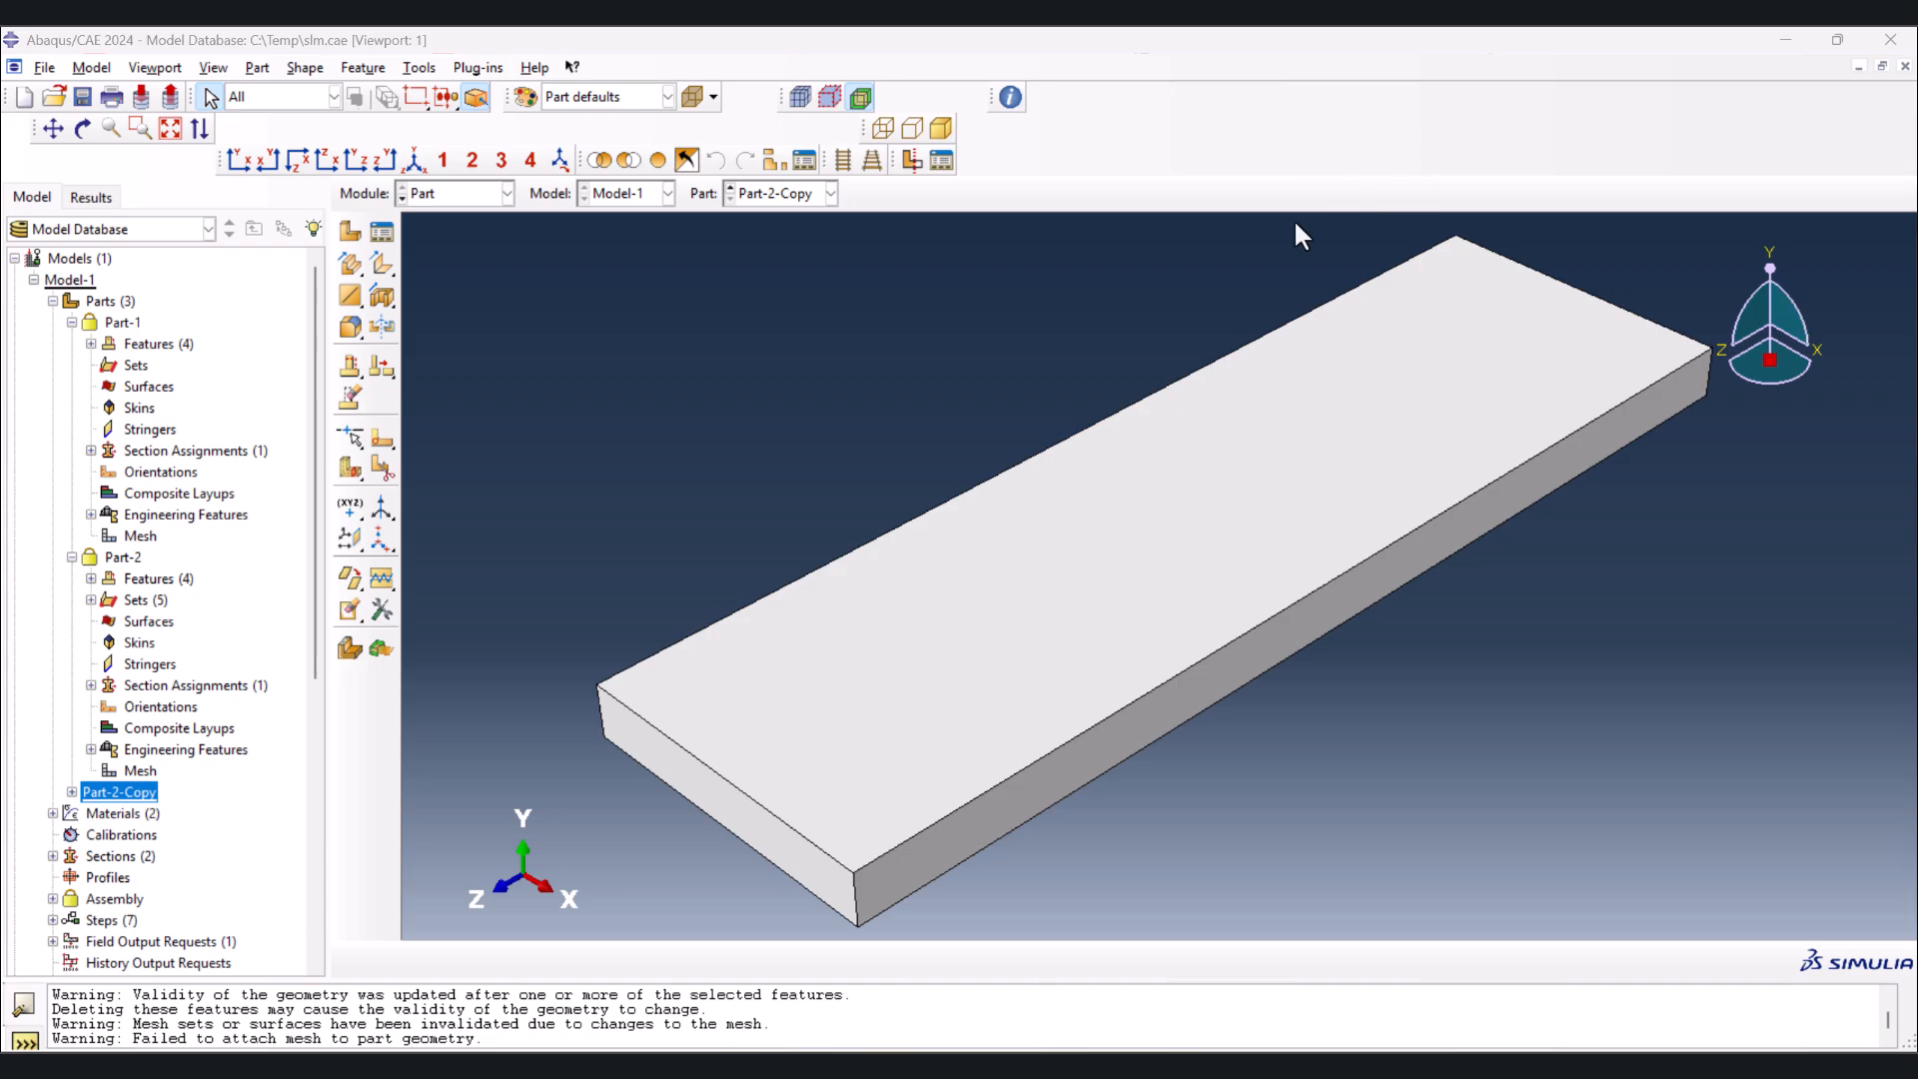
Display the partitioned Part-2 and the complete assembly for inspection
{"action": "double_click", "coordinate": [123, 556]}
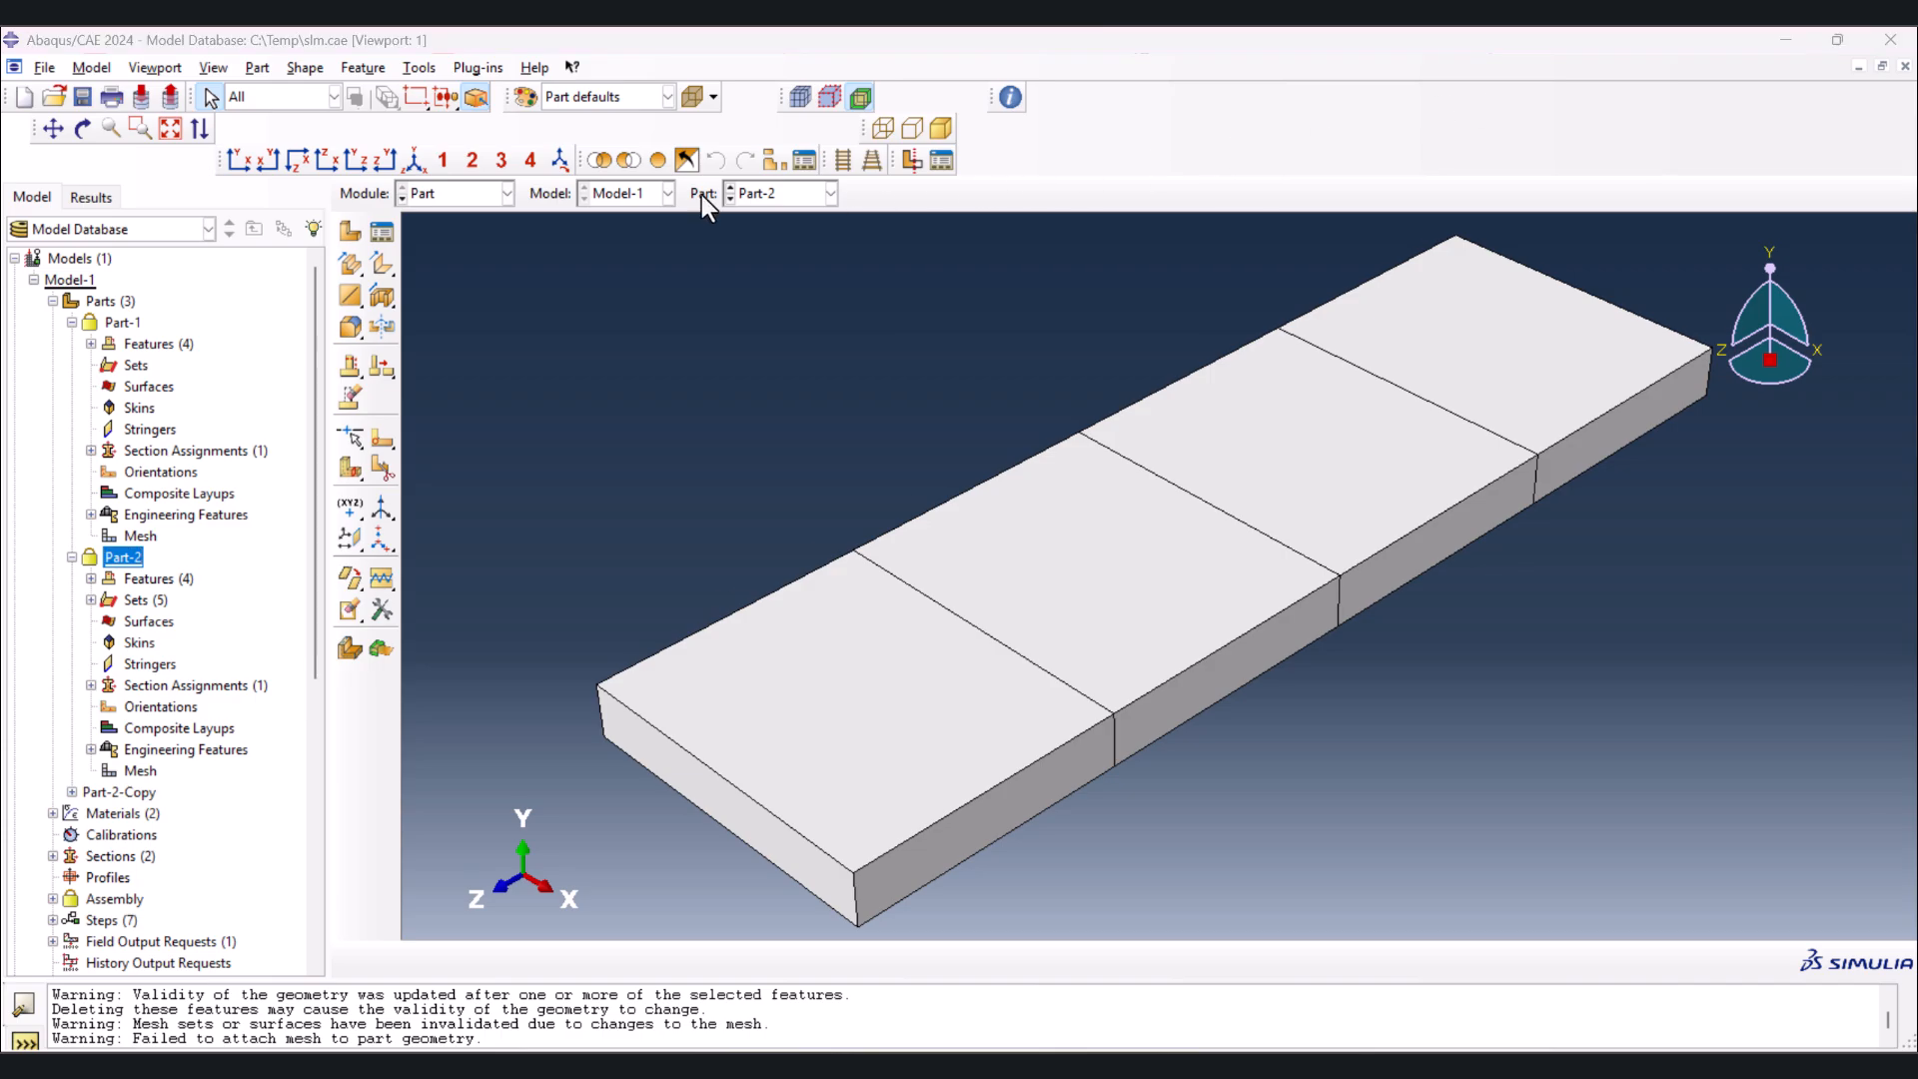
{"action": "left_click", "coordinate": [445, 193]}
{"action": "left_click", "coordinate": [442, 261]}
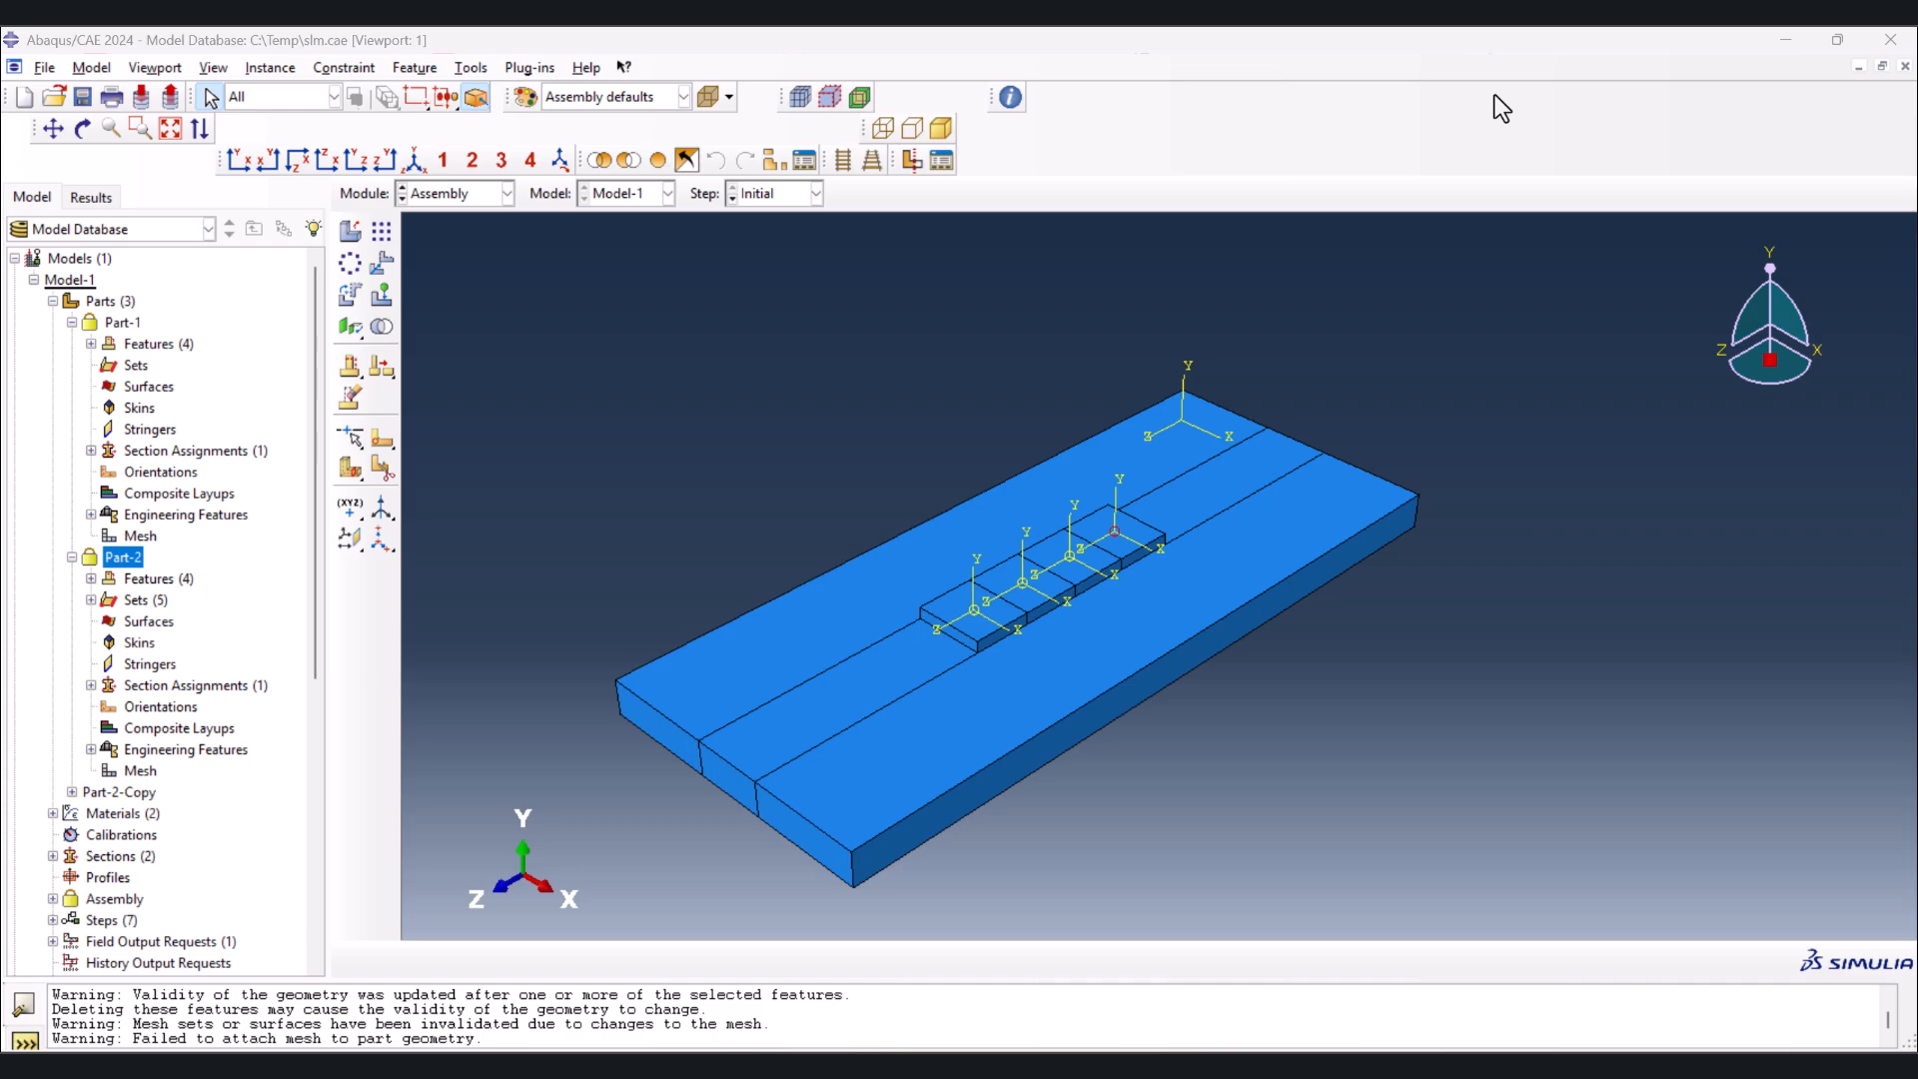
Review the procedures and durations of the death, Step-1 to Step-4 and cooling analysis steps
{"action": "key", "text": "Down"}
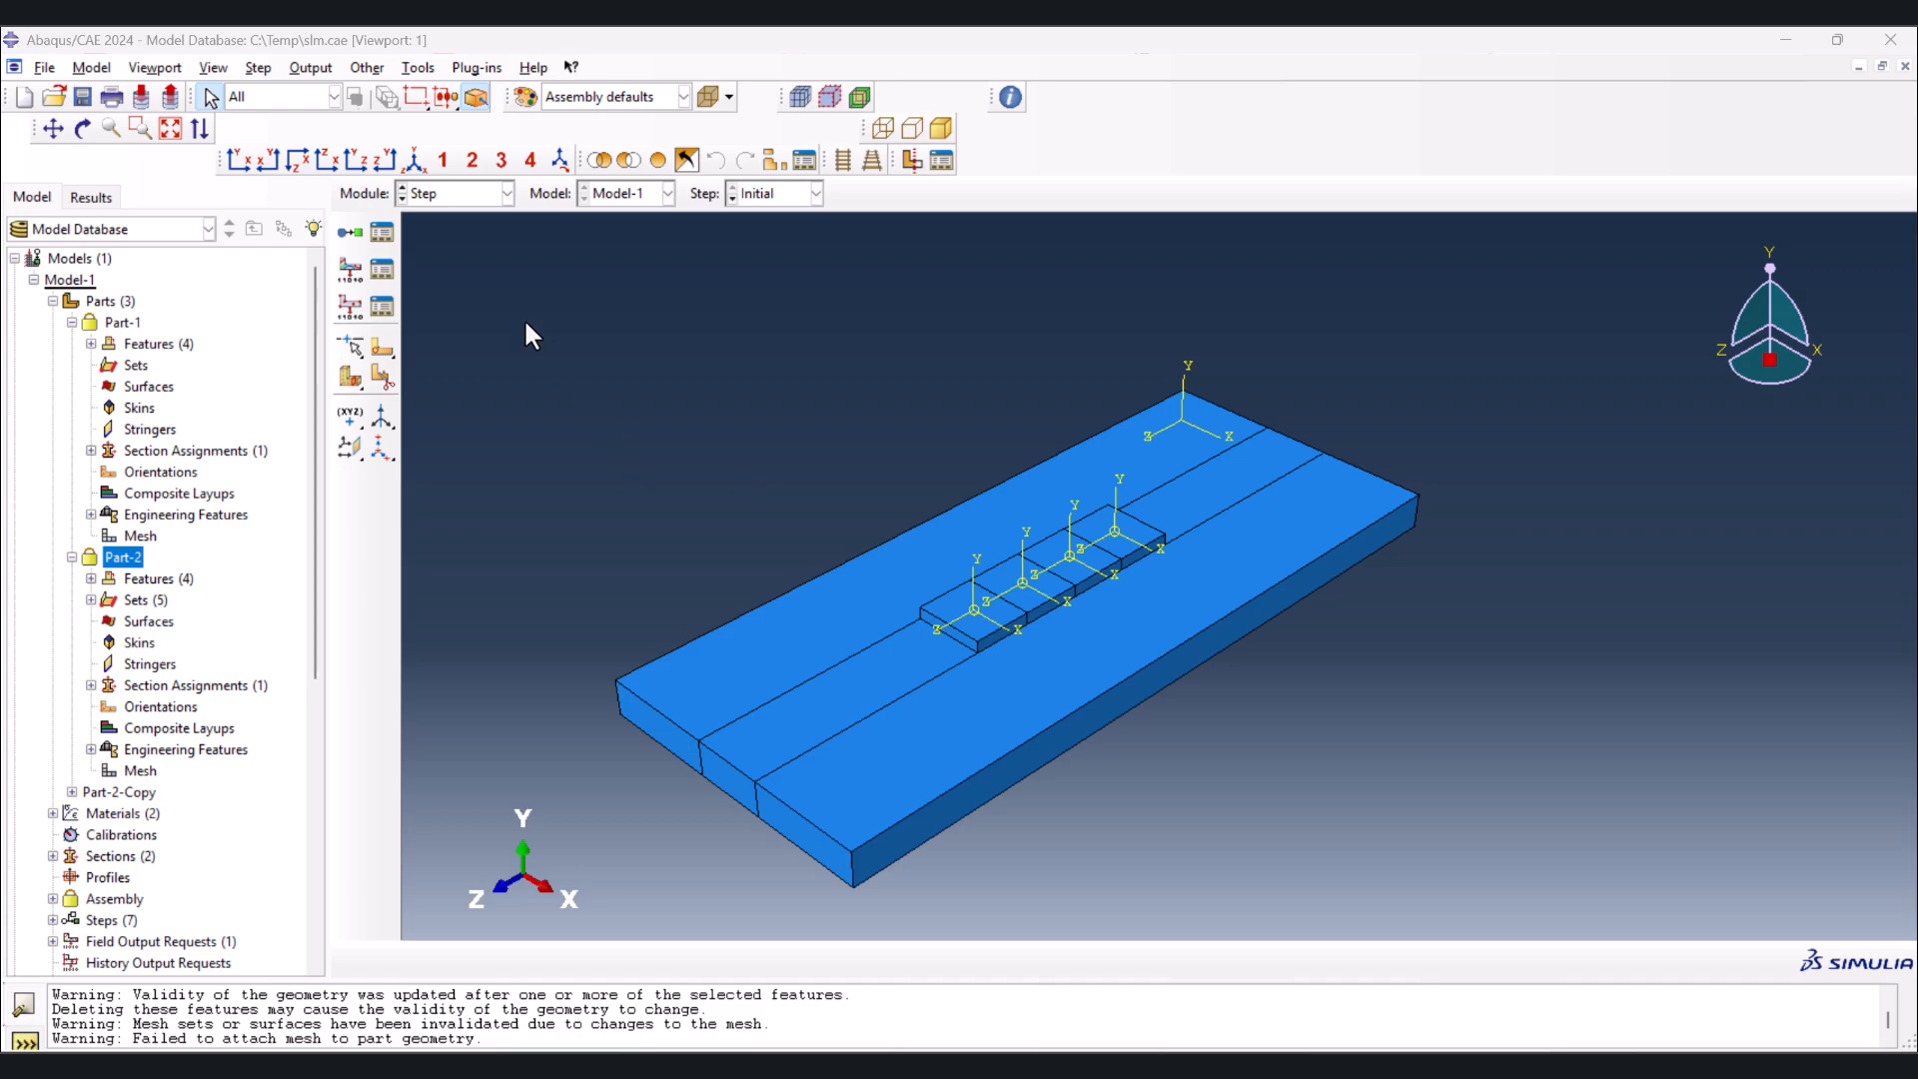
{"action": "left_click", "coordinate": [396, 237]}
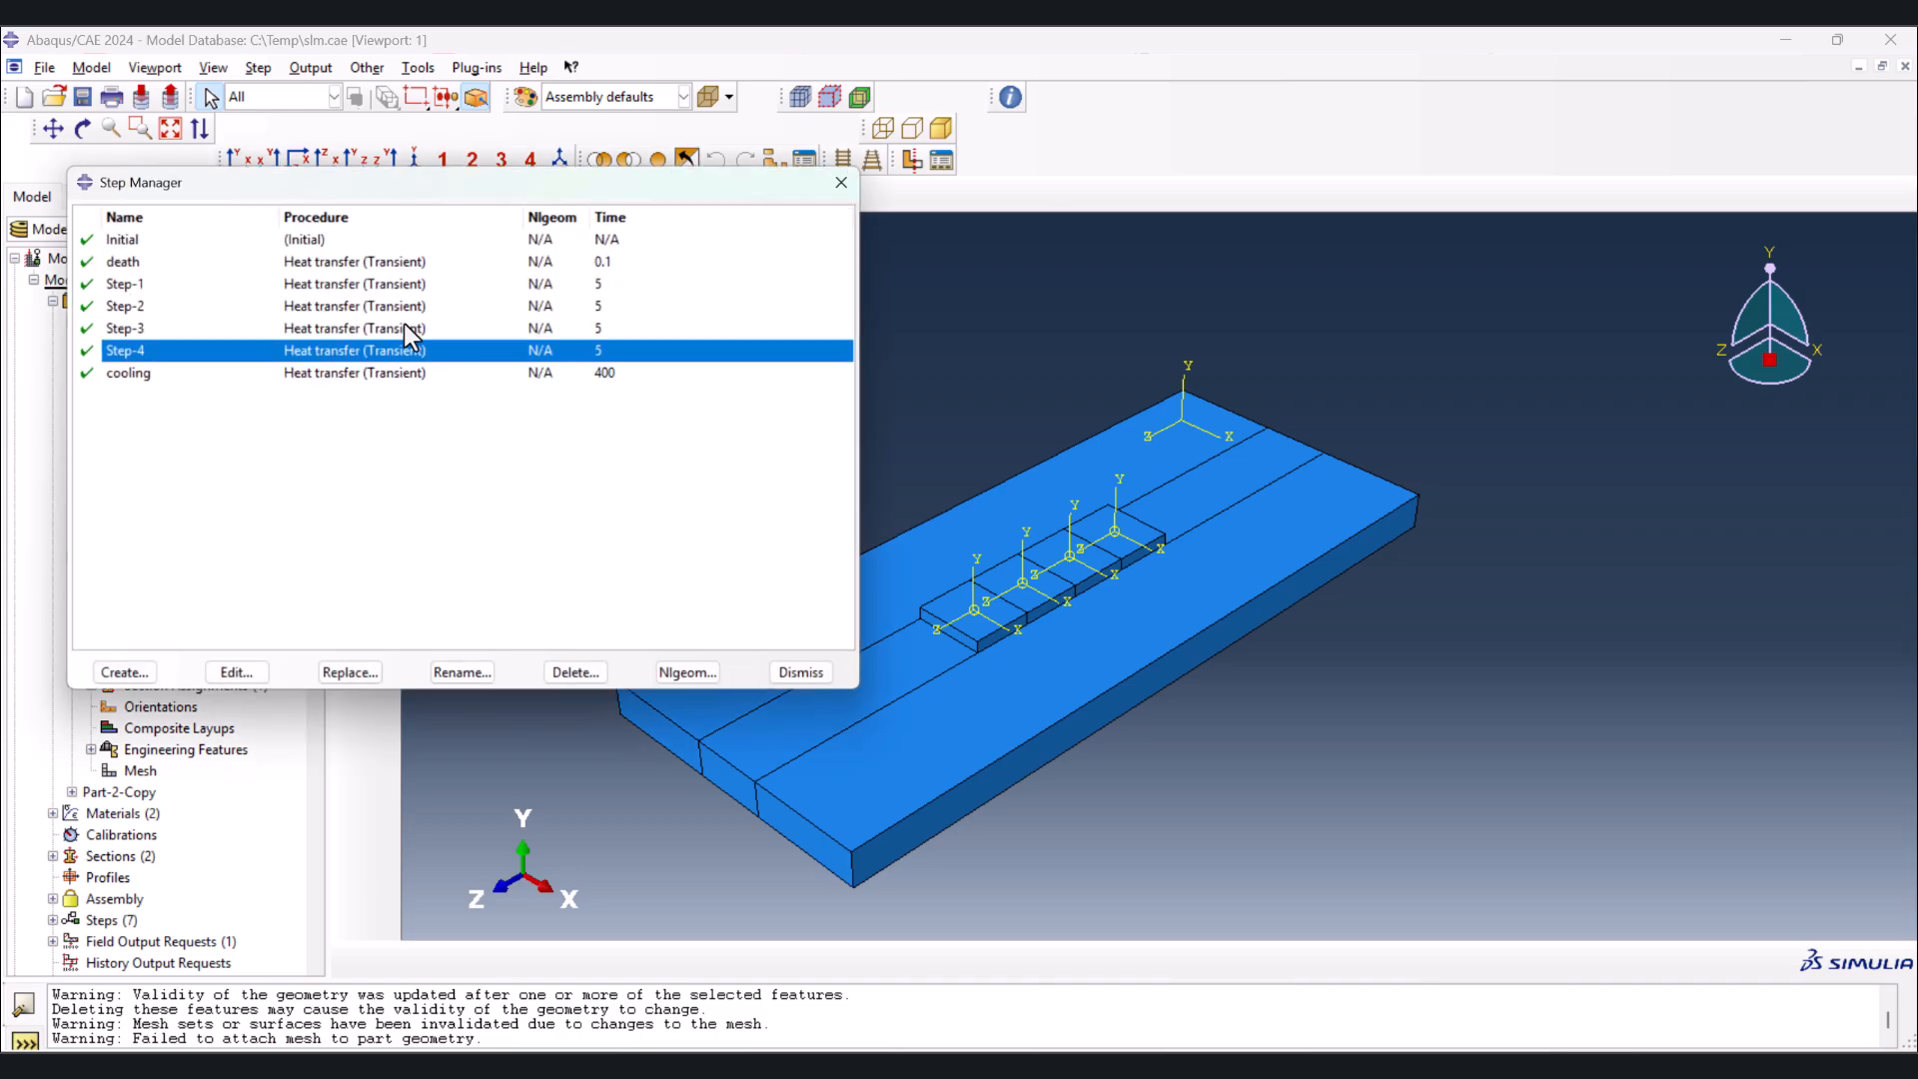
{"action": "left_click", "coordinate": [260, 283]}
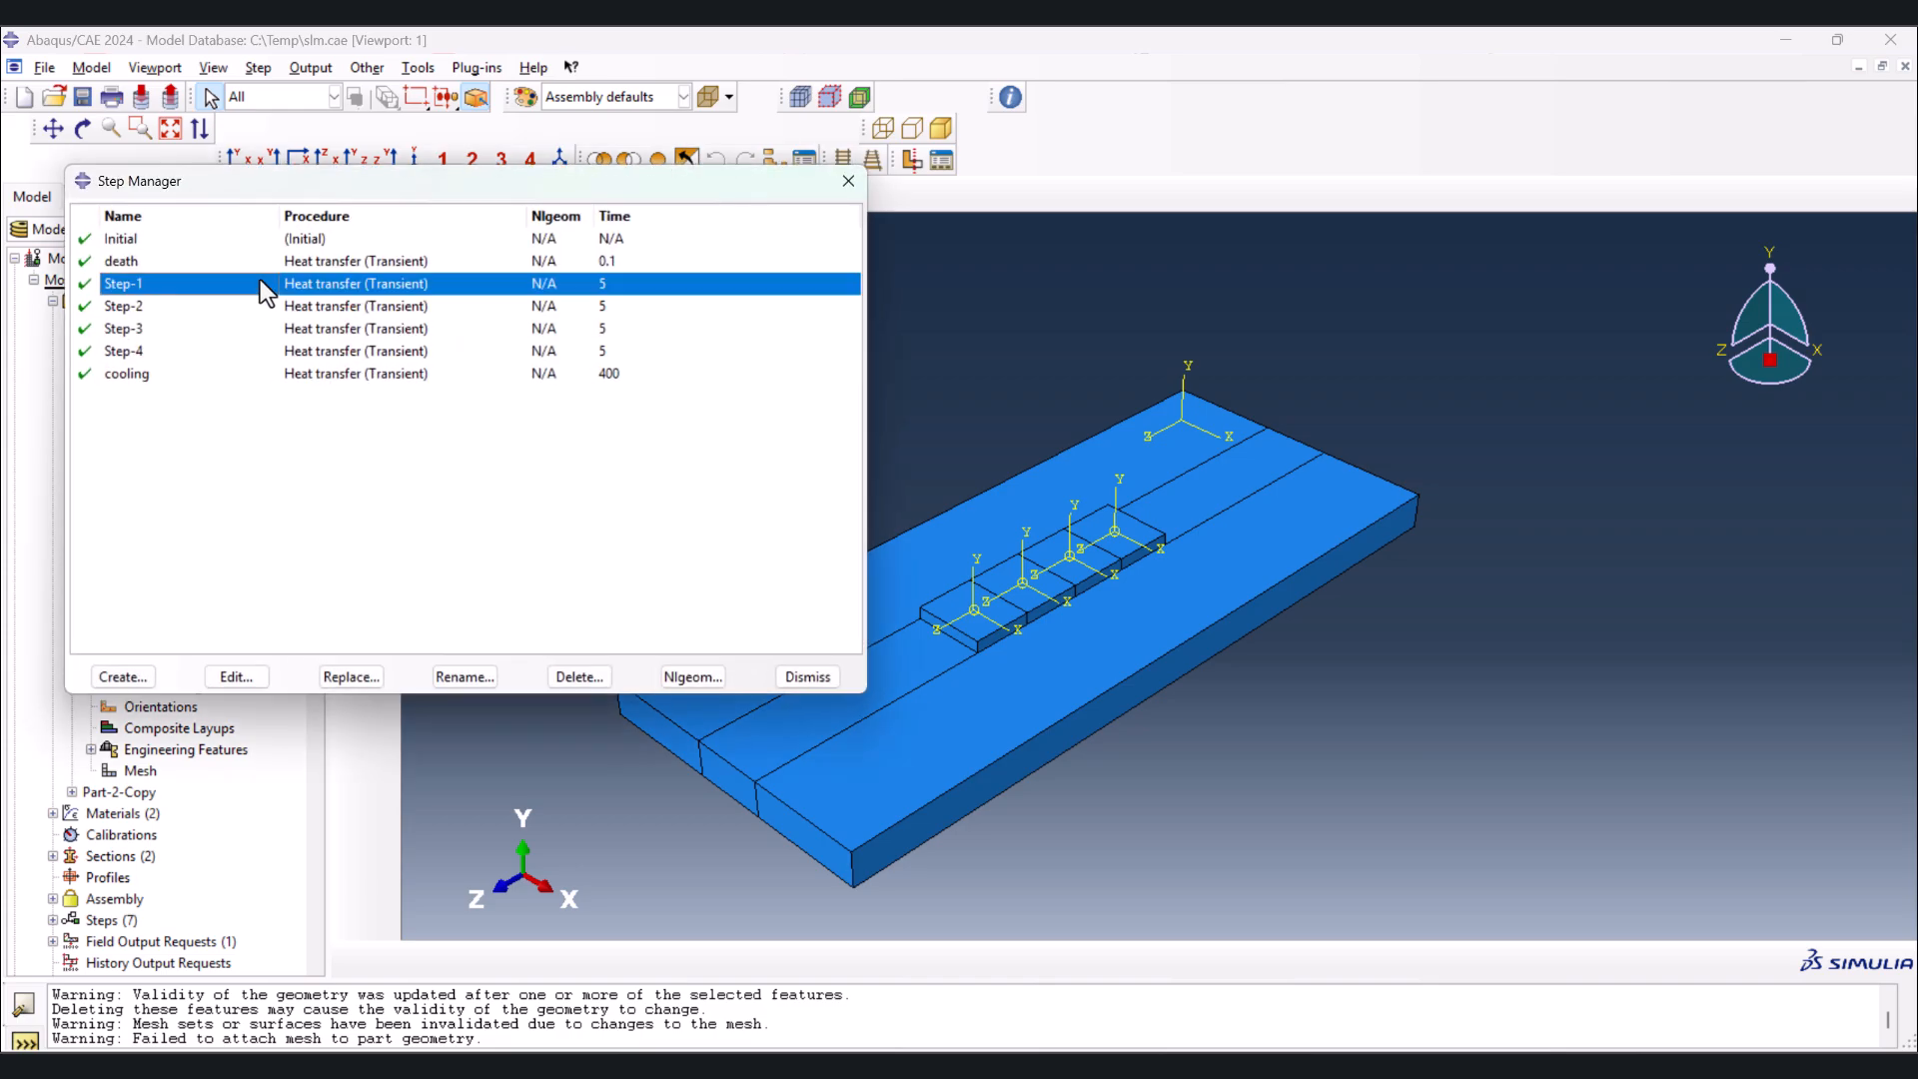
{"action": "left_click", "coordinate": [502, 308]}
{"action": "left_click", "coordinate": [501, 328]}
{"action": "left_click", "coordinate": [504, 348]}
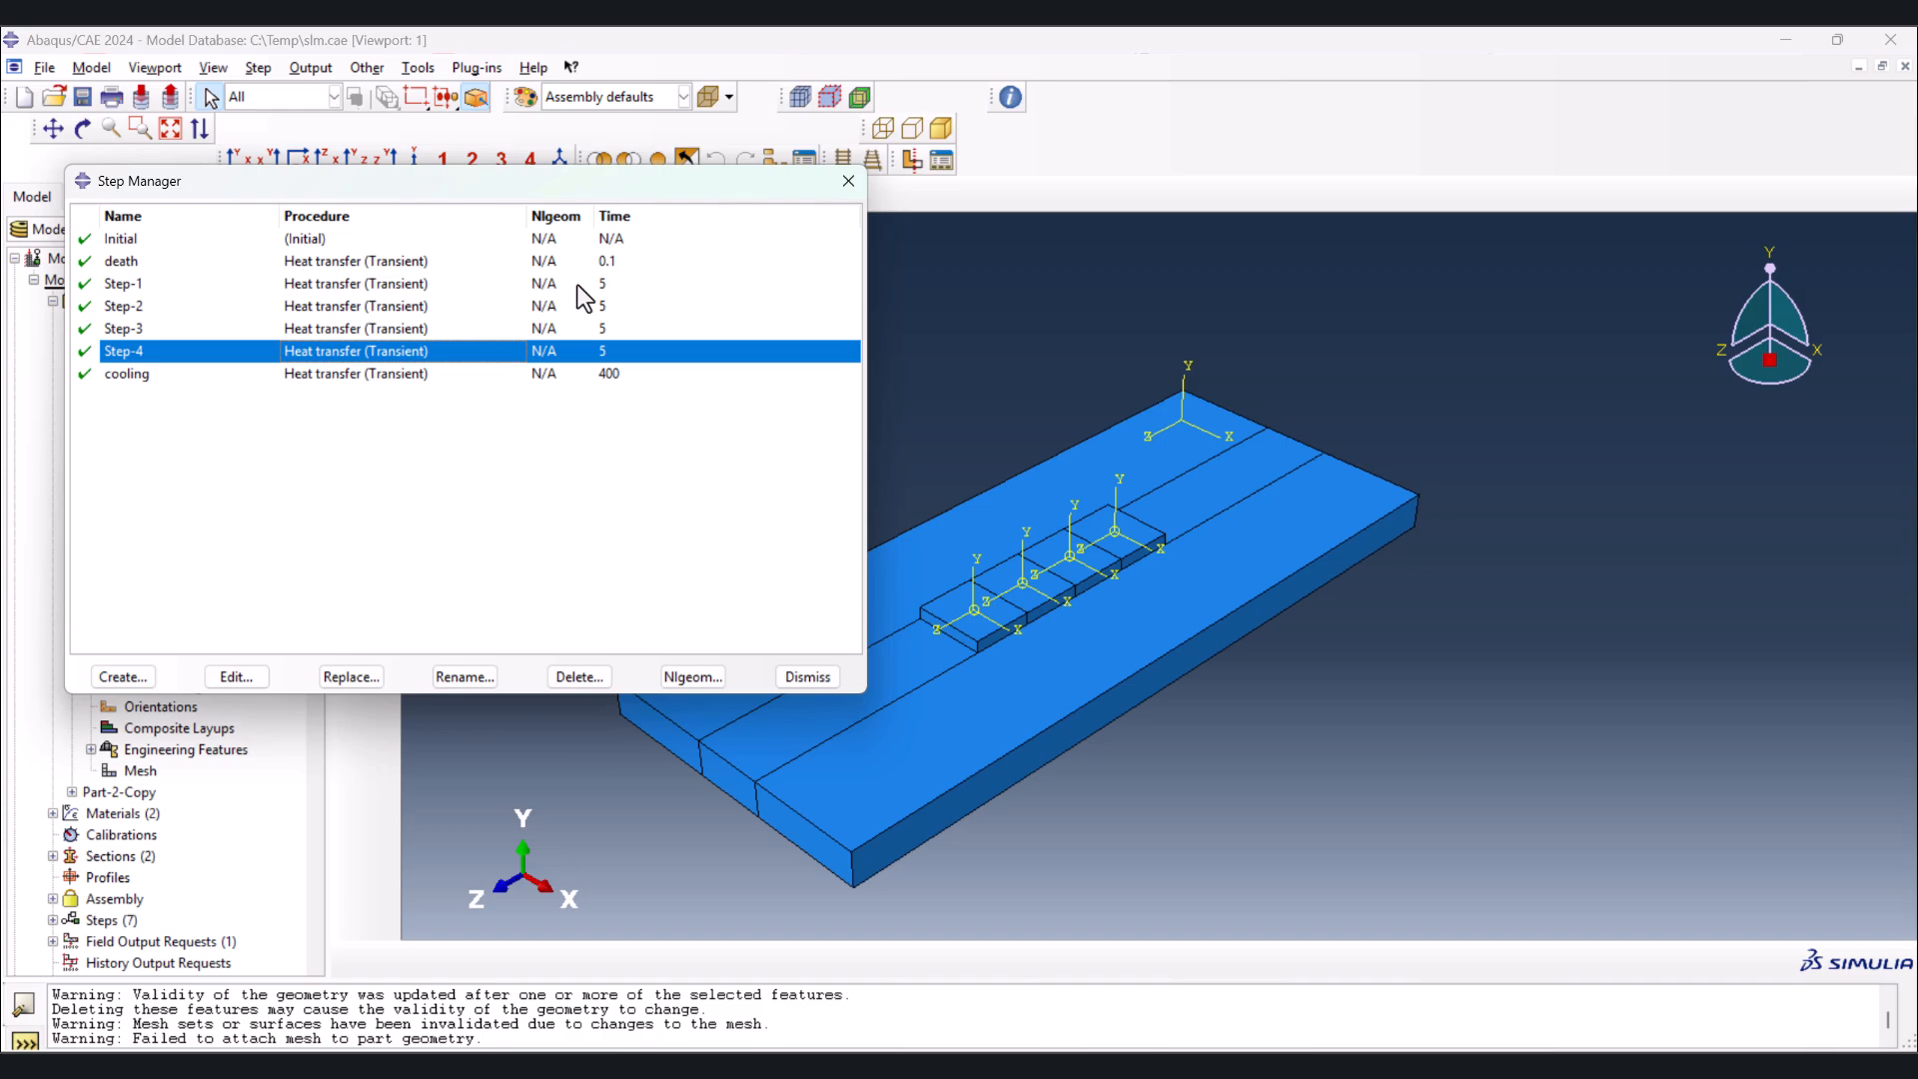
{"action": "left_click", "coordinate": [331, 266]}
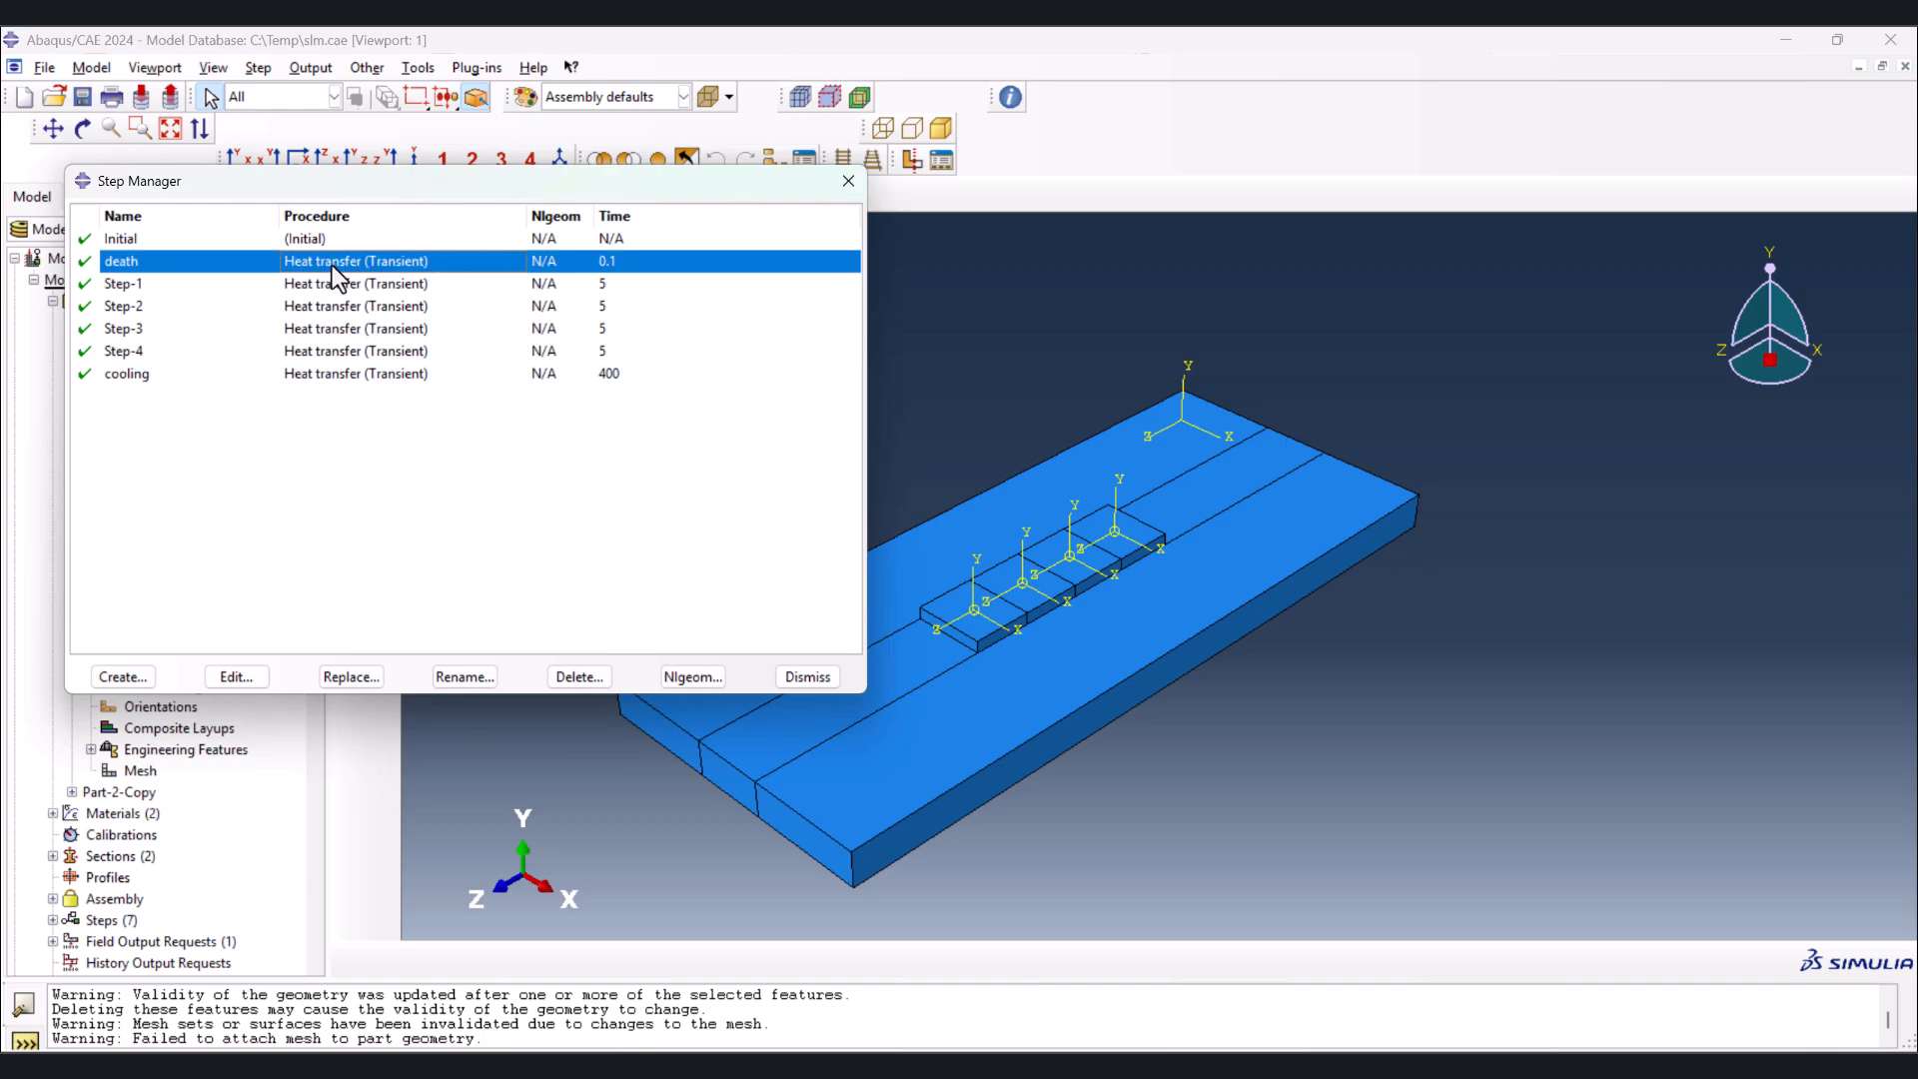
{"action": "left_click", "coordinate": [1496, 95]}
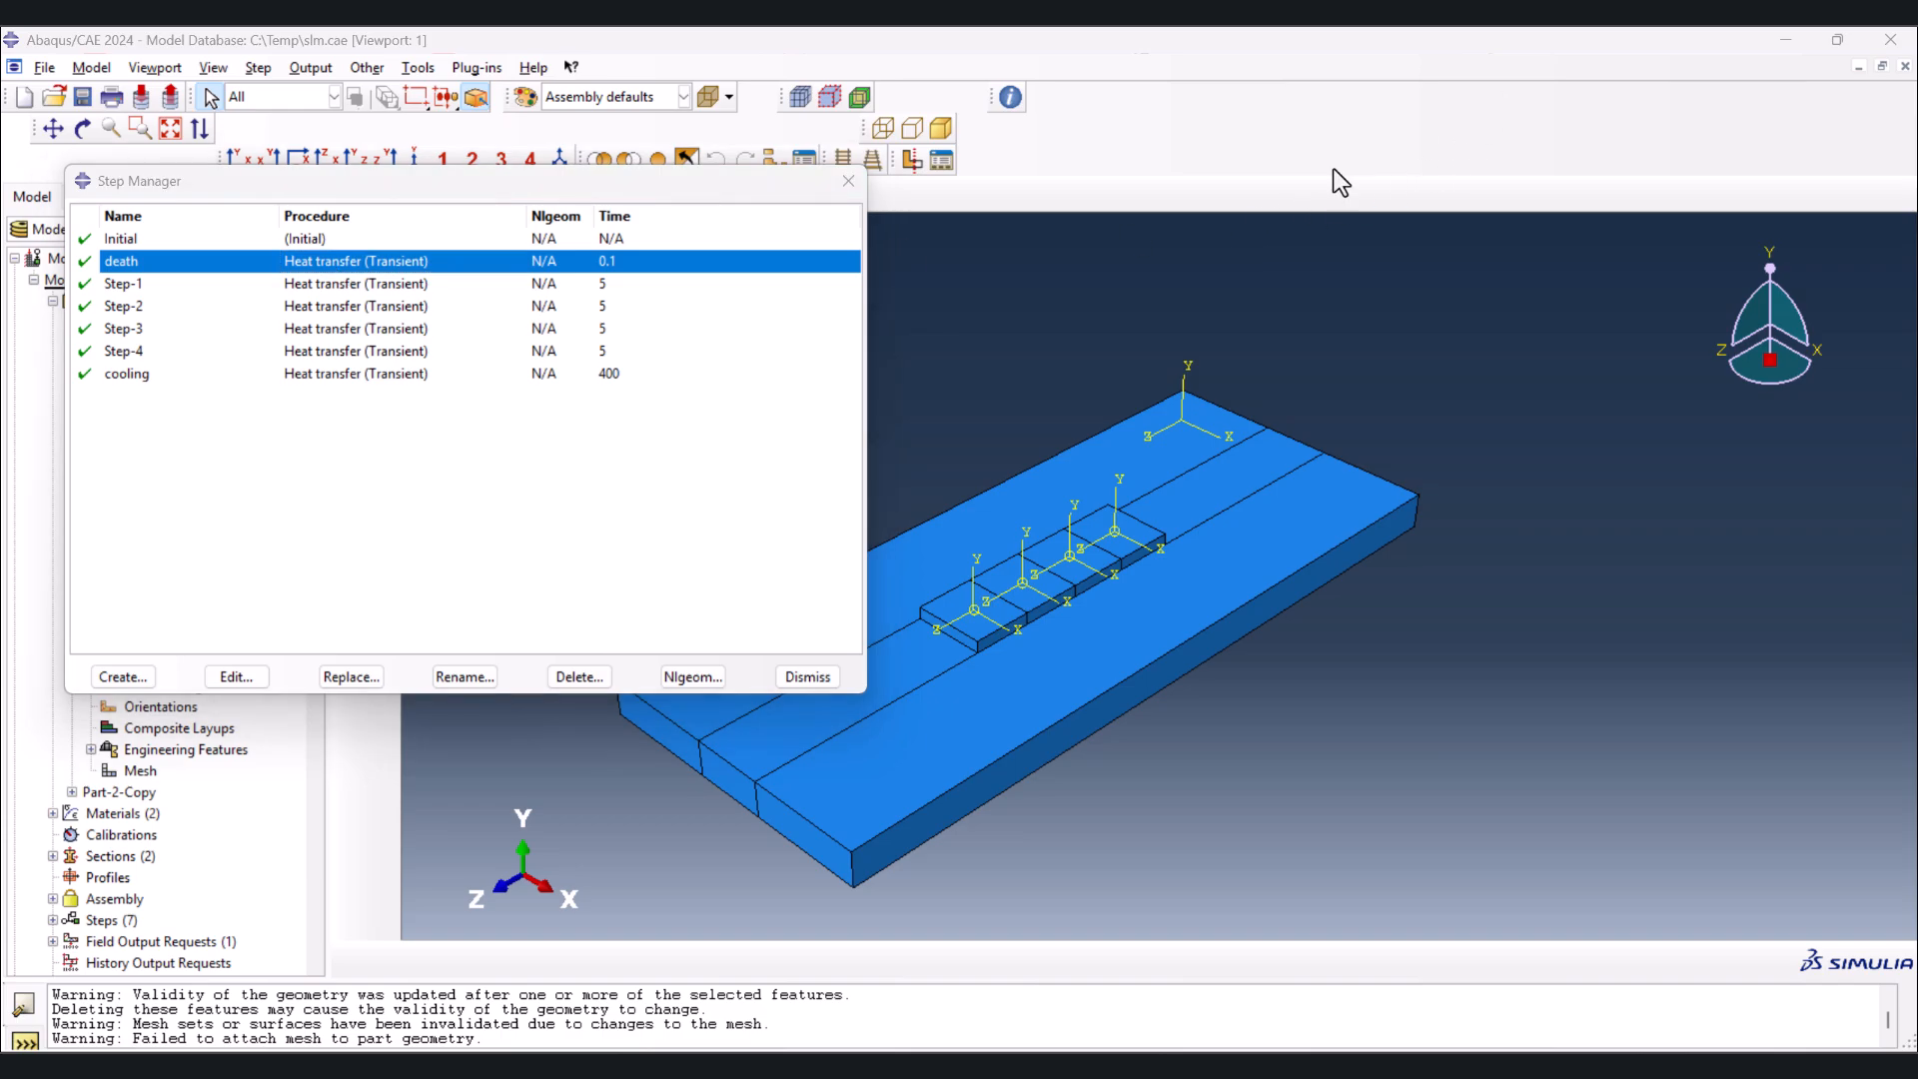
{"action": "left_click", "coordinate": [611, 284]}
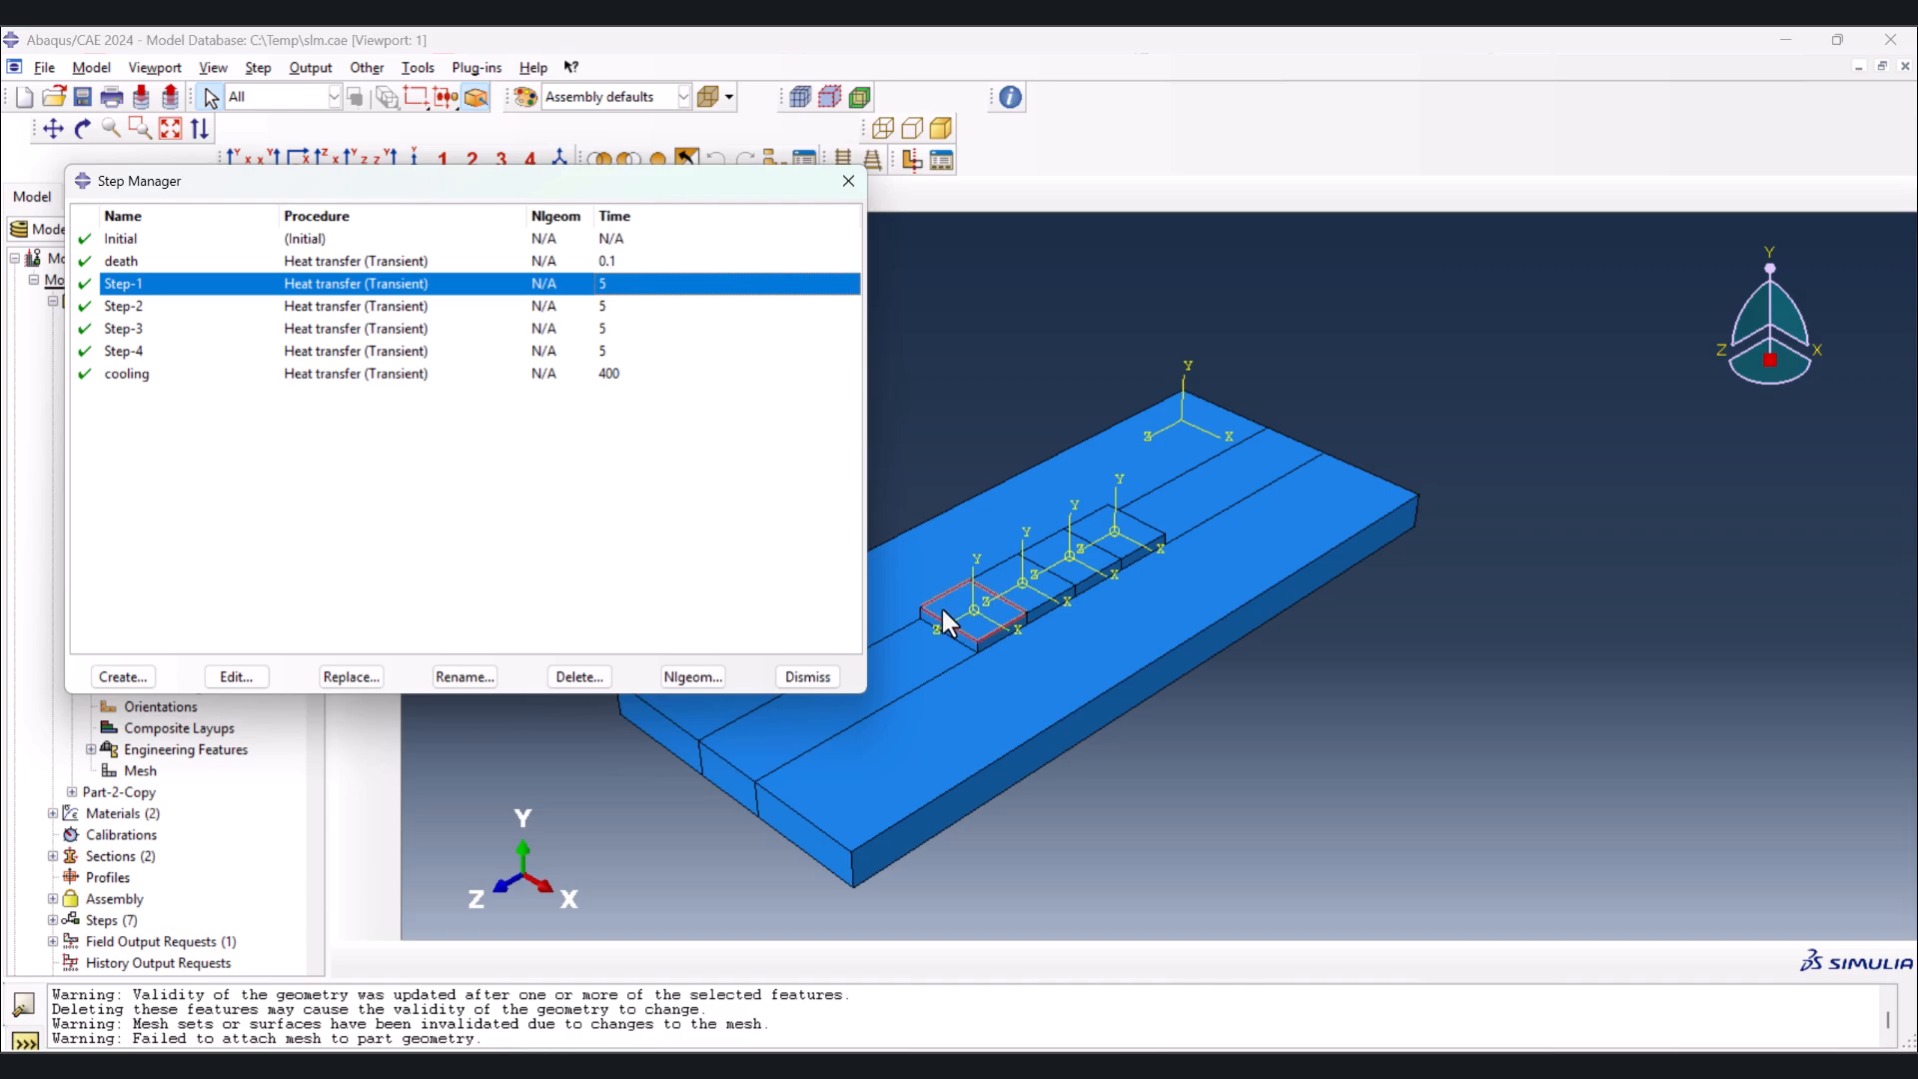
{"action": "left_click", "coordinate": [524, 374]}
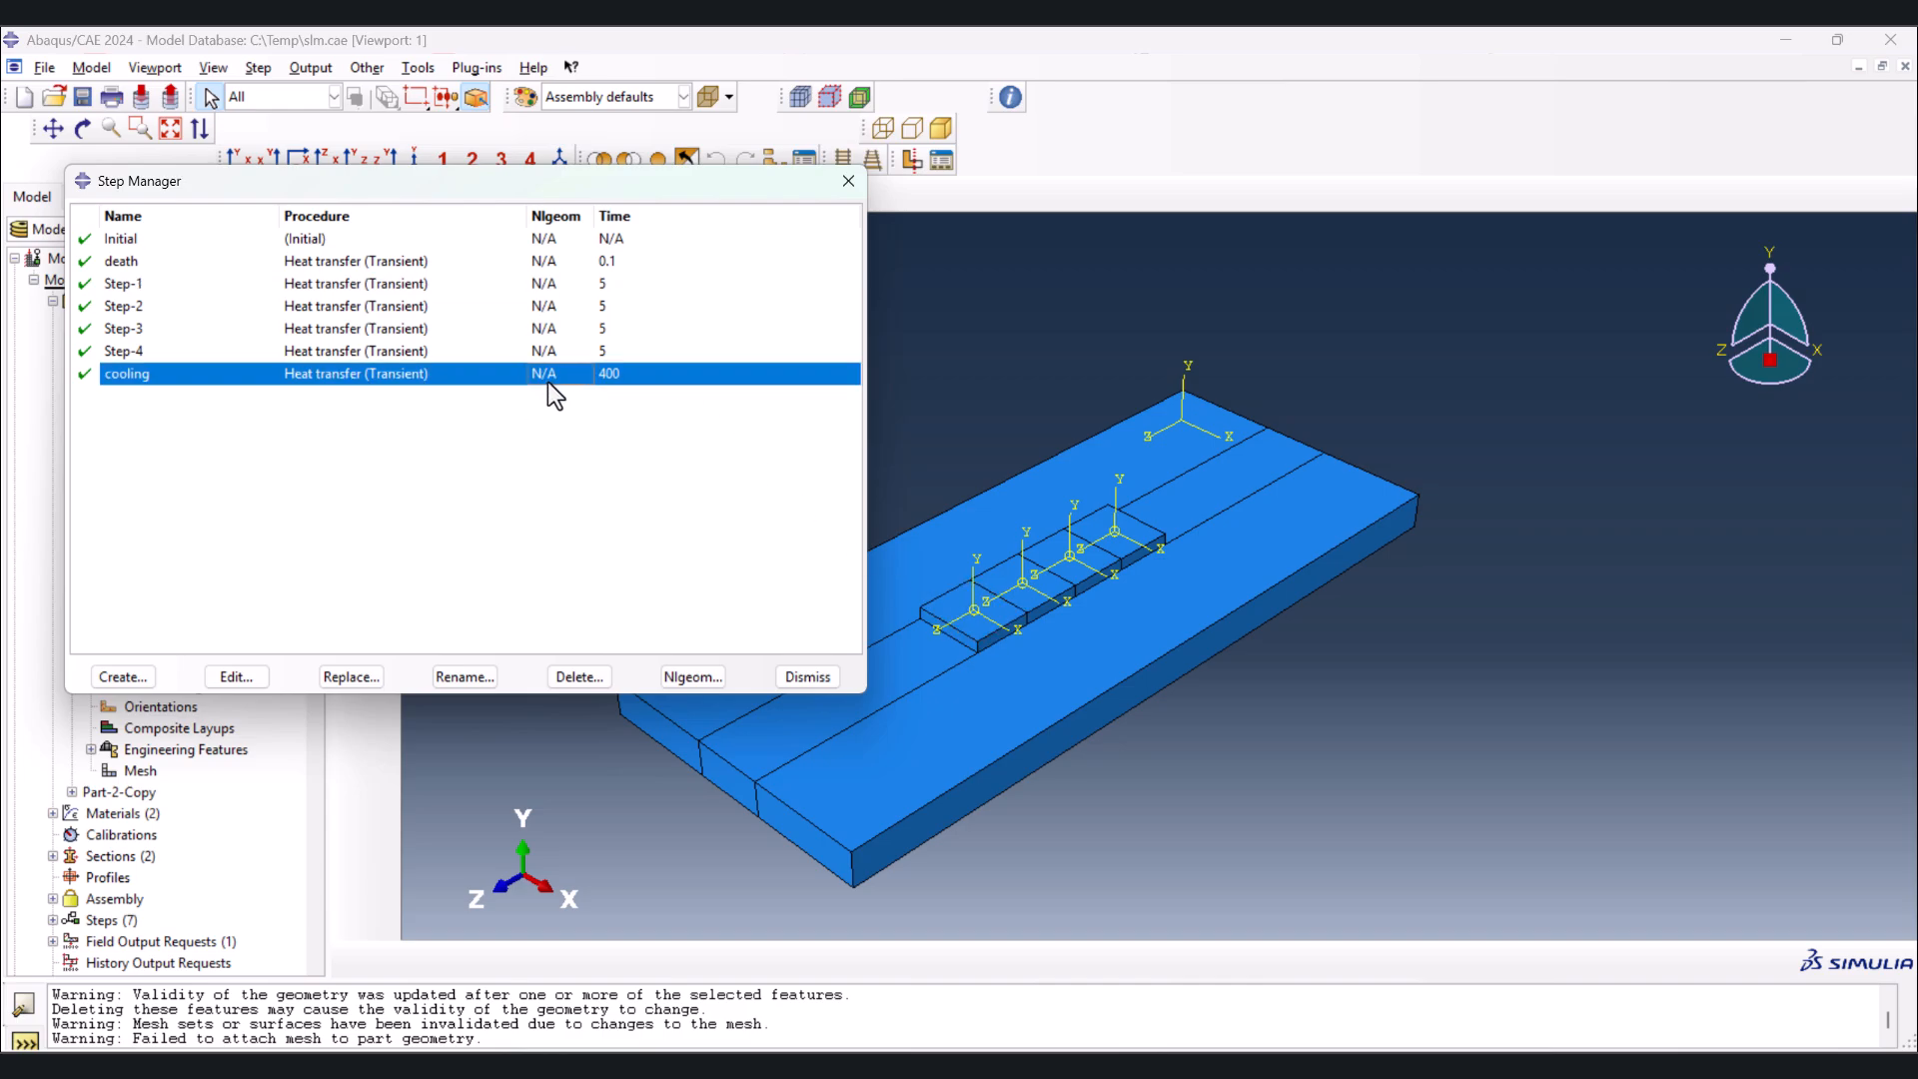
{"action": "left_click", "coordinate": [808, 677]}
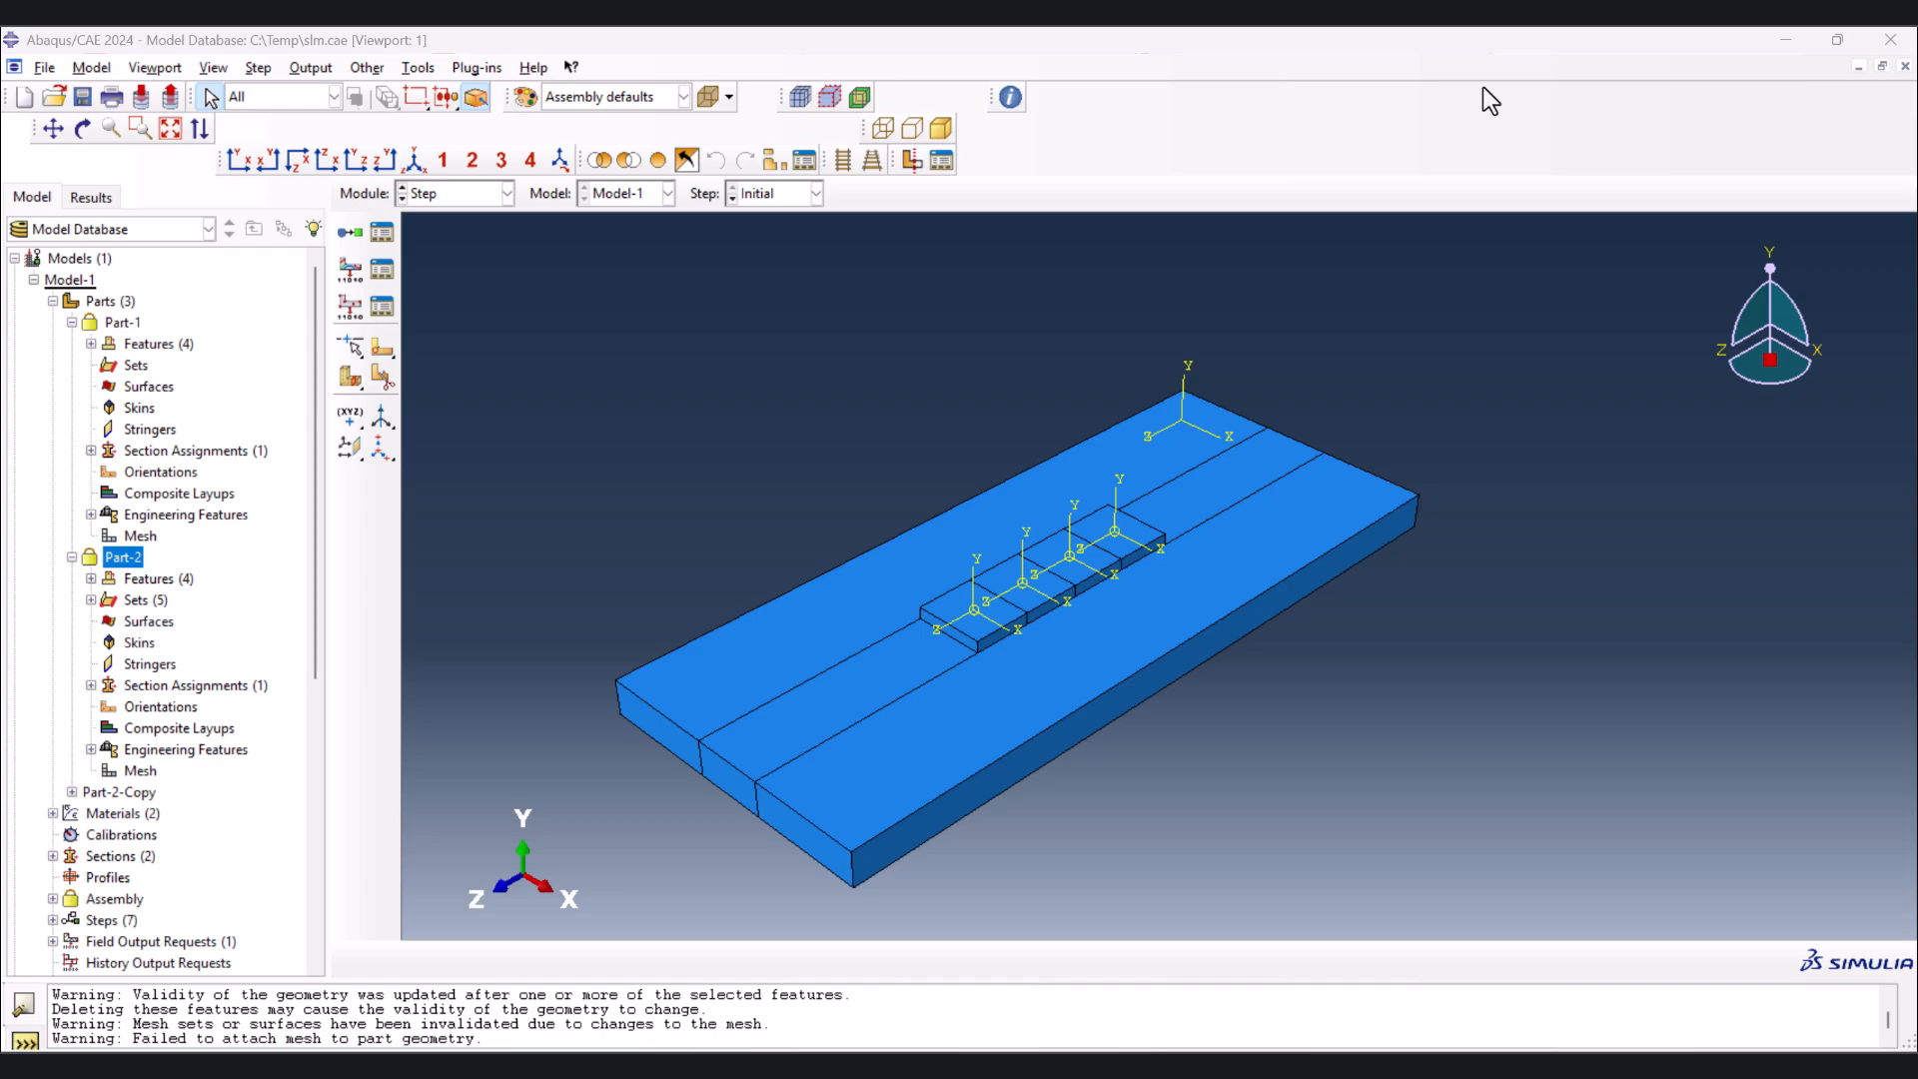
Examine which mesh elements of Part-2 belong to the element sets Set-1 to Set-4
{"action": "left_click", "coordinate": [440, 192]}
{"action": "left_click", "coordinate": [462, 350]}
{"action": "left_click", "coordinate": [843, 196]}
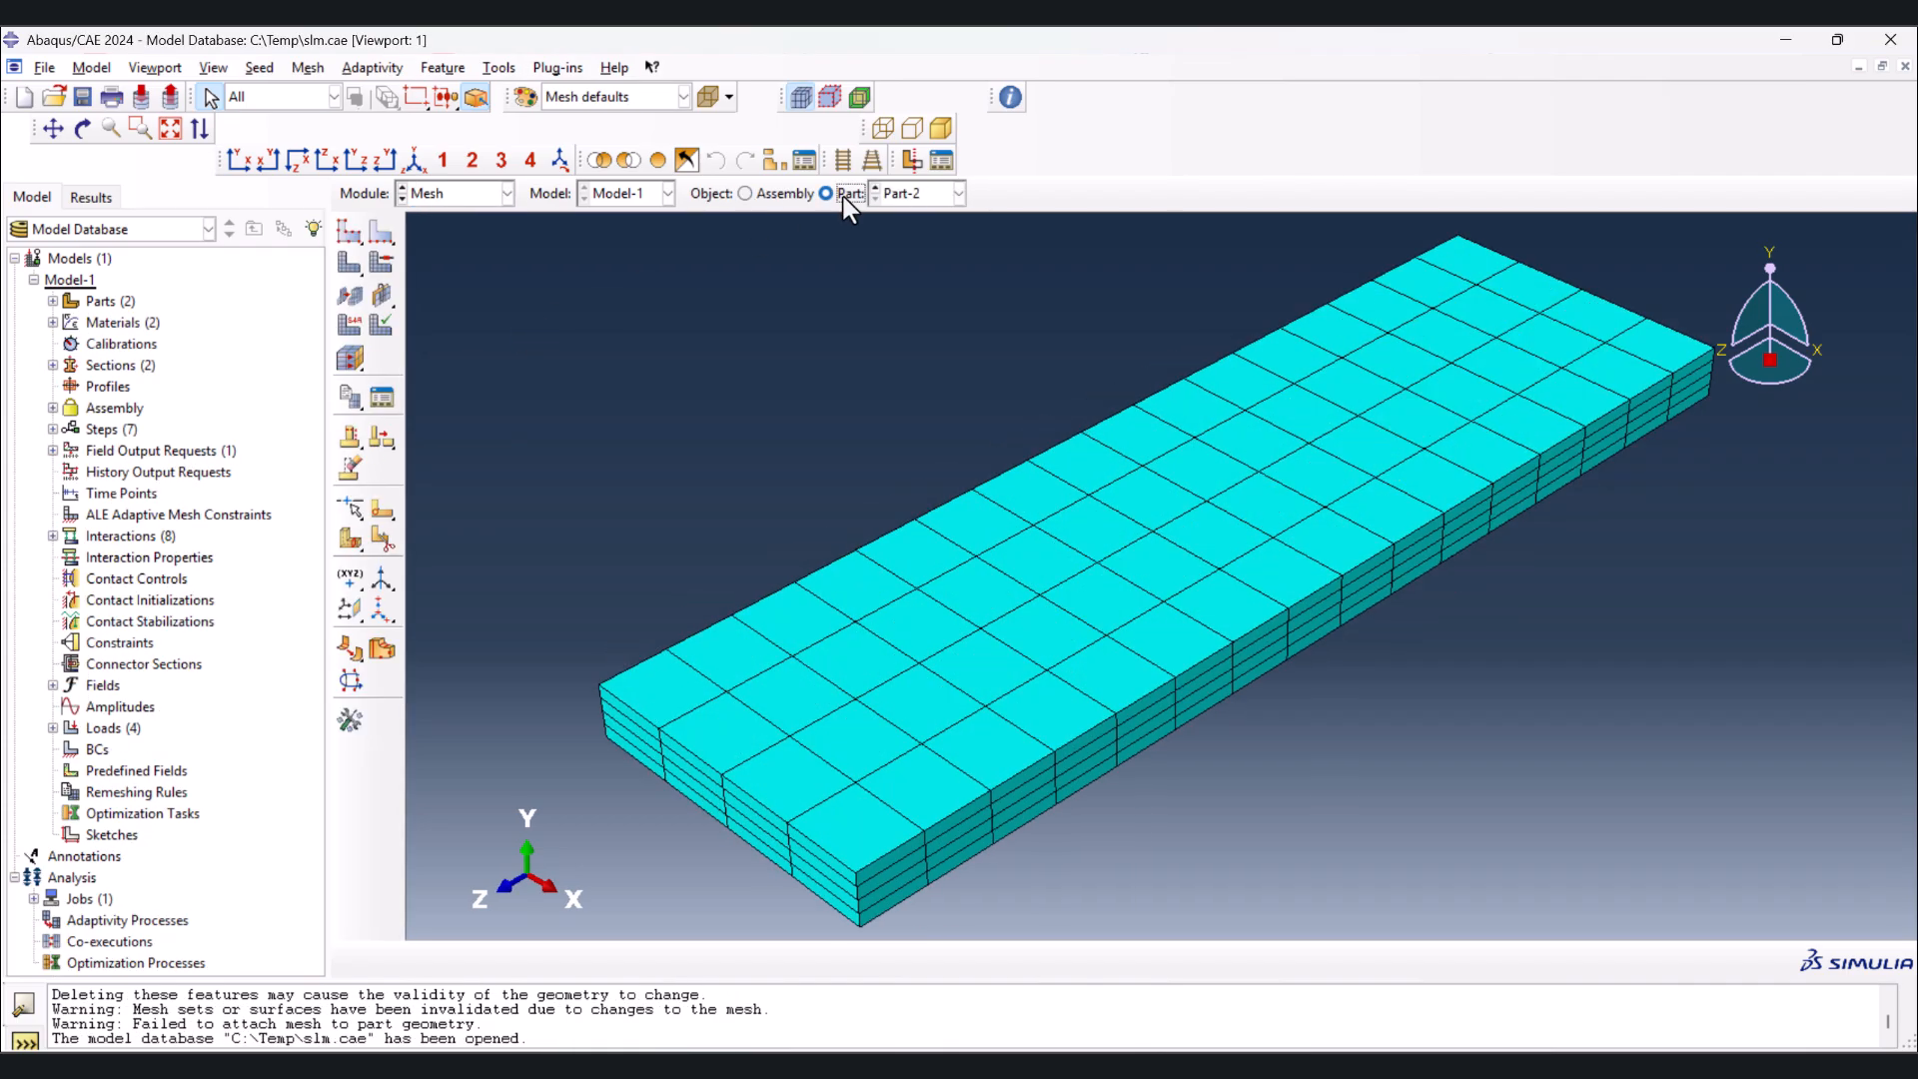
{"action": "left_click", "coordinate": [499, 67]}
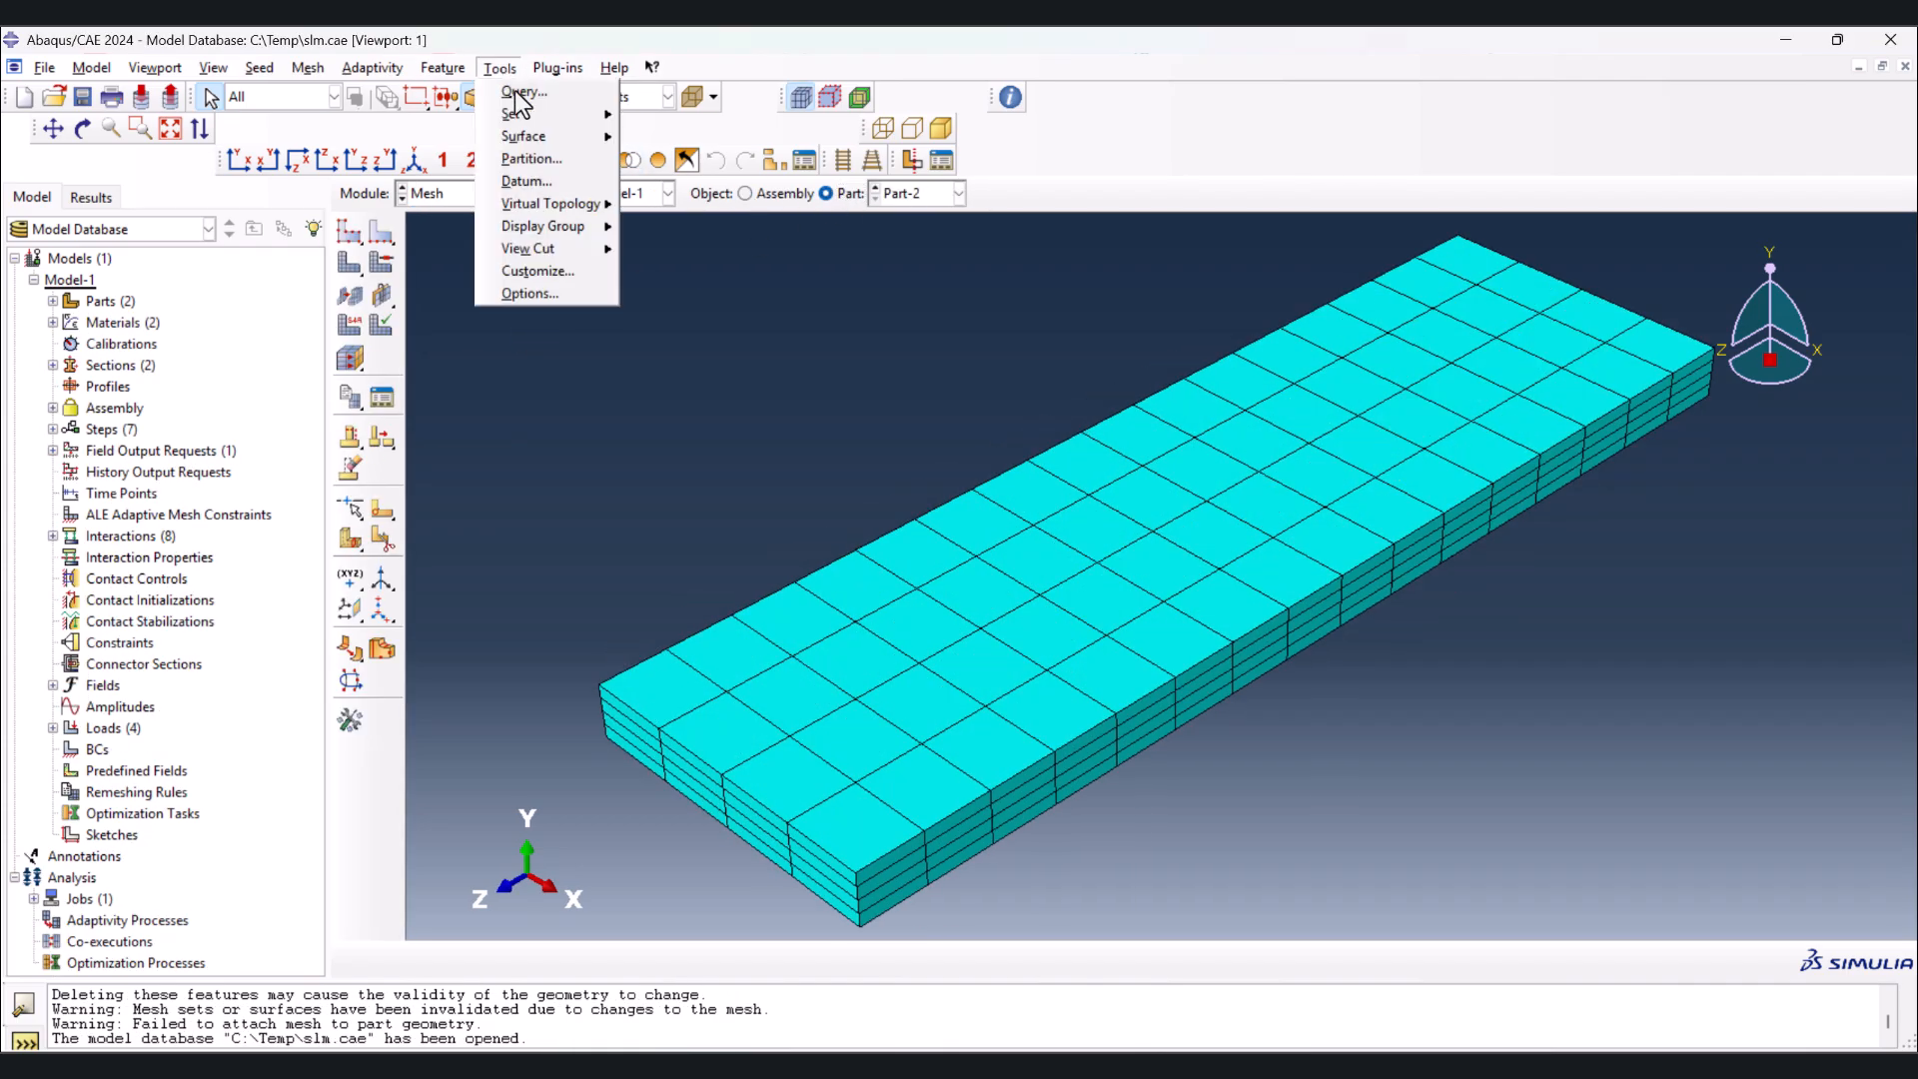
{"action": "mouse_move", "coordinate": [532, 116]}
{"action": "left_click", "coordinate": [673, 116]}
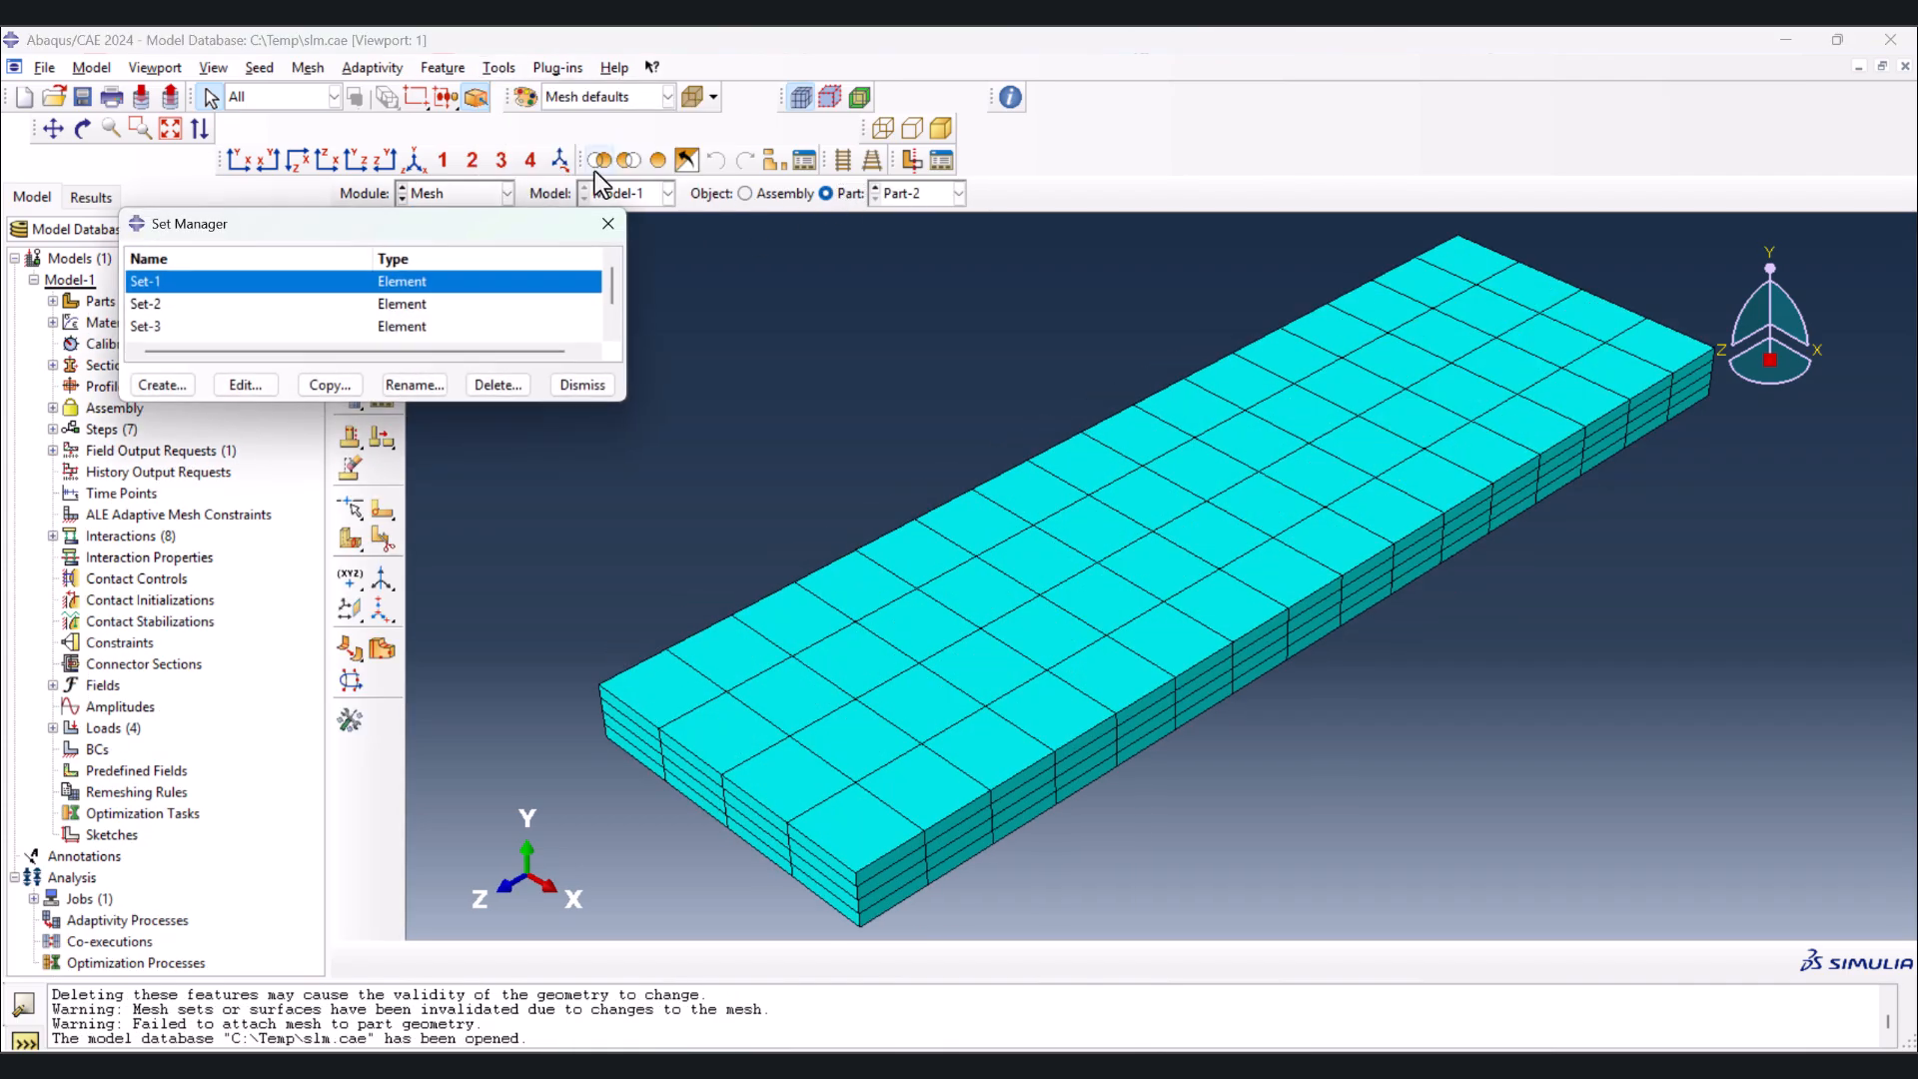
{"action": "double_click", "coordinate": [225, 286]}
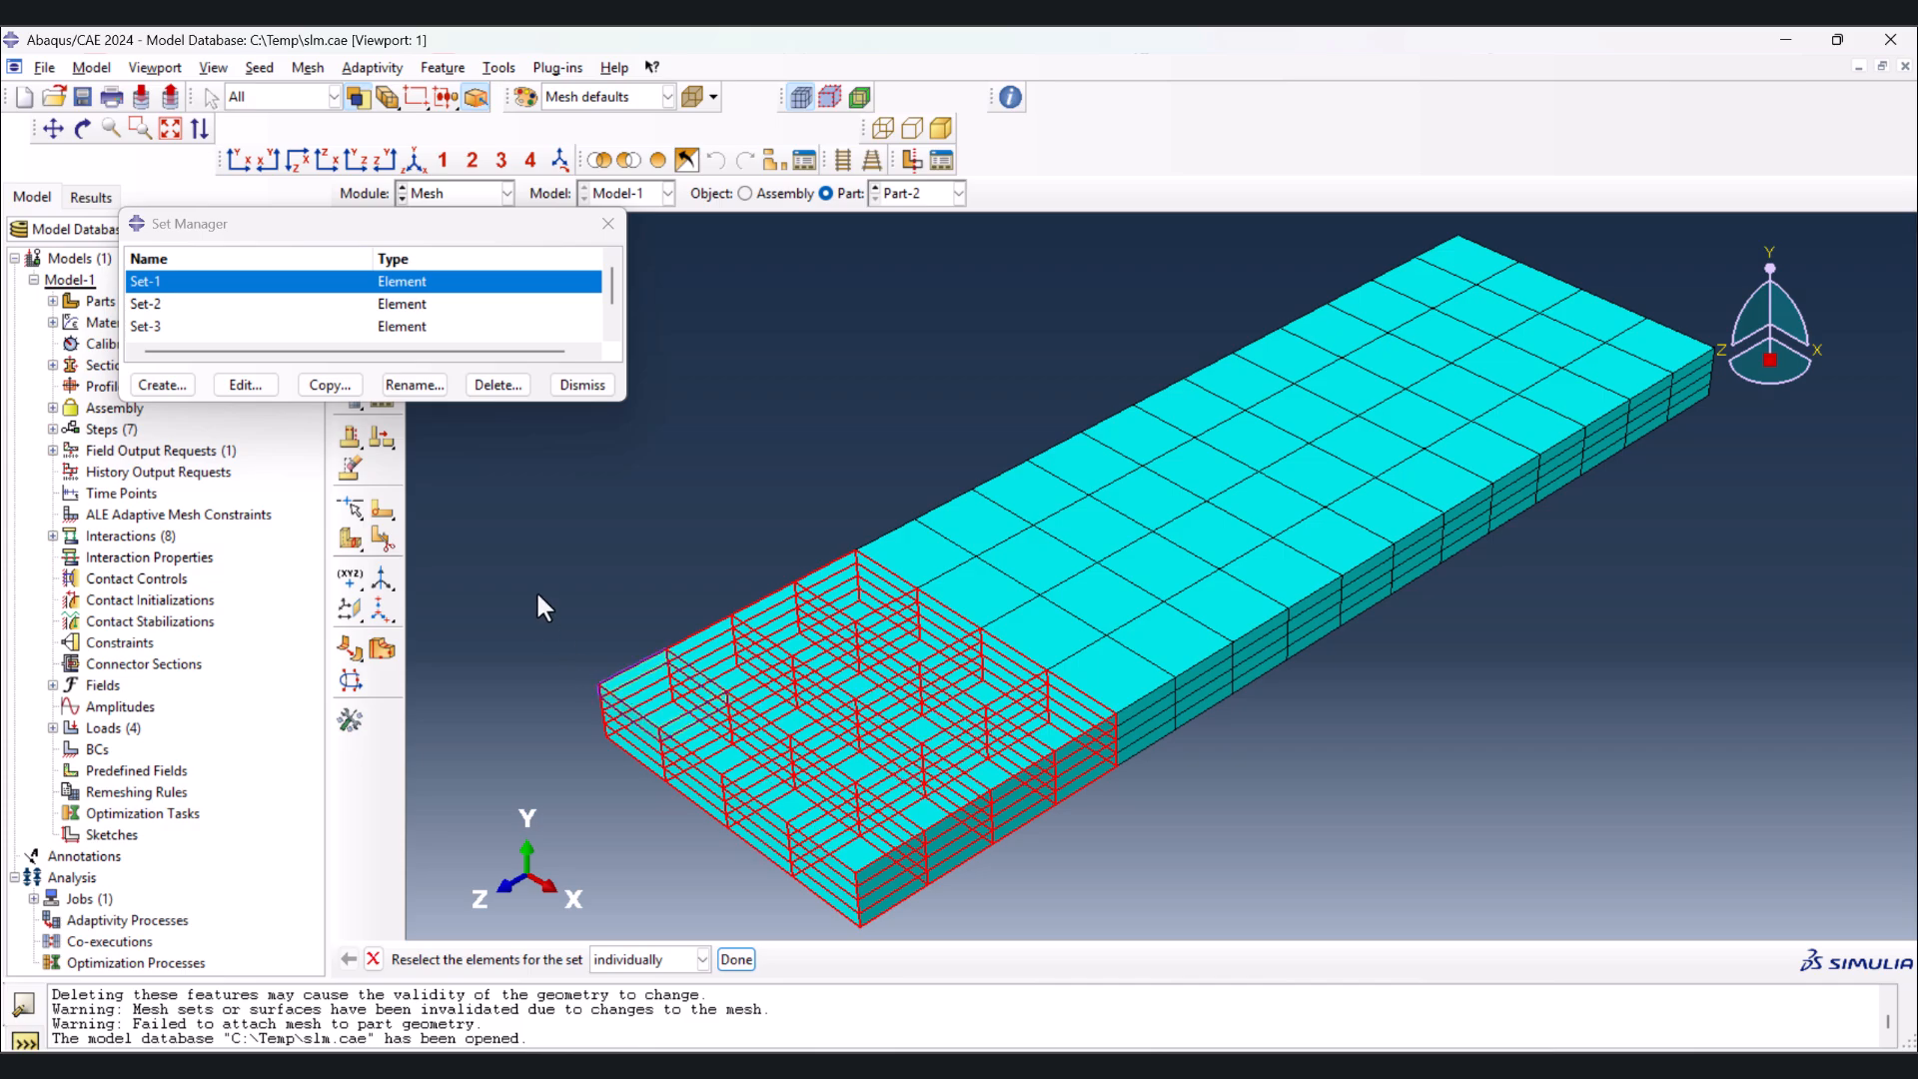
{"action": "left_click", "coordinate": [356, 304]}
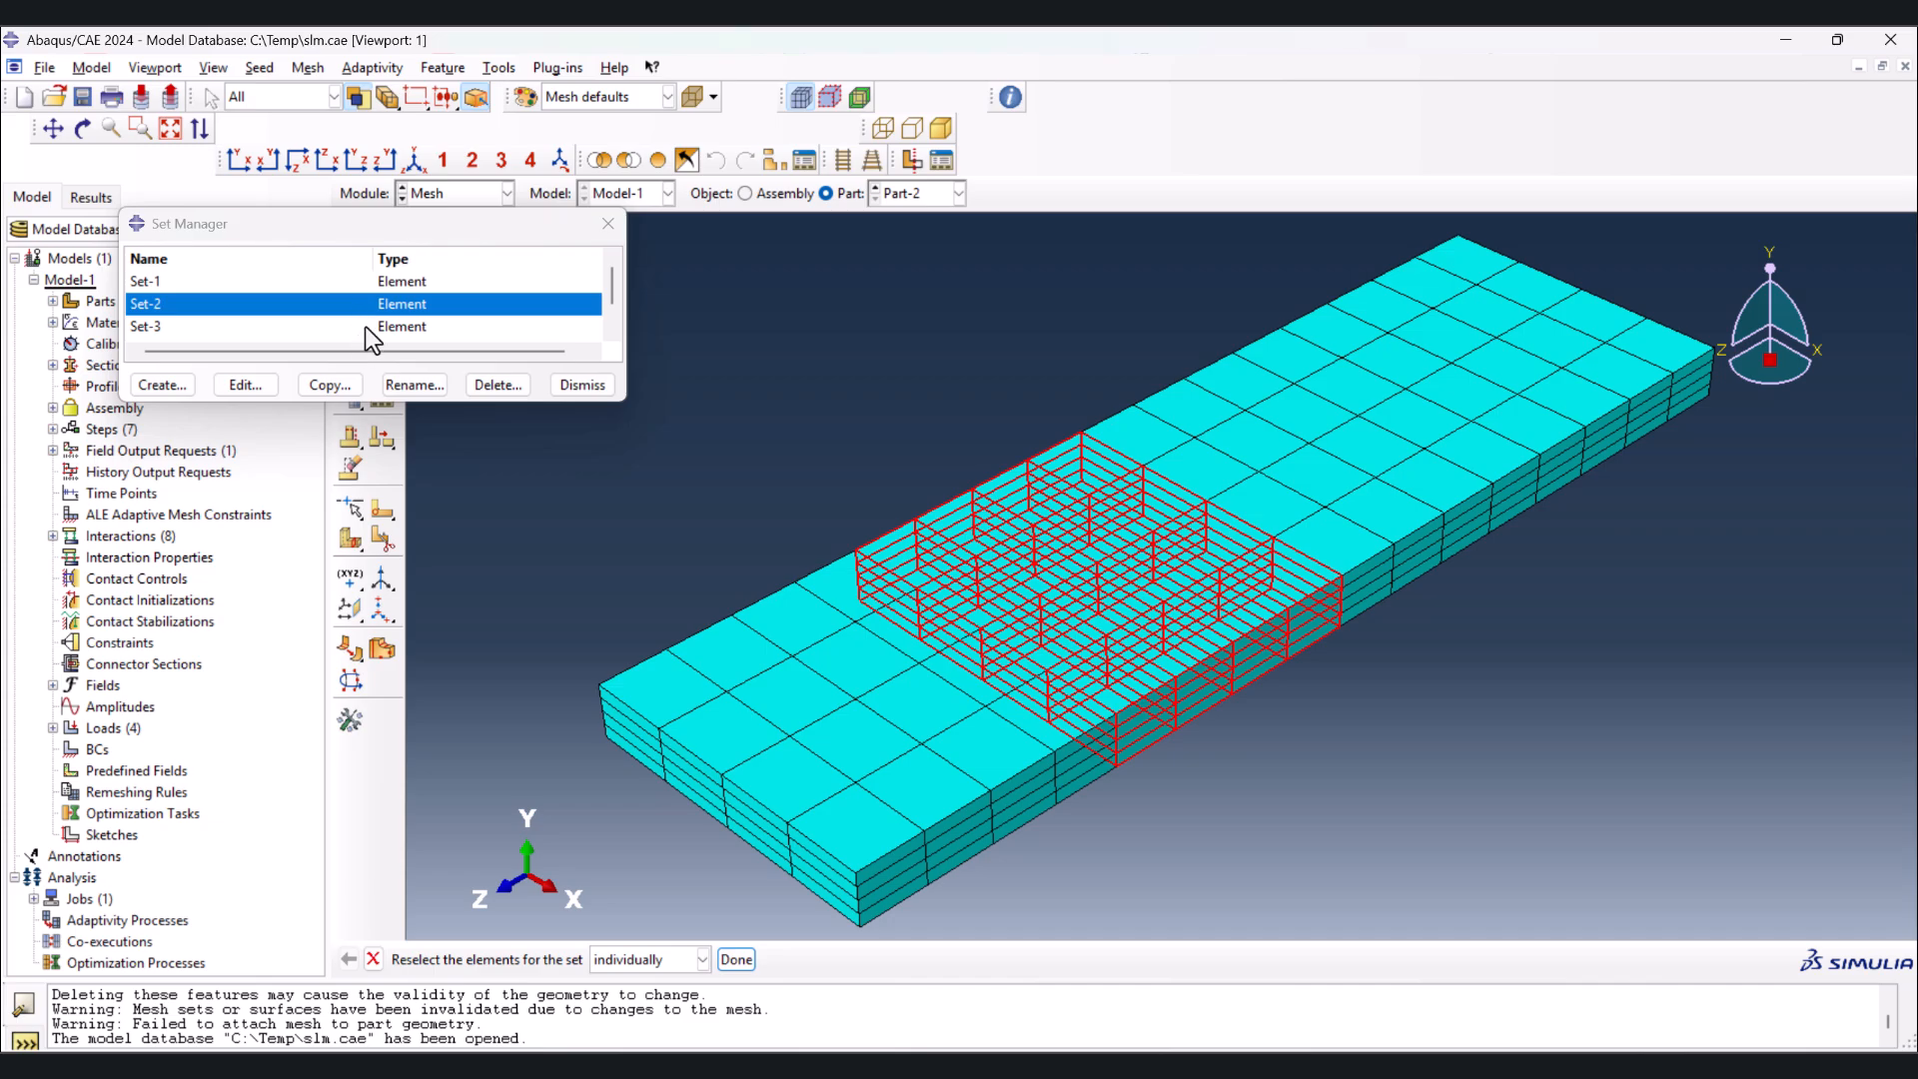
{"action": "left_click", "coordinate": [365, 327]}
{"action": "scroll", "coordinate": [367, 315], "scroll_direction": "down", "scroll_amount": 1}
{"action": "left_click", "coordinate": [364, 308]}
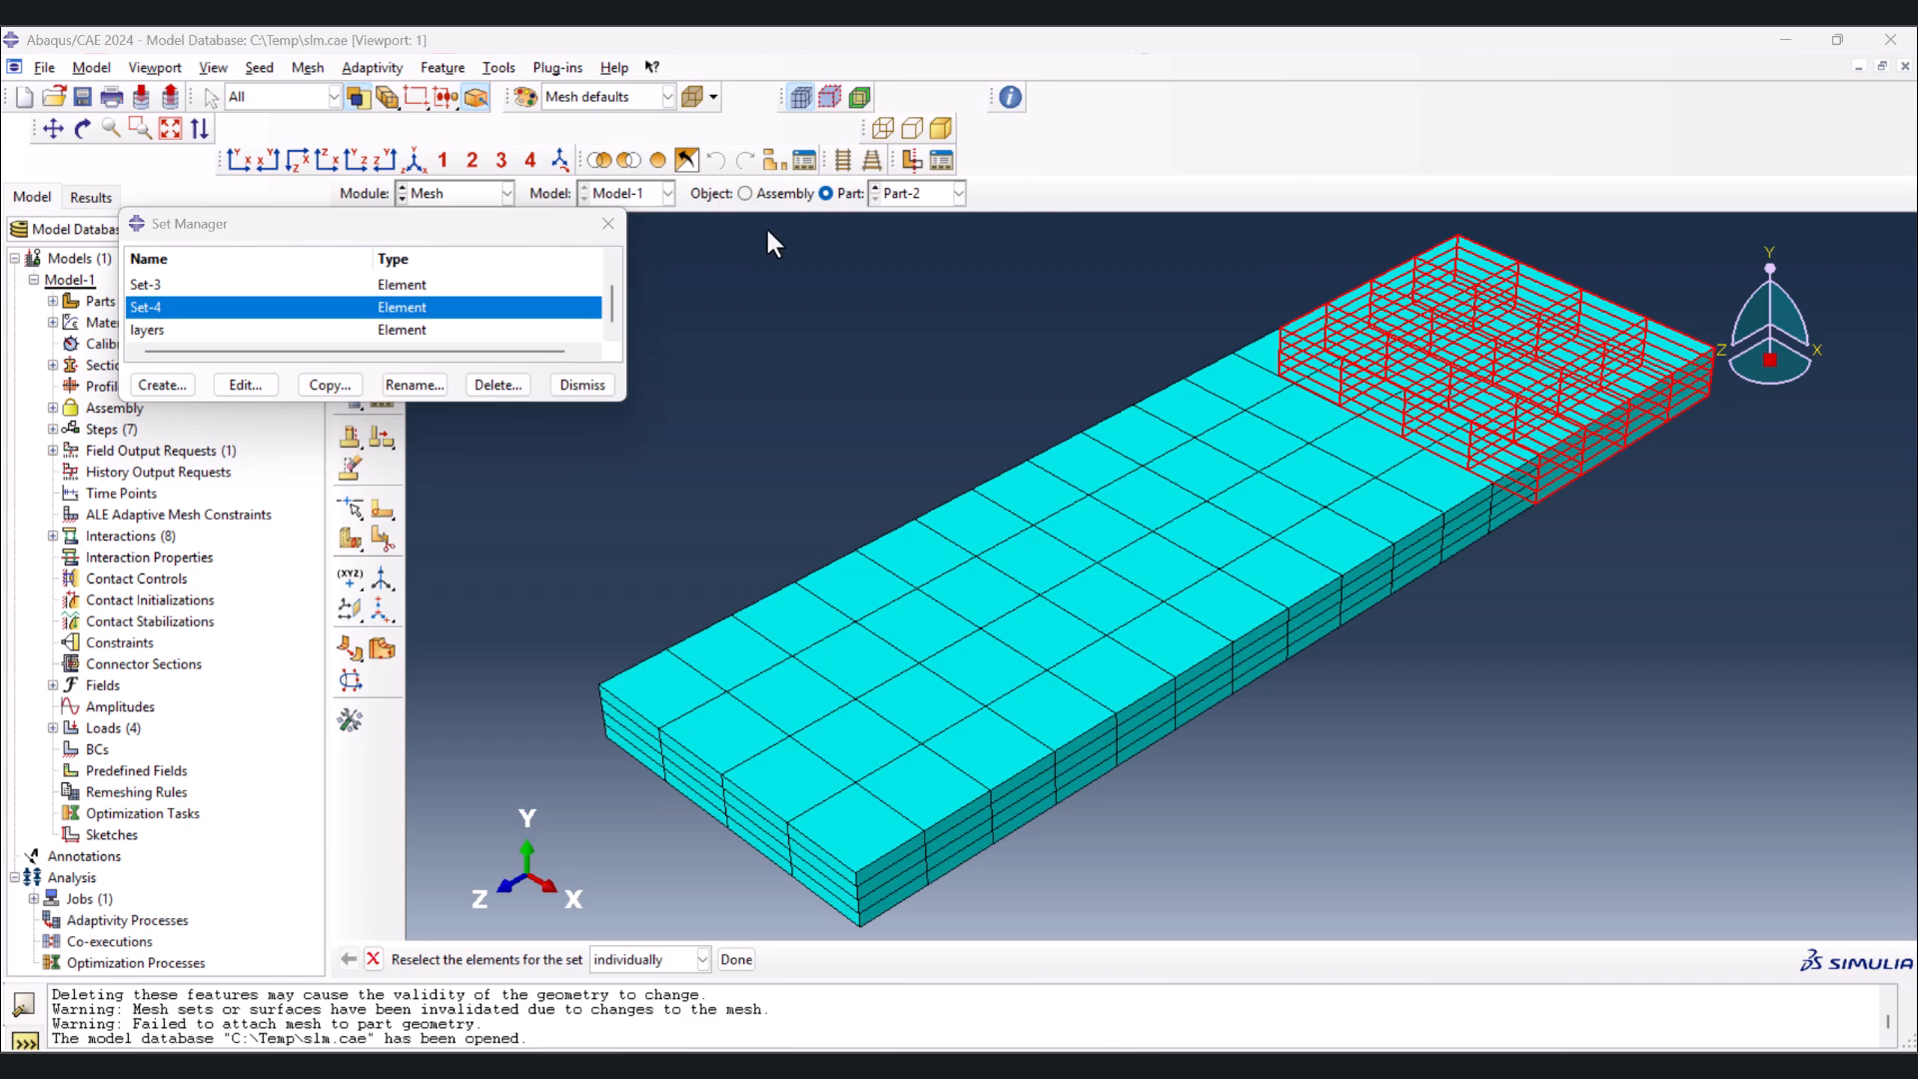
{"action": "left_click", "coordinate": [608, 224]}
Inspect the model change interaction Int-1 in the death step, enlarging the interaction overview to show all steps
{"action": "left_click", "coordinate": [506, 193]}
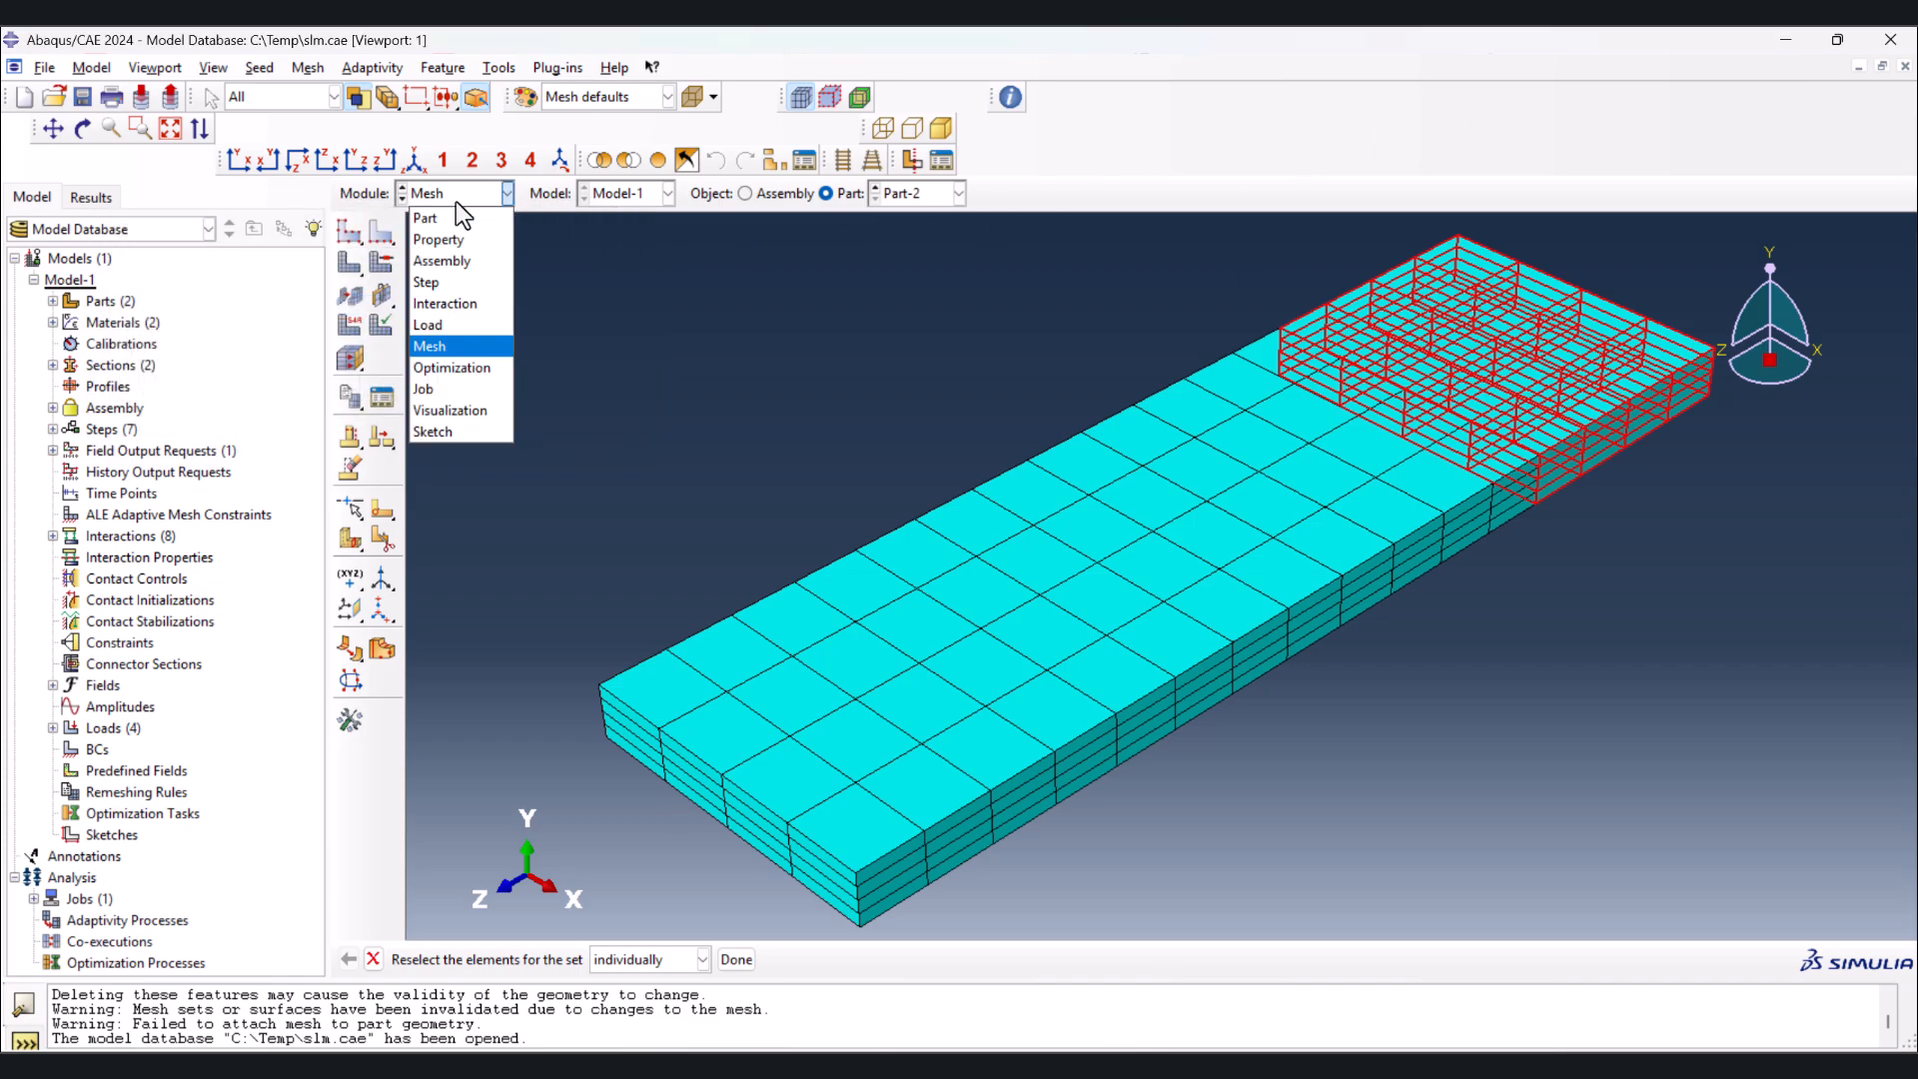
{"action": "left_click", "coordinate": [465, 303]}
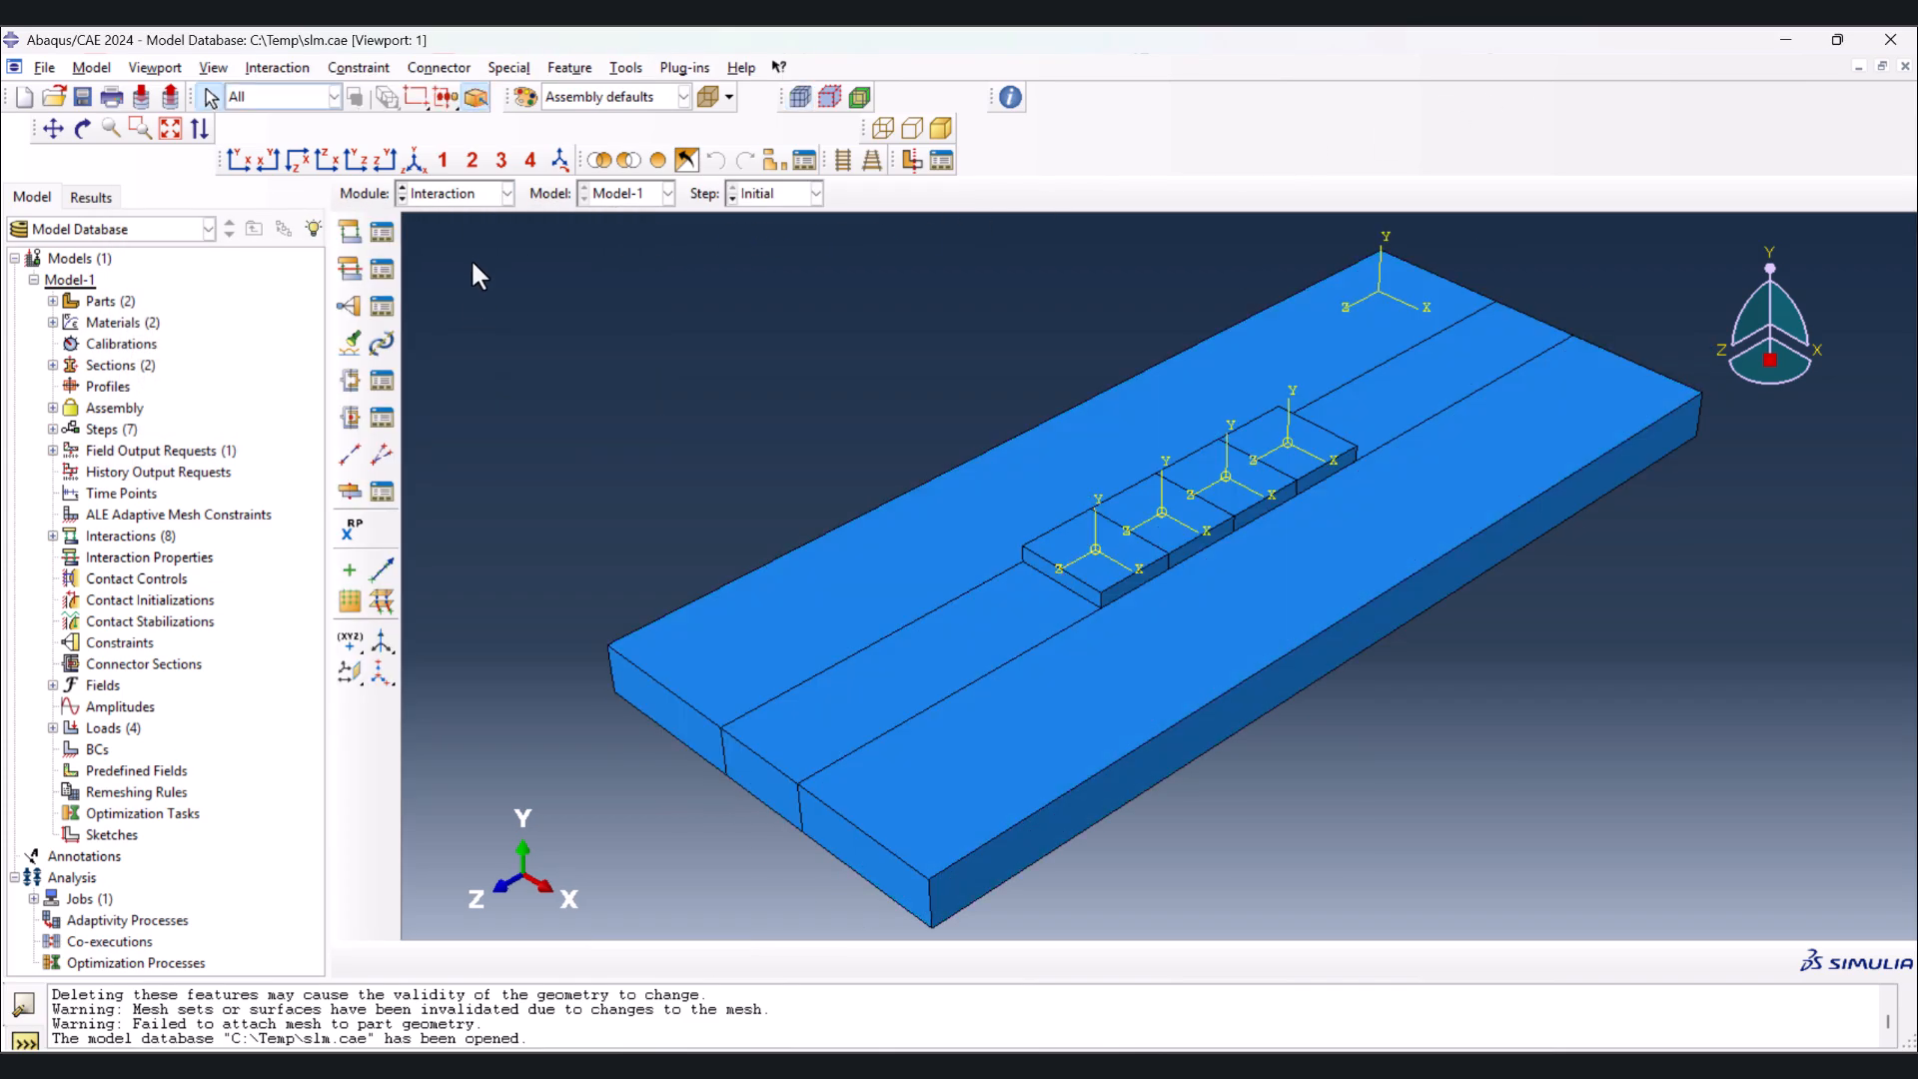
{"action": "left_click", "coordinate": [381, 233]}
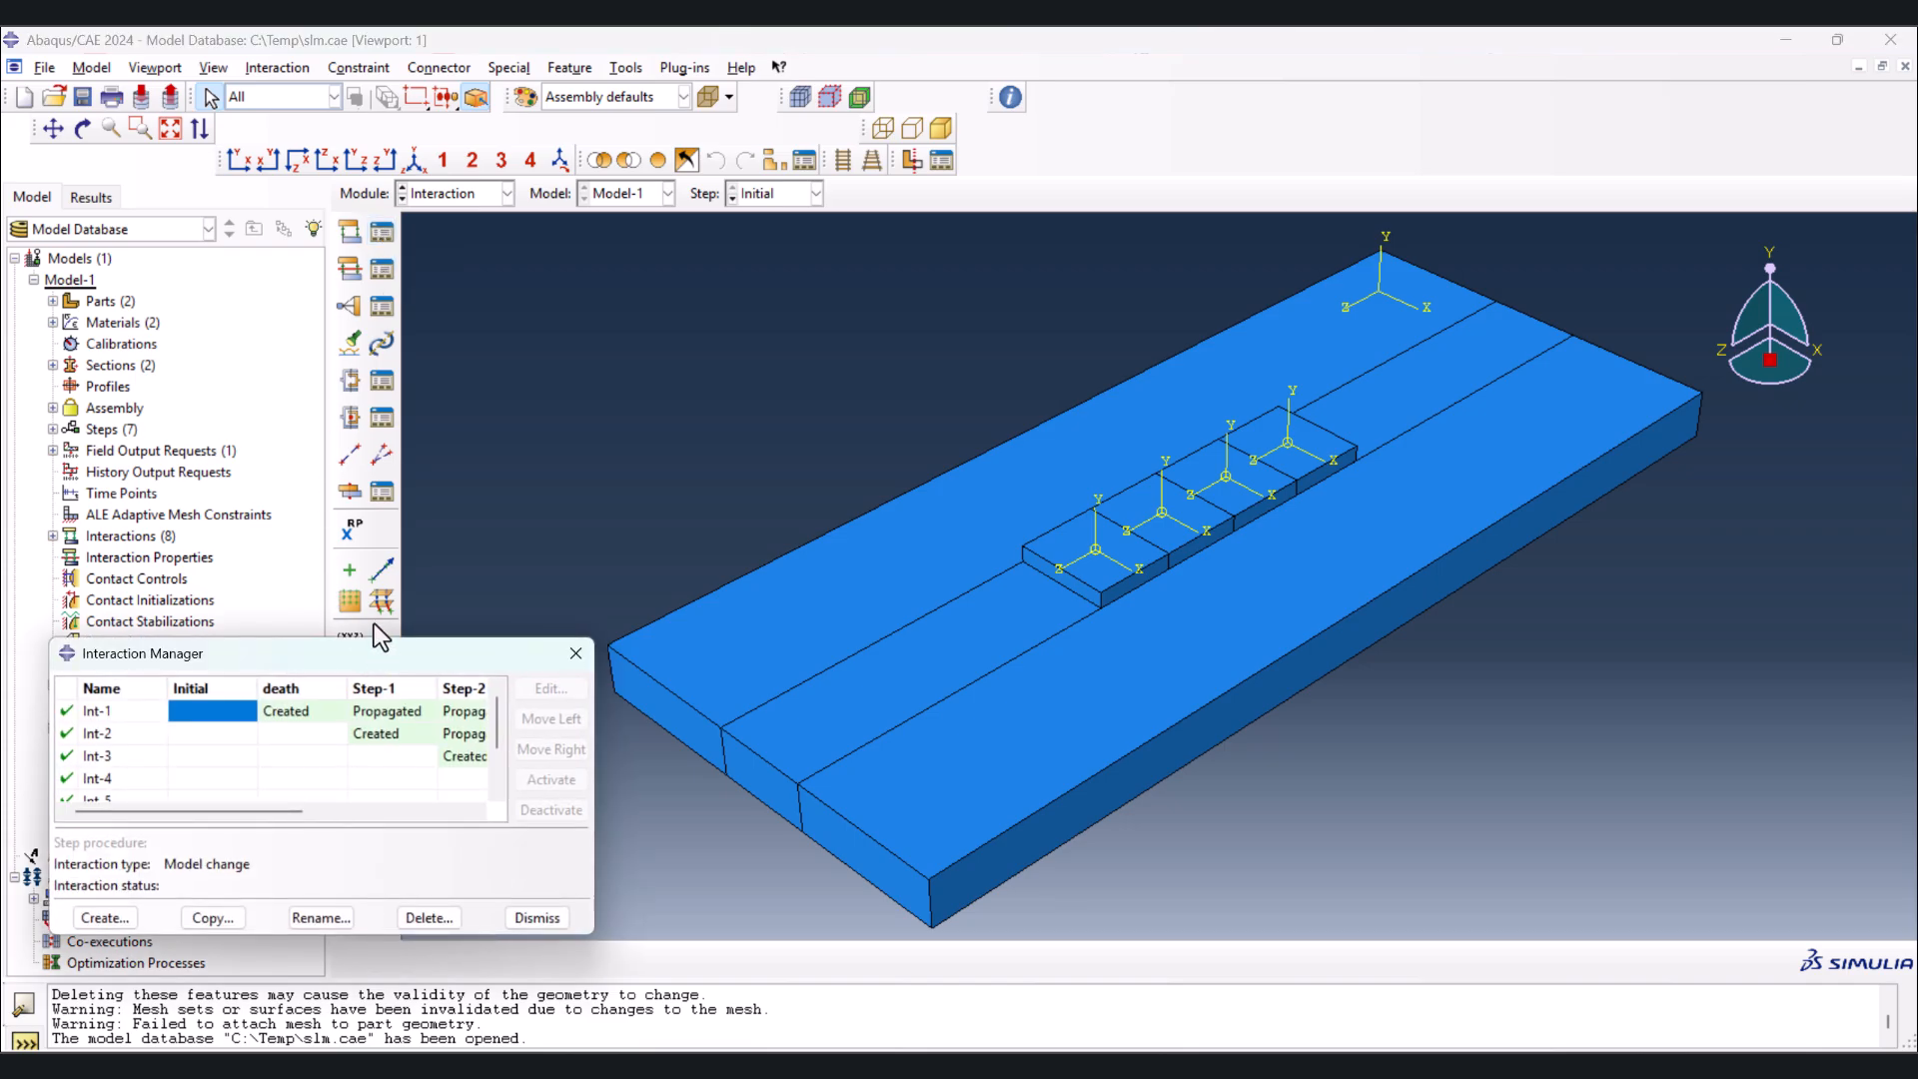
{"action": "left_click_drag", "start_coordinate": [377, 654], "coordinate": [443, 326]}
{"action": "left_click_drag", "start_coordinate": [664, 503], "coordinate": [1165, 502]}
{"action": "left_click_drag", "start_coordinate": [738, 606], "coordinate": [739, 701]}
{"action": "left_click_drag", "start_coordinate": [392, 330], "coordinate": [315, 212]}
{"action": "left_click", "coordinate": [266, 263]}
{"action": "double_click", "coordinate": [265, 263]}
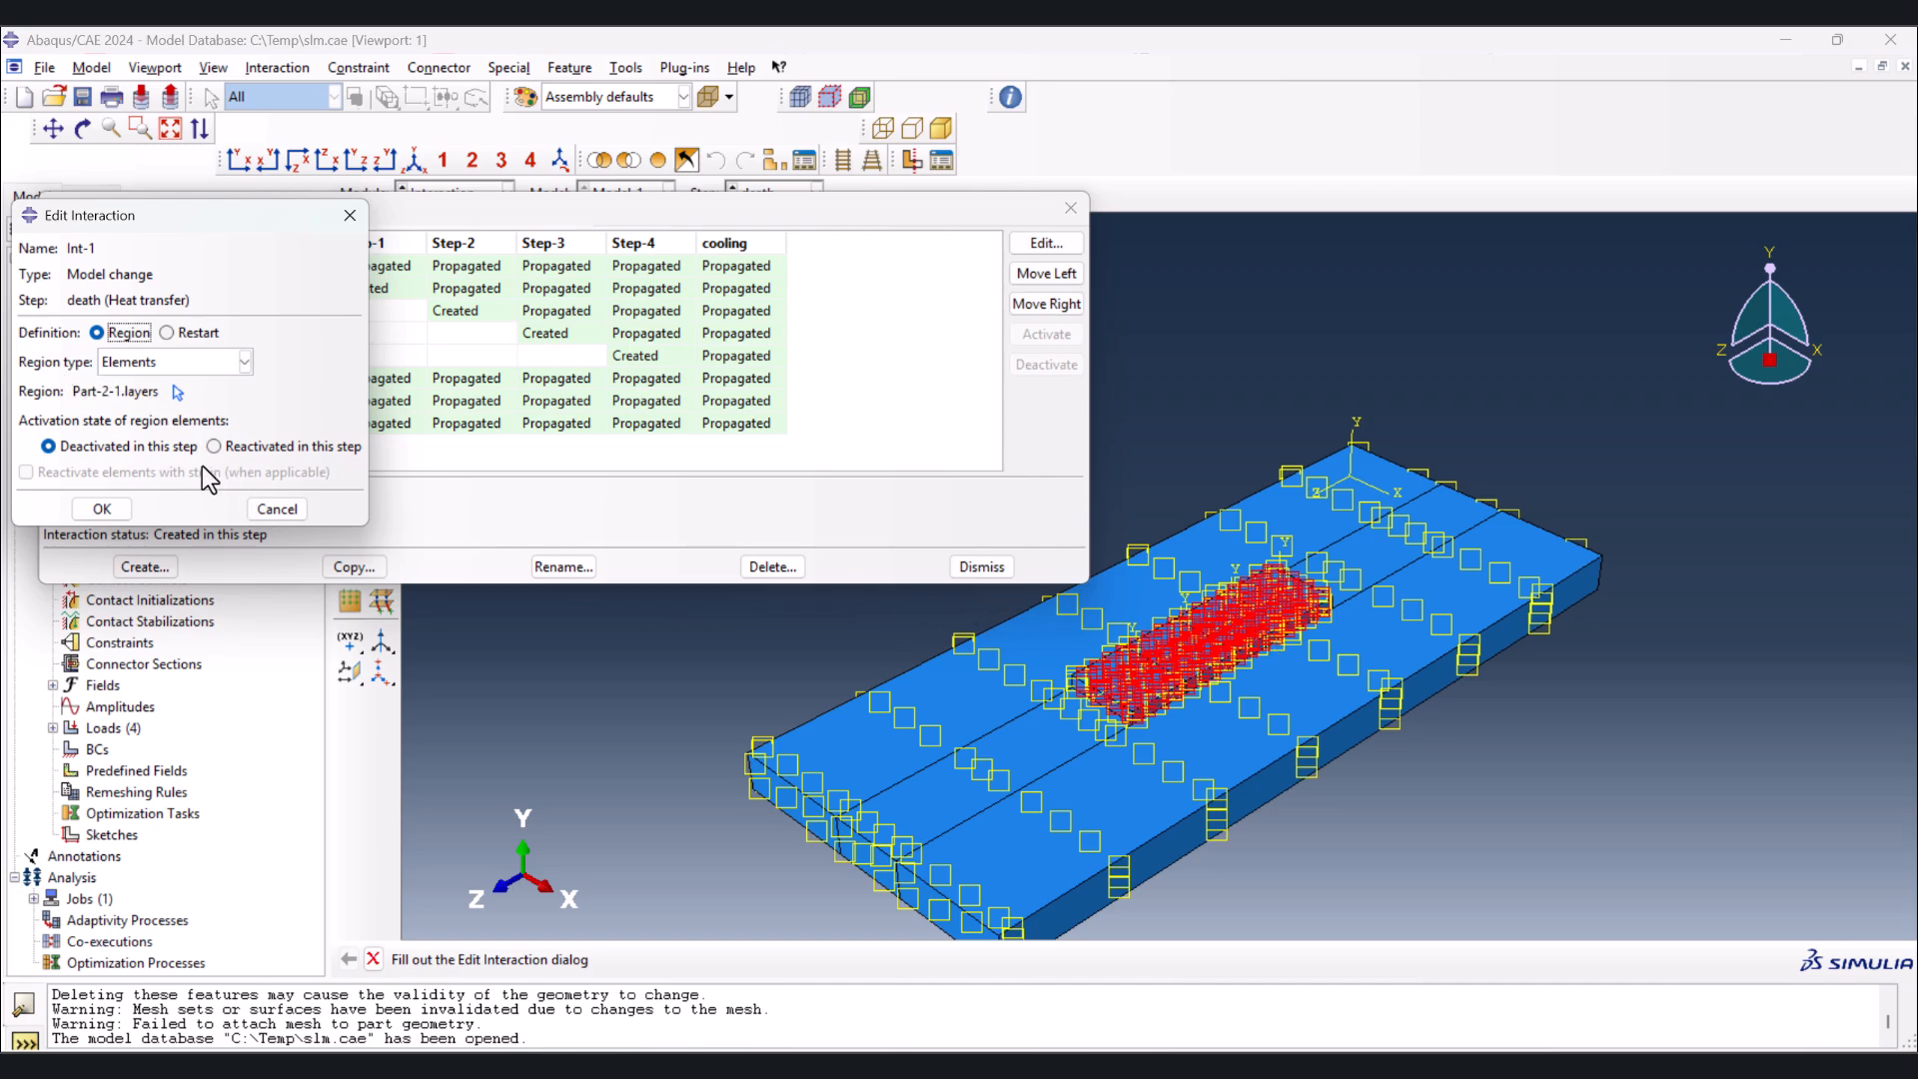
{"action": "left_click", "coordinate": [277, 508]}
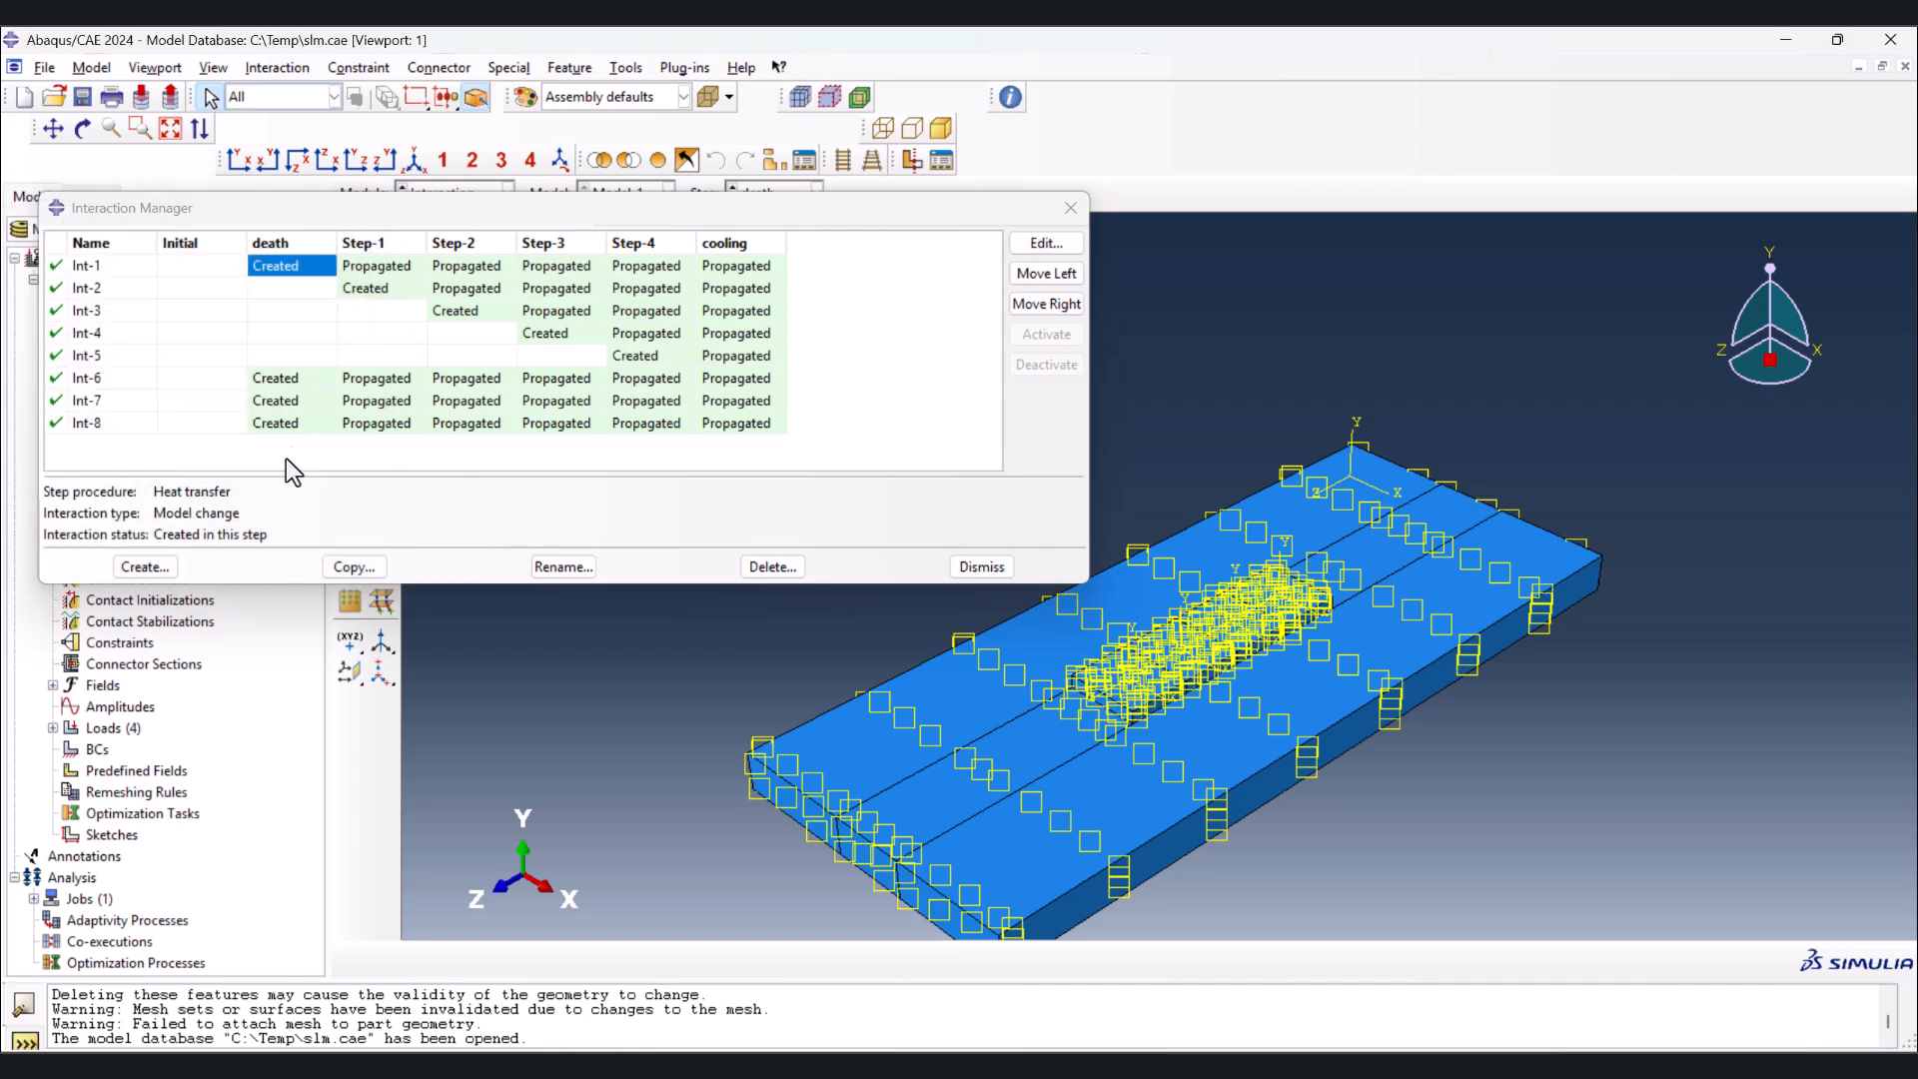
Inspect the model change interactions Int-2 to Int-5 for their regions and activation state in Step-1 to Step-4
{"action": "left_click", "coordinate": [380, 291]}
{"action": "double_click", "coordinate": [381, 292]}
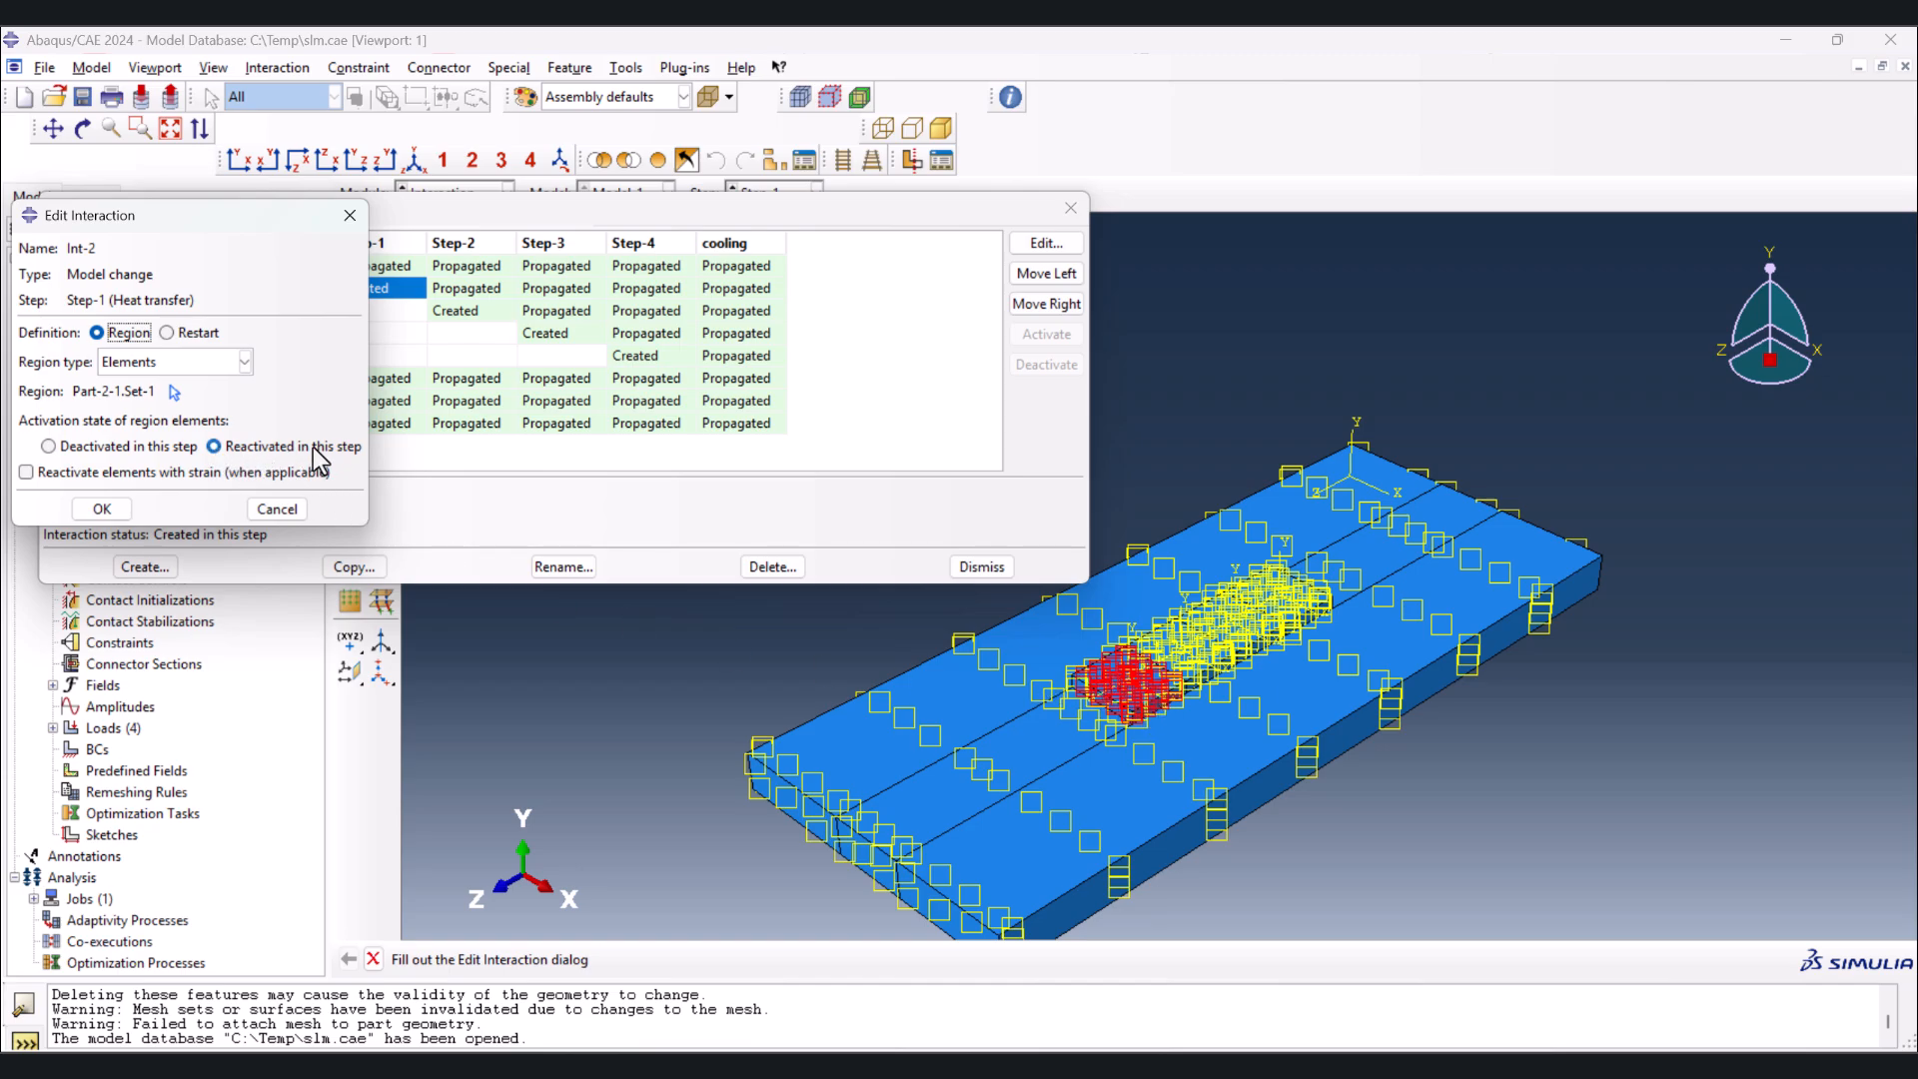
{"action": "left_click", "coordinate": [280, 511]}
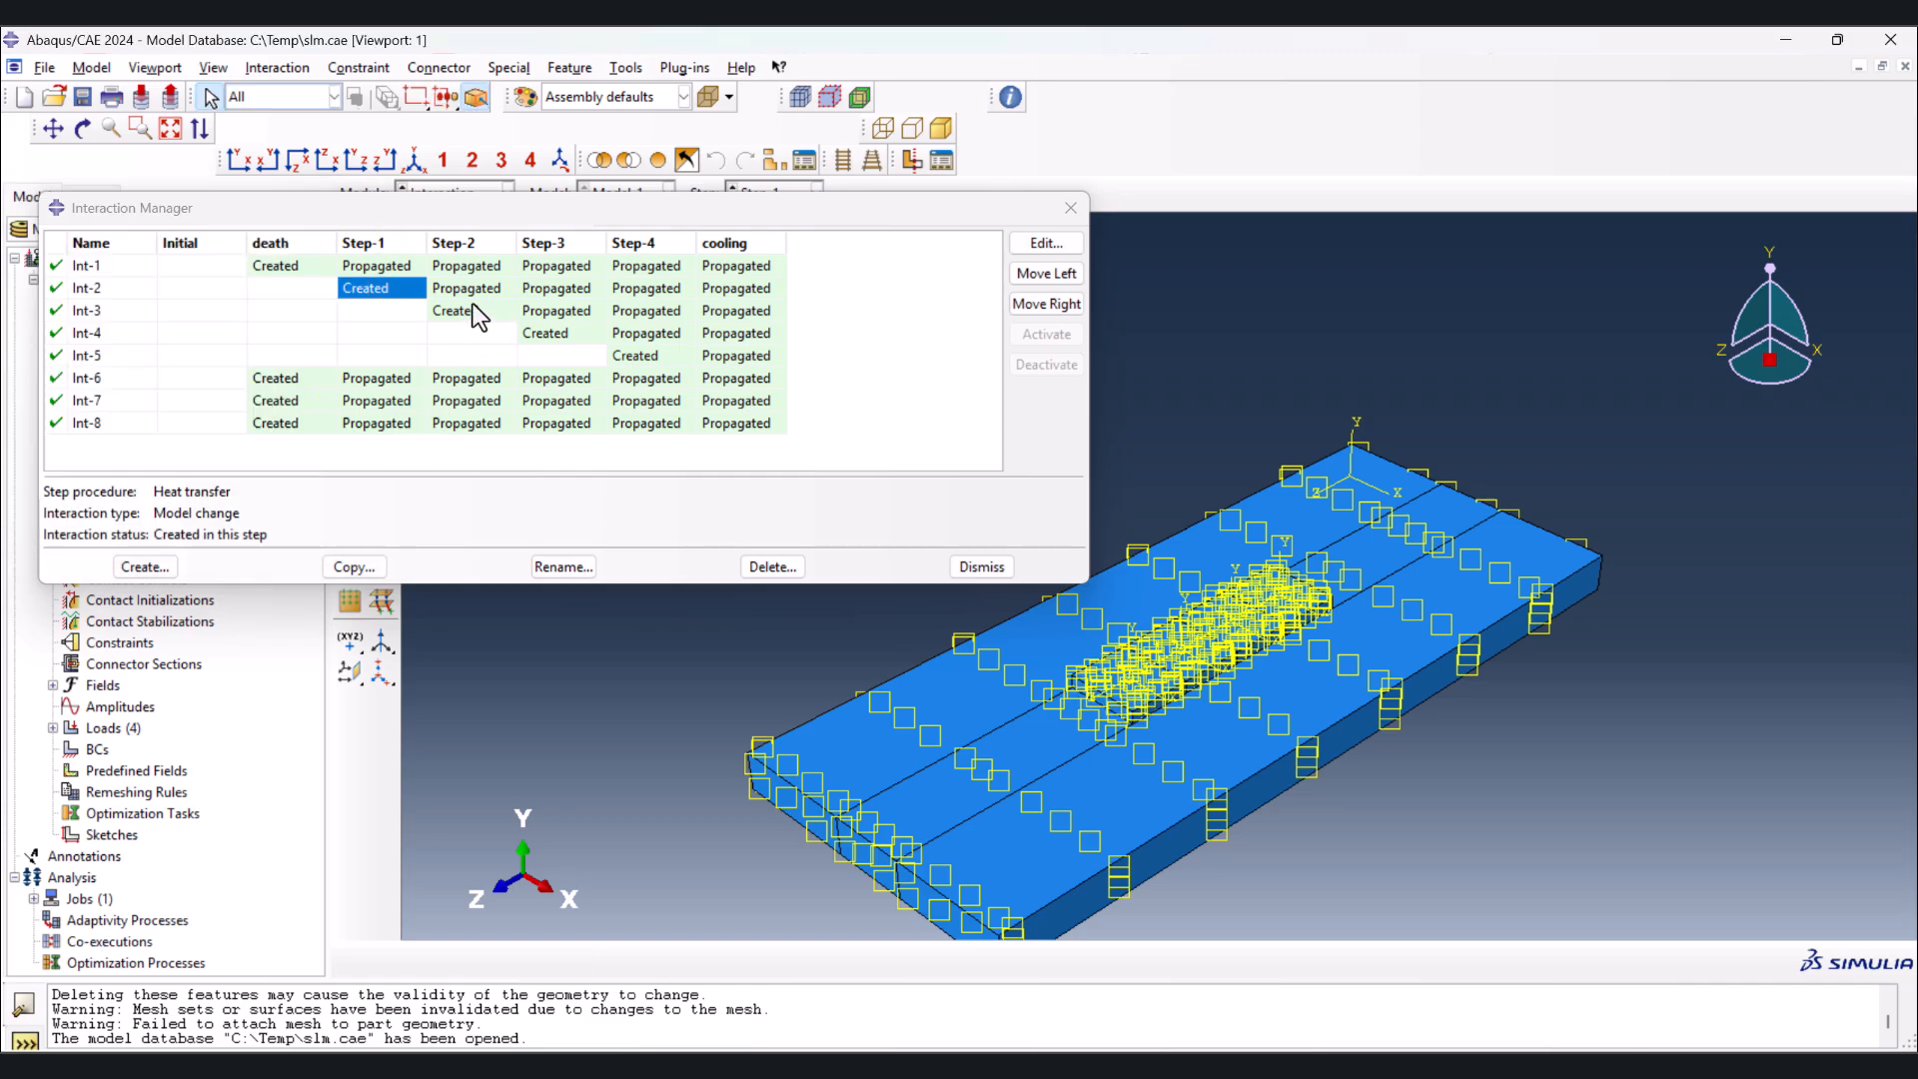
{"action": "double_click", "coordinate": [472, 306]}
{"action": "double_click", "coordinate": [553, 333]}
{"action": "double_click", "coordinate": [635, 354]}
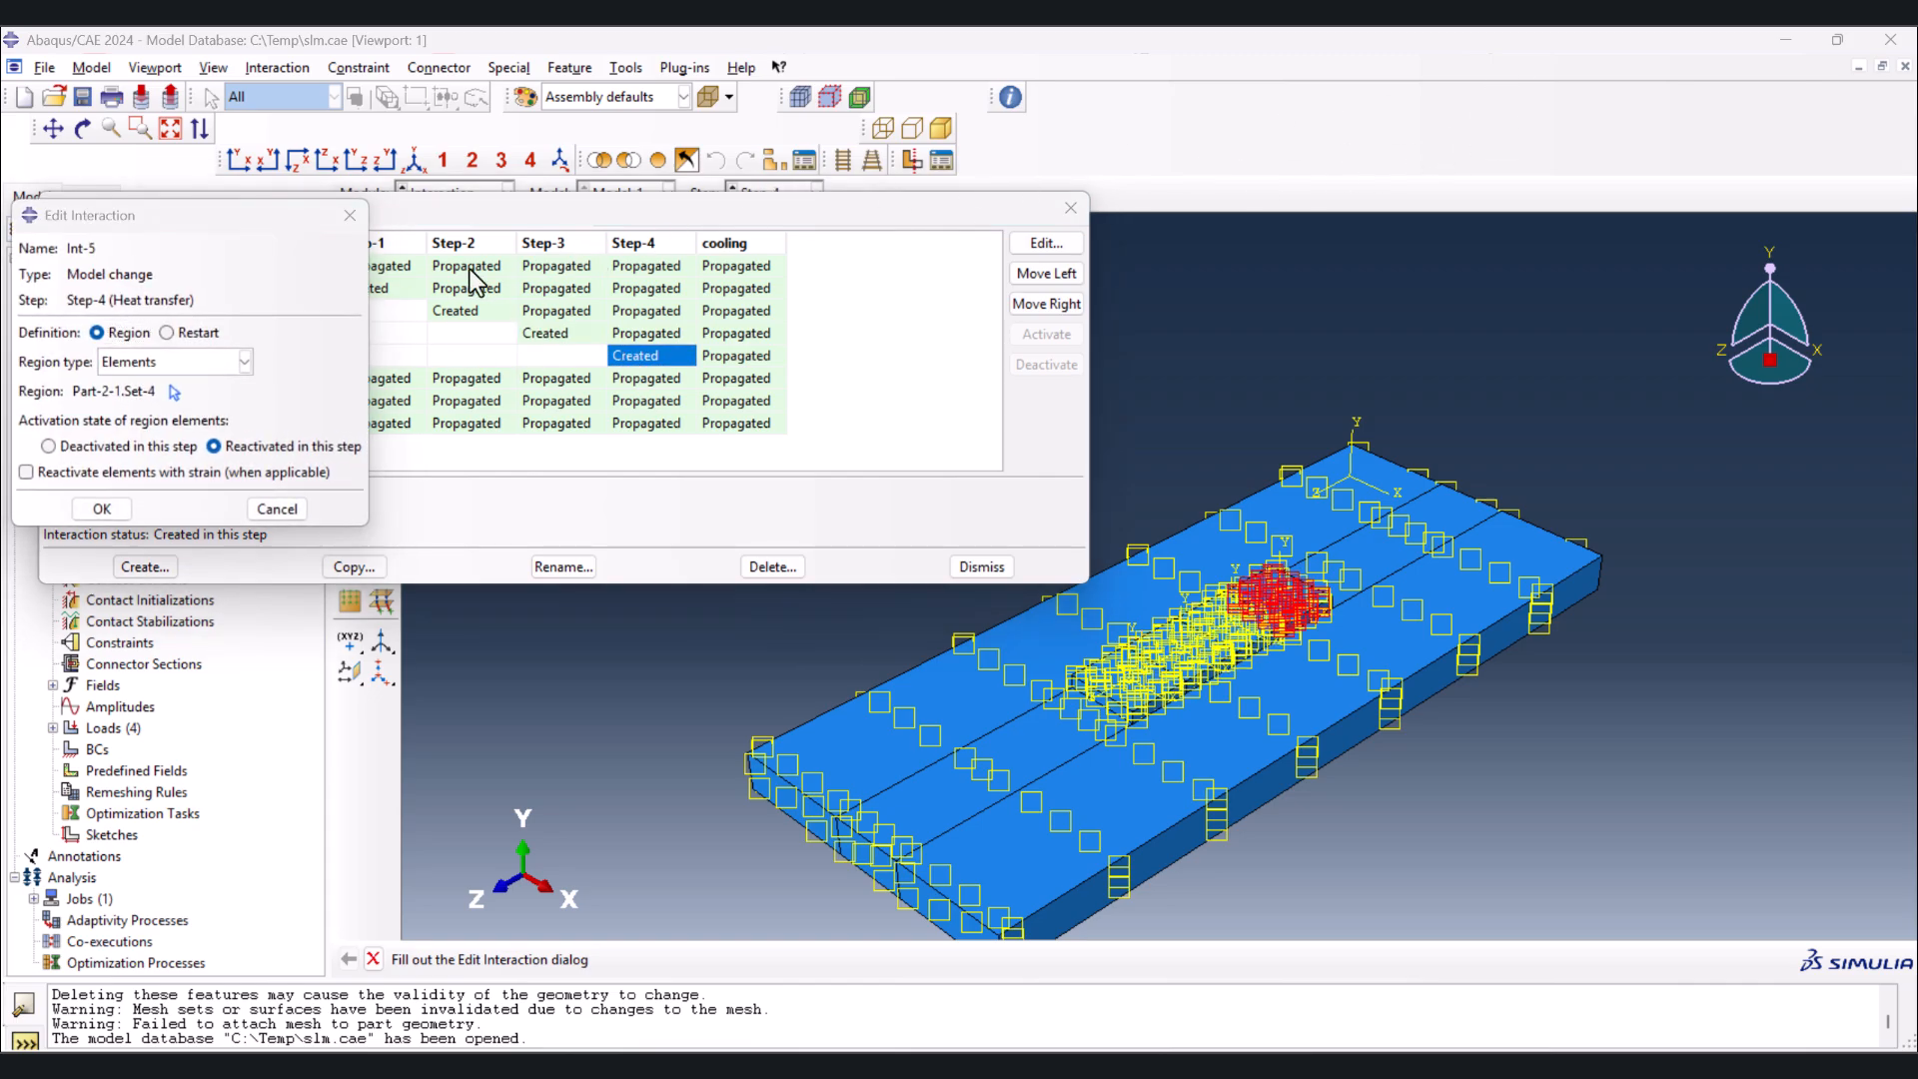
{"action": "left_click", "coordinate": [350, 215]}
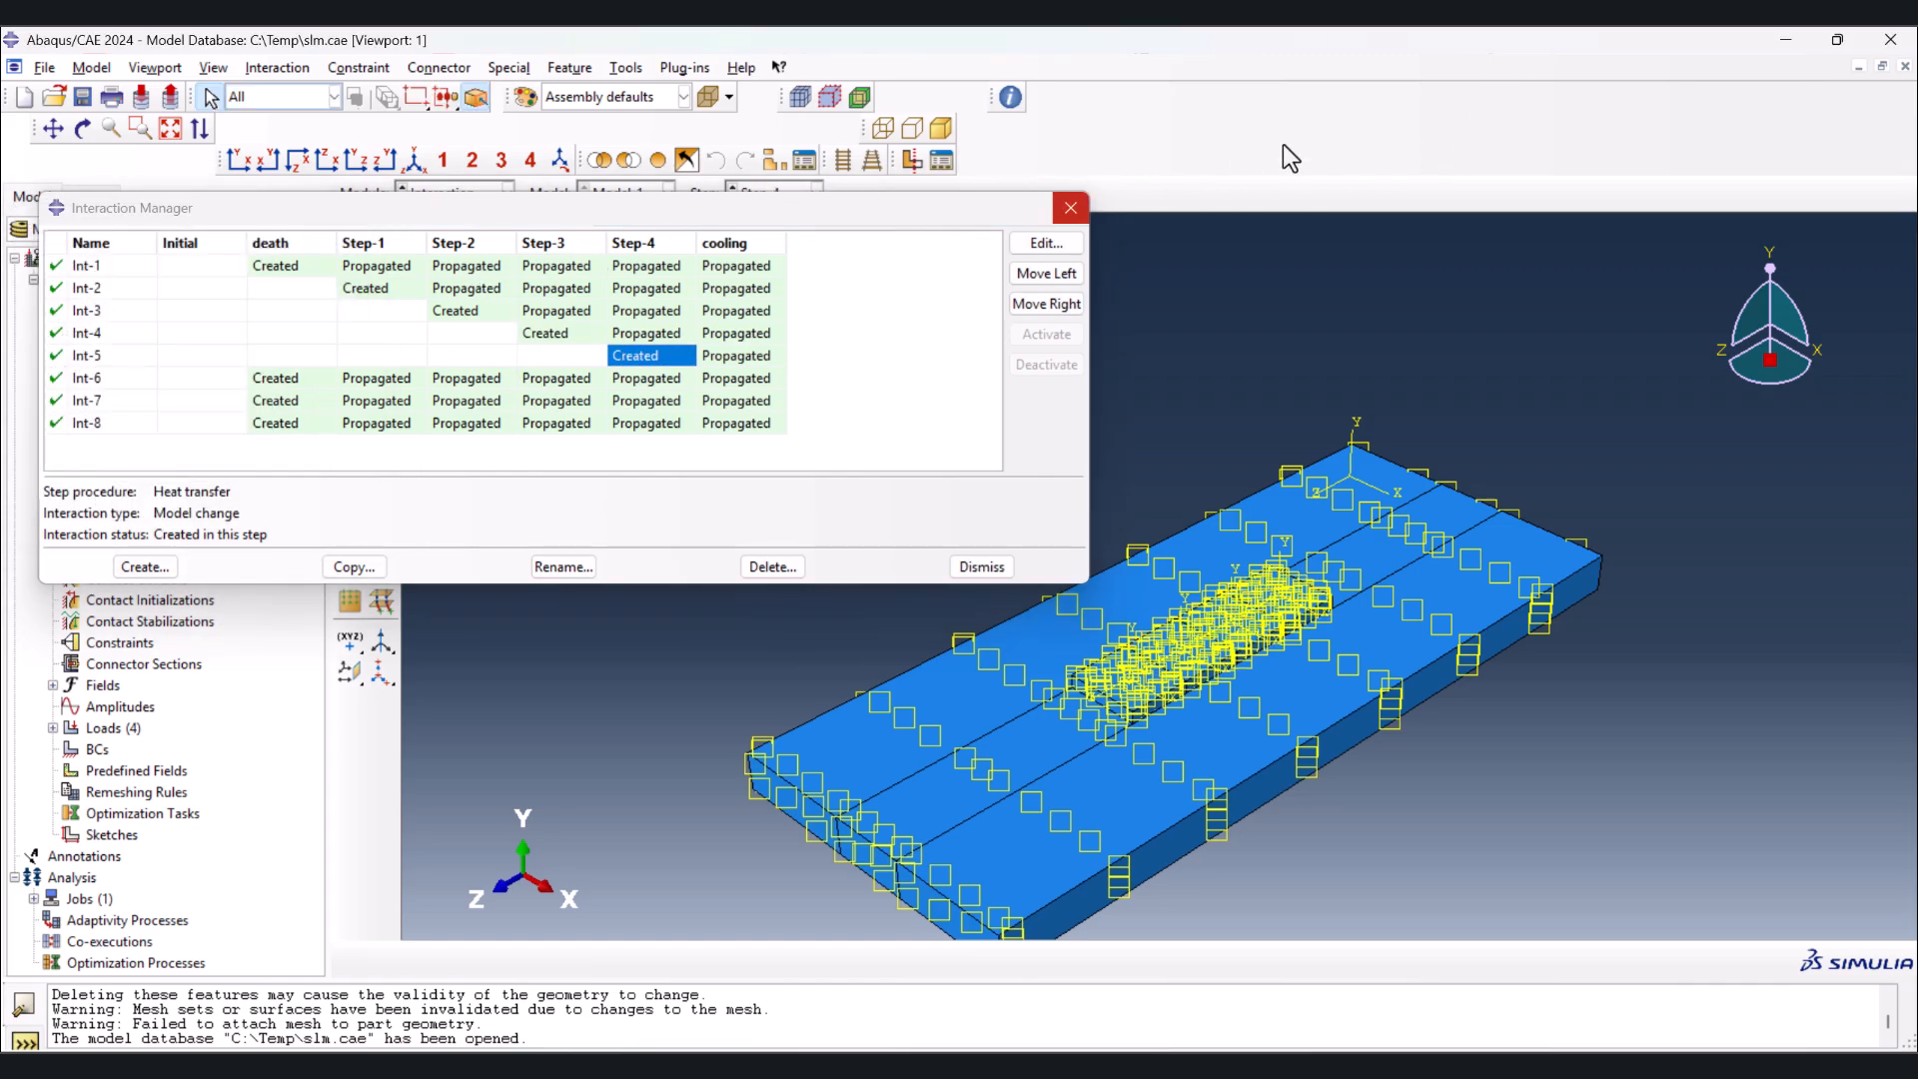
View the assembly's loads and examine the expression and local coordinate system of AnalyticalField-1
{"action": "left_click", "coordinate": [458, 195]}
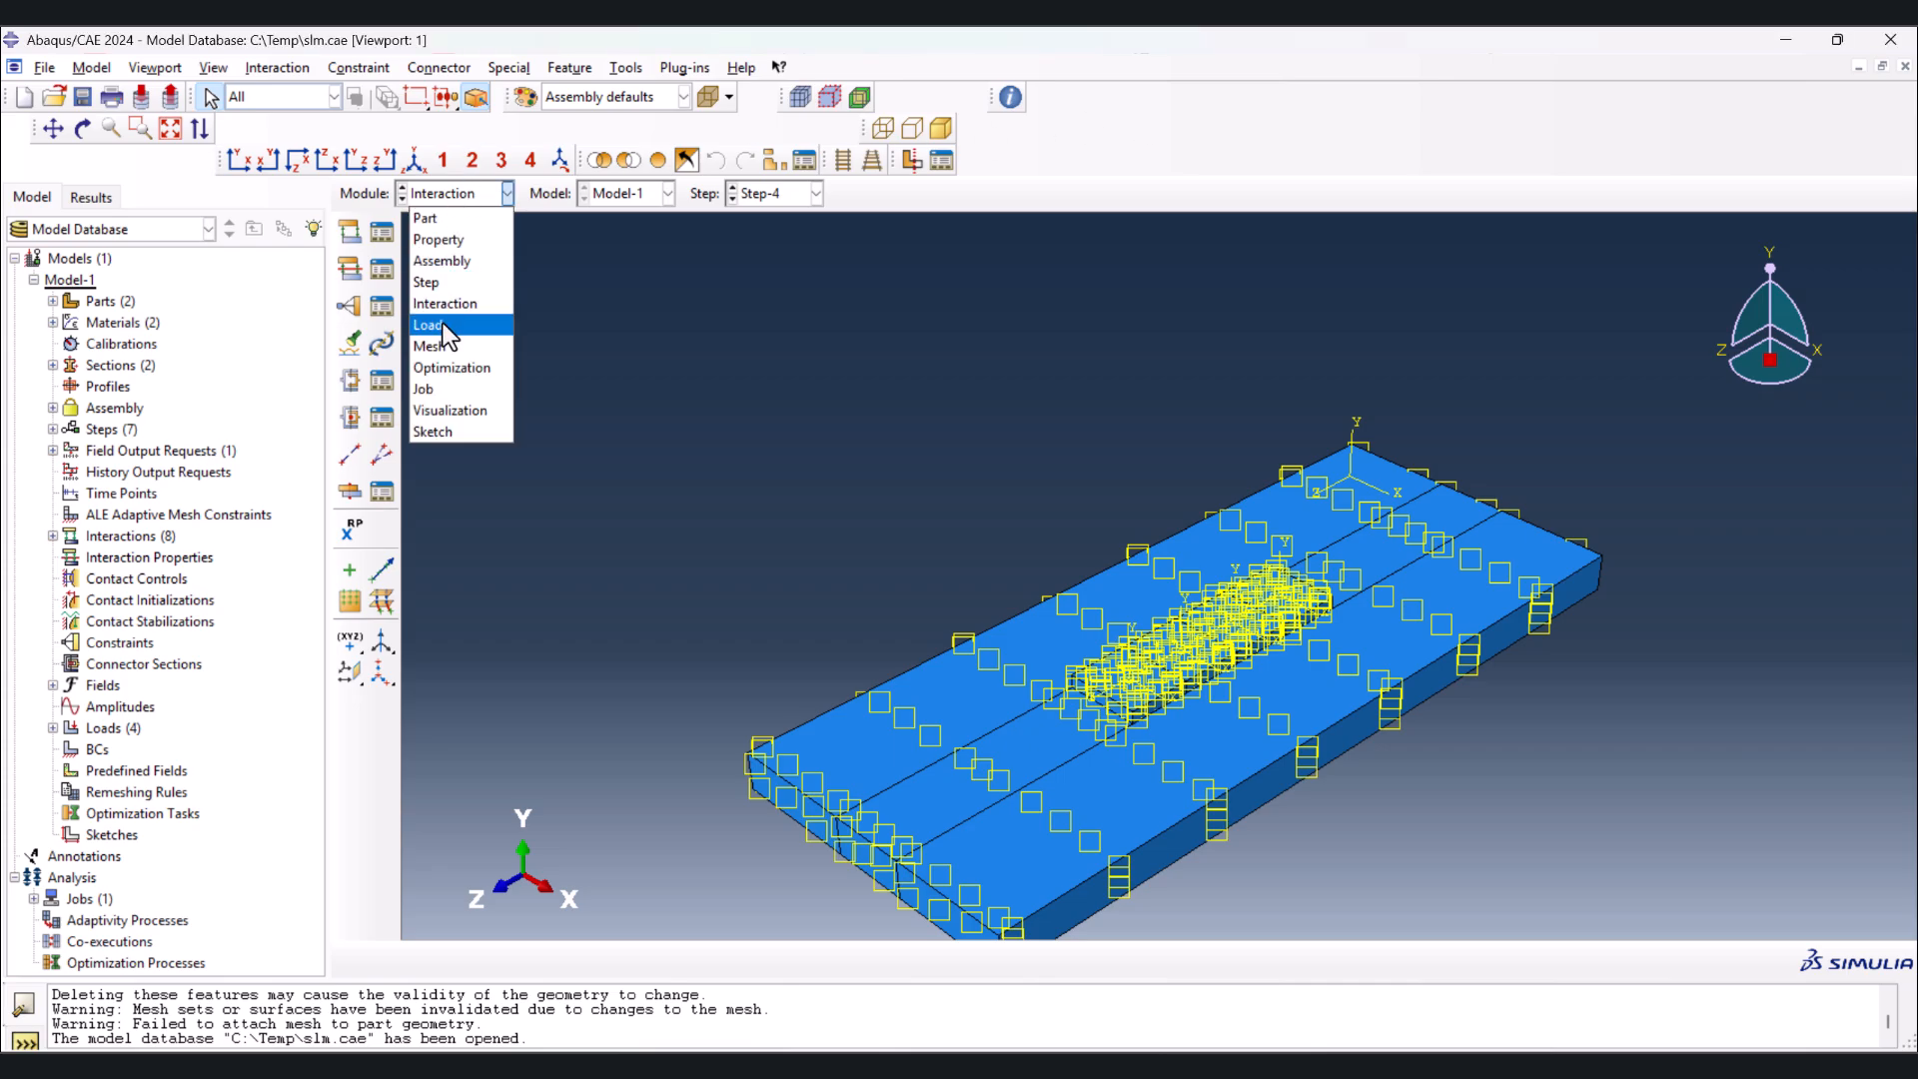
{"action": "left_click", "coordinate": [440, 322]}
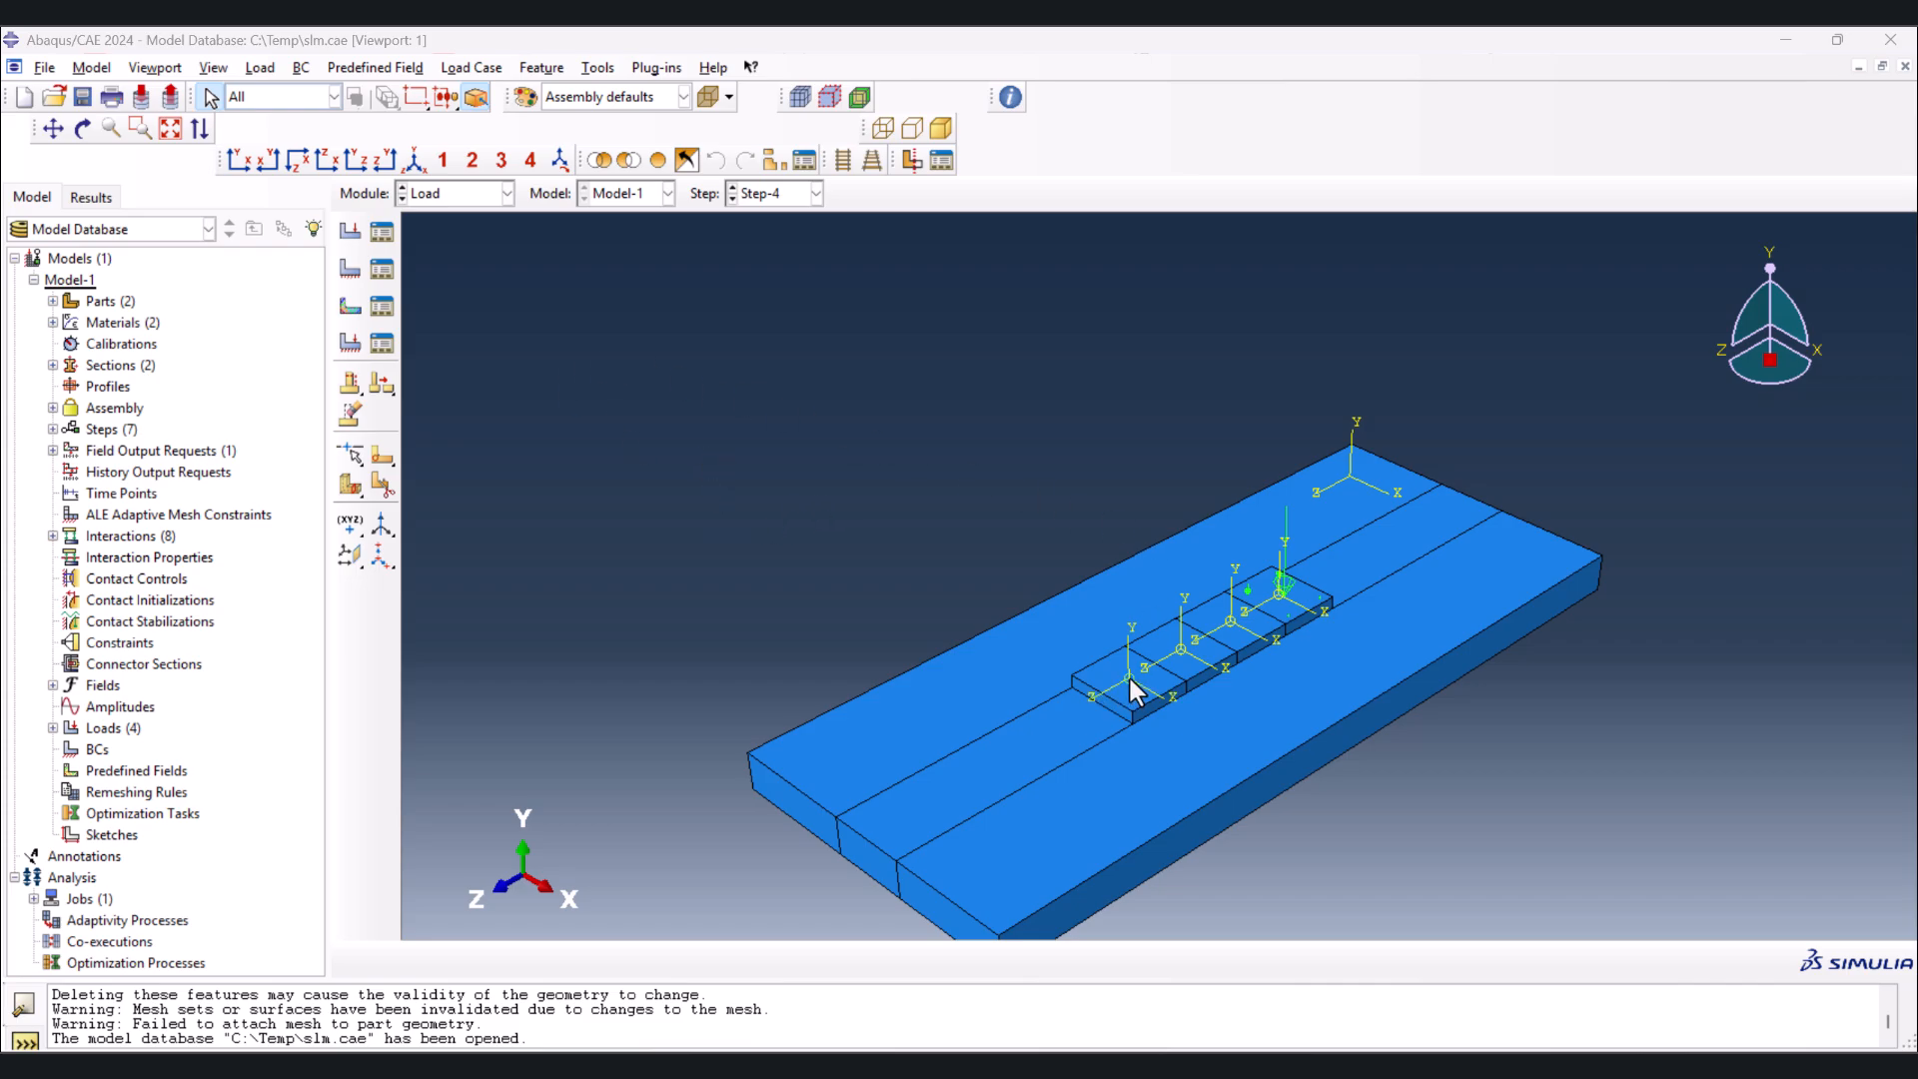
{"action": "left_click", "coordinate": [53, 685]}
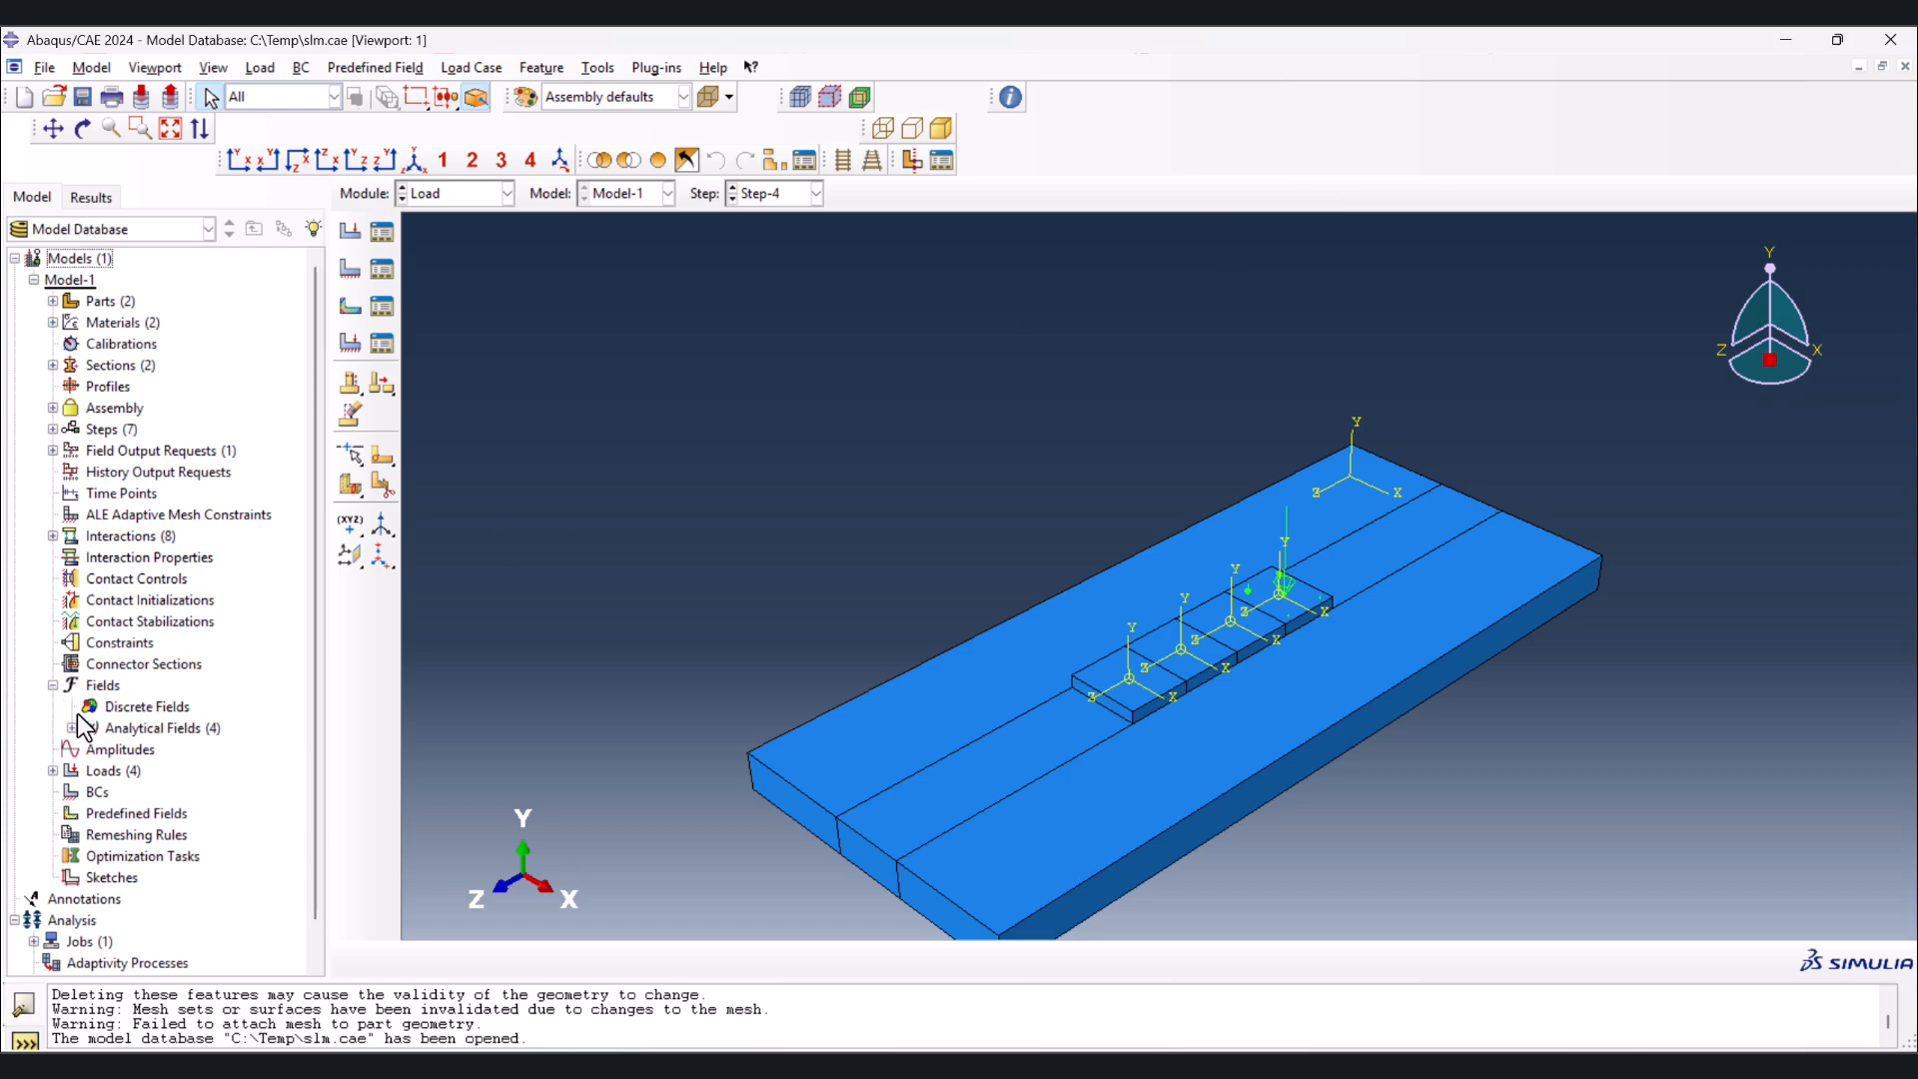
{"action": "left_click", "coordinate": [71, 728]}
{"action": "double_click", "coordinate": [130, 752]}
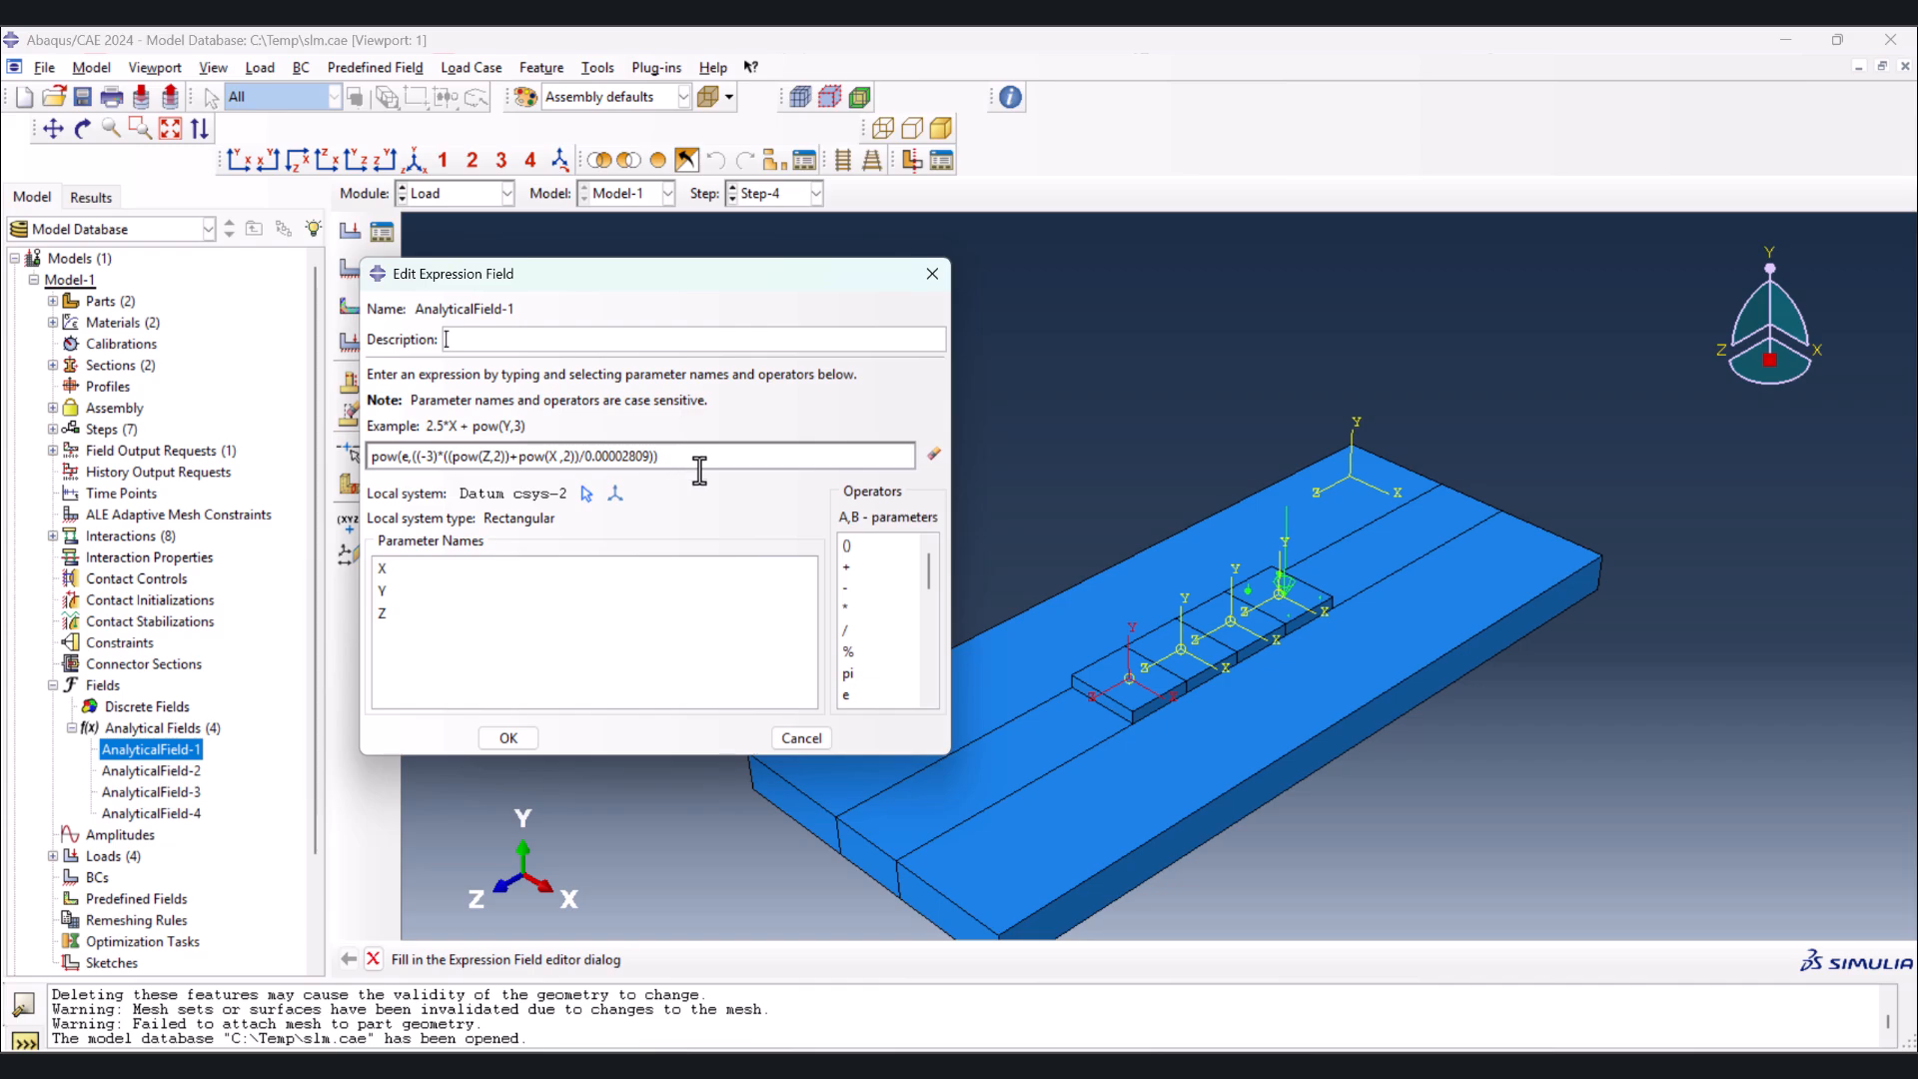
{"action": "left_click", "coordinate": [1502, 99]}
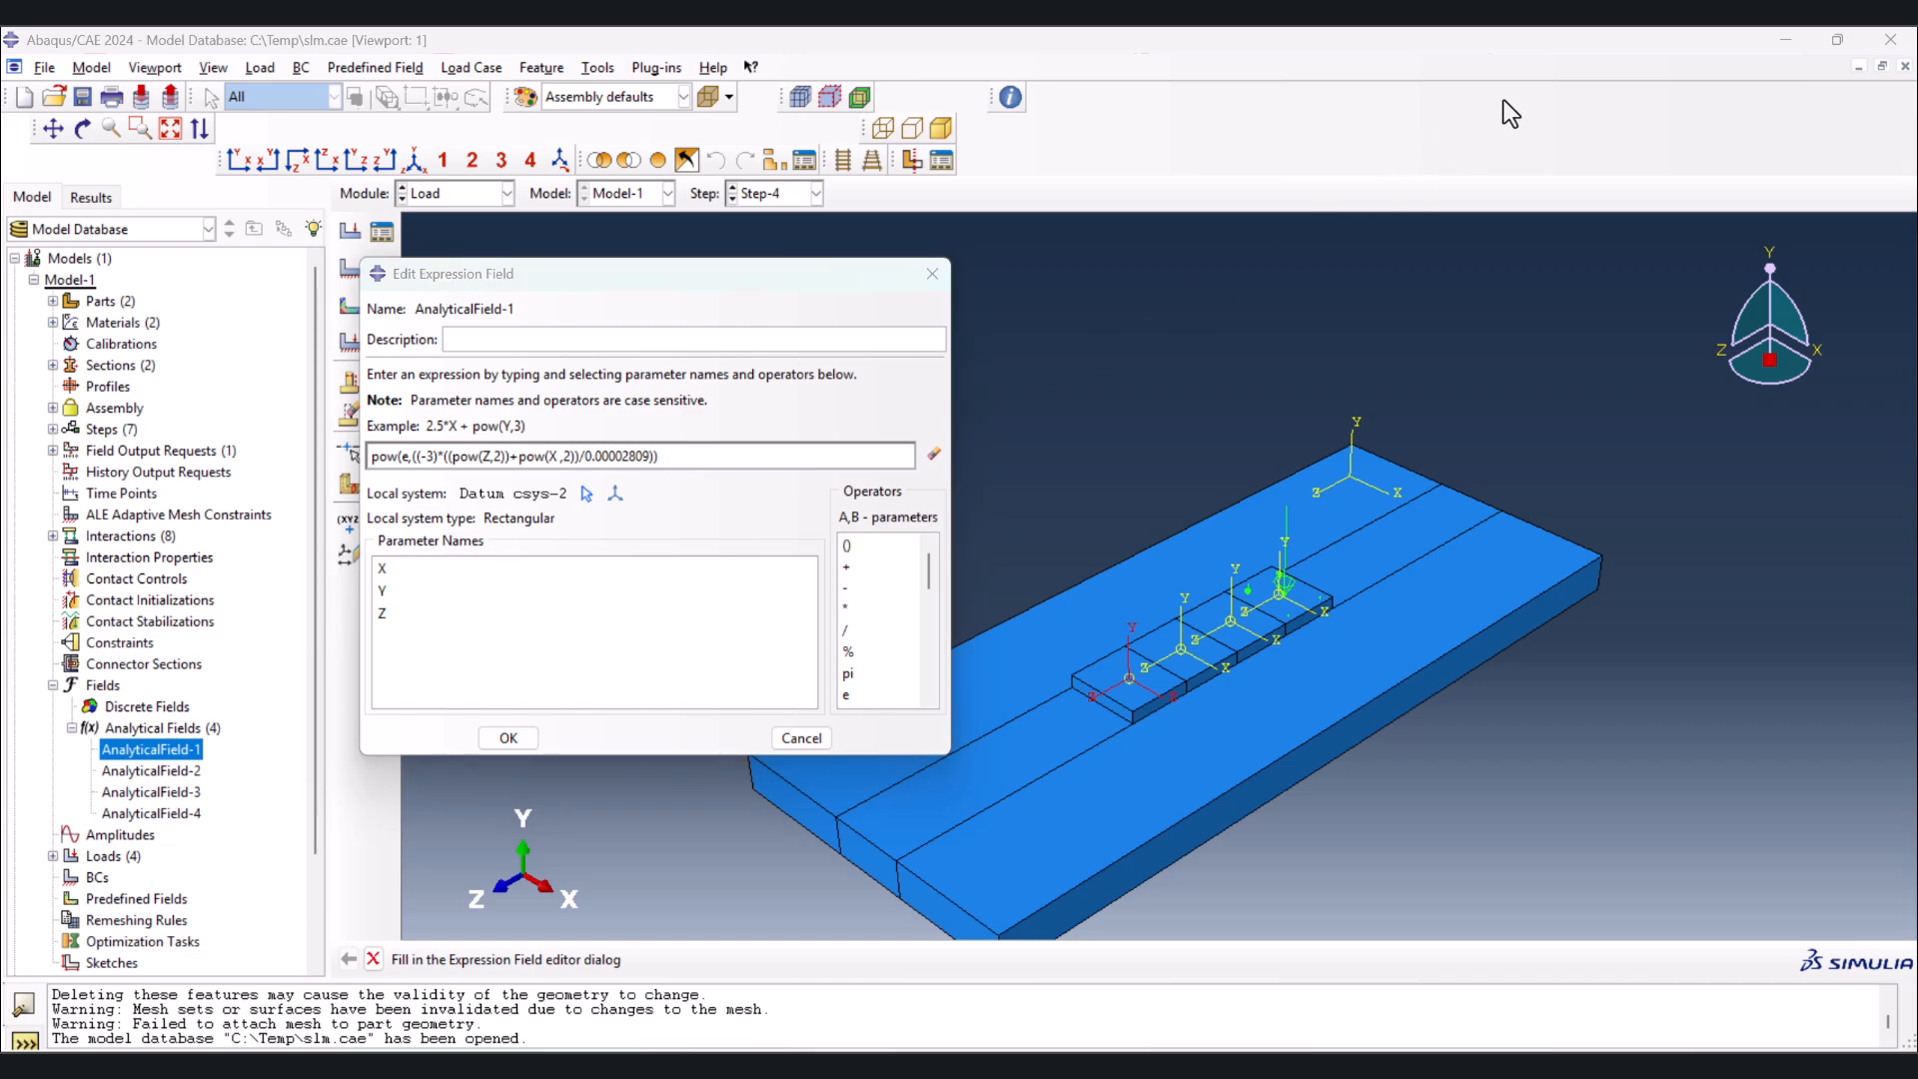
{"action": "left_click", "coordinate": [932, 273]}
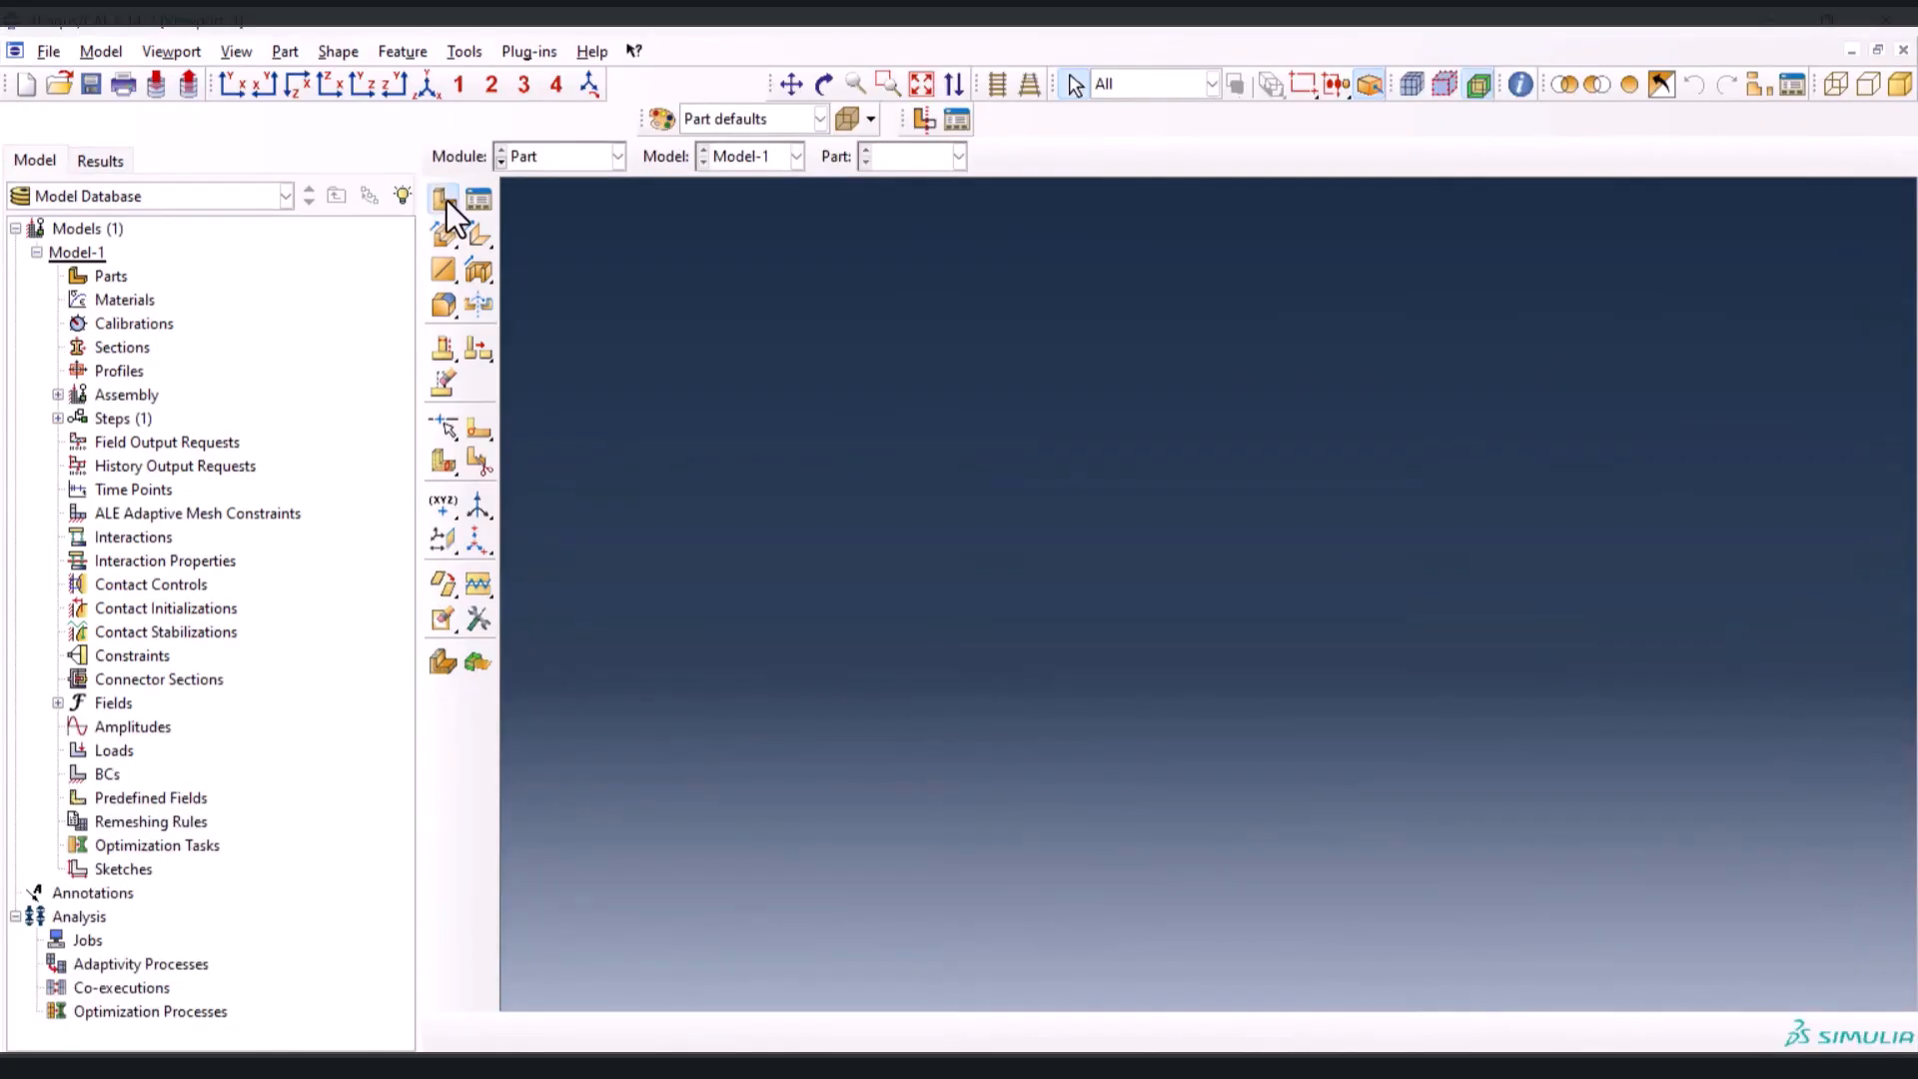
Create a 3D deformable solid extrusion part named substrate with an approximate size of 0.1
{"action": "left_click", "coordinate": [446, 200]}
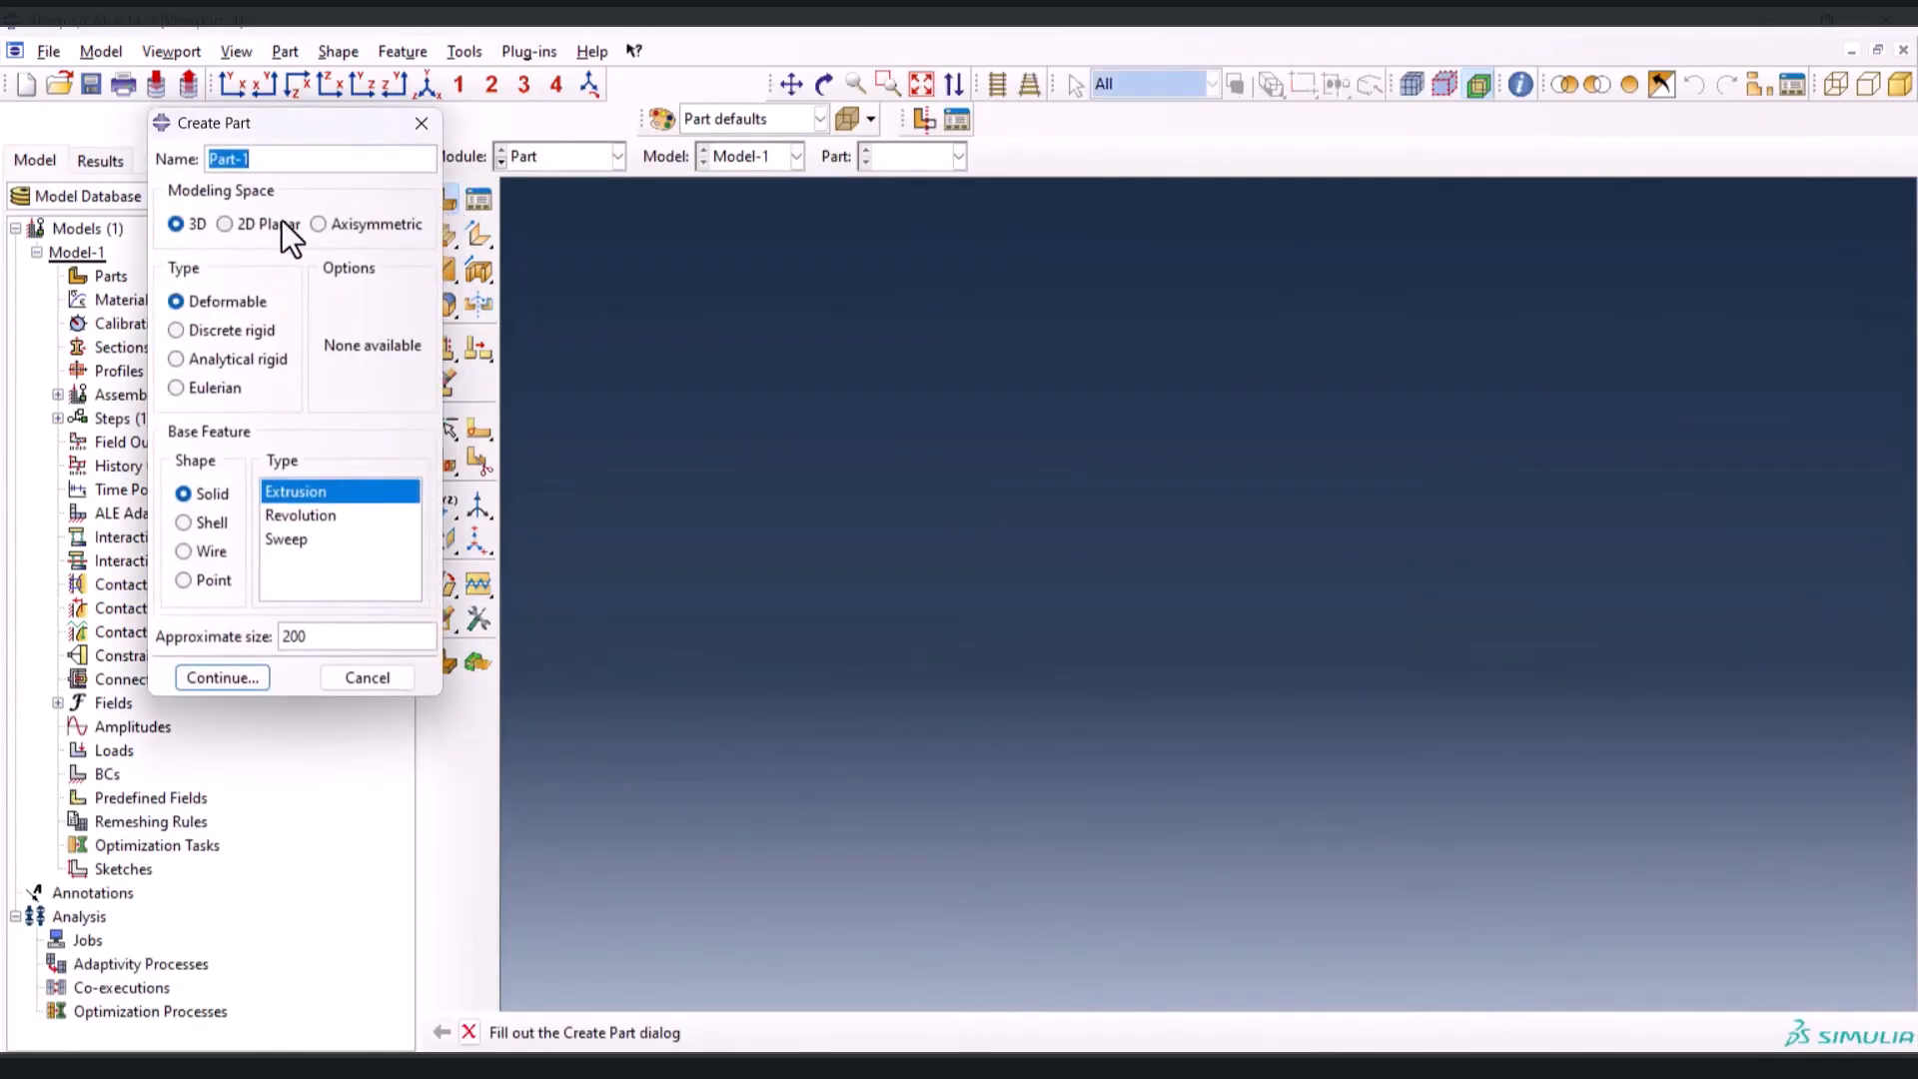
{"action": "type", "text": "substrate"}
{"action": "double_click", "coordinate": [322, 637]}
{"action": "type", "text": "0.1"}
{"action": "key", "text": "Return"}
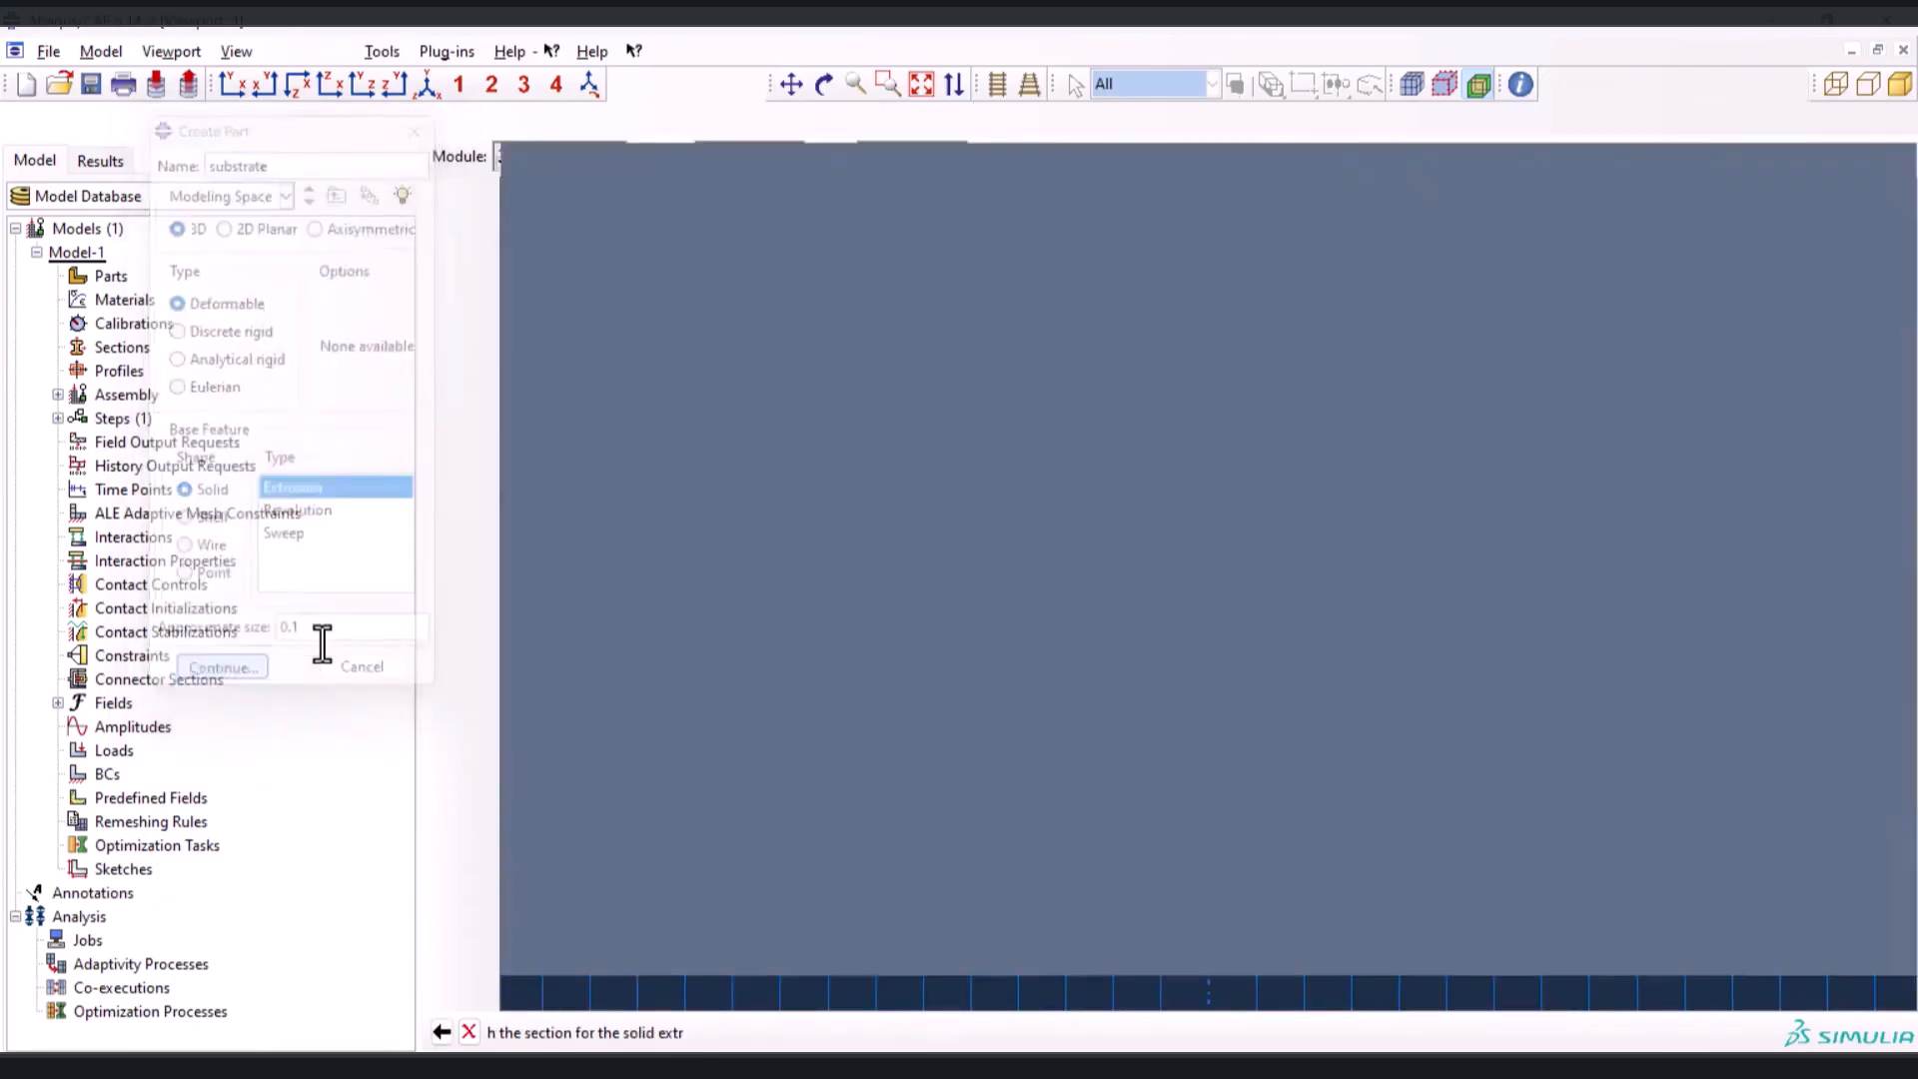
Sketch a rectangle about 0.006 high above the horizontal axis for the substrate's section
{"action": "left_click", "coordinate": [479, 201]}
{"action": "left_click", "coordinate": [911, 378]}
{"action": "left_click", "coordinate": [1457, 525]}
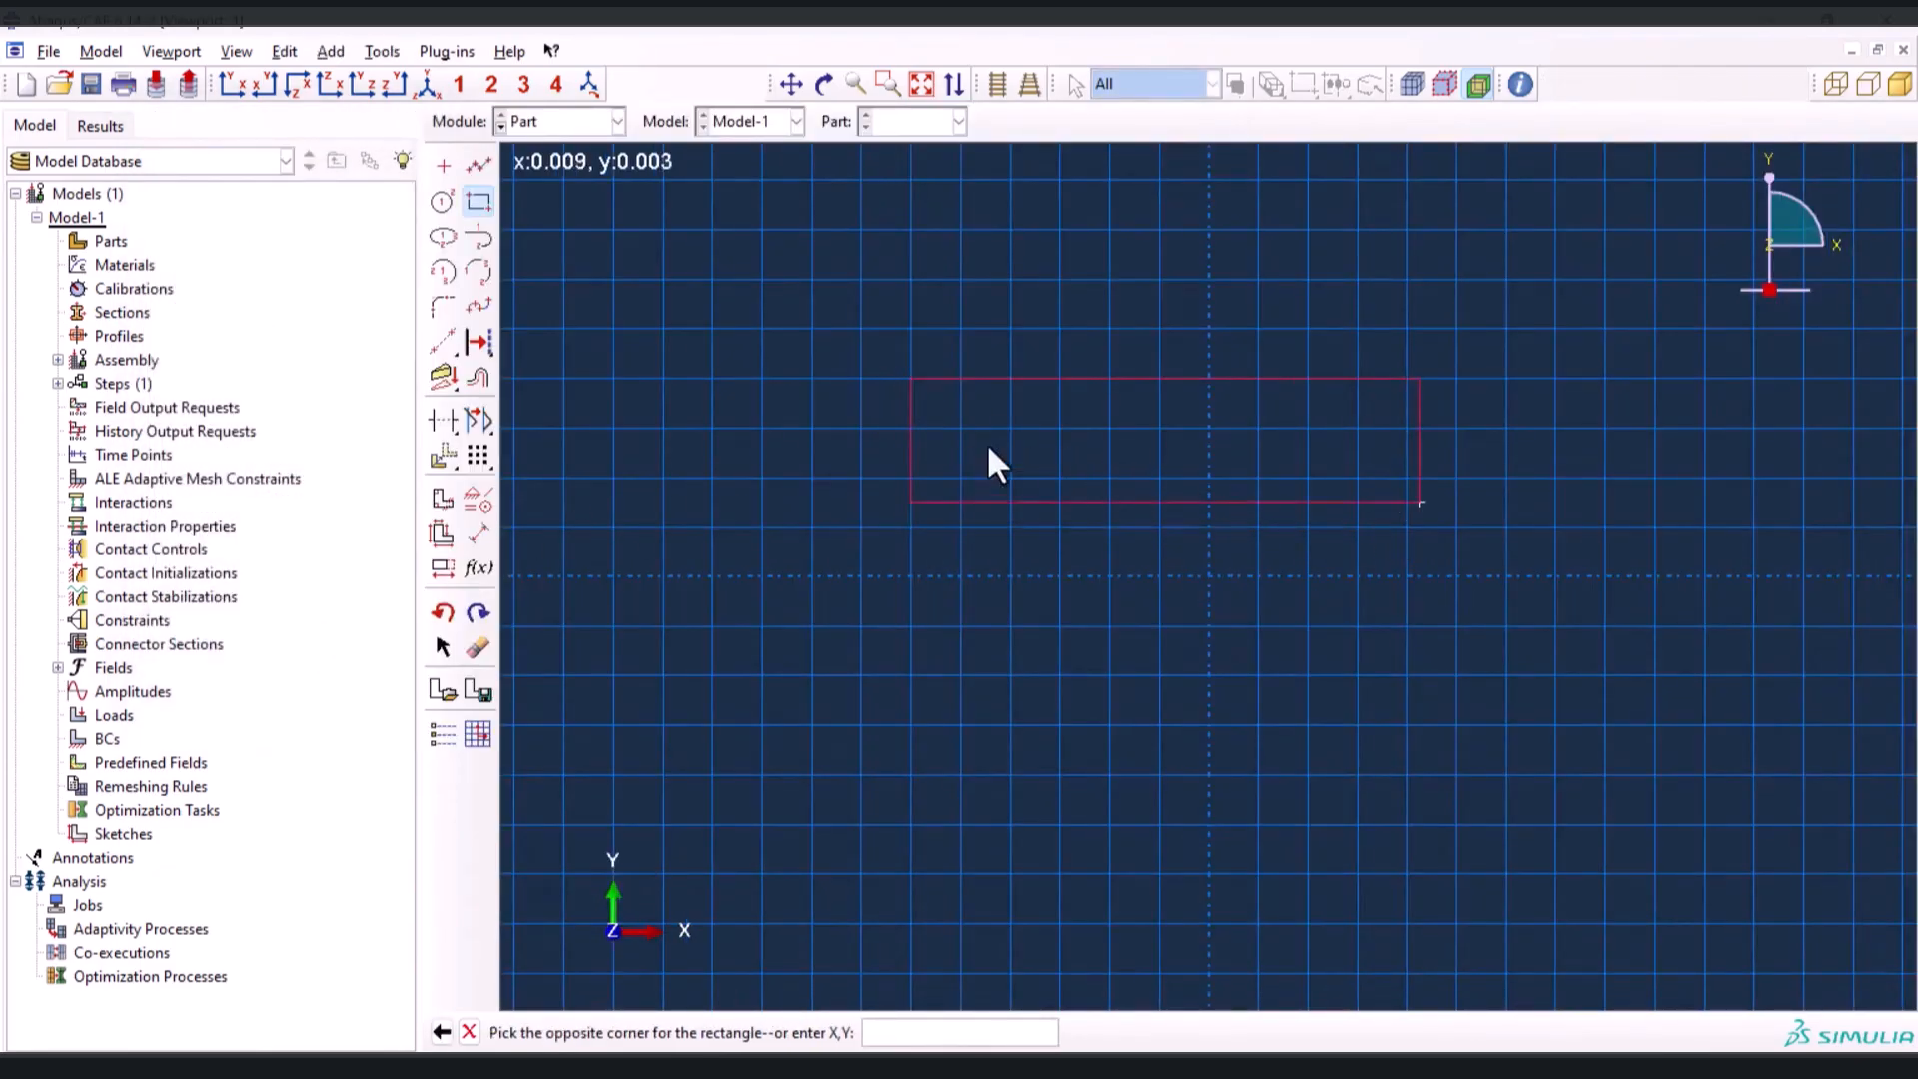
Dimension the substrate rectangle with a height of 0.006 and a width of 0.05
{"action": "left_click", "coordinate": [478, 534]}
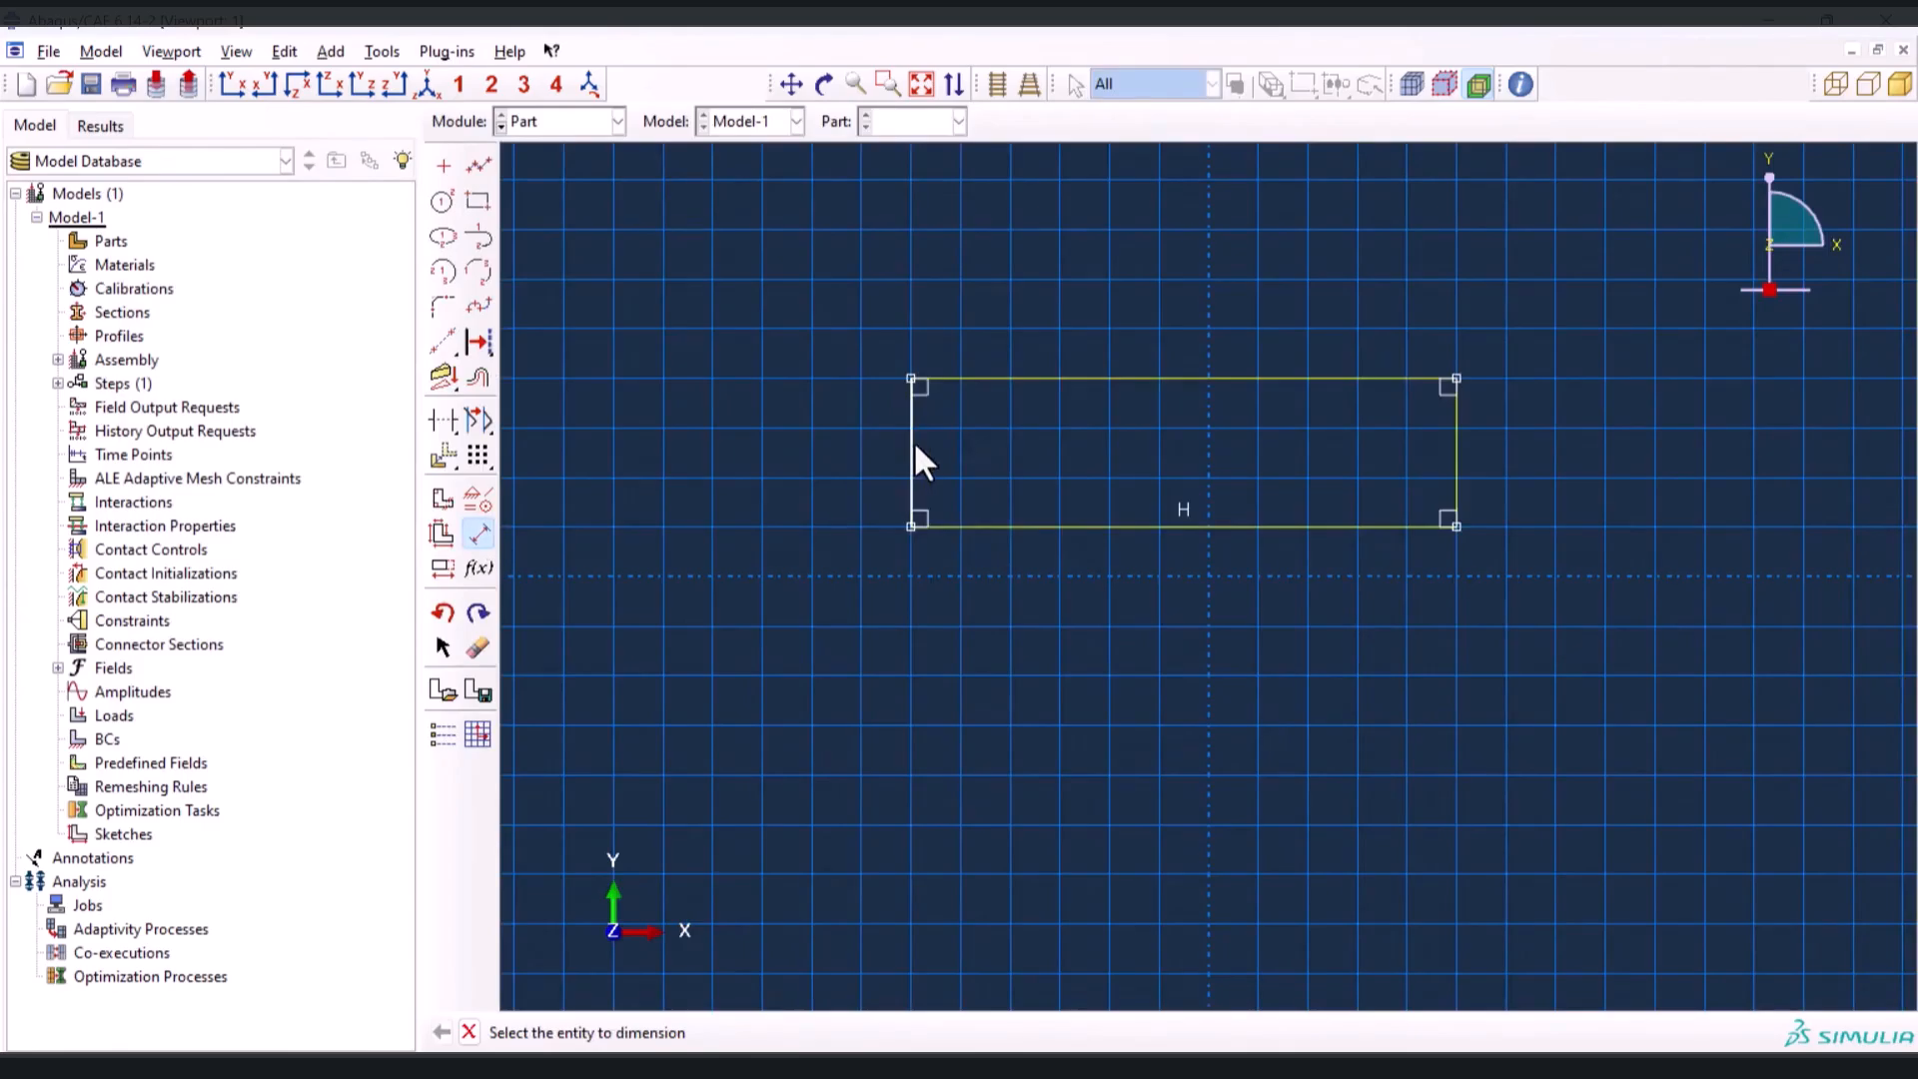
{"action": "left_click", "coordinate": [912, 442]}
{"action": "left_click", "coordinate": [788, 428]}
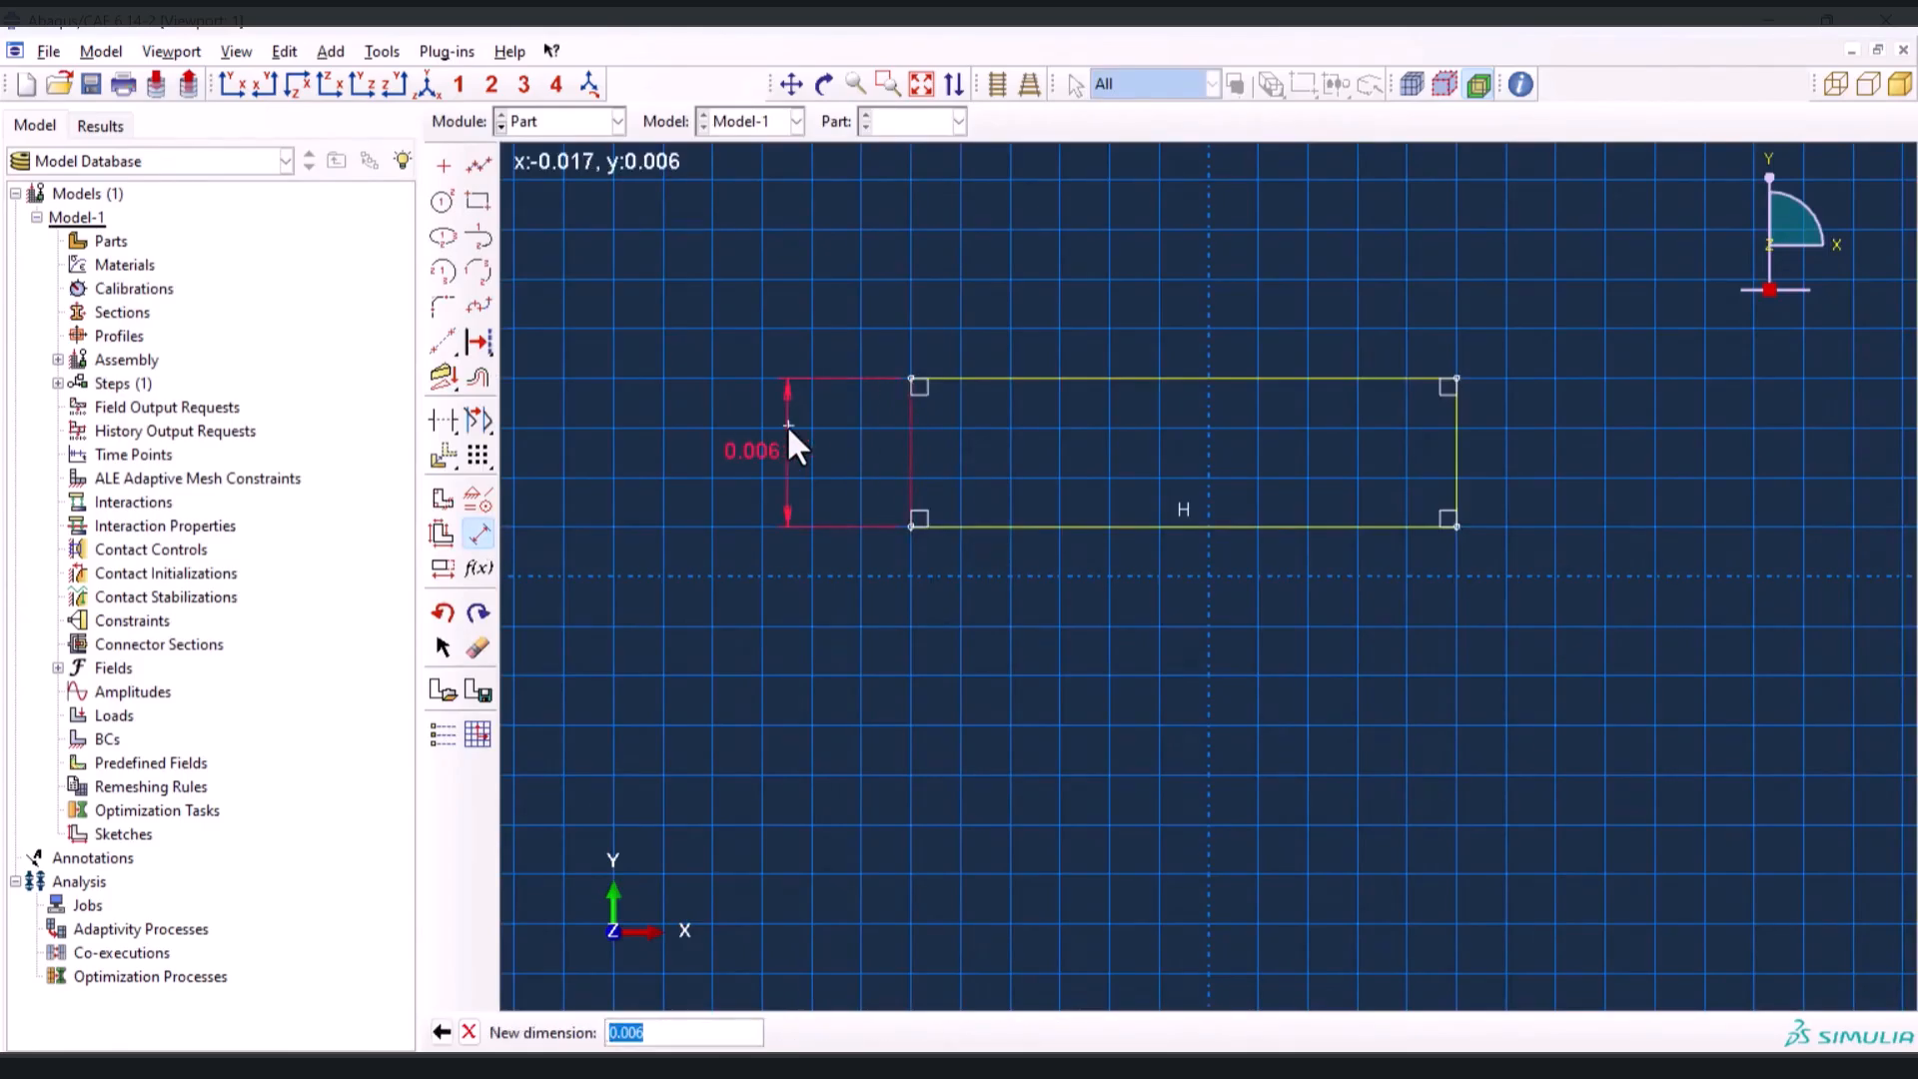
{"action": "type", "text": "0.006"}
{"action": "key", "text": "Return"}
{"action": "left_click", "coordinate": [1053, 526]}
{"action": "left_click", "coordinate": [1046, 584]}
{"action": "type", "text": "0.05"}
{"action": "key", "text": "Return"}
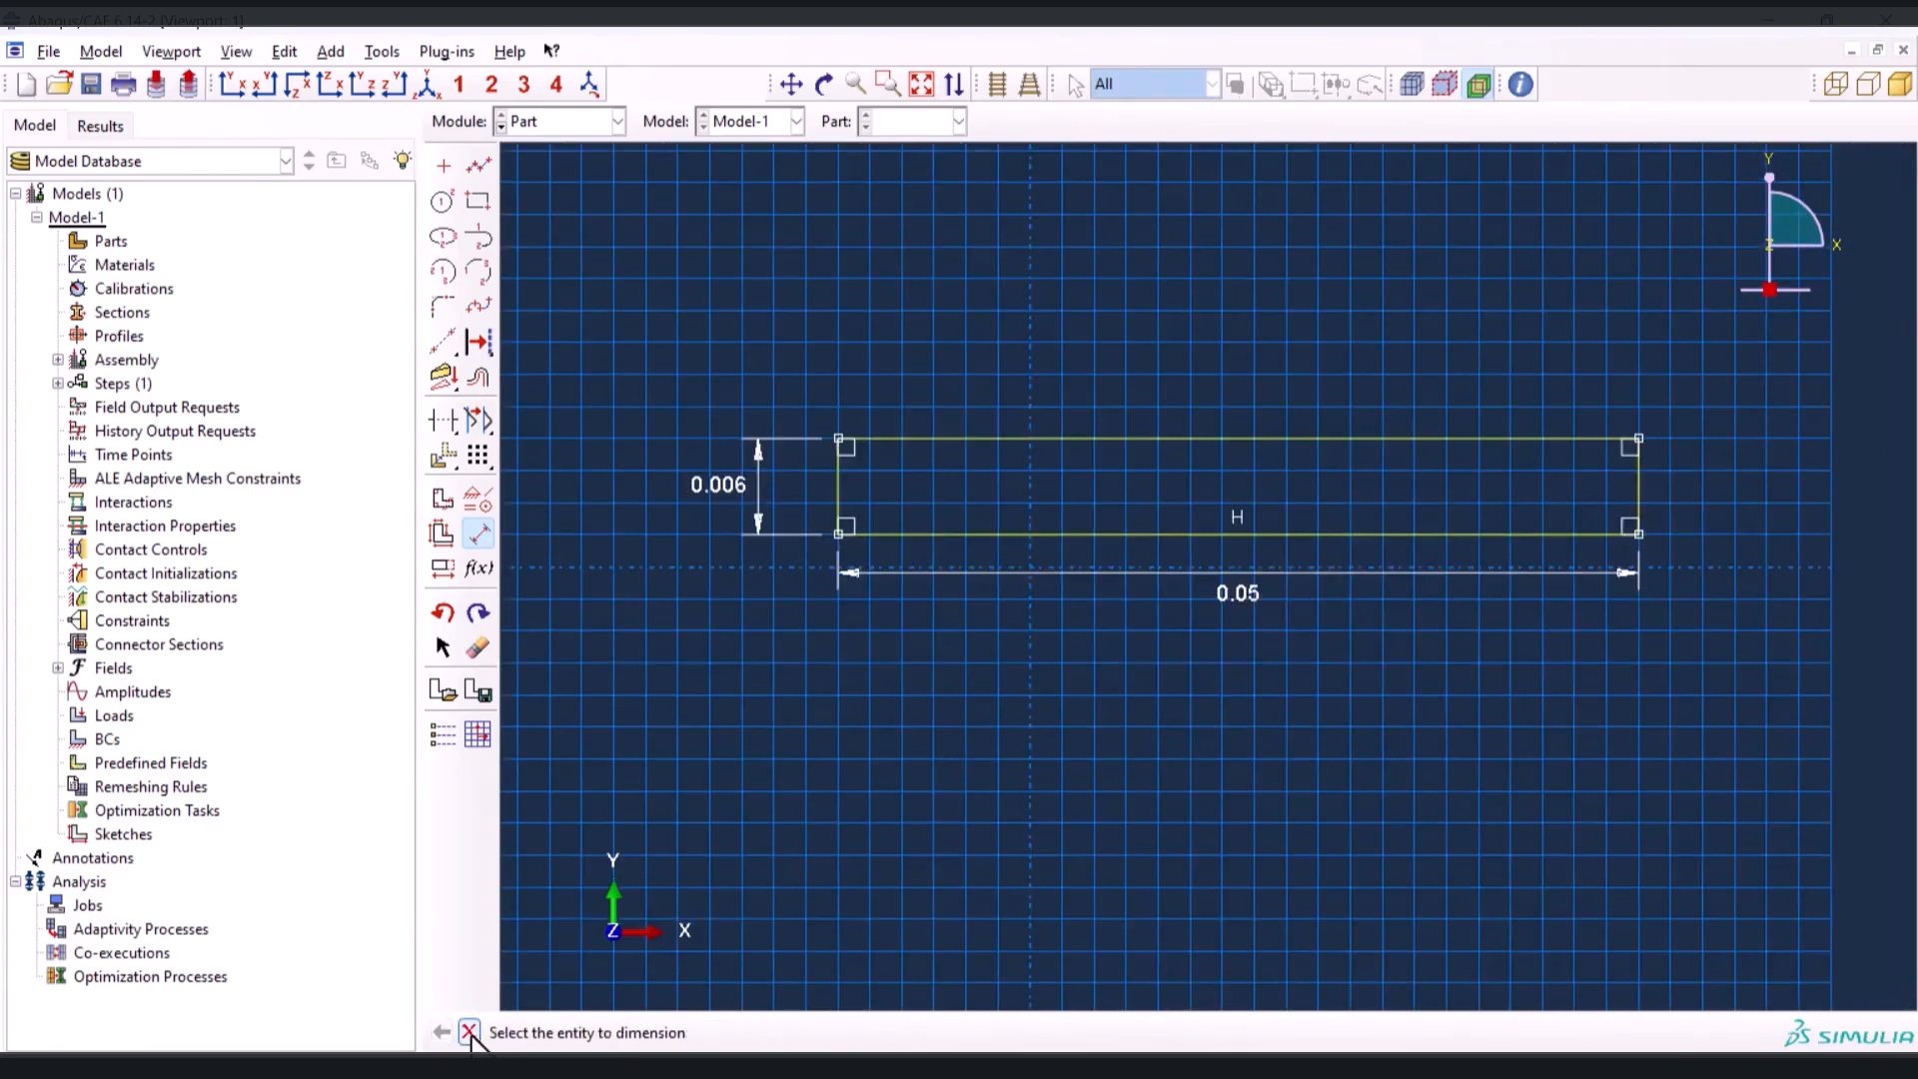
Finish the substrate sketch and extrude it to a depth of 0.02
{"action": "left_click", "coordinate": [469, 1032]}
{"action": "left_click", "coordinate": [786, 1033]}
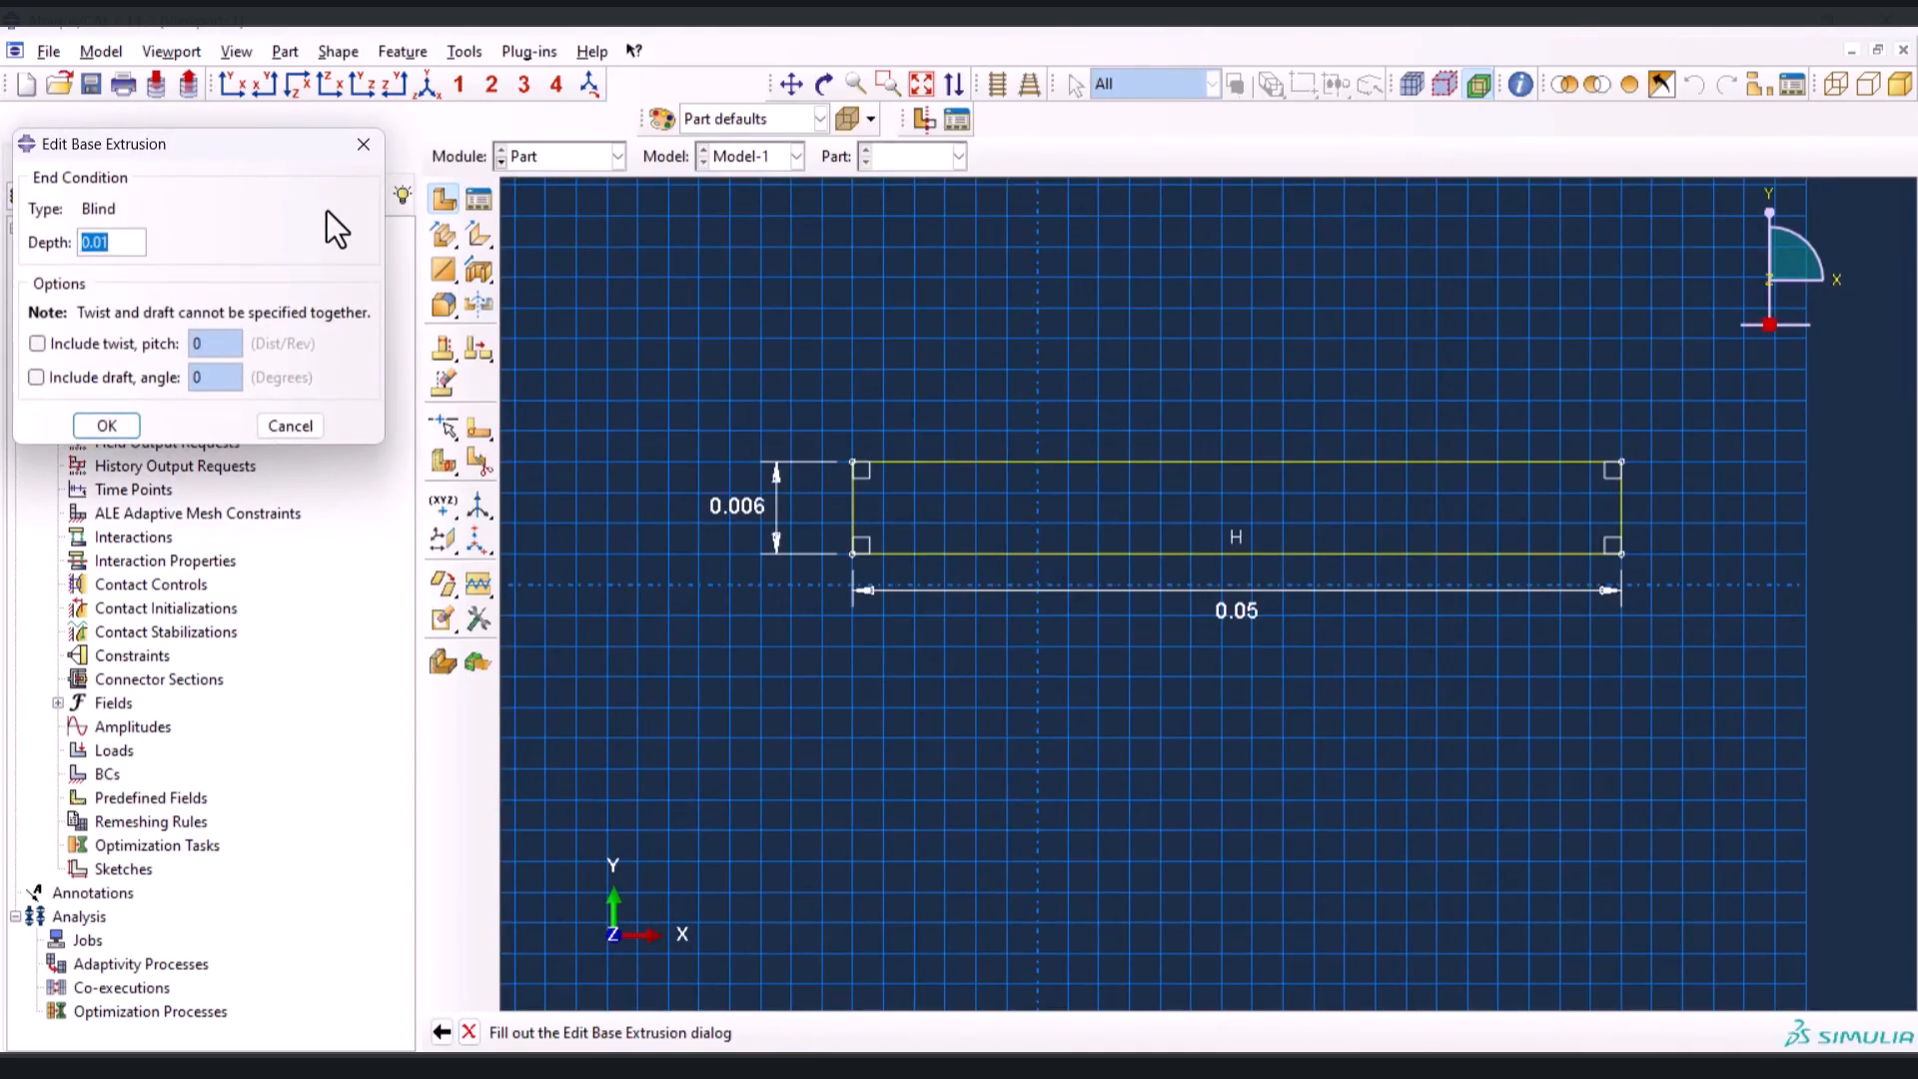
{"action": "type", "text": "0.02"}
{"action": "key", "text": "Return"}
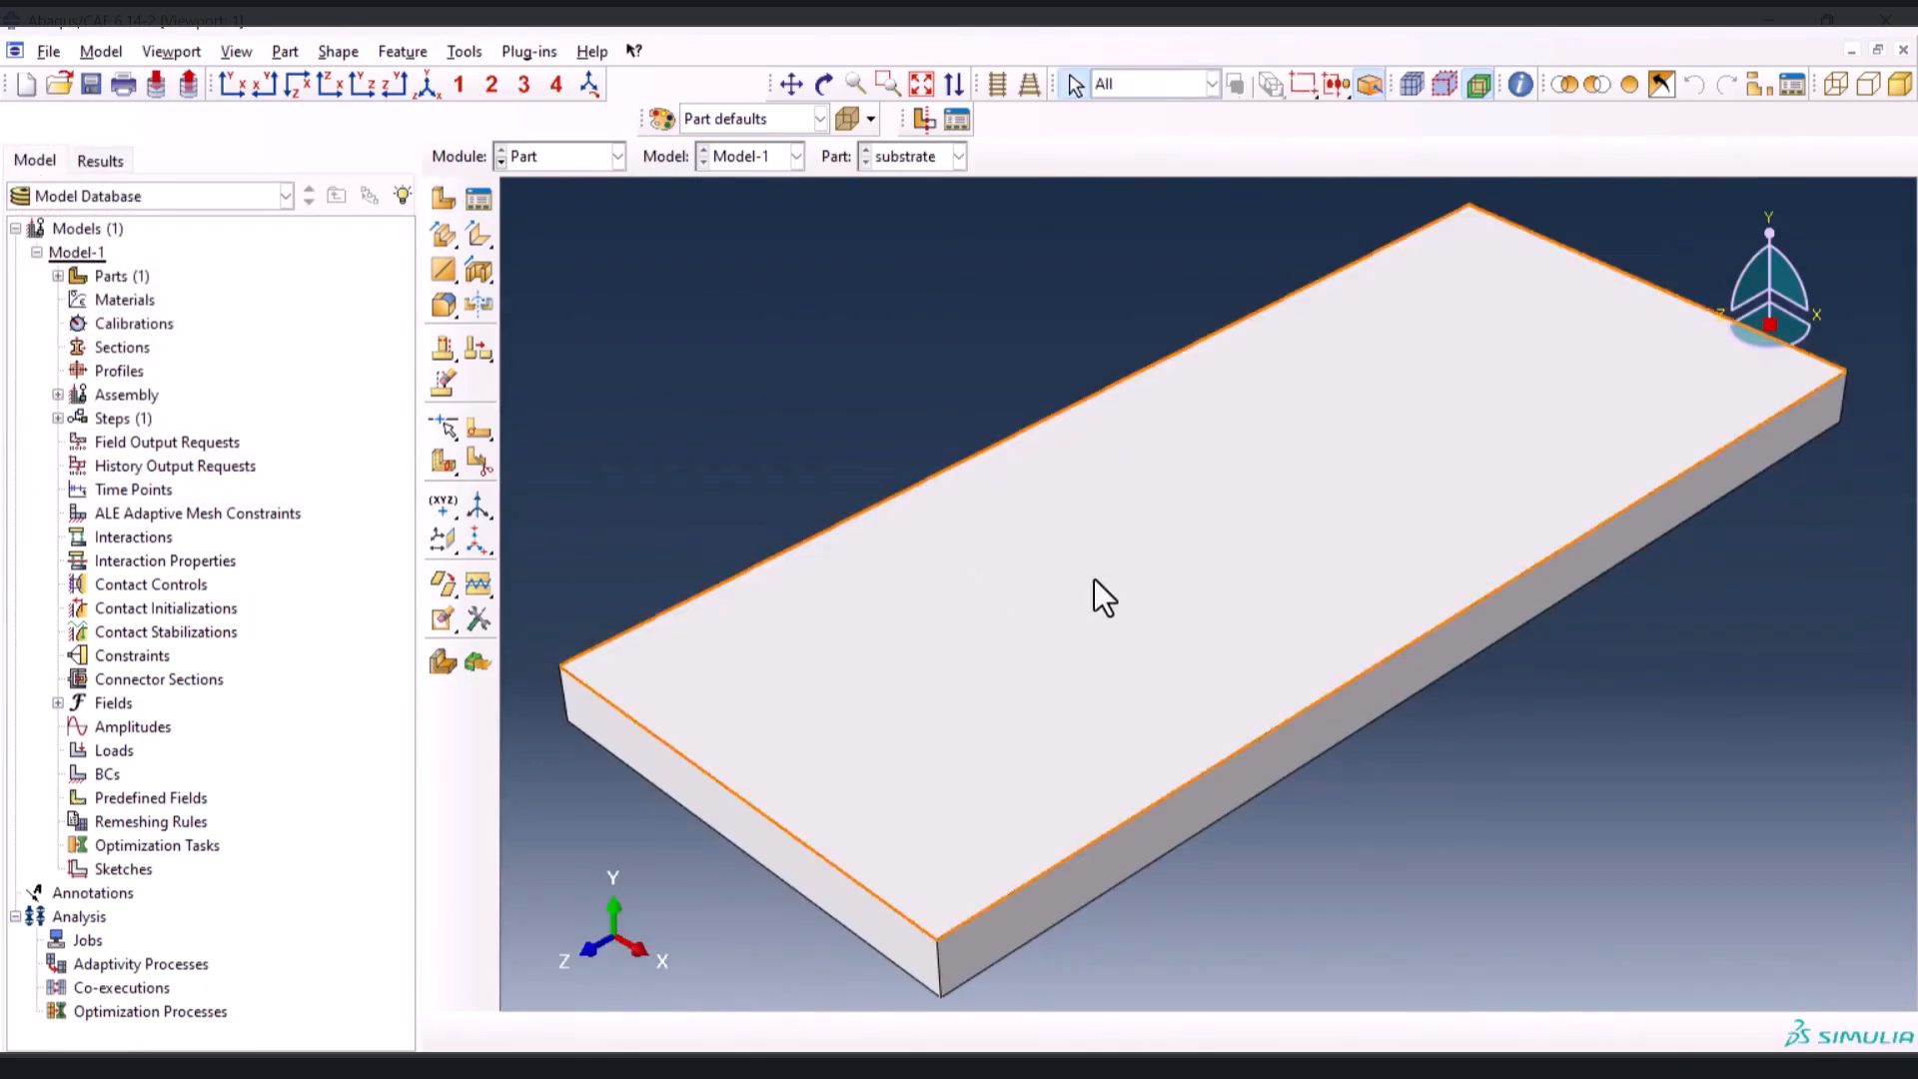
Create a 3D deformable solid extrusion part named layer with an approximate size of 0.03
{"action": "left_click", "coordinate": [444, 199]}
{"action": "type", "text": "layer"}
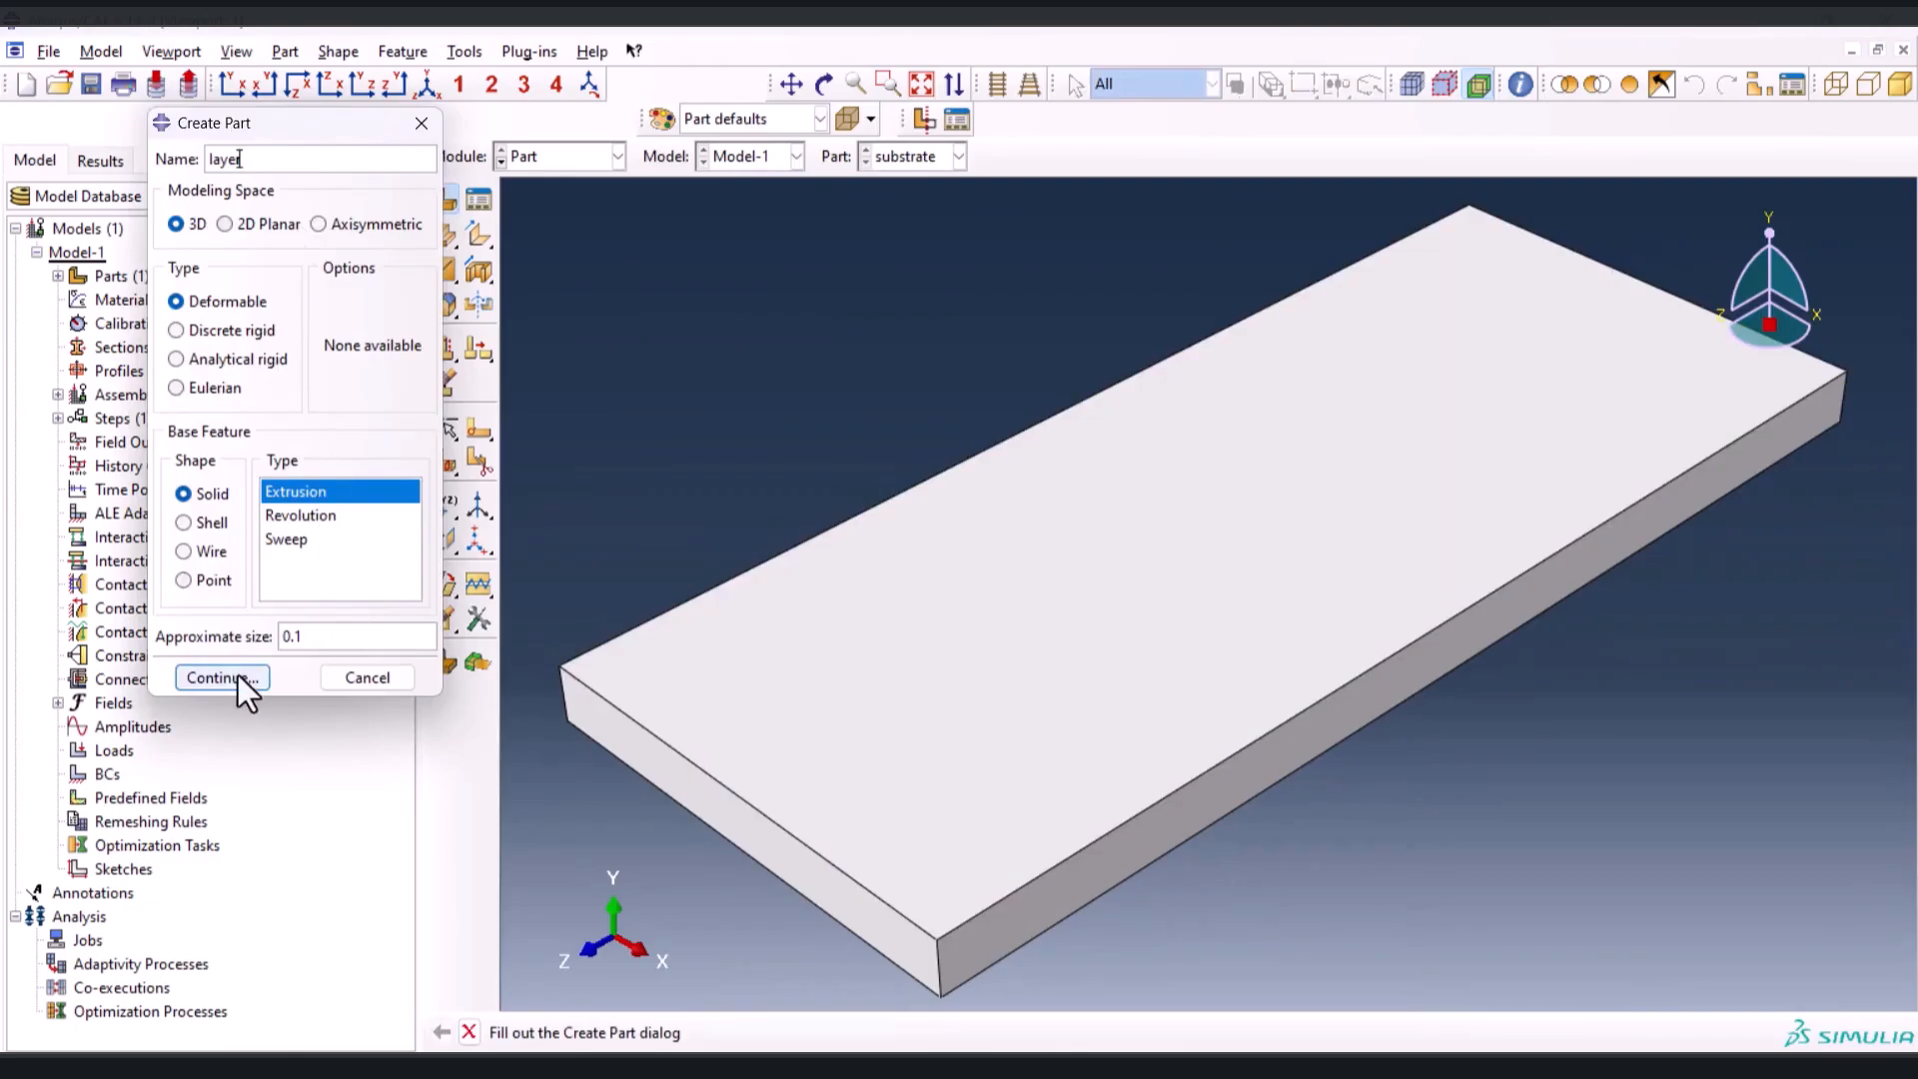
{"action": "left_click", "coordinate": [305, 637]}
{"action": "key", "text": "BackSpace"}
{"action": "type", "text": "0"}
{"action": "type", "text": "3"}
{"action": "left_click", "coordinate": [224, 682]}
Sketch a rectangle about 0.002 high above the horizontal axis for the layer's section
{"action": "left_click", "coordinate": [476, 204]}
{"action": "left_click", "coordinate": [960, 378]}
{"action": "left_click", "coordinate": [1308, 478]}
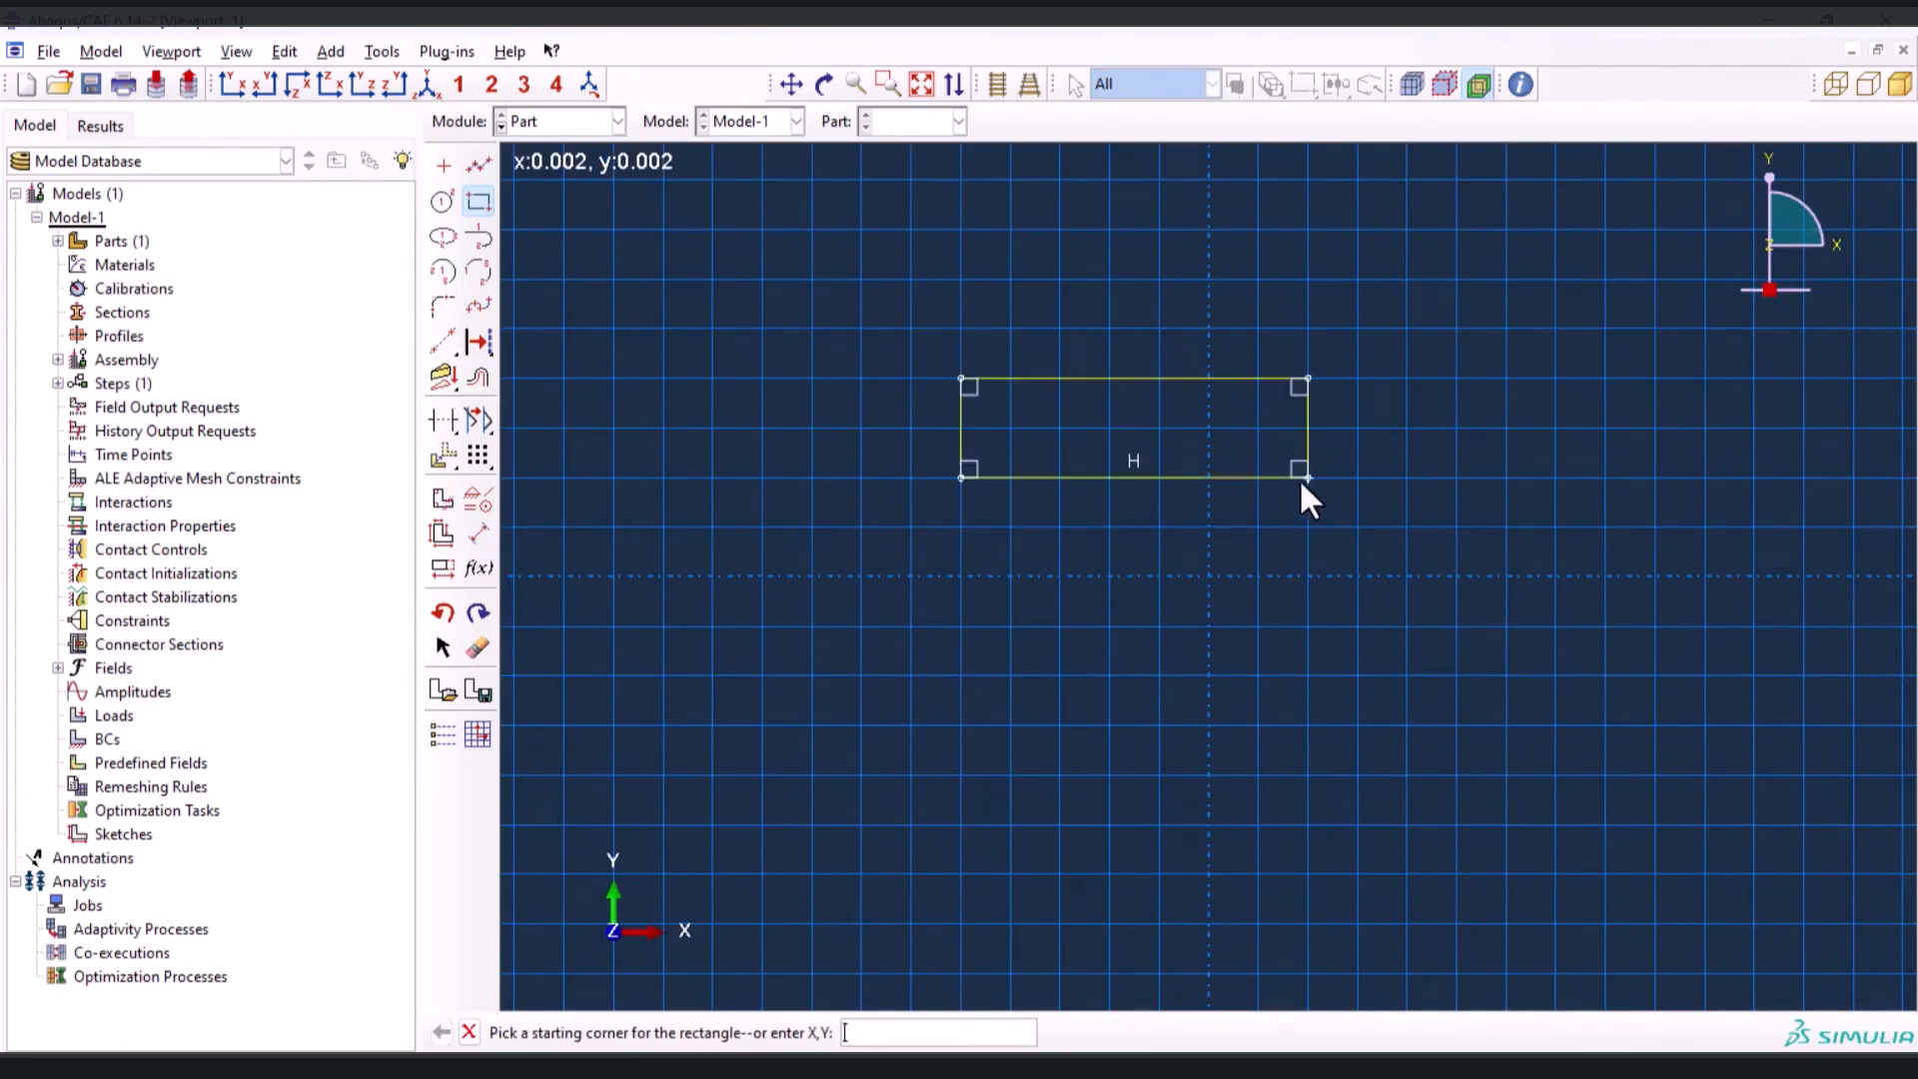
Dimension the layer rectangle with a height of 0.002 and a width of 0.012
{"action": "left_click", "coordinate": [478, 534]}
{"action": "left_click", "coordinate": [957, 425]}
{"action": "left_click", "coordinate": [896, 417]}
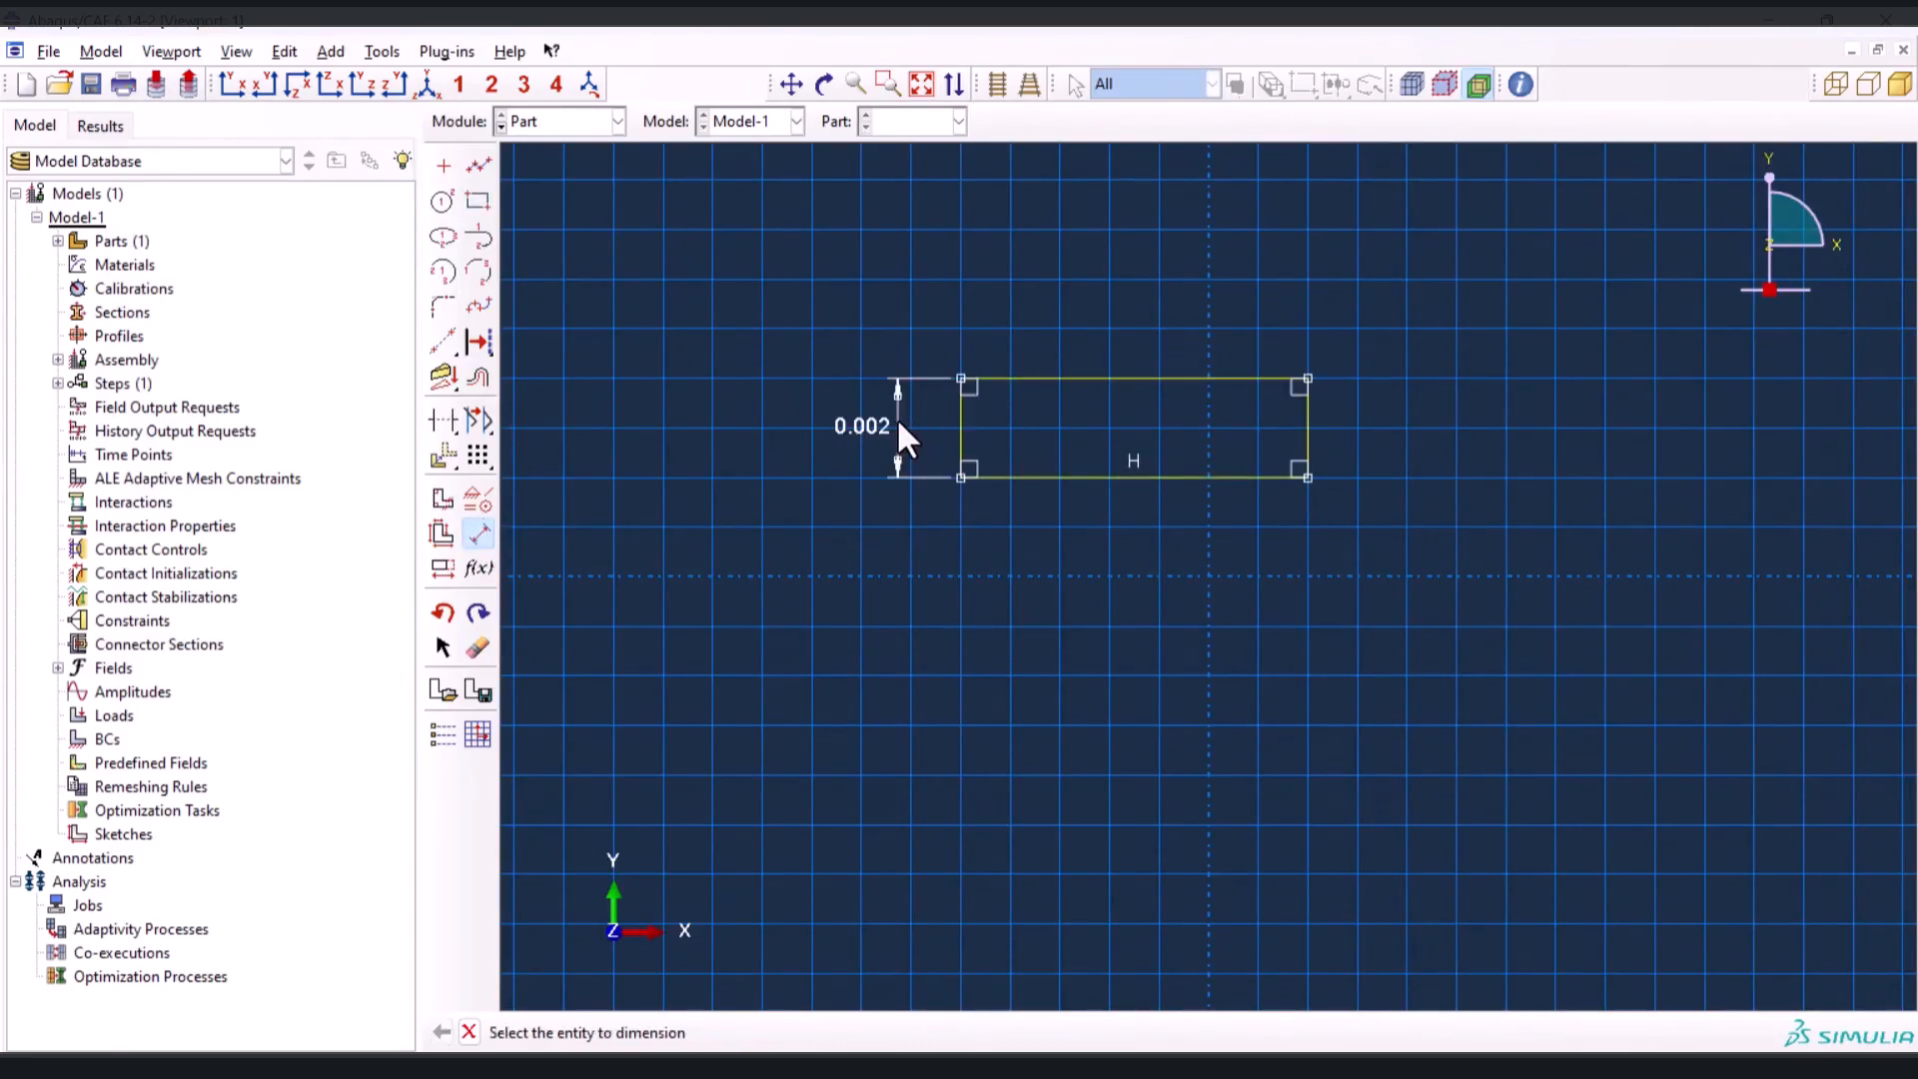
{"action": "left_click", "coordinate": [1080, 475]}
{"action": "left_click", "coordinate": [1084, 537]}
{"action": "type", "text": "0.012"}
{"action": "key", "text": "Return"}
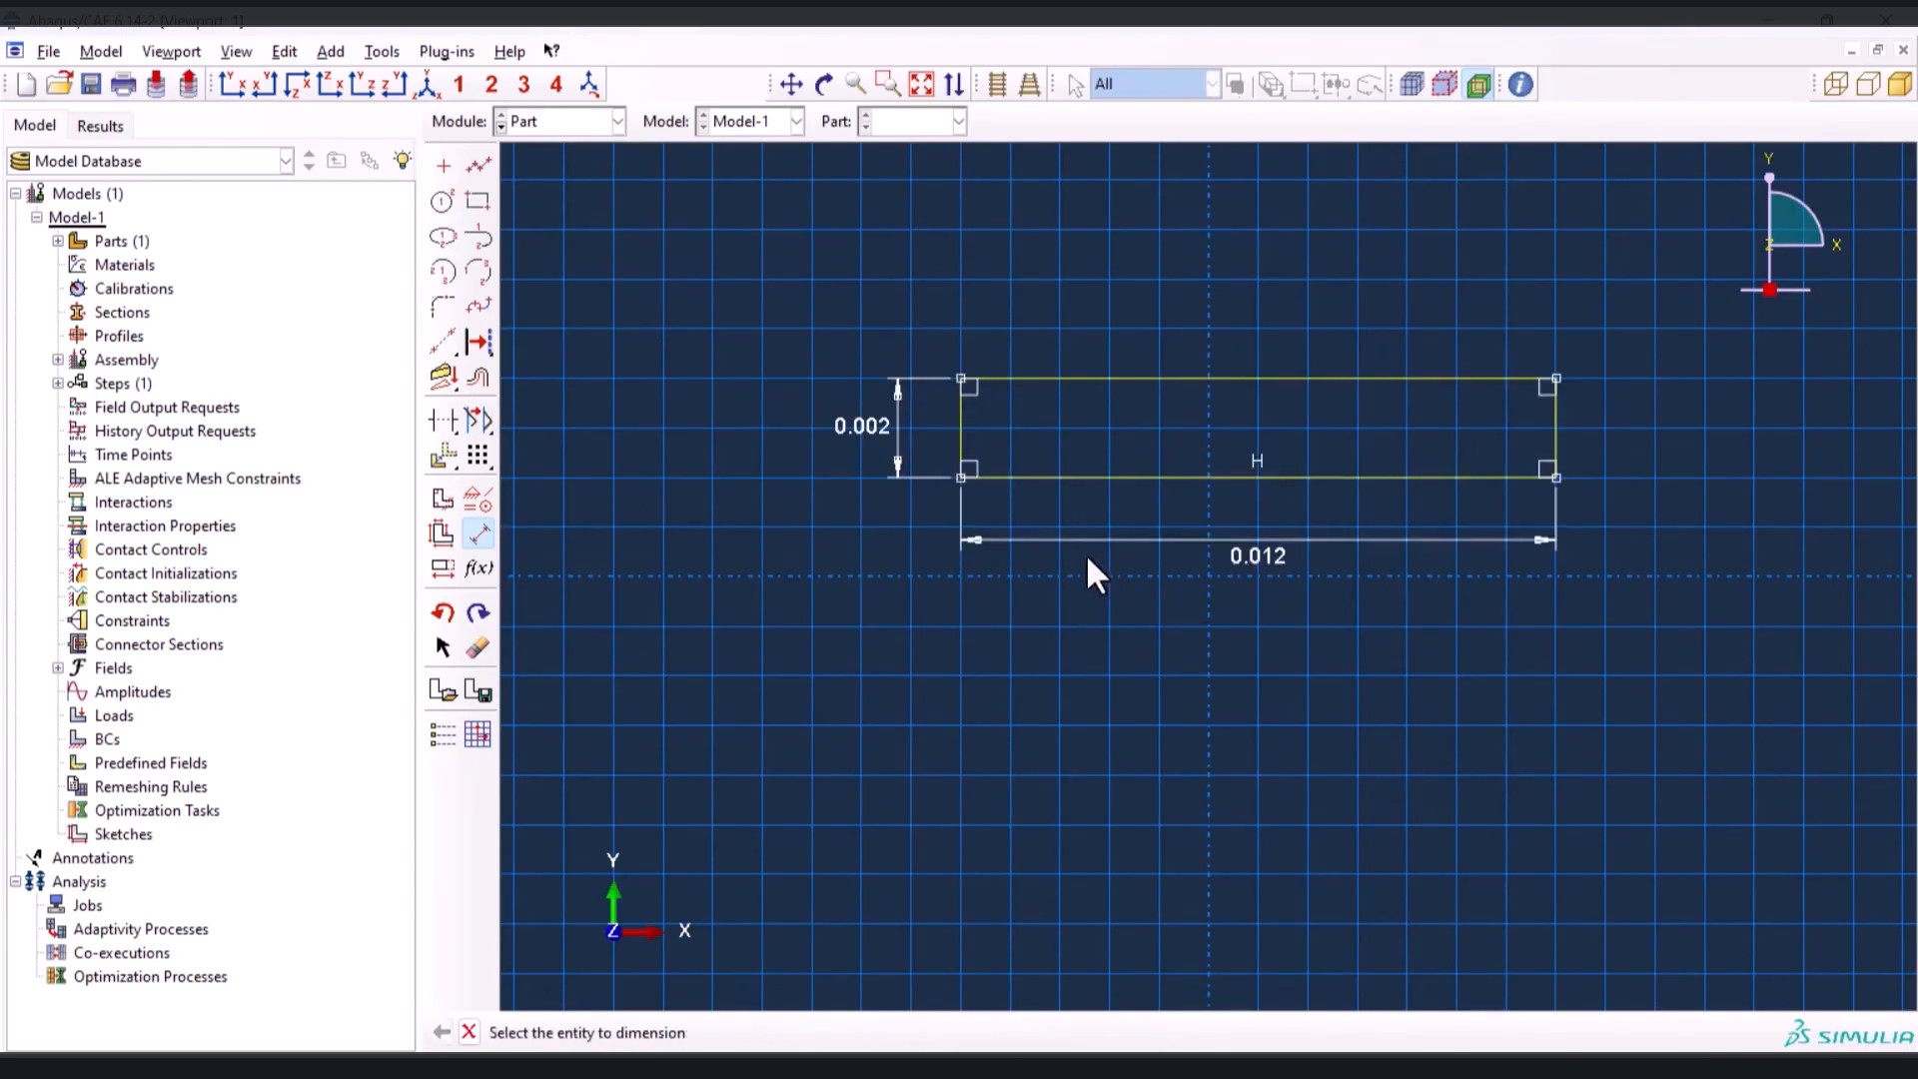
Finish the layer sketch and extrude it to a depth of 0.04
{"action": "middle_click", "coordinate": [1007, 612]}
{"action": "middle_click", "coordinate": [897, 596]}
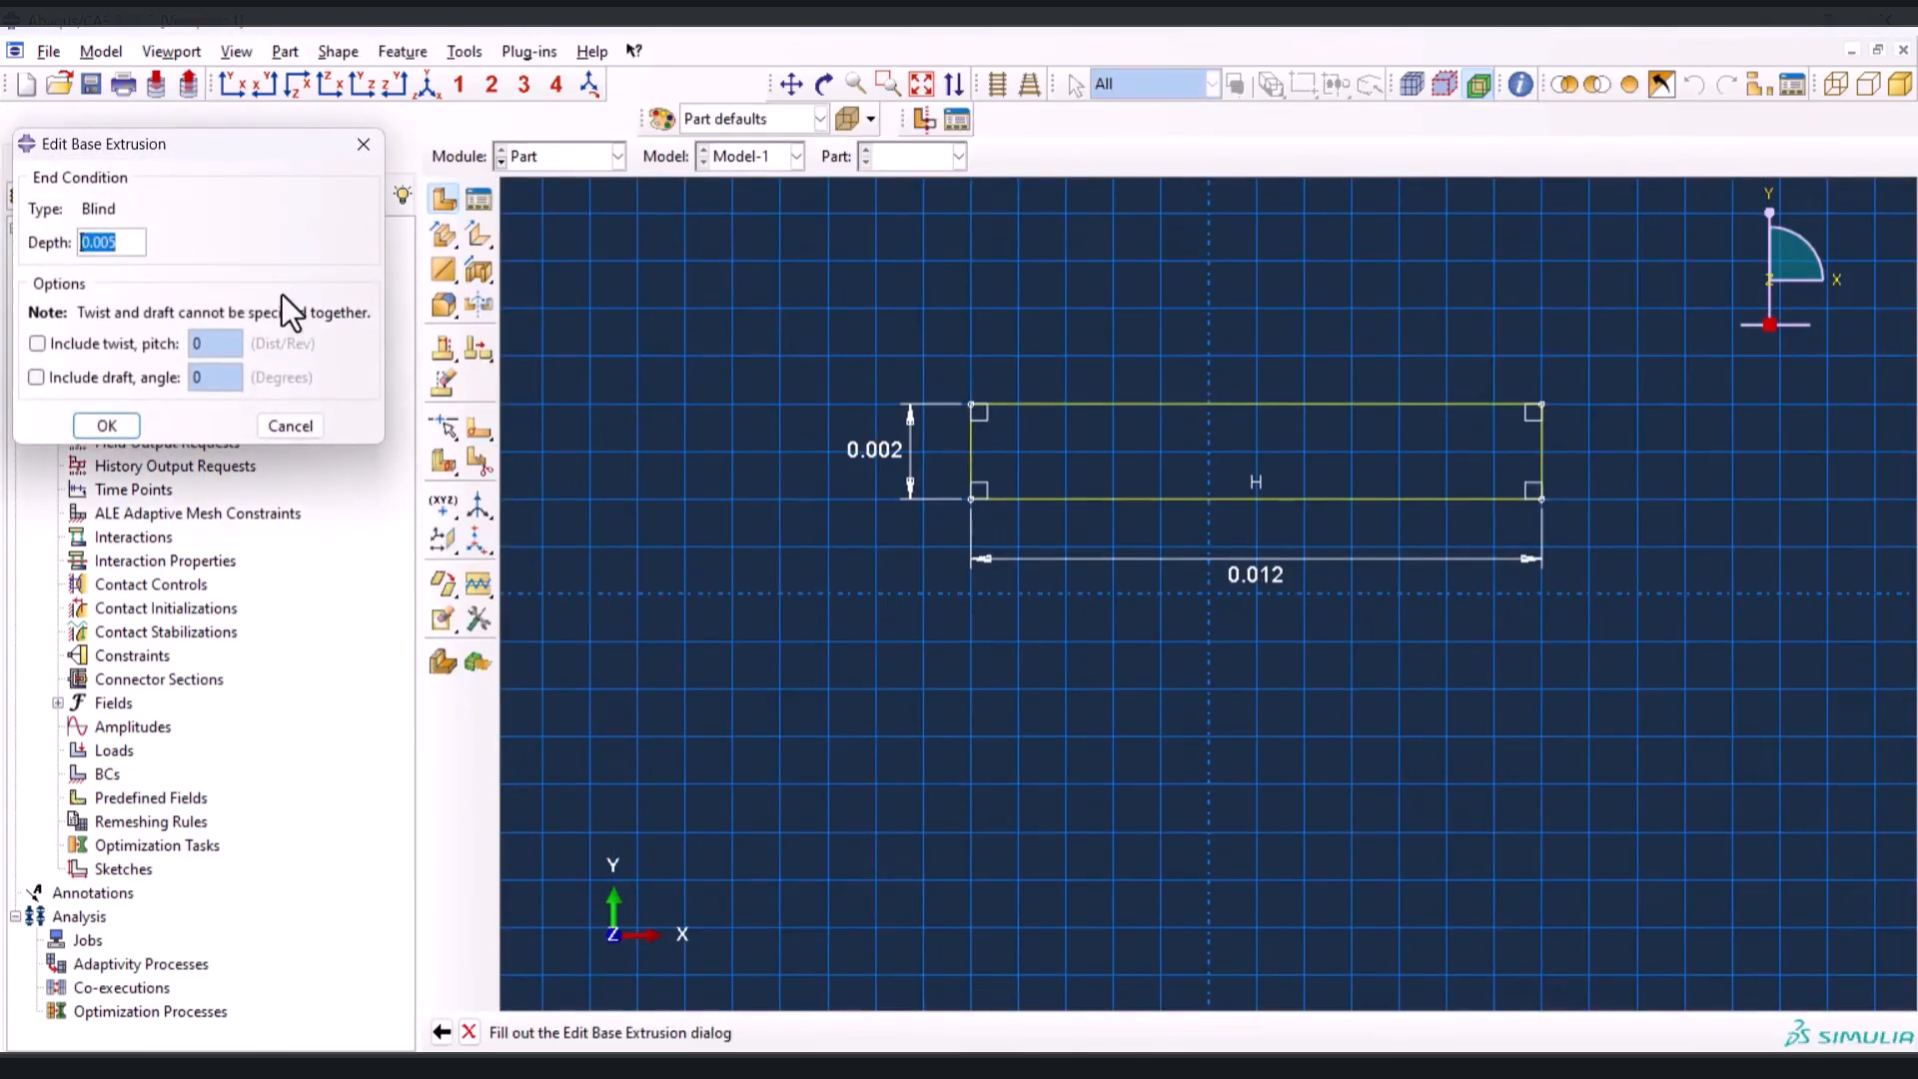
{"action": "type", "text": "0.04"}
{"action": "key", "text": "Return"}
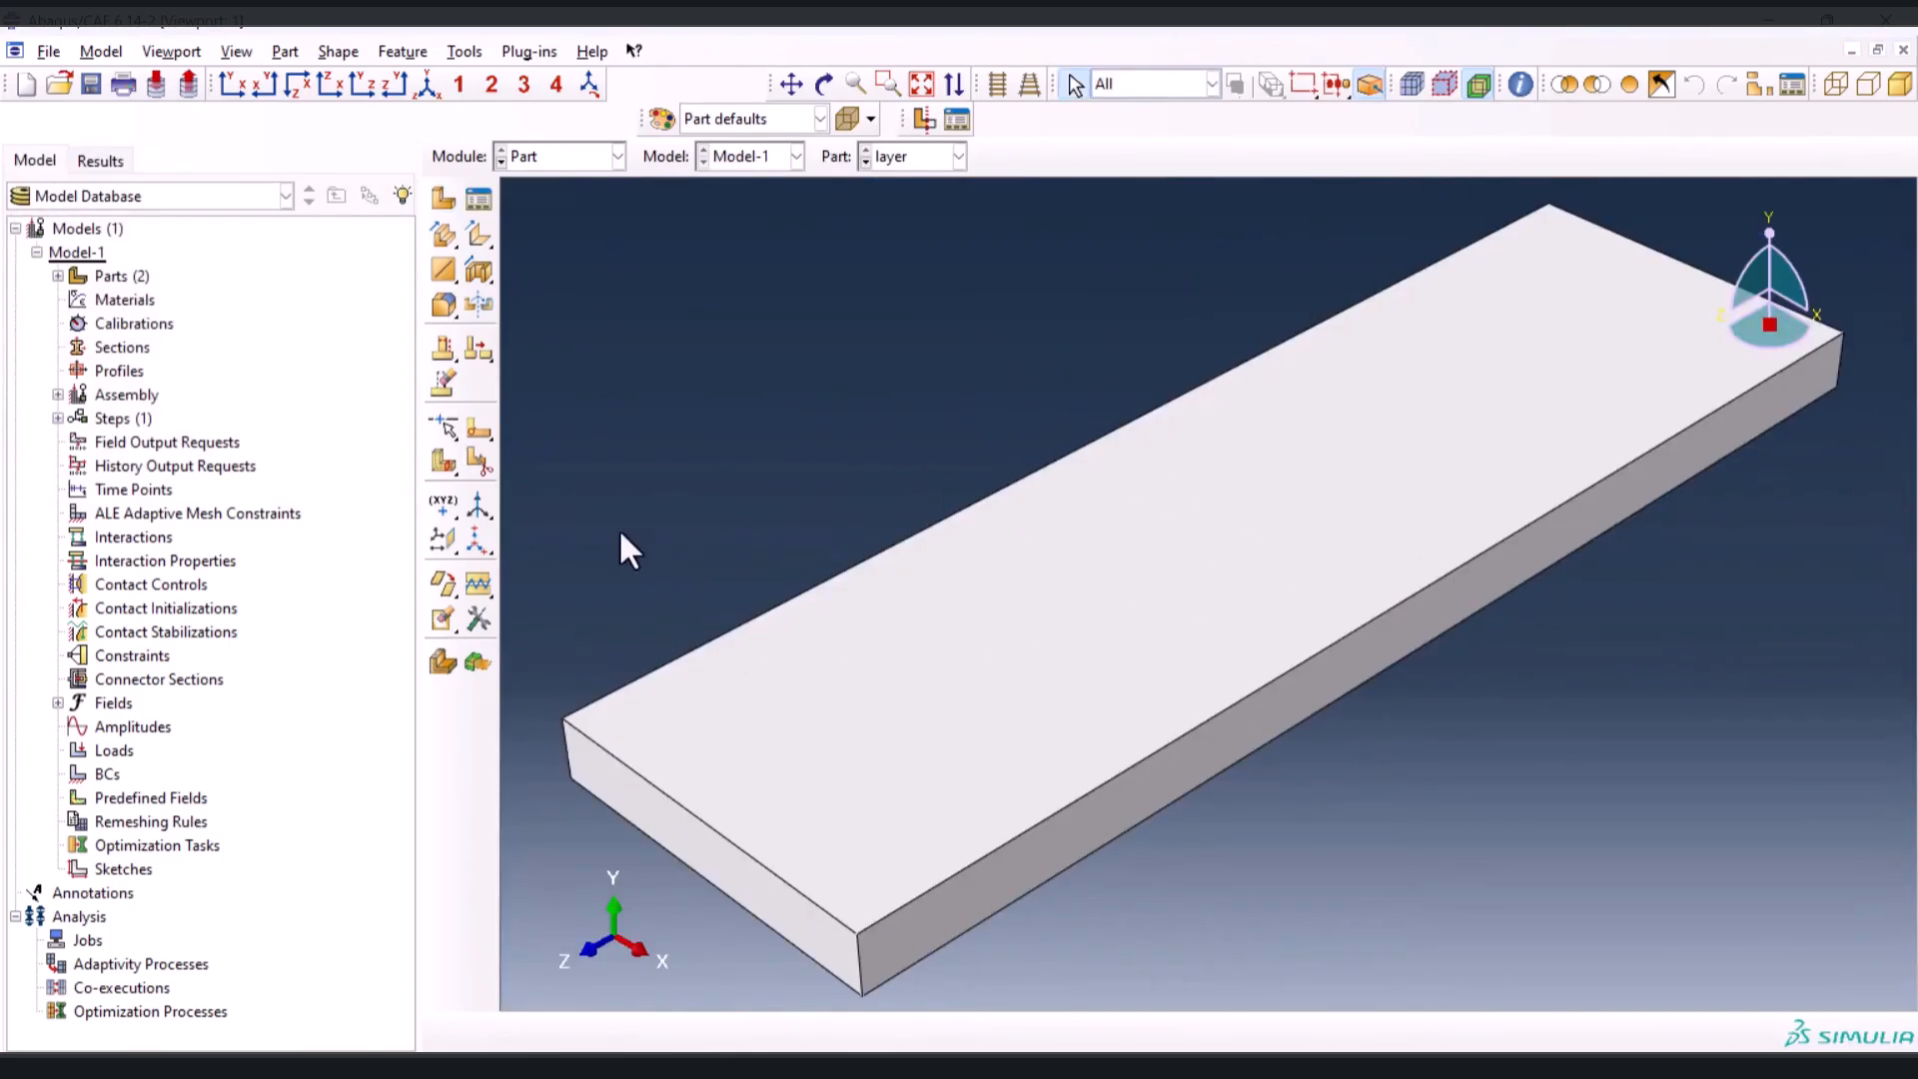
Partition the layer's cell at the middle of its length with a cutting plane through three edge midpoints
{"action": "left_click", "coordinate": [443, 463]}
{"action": "left_click", "coordinate": [936, 1039]}
{"action": "left_click", "coordinate": [1413, 640]}
{"action": "left_click", "coordinate": [1417, 594]}
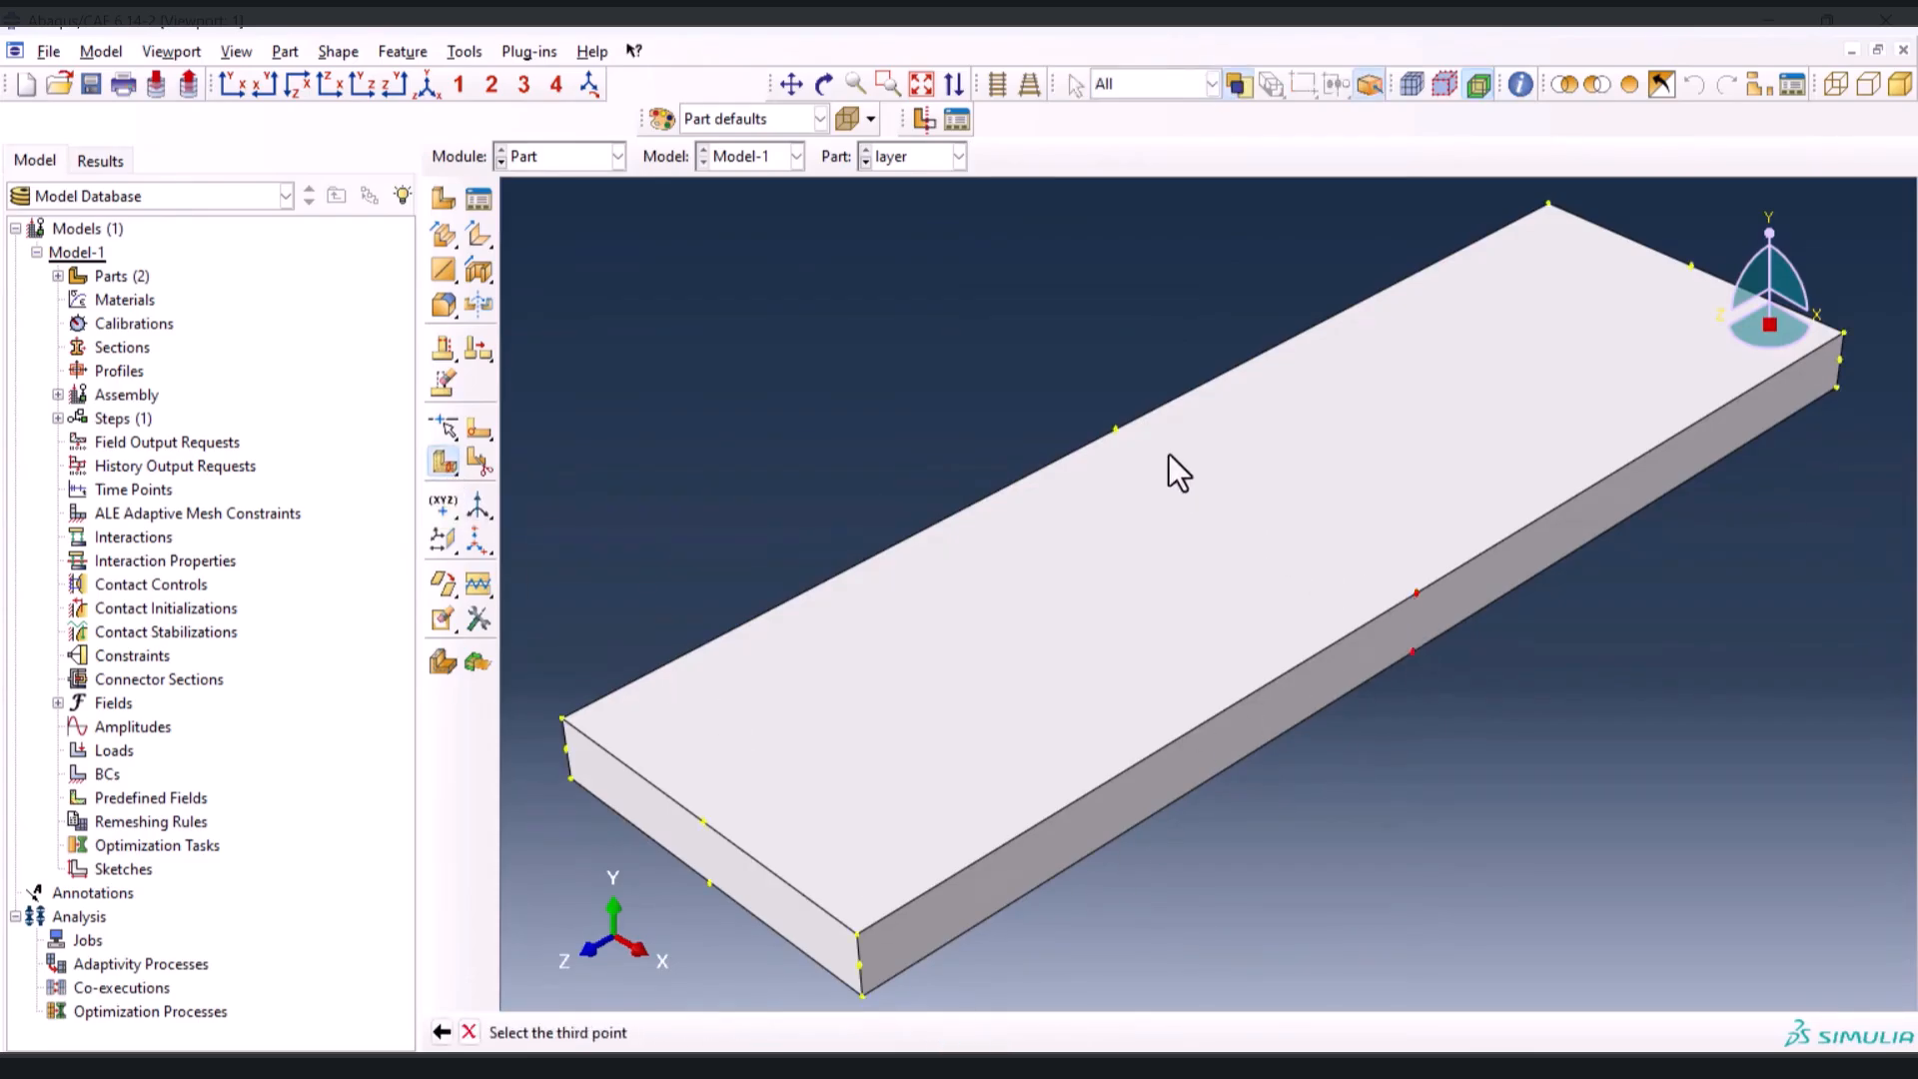
{"action": "left_click", "coordinate": [1116, 431]}
{"action": "left_click", "coordinate": [743, 1032]}
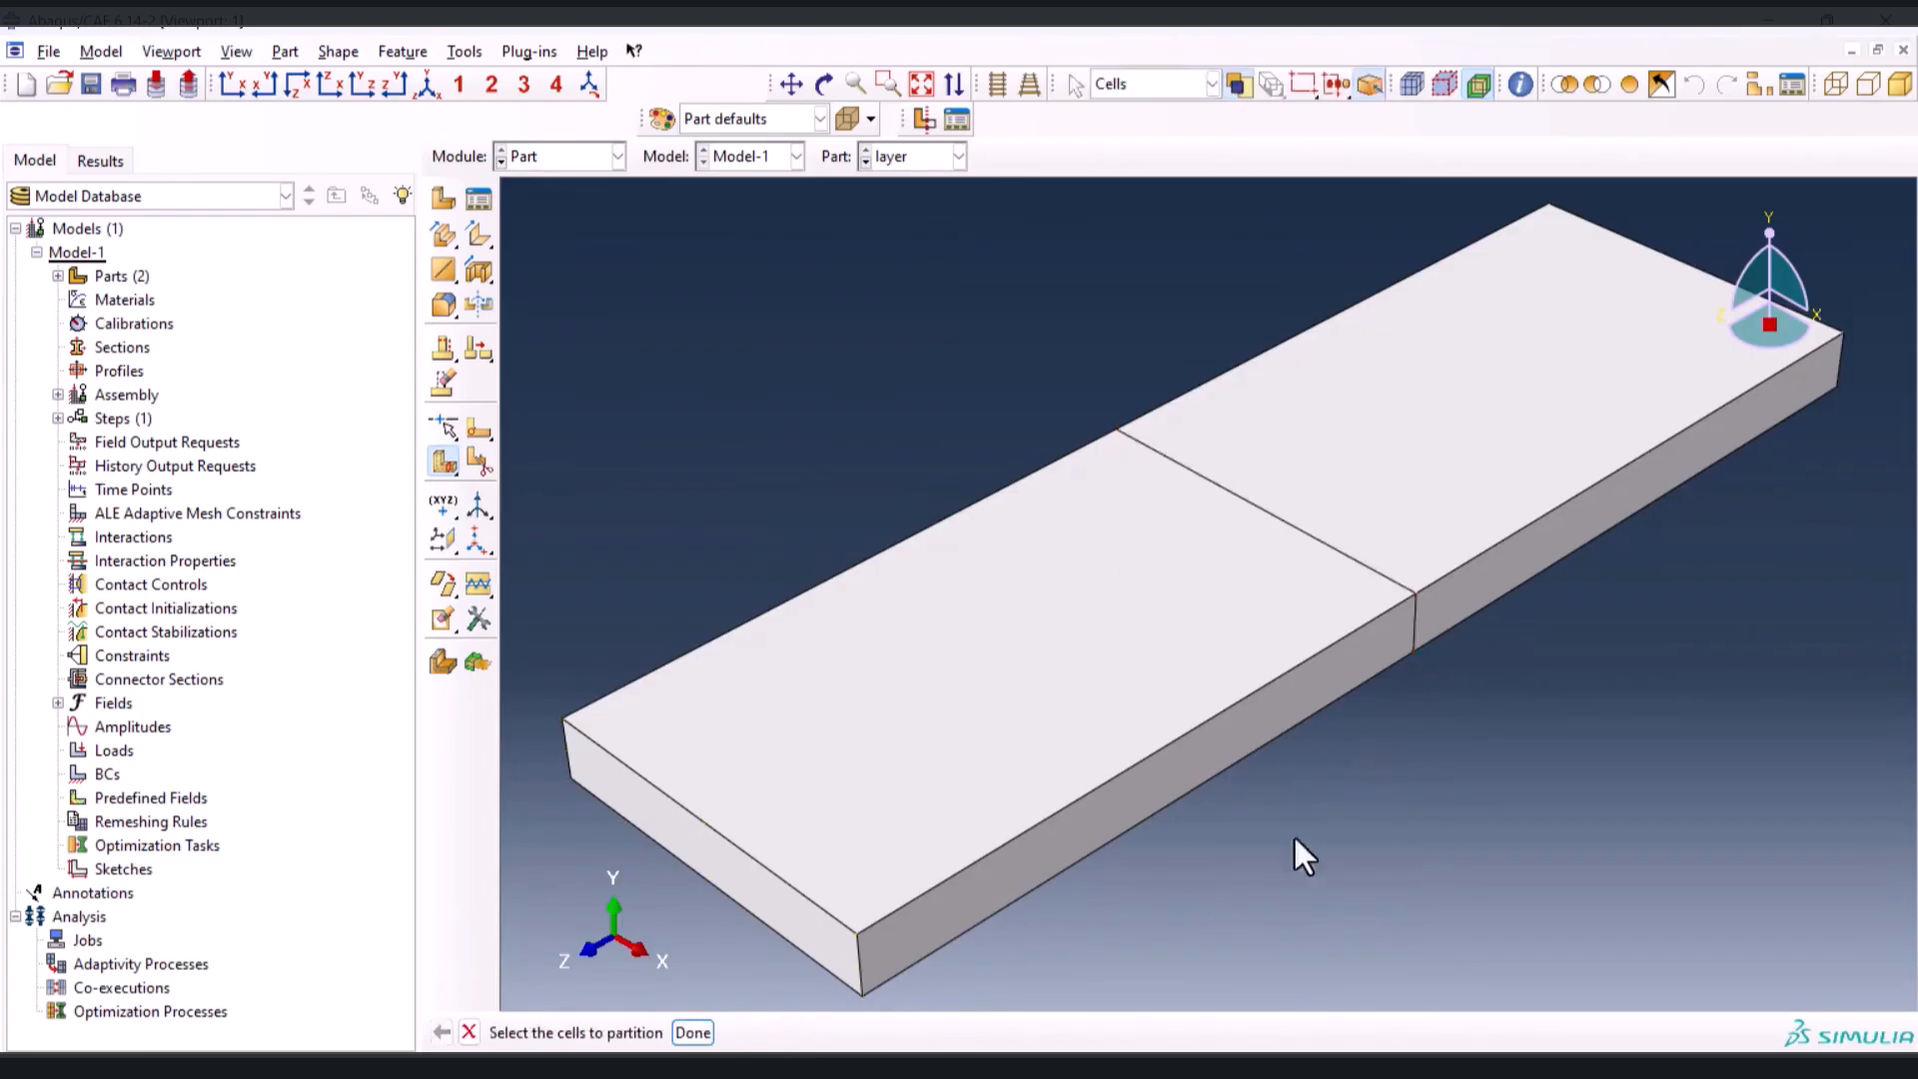
Partition the layer's front half cell at its mid-length with a three-point cutting plane
{"action": "left_click", "coordinate": [1068, 596]}
{"action": "left_click", "coordinate": [692, 1032]}
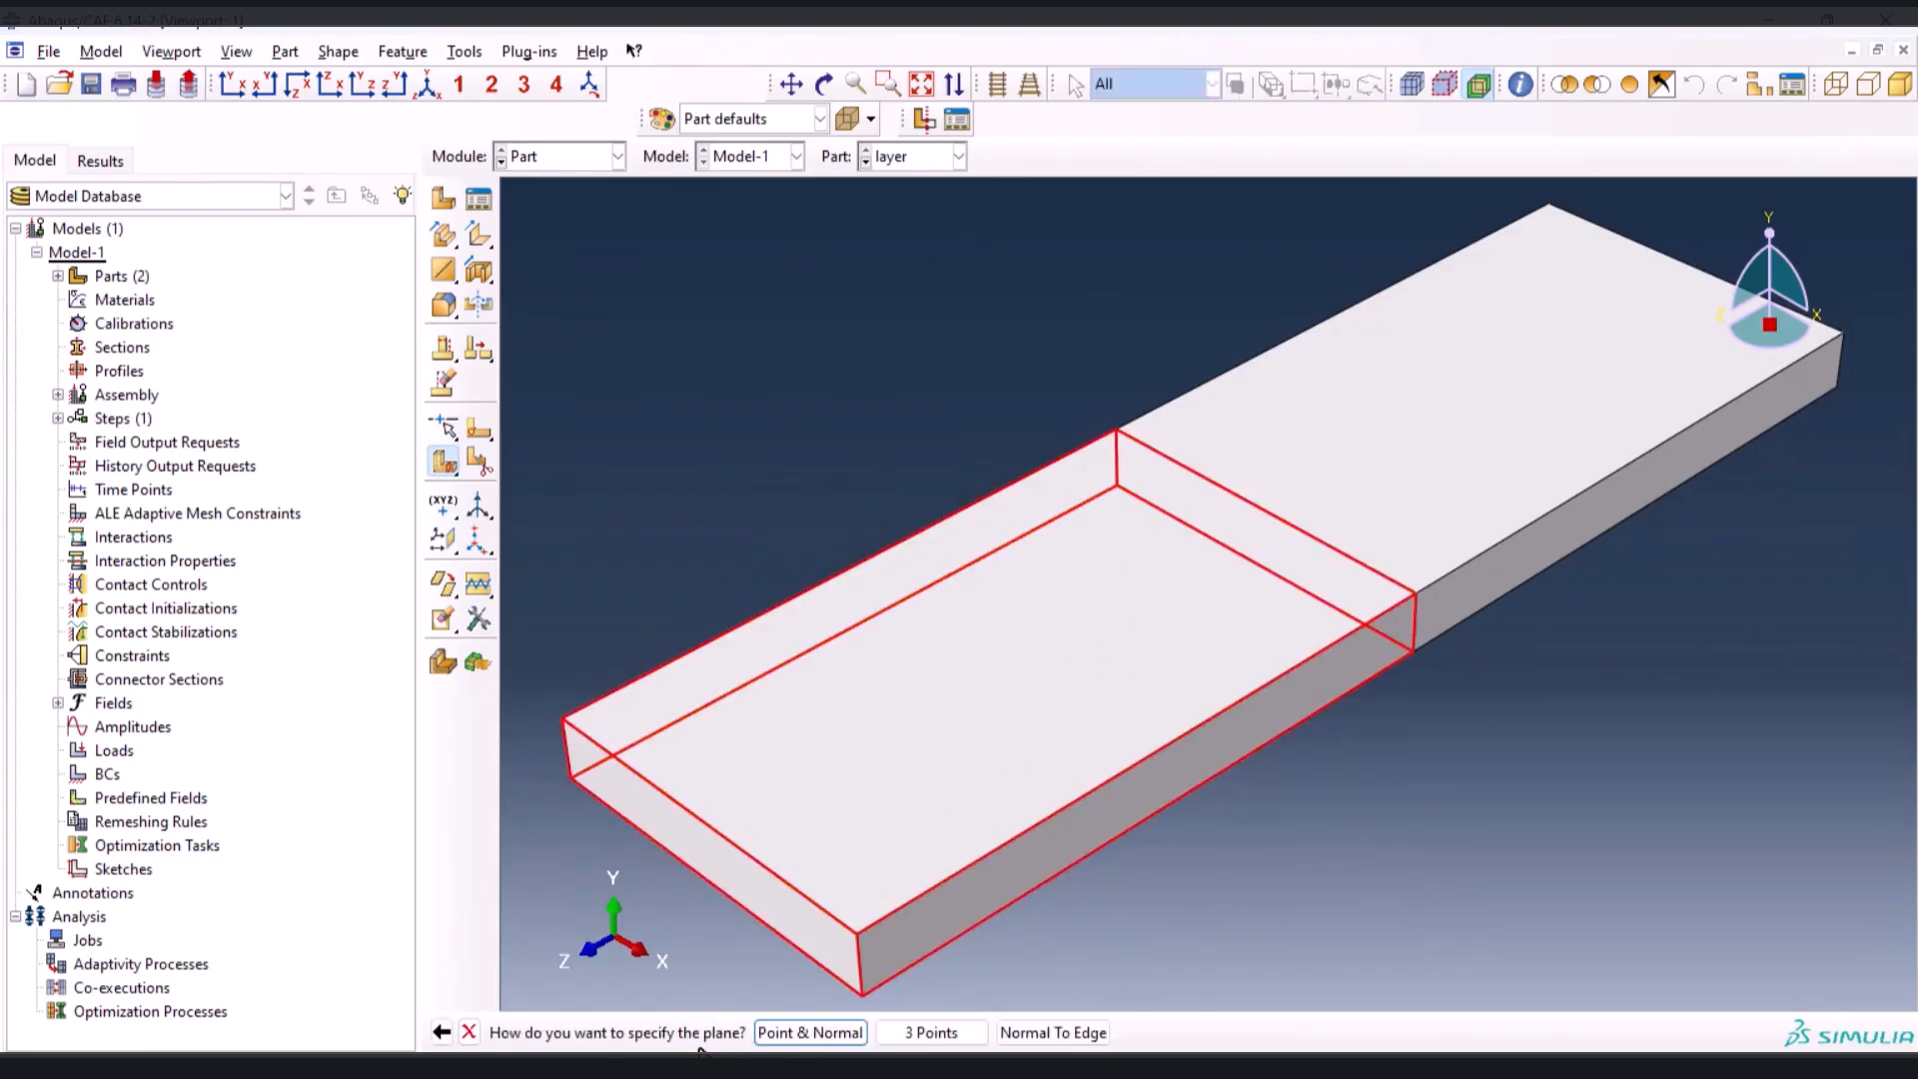
{"action": "left_click", "coordinate": [931, 1033]}
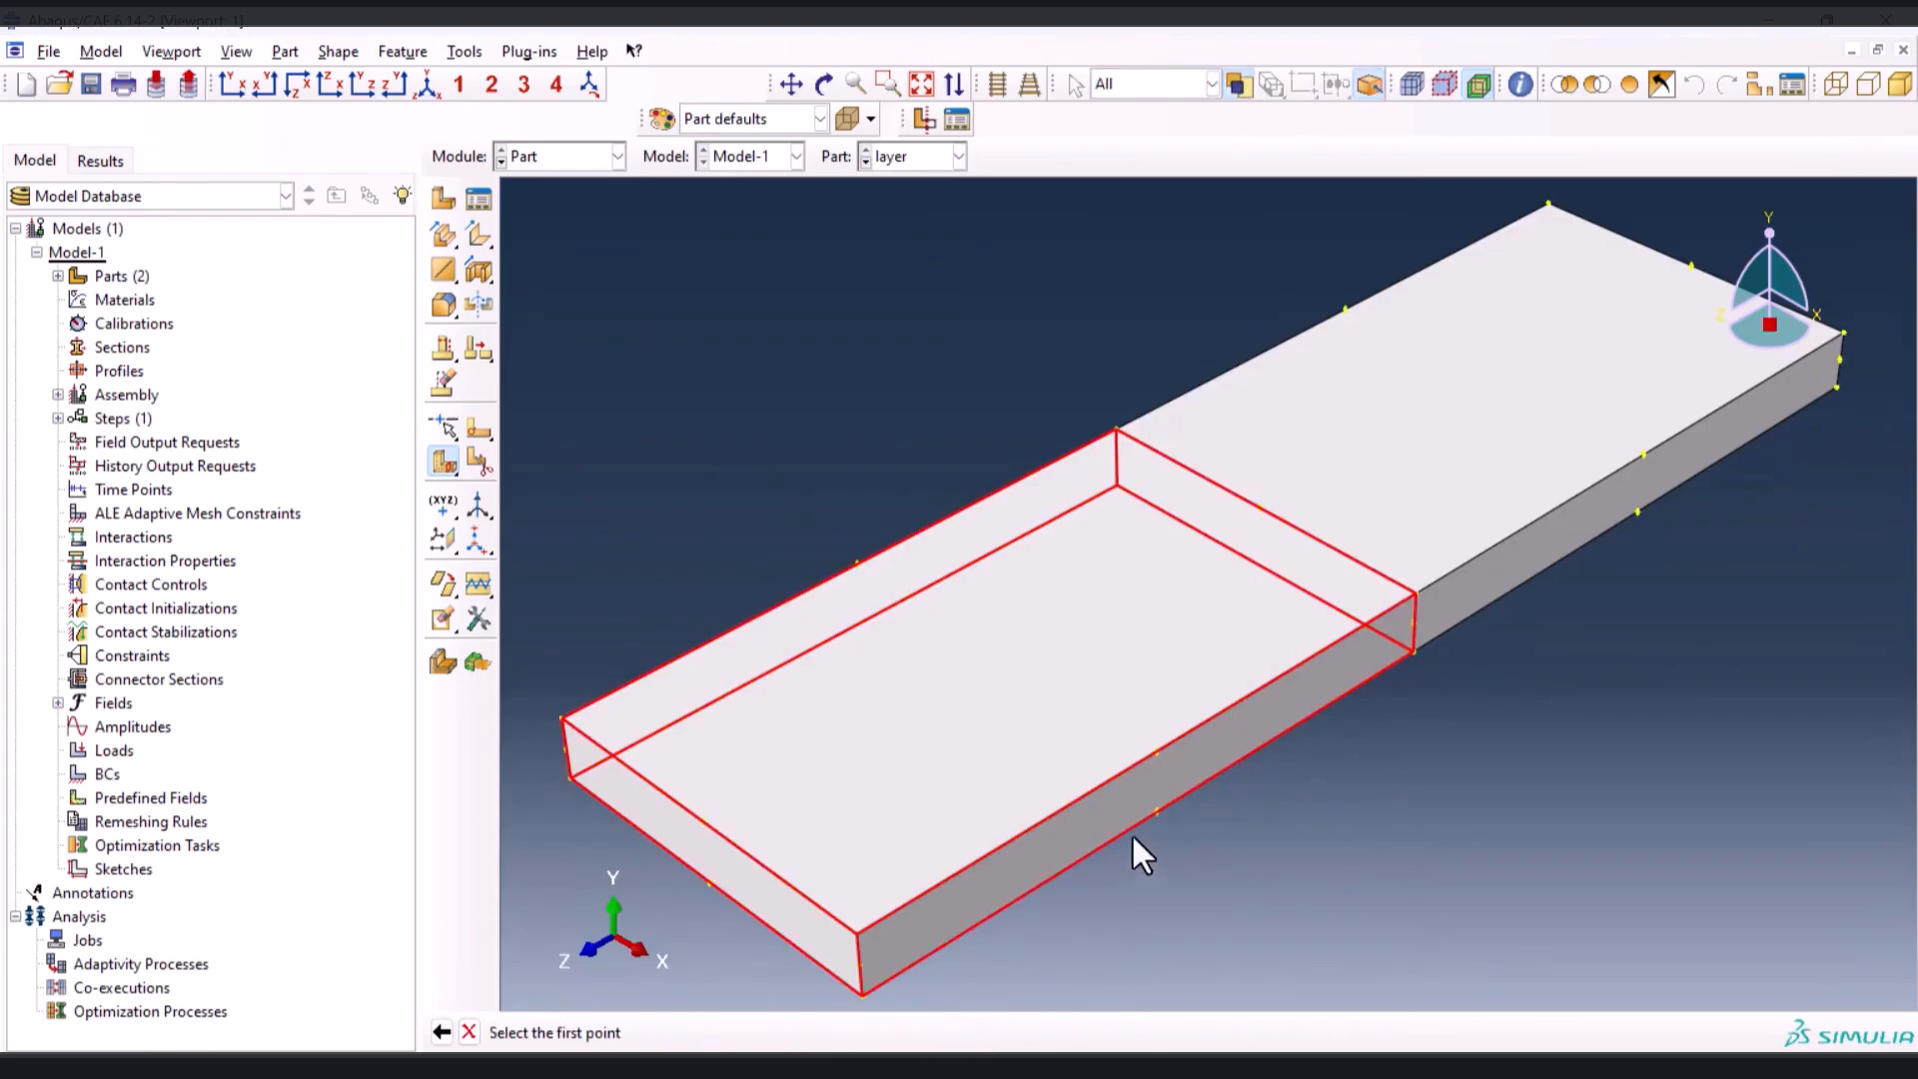
{"action": "left_click", "coordinate": [1156, 809]}
{"action": "left_click", "coordinate": [1157, 752]}
{"action": "left_click", "coordinate": [859, 566]}
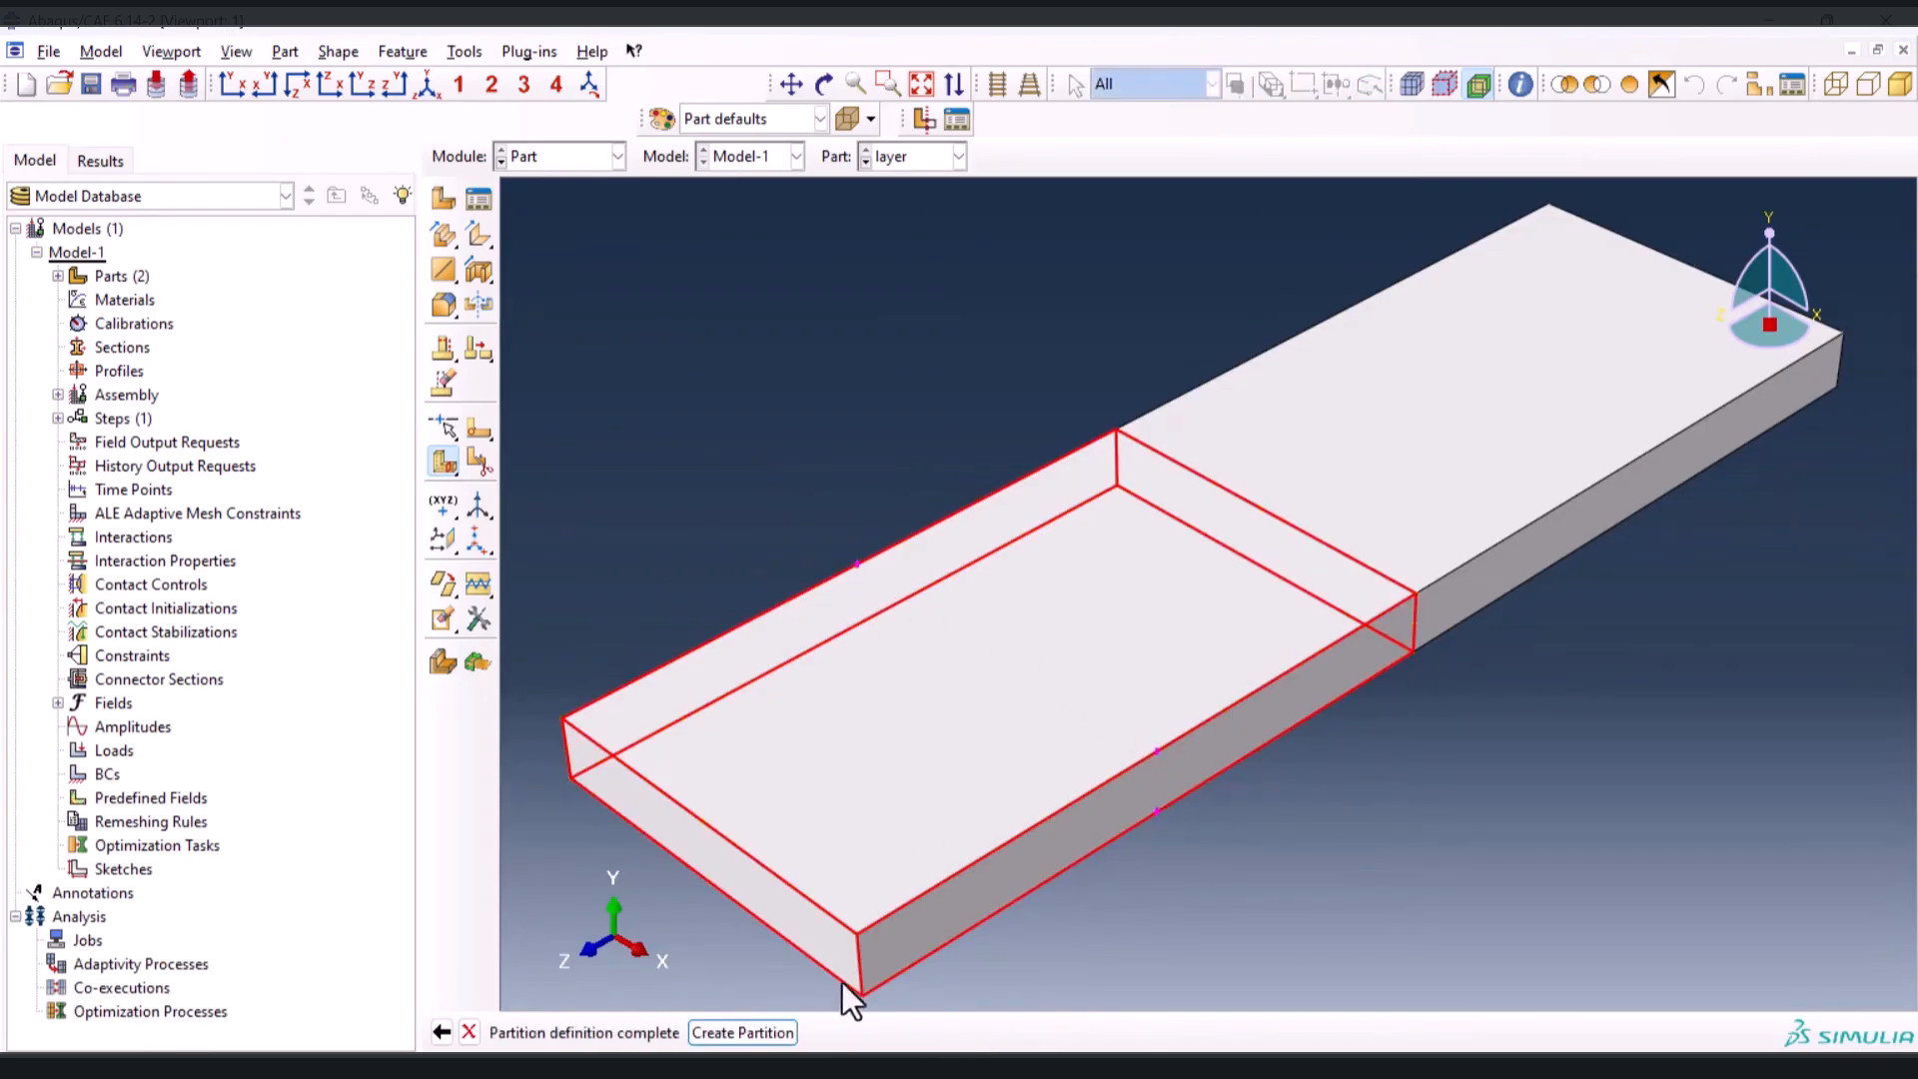
{"action": "left_click", "coordinate": [760, 1033]}
Partition the layer's rear half cell at its mid-length with a three-point cutting plane
{"action": "left_click", "coordinate": [1559, 494]}
{"action": "middle_click", "coordinate": [1624, 534]}
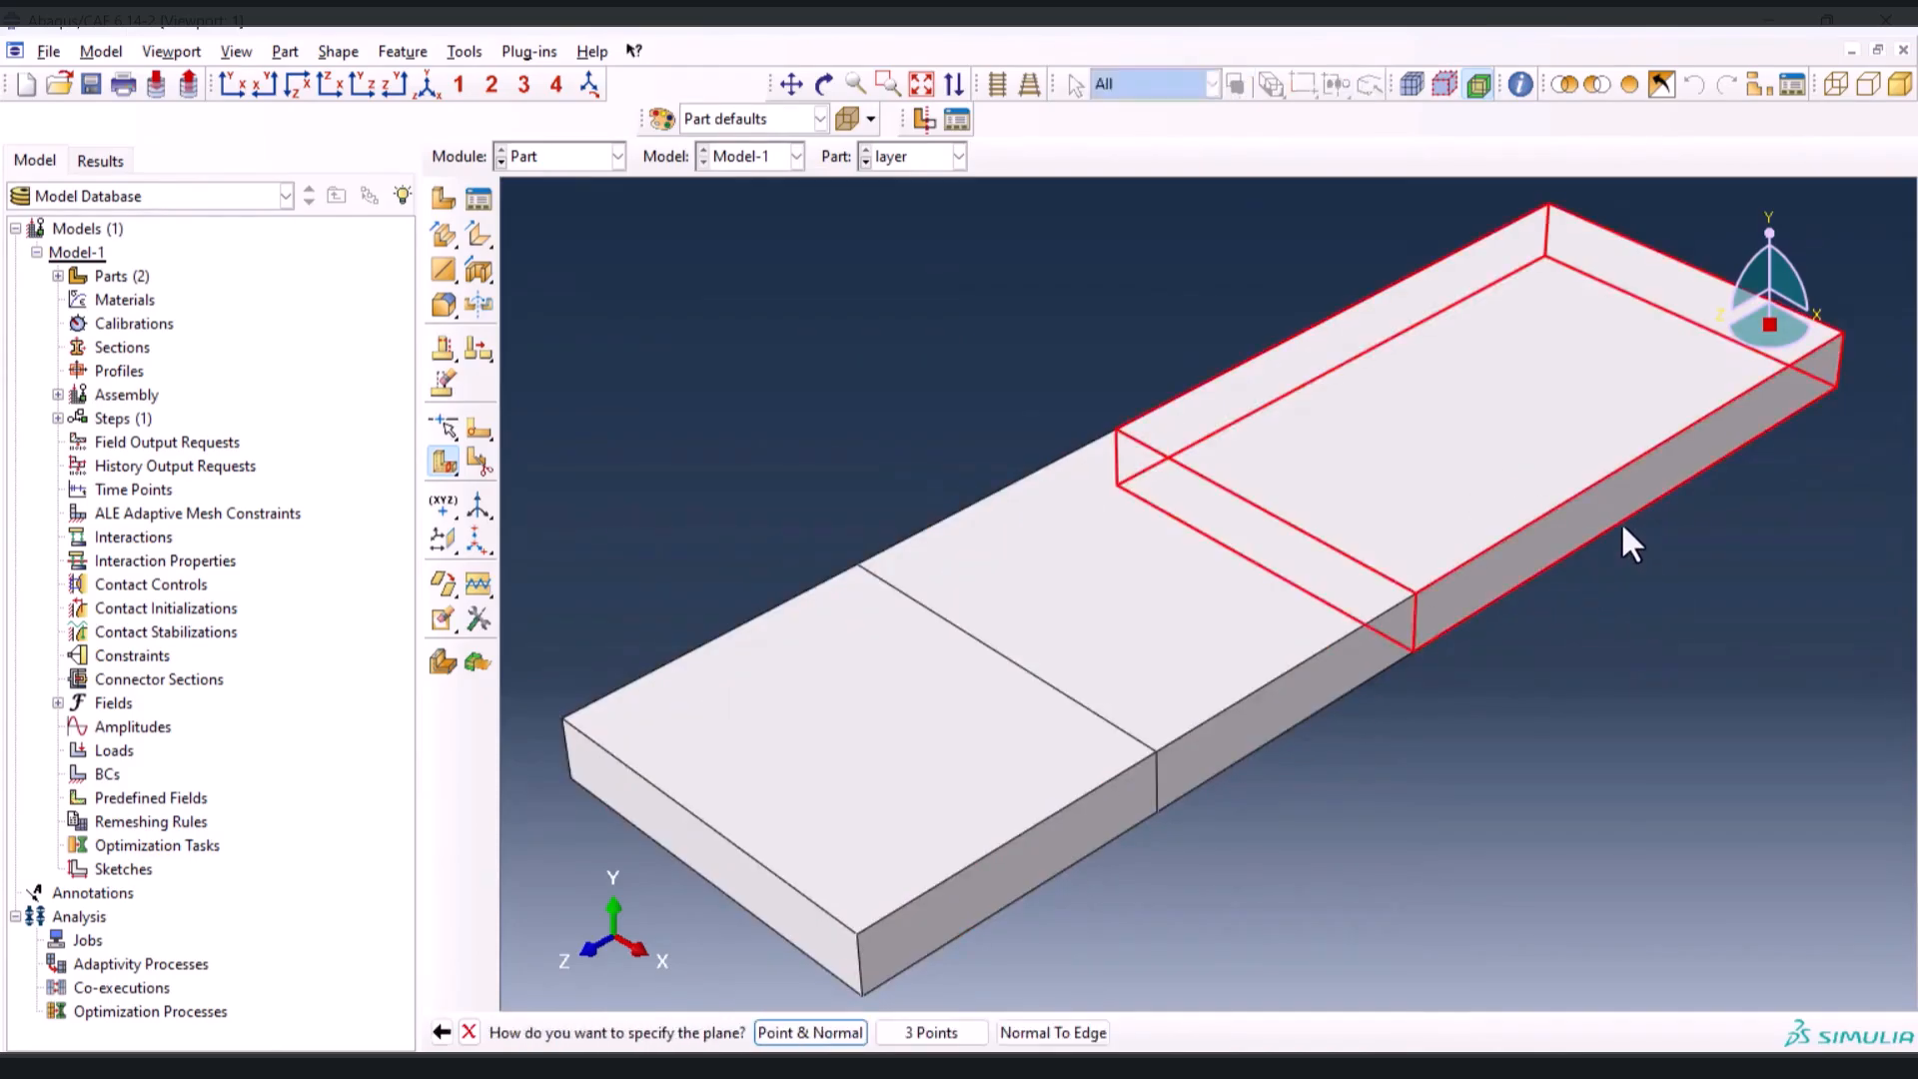
{"action": "left_click", "coordinate": [959, 1033]}
{"action": "left_click", "coordinate": [1639, 512]}
{"action": "left_click", "coordinate": [1644, 456]}
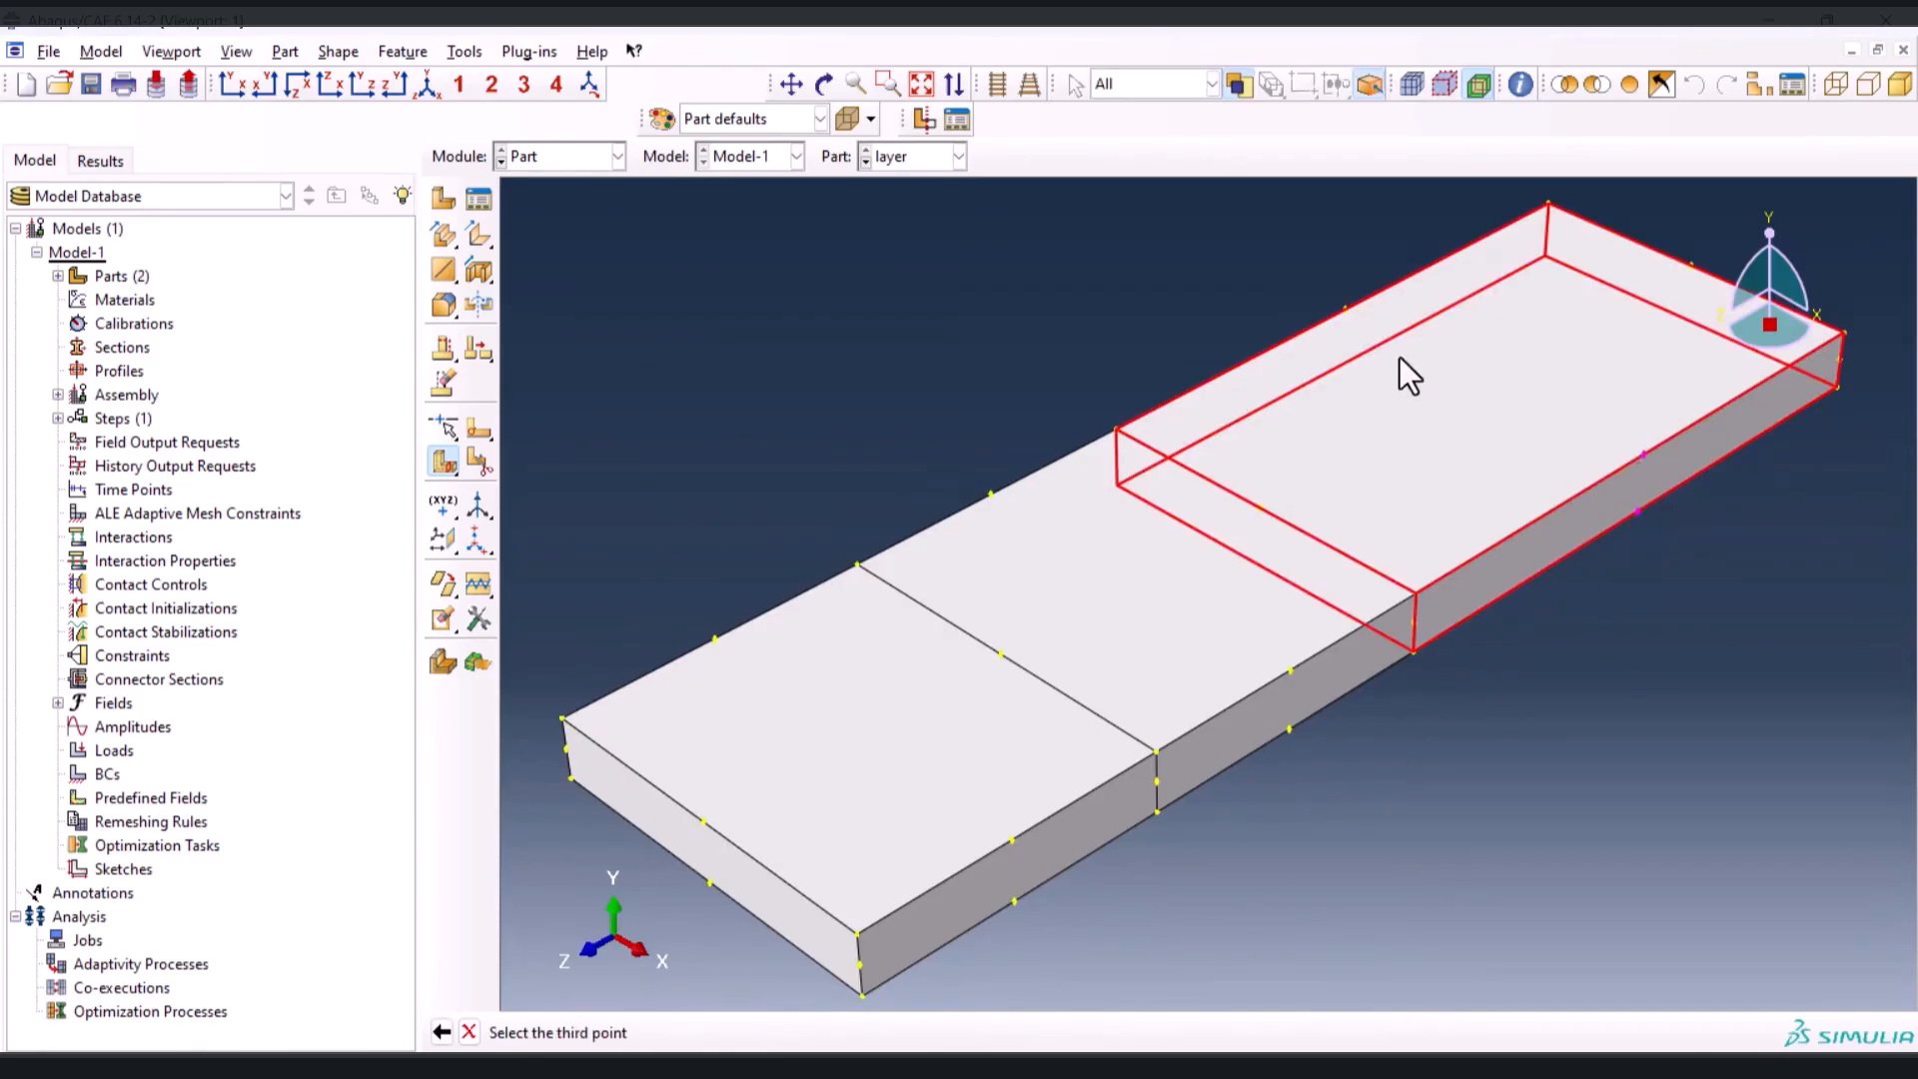
{"action": "left_click", "coordinate": [1344, 311]}
{"action": "middle_click", "coordinate": [1144, 372]}
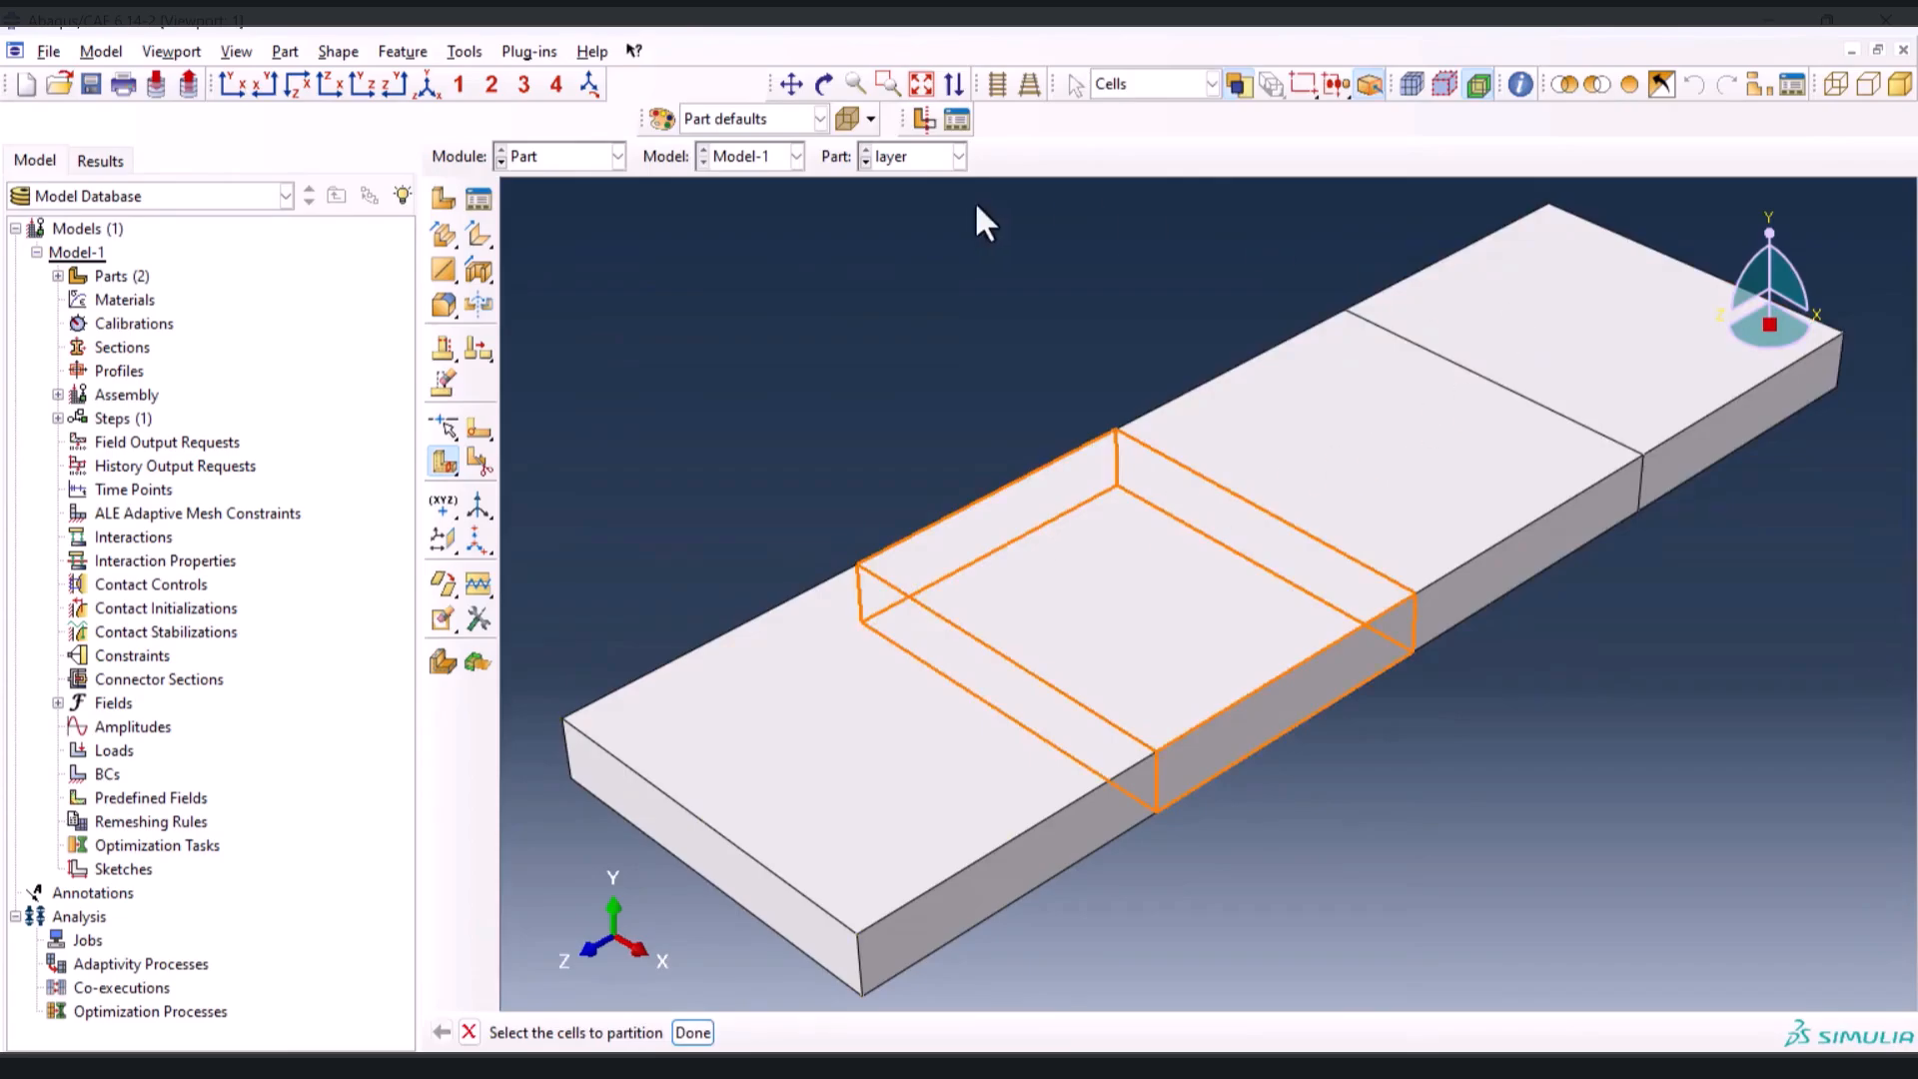
Display the substrate part and switch to the Property module
{"action": "left_click", "coordinate": [865, 162]}
{"action": "left_click", "coordinate": [611, 157]}
{"action": "left_click", "coordinate": [569, 210]}
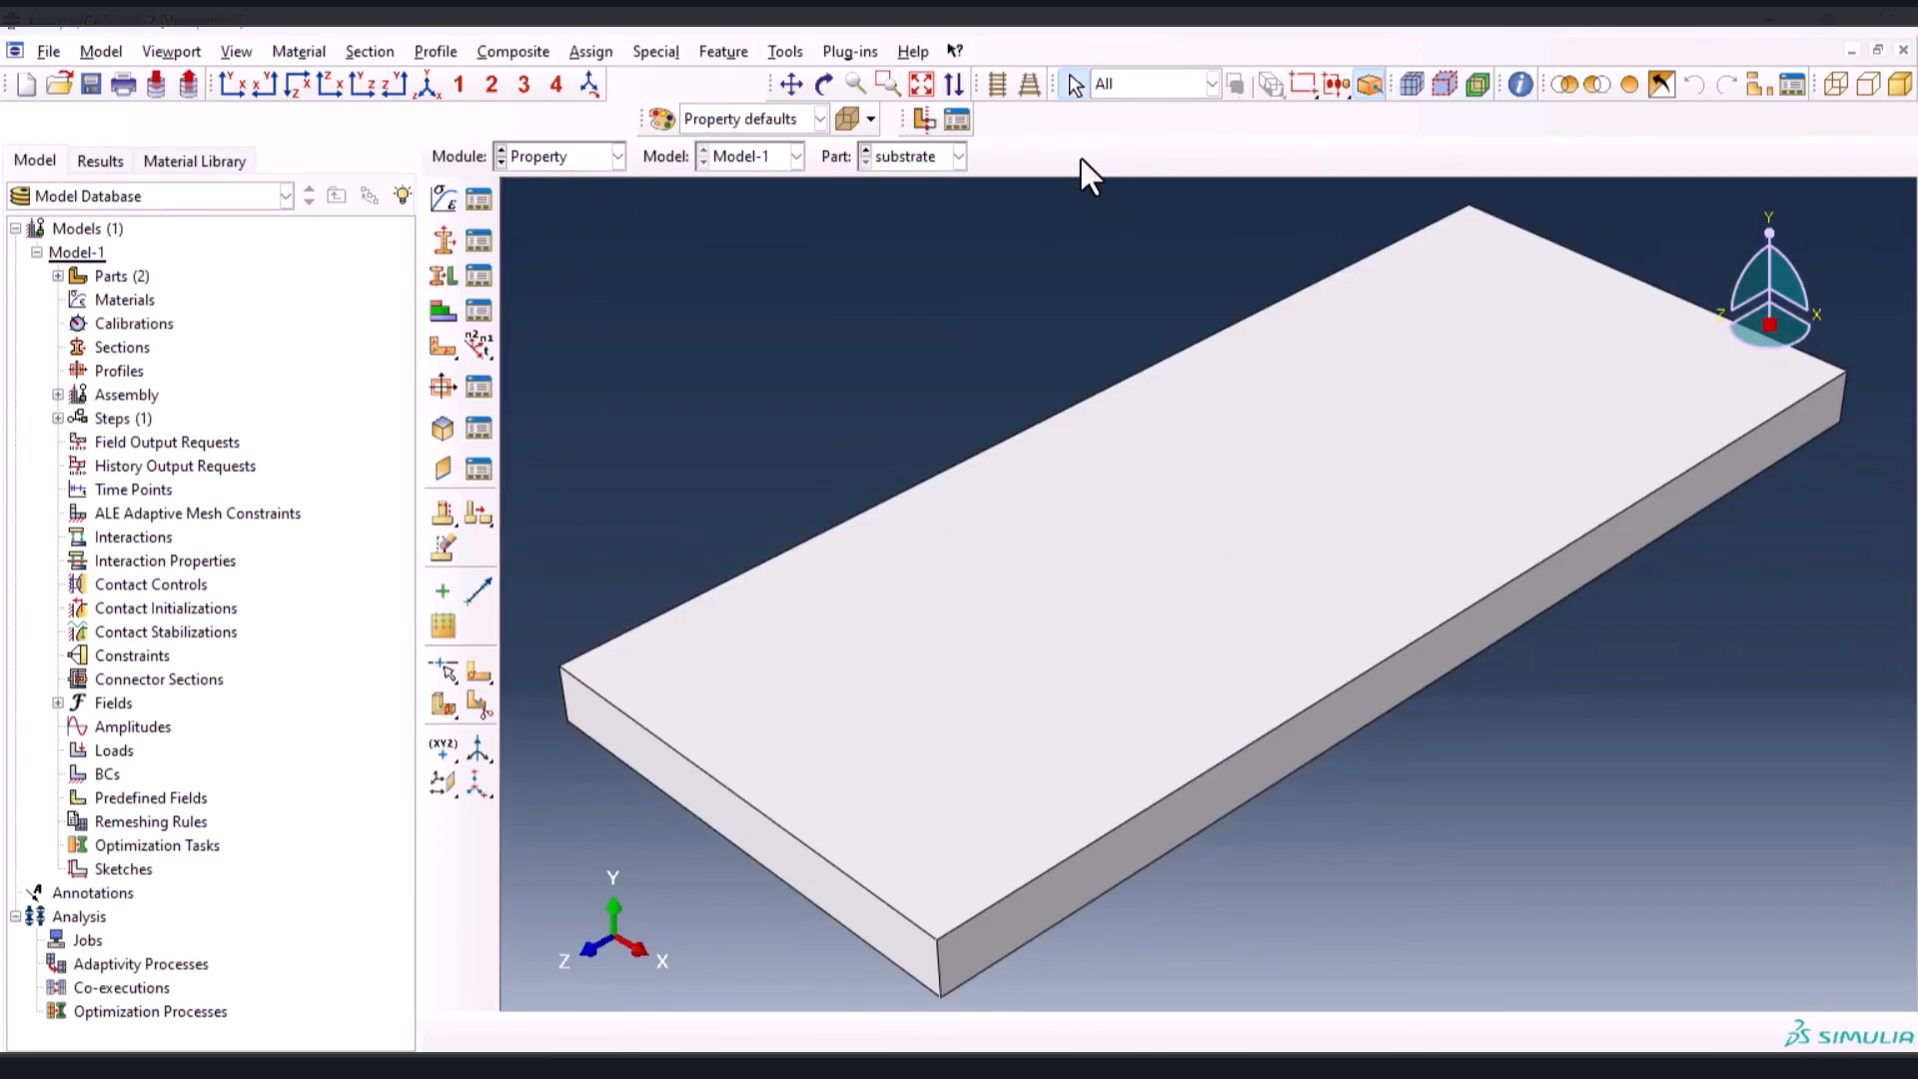
Create a material named layer and add a Density behavior to it
{"action": "left_click", "coordinate": [444, 199]}
{"action": "type", "text": "layer"}
{"action": "left_click", "coordinate": [276, 472]}
{"action": "left_click", "coordinate": [288, 497]}
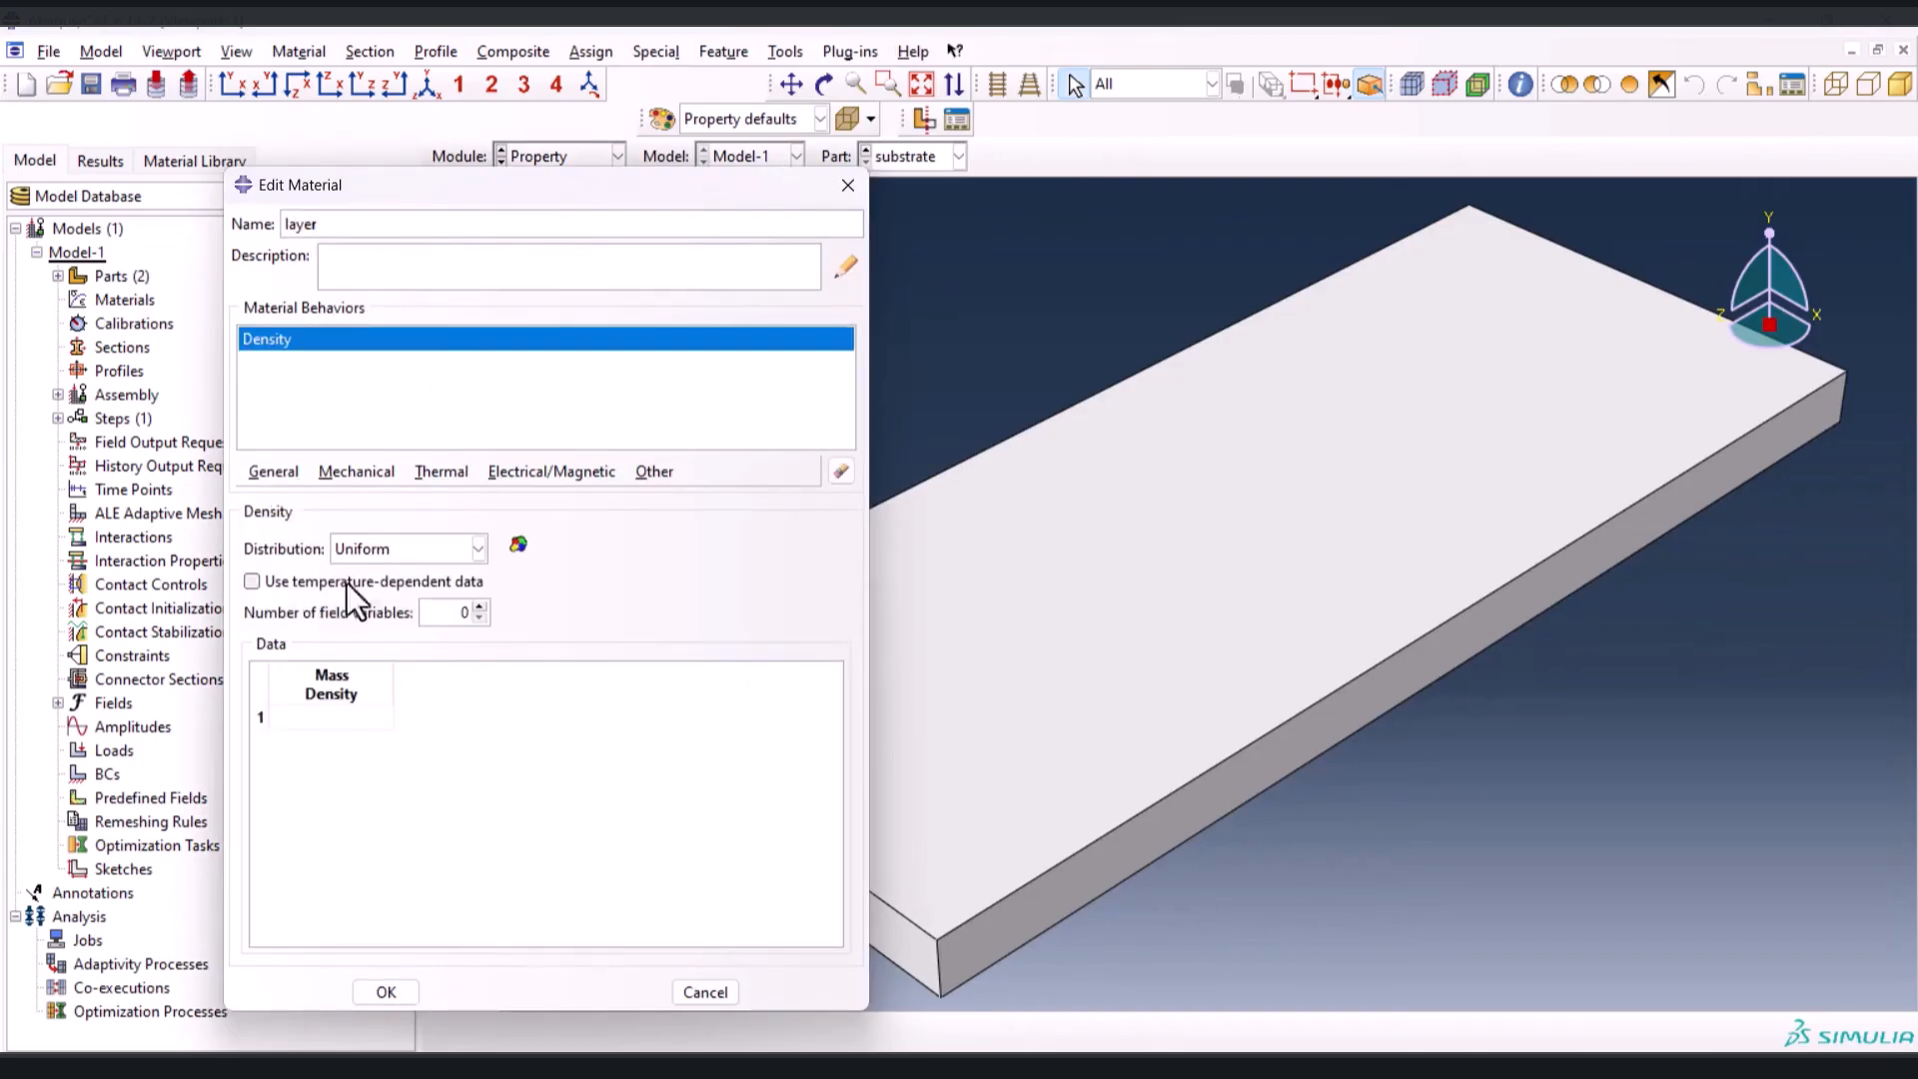
Copy the layer density 8.11E+03 from cell D3 of the Excel workbook into the material's mass density
{"action": "key", "text": "alt+Tab"}
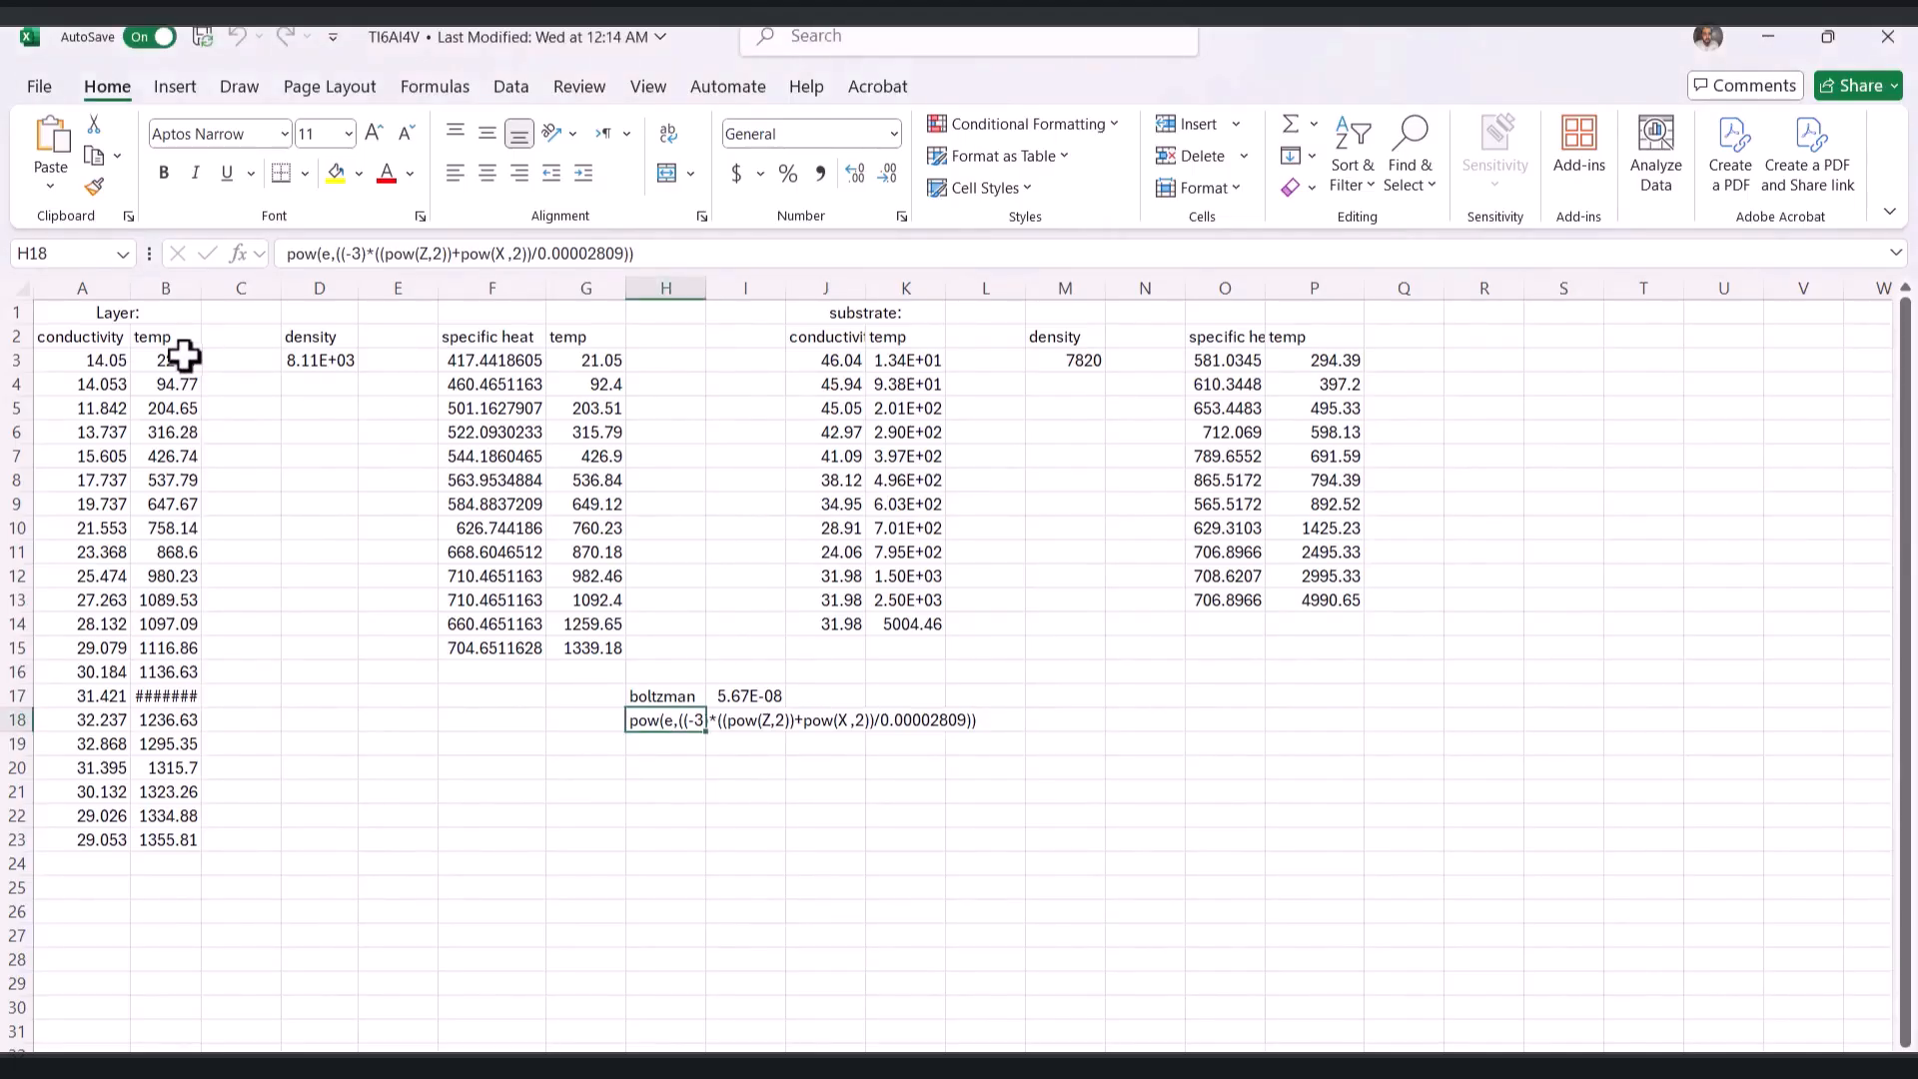
{"action": "left_click", "coordinate": [320, 360]}
{"action": "key", "text": "ctrl+c"}
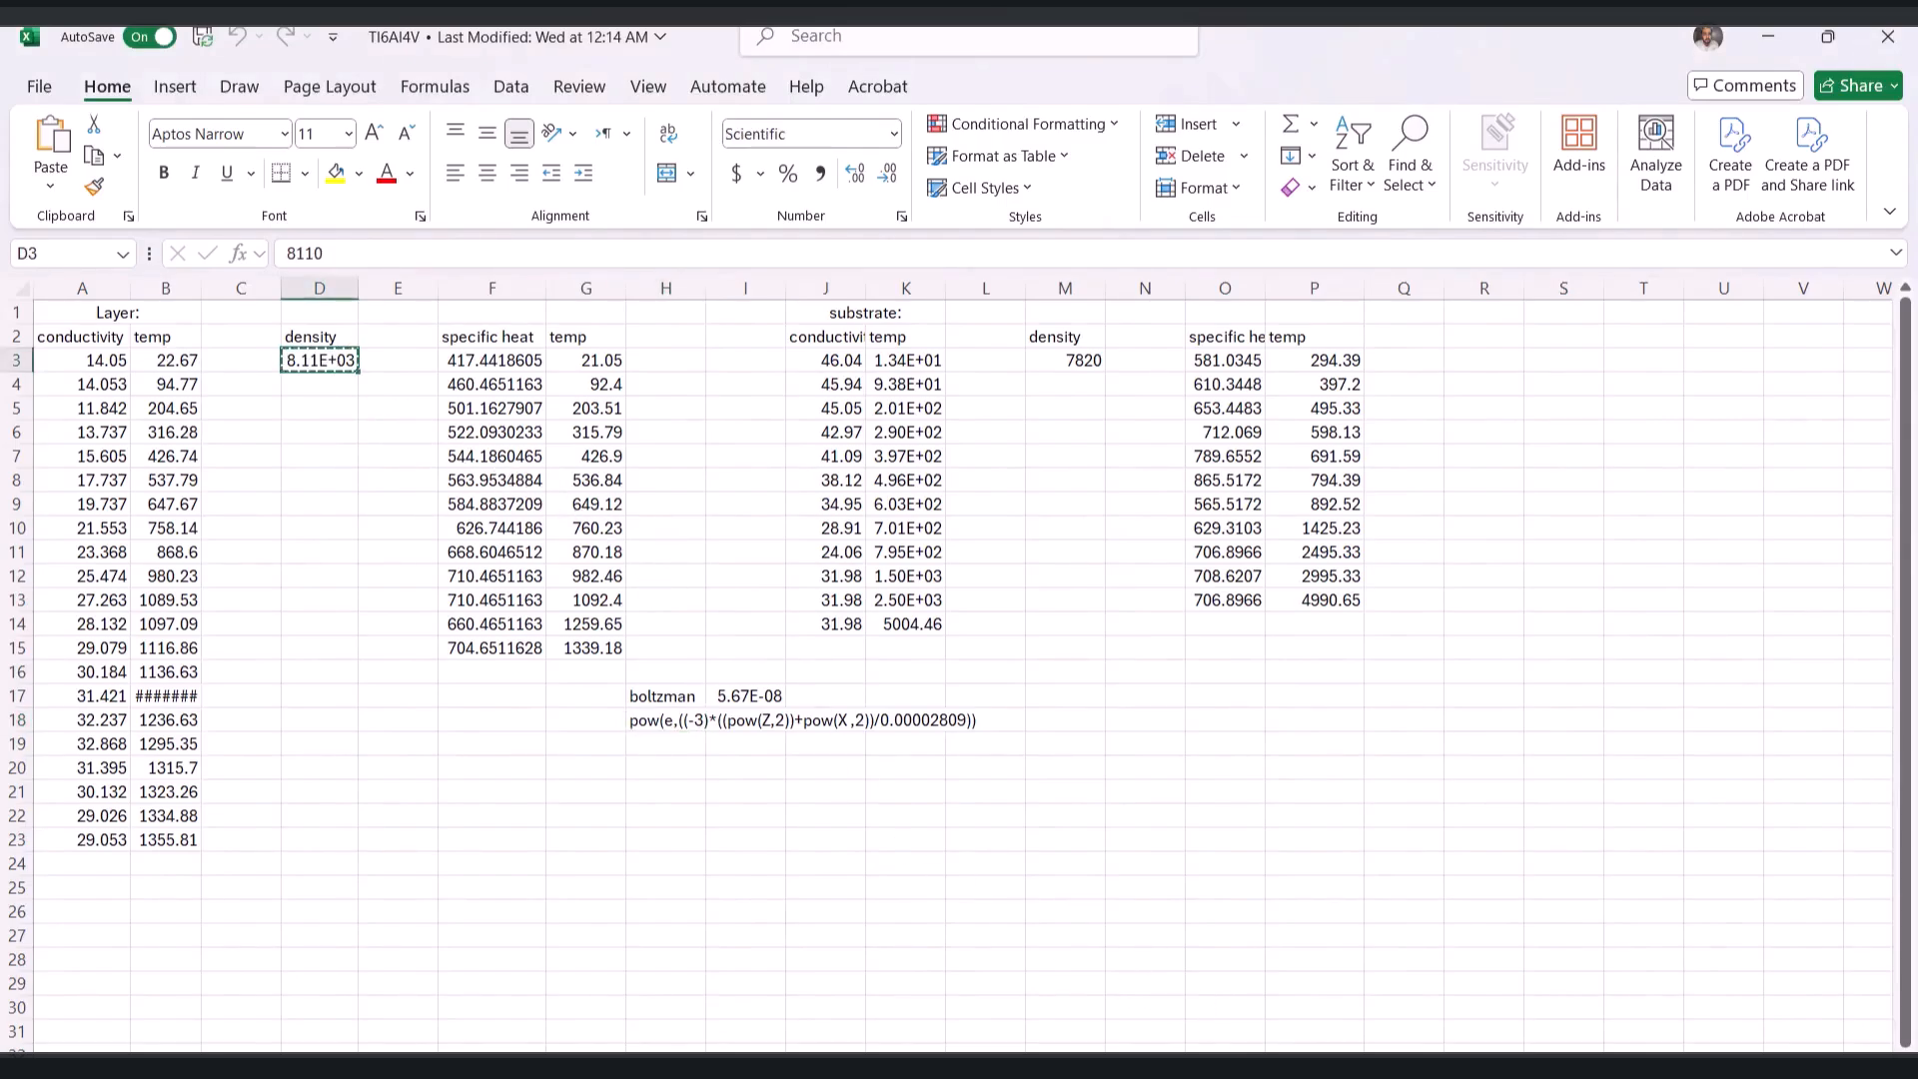
{"action": "key", "text": "alt+Tab"}
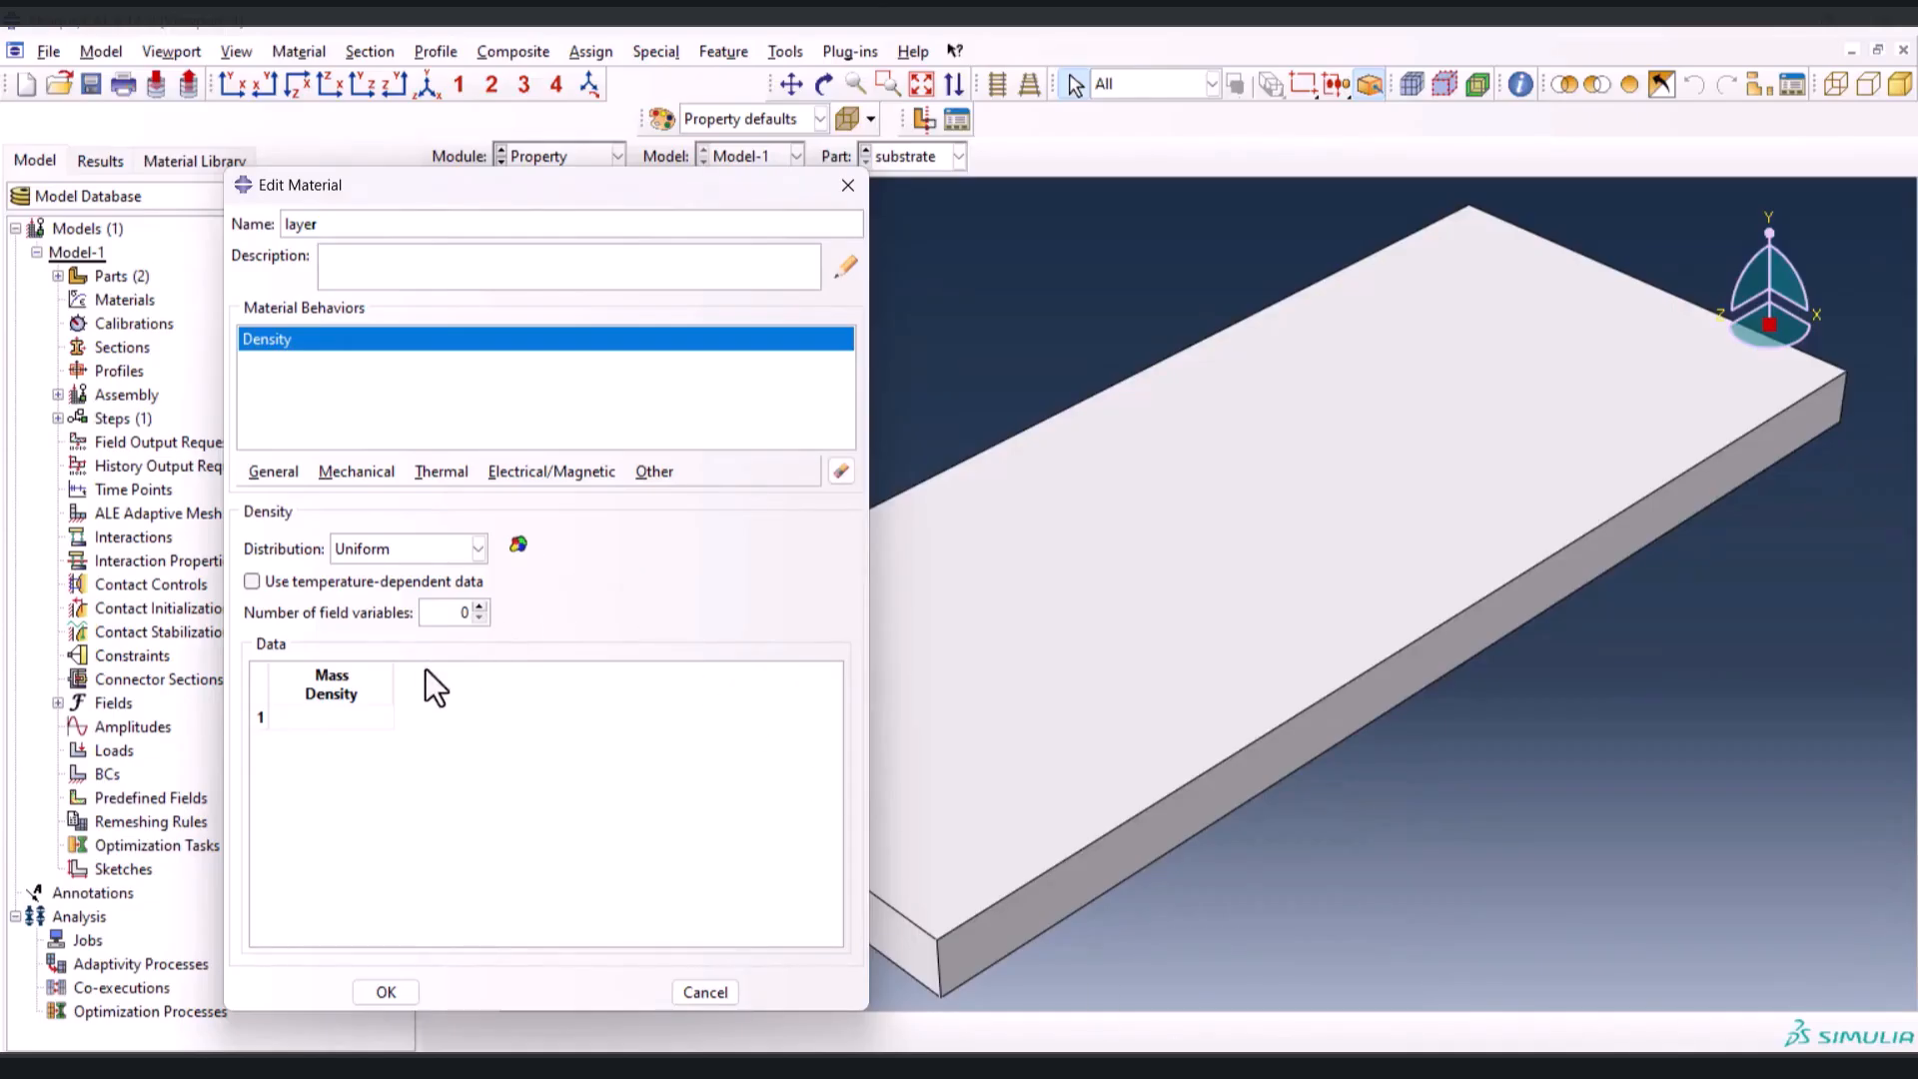
{"action": "left_click", "coordinate": [335, 716]}
{"action": "key", "text": "ctrl+v"}
Add isotropic temperature-dependent conductivity to the layer material, using the data copied from A3:B23 of the Excel workbook
{"action": "left_click", "coordinate": [432, 473]}
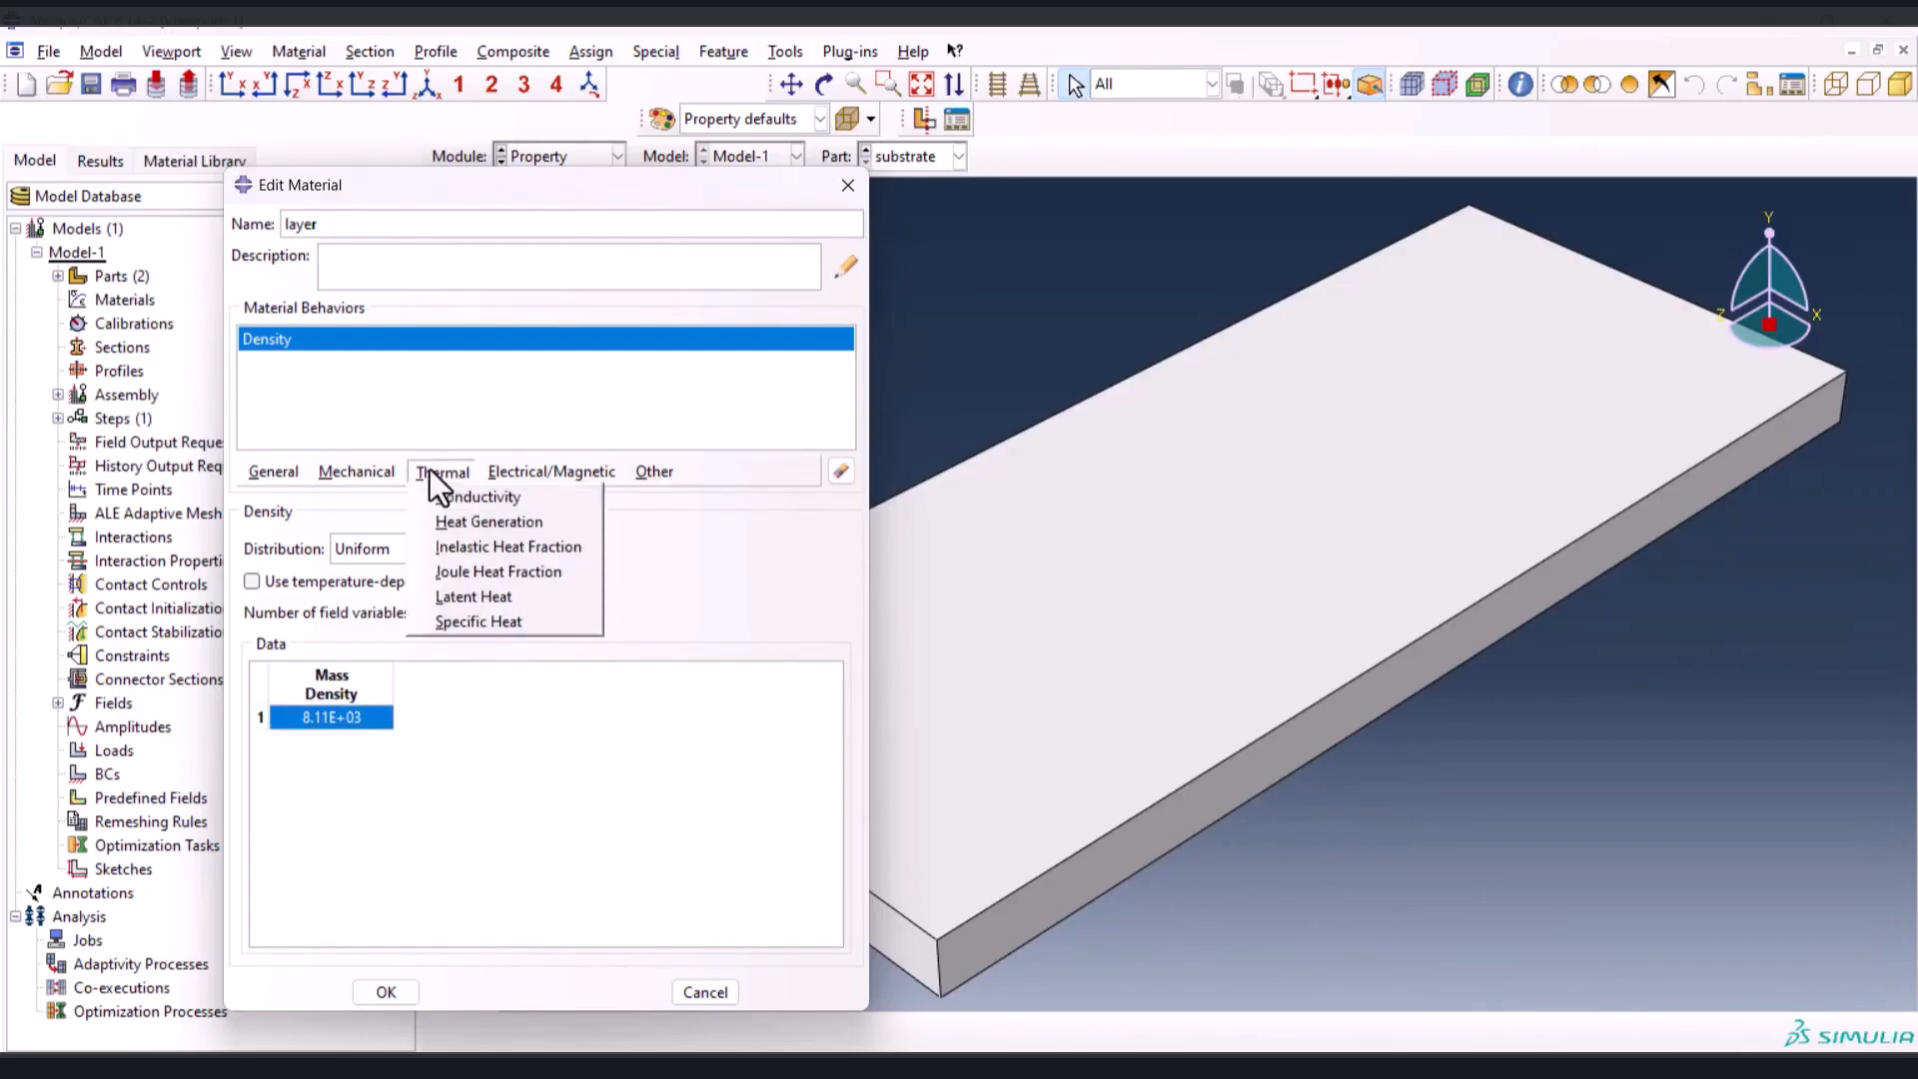
{"action": "left_click", "coordinate": [465, 497]}
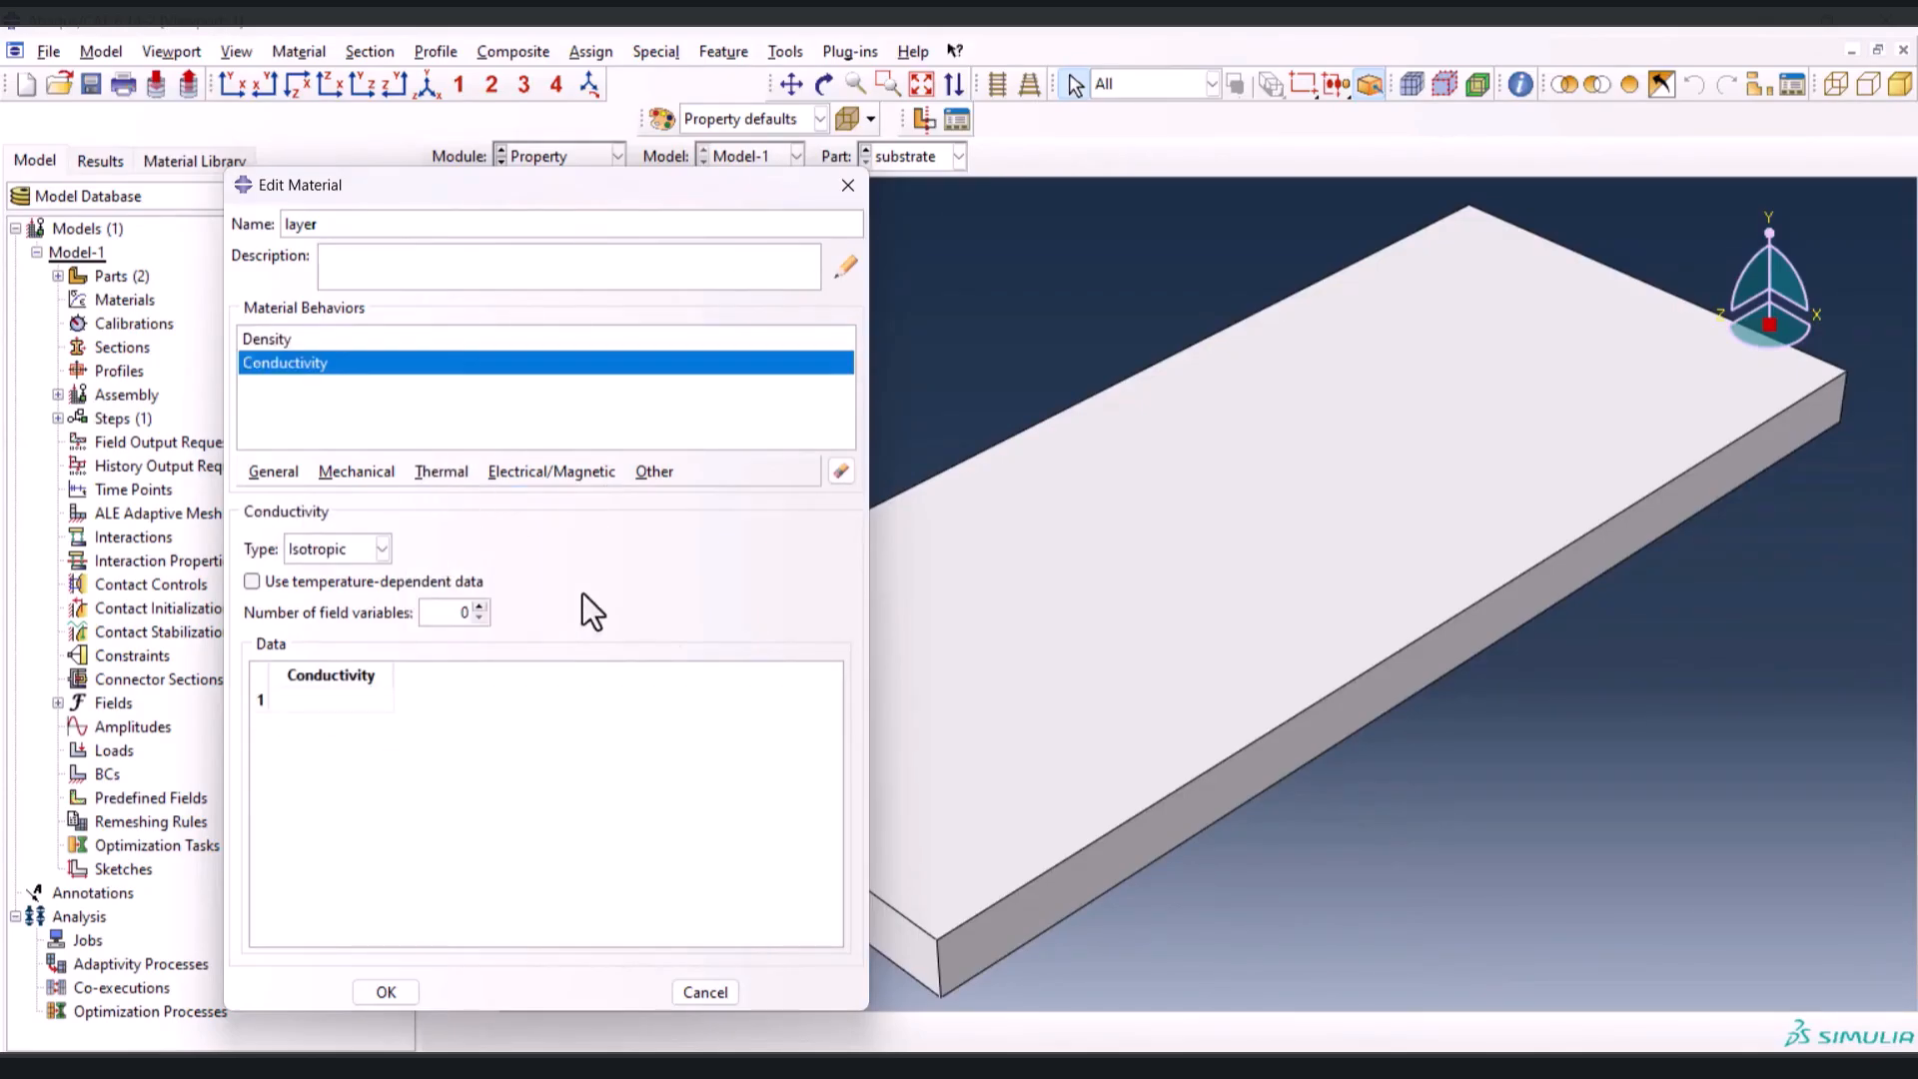
{"action": "key", "text": "alt+Tab"}
{"action": "left_click_drag", "start_coordinate": [105, 361], "coordinate": [163, 839]}
{"action": "key", "text": "ctrl+c"}
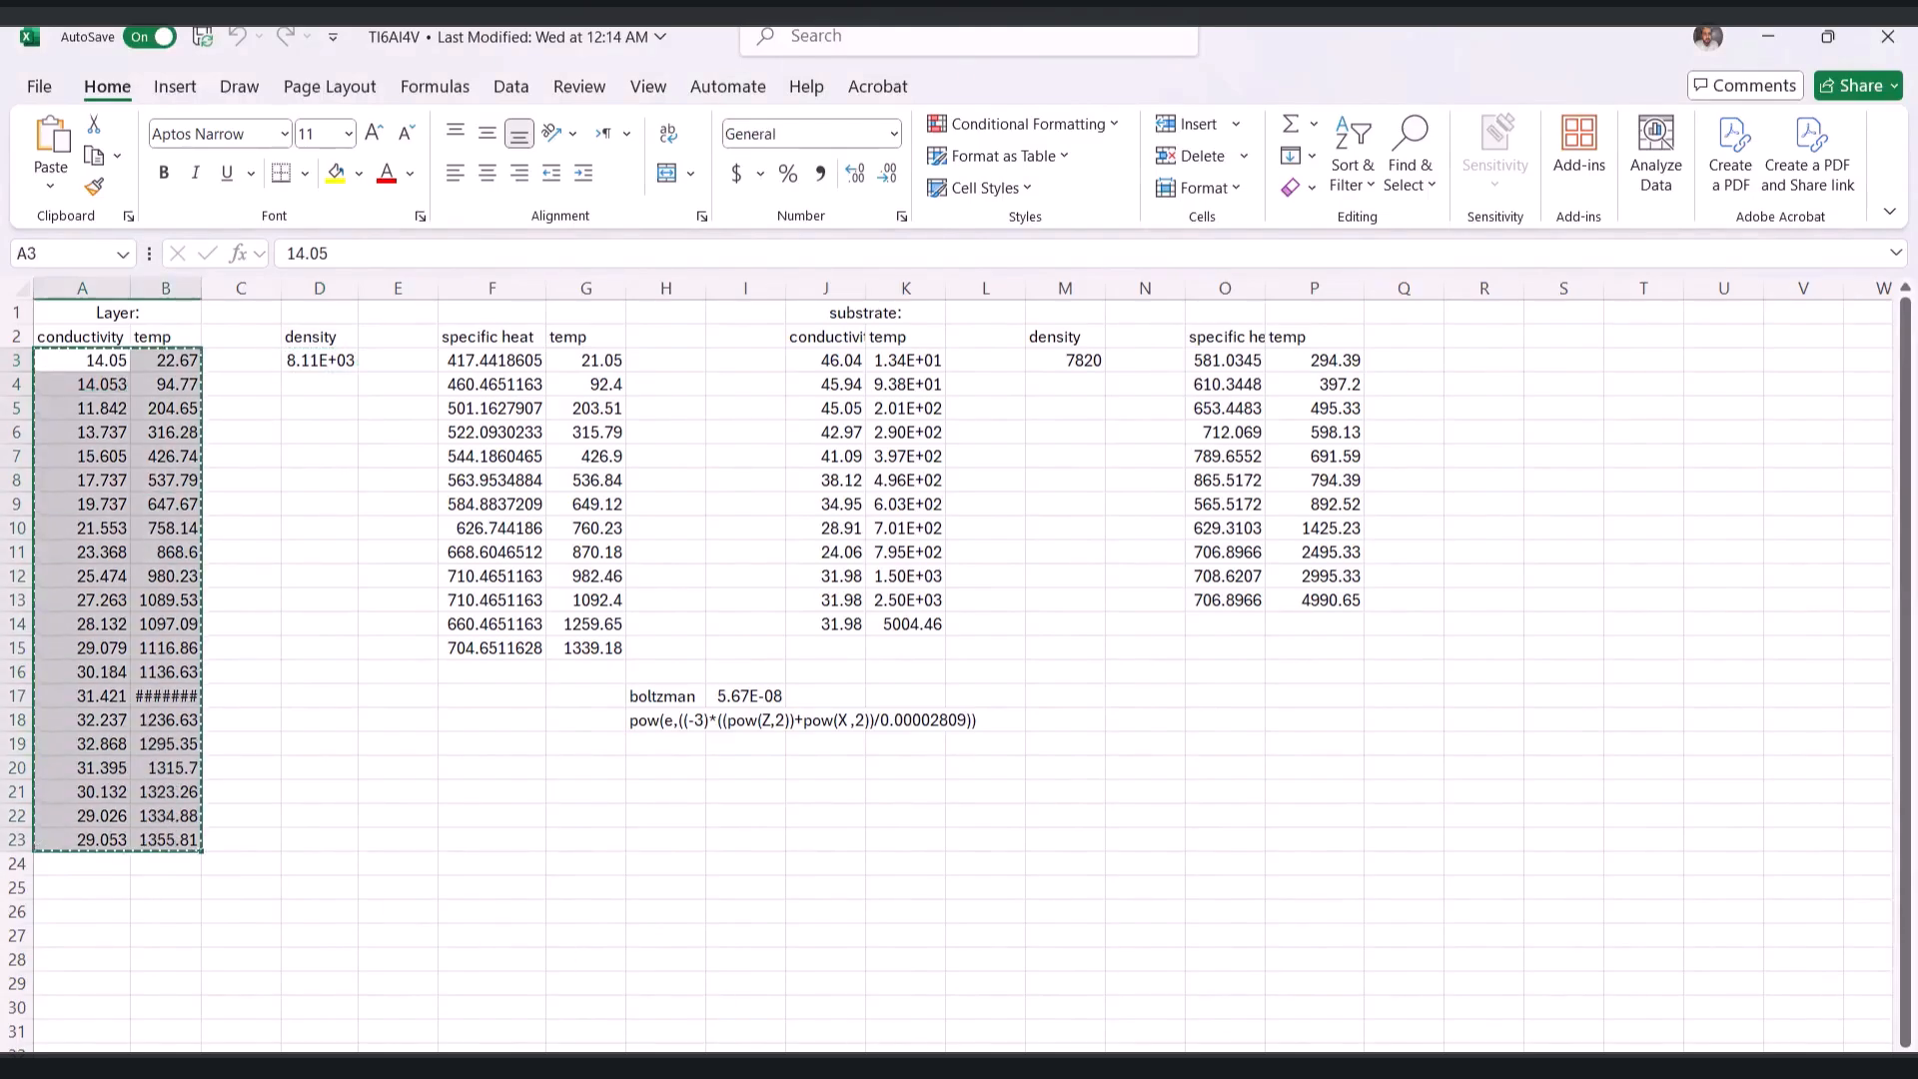
{"action": "key", "text": "alt+Tab"}
{"action": "left_click", "coordinate": [345, 701]}
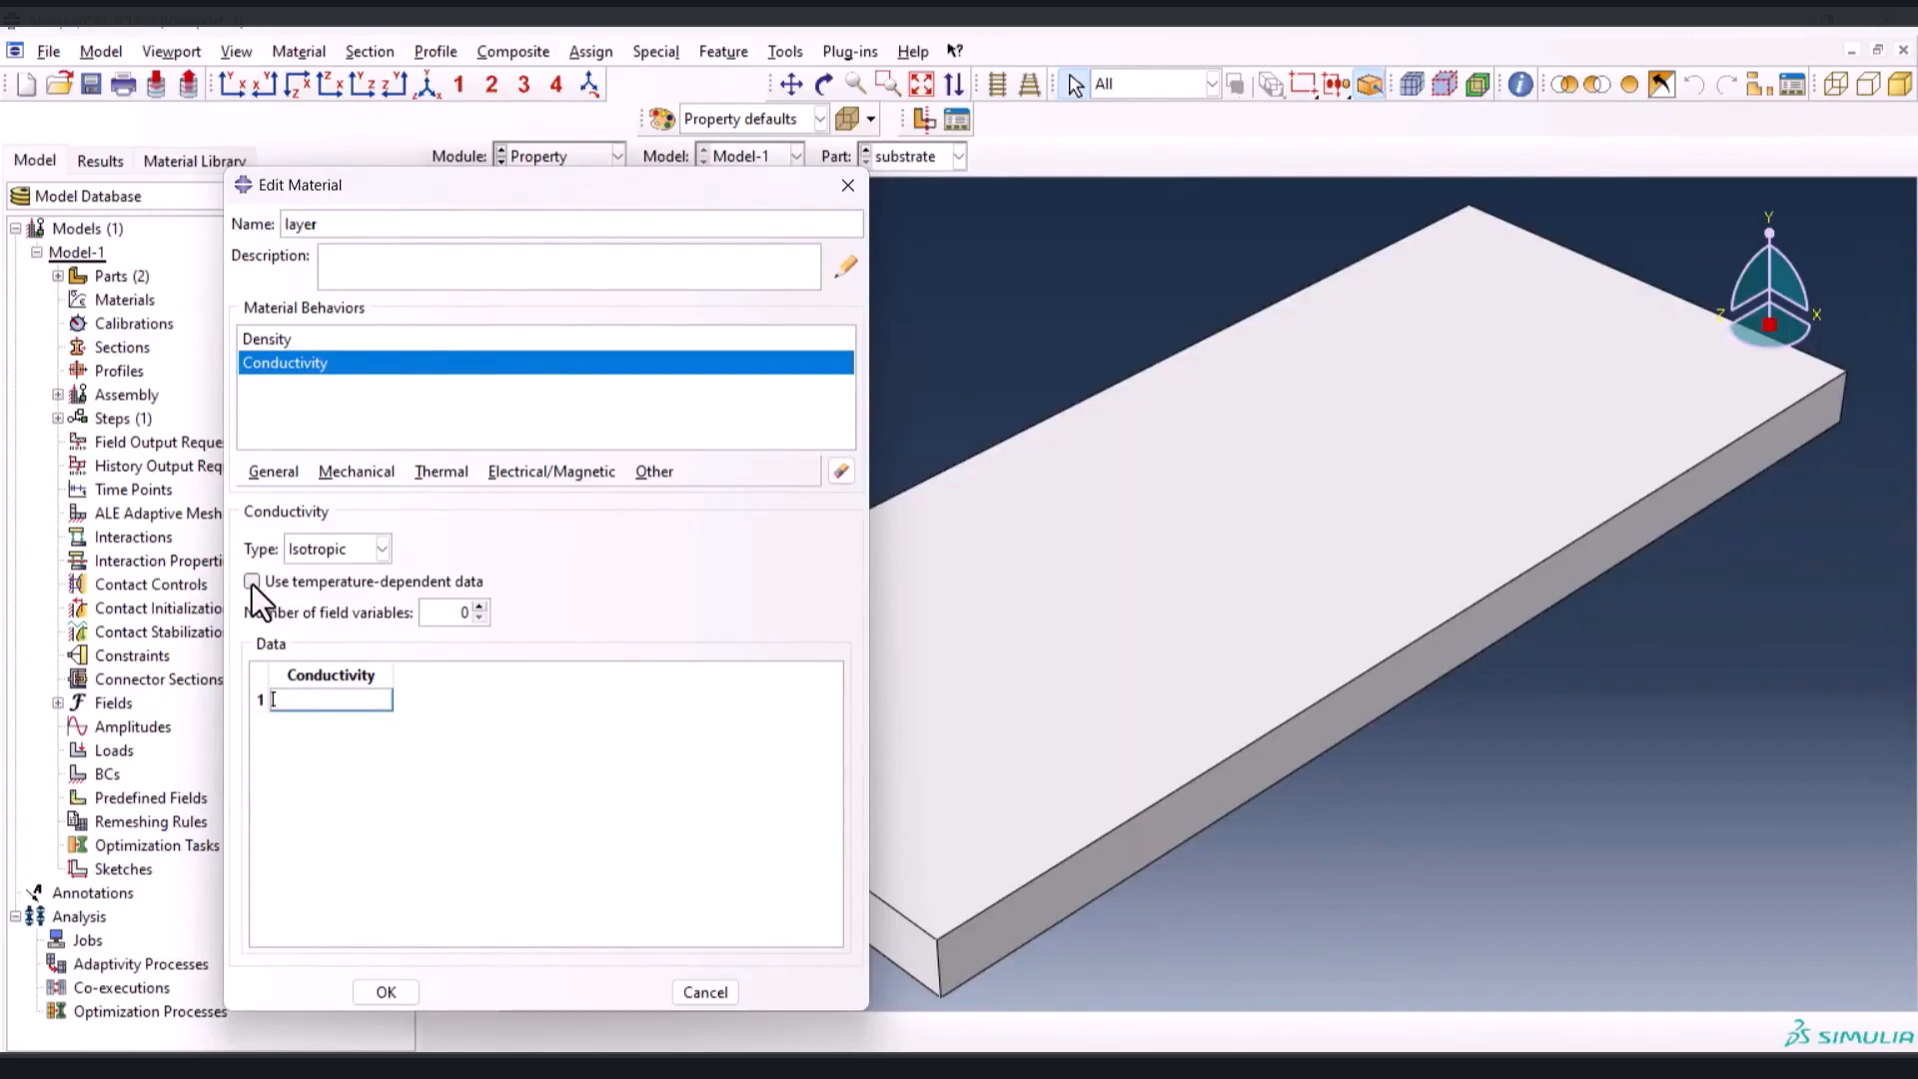
{"action": "left_click", "coordinate": [252, 581]}
{"action": "left_click", "coordinate": [322, 698]}
{"action": "key", "text": "ctrl+v"}
Add constant-volume temperature-dependent specific heat to the layer material, using the data copied from F3:G15 of the Excel workbook
{"action": "left_click", "coordinate": [431, 470]}
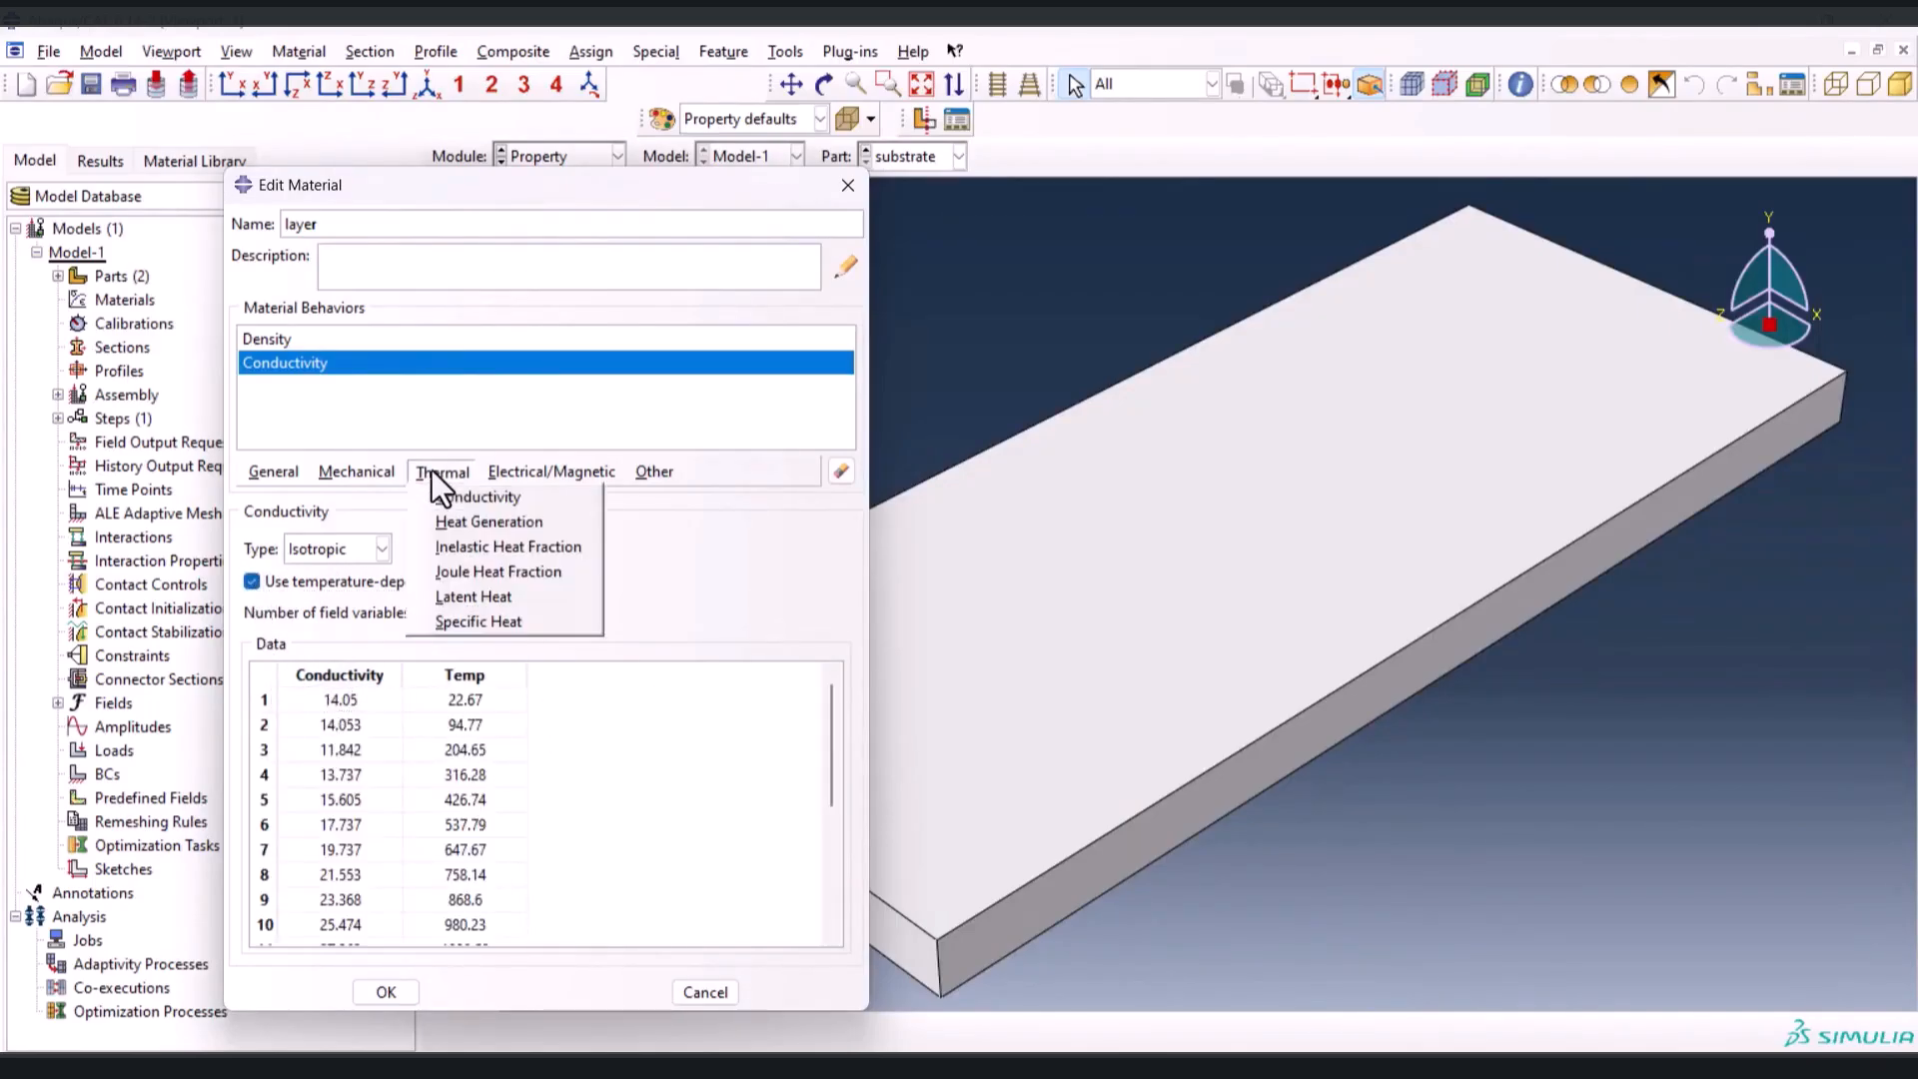
{"action": "left_click", "coordinate": [494, 620]}
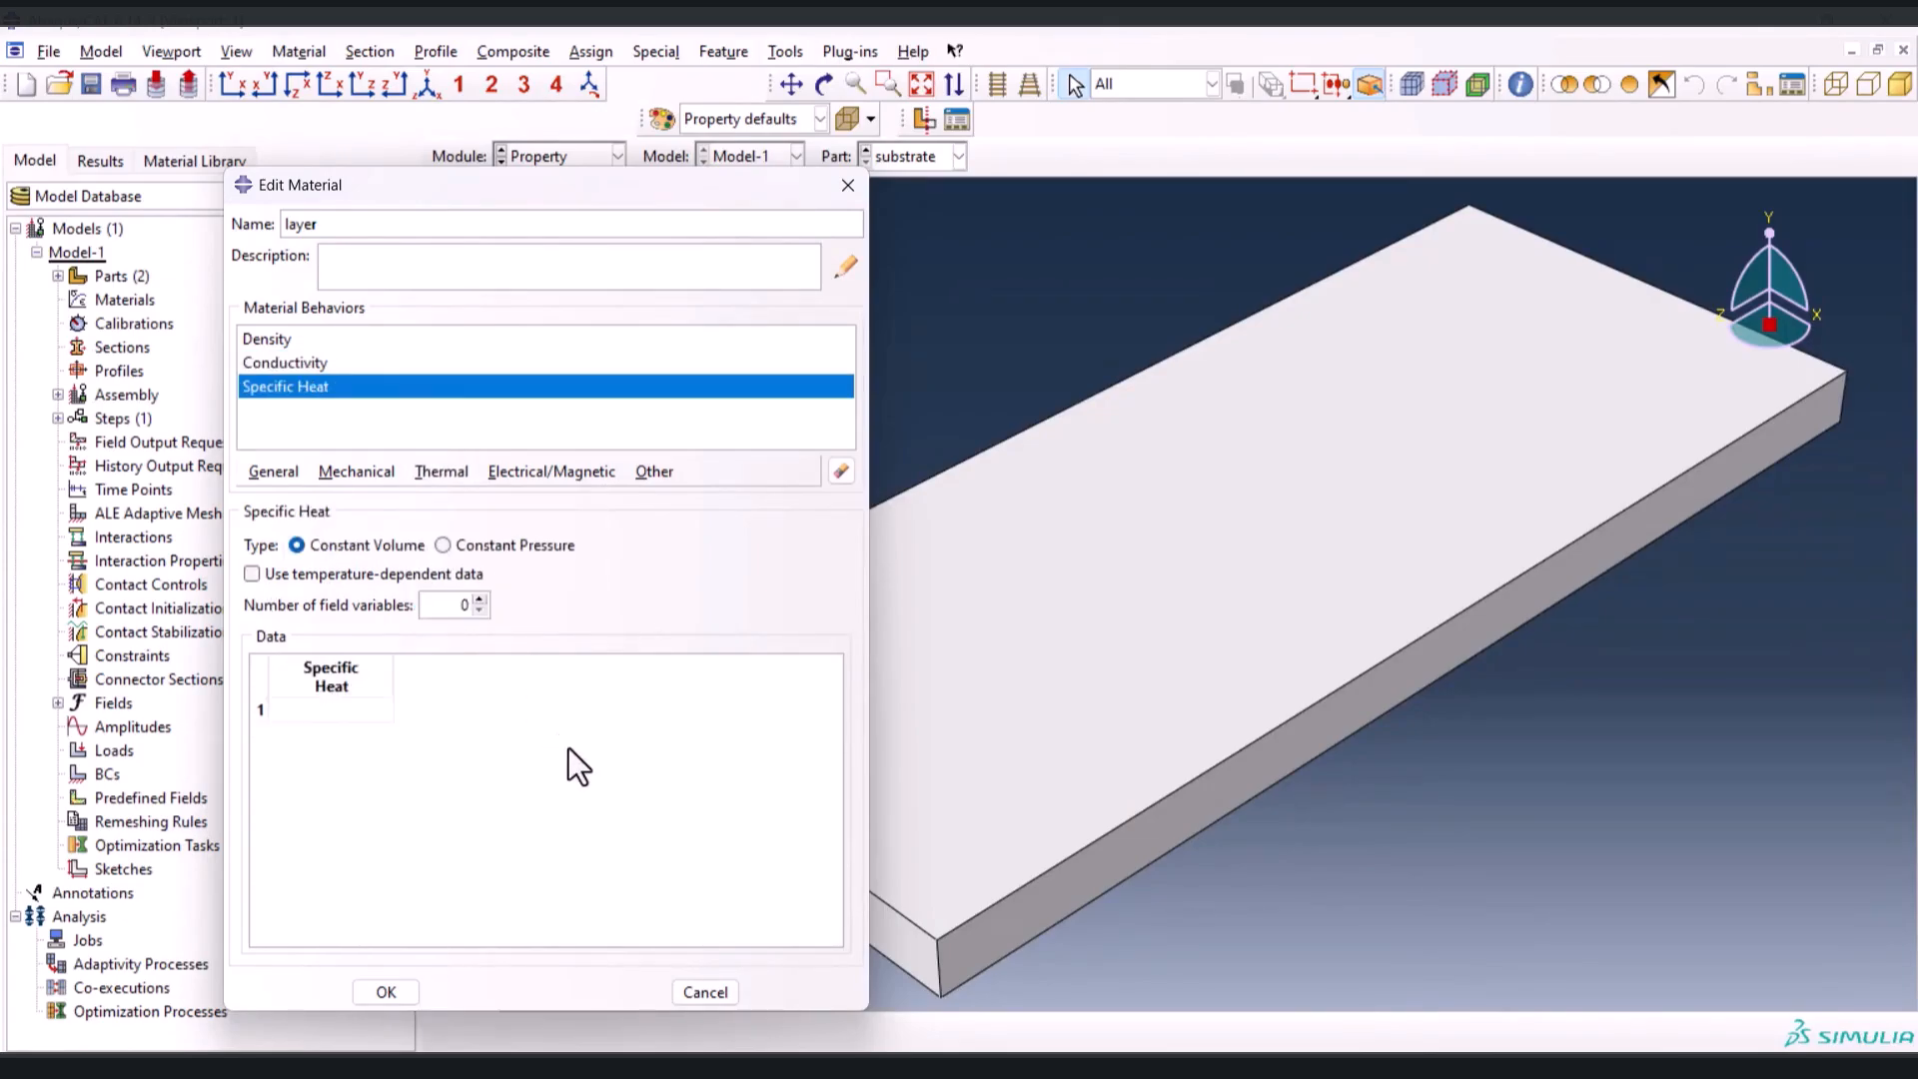
{"action": "left_click", "coordinate": [252, 575]}
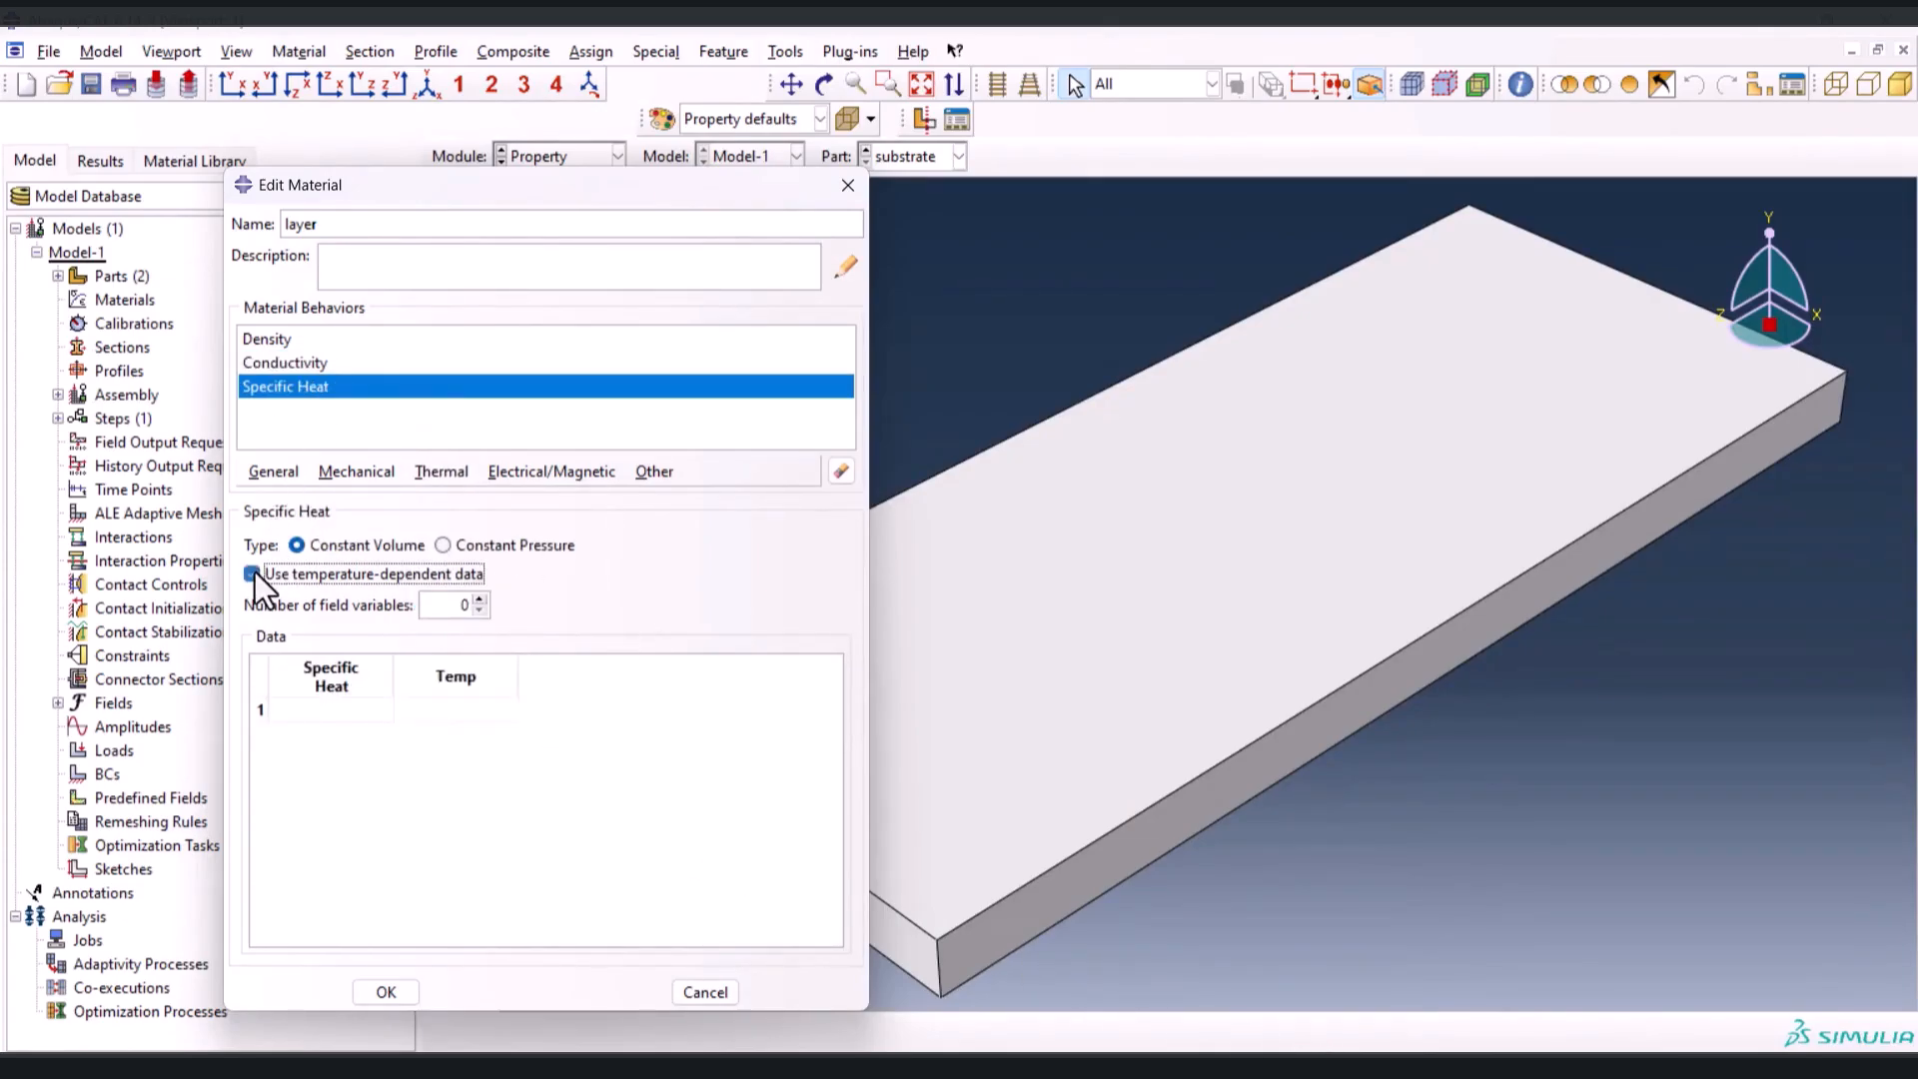
{"action": "key", "text": "alt+Tab"}
{"action": "left_click", "coordinate": [489, 384]}
{"action": "left_click_drag", "start_coordinate": [489, 360], "coordinate": [582, 651]}
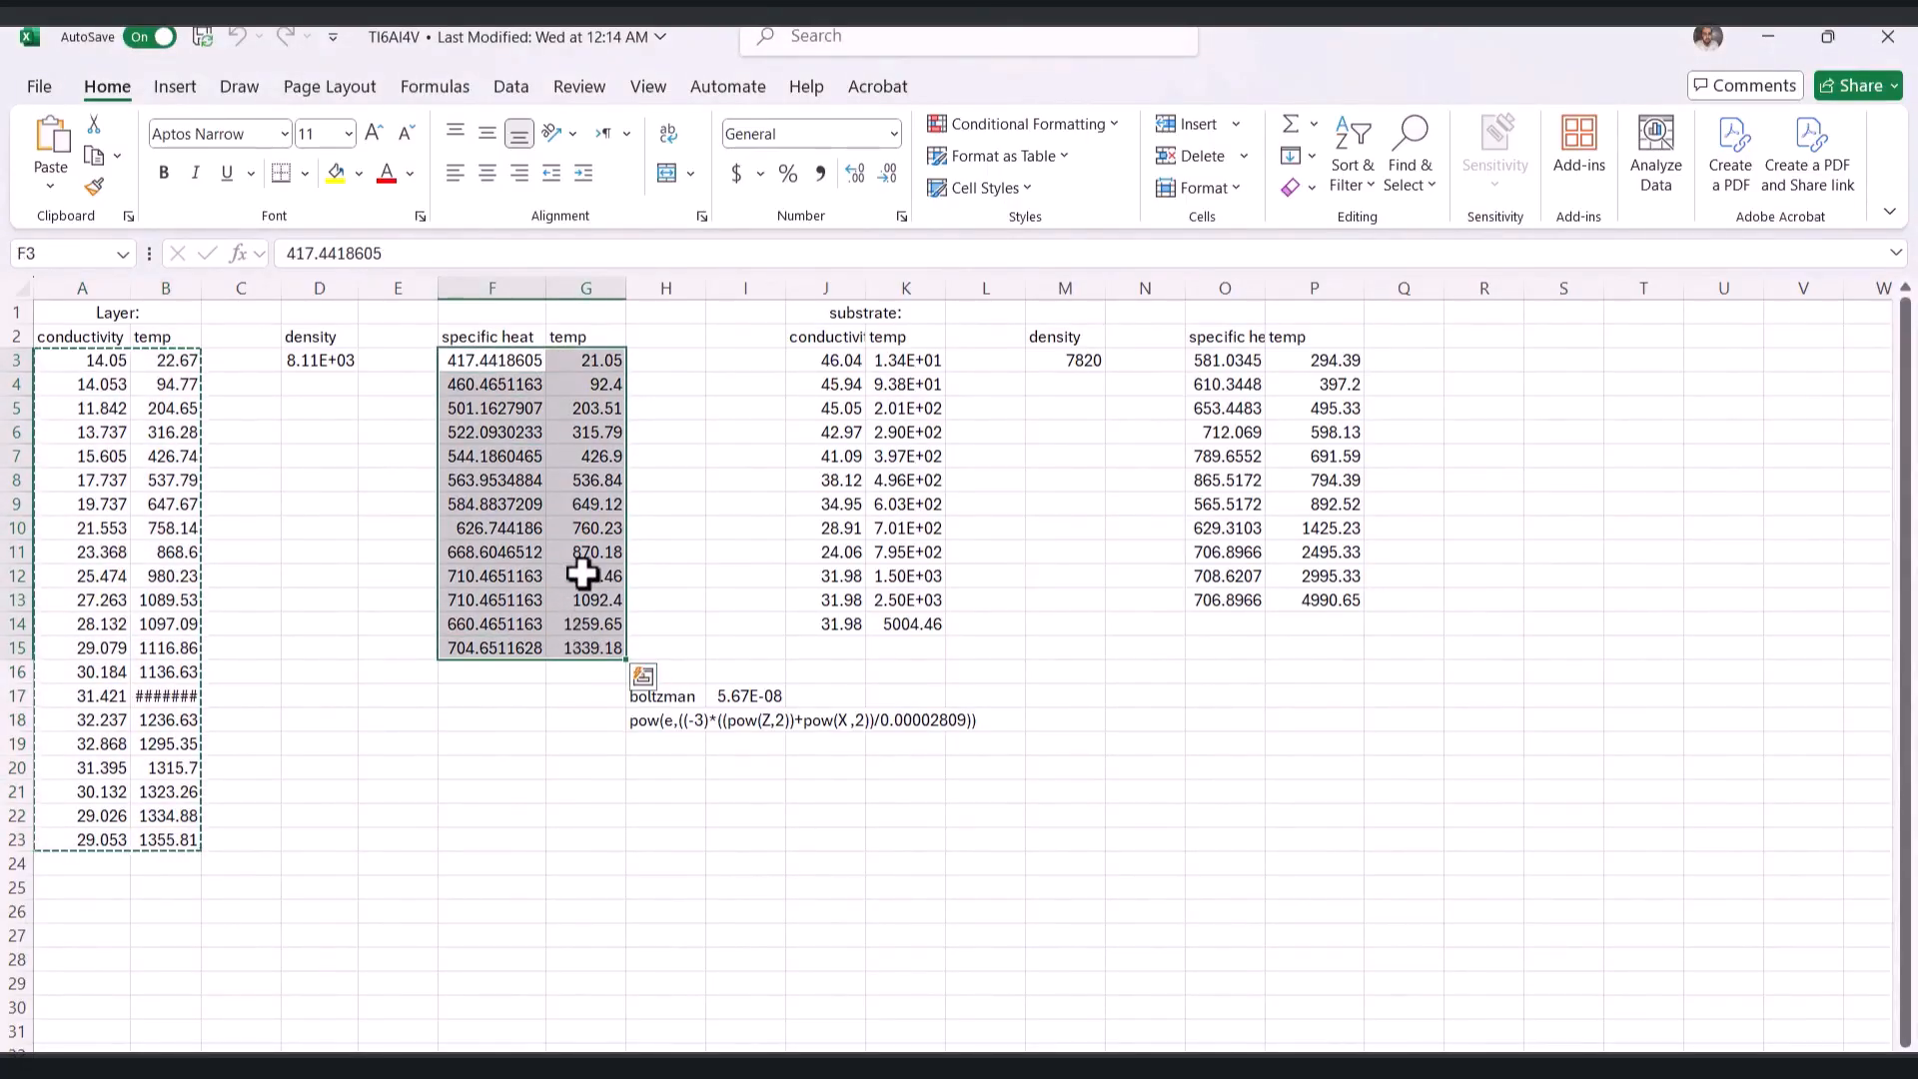
{"action": "key", "text": "ctrl+c"}
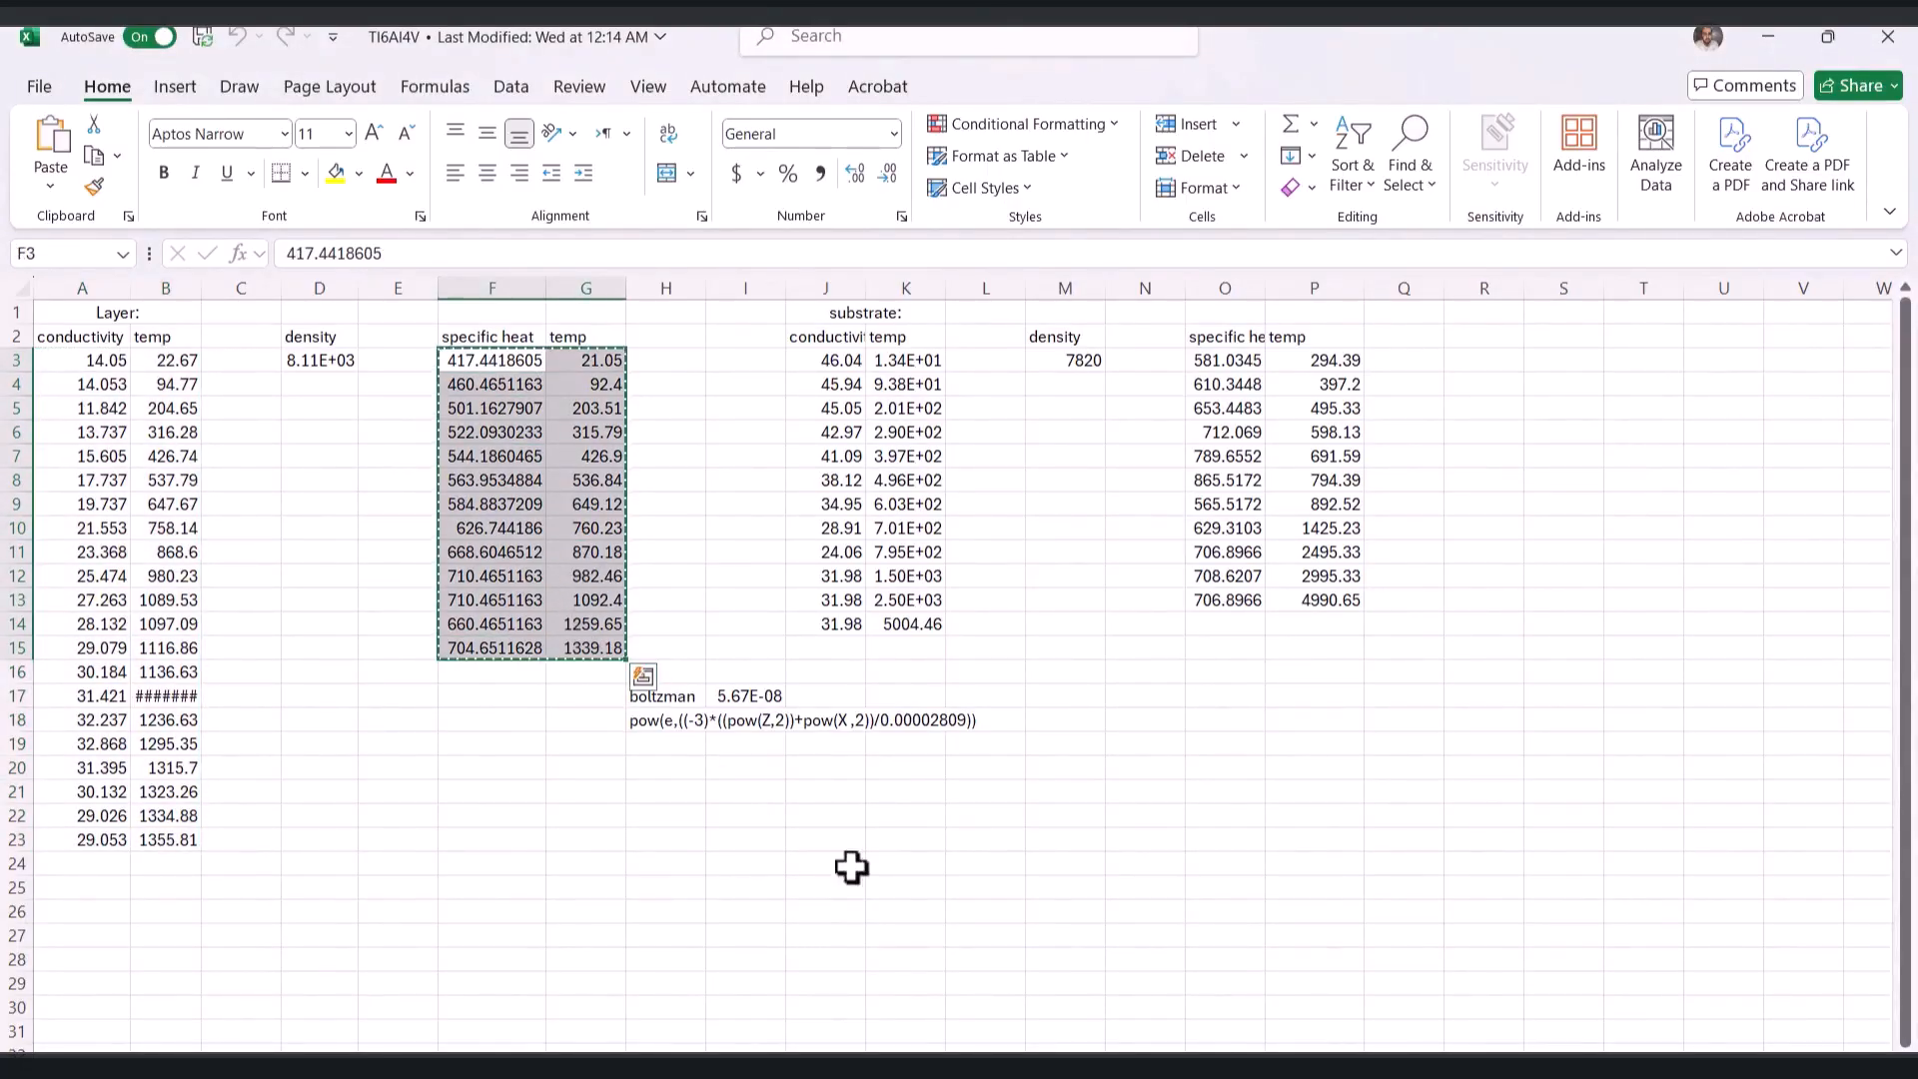
{"action": "key", "text": "alt+Tab"}
{"action": "left_click", "coordinate": [354, 709]}
{"action": "key", "text": "ctrl+v"}
Rename the layer material to In738 and save the material definition
{"action": "double_click", "coordinate": [338, 224]}
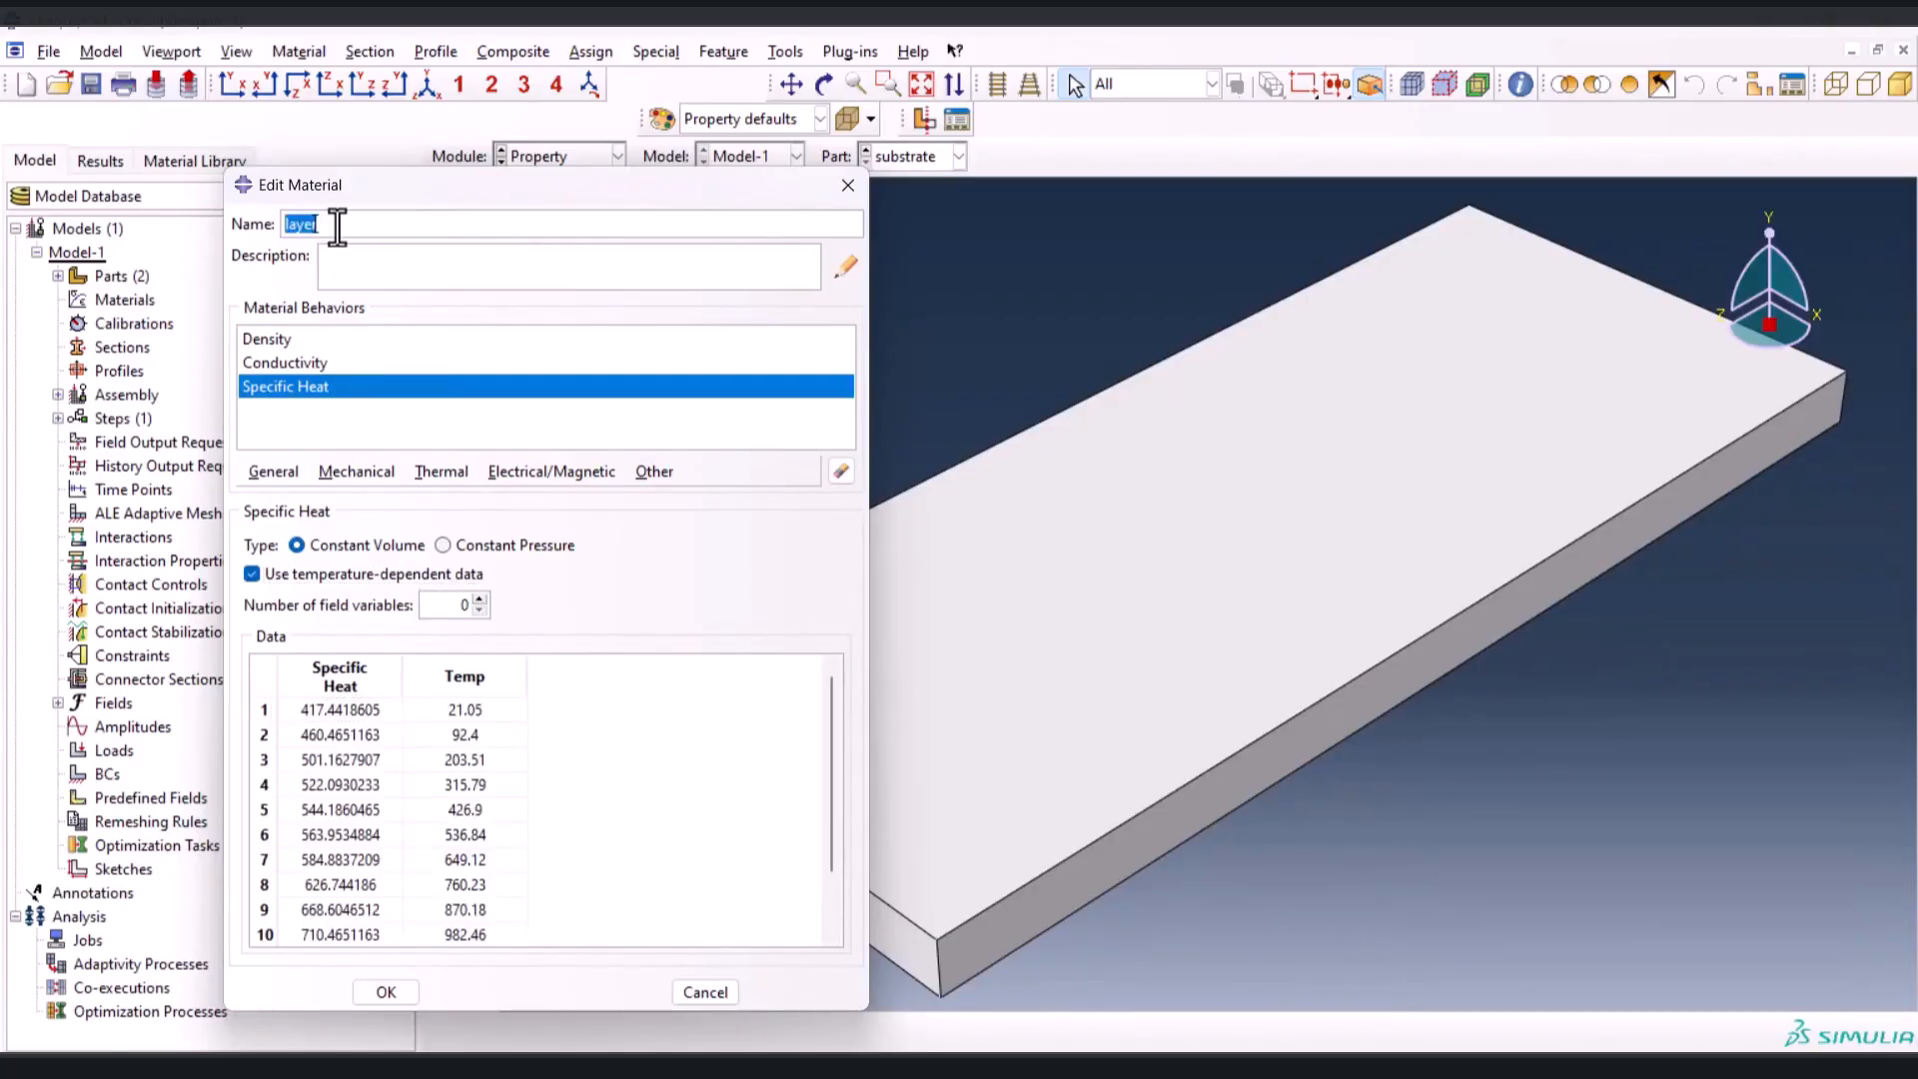
{"action": "type", "text": "In738"}
{"action": "left_click", "coordinate": [387, 992]}
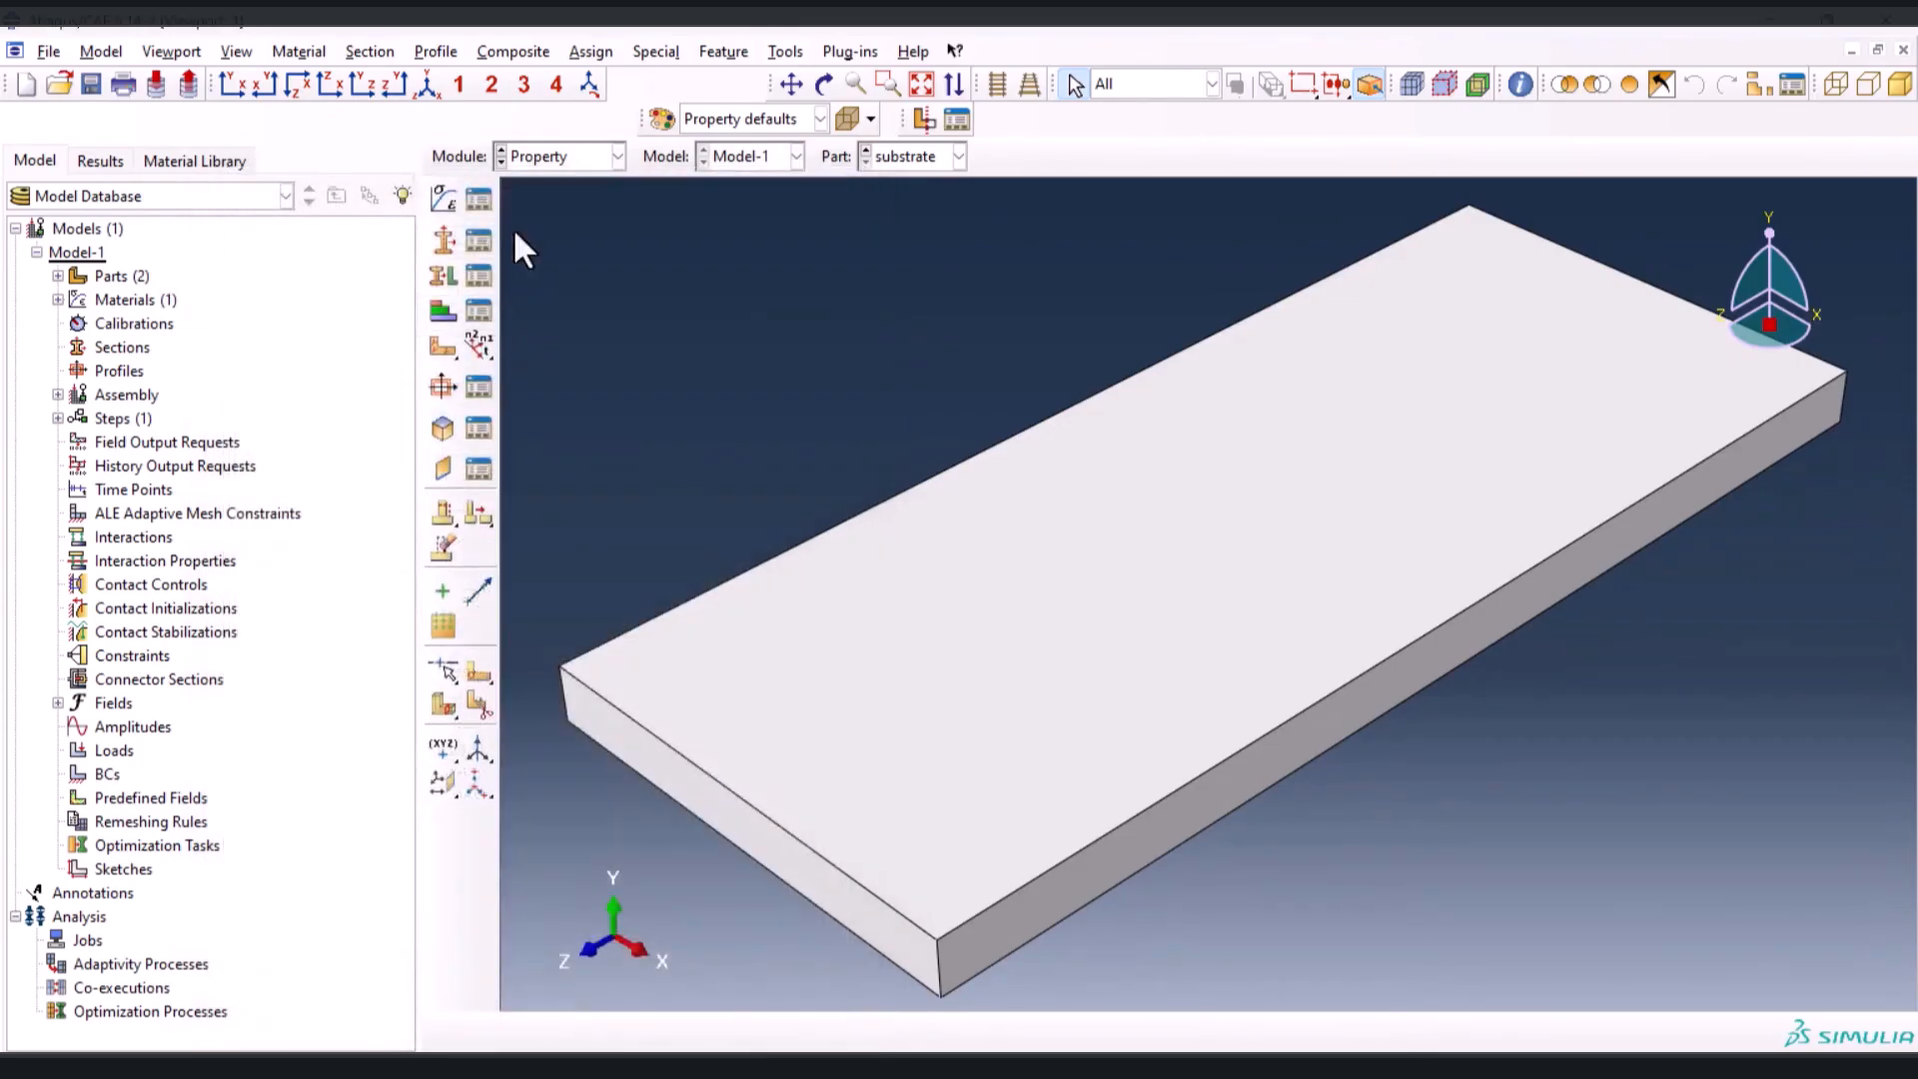
Create a material named steel and add a Density behavior to it
{"action": "left_click", "coordinate": [452, 189]}
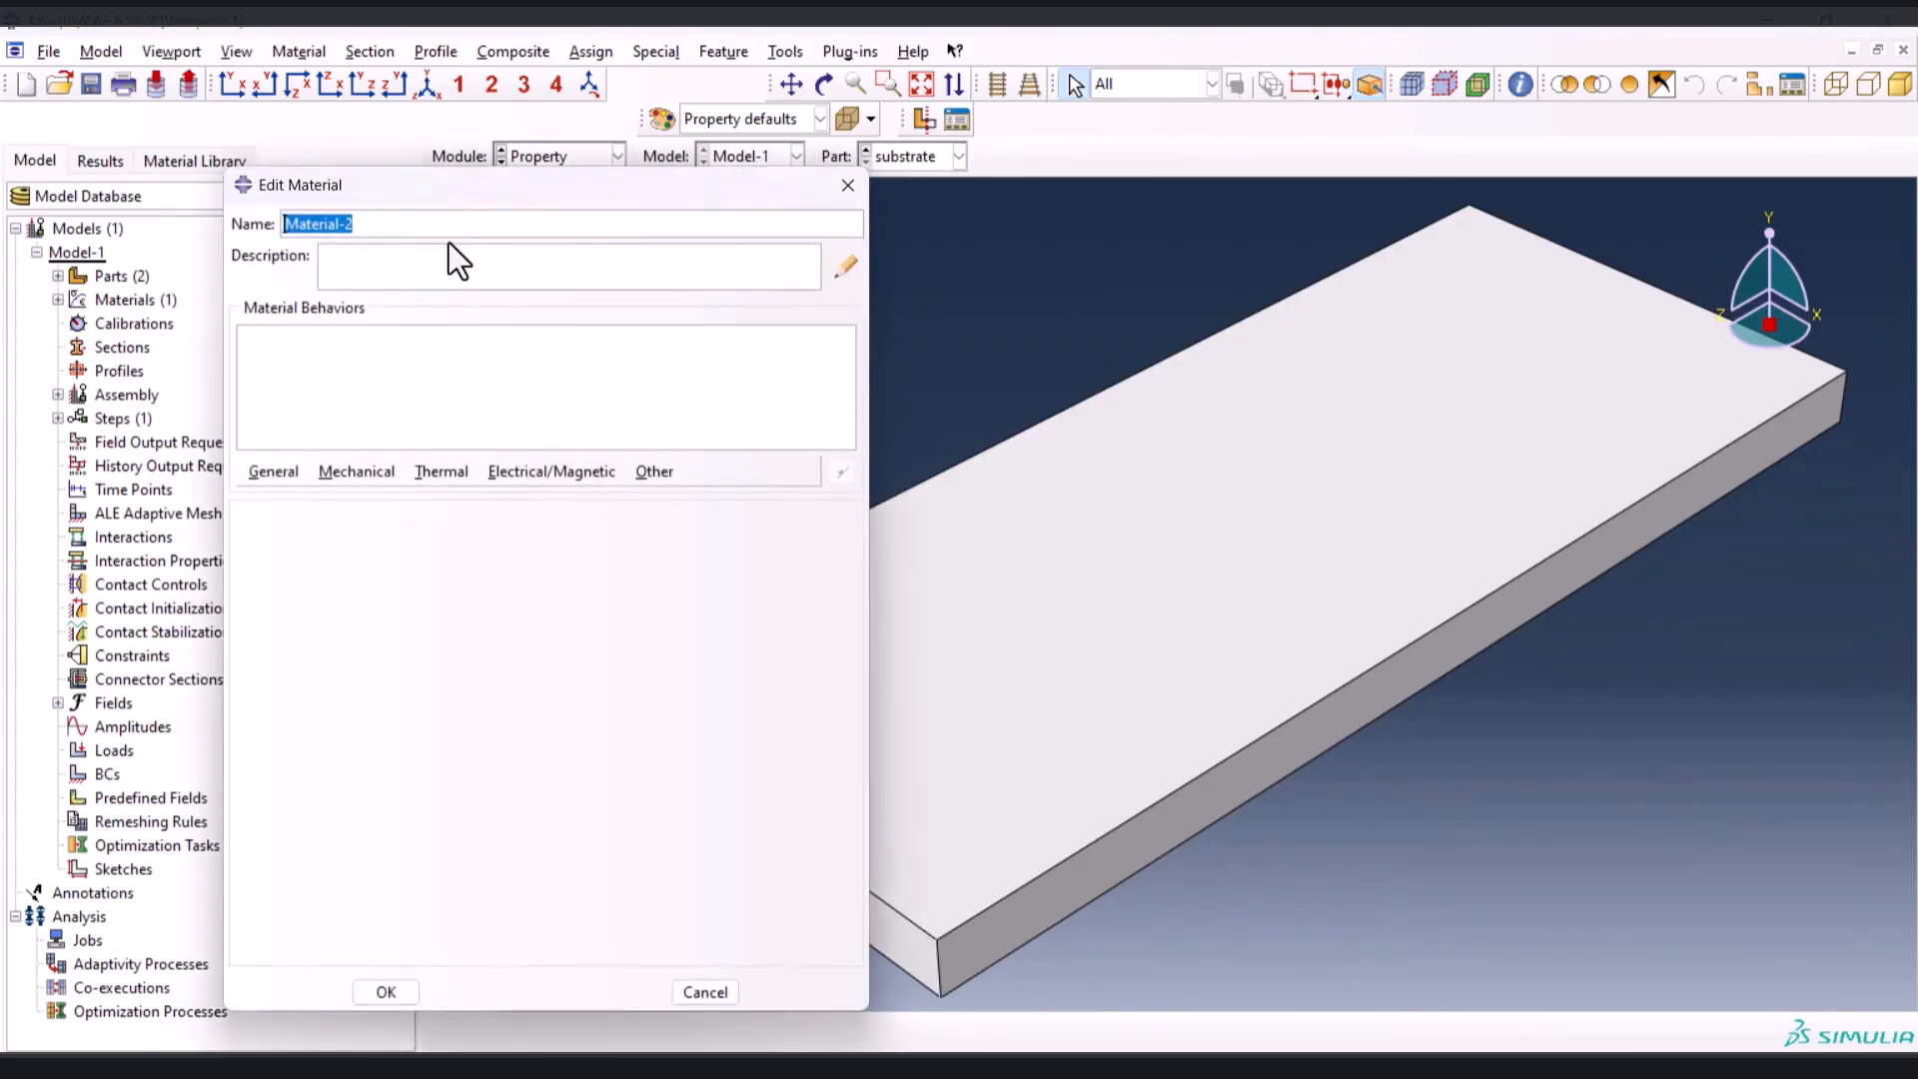
{"action": "type", "text": "steel"}
{"action": "left_click", "coordinate": [298, 474]}
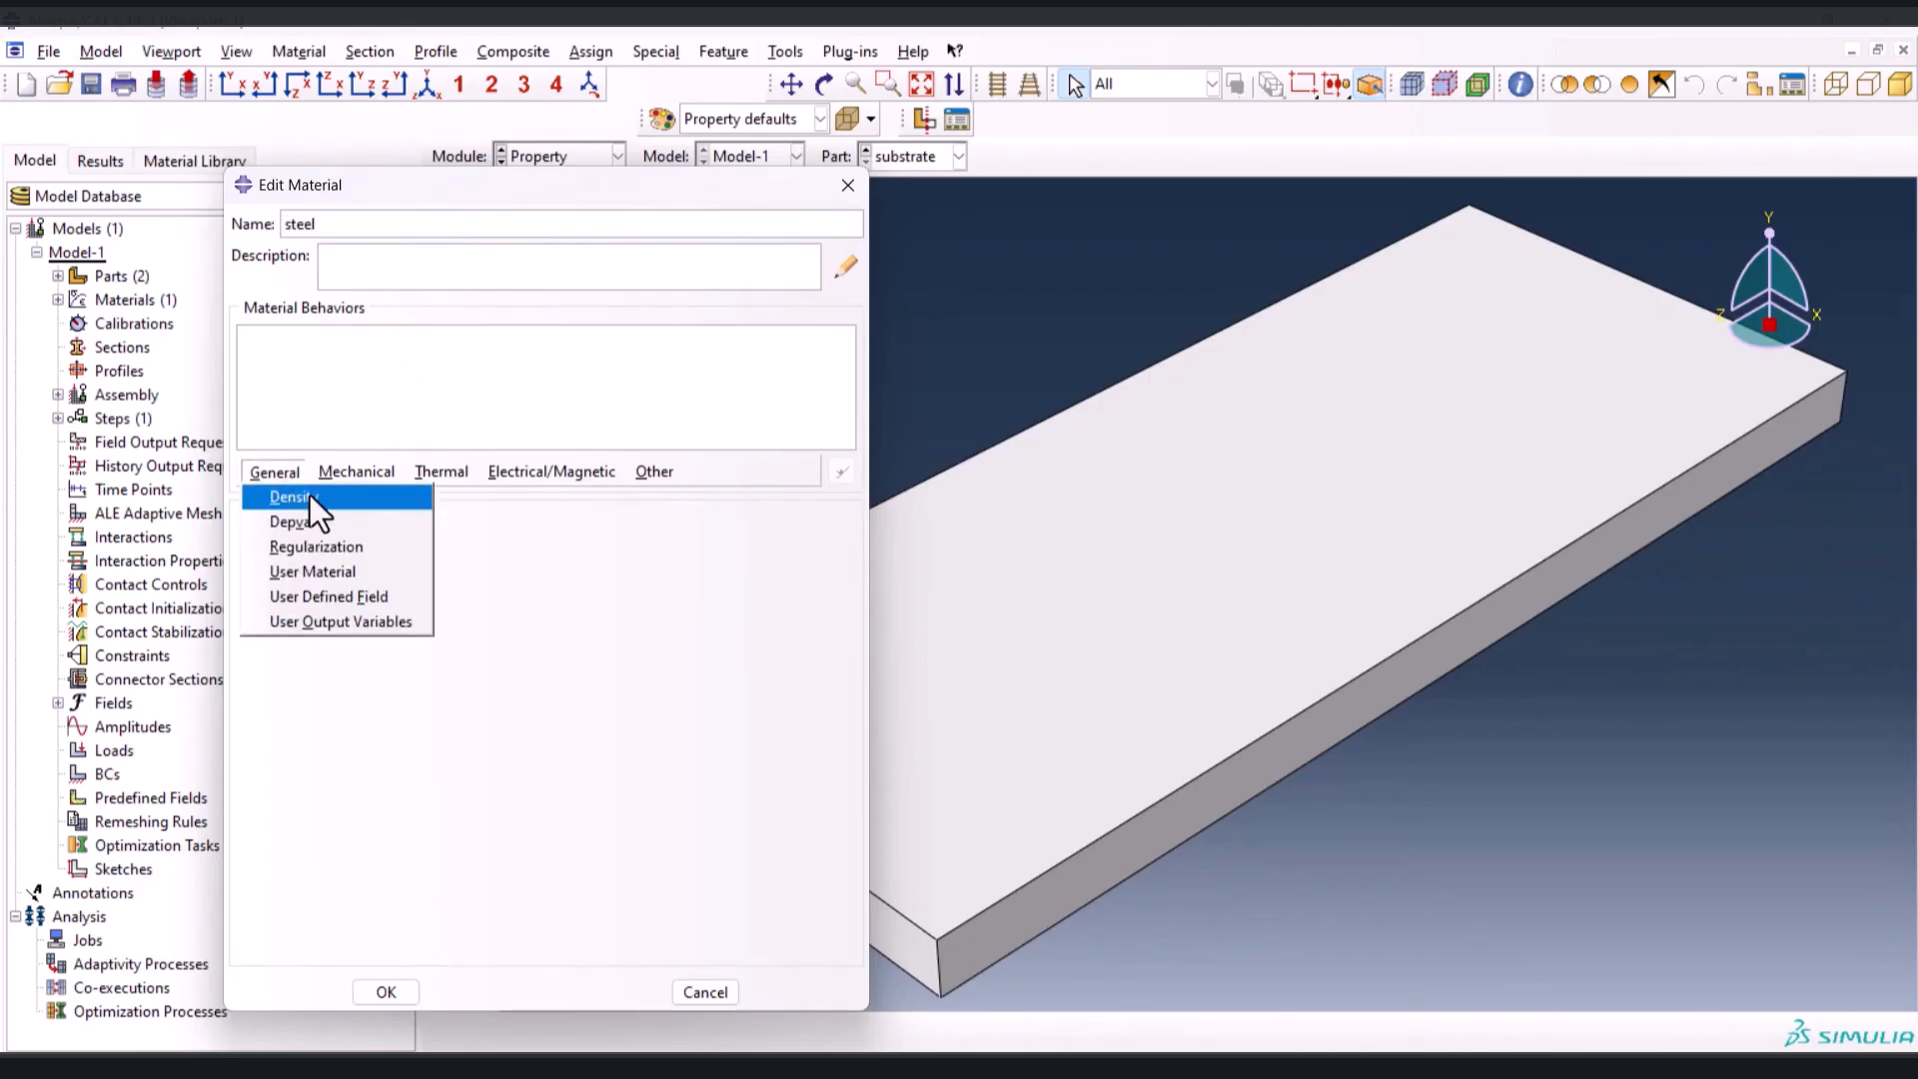
{"action": "left_click", "coordinate": [310, 495]}
Copy the substrate density 7820 from cell M3 of the Excel workbook into the steel material's mass density
{"action": "key", "text": "alt+Tab"}
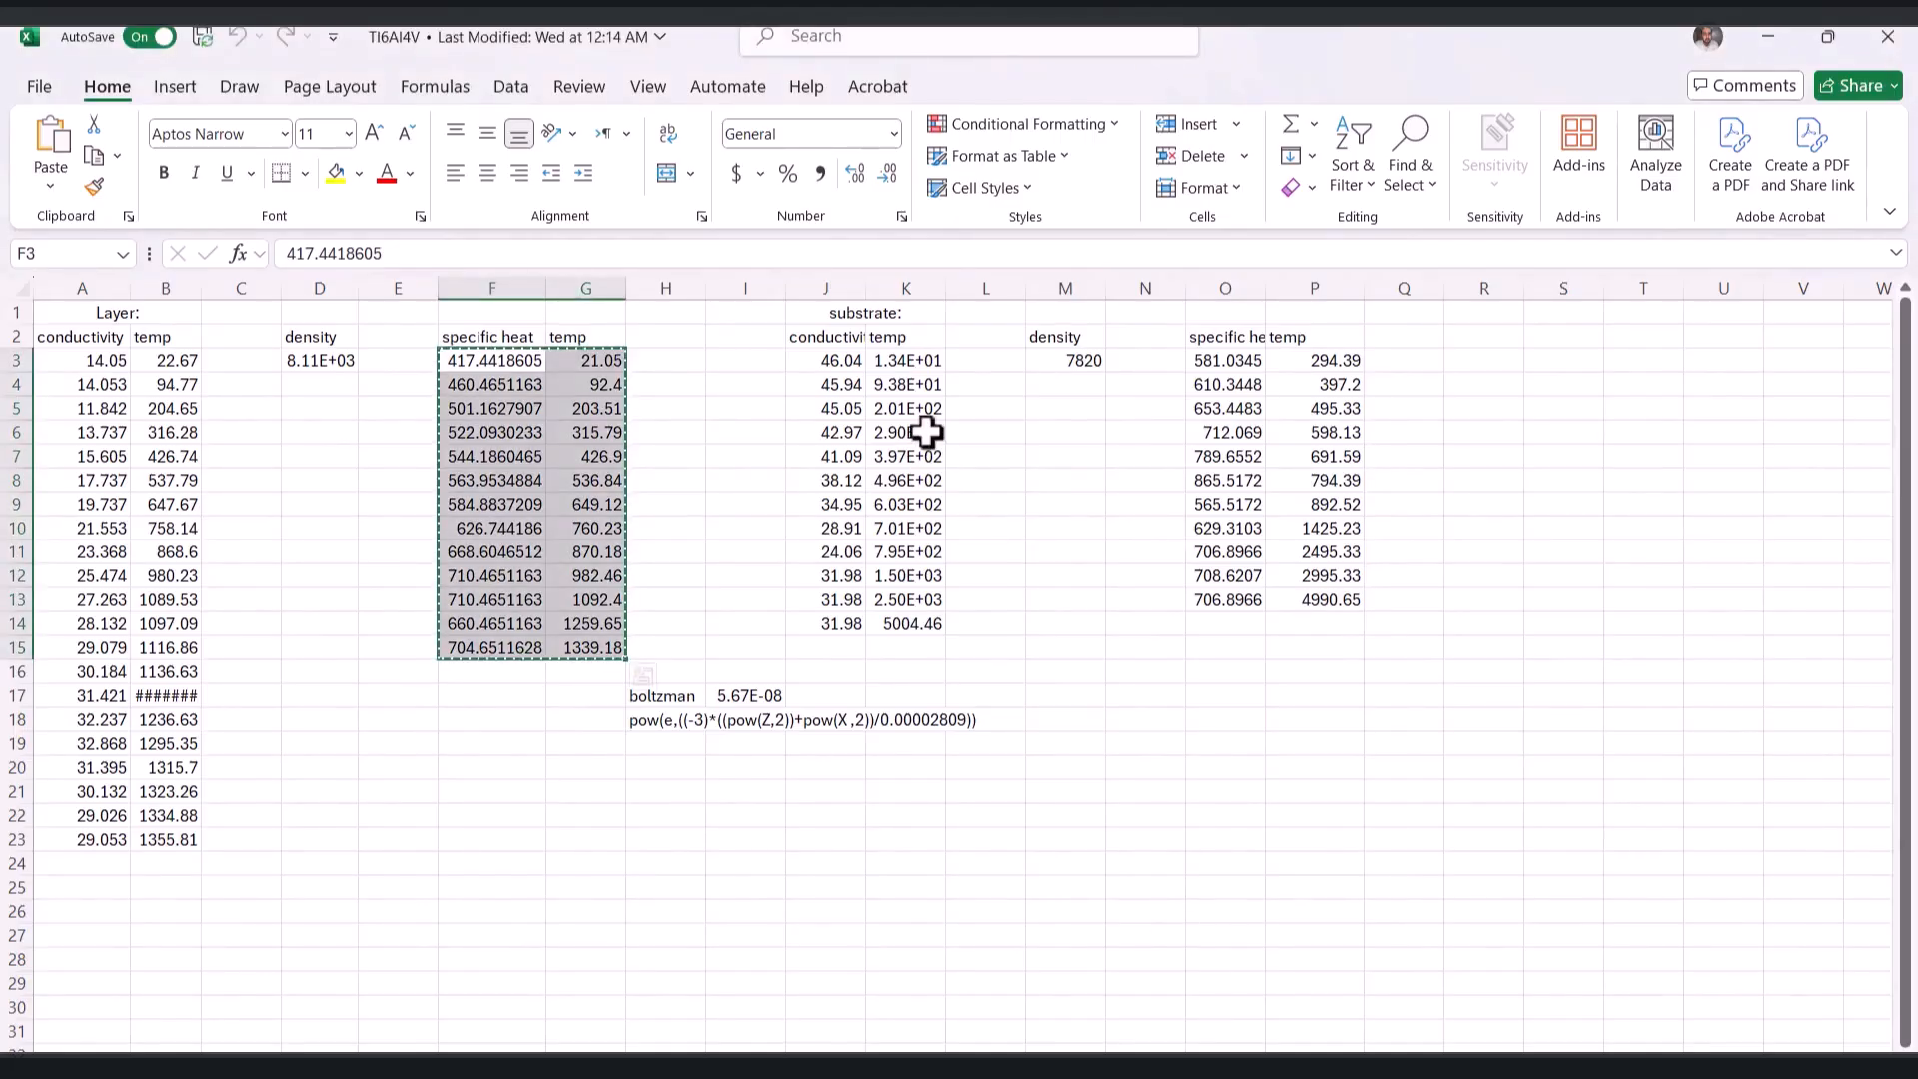
{"action": "left_click", "coordinate": [1077, 367]}
{"action": "key", "text": "ctrl+c"}
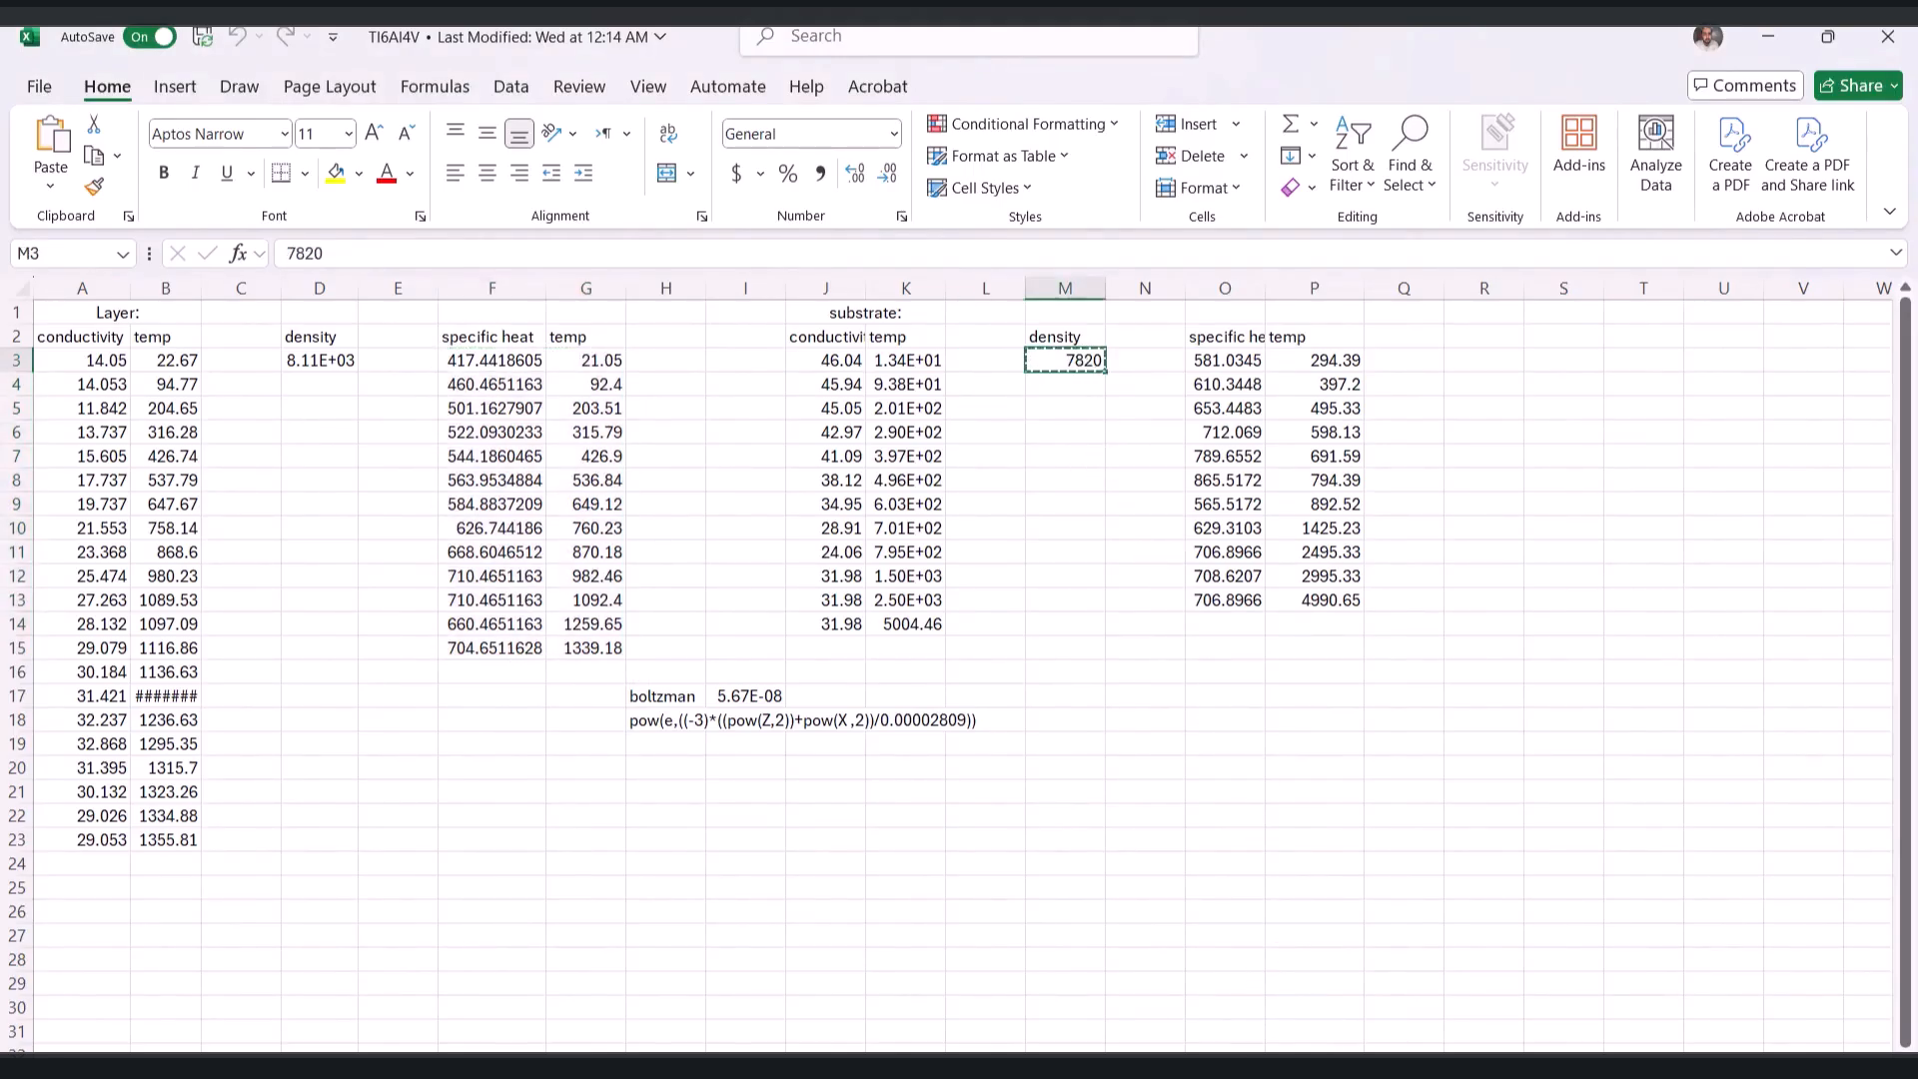
{"action": "key", "text": "alt+Tab"}
{"action": "left_click", "coordinate": [339, 713]}
{"action": "key", "text": "ctrl+v"}
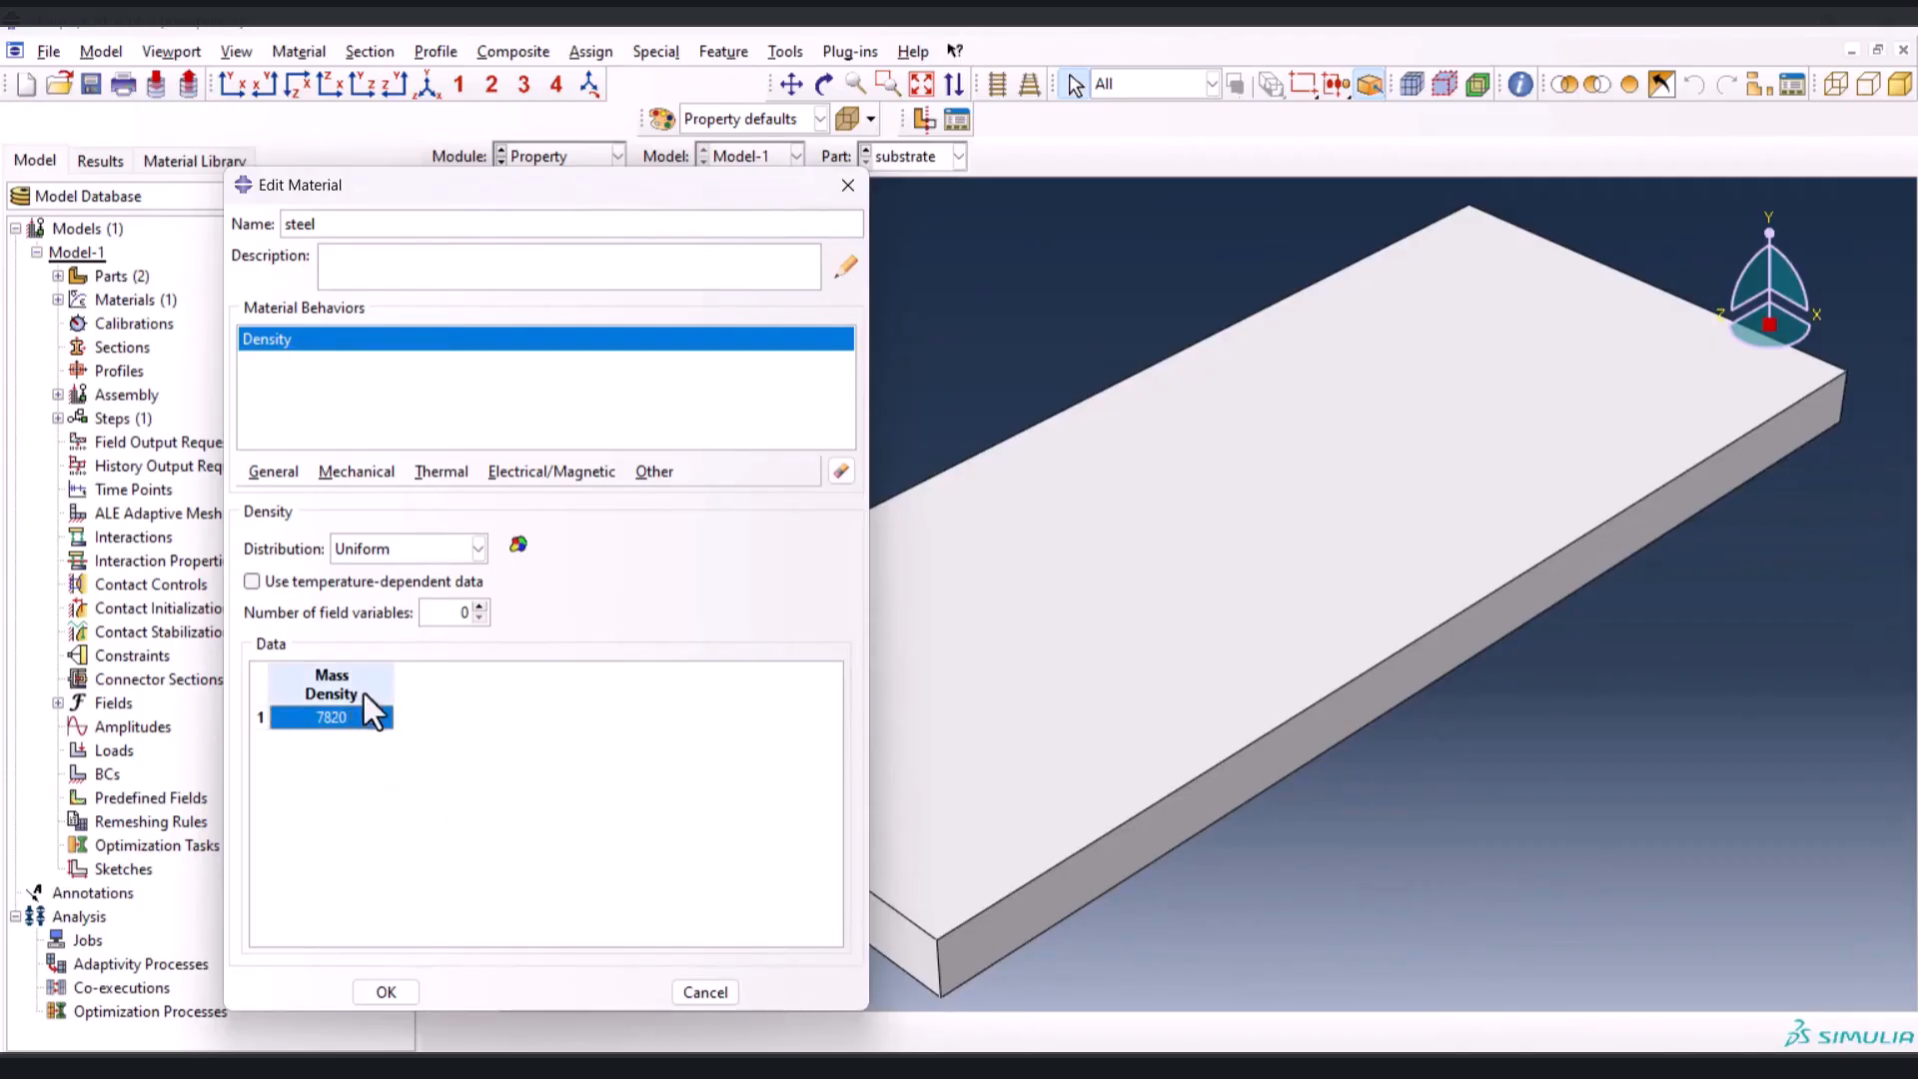
Add isotropic temperature-dependent conductivity to the steel material, using the data copied from J3:K14 of the Excel workbook
{"action": "left_click", "coordinate": [417, 471]}
{"action": "left_click", "coordinate": [506, 498]}
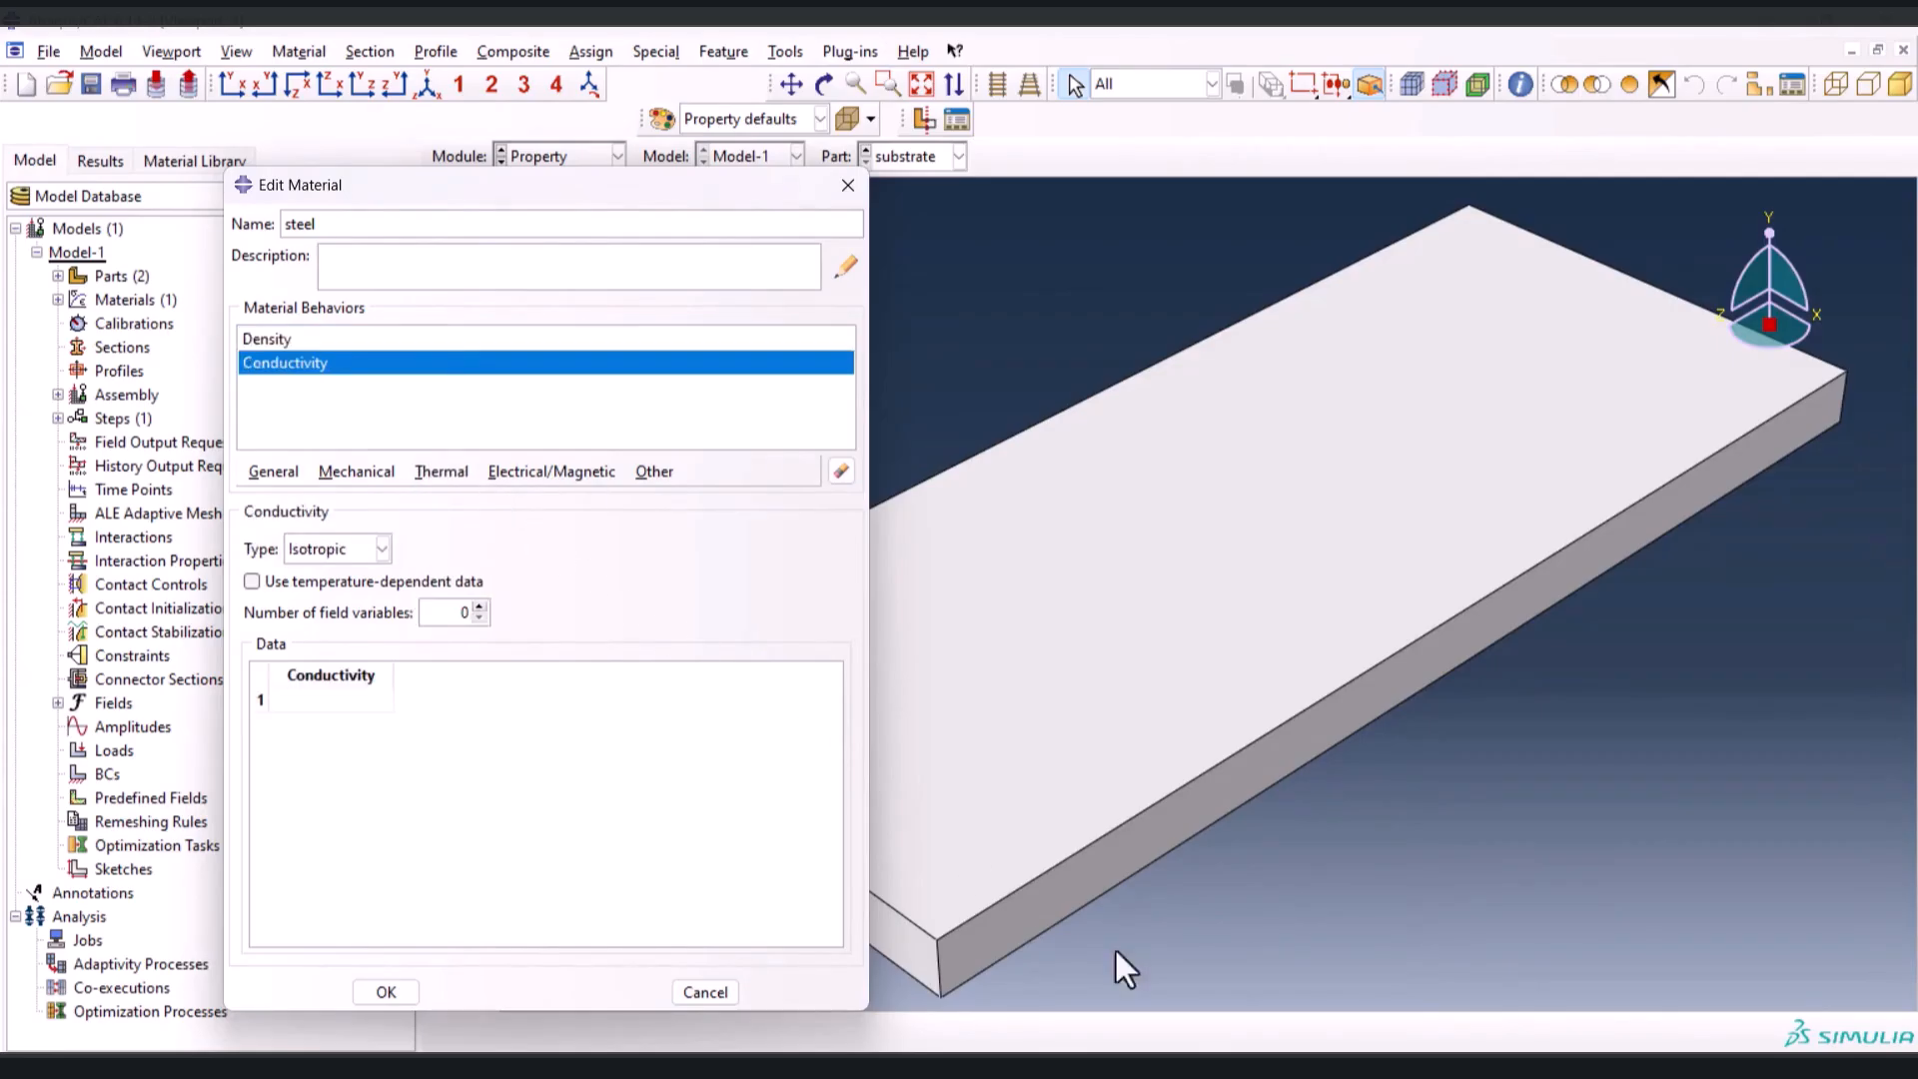
{"action": "left_click", "coordinate": [1277, 1065]}
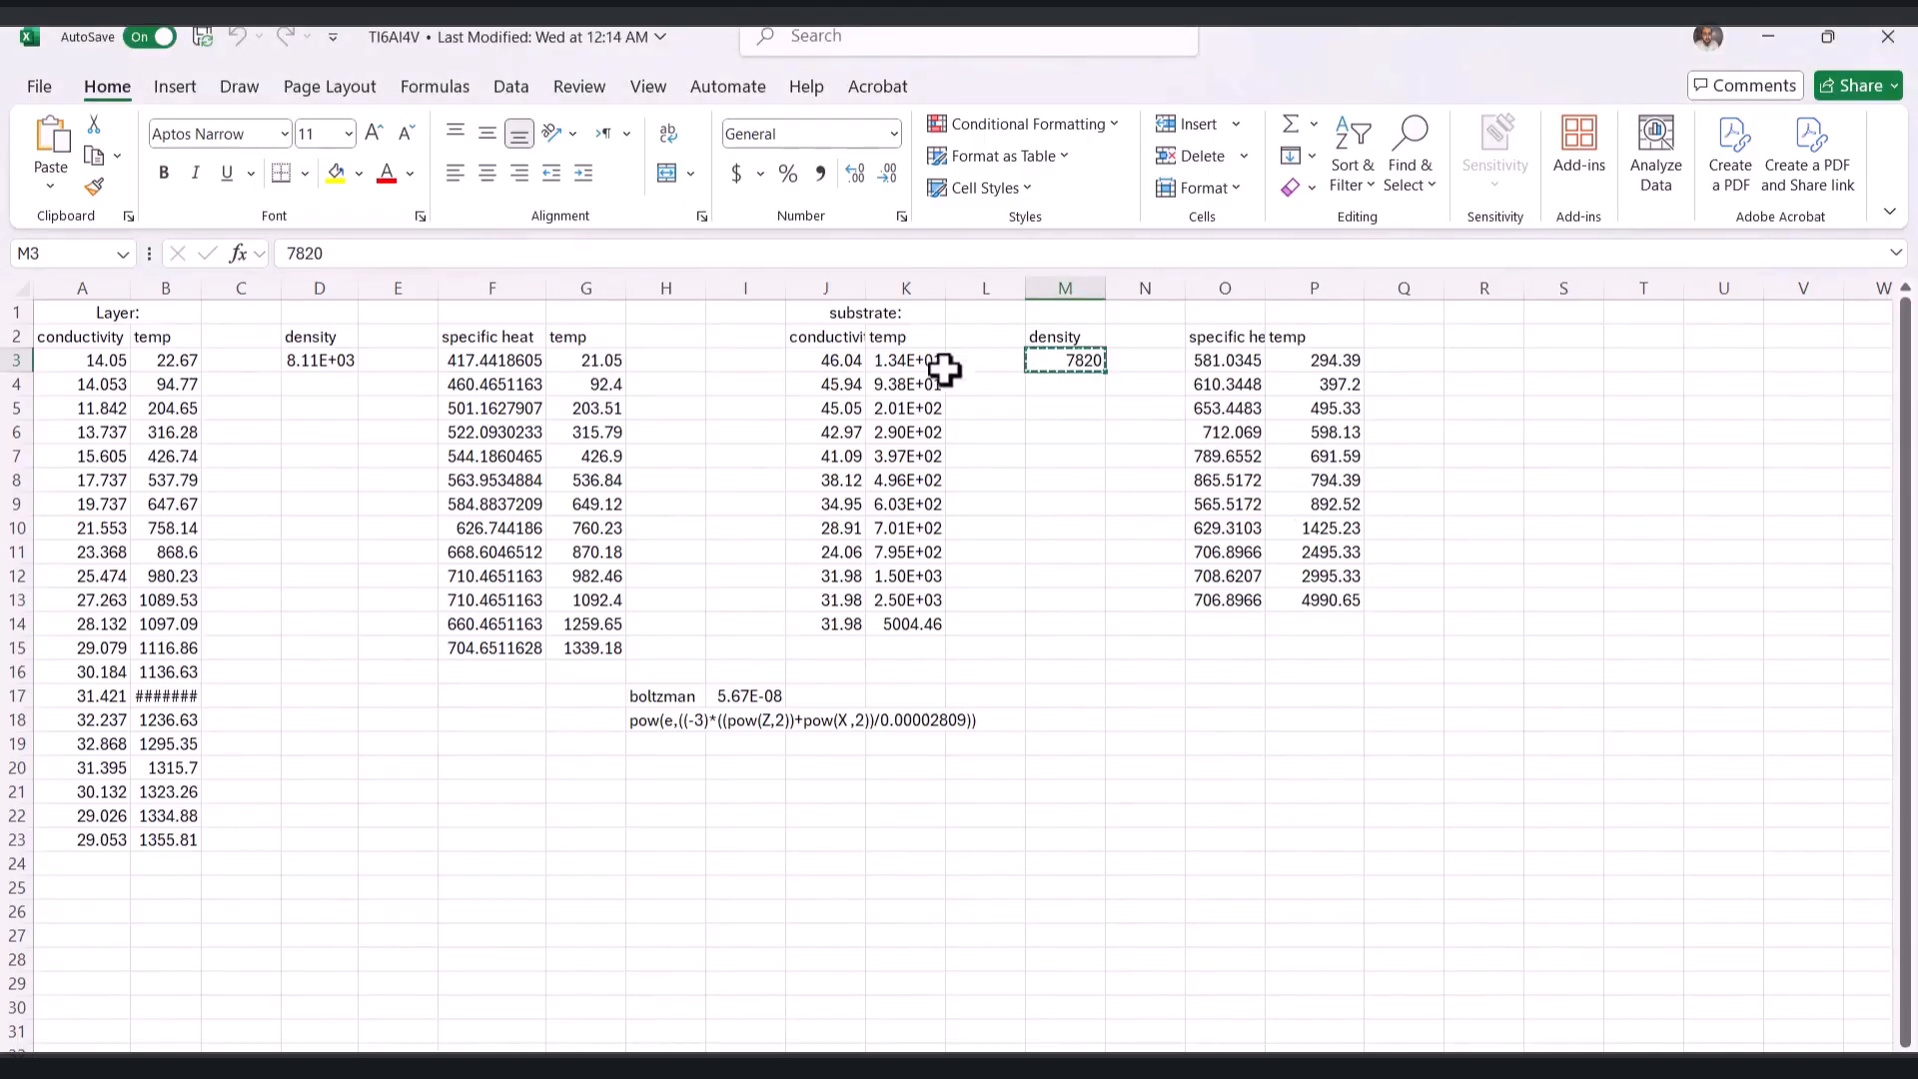
{"action": "left_click_drag", "start_coordinate": [835, 360], "coordinate": [906, 620]}
{"action": "key", "text": "ctrl+c"}
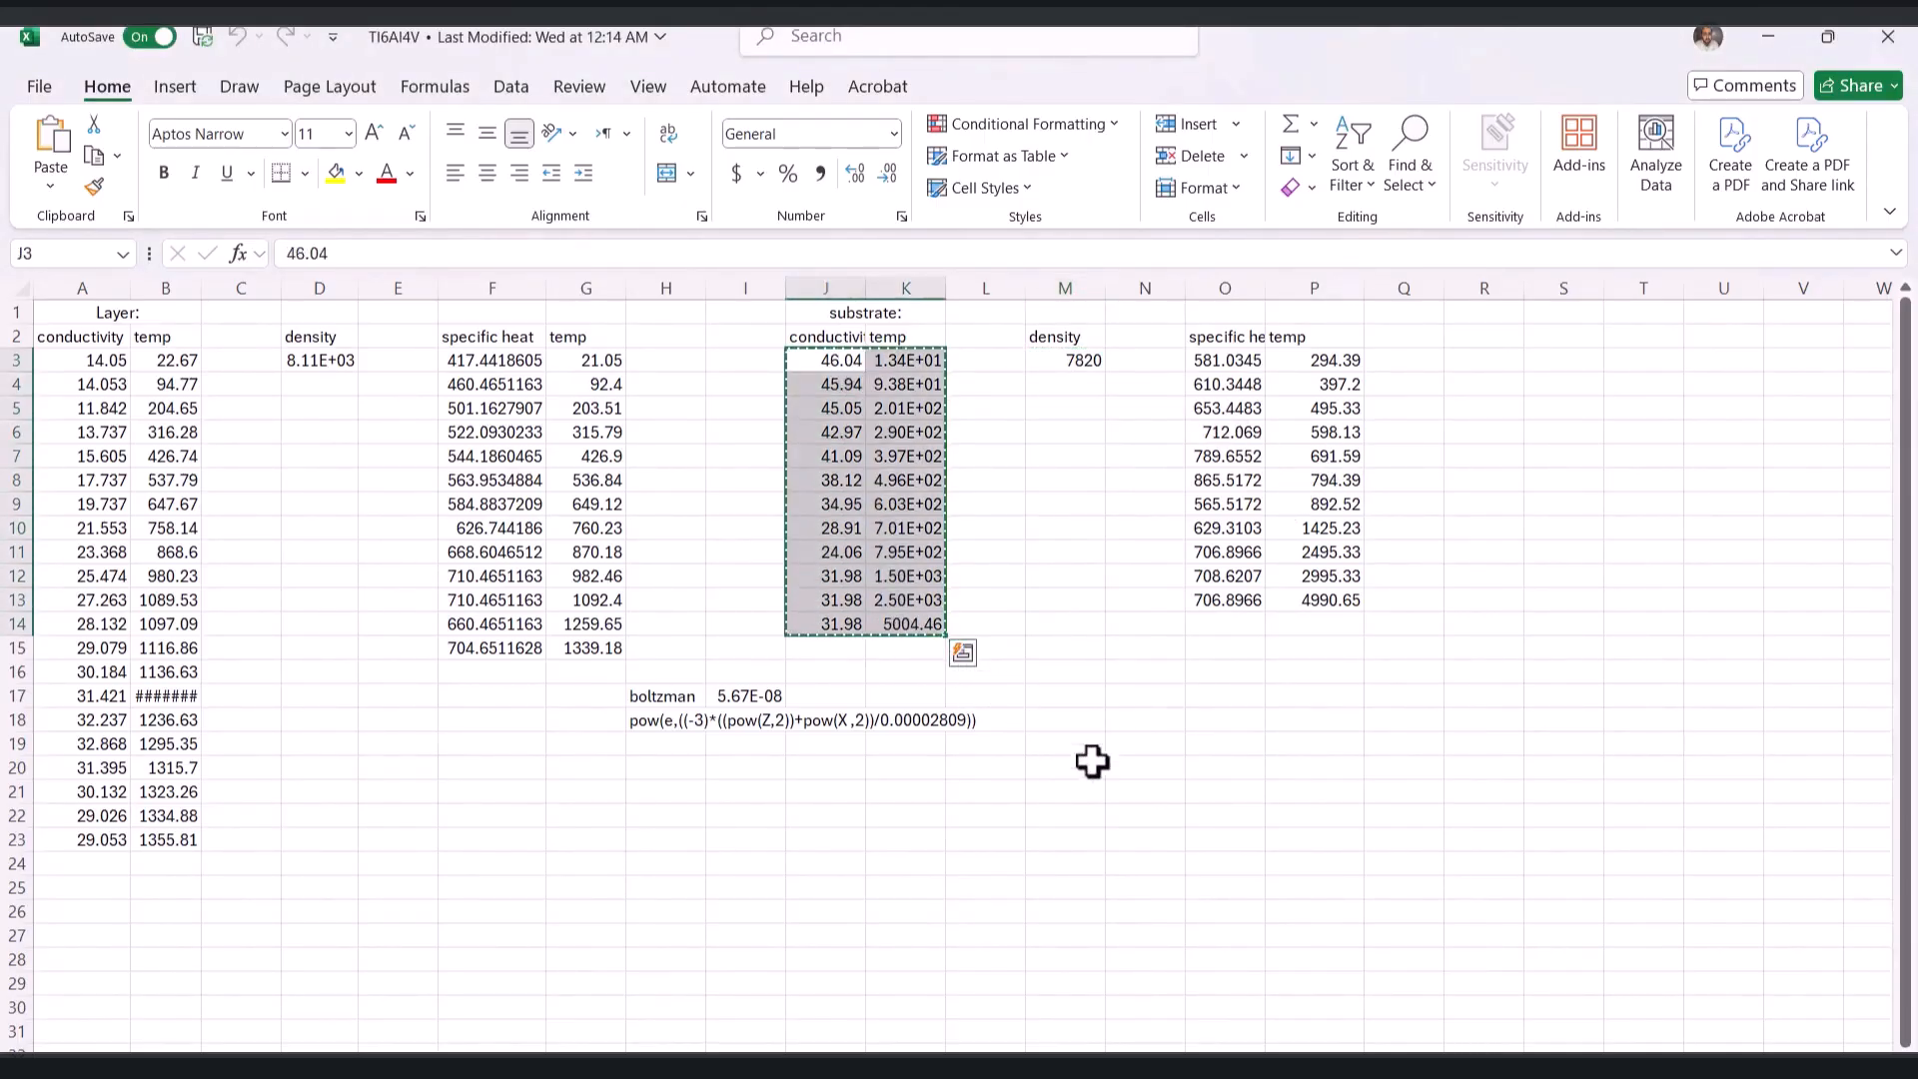
{"action": "key", "text": "alt+Tab"}
{"action": "left_click", "coordinate": [315, 672]}
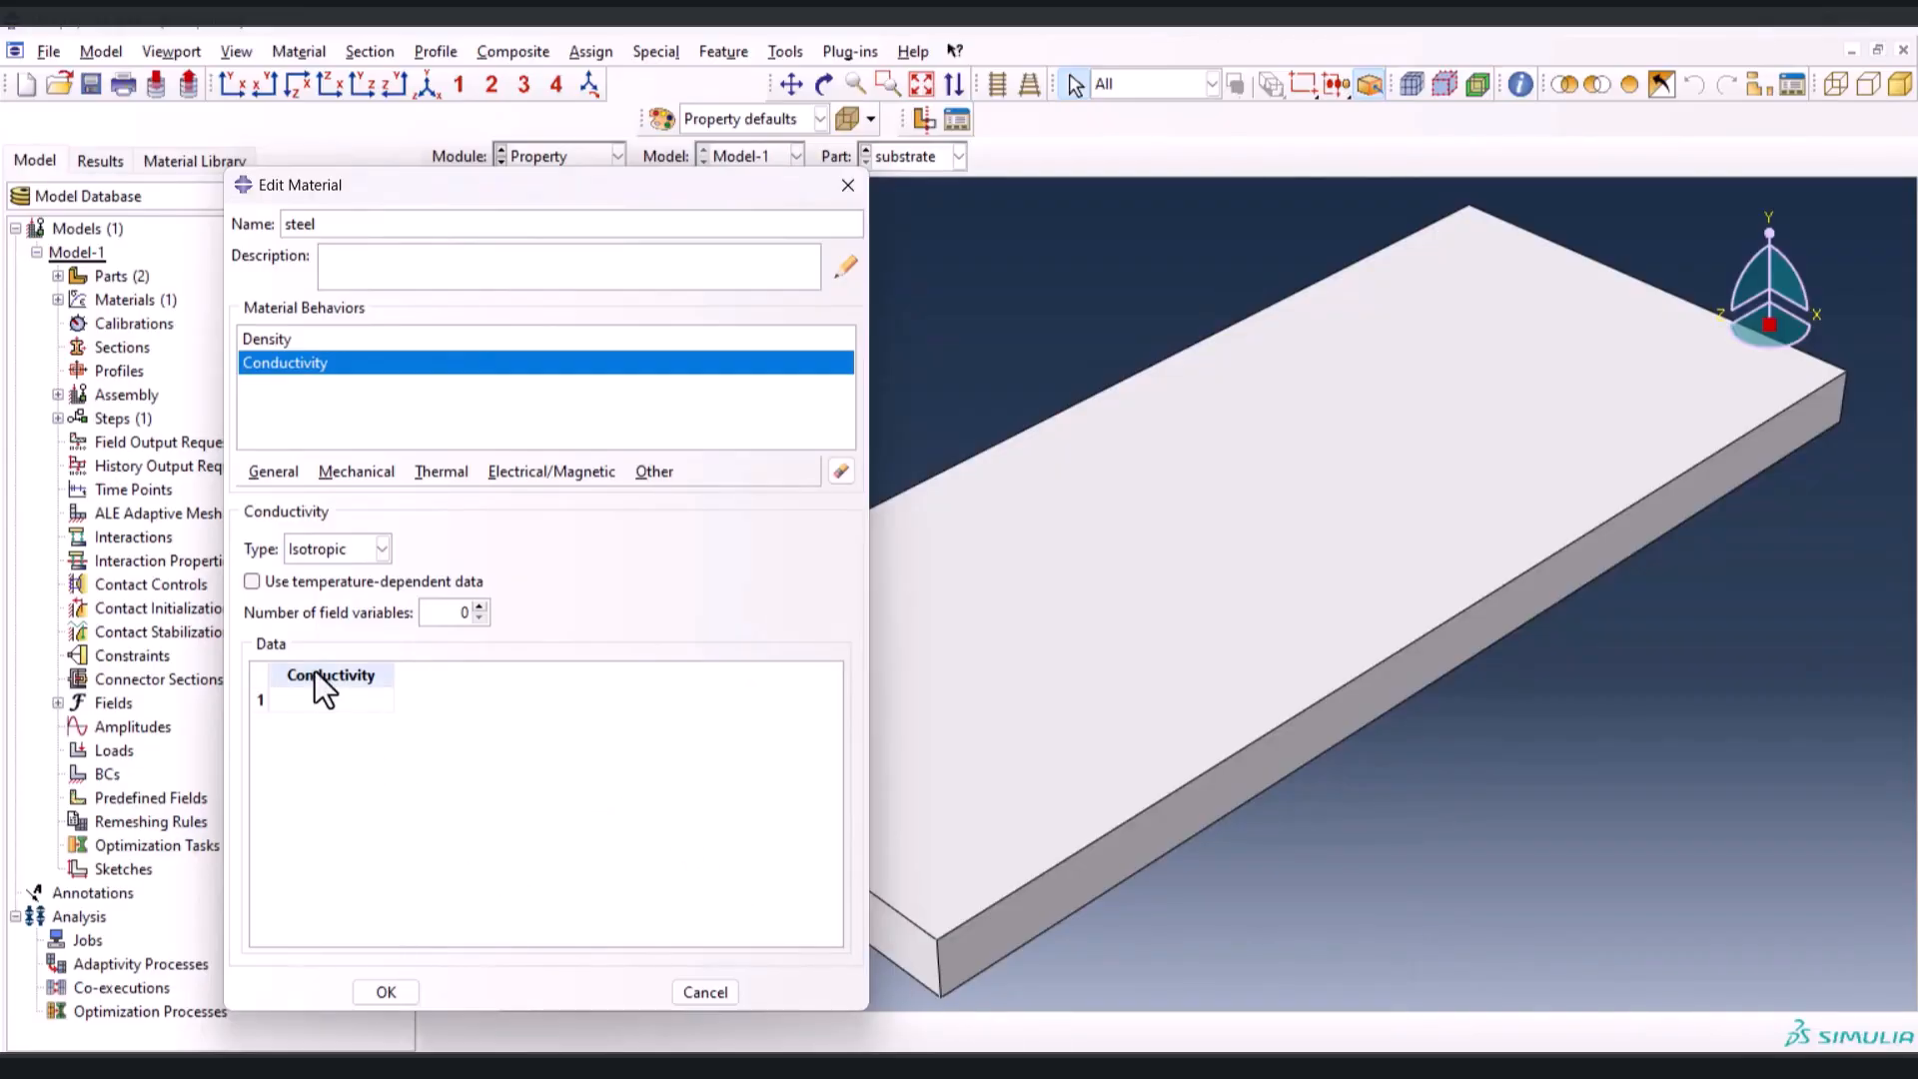
{"action": "left_click", "coordinate": [338, 582]}
{"action": "left_click", "coordinate": [355, 701]}
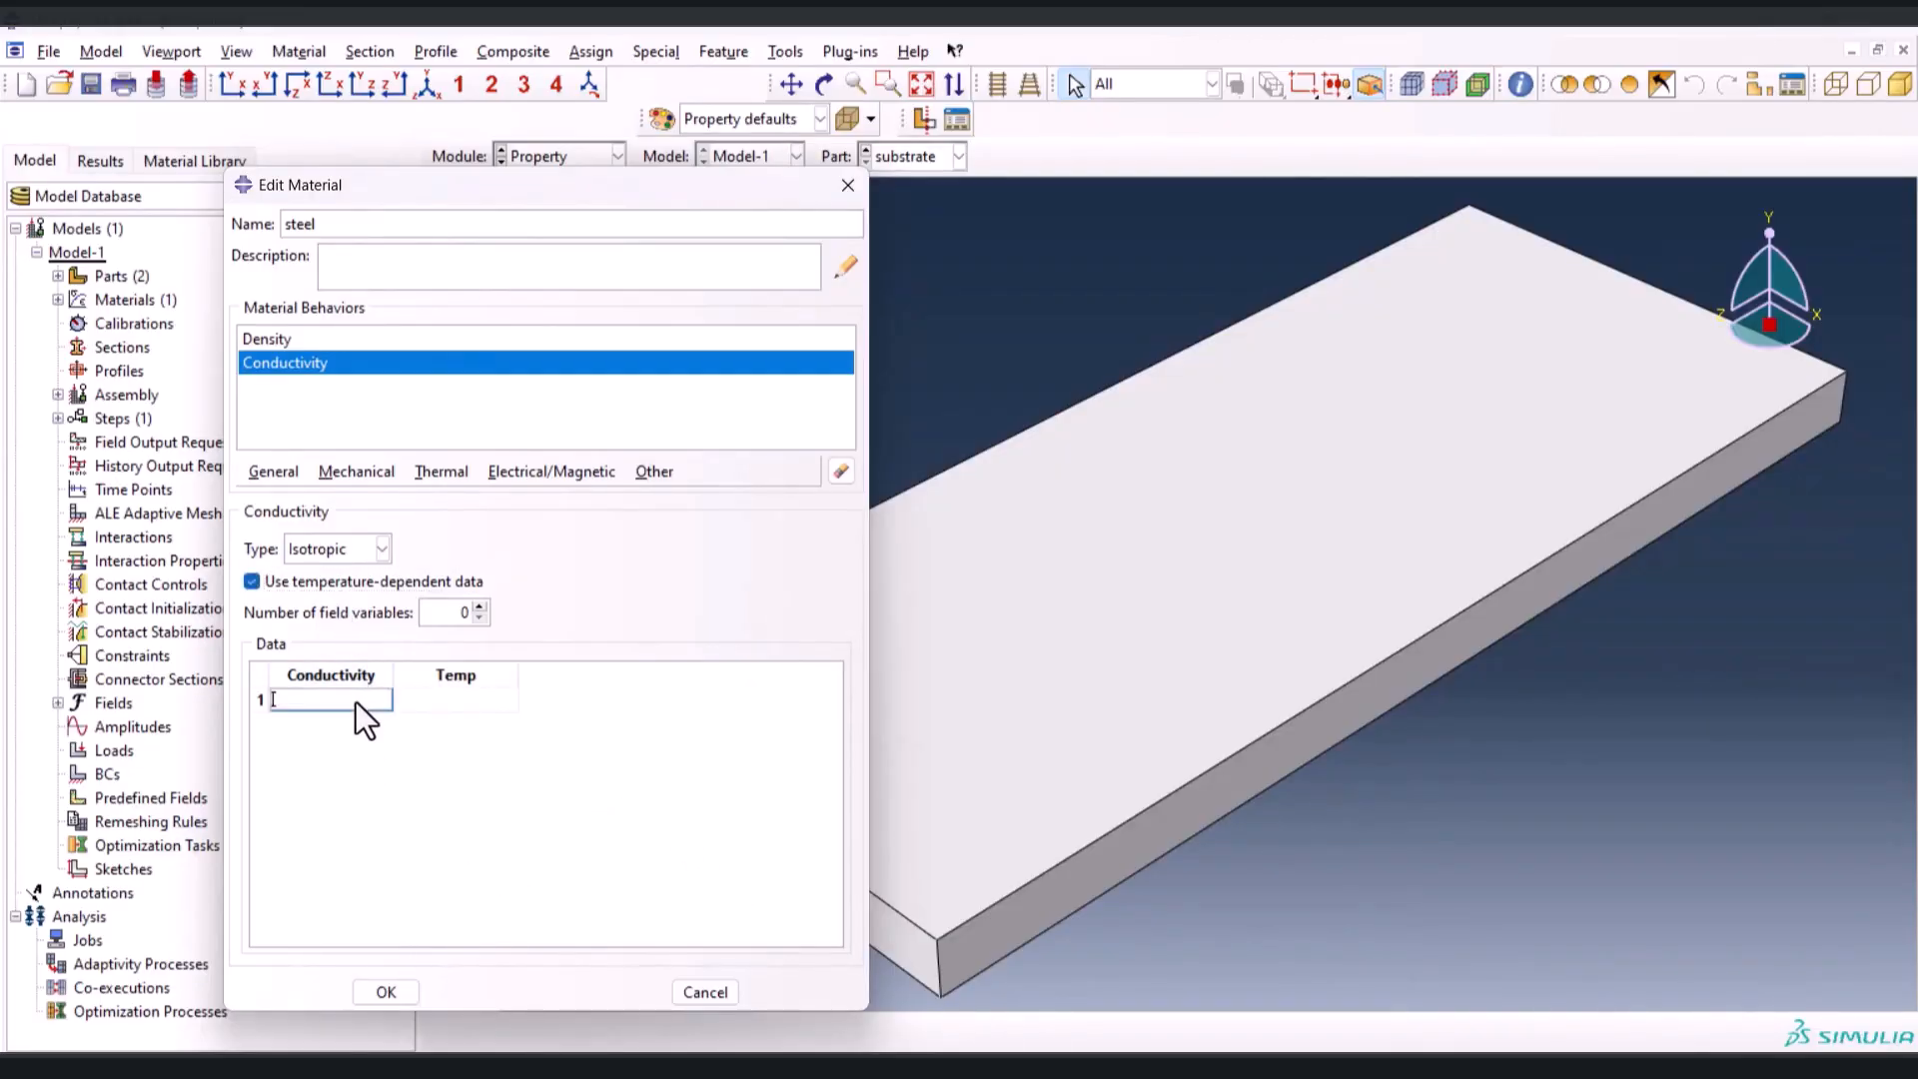
{"action": "key", "text": "ctrl+v"}
Add constant-volume temperature-dependent specific heat from O3:P13 of the Excel workbook to the steel material and save it
{"action": "left_click", "coordinate": [441, 472]}
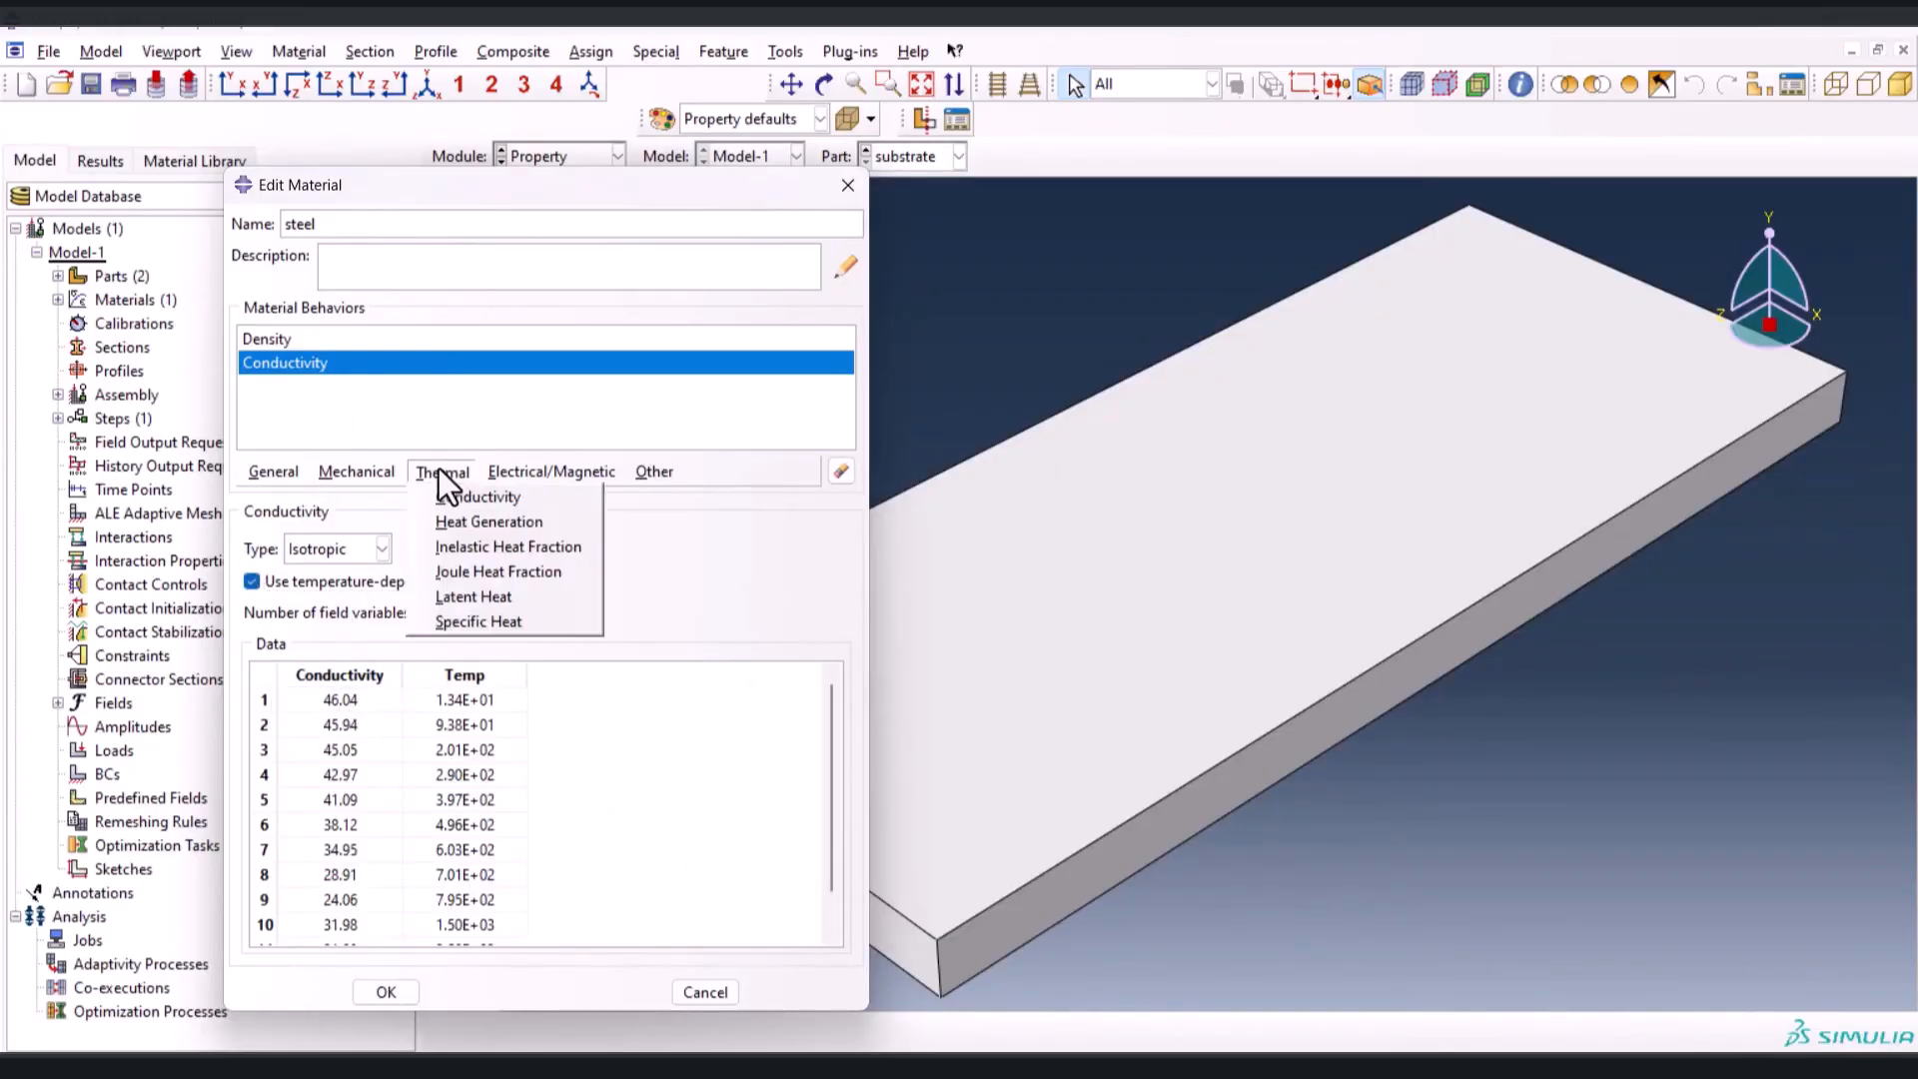
{"action": "left_click", "coordinate": [514, 613]}
{"action": "left_click", "coordinate": [288, 583]}
{"action": "key", "text": "alt+Tab"}
{"action": "left_click_drag", "start_coordinate": [1212, 376], "coordinate": [1314, 607]}
{"action": "key", "text": "ctrl+c"}
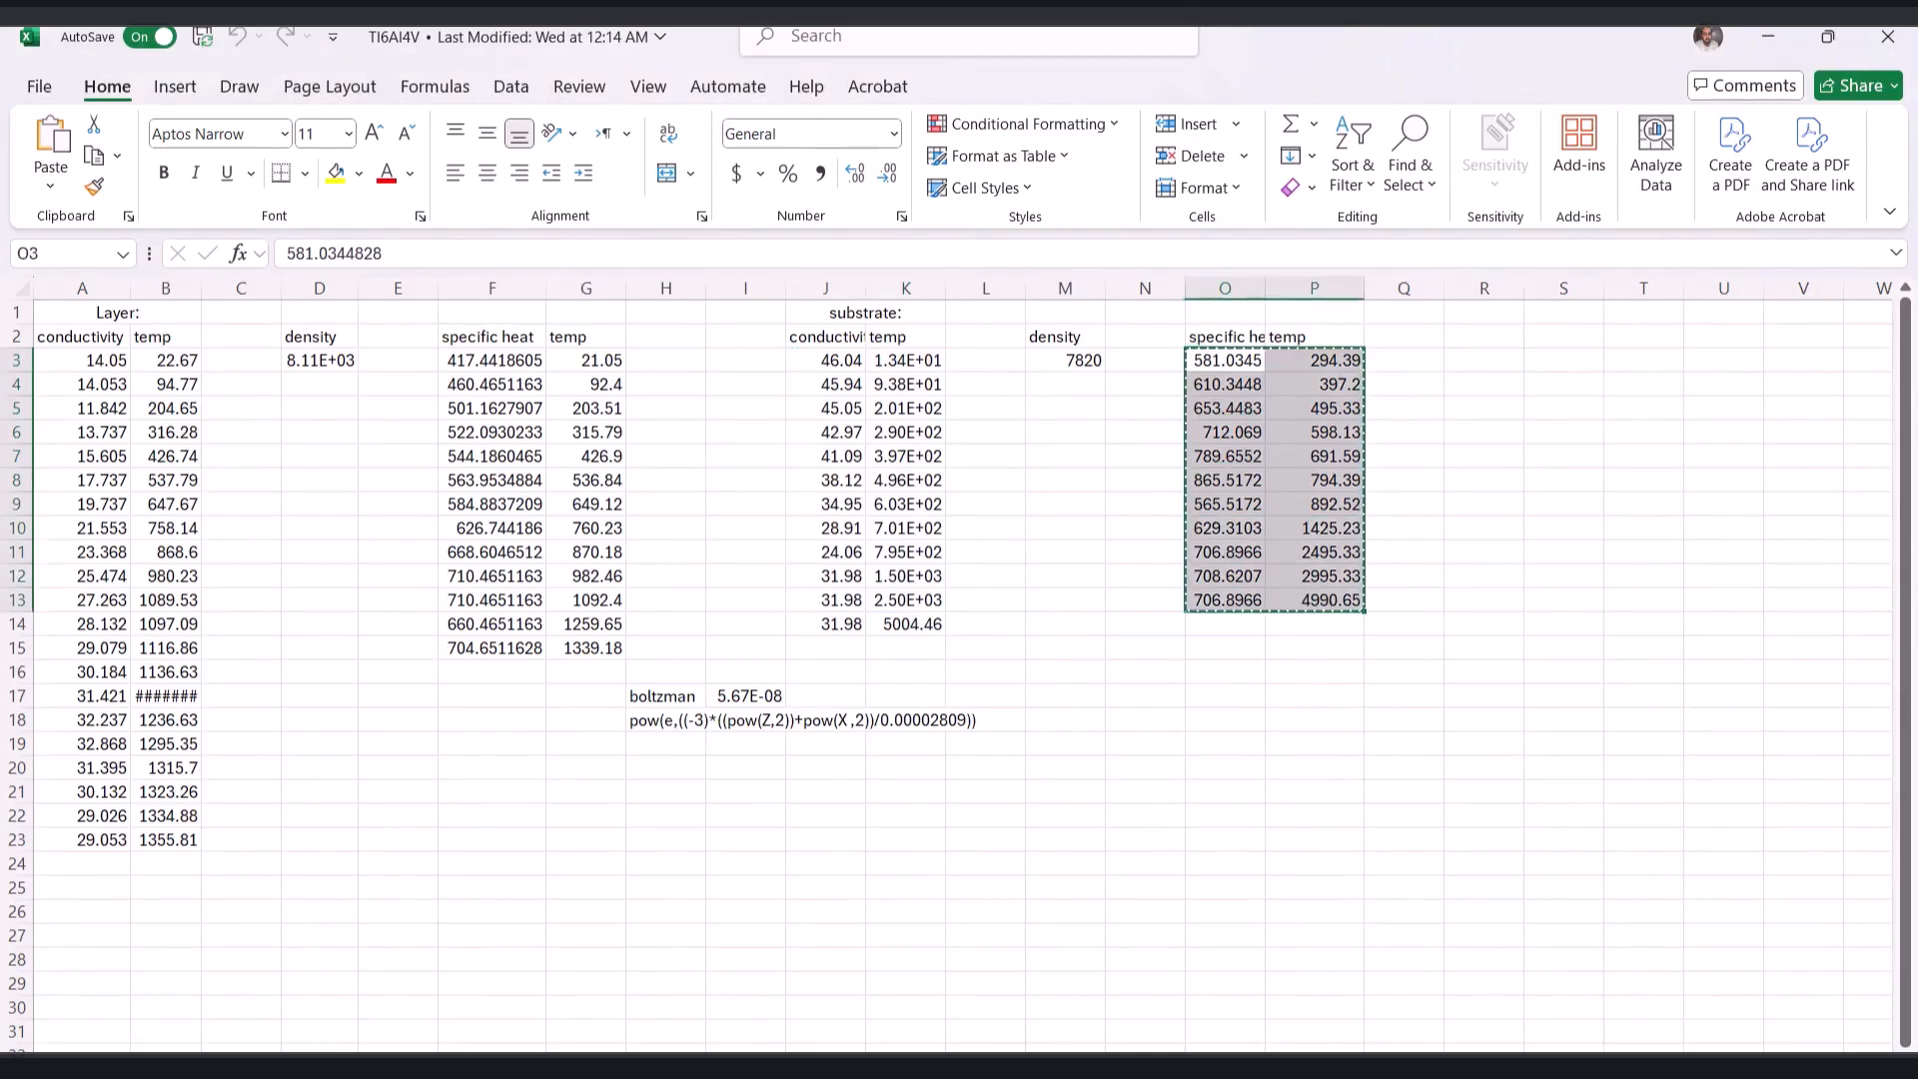
{"action": "key", "text": "alt+Tab"}
{"action": "left_click", "coordinate": [352, 712]}
{"action": "key", "text": "ctrl+v"}
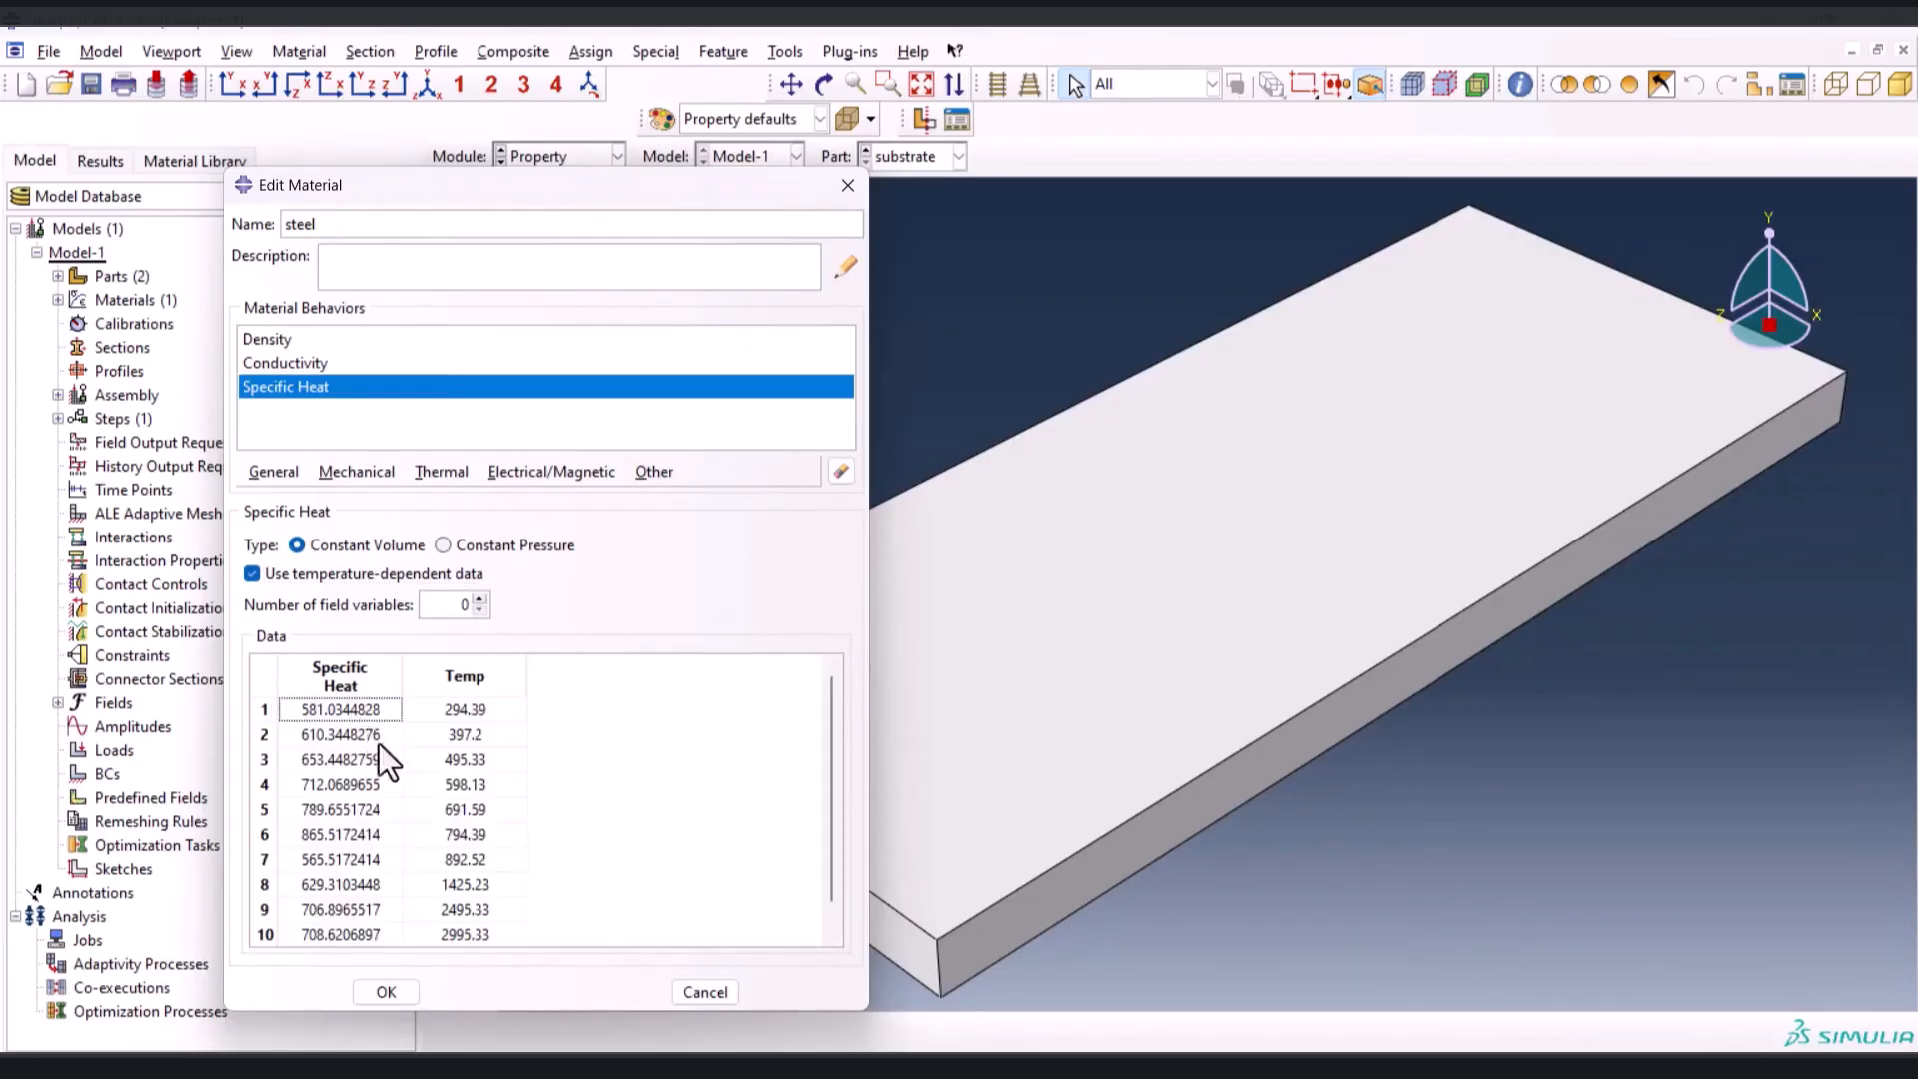
{"action": "left_click", "coordinate": [384, 992]}
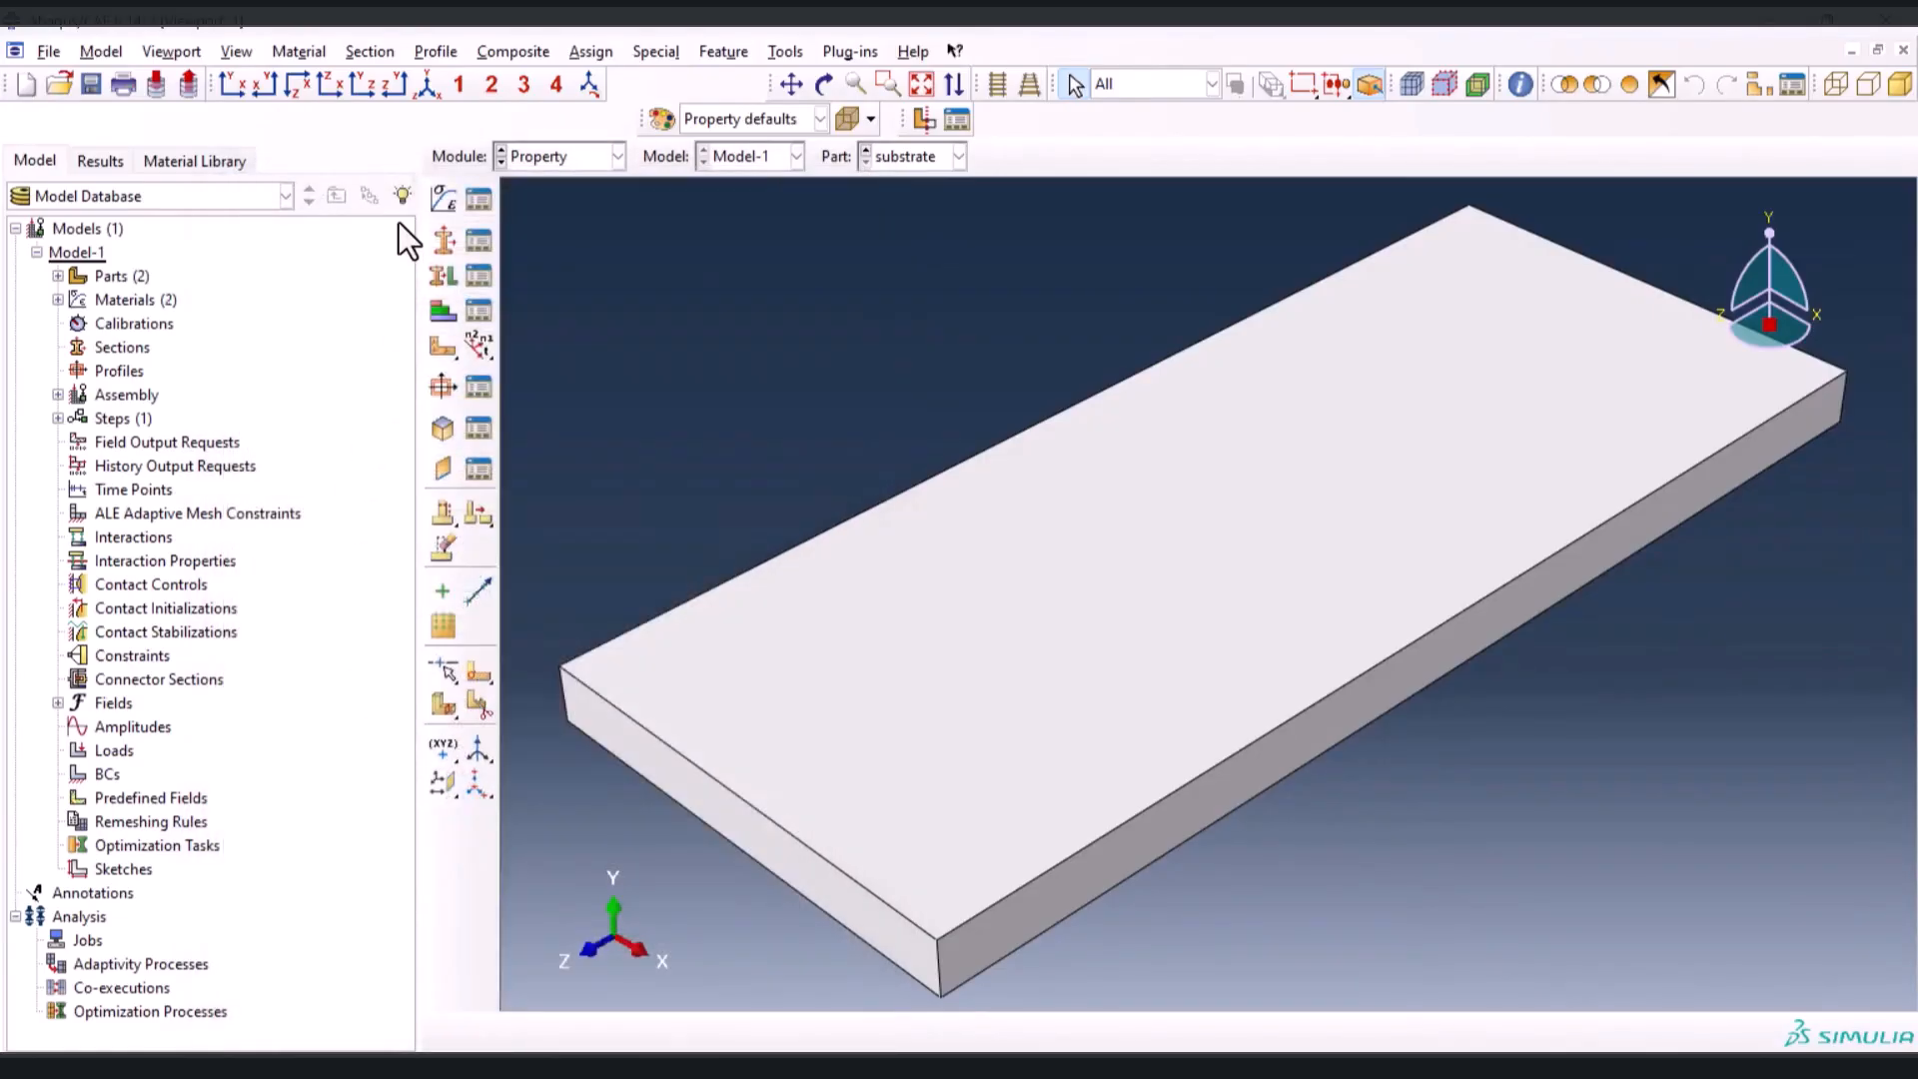
Create a solid homogeneous section named substrate that uses the steel material
{"action": "left_click", "coordinate": [446, 240]}
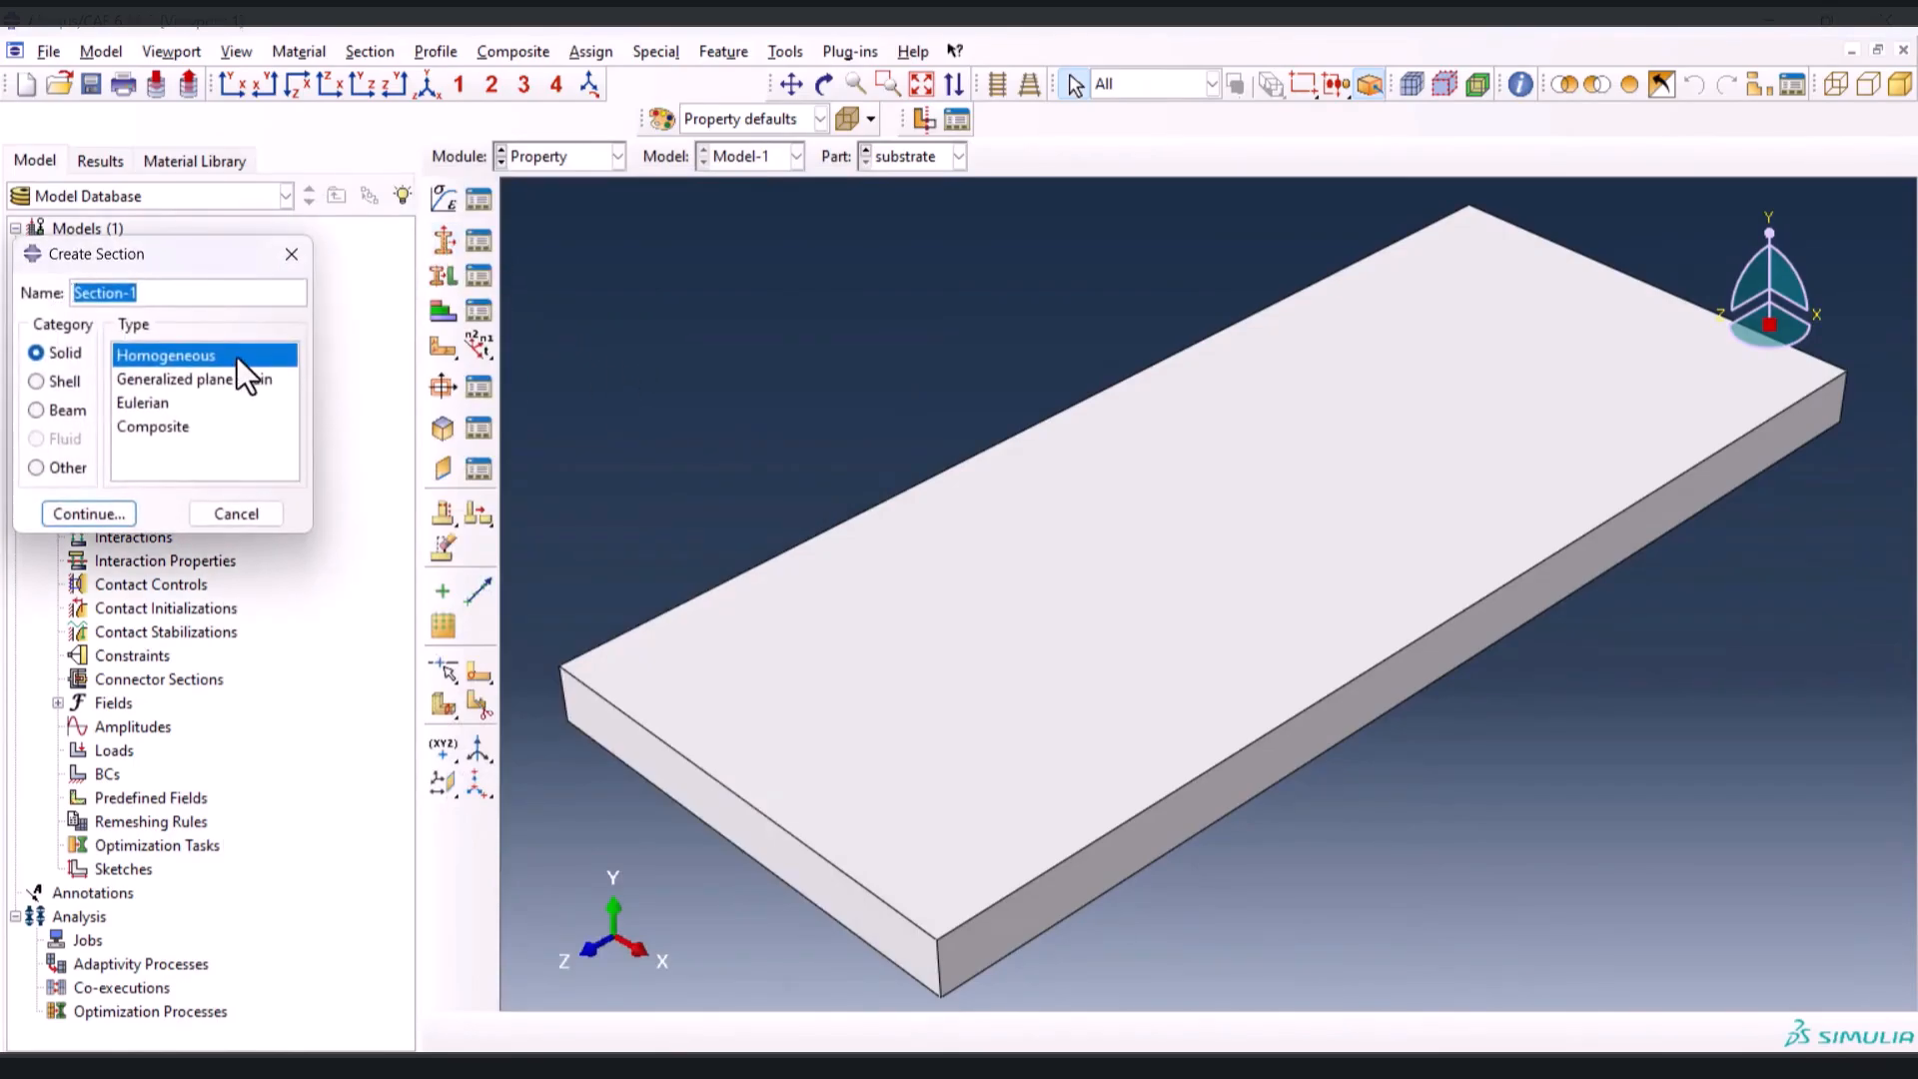
{"action": "type", "text": "sub"}
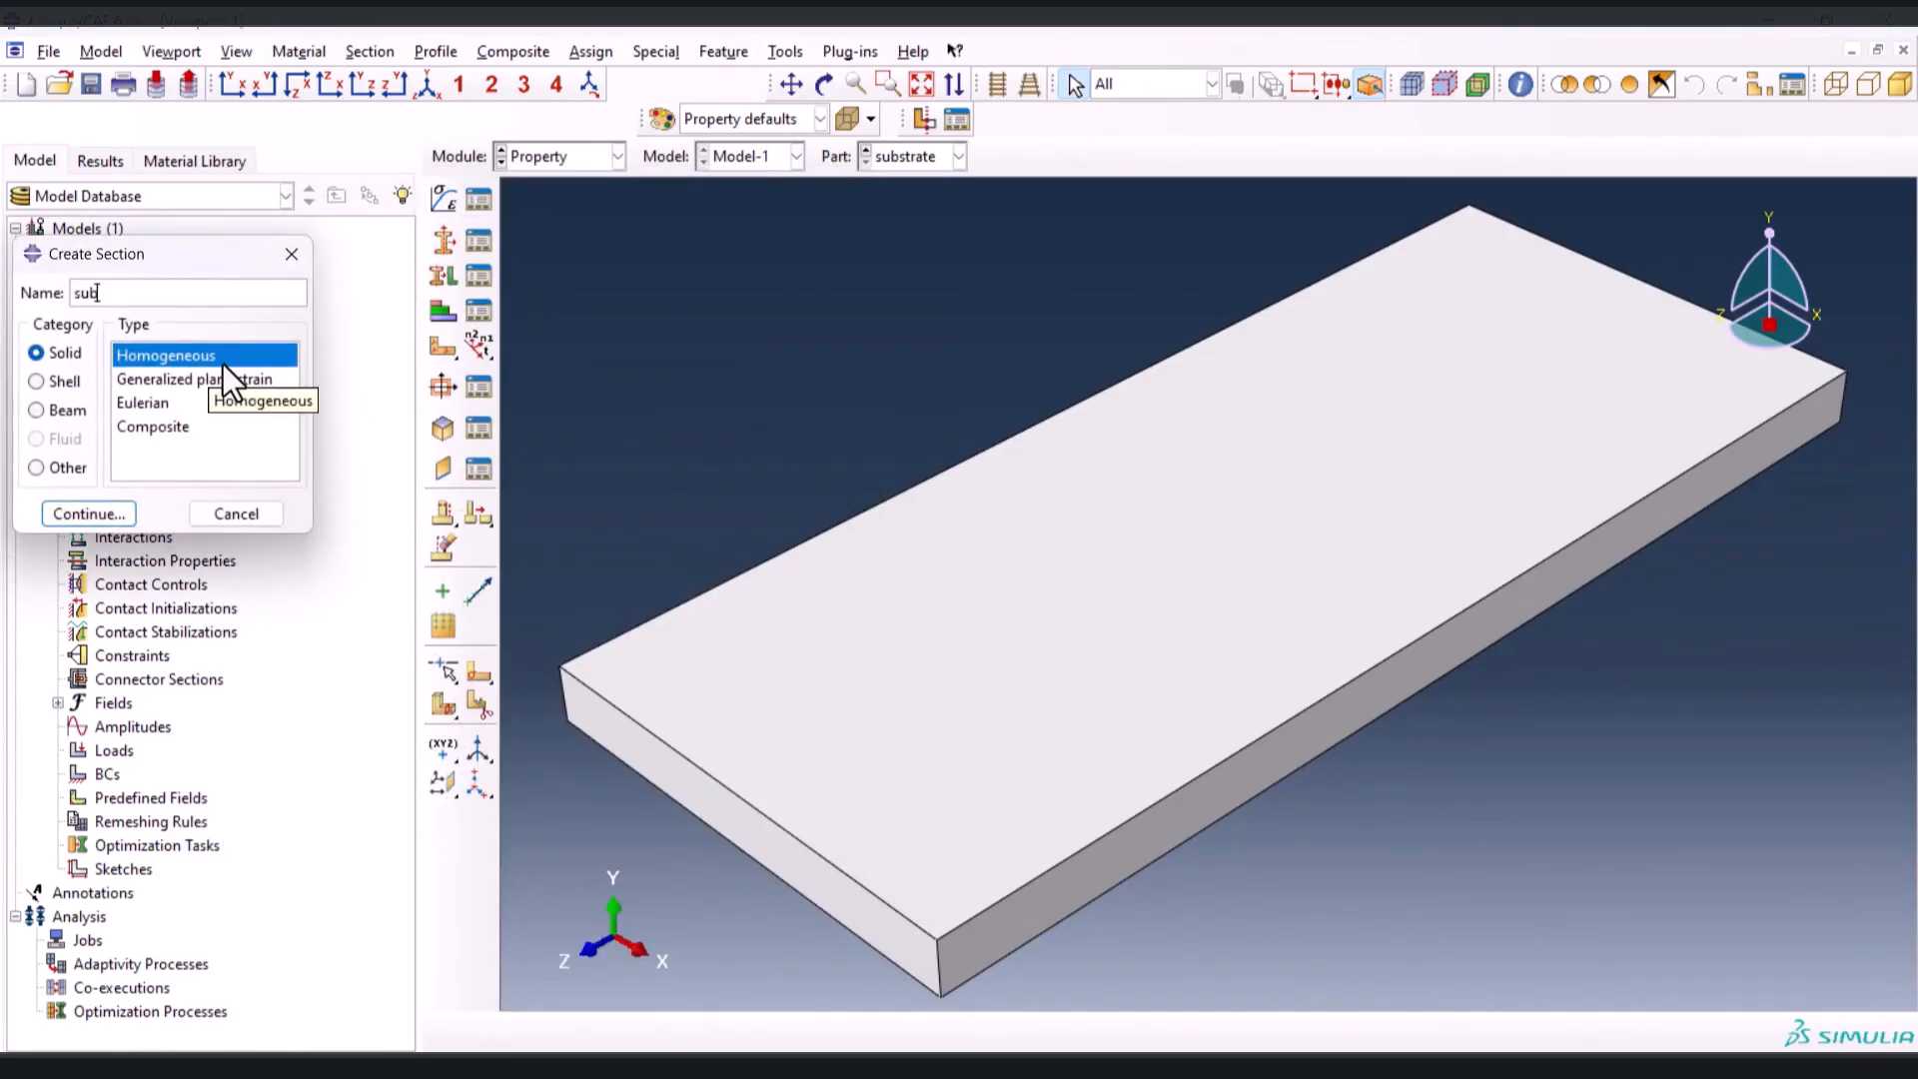
{"action": "type", "text": "strate"}
{"action": "left_click", "coordinate": [111, 512]}
{"action": "left_click", "coordinate": [132, 394]}
{"action": "left_click", "coordinate": [122, 448]}
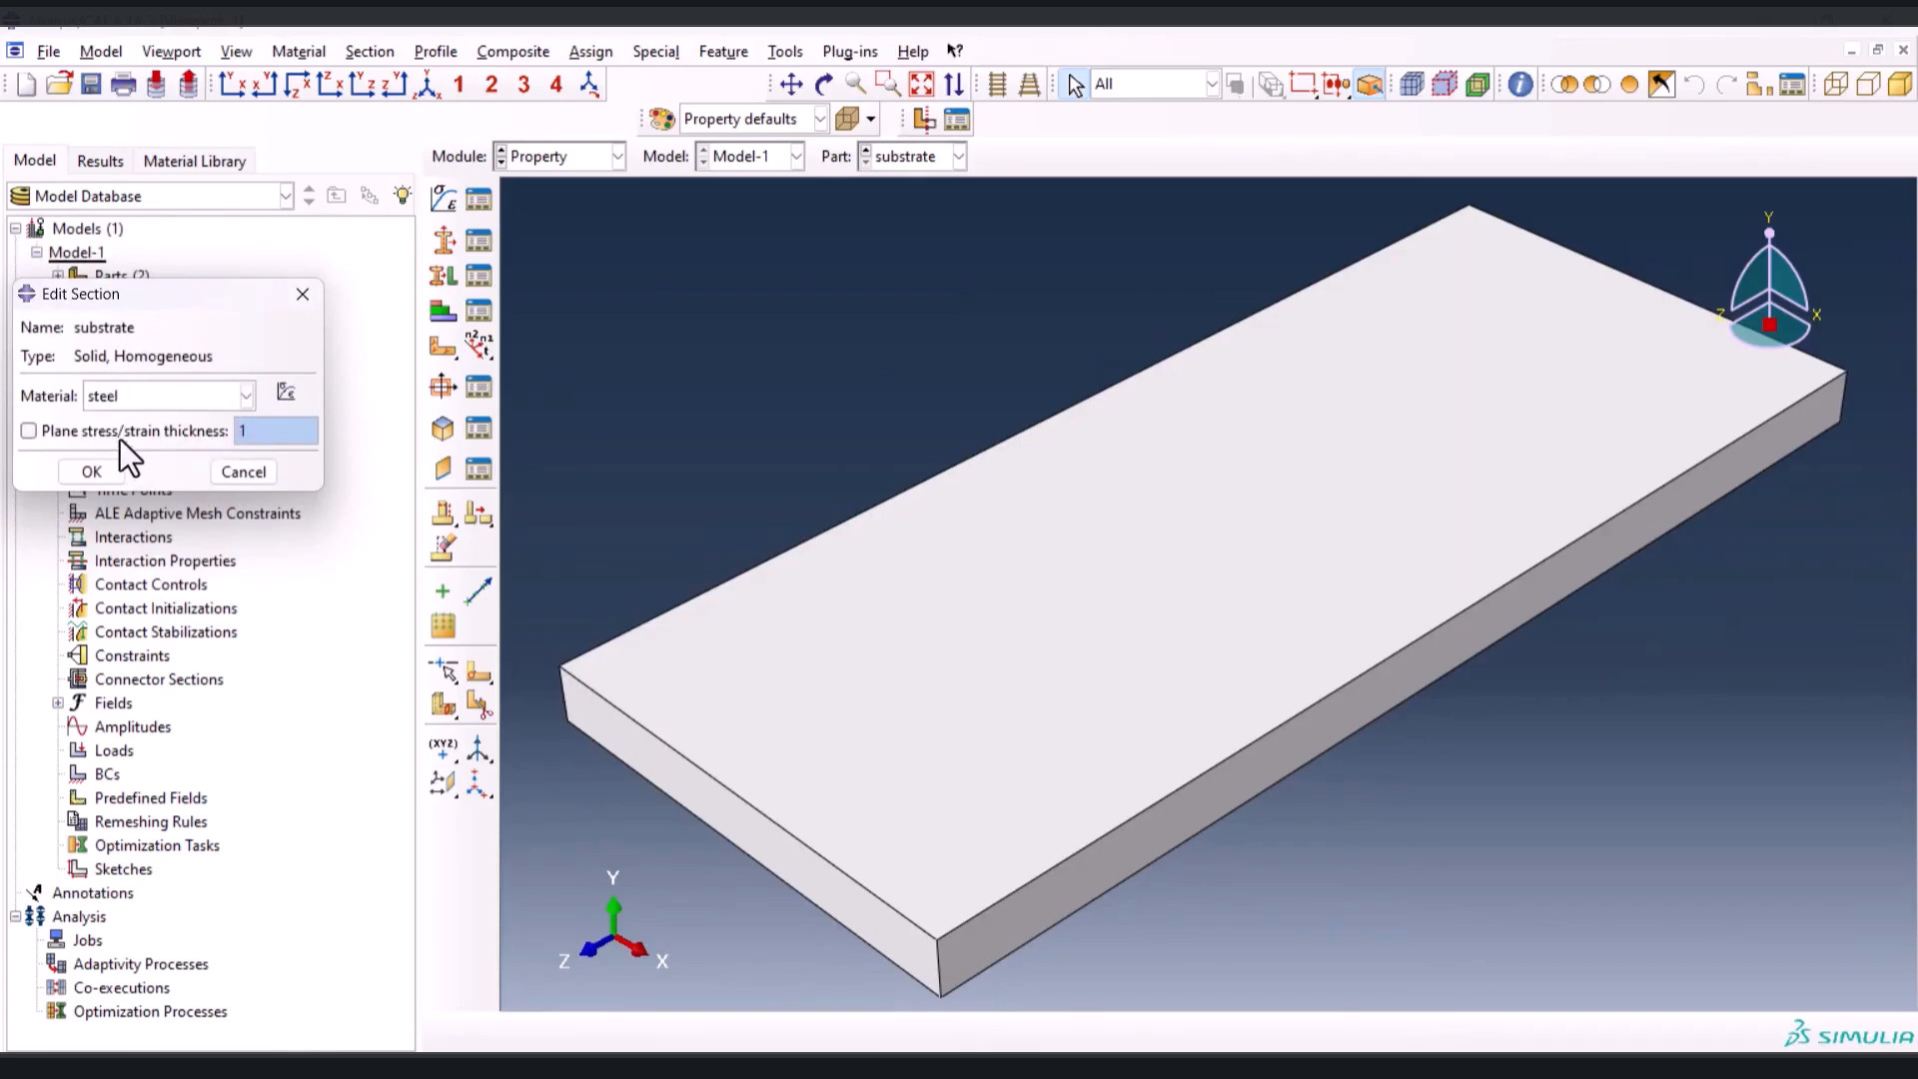
{"action": "left_click", "coordinate": [92, 471]}
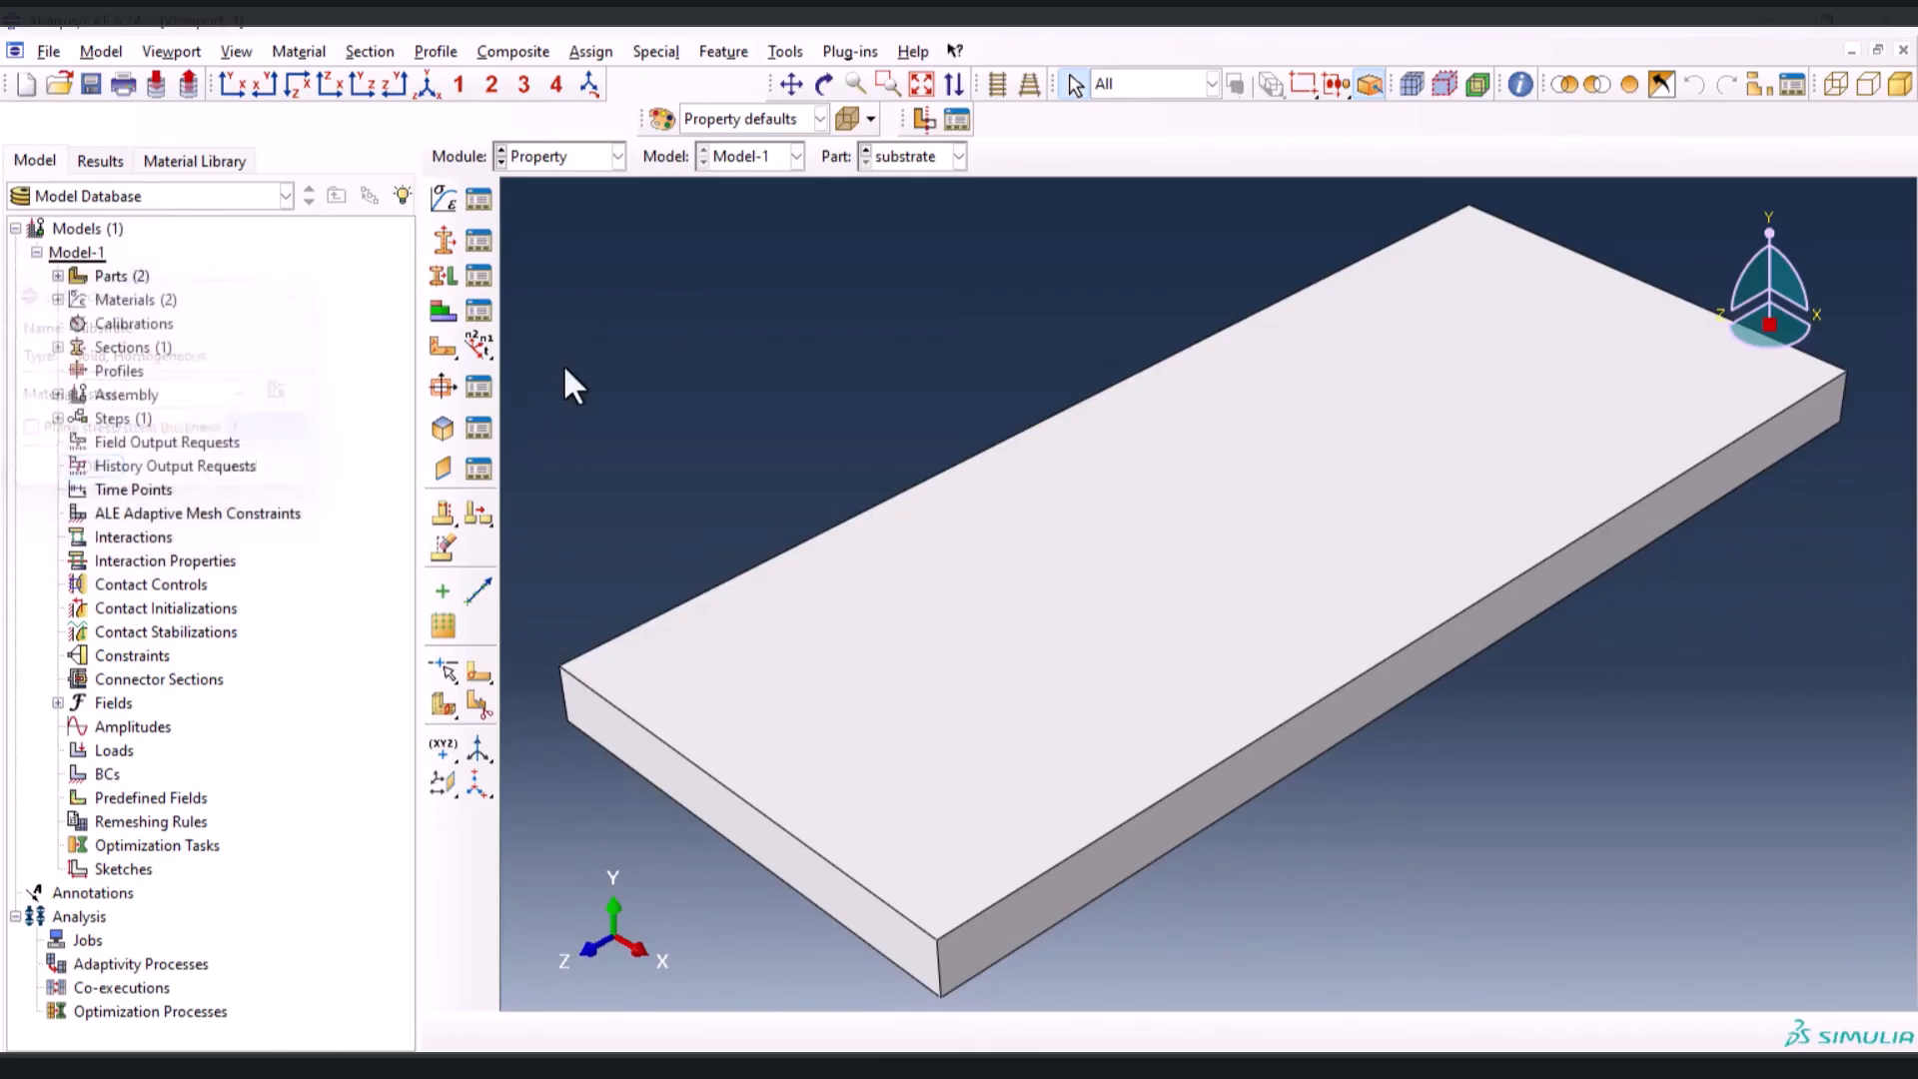
Create a solid homogeneous section named layer that uses the In738 material
{"action": "left_click", "coordinate": [445, 242]}
{"action": "type", "text": "layet"}
{"action": "key", "text": "BackSpace"}
{"action": "type", "text": "r"}
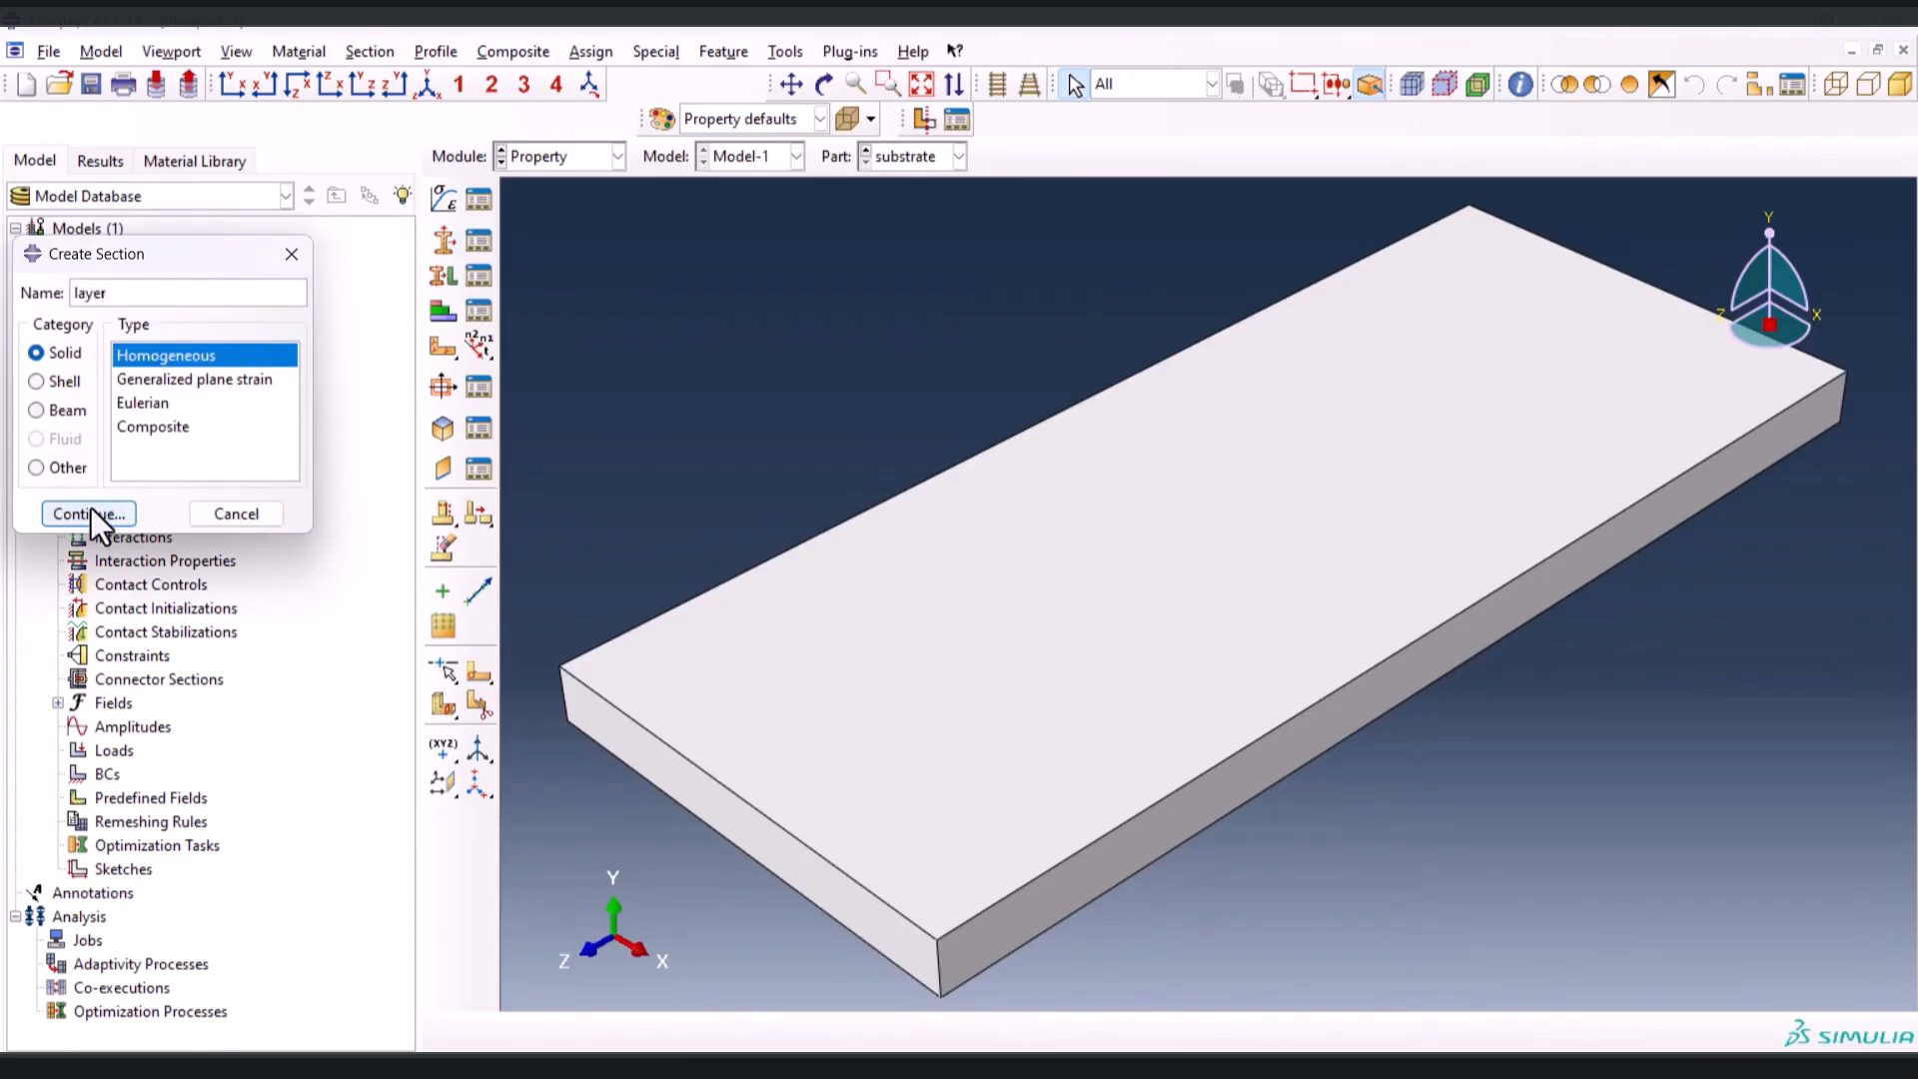
{"action": "left_click", "coordinate": [92, 509]}
{"action": "left_click", "coordinate": [179, 398]}
{"action": "left_click", "coordinate": [176, 422]}
{"action": "left_click", "coordinate": [105, 475]}
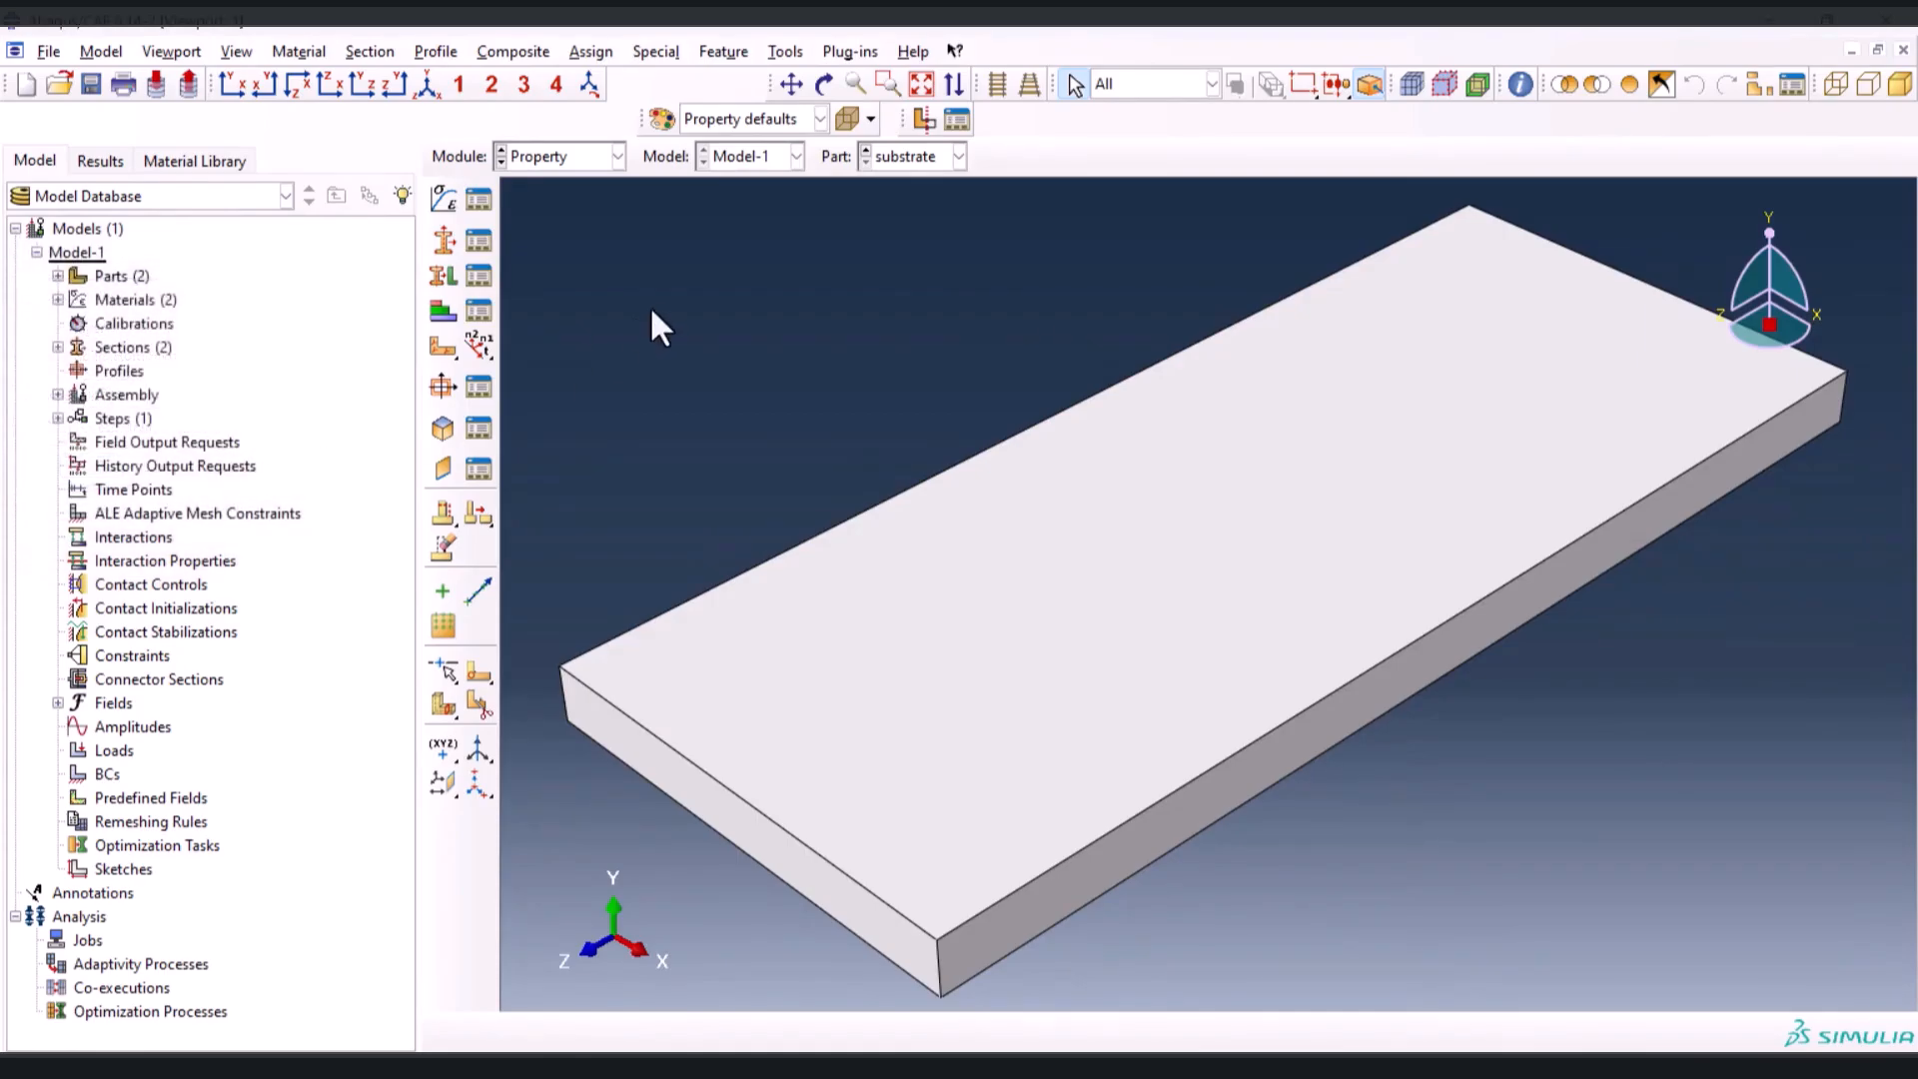
Assign the substrate section to the entire substrate part without creating a set
{"action": "left_click", "coordinate": [443, 285]}
{"action": "left_click_drag", "start_coordinate": [730, 278], "coordinate": [1565, 955]}
{"action": "left_click", "coordinate": [800, 1033]}
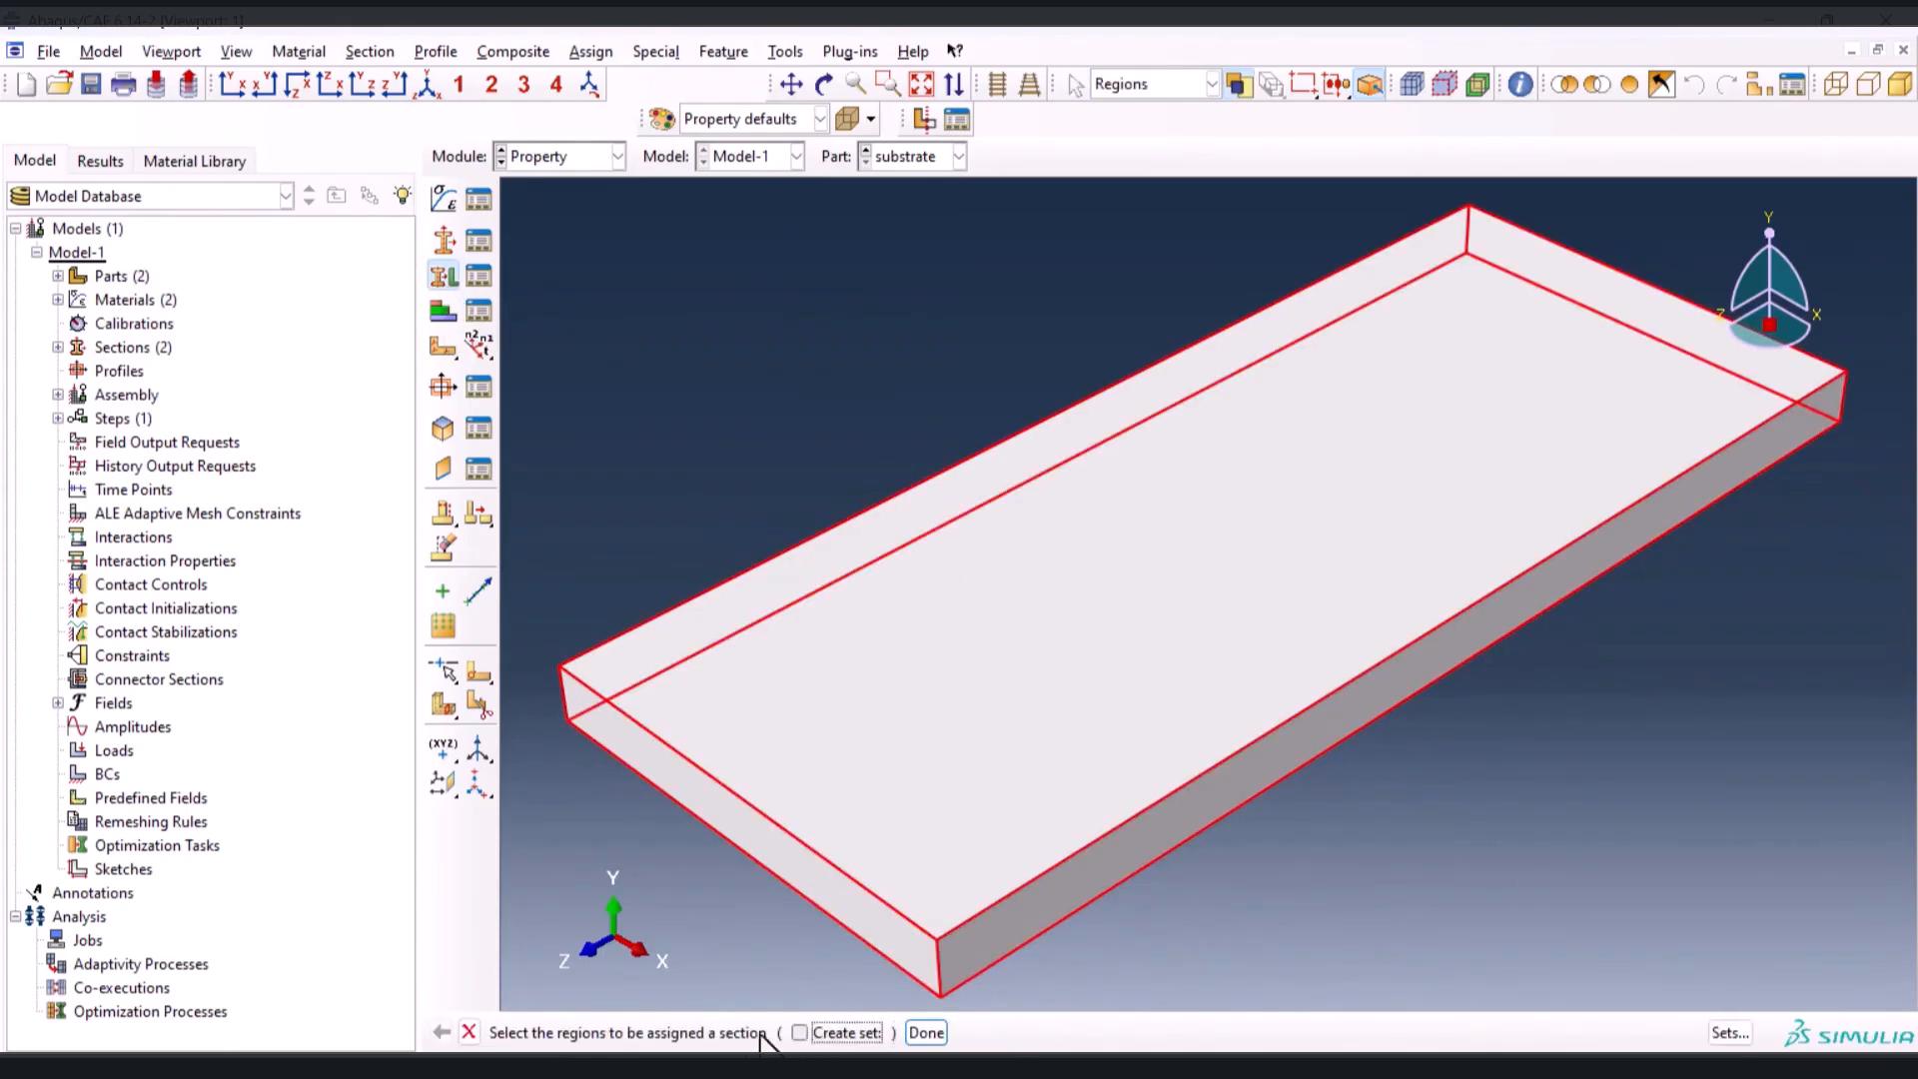
{"action": "left_click", "coordinate": [925, 1033]}
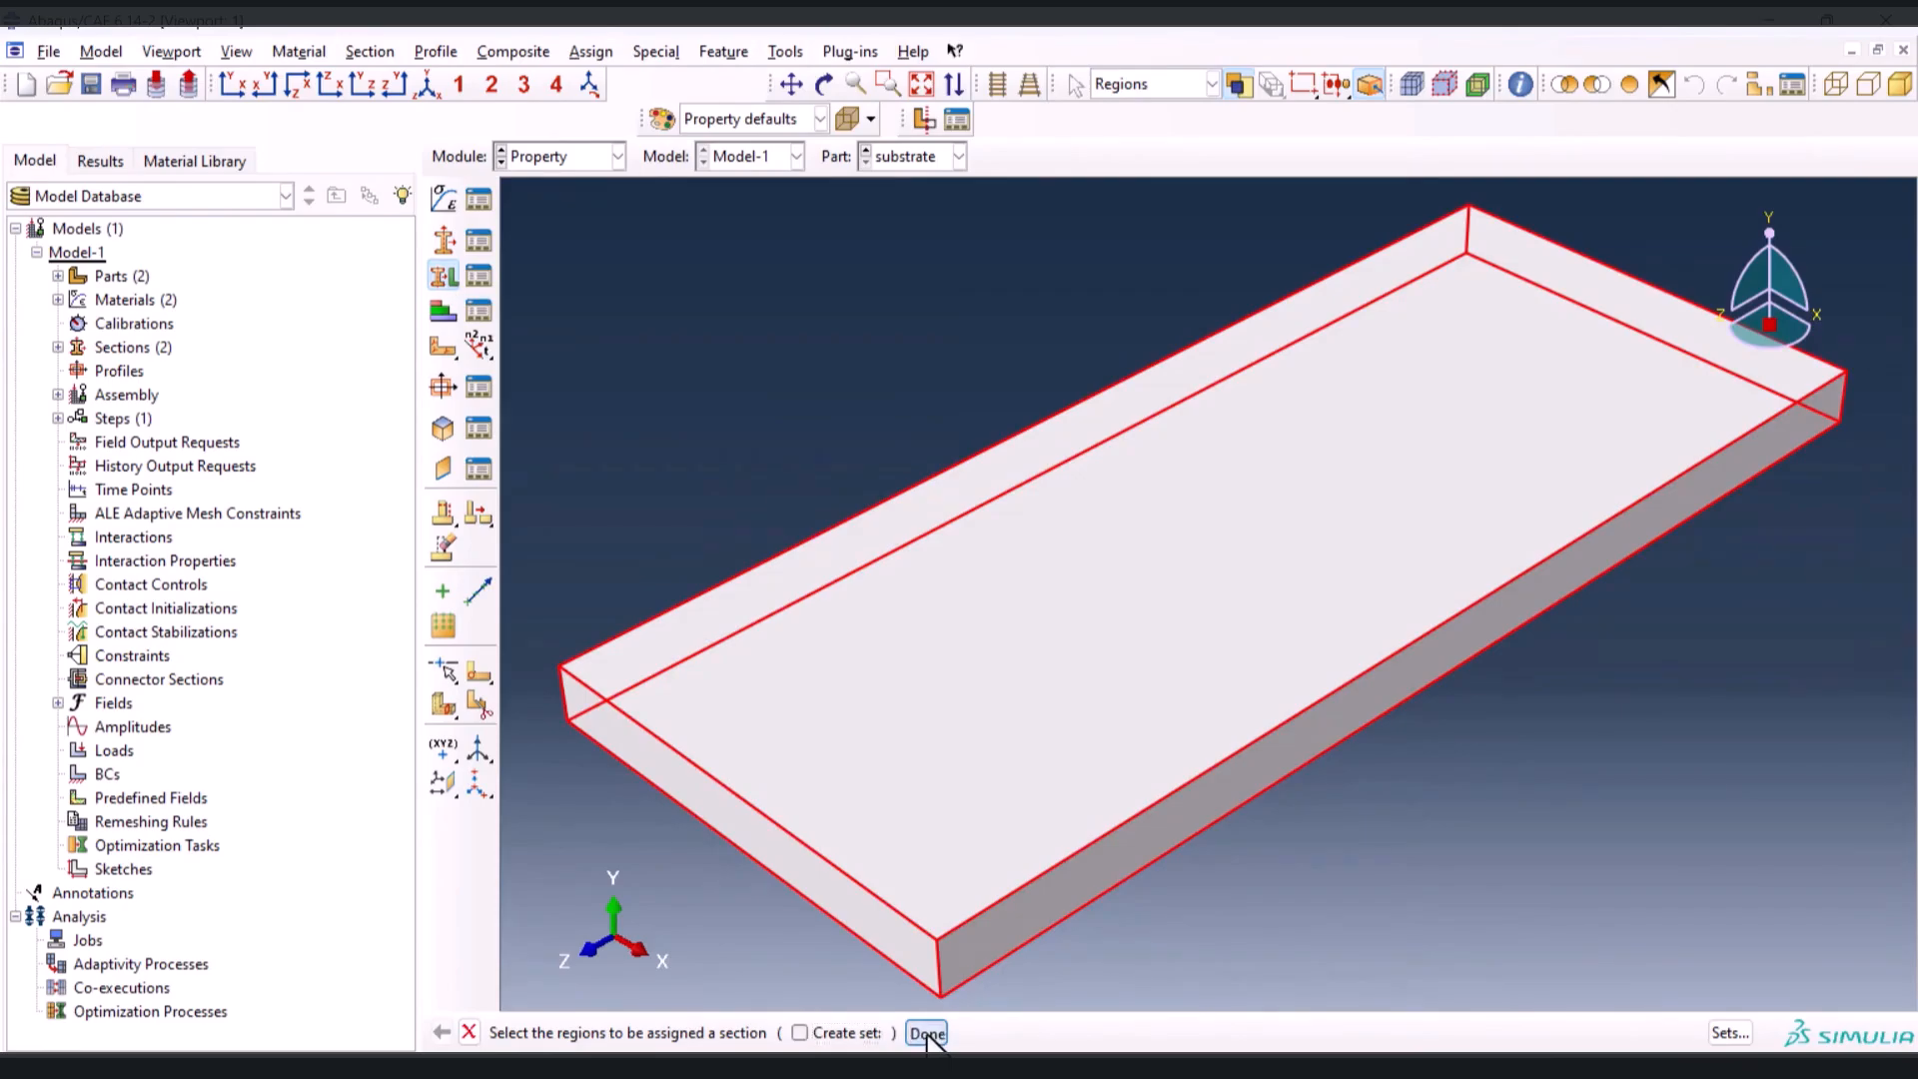
{"action": "left_click", "coordinate": [150, 466]}
{"action": "left_click", "coordinate": [141, 514]}
{"action": "left_click", "coordinate": [89, 626]}
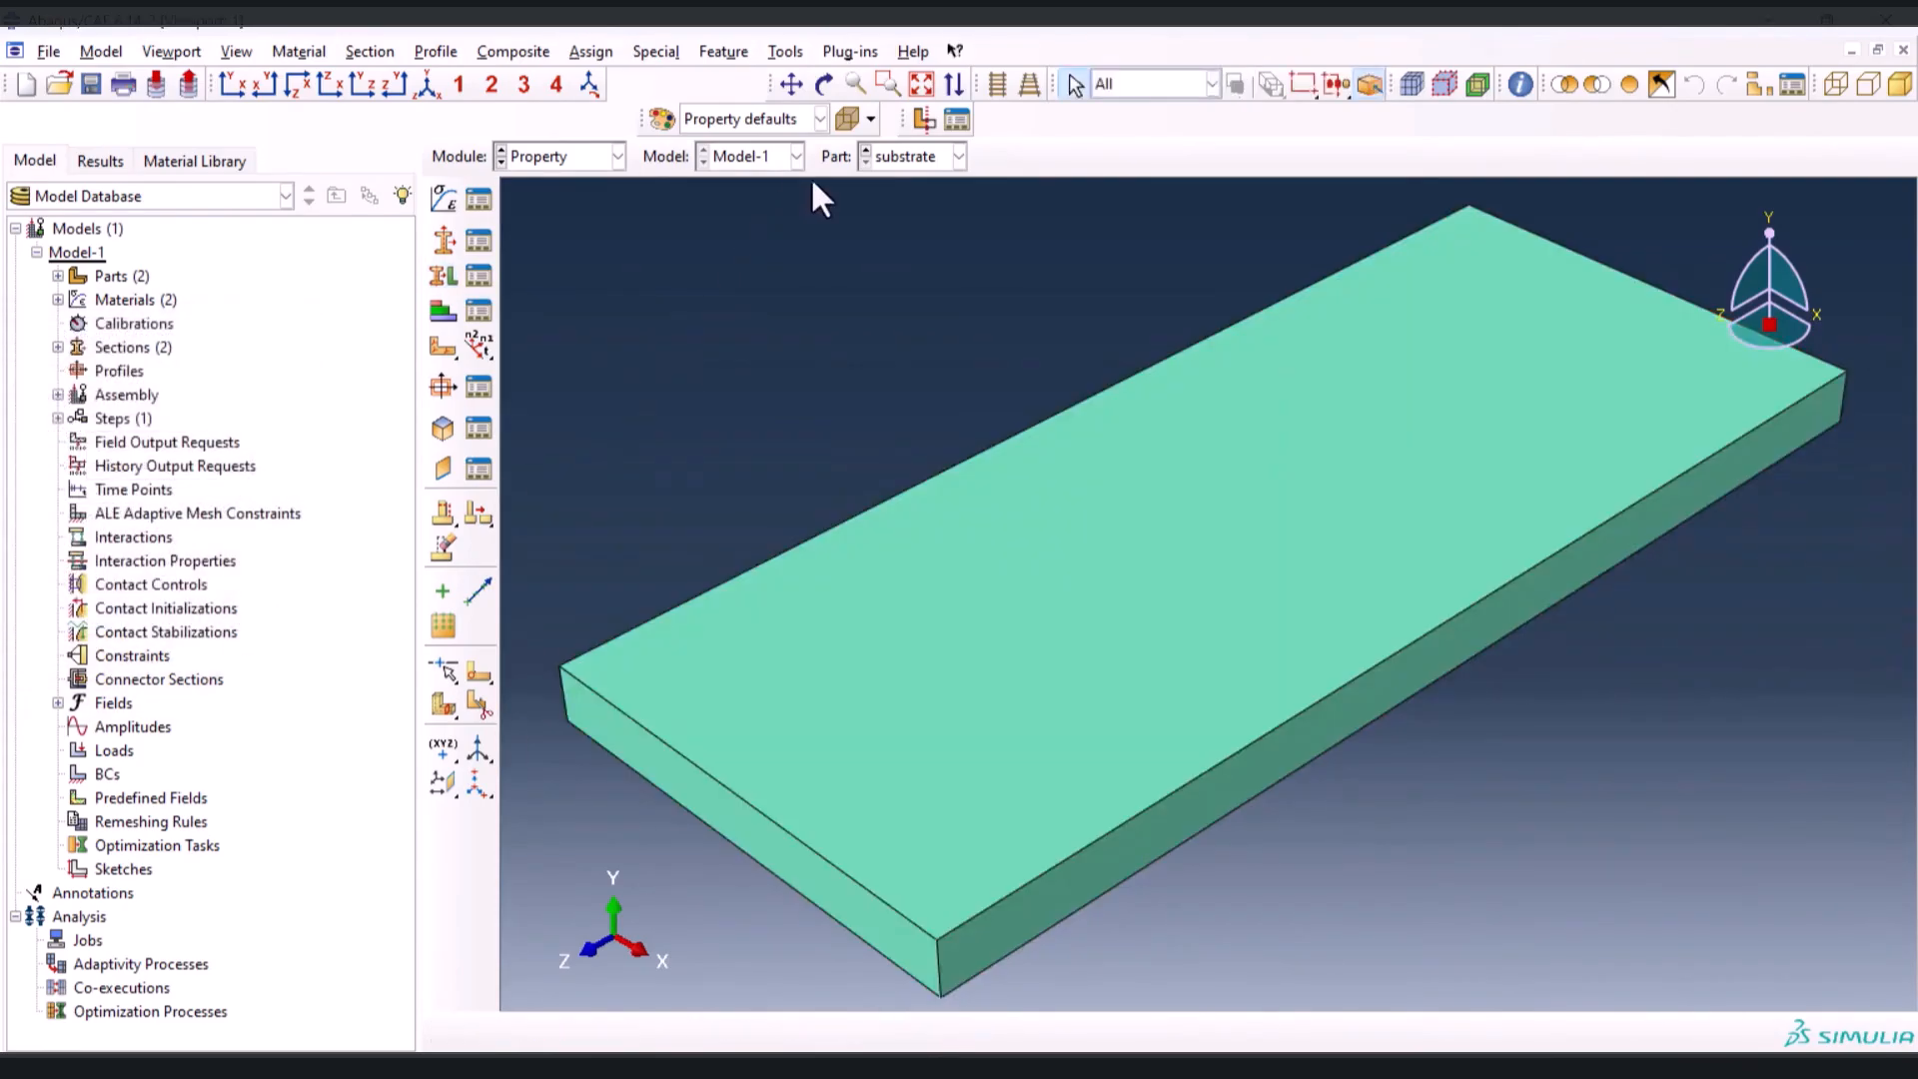
Switch to the layer part and assign the layer section to all of its regions
{"action": "left_click", "coordinate": [866, 152]}
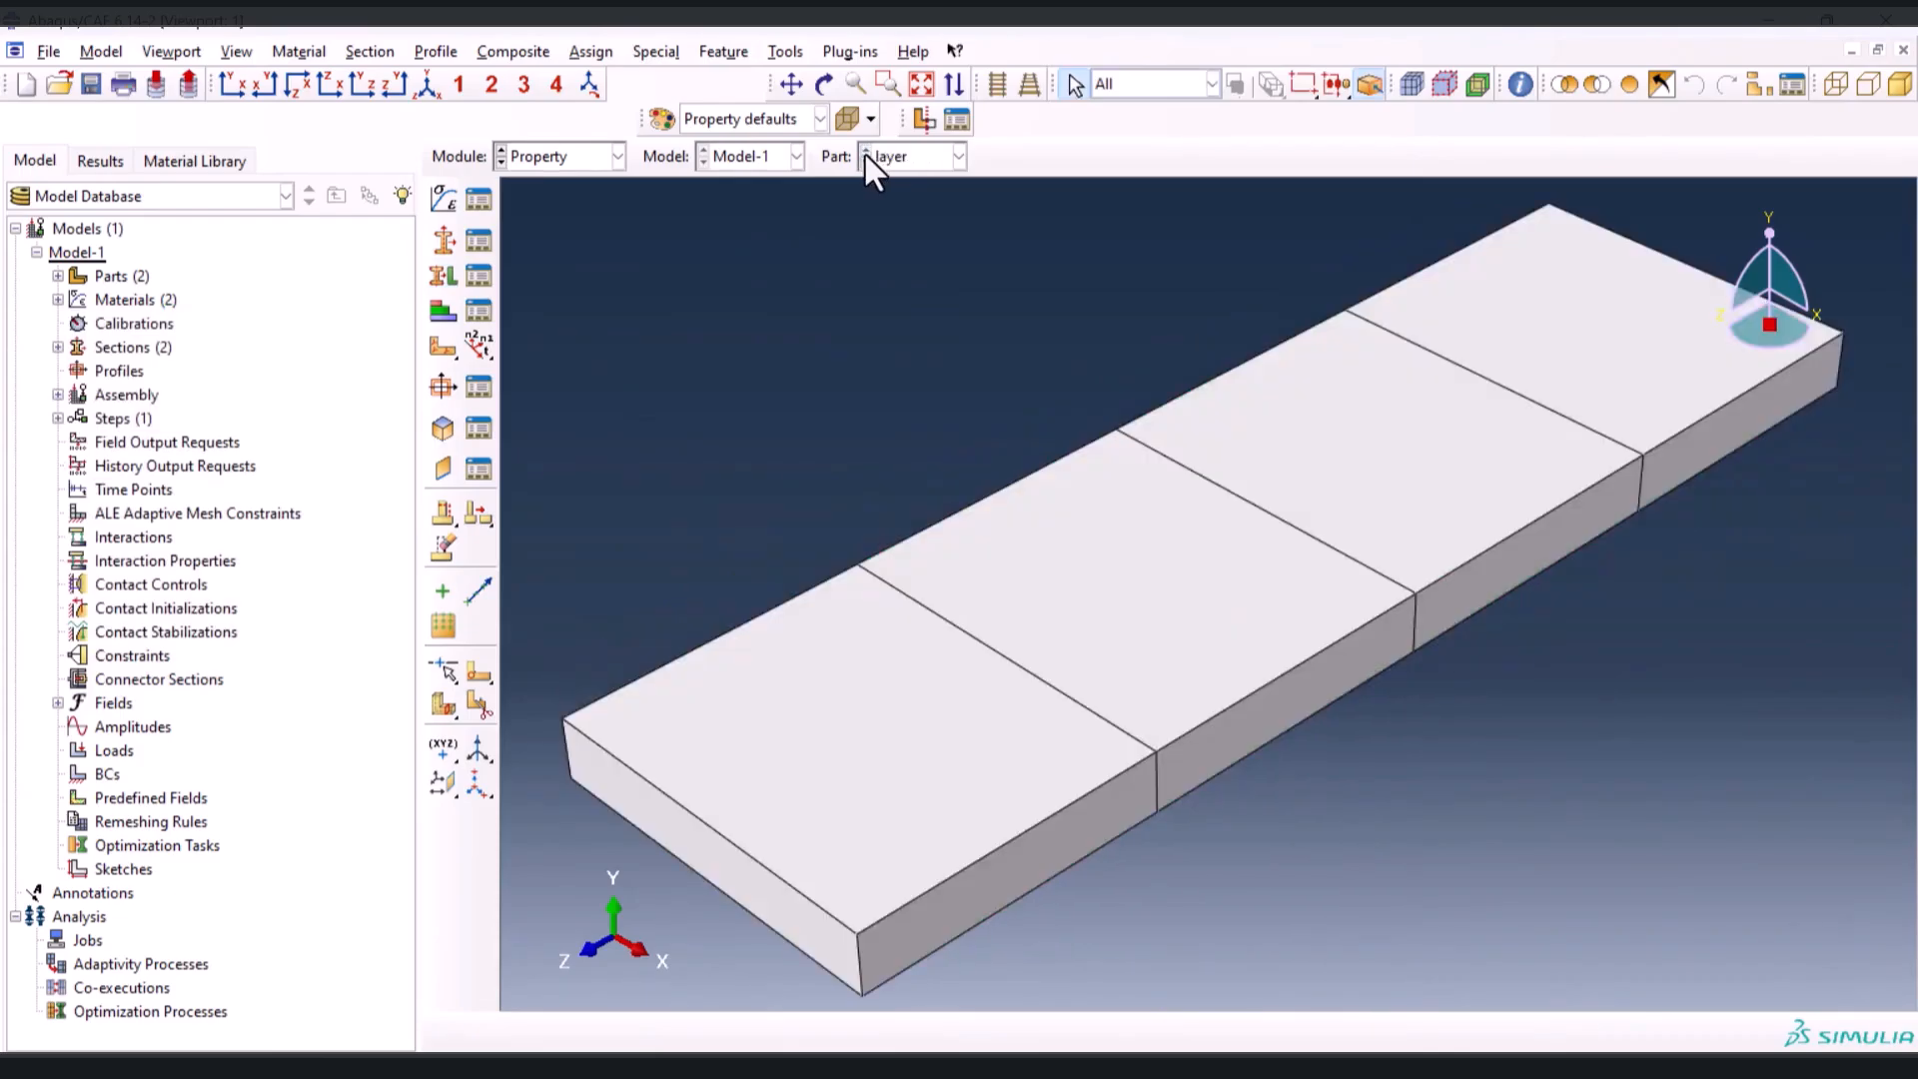
{"action": "left_click_drag", "start_coordinate": [591, 222], "coordinate": [1778, 969]}
{"action": "left_click", "coordinate": [447, 270]}
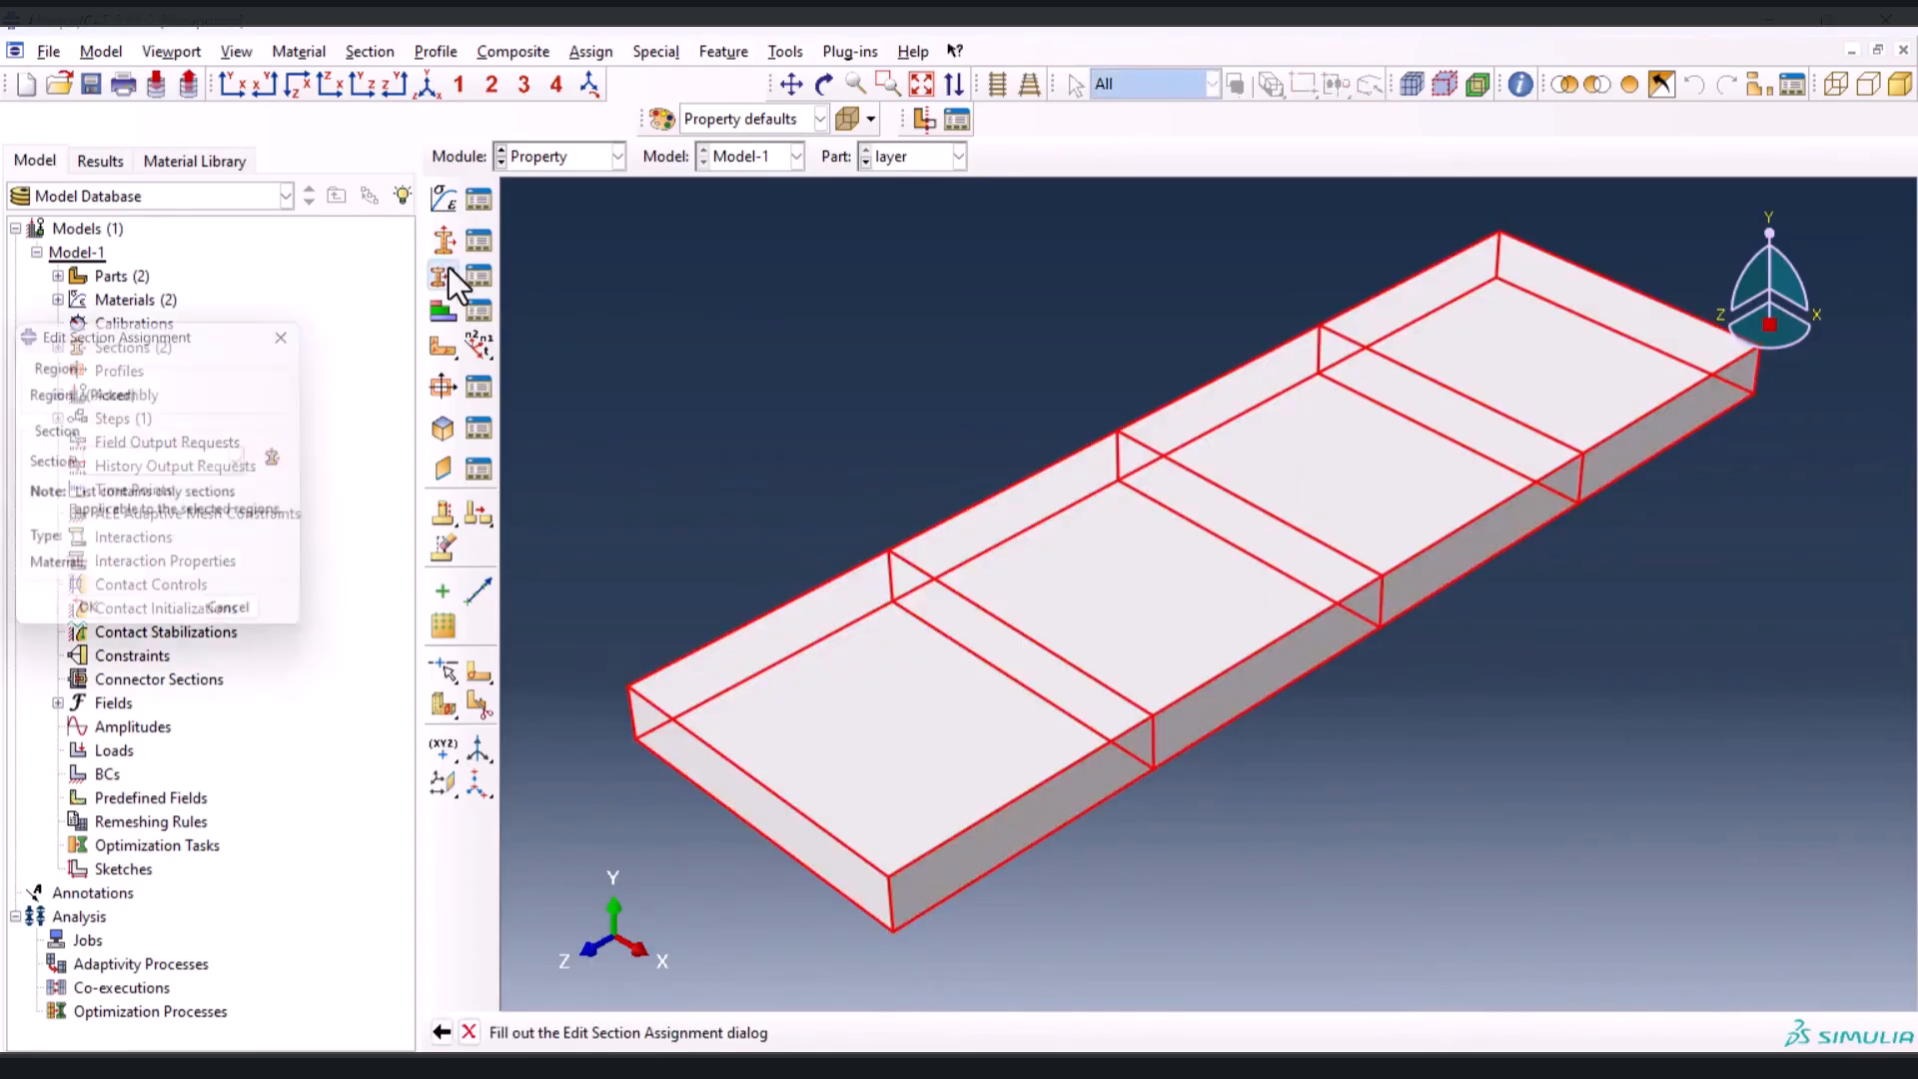
{"action": "left_click", "coordinate": [146, 462]}
{"action": "left_click", "coordinate": [142, 494]}
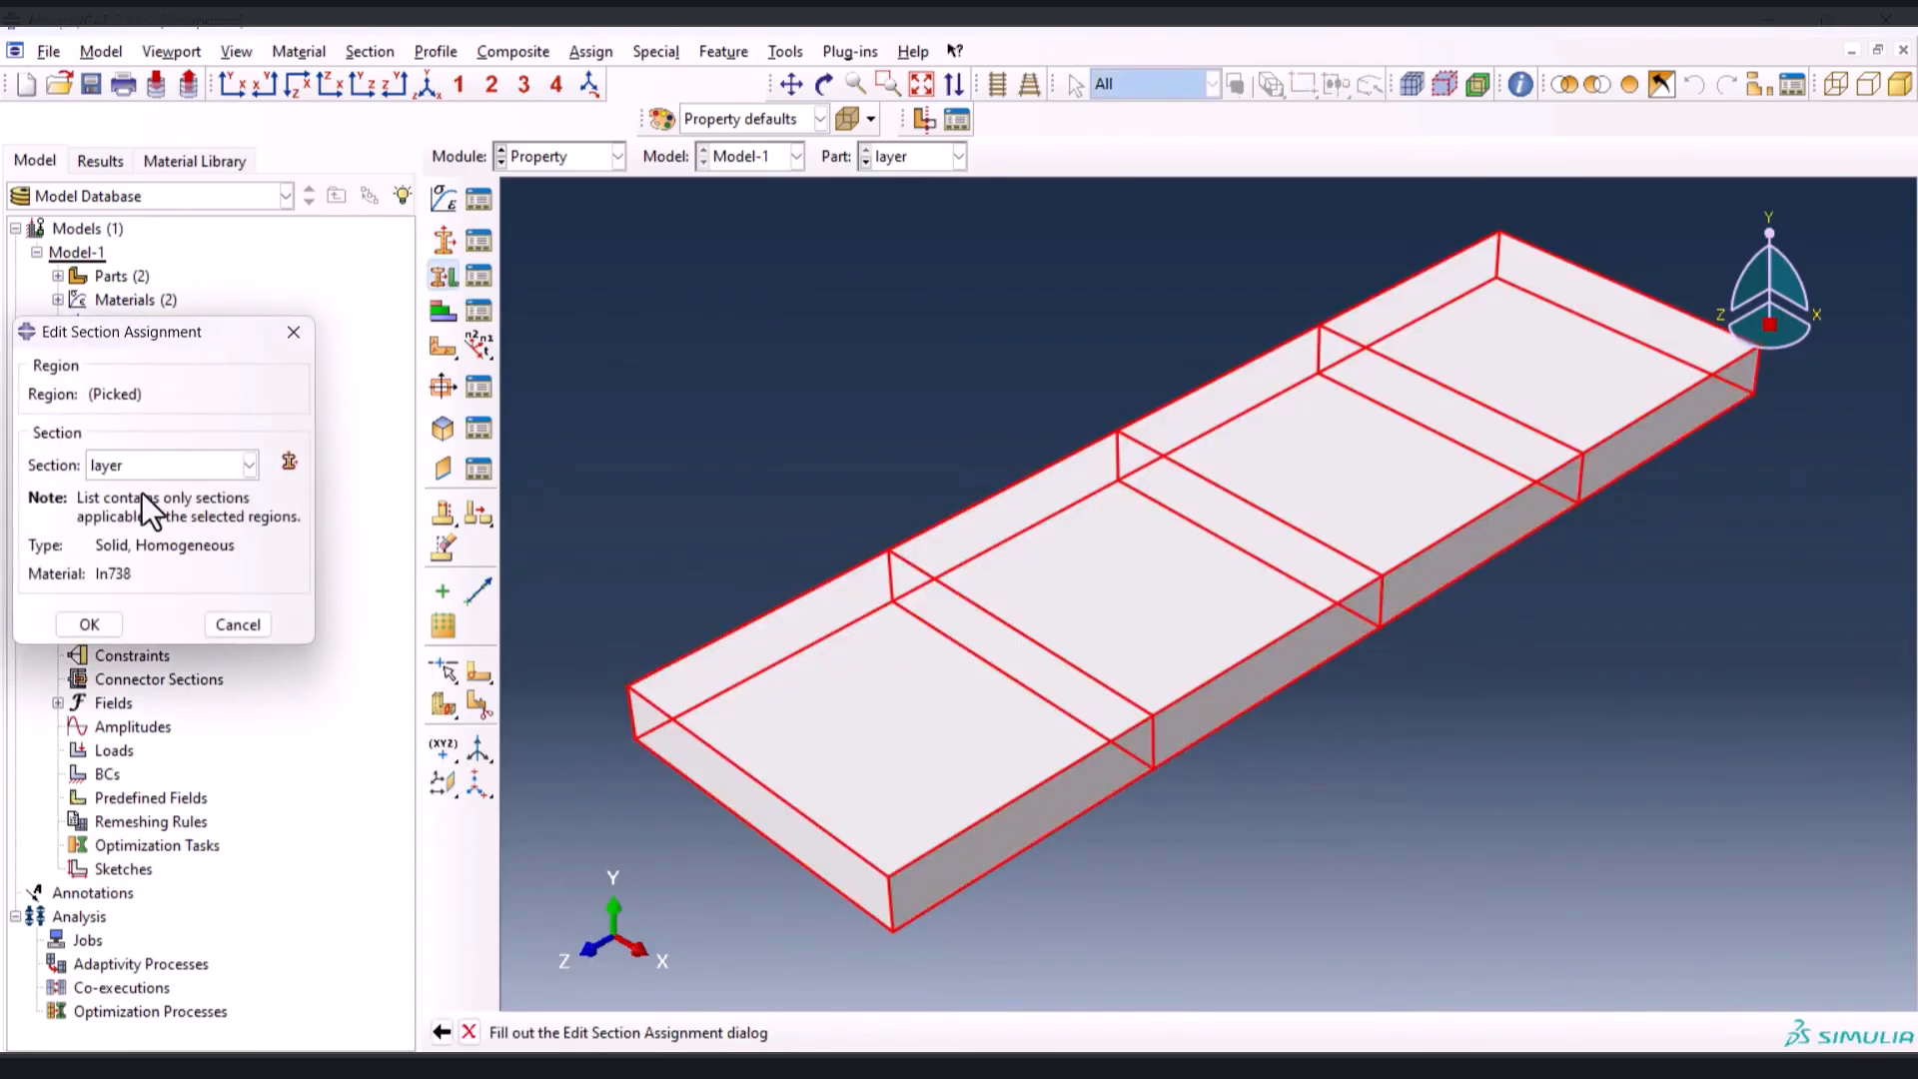
{"action": "left_click", "coordinate": [89, 625]}
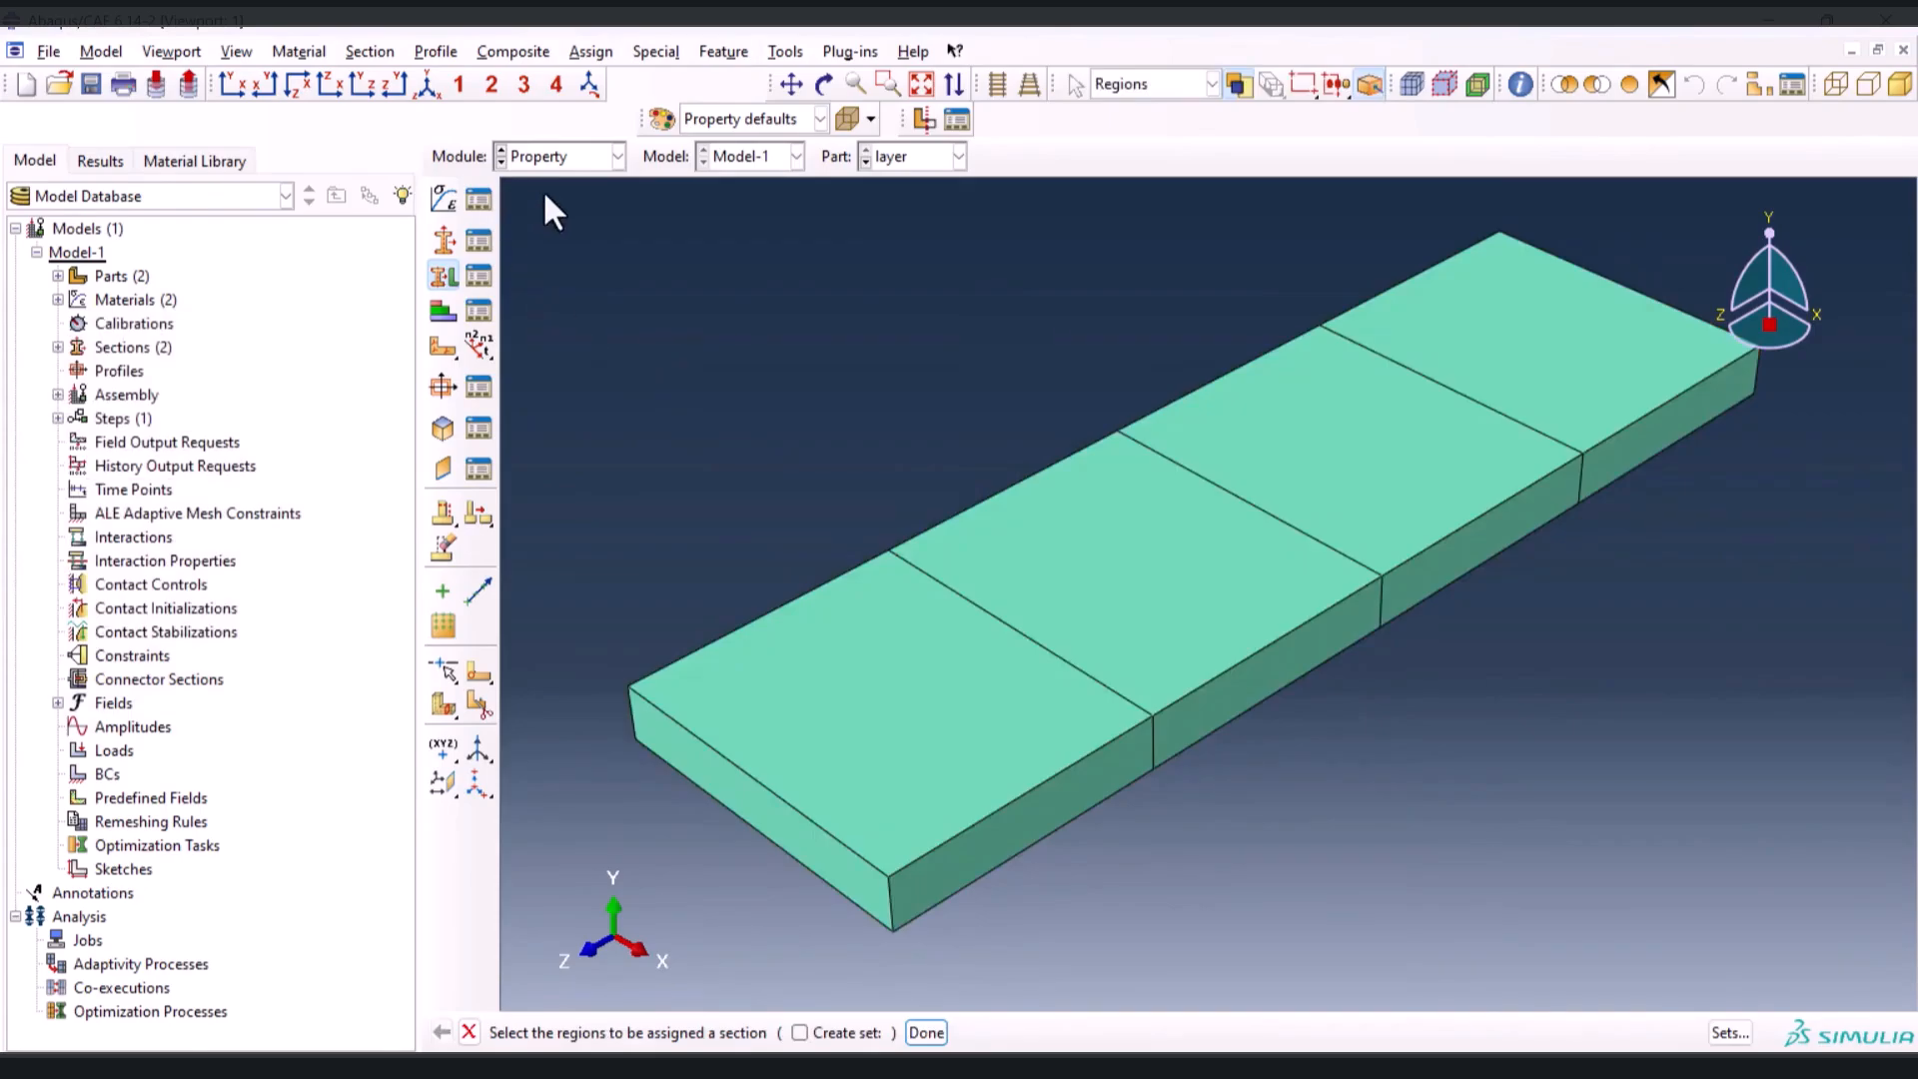
Switch to the Assembly module and create a dependent instance of the substrate part
{"action": "left_click", "coordinate": [560, 160]}
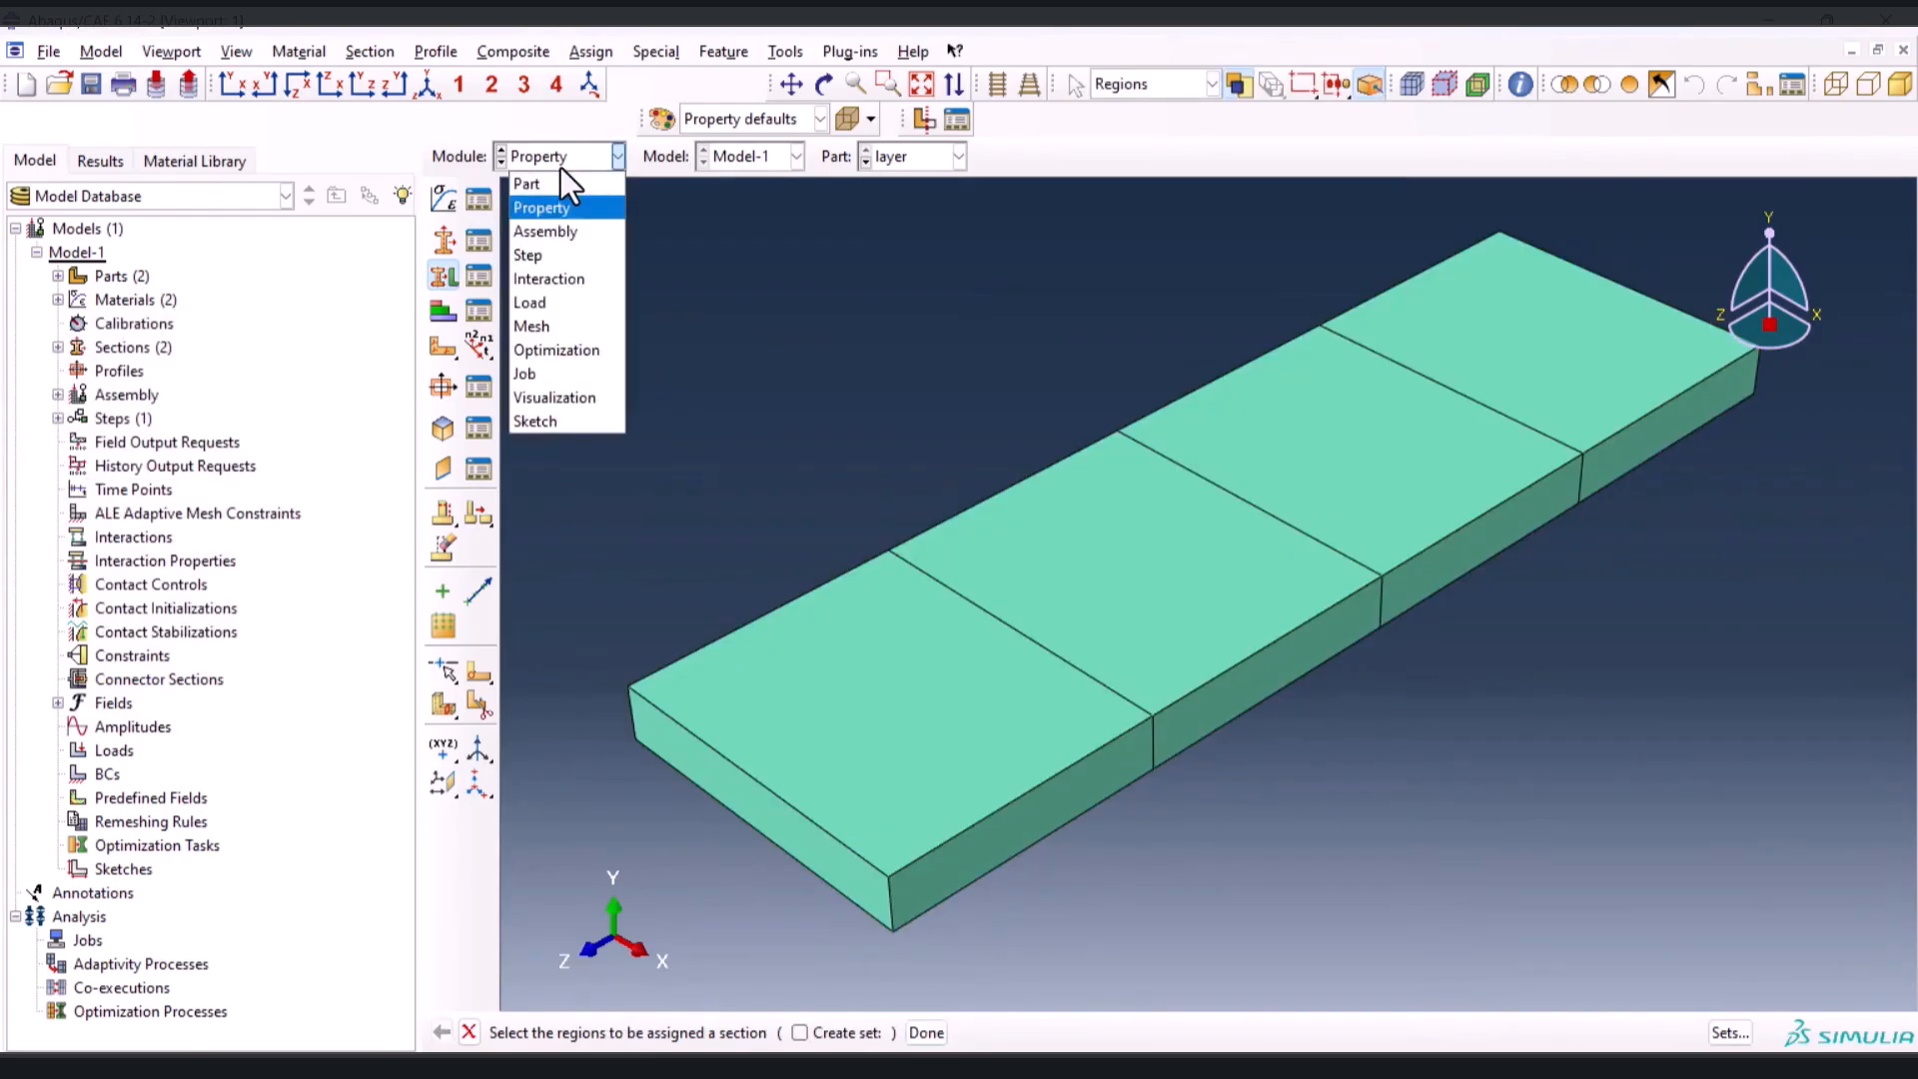
{"action": "left_click", "coordinate": [554, 228]}
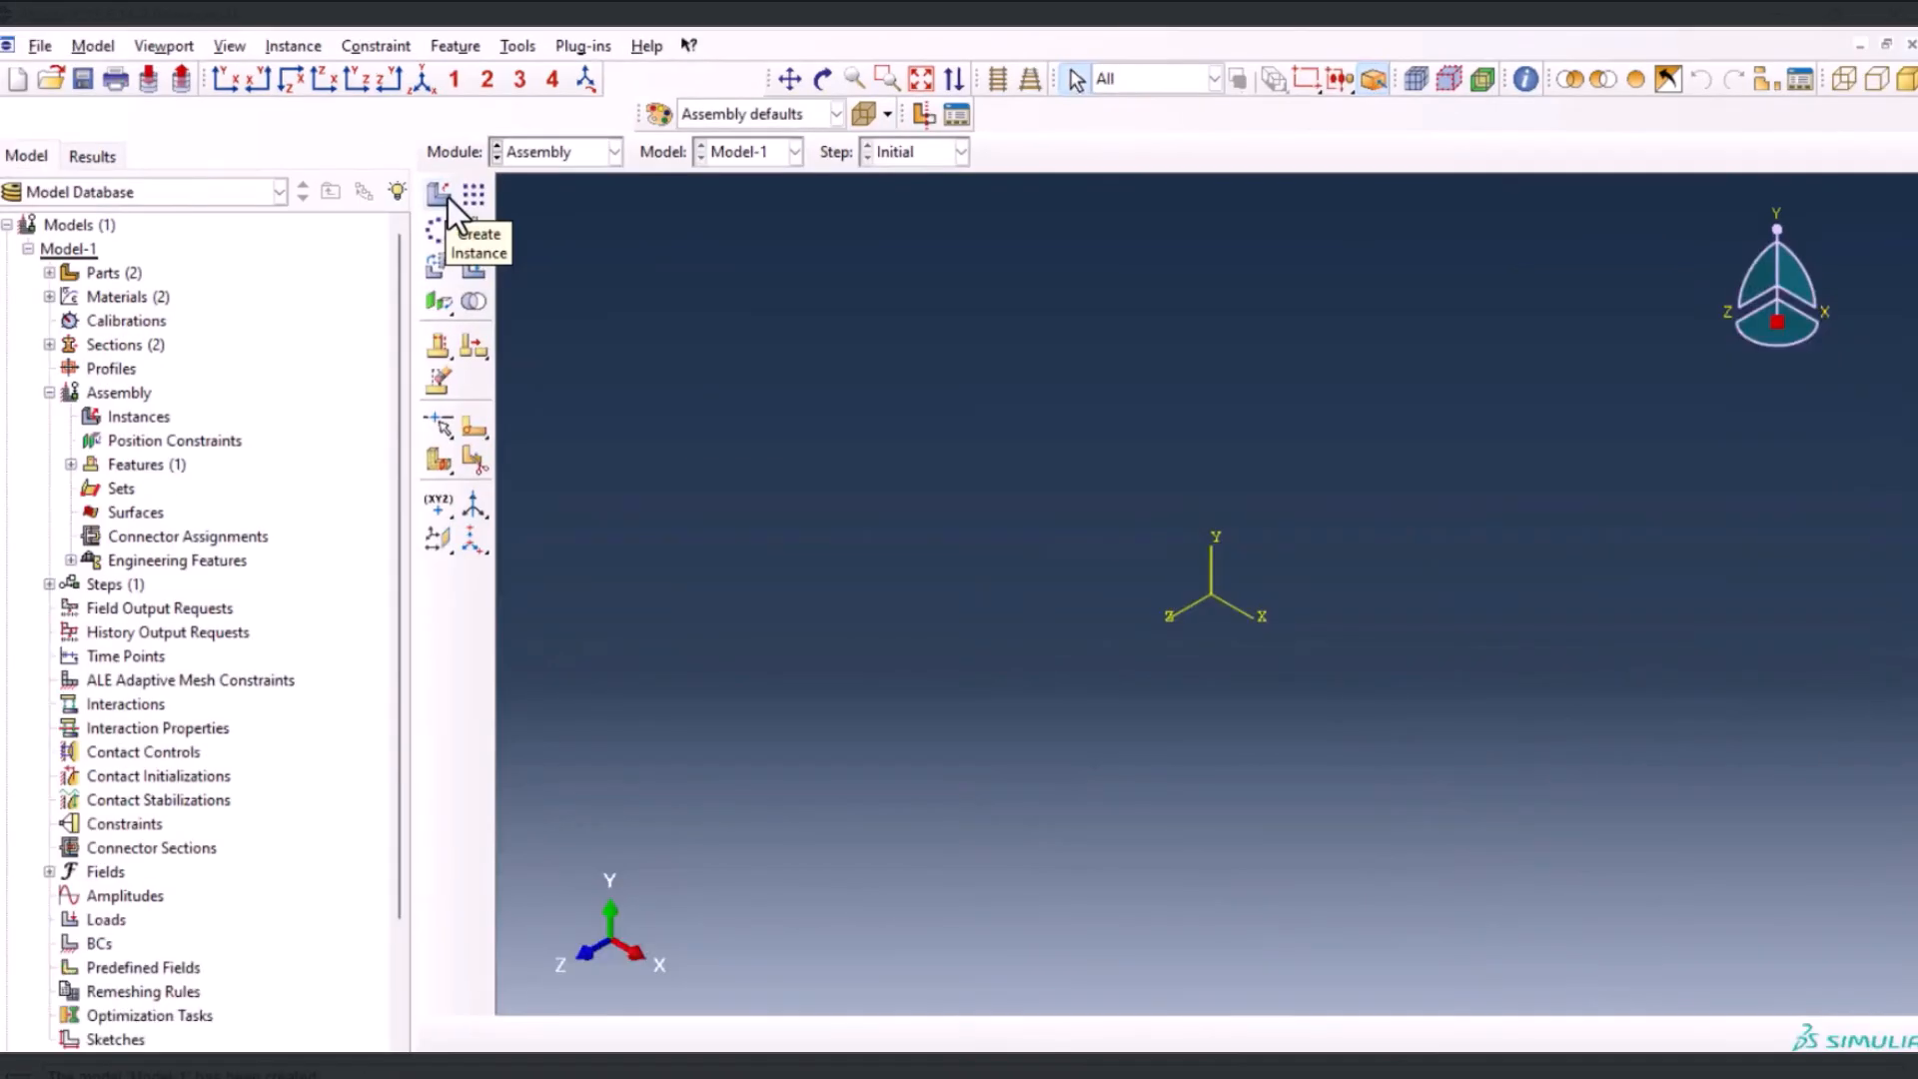
{"action": "left_click", "coordinate": [440, 194]}
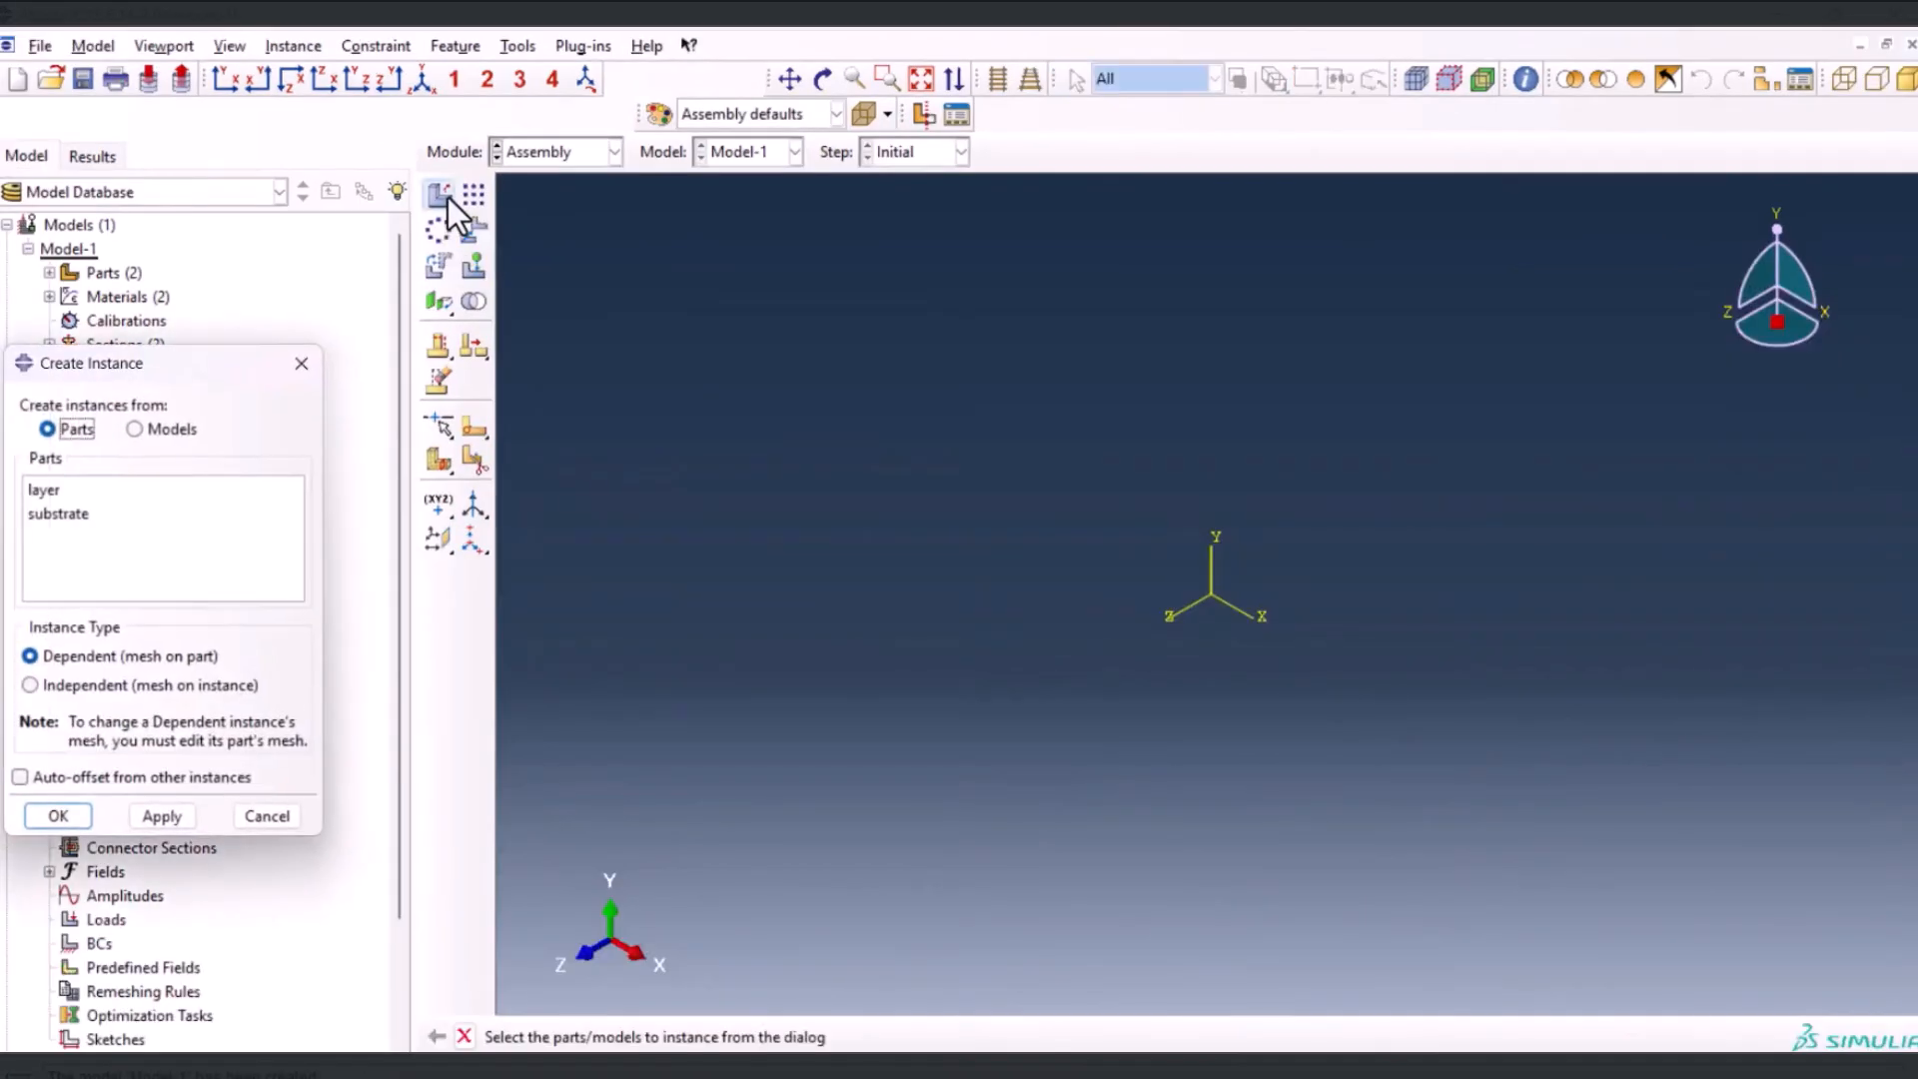
{"action": "left_click", "coordinate": [60, 513]}
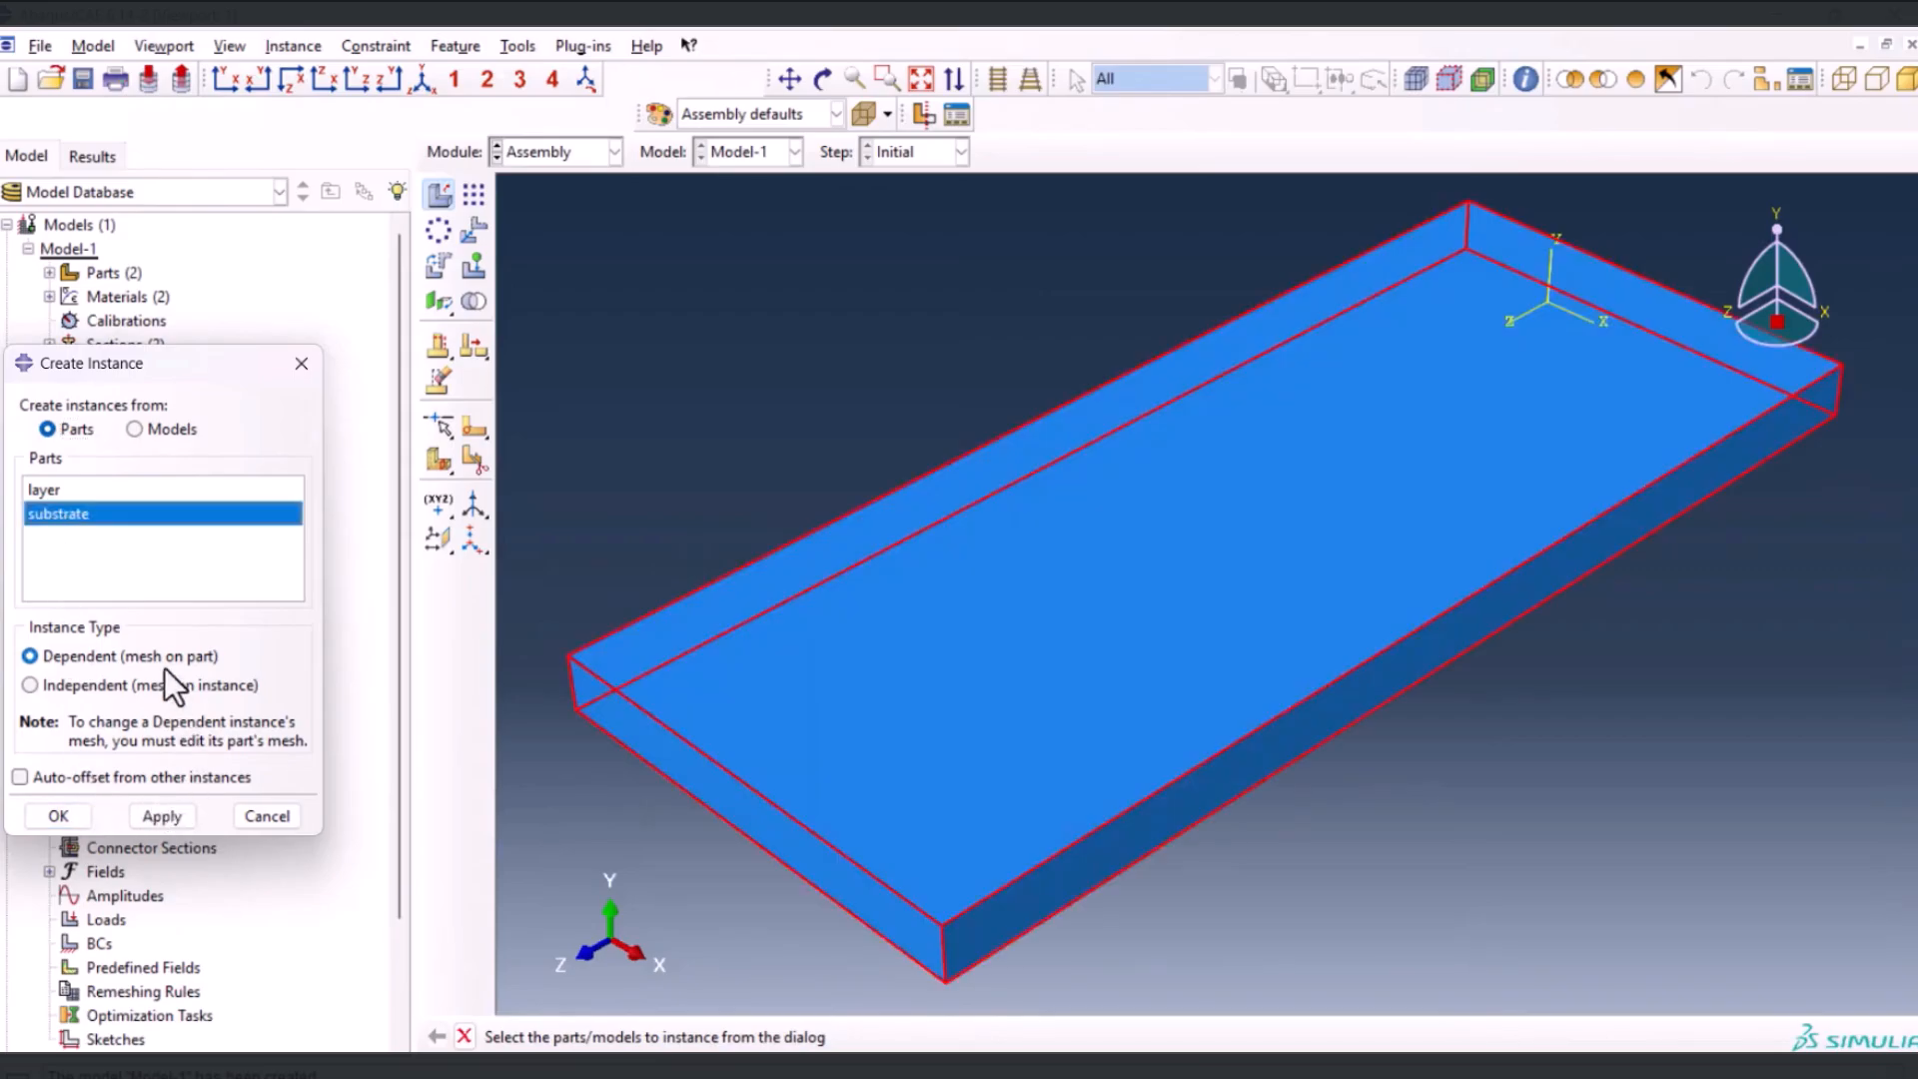
{"action": "left_click", "coordinate": [58, 815]}
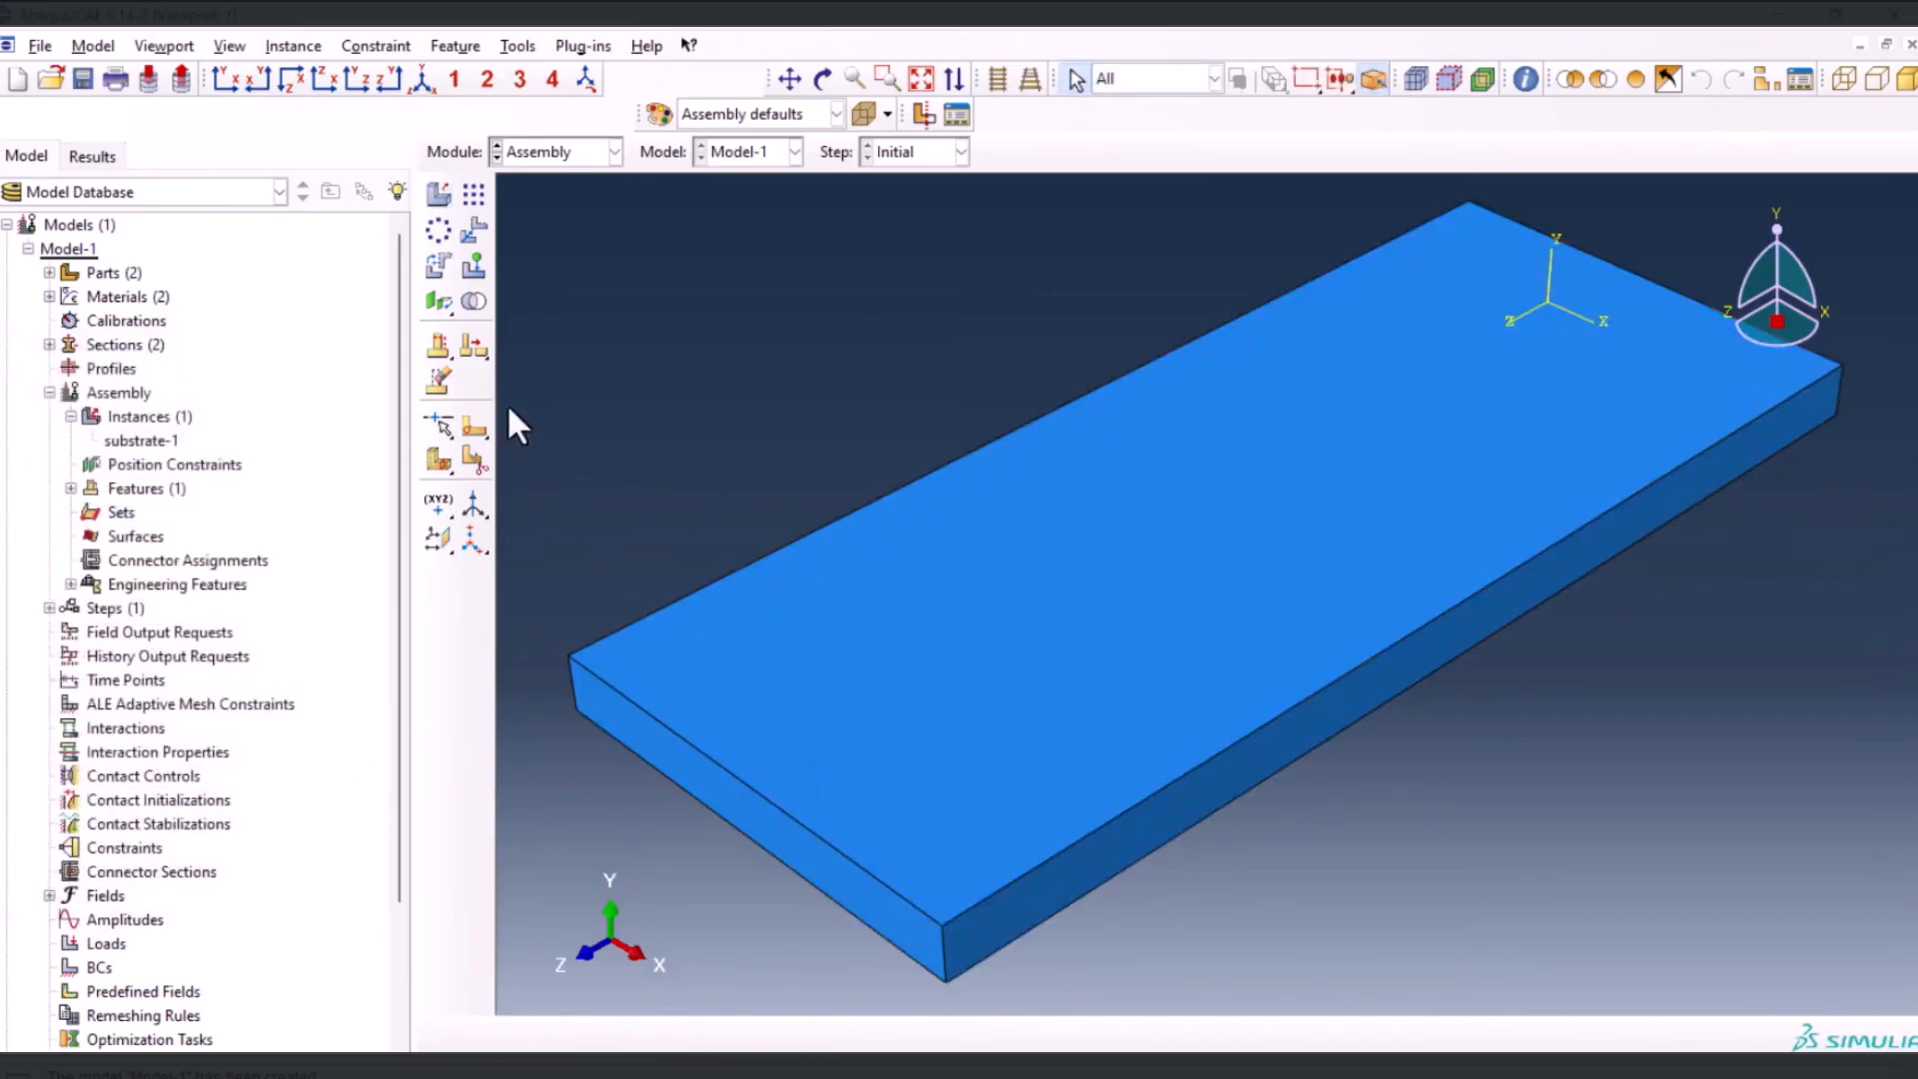
Translate the substrate instance from its lower rear corner vertex to the origin of the global coordinate system
{"action": "left_click", "coordinate": [479, 240]}
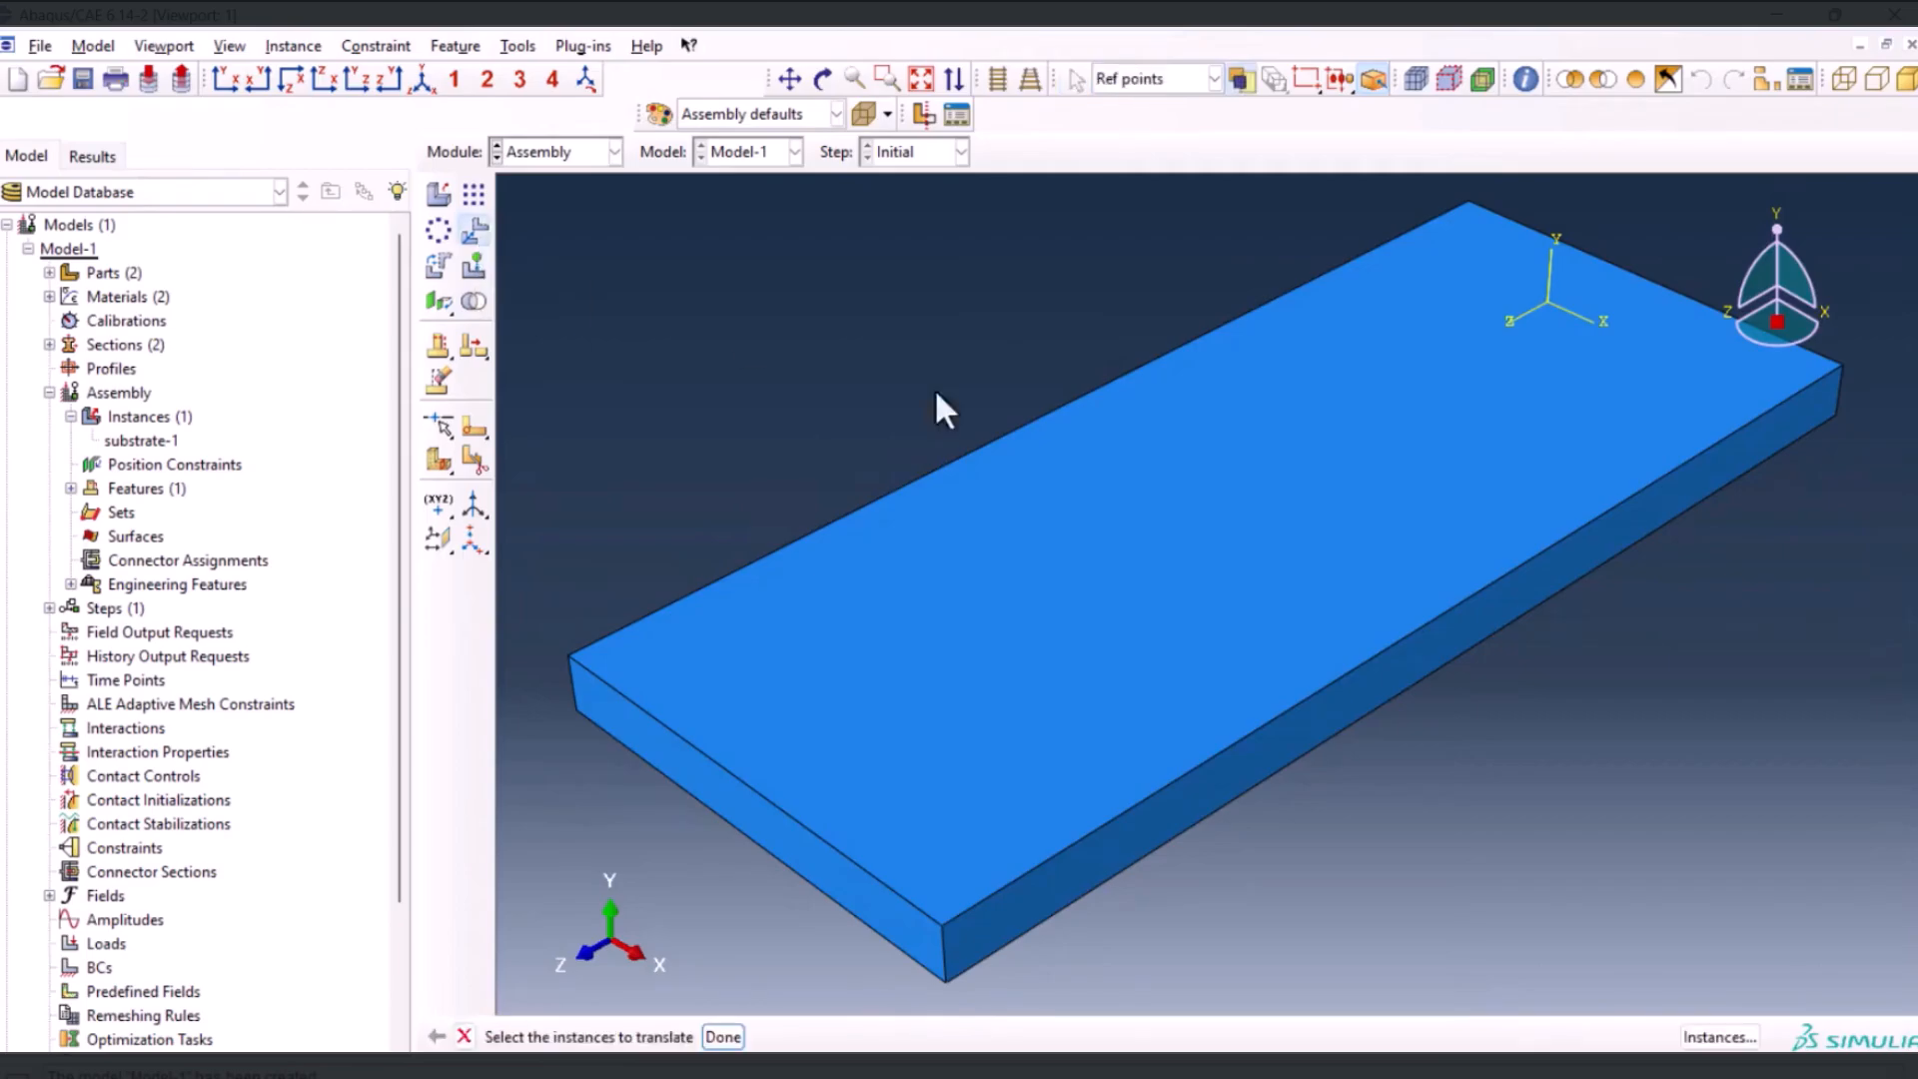
{"action": "left_click", "coordinate": [1241, 507]}
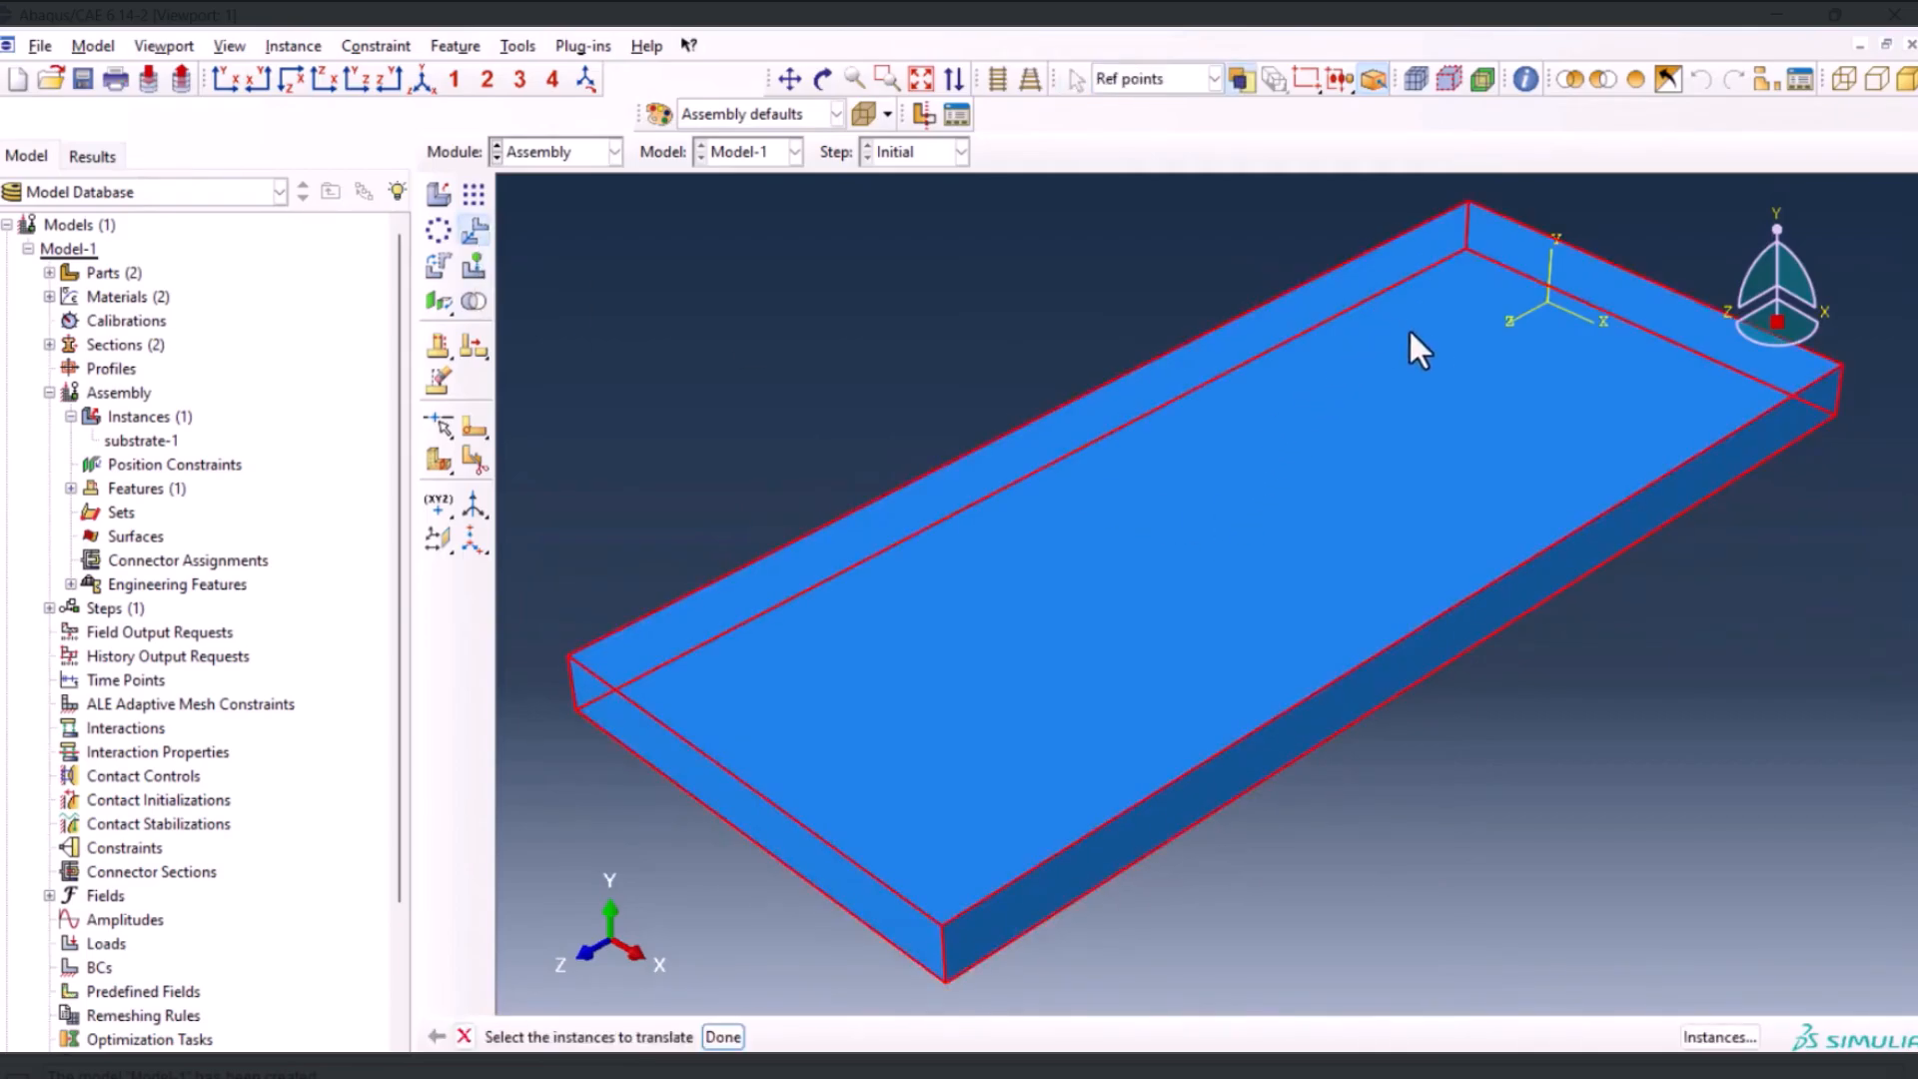
{"action": "middle_click", "coordinate": [1457, 330]}
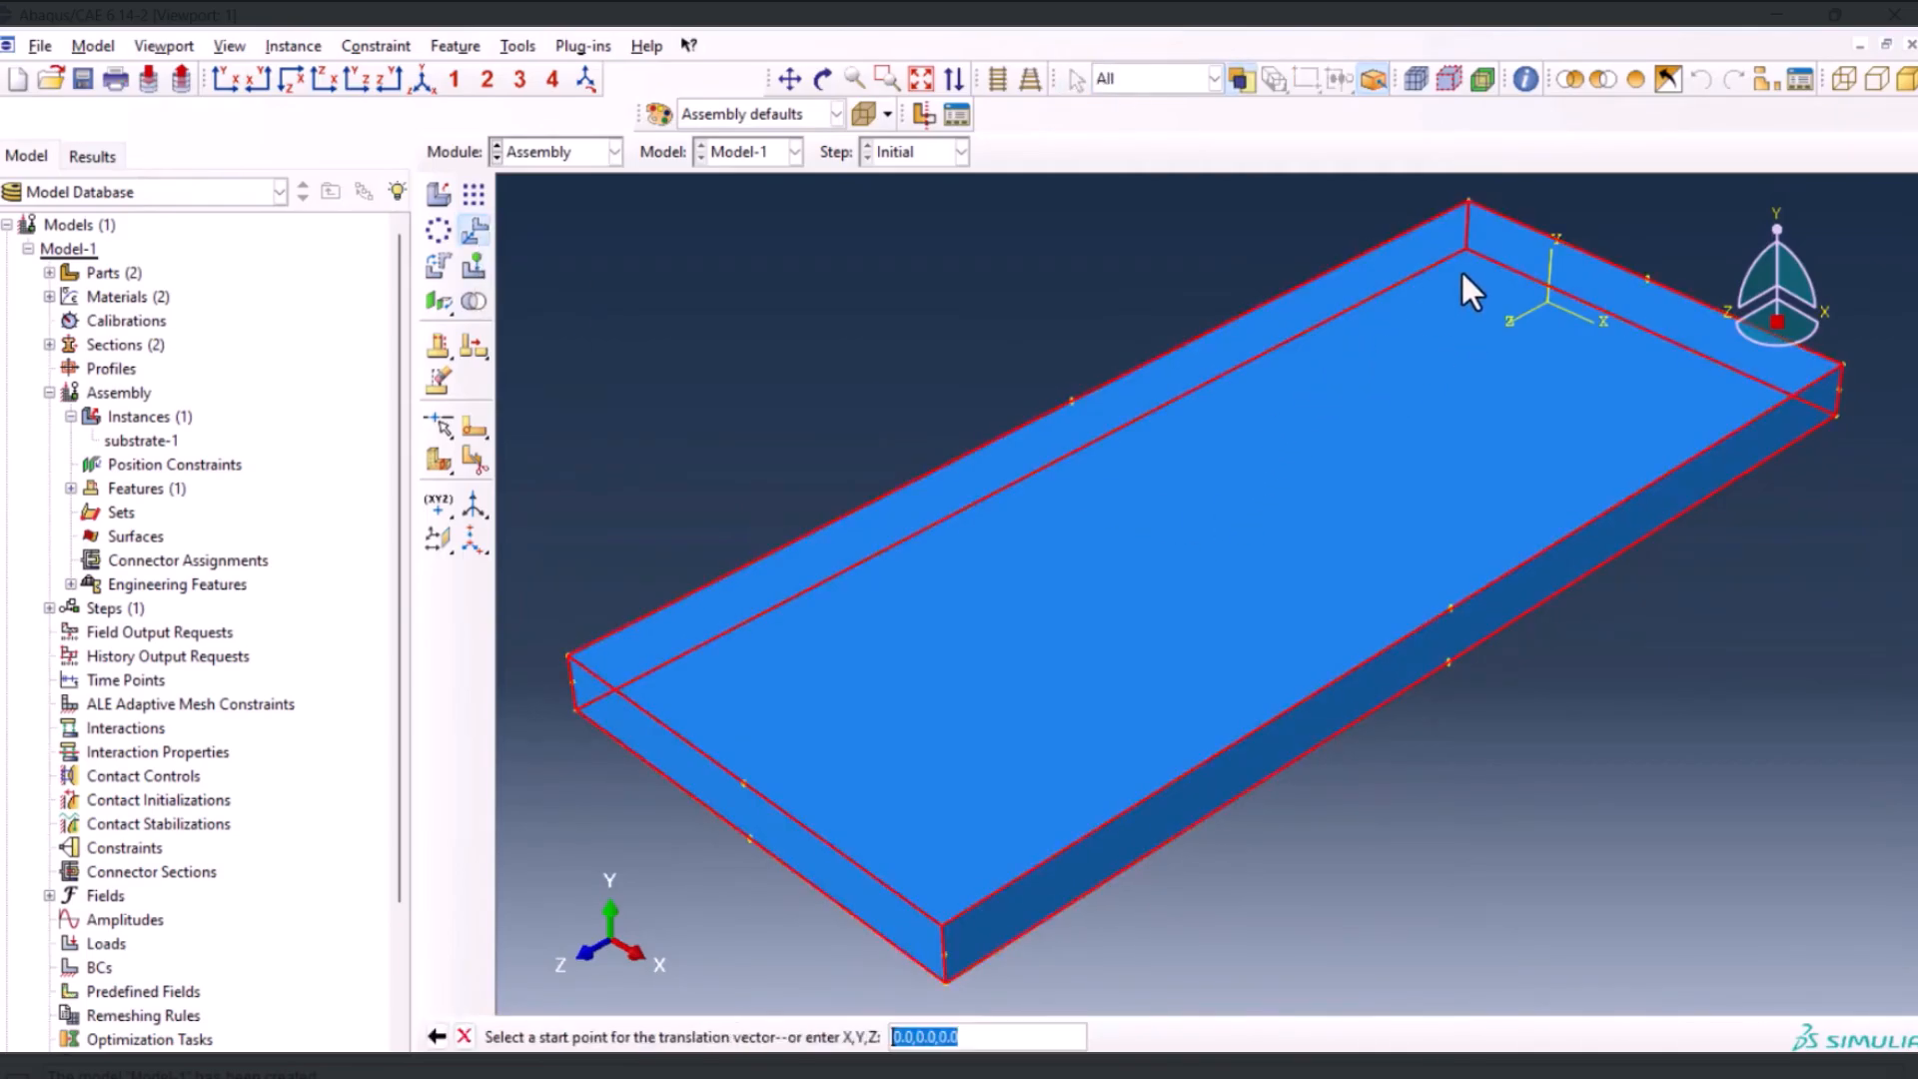
{"action": "left_click", "coordinate": [1465, 248]}
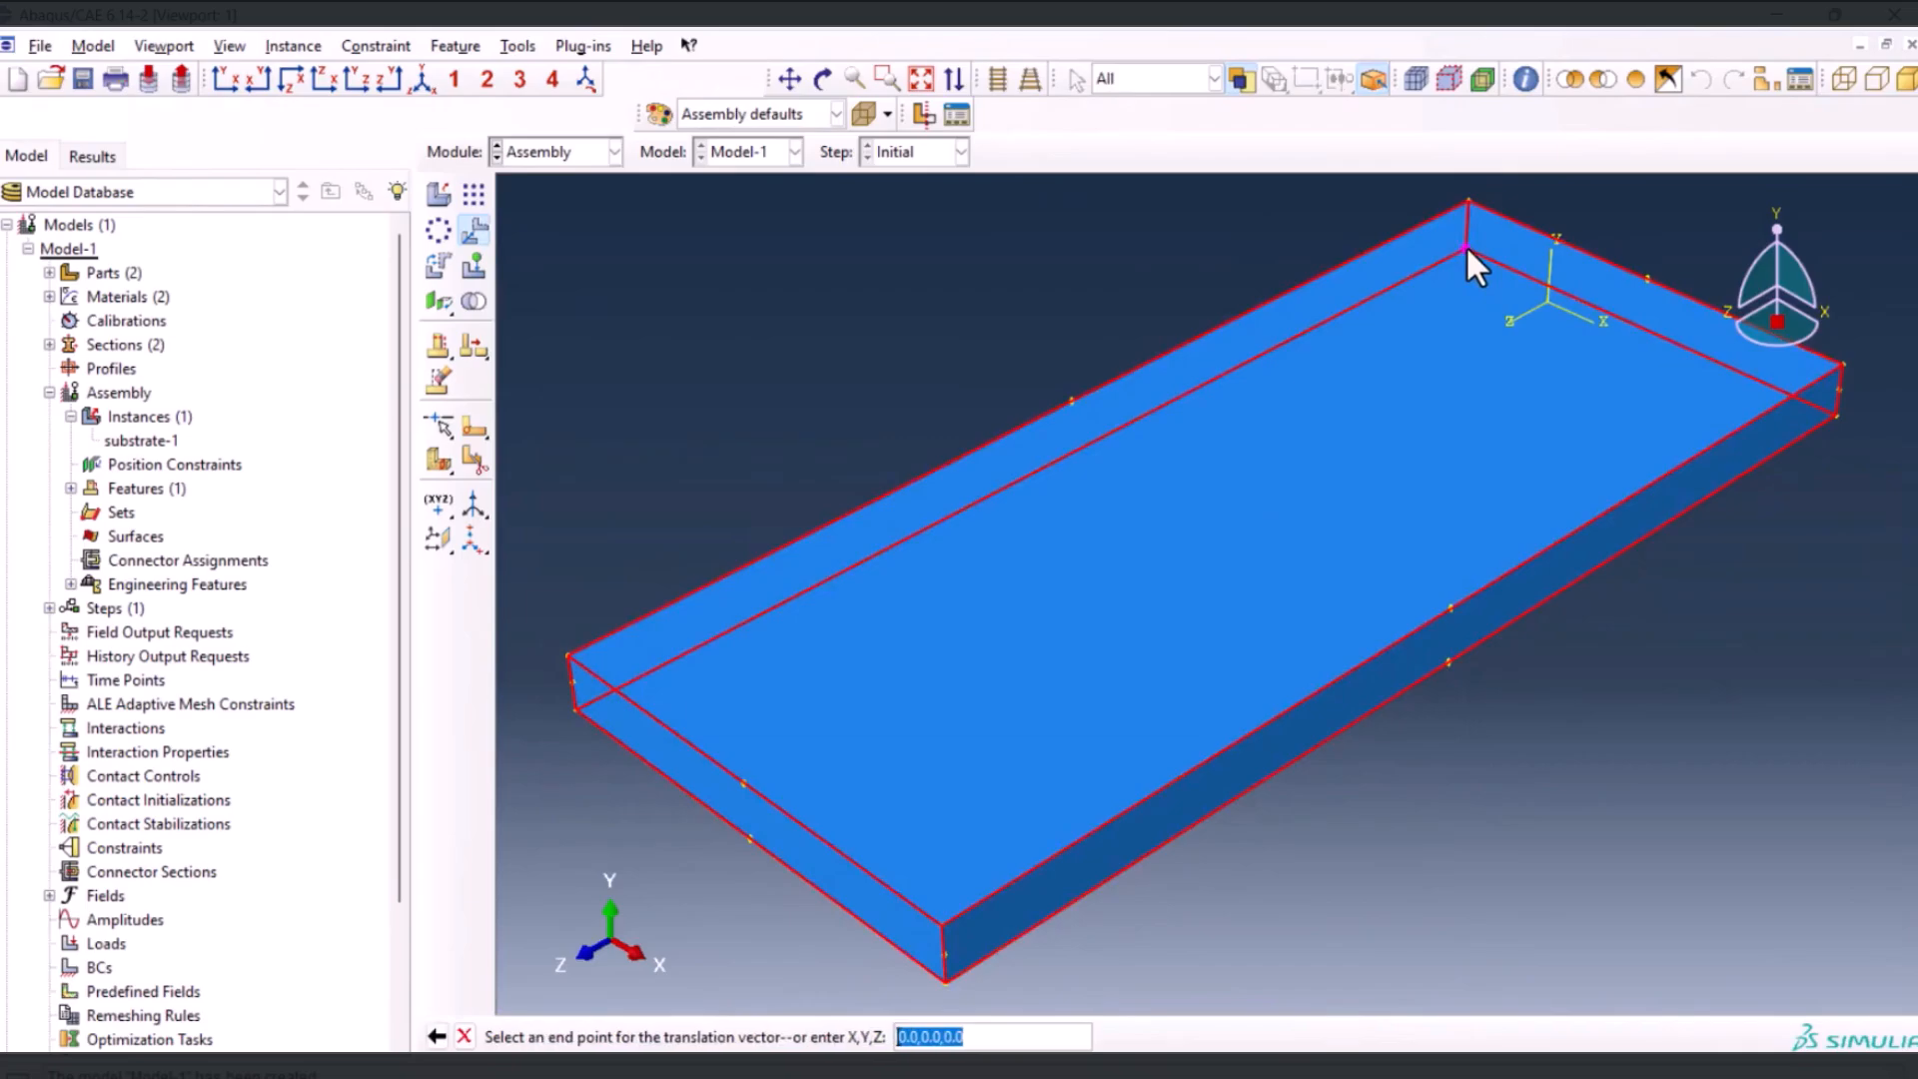
{"action": "left_click", "coordinate": [1545, 300]}
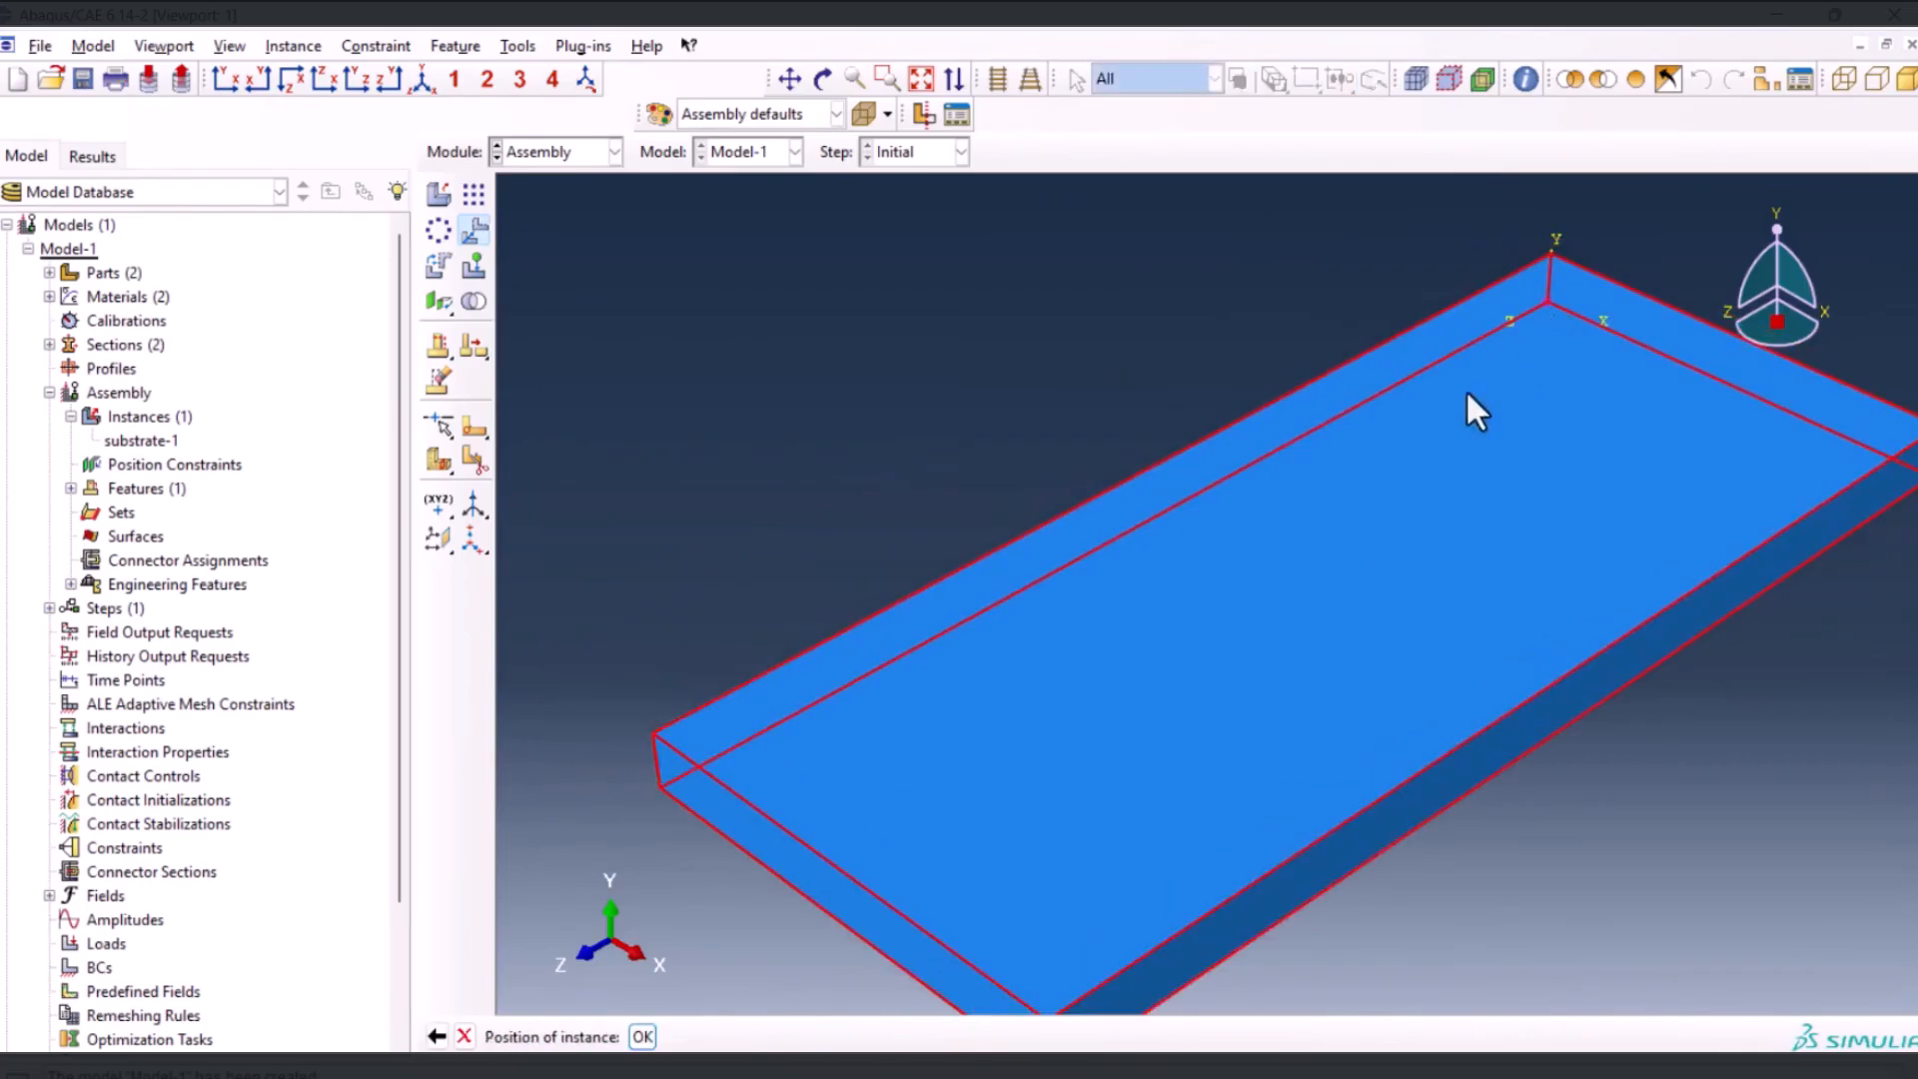
{"action": "middle_click", "coordinate": [1001, 380]}
{"action": "left_click", "coordinate": [416, 80]}
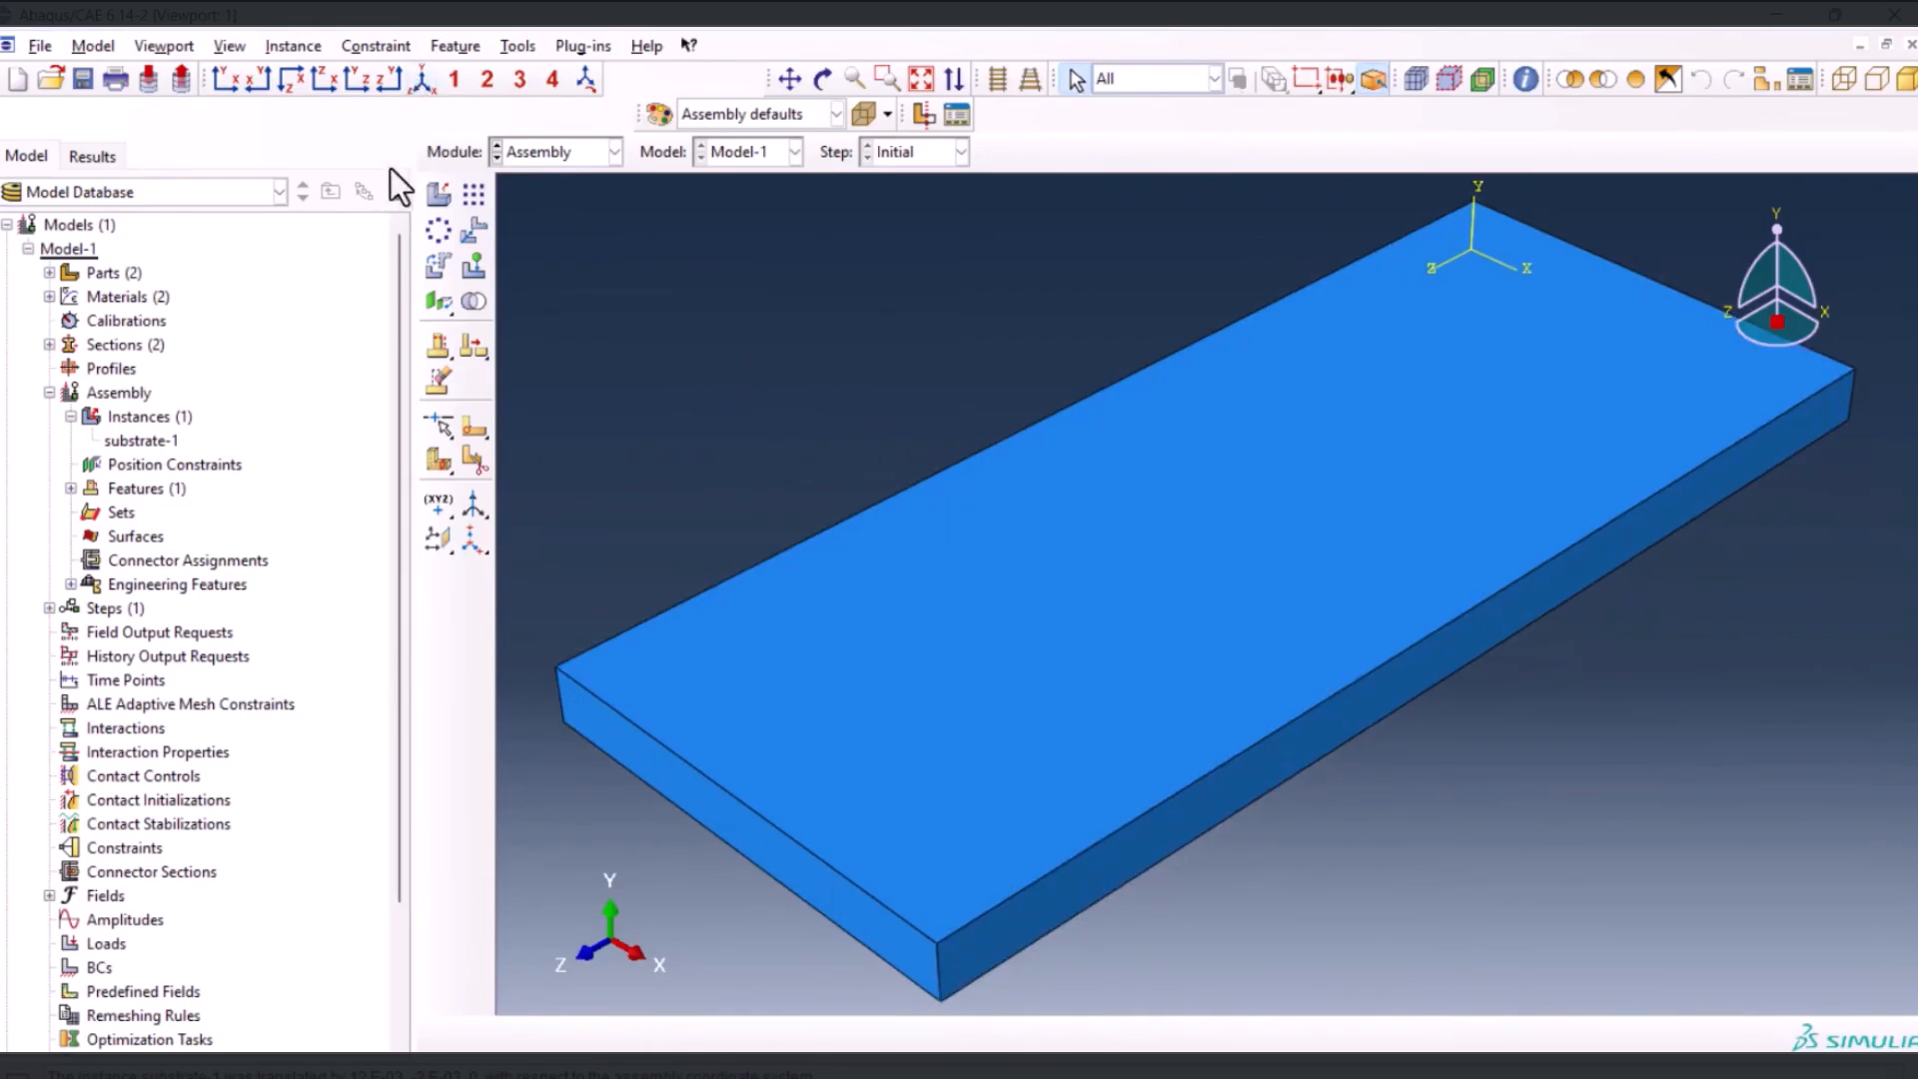
Add a dependent instance of the layer part to the assembly
{"action": "left_click", "coordinate": [448, 200]}
{"action": "left_click", "coordinate": [52, 487]}
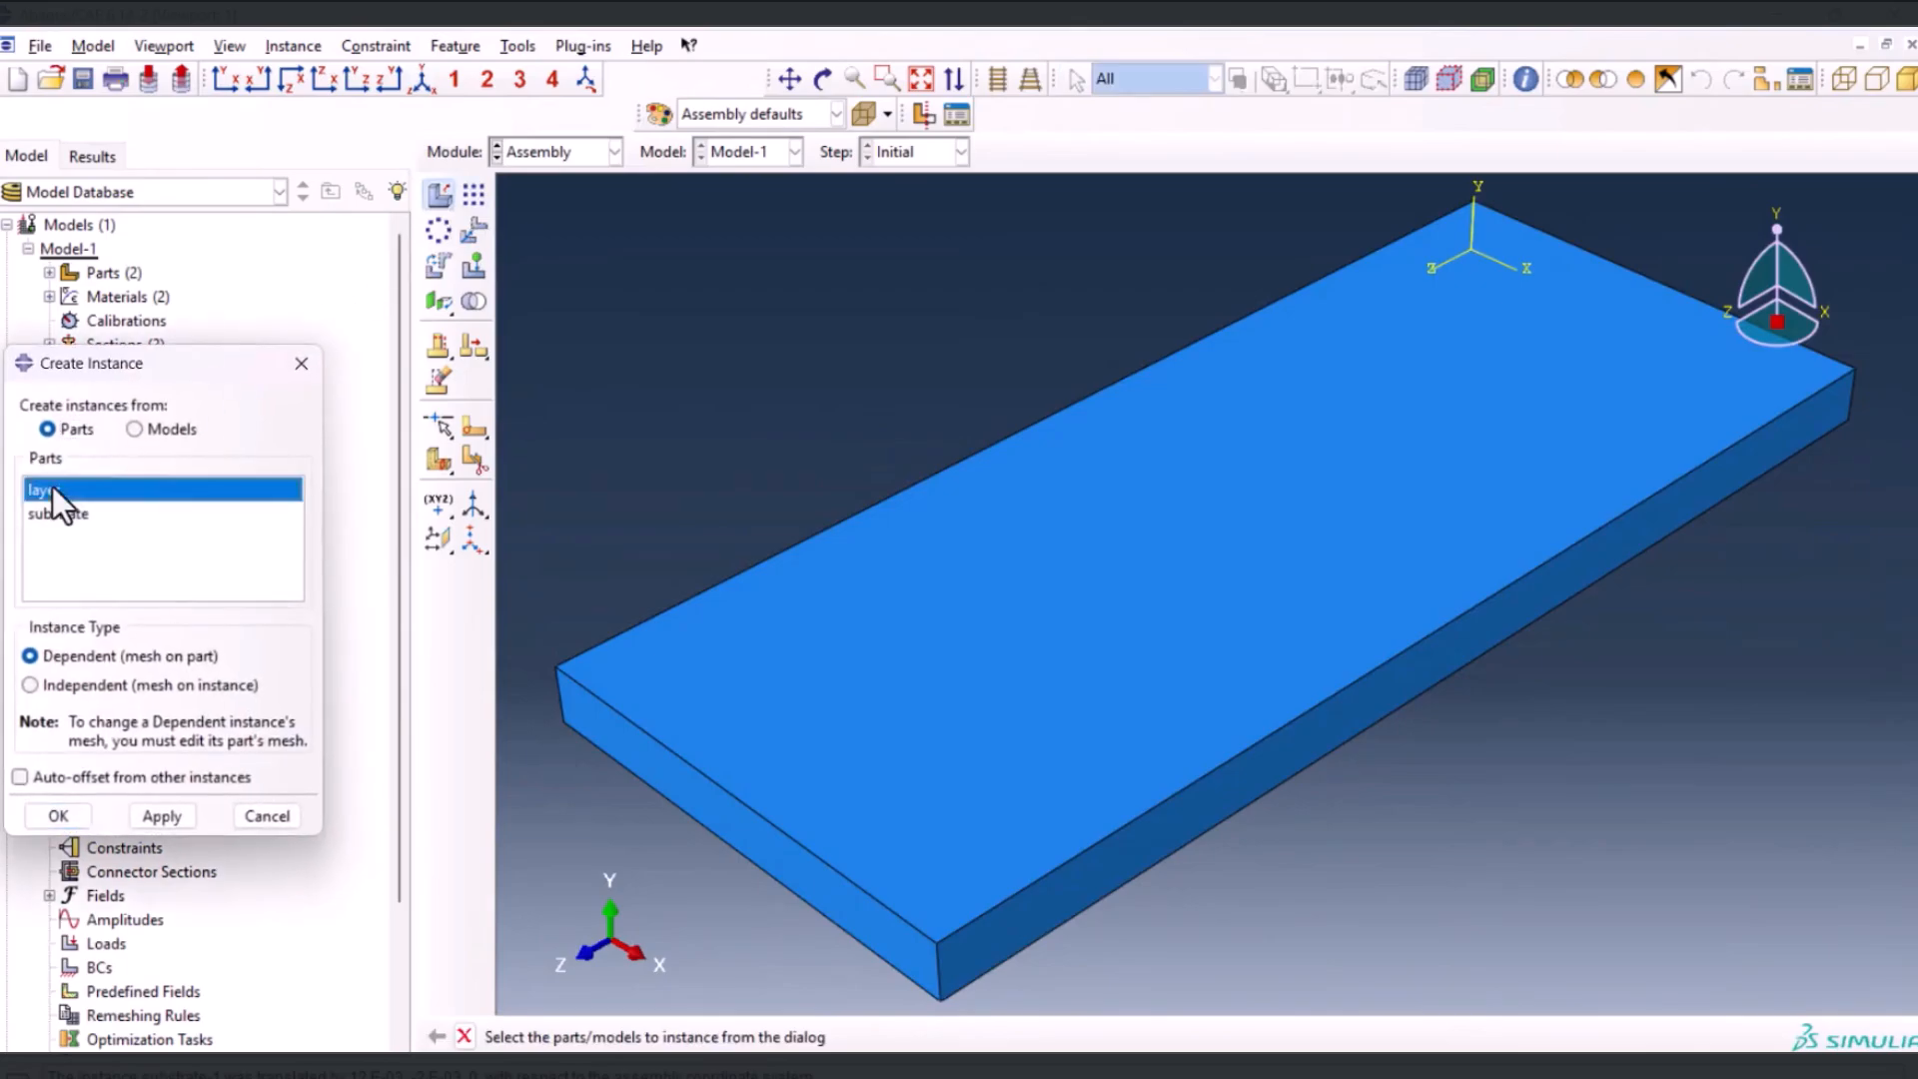
{"action": "left_click", "coordinate": [70, 818]}
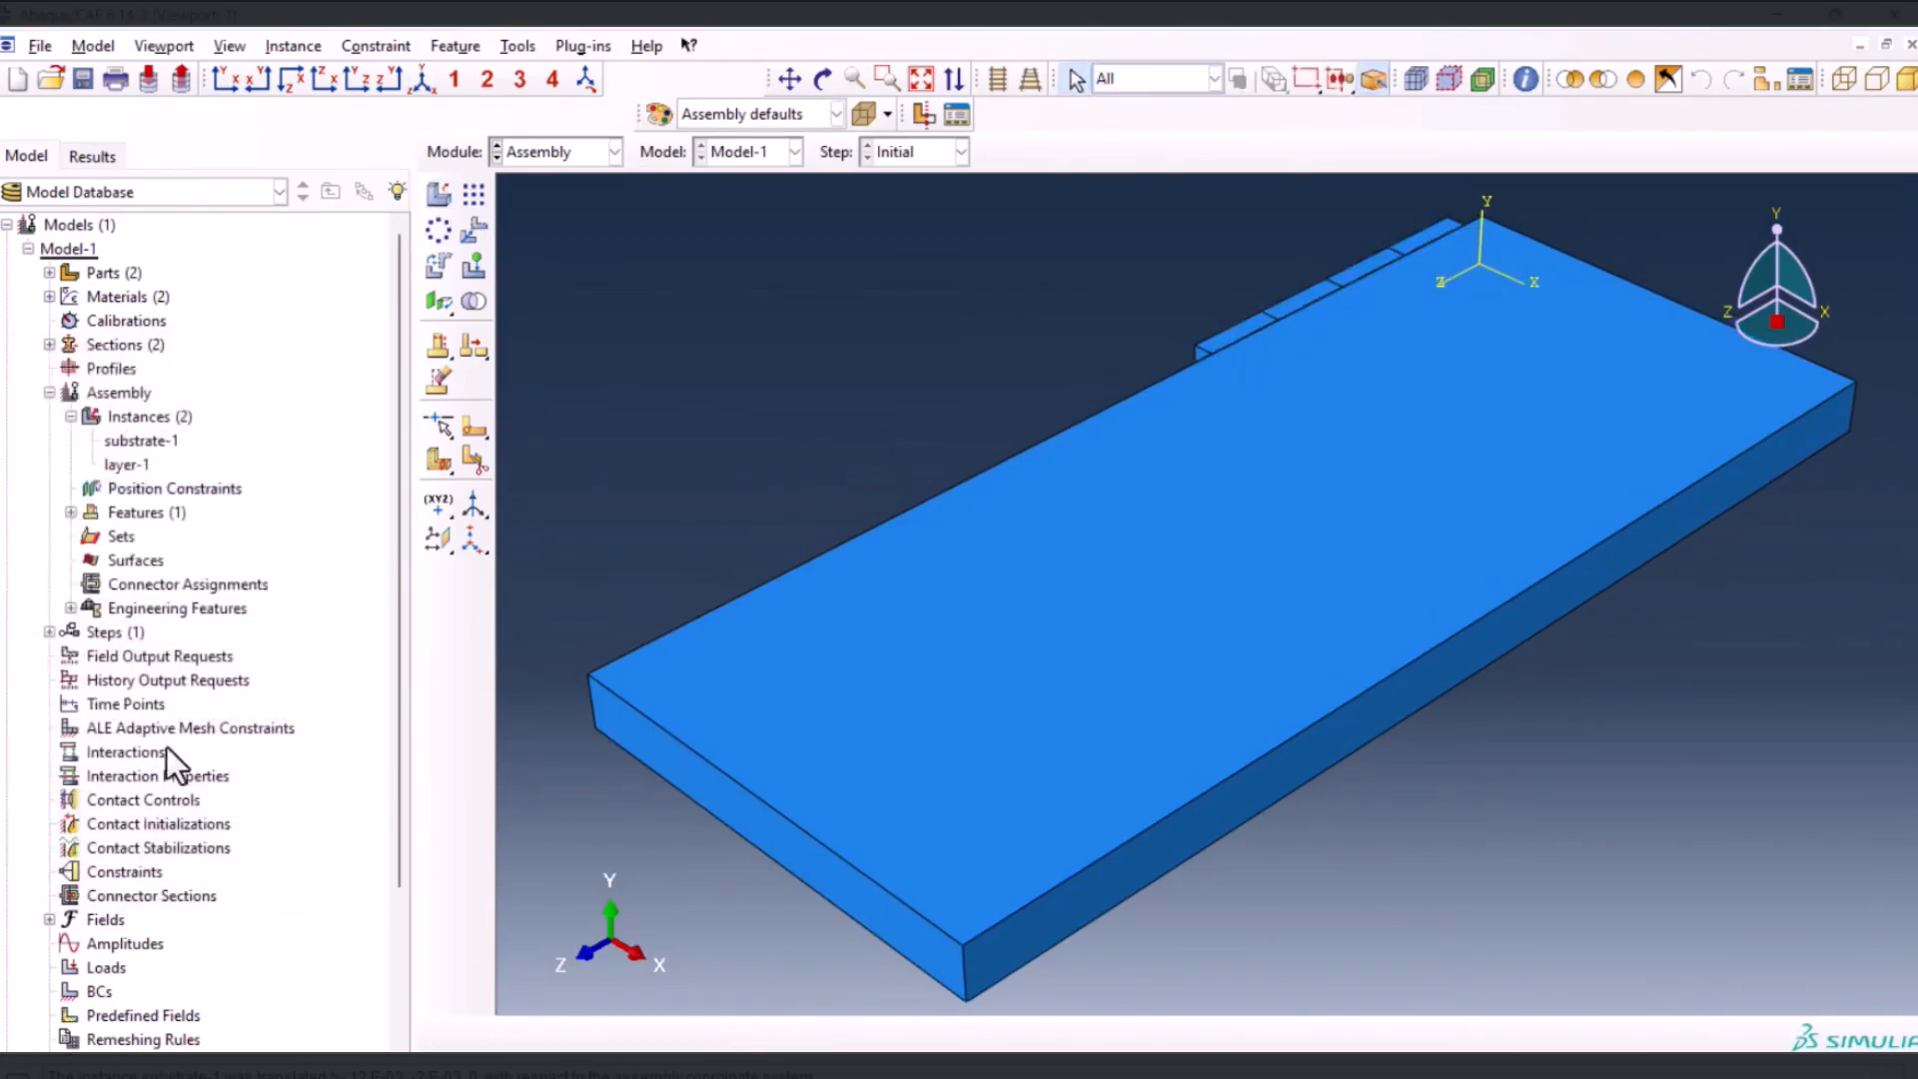
Translate the layer instance from the midpoint of its lower front edge to the midpoint of the substrate's upper front edge
{"action": "left_click", "coordinate": [477, 229]}
{"action": "left_click", "coordinate": [1255, 313]}
{"action": "middle_click", "coordinate": [1096, 334]}
{"action": "left_click", "coordinate": [1235, 381]}
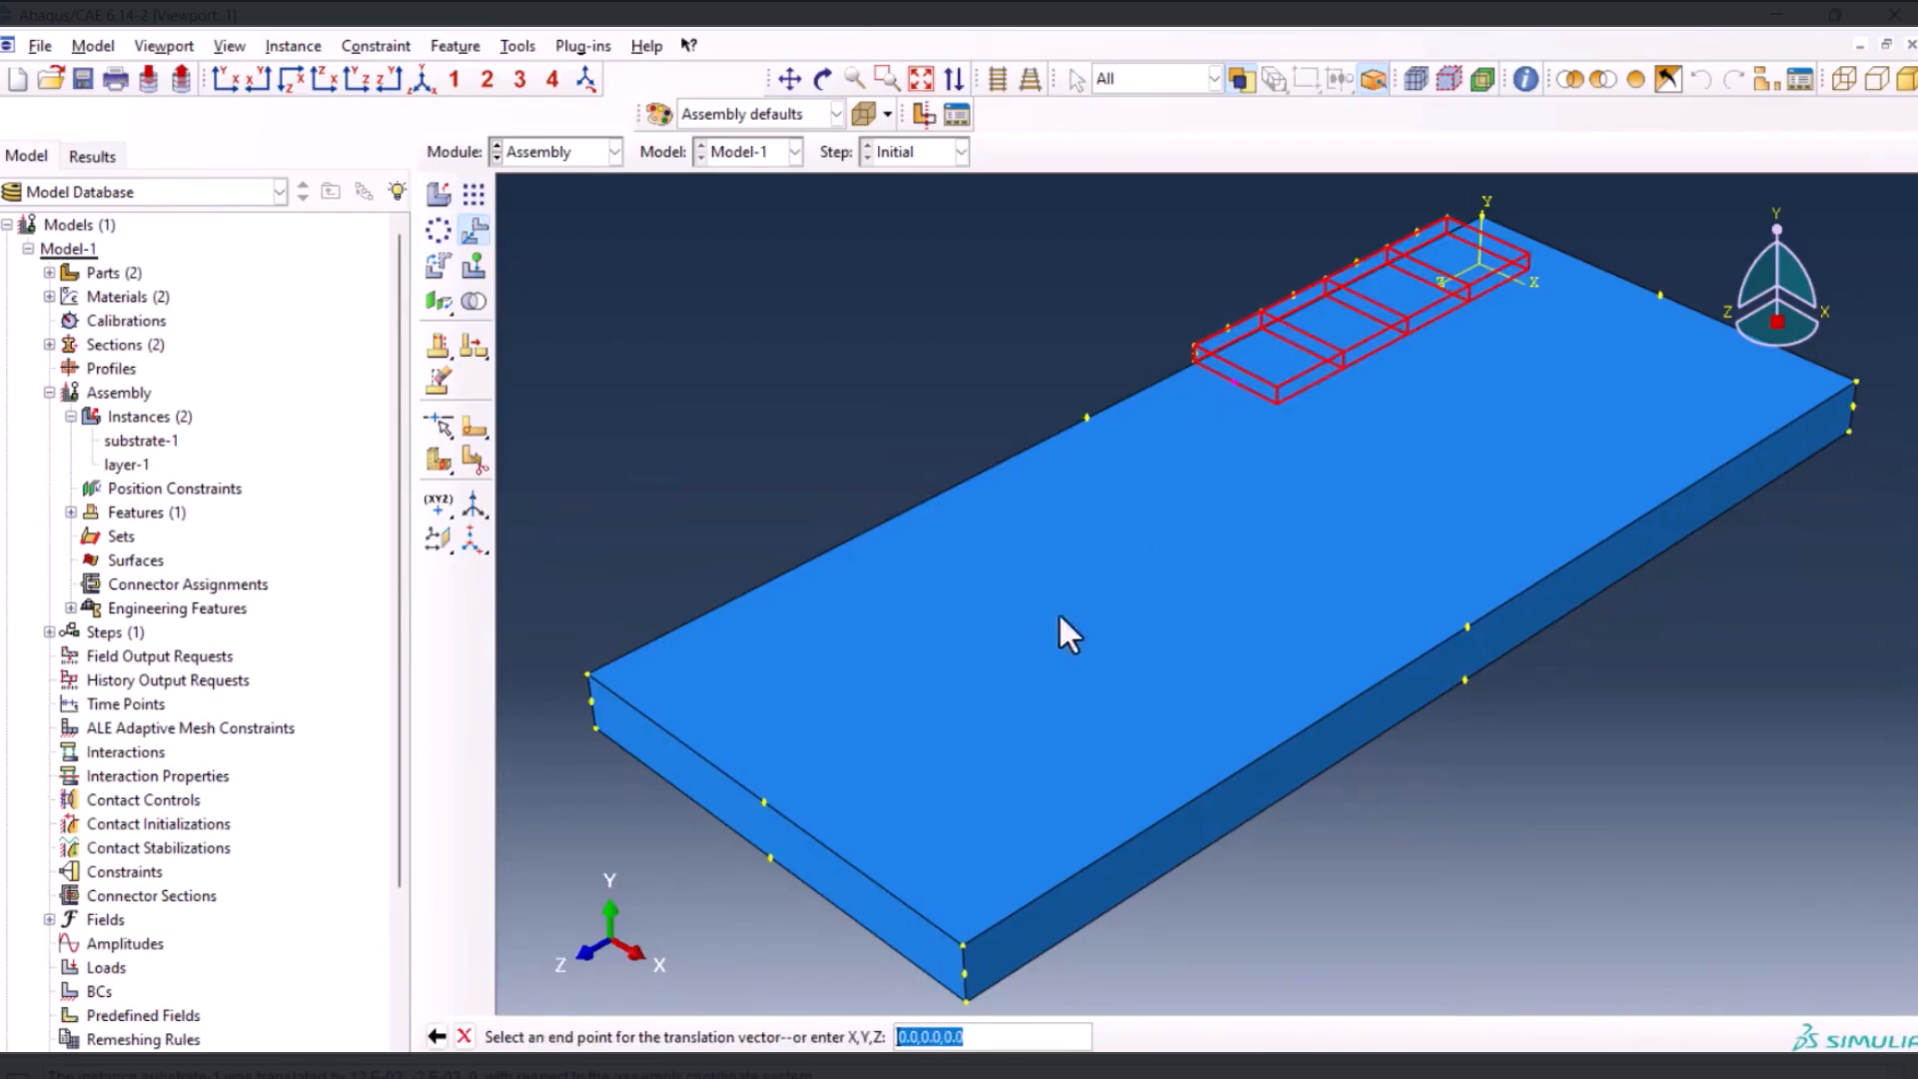
{"action": "left_click", "coordinate": [763, 799]}
{"action": "middle_click", "coordinate": [699, 877]}
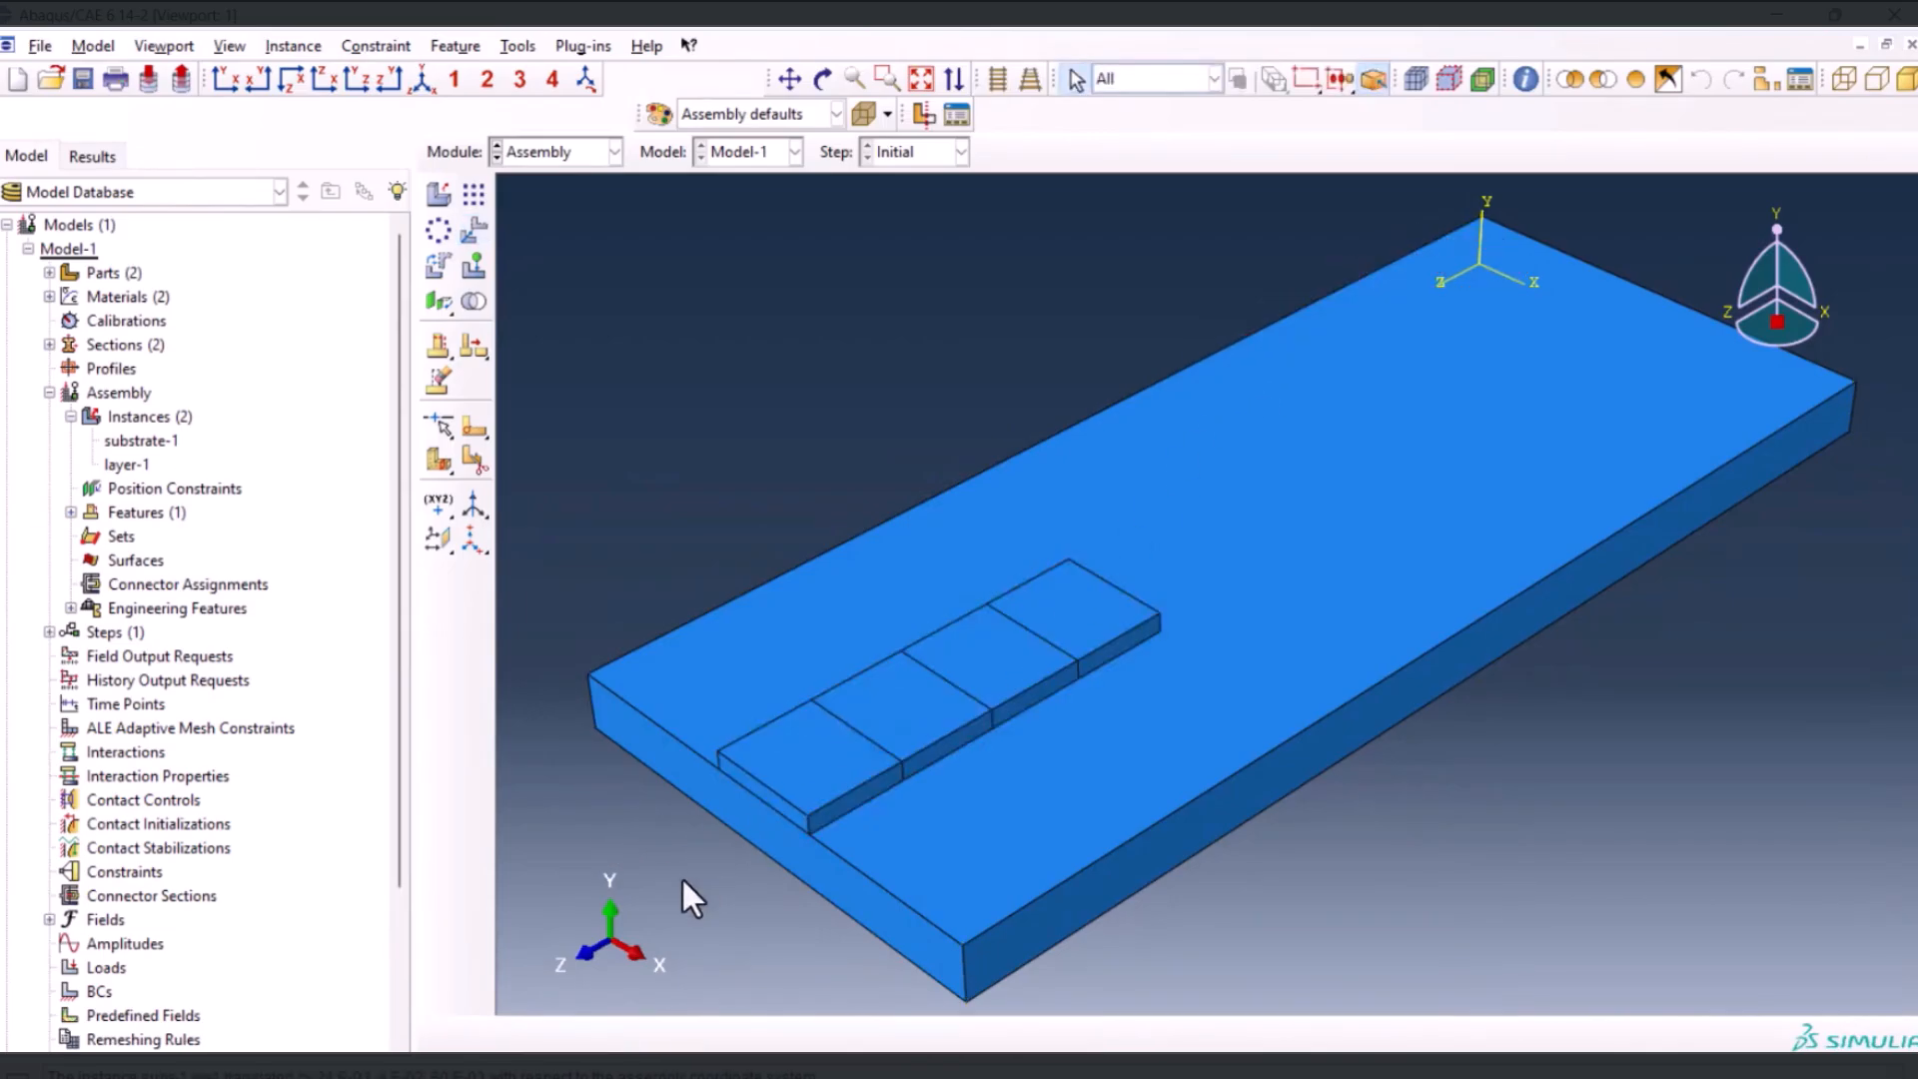
Query the coordinates of the midpoint on the layer's lower front edge
{"action": "left_click", "coordinate": [1525, 82]}
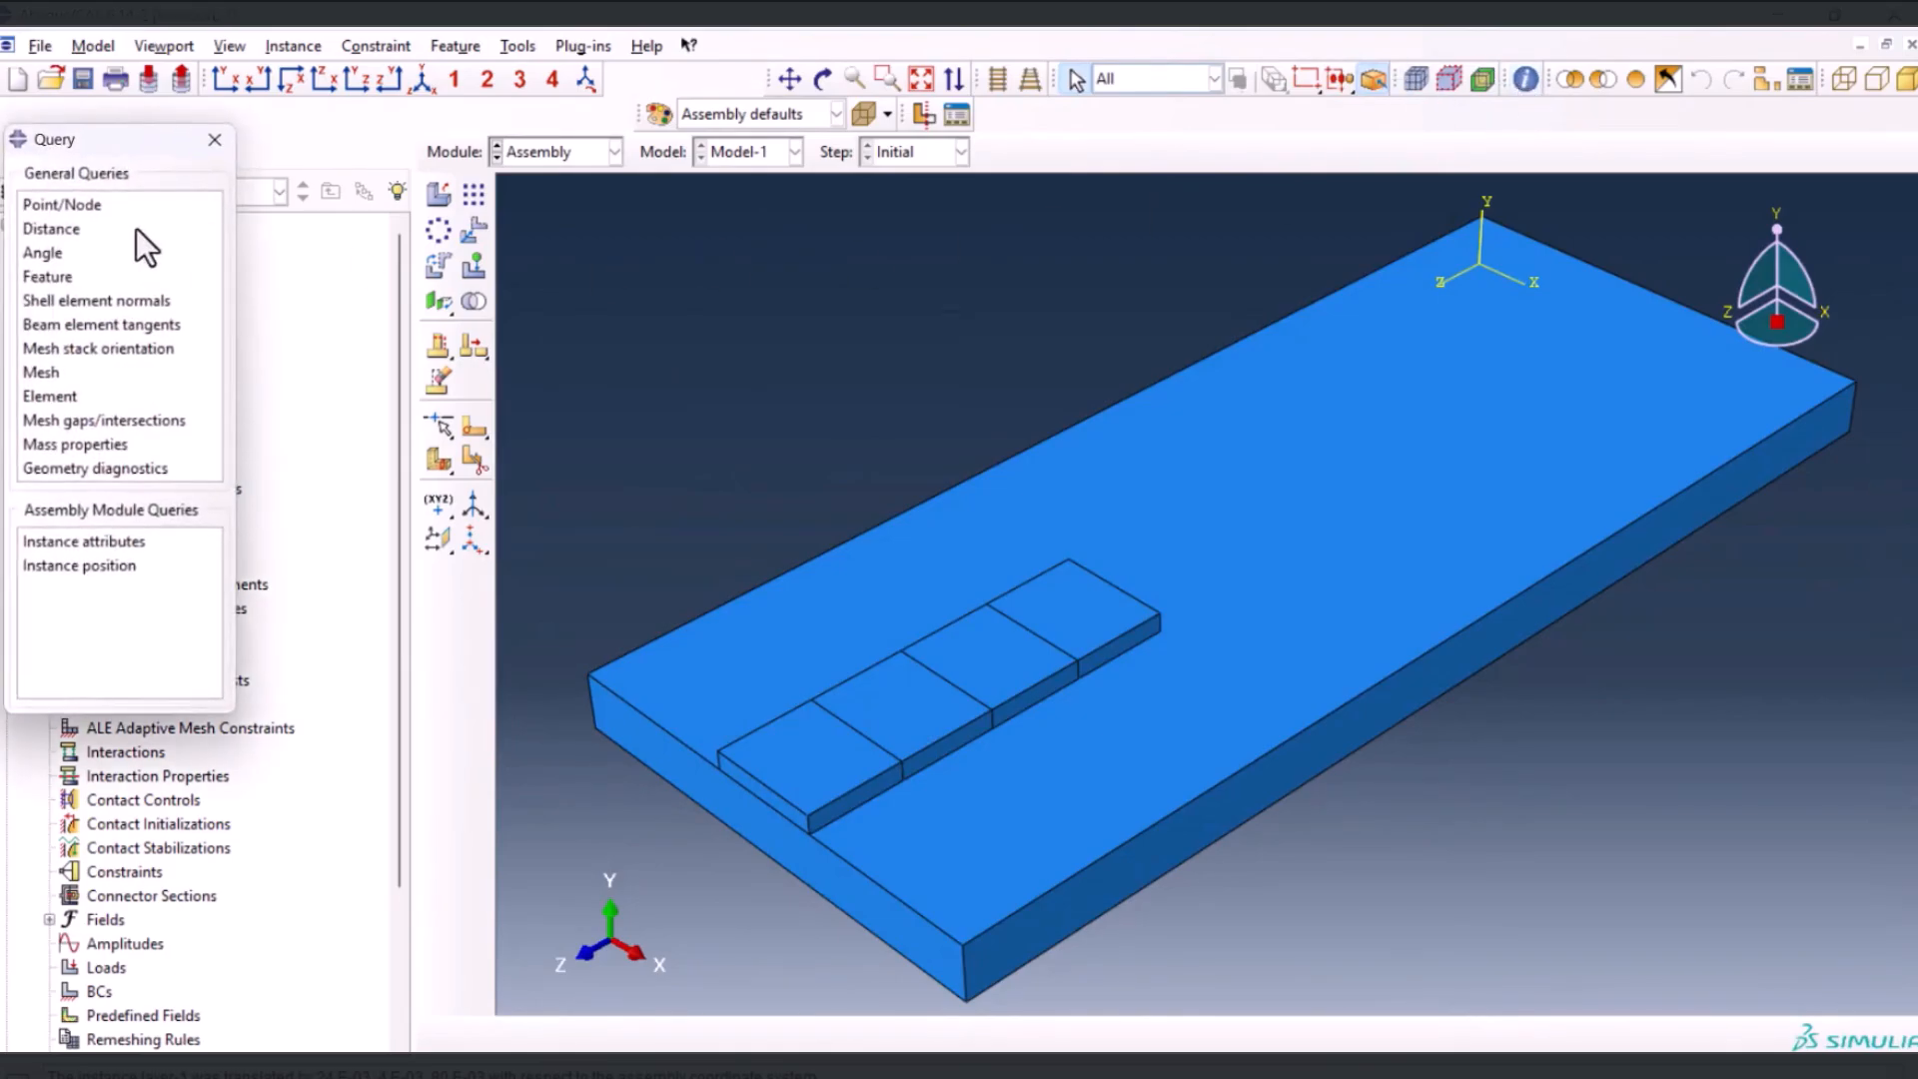
{"action": "left_click", "coordinate": [70, 203]}
{"action": "scroll", "coordinate": [631, 782], "scroll_direction": "up", "scroll_amount": 4}
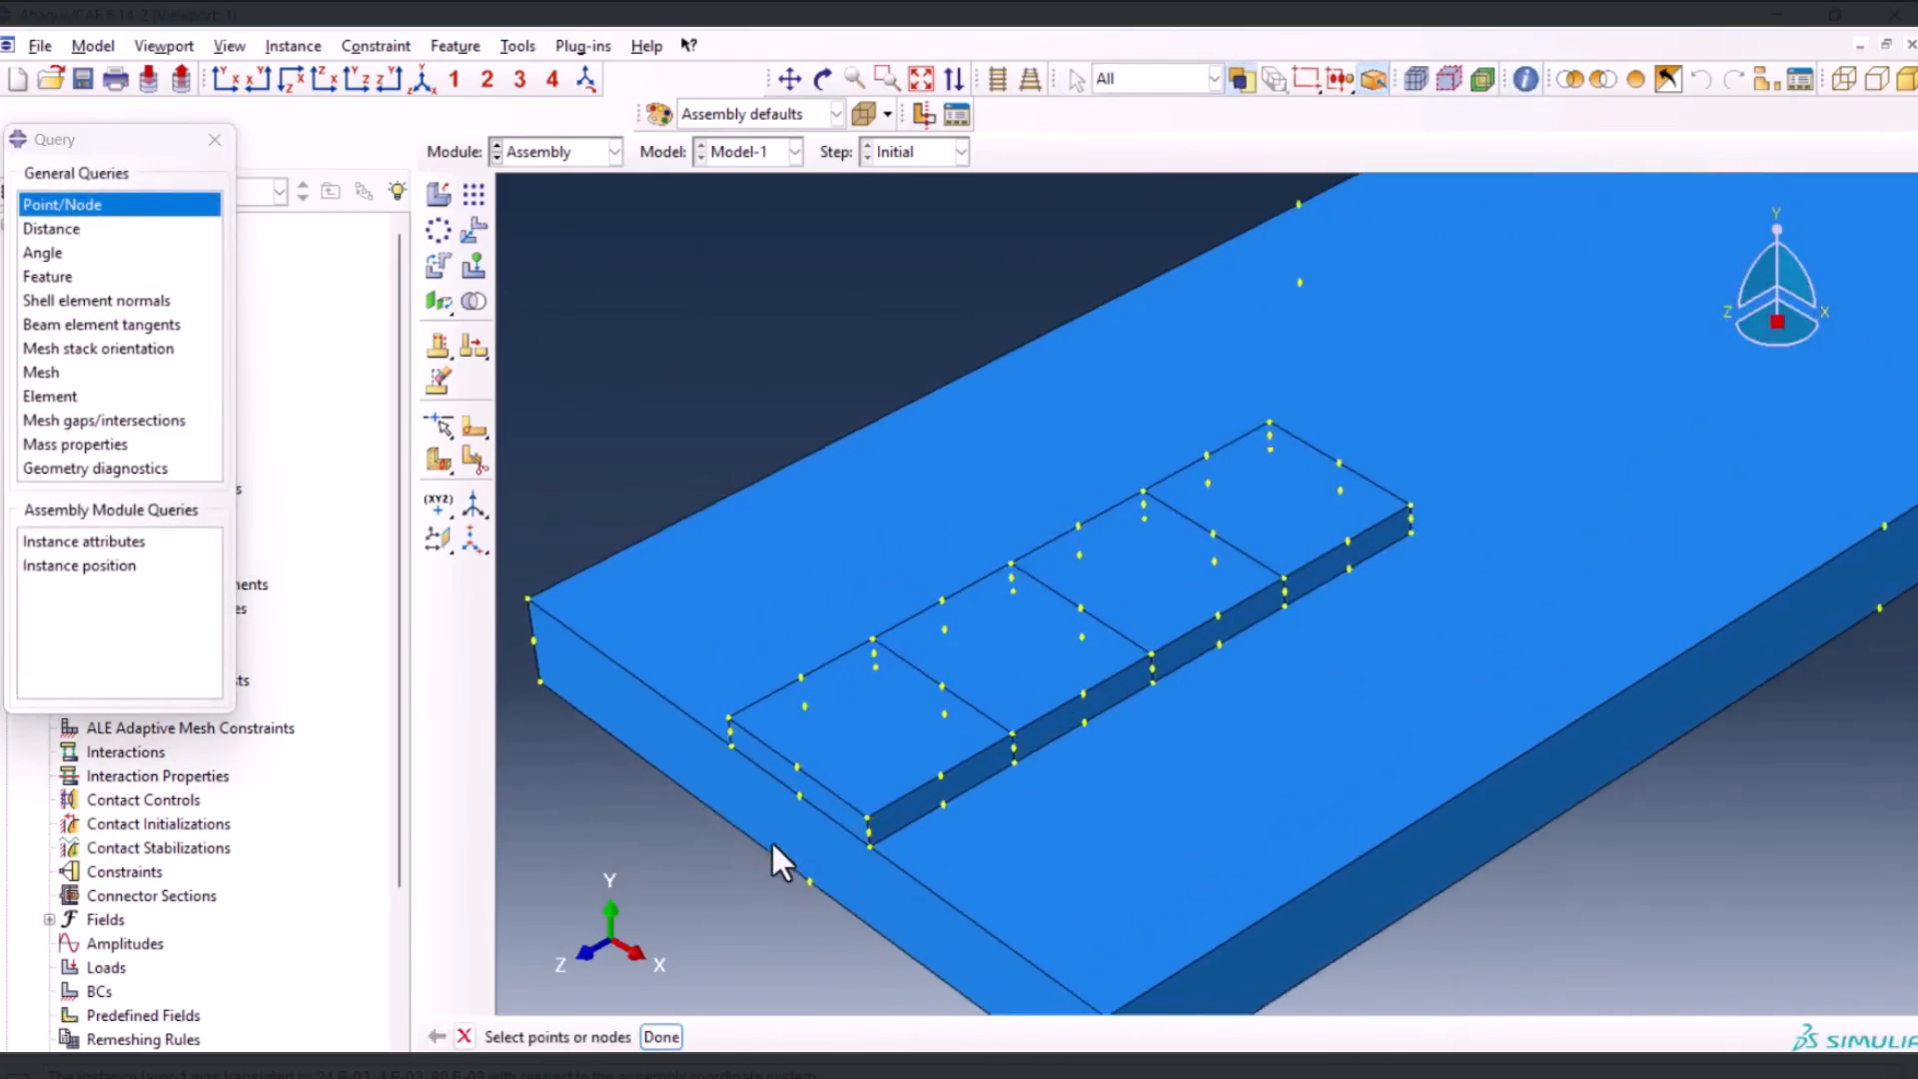
{"action": "left_click", "coordinate": [789, 833]}
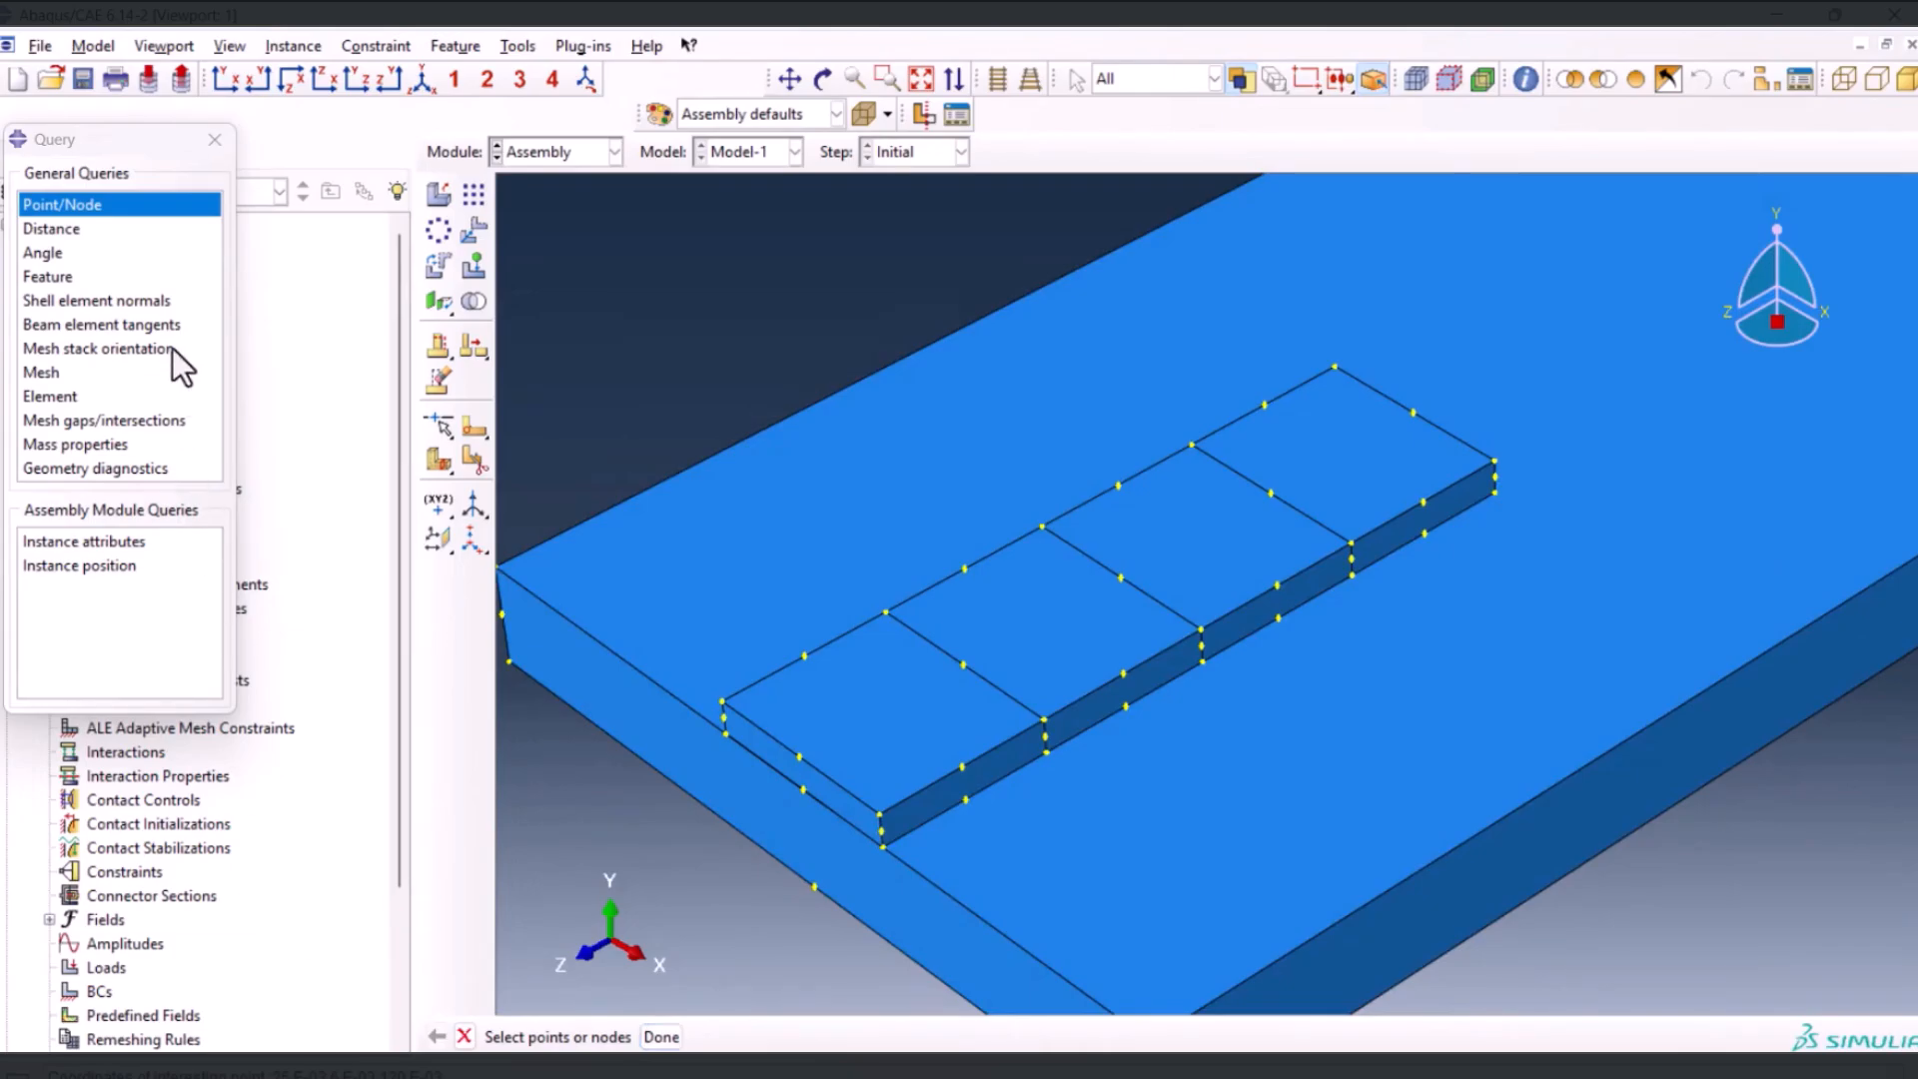
{"action": "left_click", "coordinate": [206, 140]}
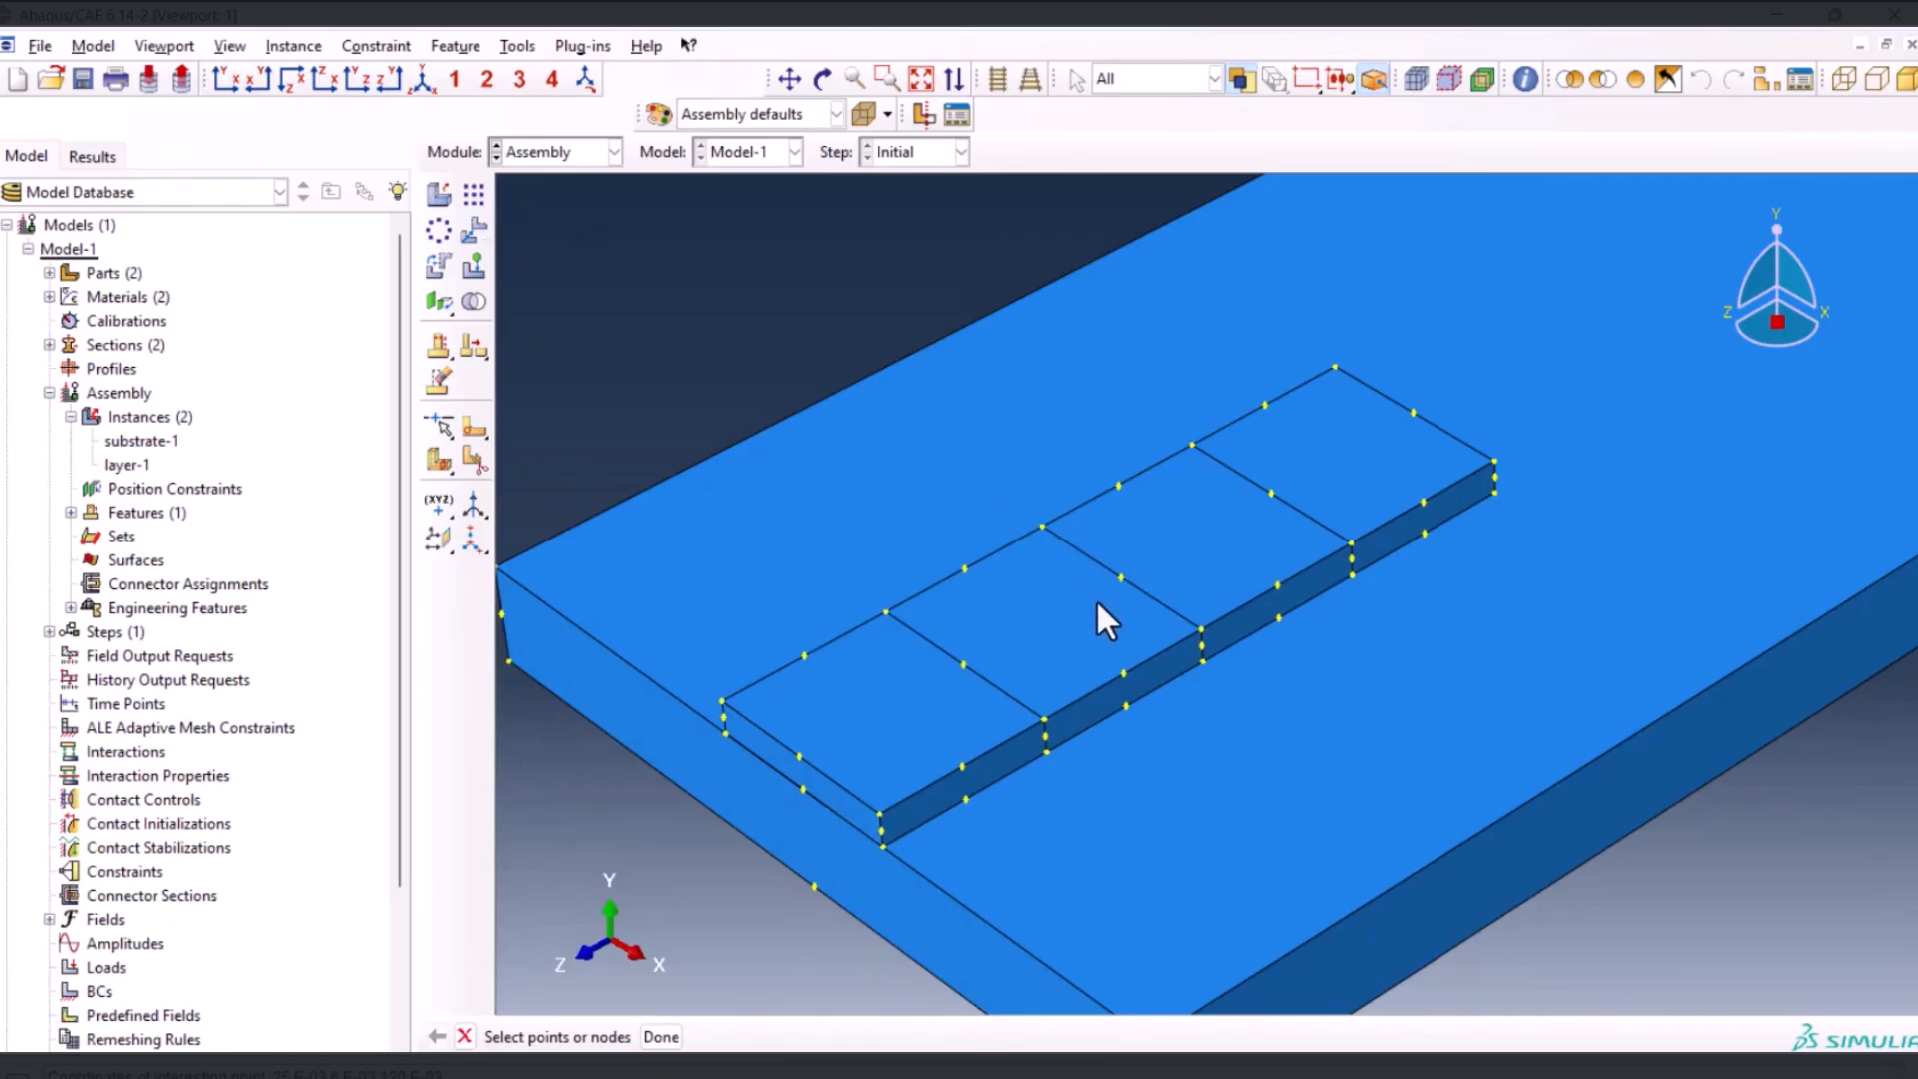
Translate the layer instance from its bottom centre point to end point 25.E-03,6.E-03,60.E-03 at the middle of the substrate
{"action": "scroll", "coordinate": [981, 599], "scroll_direction": "down", "scroll_amount": 3}
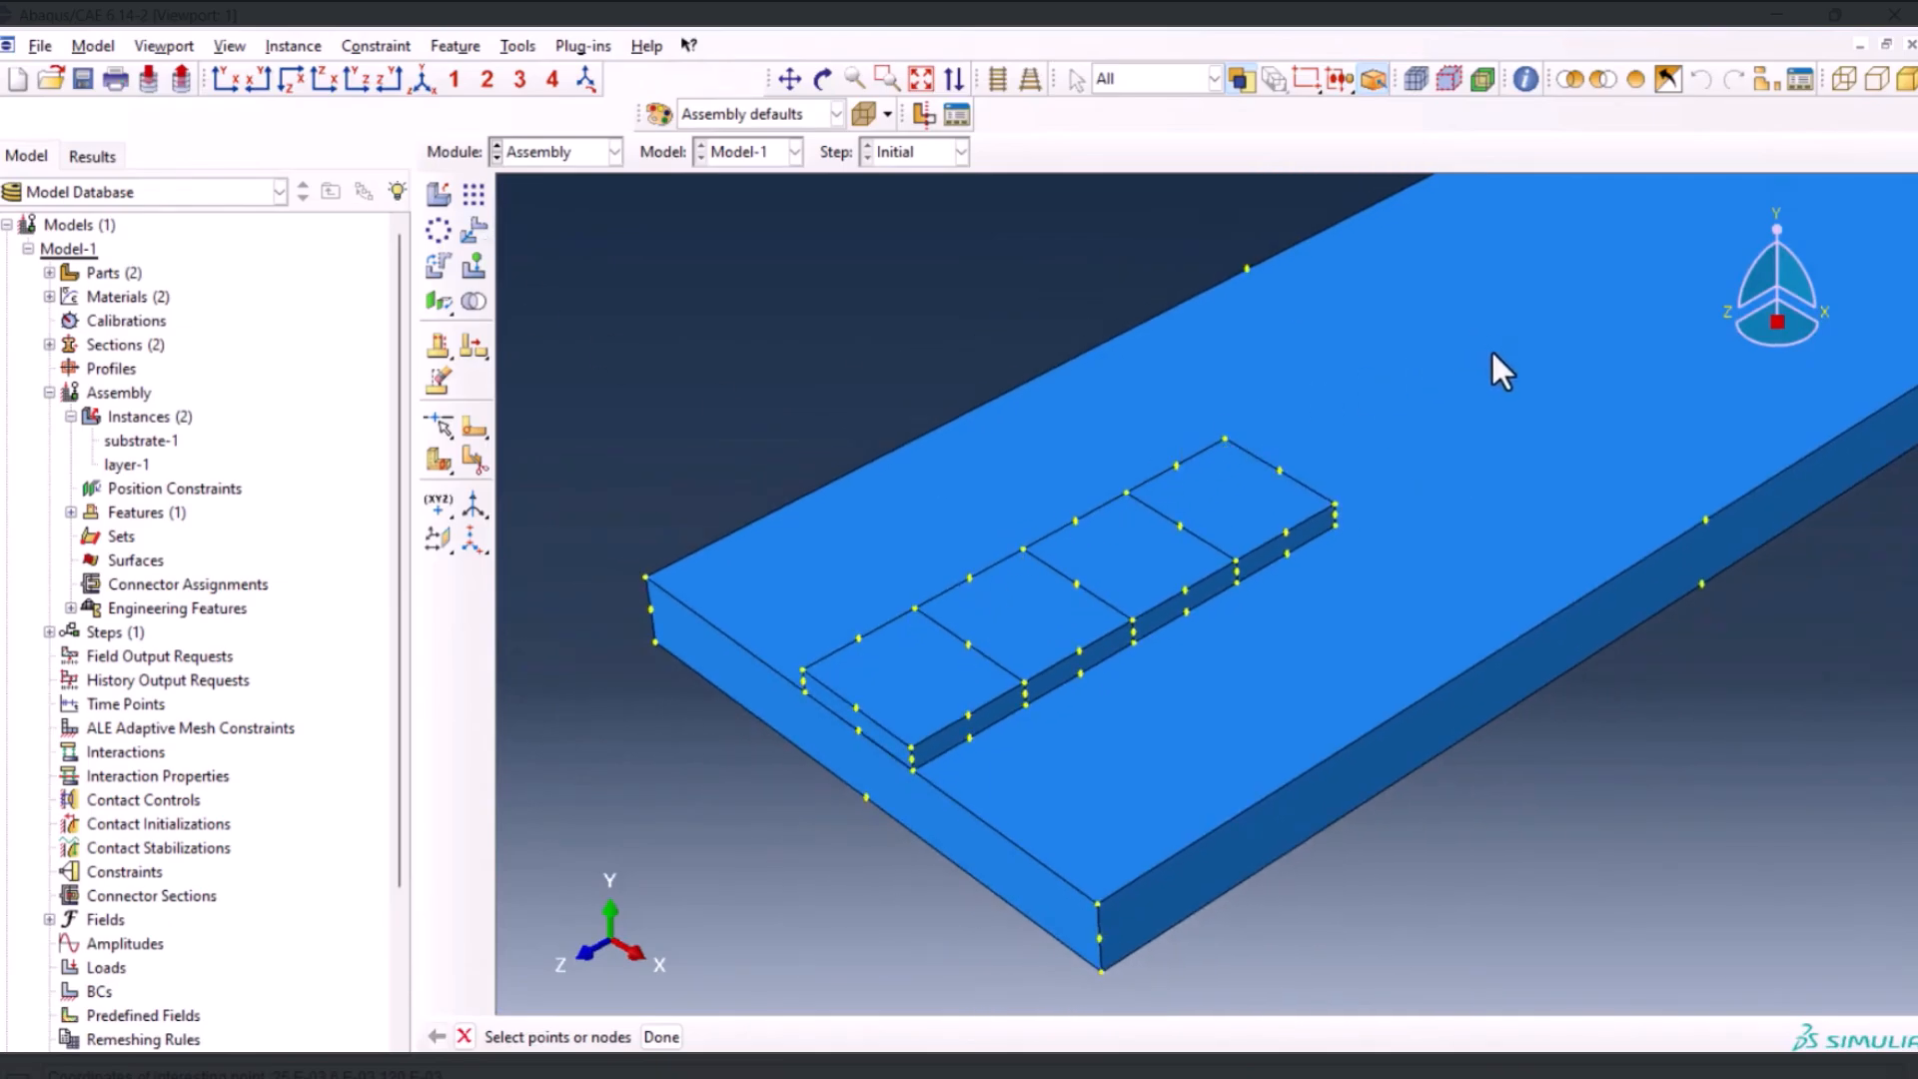
{"action": "left_click", "coordinate": [473, 230]}
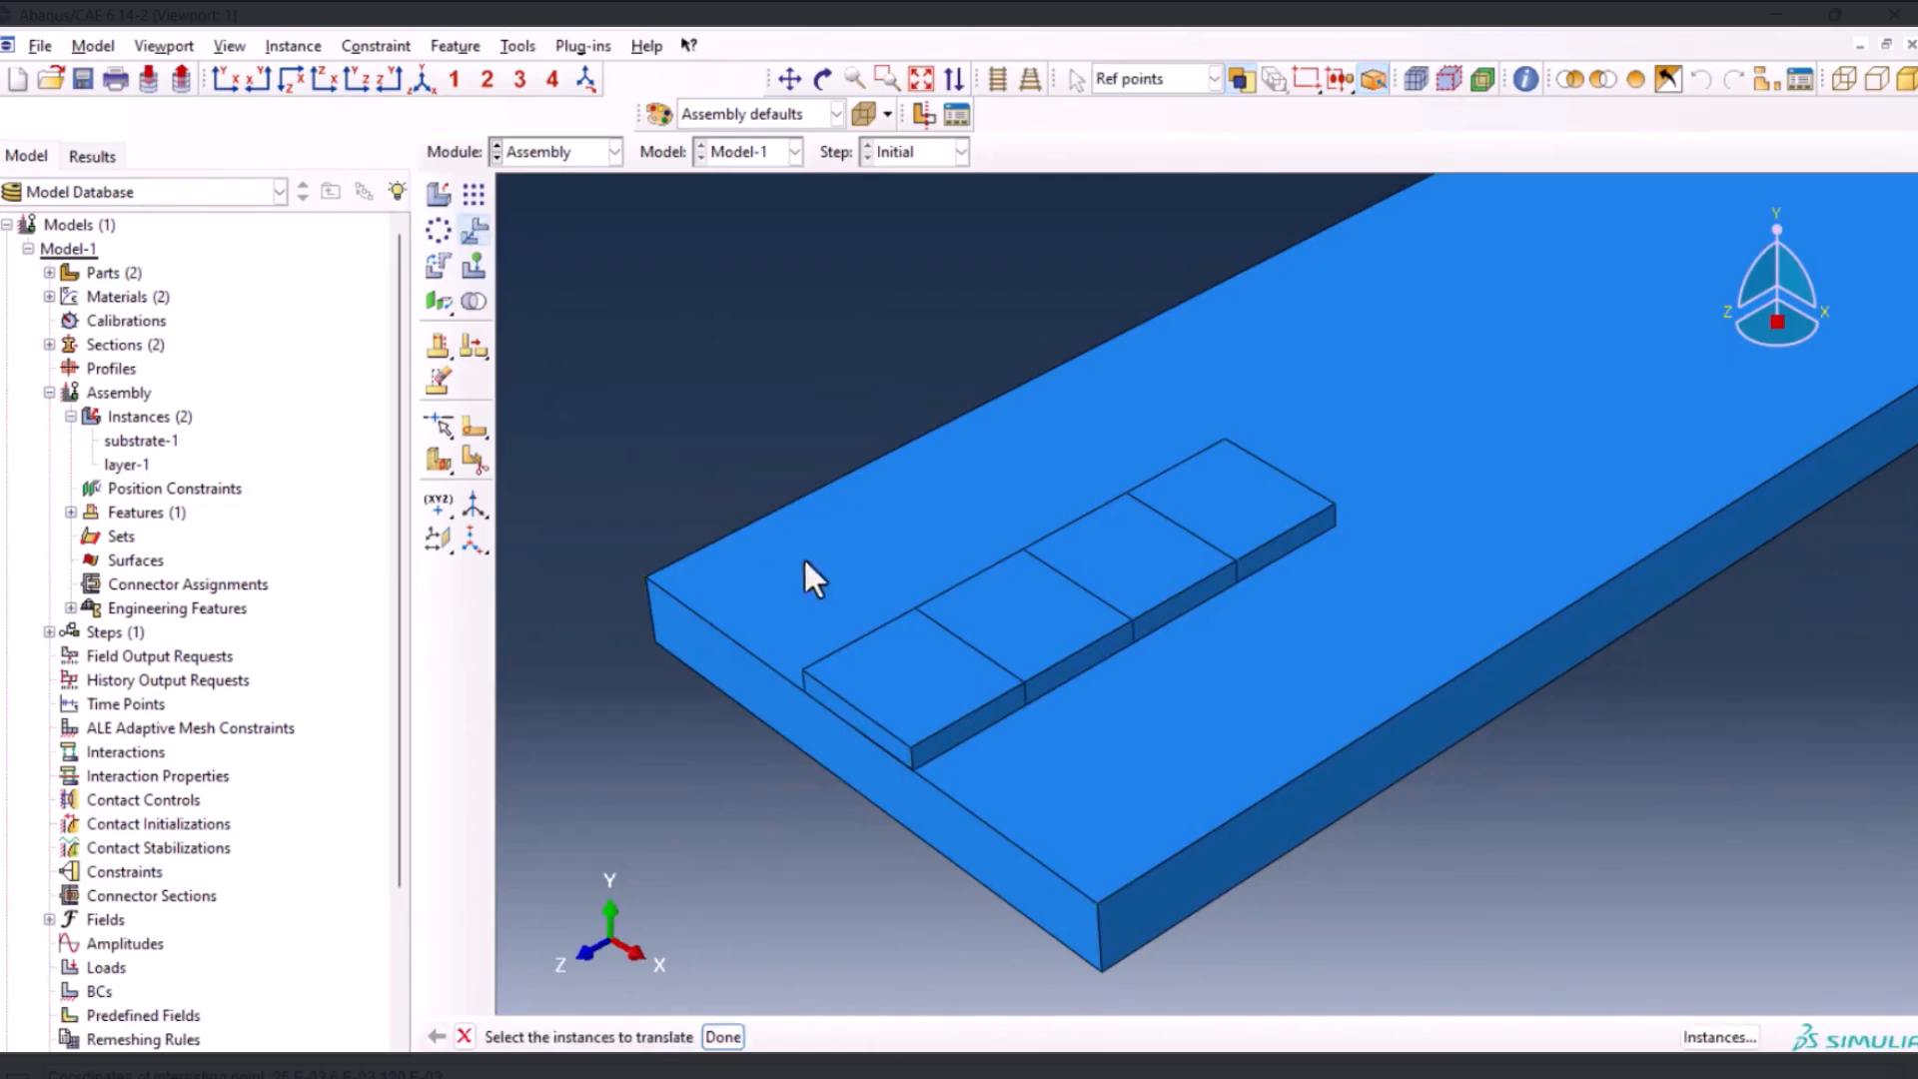
{"action": "left_click", "coordinate": [1069, 609]}
{"action": "middle_click", "coordinate": [1069, 609]}
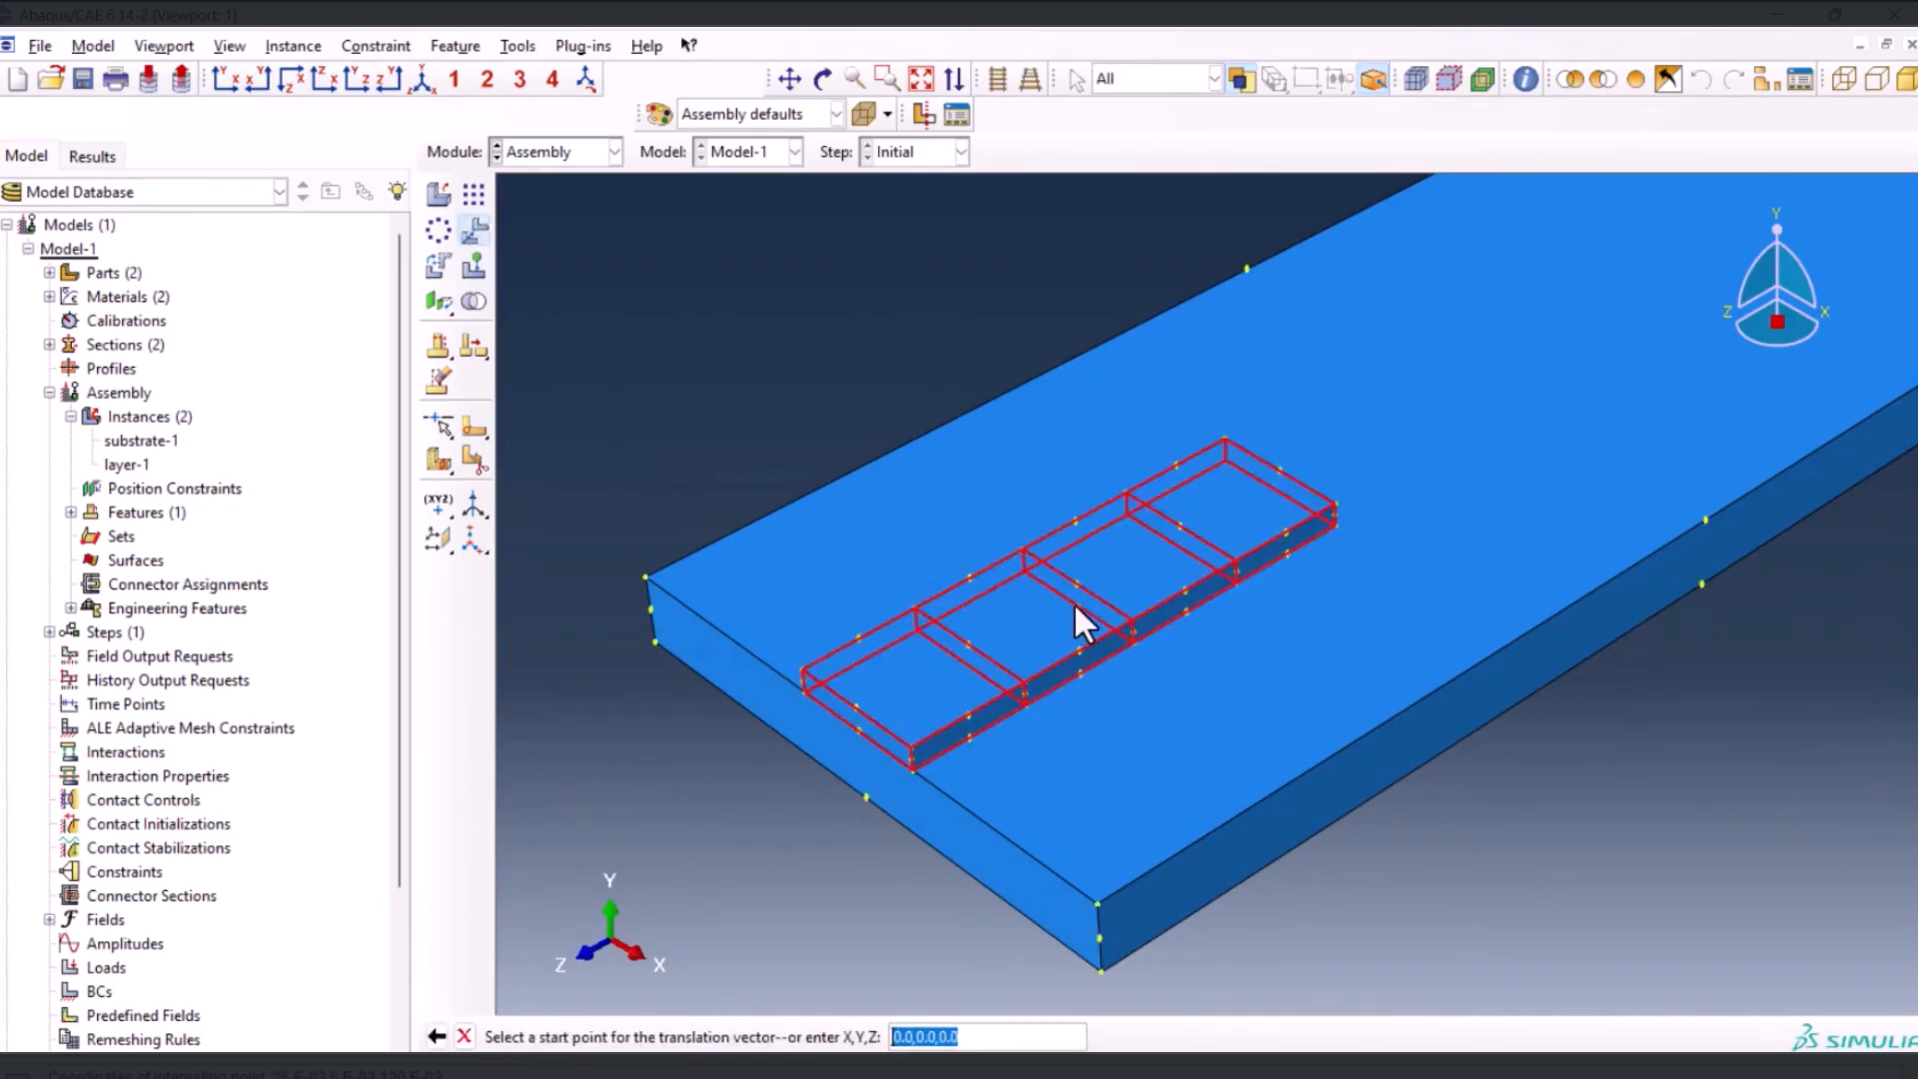
{"action": "left_click", "coordinate": [1078, 608]}
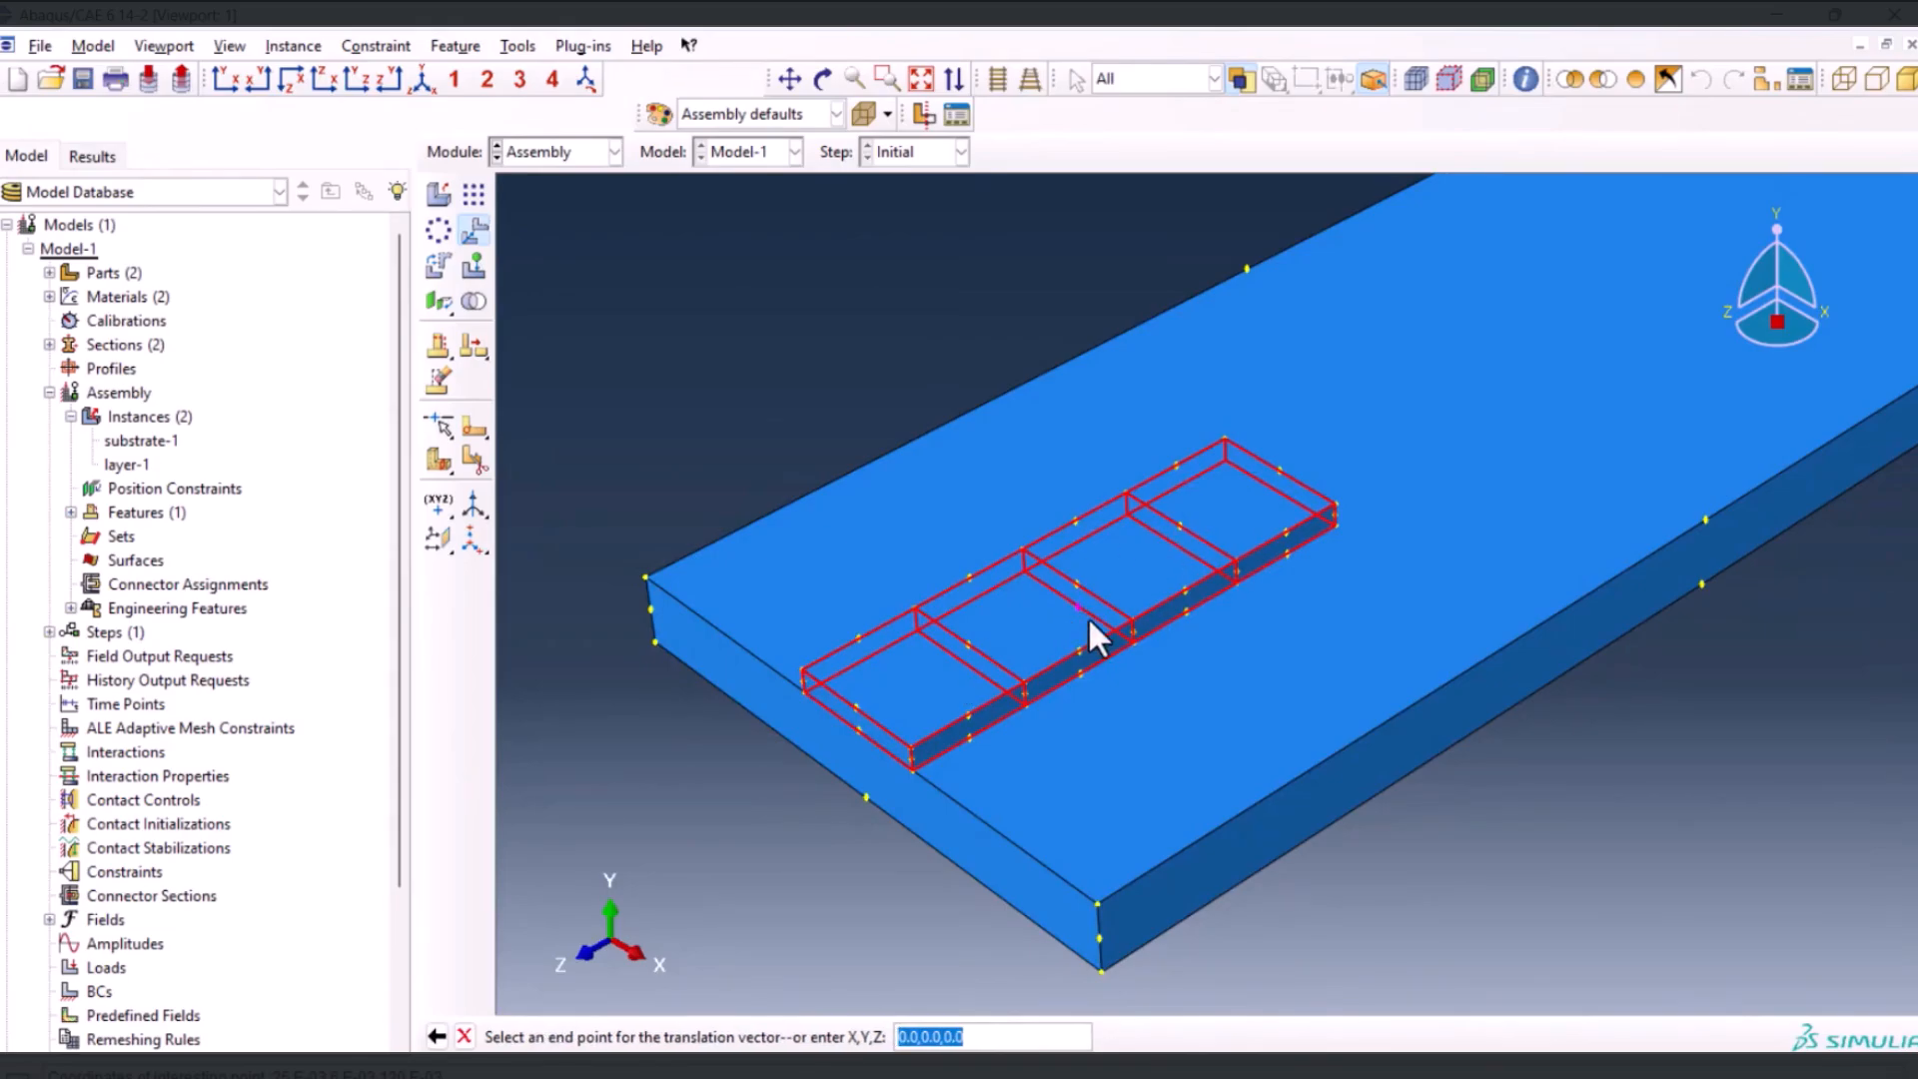
{"action": "type", "text": "25.E-03,6.E-03,120.E-03"}
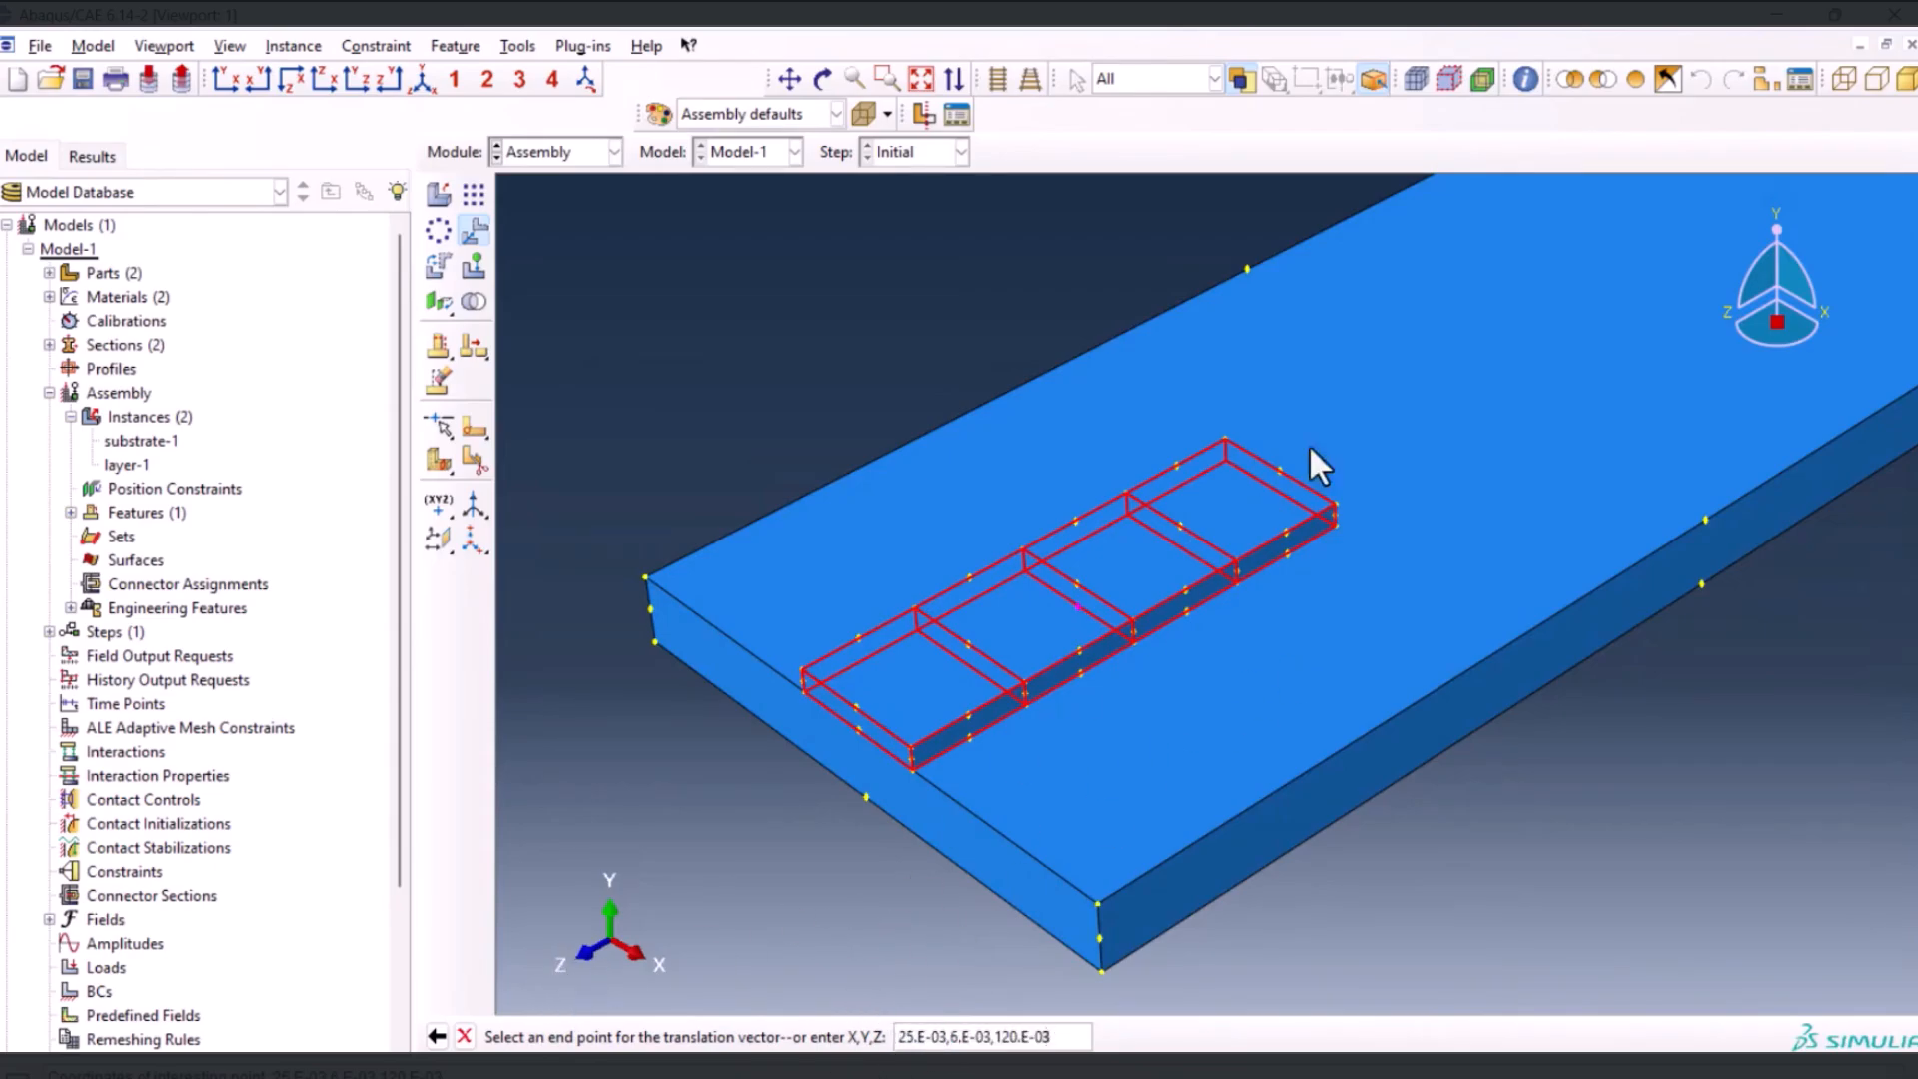
{"action": "left_click_drag", "start_coordinate": [994, 1036], "coordinate": [1014, 1036]}
{"action": "type", "text": "6"}
{"action": "scroll", "coordinate": [708, 742], "scroll_direction": "down", "scroll_amount": 2}
{"action": "key", "text": "Return"}
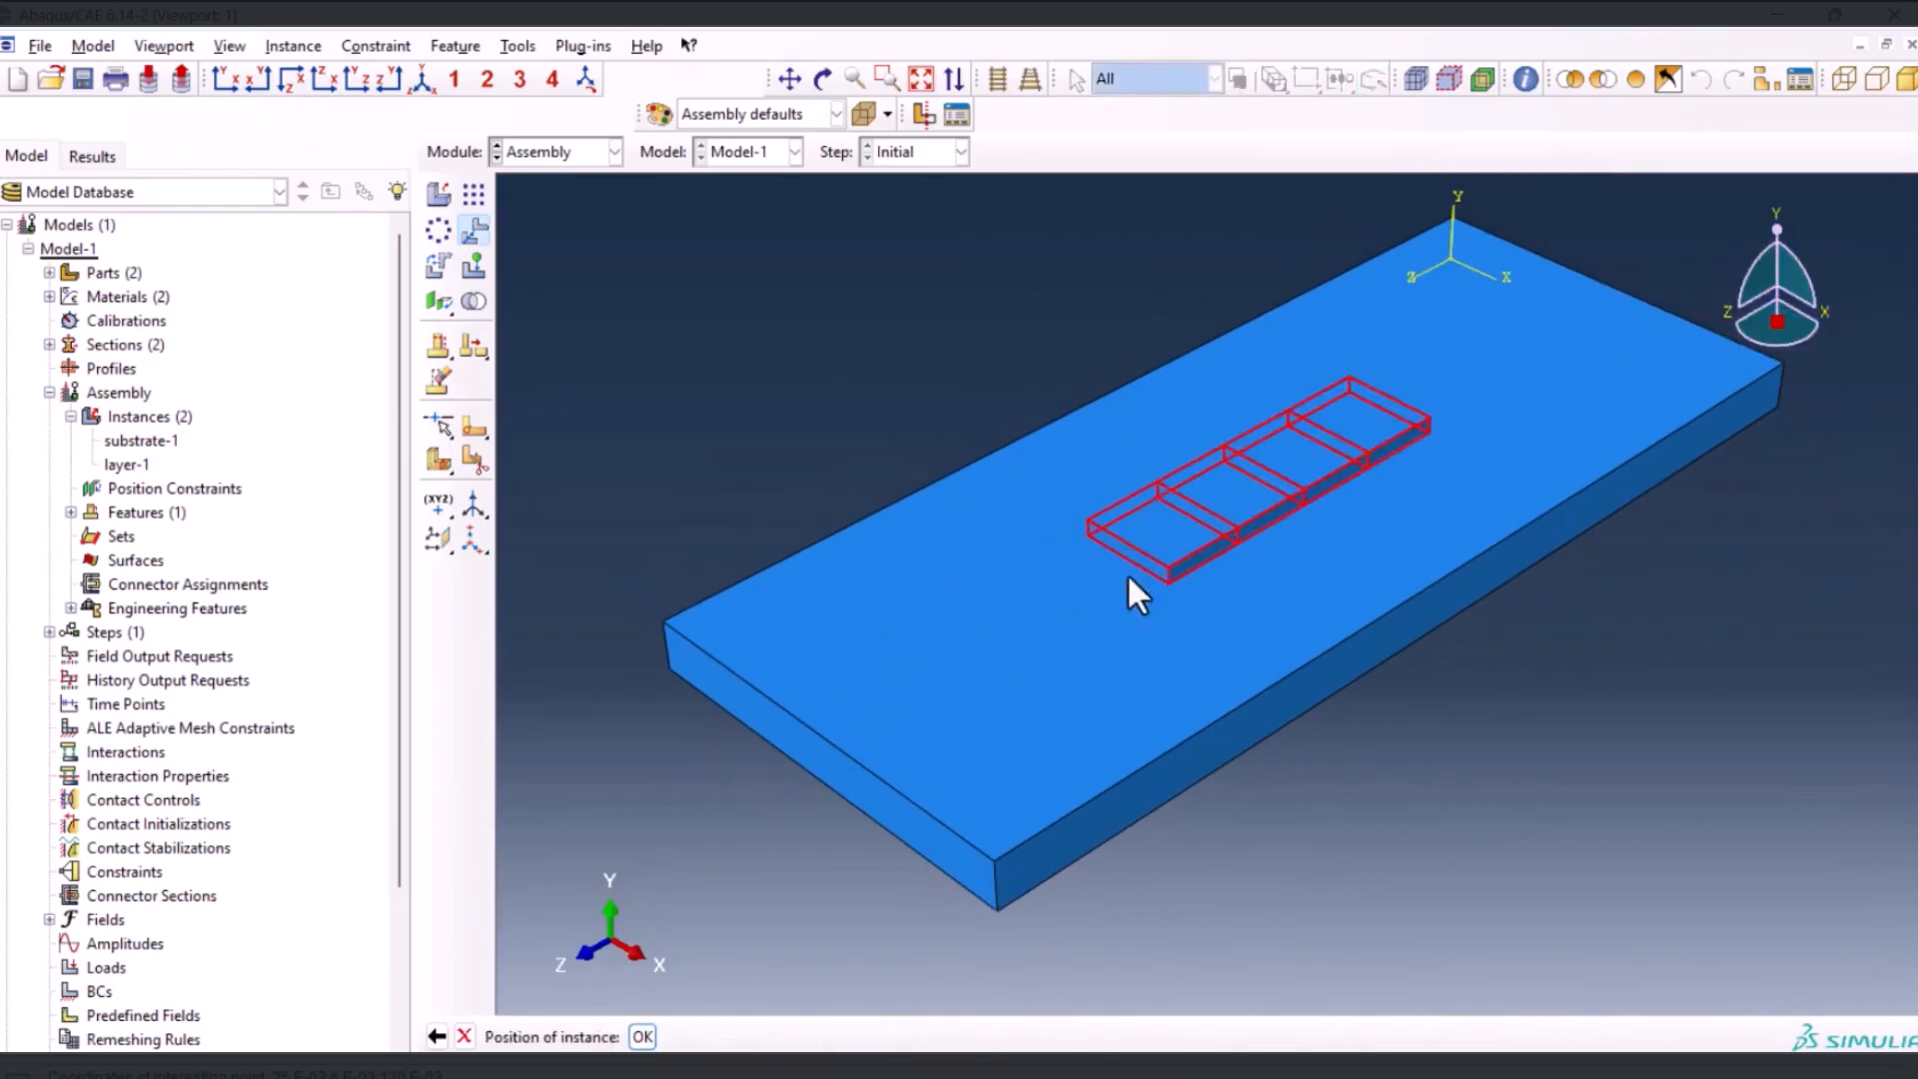
{"action": "left_click", "coordinate": [642, 1036]}
{"action": "scroll", "coordinate": [1363, 457], "scroll_direction": "up", "scroll_amount": 4}
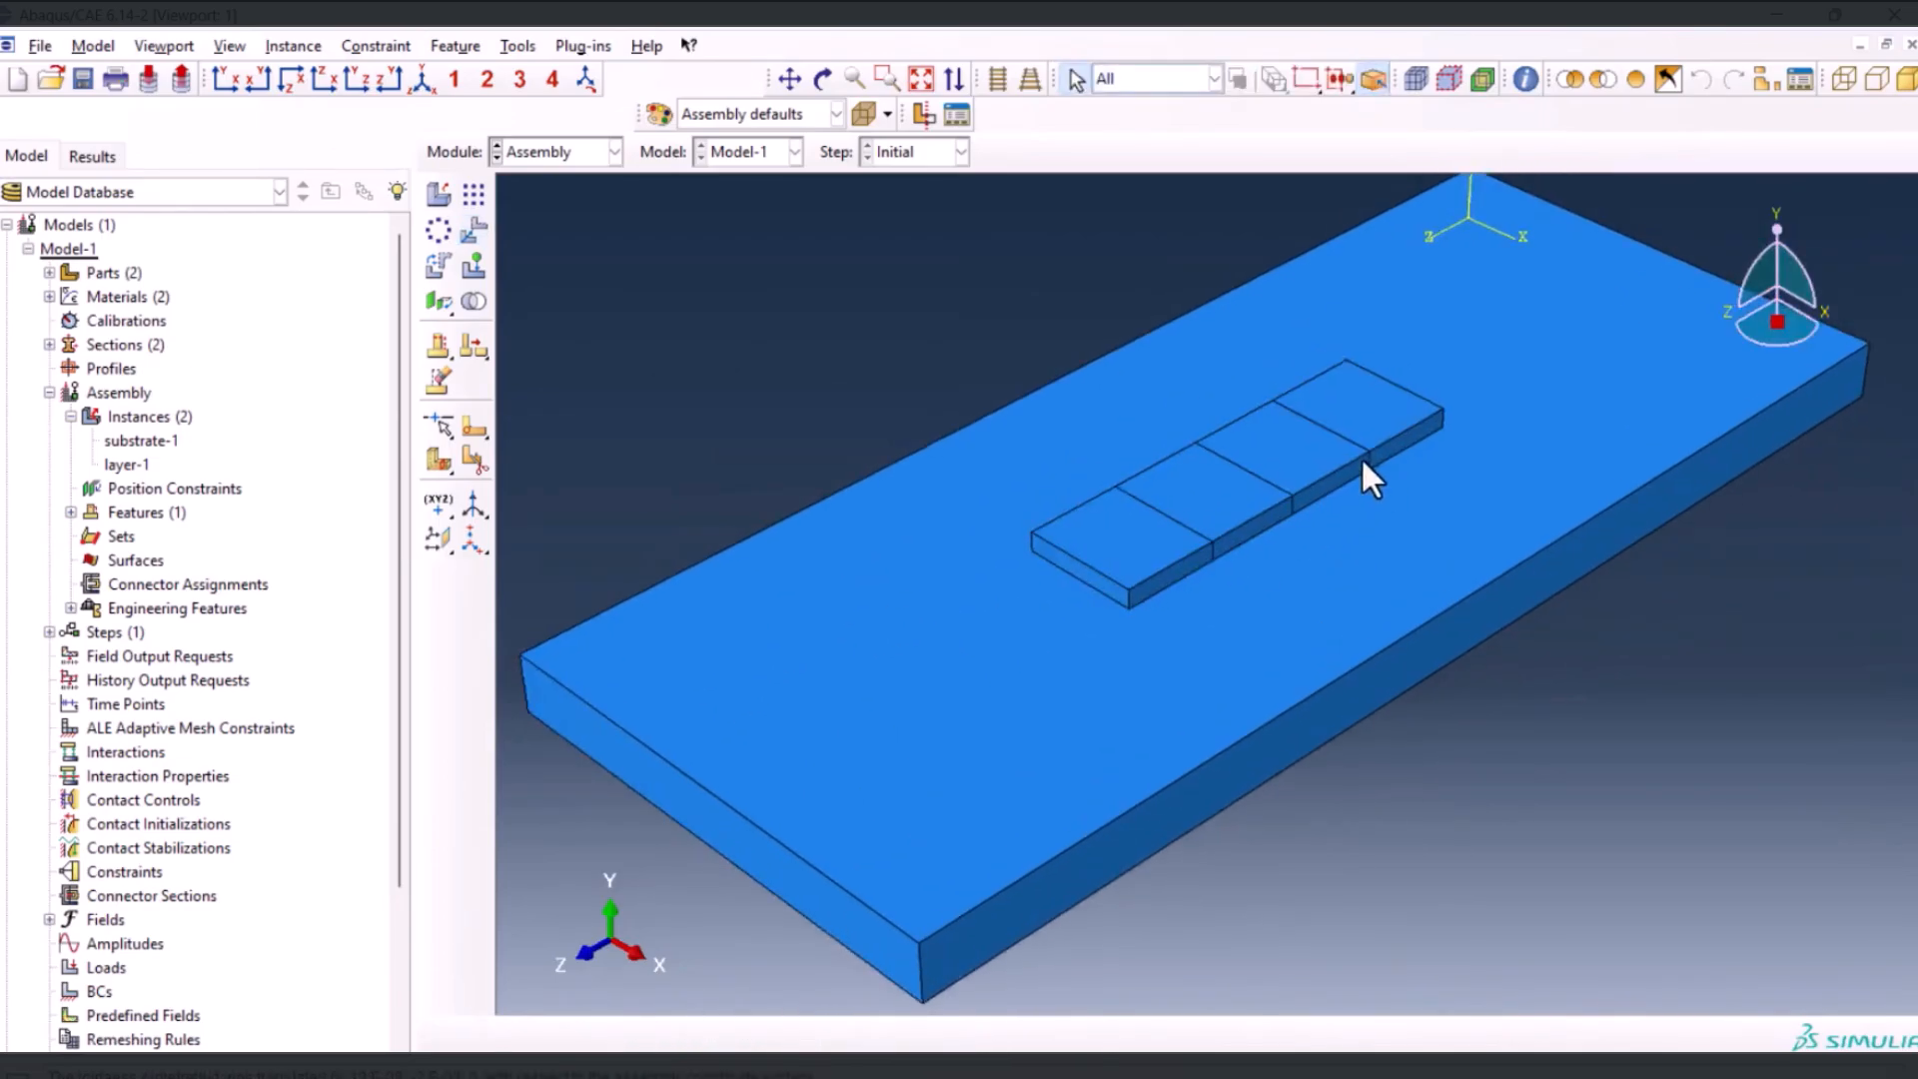
Switch to the Mesh module and display the substrate part as the object to work on
{"action": "scroll", "coordinate": [1255, 455], "scroll_direction": "down", "scroll_amount": 1}
{"action": "scroll", "coordinate": [1255, 456], "scroll_direction": "down", "scroll_amount": 1}
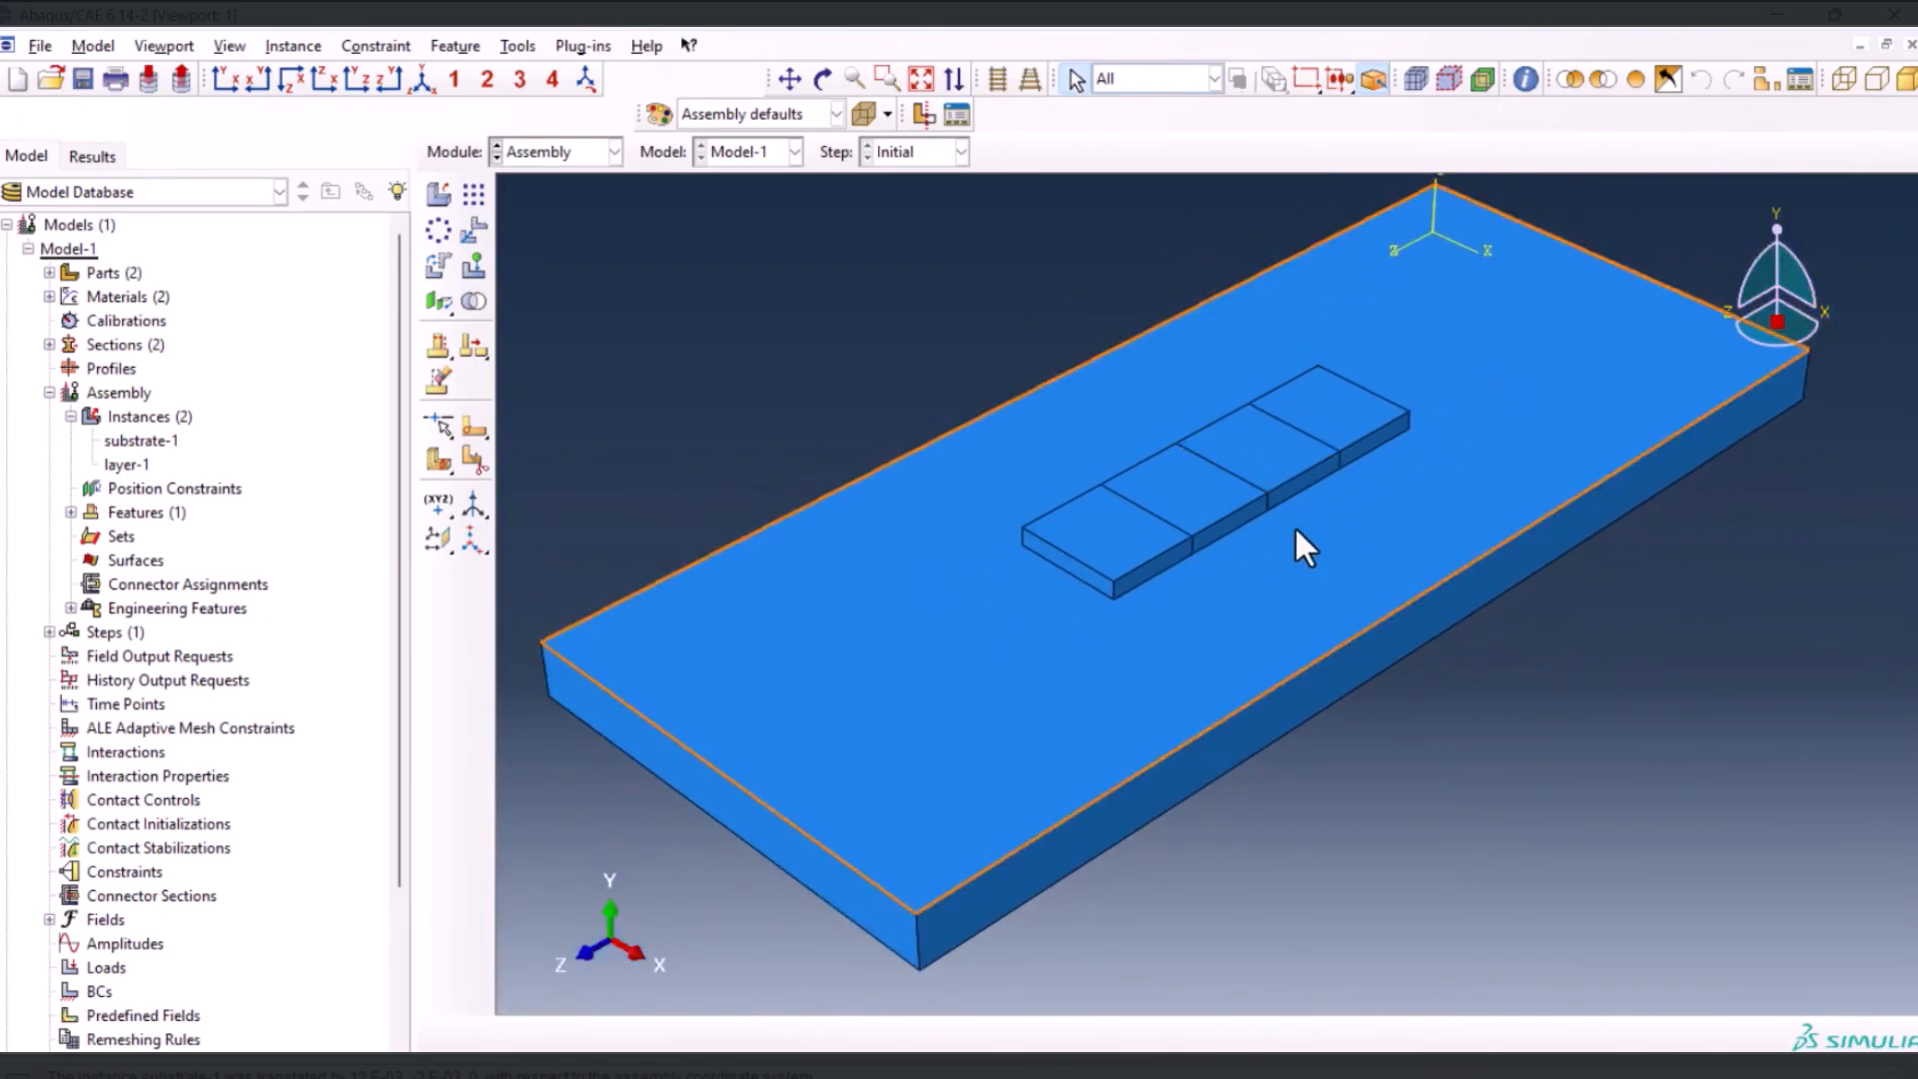
{"action": "left_click", "coordinate": [559, 152]}
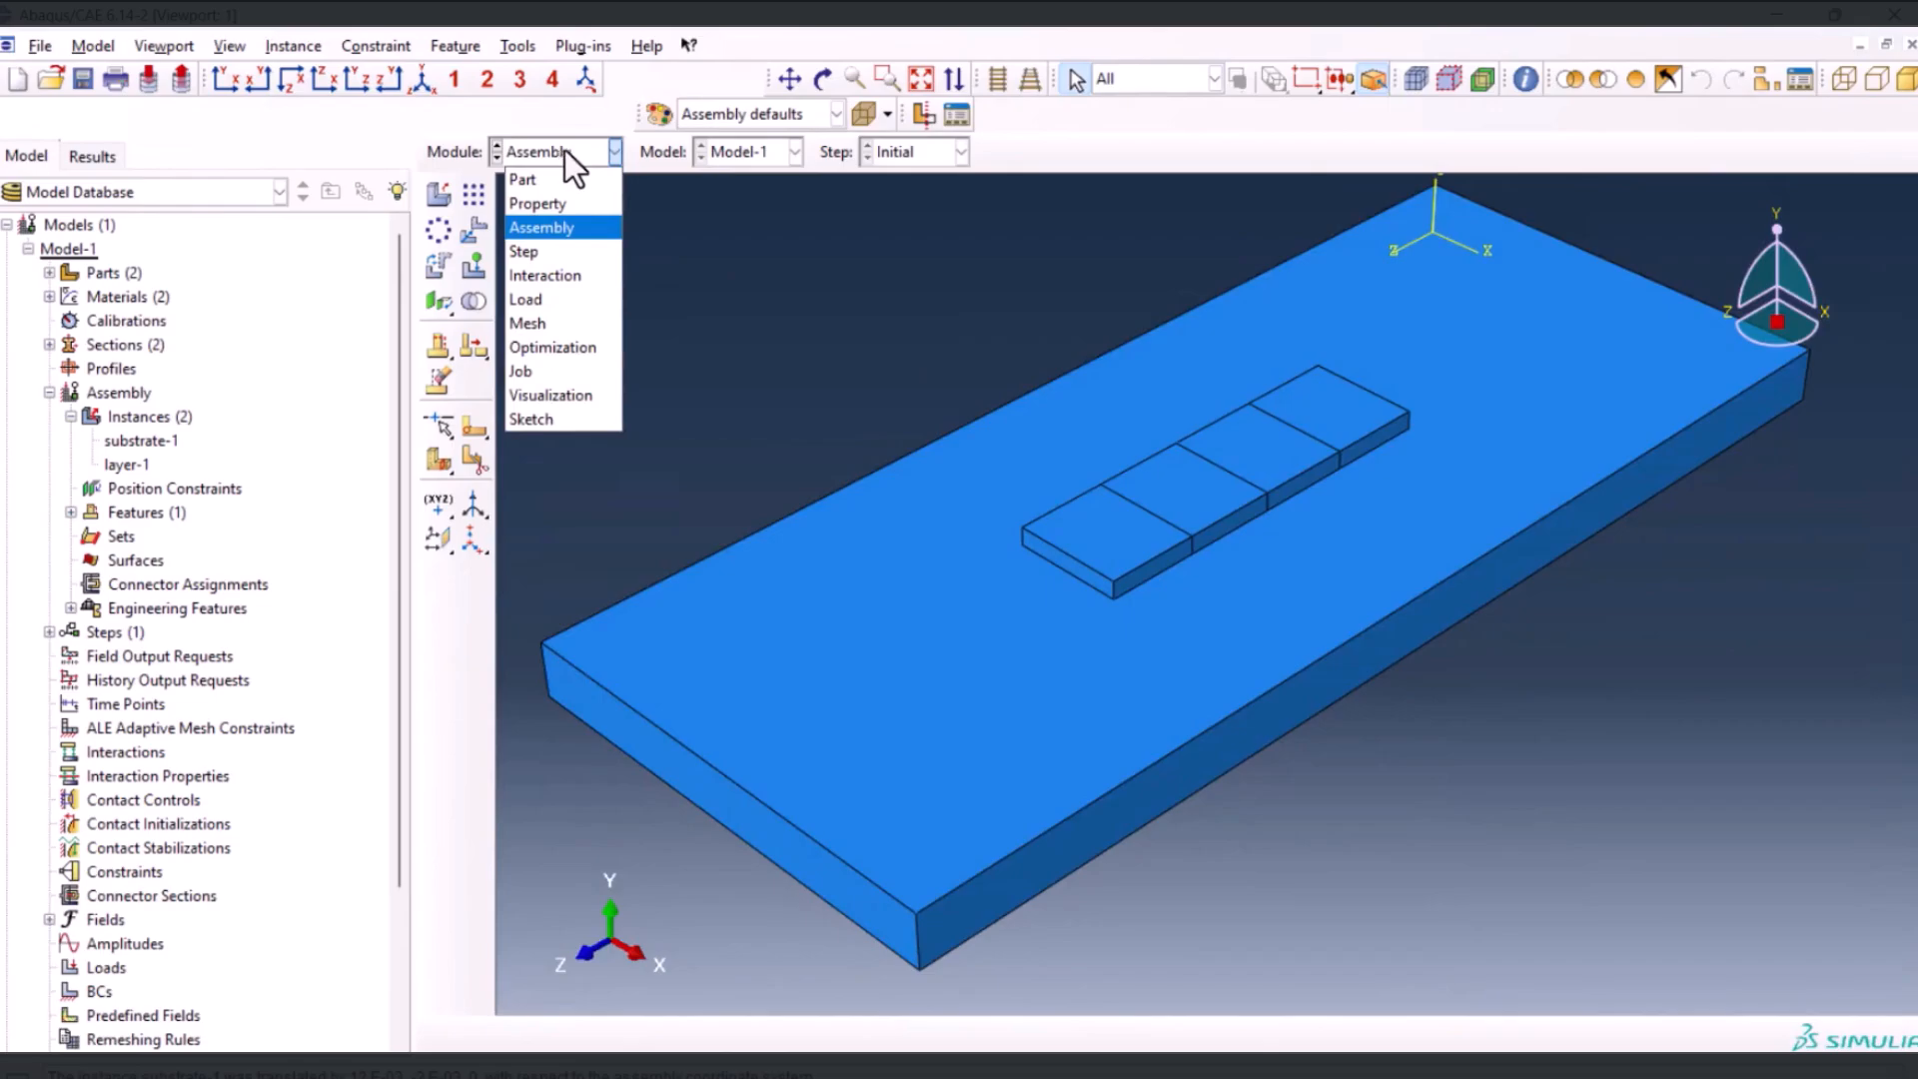
{"action": "left_click", "coordinate": [536, 323]}
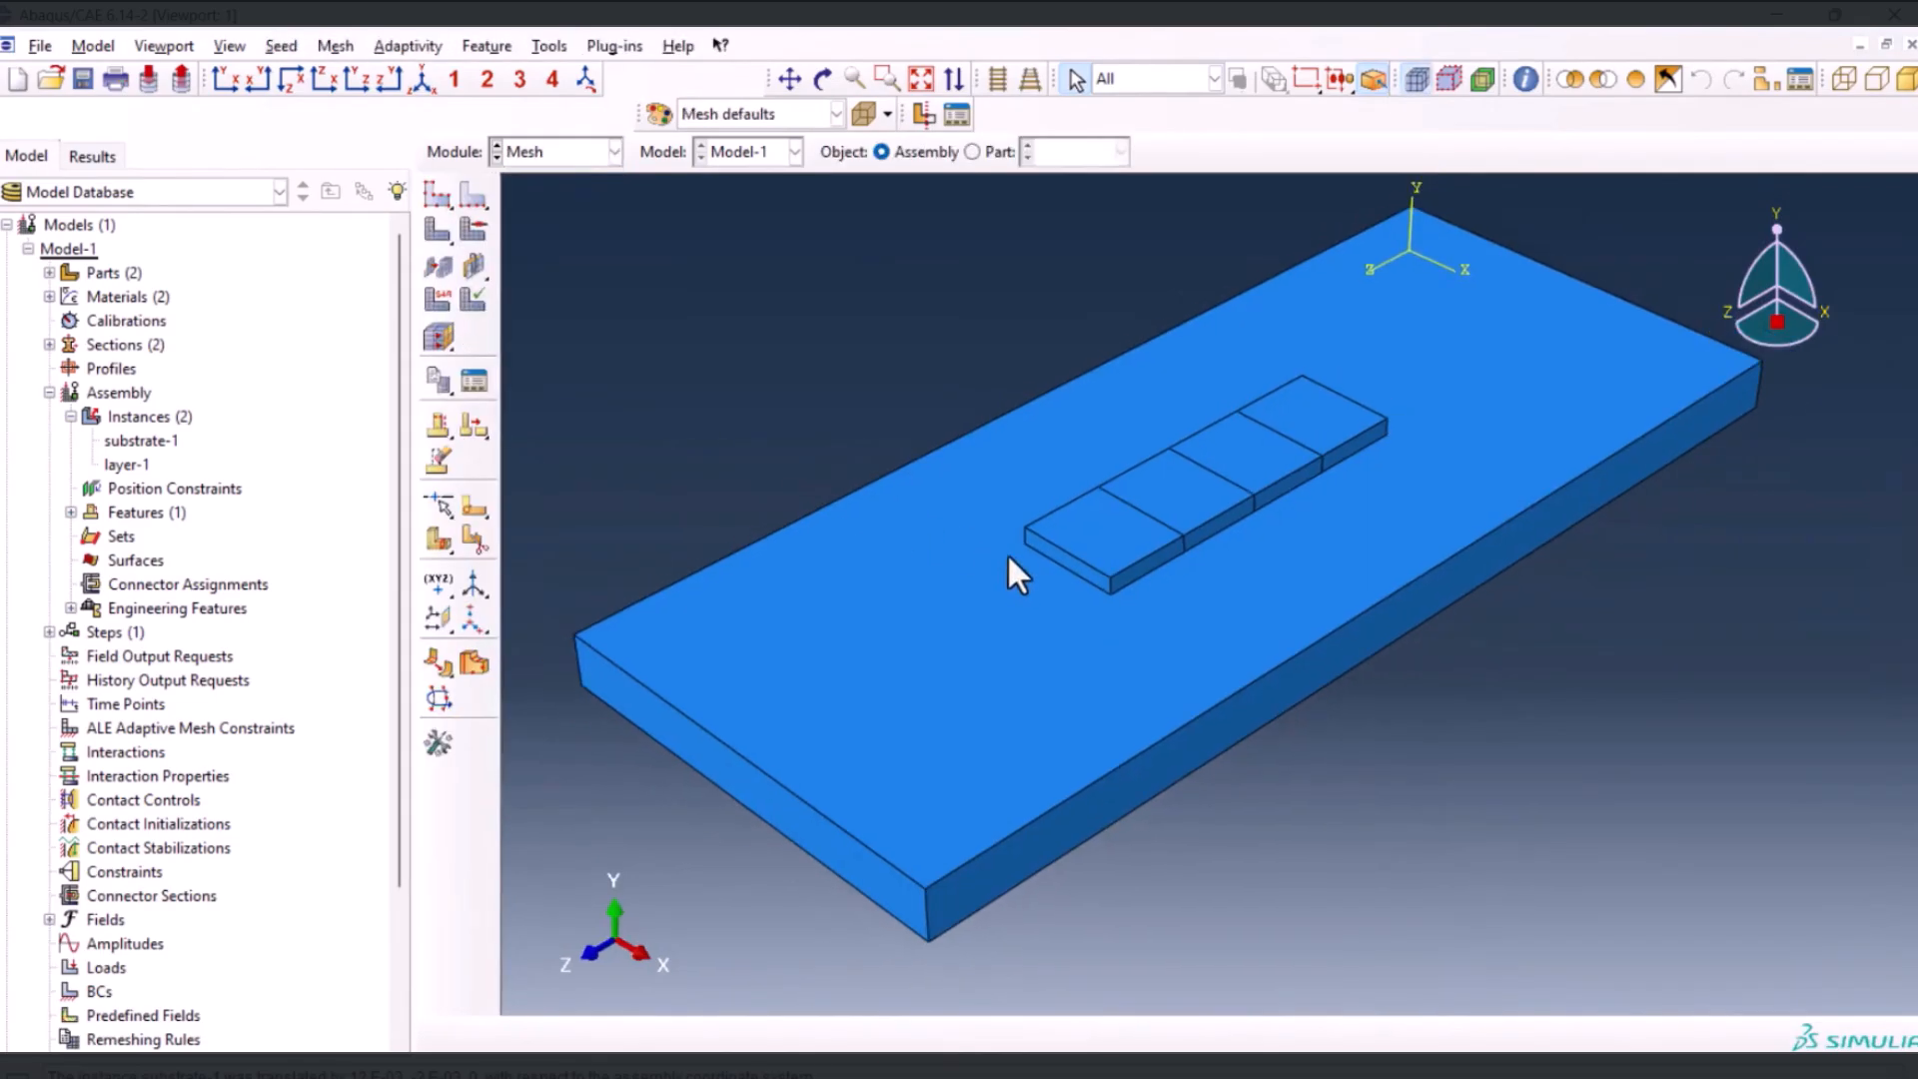
{"action": "left_click", "coordinate": [987, 151]}
{"action": "left_click", "coordinate": [1075, 154]}
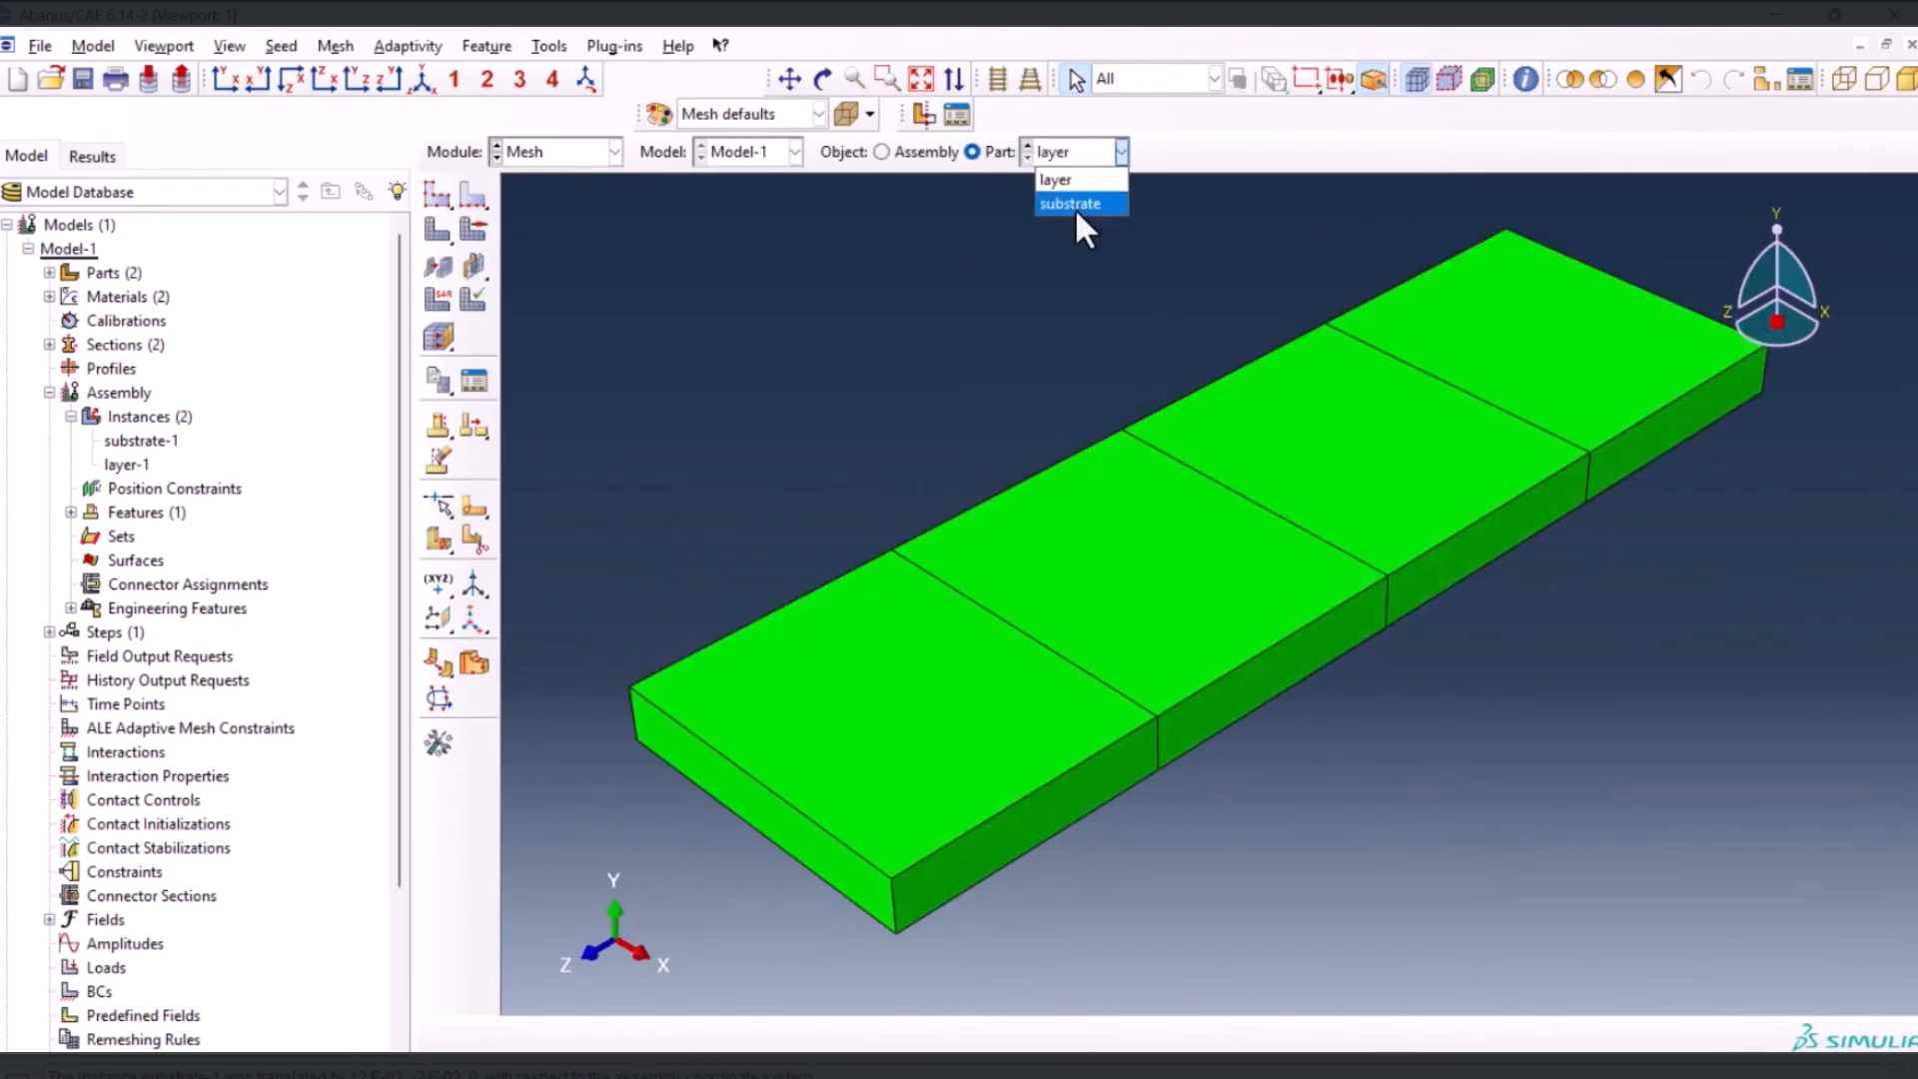
{"action": "left_click", "coordinate": [1073, 204]}
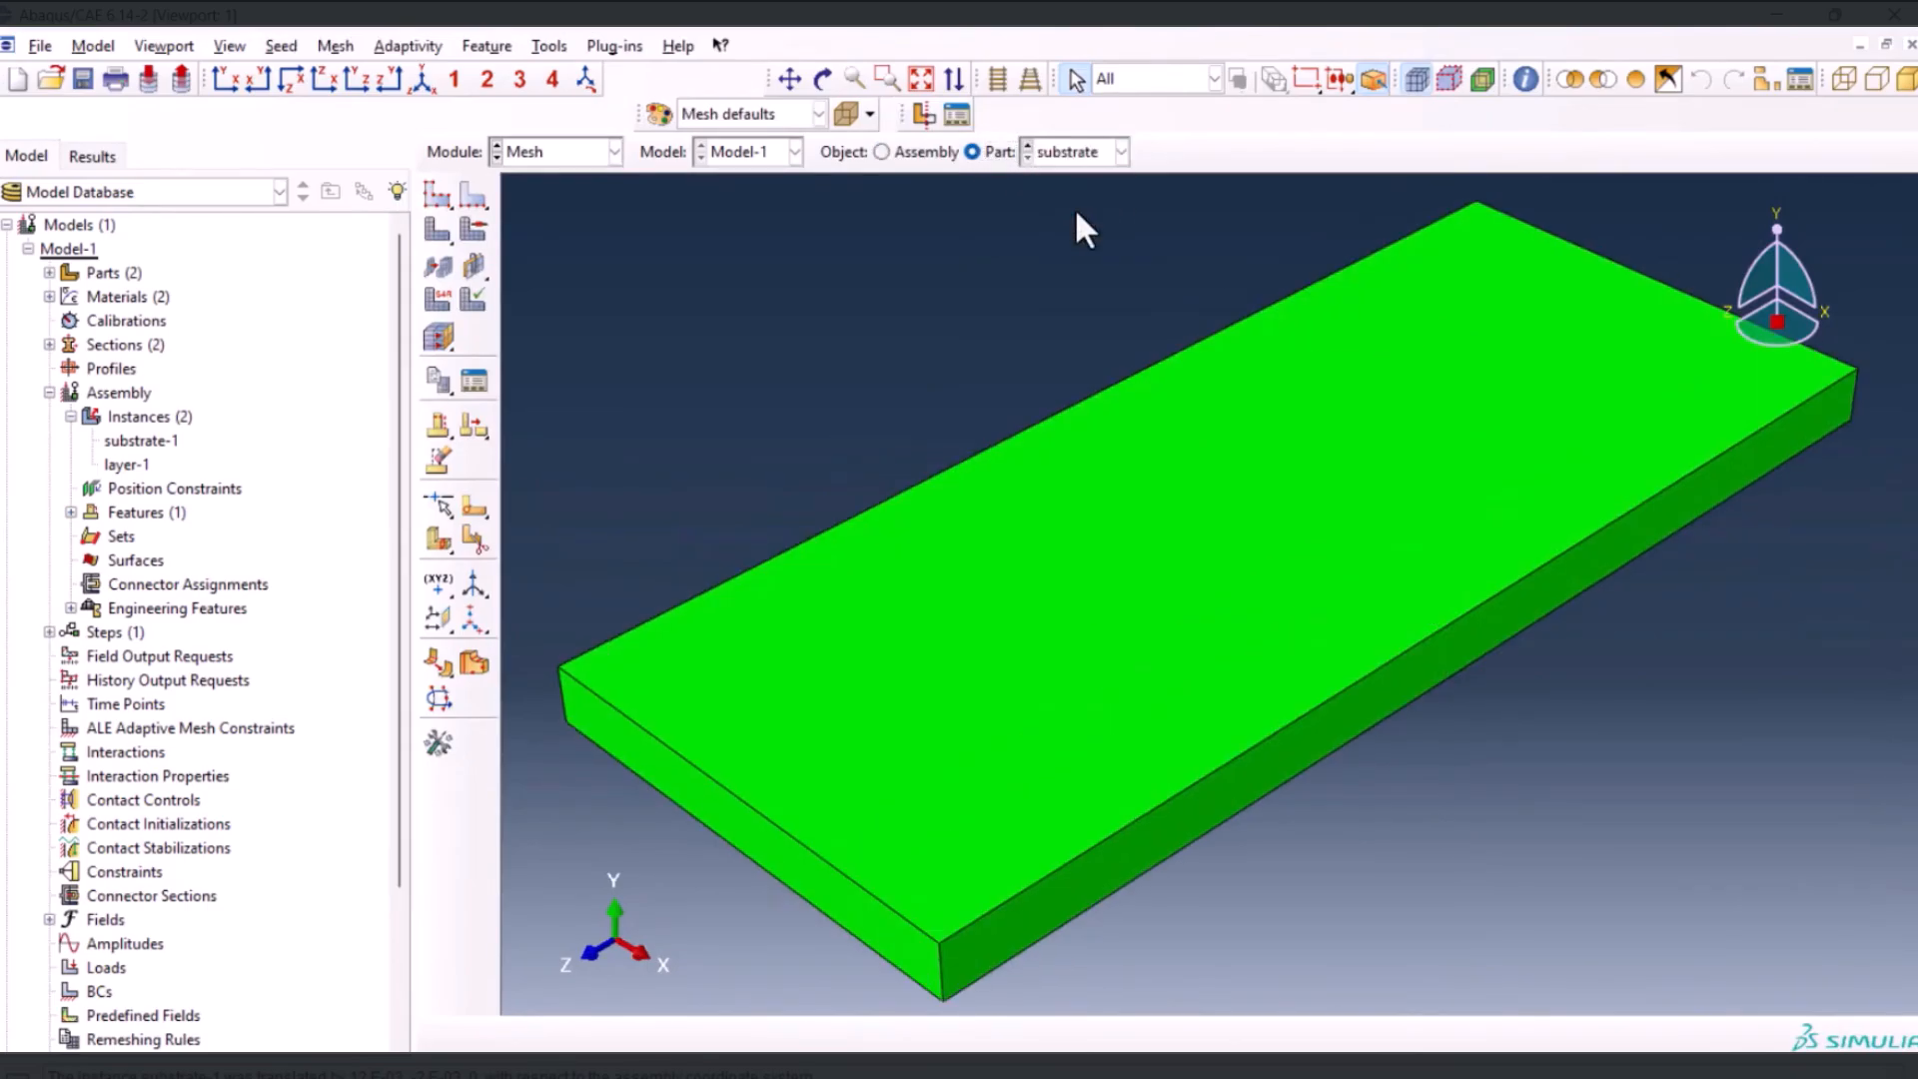
Start a face partition sketch on the substrate's front end face, with its short side edge vertical and on the right
{"action": "left_click", "coordinate": [745, 819]}
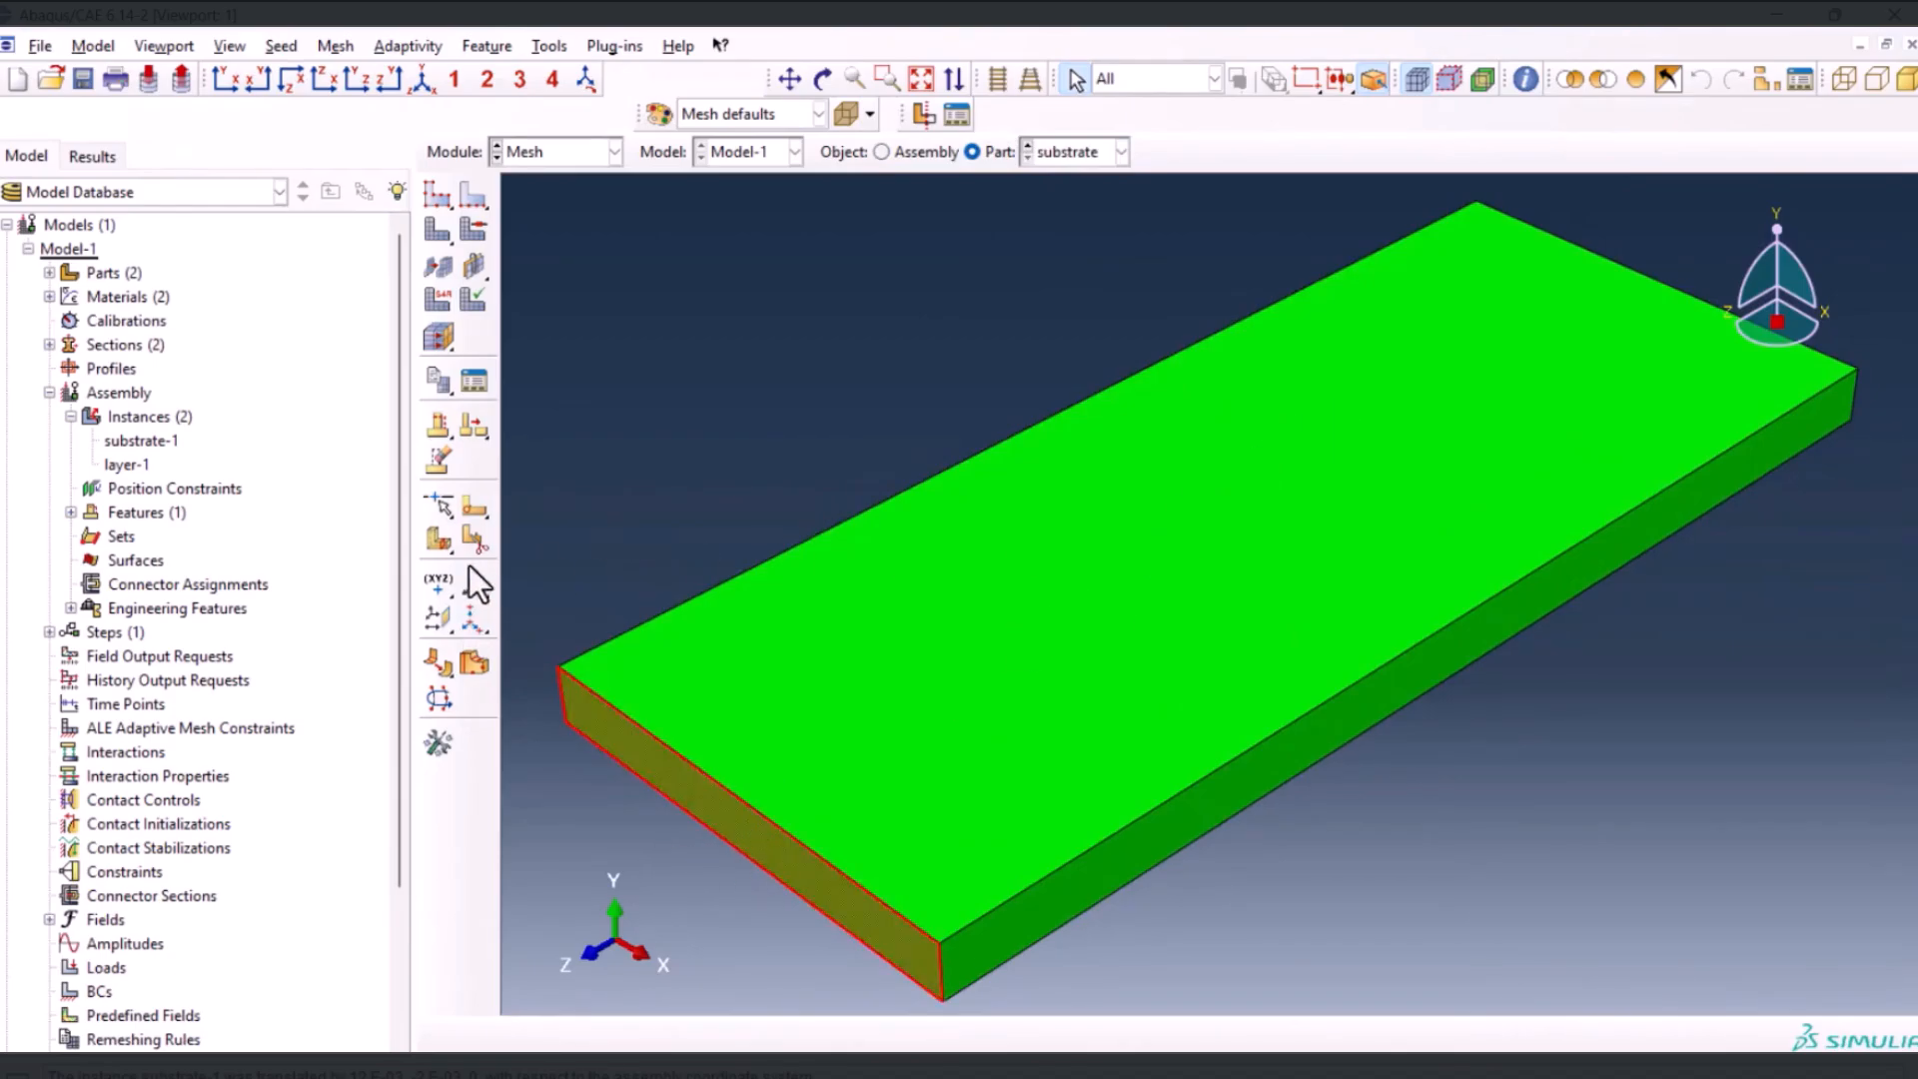
{"action": "left_click", "coordinate": [475, 507]}
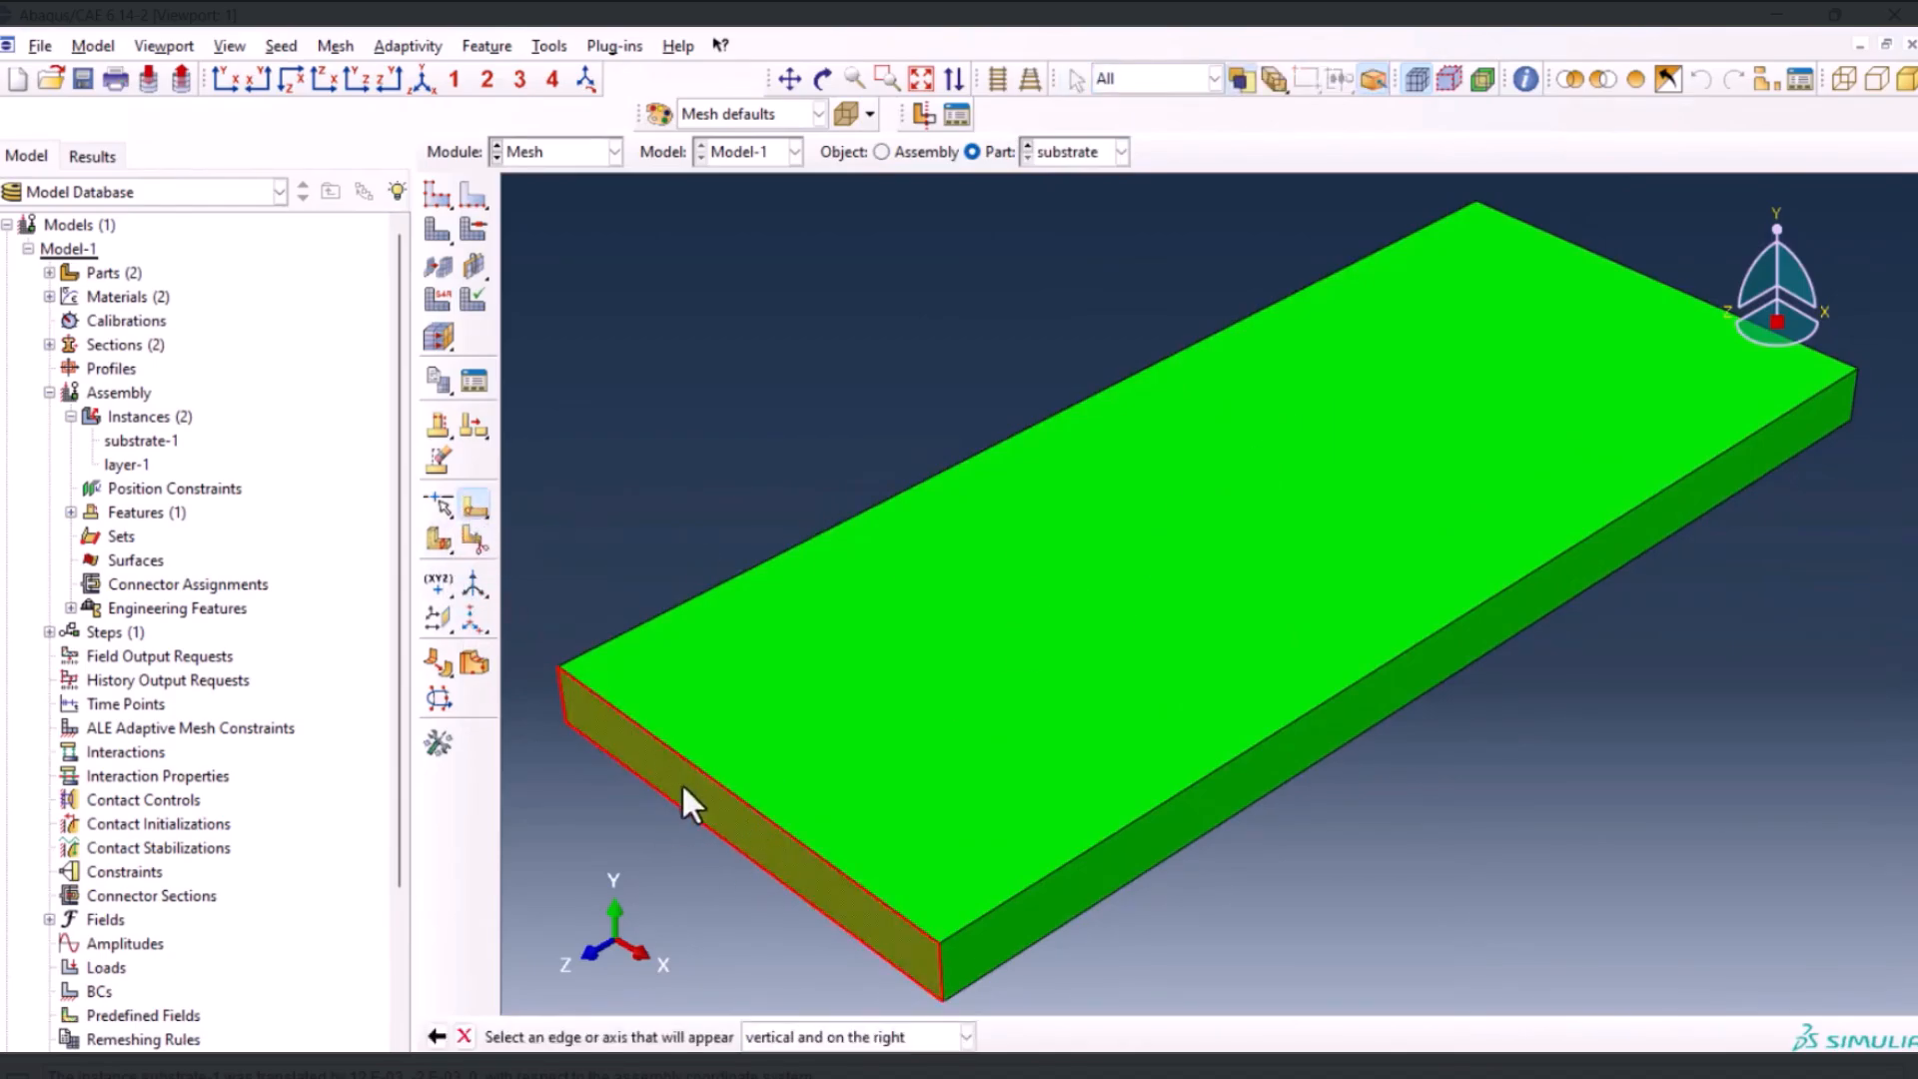
{"action": "left_click", "coordinate": [939, 963]}
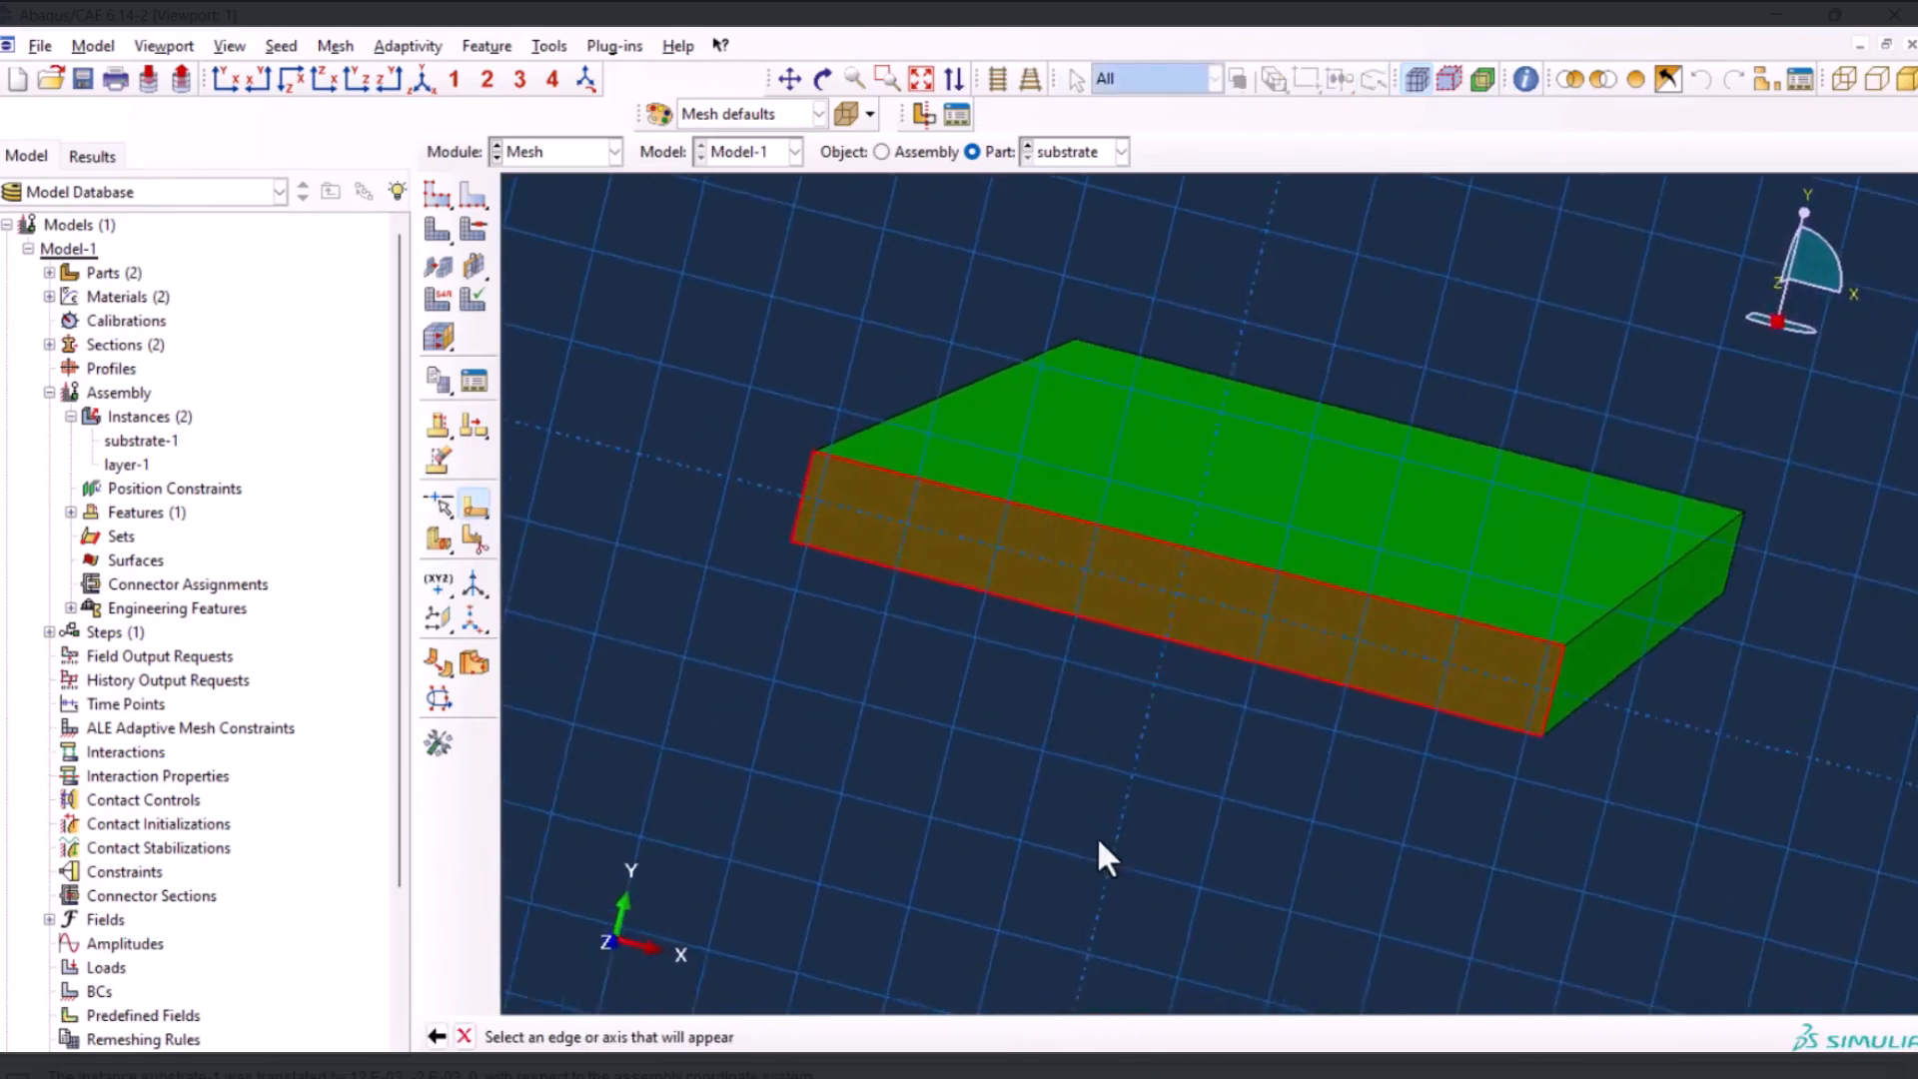
Sketch two vertical lines across the end face's full height, about 0.012 apart and about 0.019 from each side edge
{"action": "left_click", "coordinate": [473, 160]}
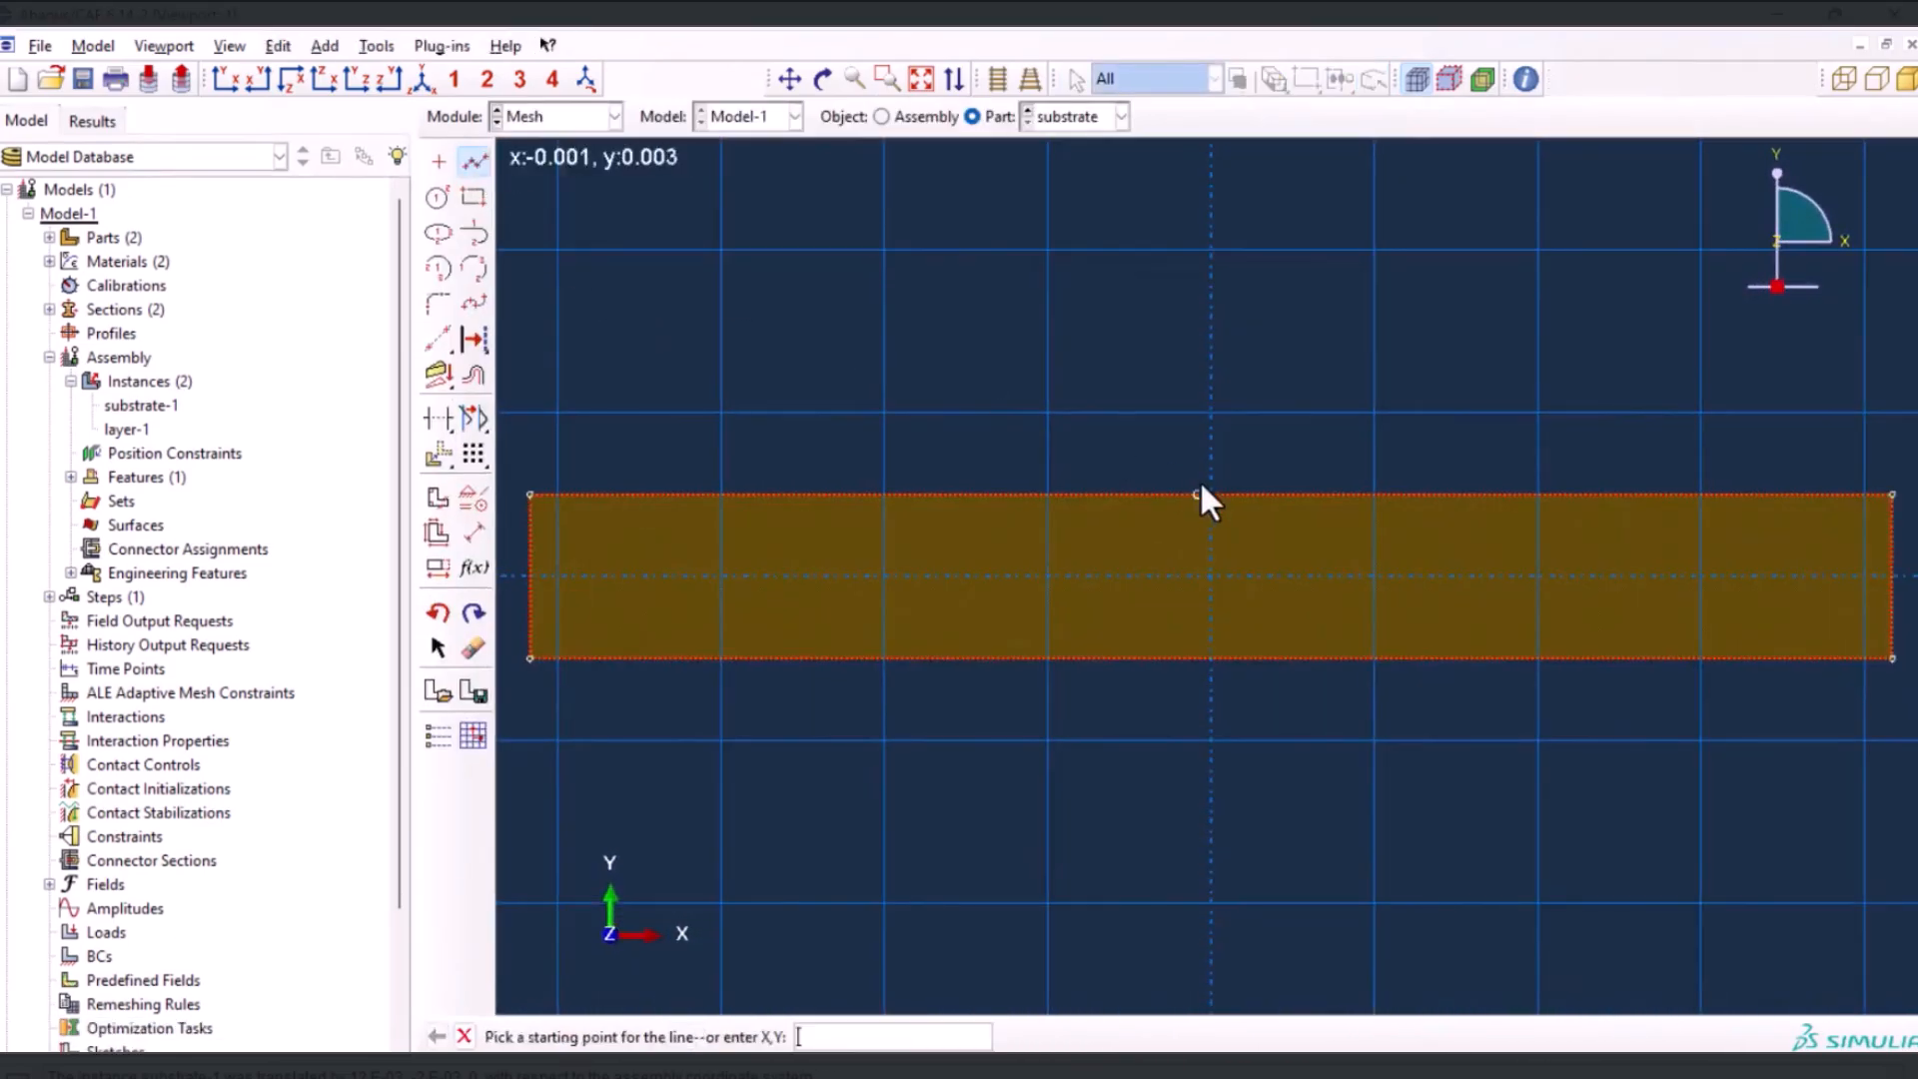
{"action": "left_click", "coordinate": [1045, 497]}
{"action": "left_click", "coordinate": [1051, 651]}
{"action": "key", "text": "Escape"}
{"action": "left_click", "coordinate": [1374, 497]}
{"action": "left_click", "coordinate": [1374, 656]}
{"action": "key", "text": "Escape"}
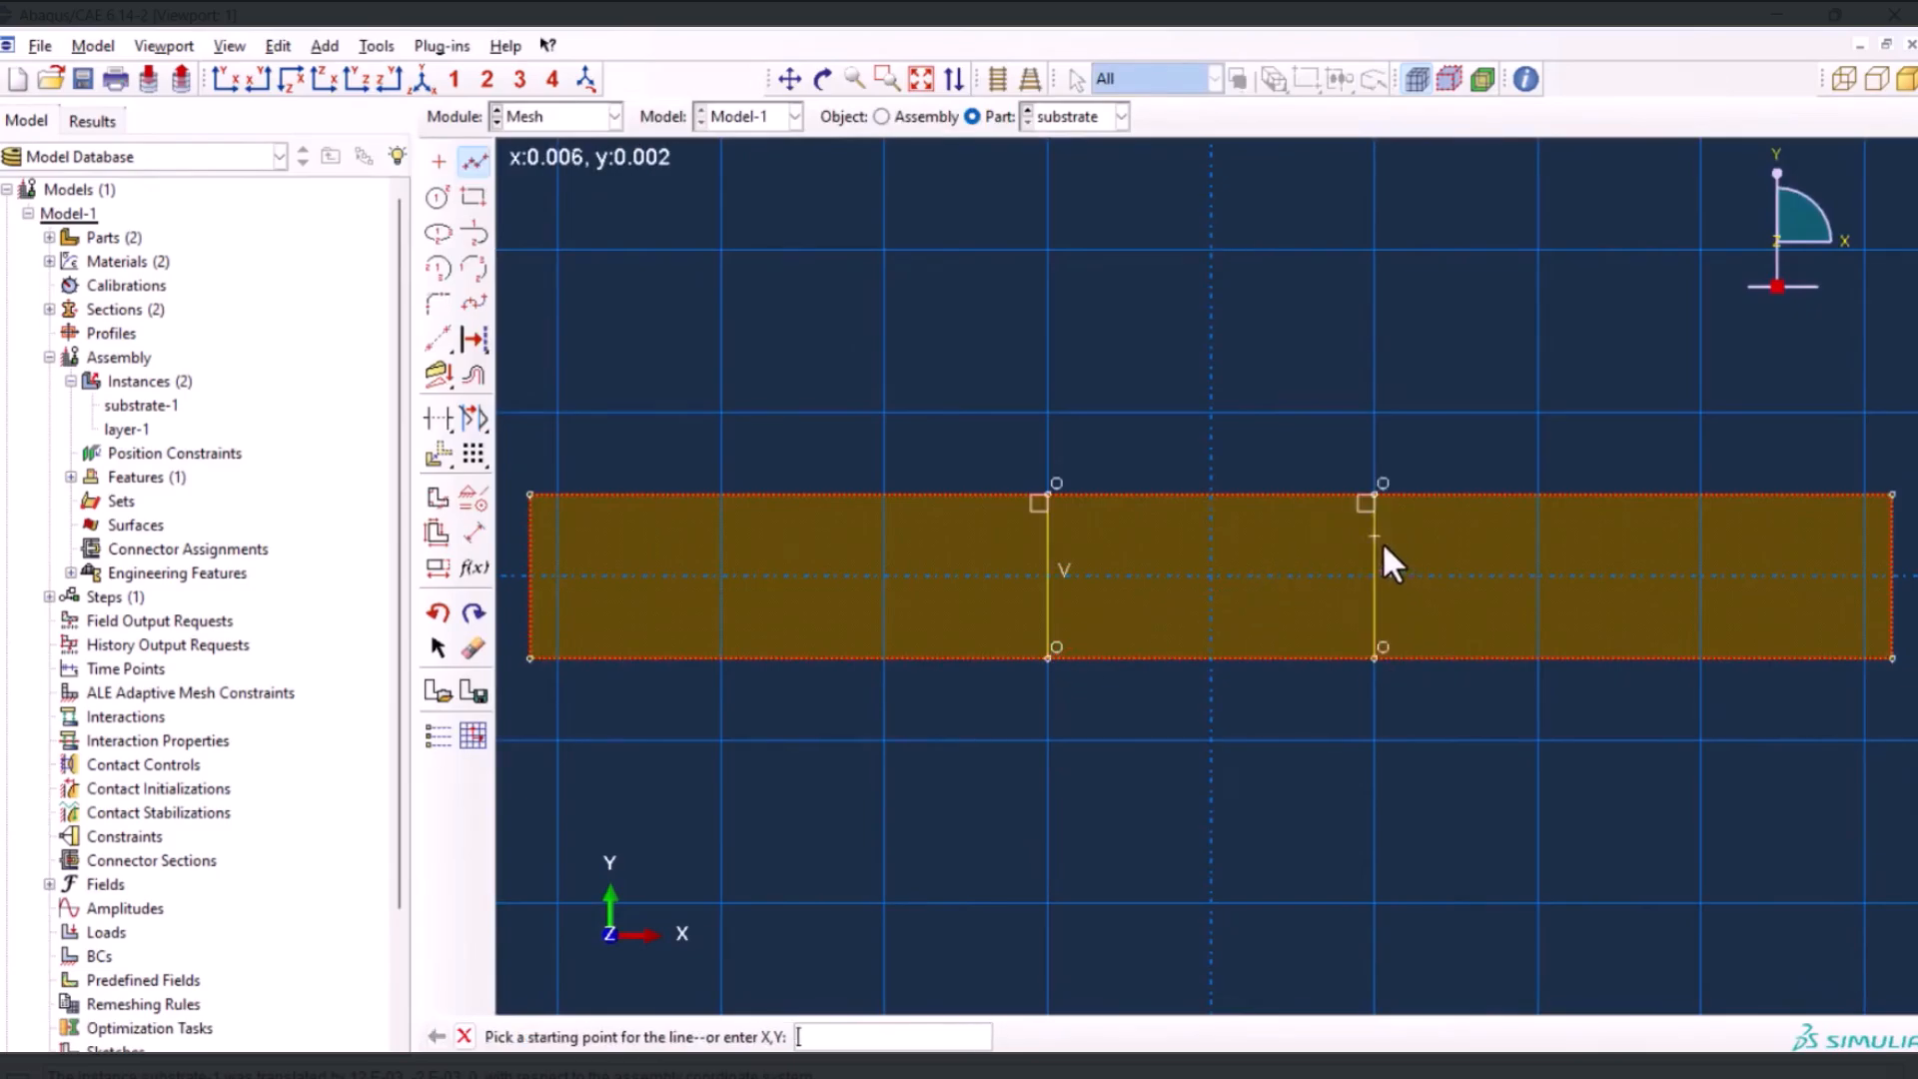
Dimension the distance from each vertical line to the nearer side edge of the face
{"action": "left_click", "coordinate": [475, 536]}
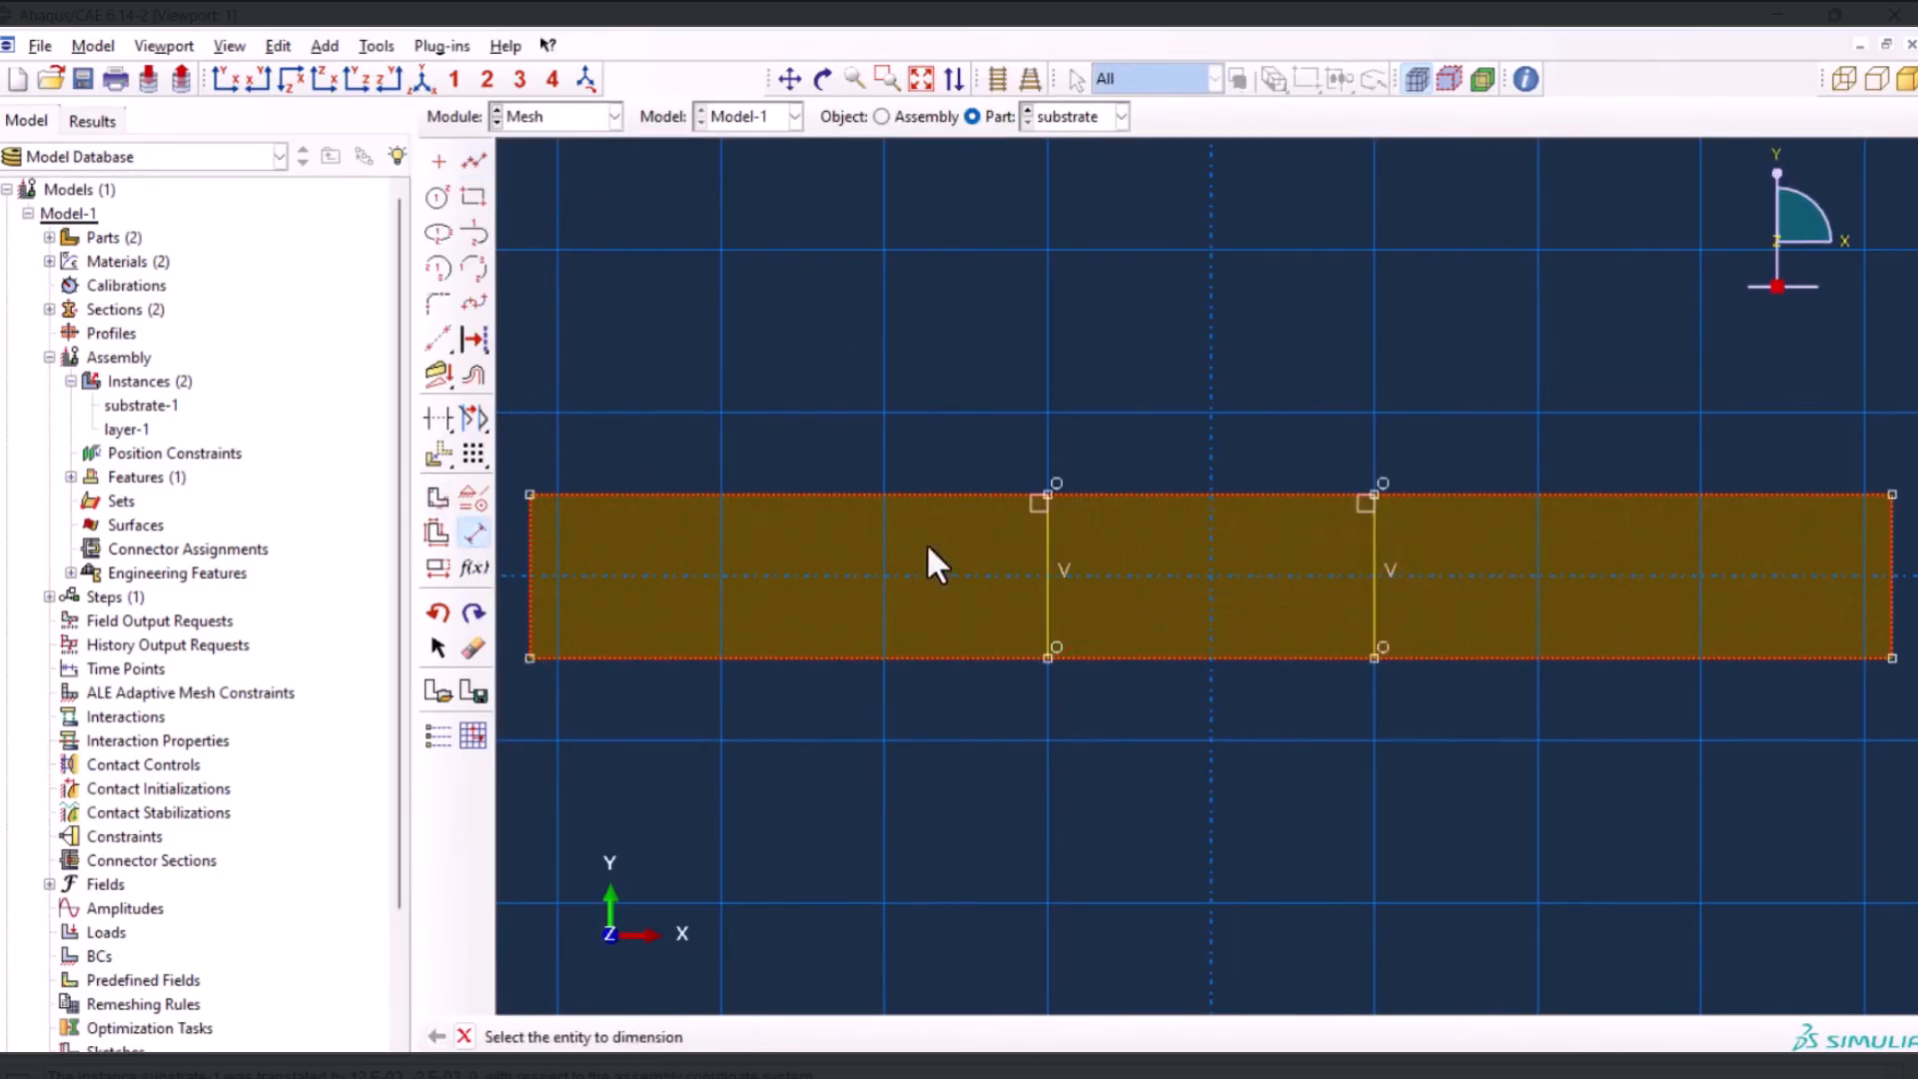
{"action": "left_click", "coordinate": [1049, 562]}
{"action": "left_click", "coordinate": [547, 582]}
{"action": "left_click", "coordinate": [800, 380]}
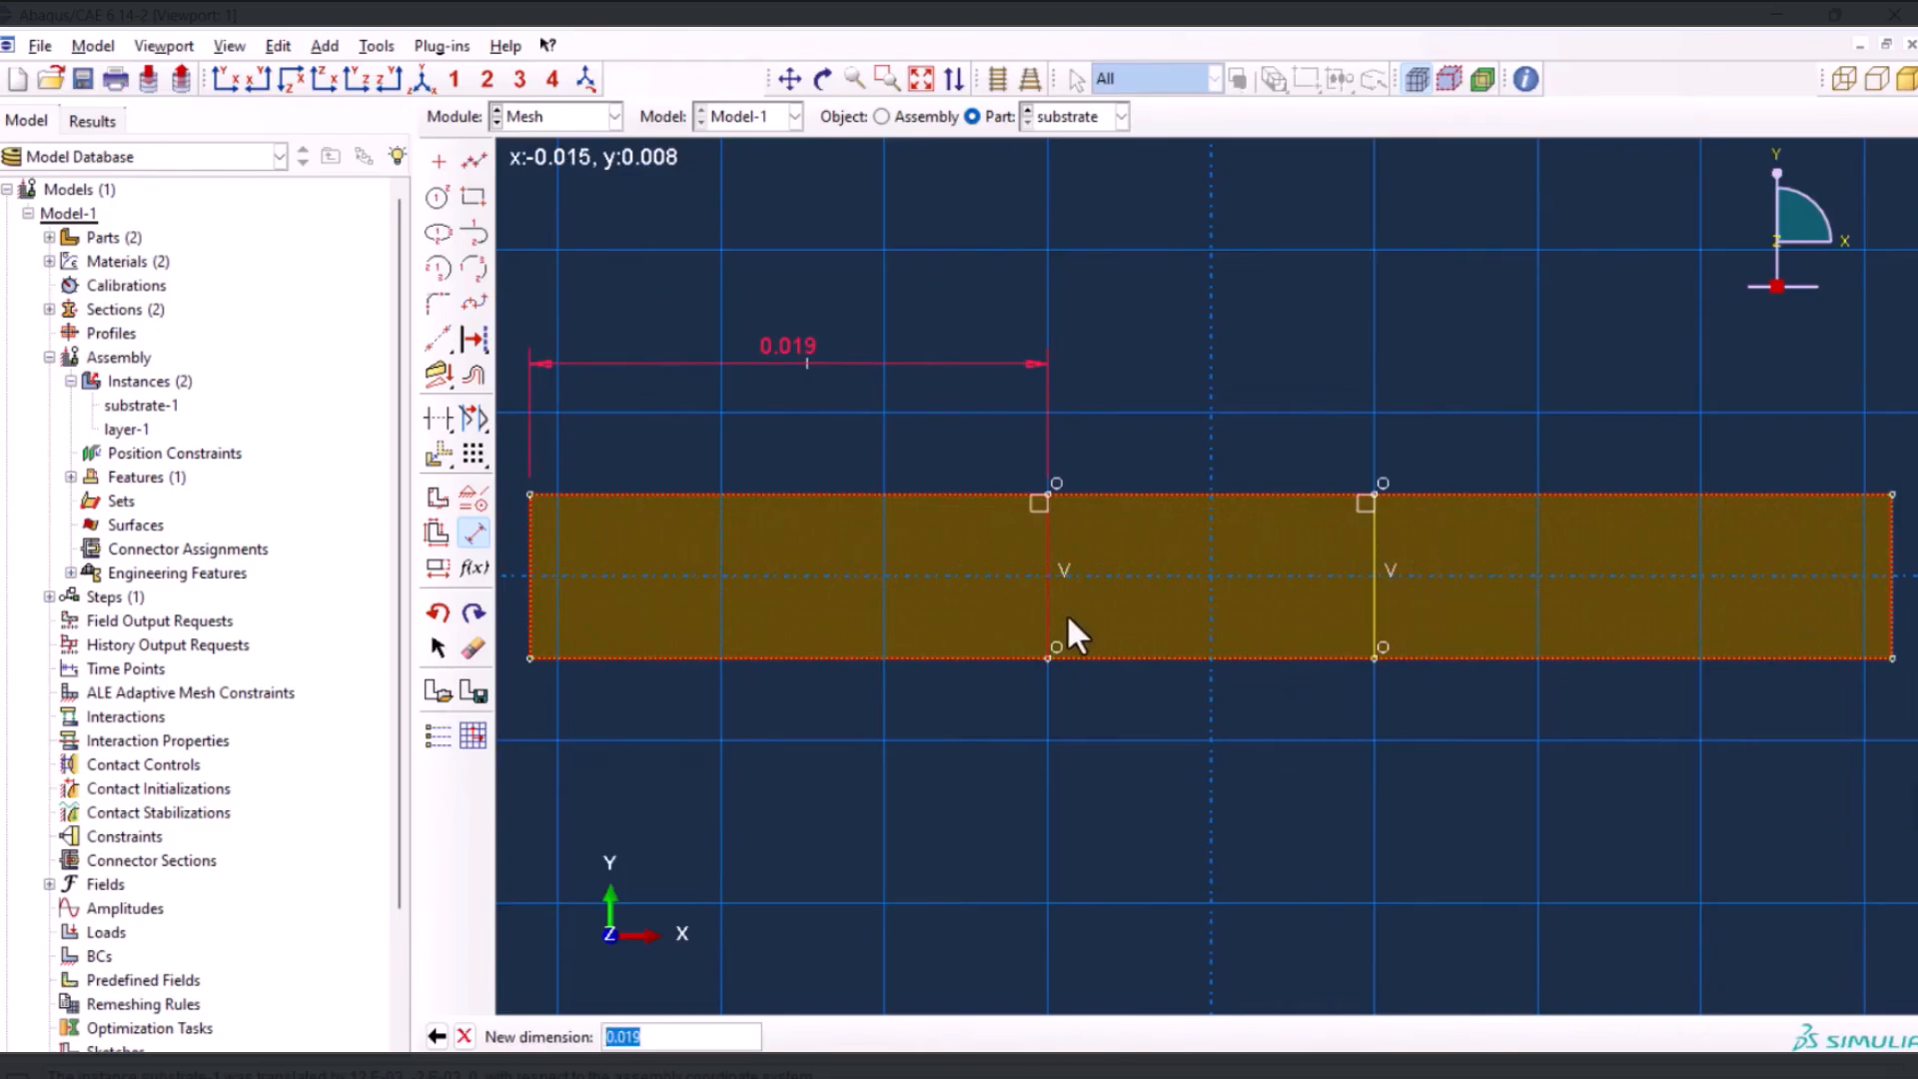
{"action": "key", "text": "Return"}
{"action": "left_click", "coordinate": [1377, 579]}
{"action": "left_click", "coordinate": [1889, 582]}
{"action": "left_click", "coordinate": [1700, 372]}
{"action": "key", "text": "Return"}
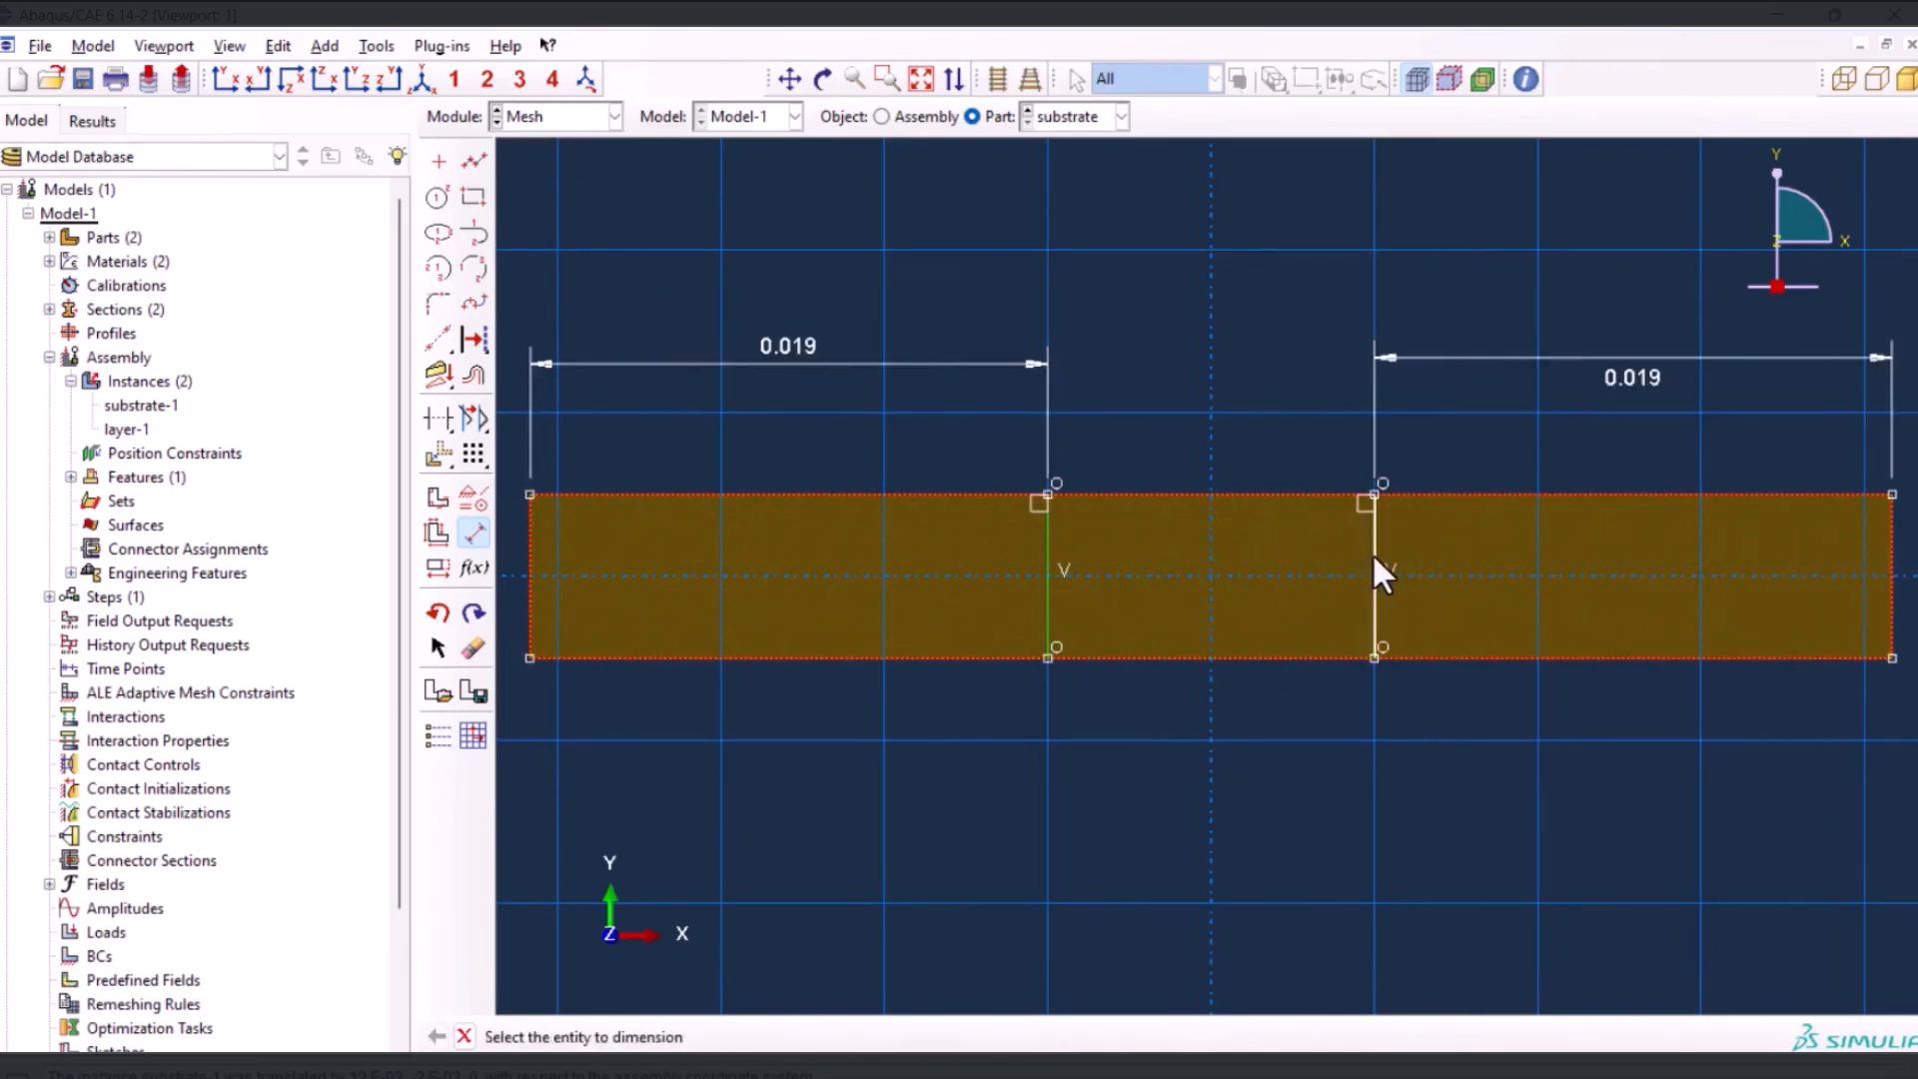
Dimension the spacing between the two vertical sketch lines as 0.012
{"action": "left_click", "coordinate": [1374, 559]}
{"action": "left_click", "coordinate": [1057, 571]}
{"action": "left_click", "coordinate": [1151, 226]}
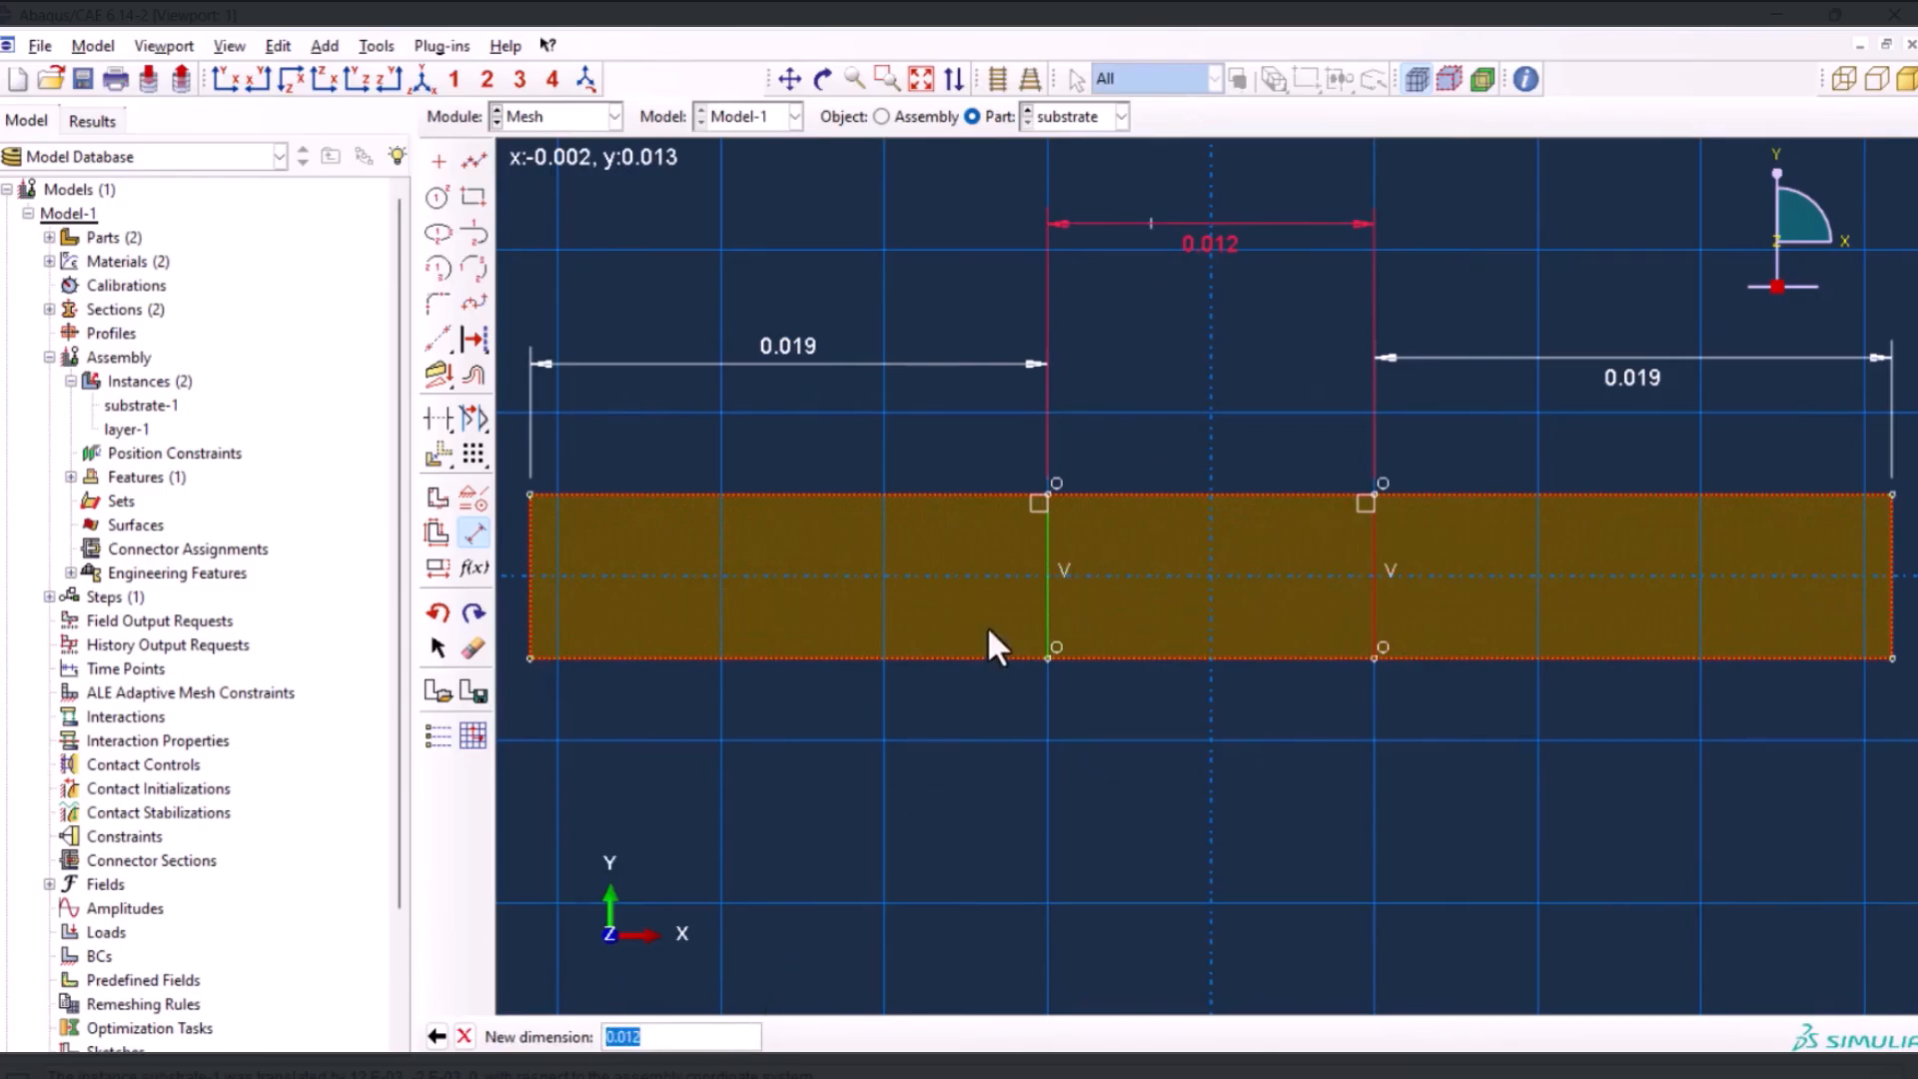
{"action": "key", "text": "Return"}
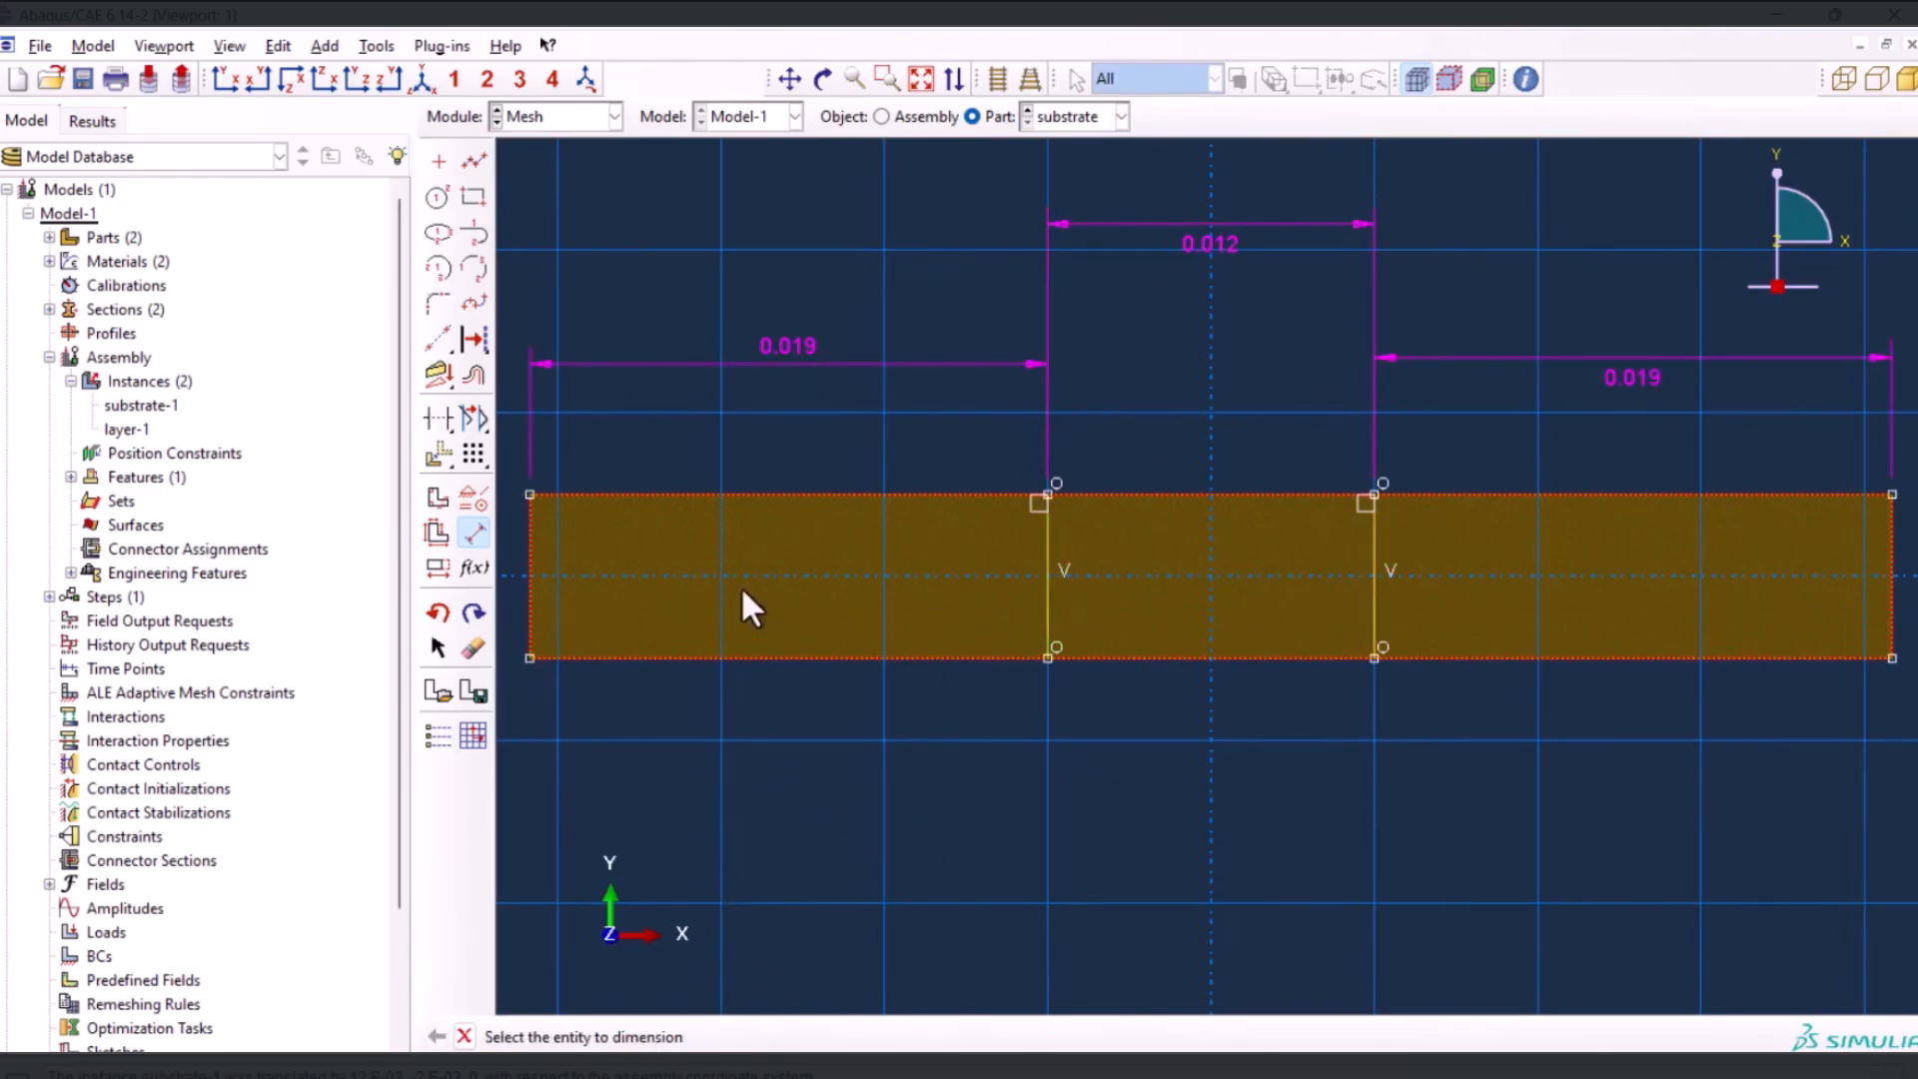
Delete the 0.019 dimension at the end face's left edge and finish the sketch to partition the face
{"action": "left_click", "coordinate": [472, 648]}
{"action": "left_click", "coordinate": [810, 355]}
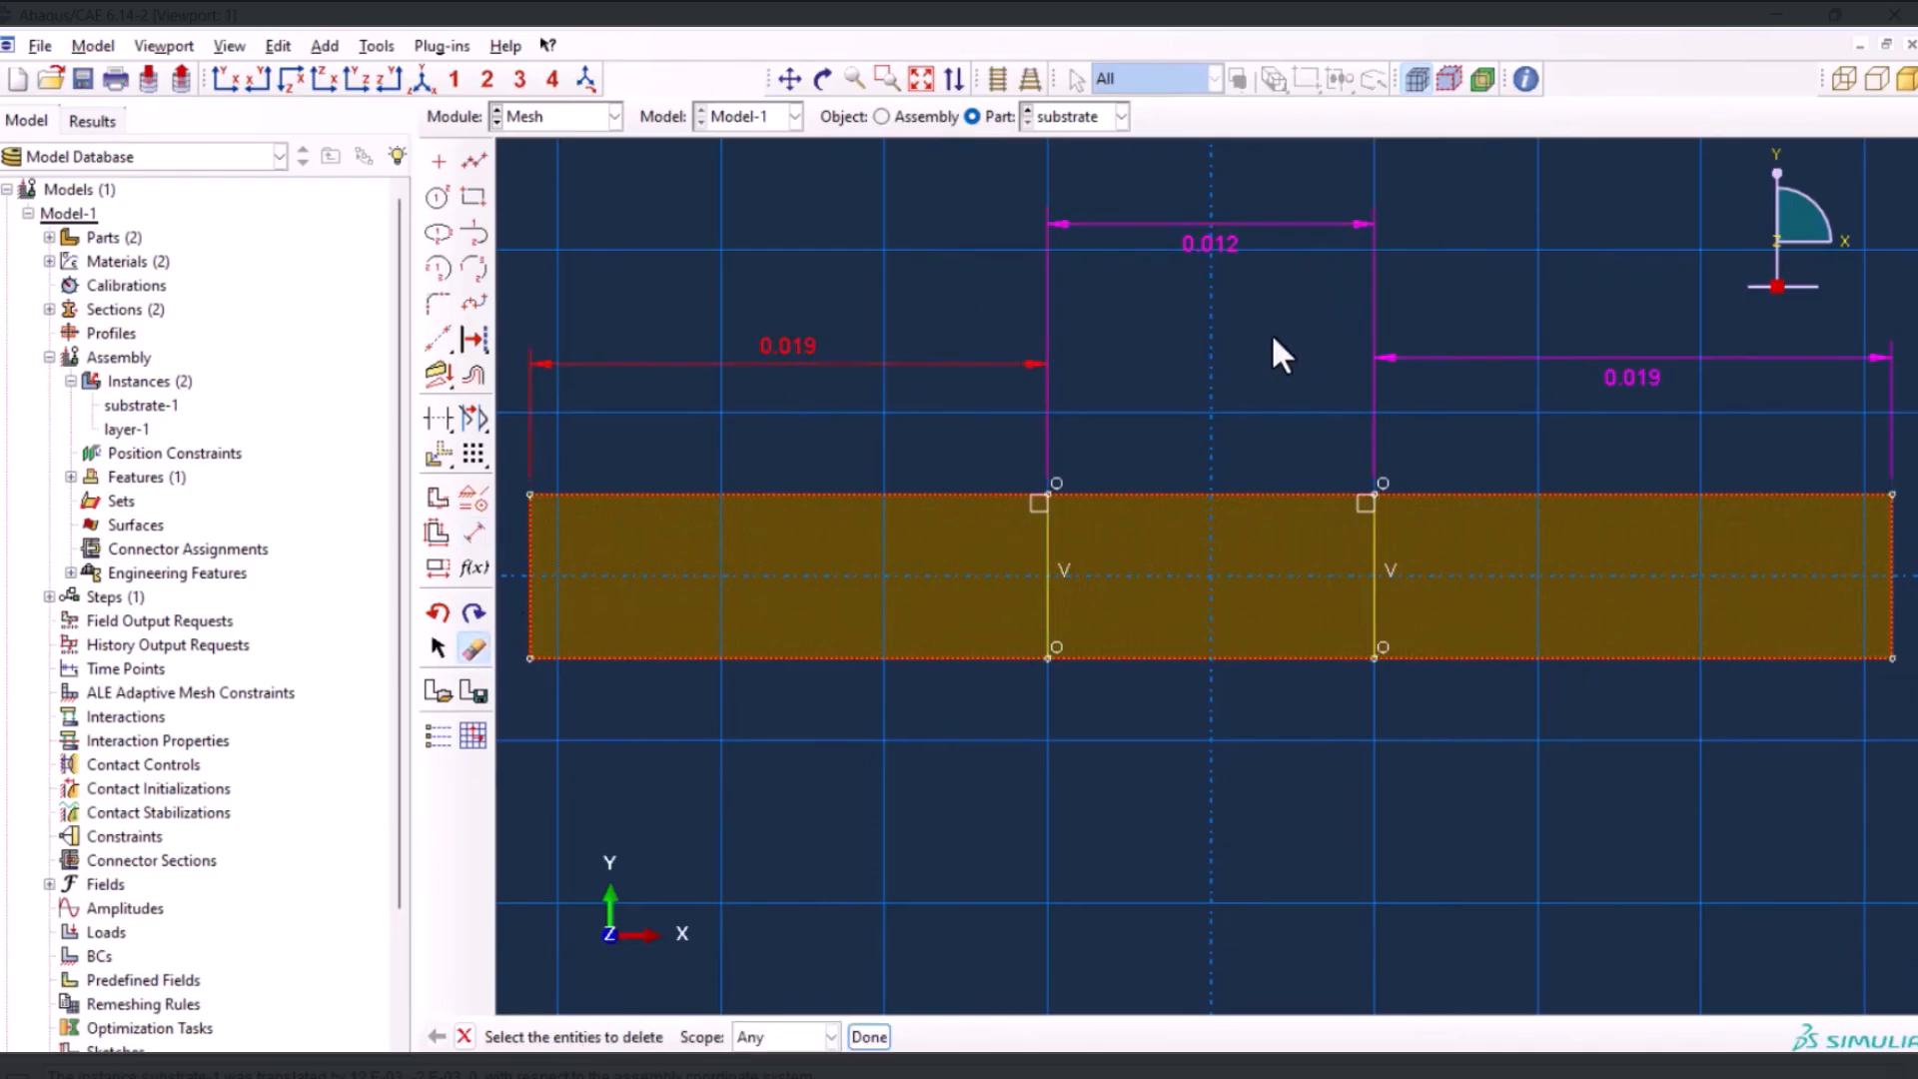
{"action": "middle_click", "coordinate": [1267, 300]}
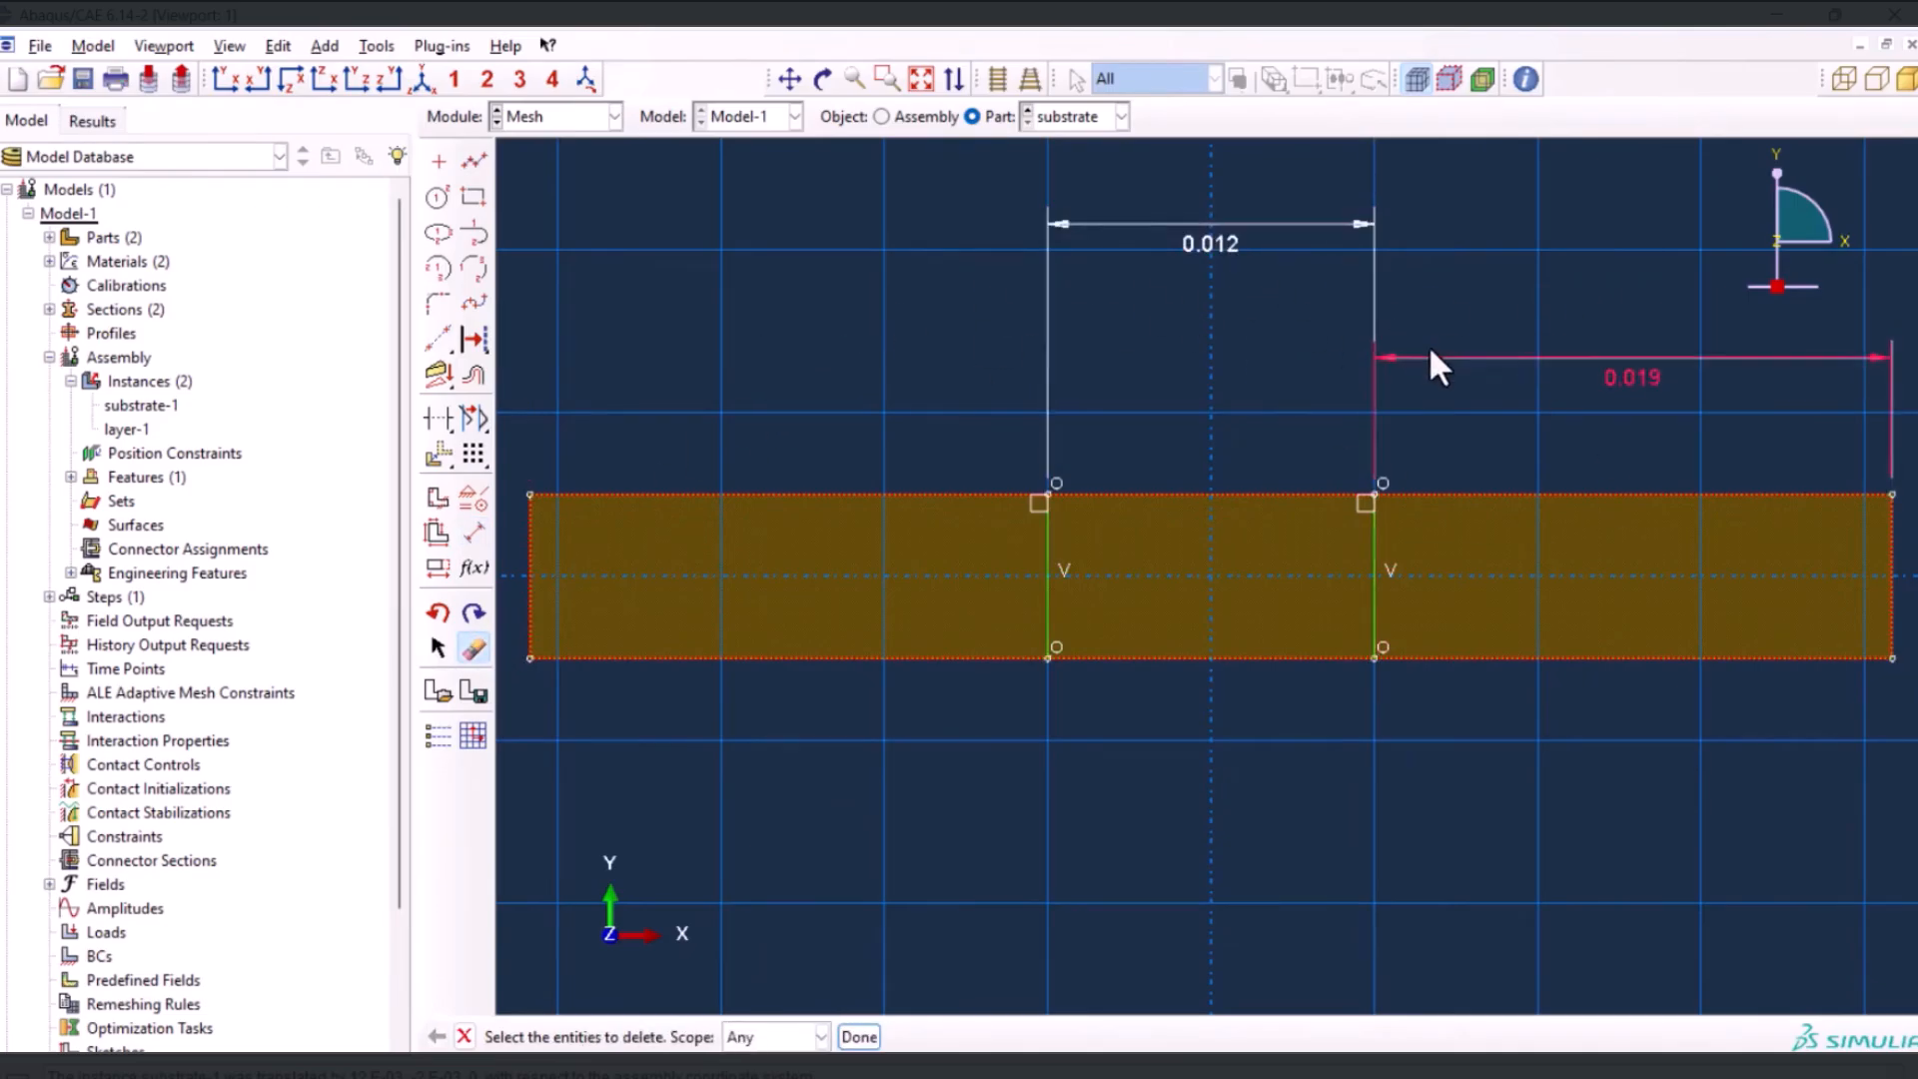
{"action": "left_click", "coordinate": [859, 1037]}
{"action": "left_click", "coordinate": [687, 1038]}
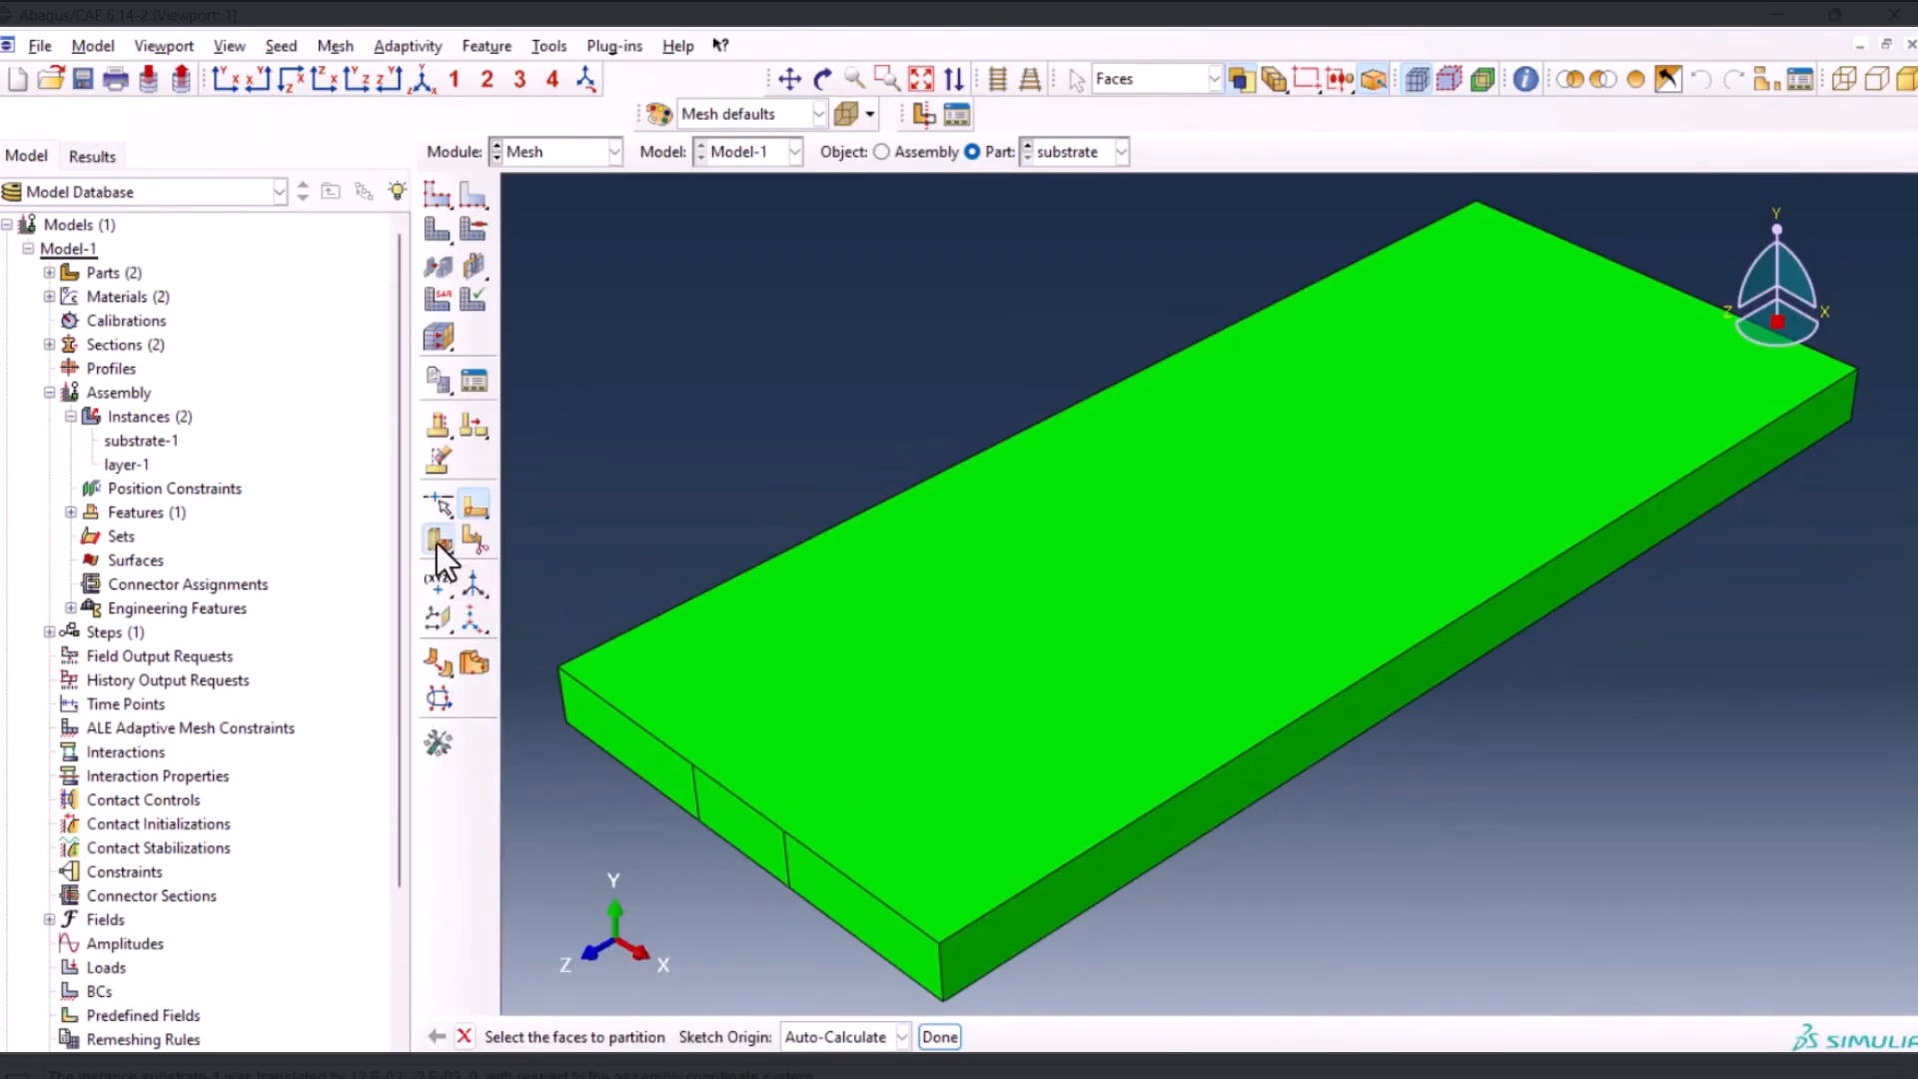
Partition the substrate cell by sweeping the end face's +X-side line along the +X-side long top edge
{"action": "left_click_drag", "start_coordinate": [436, 543], "coordinate": [527, 546]}
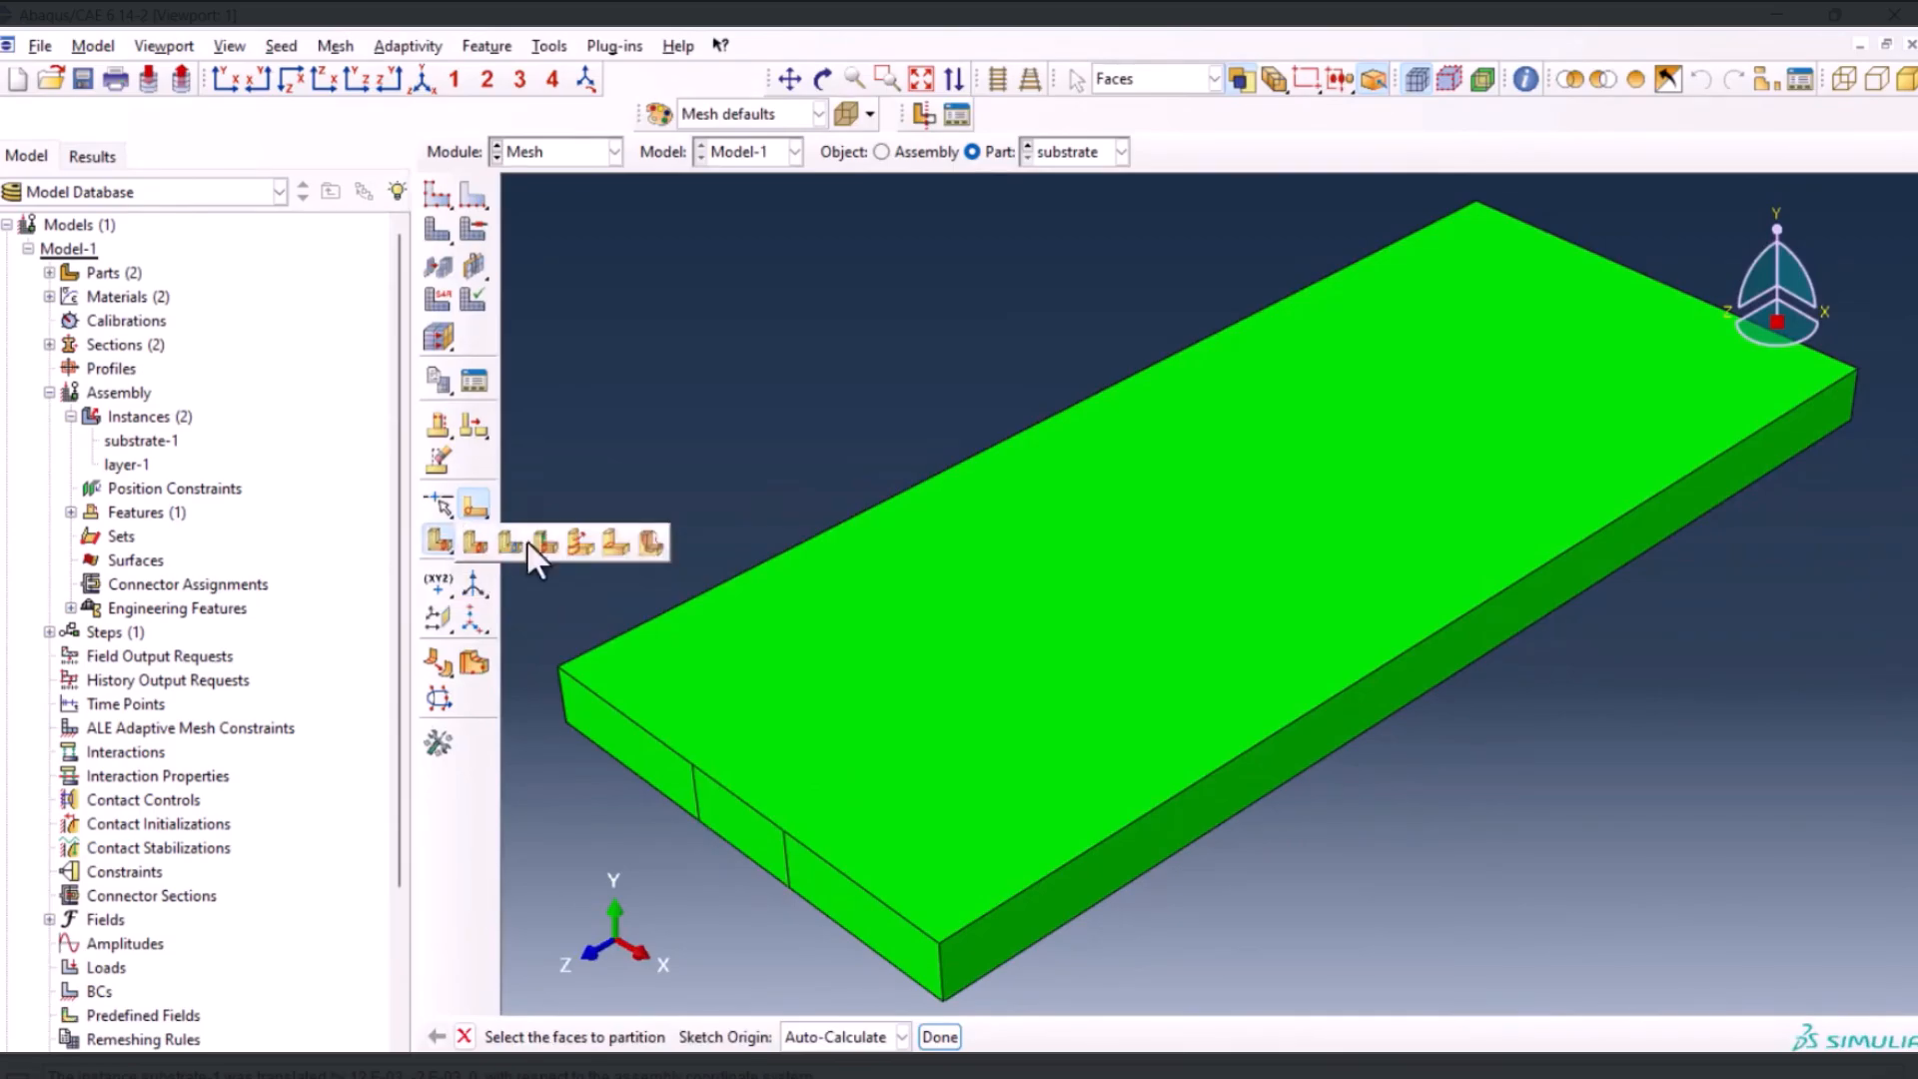
{"action": "left_click", "coordinate": [583, 549]}
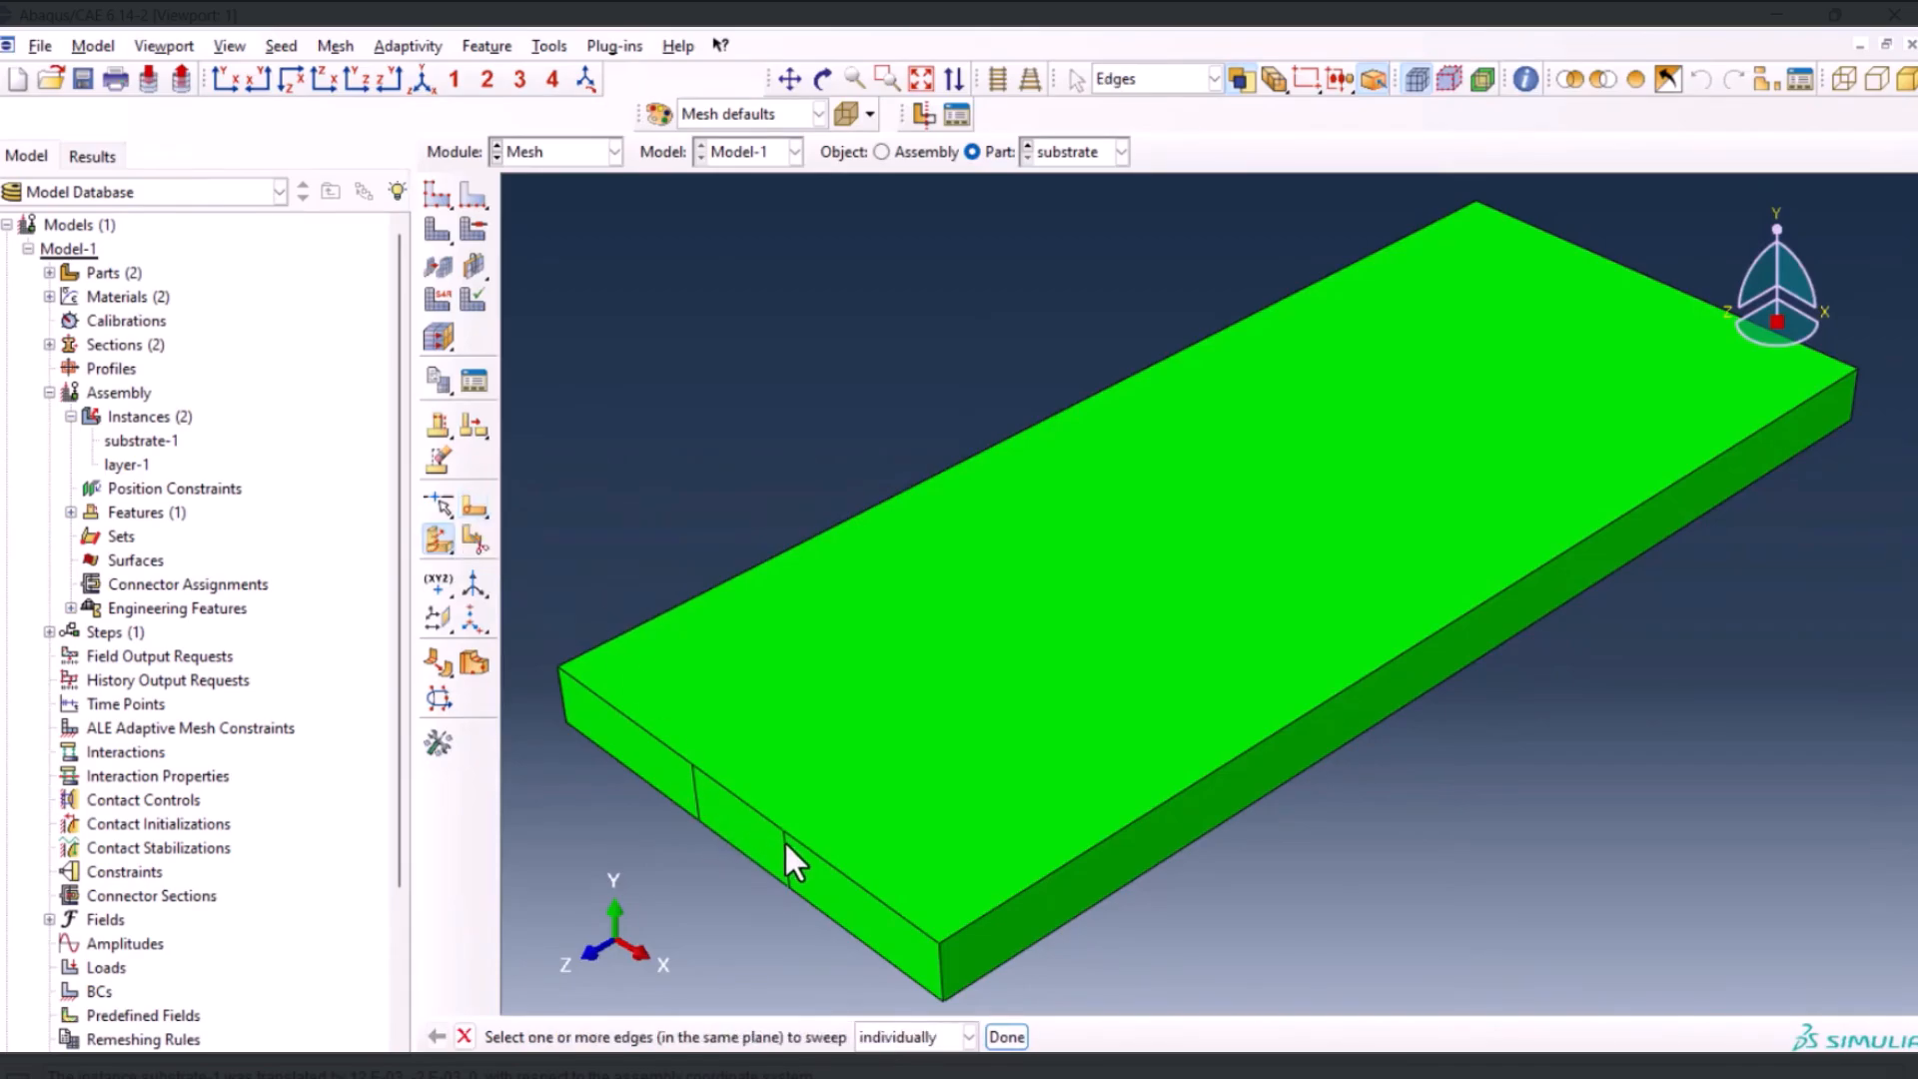
{"action": "middle_click", "coordinate": [735, 908]}
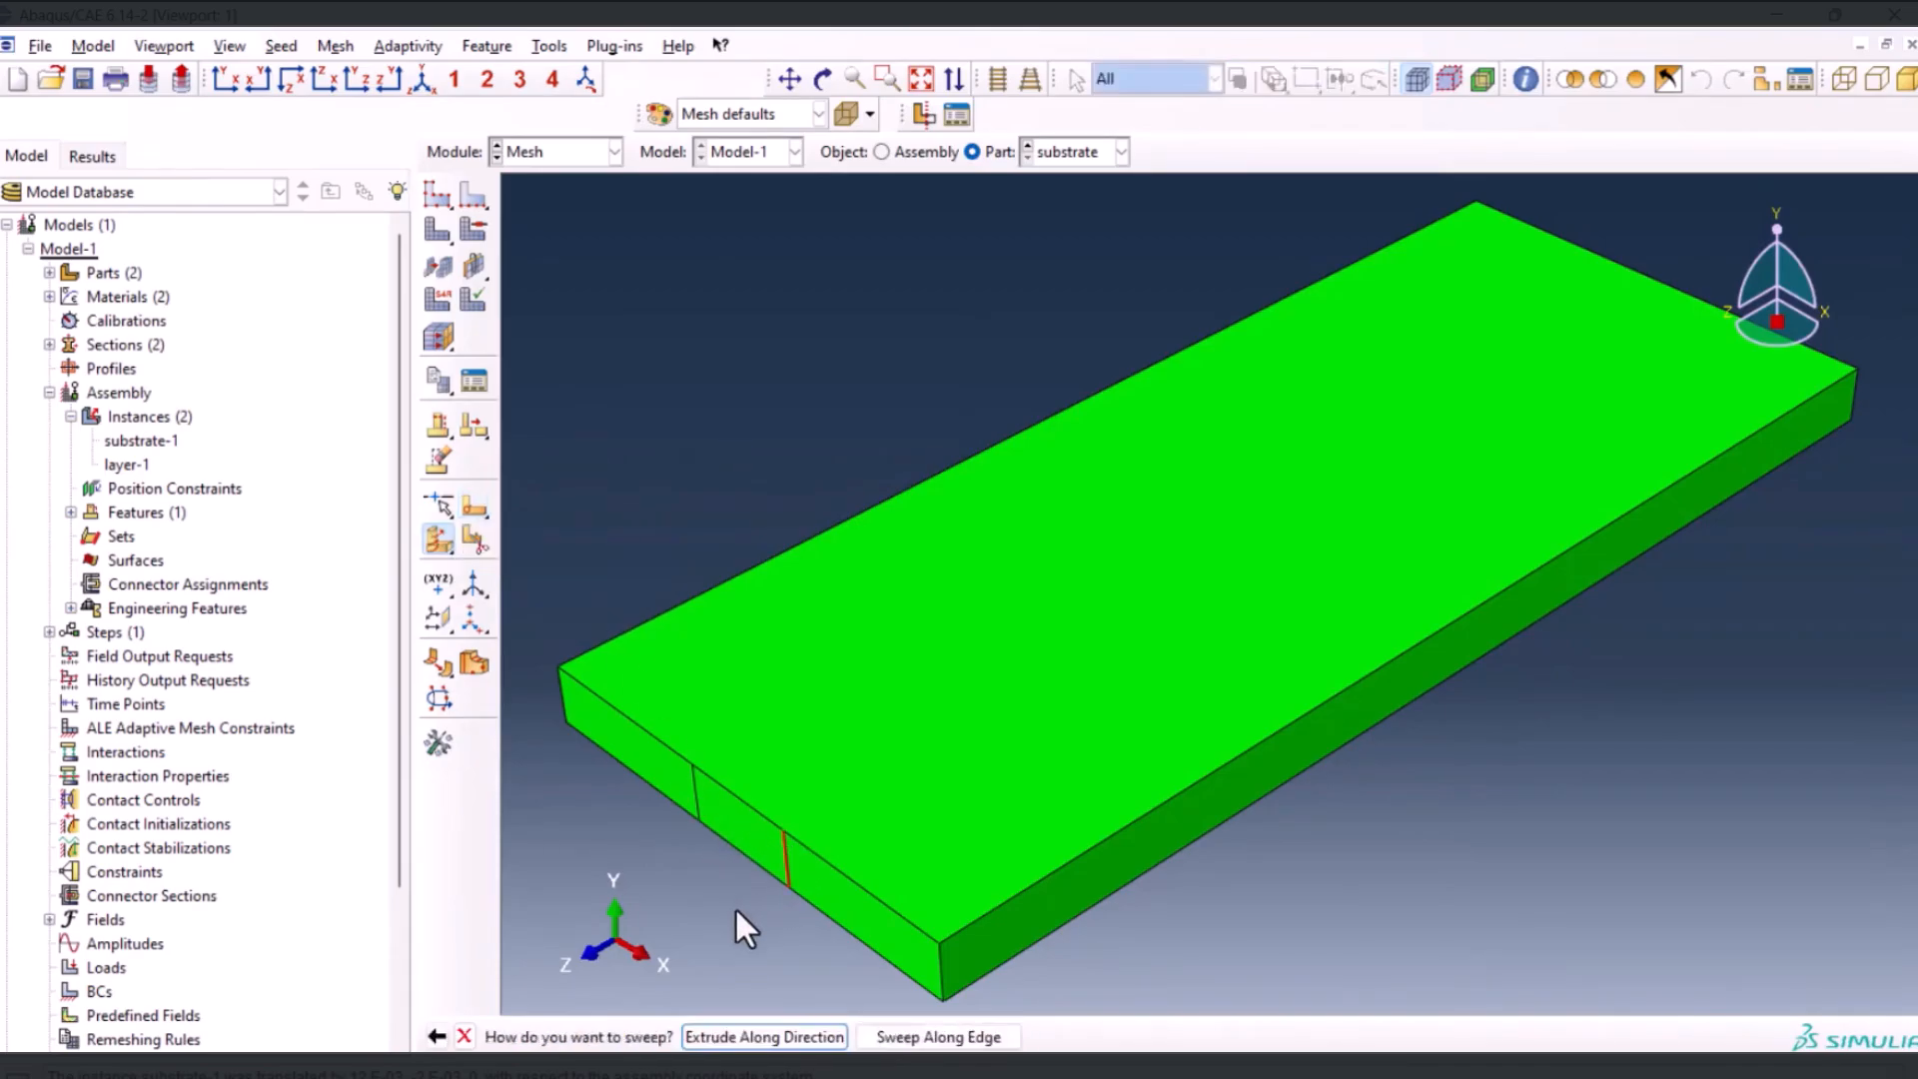
{"action": "left_click", "coordinate": [938, 1036]}
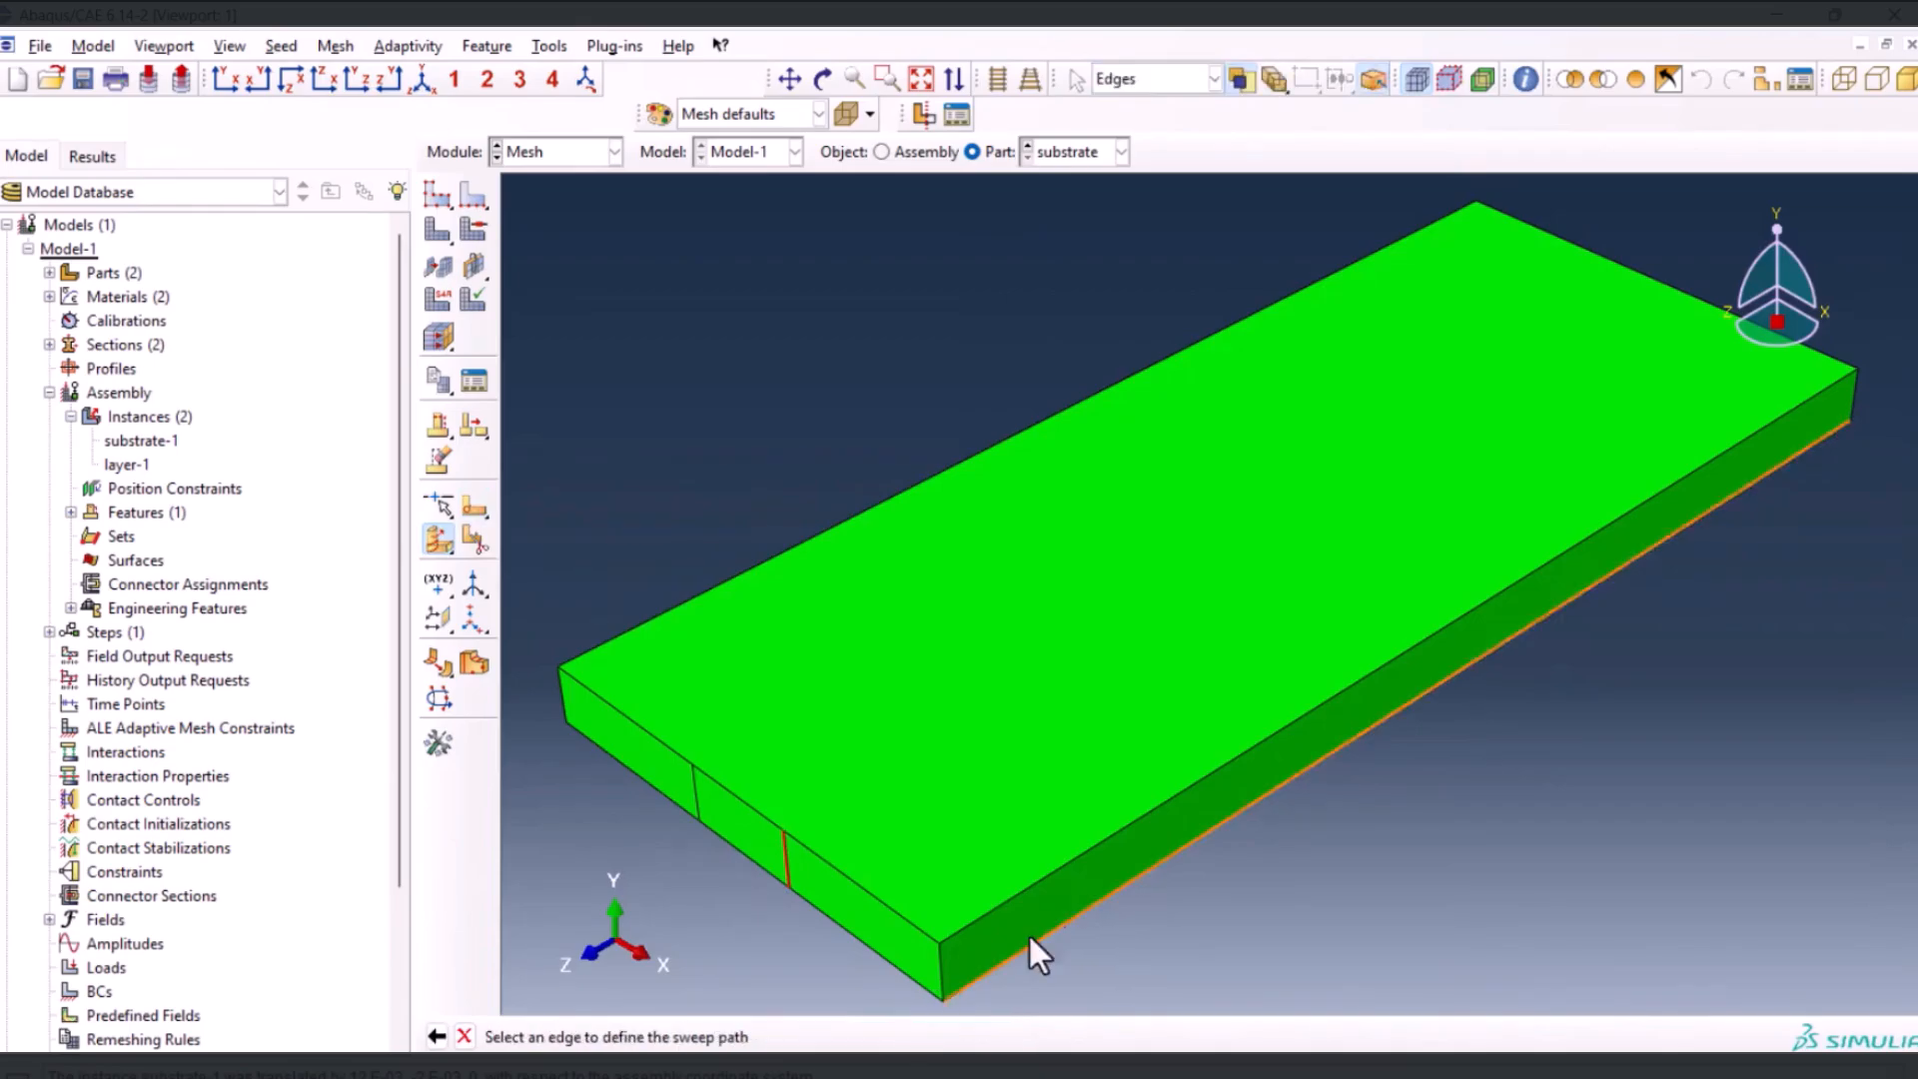
{"action": "left_click", "coordinate": [1149, 807]}
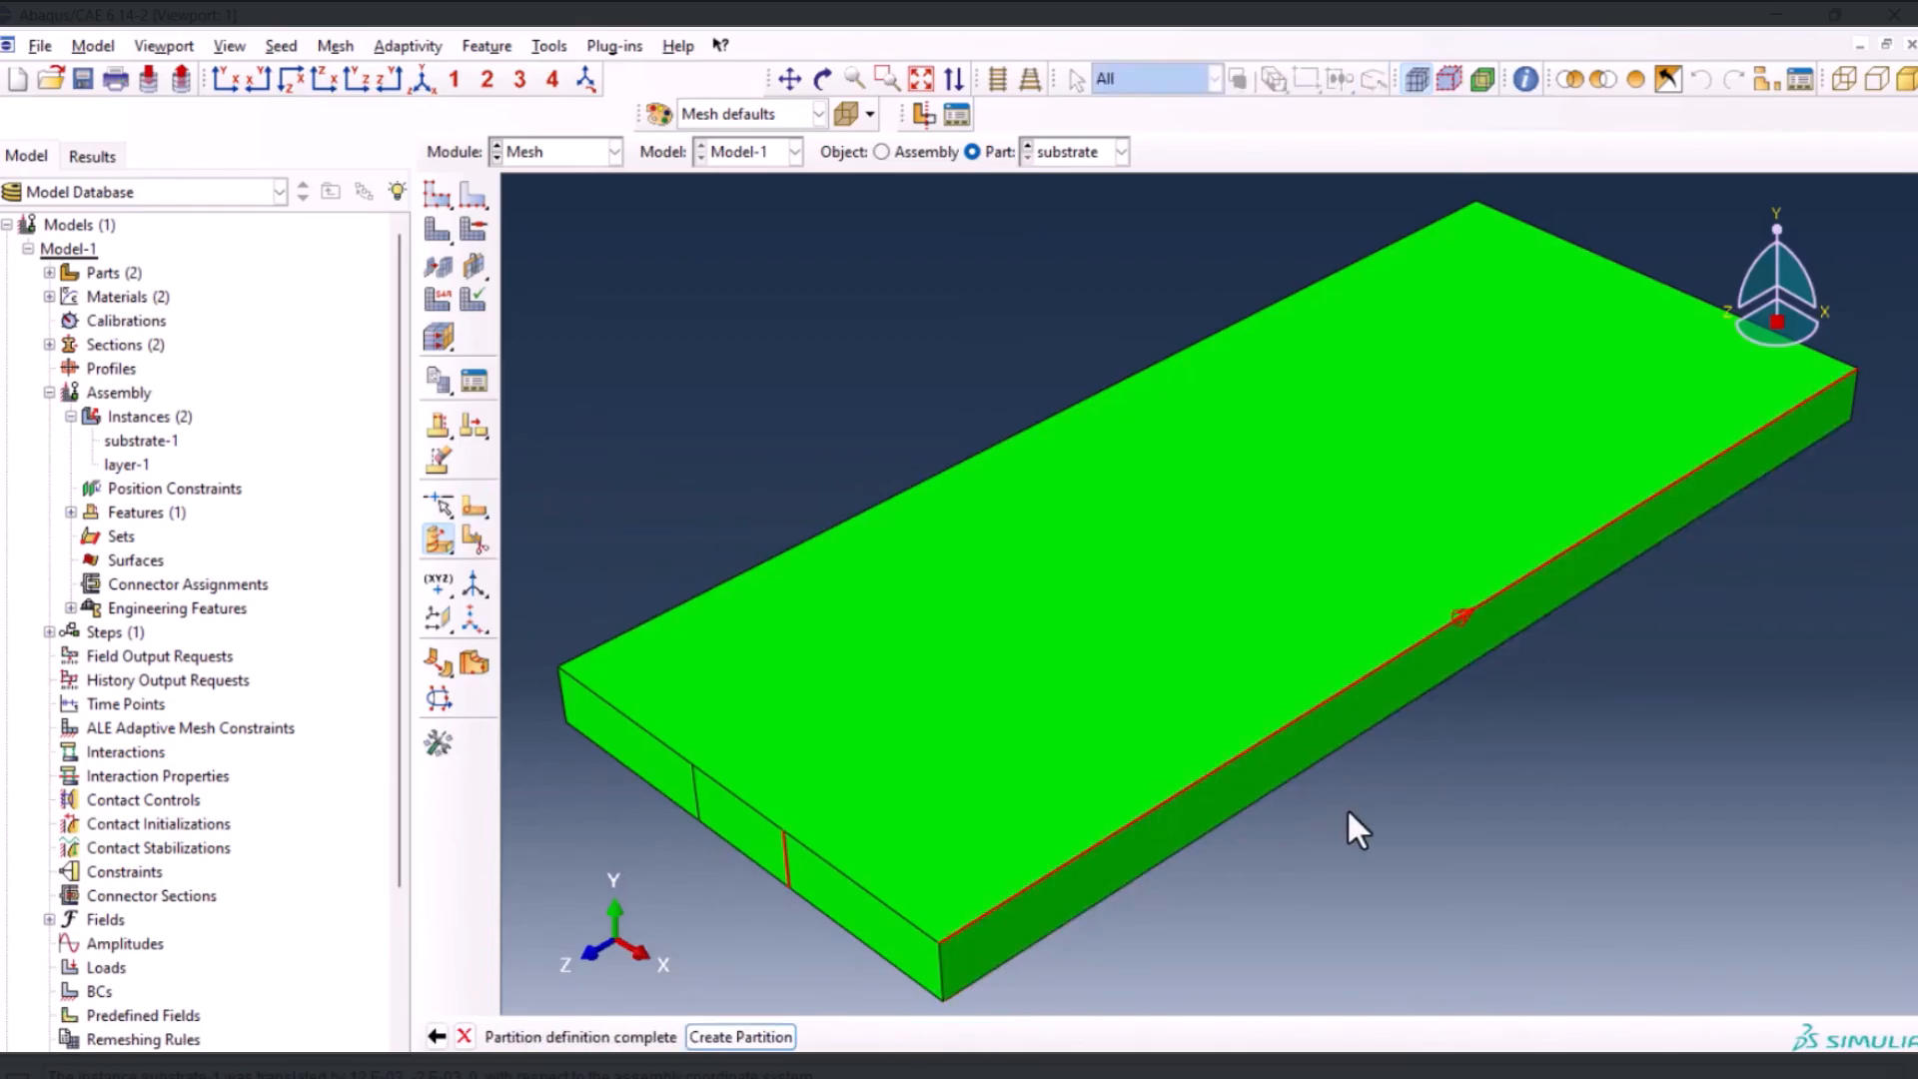
{"action": "left_click", "coordinate": [740, 1036]}
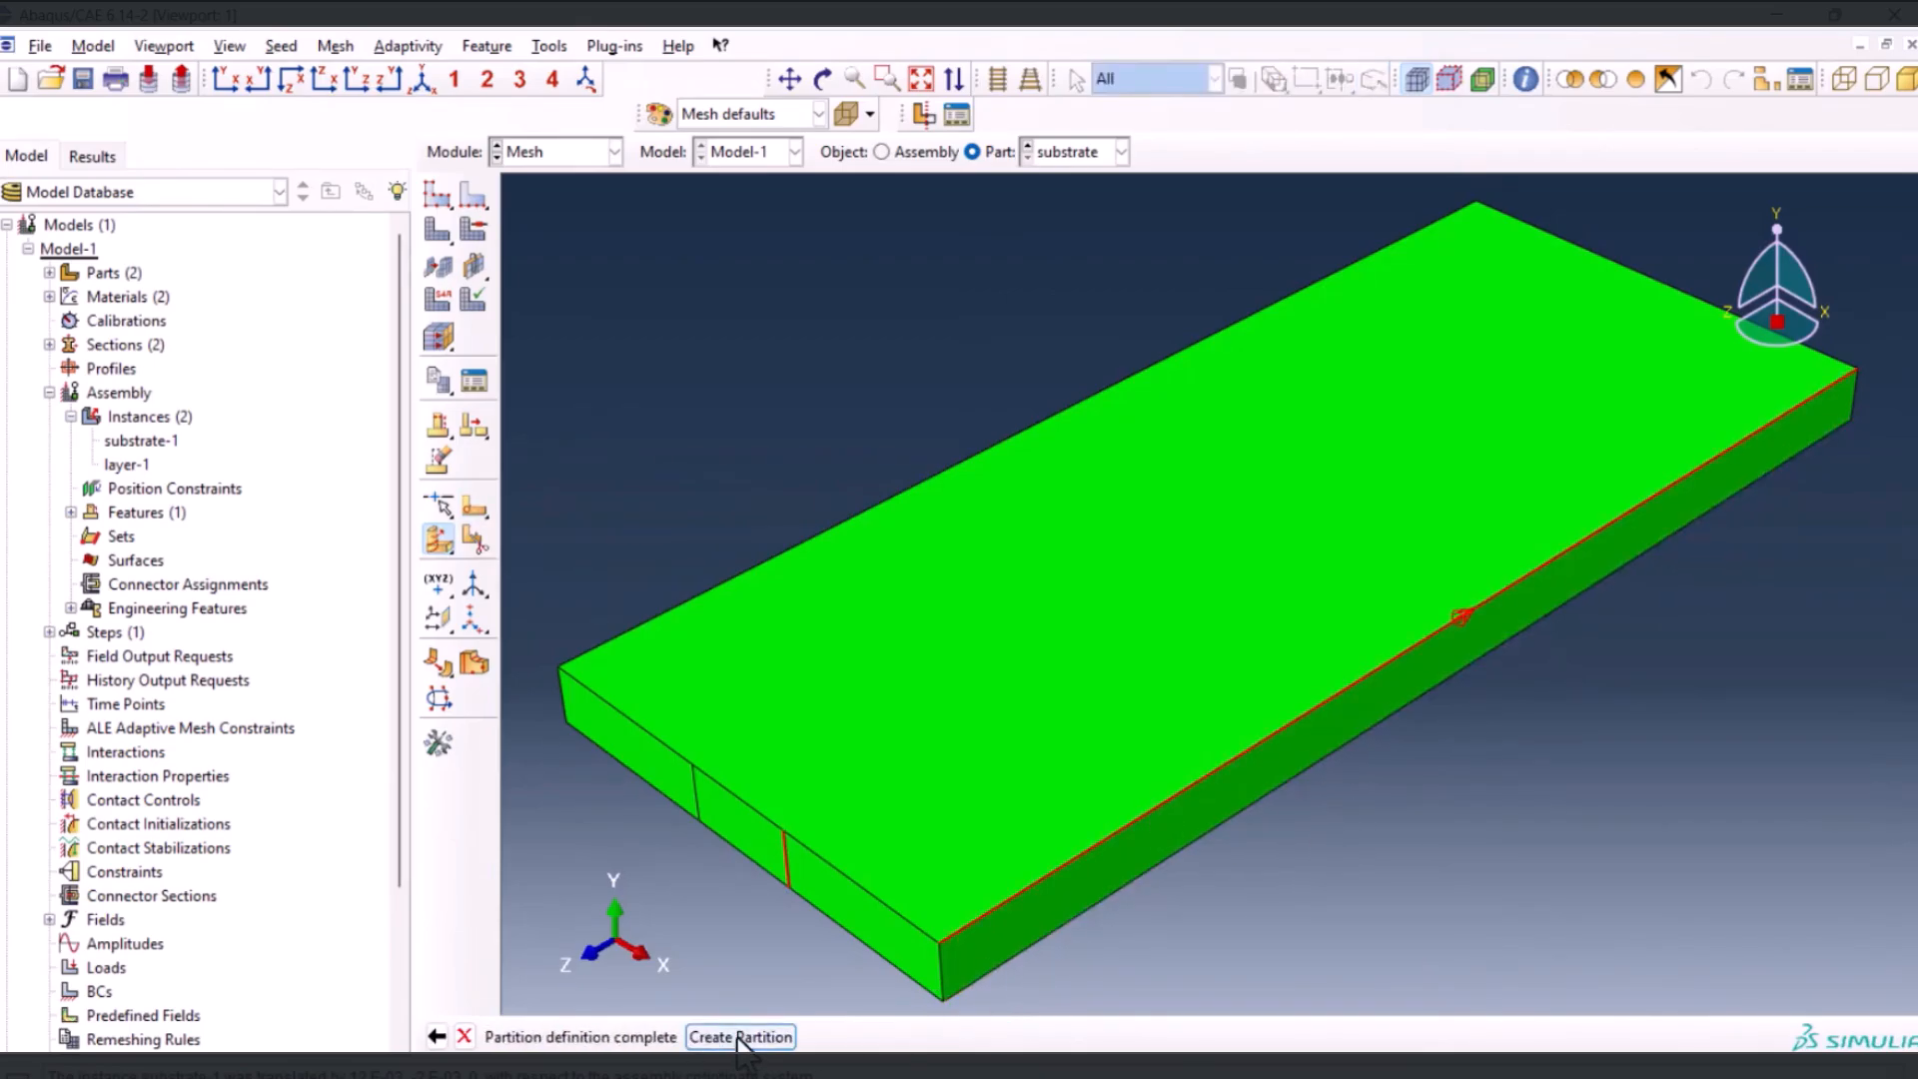
Partition the larger remaining cell by sweeping the end face's other line along the opposite long top edge
{"action": "left_click", "coordinate": [695, 799]}
{"action": "middle_click", "coordinate": [689, 848]}
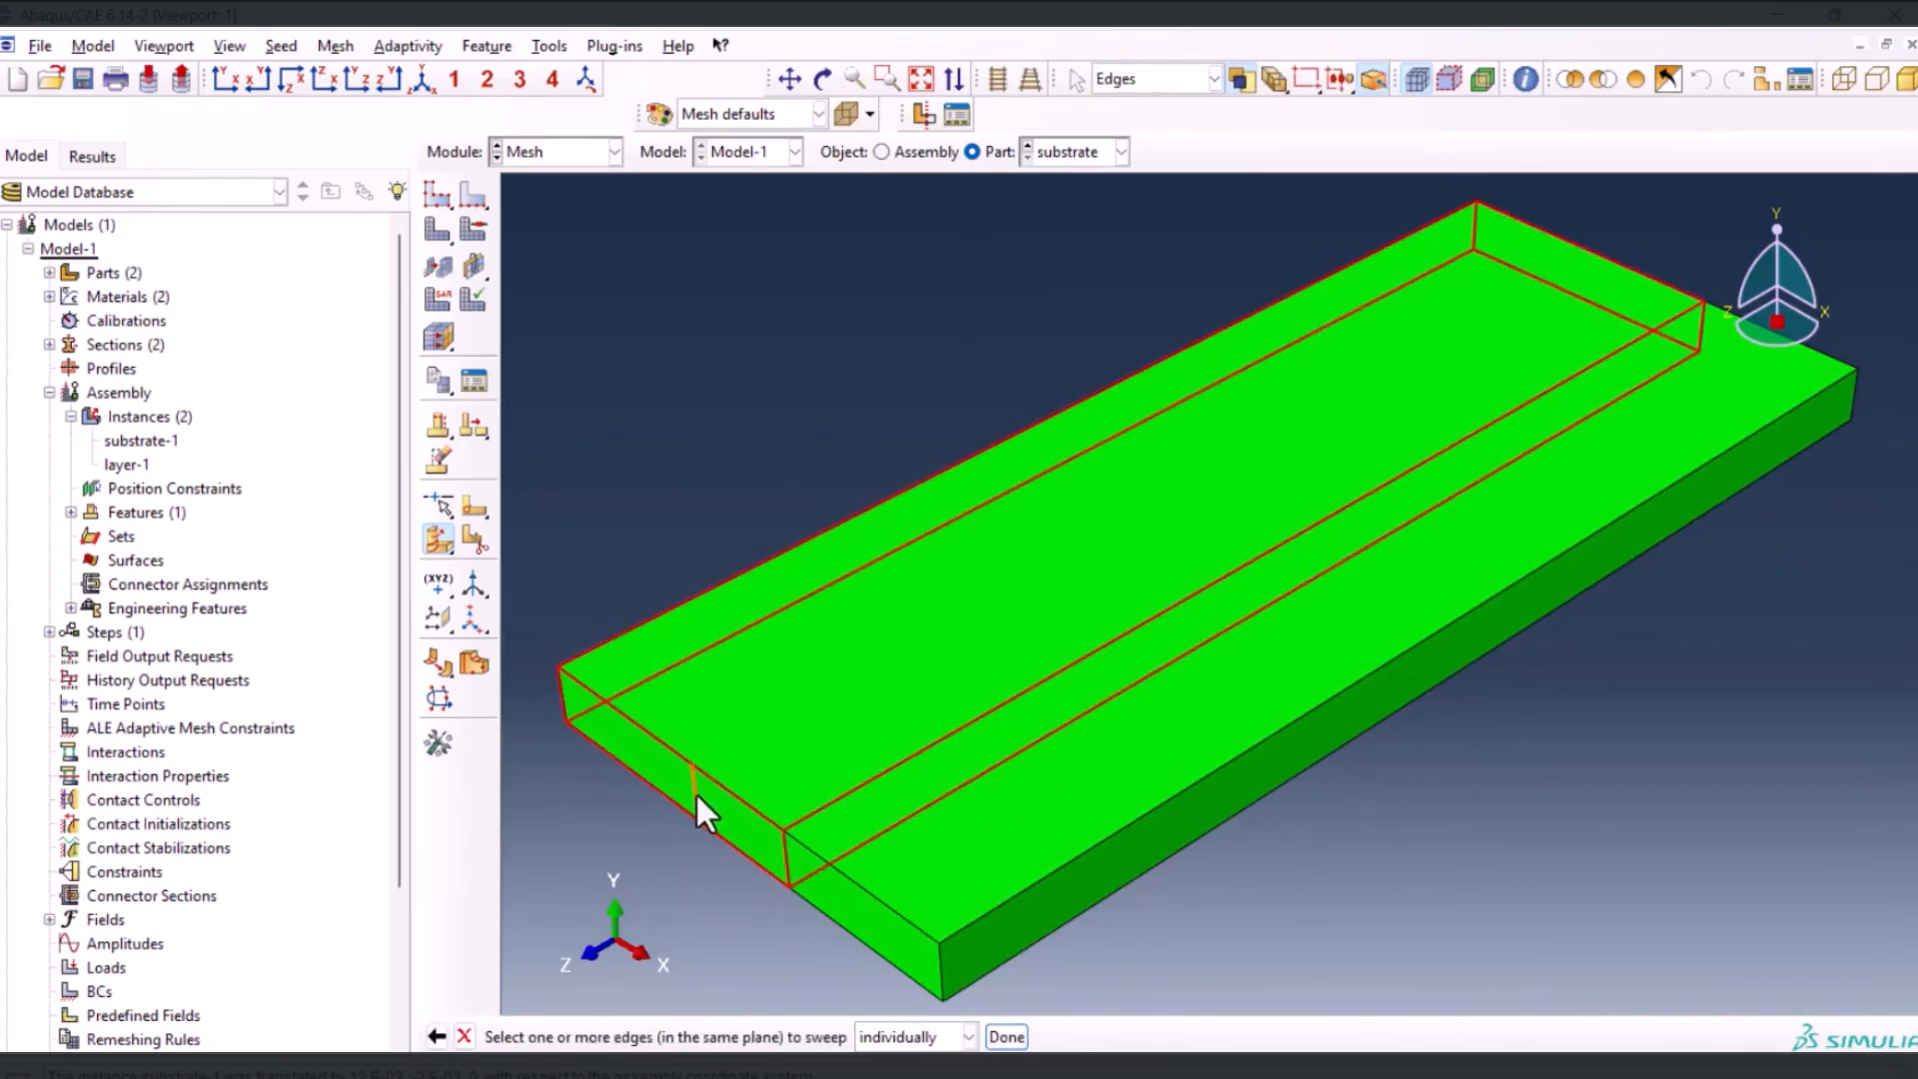
{"action": "middle_click", "coordinate": [683, 925]}
{"action": "left_click", "coordinate": [921, 1036]}
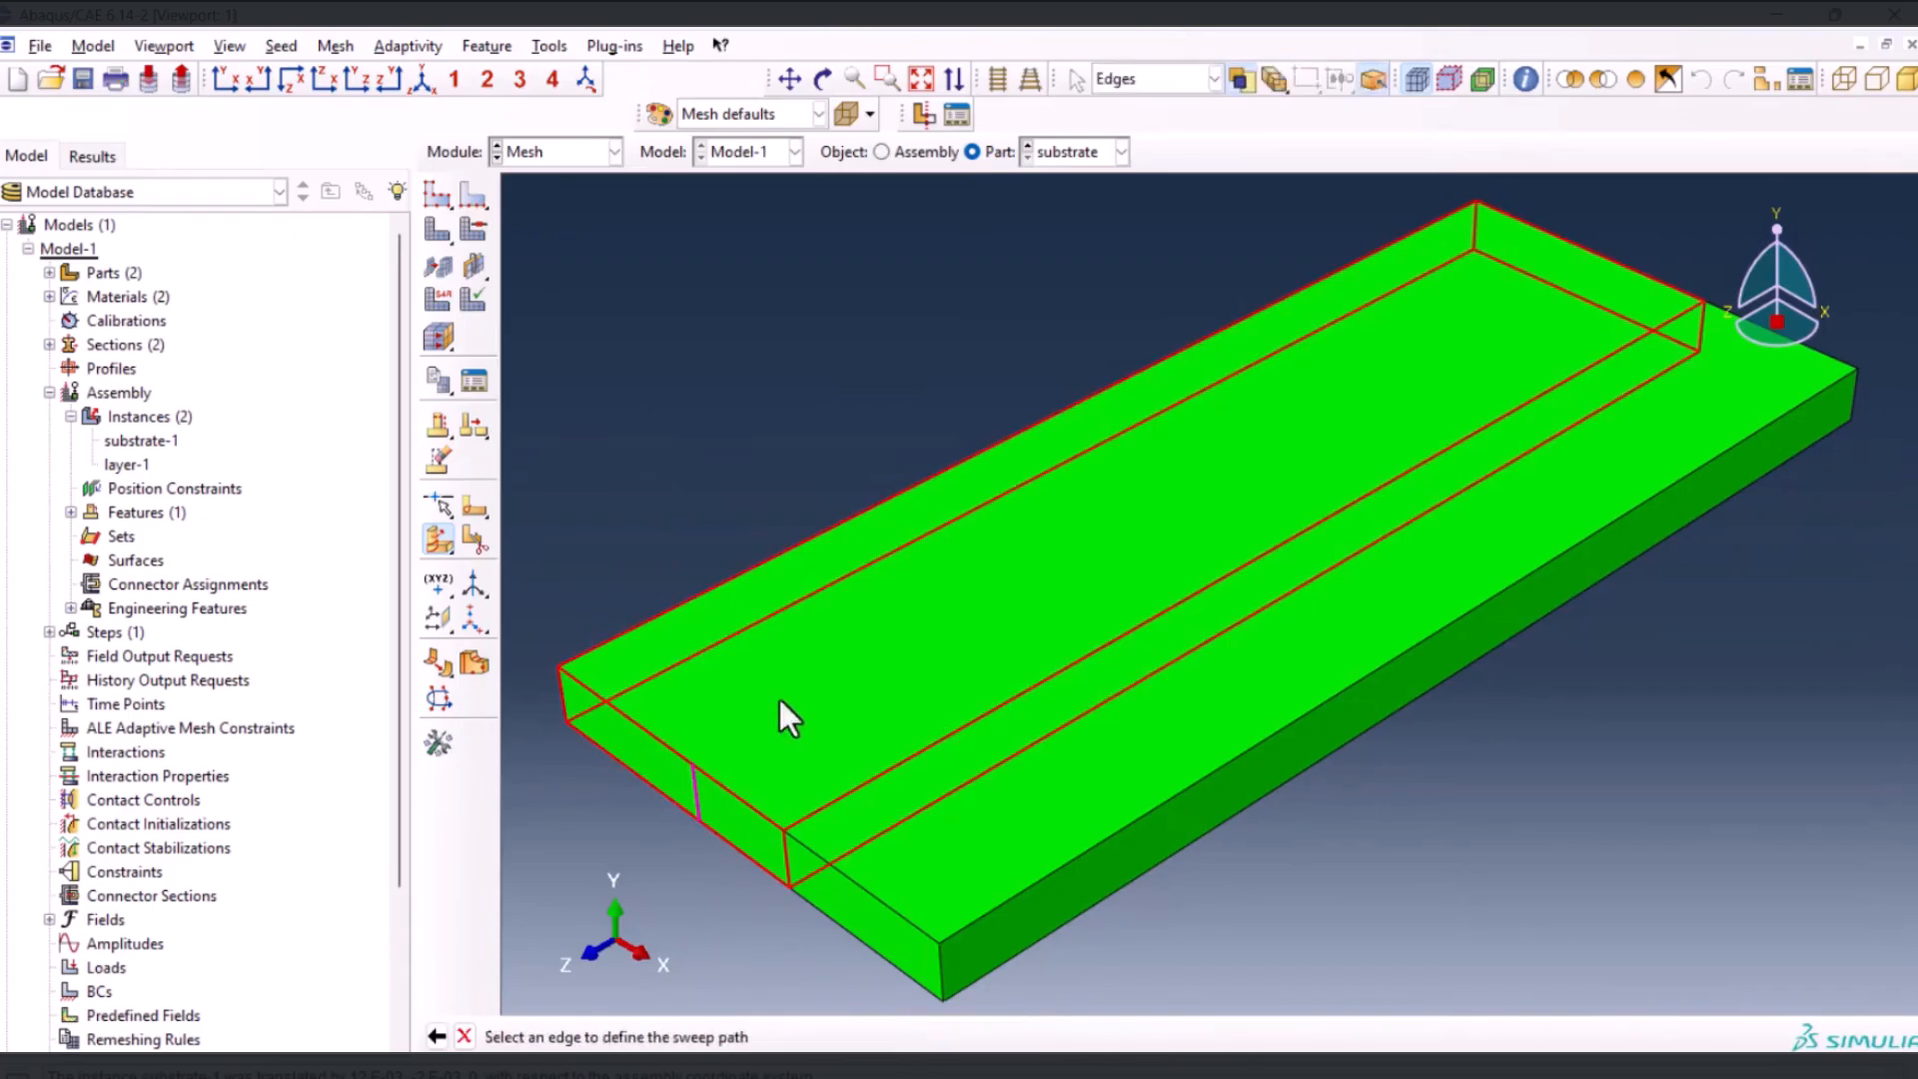
{"action": "left_click", "coordinate": [733, 582]}
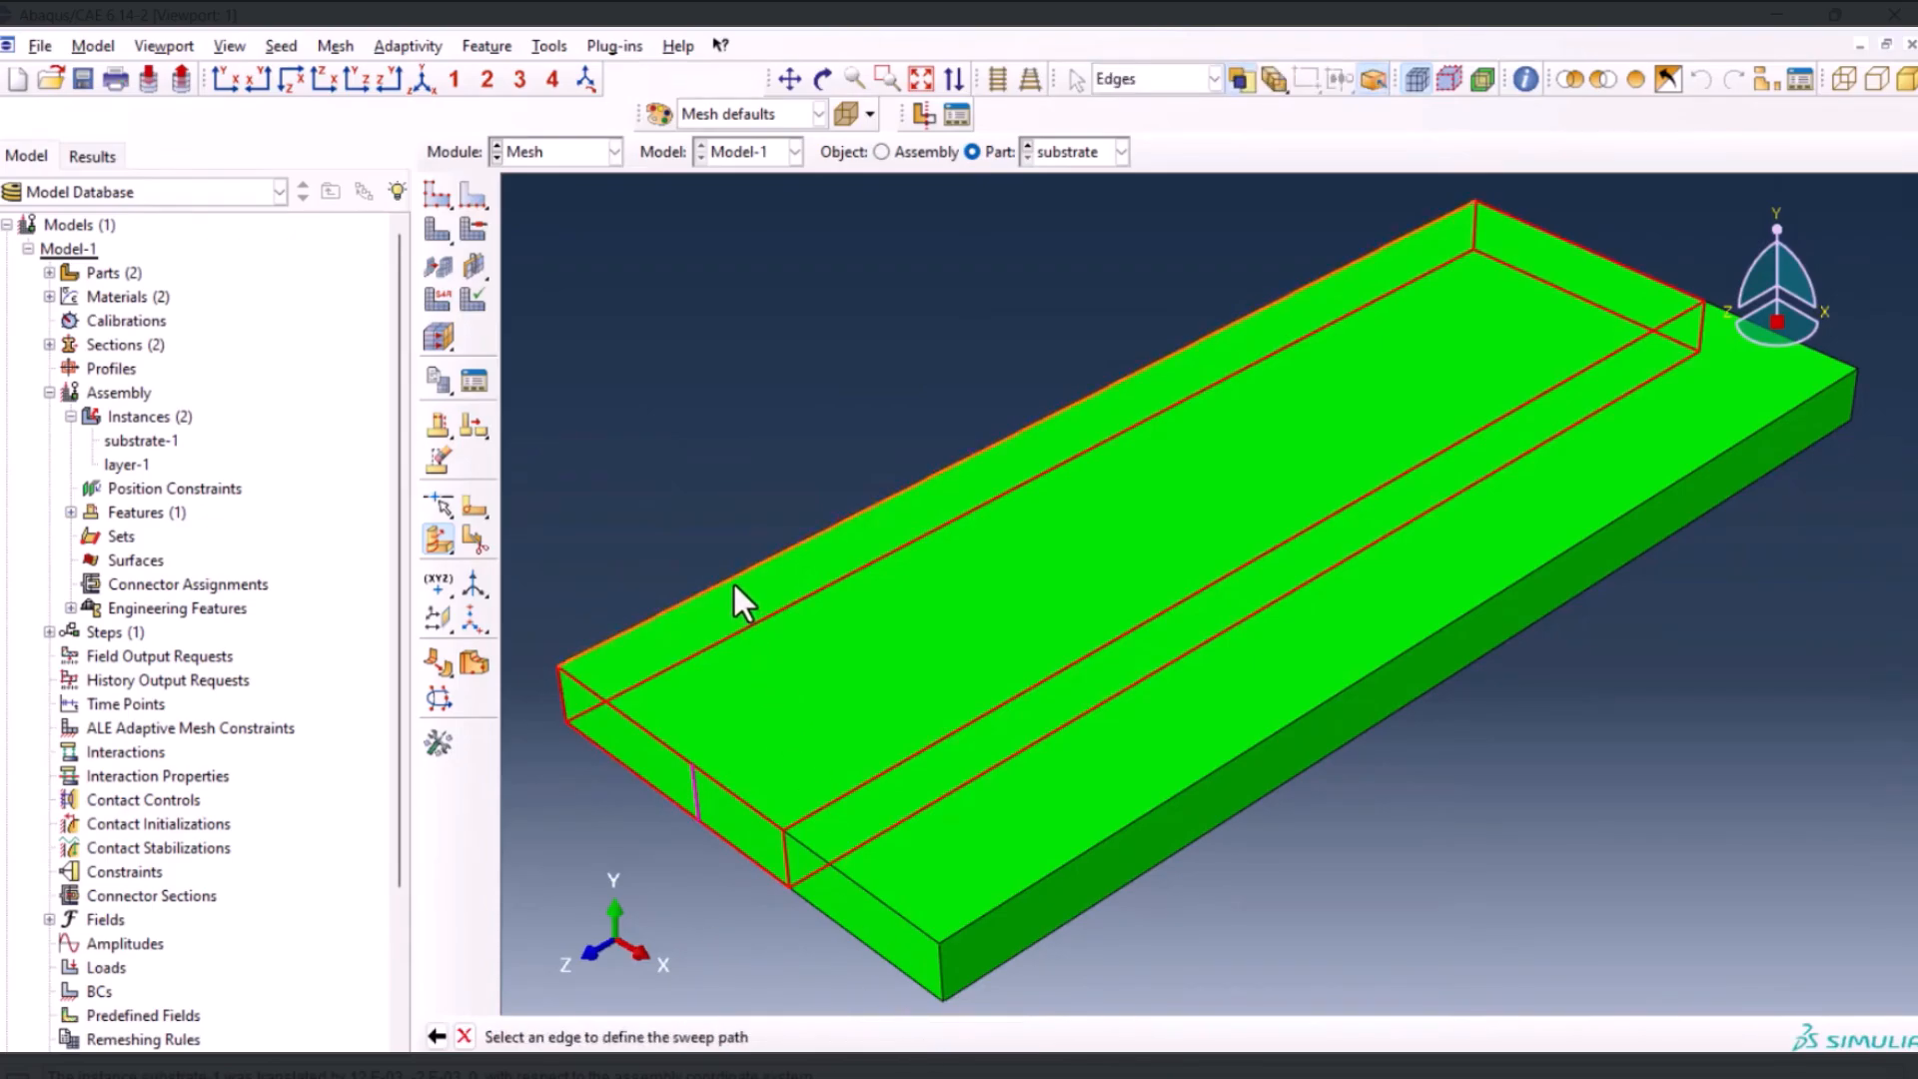
{"action": "middle_click", "coordinate": [735, 489]}
{"action": "middle_click", "coordinate": [738, 495]}
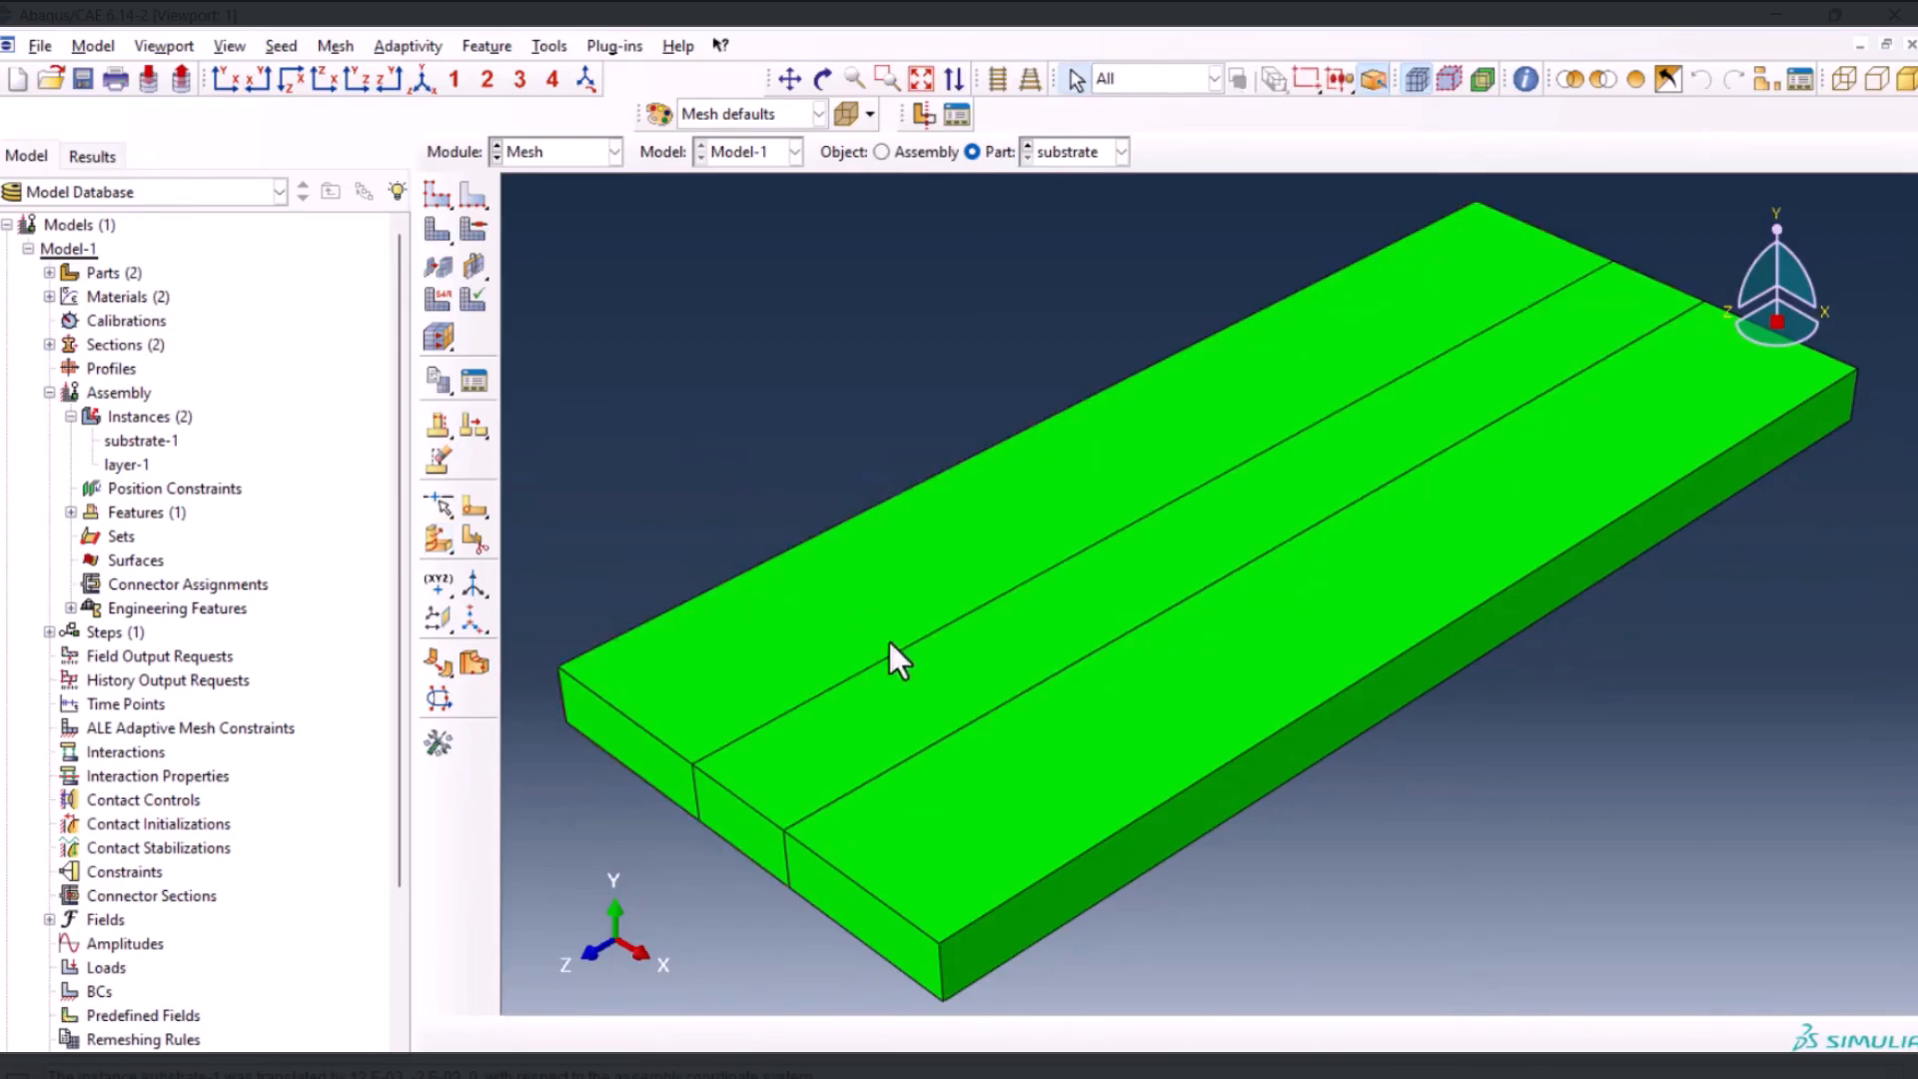
Check the substrate partitions against the layer in the assembly, and display the layer part for meshing
{"action": "left_click", "coordinate": [822, 79]}
{"action": "left_click_drag", "start_coordinate": [887, 680], "coordinate": [1183, 411]}
{"action": "left_click_drag", "start_coordinate": [1489, 582], "coordinate": [1417, 562]}
{"action": "key", "text": "Escape"}
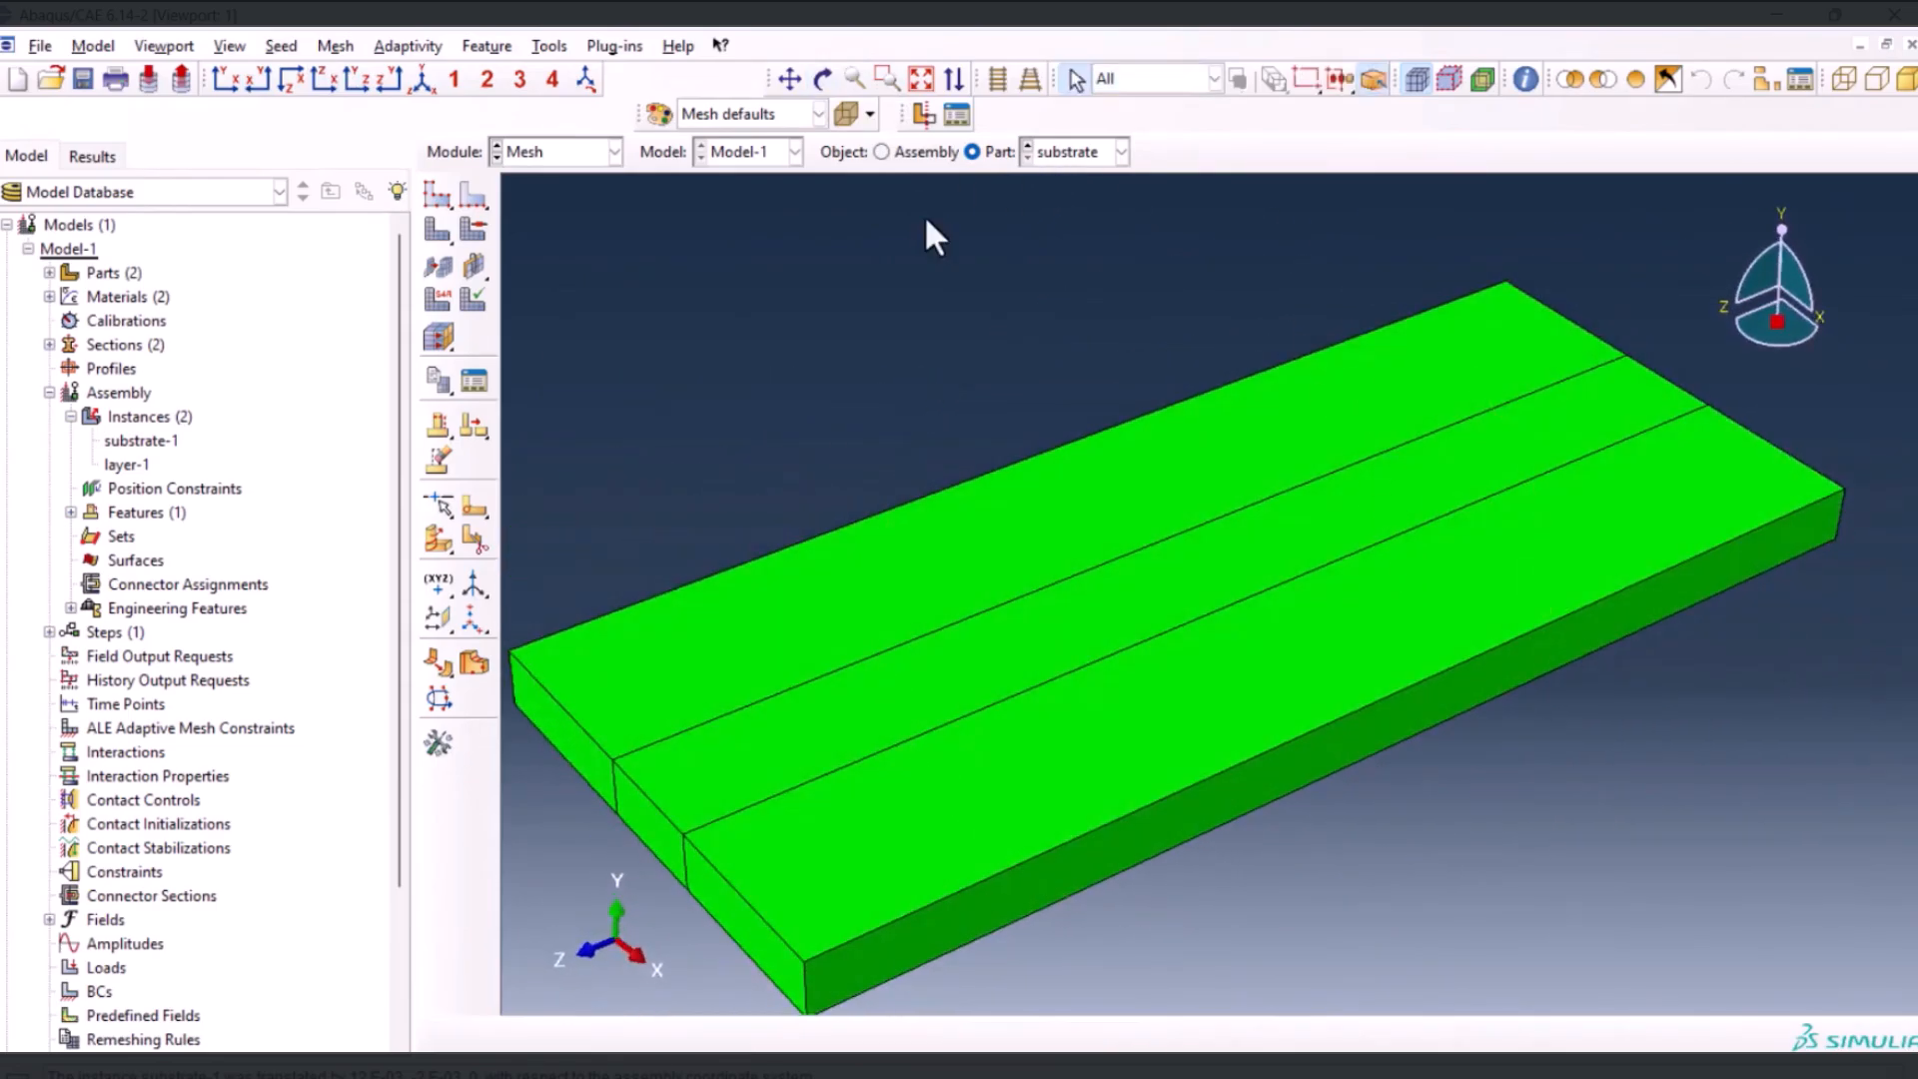
{"action": "left_click", "coordinate": [902, 153]}
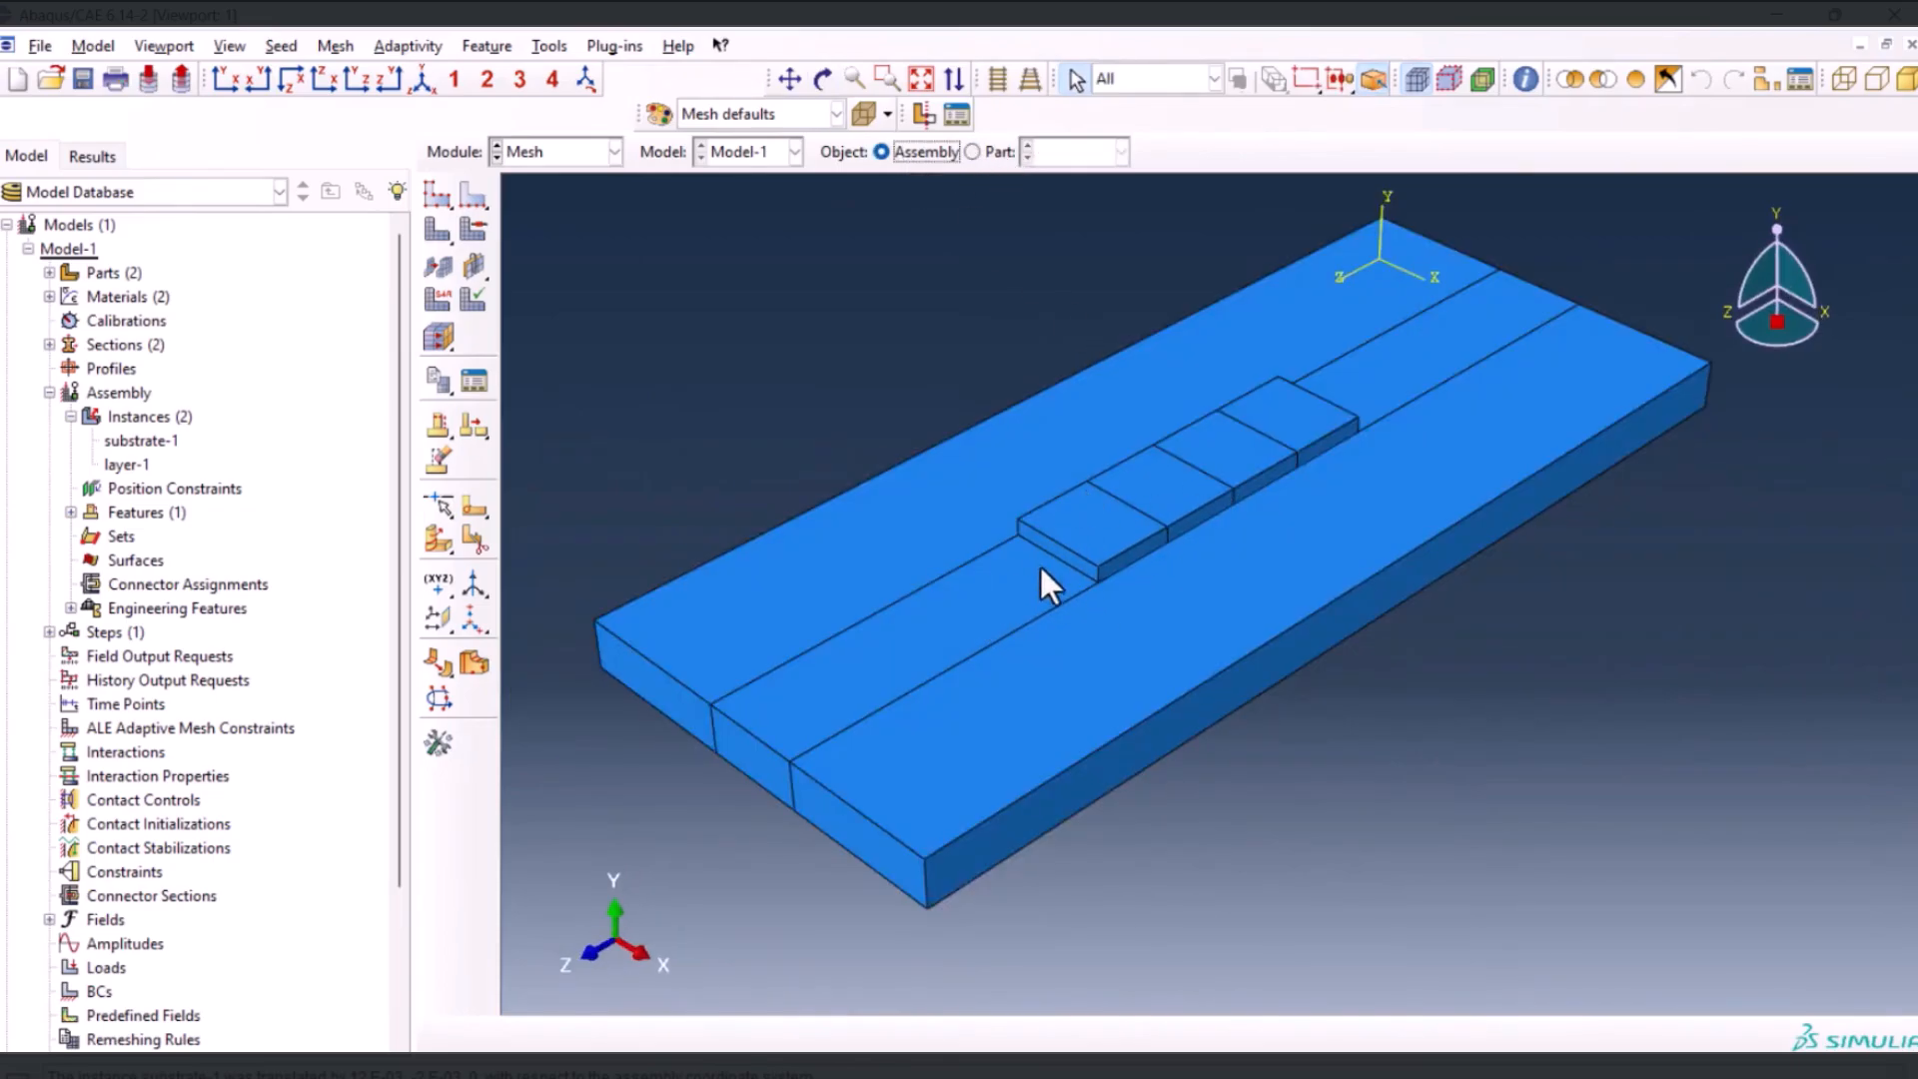
{"action": "left_click", "coordinate": [991, 150]}
{"action": "left_click", "coordinate": [1075, 152]}
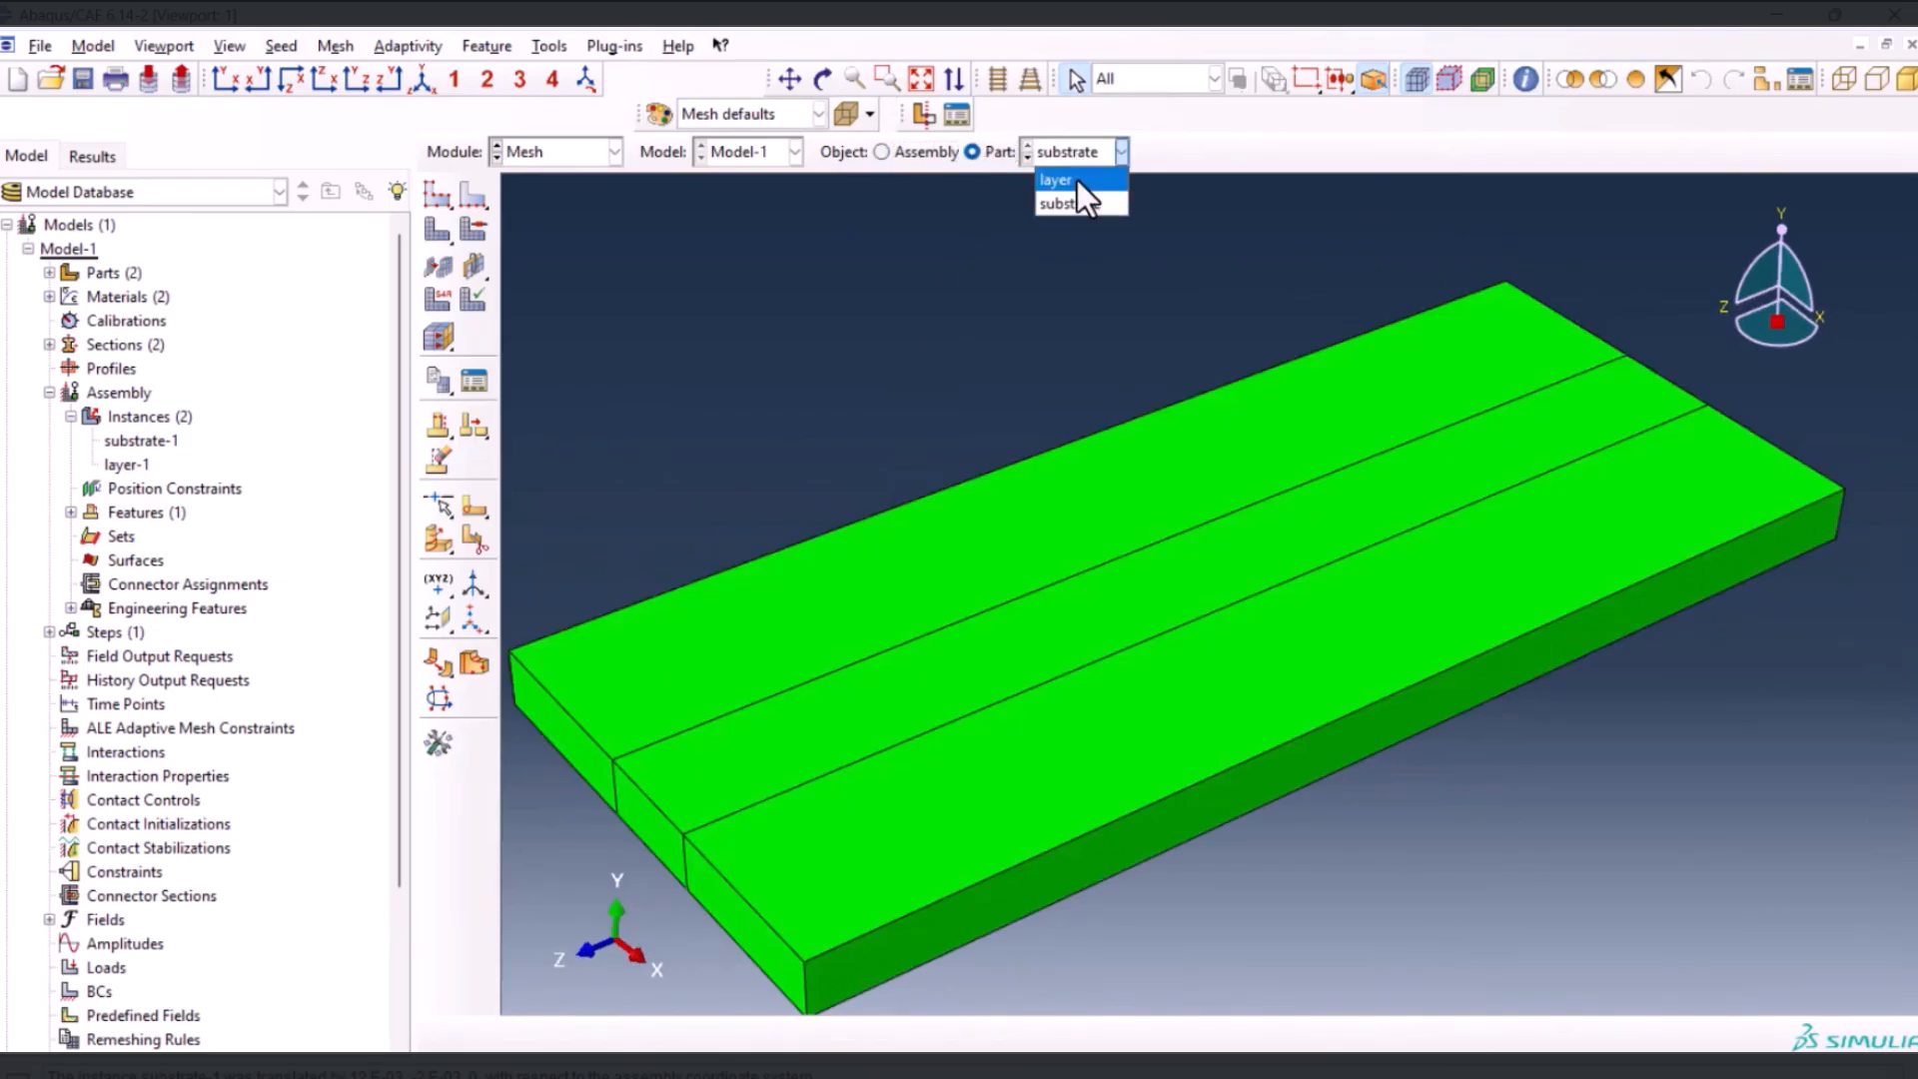
{"action": "left_click", "coordinate": [1060, 180]}
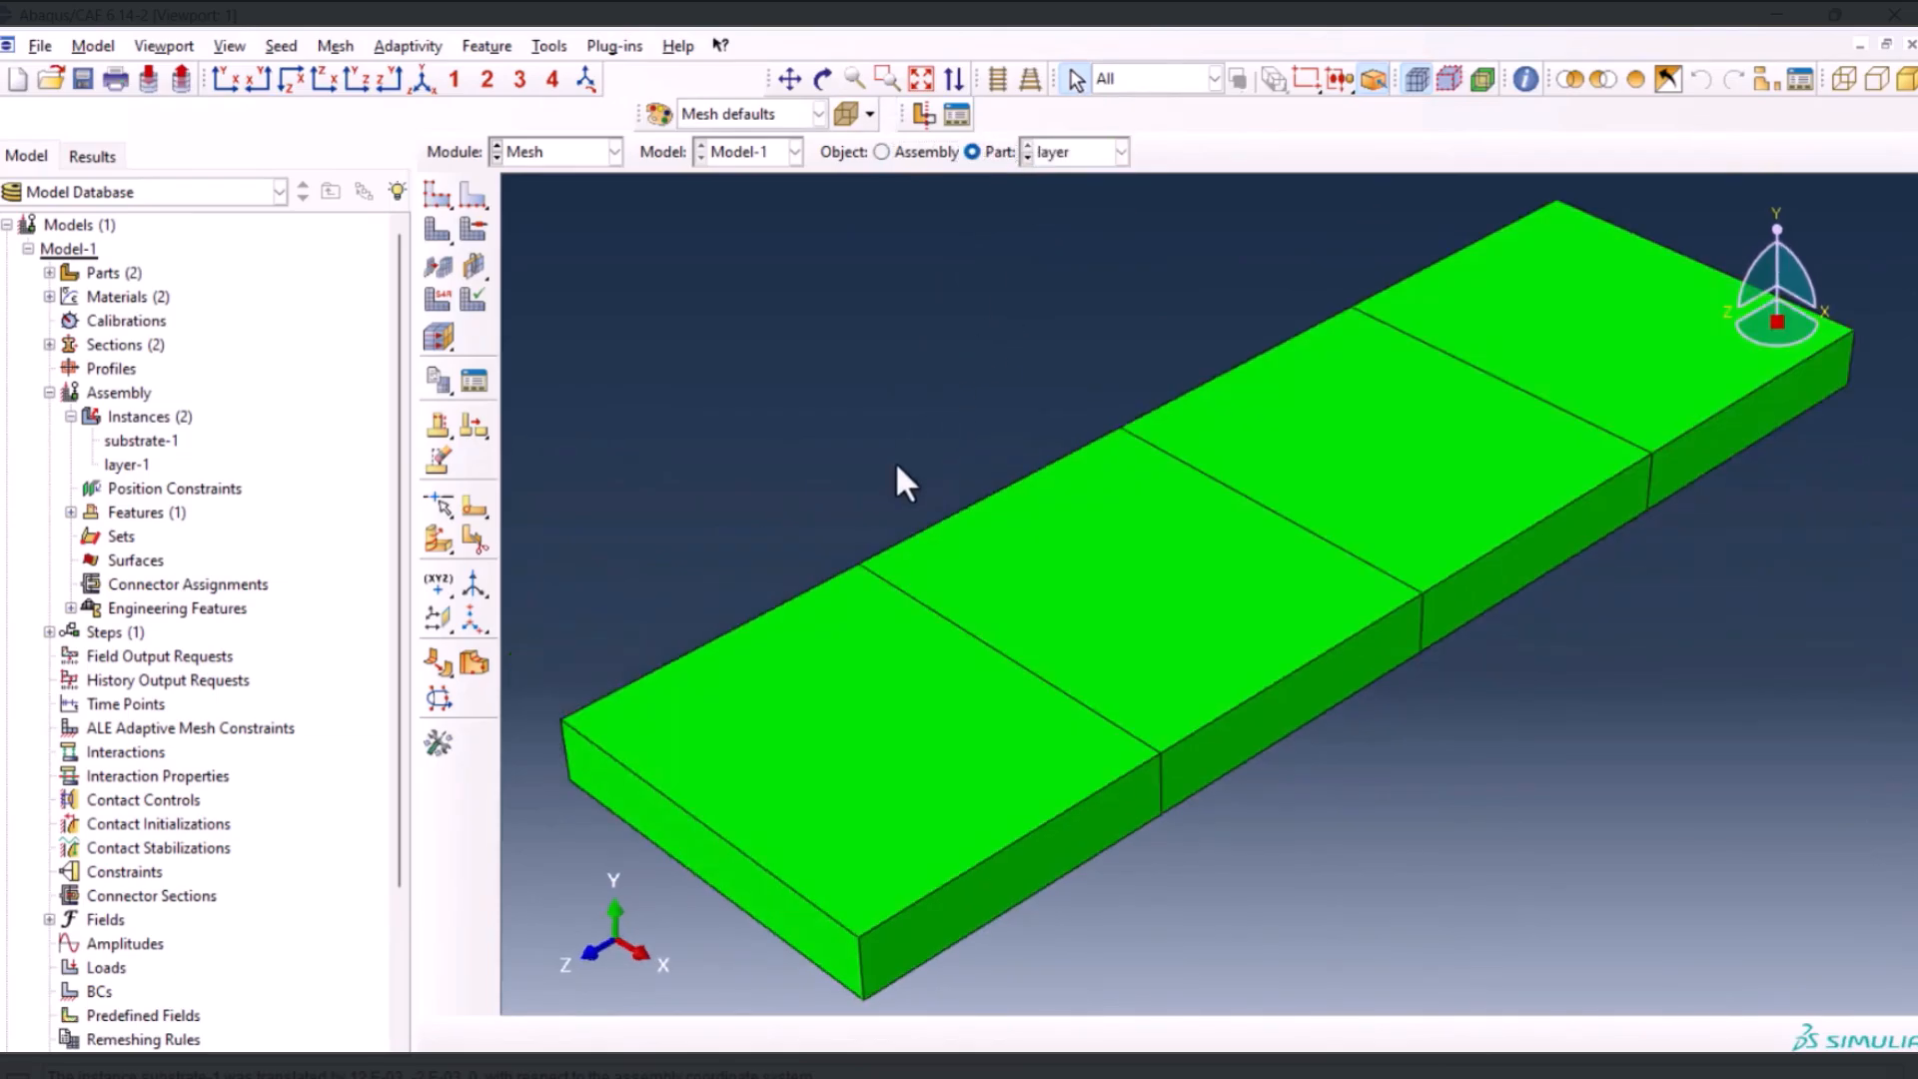
Seed all edges of the layer by number with 4 elements per edge, and mesh the part
{"action": "left_click", "coordinate": [471, 203]}
{"action": "left_click_drag", "start_coordinate": [586, 291], "coordinate": [1602, 869]}
{"action": "left_click", "coordinate": [937, 1036]}
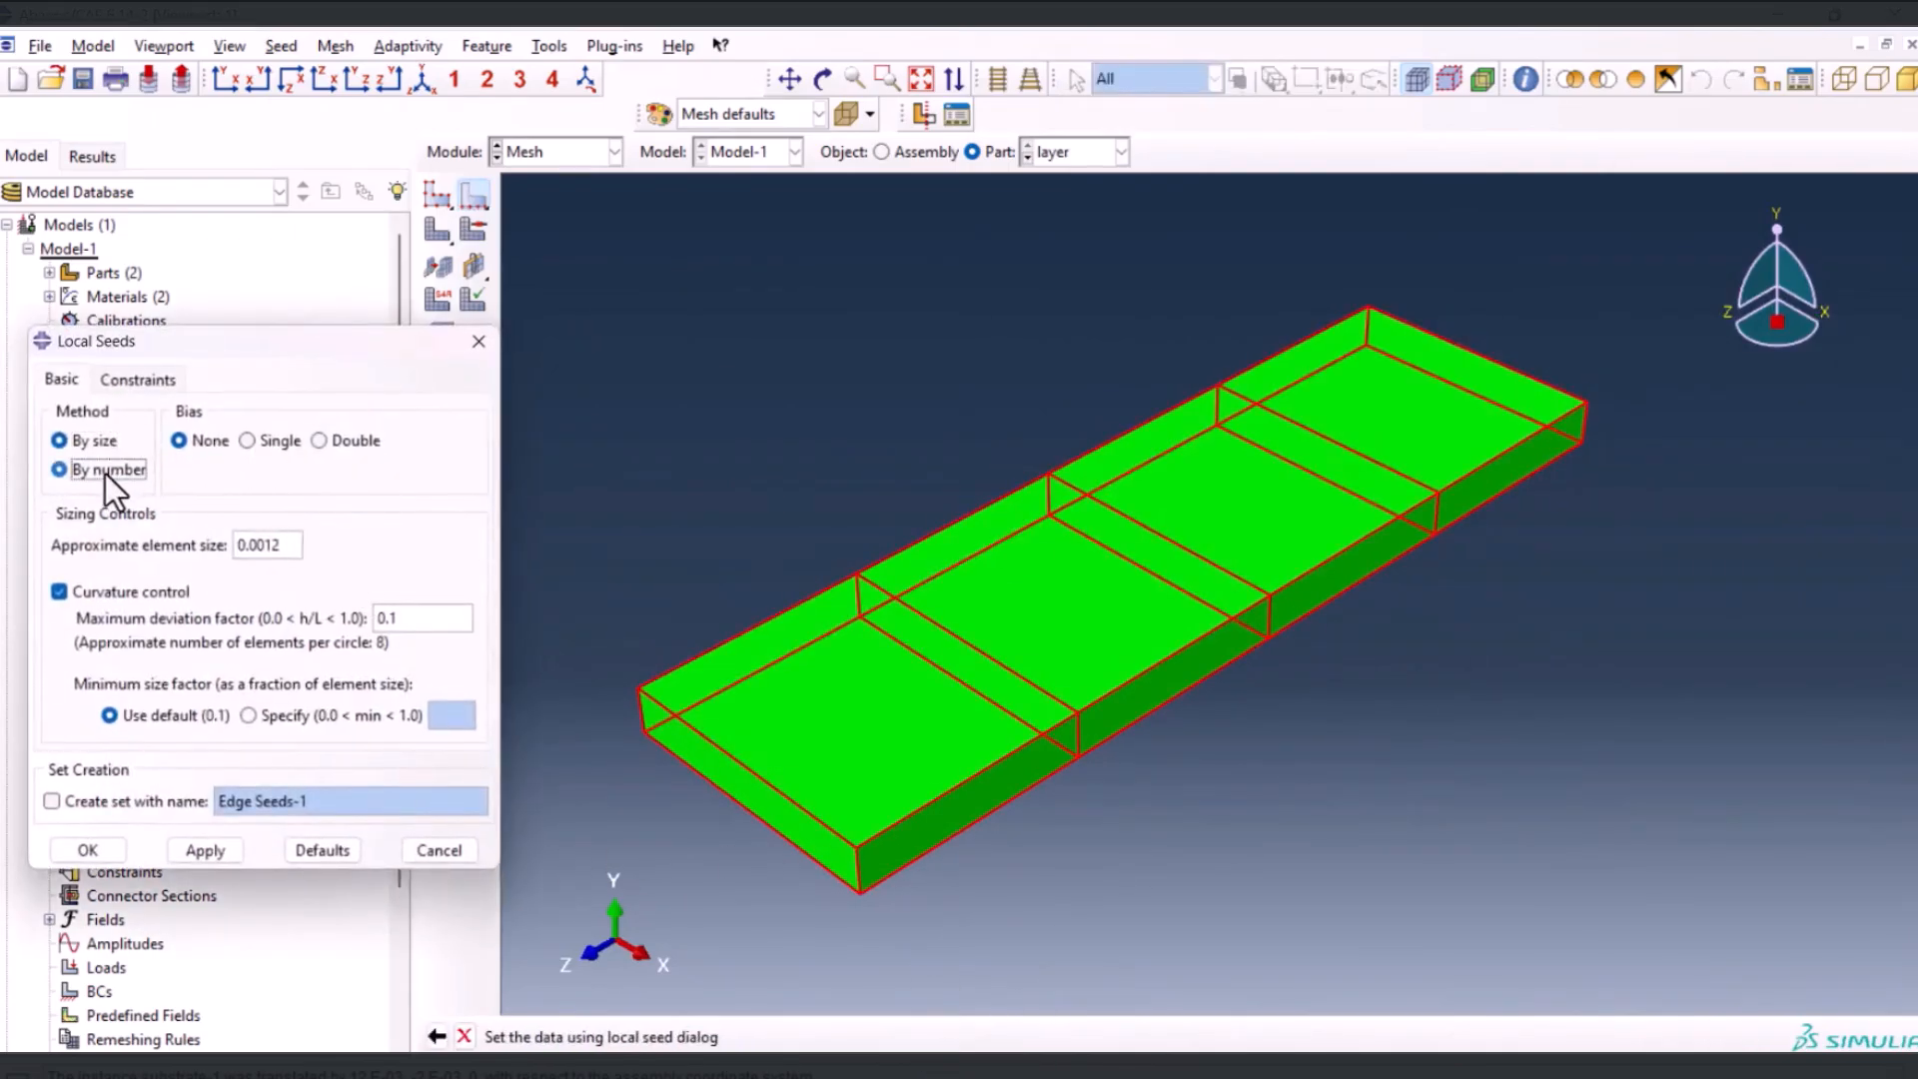
{"action": "left_click", "coordinate": [105, 469]}
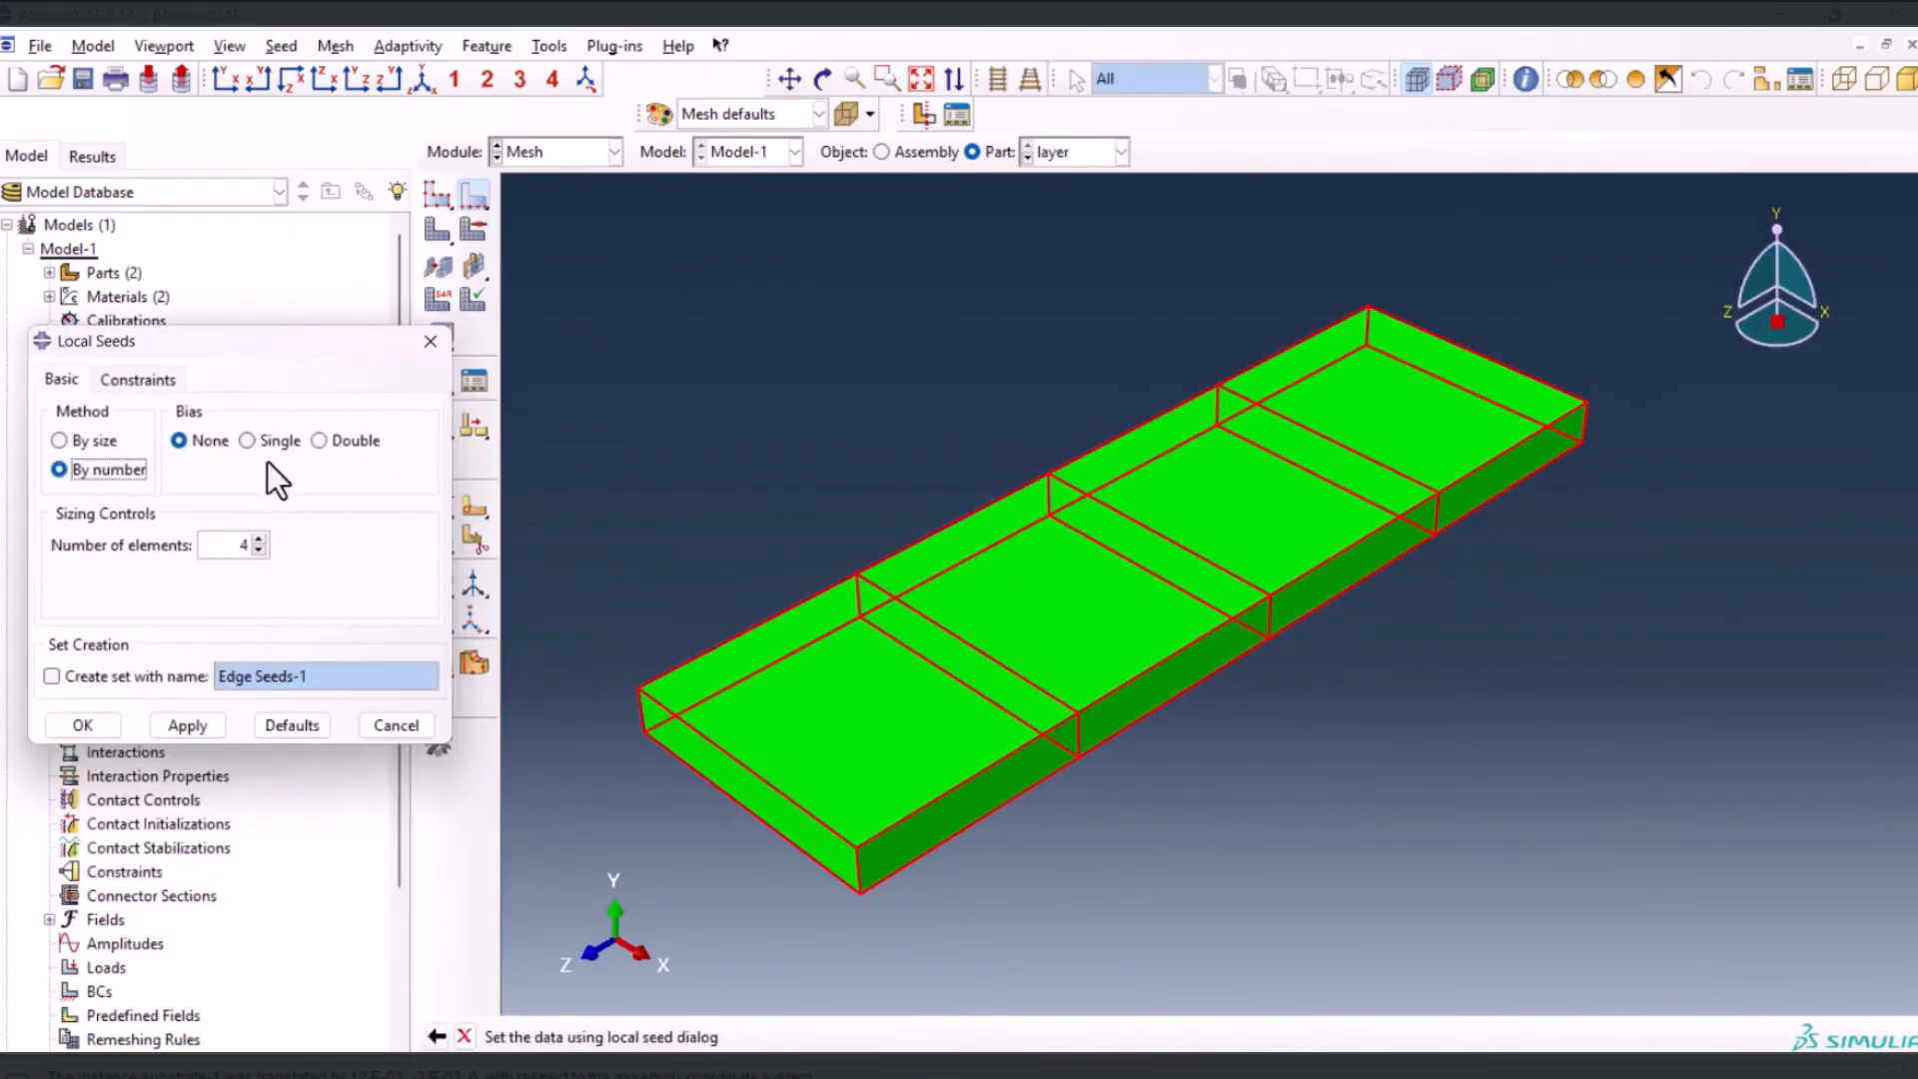
{"action": "left_click", "coordinate": [82, 728]}
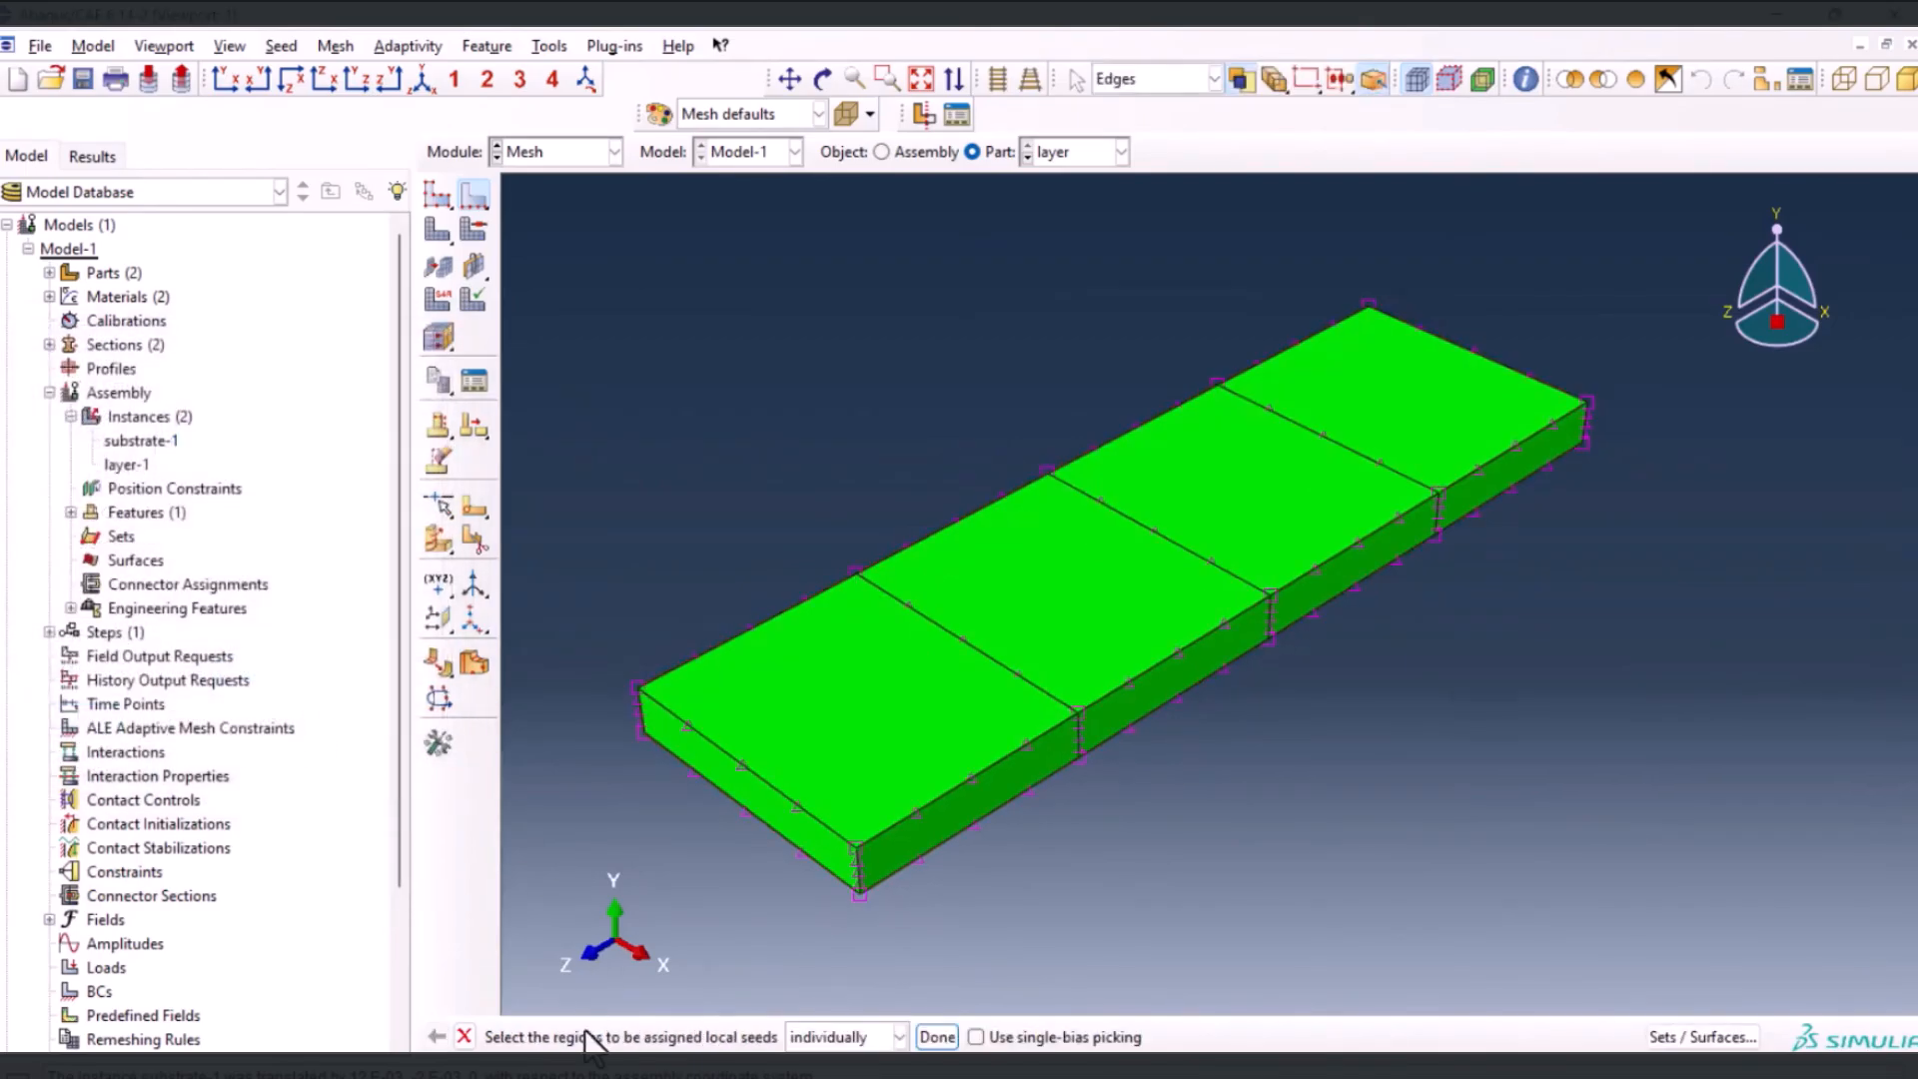
{"action": "left_click", "coordinate": [937, 1037]}
{"action": "left_click", "coordinate": [441, 229]}
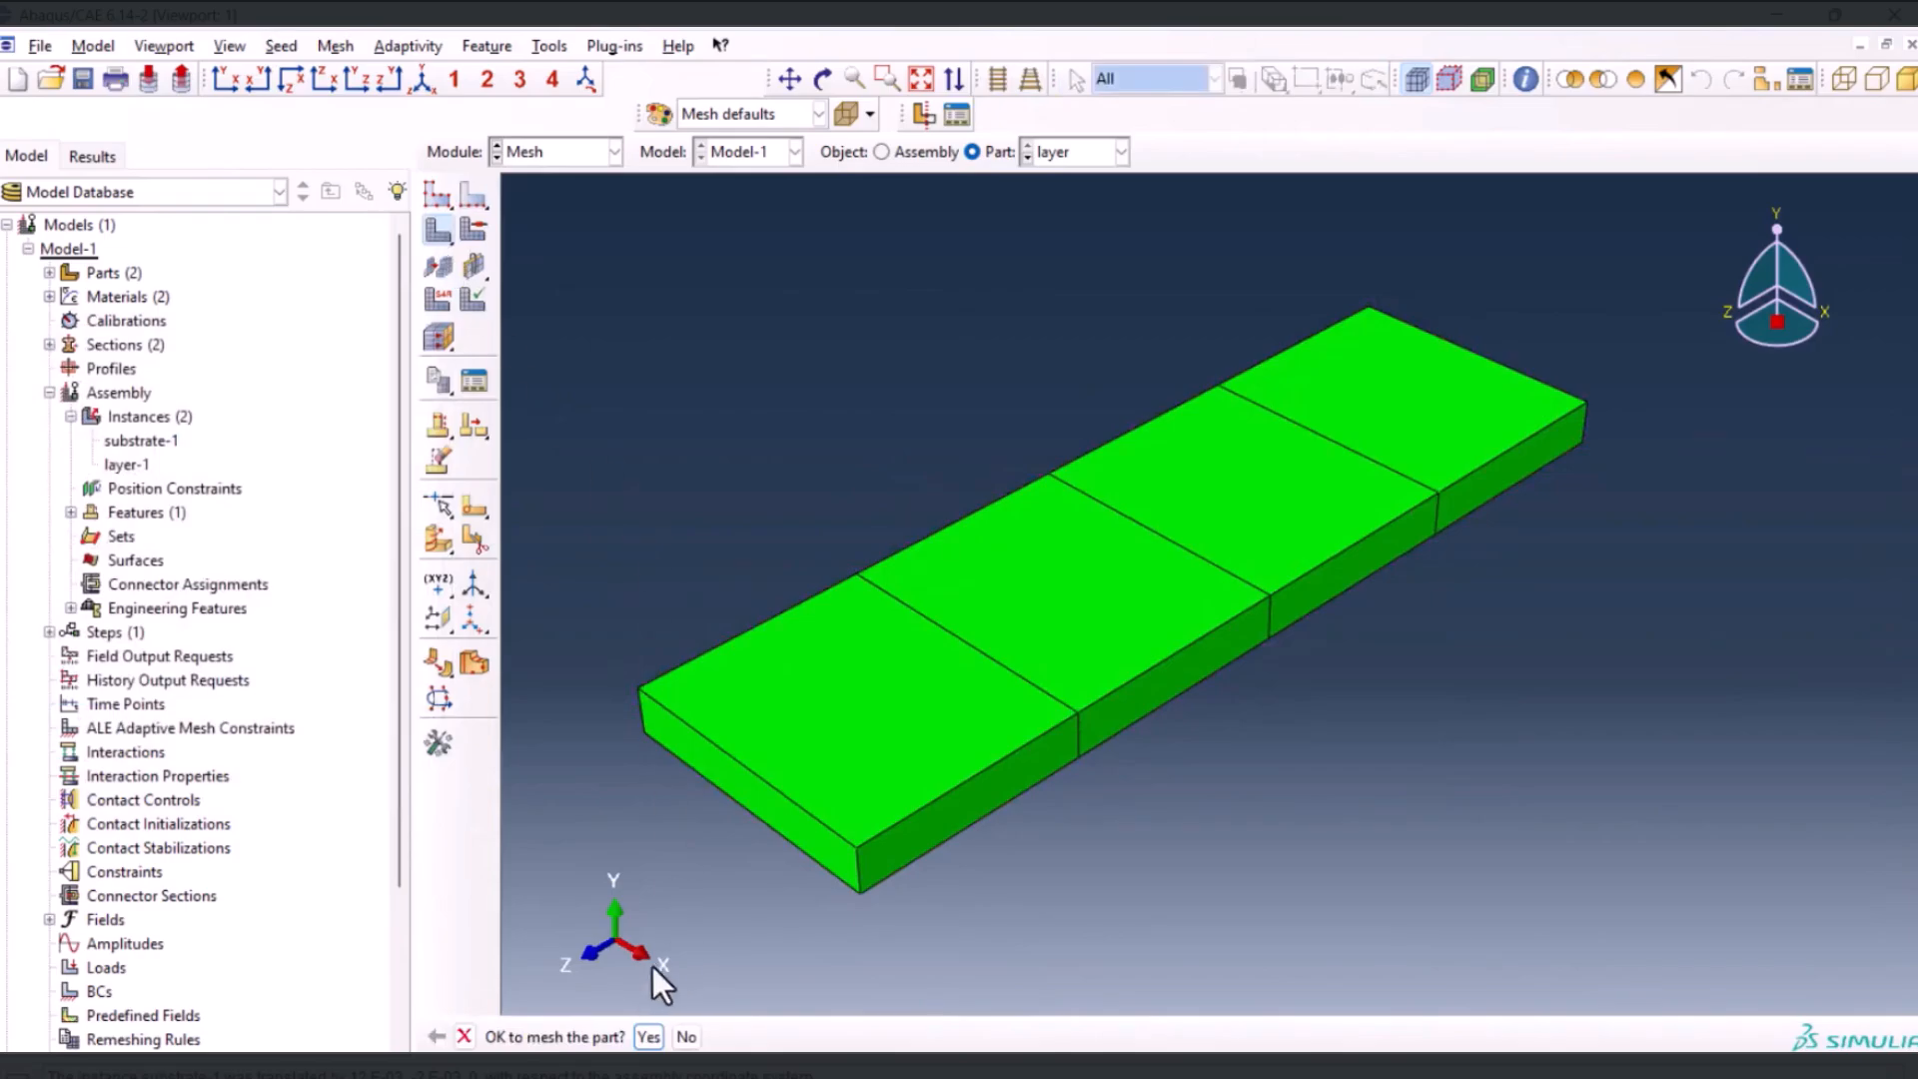
{"action": "left_click", "coordinate": [648, 1037]}
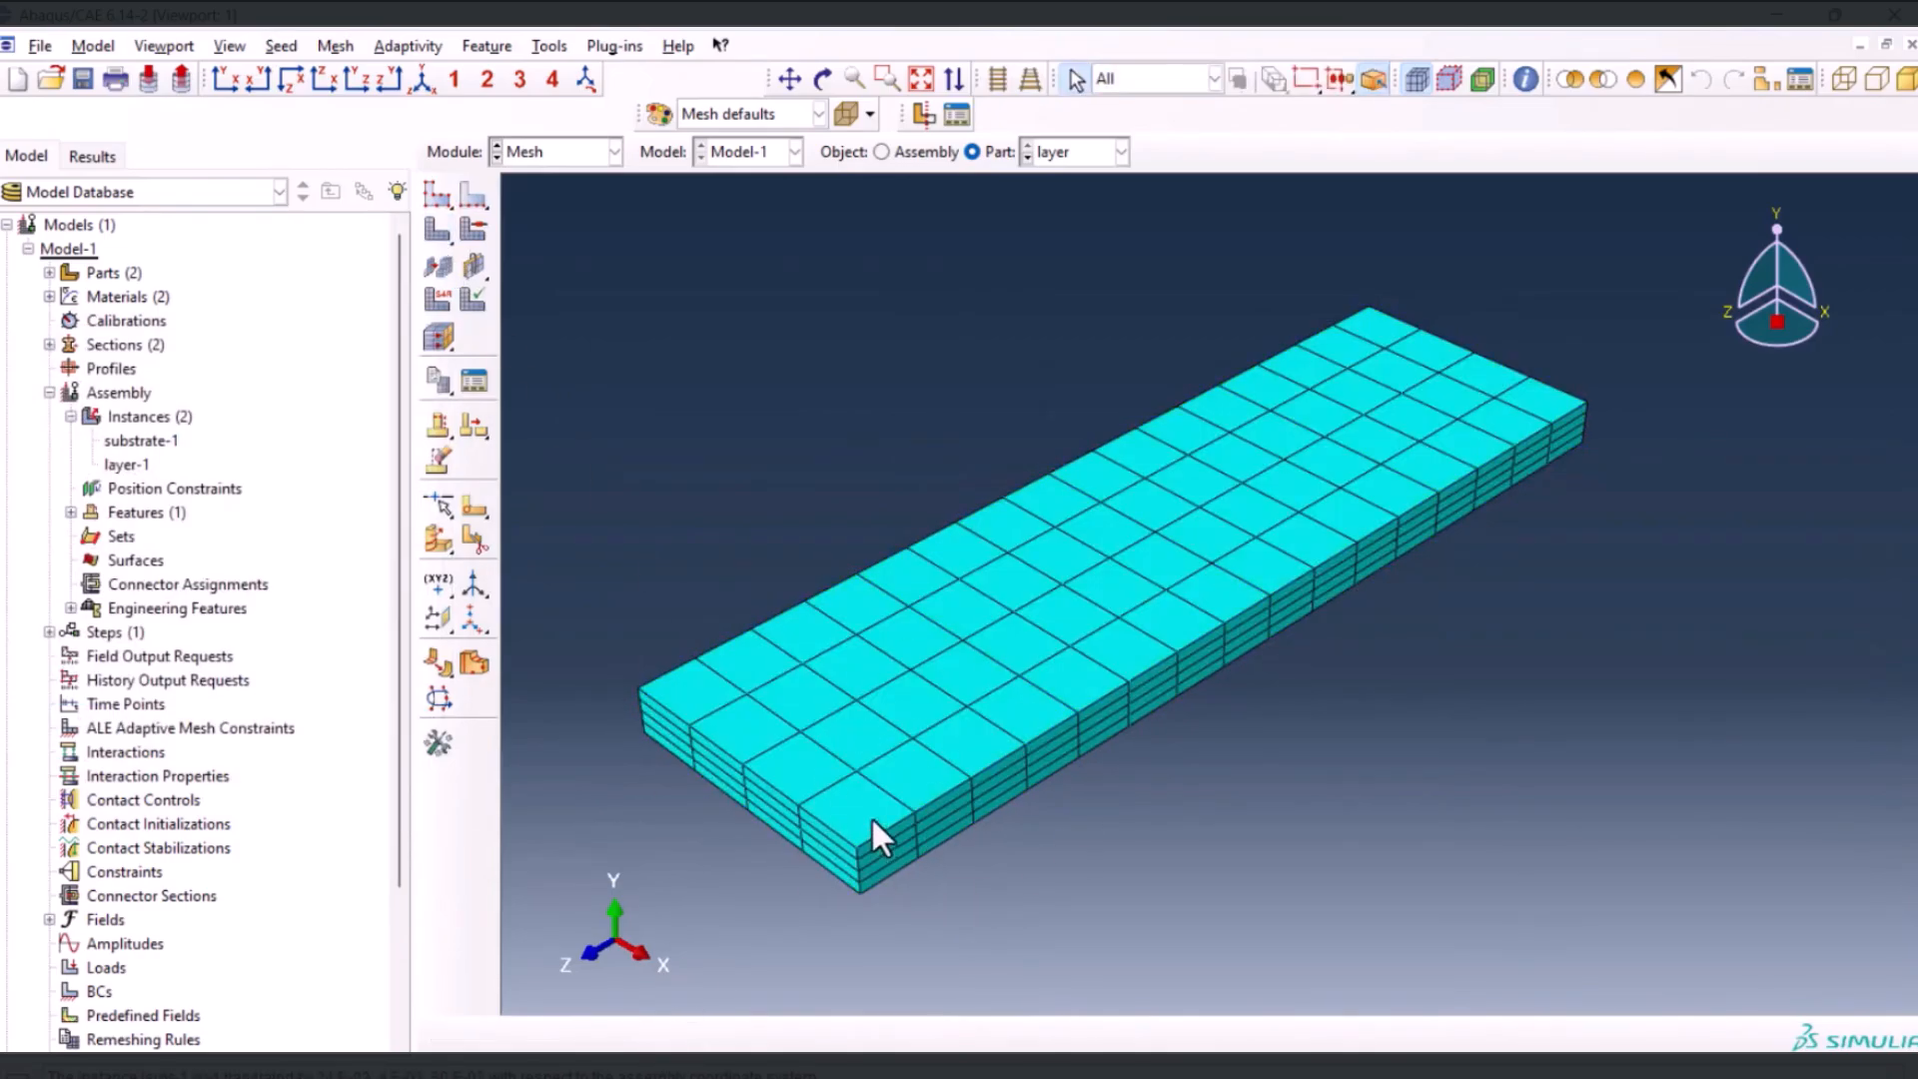
Display the substrate part and seed its eight lengthwise edges by number of elements, without bias
{"action": "left_click", "coordinate": [1047, 154]}
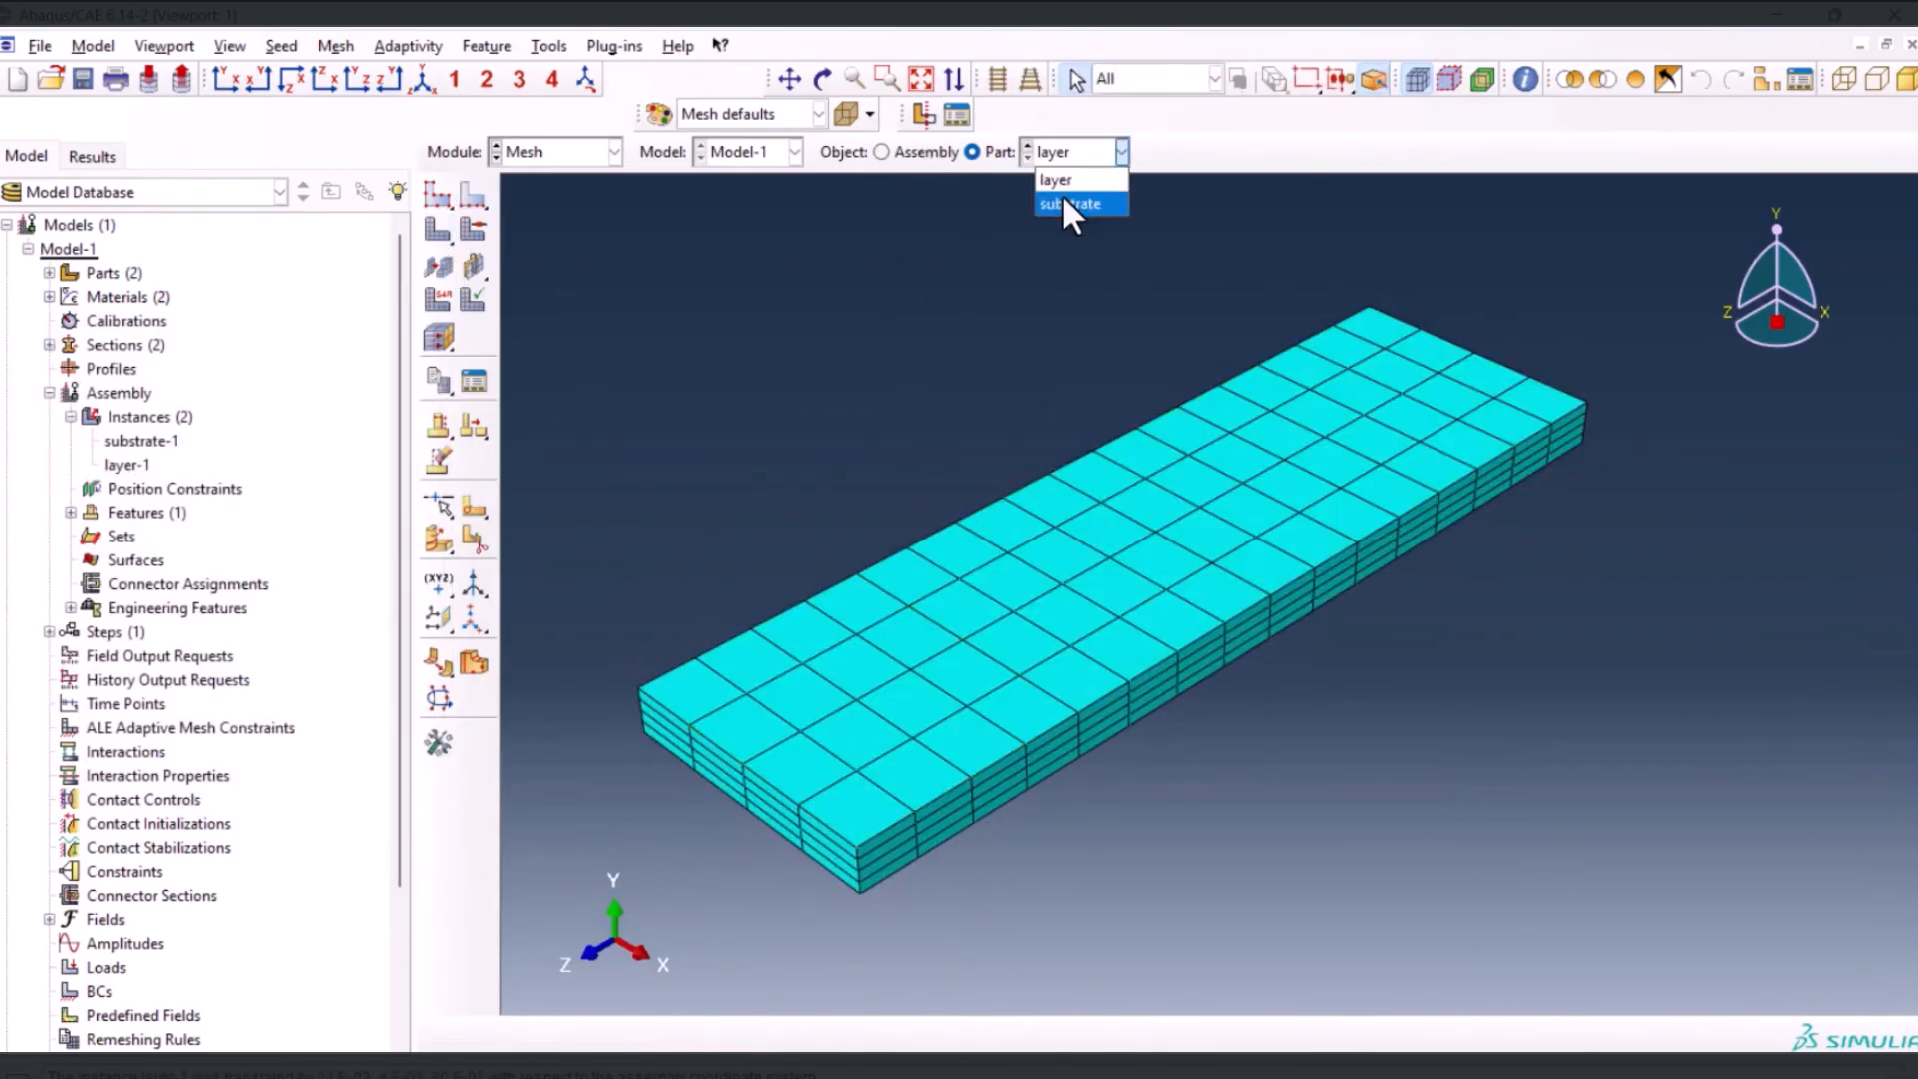
{"action": "left_click", "coordinate": [1063, 202]}
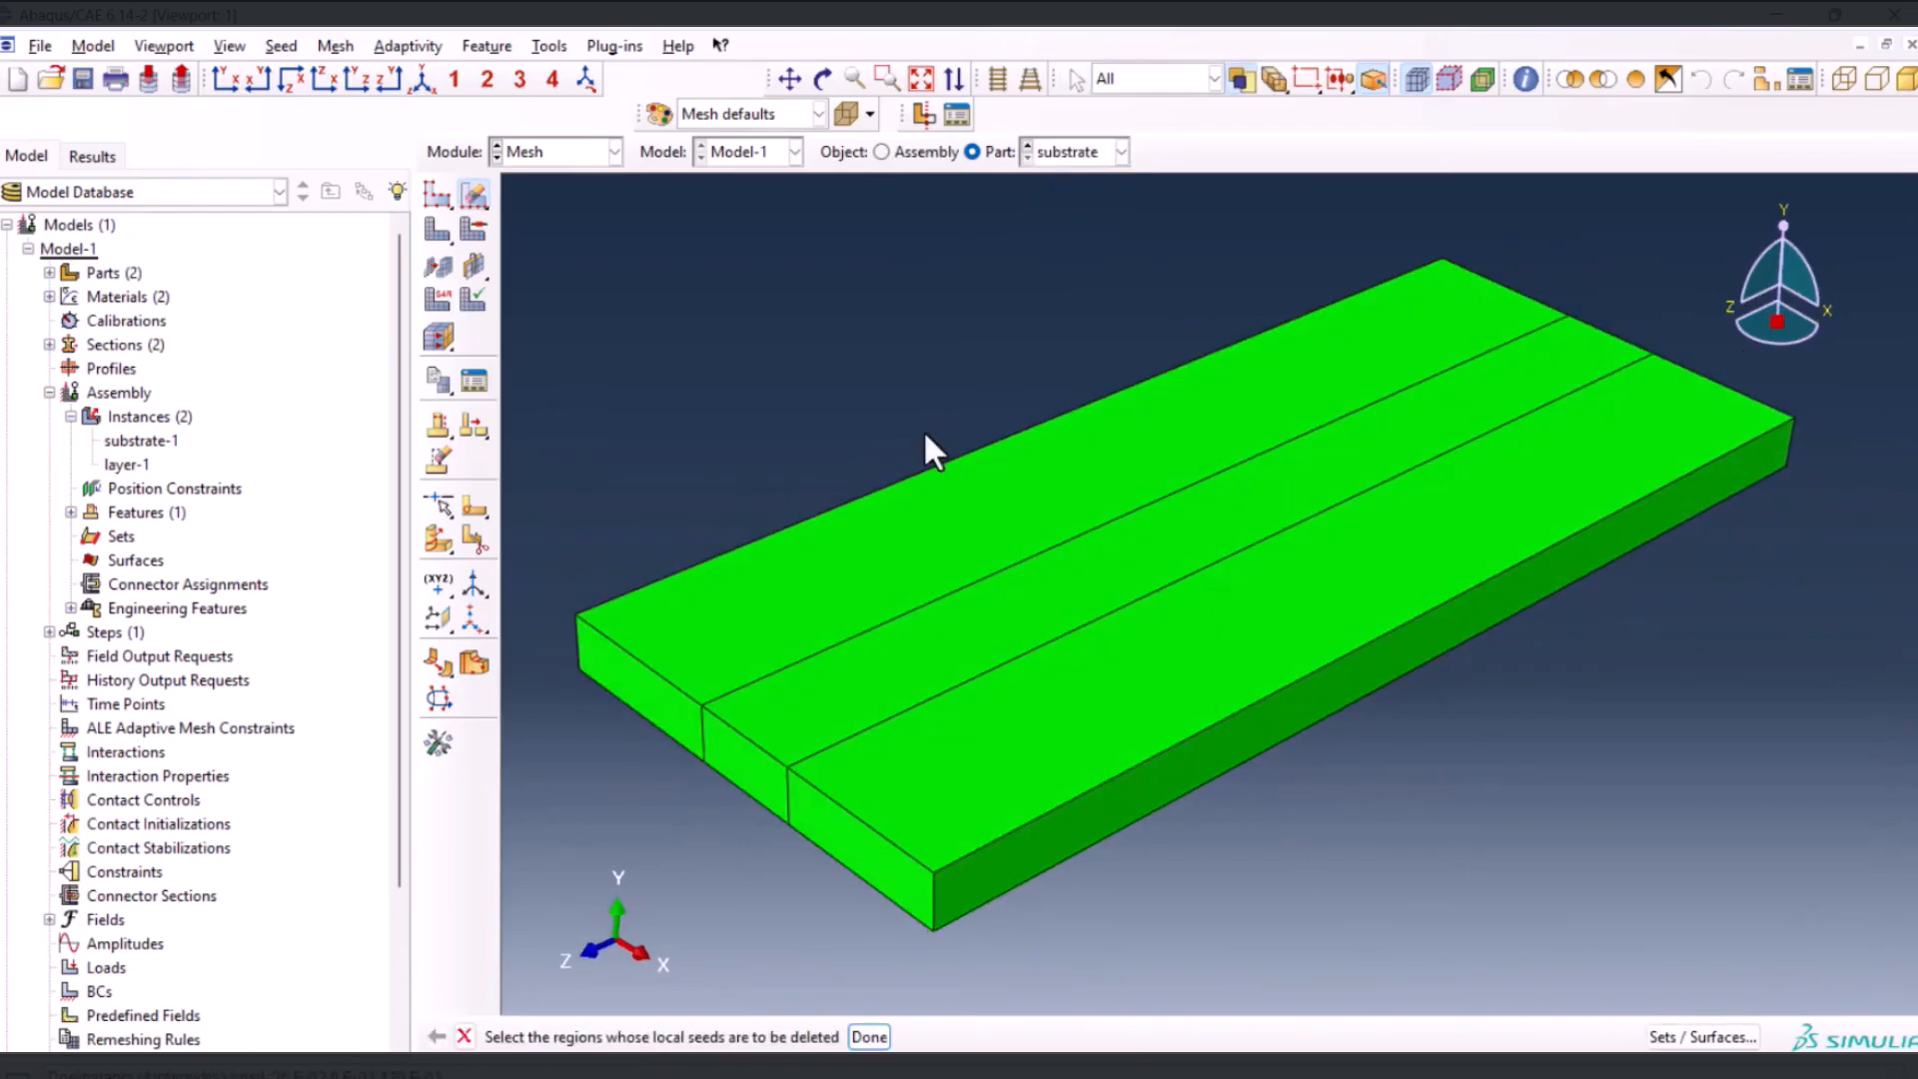
{"action": "left_click_drag", "start_coordinate": [476, 199], "coordinate": [502, 198]}
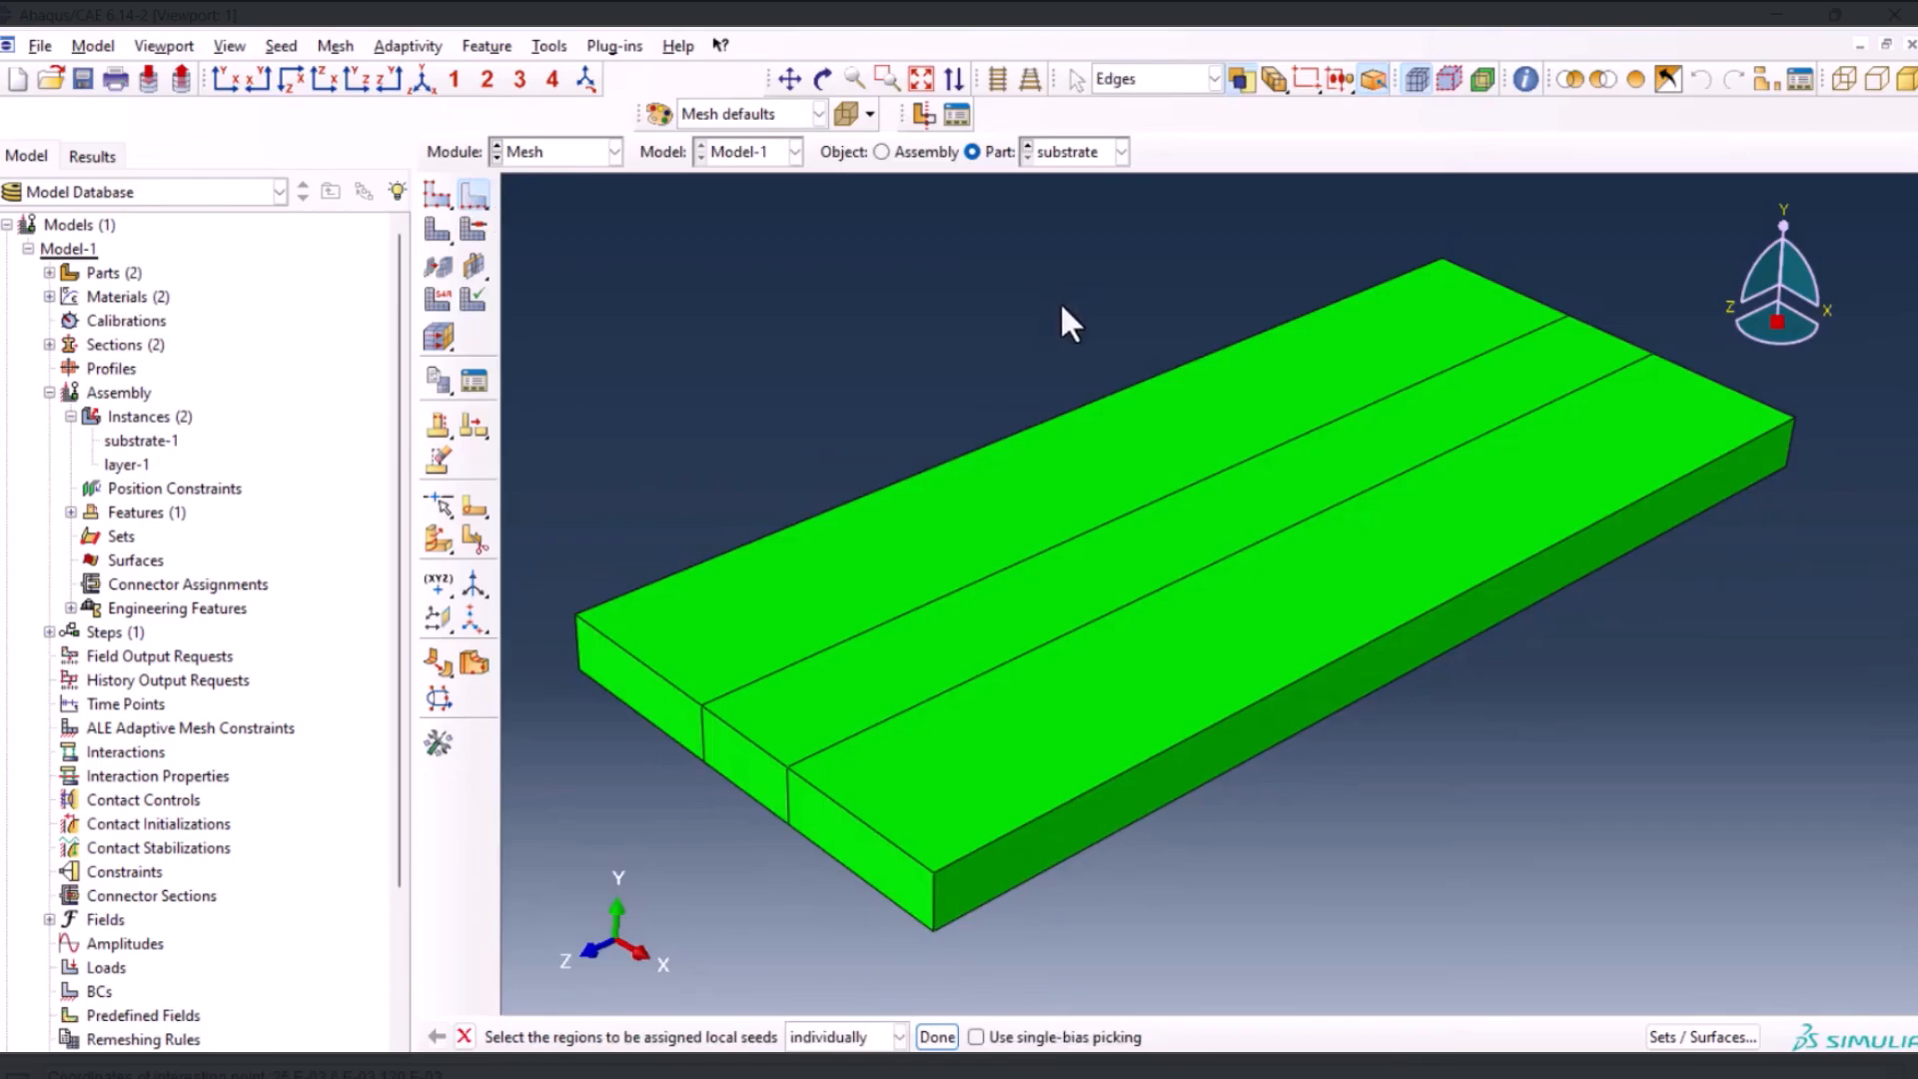
{"action": "left_click", "coordinate": [1046, 494]}
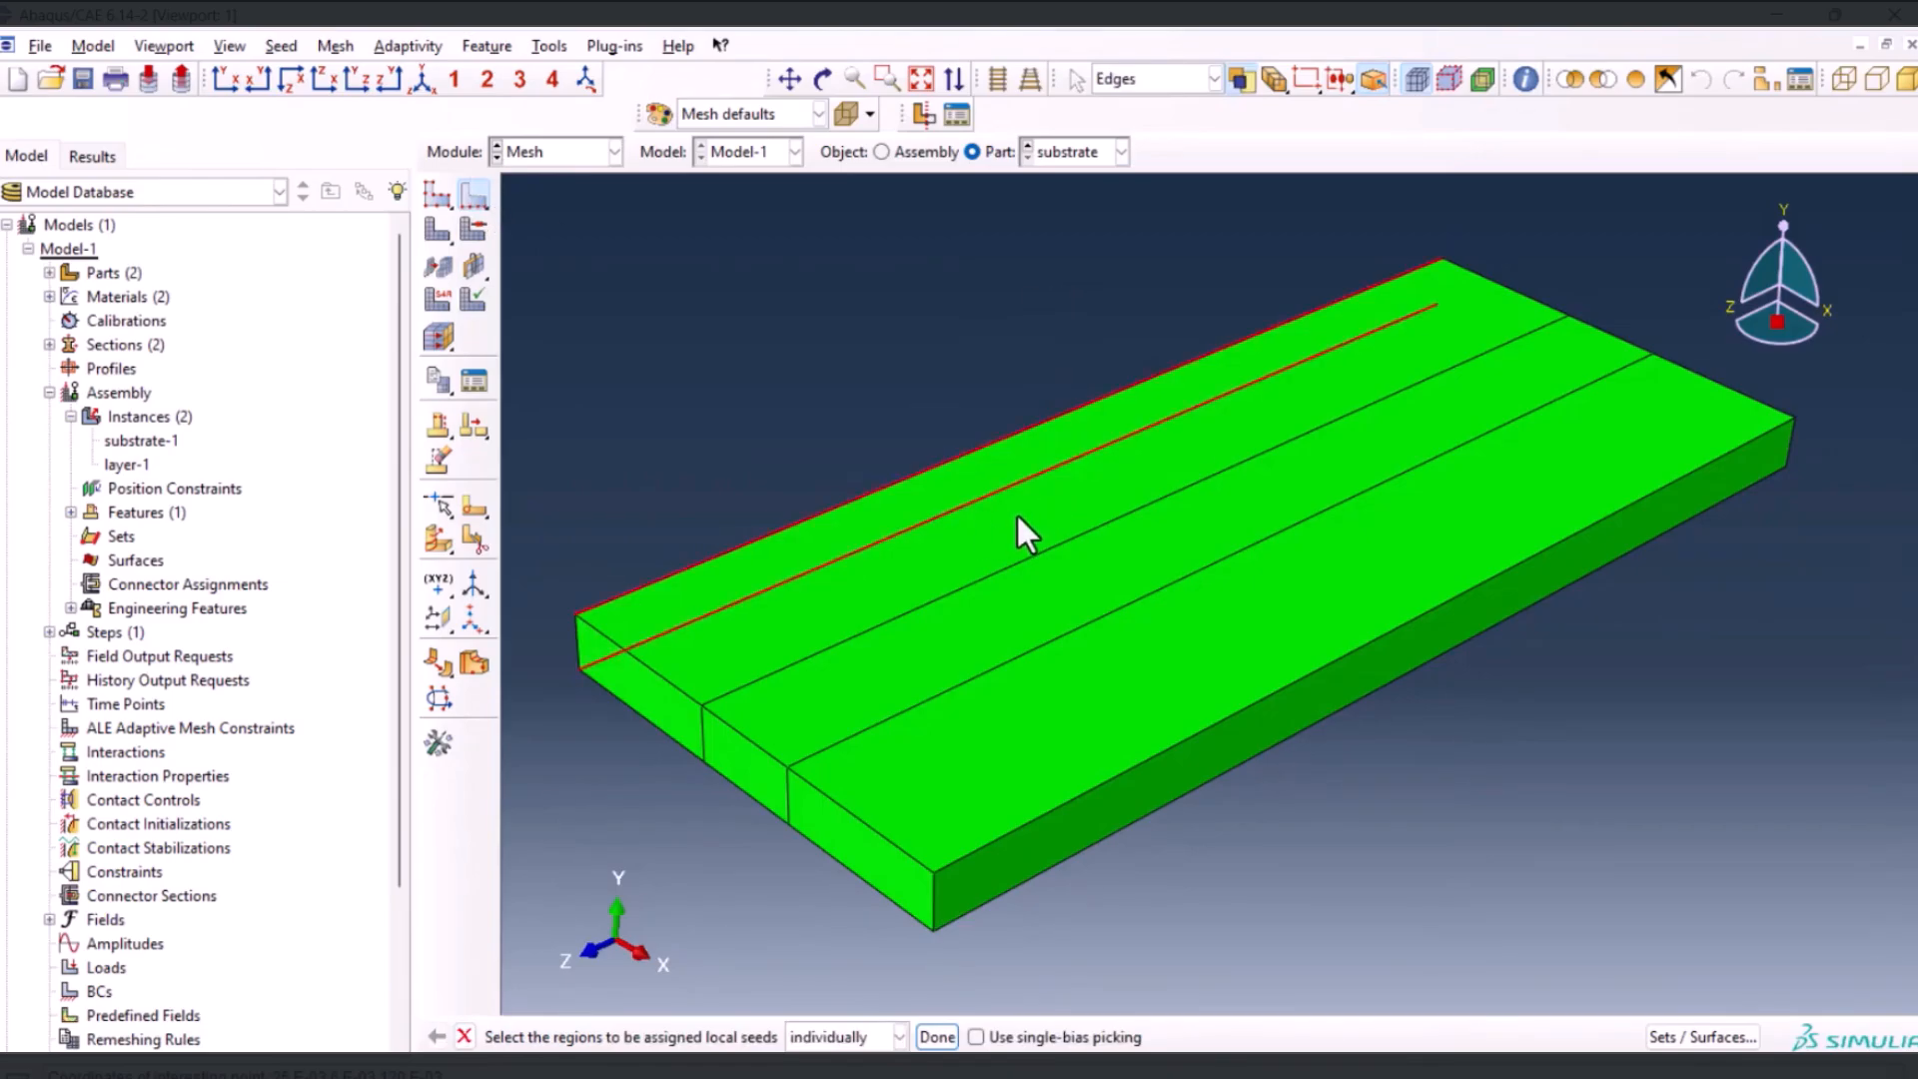
{"action": "left_click_drag", "start_coordinate": [1012, 627], "coordinate": [1003, 632], "text": "shift"}
{"action": "left_click_drag", "start_coordinate": [1168, 775], "coordinate": [1166, 819], "text": "shift"}
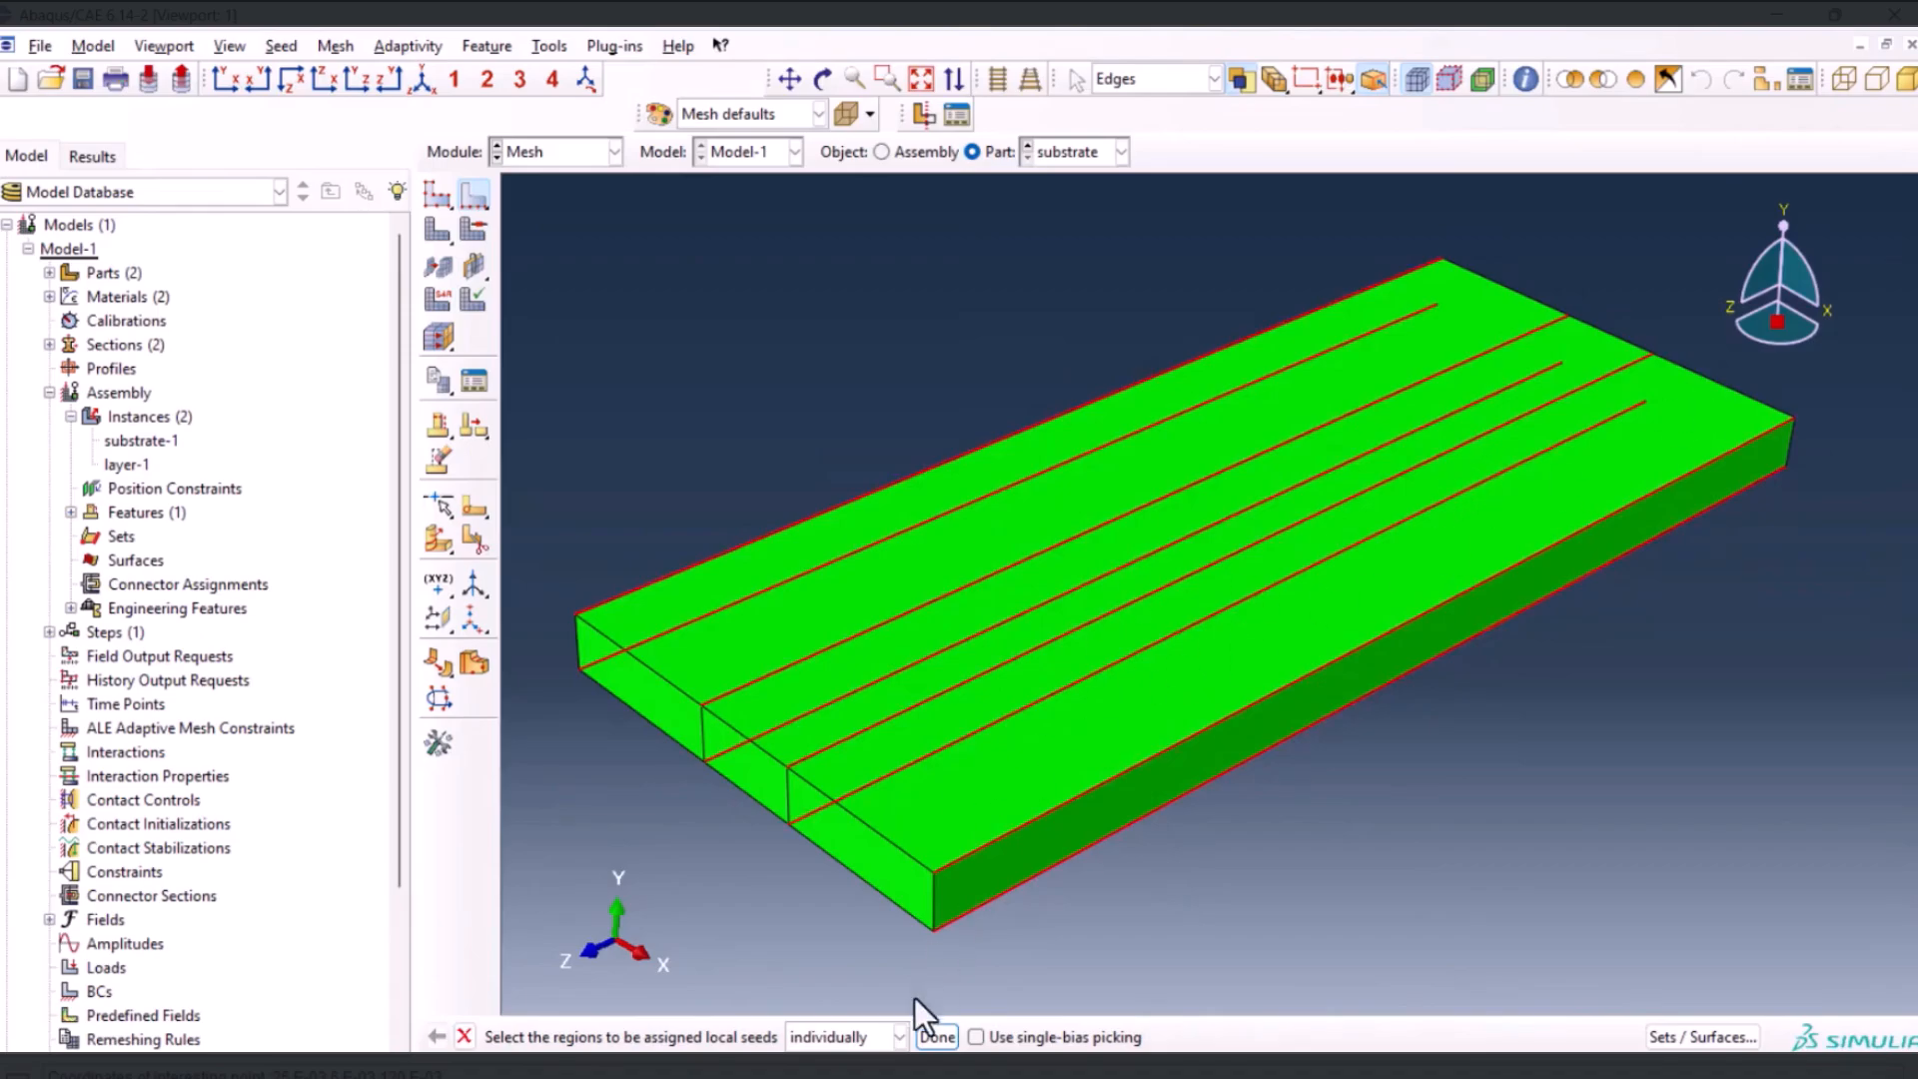
{"action": "left_click", "coordinate": [937, 1036]}
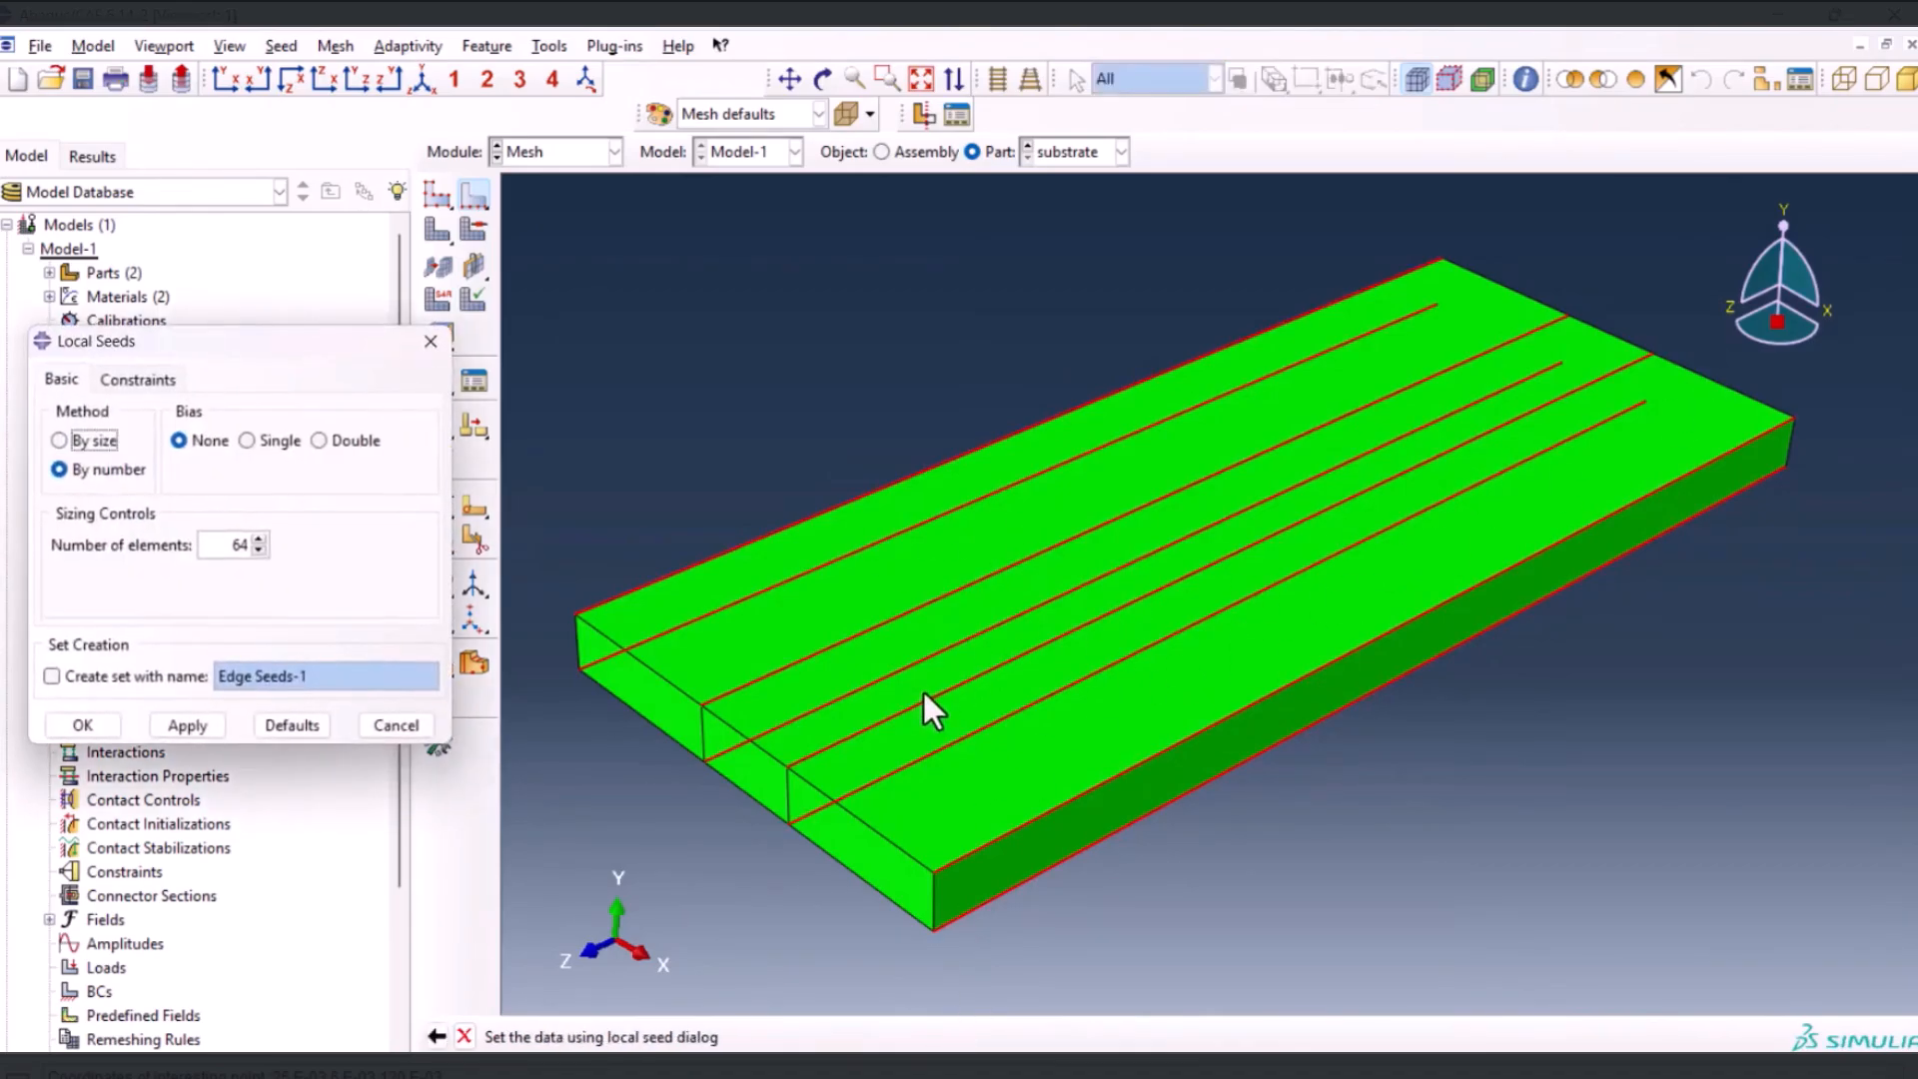
{"action": "double_click", "coordinate": [218, 545]}
{"action": "type", "text": "4"}
{"action": "left_click", "coordinate": [112, 721]}
Mesh the substrate and display the assembly to inspect how the layer and substrate meshes line up
{"action": "left_click", "coordinate": [426, 237]}
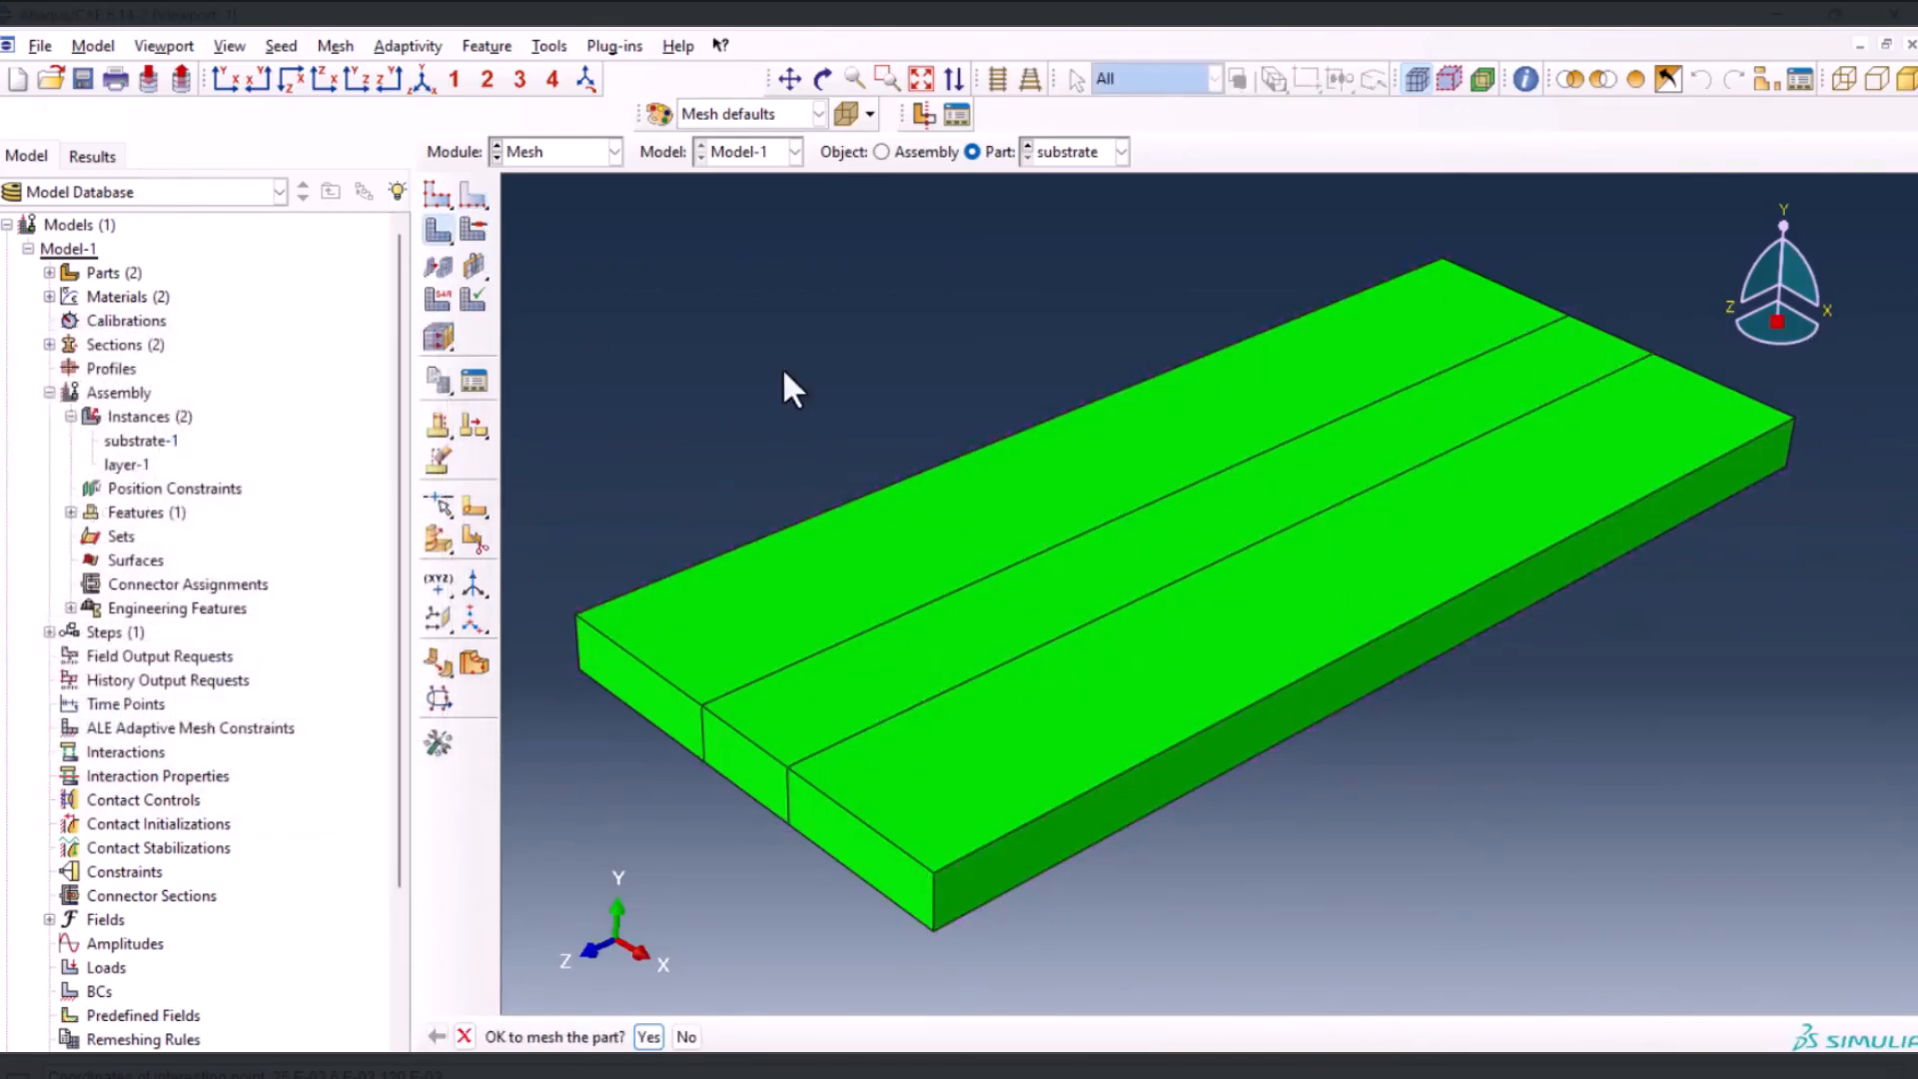
{"action": "middle_click", "coordinate": [1069, 465]}
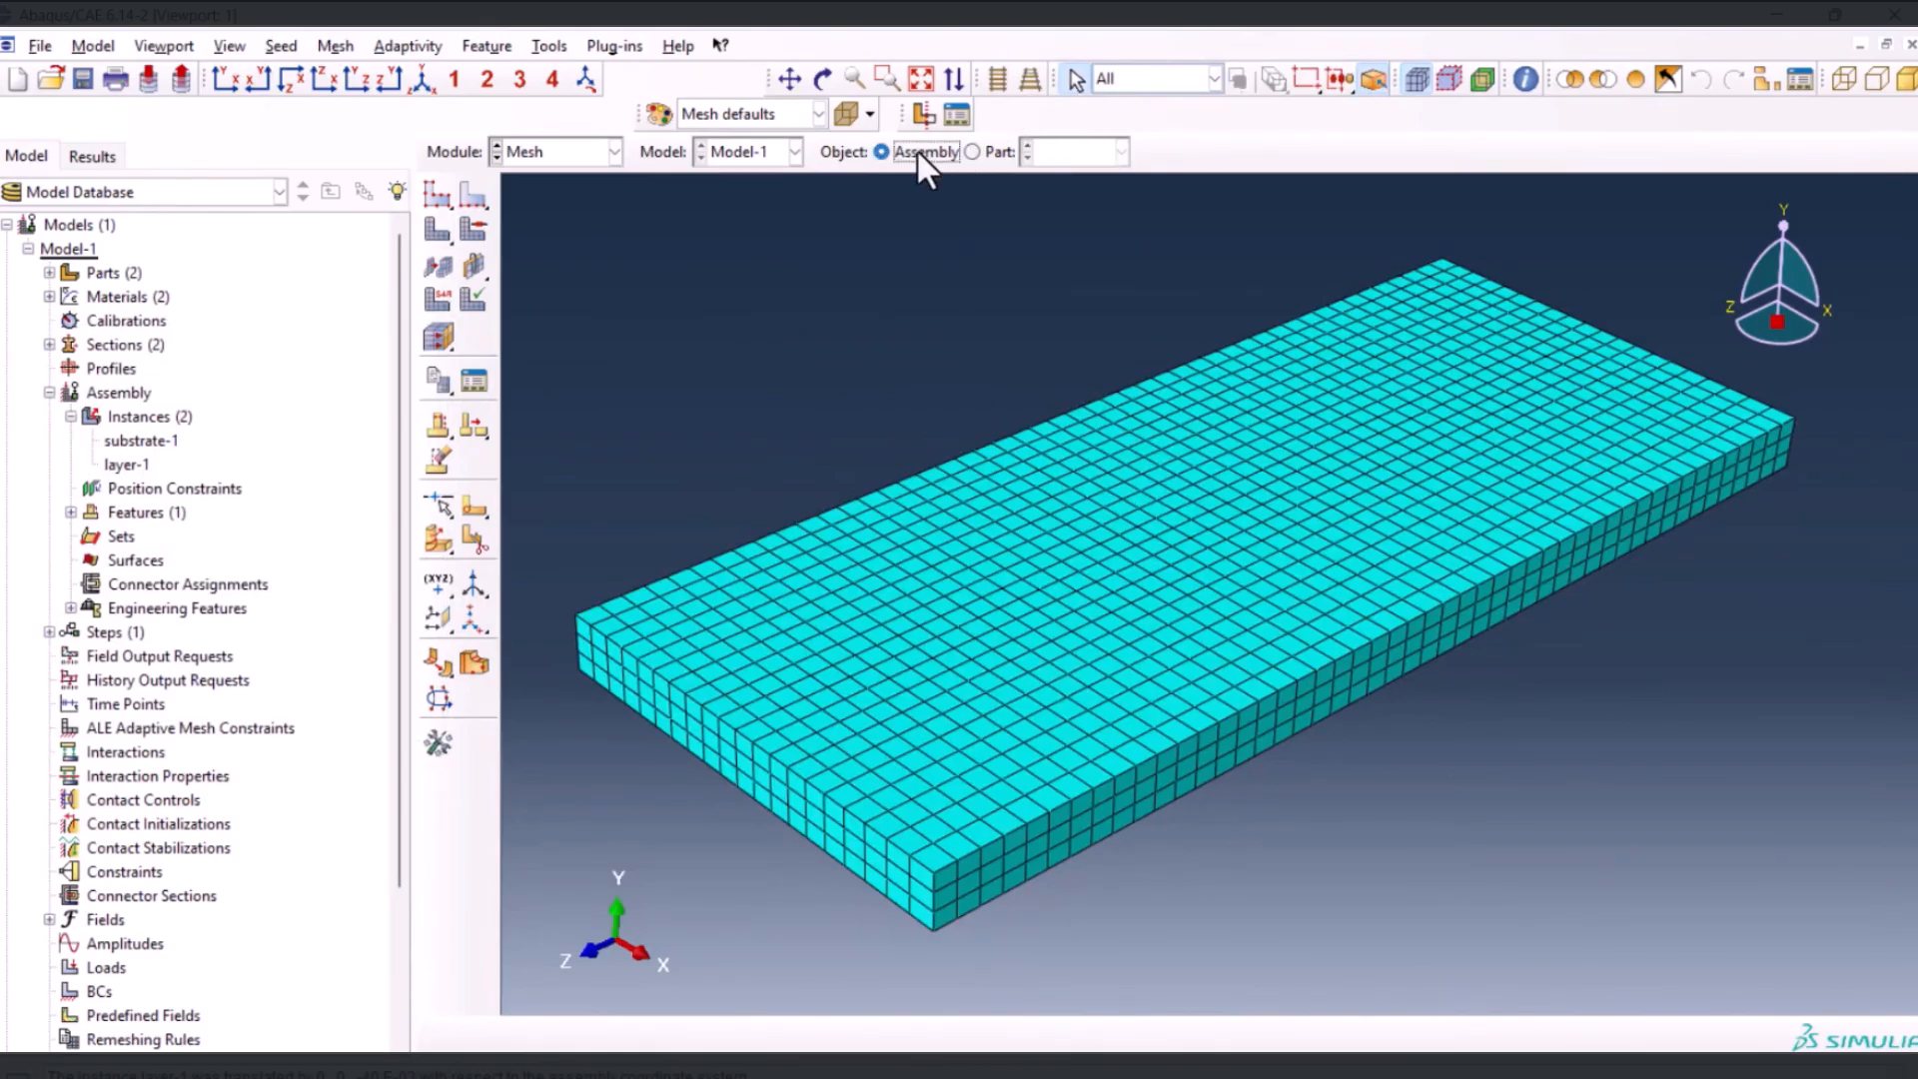
{"action": "left_click", "coordinate": [915, 151]}
{"action": "scroll", "coordinate": [1241, 505], "scroll_direction": "up", "scroll_amount": 5}
{"action": "scroll", "coordinate": [1079, 695], "scroll_direction": "up", "scroll_amount": 2}
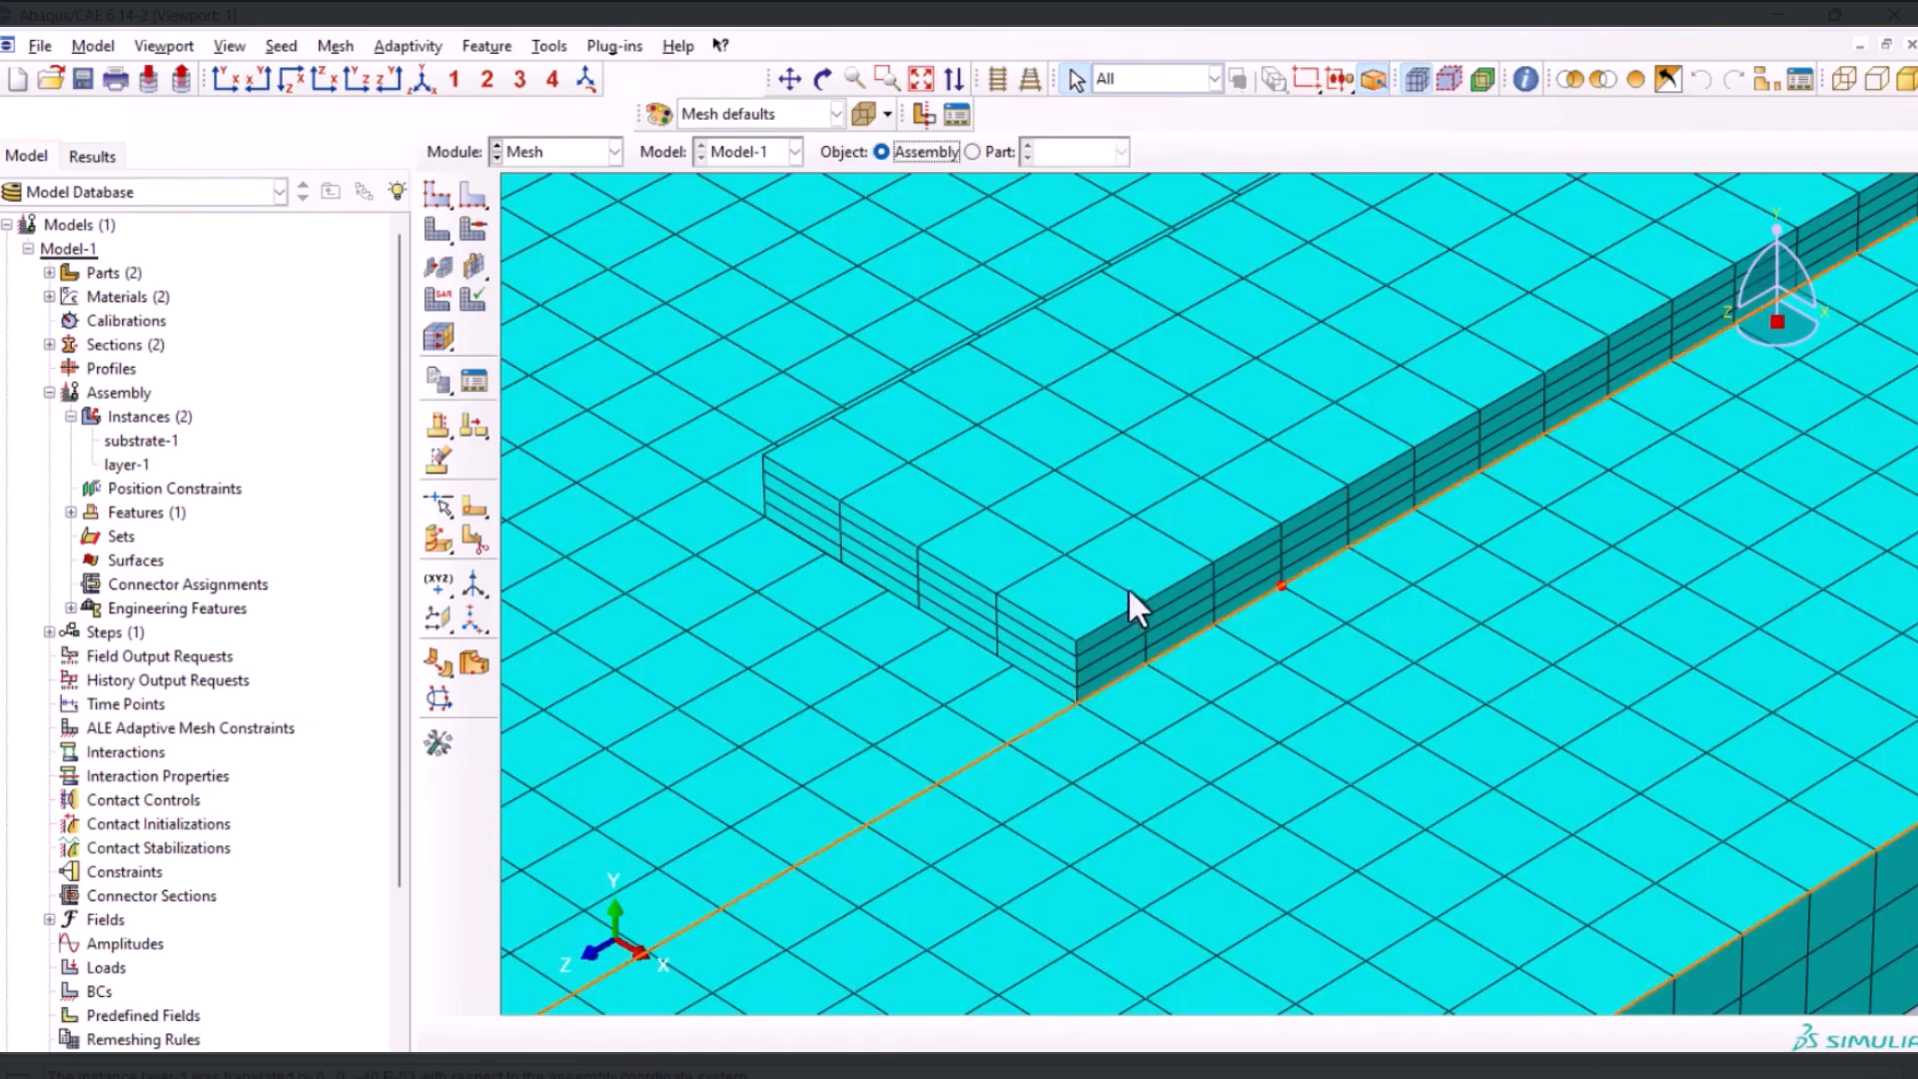
{"action": "scroll", "coordinate": [904, 640], "scroll_direction": "down", "scroll_amount": 2}
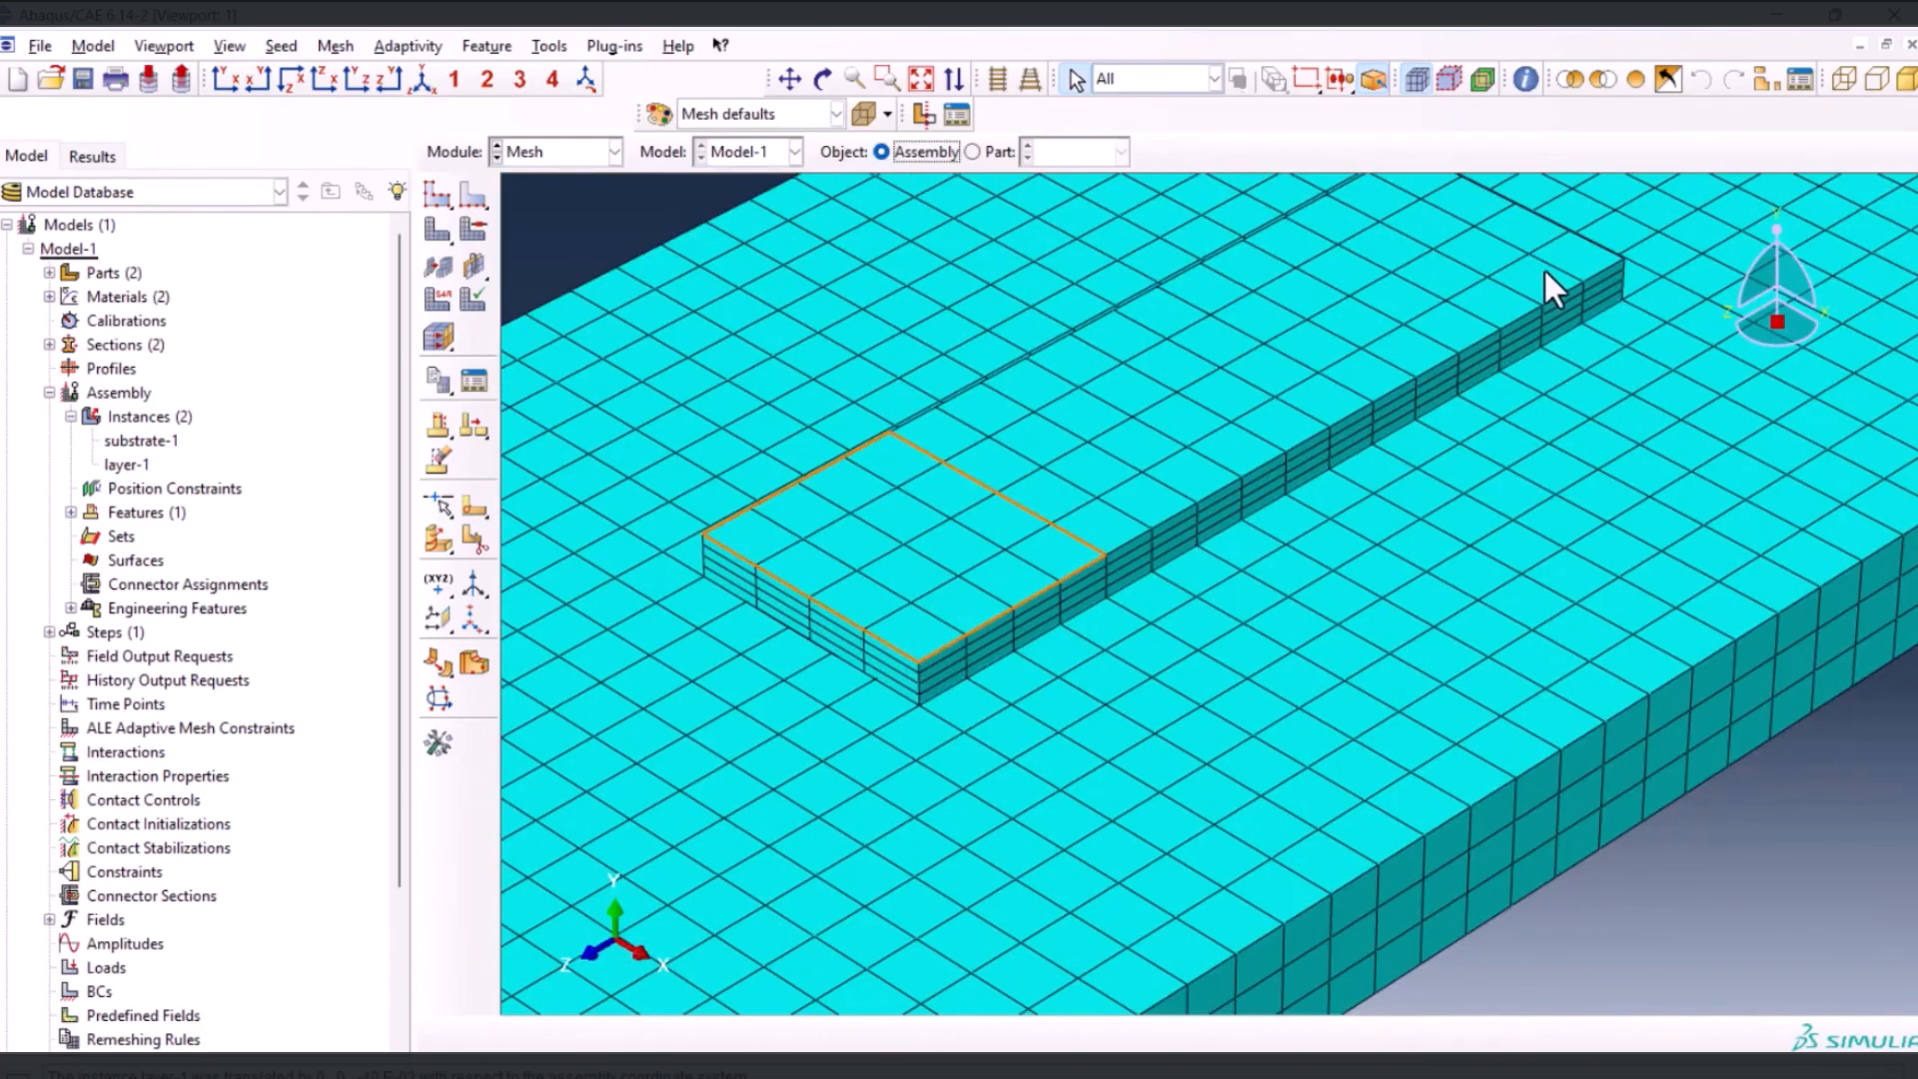
{"action": "scroll", "coordinate": [1301, 435], "scroll_direction": "down", "scroll_amount": 5}
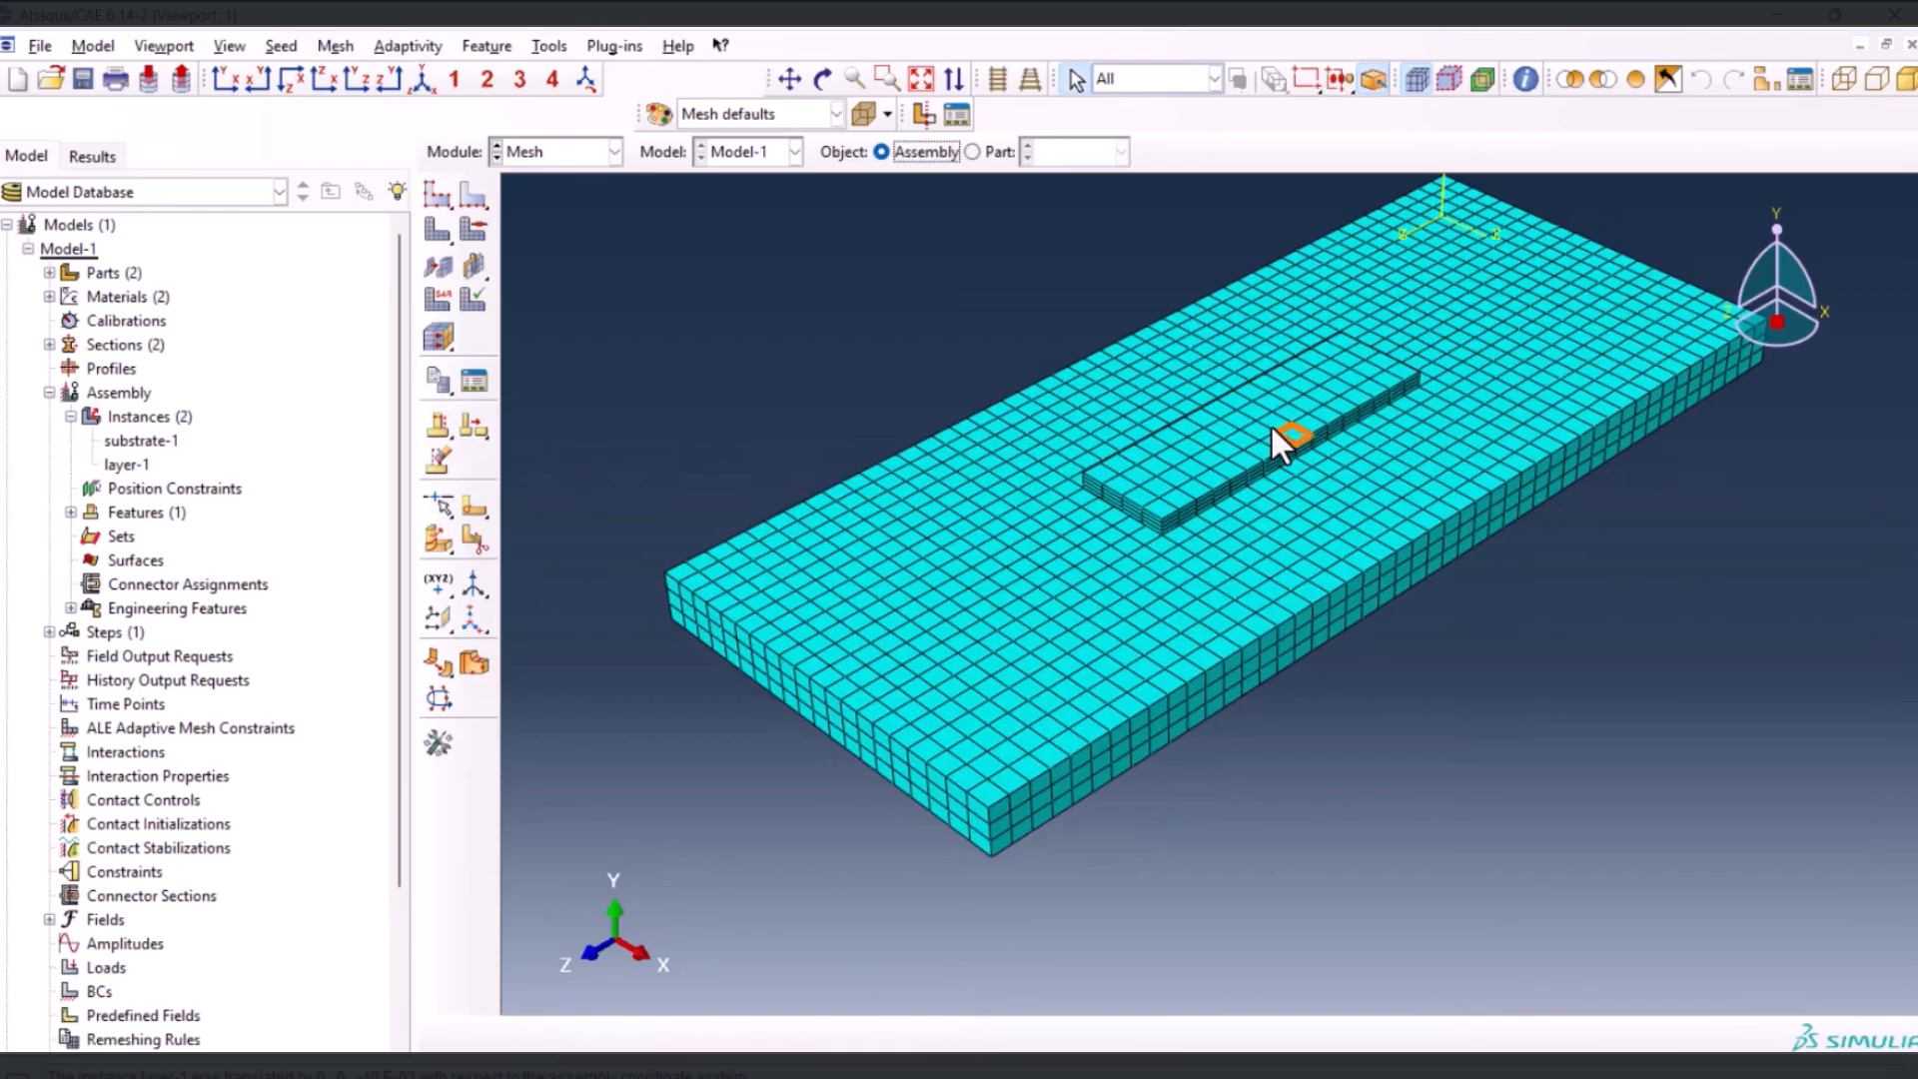
Display the substrate part and delete its existing mesh
{"action": "left_click", "coordinate": [973, 152]}
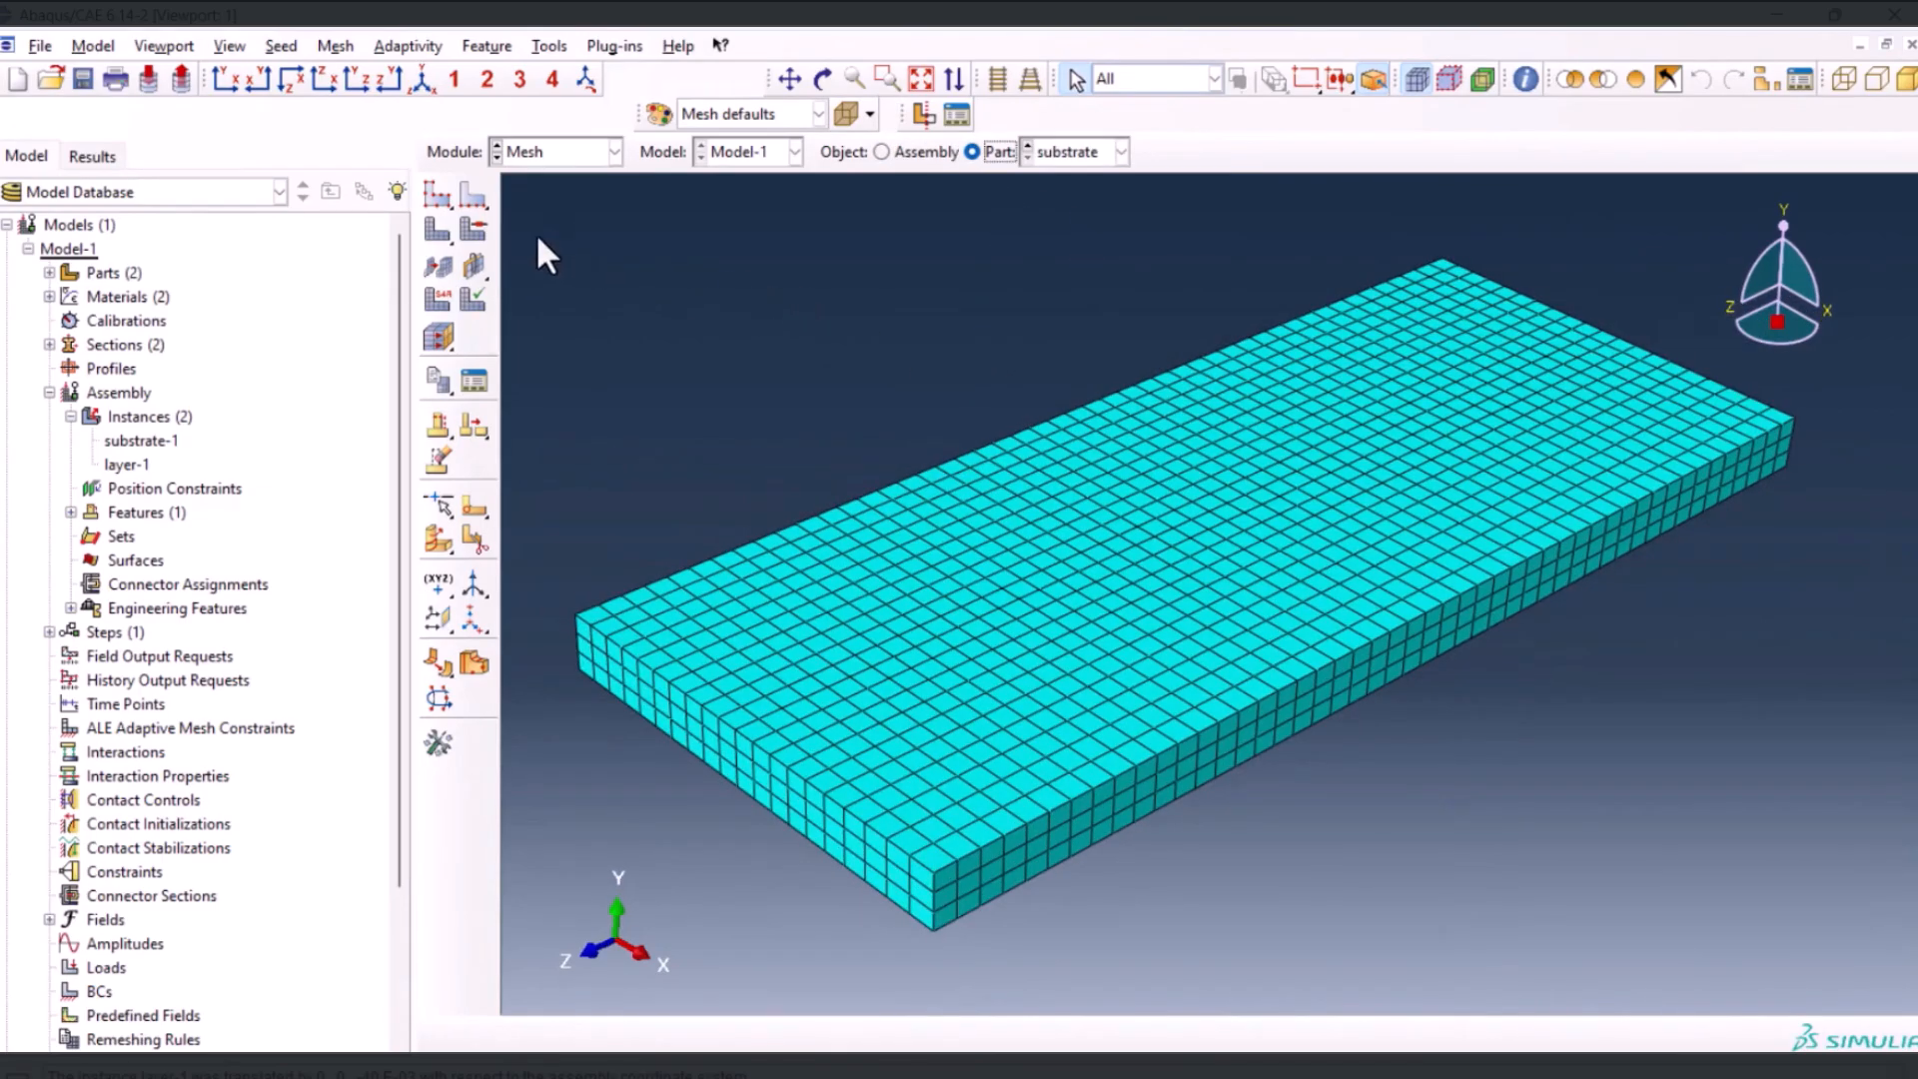
{"action": "left_click", "coordinate": [469, 196]}
{"action": "left_click_drag", "start_coordinate": [438, 230], "coordinate": [469, 231]}
{"action": "middle_click", "coordinate": [703, 338]}
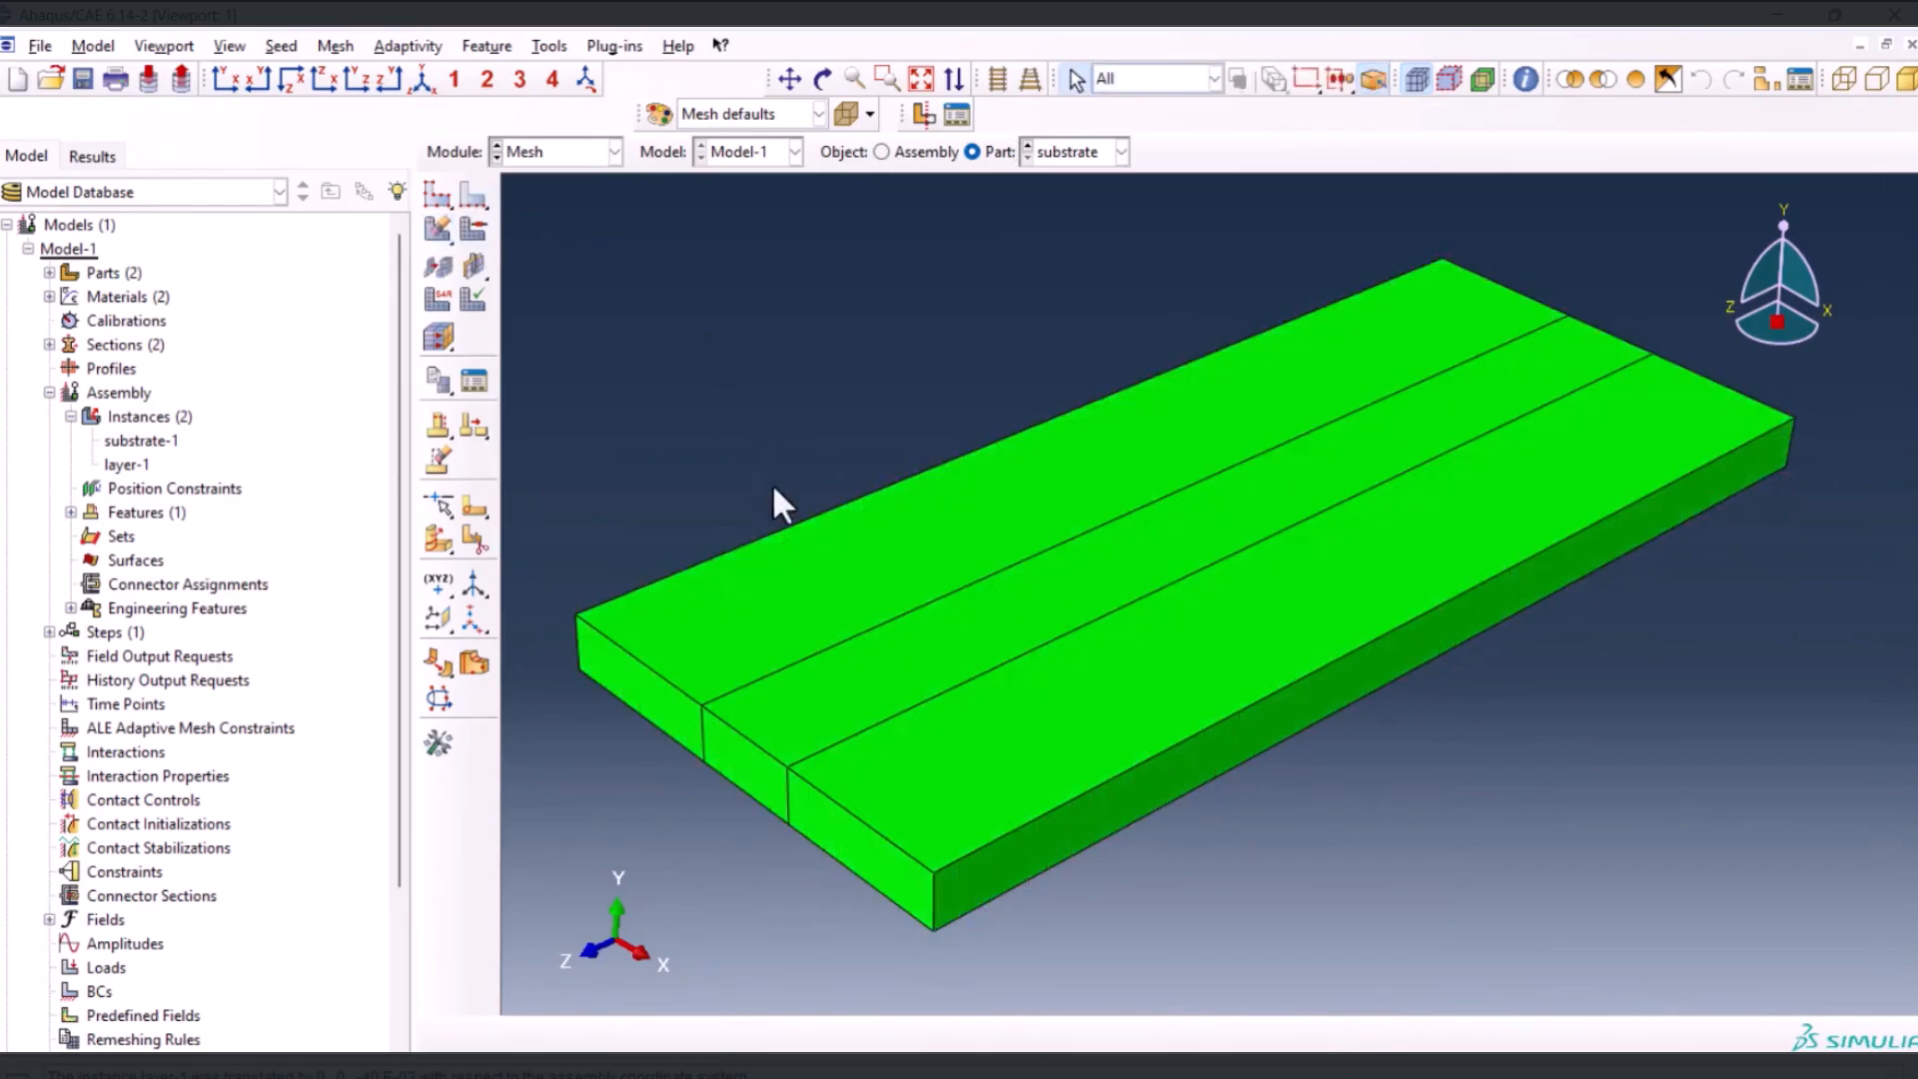
Seed the eight widthwise edges of the substrate's two outer regions by number, using single bias with ratio 5 refined toward the middle strip
{"action": "left_click", "coordinate": [473, 198]}
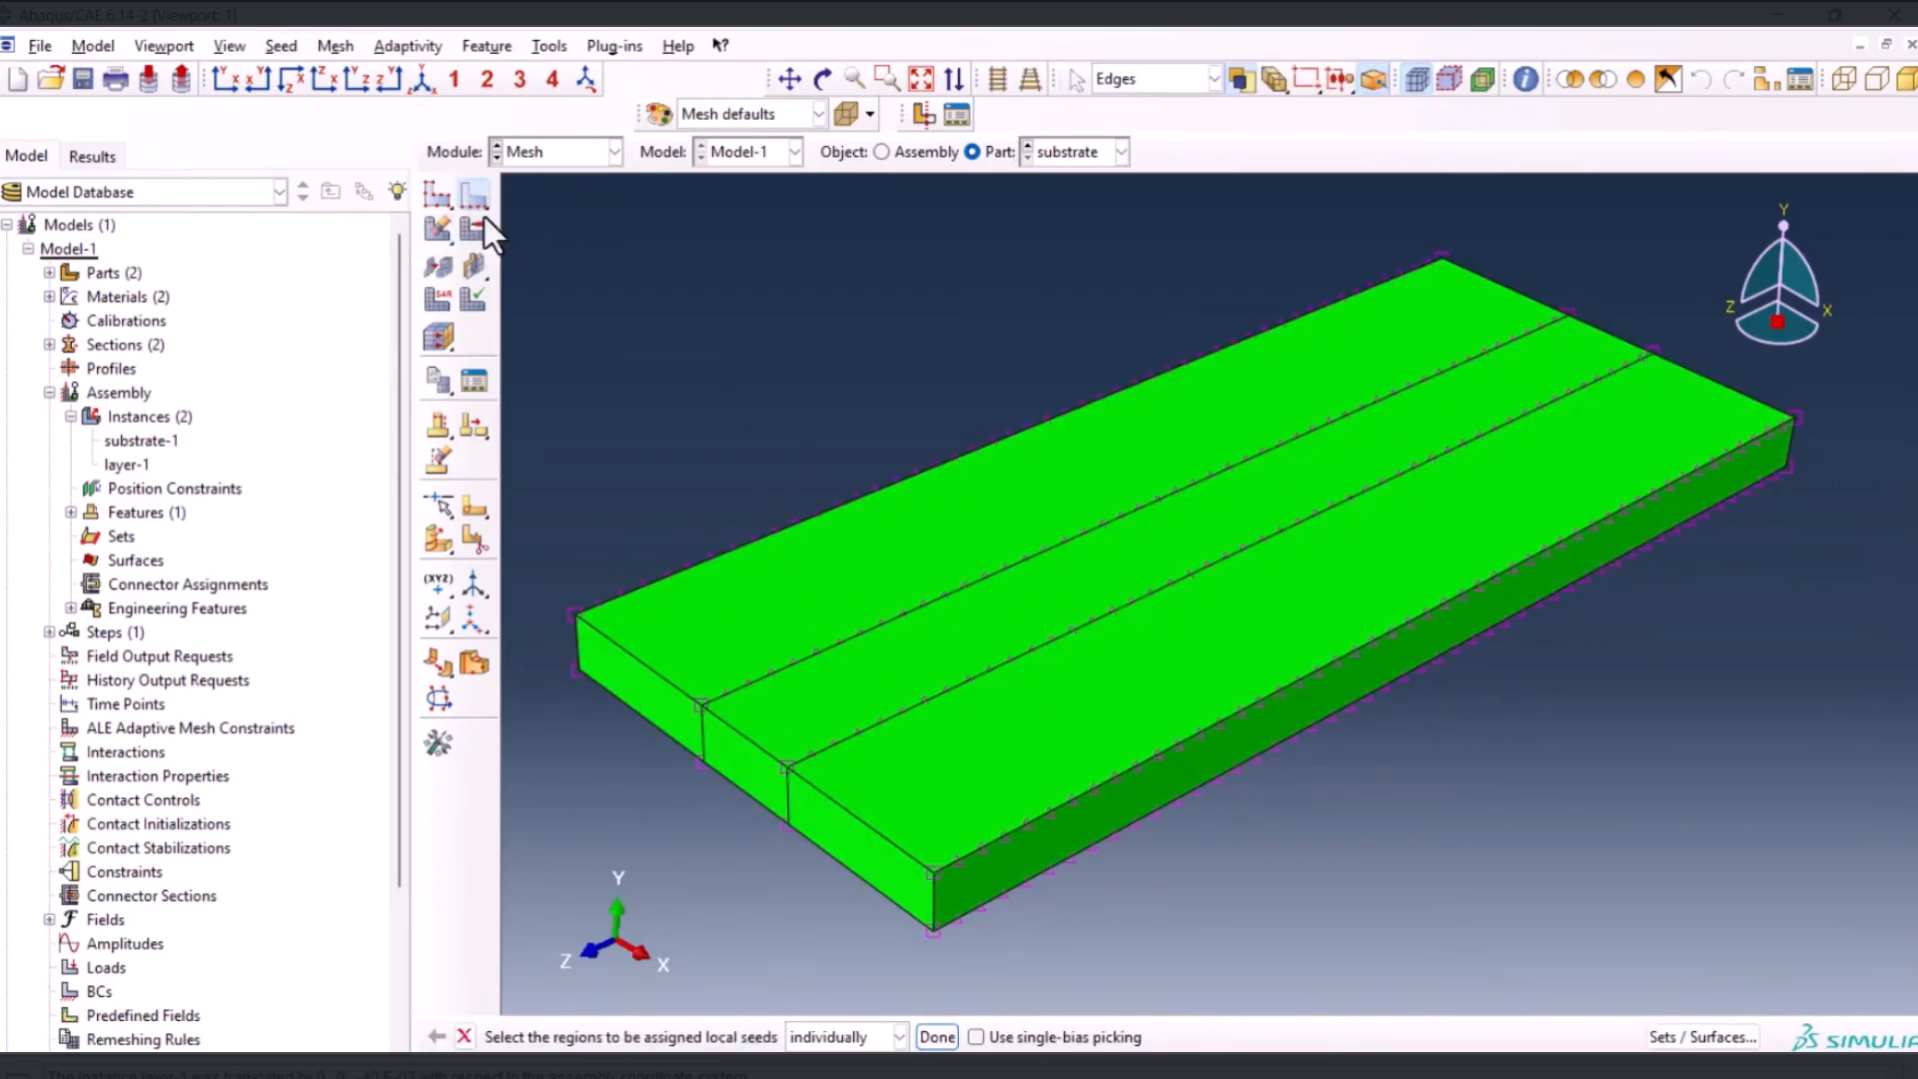
{"action": "left_click_drag", "start_coordinate": [806, 817], "coordinate": [1079, 767], "text": "ctrl+alt"}
{"action": "left_click_drag", "start_coordinate": [1359, 433], "coordinate": [1384, 721]}
{"action": "left_click_drag", "start_coordinate": [1039, 438], "coordinate": [1059, 771], "text": "shift"}
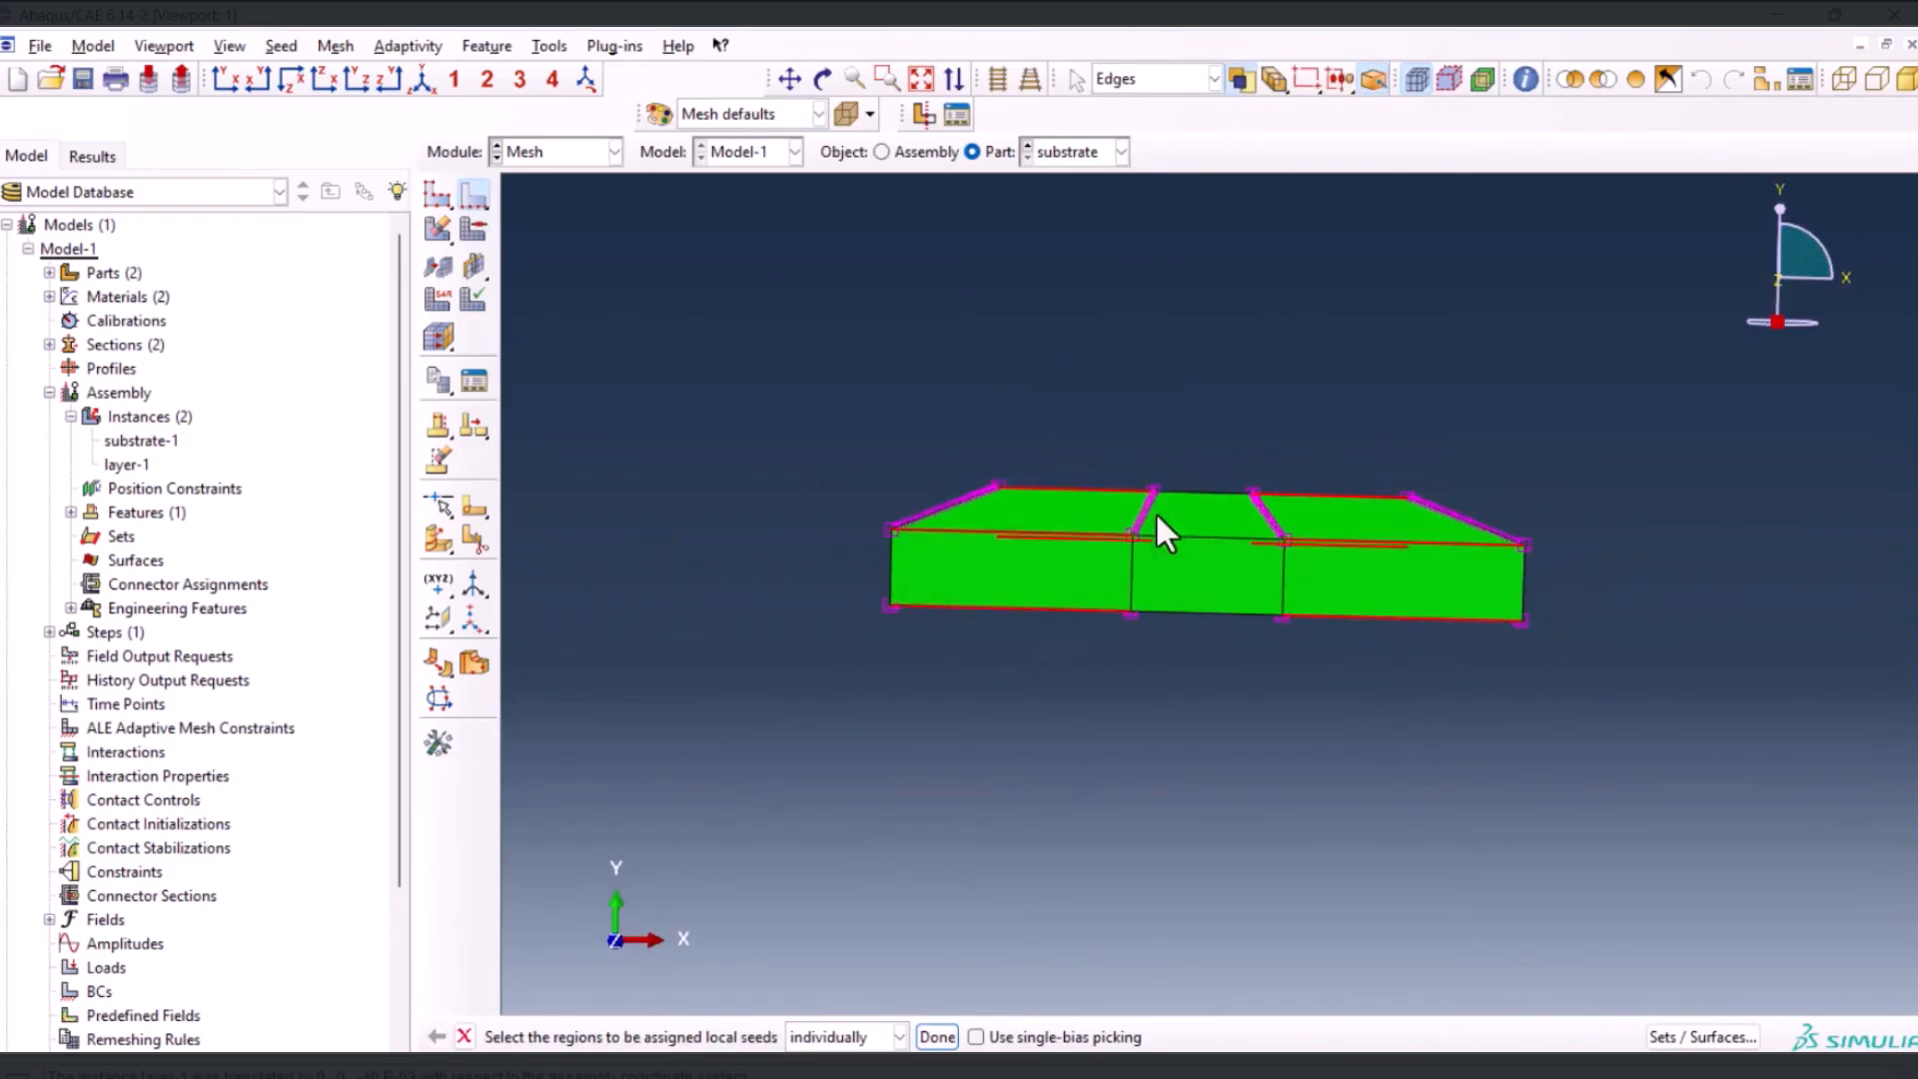
{"action": "left_click_drag", "start_coordinate": [1055, 621], "coordinate": [1053, 597], "text": "ctrl+alt"}
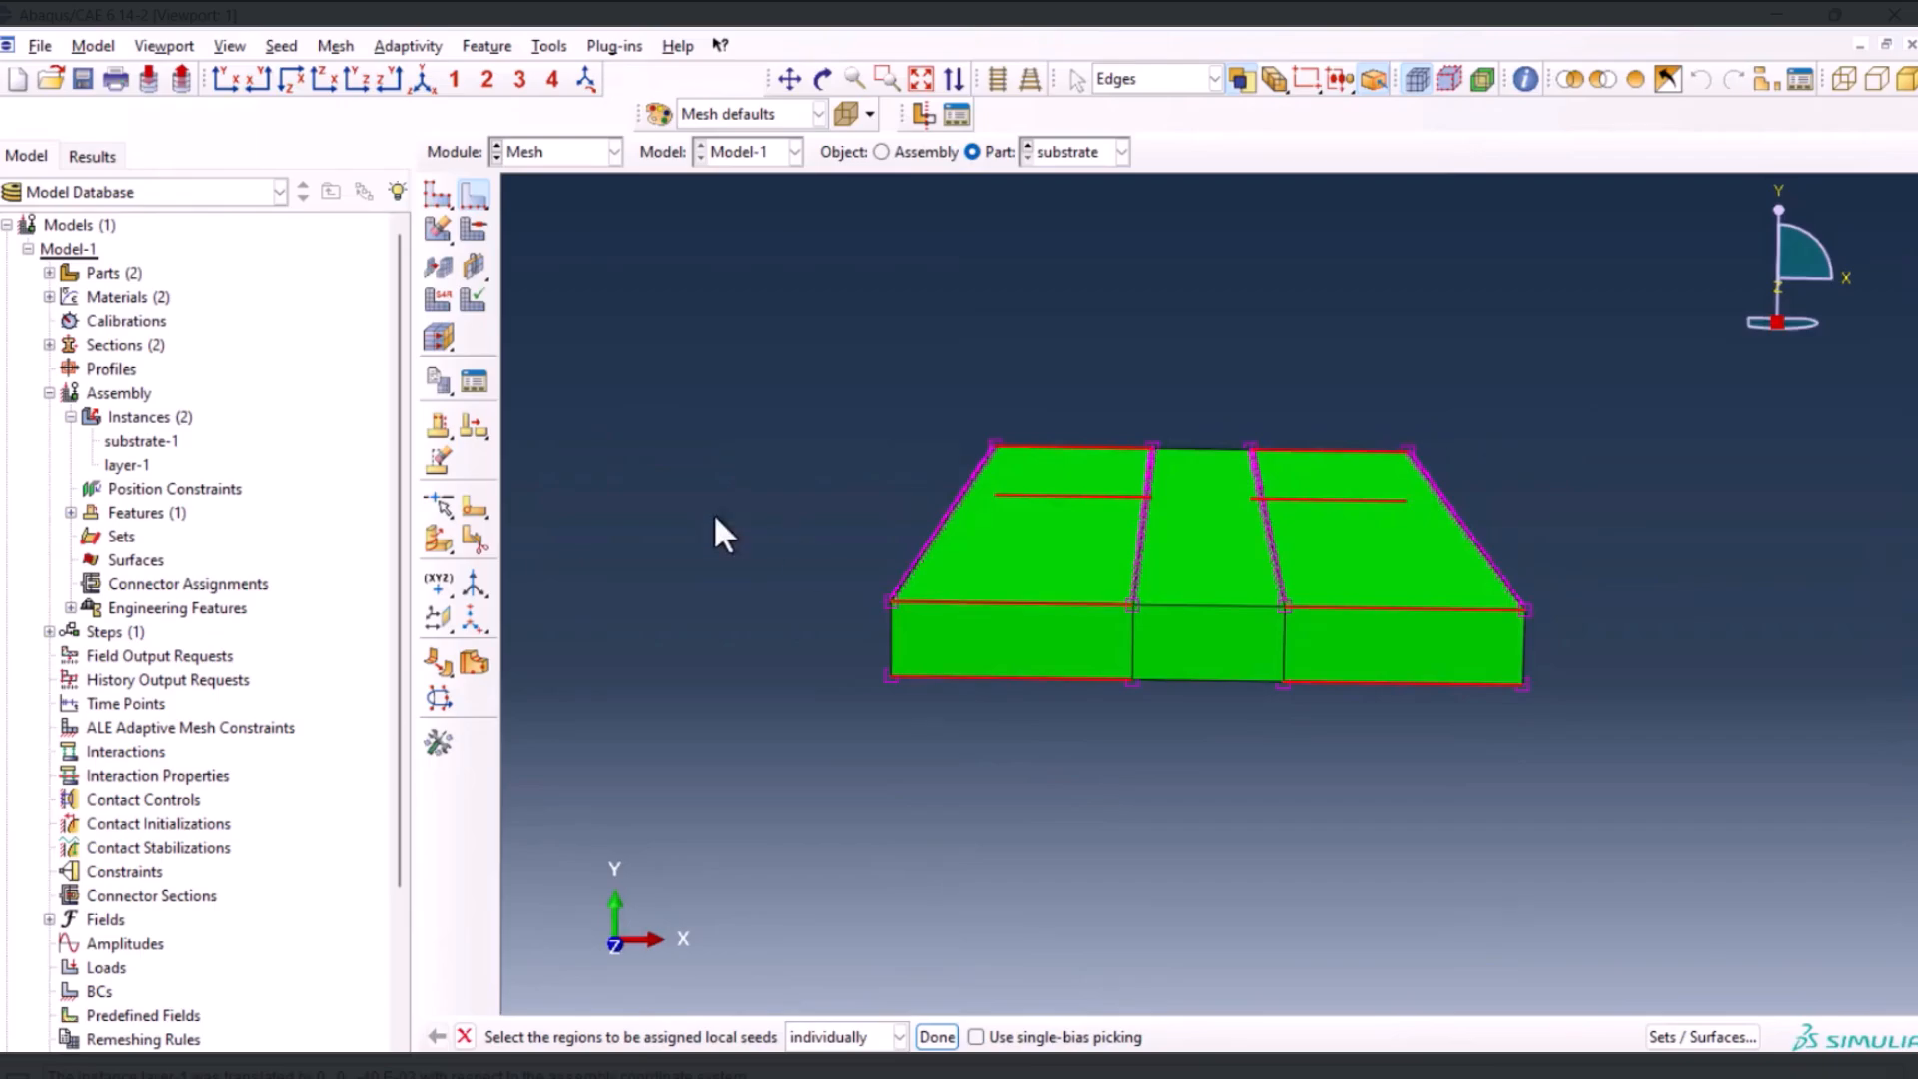
{"action": "left_click", "coordinate": [938, 1036]}
{"action": "left_click", "coordinate": [260, 436]}
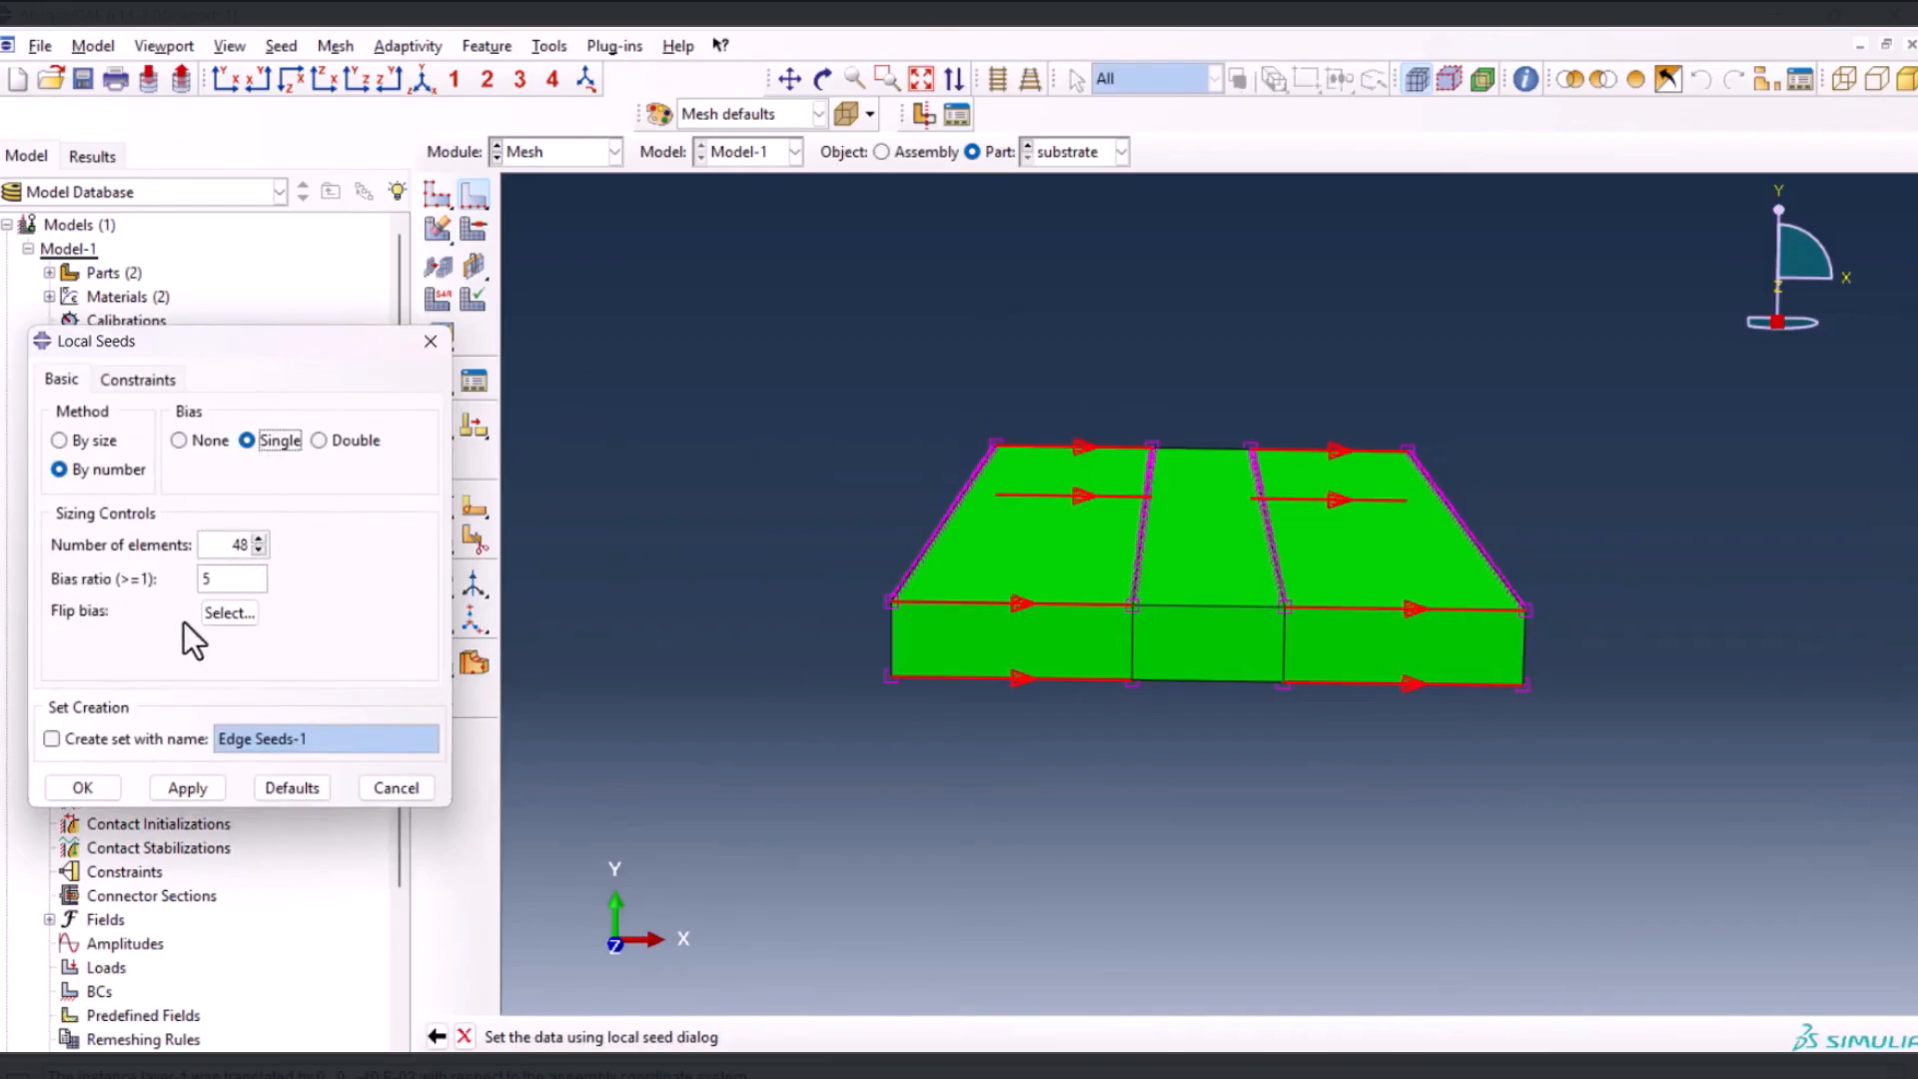
{"action": "left_click", "coordinate": [214, 618]}
{"action": "left_click_drag", "start_coordinate": [1341, 594], "coordinate": [1377, 917]}
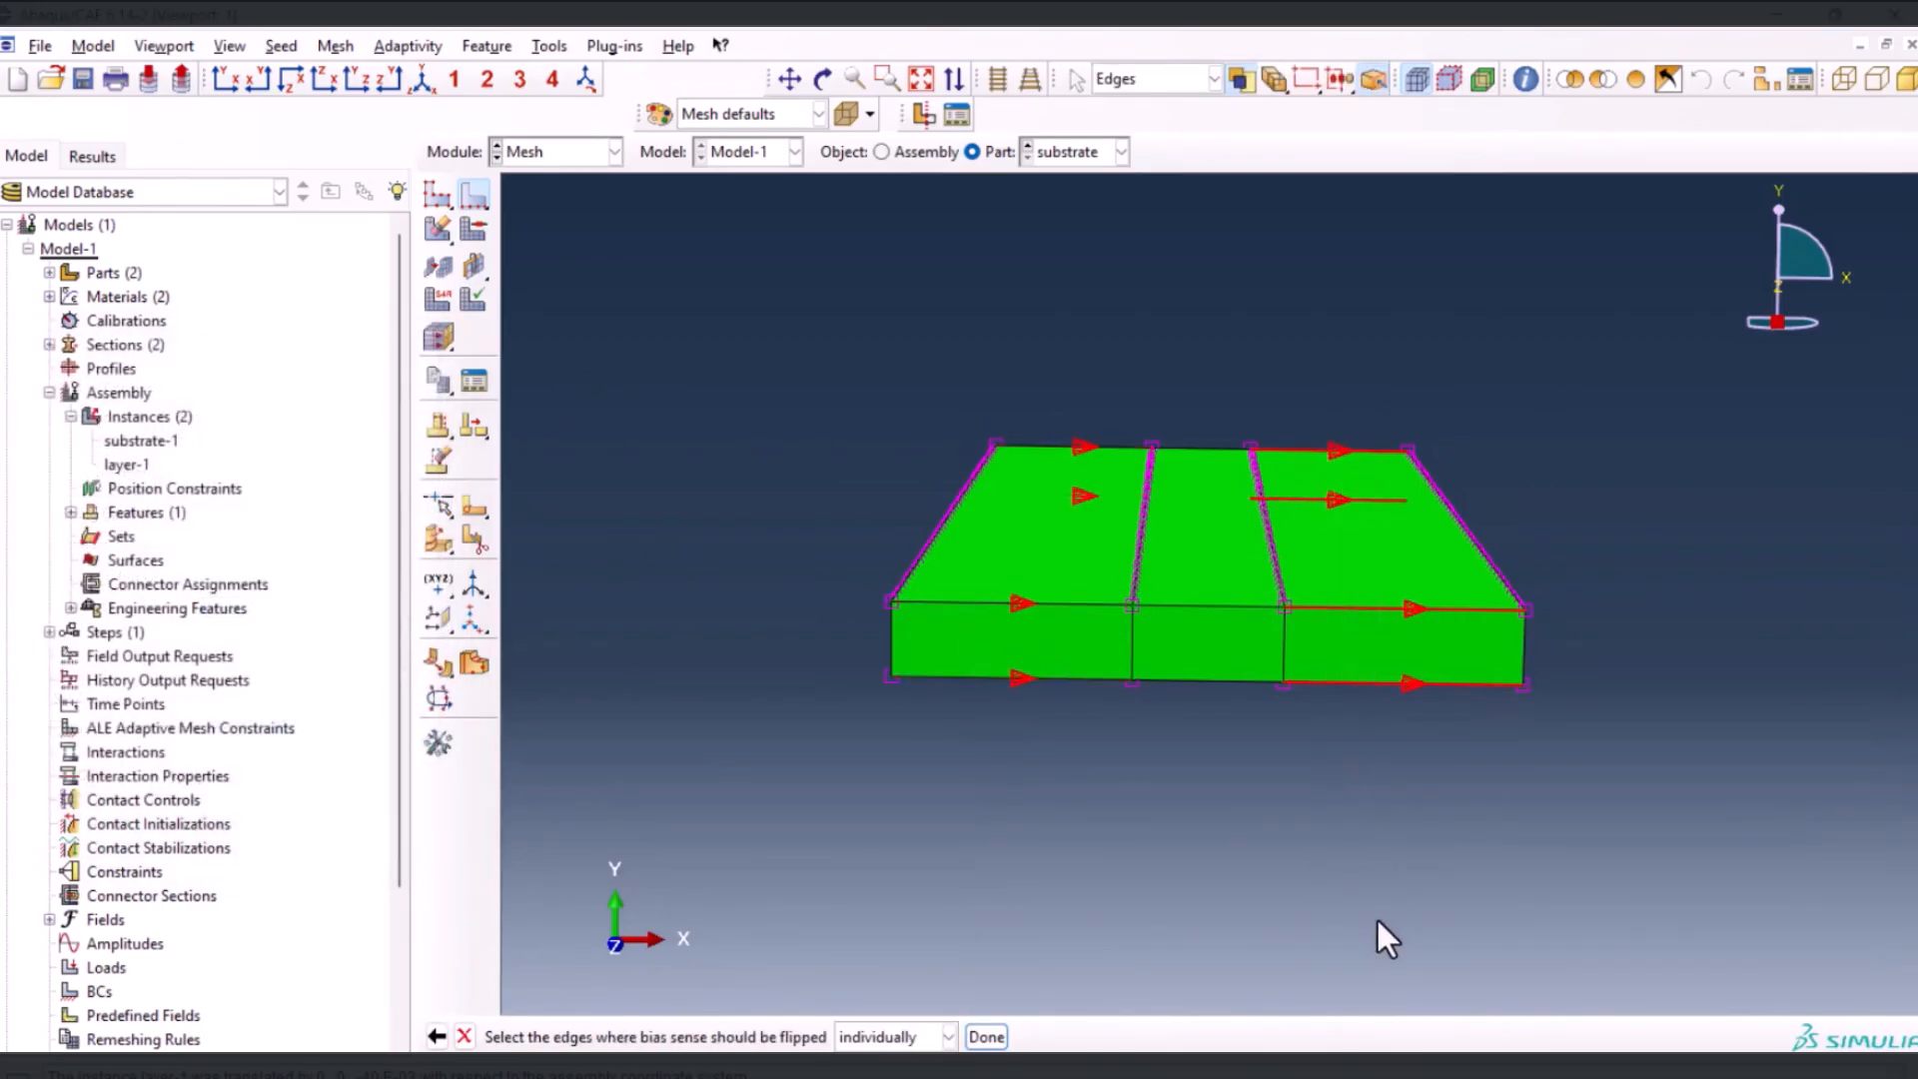
{"action": "left_click", "coordinate": [986, 1036]}
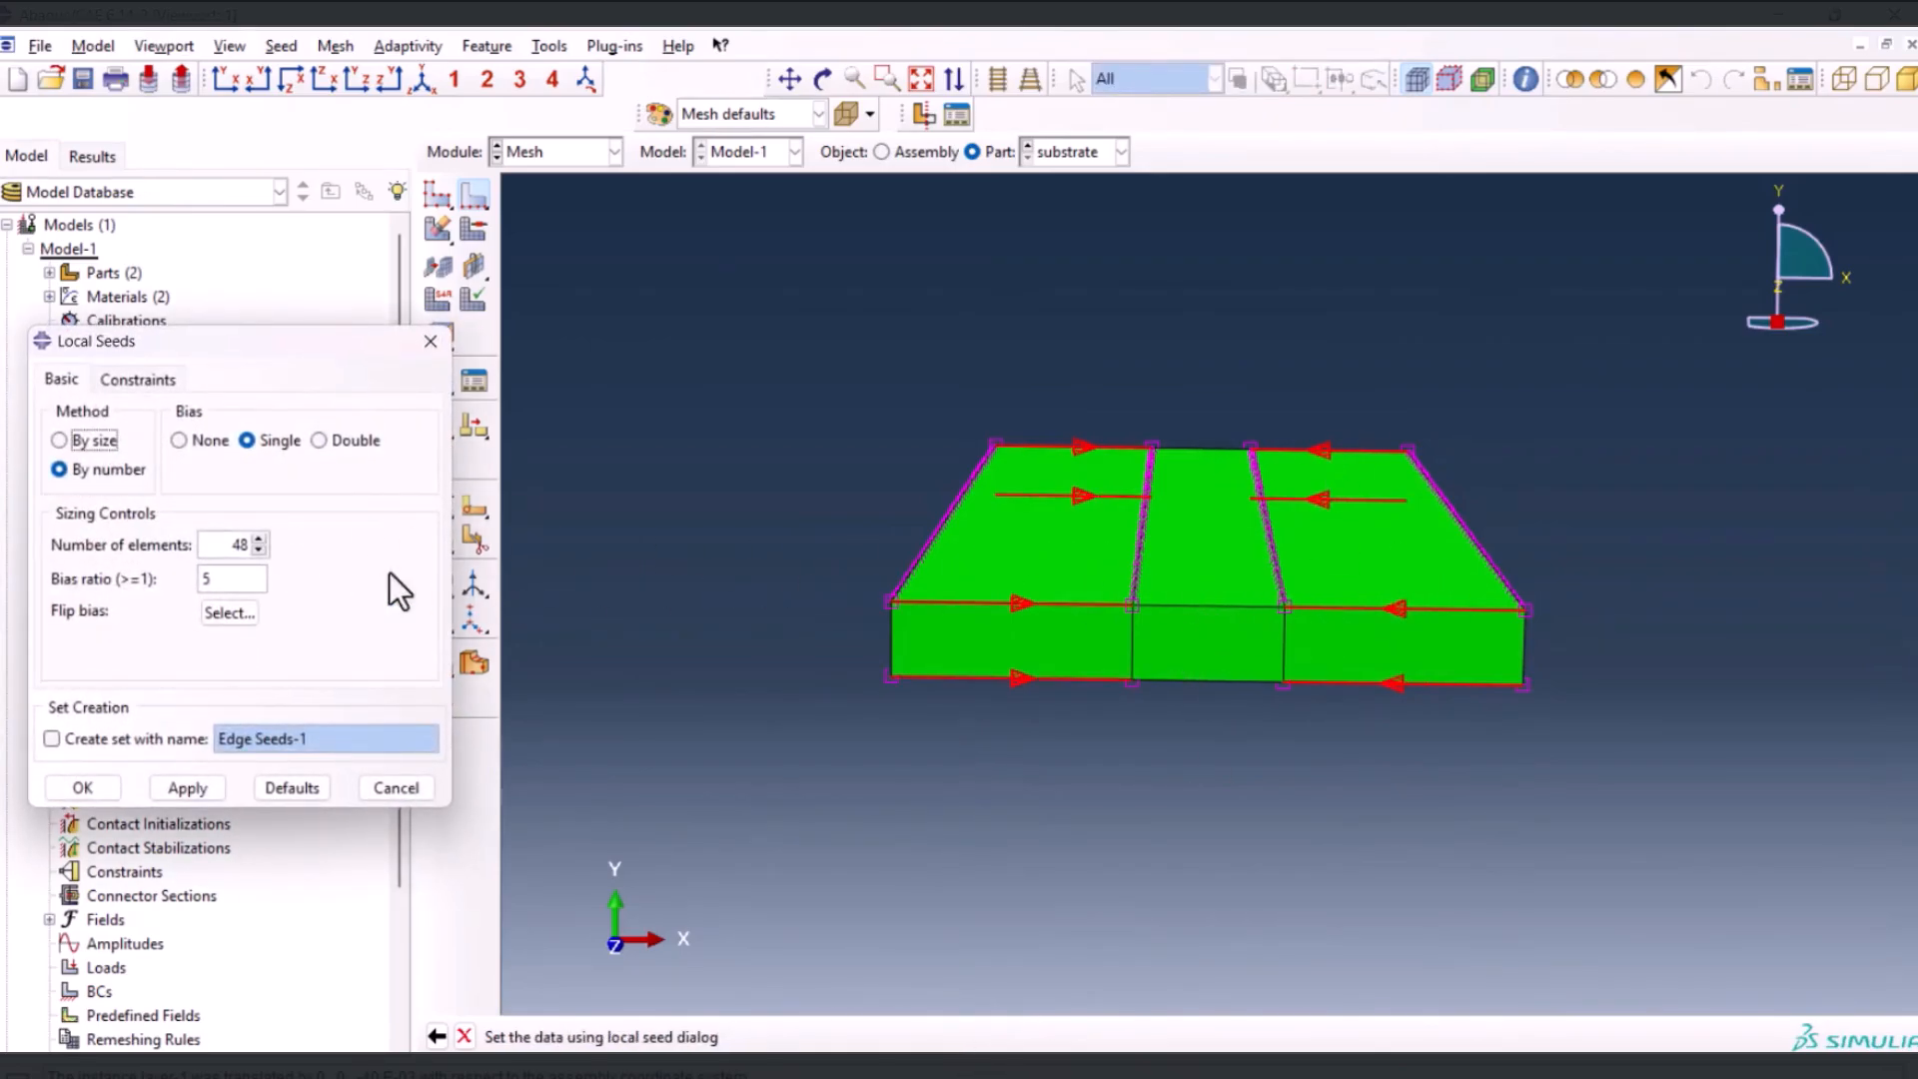
{"action": "double_click", "coordinate": [214, 547]}
{"action": "left_click", "coordinate": [102, 785]}
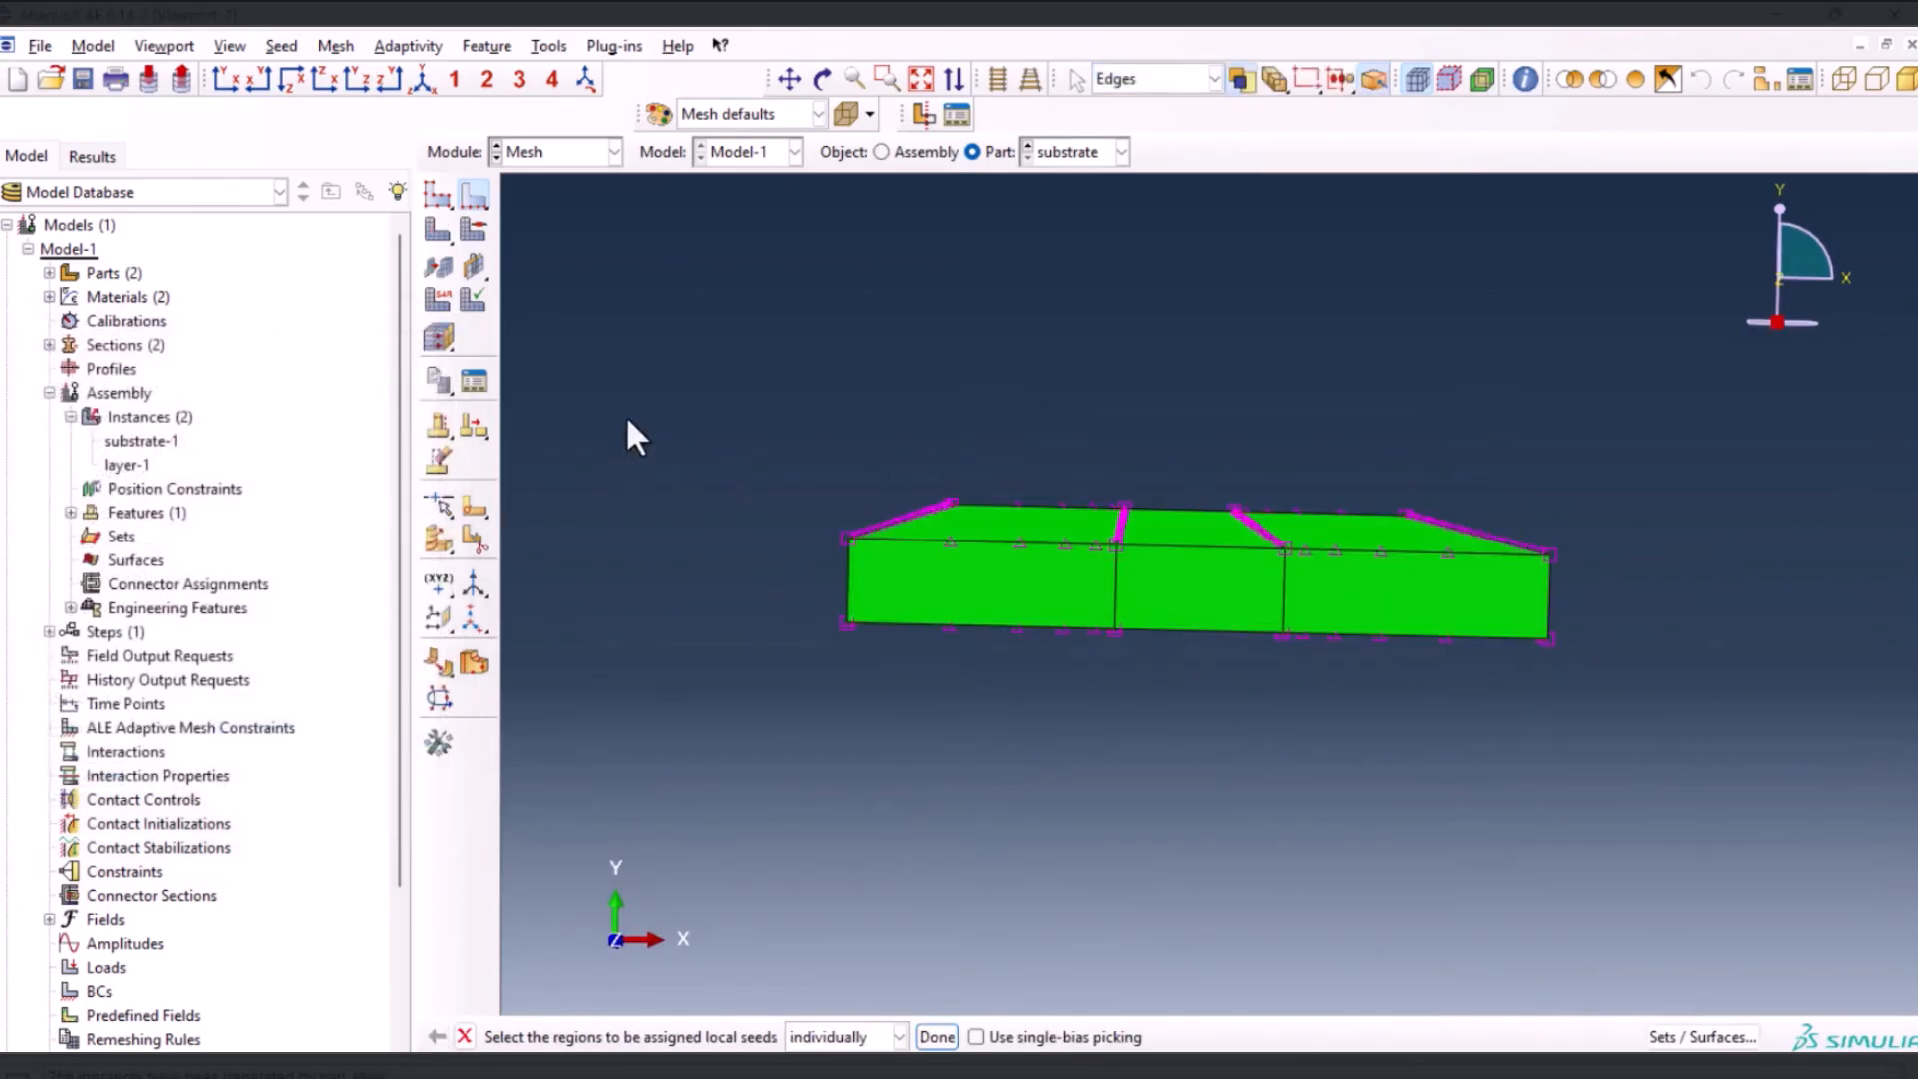
Remesh the substrate with the biased seeds and compare its mesh with the layer's mesh in the assembly
{"action": "left_click", "coordinate": [437, 231]}
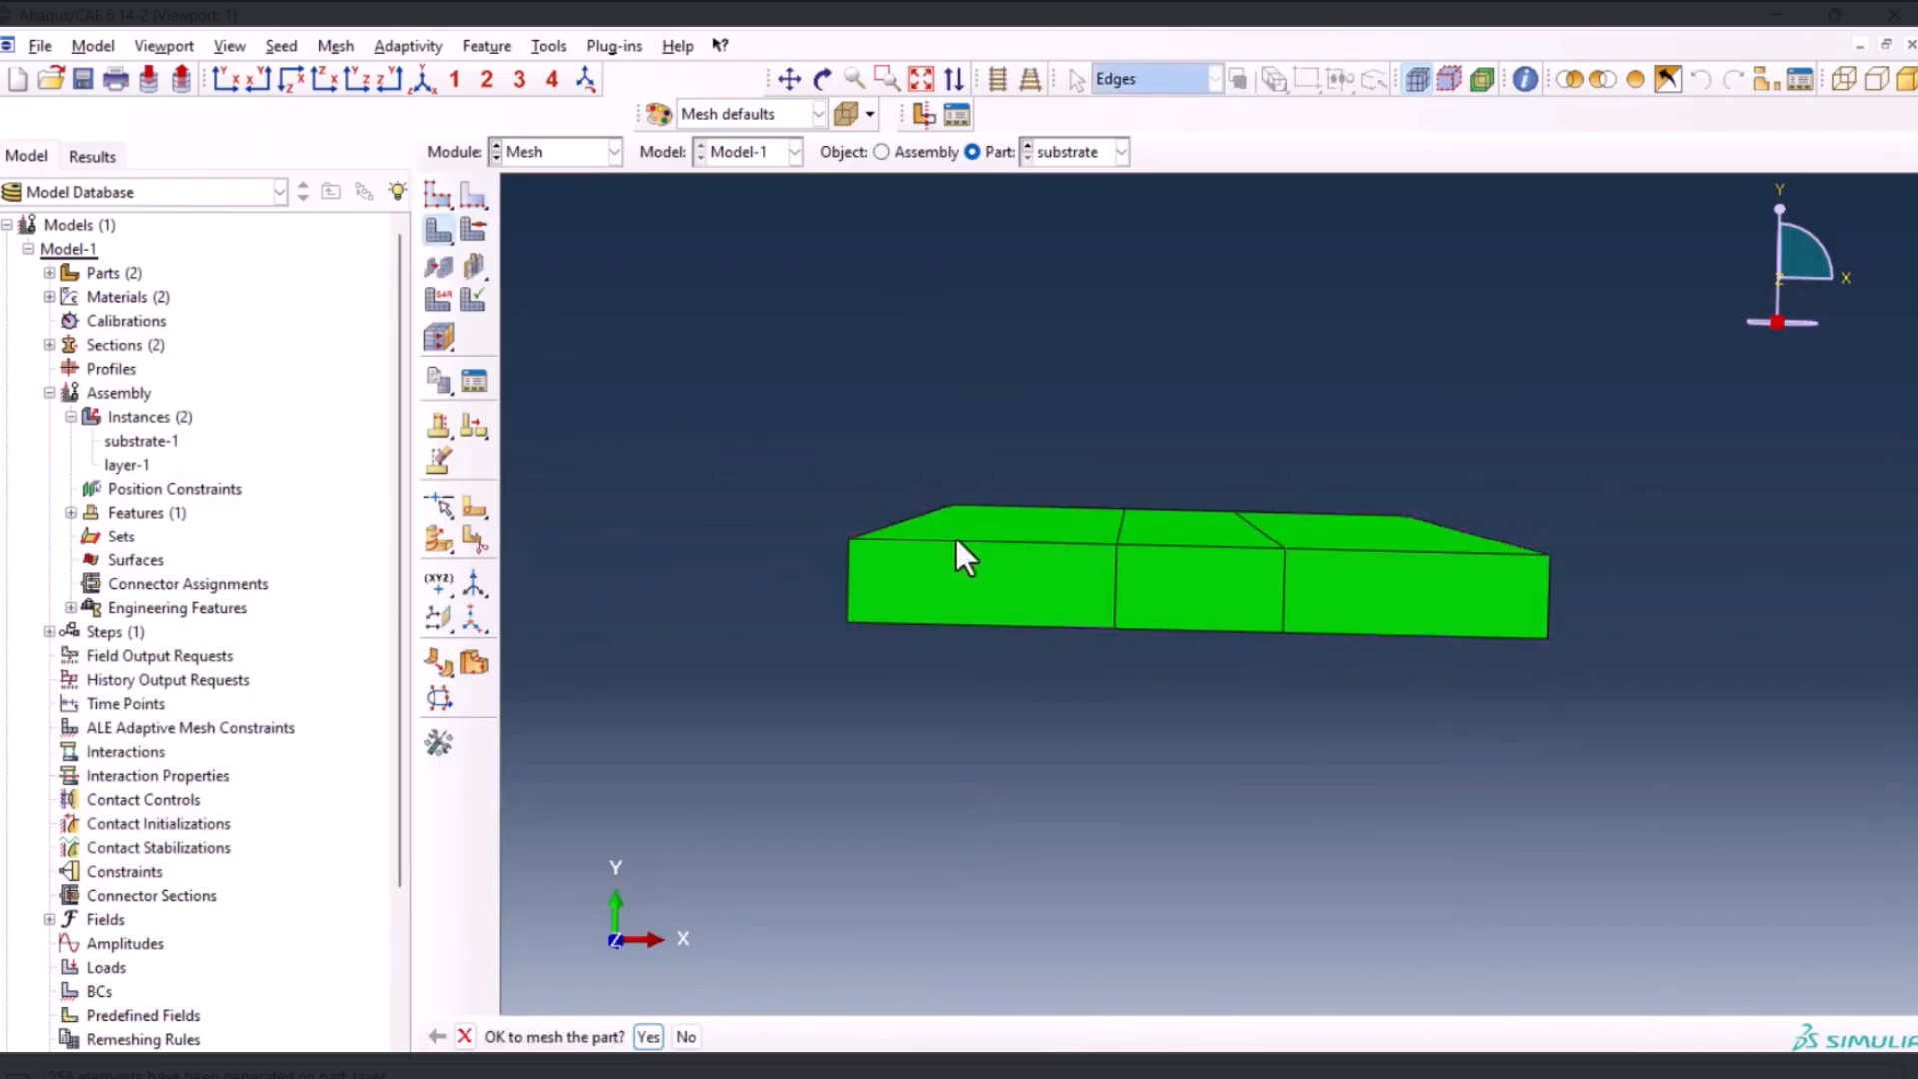
{"action": "left_click", "coordinate": [648, 1037]}
{"action": "left_click_drag", "start_coordinate": [1264, 513], "coordinate": [1345, 320], "text": "ctrl+alt"}
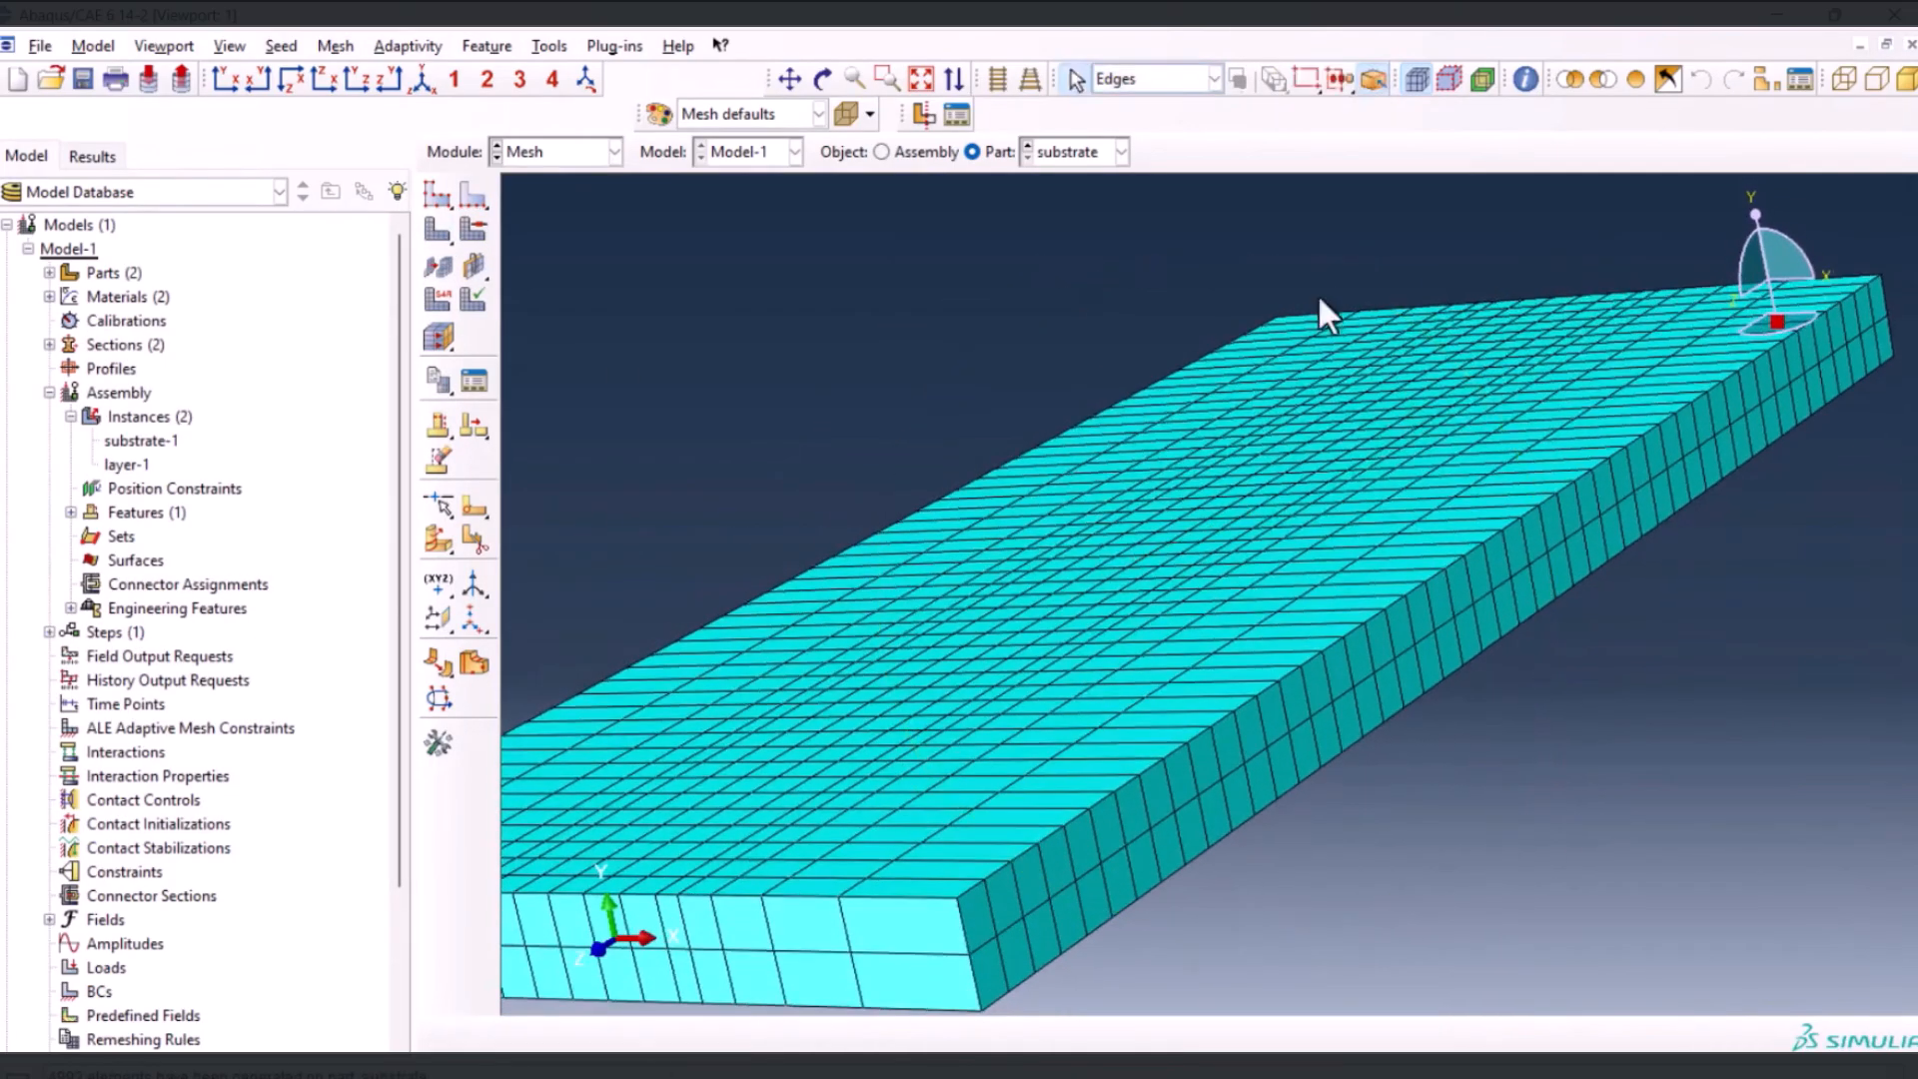
{"action": "left_click", "coordinate": [422, 80]}
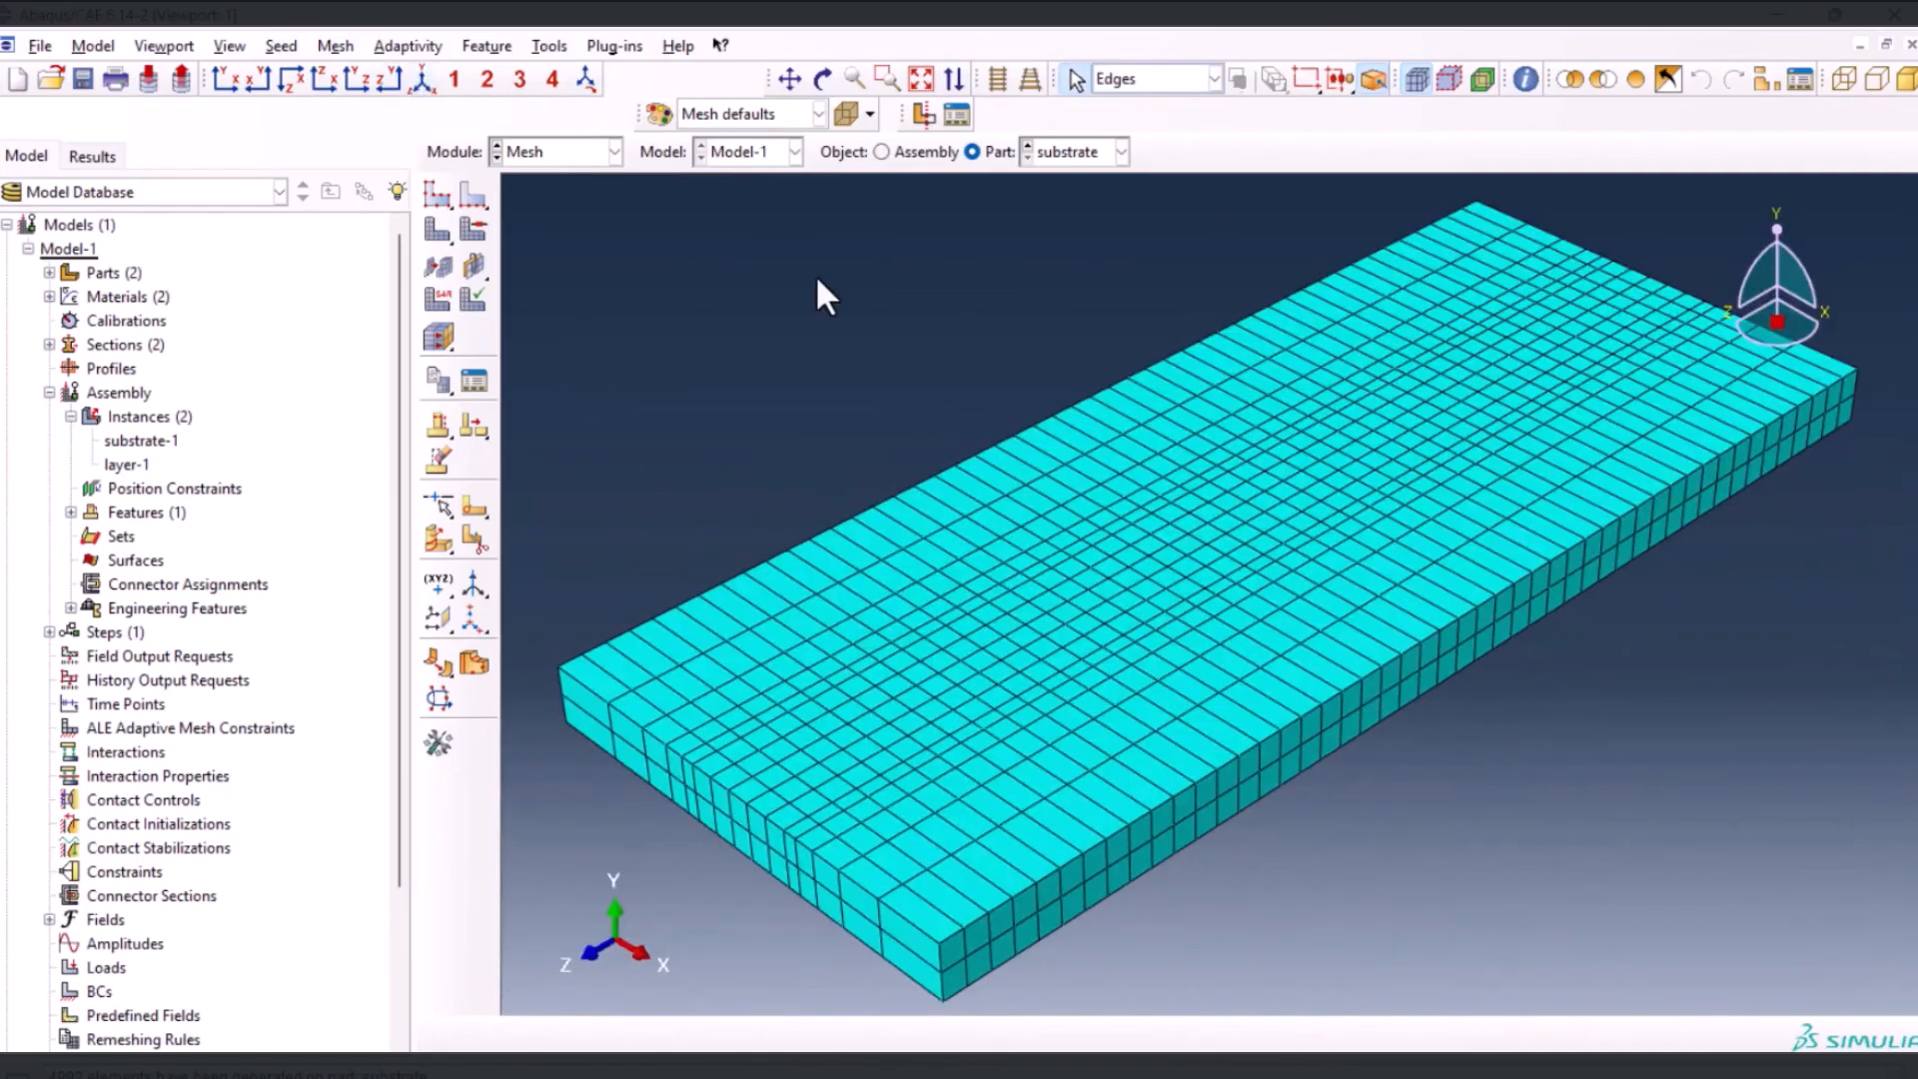
{"action": "left_click", "coordinate": [902, 153]}
{"action": "left_click_drag", "start_coordinate": [1227, 532], "coordinate": [908, 514], "text": "ctrl+alt"}
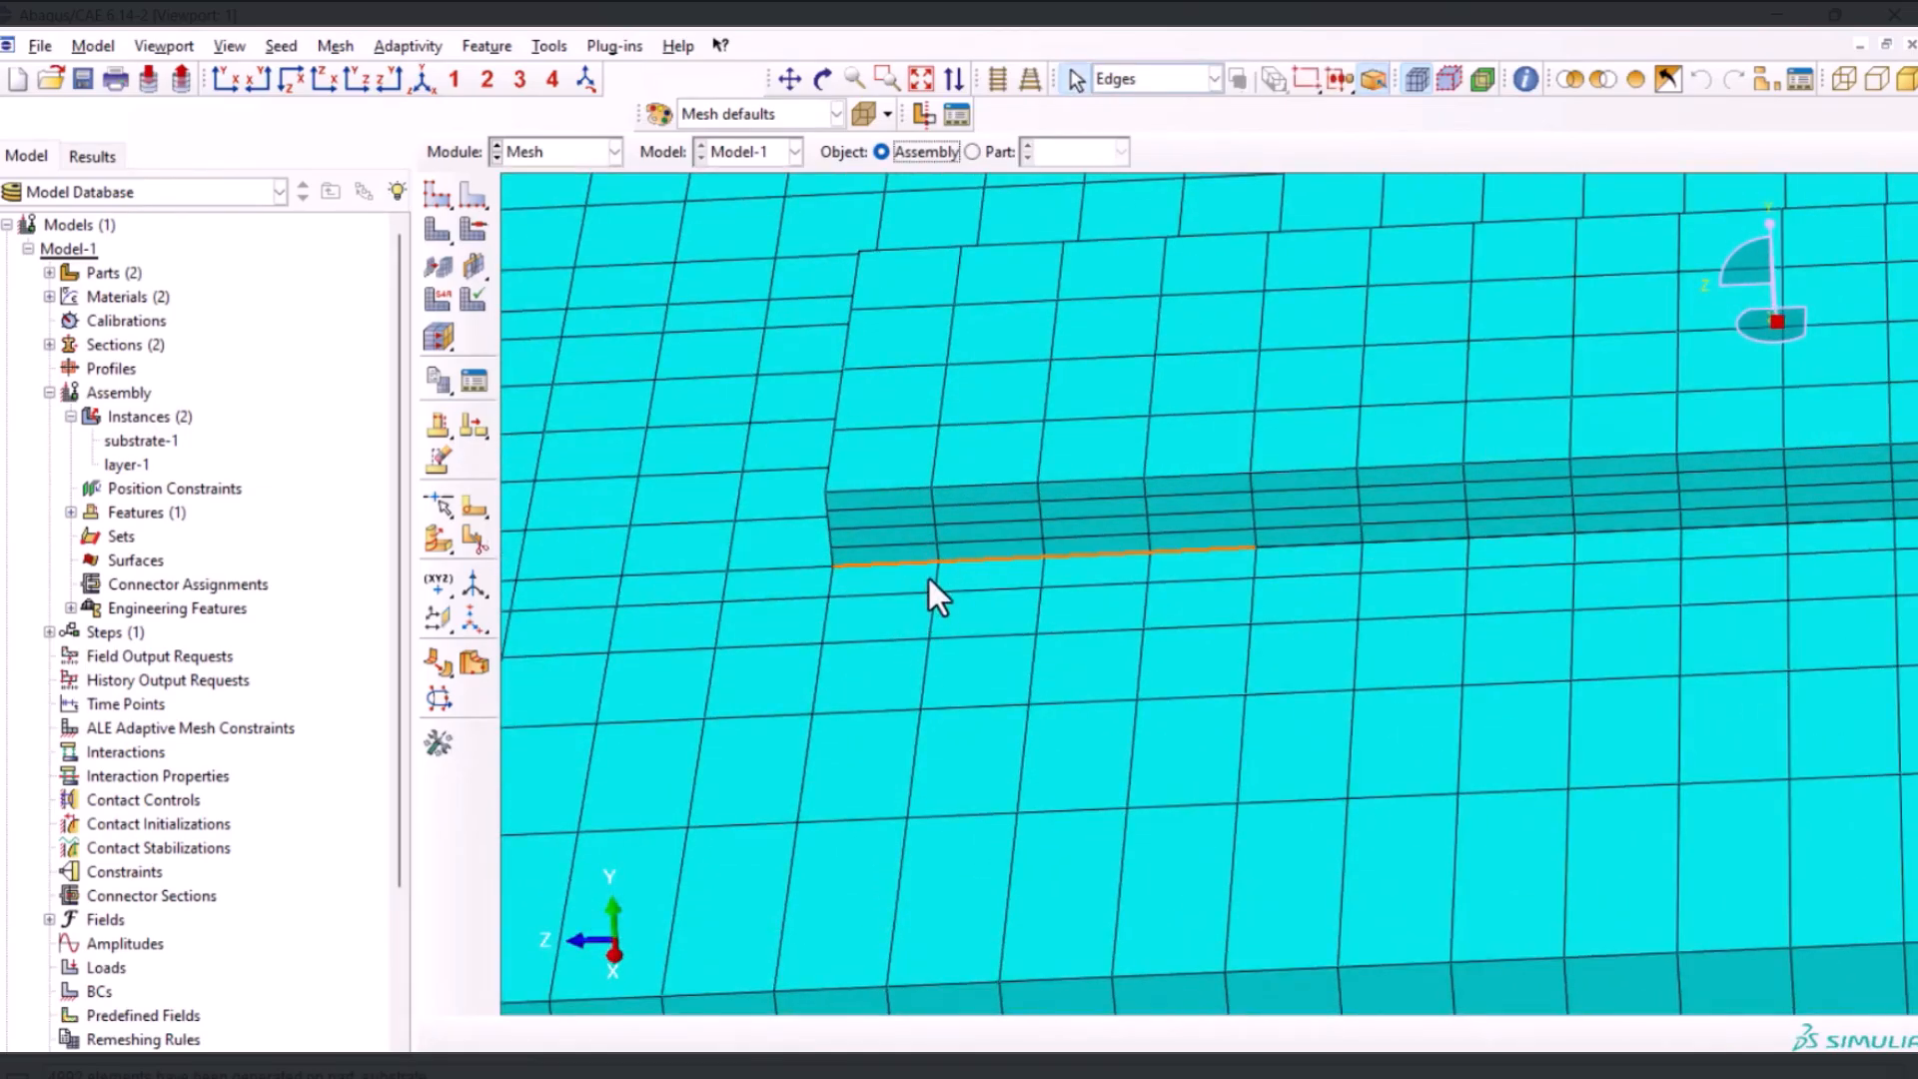
{"action": "left_click_drag", "start_coordinate": [1302, 603], "coordinate": [1033, 588], "text": "ctrl+alt"}
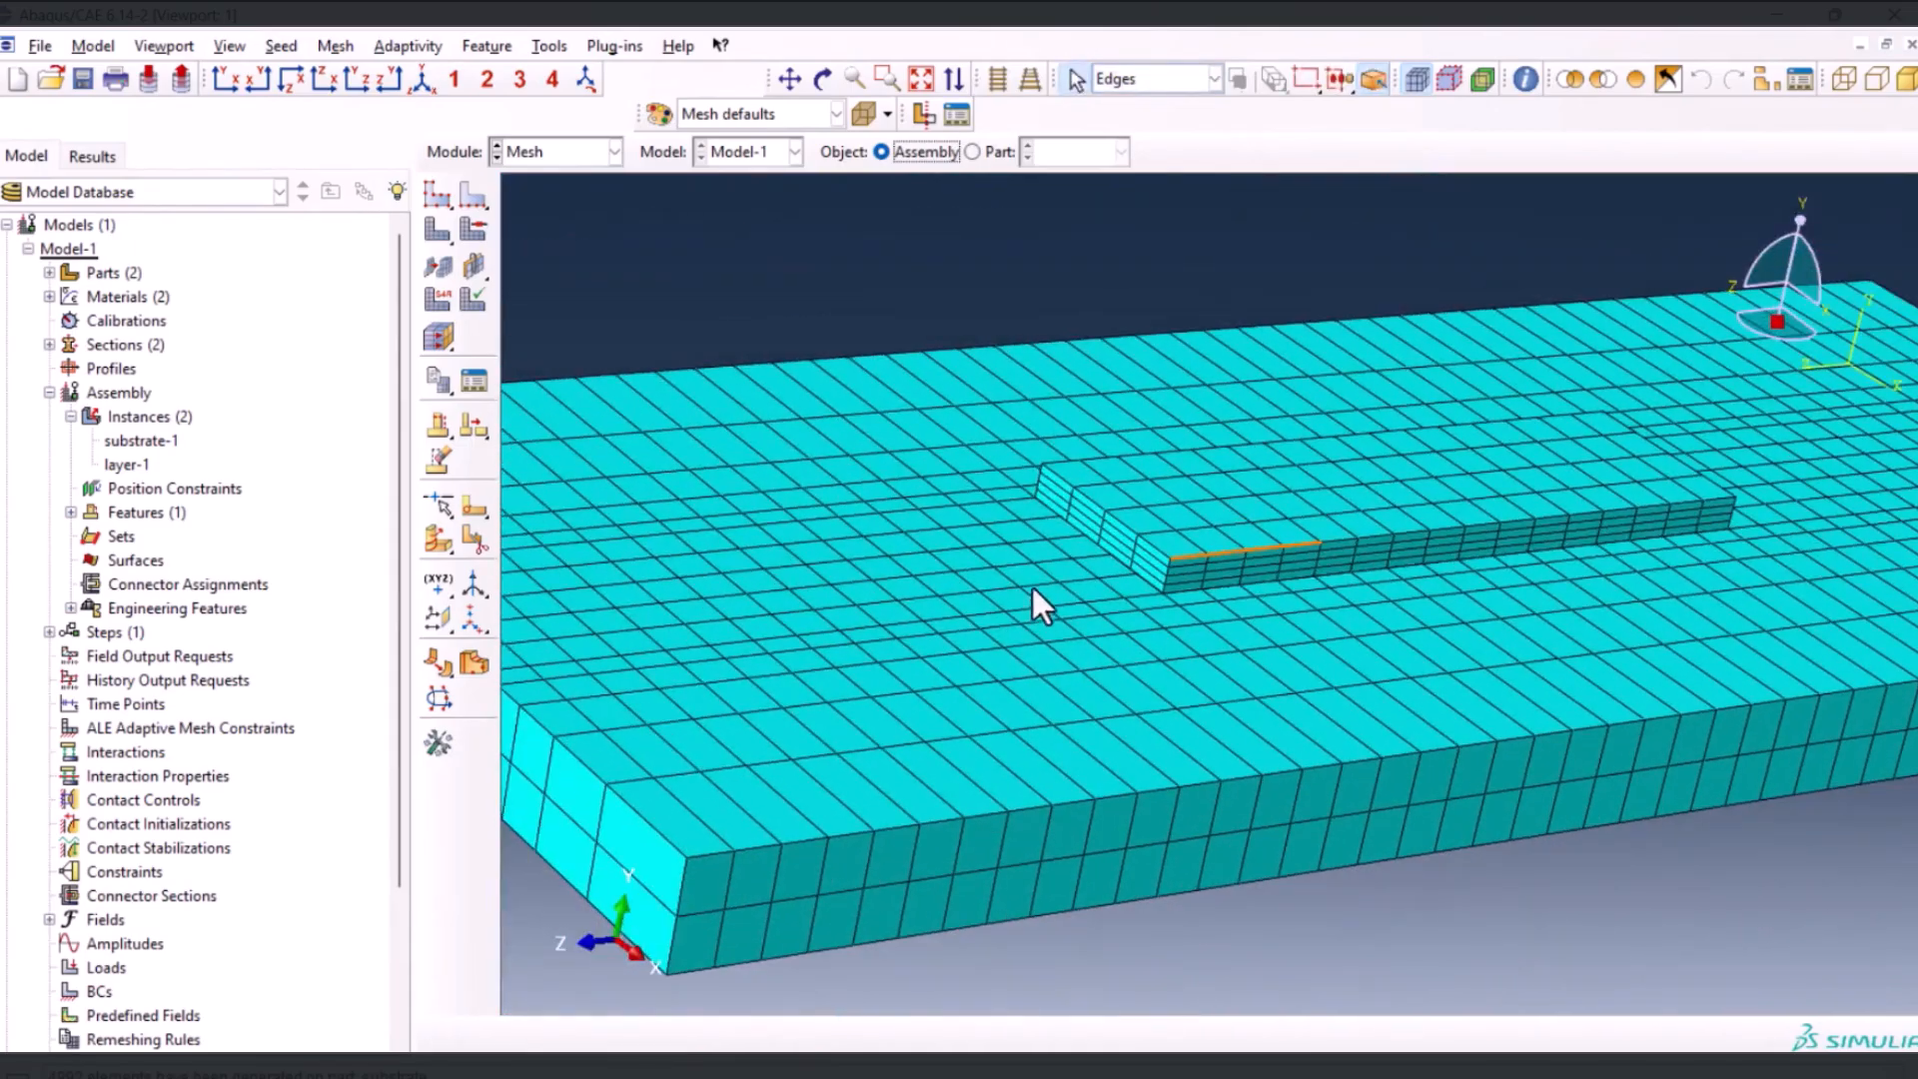
Display the layer part and isolate its front end cell, with selection limited to cells
{"action": "left_click", "coordinate": [973, 152]}
{"action": "left_click", "coordinate": [1071, 150]}
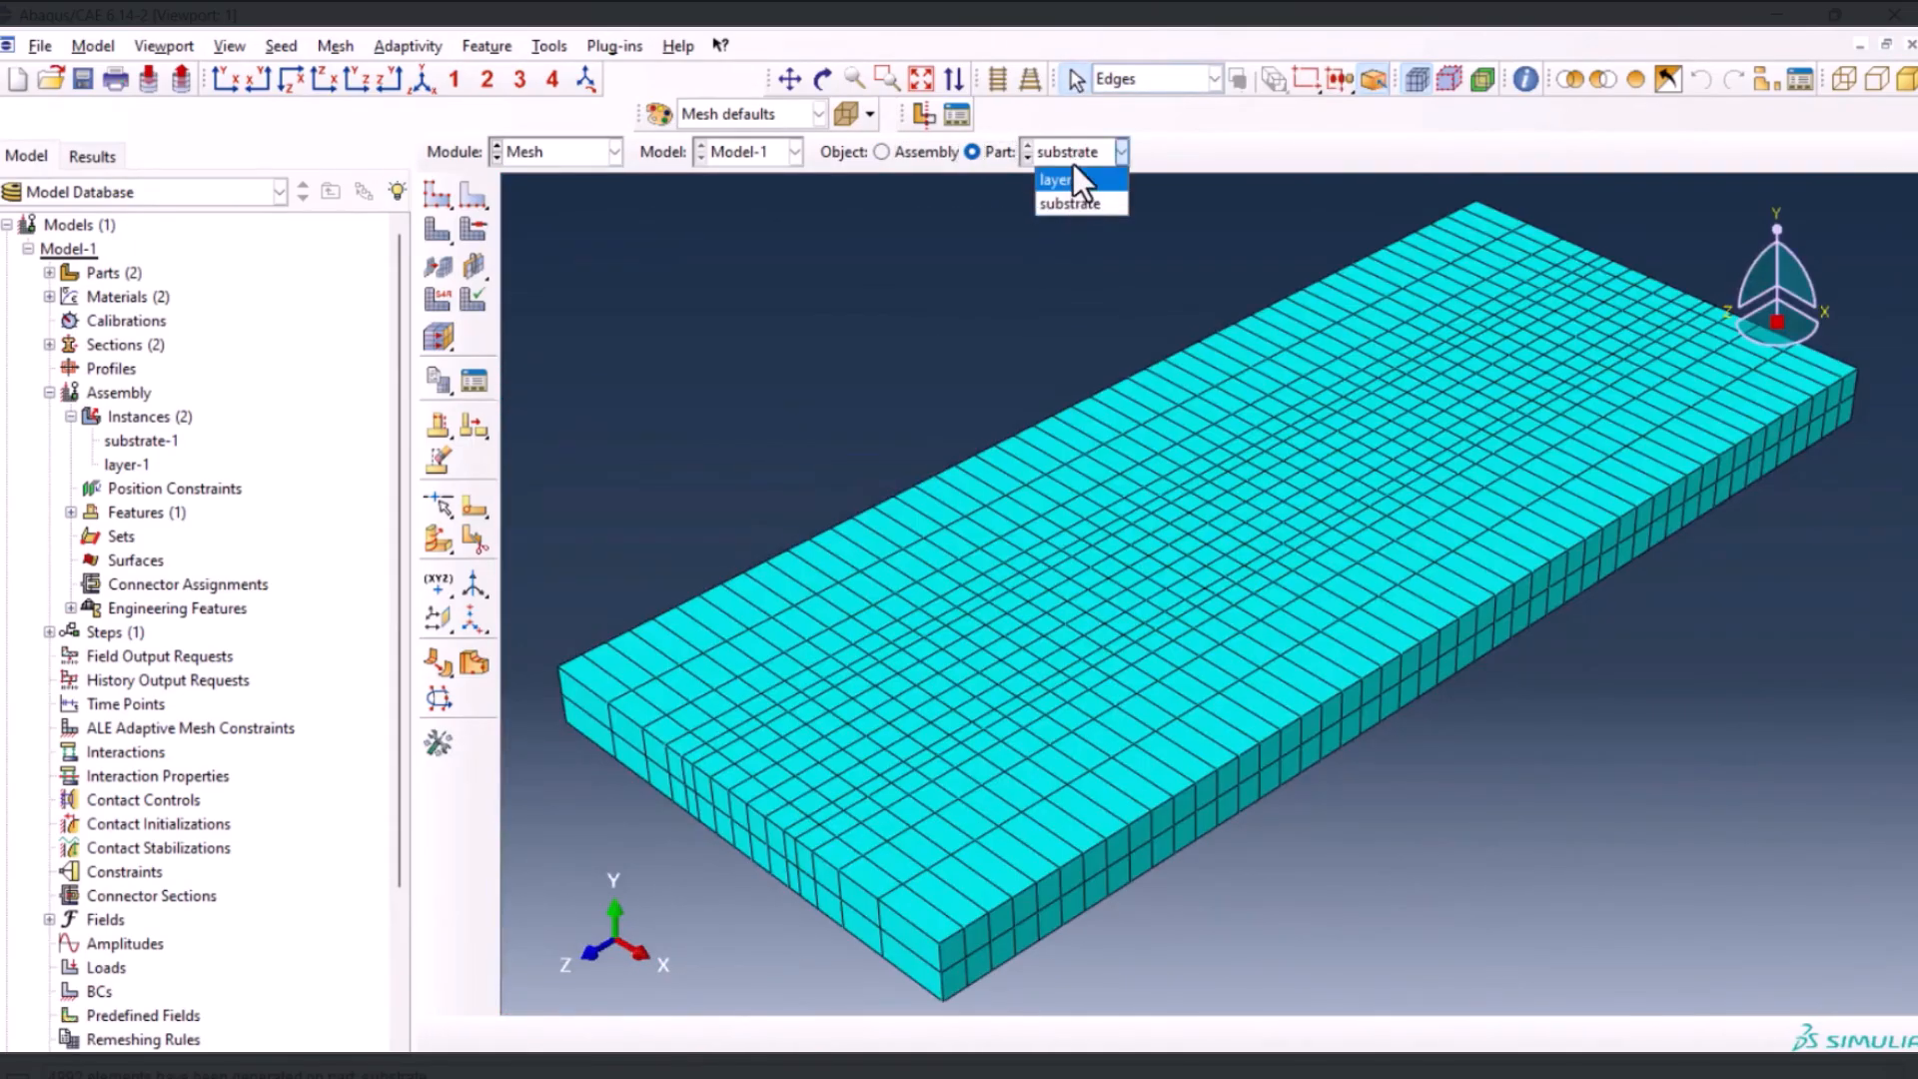
{"action": "left_click", "coordinate": [1072, 180]}
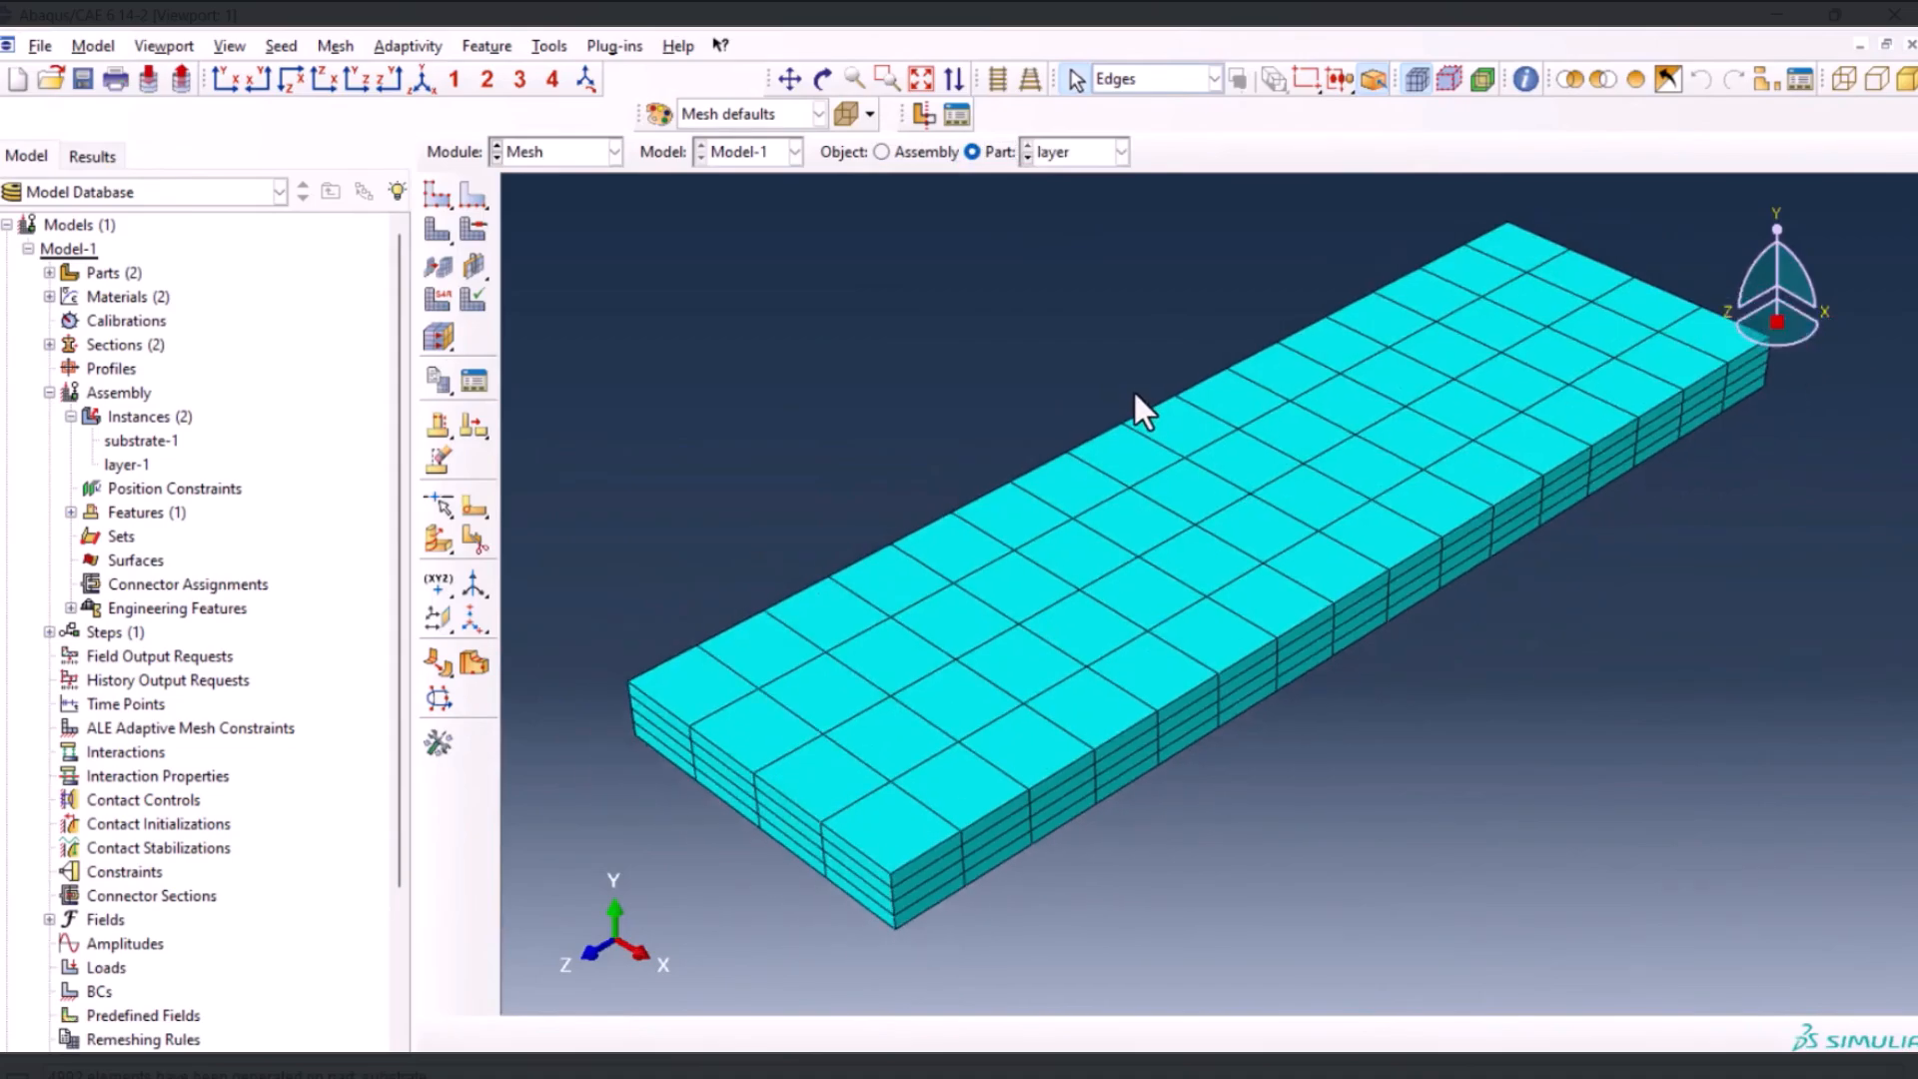
{"action": "left_click", "coordinate": [1136, 83]}
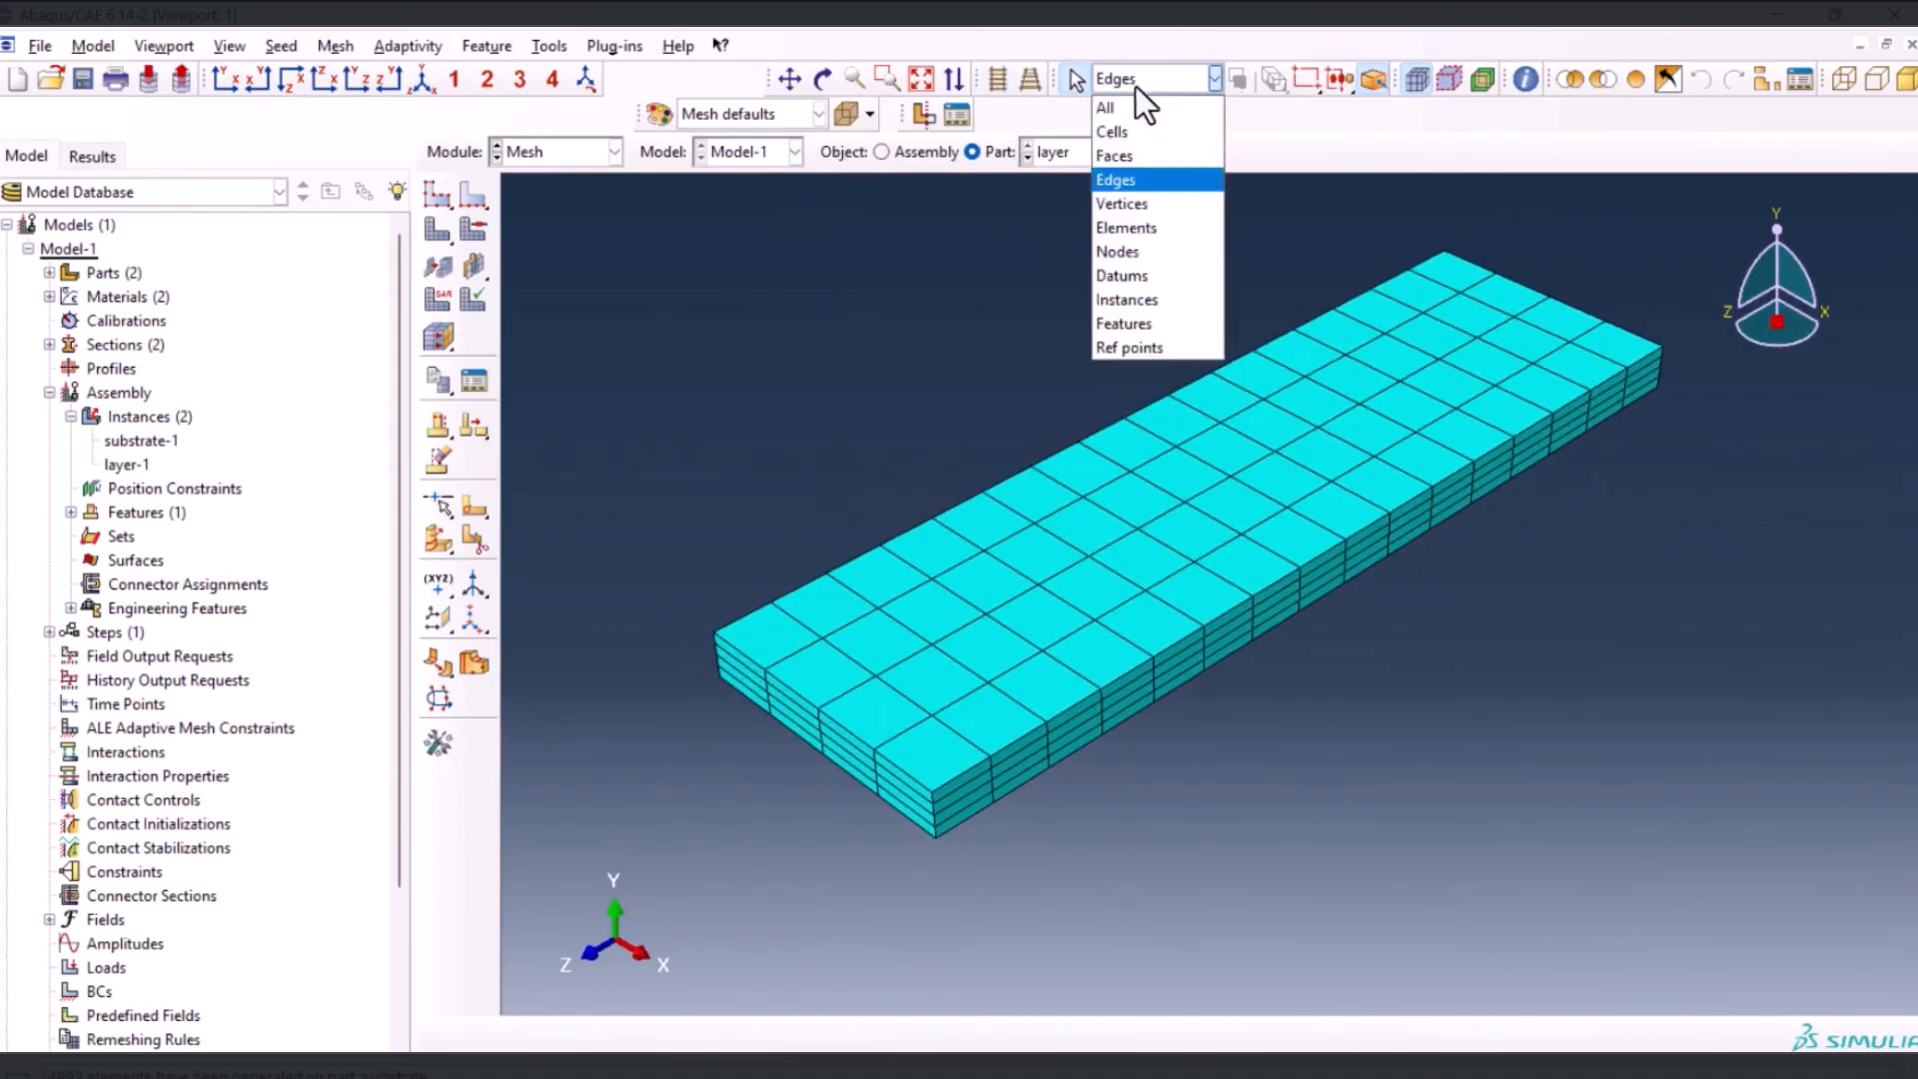
{"action": "left_click", "coordinate": [1143, 124]}
{"action": "left_click", "coordinate": [974, 649]}
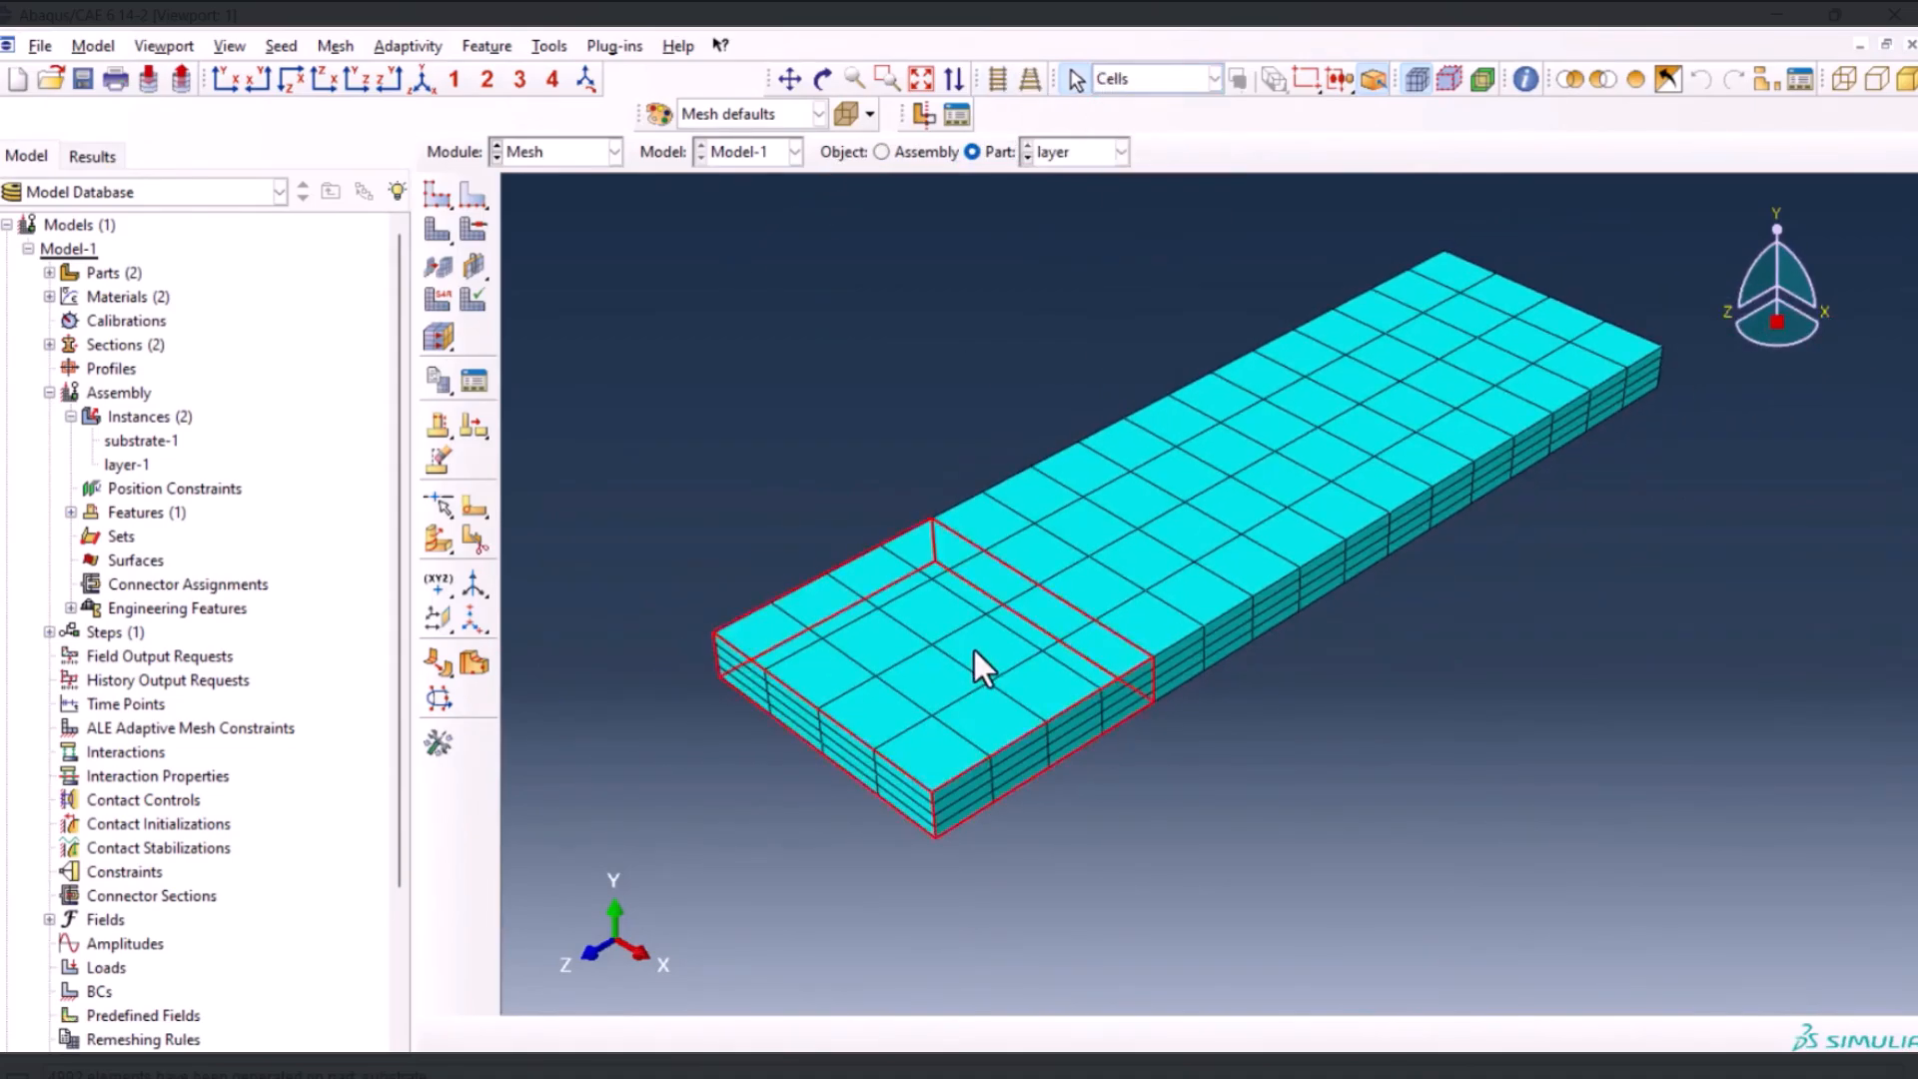
{"action": "left_click", "coordinate": [1570, 79]}
{"action": "left_click_drag", "start_coordinate": [662, 426], "coordinate": [1247, 981]}
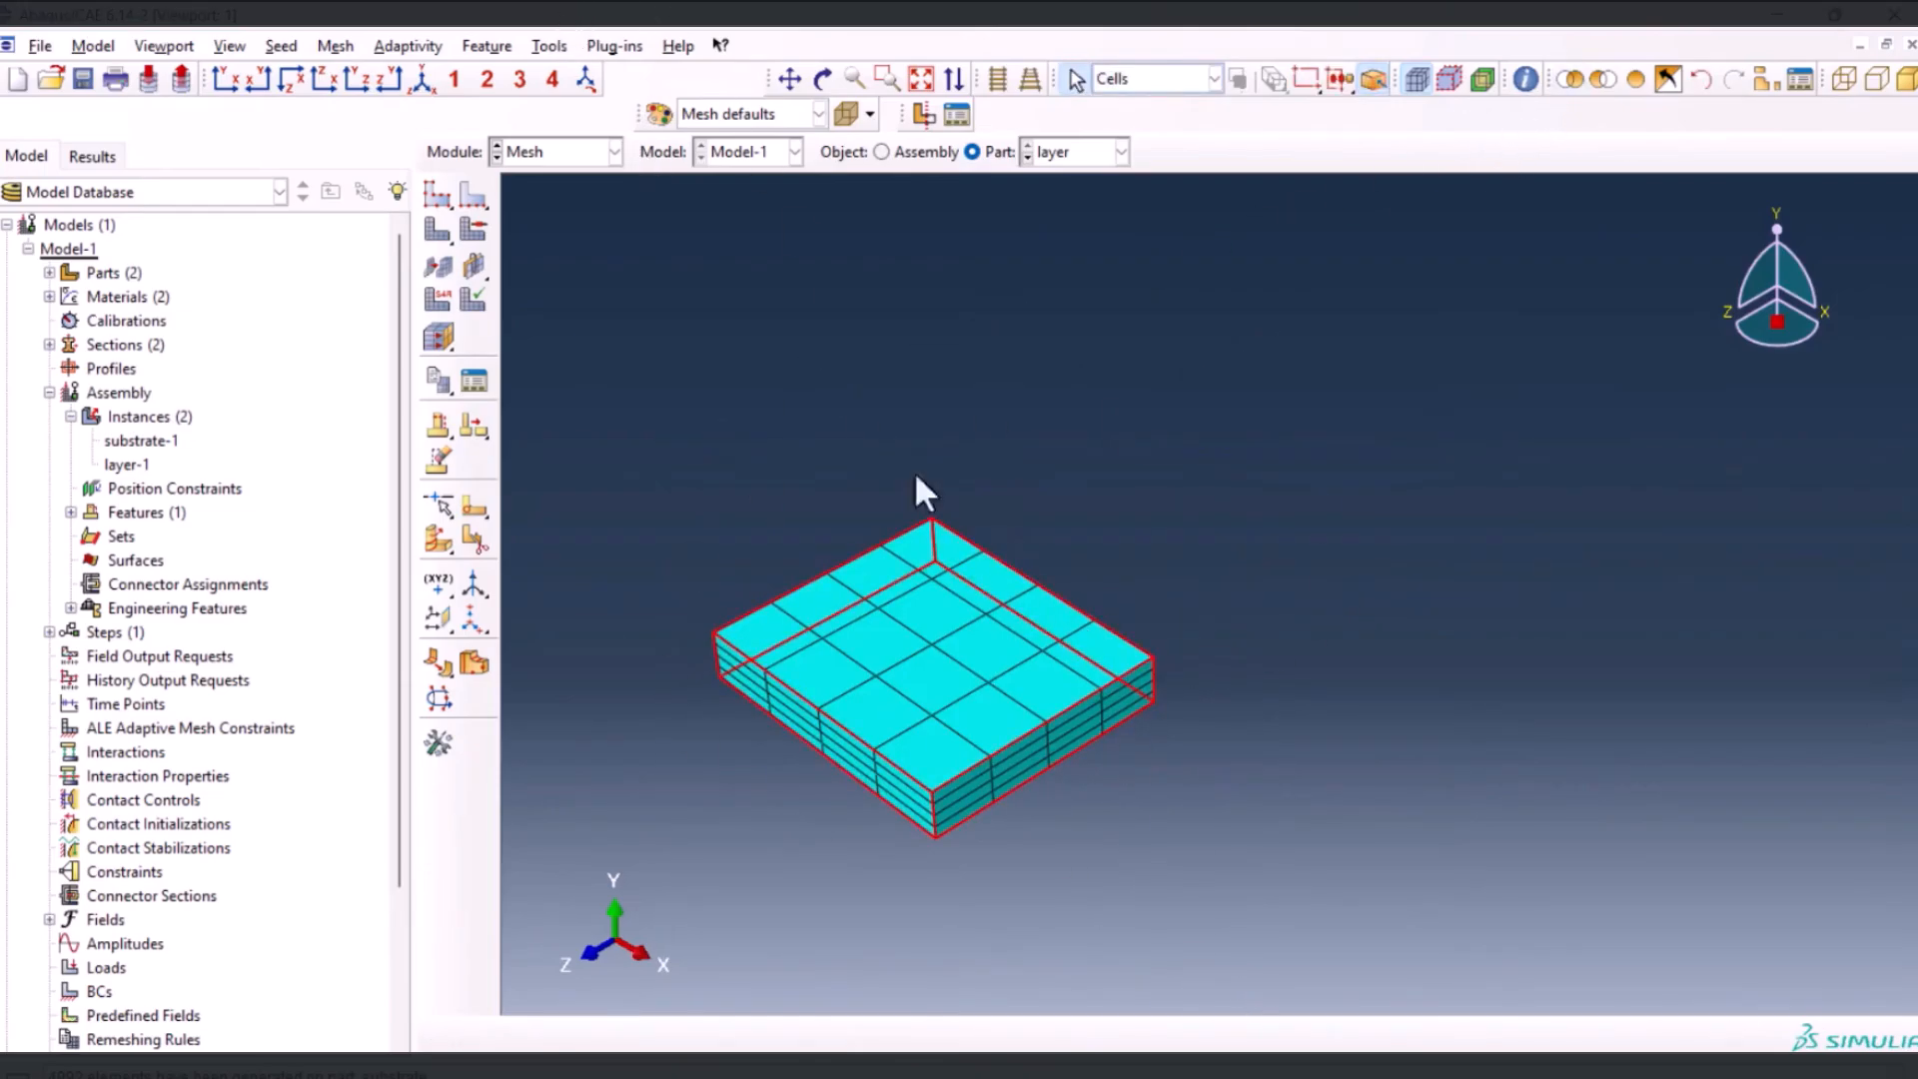
Create an element set containing all elements of the isolated layer block, and display the whole layer again
{"action": "left_click", "coordinate": [548, 46]}
{"action": "mouse_move", "coordinate": [586, 94]}
{"action": "left_click", "coordinate": [734, 95]}
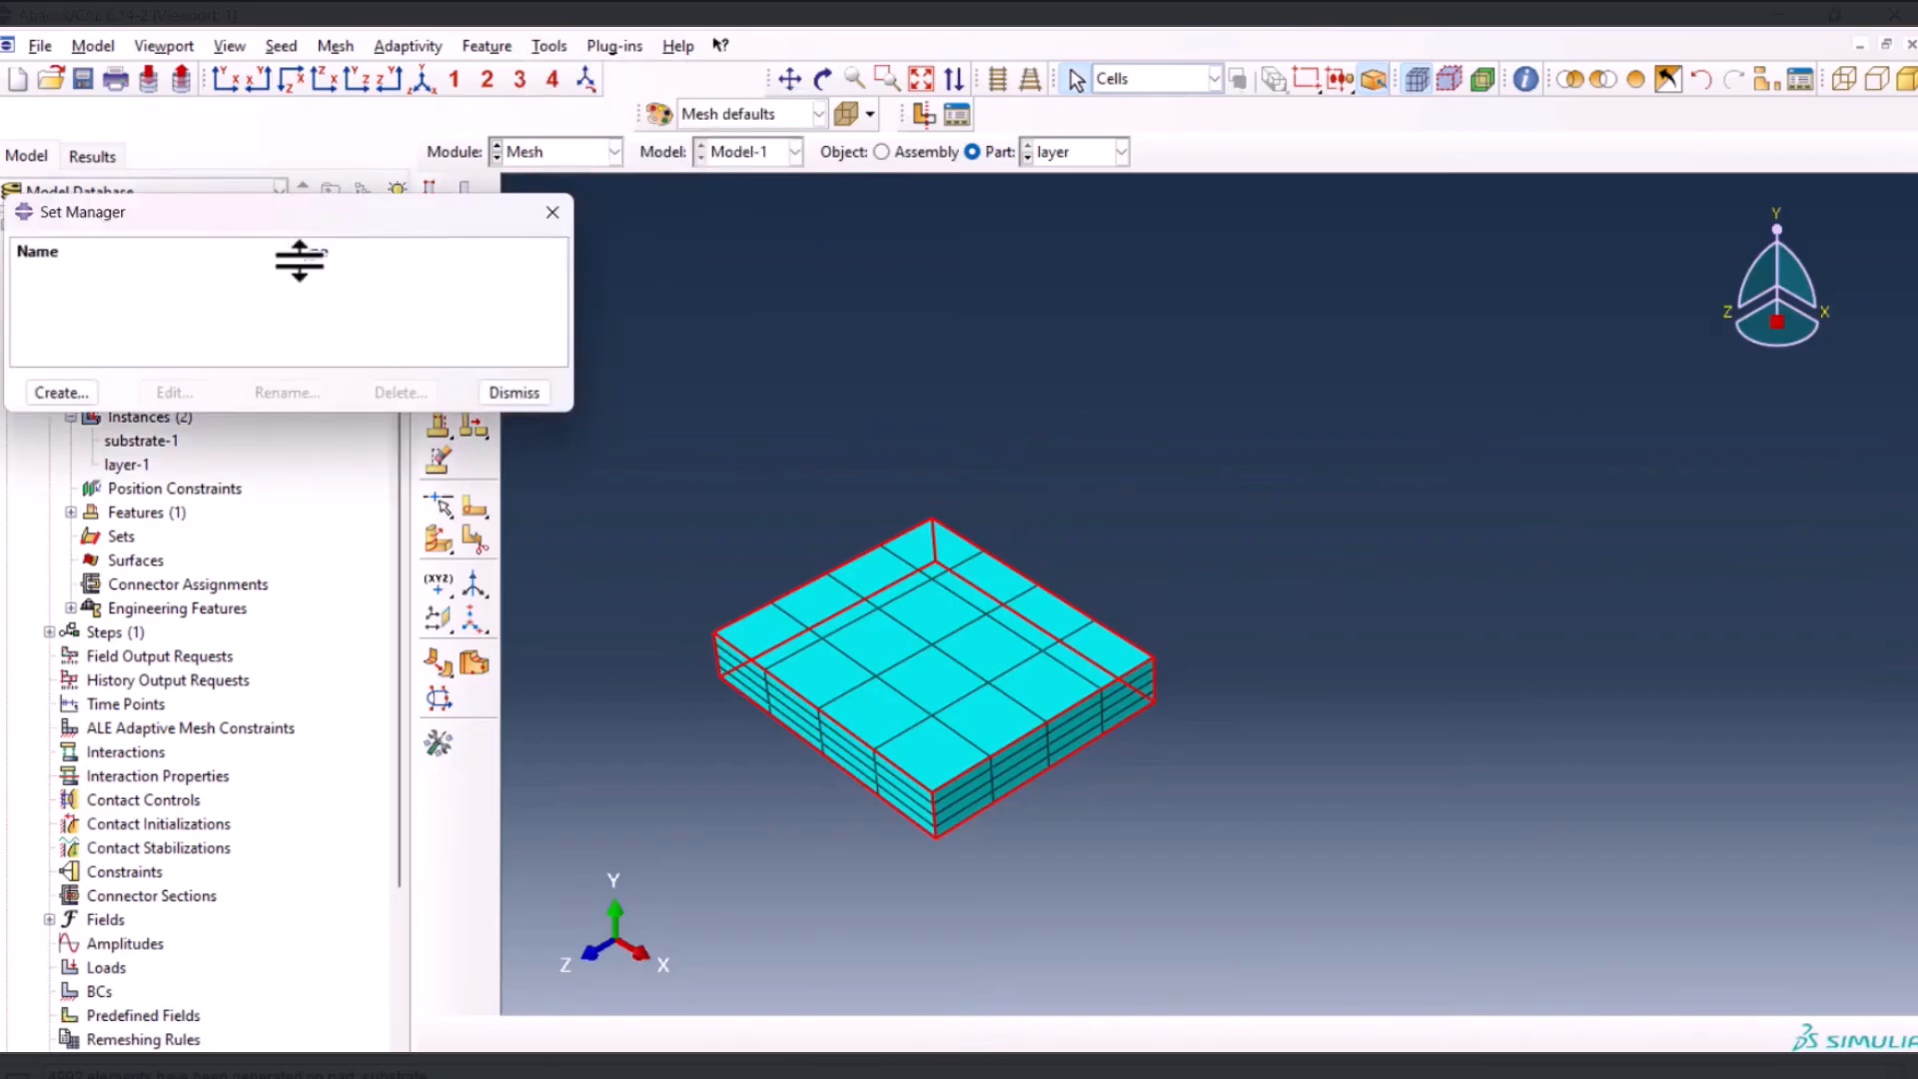
{"action": "left_click_drag", "start_coordinate": [318, 210], "coordinate": [404, 201]}
{"action": "left_click", "coordinate": [171, 382]}
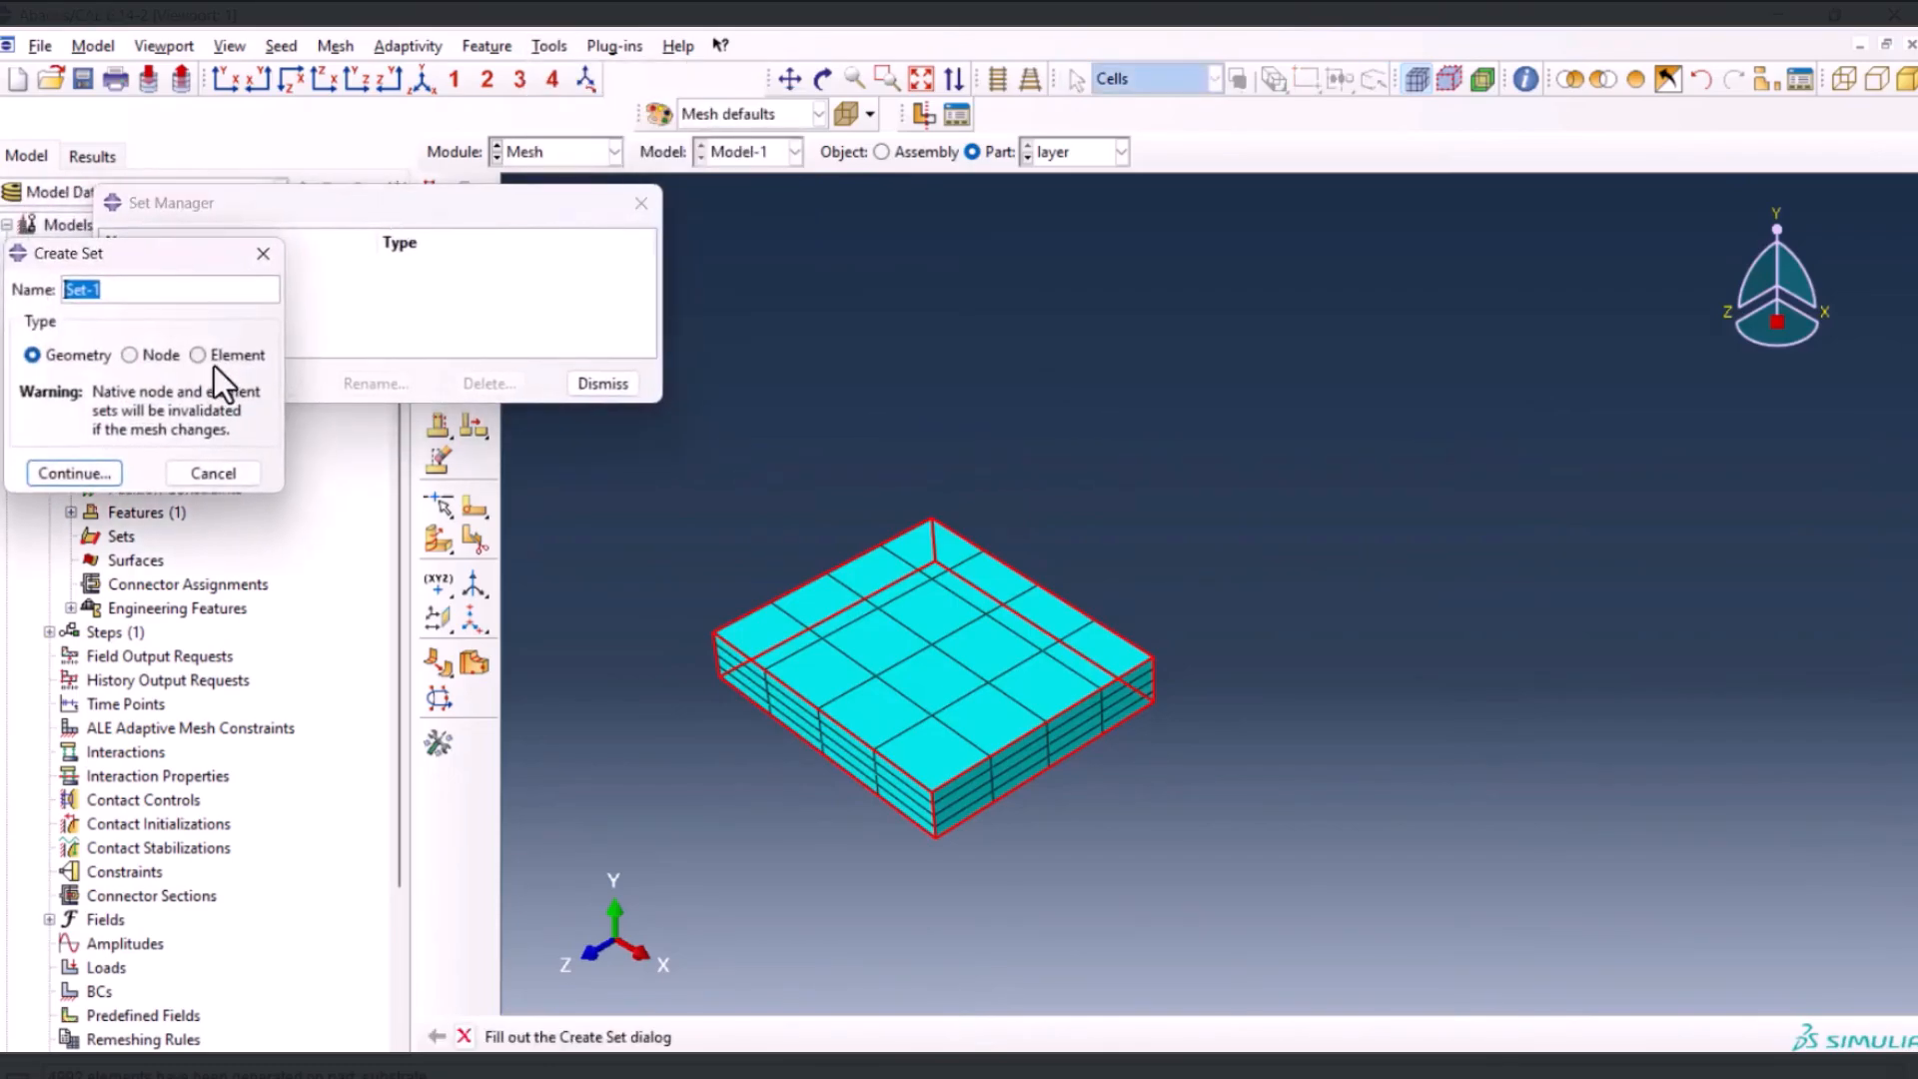
{"action": "left_click", "coordinate": [205, 356]}
{"action": "left_click", "coordinate": [66, 484]}
{"action": "left_click_drag", "start_coordinate": [717, 519], "coordinate": [1184, 866]}
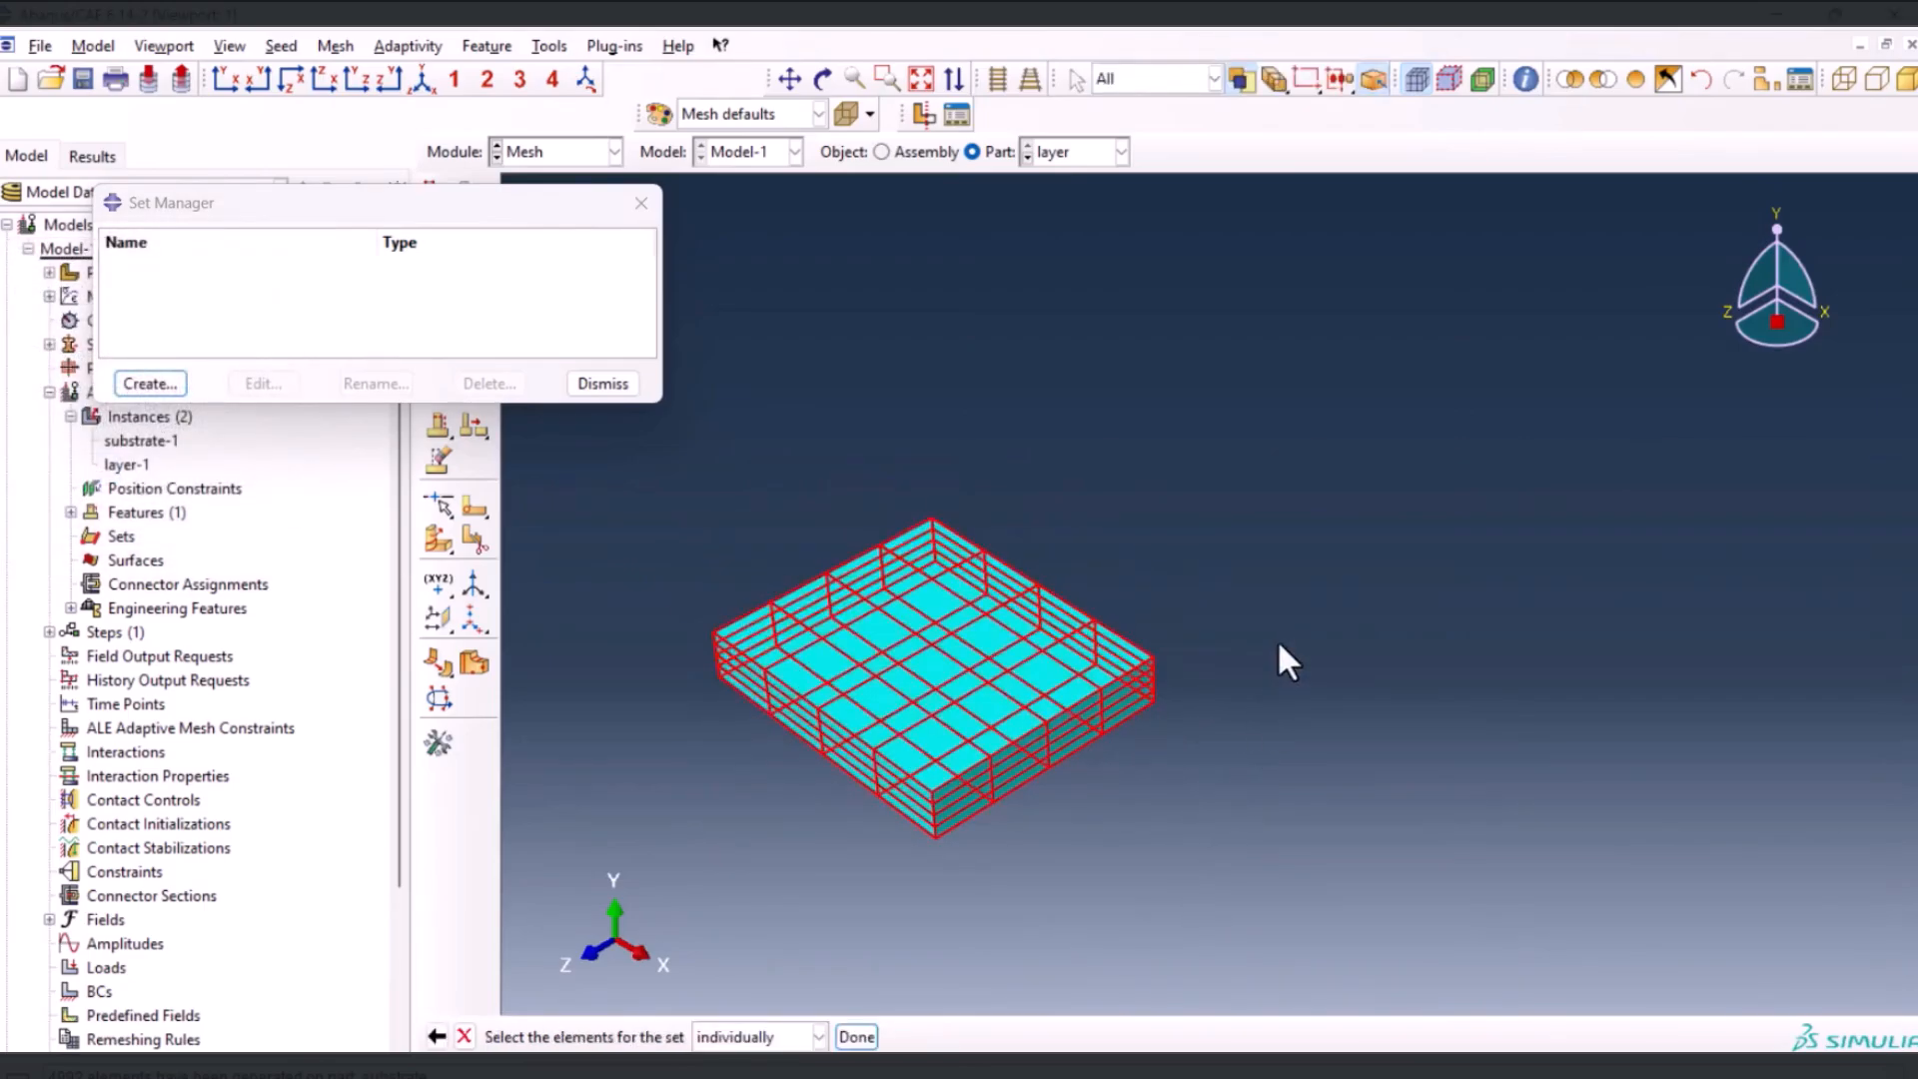
{"action": "middle_click", "coordinate": [1416, 610]}
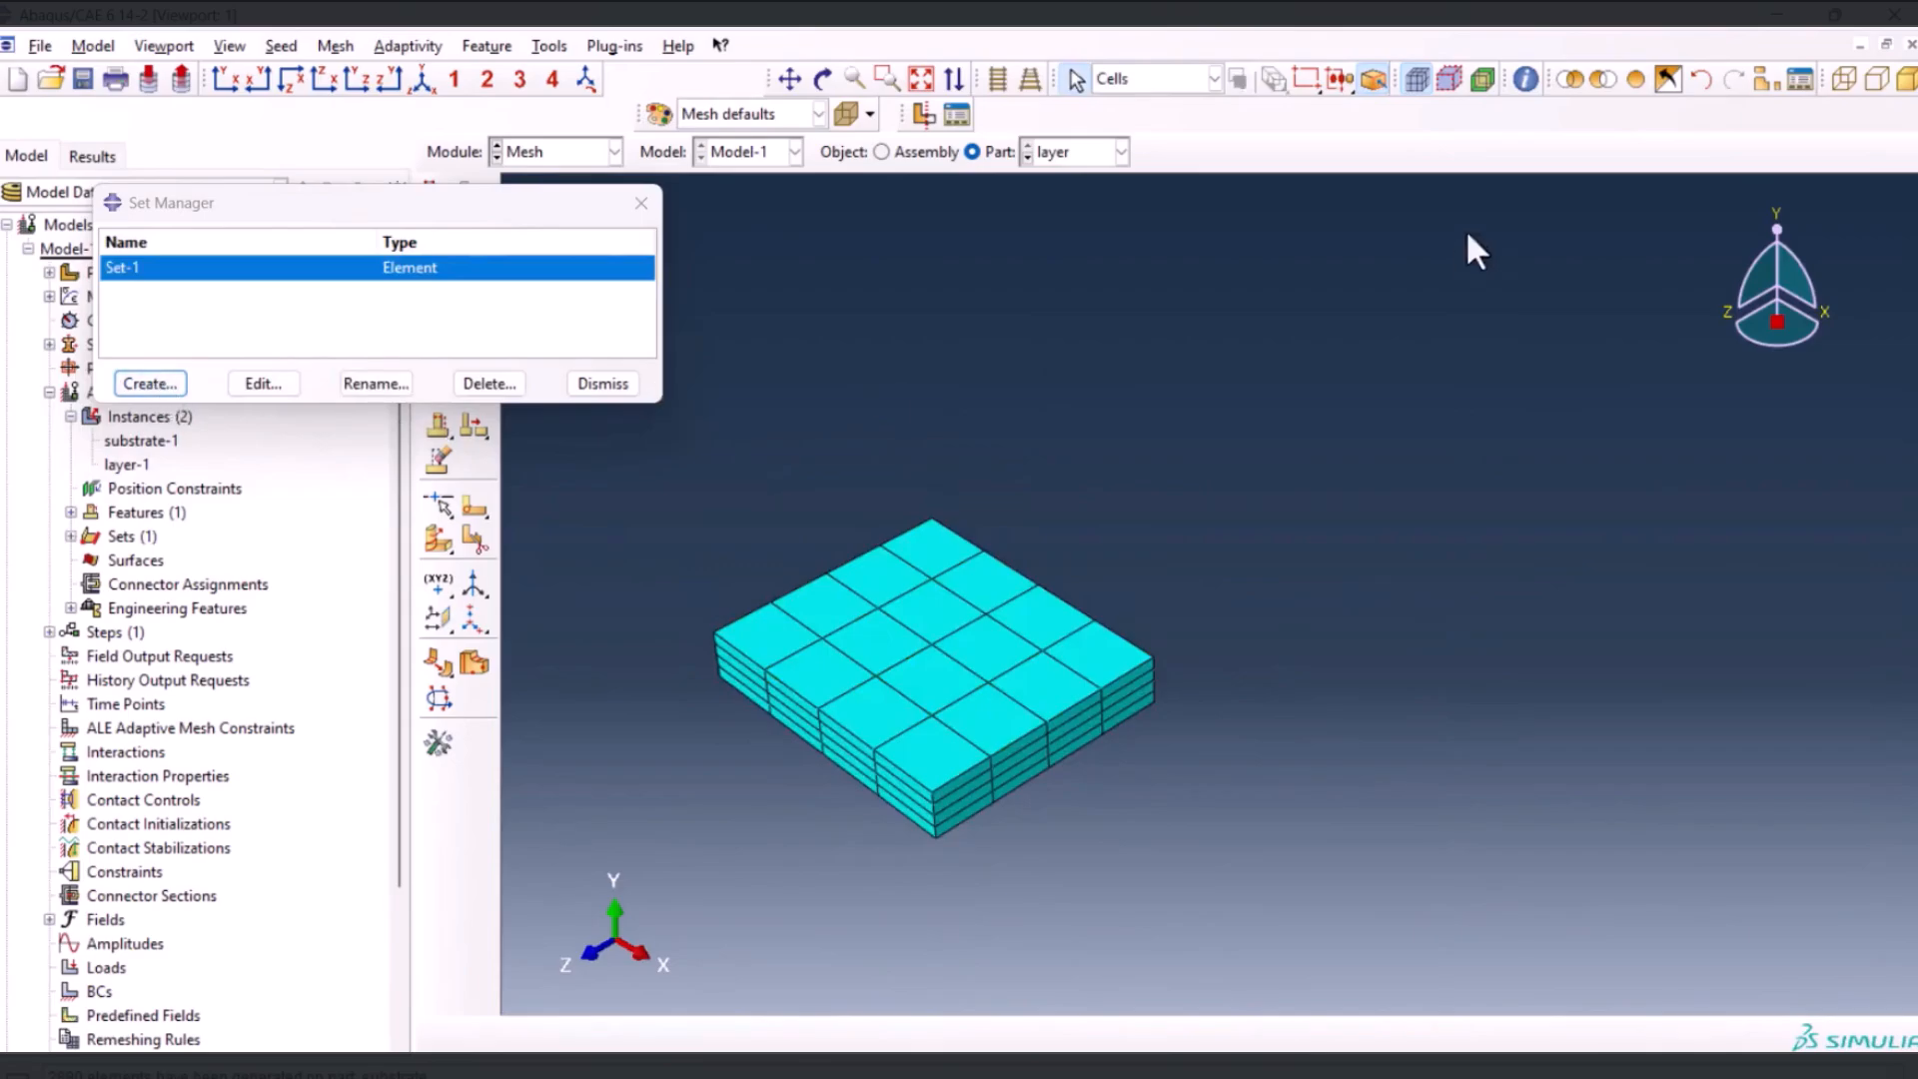
{"action": "left_click", "coordinate": [1640, 75]}
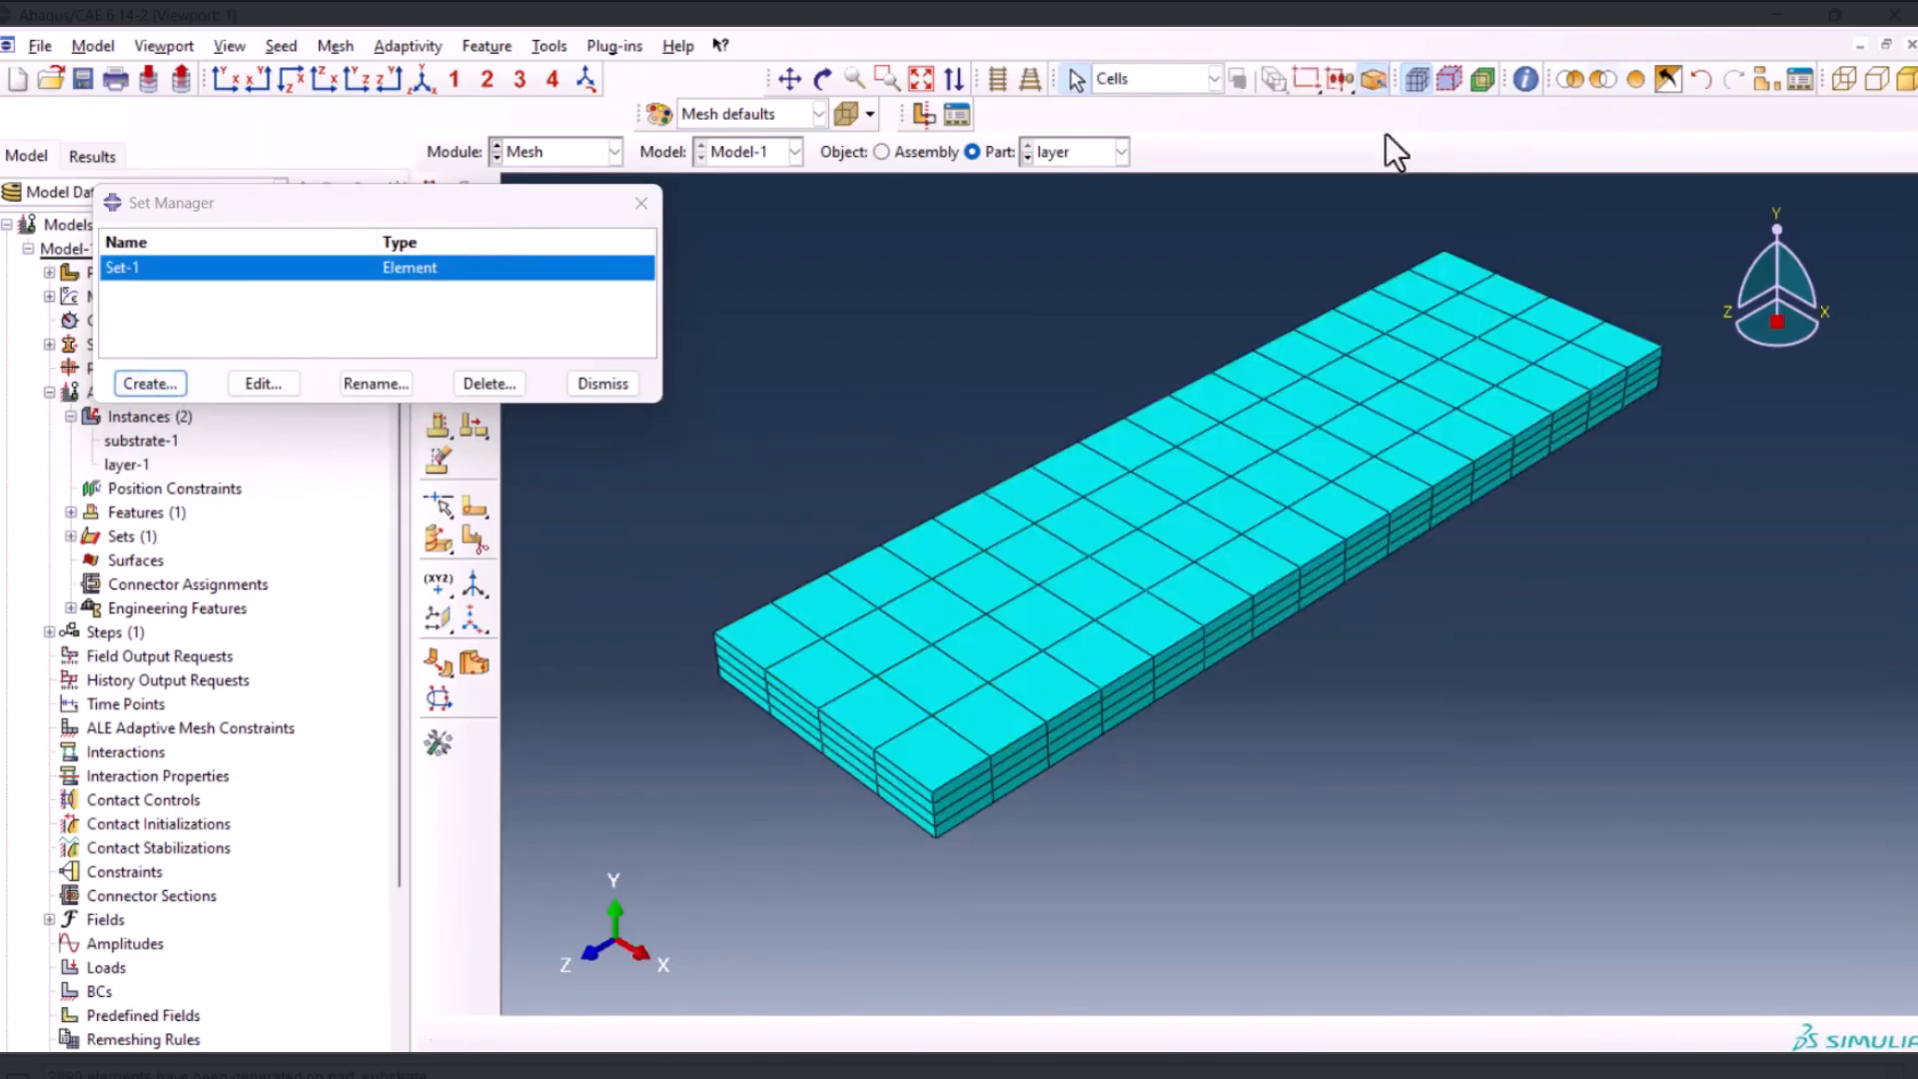
Check which layer elements belong to each of the element sets Set-1 through Set-4
{"action": "left_click", "coordinate": [548, 298]}
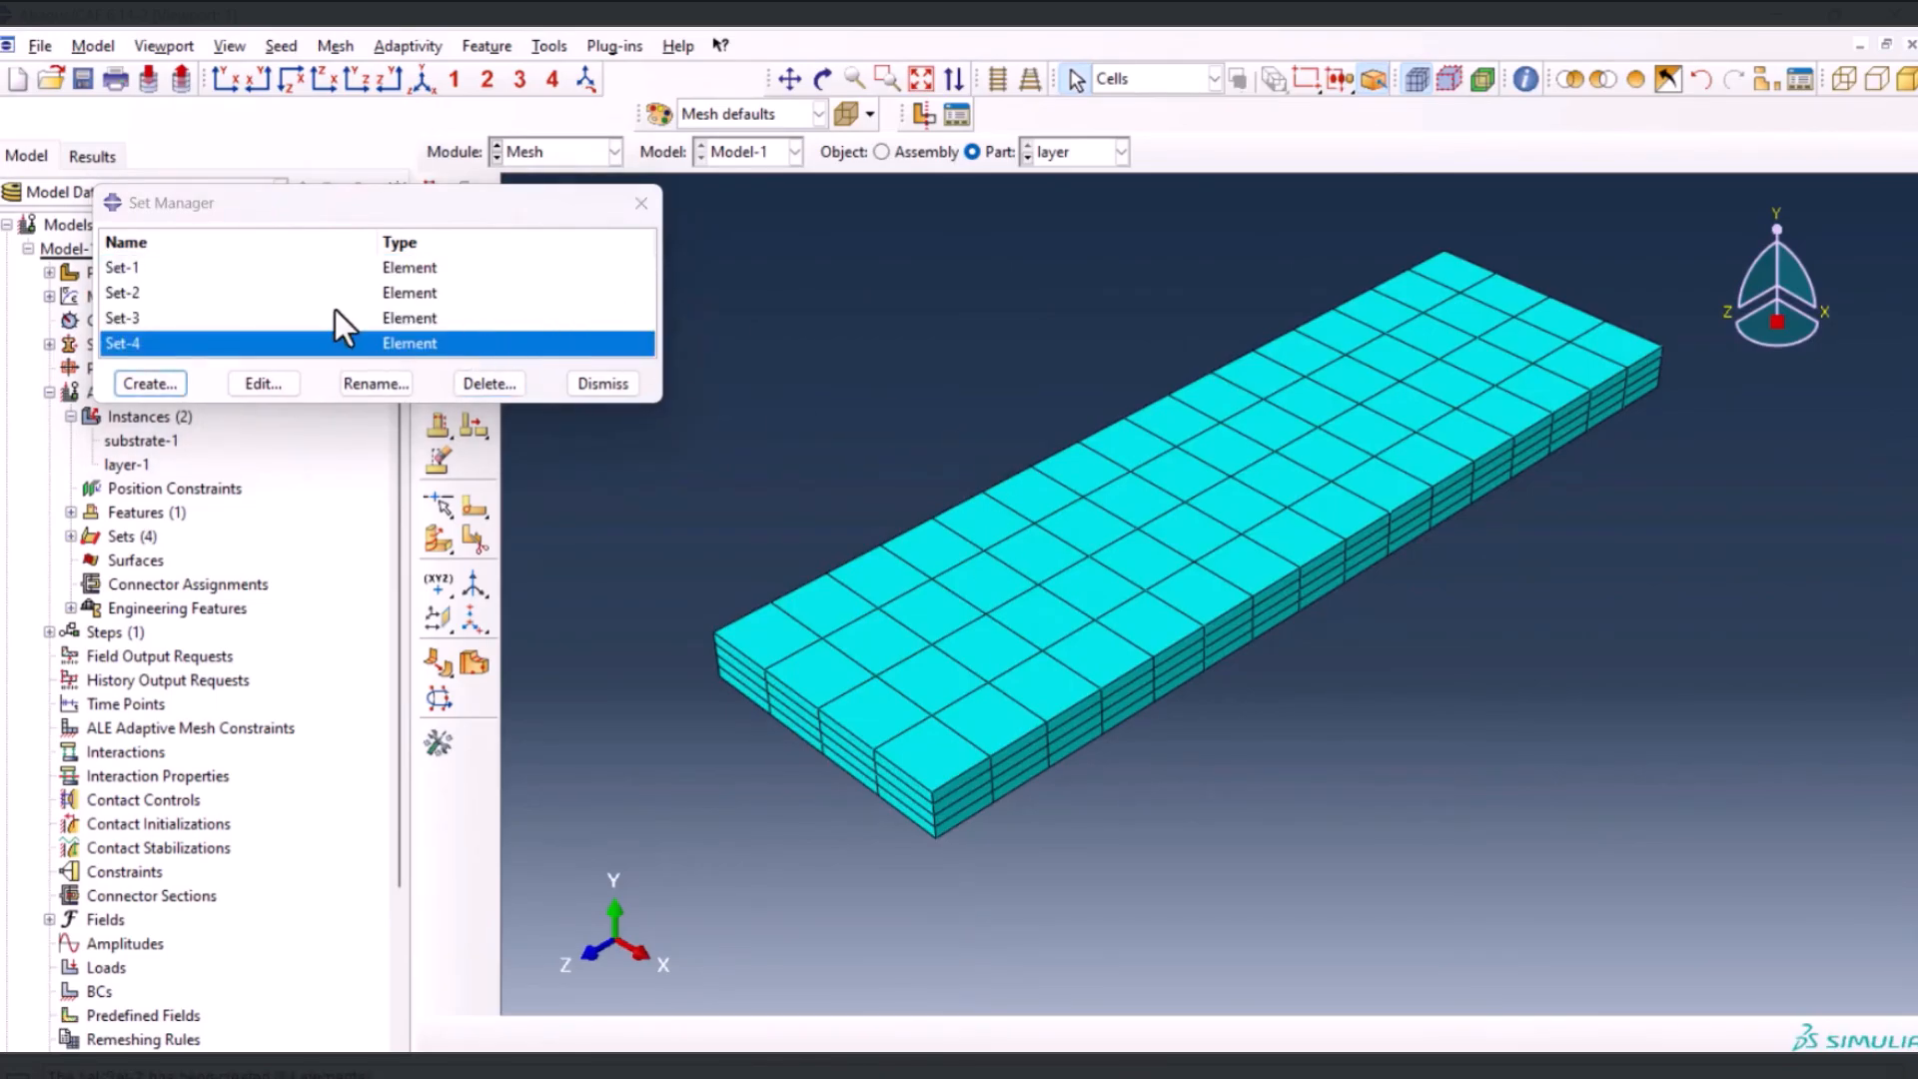
{"action": "left_click", "coordinate": [174, 272]}
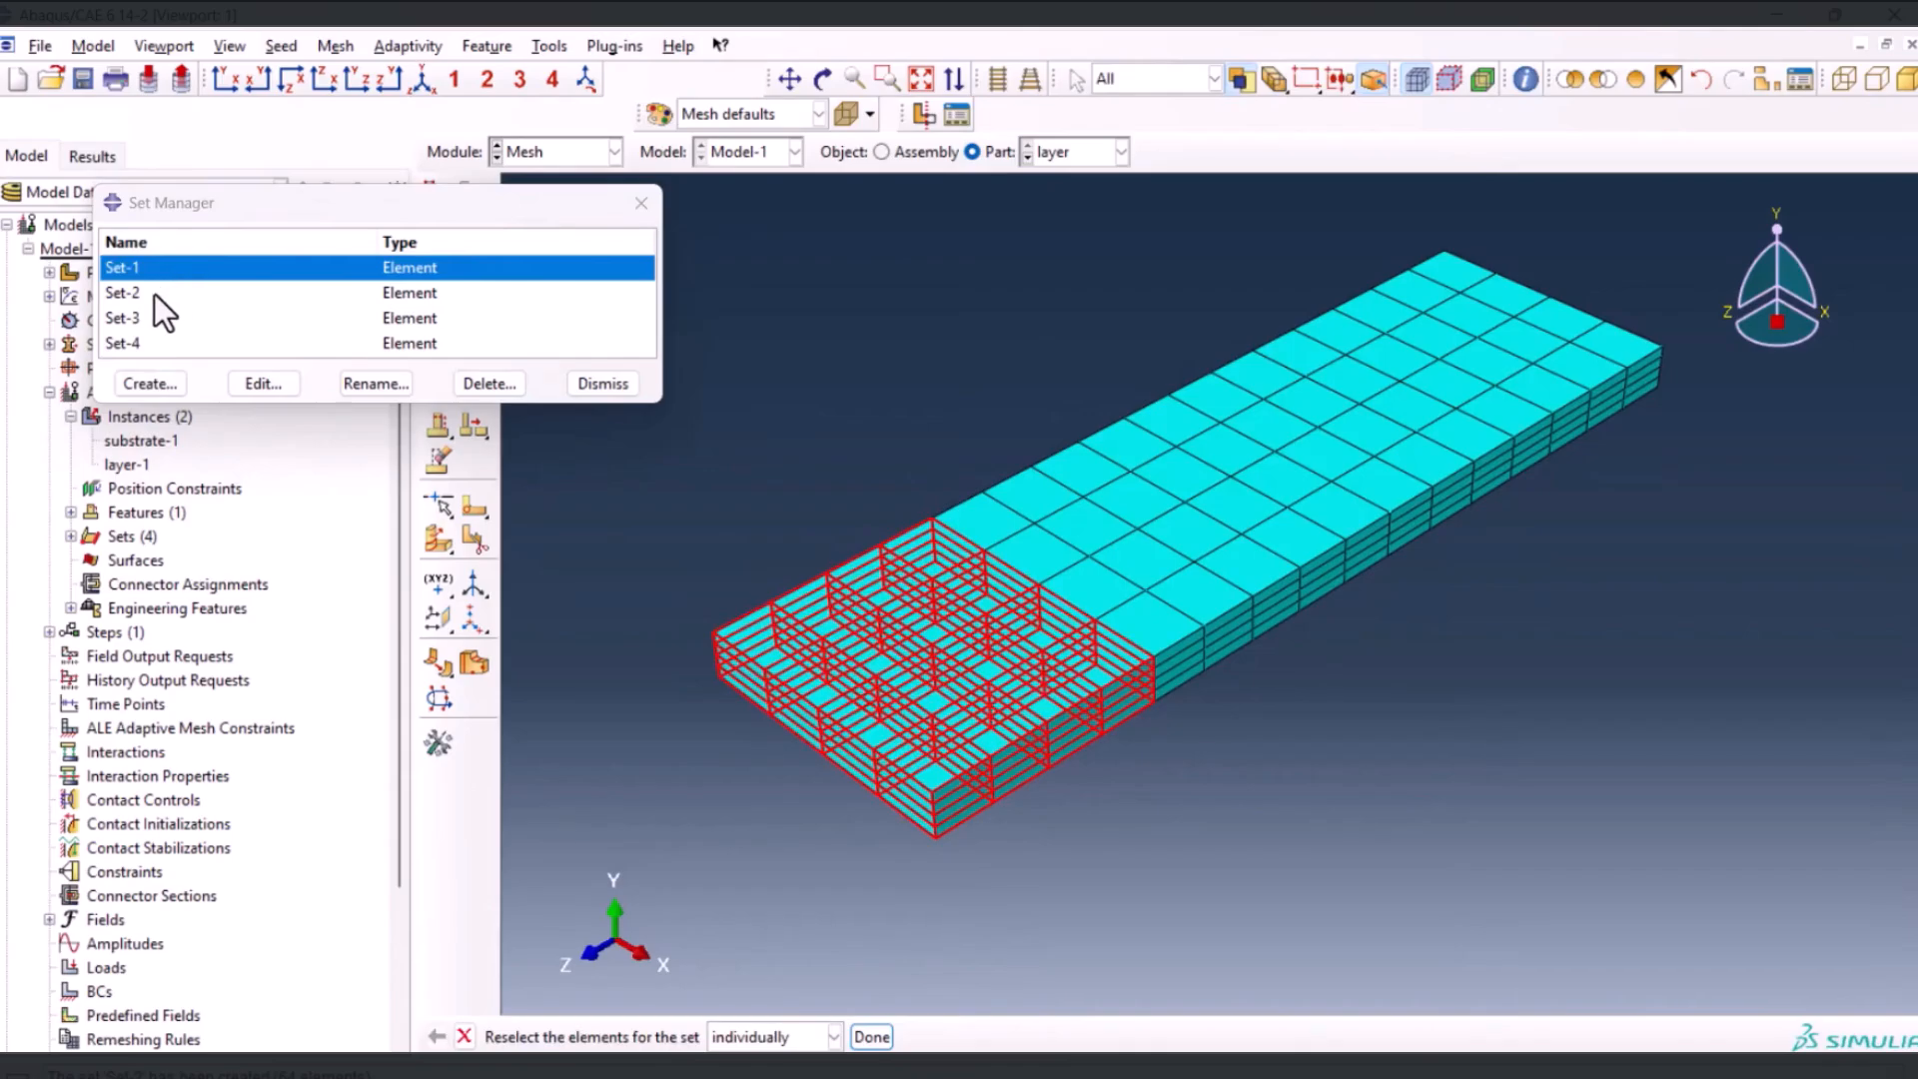
{"action": "left_click", "coordinate": [154, 294]}
{"action": "left_click", "coordinate": [150, 320]}
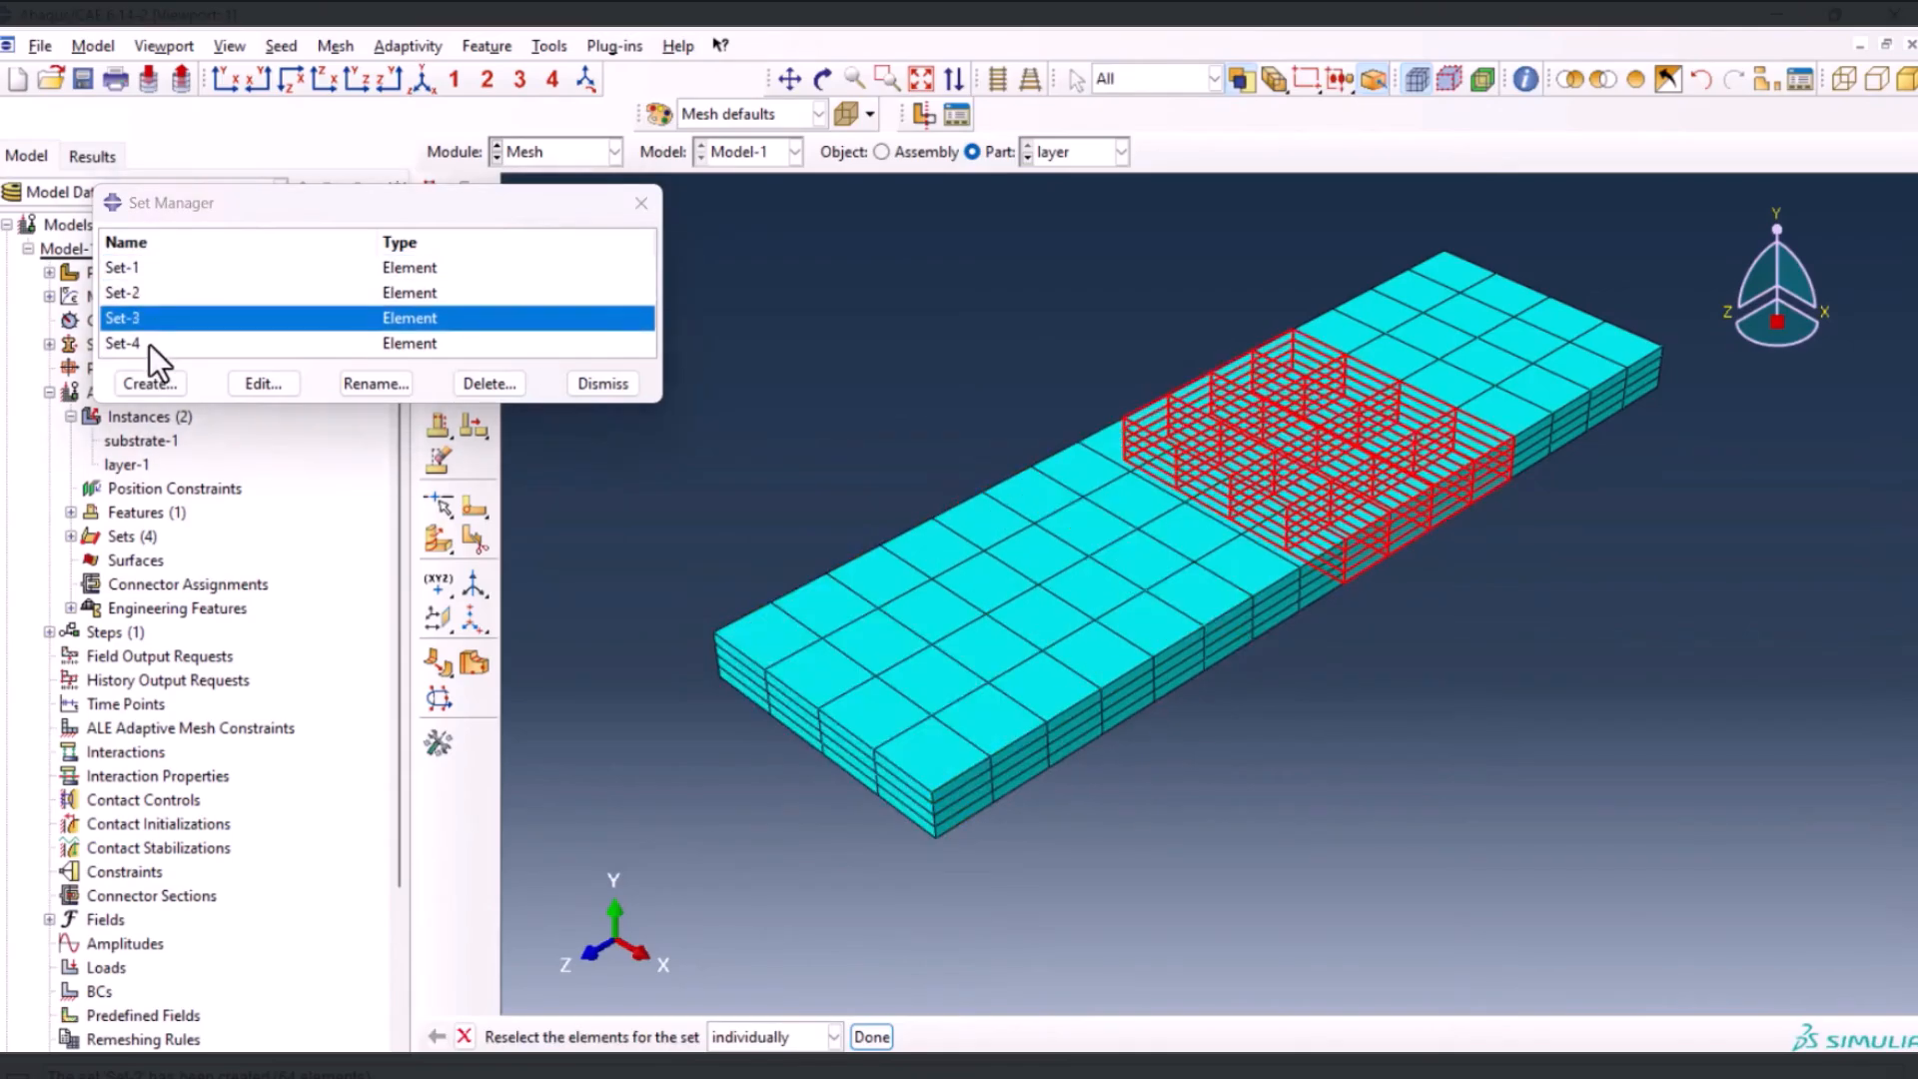
{"action": "left_click", "coordinate": [148, 344]}
Create an element set named layer containing every element of the layer part, and check its contents
{"action": "left_click", "coordinate": [180, 383]}
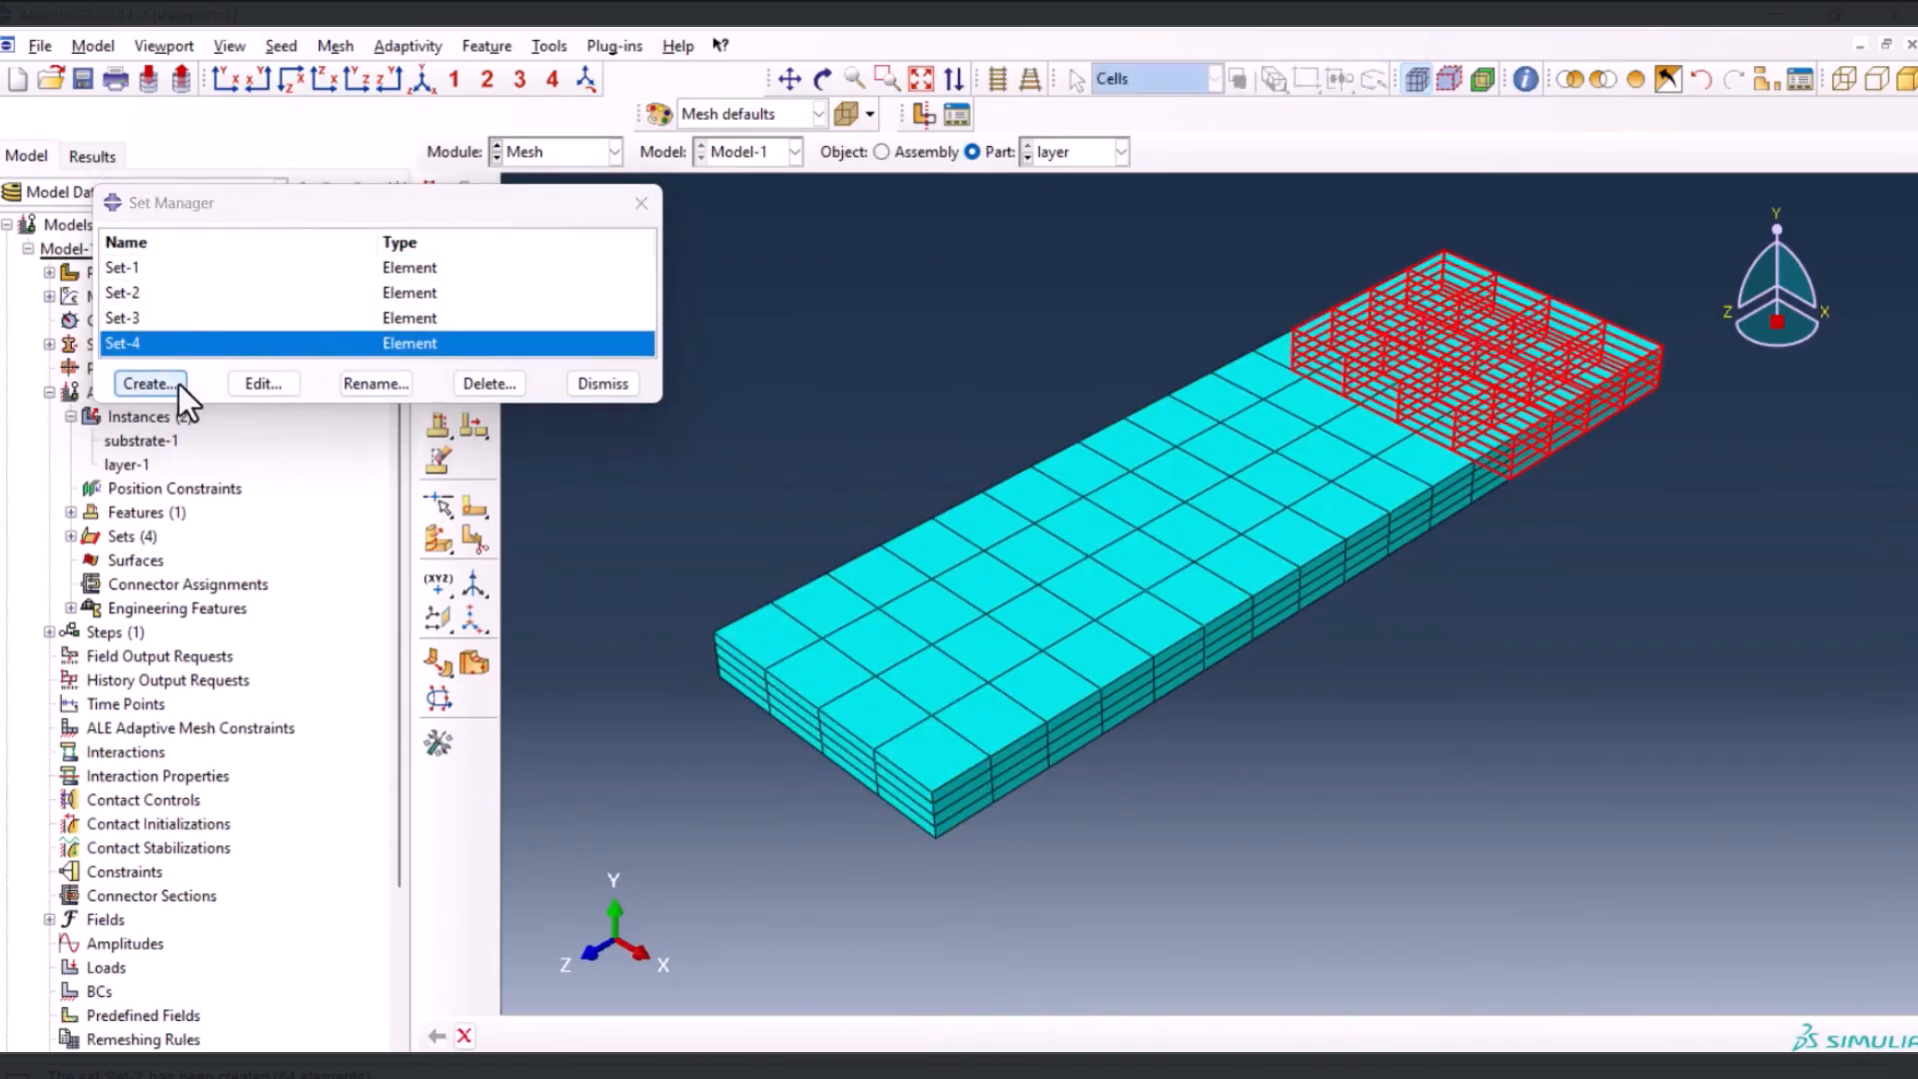
{"action": "type", "text": "layer"}
{"action": "left_click", "coordinate": [212, 354]}
{"action": "left_click", "coordinate": [66, 472]}
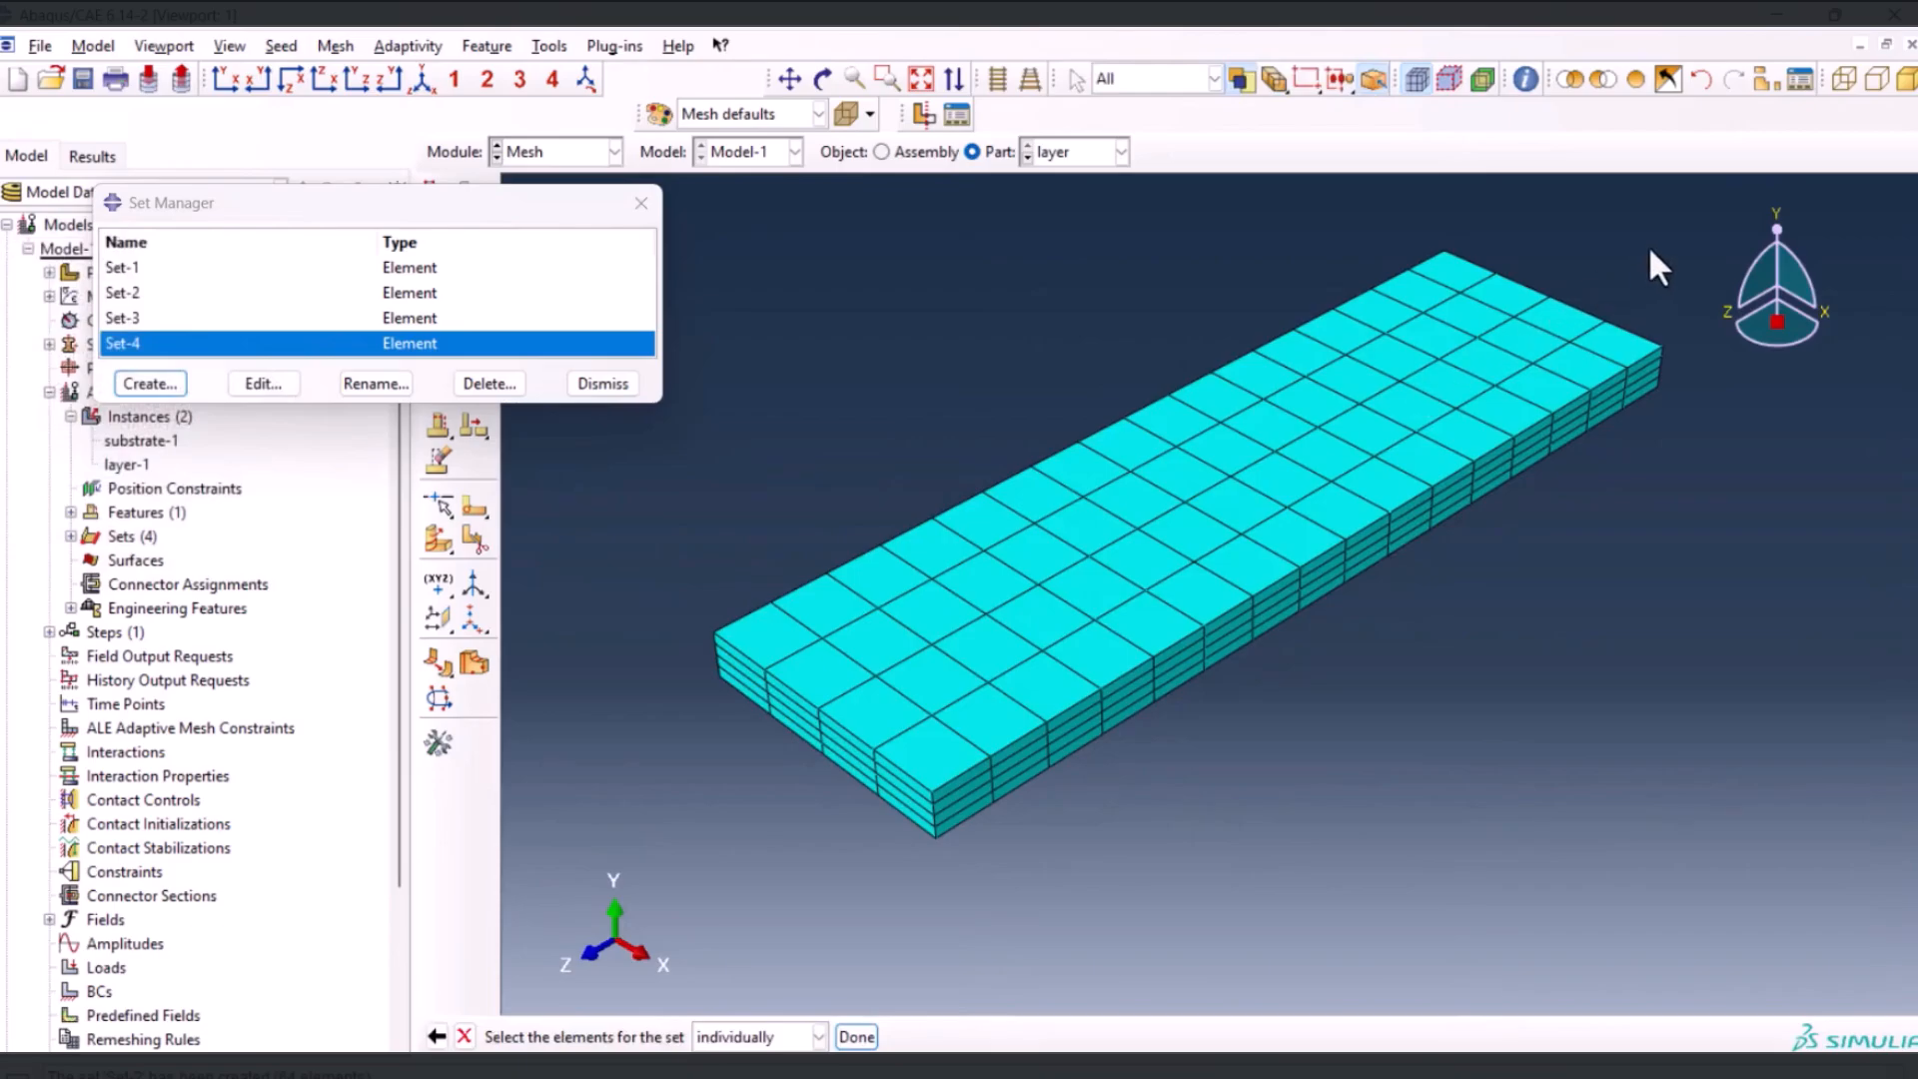
{"action": "left_click_drag", "start_coordinate": [1662, 236], "coordinate": [648, 845]}
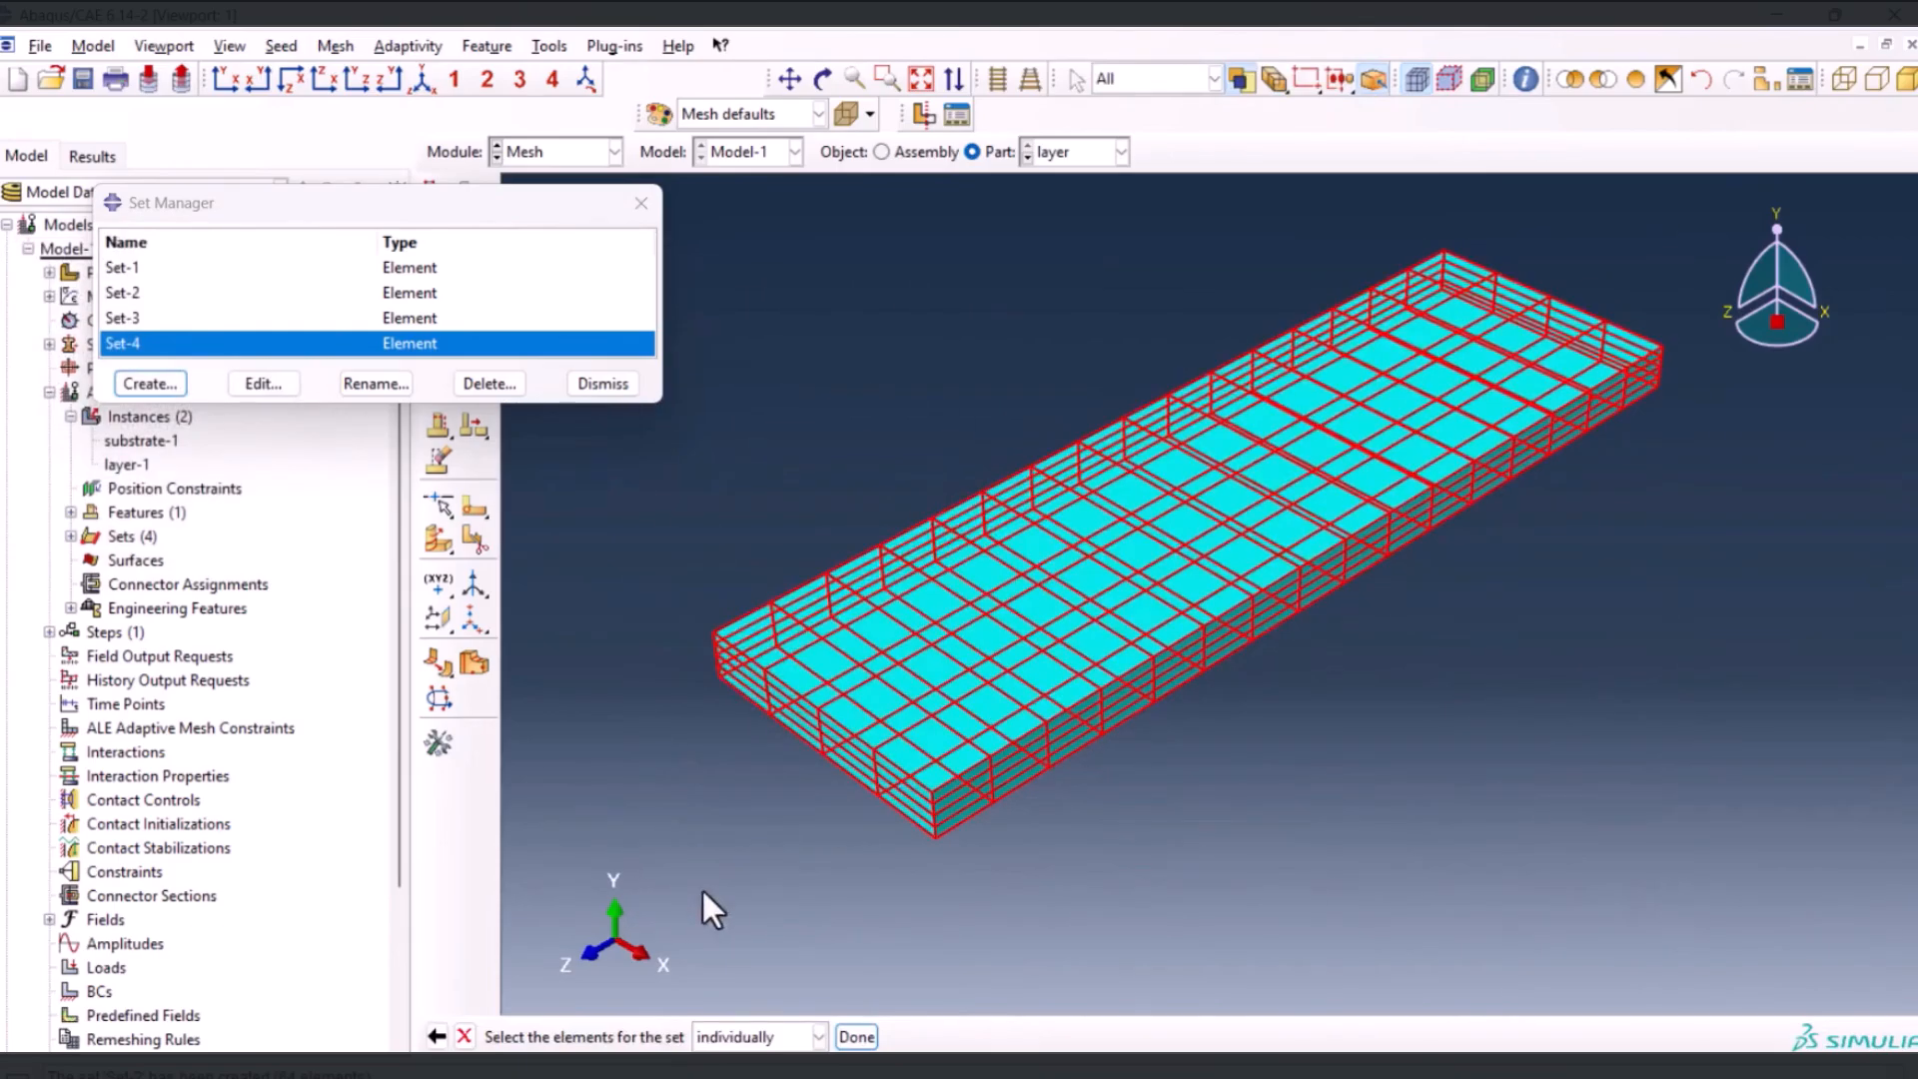
{"action": "left_click", "coordinate": [856, 1038]}
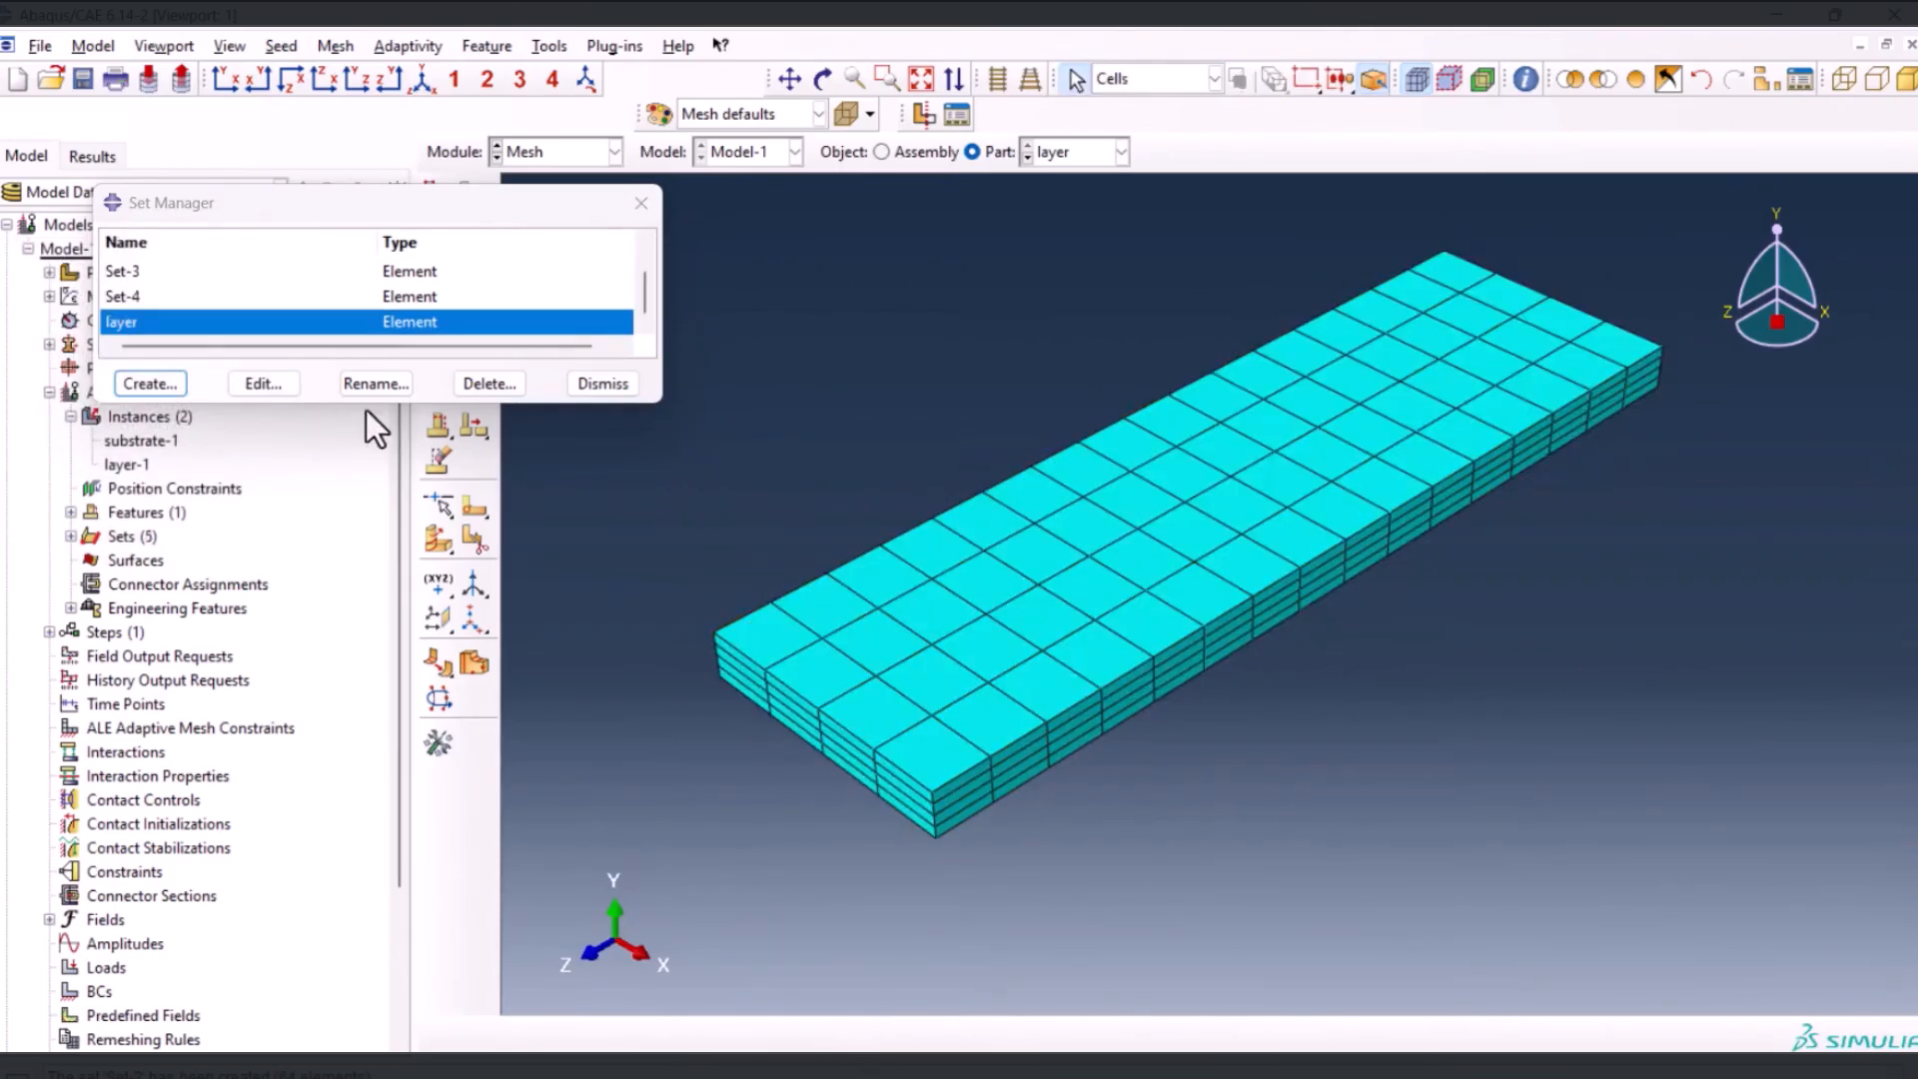
{"action": "double_click", "coordinate": [244, 327]}
Create a transient heat transfer step named death after the initial step, with a time period of 0.1
{"action": "left_click", "coordinate": [560, 151]}
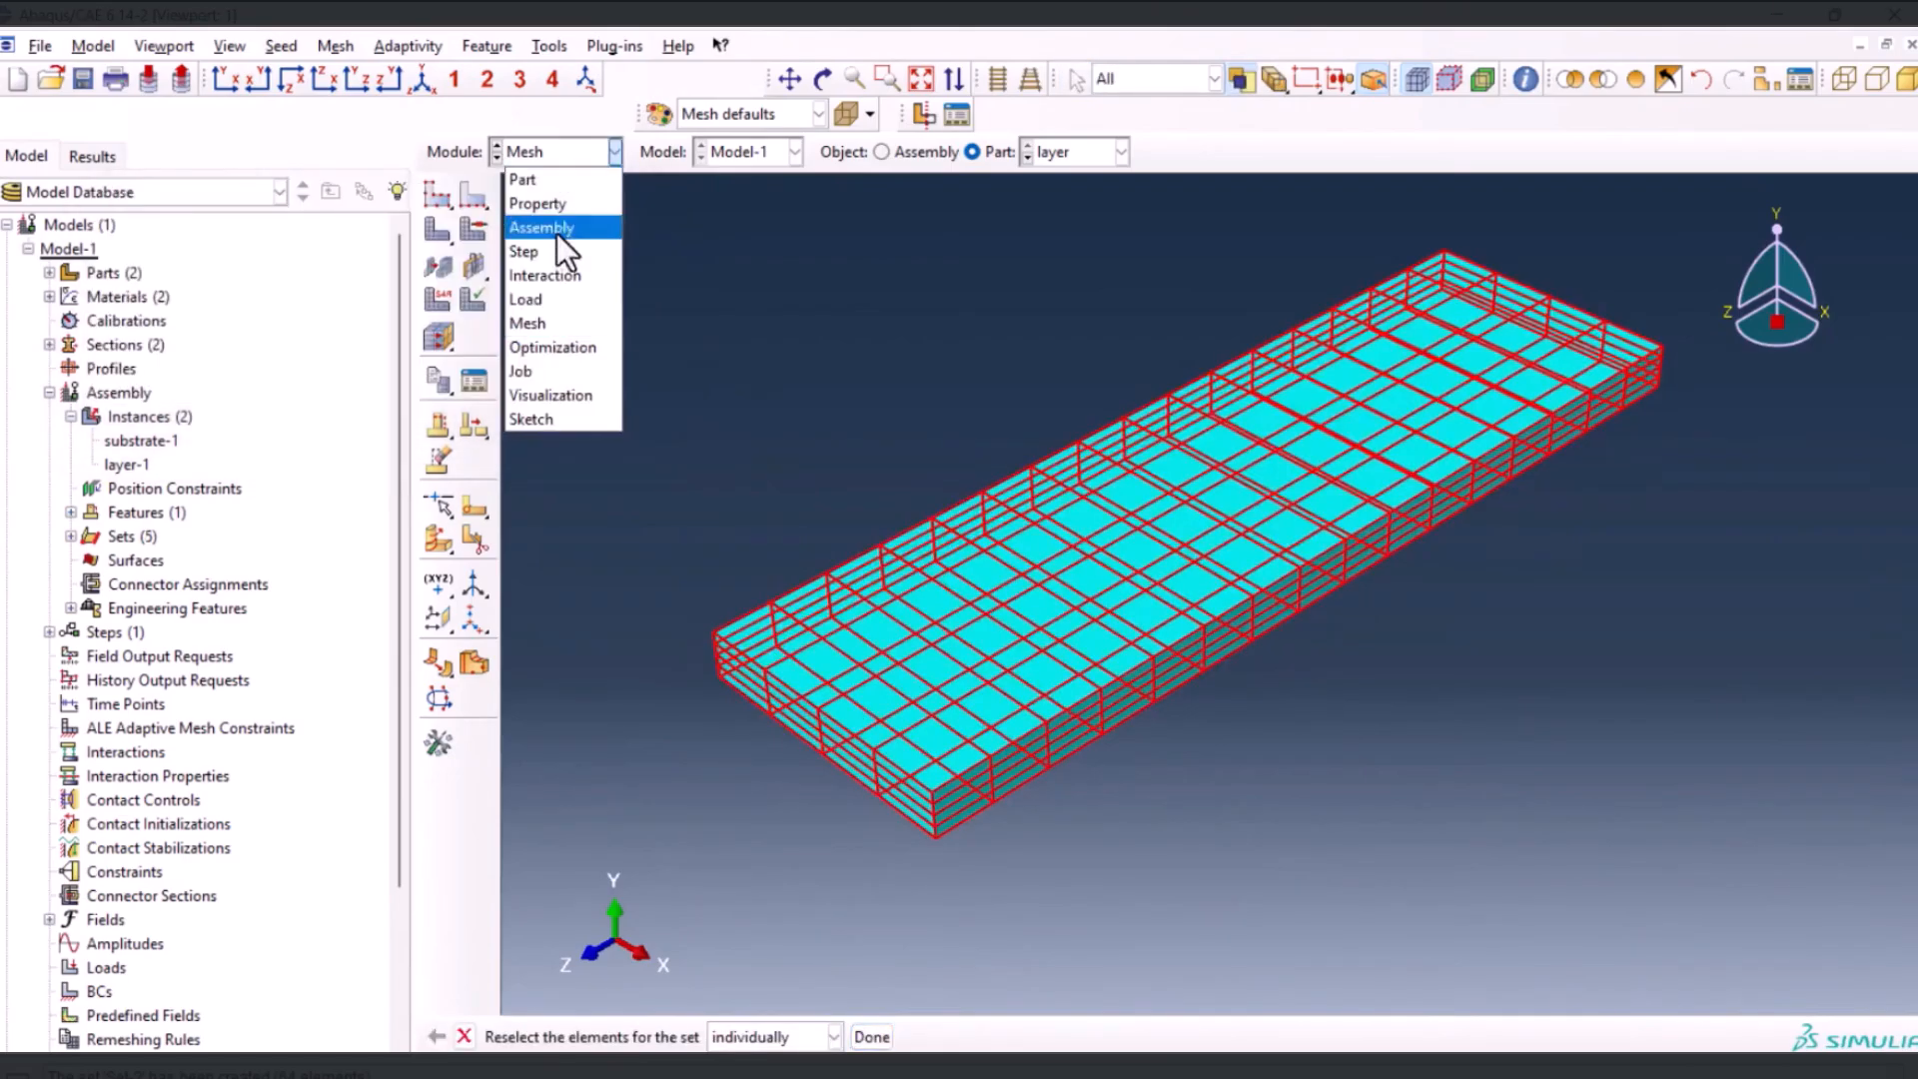
{"action": "left_click", "coordinate": [553, 251]}
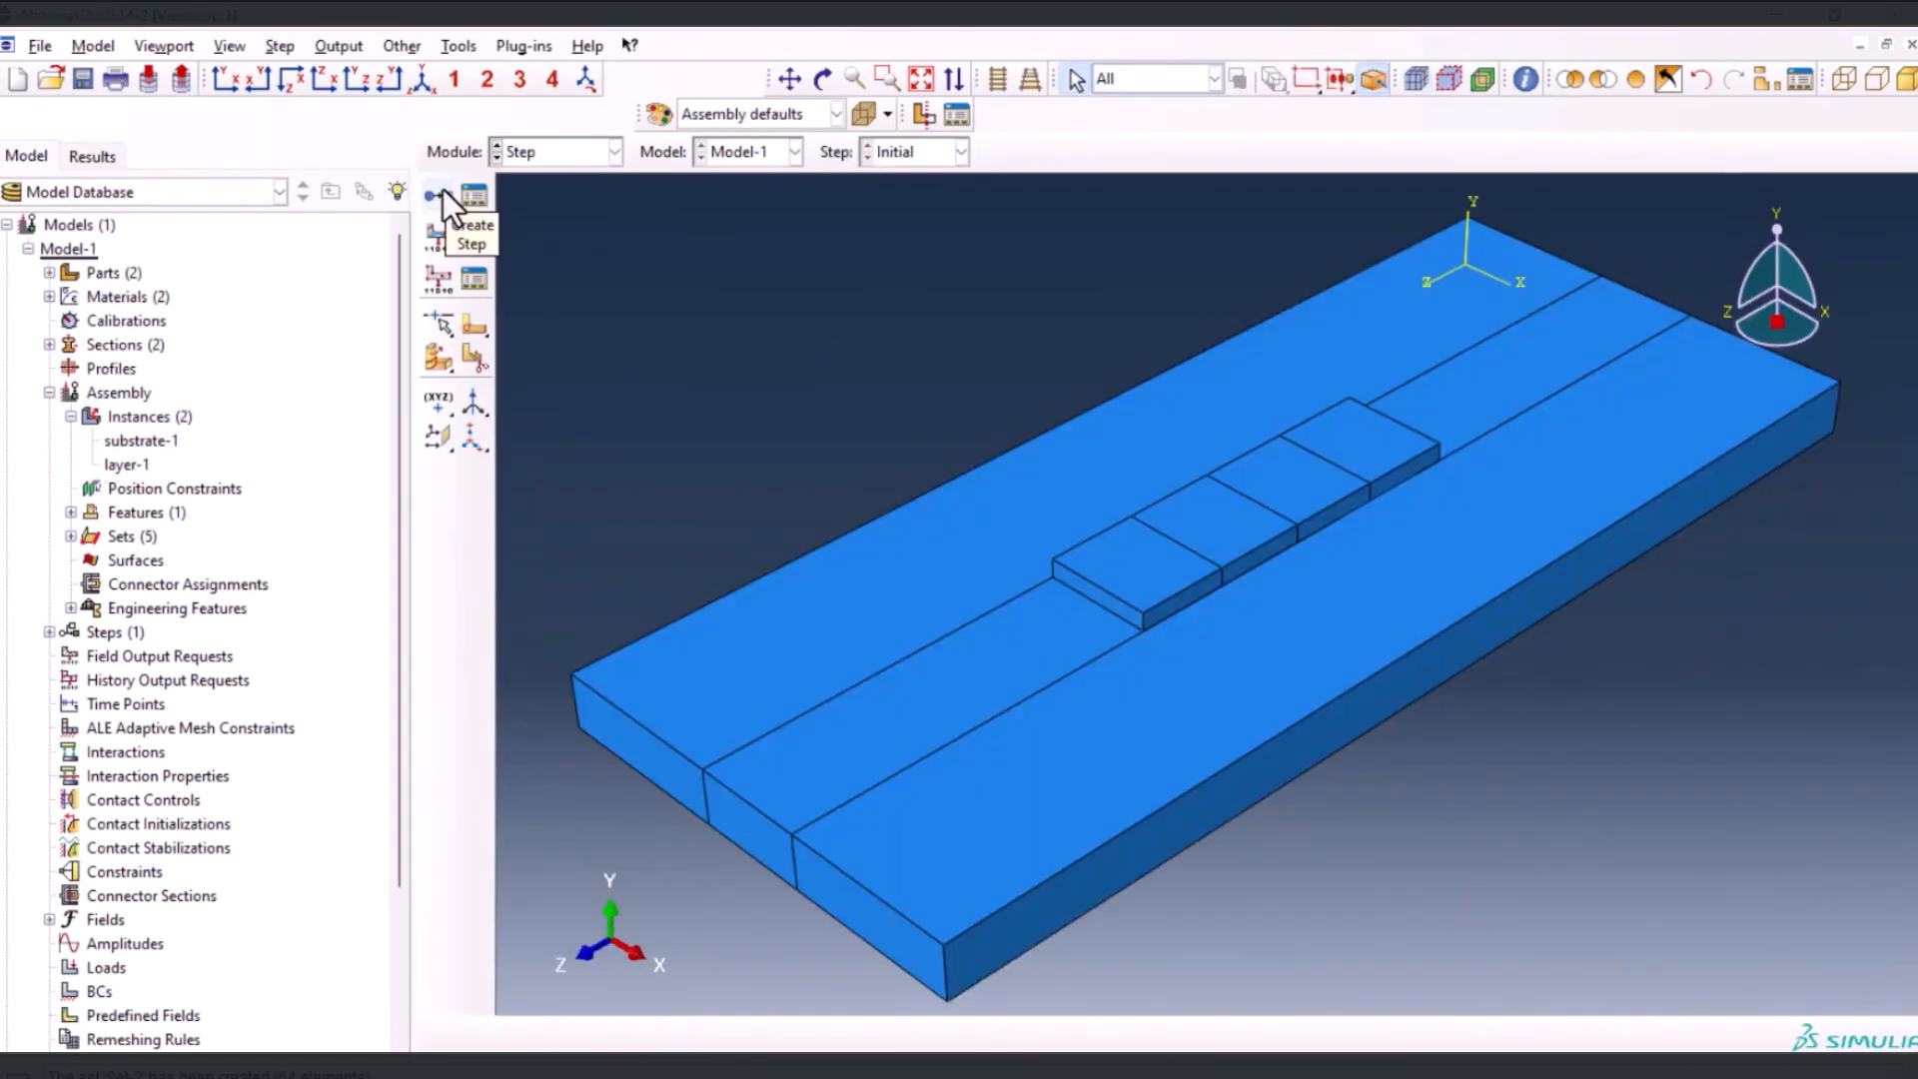
{"action": "left_click", "coordinate": [440, 192]}
{"action": "type", "text": "death"}
{"action": "scroll", "coordinate": [312, 609], "scroll_direction": "up", "scroll_amount": 2}
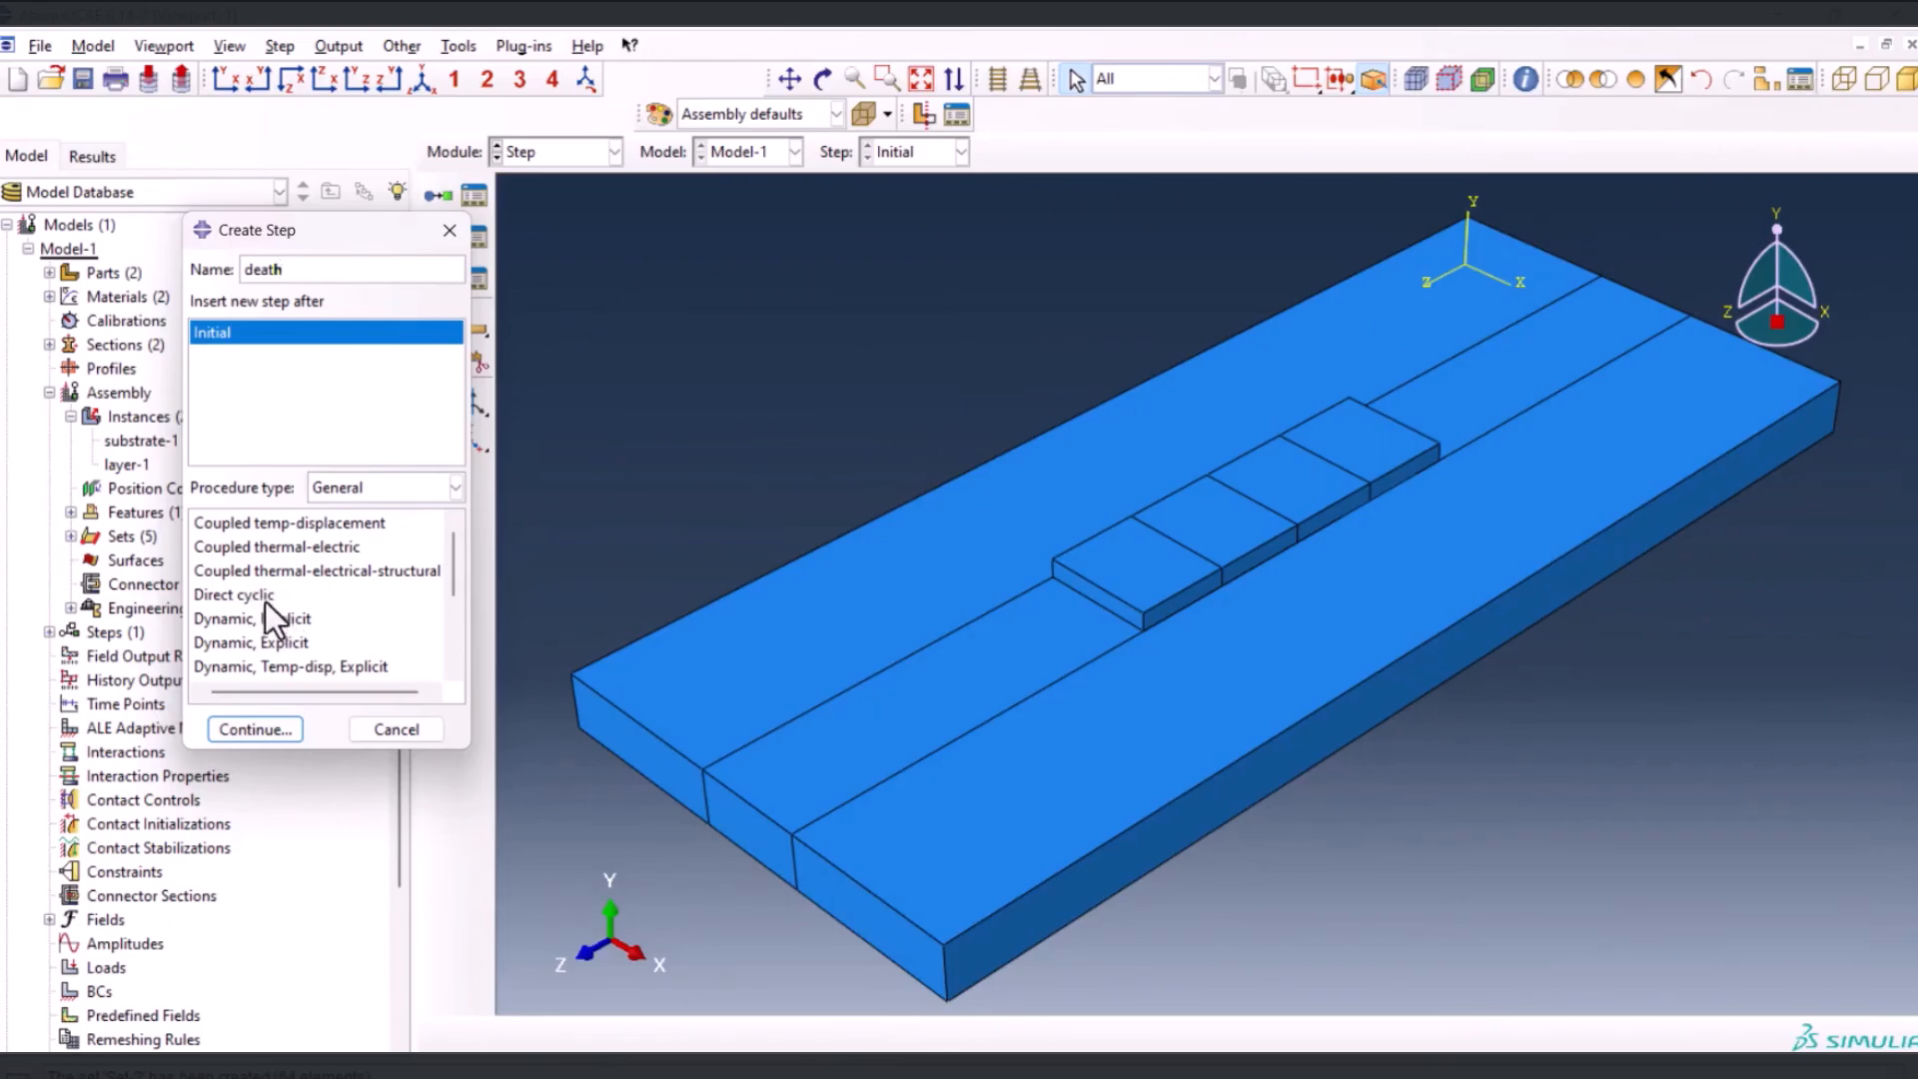
{"action": "scroll", "coordinate": [266, 610], "scroll_direction": "down", "scroll_amount": 1}
{"action": "left_click", "coordinate": [255, 642]}
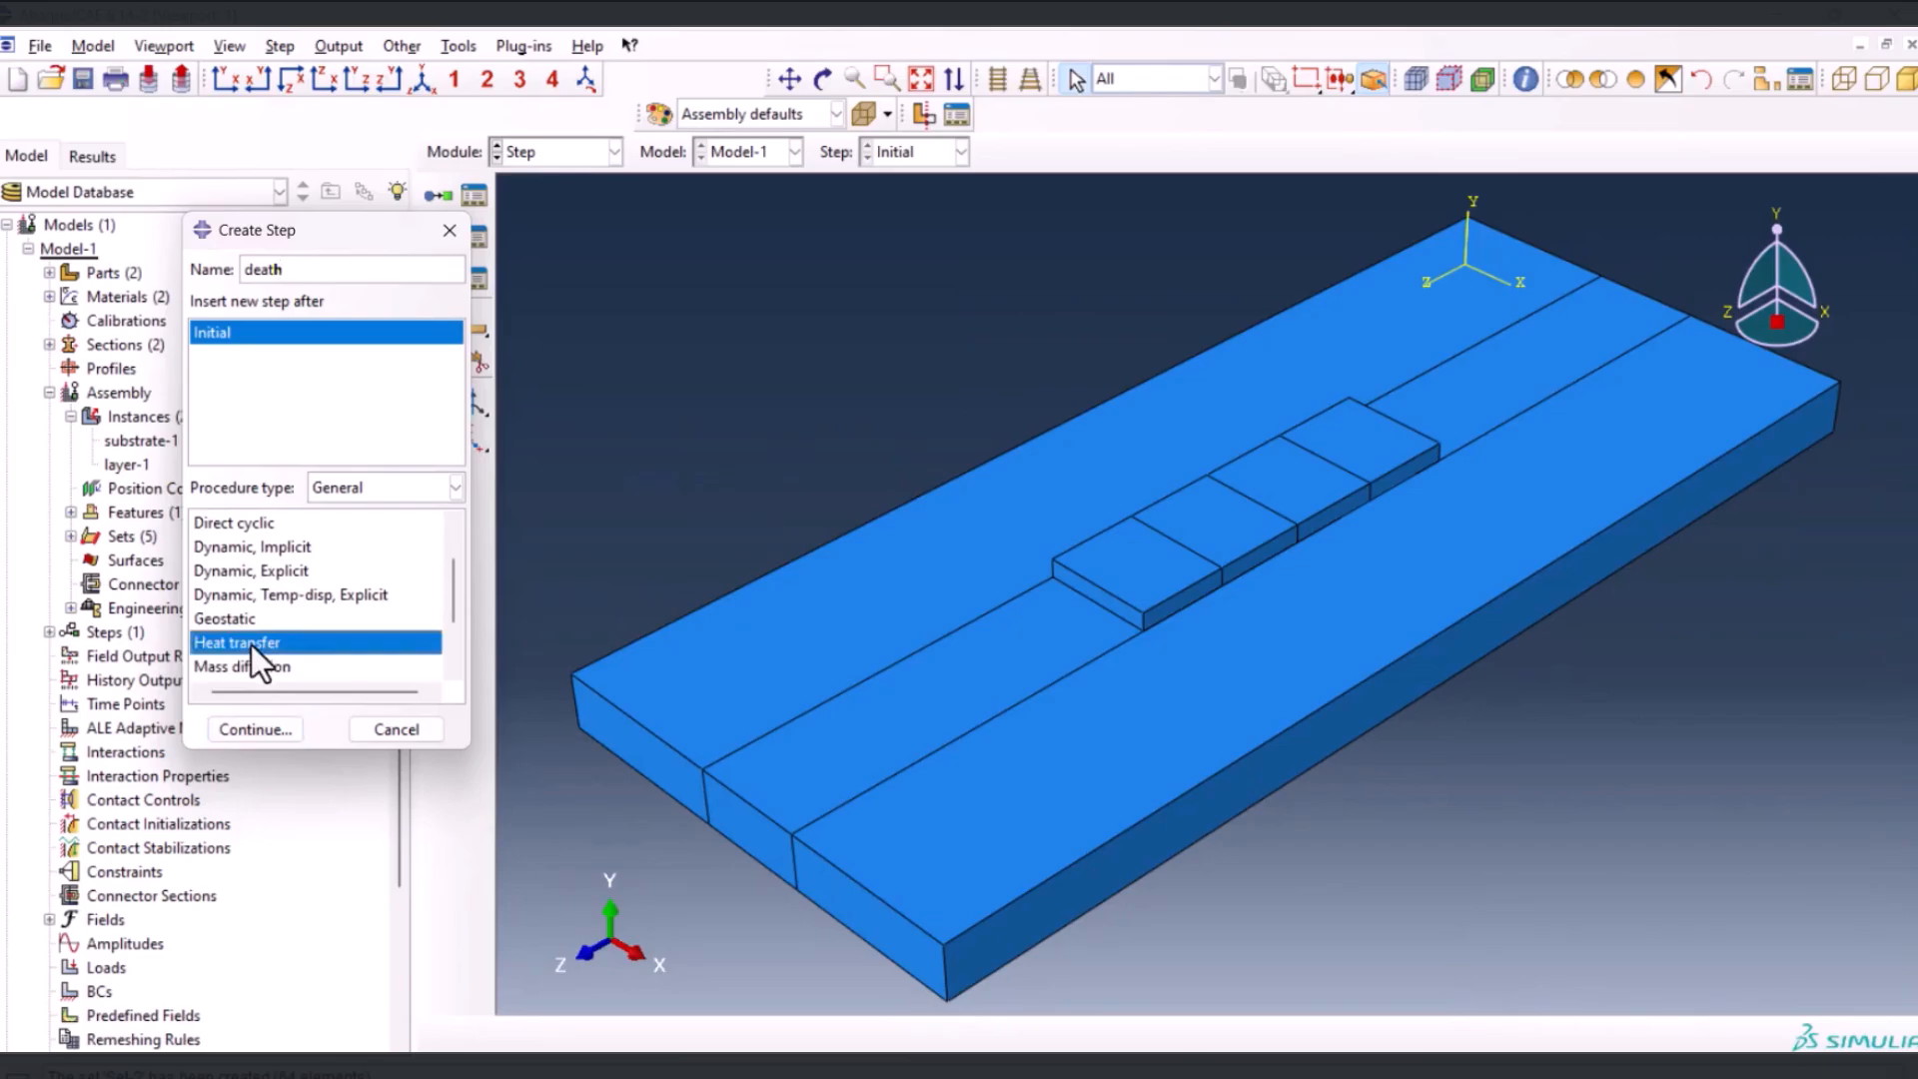
{"action": "left_click", "coordinate": [276, 727]}
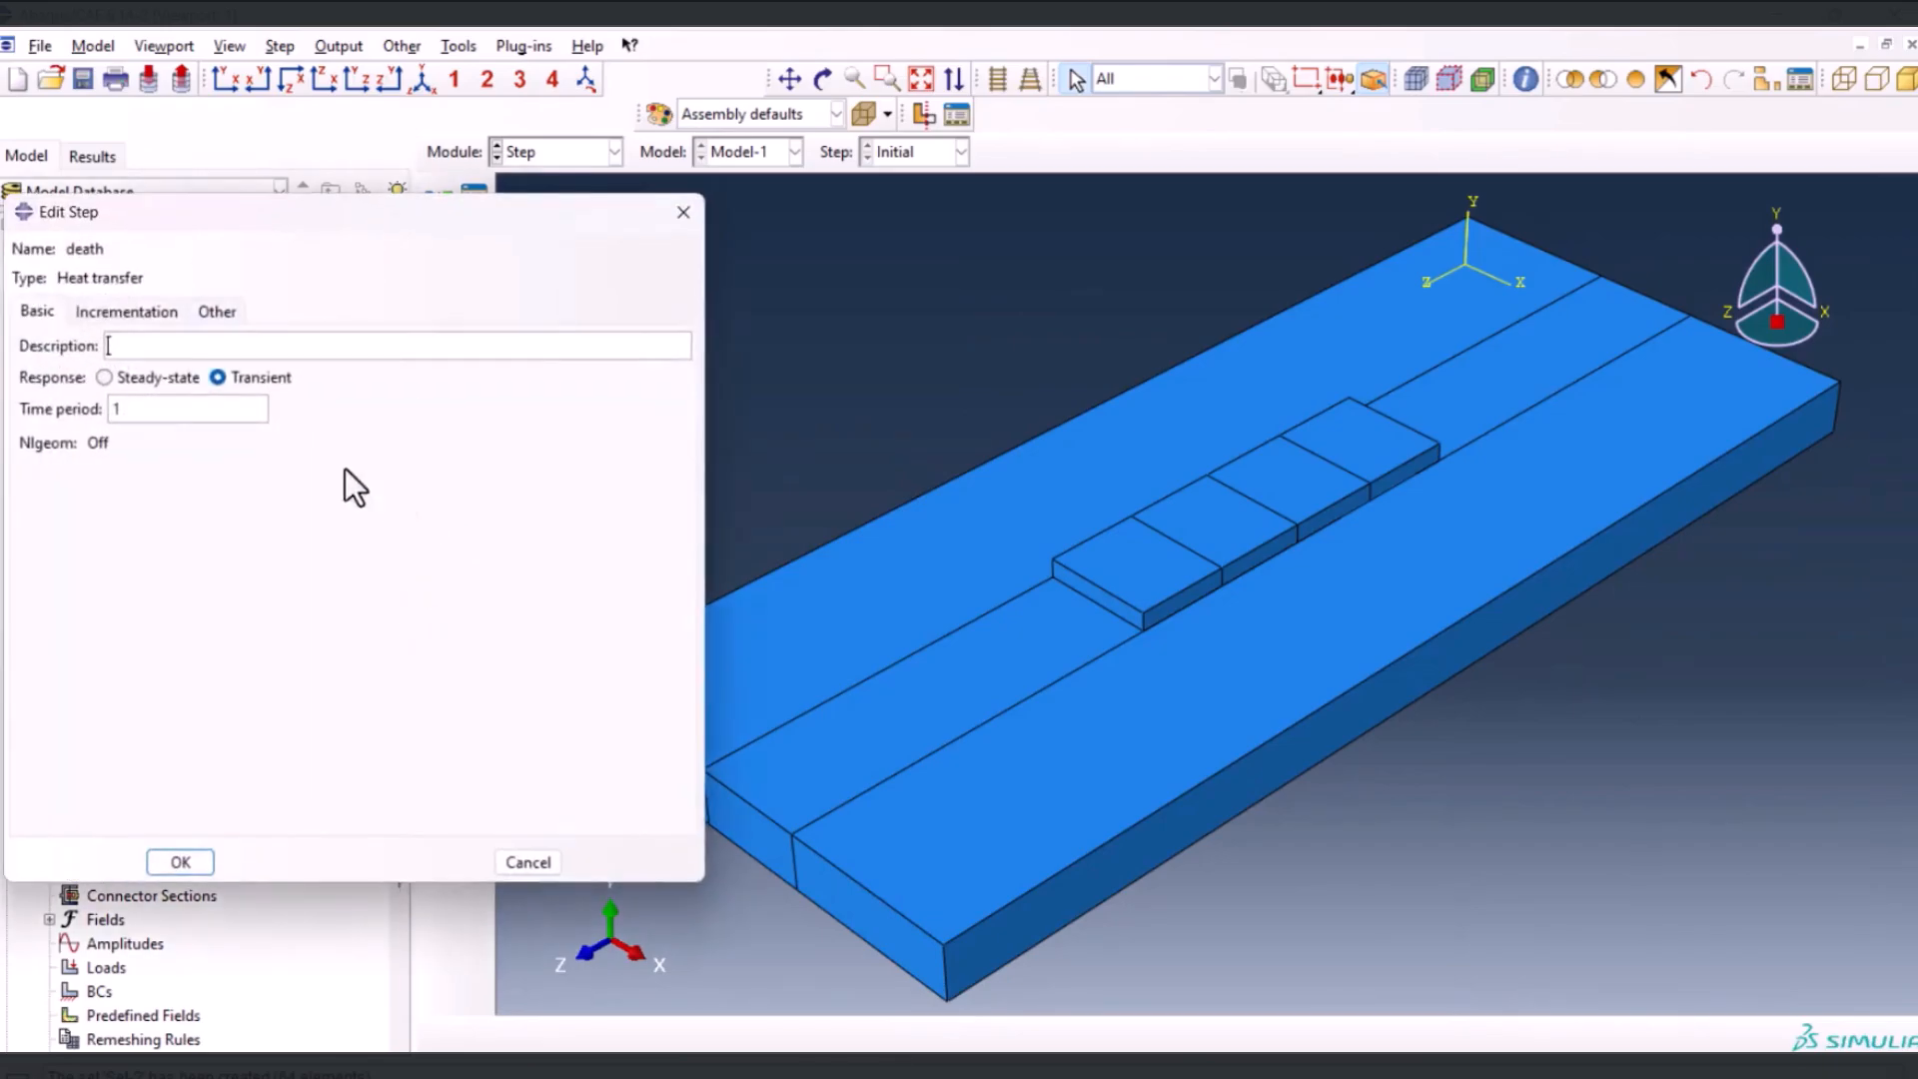
{"action": "double_click", "coordinate": [150, 415]}
{"action": "type", "text": "0.1"}
Set the death step's initial increment to 0.01, minimum increment to 1E-020 and maximum allowable temperature change per increment to 350
{"action": "left_click", "coordinate": [116, 310]}
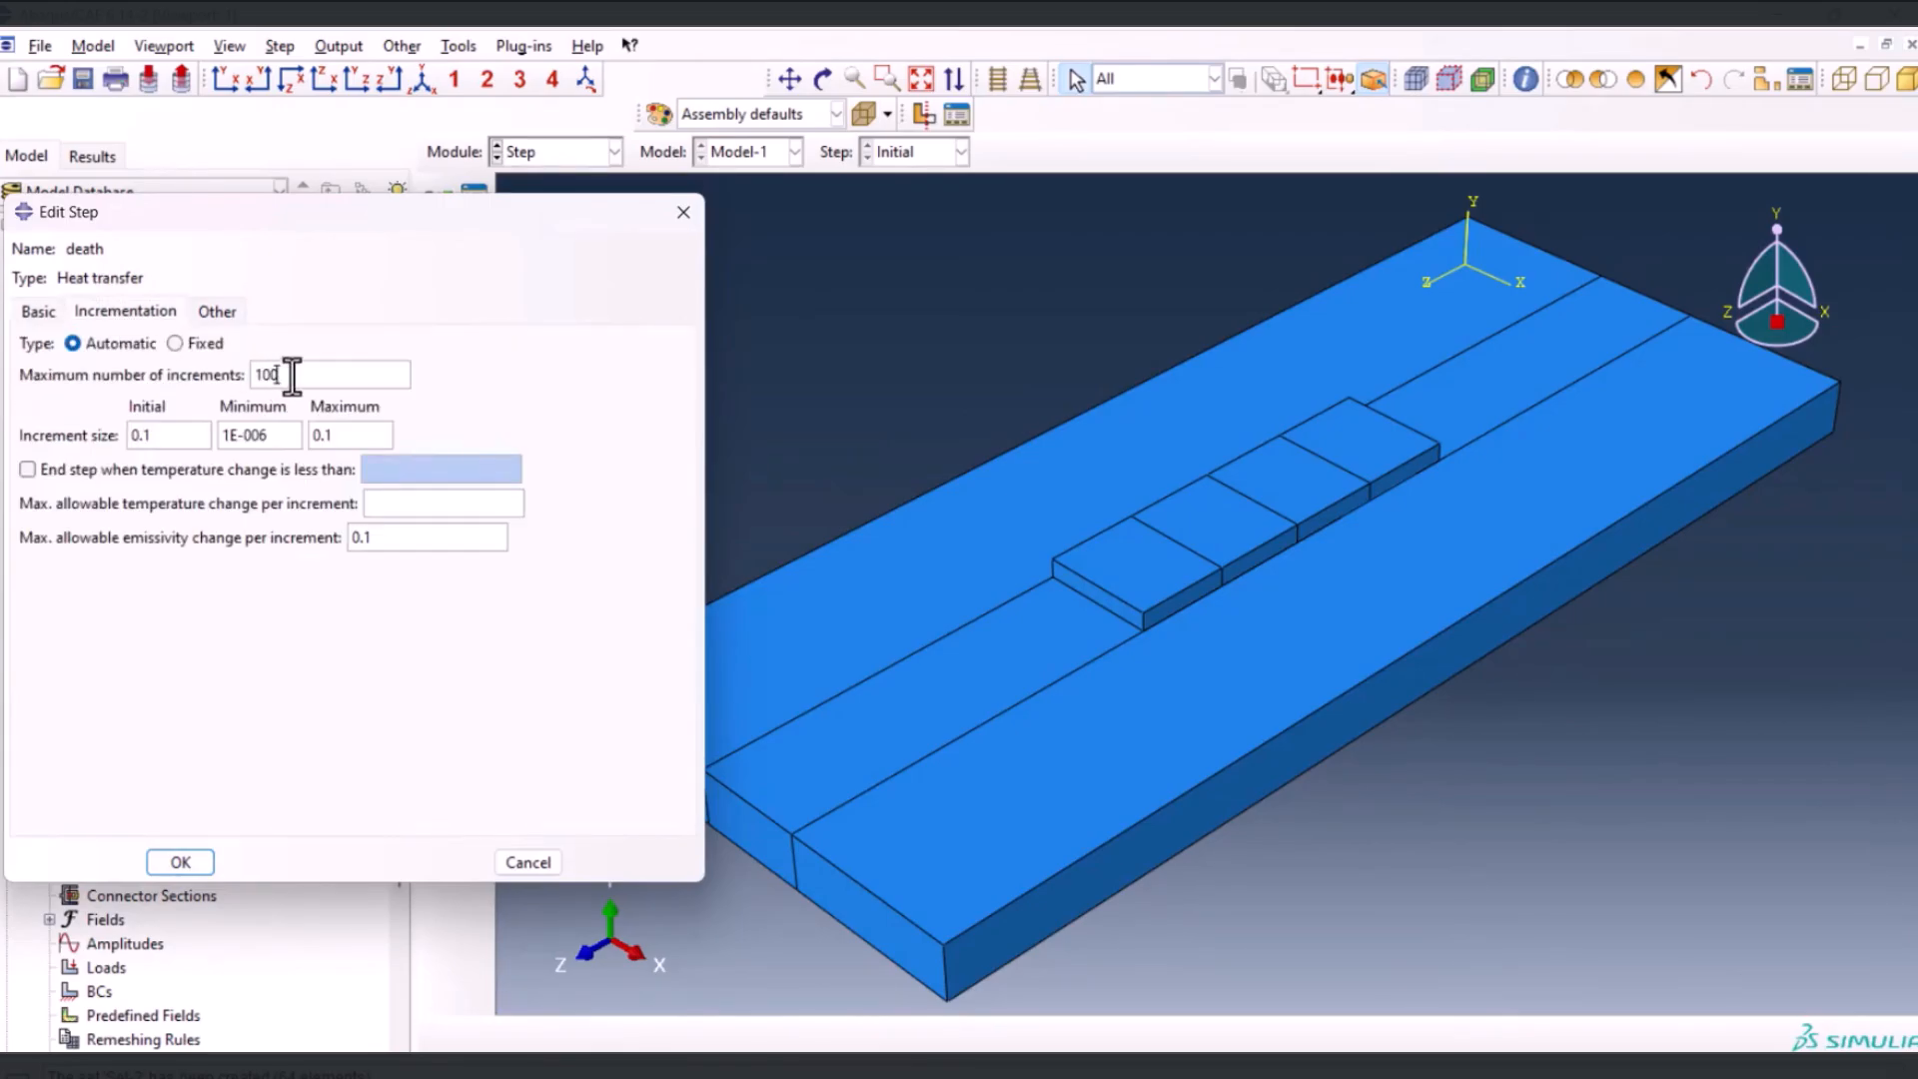
{"action": "left_click", "coordinate": [194, 429]}
{"action": "key", "text": "Left"}
{"action": "type", "text": "0"}
{"action": "left_click", "coordinate": [269, 434]}
{"action": "key", "text": "BackSpace"}
{"action": "key", "text": "BackSpace"}
{"action": "key", "text": "BackSpace"}
{"action": "type", "text": "020"}
{"action": "left_click", "coordinate": [384, 504]}
{"action": "type", "text": "350"}
{"action": "left_click", "coordinate": [193, 857]}
Add a second transient heat transfer step following death, with a time period of 5
{"action": "left_click", "coordinate": [481, 230]}
{"action": "left_click", "coordinate": [414, 216]}
{"action": "left_click", "coordinate": [300, 758]}
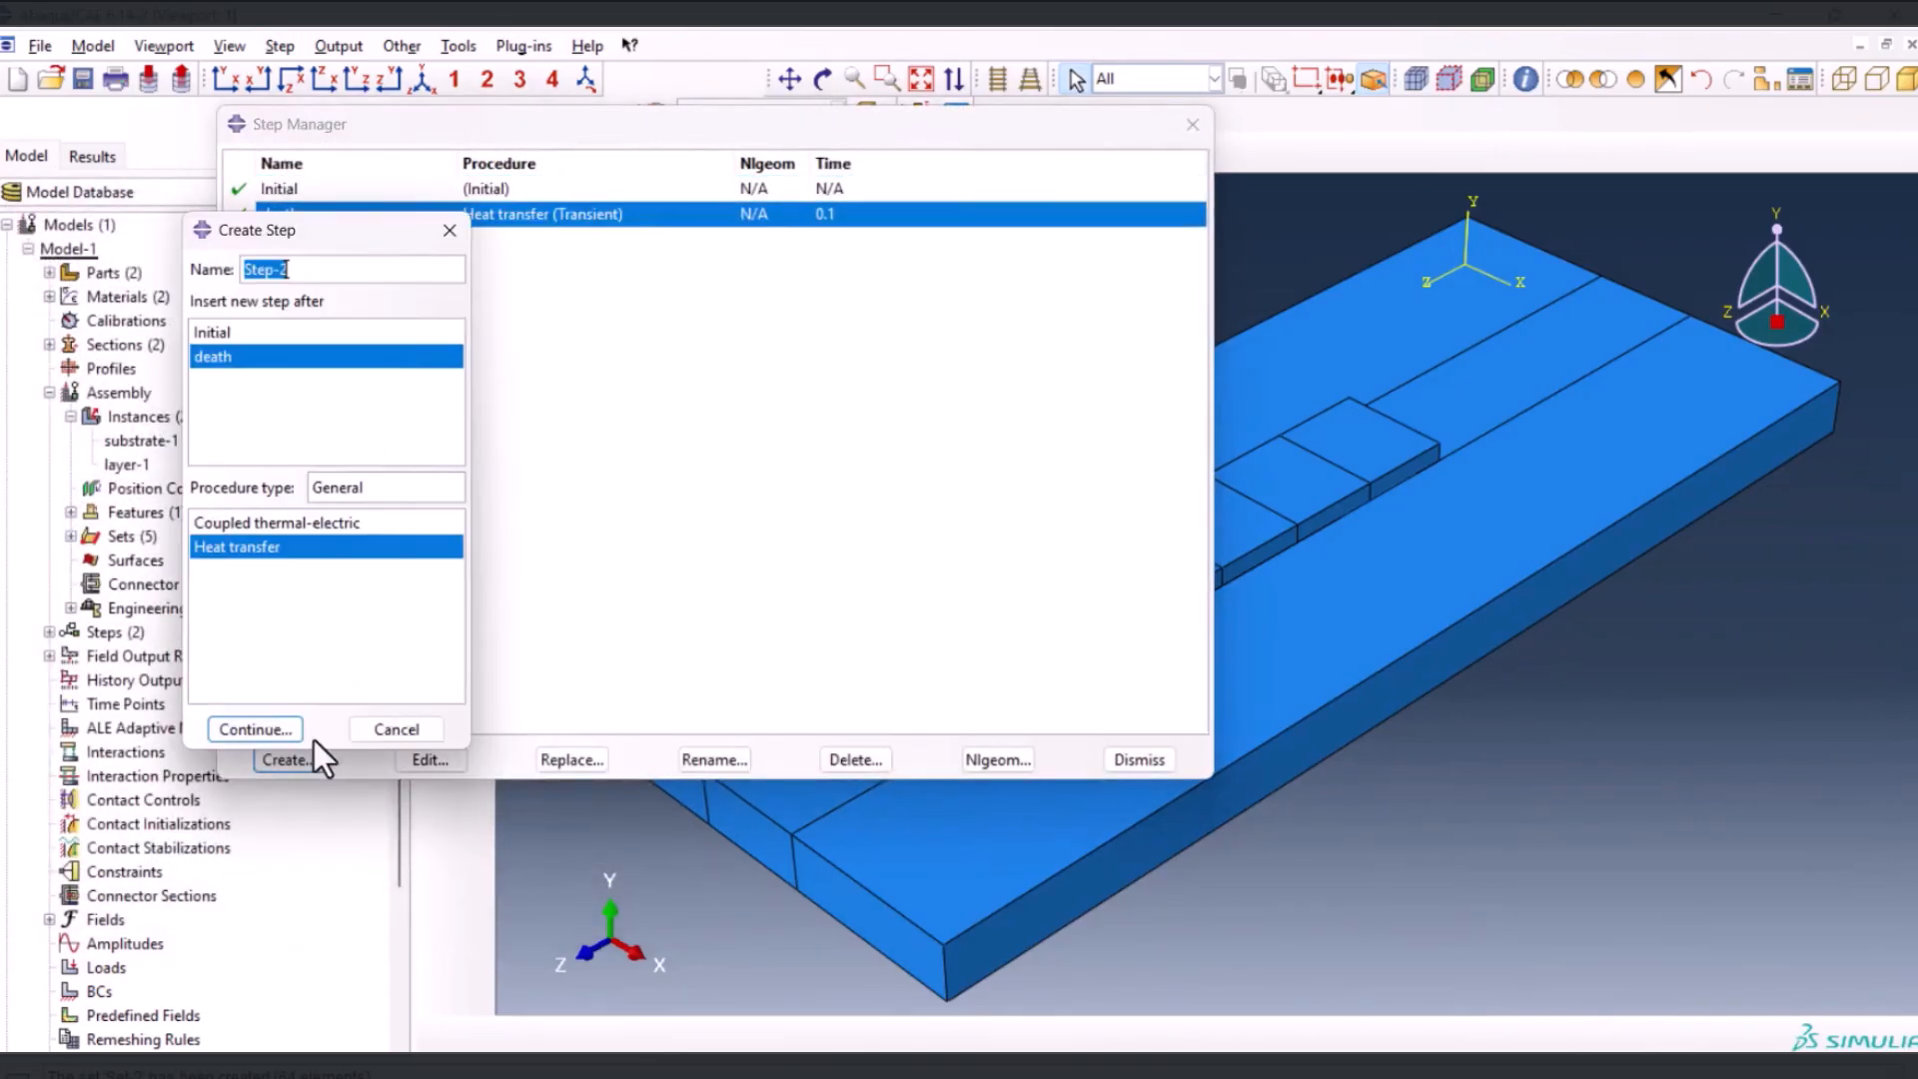
{"action": "left_click", "coordinate": [259, 727]}
{"action": "double_click", "coordinate": [175, 403]}
{"action": "type", "text": "5"}
Set the second heat transfer step's increment sizes to 0.01 initial, 1e-20 minimum and 2.5 maximum
{"action": "left_click", "coordinate": [152, 320]}
{"action": "double_click", "coordinate": [170, 426]}
{"action": "type", "text": "0.01"}
{"action": "double_click", "coordinate": [249, 436]}
{"action": "type", "text": "1e-20"}
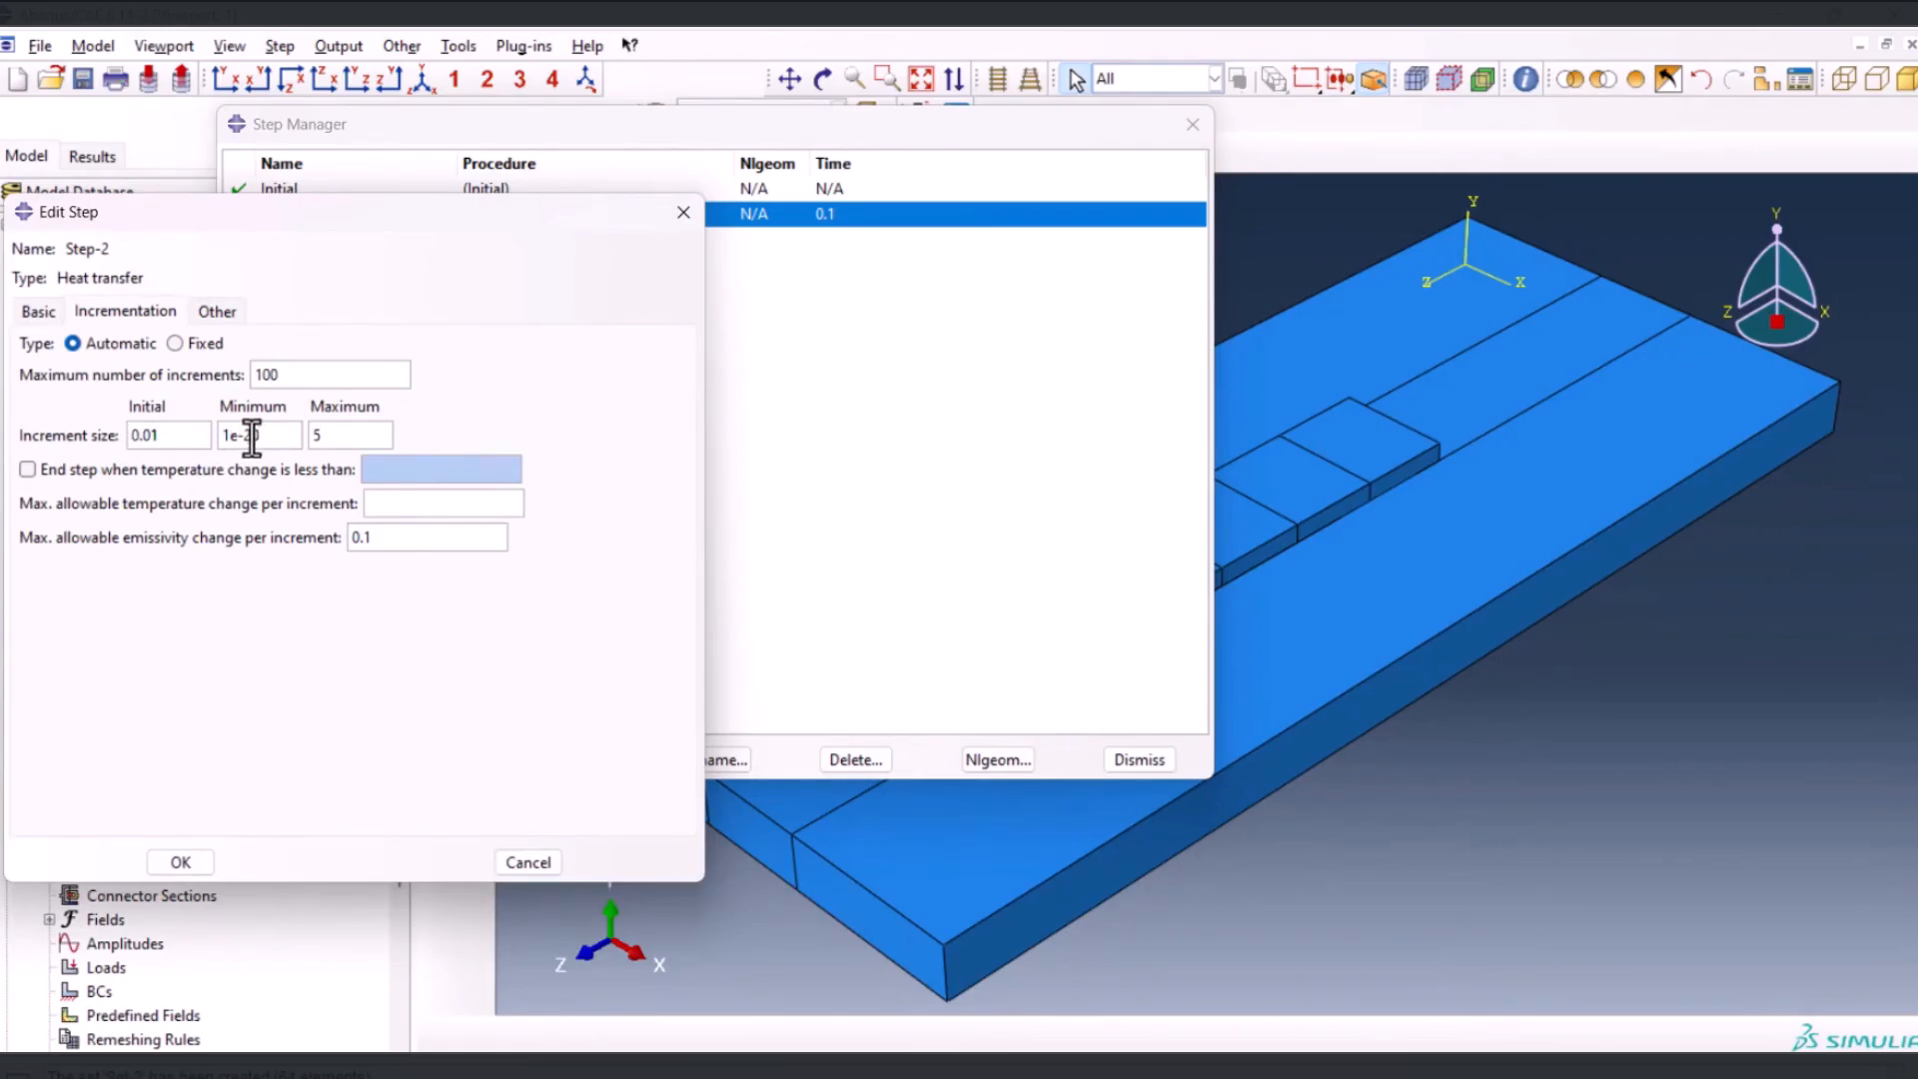
{"action": "double_click", "coordinate": [362, 436]}
{"action": "type", "text": "2.5"}
Allow a temperature change of 350 per increment and 1000 increments for the second heat transfer step, and save it
{"action": "left_click", "coordinate": [50, 313]}
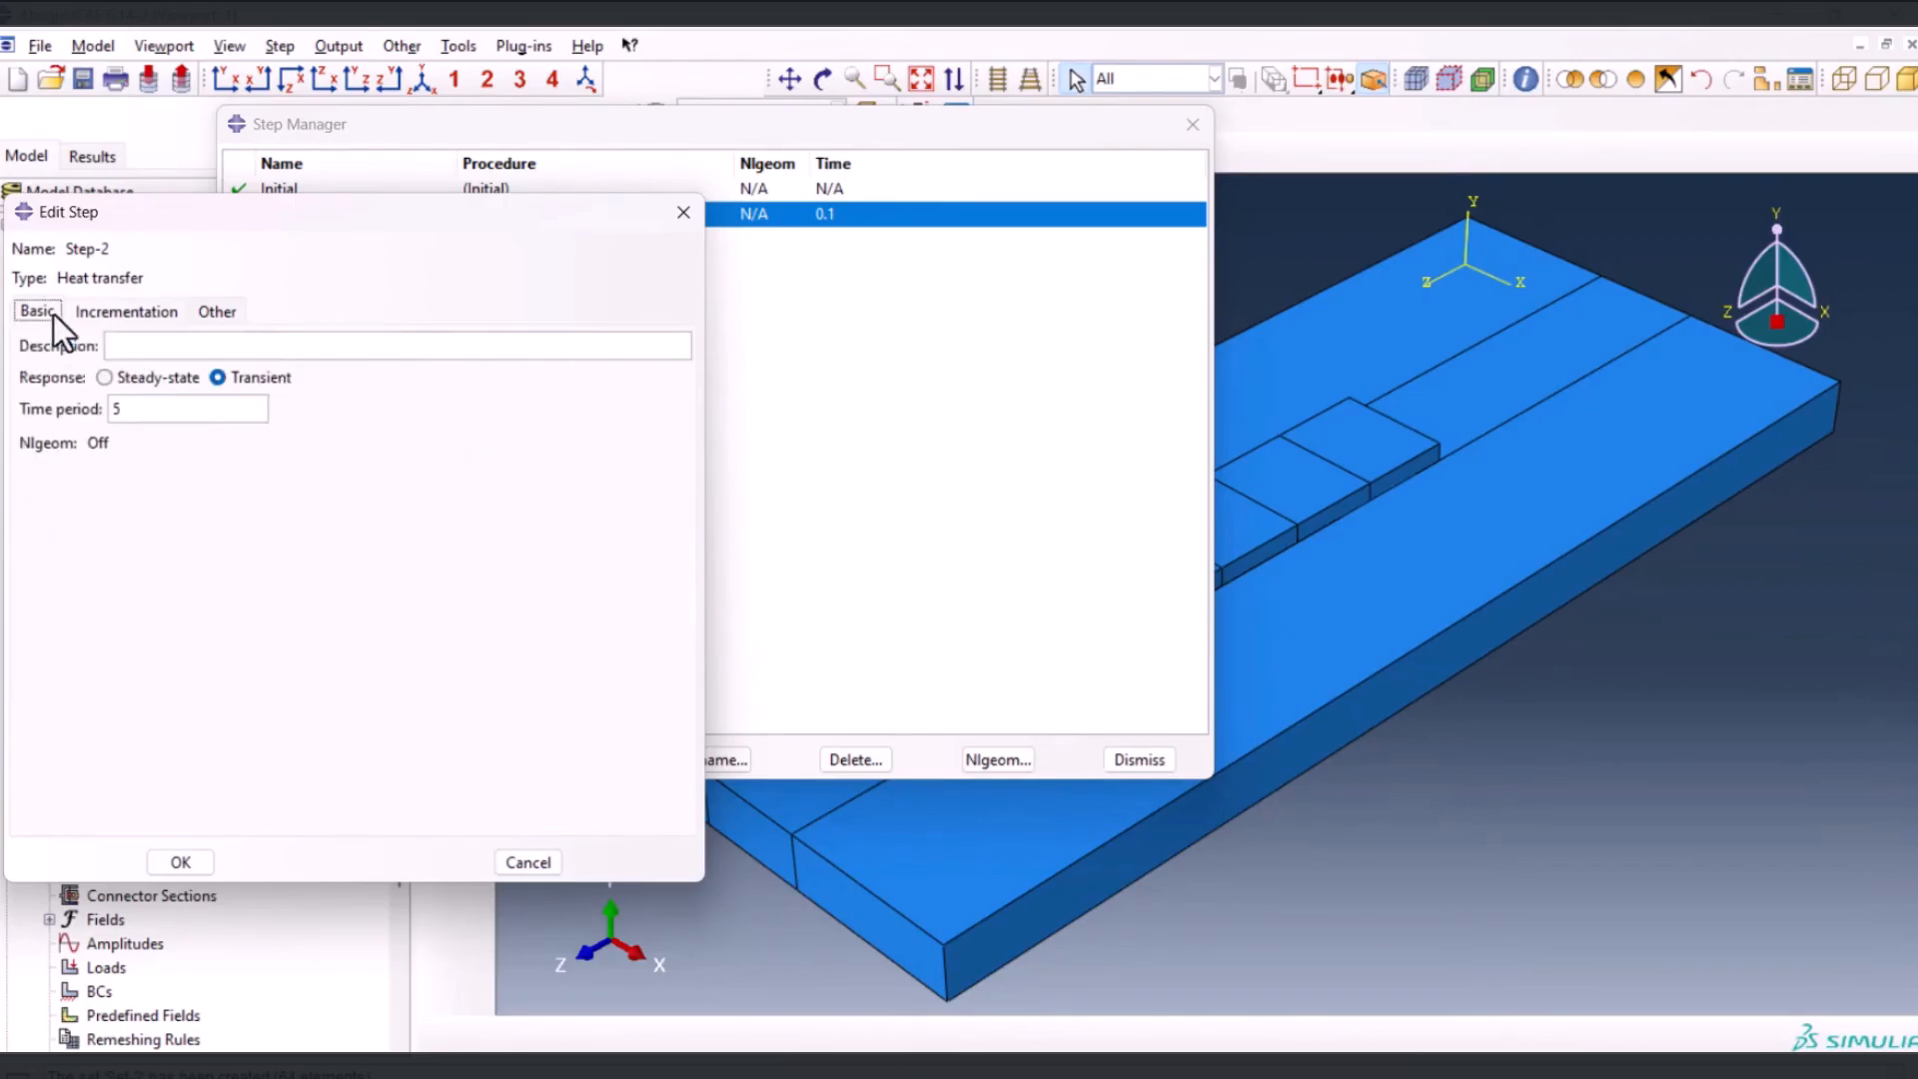
{"action": "left_click", "coordinate": [136, 311]}
{"action": "left_click", "coordinate": [387, 505]}
{"action": "type", "text": "350"}
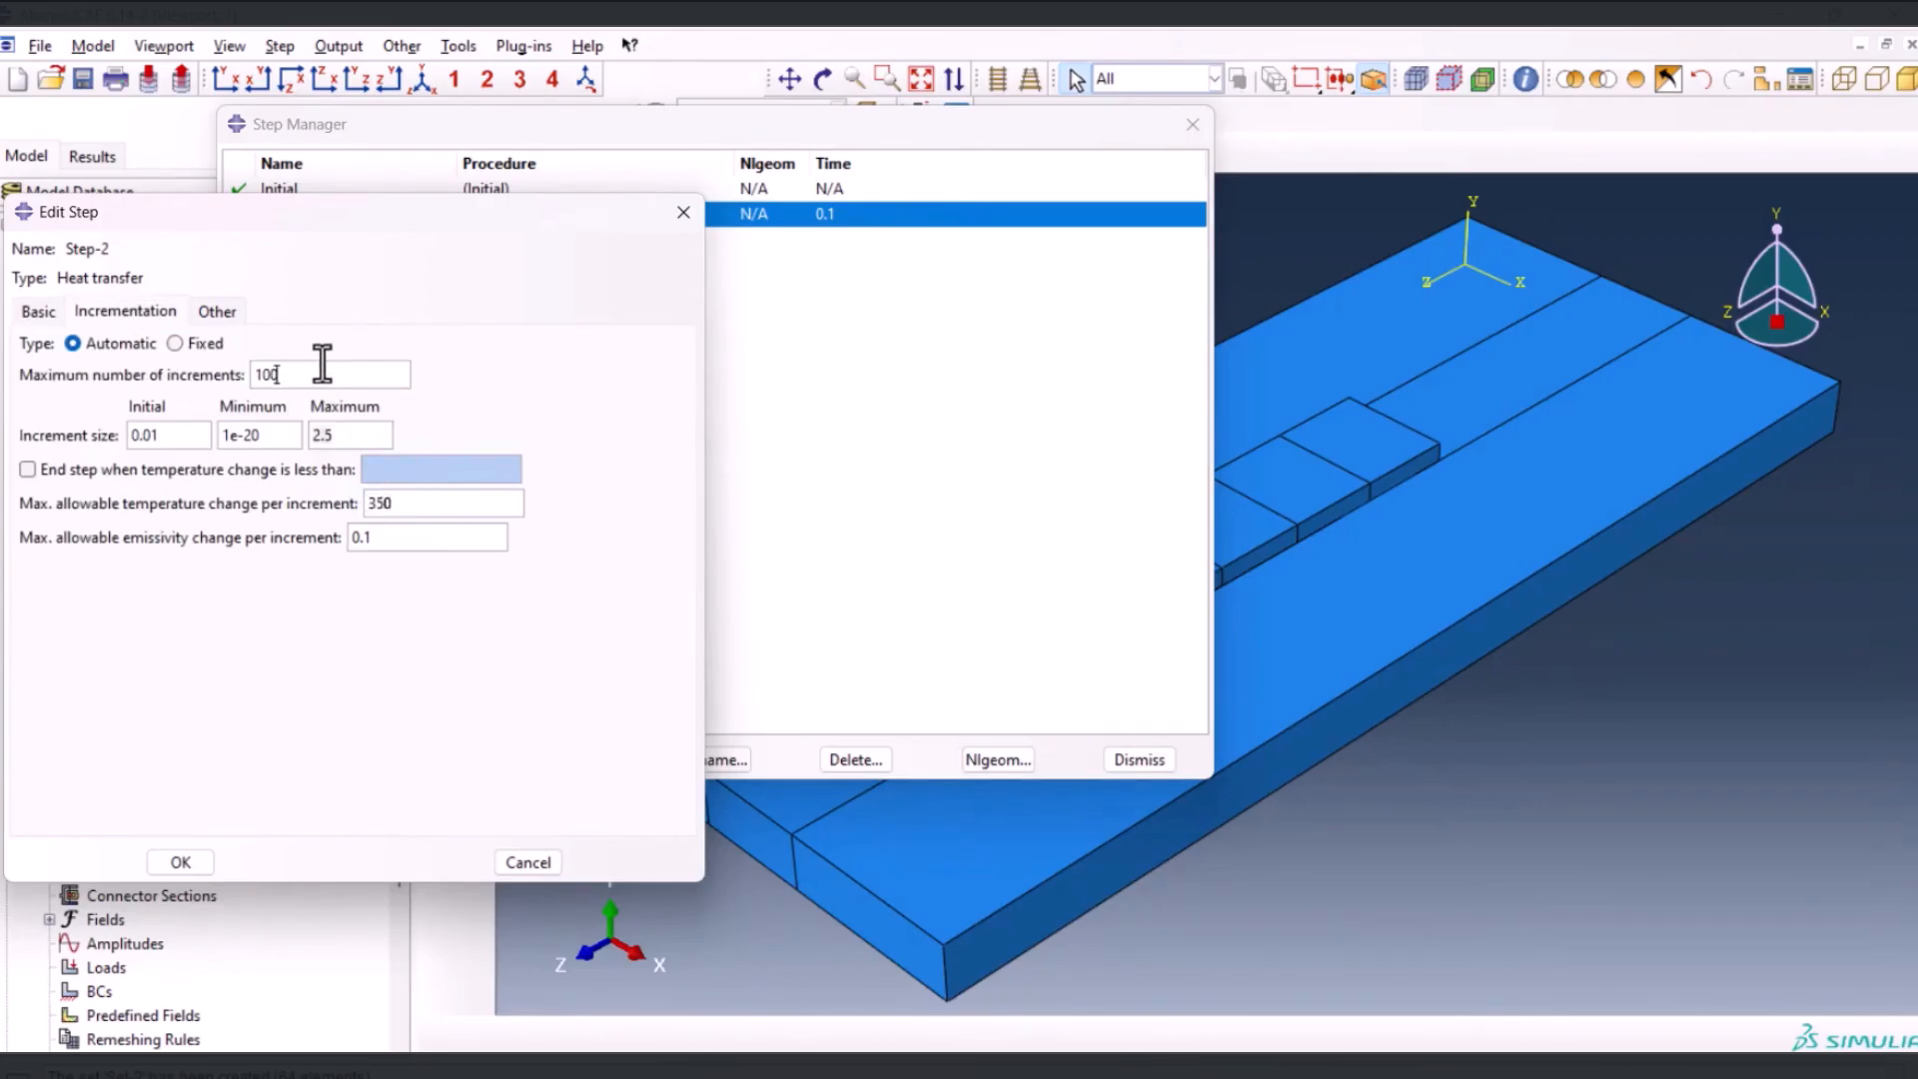
{"action": "left_click", "coordinate": [322, 368]}
{"action": "type", "text": "0"}
{"action": "left_click", "coordinate": [180, 861]}
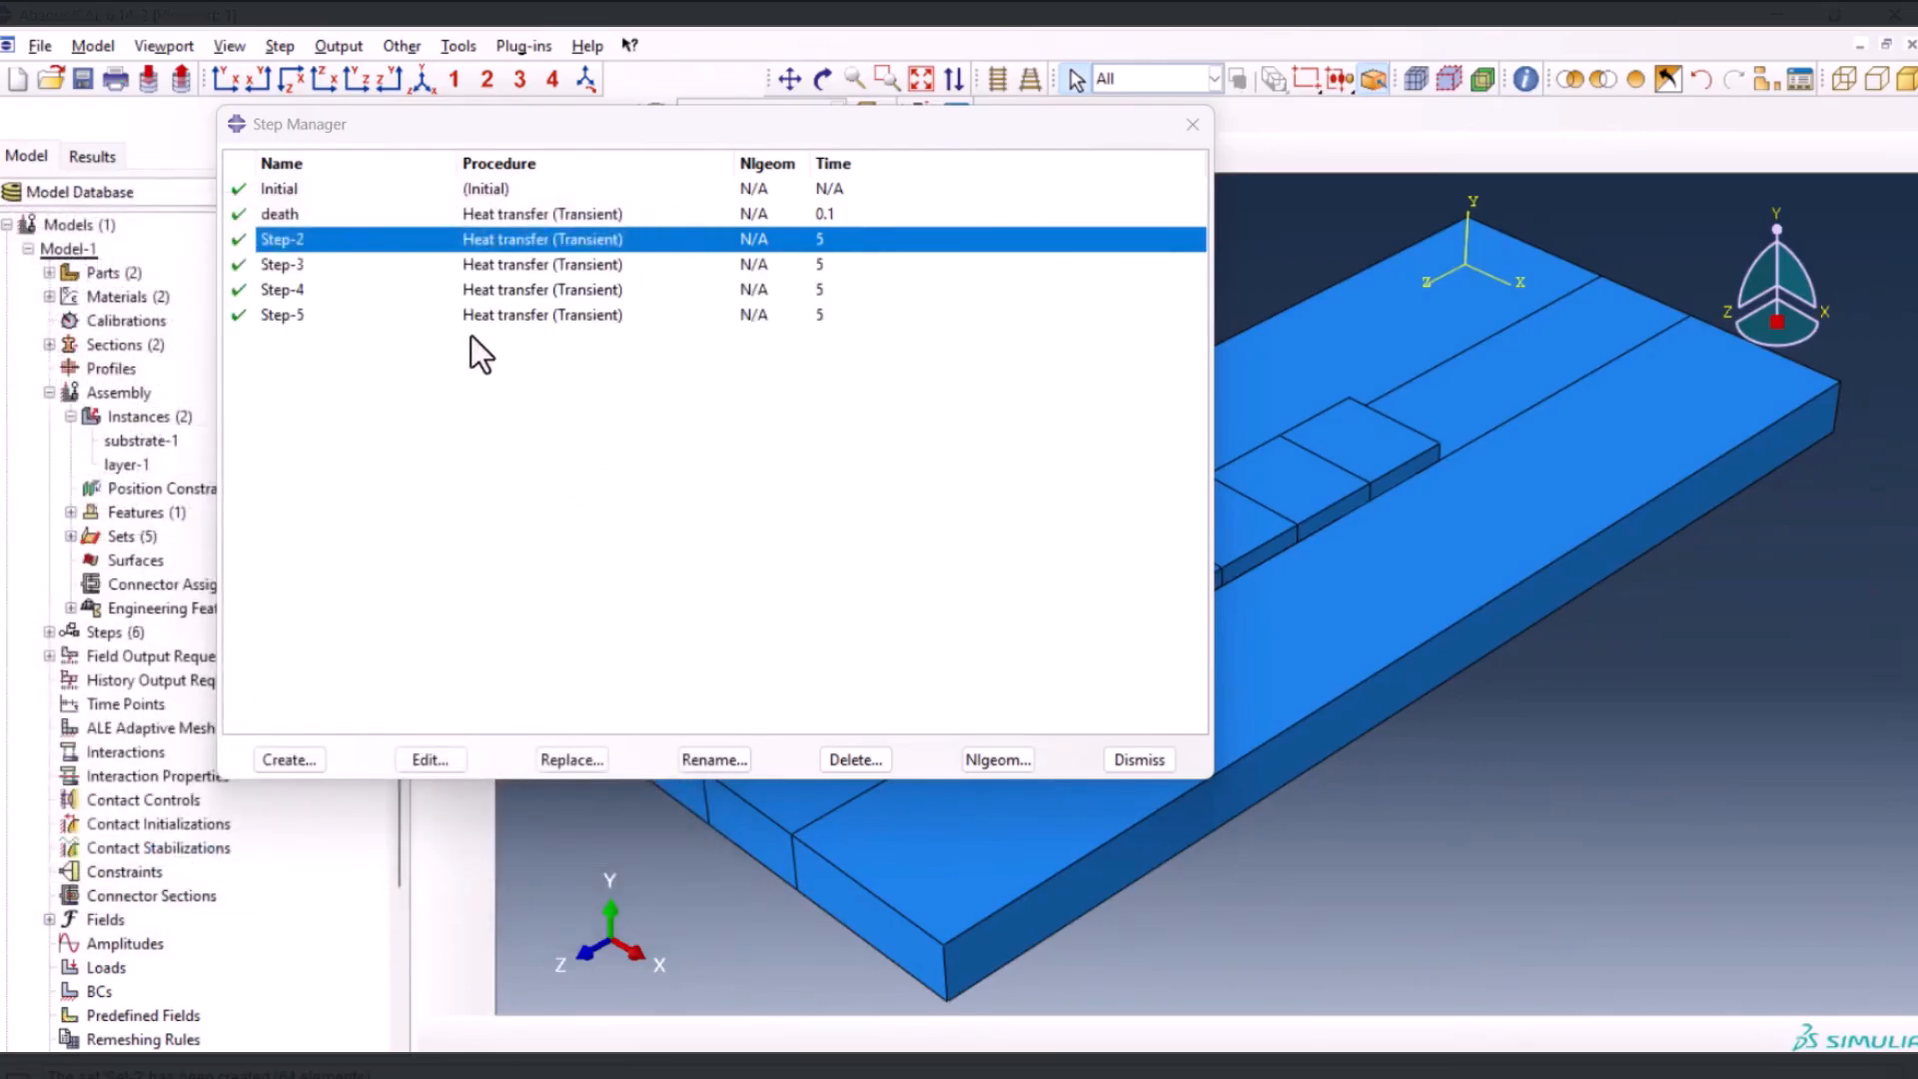
{"action": "left_click", "coordinate": [1139, 761]}
Start a model change interaction in the death step
{"action": "left_click", "coordinate": [577, 152]}
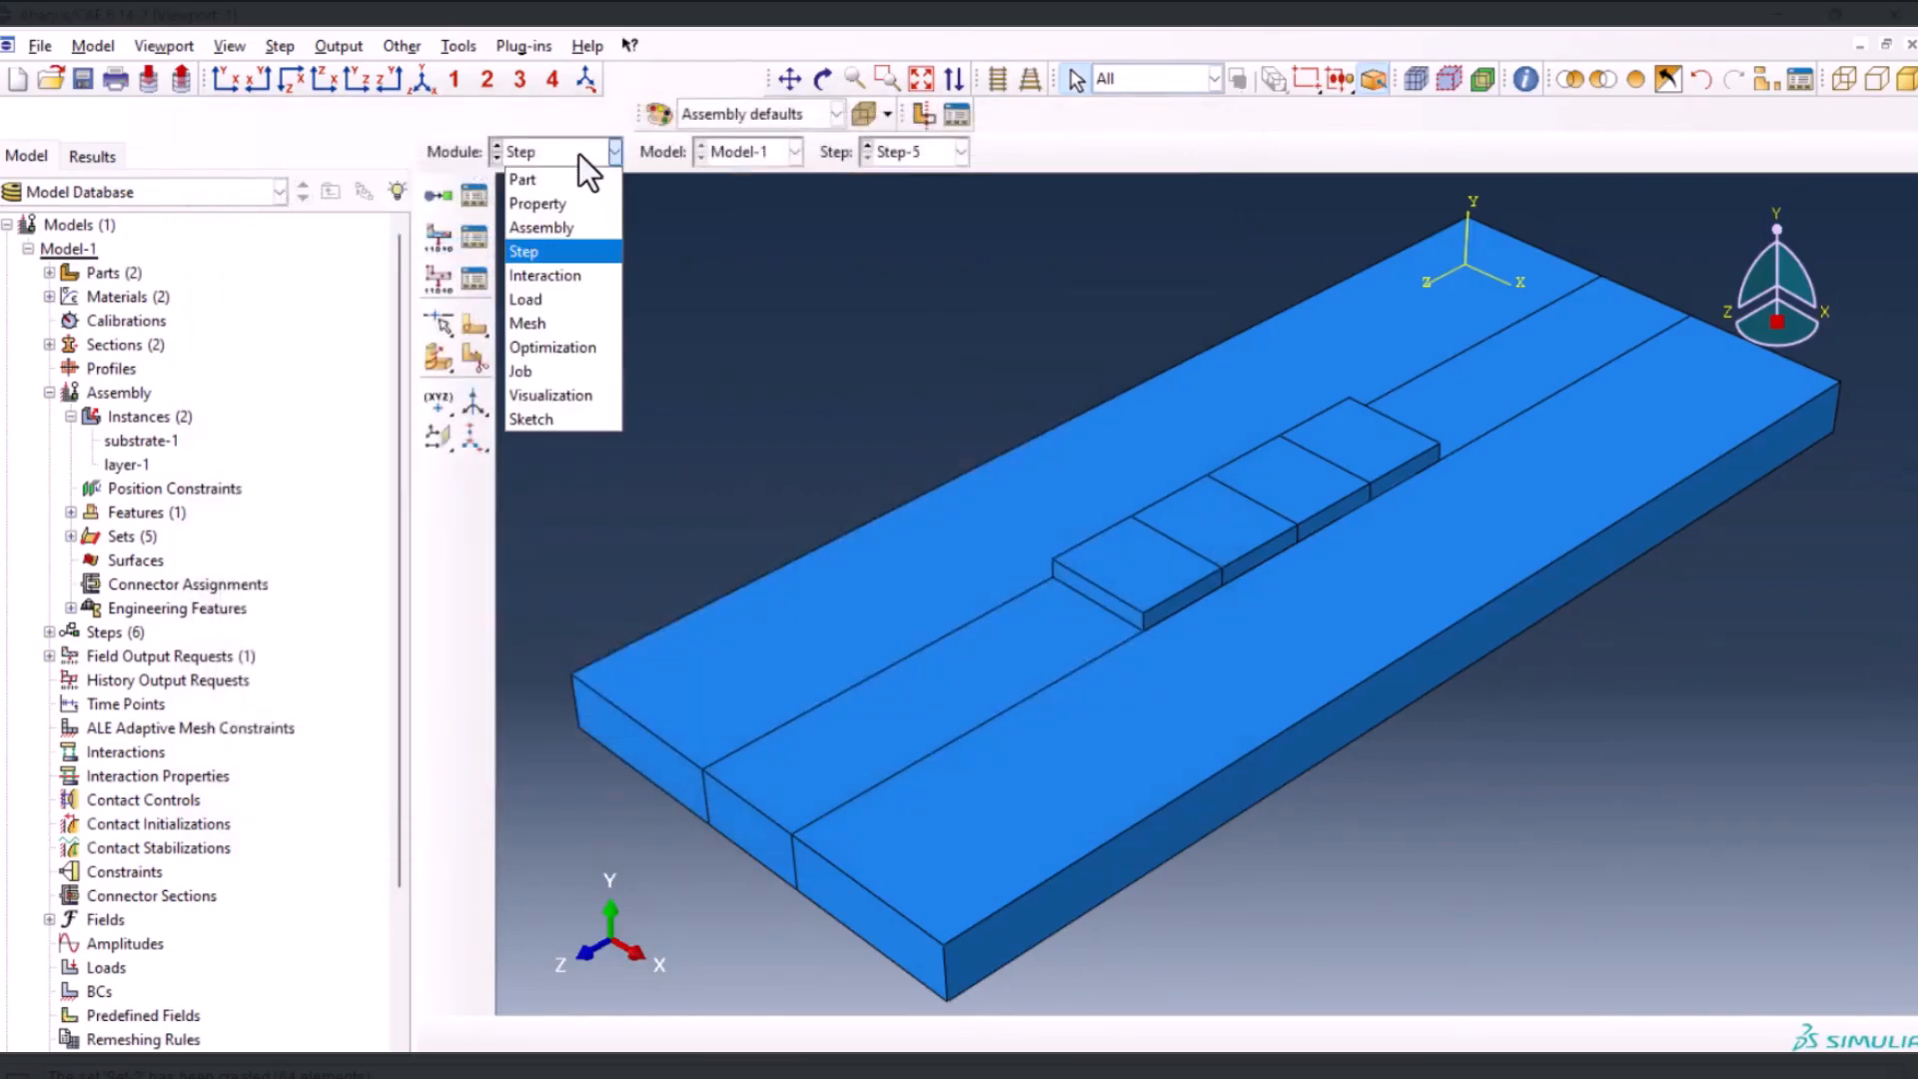
{"action": "left_click", "coordinate": [565, 273]}
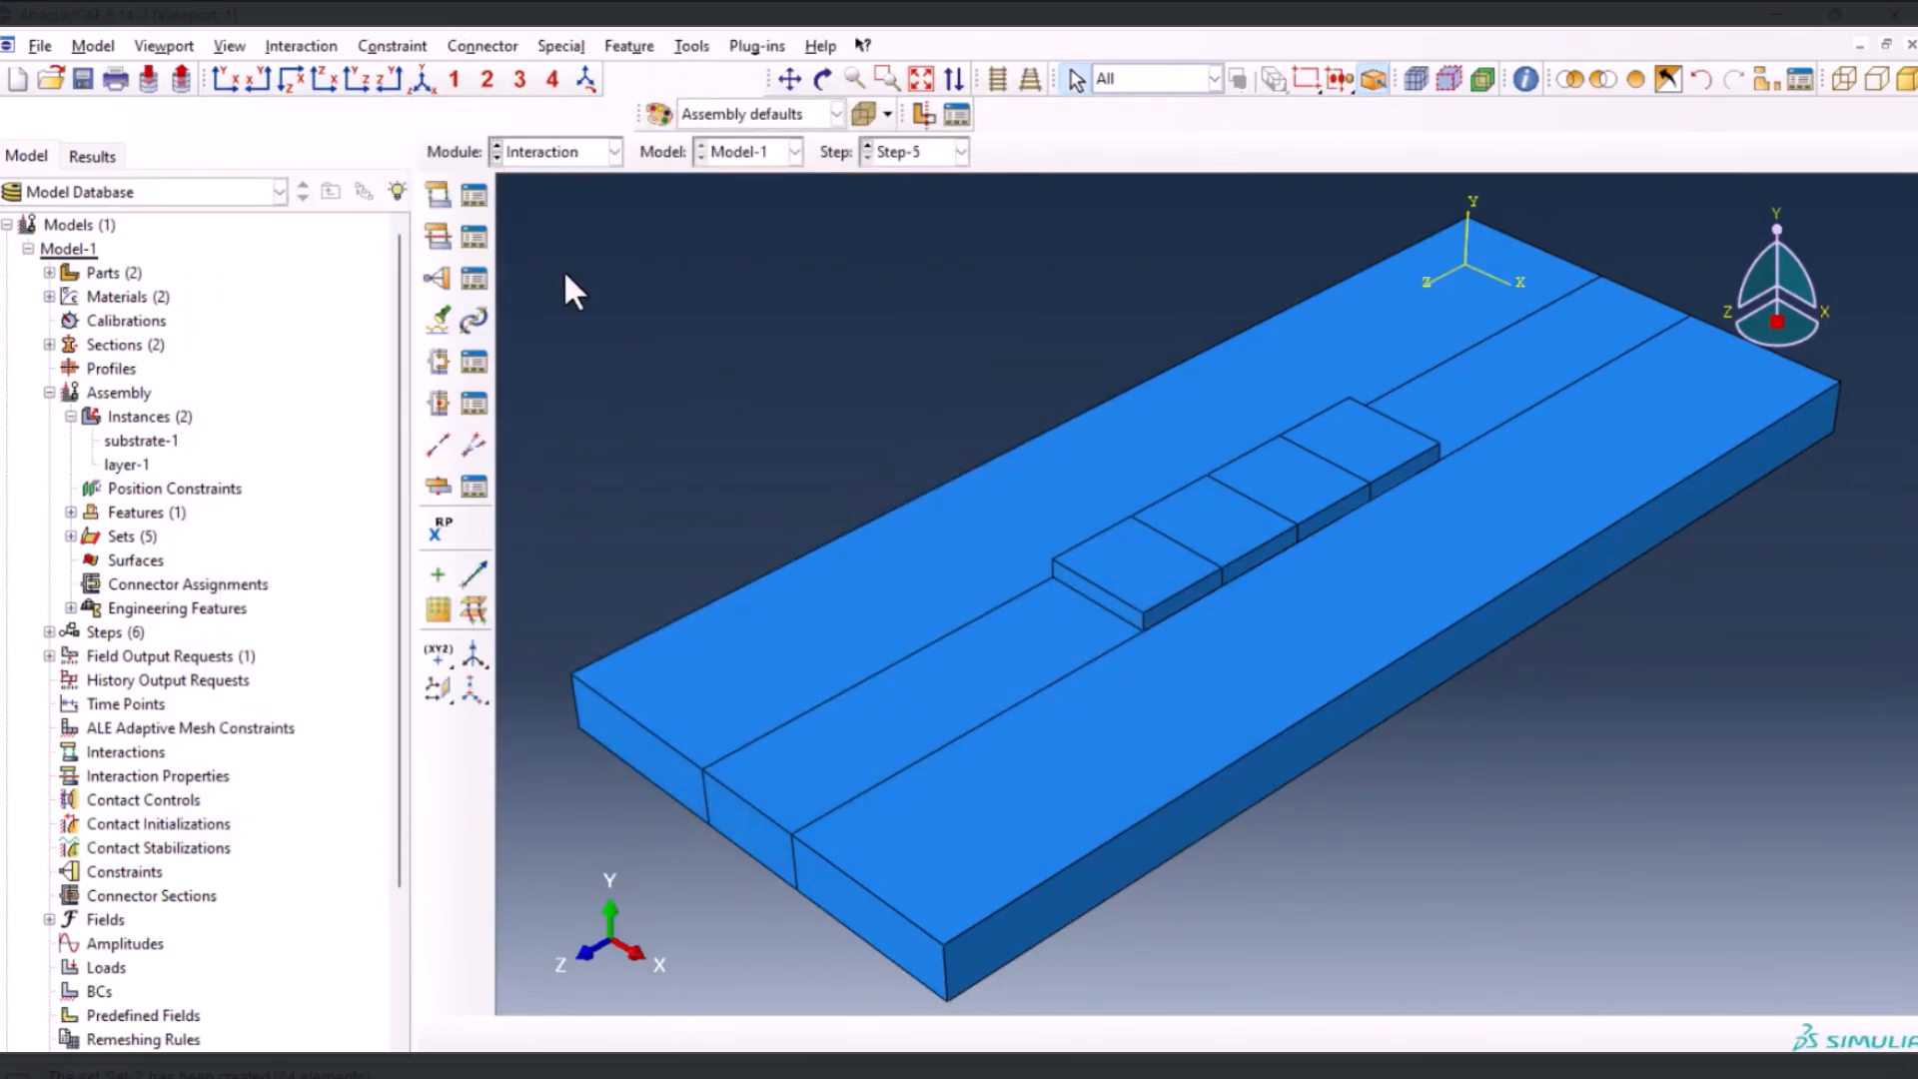
{"action": "left_click", "coordinate": [446, 202]}
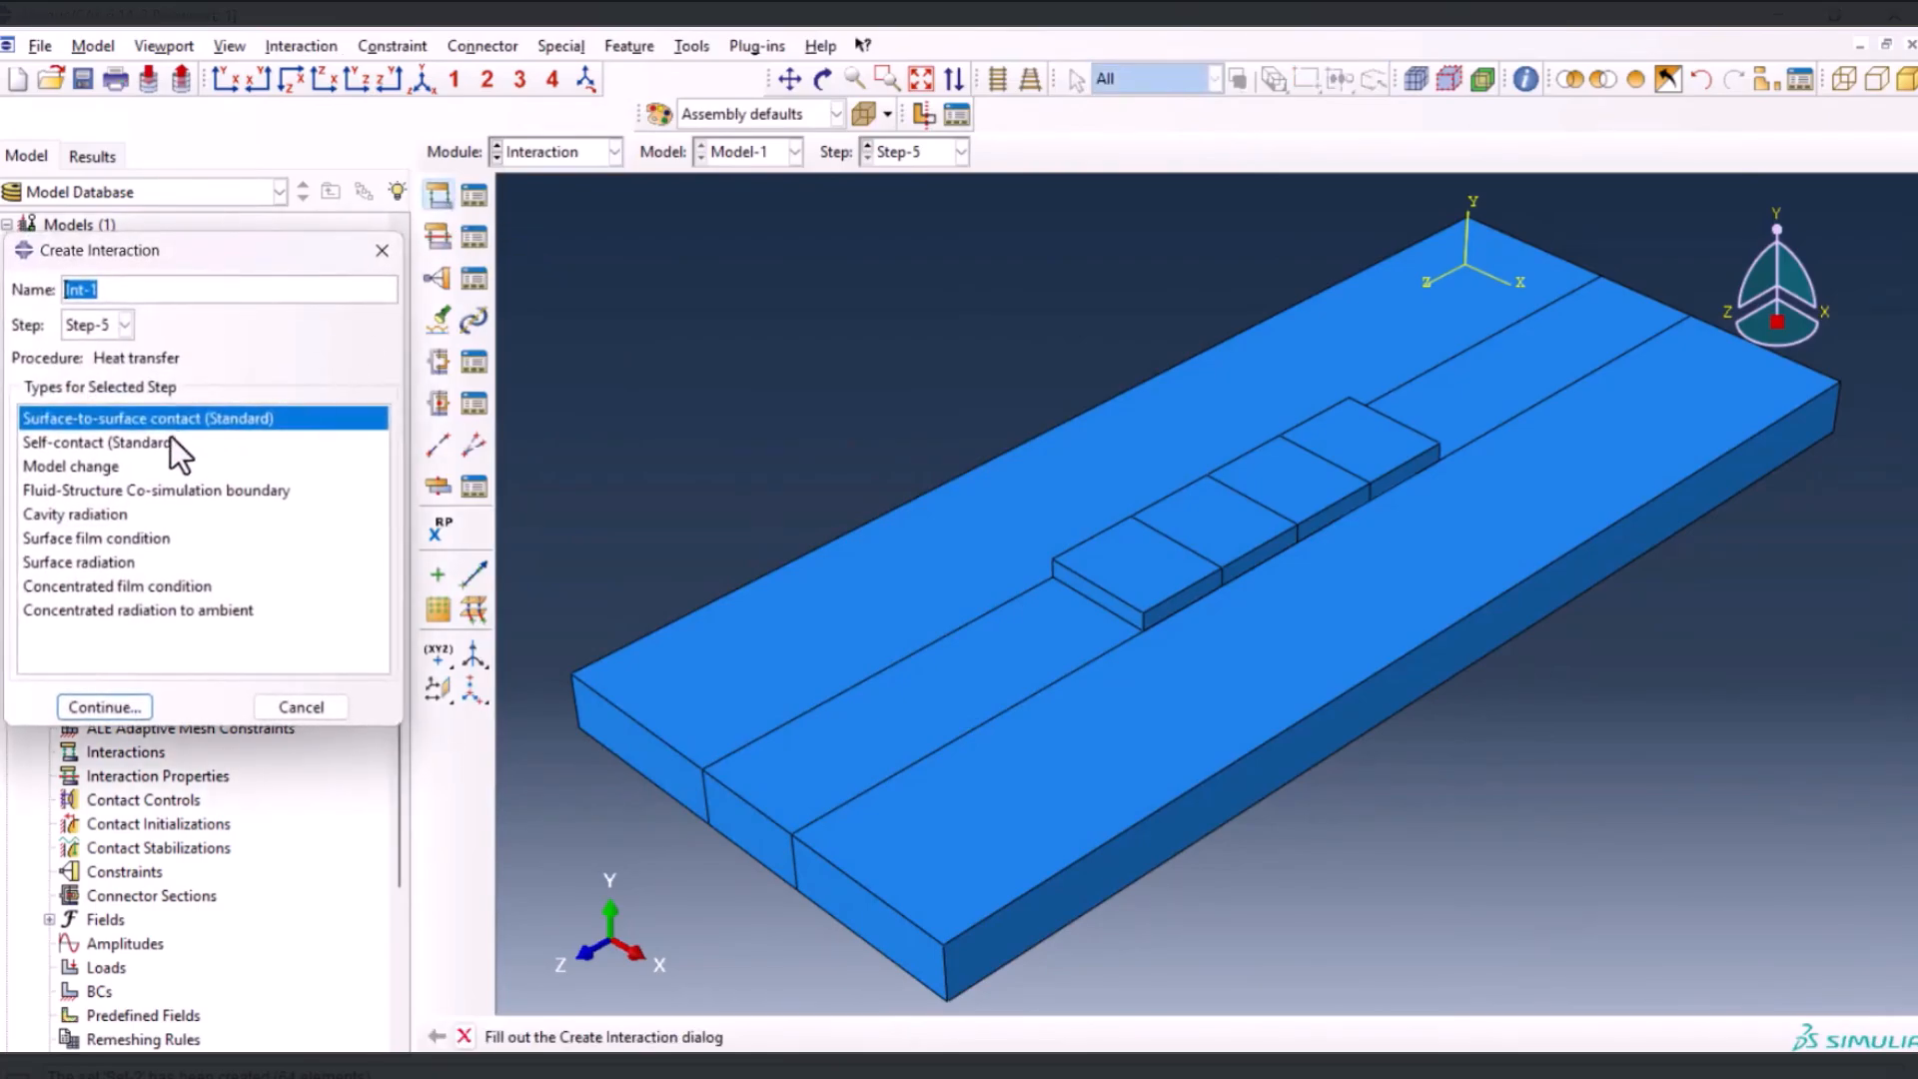
{"action": "left_click", "coordinate": [70, 466]}
{"action": "left_click", "coordinate": [81, 327]}
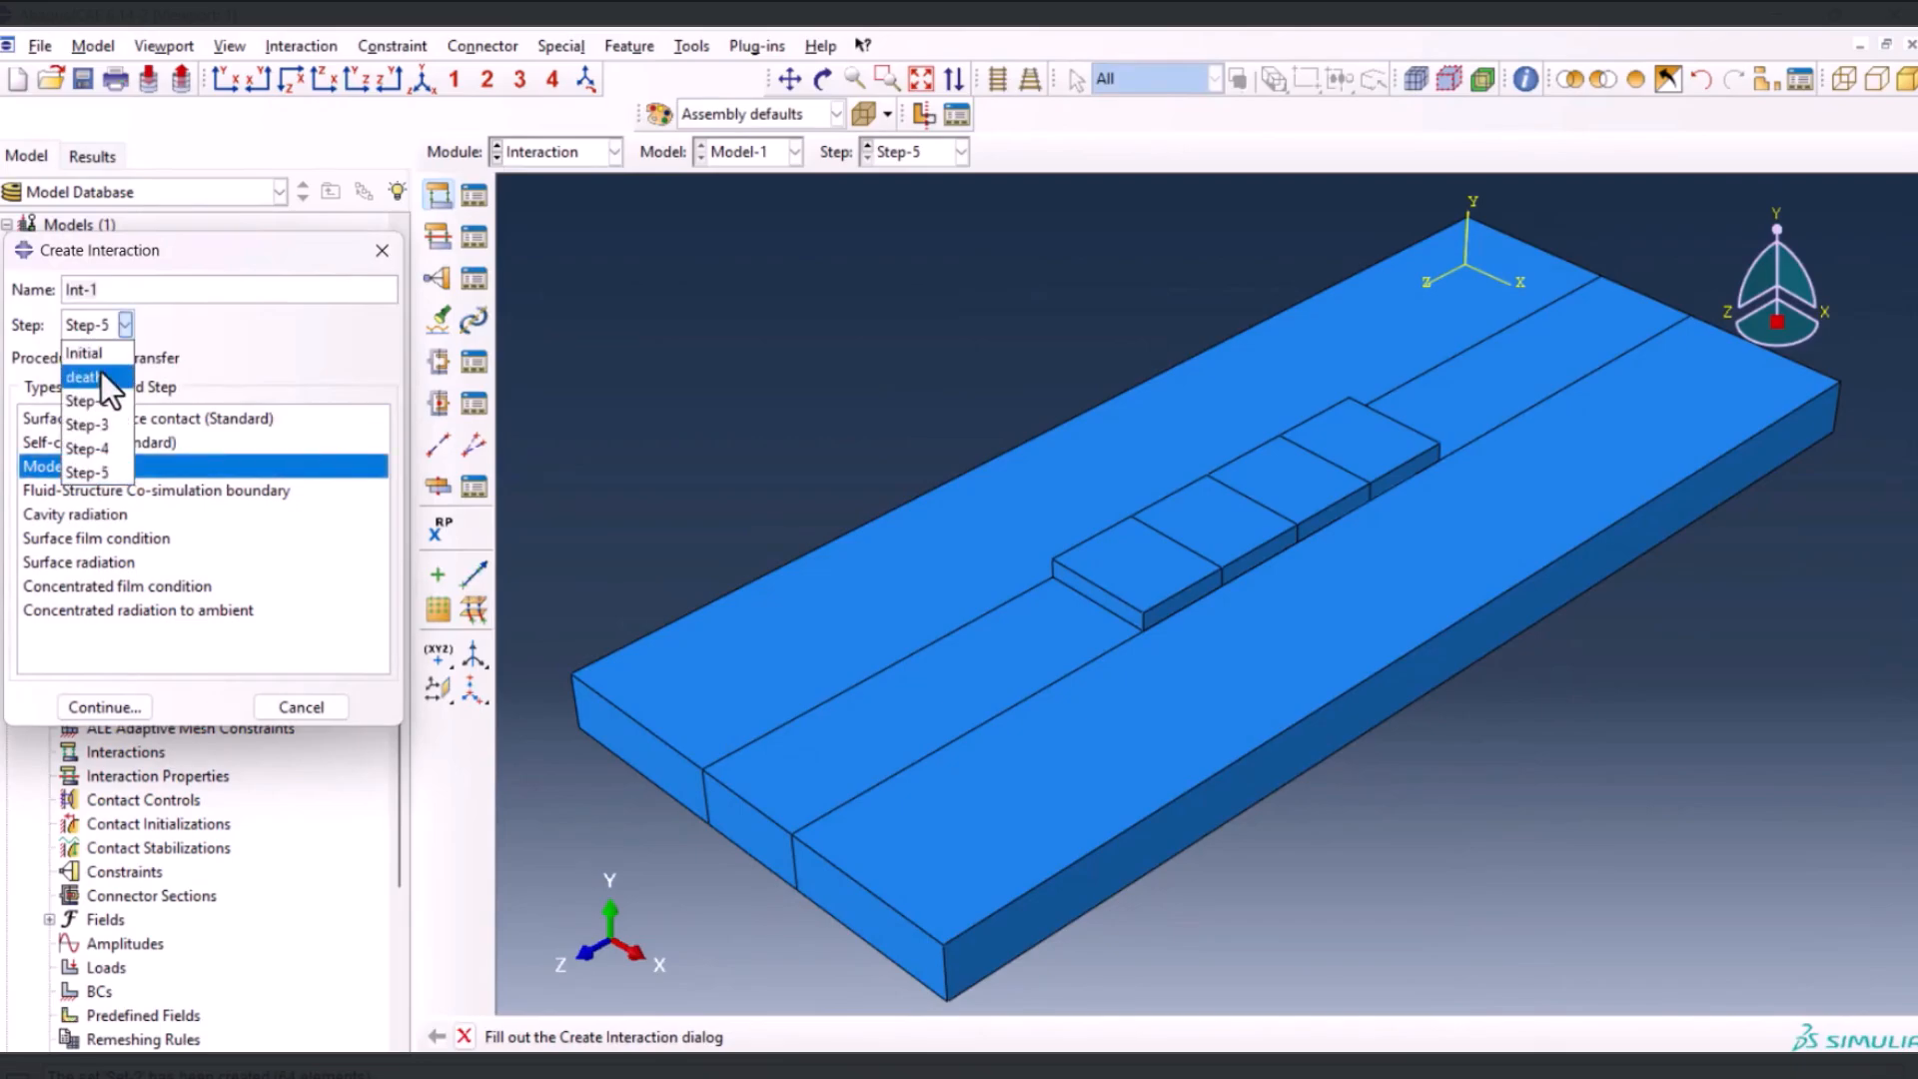
{"action": "left_click", "coordinate": [100, 375]}
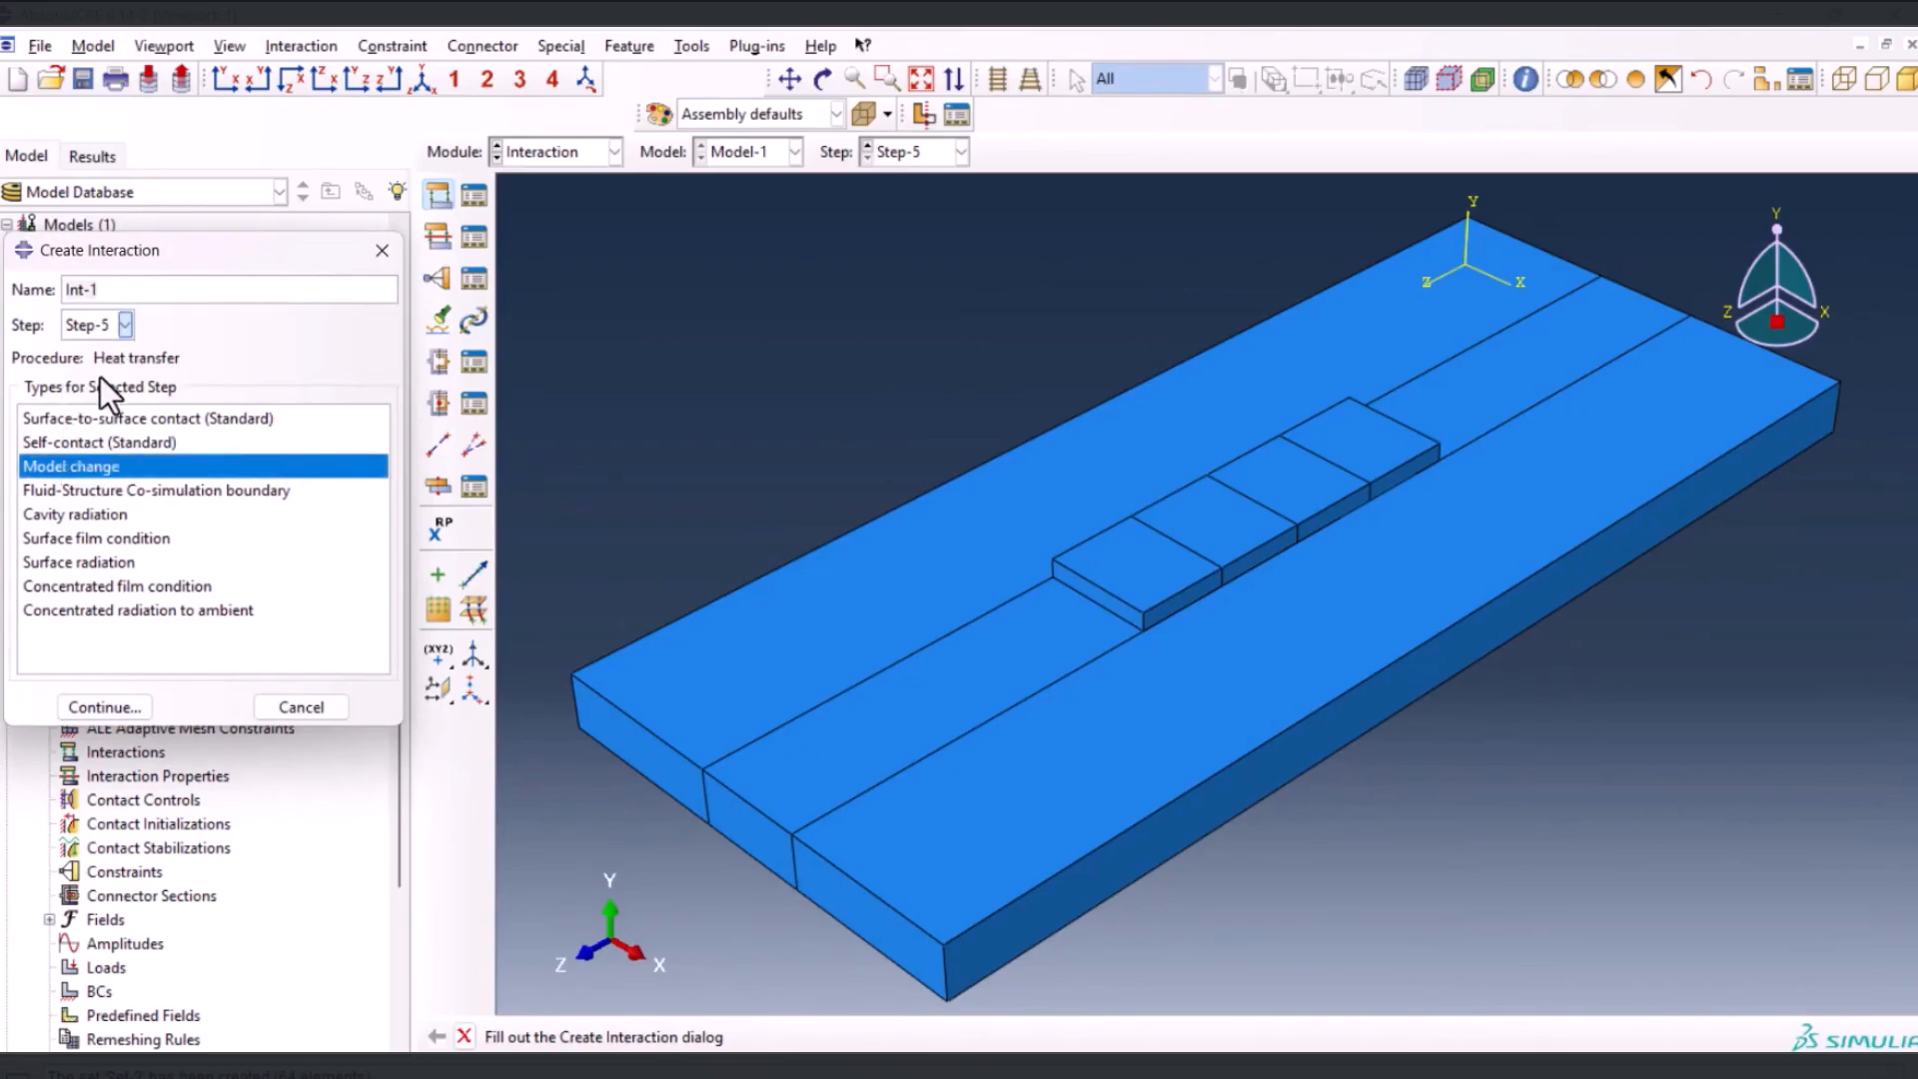
{"action": "left_click", "coordinate": [92, 706]}
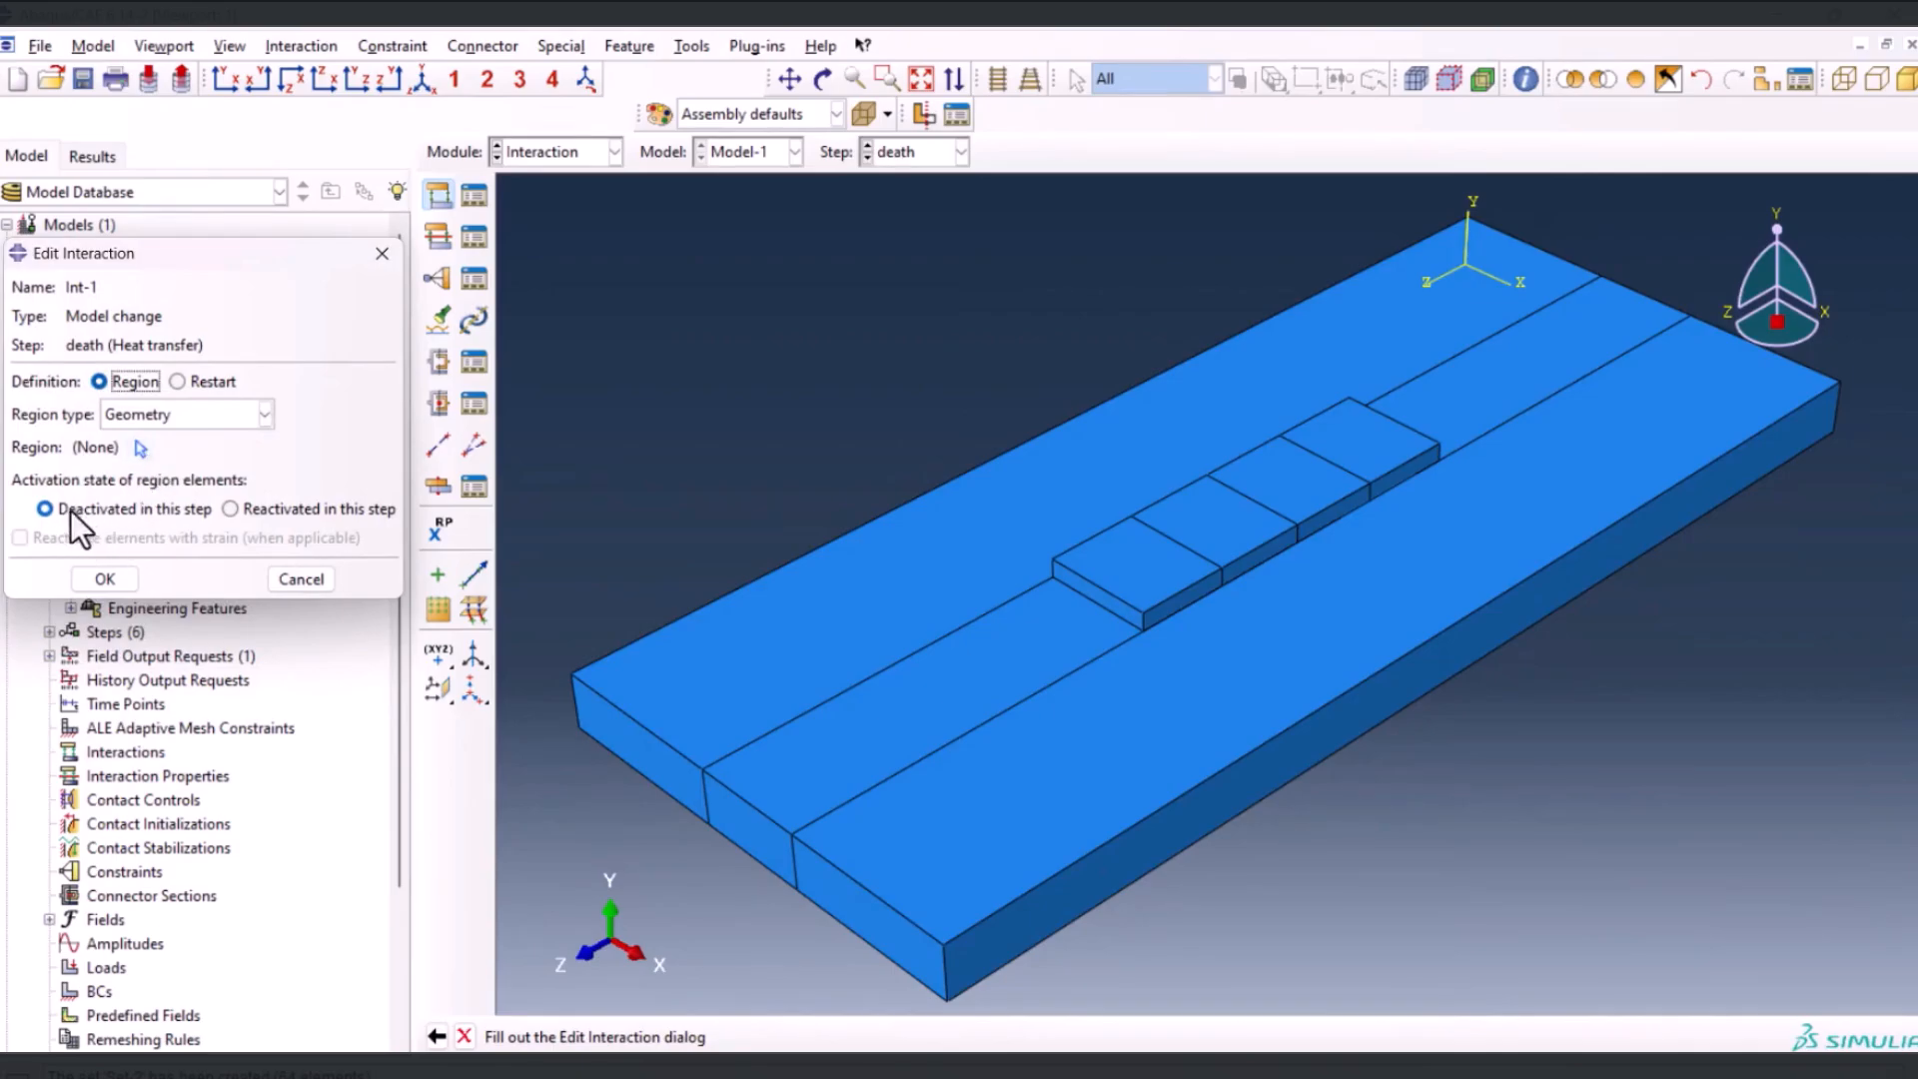
Deactivate the layer-1.layer element set in the death step, using Elements as the region type
{"action": "left_click", "coordinate": [220, 417]}
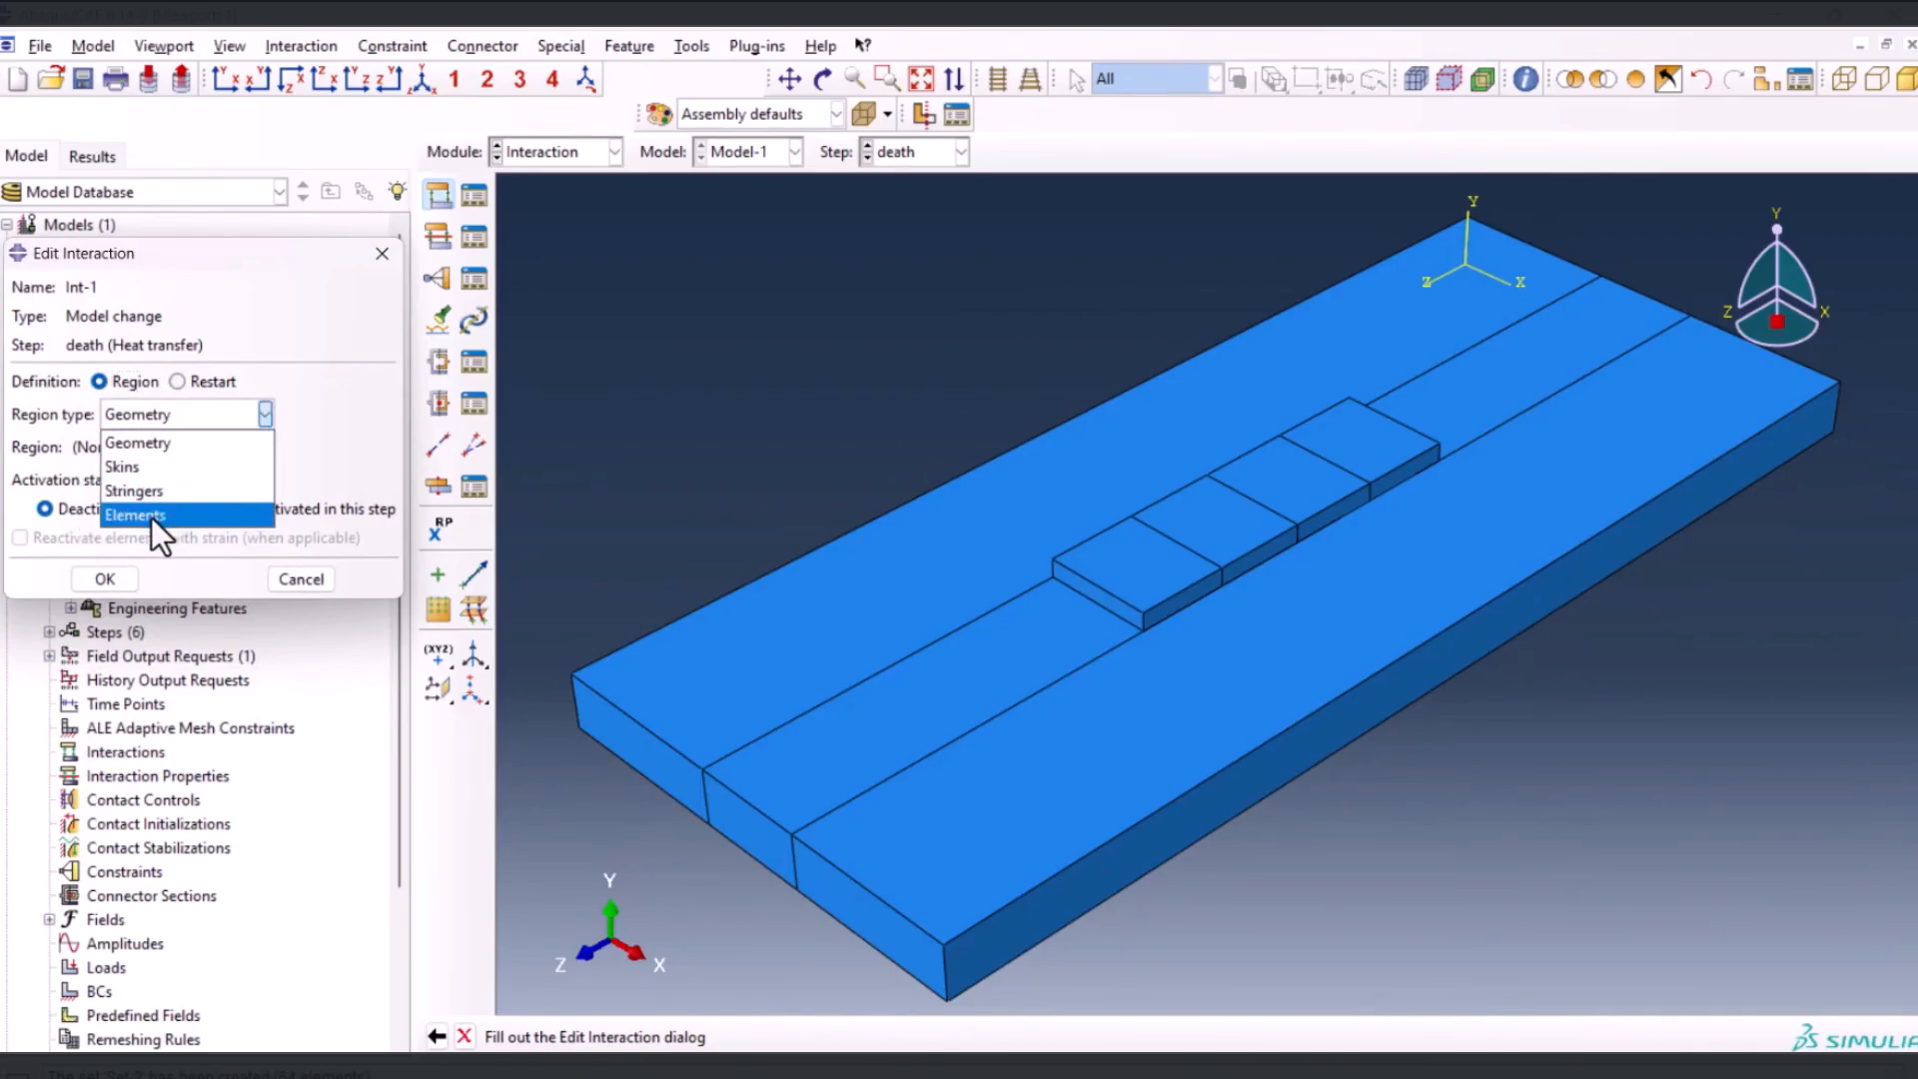
{"action": "left_click", "coordinate": [152, 516]}
{"action": "left_click", "coordinate": [148, 447]}
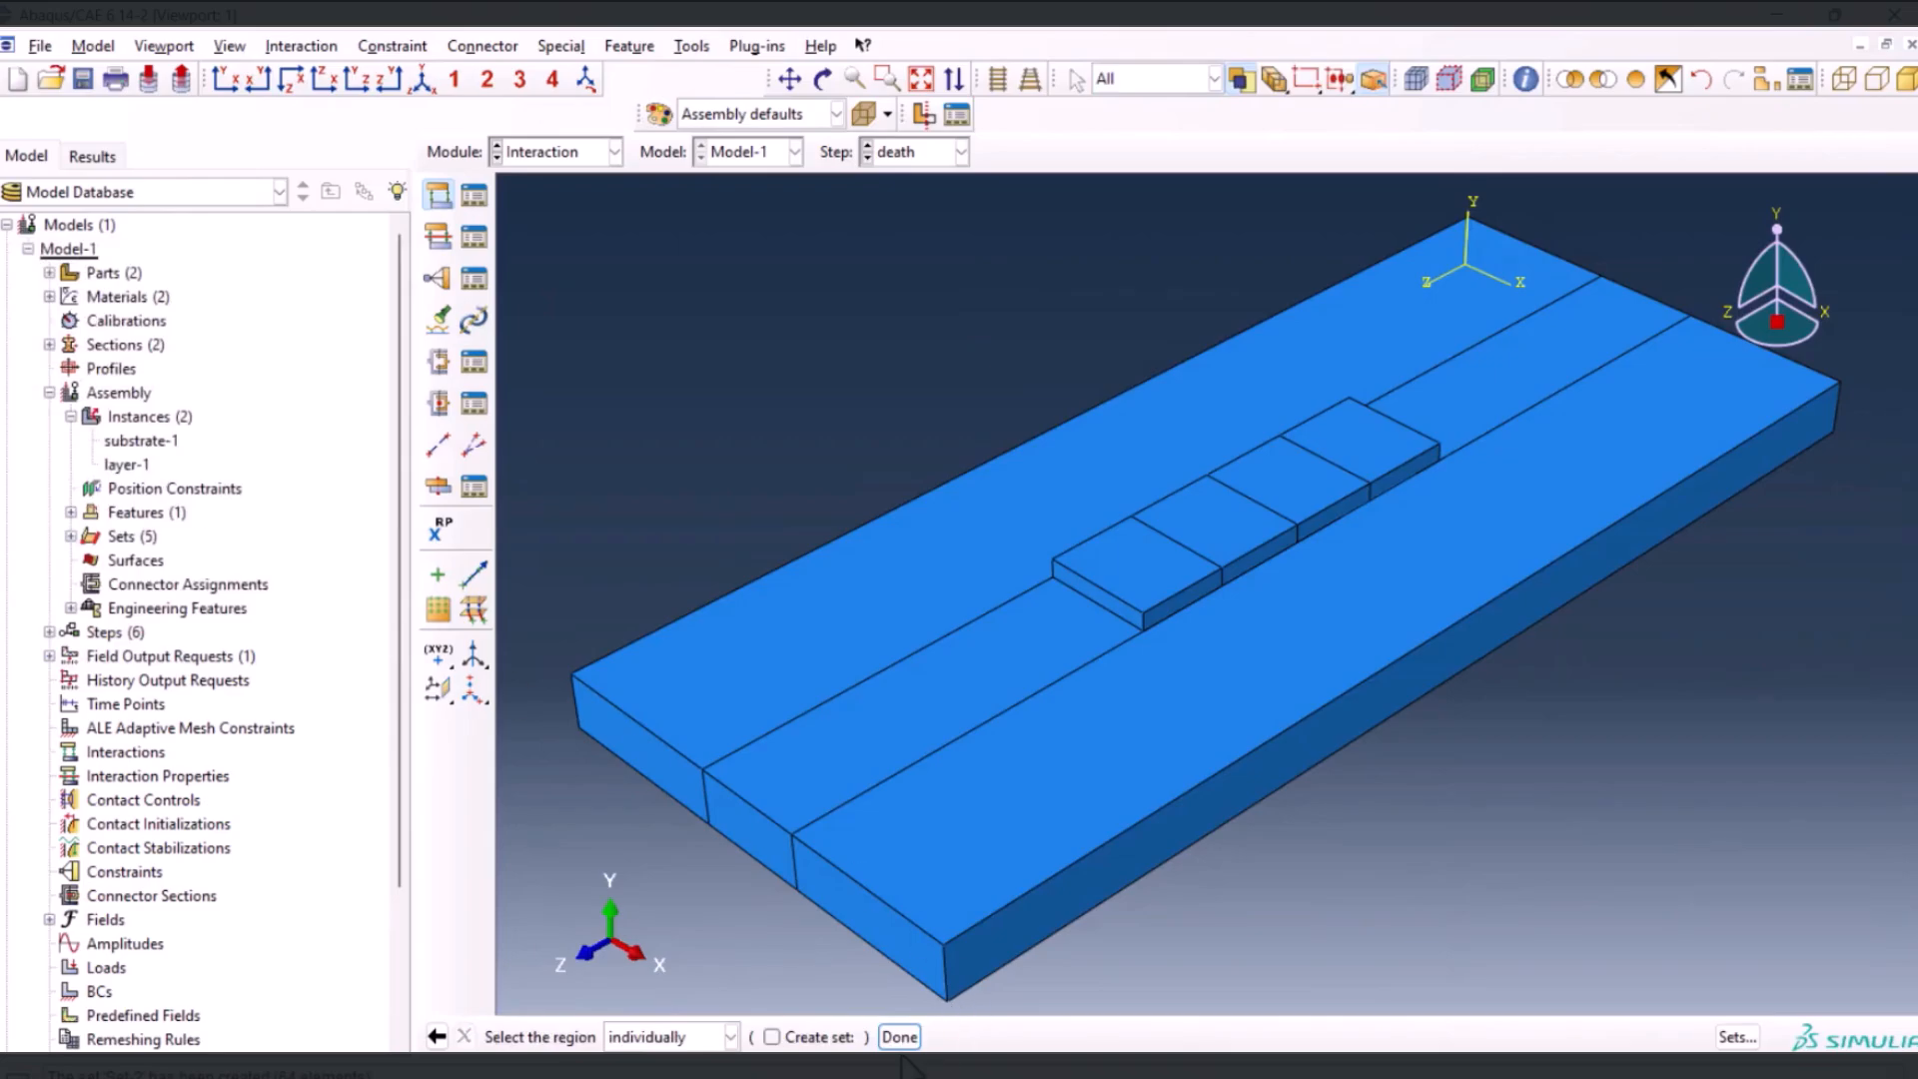
{"action": "left_click", "coordinate": [1738, 1038]}
{"action": "scroll", "coordinate": [116, 477], "scroll_direction": "down", "scroll_amount": 2}
{"action": "left_click_drag", "start_coordinate": [205, 624], "coordinate": [210, 761]}
{"action": "left_click", "coordinate": [86, 550]}
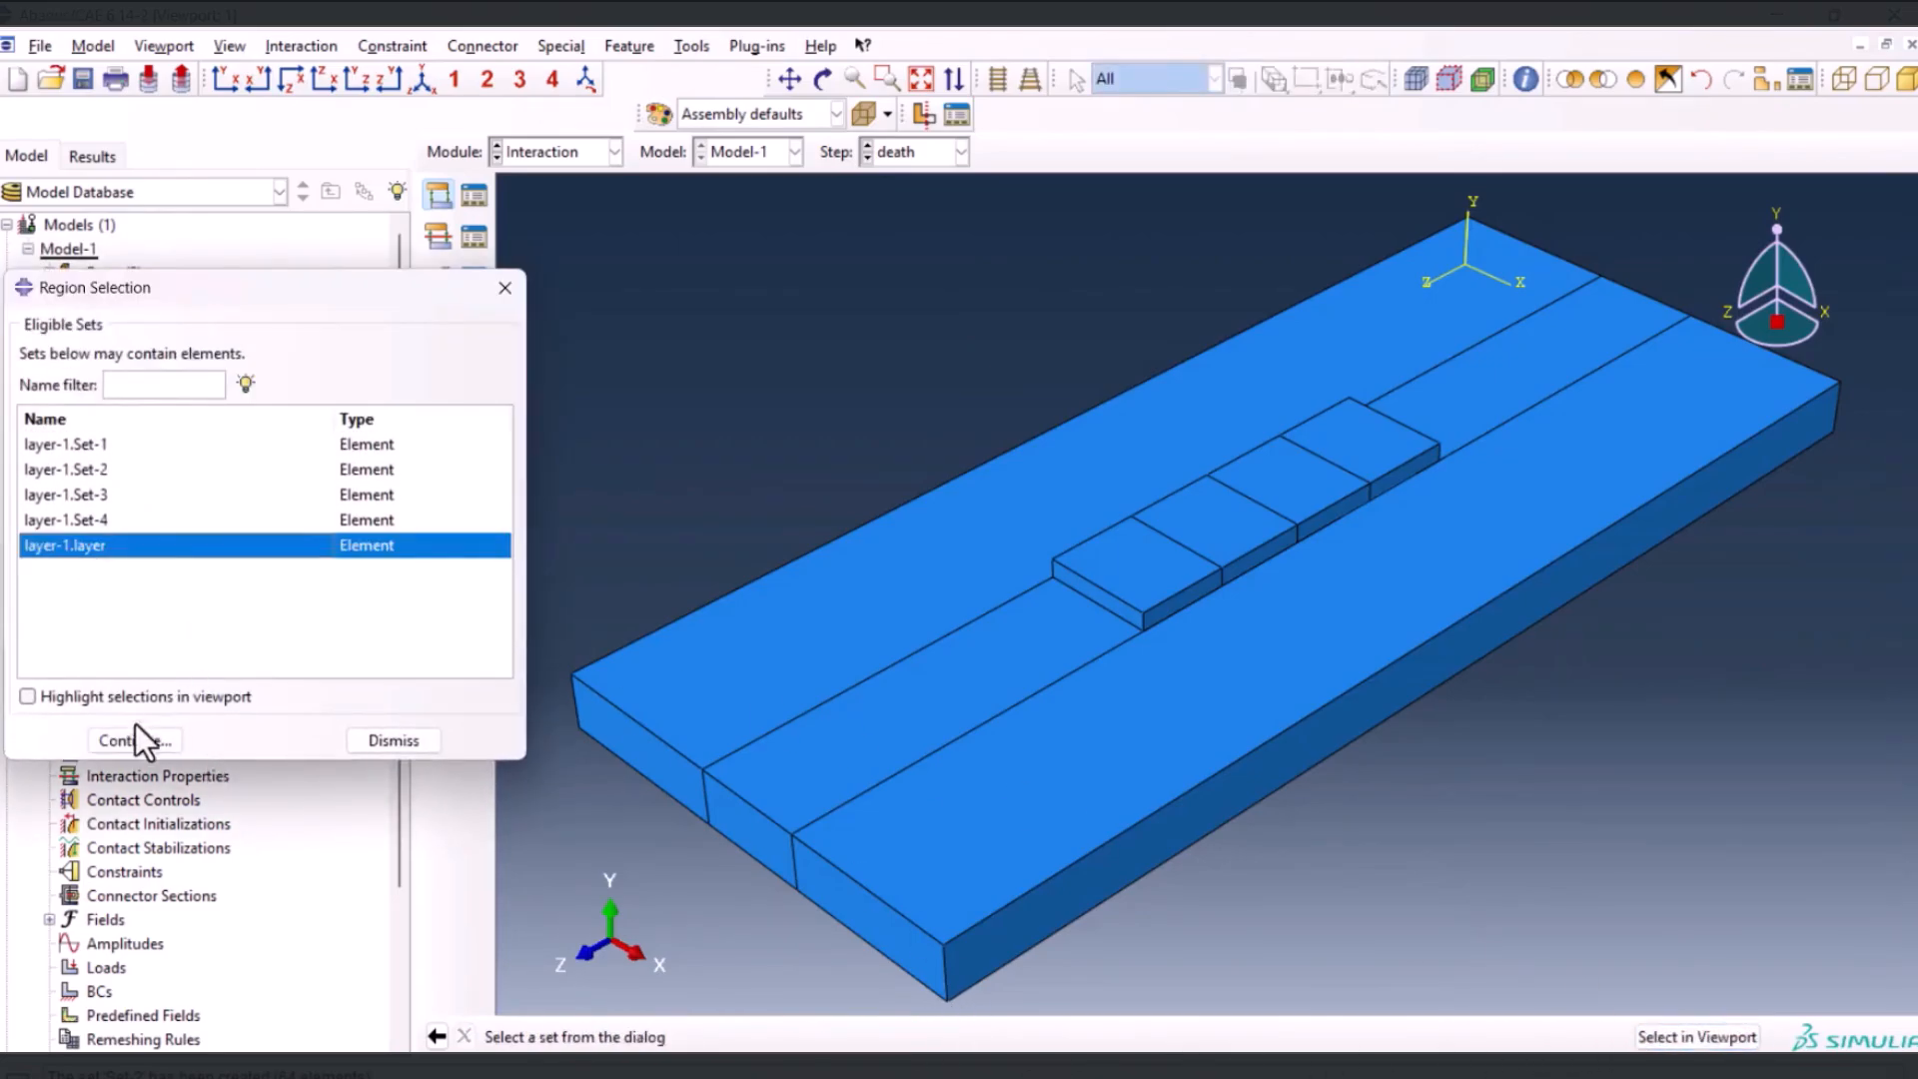
{"action": "left_click", "coordinate": [137, 739]}
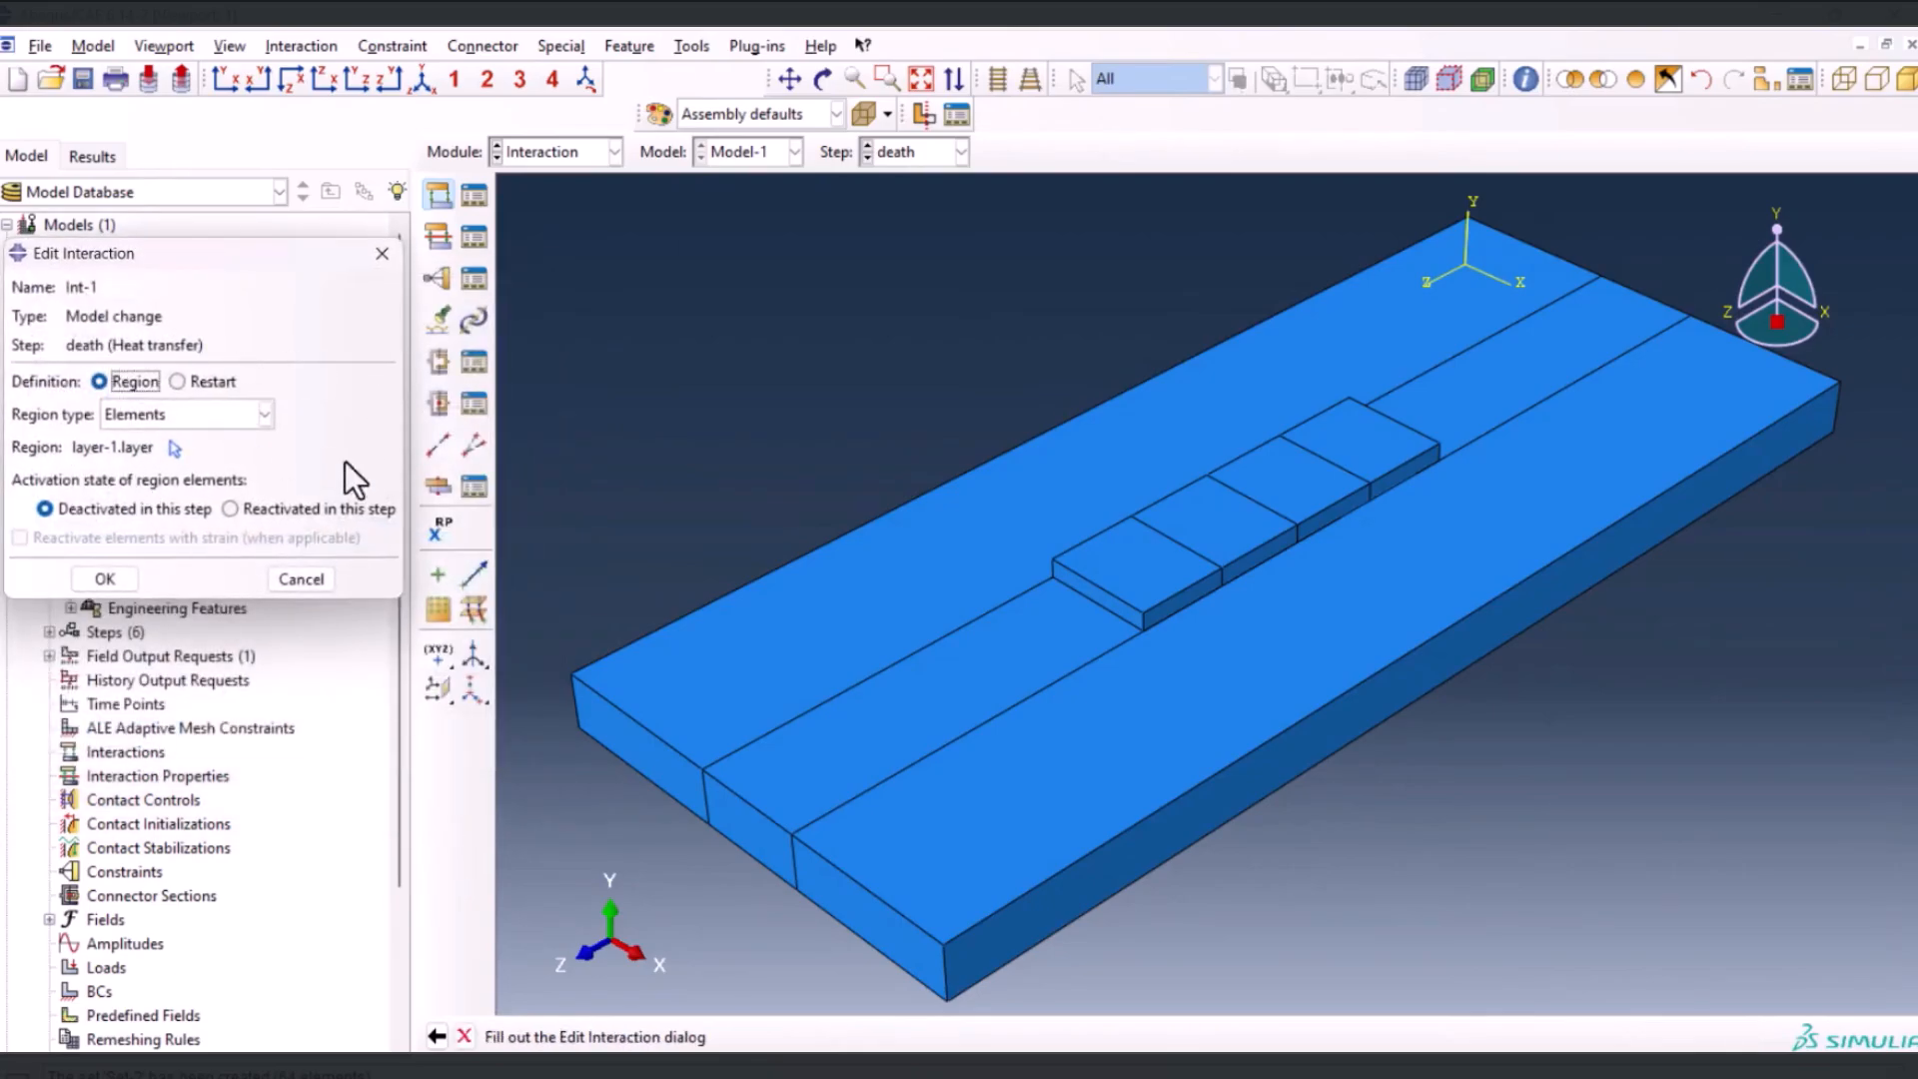
{"action": "left_click", "coordinate": [105, 578]}
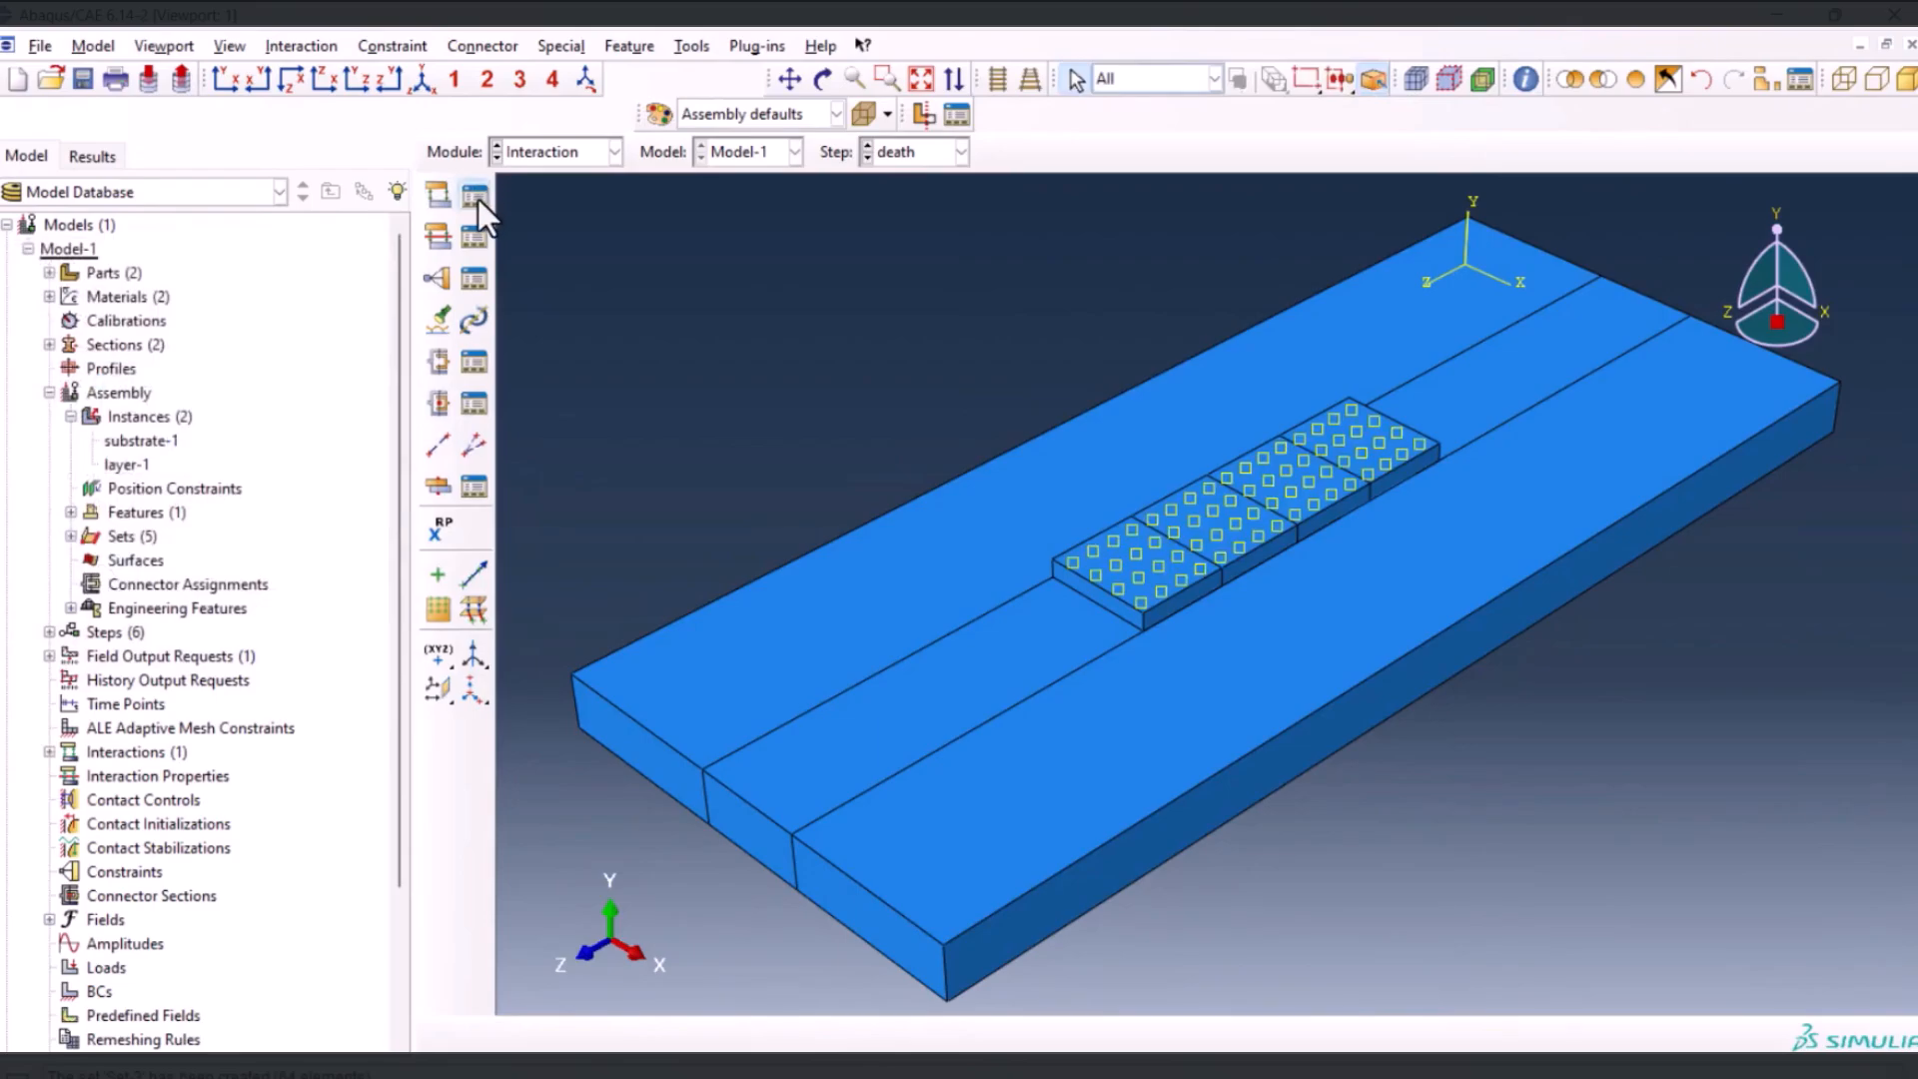
Start a second model change interaction in Step-2, with Elements as the region type
{"action": "left_click", "coordinate": [475, 197]}
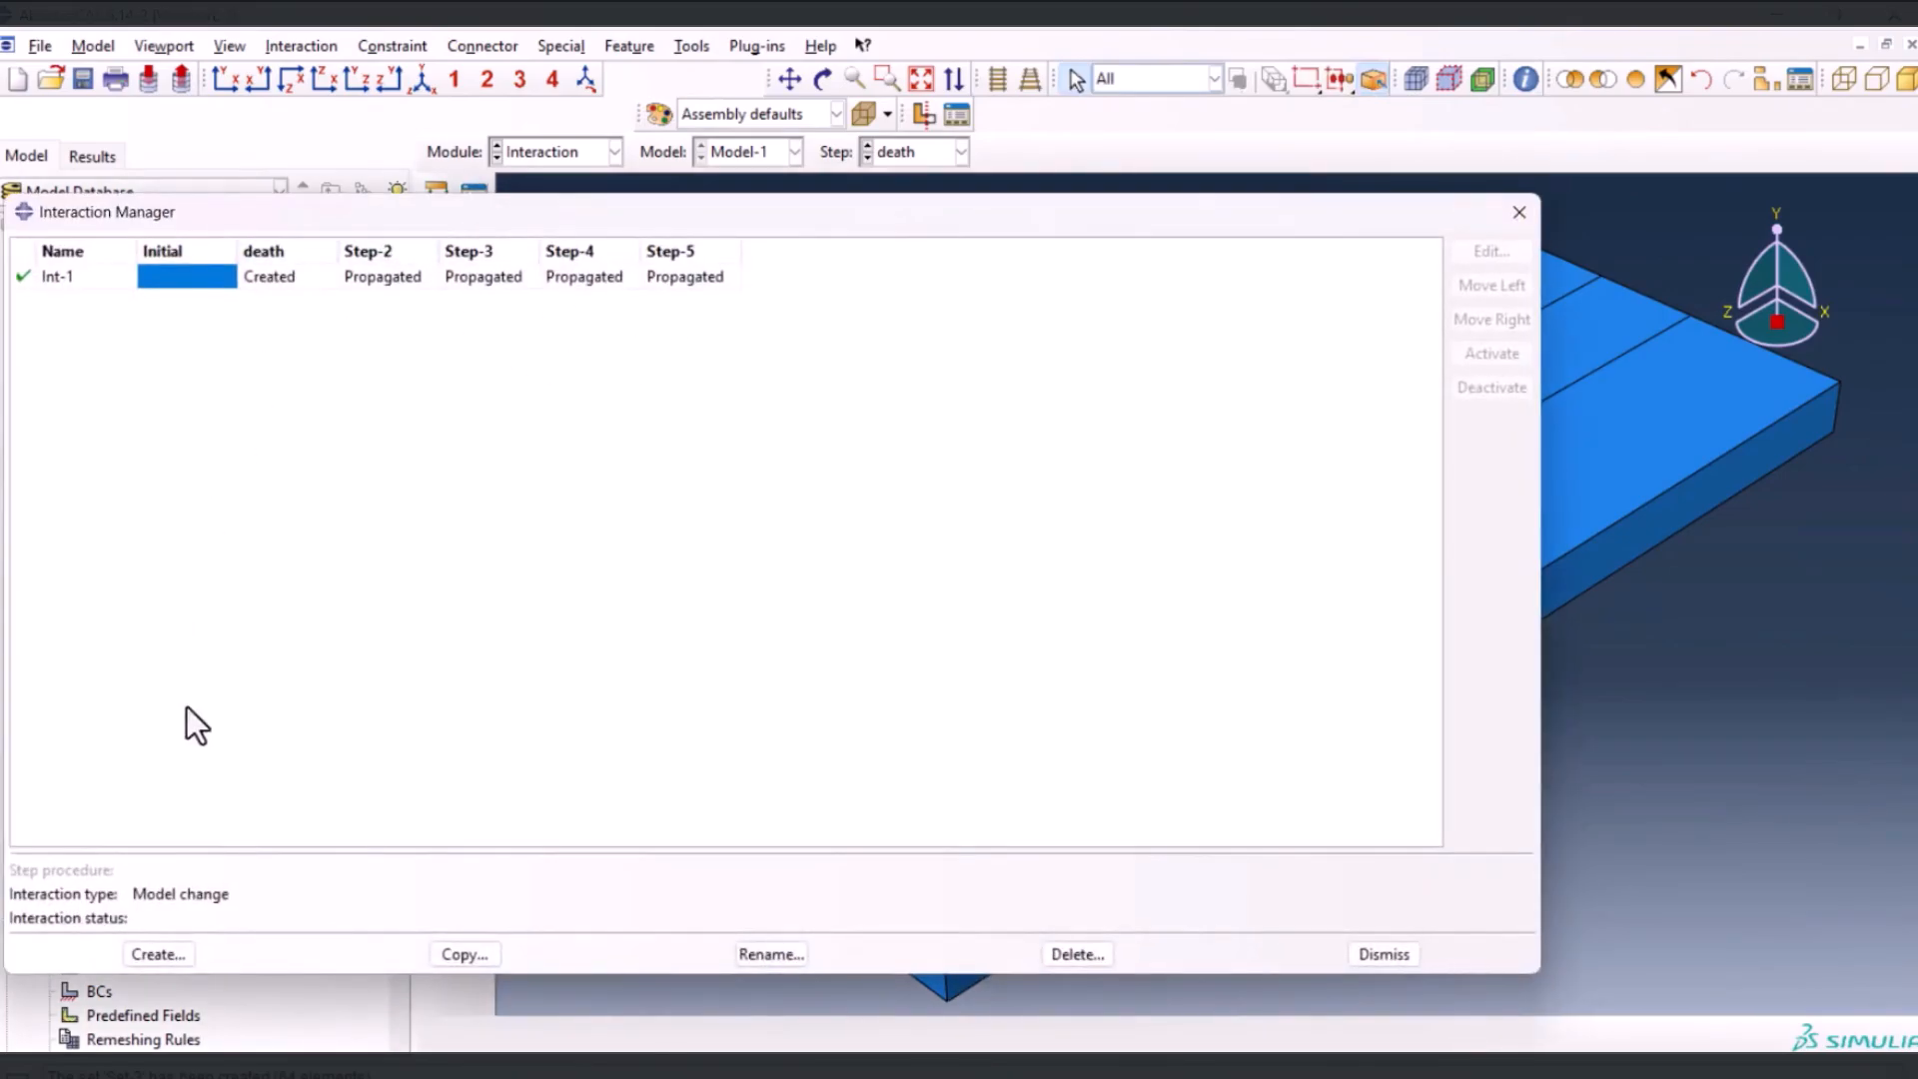
{"action": "left_click", "coordinate": [153, 954]}
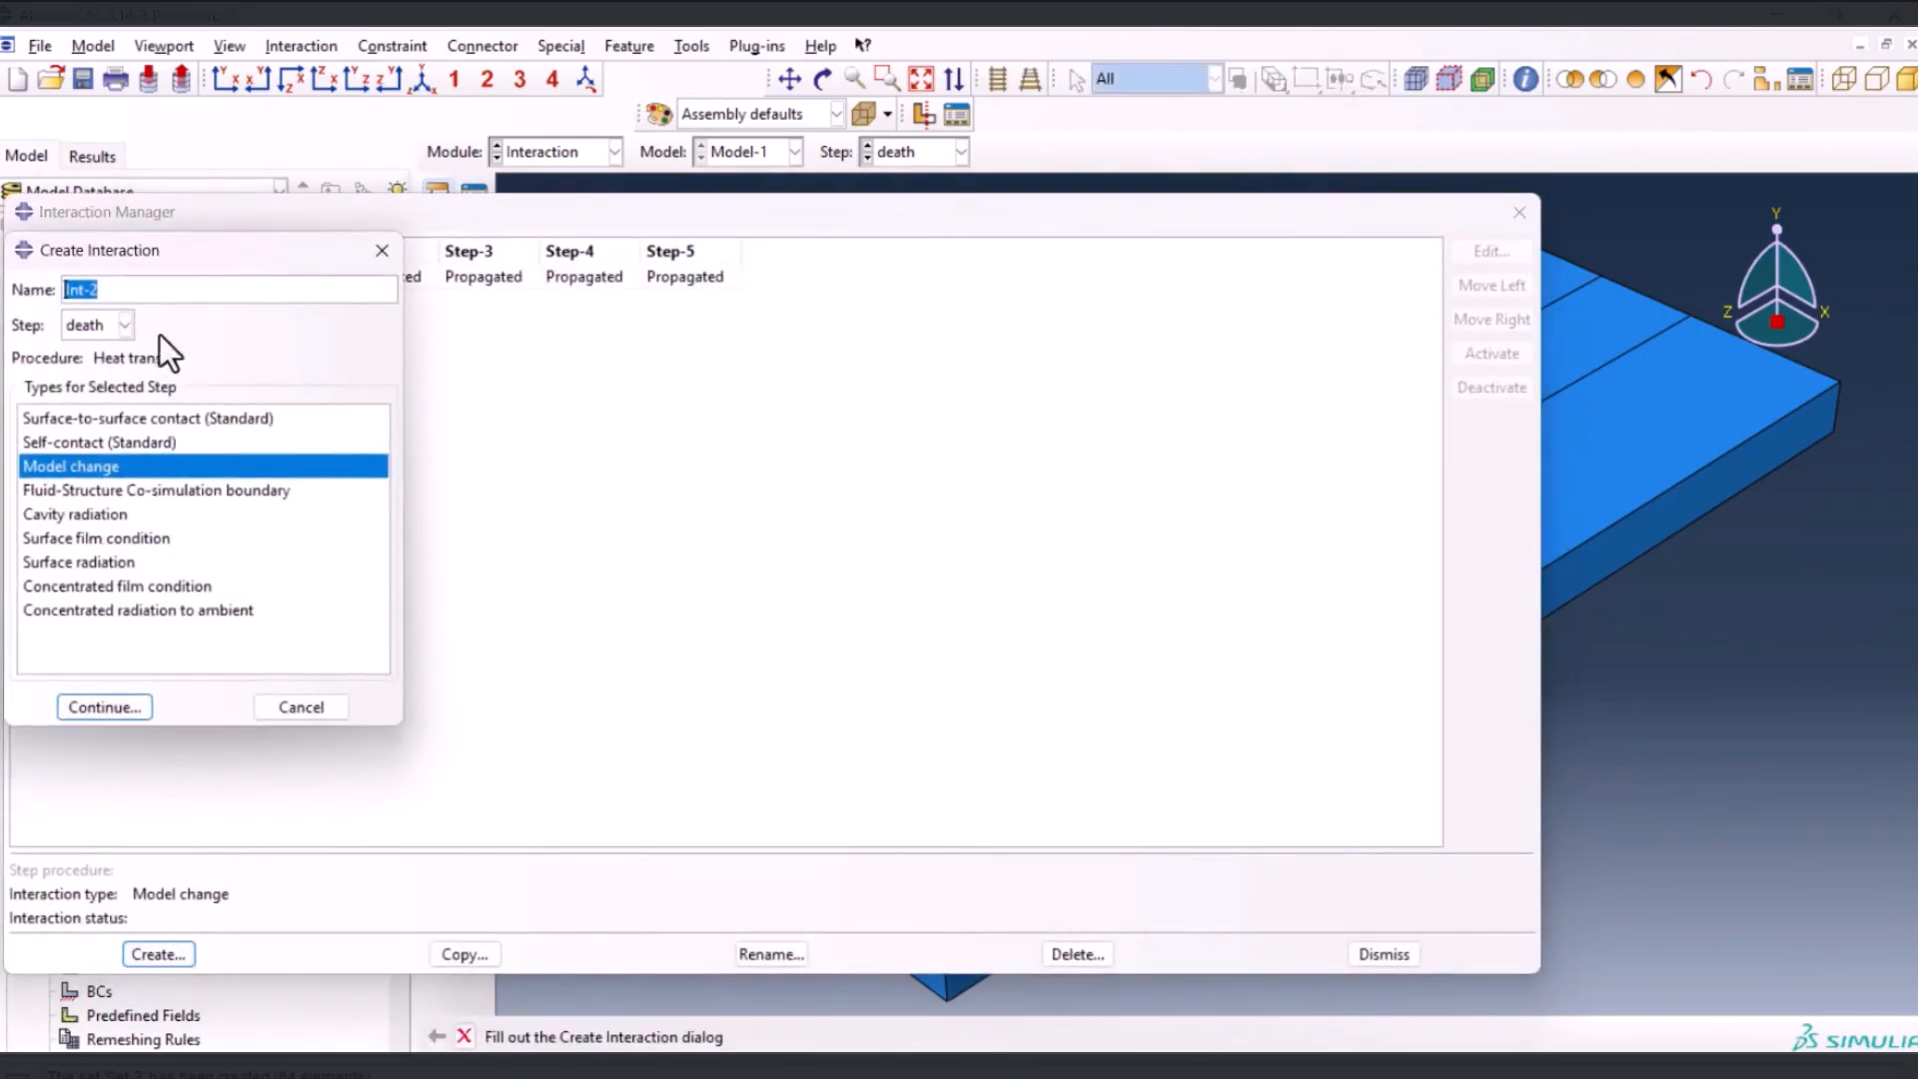
{"action": "left_click", "coordinate": [122, 328]}
{"action": "left_click", "coordinate": [98, 397]}
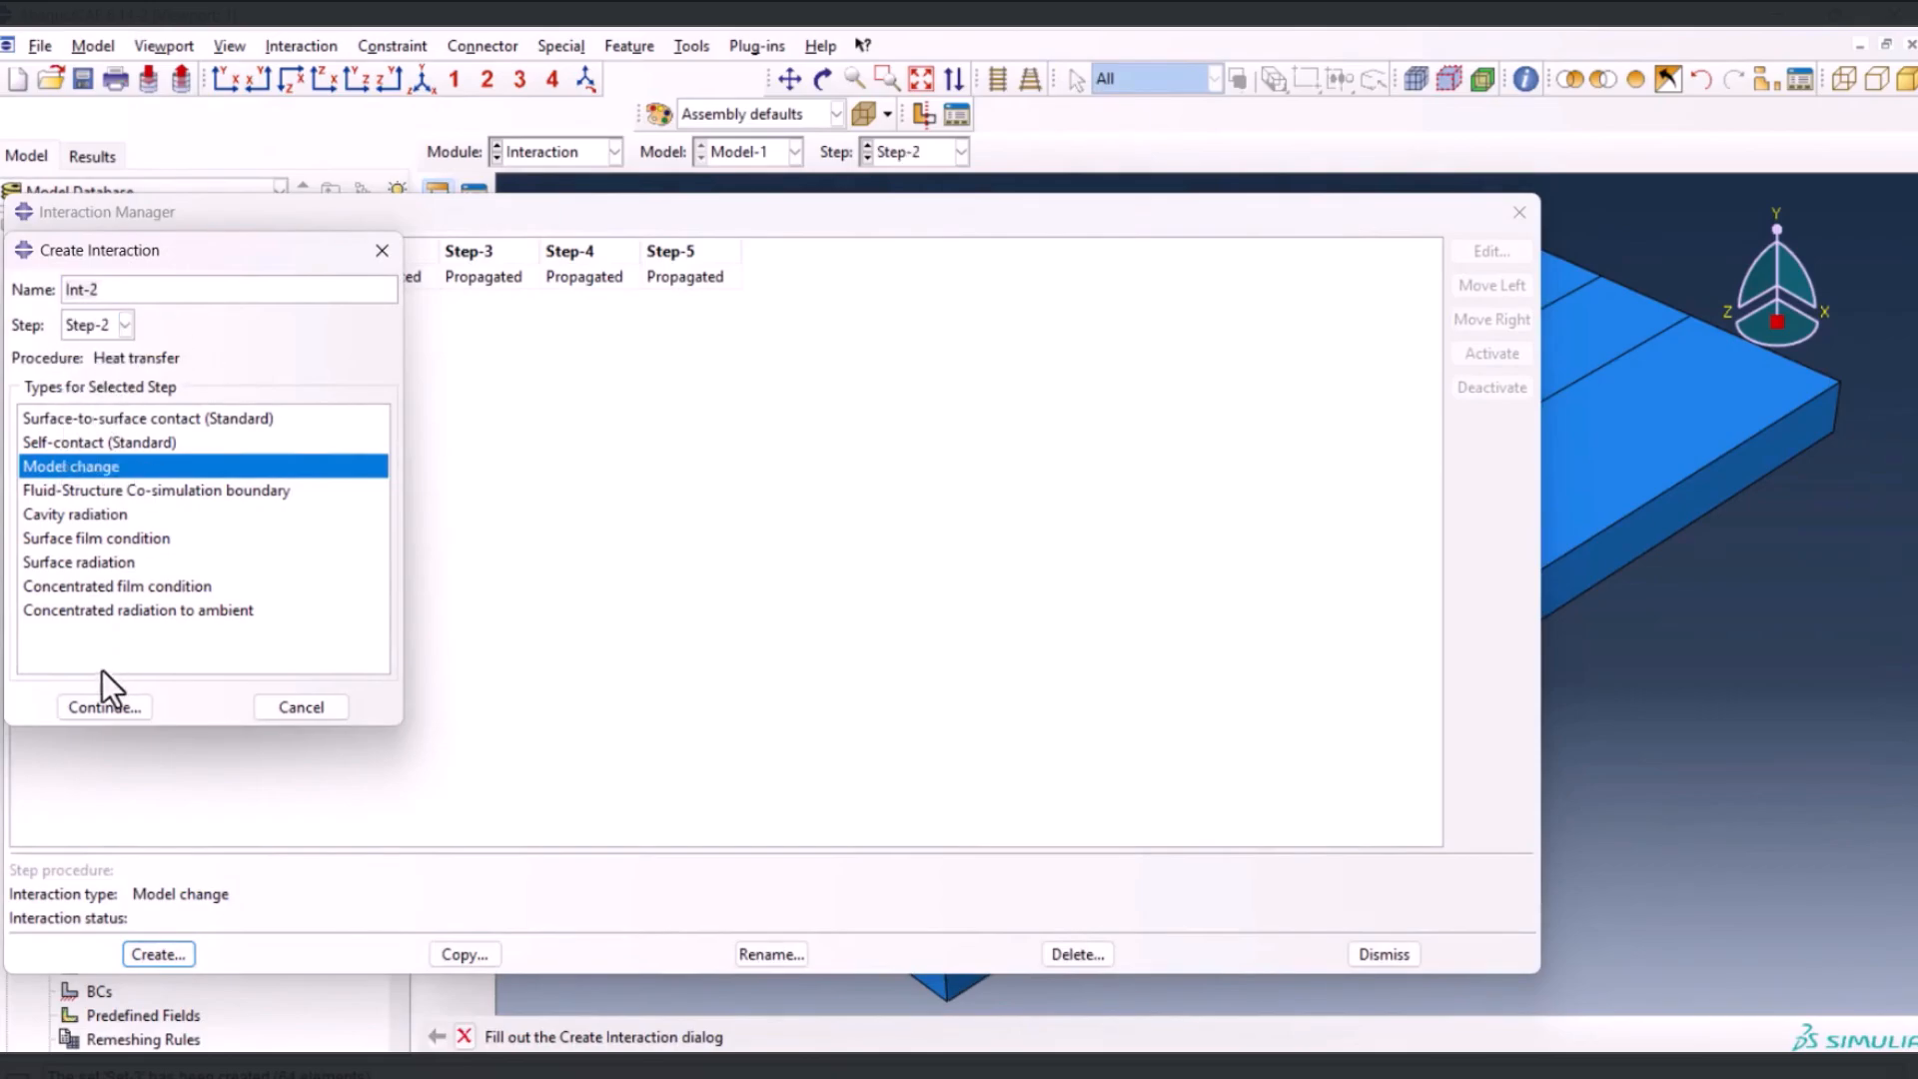
{"action": "left_click", "coordinate": [106, 708]}
{"action": "left_click", "coordinate": [170, 425]}
{"action": "left_click", "coordinate": [142, 510]}
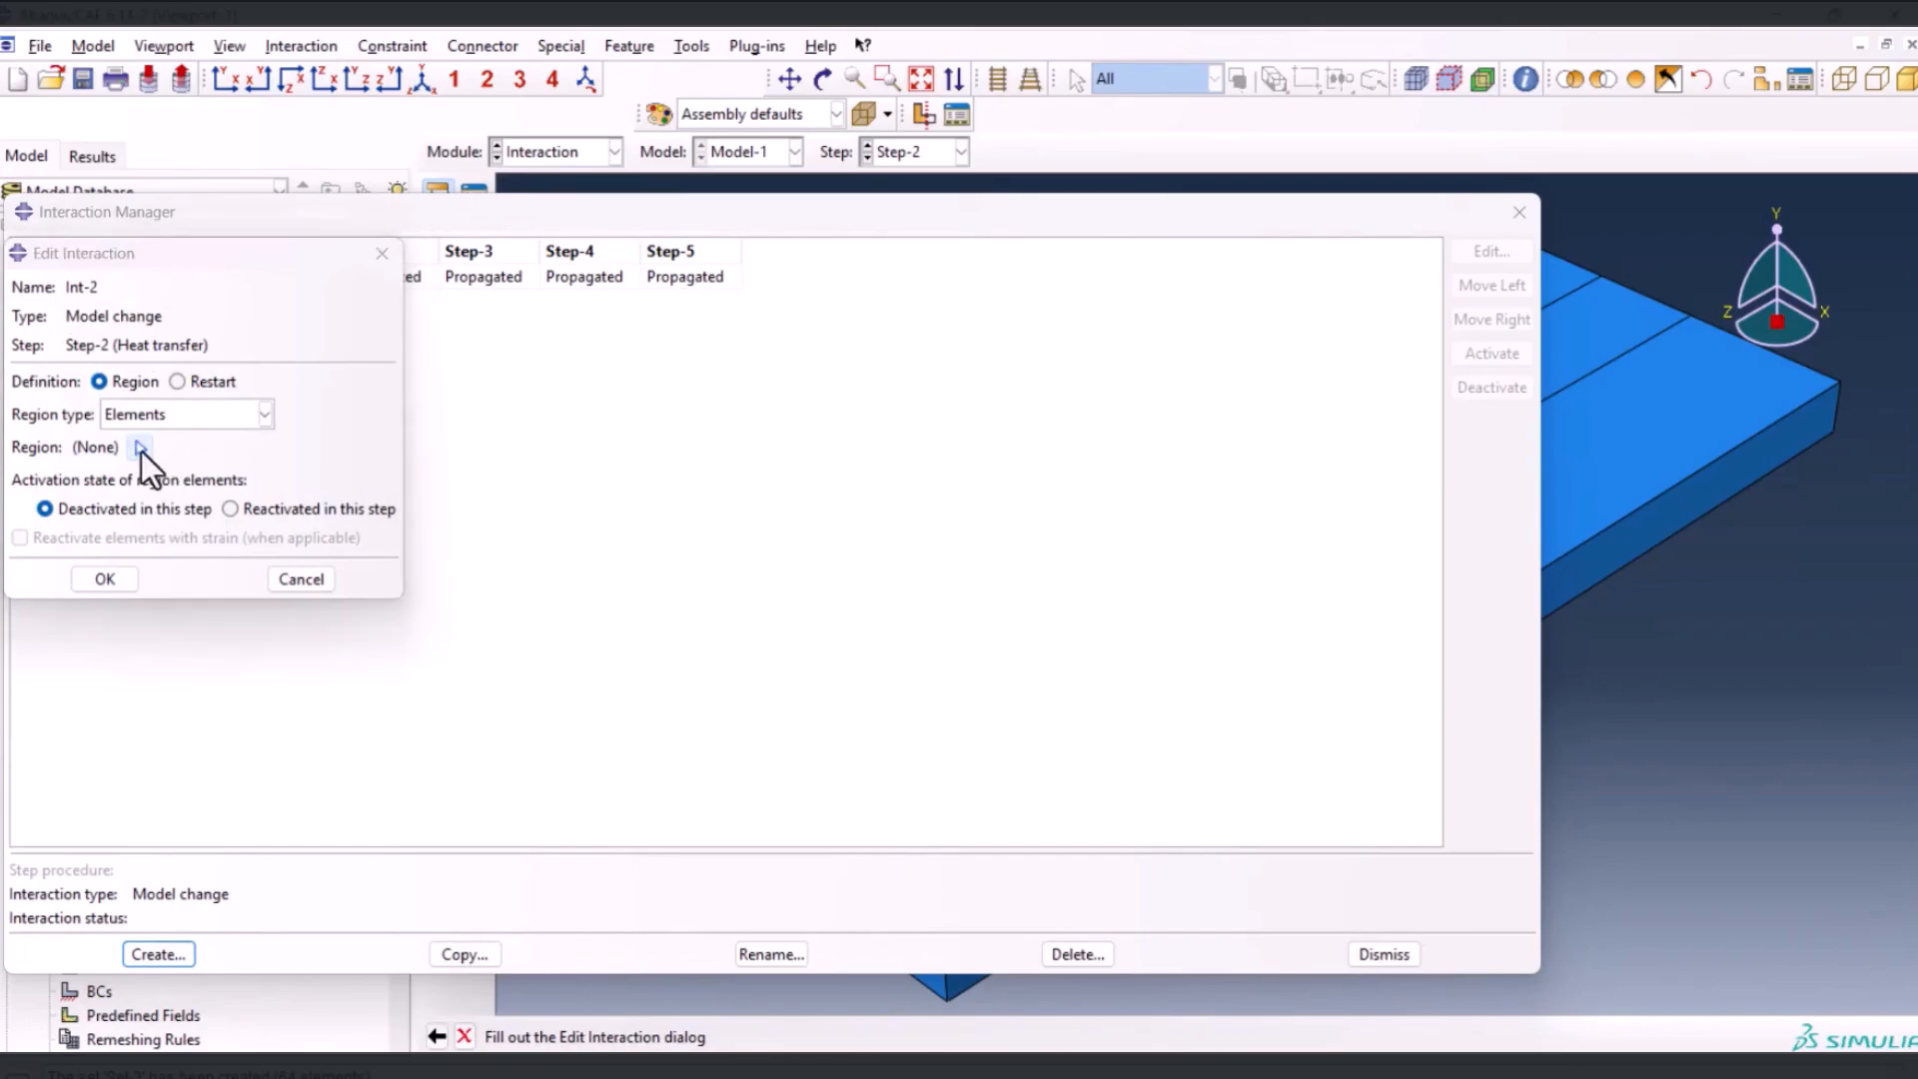
Assign the layer-1.Set-1 element set to the Step-2 interaction and make it reactivated in this step
{"action": "left_click", "coordinate": [141, 450]}
{"action": "left_click", "coordinate": [80, 449]}
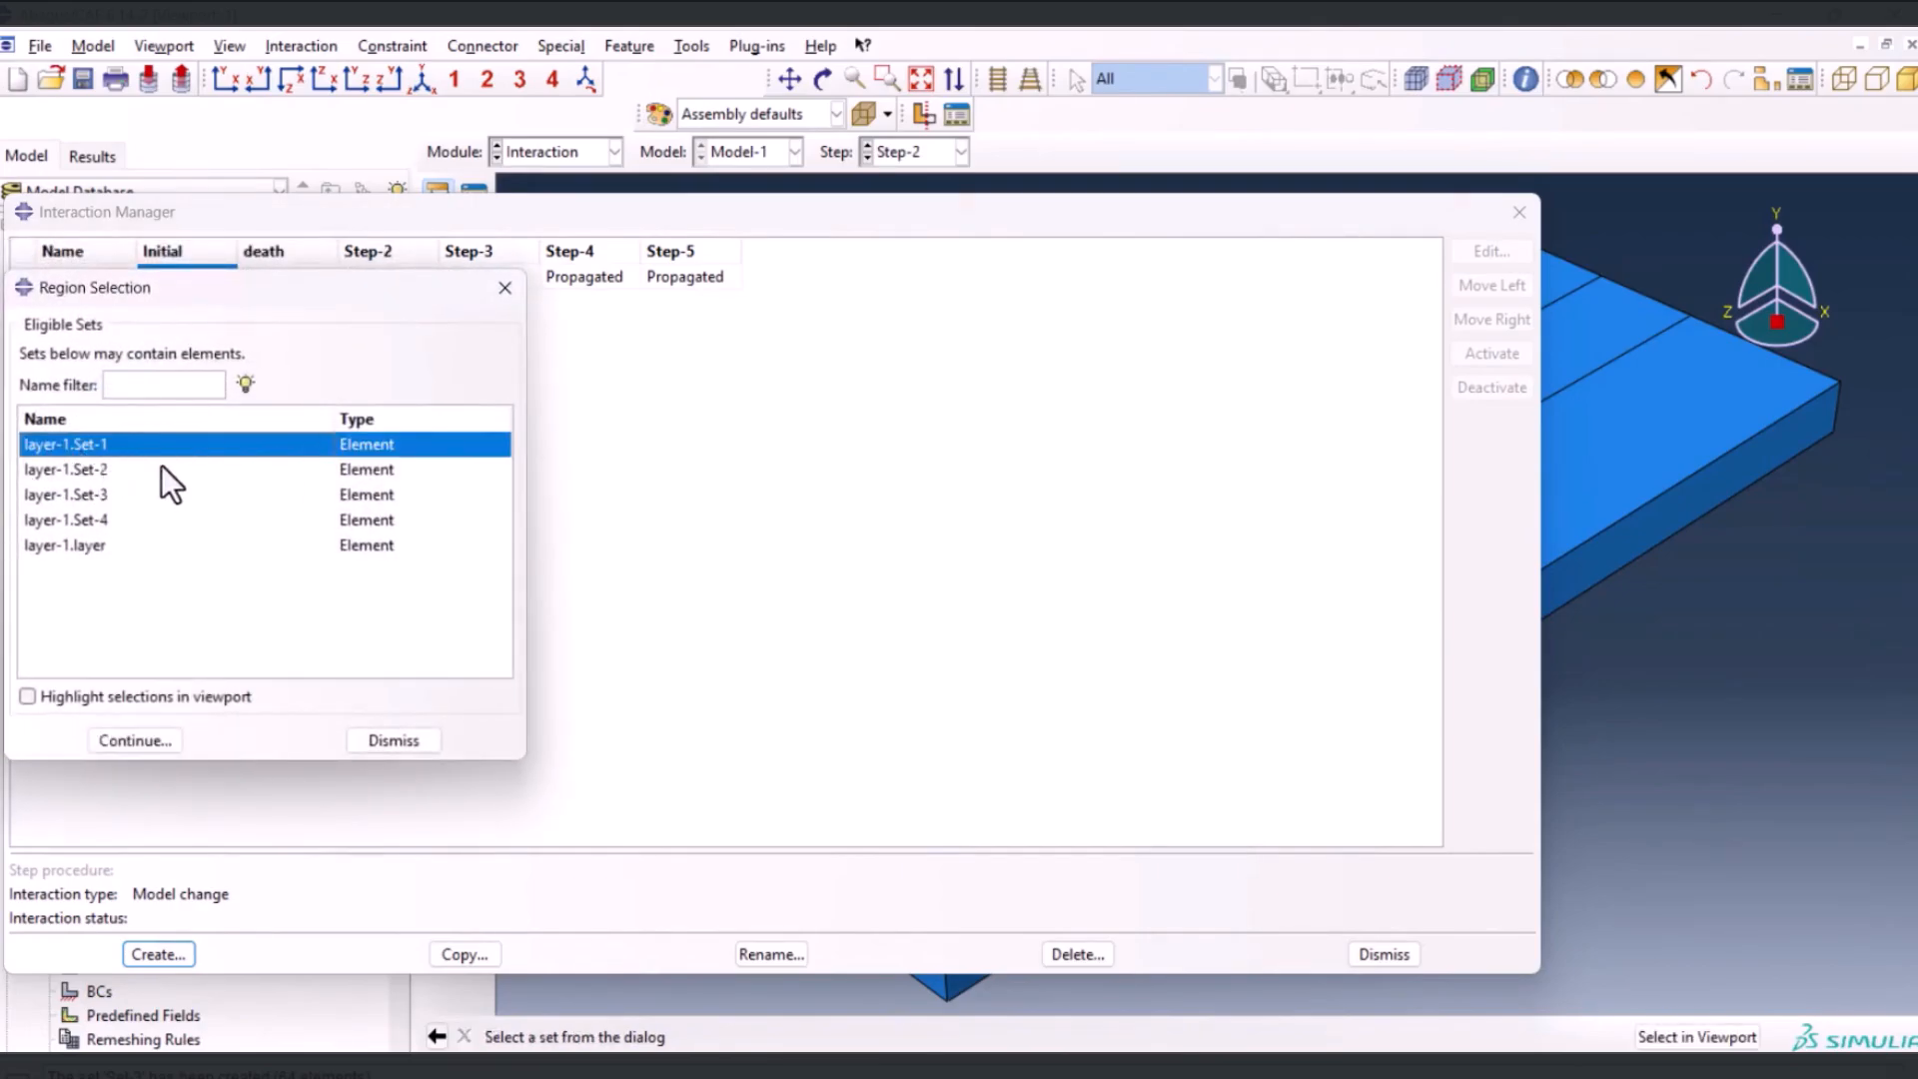
{"action": "left_click", "coordinate": [137, 740]}
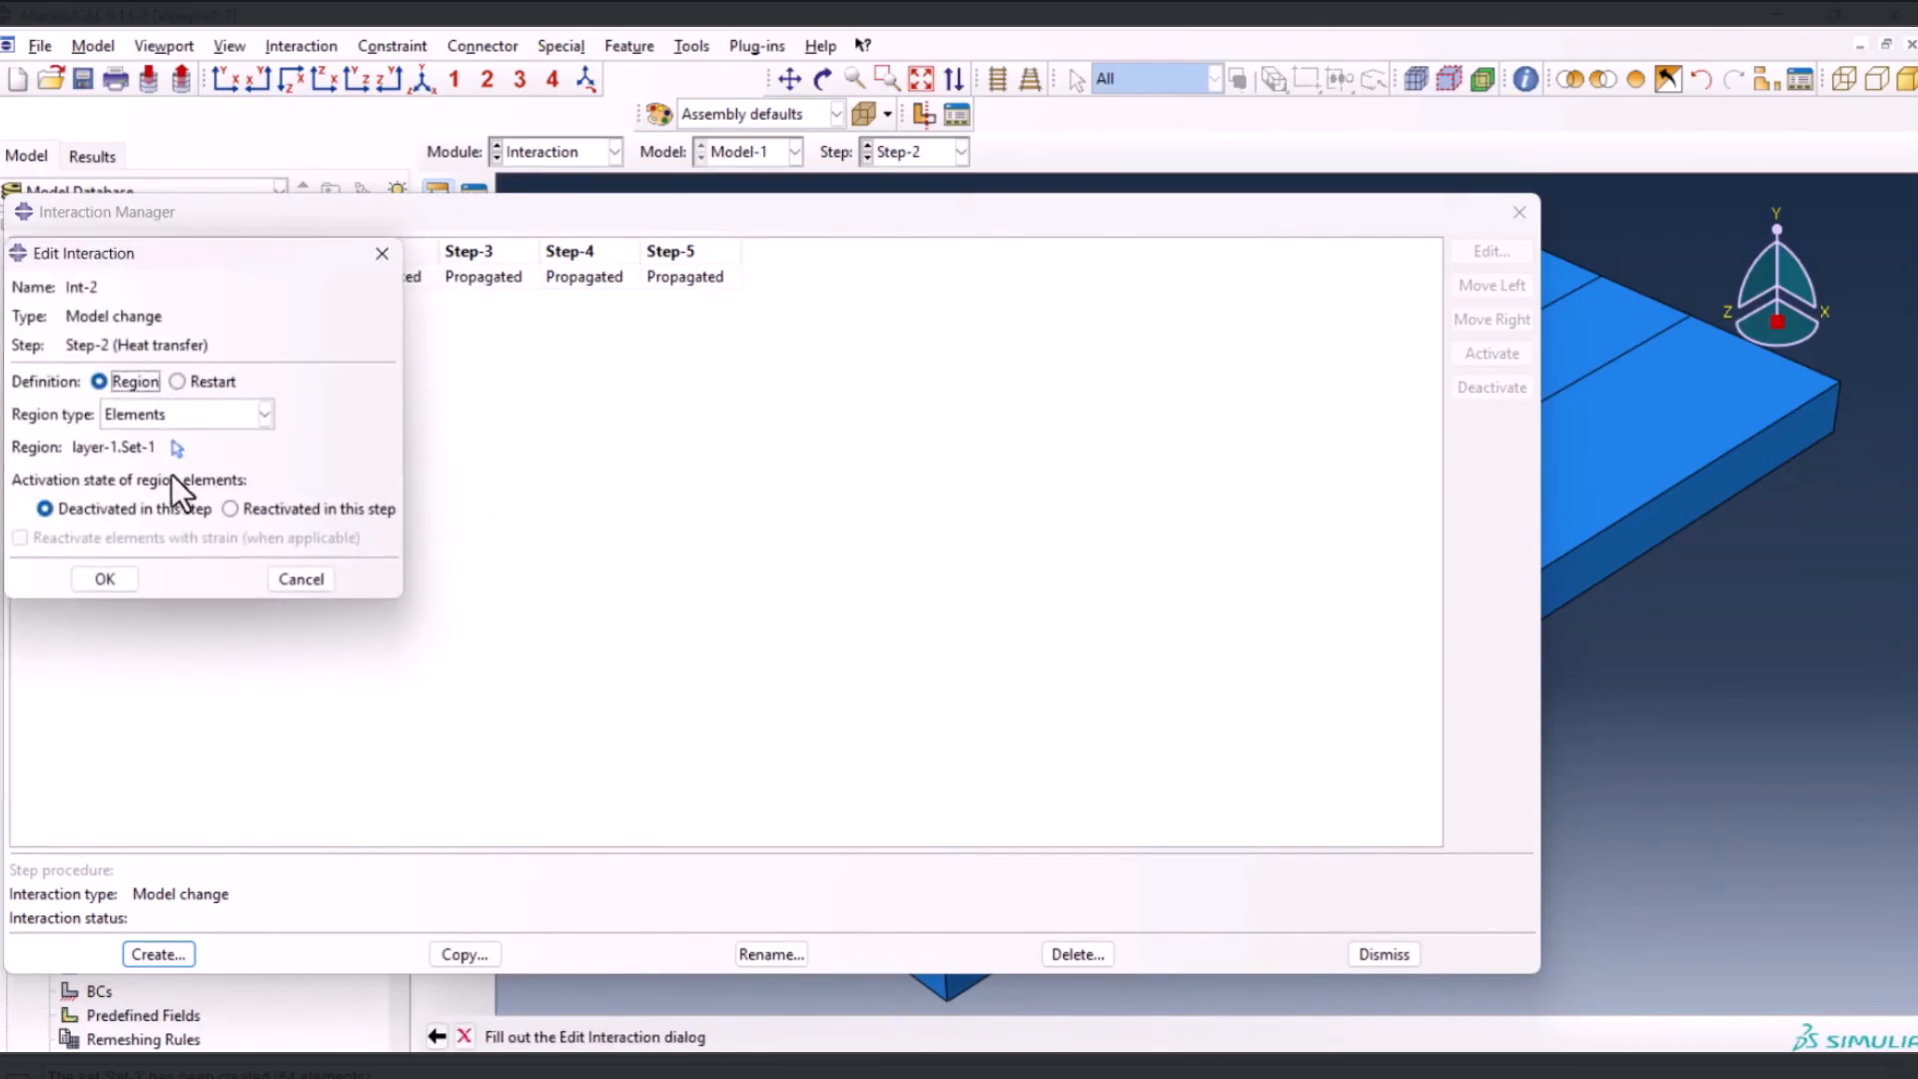
{"action": "left_click", "coordinate": [231, 508]}
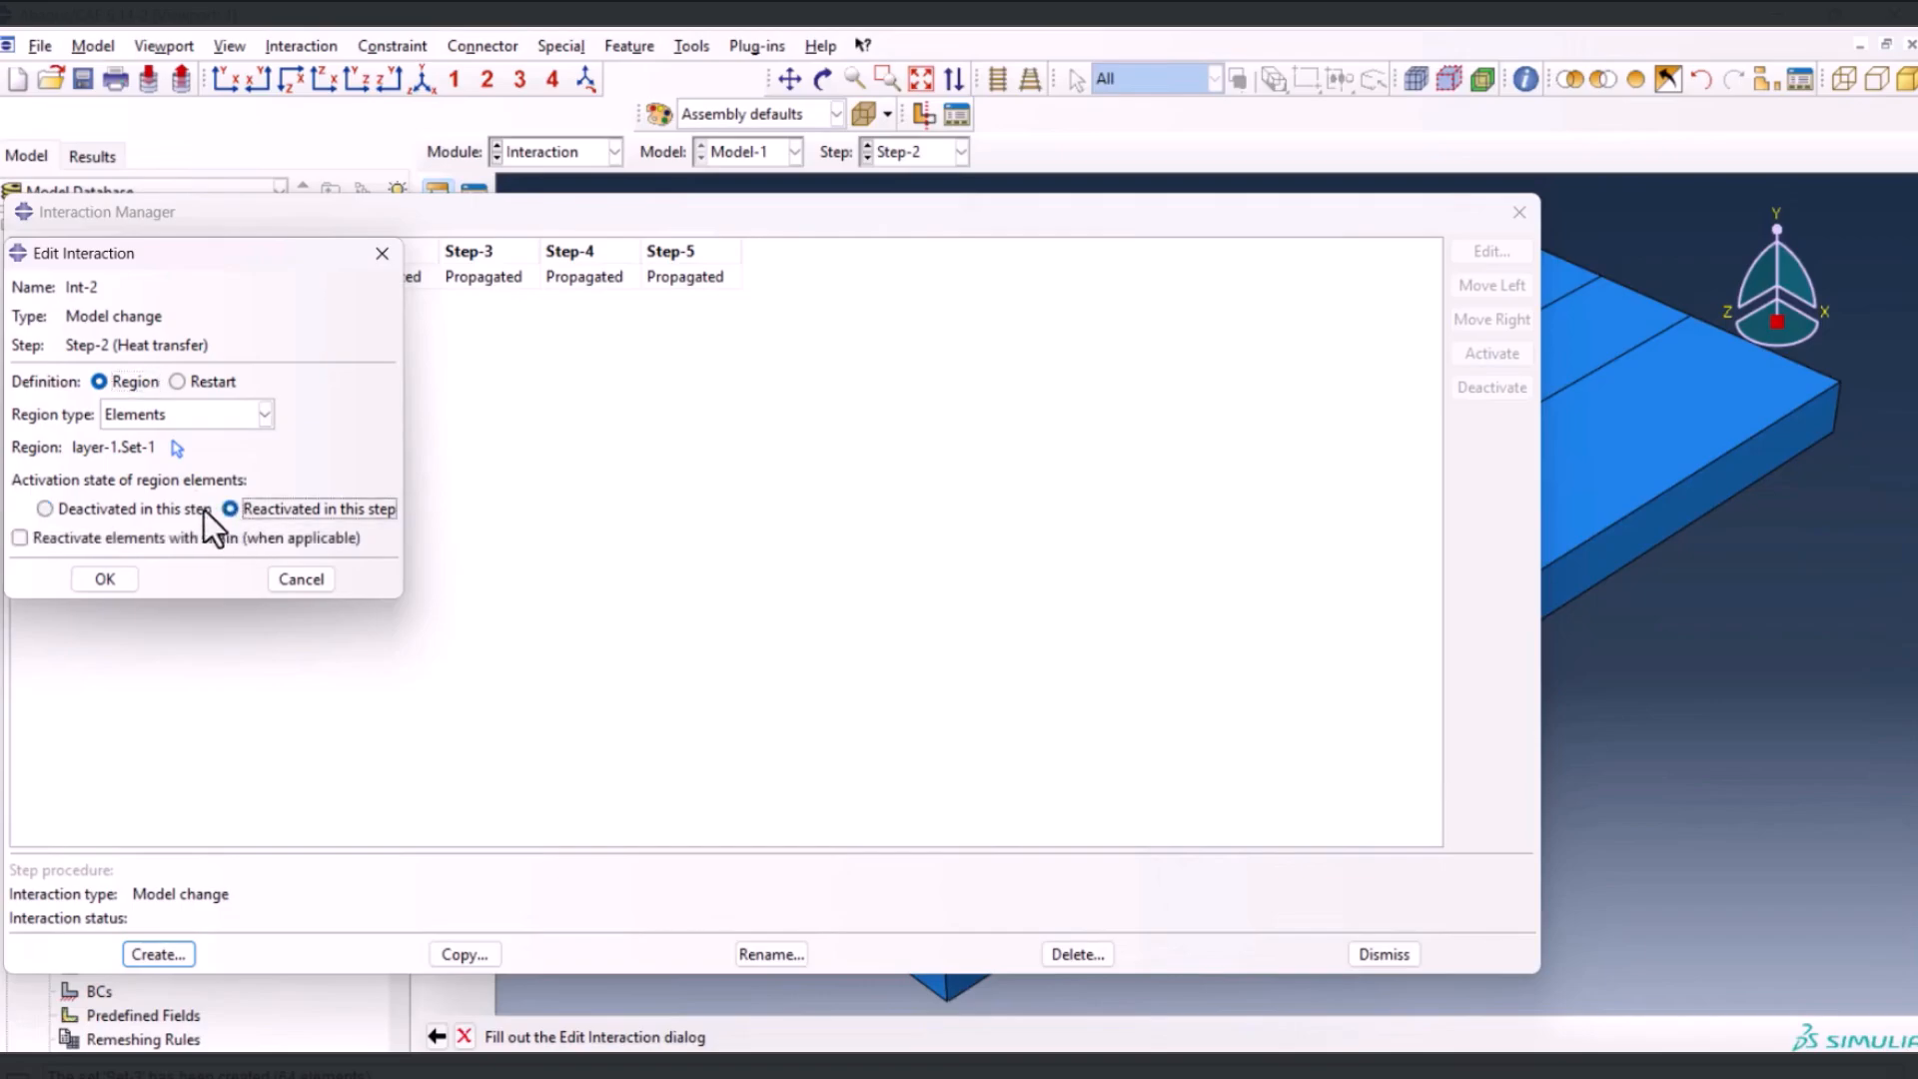
{"action": "left_click", "coordinate": [109, 584]}
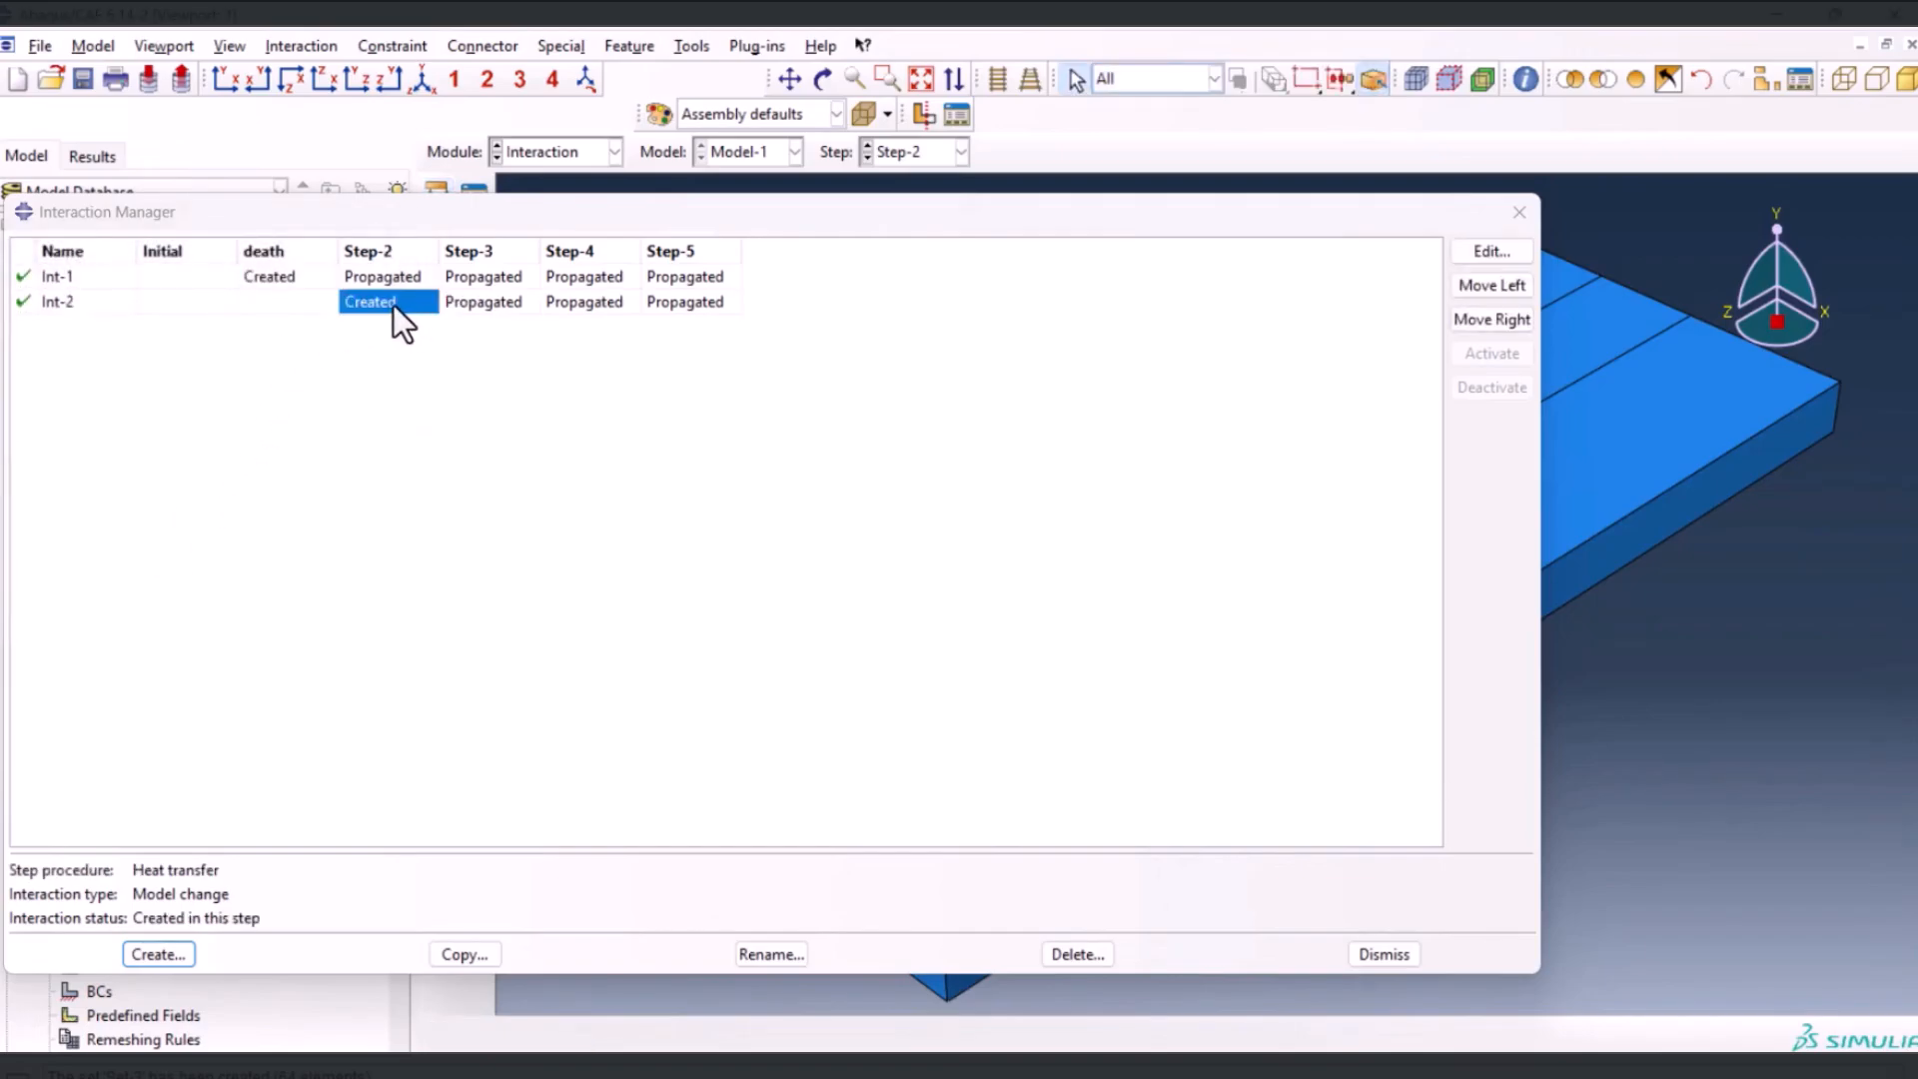
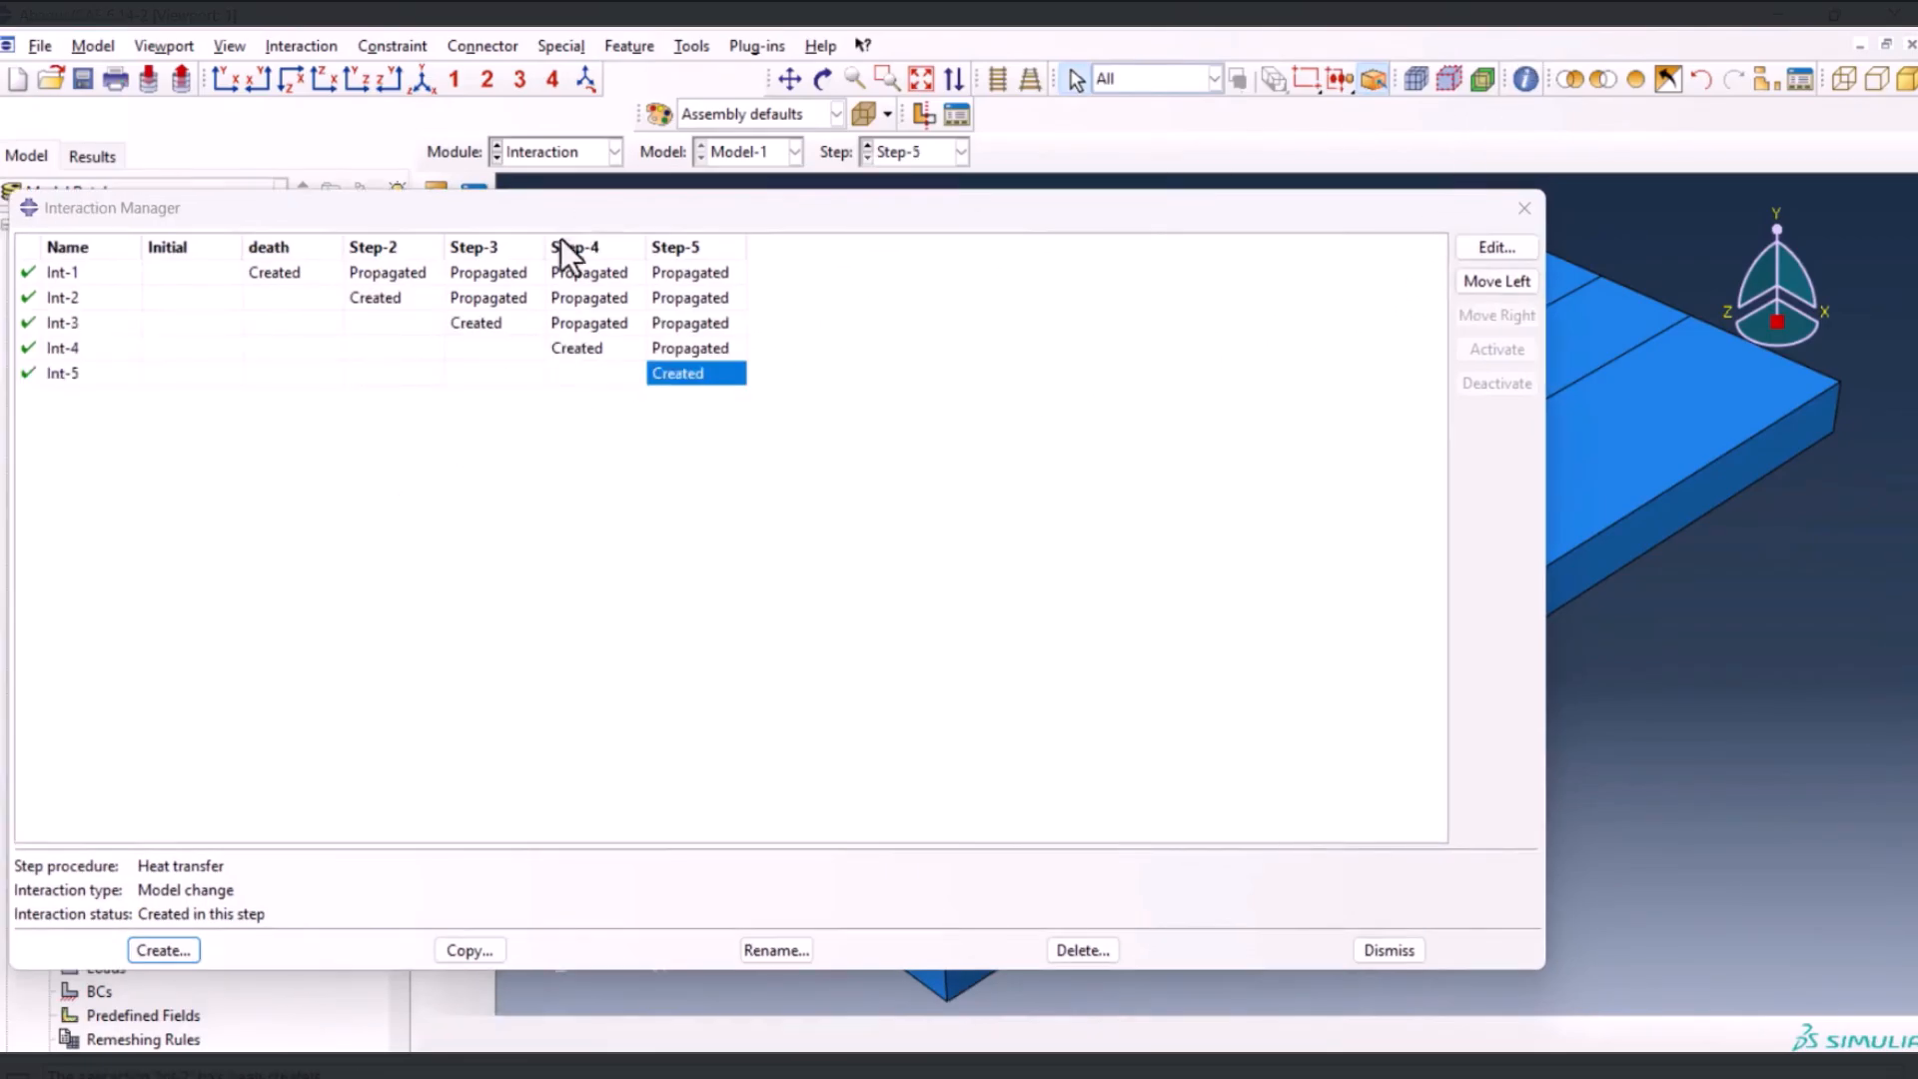
Check the regions and activation states of the model change interactions in Step-2 through Step-5
{"action": "left_click", "coordinate": [366, 298]}
{"action": "left_click_drag", "start_coordinate": [667, 212], "coordinate": [987, 777]}
{"action": "left_click", "coordinate": [729, 872]}
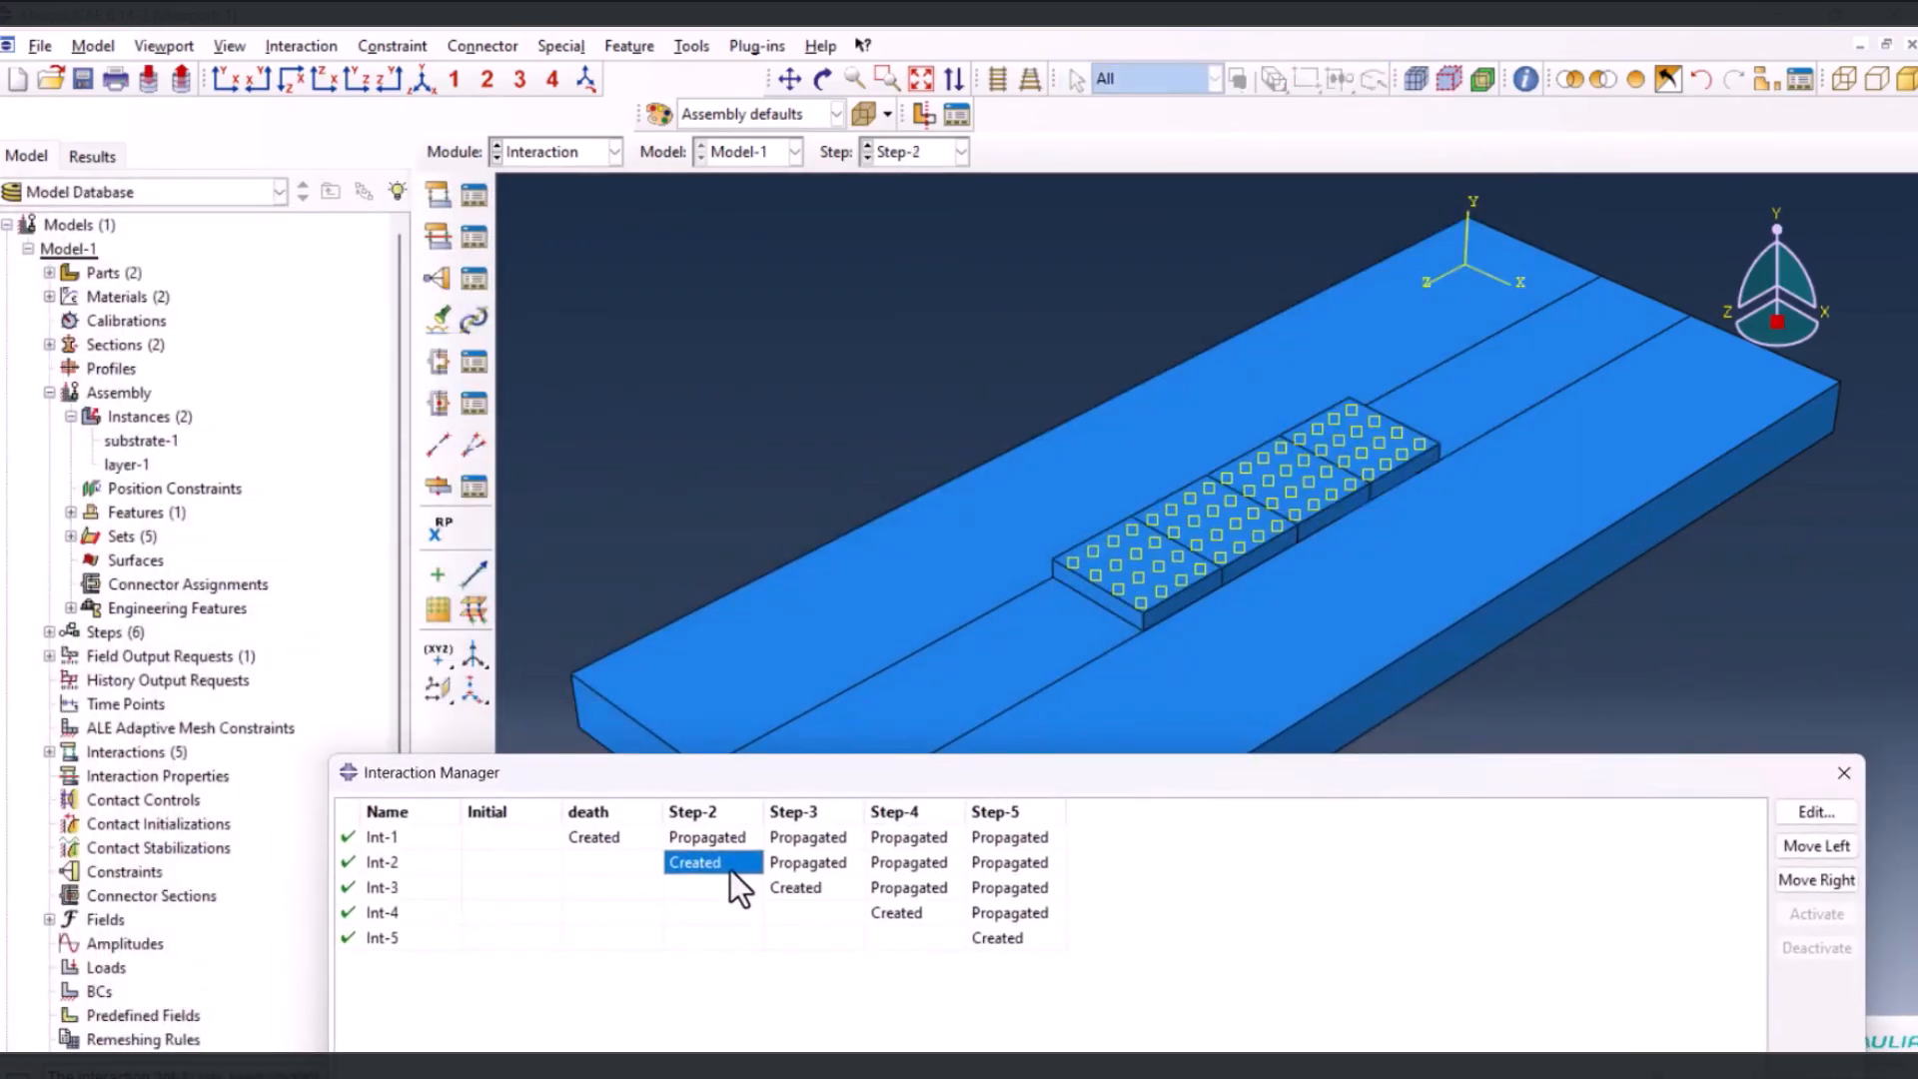
{"action": "double_click", "coordinate": [729, 871]}
{"action": "double_click", "coordinate": [795, 888]}
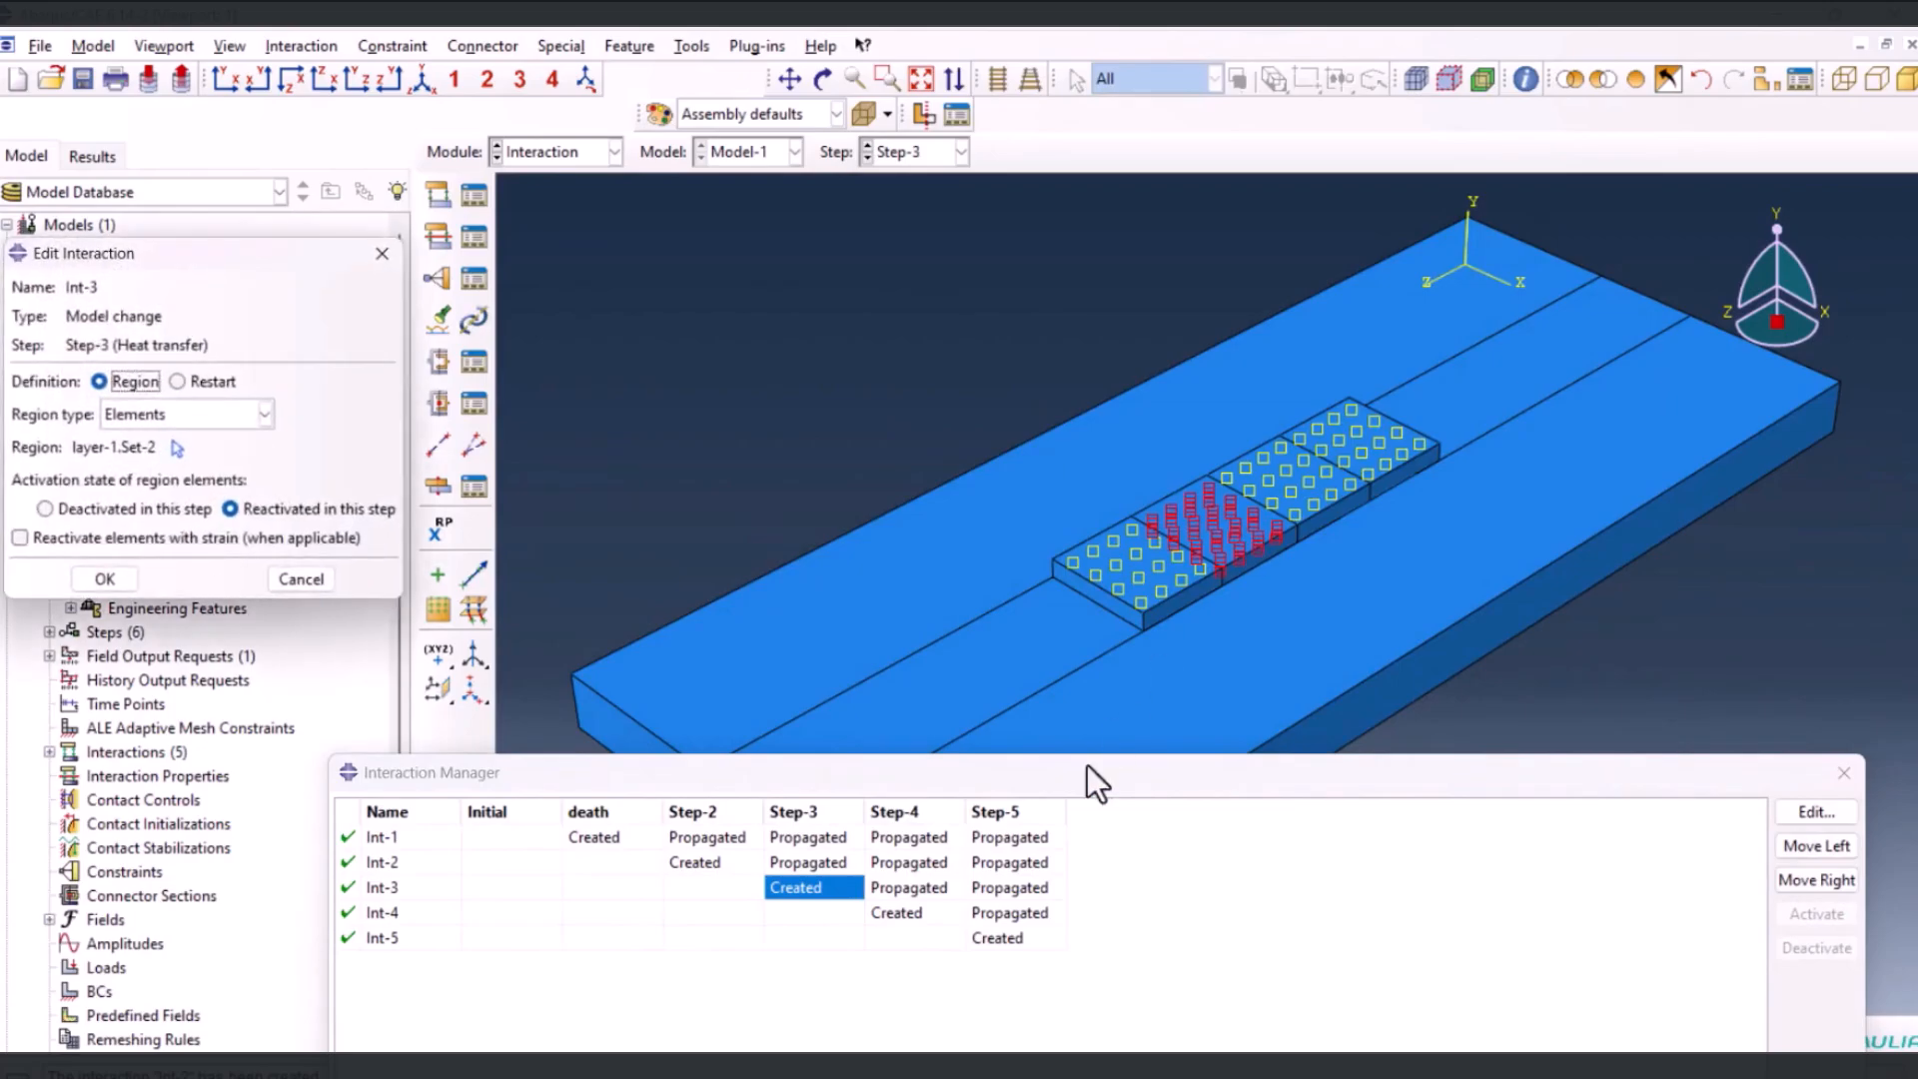
{"action": "double_click", "coordinate": [938, 912]}
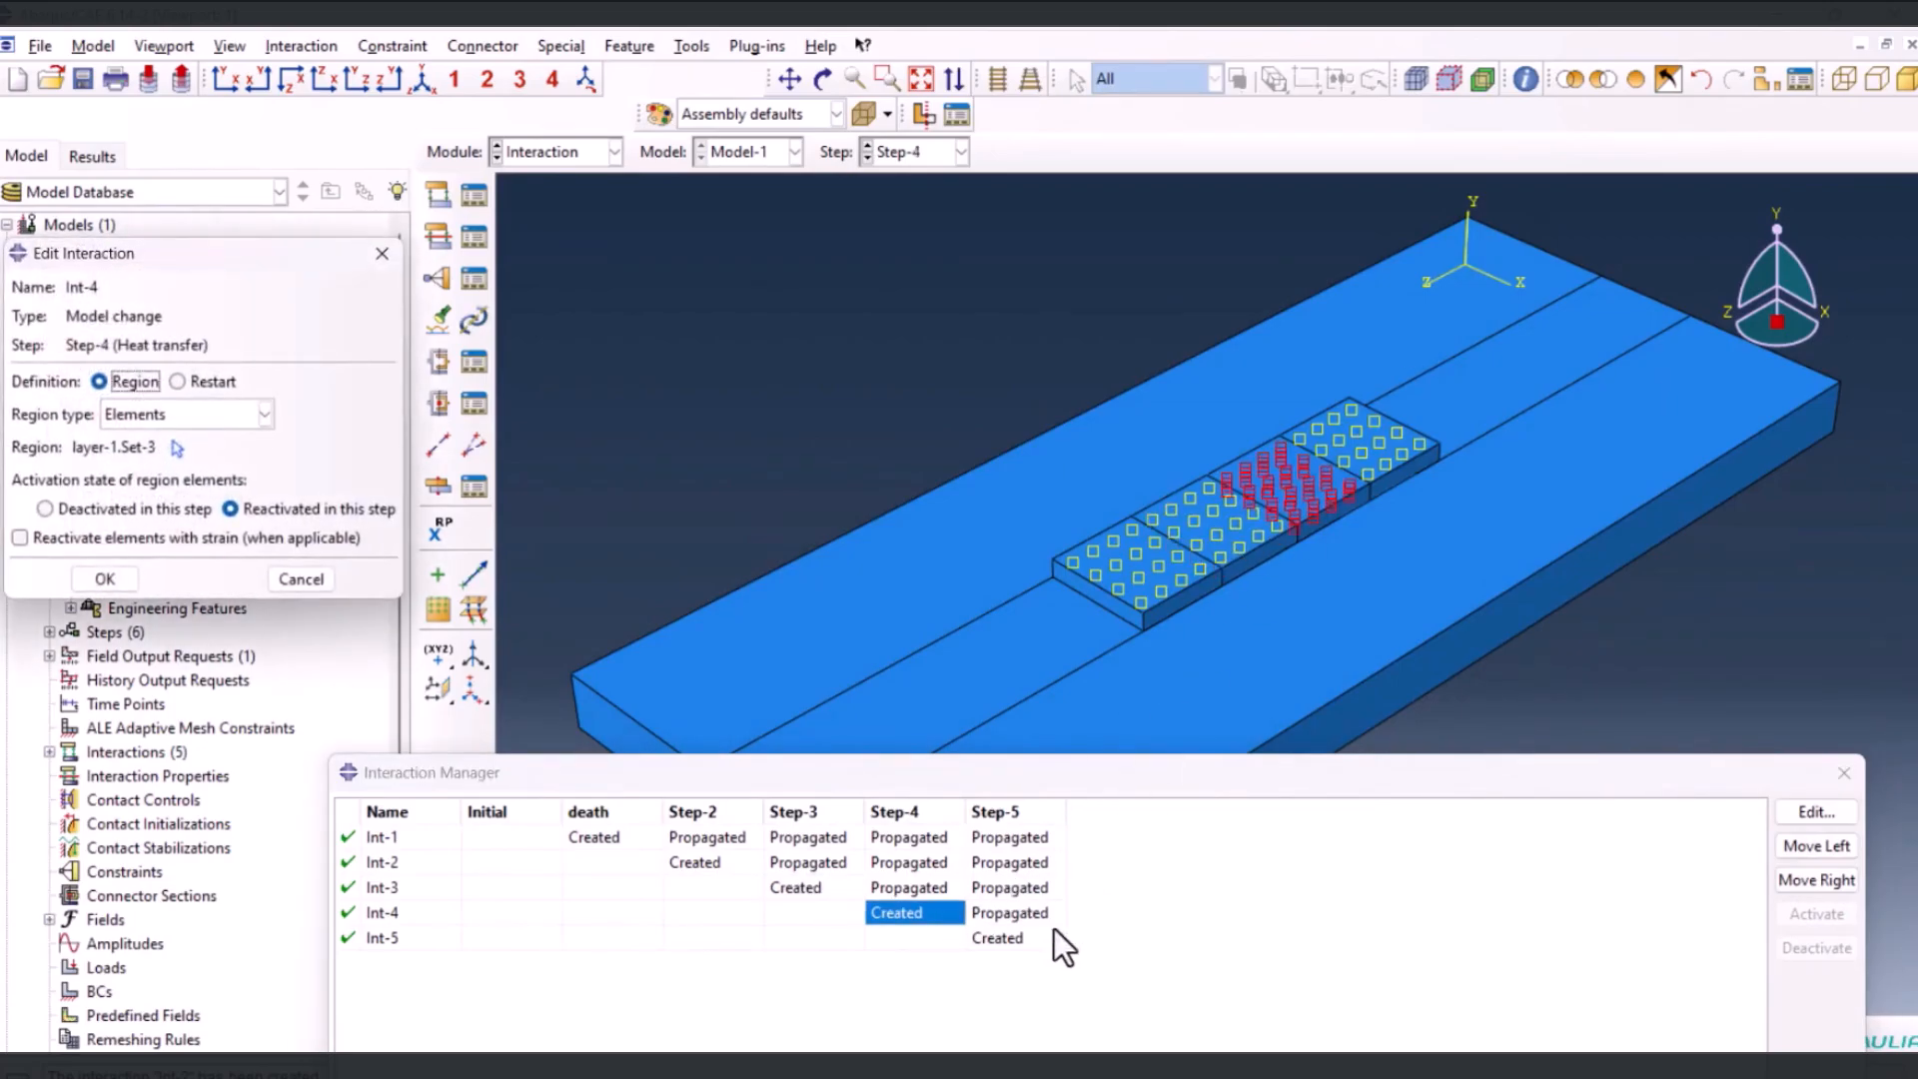
{"action": "double_click", "coordinate": [1011, 937]}
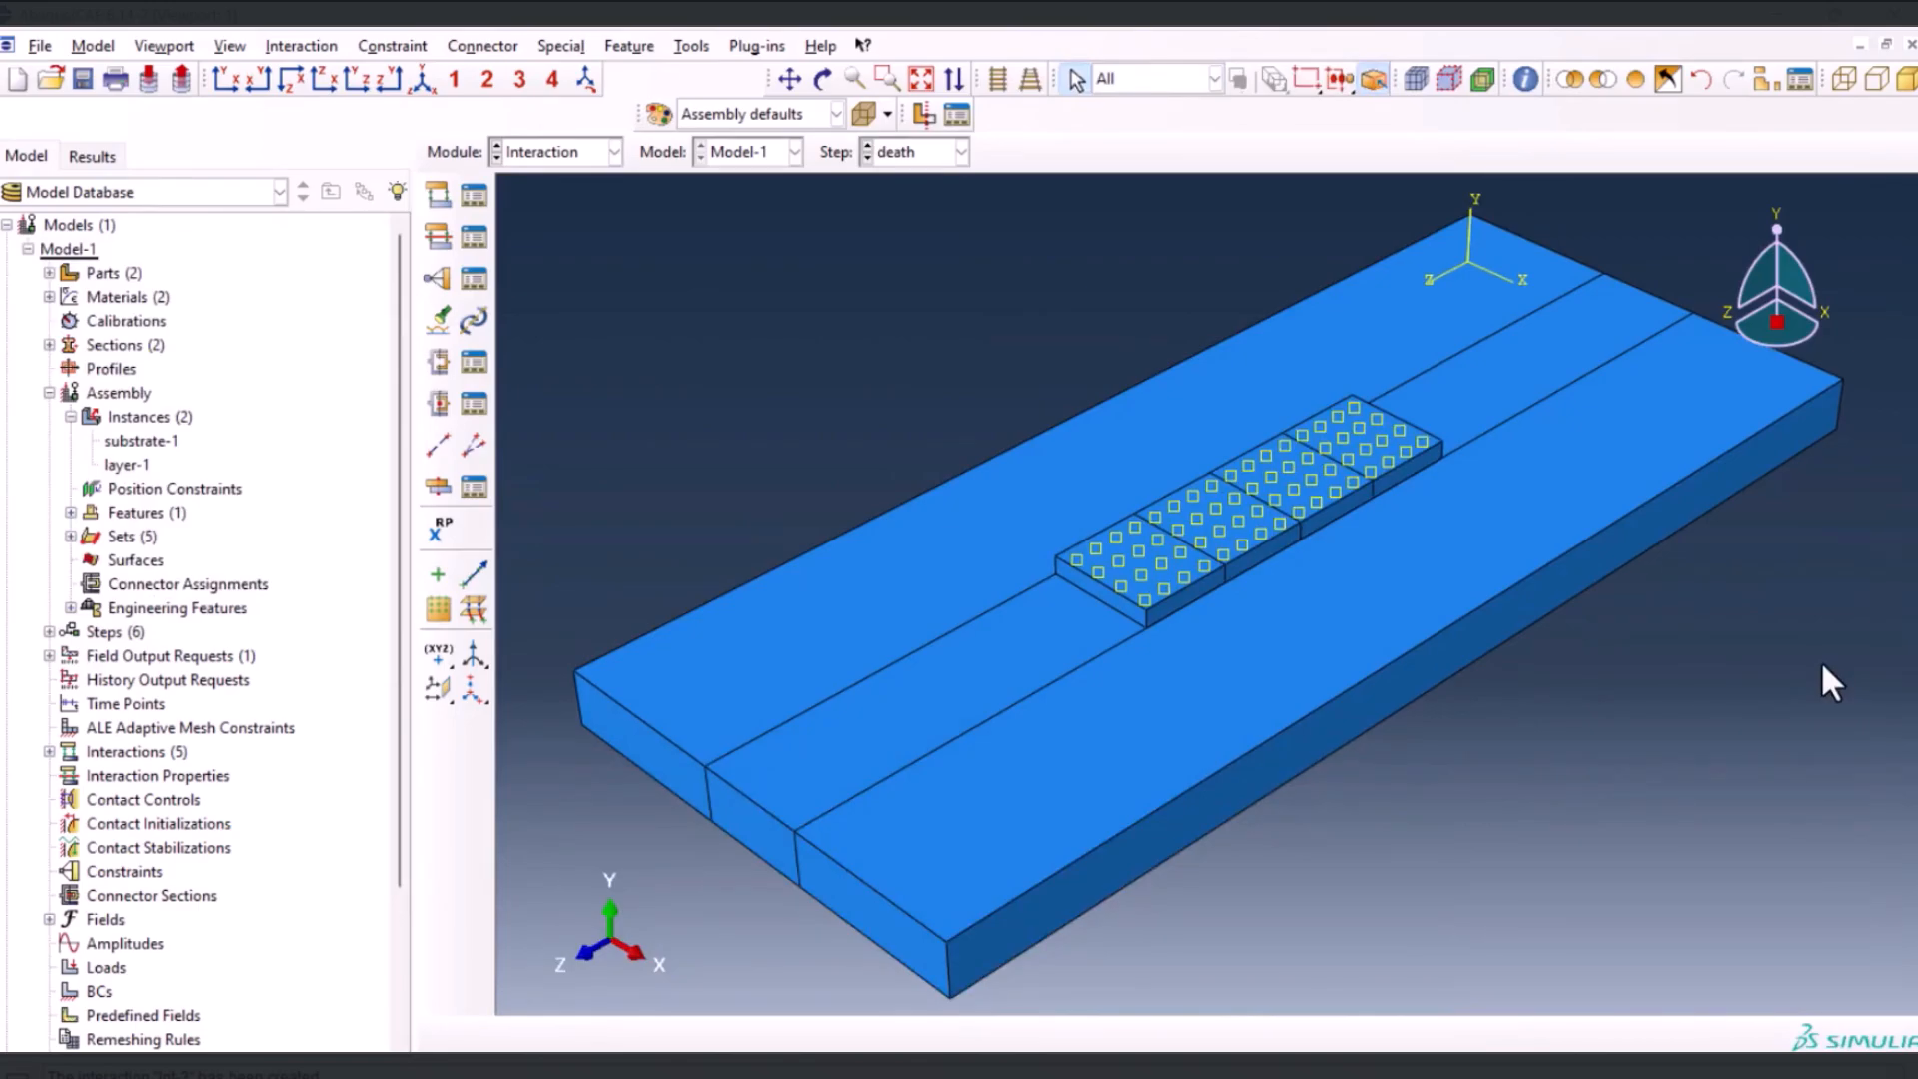
Limit selection to cells and hide the four layer blocks so only the substrate is displayed
{"action": "left_click", "coordinate": [1141, 86]}
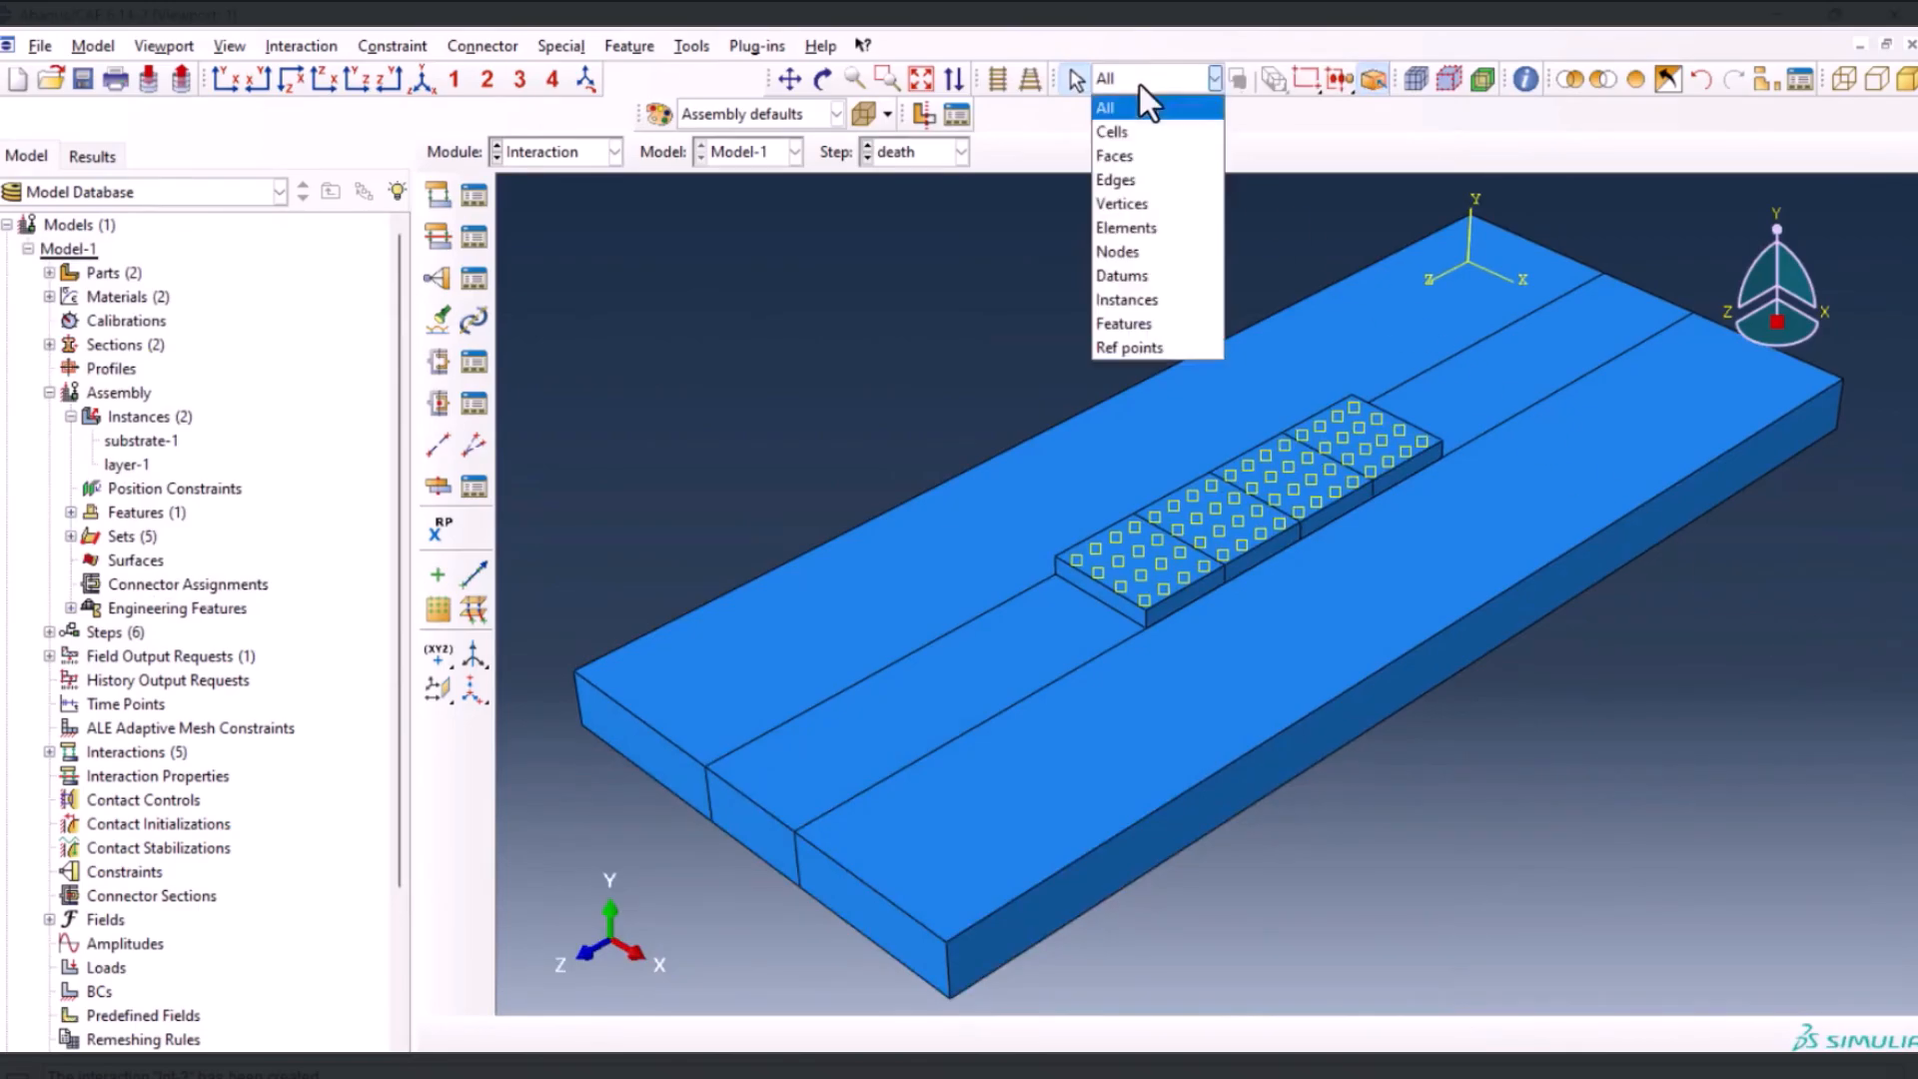
{"action": "left_click", "coordinate": [1141, 132]}
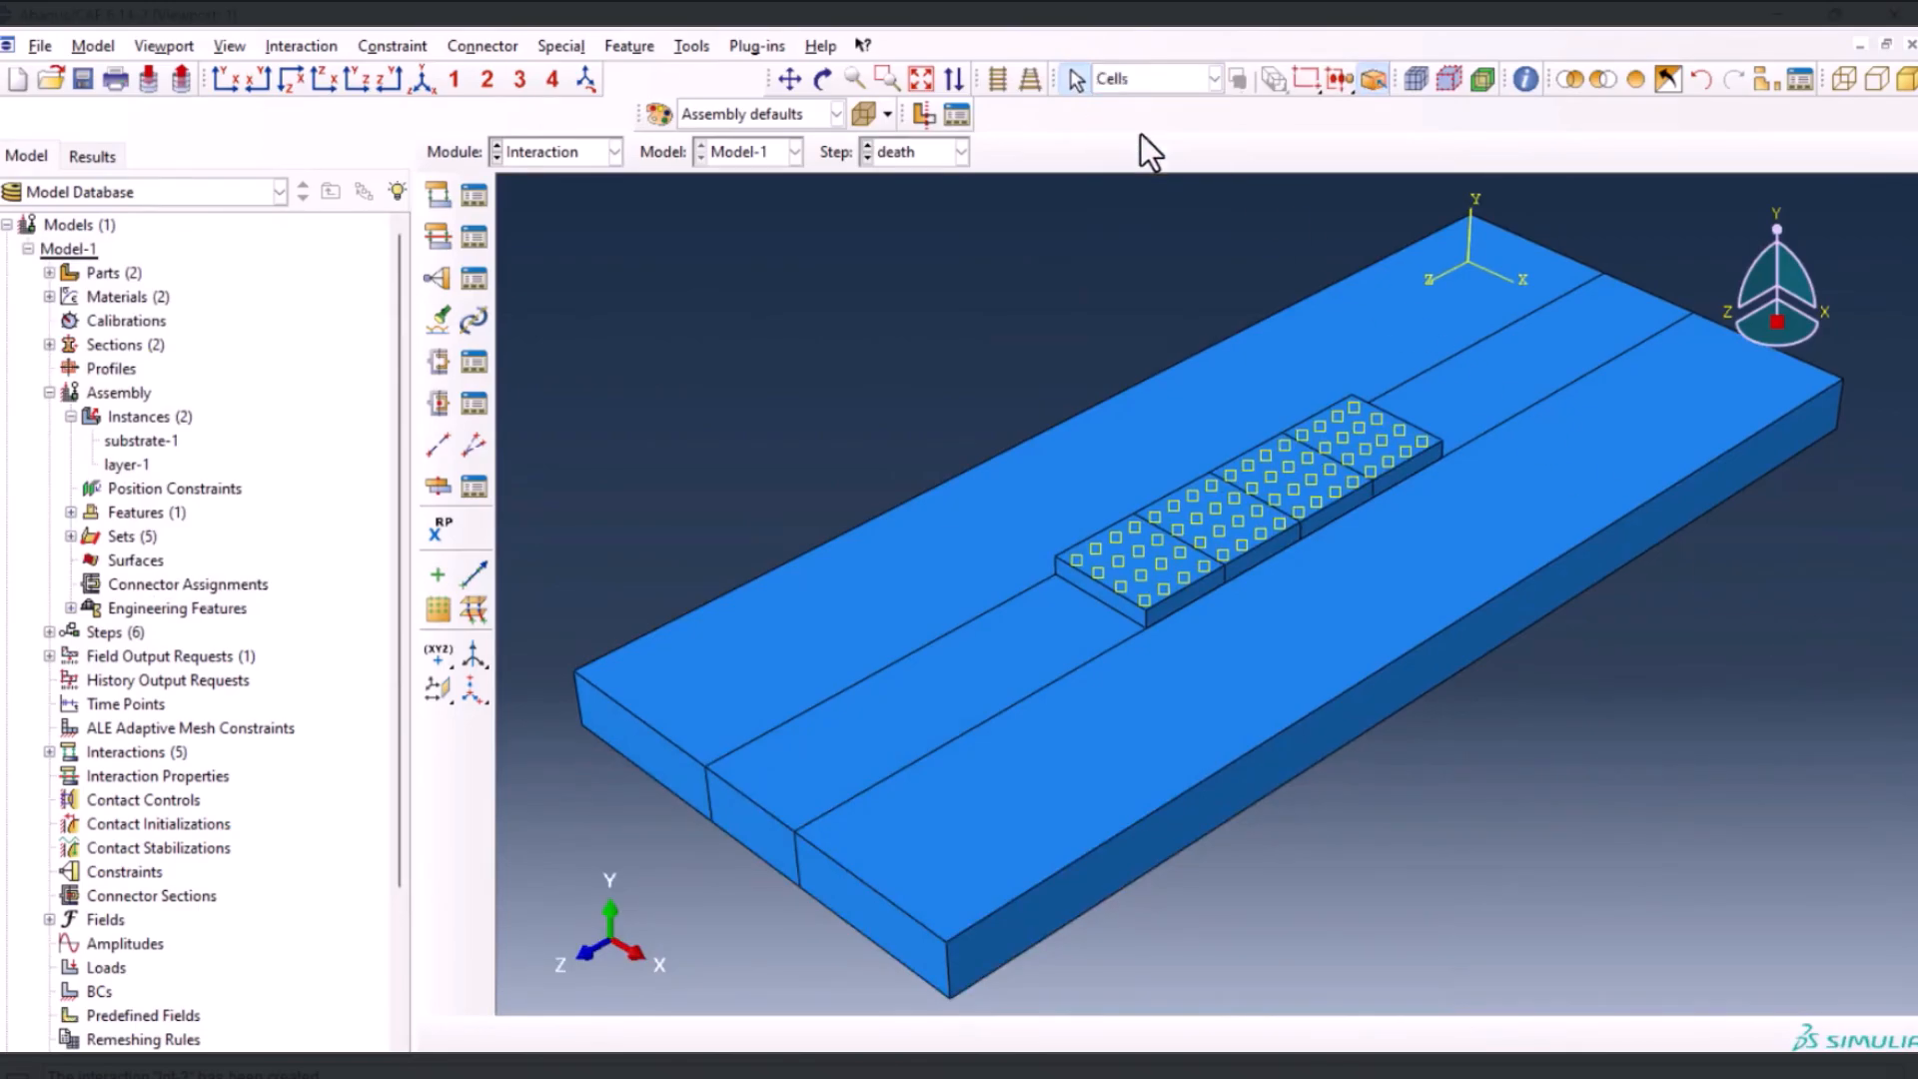
{"action": "left_click", "coordinate": [1137, 565]}
{"action": "left_click", "coordinate": [1209, 524], "text": "shift"}
{"action": "left_click", "coordinate": [1279, 464], "text": "shift"}
{"action": "left_click", "coordinate": [1361, 497], "text": "shift"}
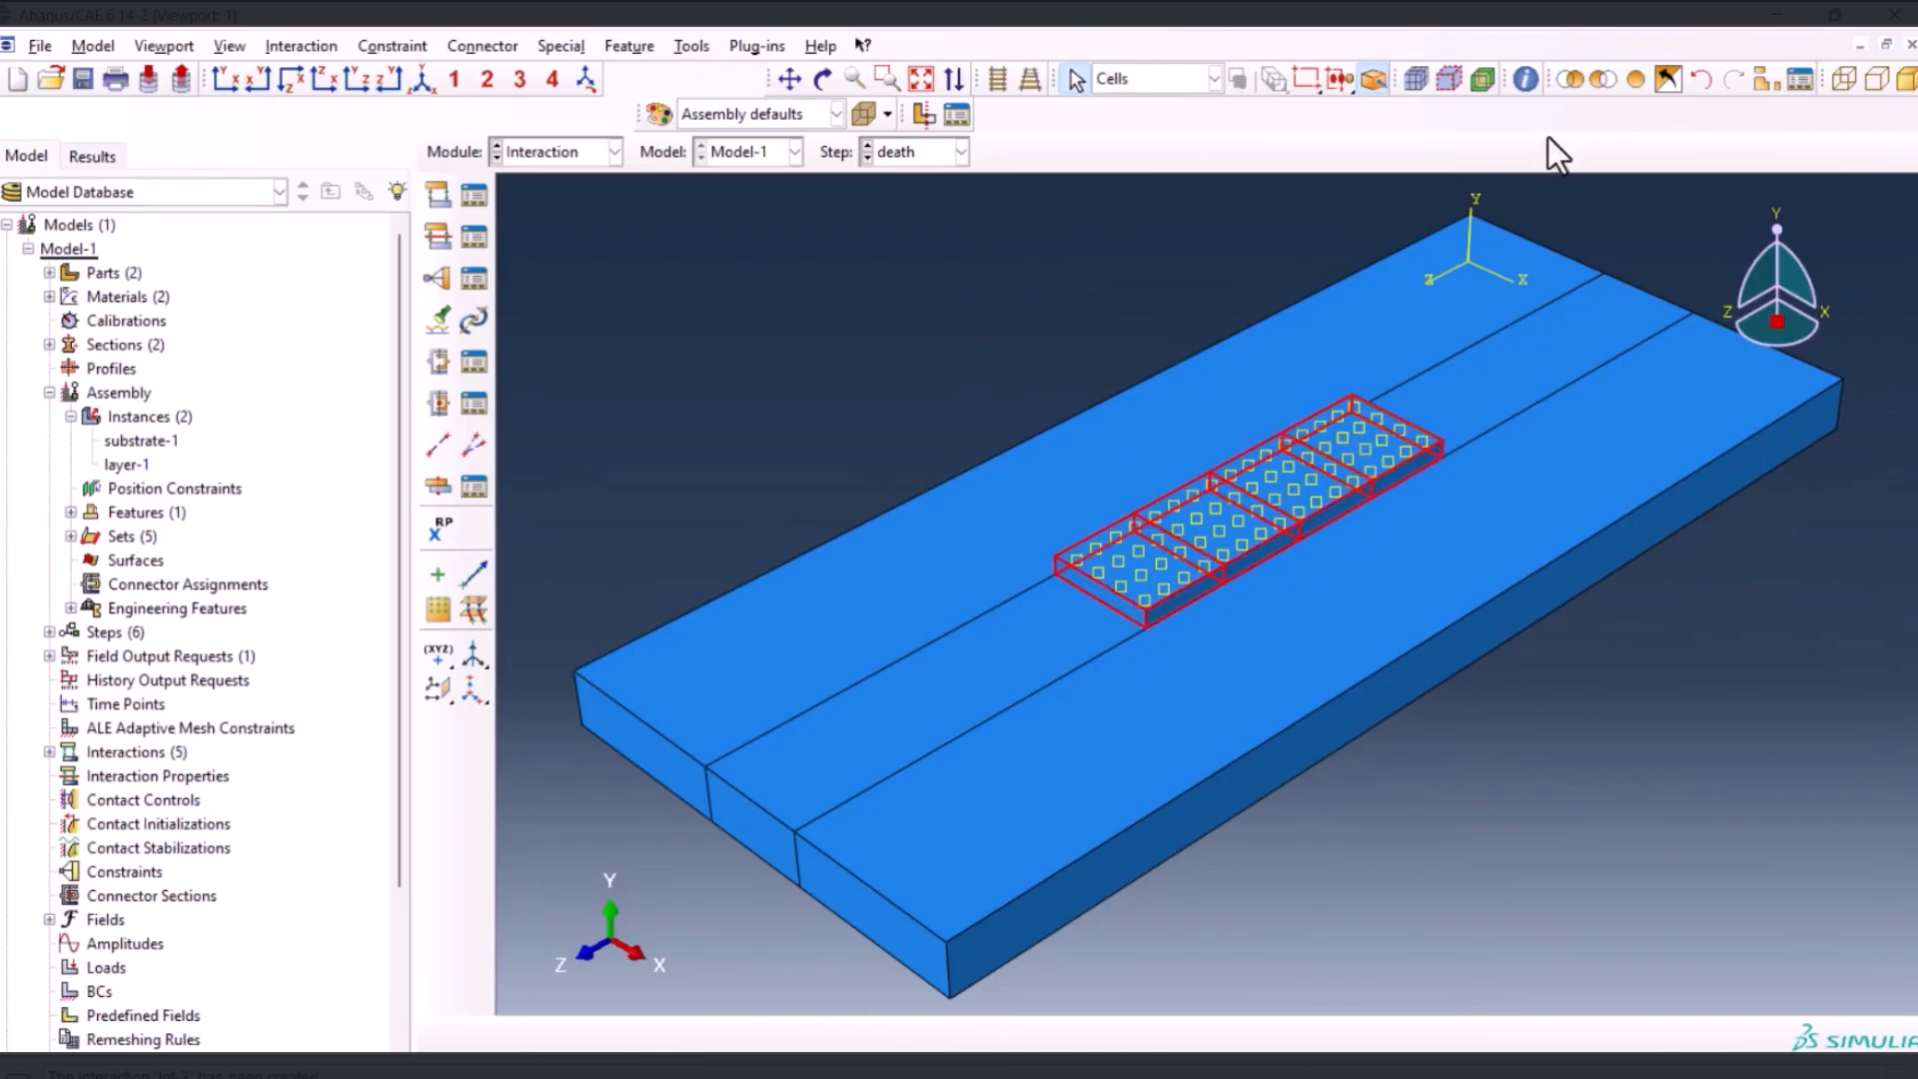
{"action": "left_click", "coordinate": [1610, 80]}
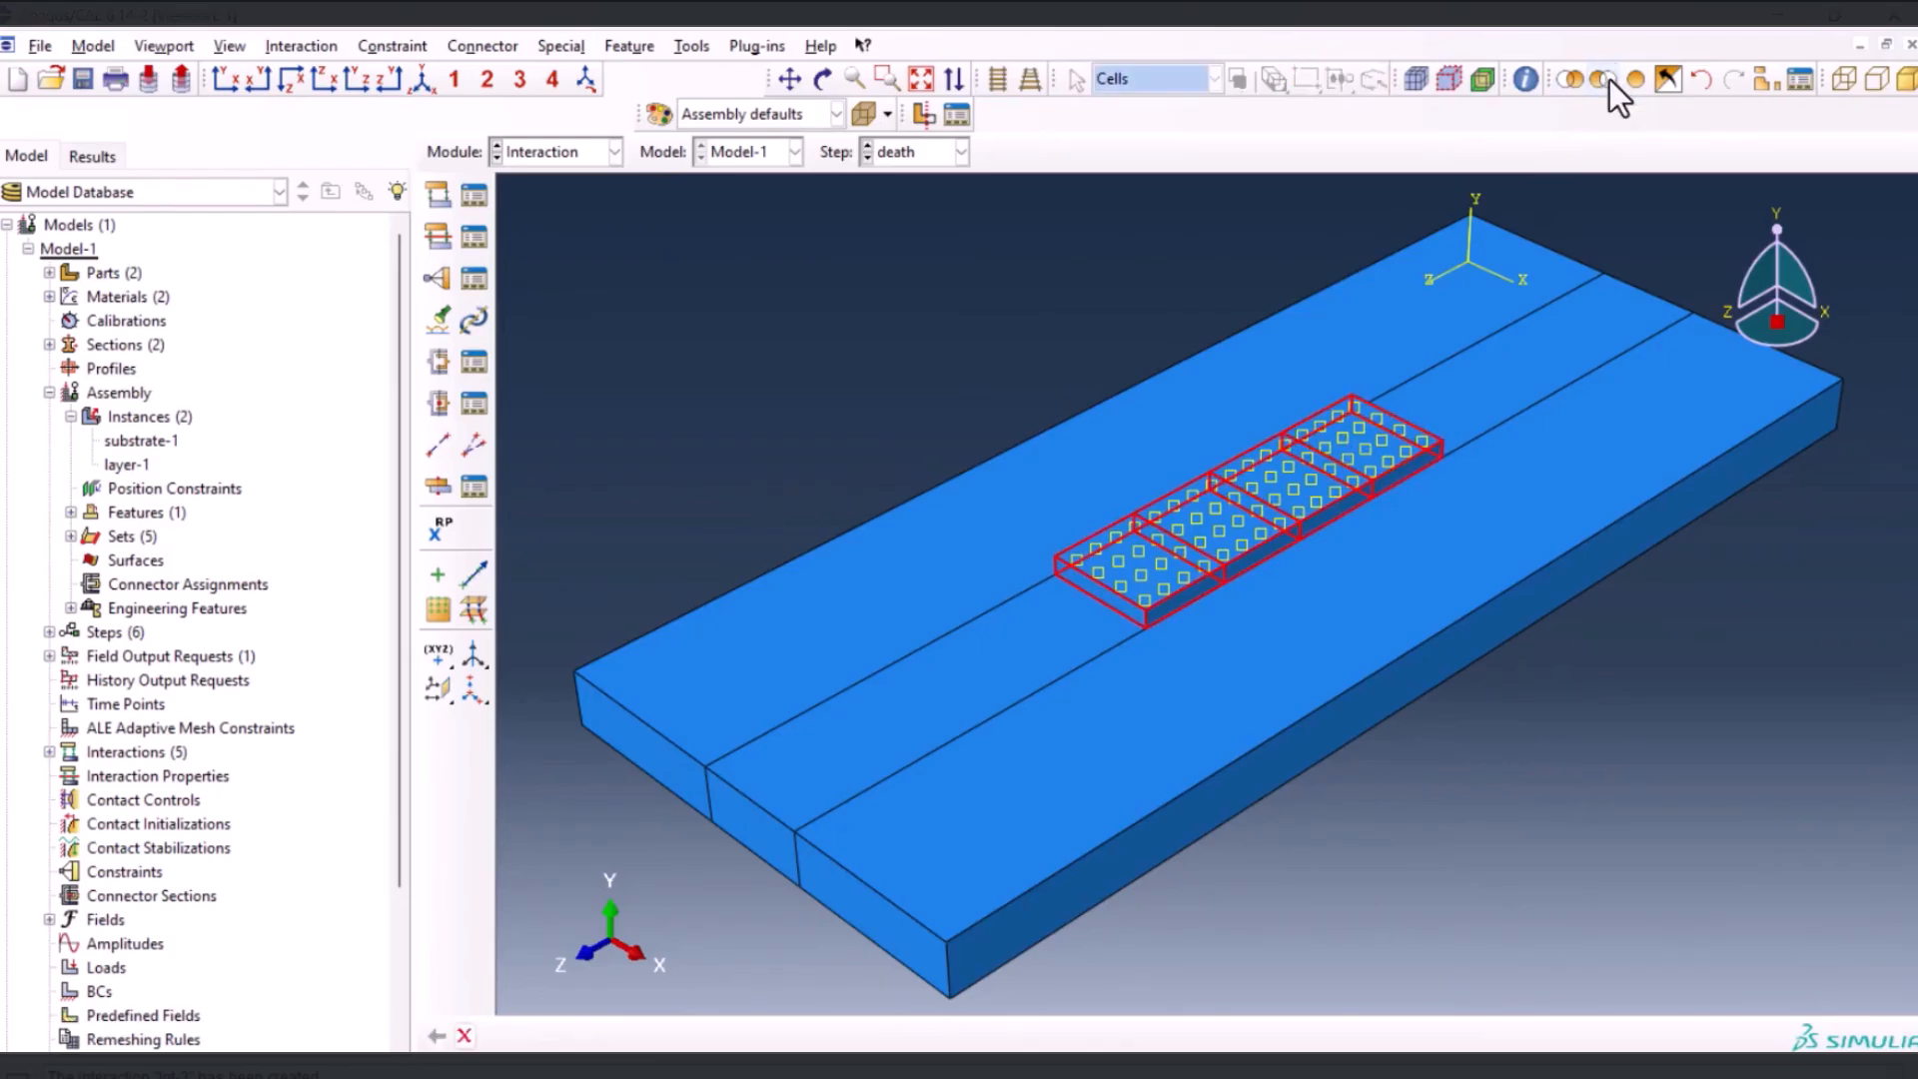
Start a surface film condition interaction named SURFACEFILMsteel in the death step
{"action": "left_click", "coordinate": [441, 206]}
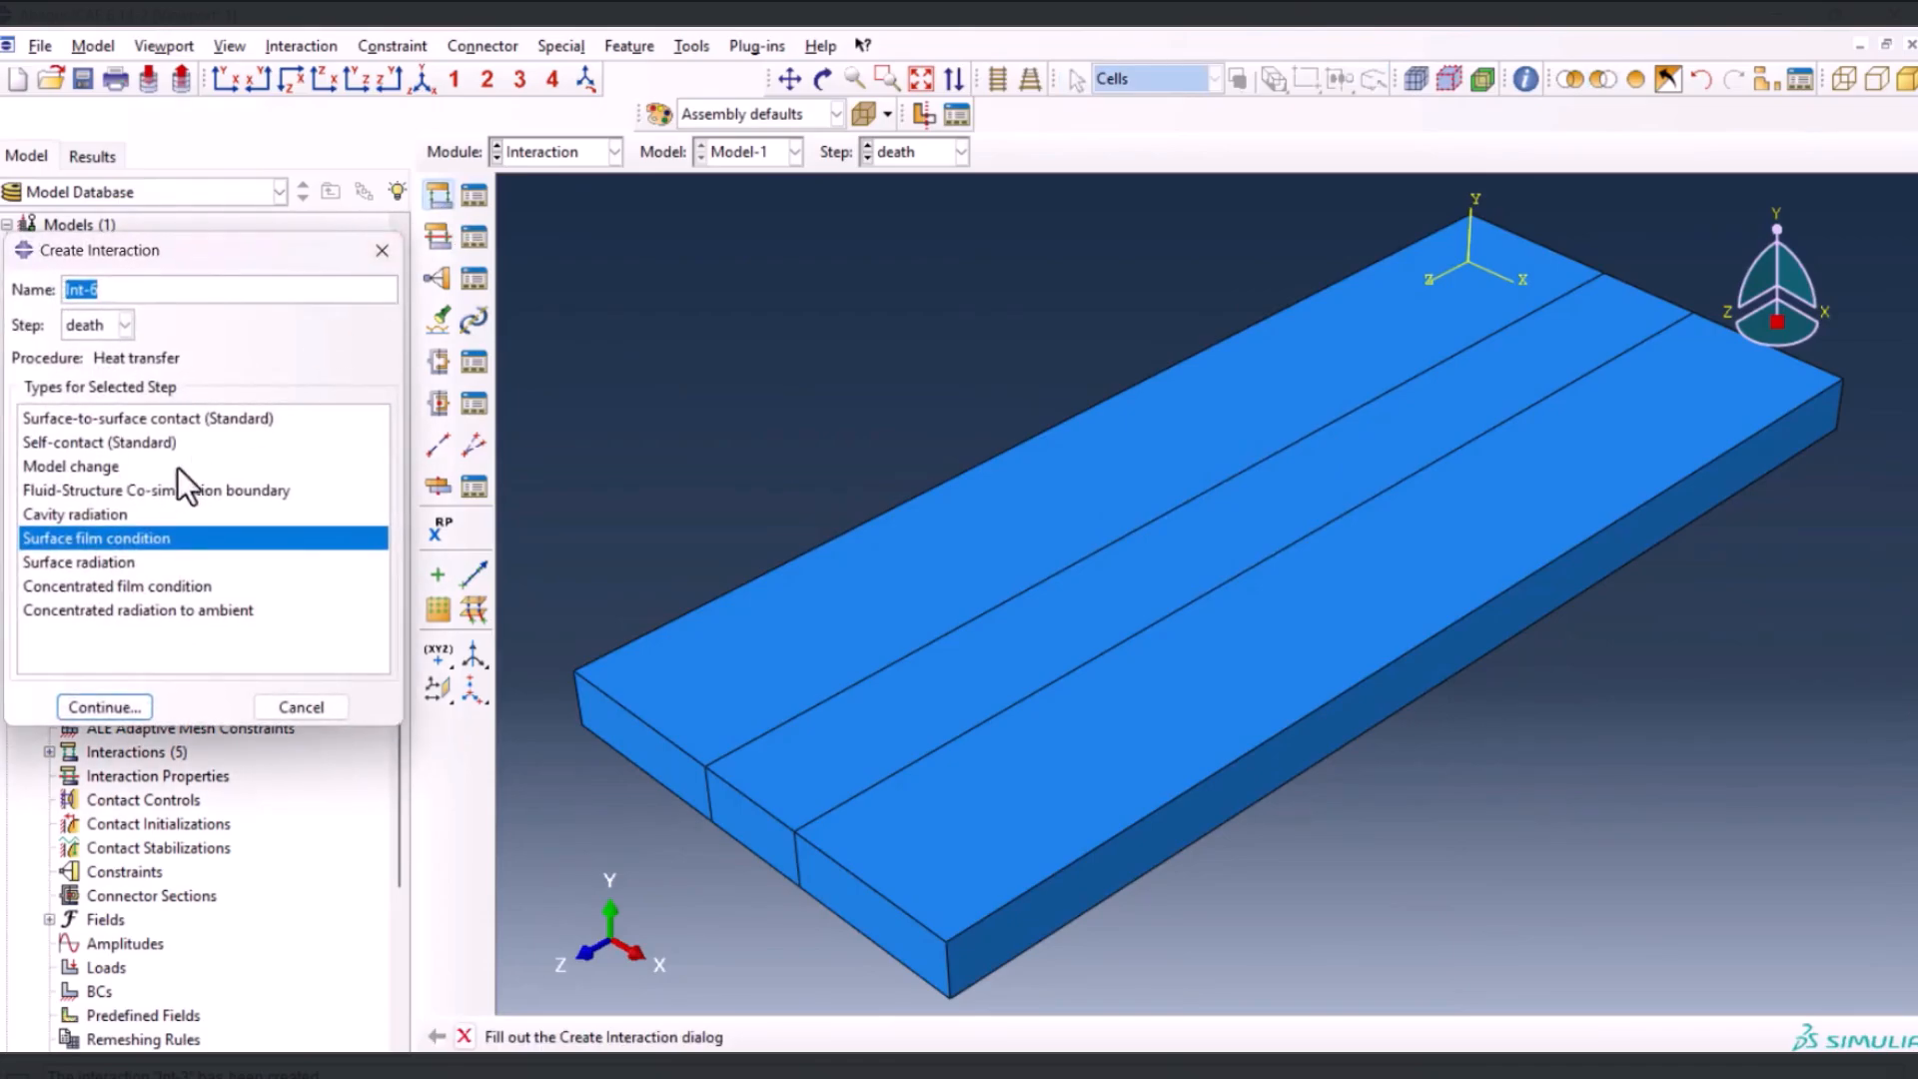
{"action": "left_click", "coordinate": [92, 332]}
{"action": "left_click", "coordinate": [90, 376]}
{"action": "left_click", "coordinate": [116, 290]}
{"action": "triple_click", "coordinate": [116, 290]}
{"action": "type", "text": "SURFACEFILM"}
{"action": "type", "text": "dead"}
{"action": "left_click", "coordinate": [119, 706]}
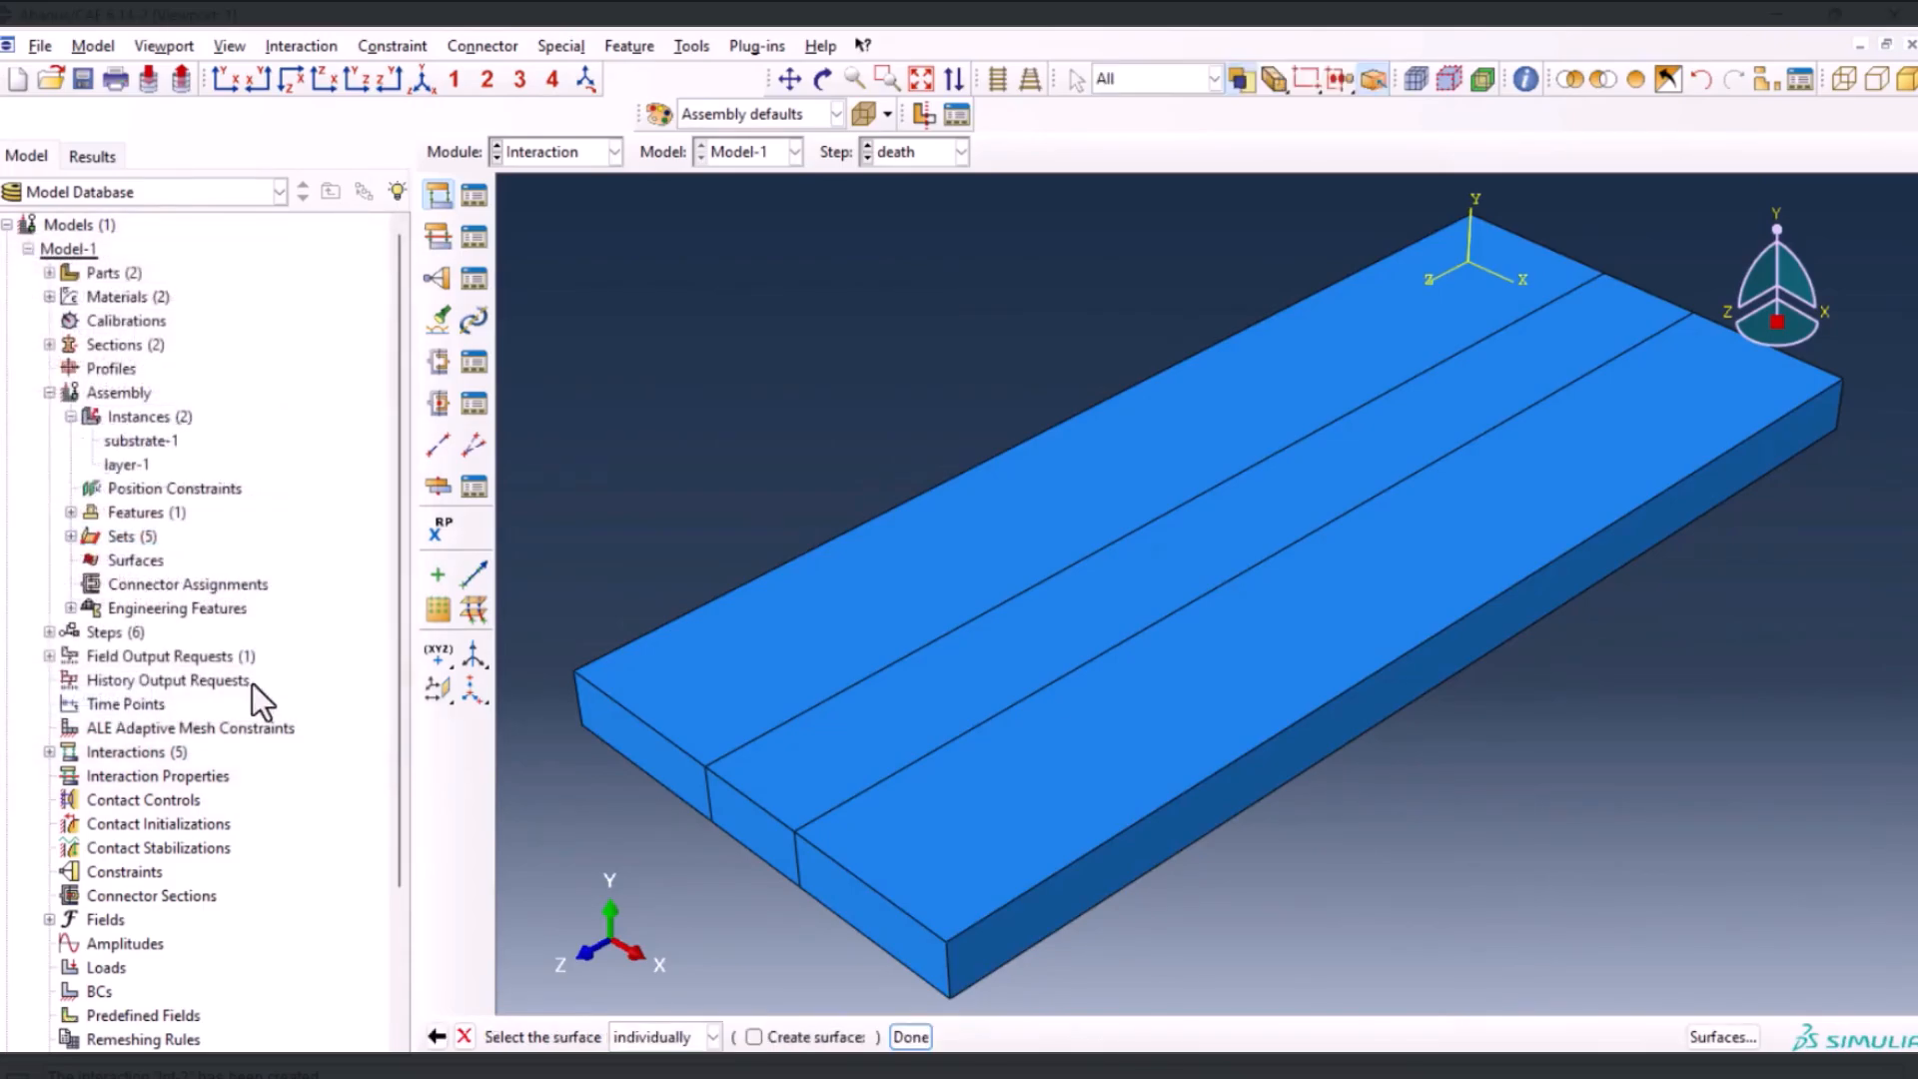
Assign all substrate faces except the three underside faces as the film condition's surface
{"action": "left_click_drag", "start_coordinate": [789, 343], "coordinate": [1663, 929]}
{"action": "left_click_drag", "start_coordinate": [581, 189], "coordinate": [1727, 948]}
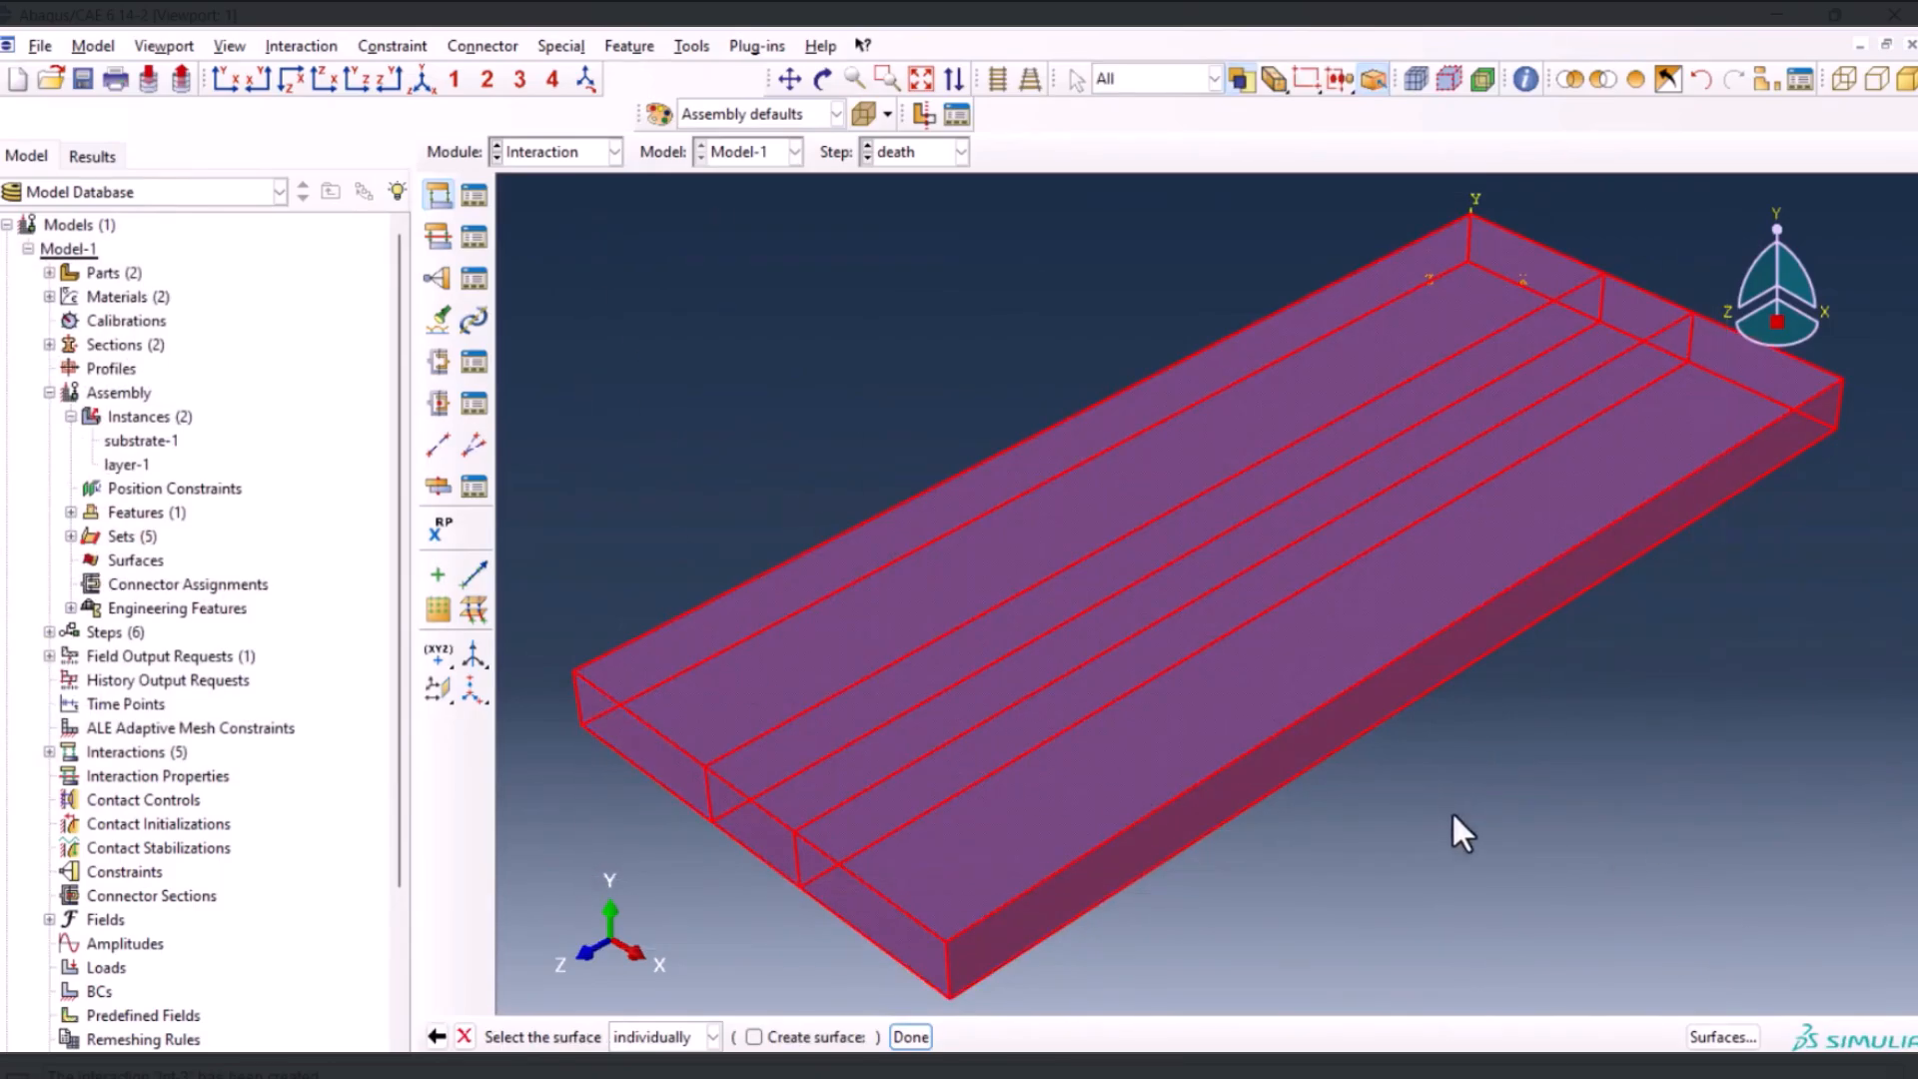
{"action": "left_click", "coordinate": [824, 79]}
{"action": "left_click_drag", "start_coordinate": [1615, 663], "coordinate": [1139, 429]}
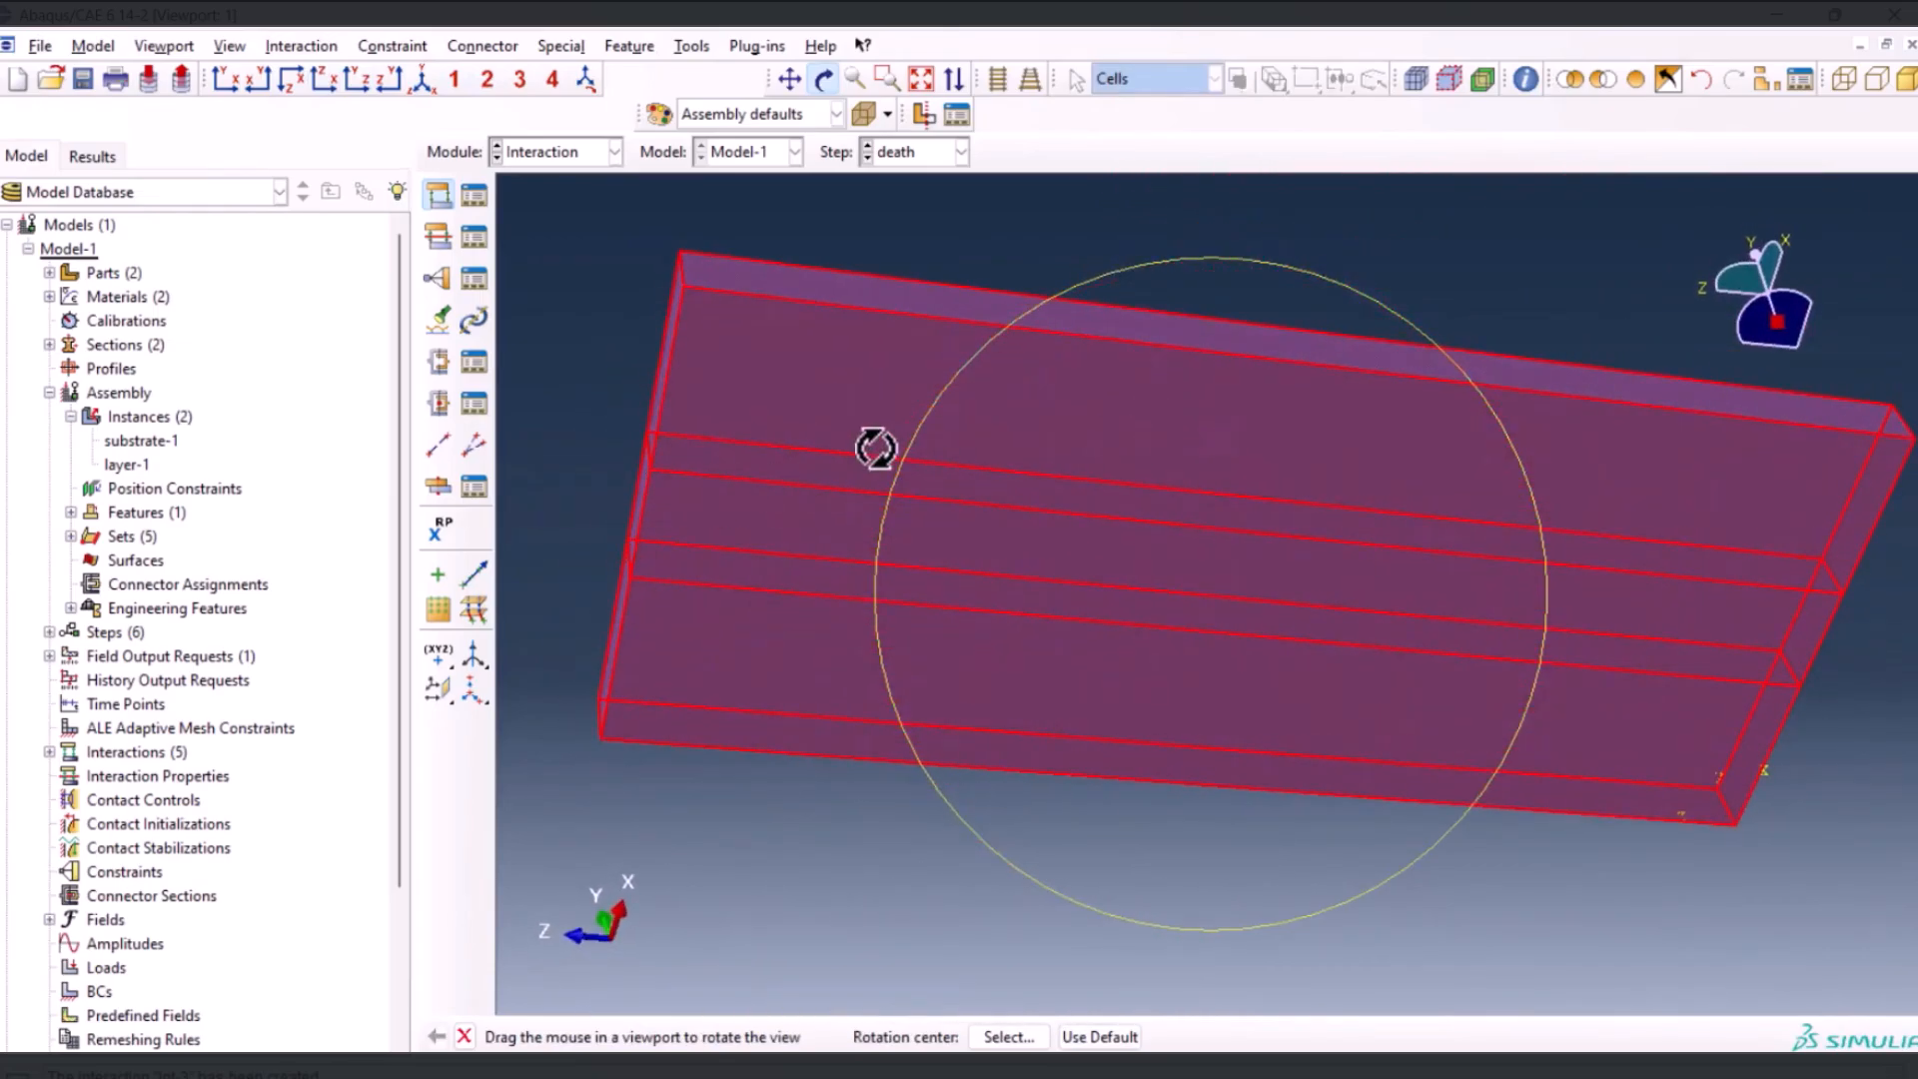
{"action": "key", "text": "Escape"}
{"action": "left_click", "coordinate": [947, 389]}
{"action": "left_click", "coordinate": [989, 551], "text": "shift"}
{"action": "left_click", "coordinate": [980, 661], "text": "shift"}
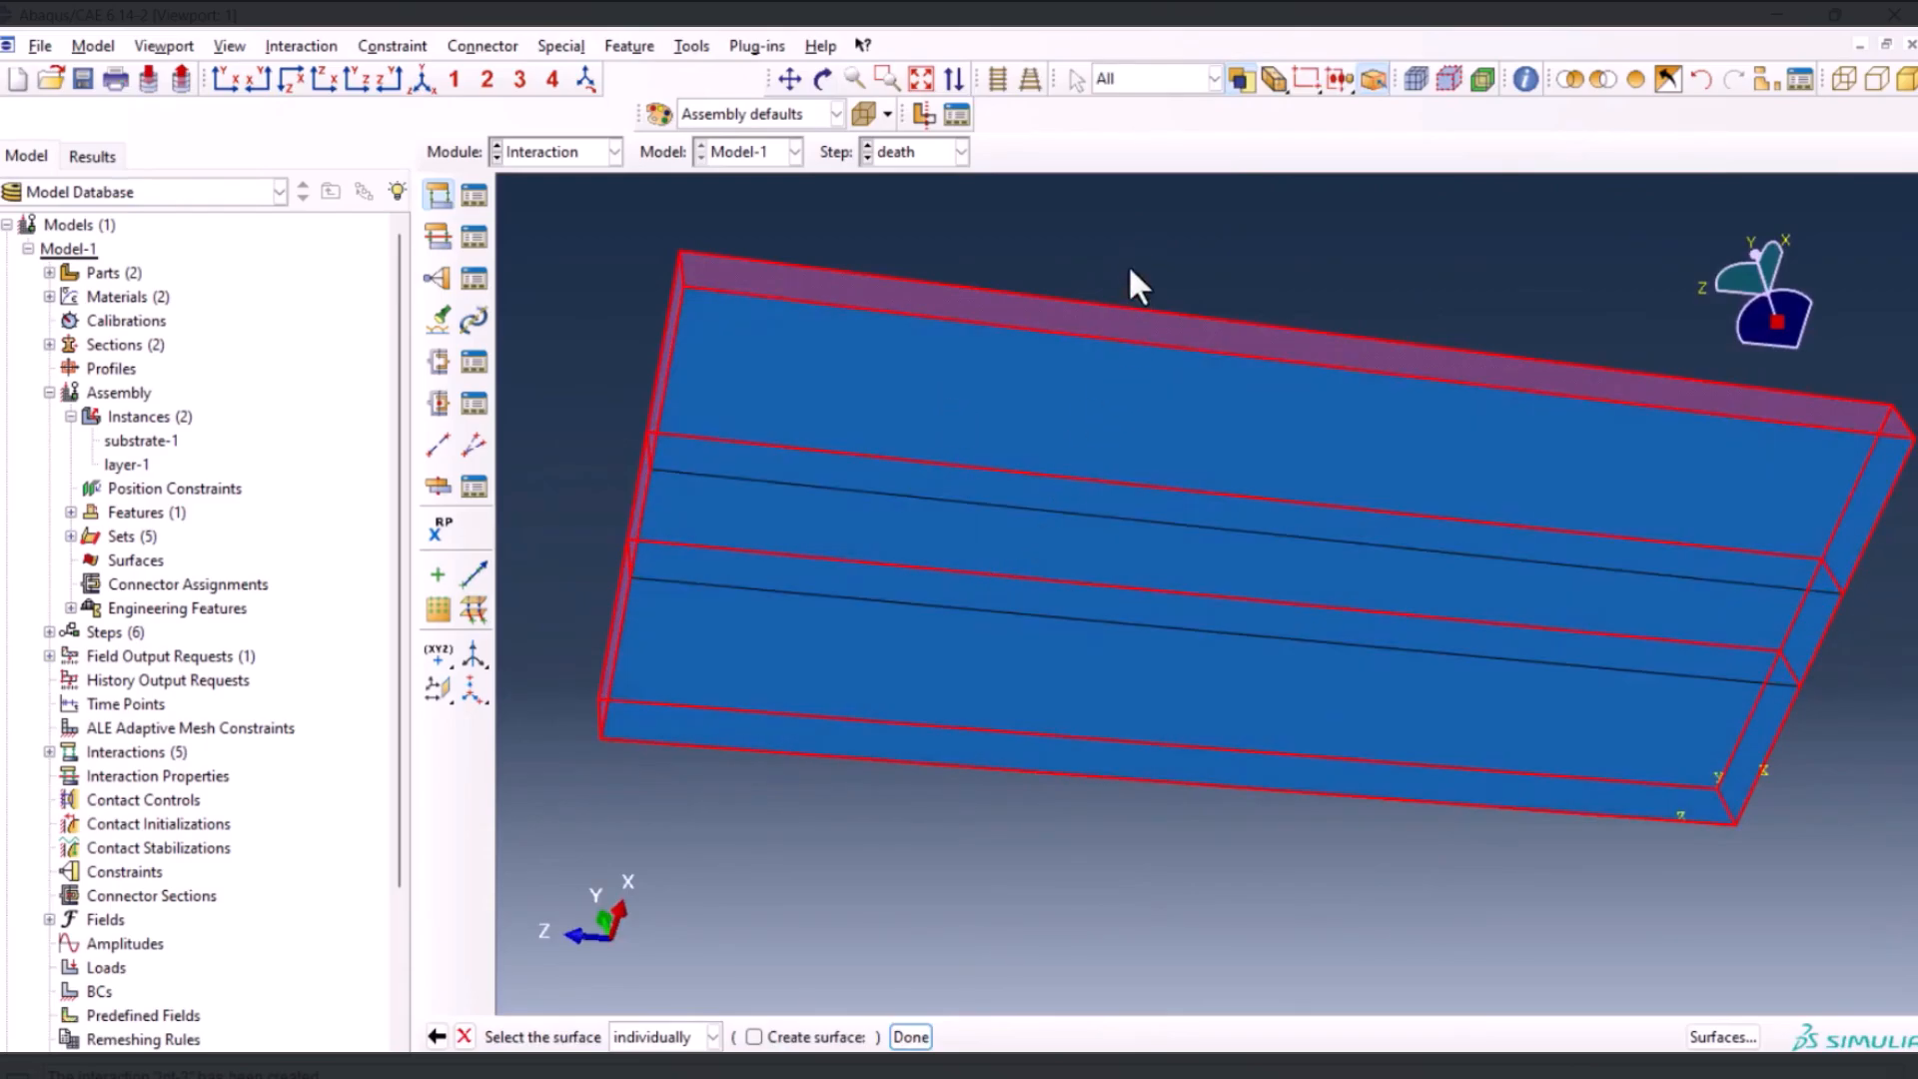
{"action": "left_click_drag", "start_coordinate": [1165, 206], "coordinate": [1235, 577], "text": "ctrl+alt"}
{"action": "scroll", "coordinate": [947, 420], "scroll_direction": "down", "scroll_amount": 2}
{"action": "left_click", "coordinate": [911, 1036]}
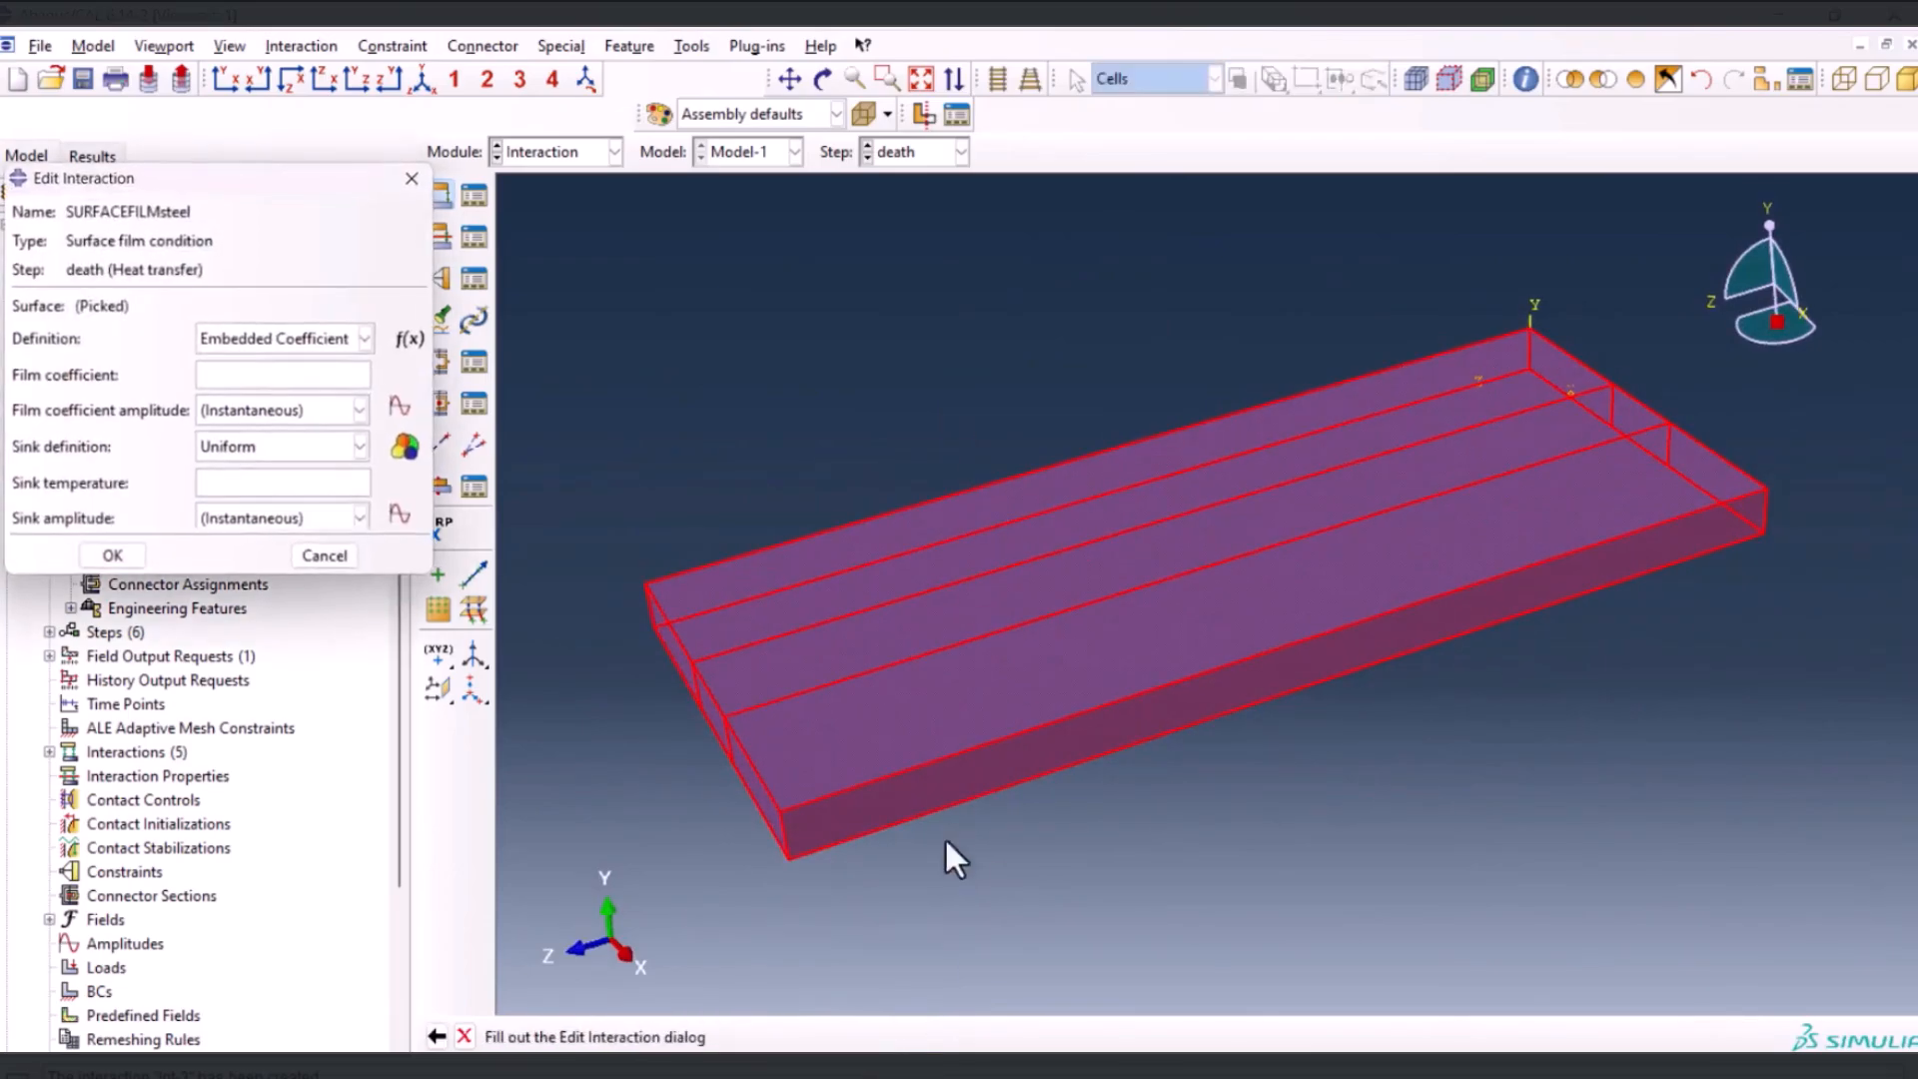
Set the substrate film condition's film coefficient to 10 and its sink temperature to 25
{"action": "left_click", "coordinate": [214, 378]}
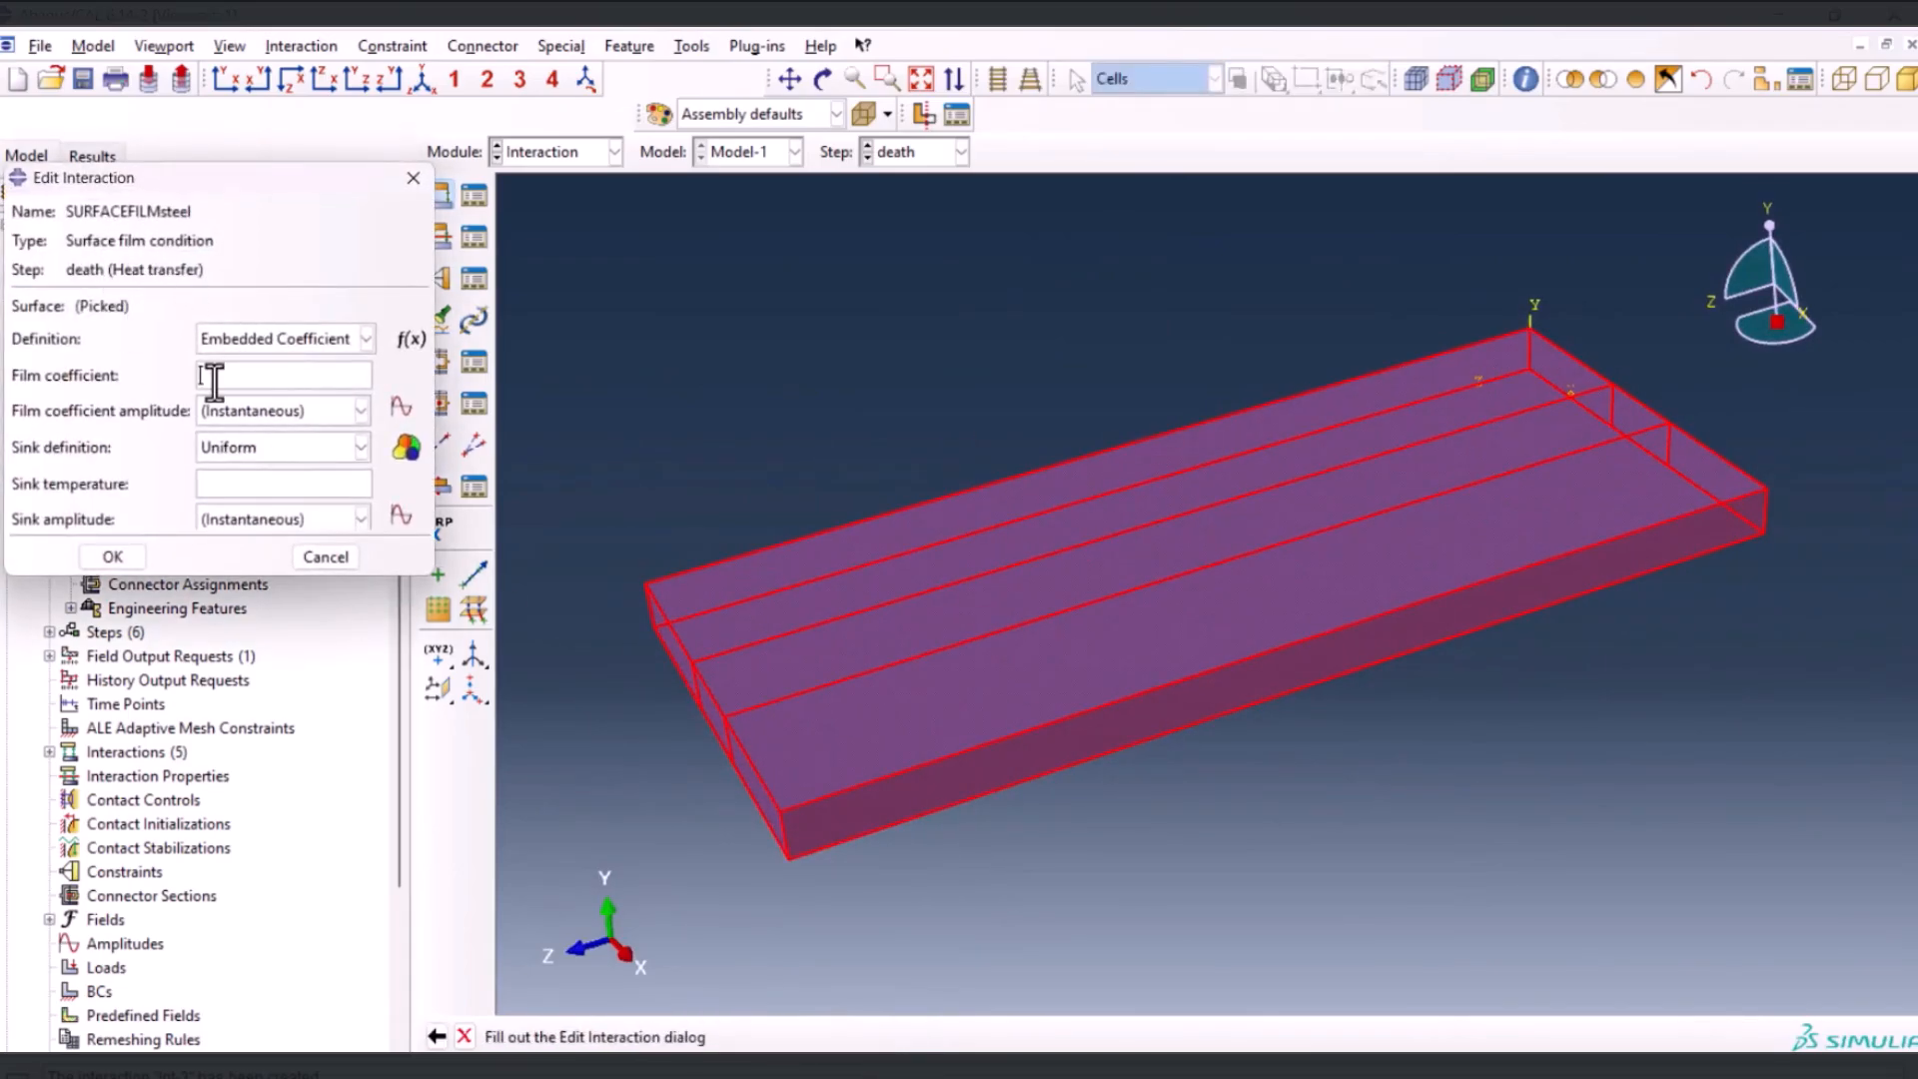
{"action": "type", "text": "10"}
{"action": "left_click", "coordinate": [266, 484]}
{"action": "type", "text": "25"}
{"action": "left_click", "coordinate": [118, 551]}
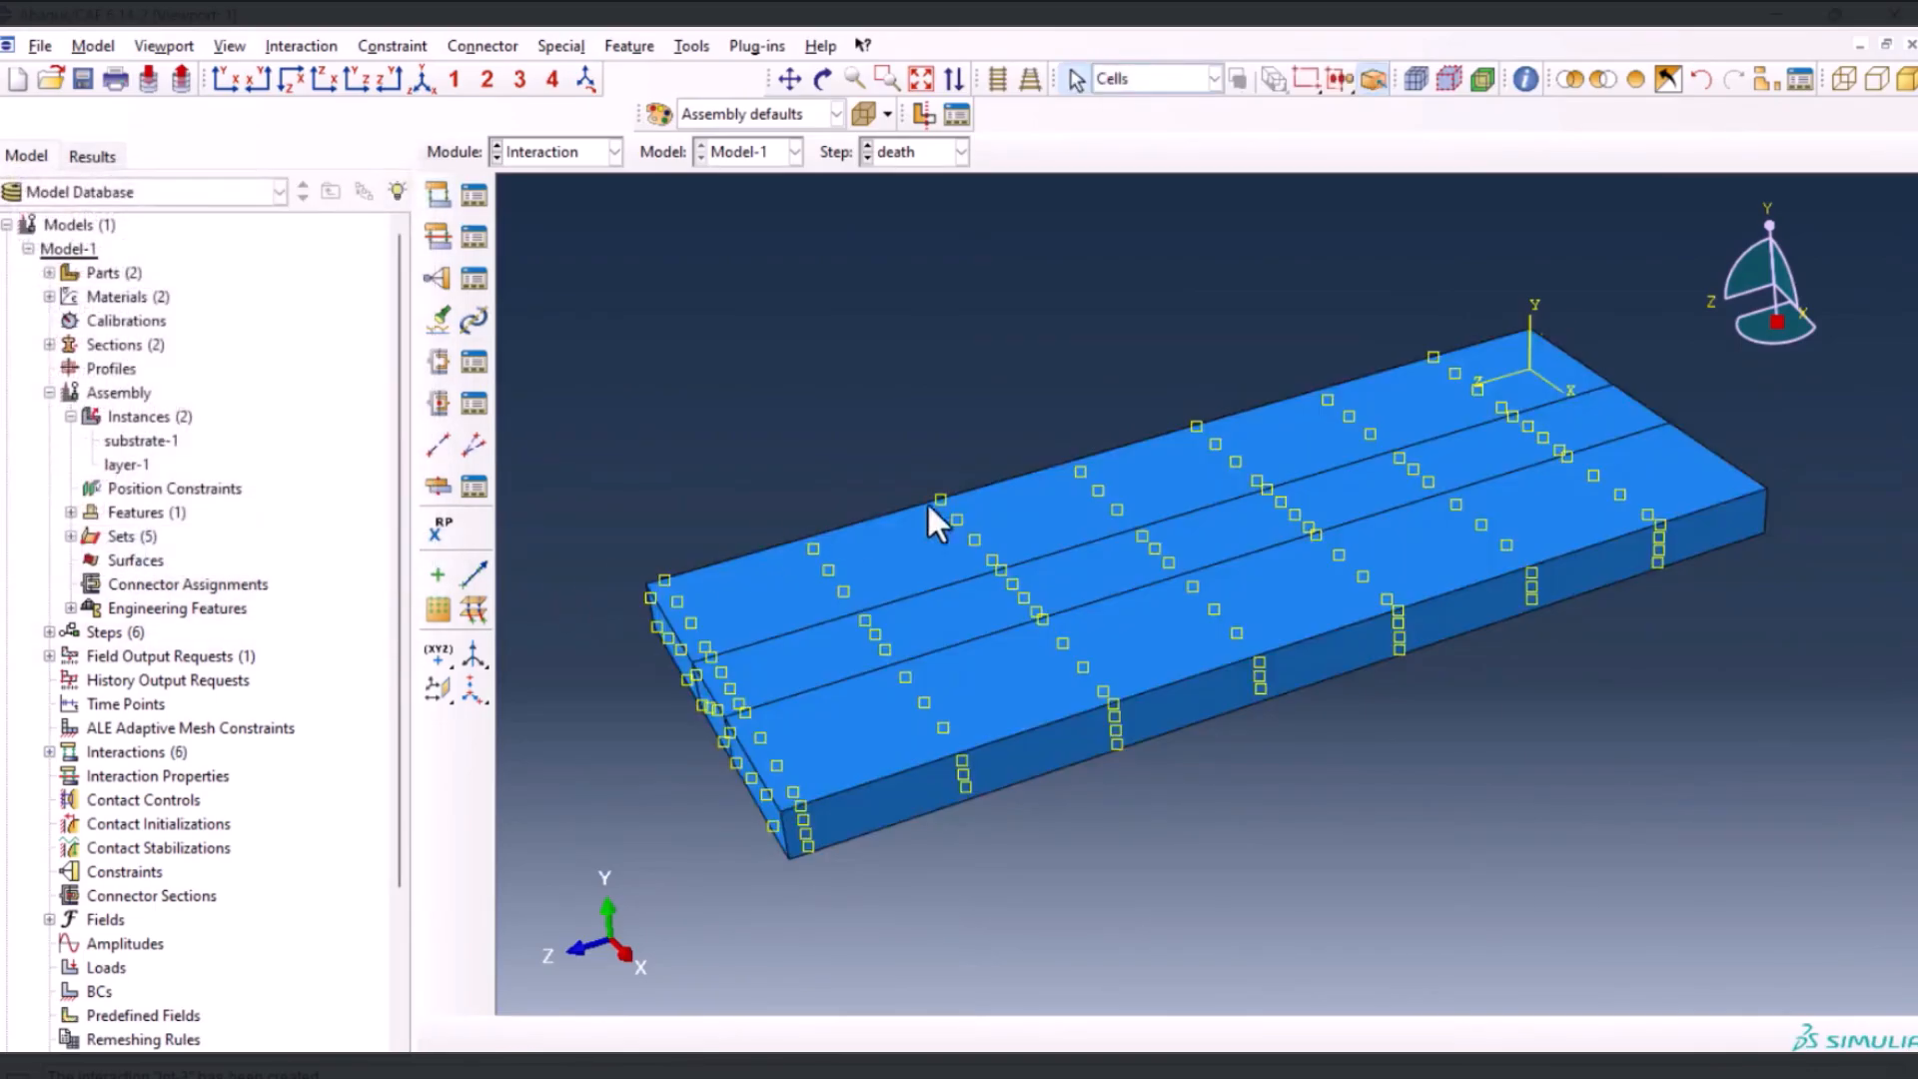
Restore the full assembly display and hide the substrate so only the layer blocks are shown
{"action": "left_click", "coordinate": [1638, 78]}
{"action": "left_click_drag", "start_coordinate": [1429, 328], "coordinate": [1548, 644]}
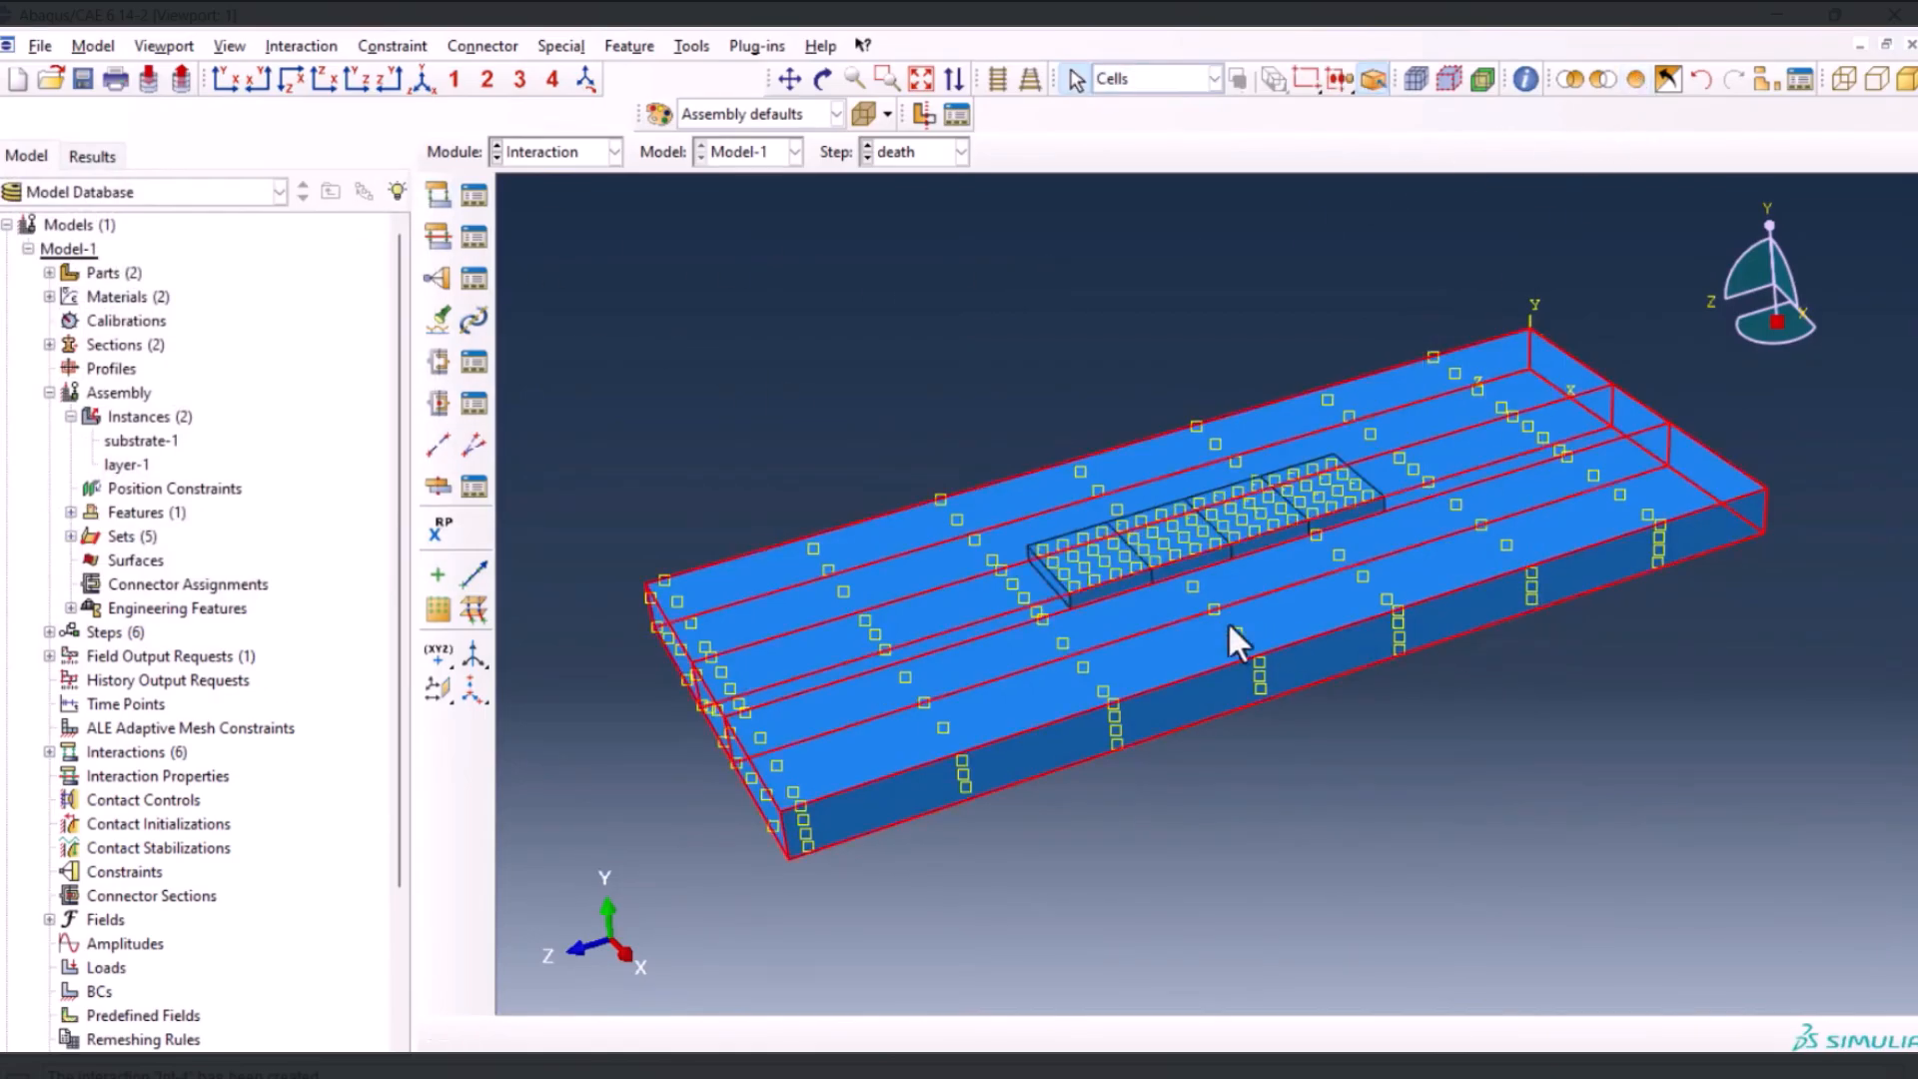
{"action": "left_click", "coordinate": [1605, 80]}
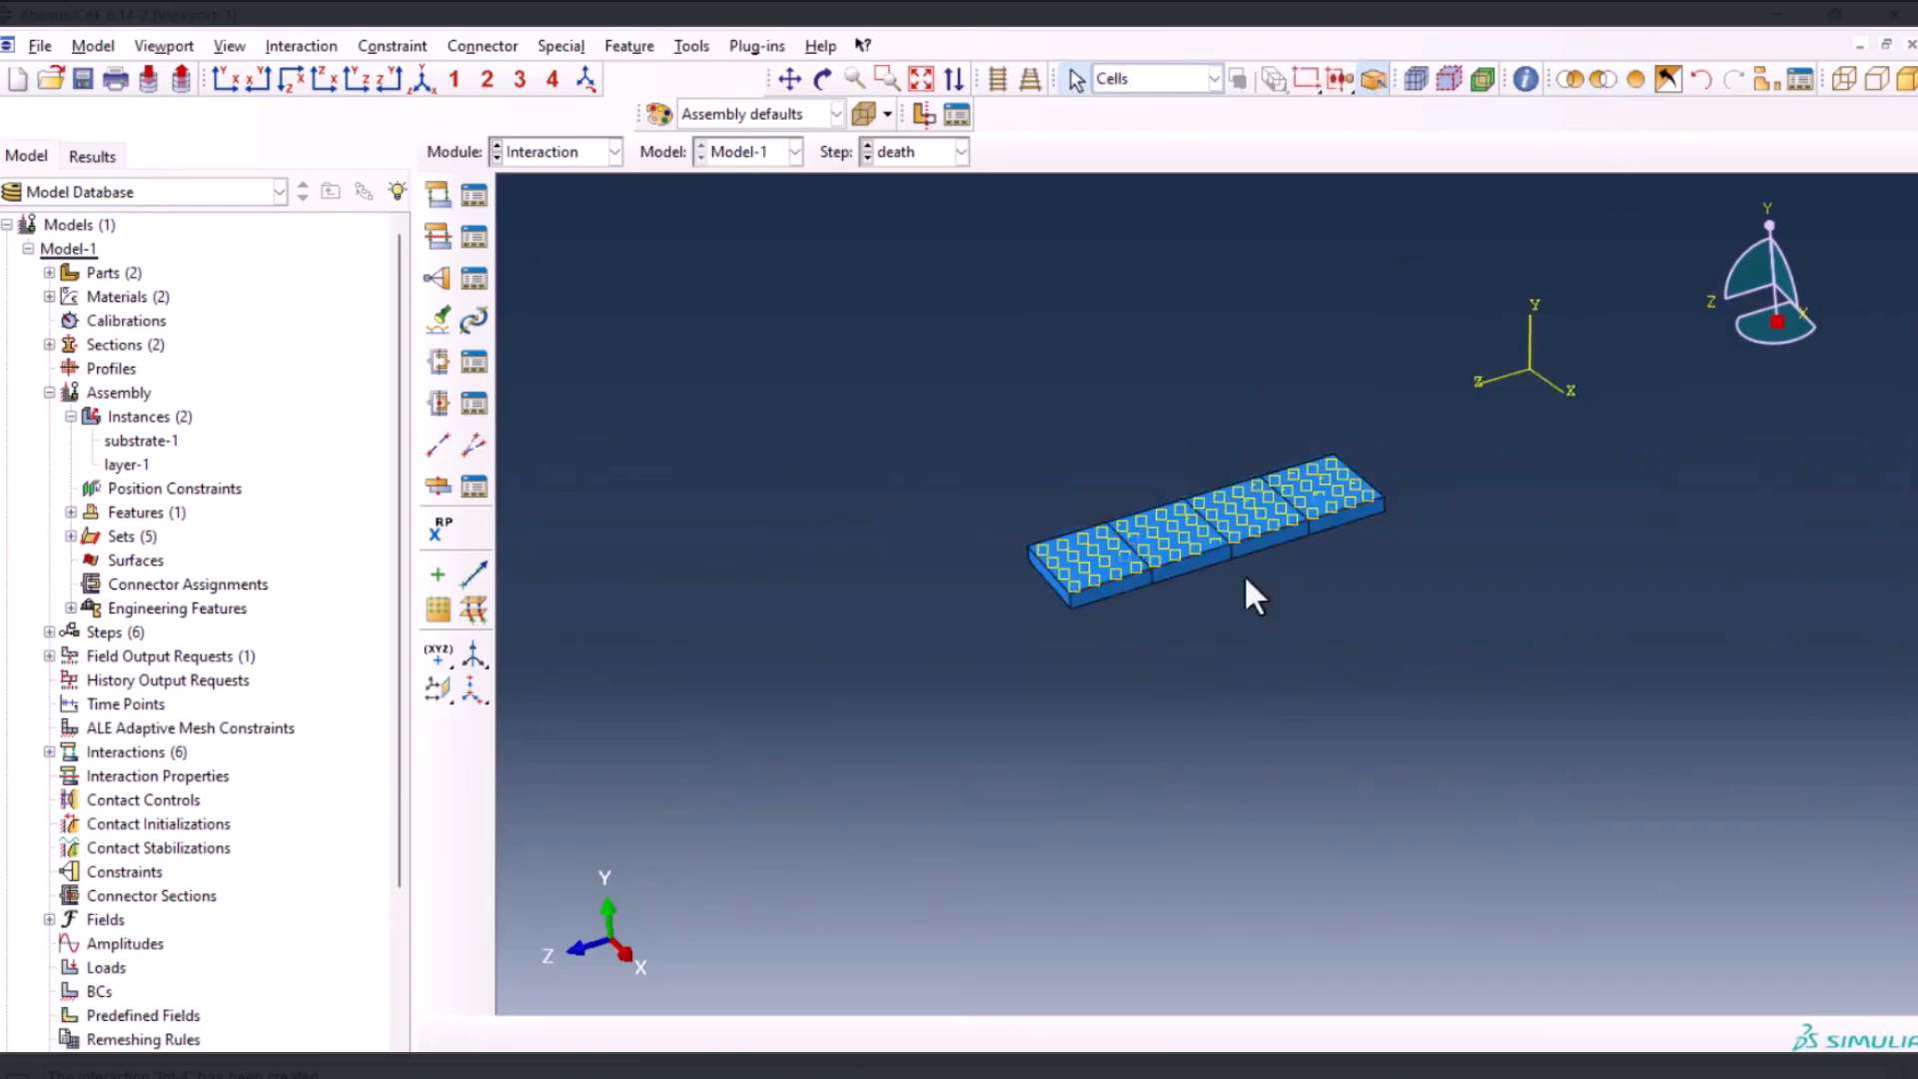
Start a surface film condition interaction in the death step and assign all faces of the layer blocks to it
{"action": "left_click", "coordinate": [437, 195]}
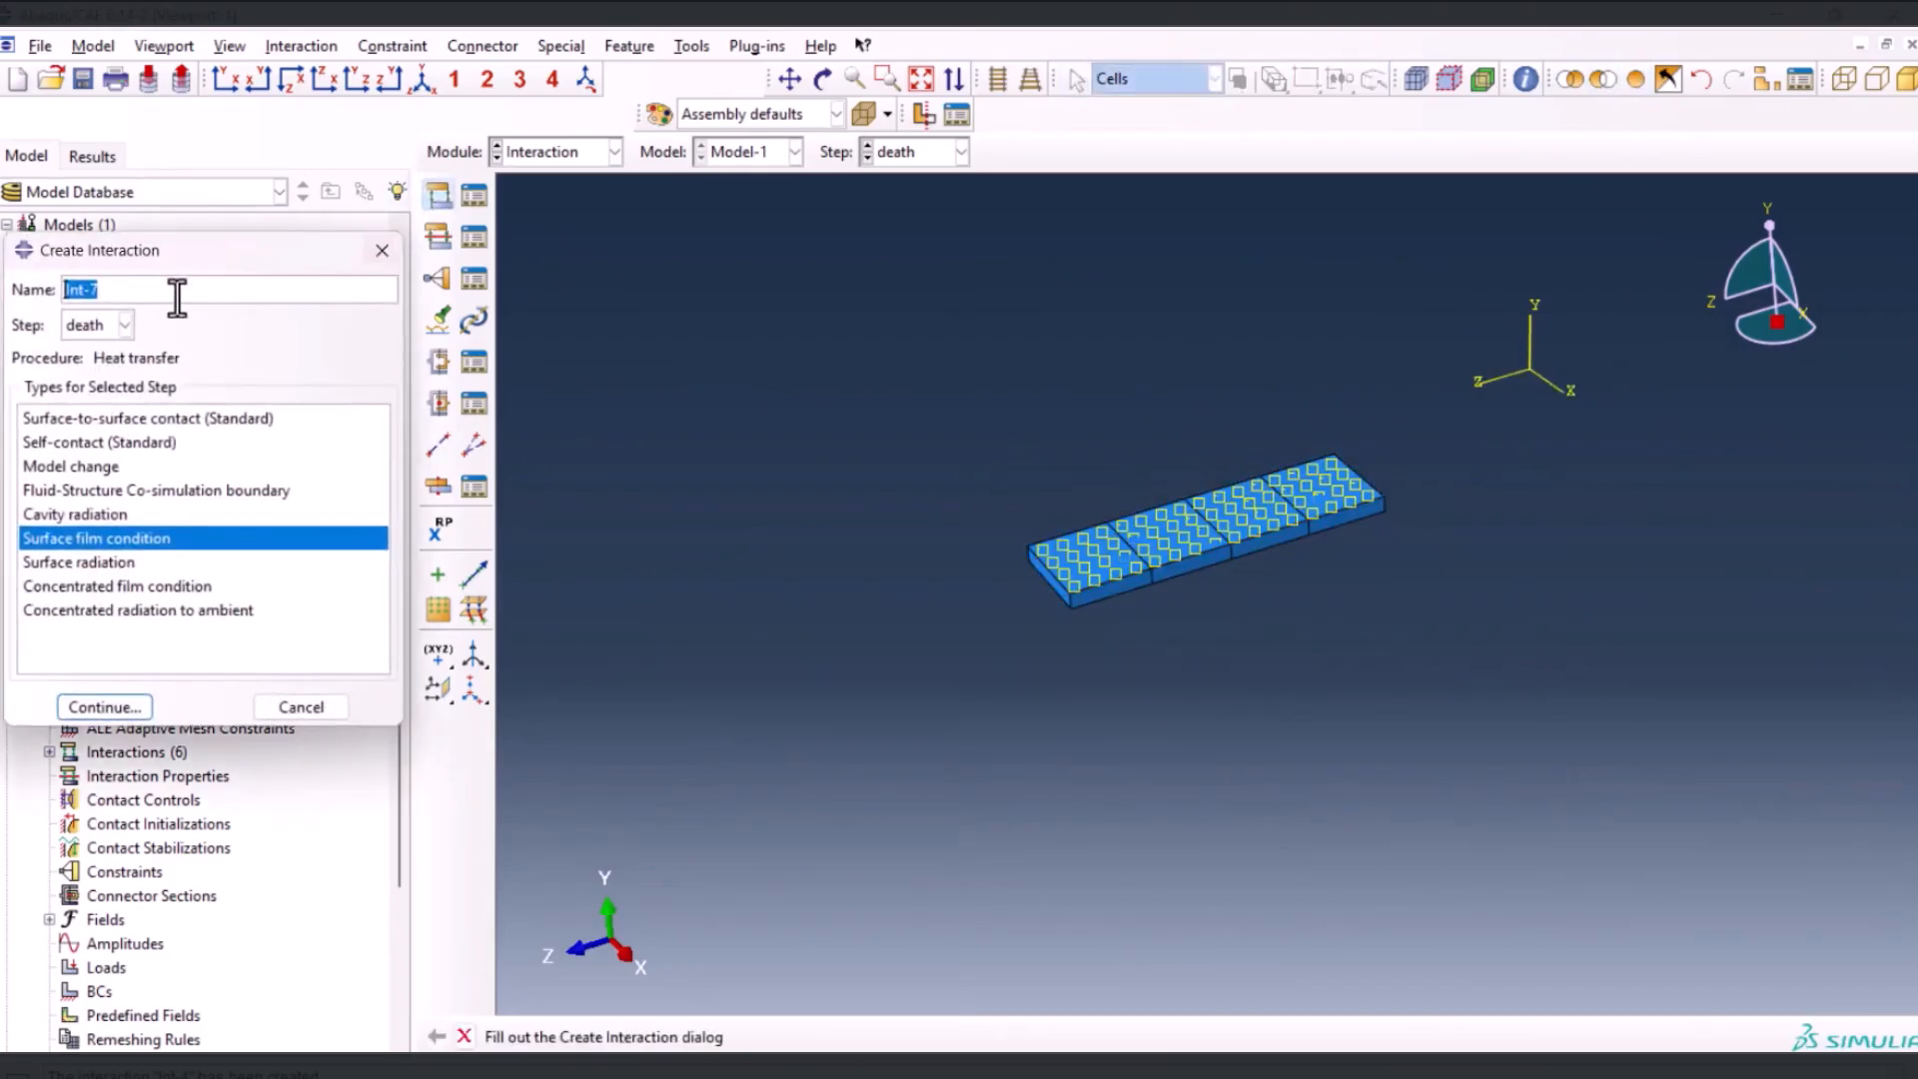
{"action": "left_click", "coordinate": [136, 710]}
{"action": "left_click_drag", "start_coordinate": [908, 317], "coordinate": [1468, 675]}
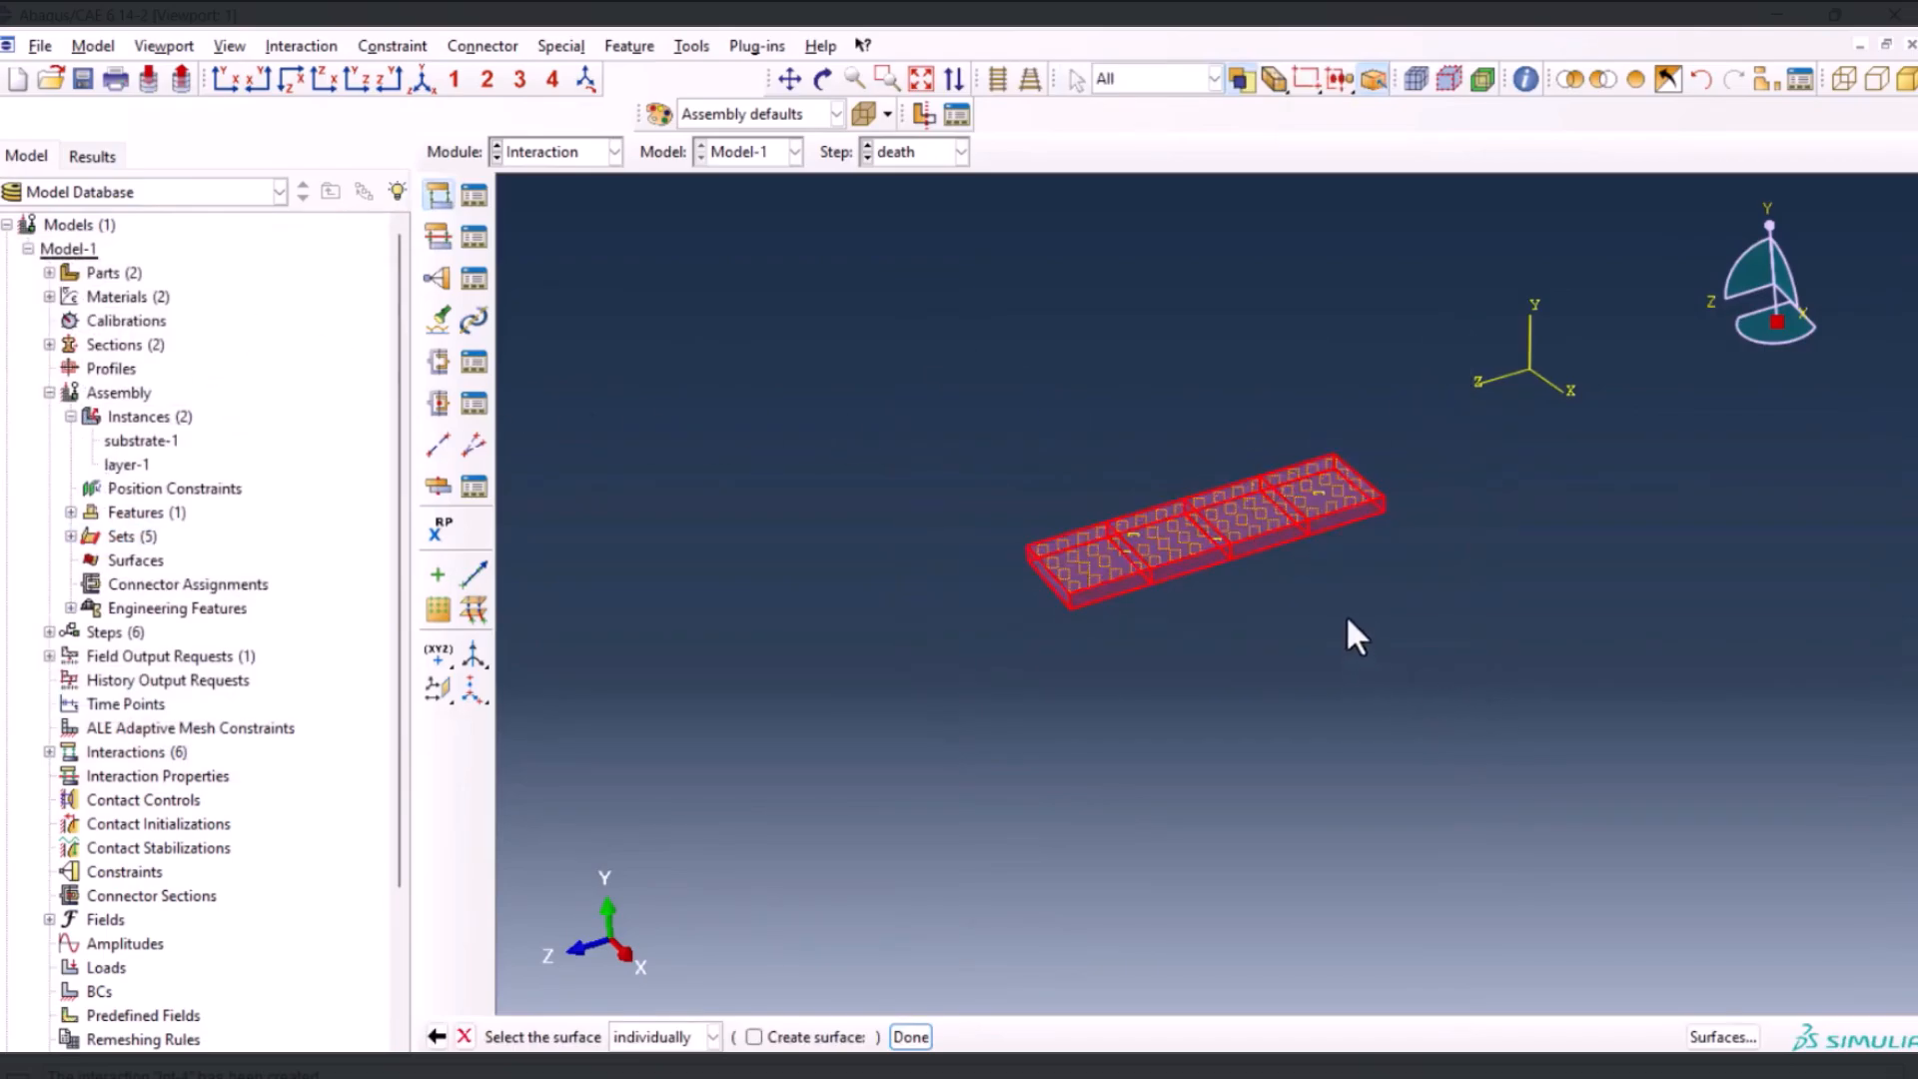
{"action": "left_click", "coordinate": [911, 1036]}
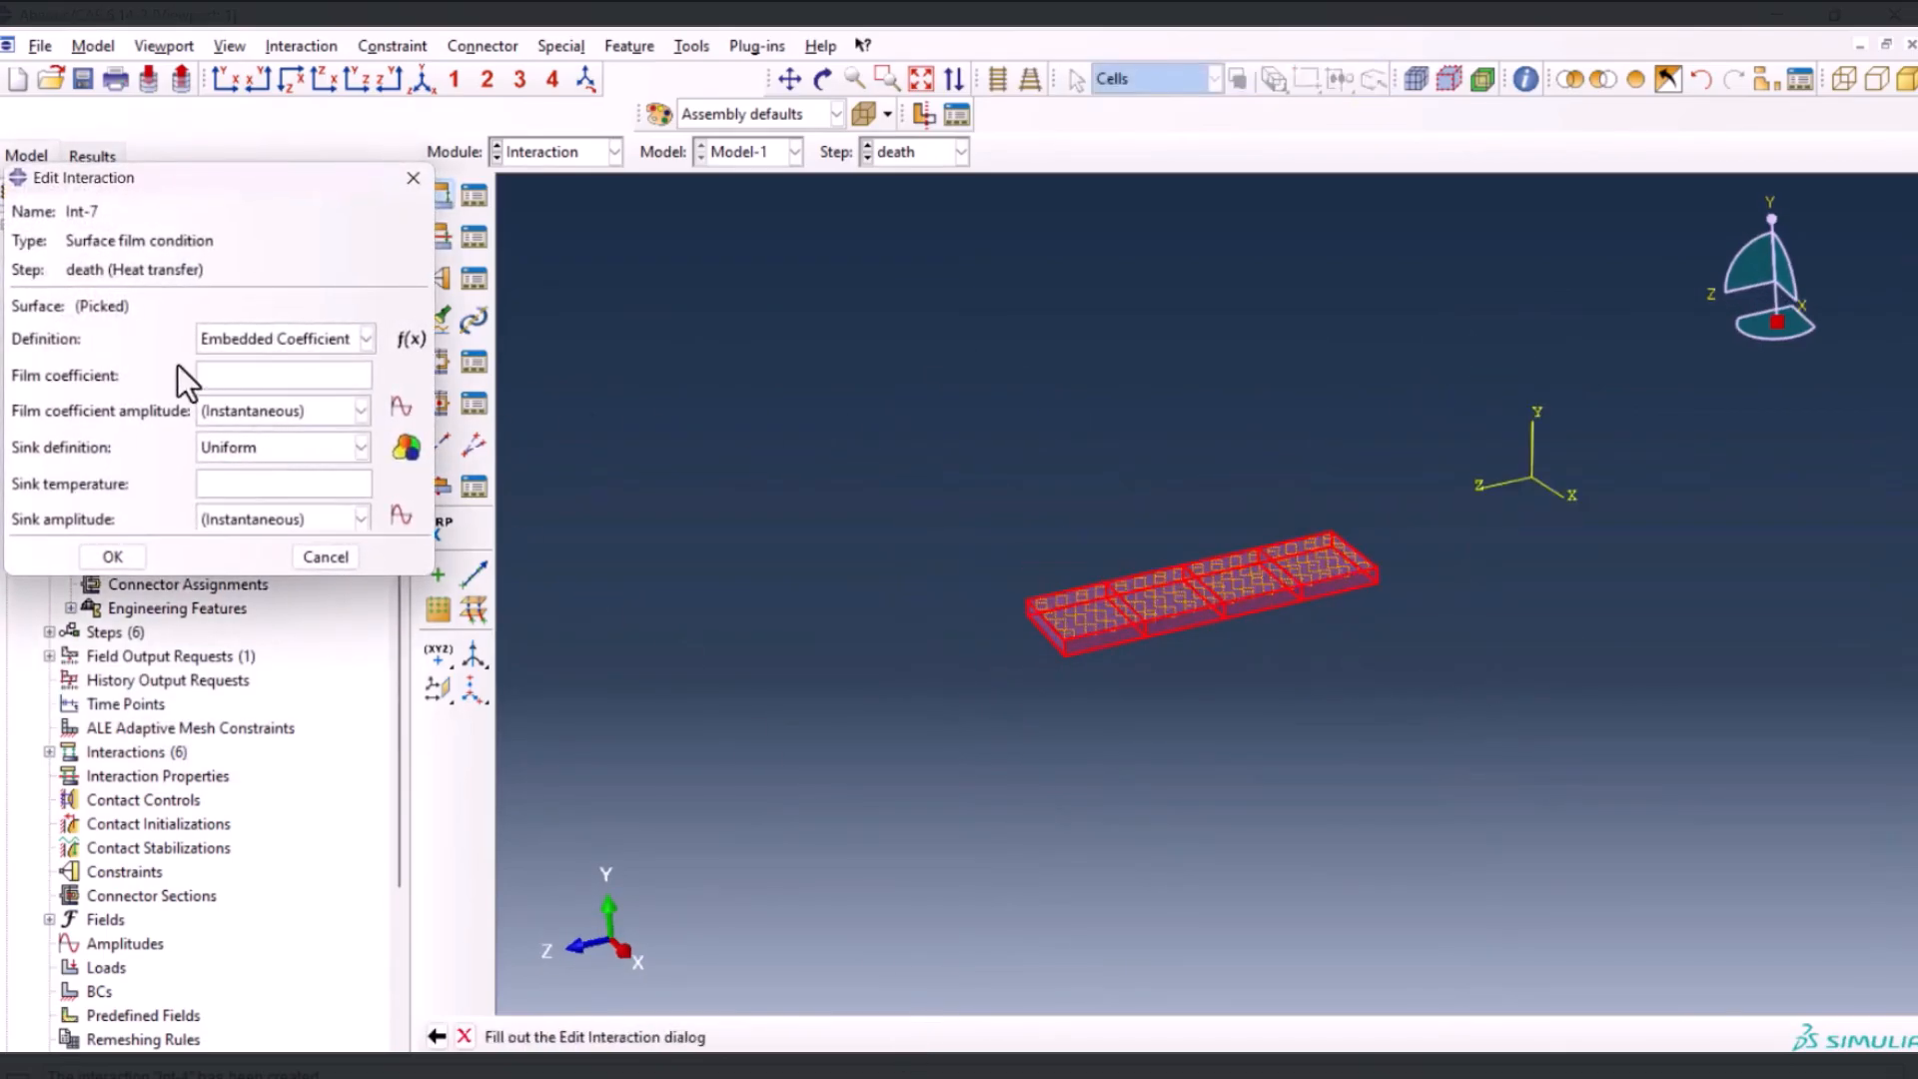
Set the layer film condition's film coefficient to 242 and its sink temperature to 25
{"action": "left_click", "coordinate": [261, 377]}
{"action": "type", "text": "242"}
{"action": "left_click", "coordinate": [229, 487]}
{"action": "type", "text": "25"}
{"action": "left_click", "coordinate": [126, 552]}
Rename the layer's surface film interaction Int-7 as SURFACEFILMinconel
{"action": "left_click", "coordinate": [471, 199]}
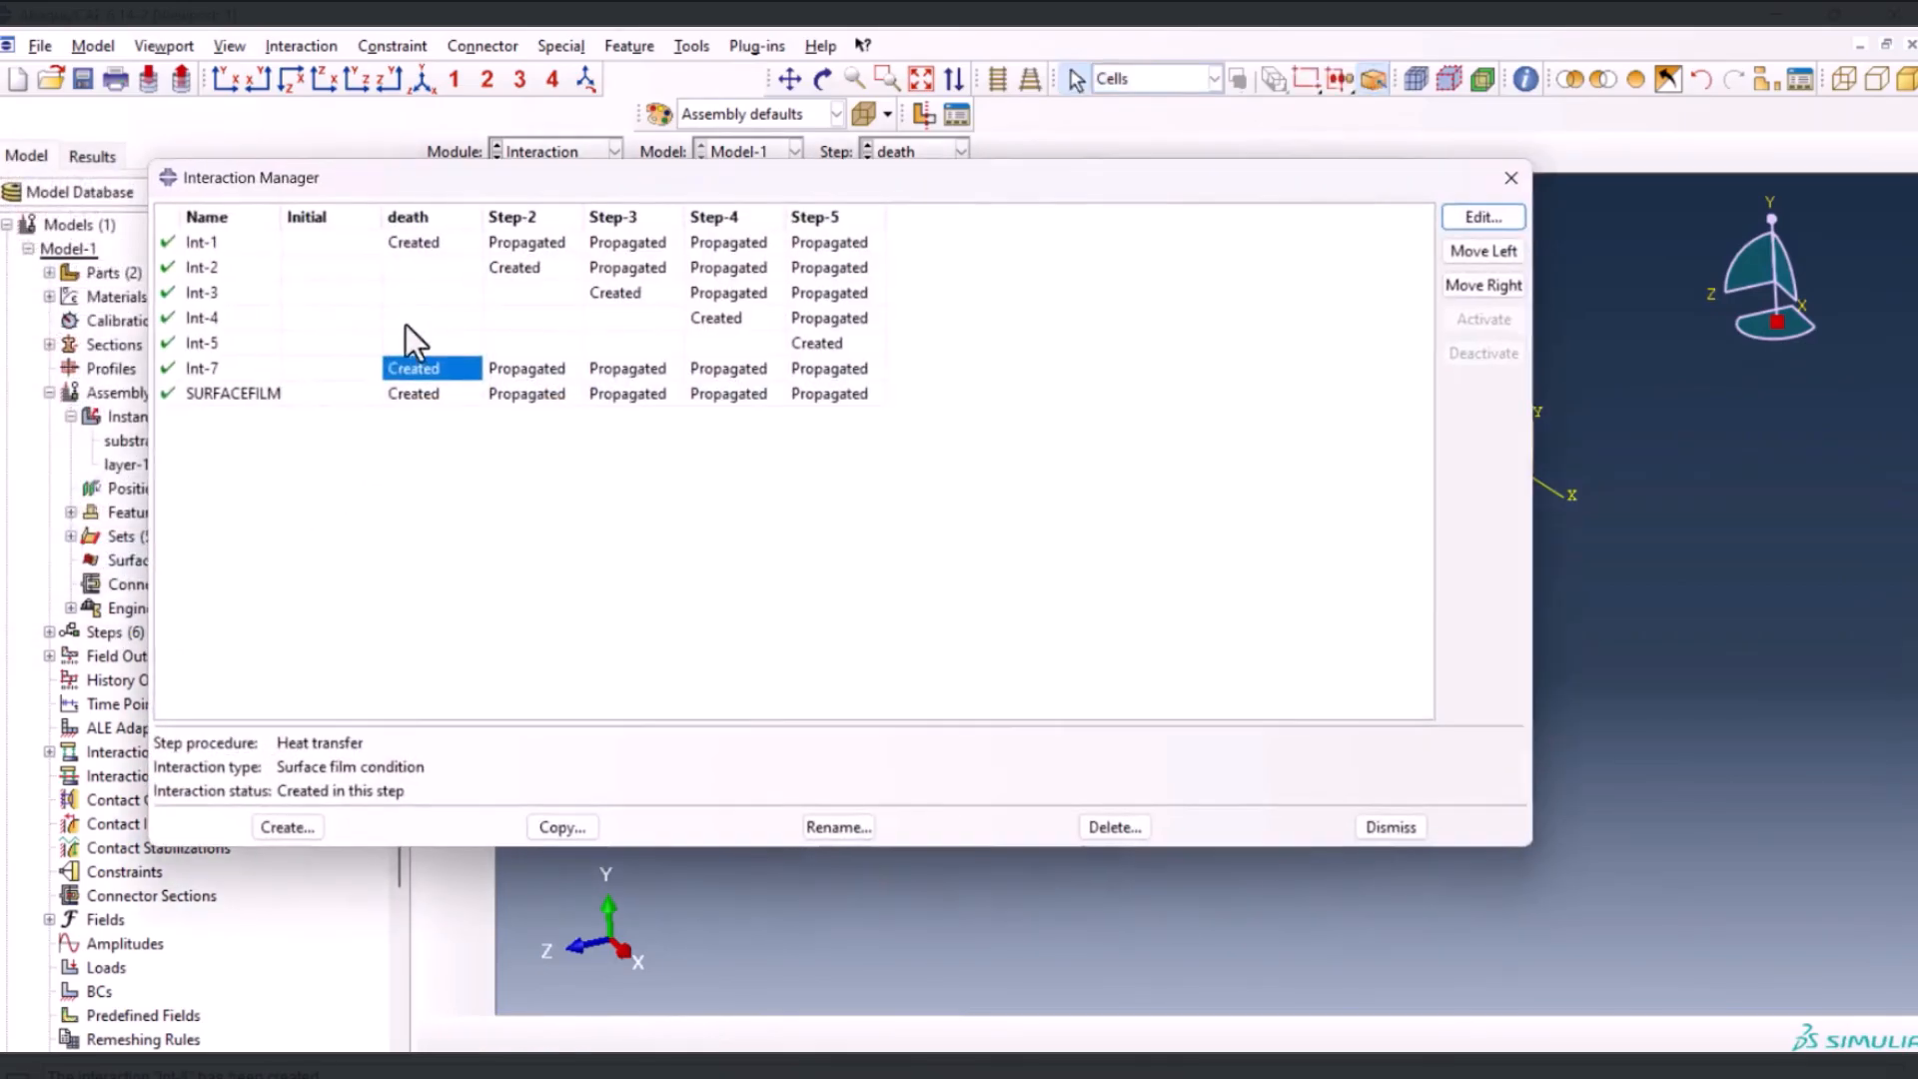
{"action": "left_click", "coordinate": [838, 828]}
{"action": "type", "text": "SURFA"}
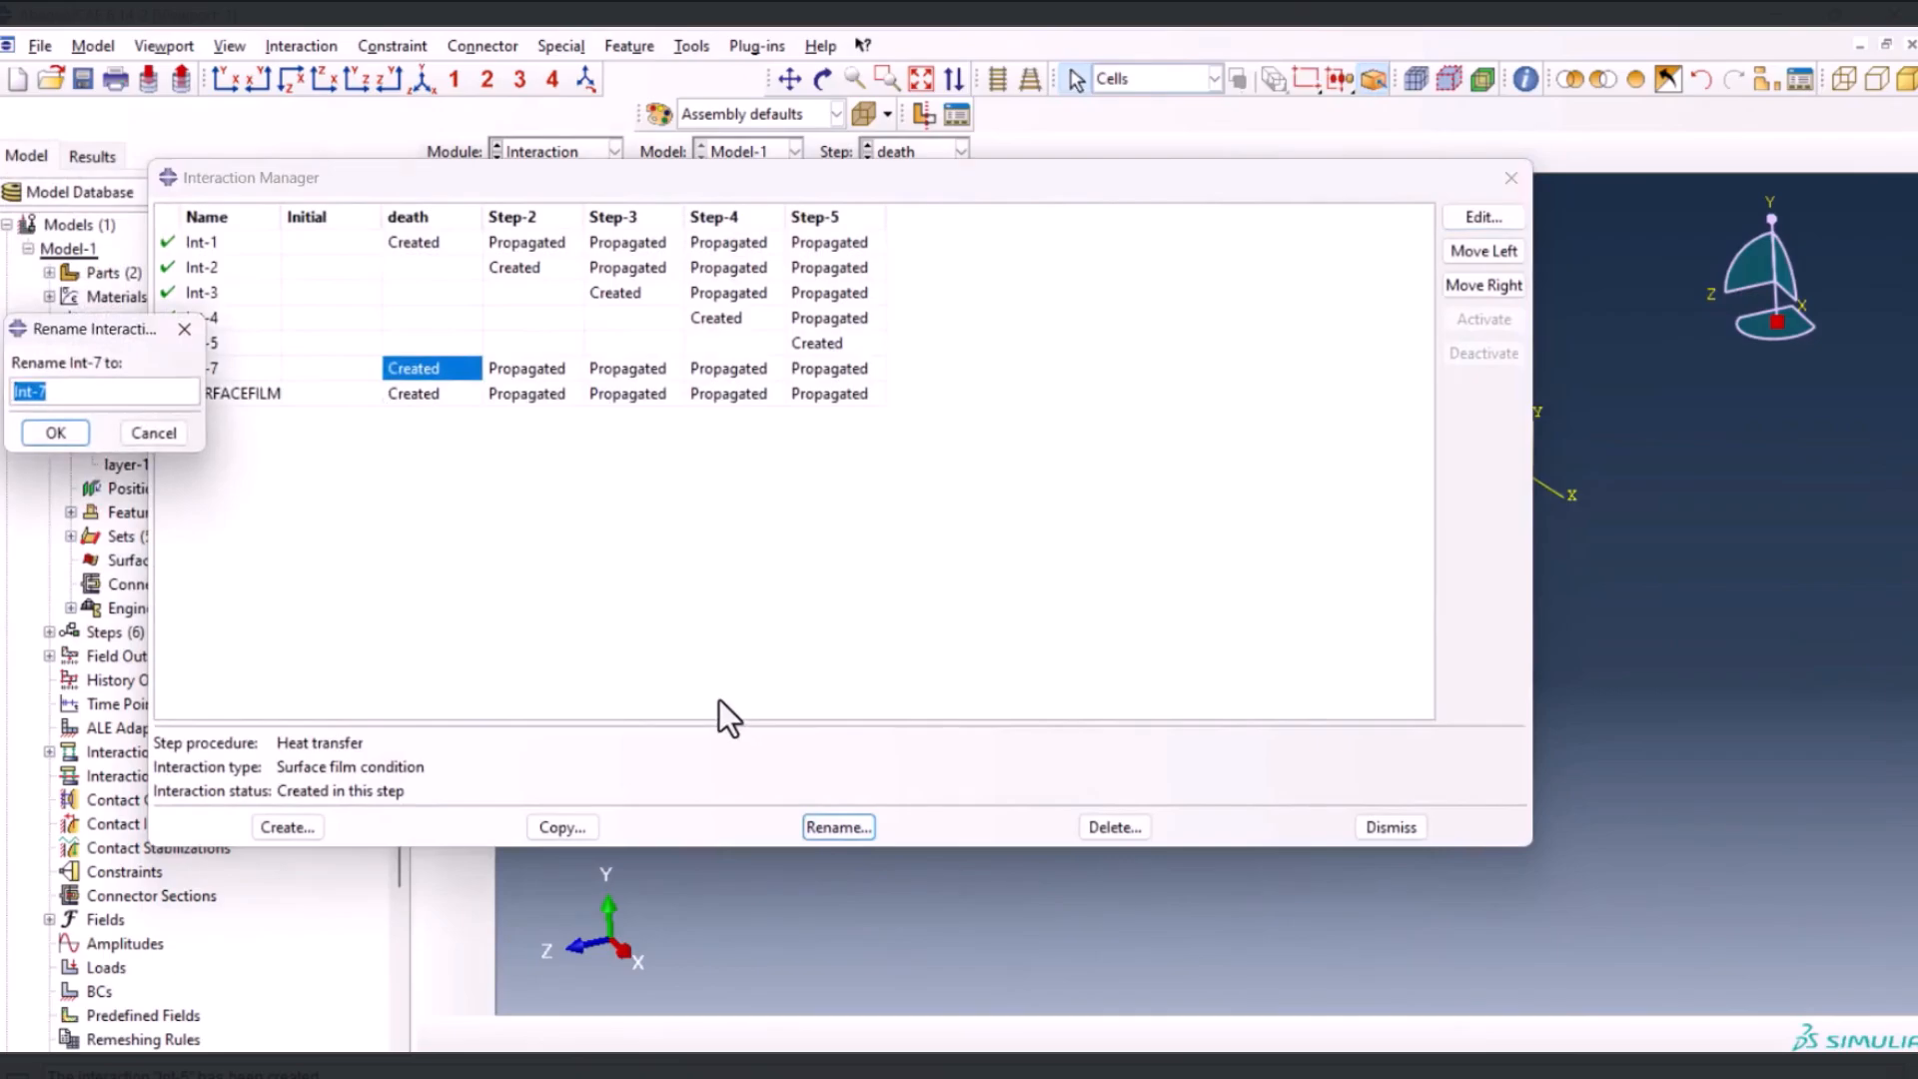
{"action": "type", "text": "CEFILMinconel"}
{"action": "key", "text": "Return"}
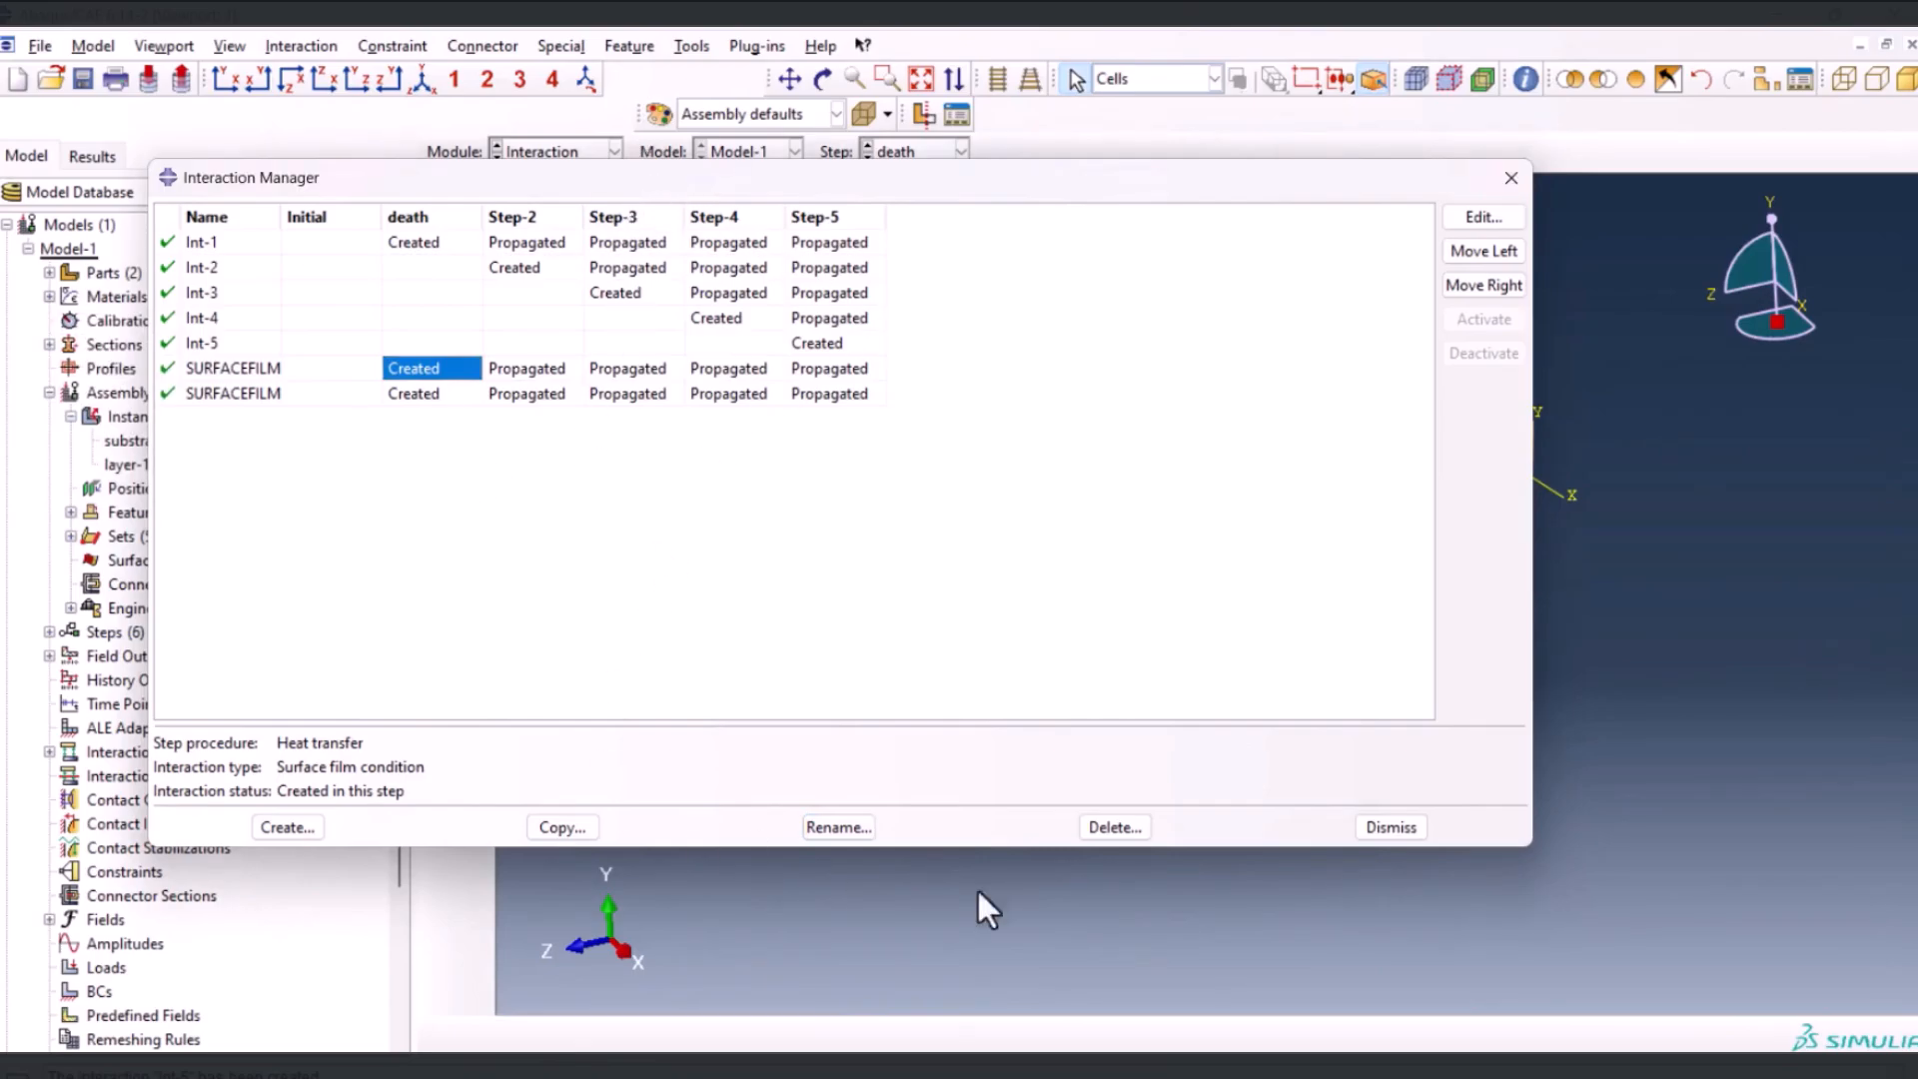
Edit the attributes of Model-1 to specify an absolute zero temperature of -273.15
{"action": "left_click", "coordinate": [88, 46]}
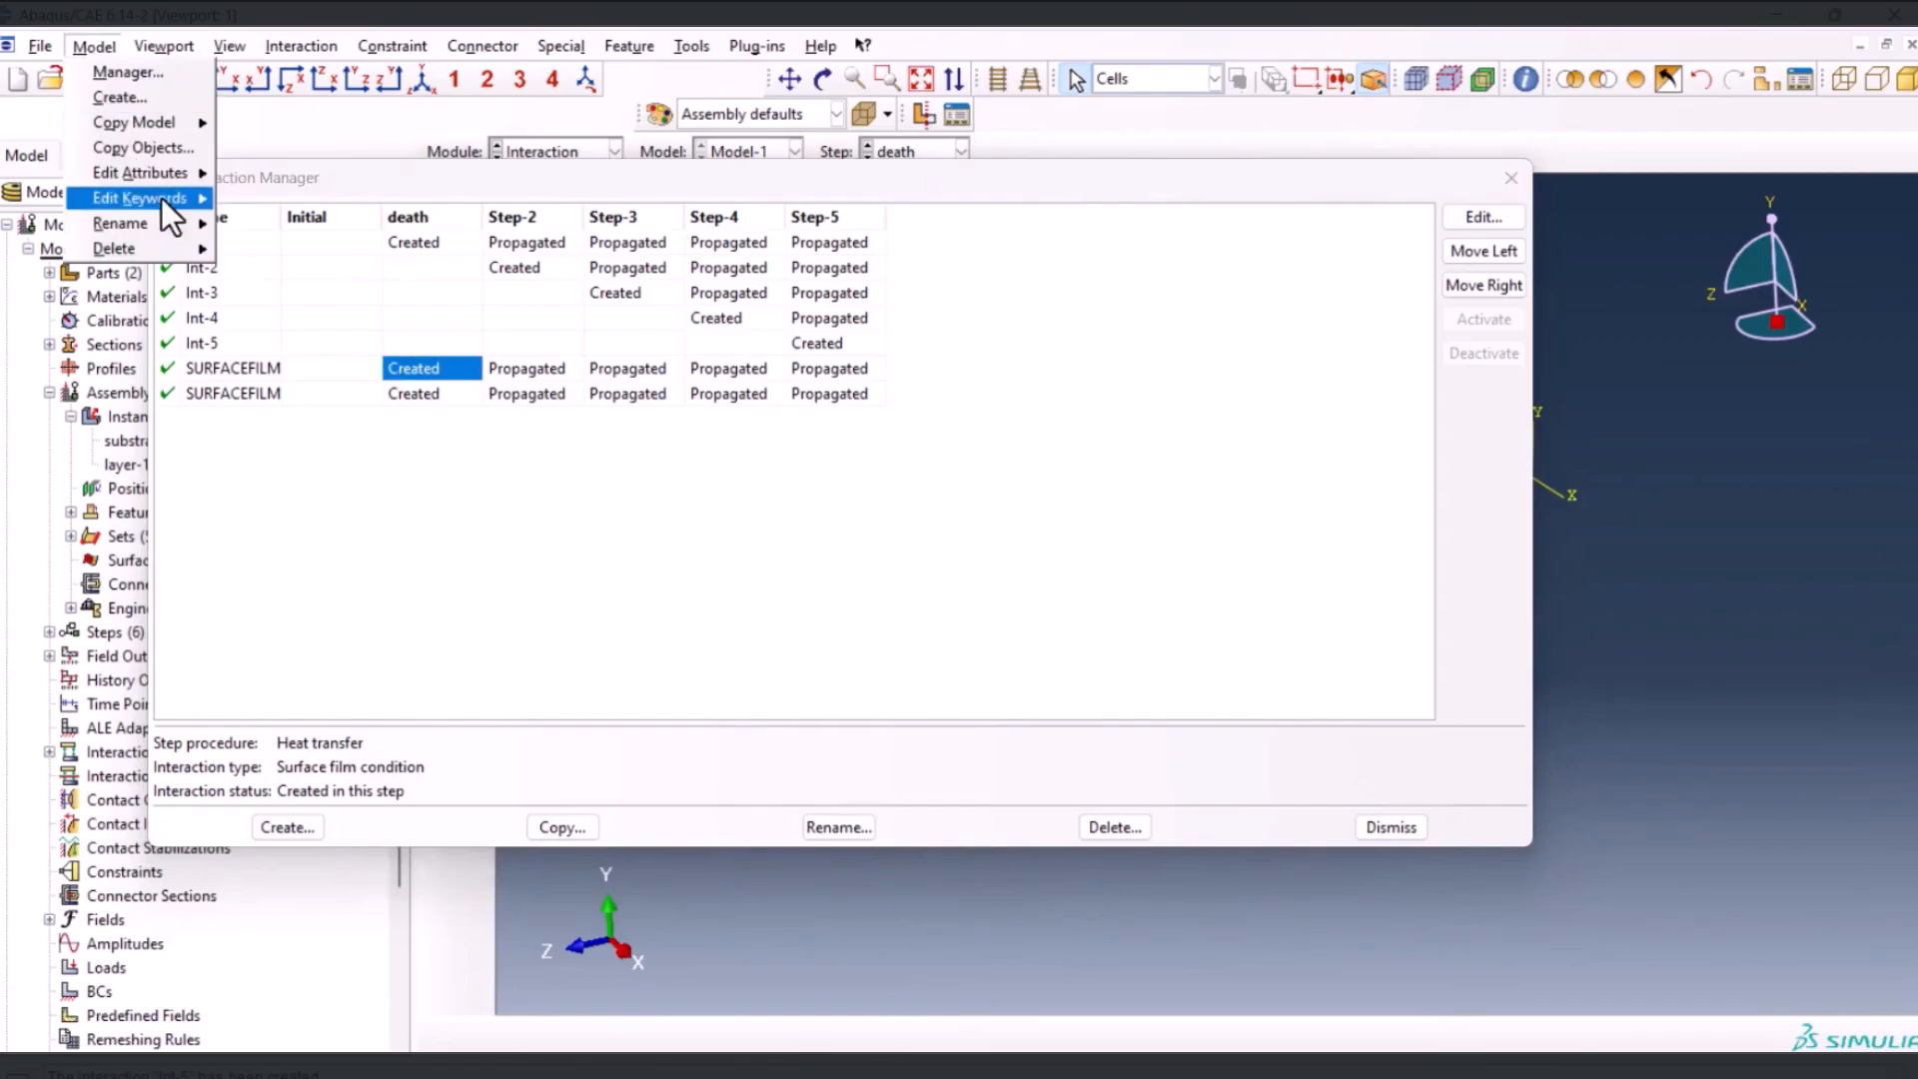
{"action": "mouse_move", "coordinate": [164, 177]}
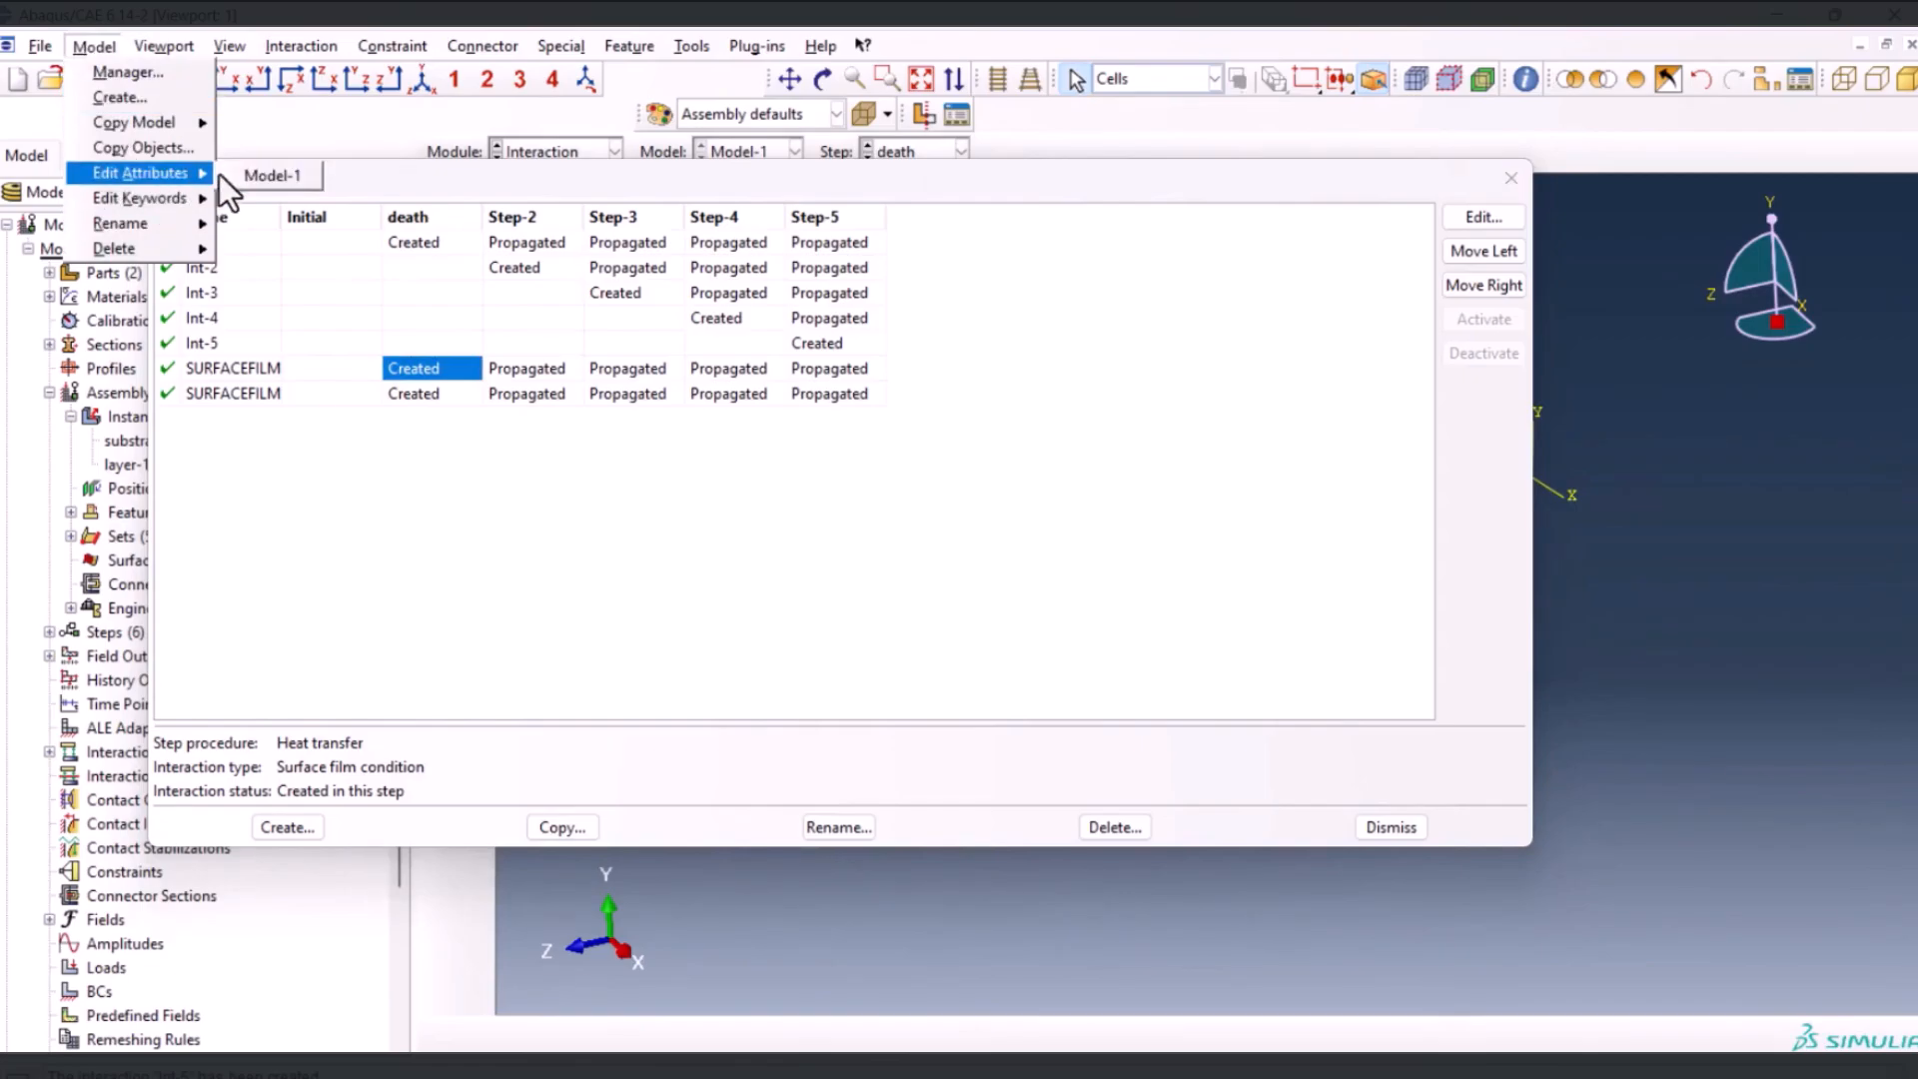
{"action": "left_click", "coordinate": [245, 173]}
{"action": "left_click_drag", "start_coordinate": [255, 296], "coordinate": [549, 253]}
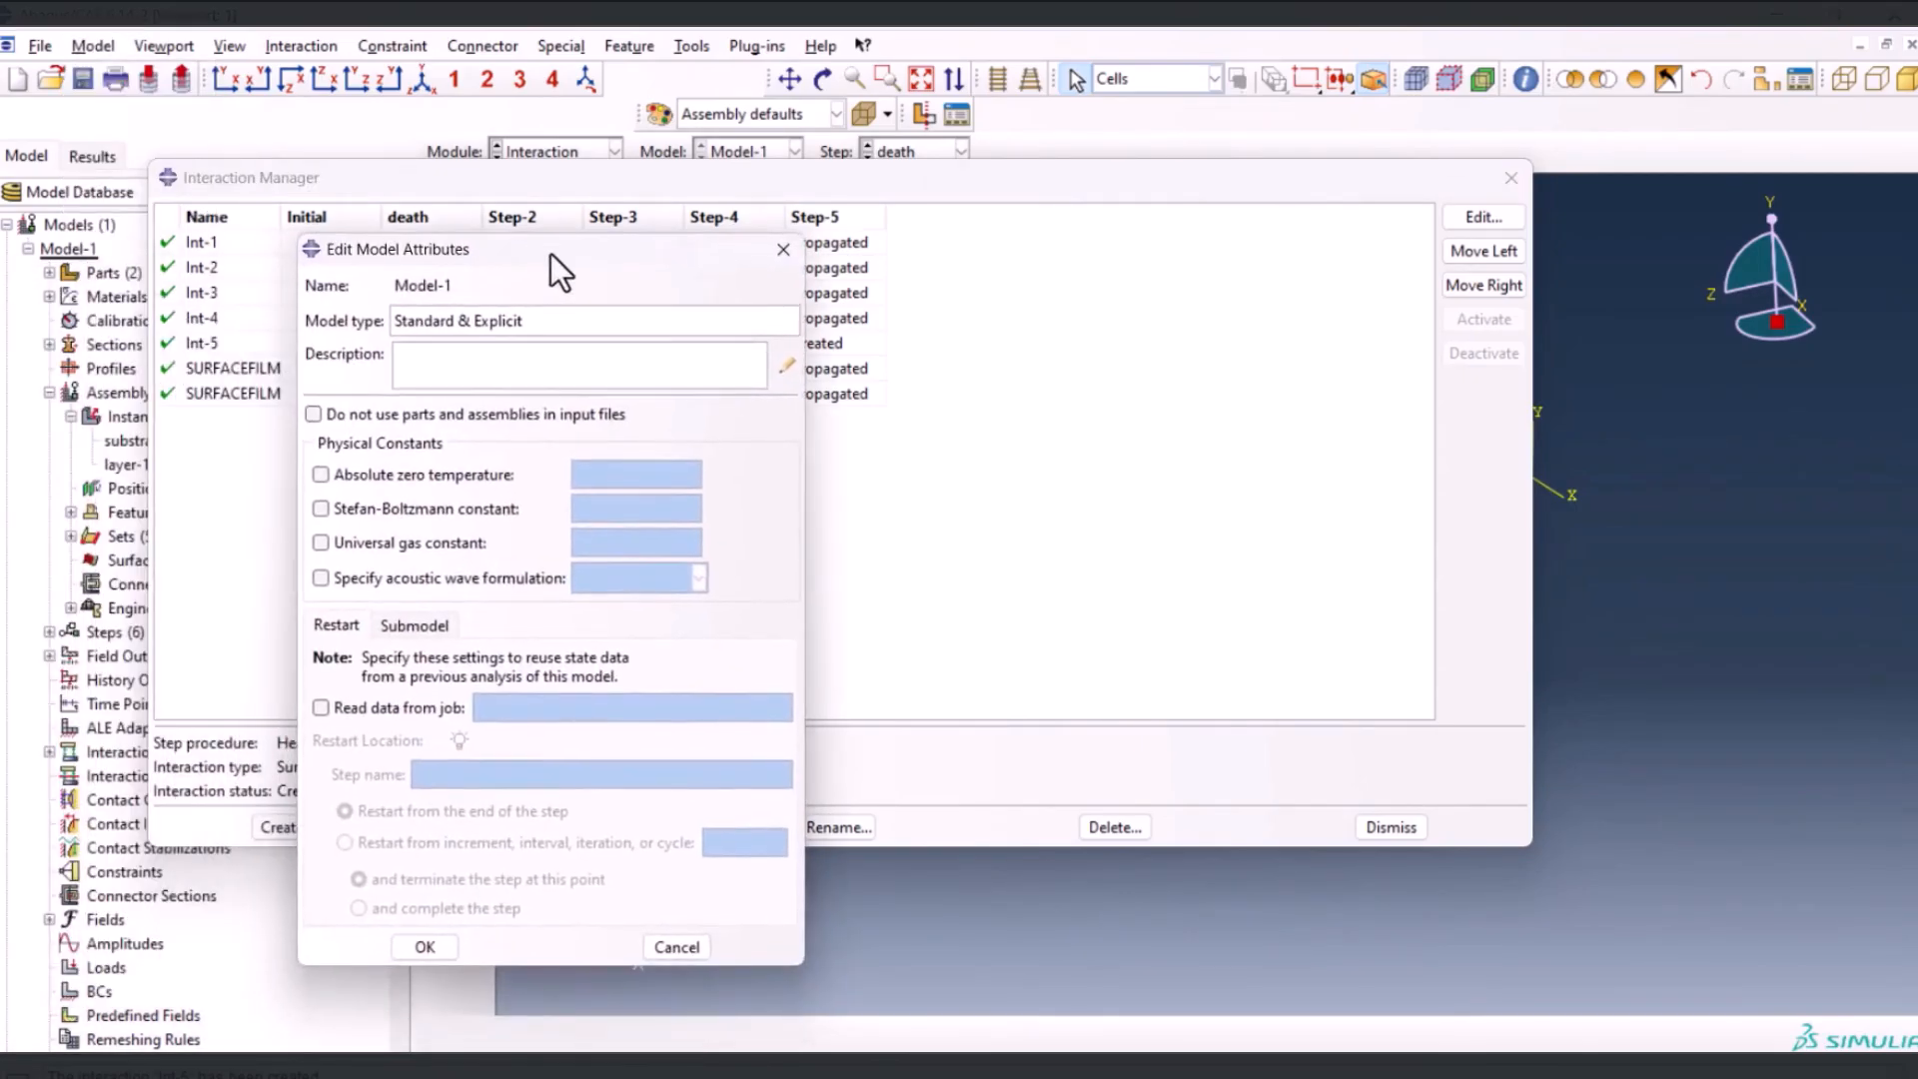
{"action": "left_click", "coordinate": [426, 474]}
{"action": "left_click", "coordinate": [606, 471]}
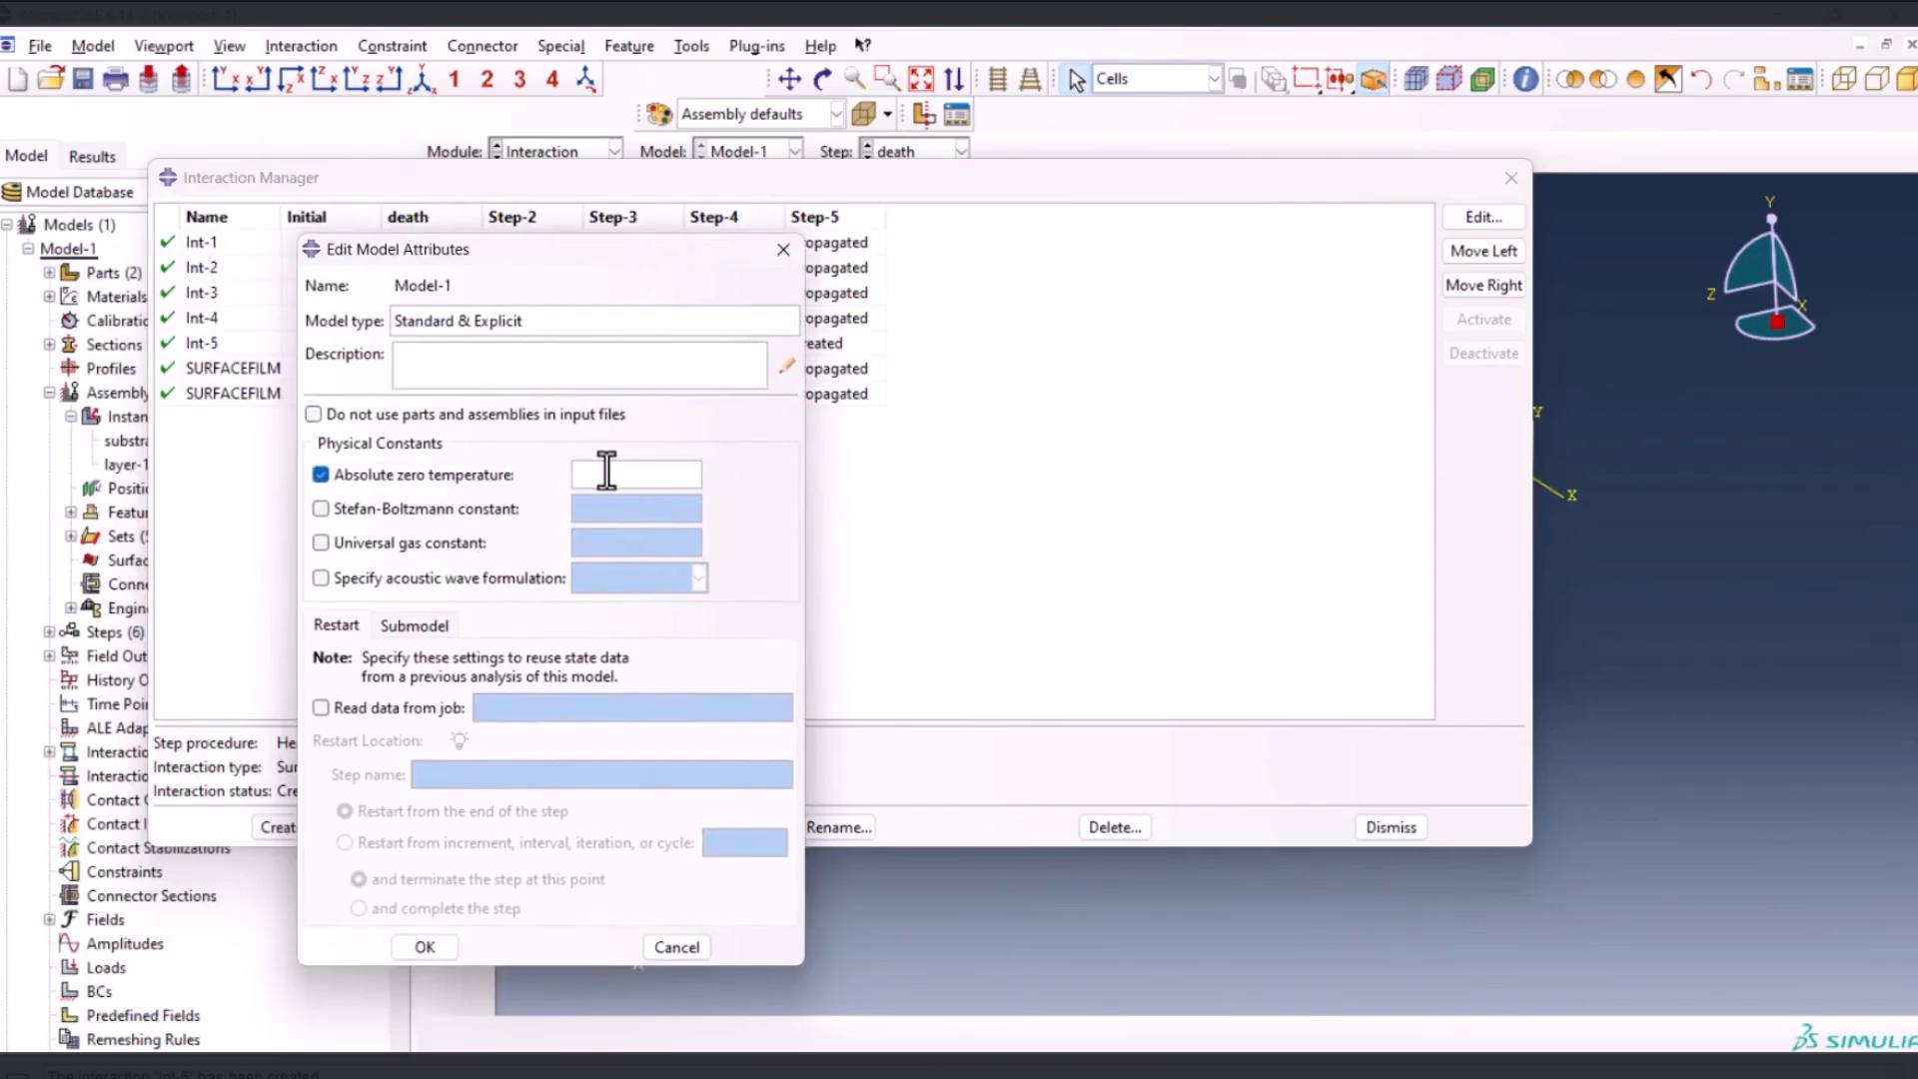
{"action": "type", "text": "-273.15"}
Specify the Stefan-Boltzmann constant in the model attributes, using the boltzman value 0.00000005669 copied from the Excel worksheet
{"action": "left_click", "coordinate": [392, 506]}
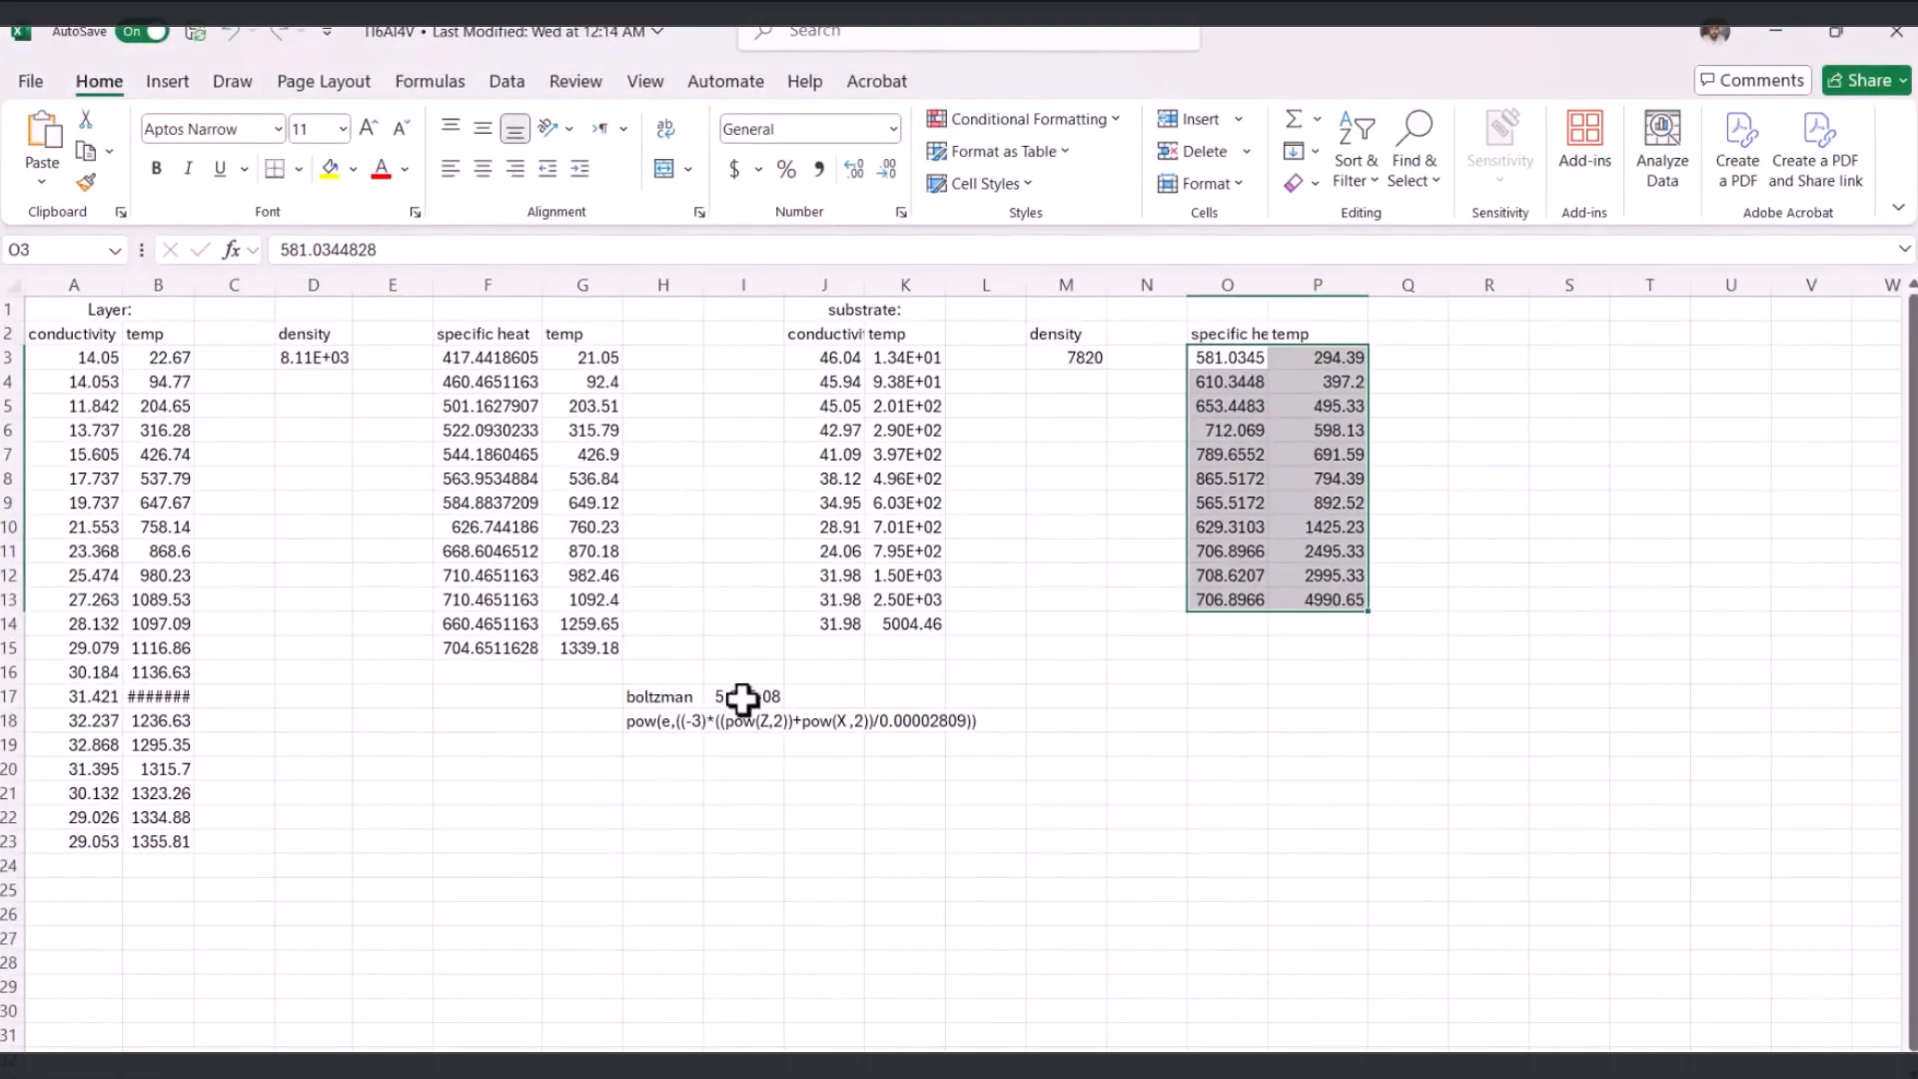
{"action": "left_click", "coordinate": [744, 696]}
{"action": "key", "text": "ctrl+c"}
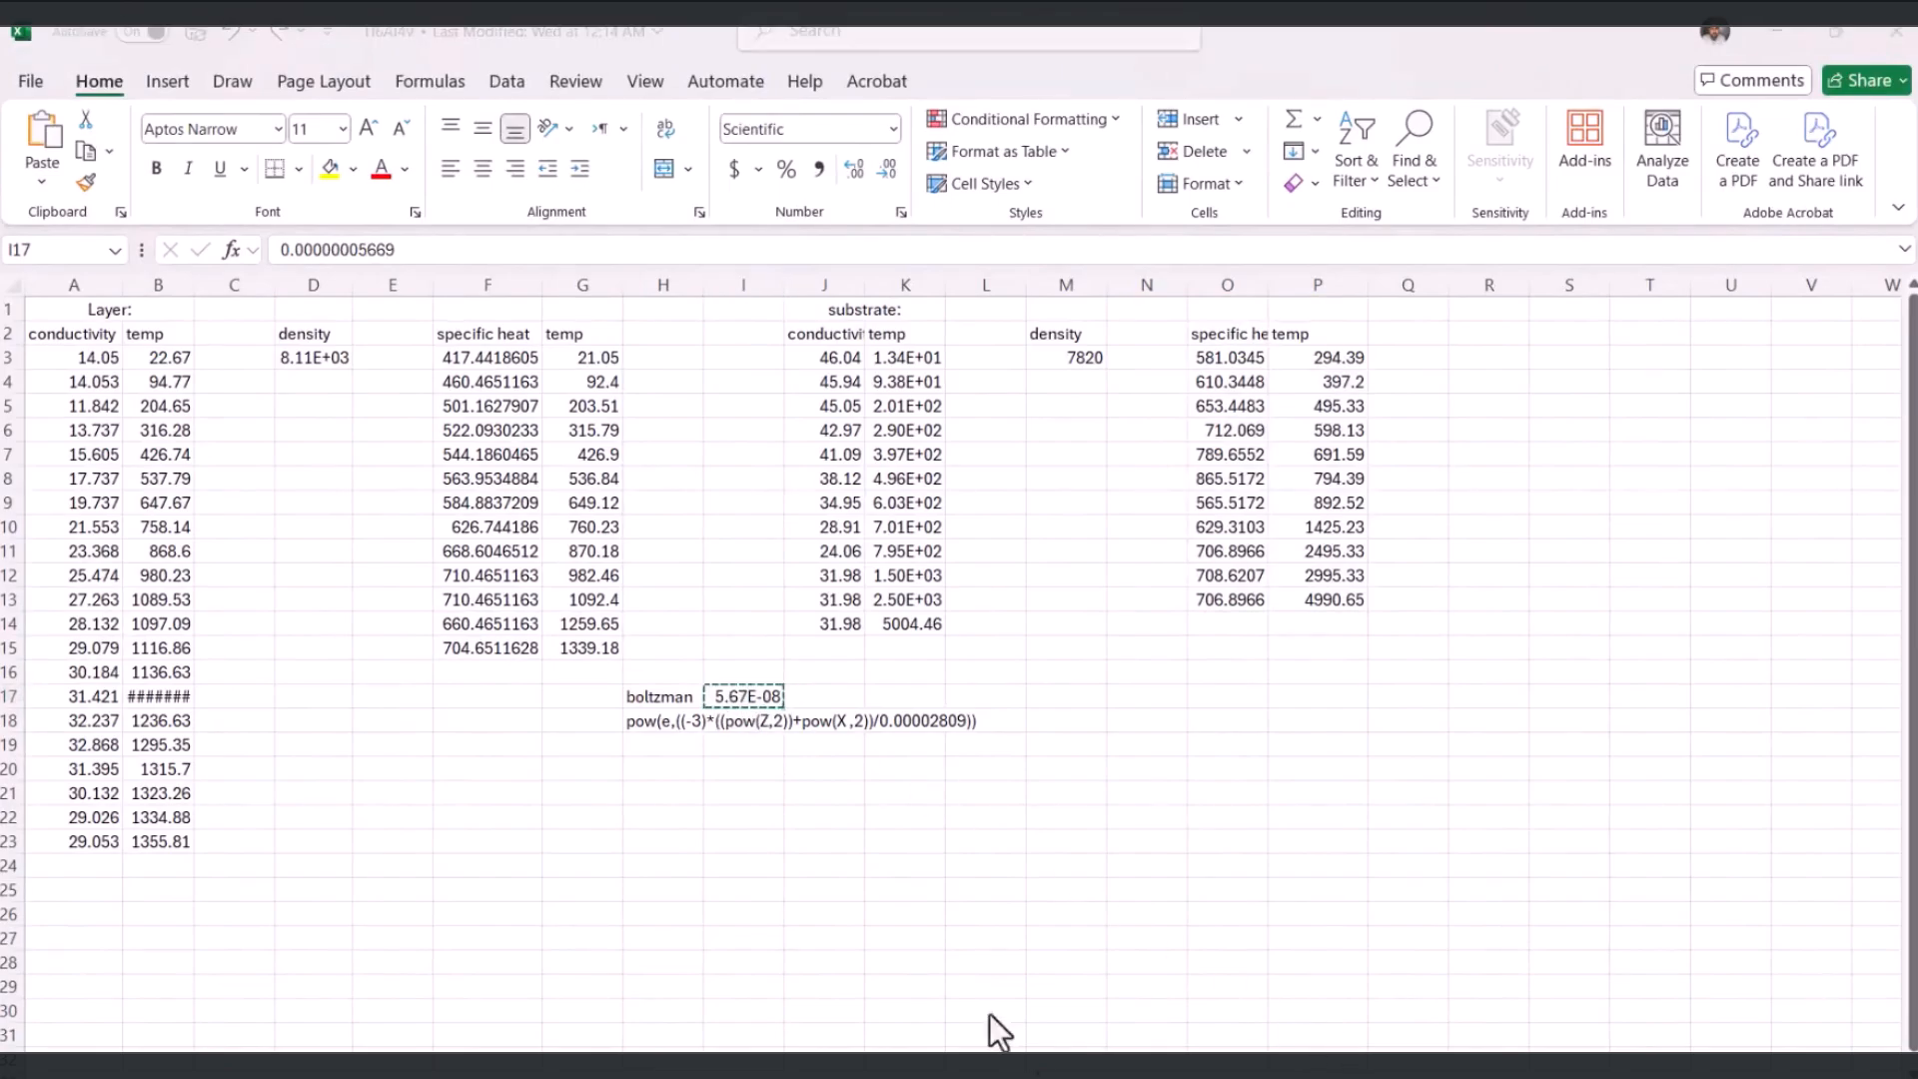
{"action": "key", "text": "alt+Tab"}
{"action": "key", "text": "ctrl+v"}
{"action": "left_click", "coordinate": [429, 947]}
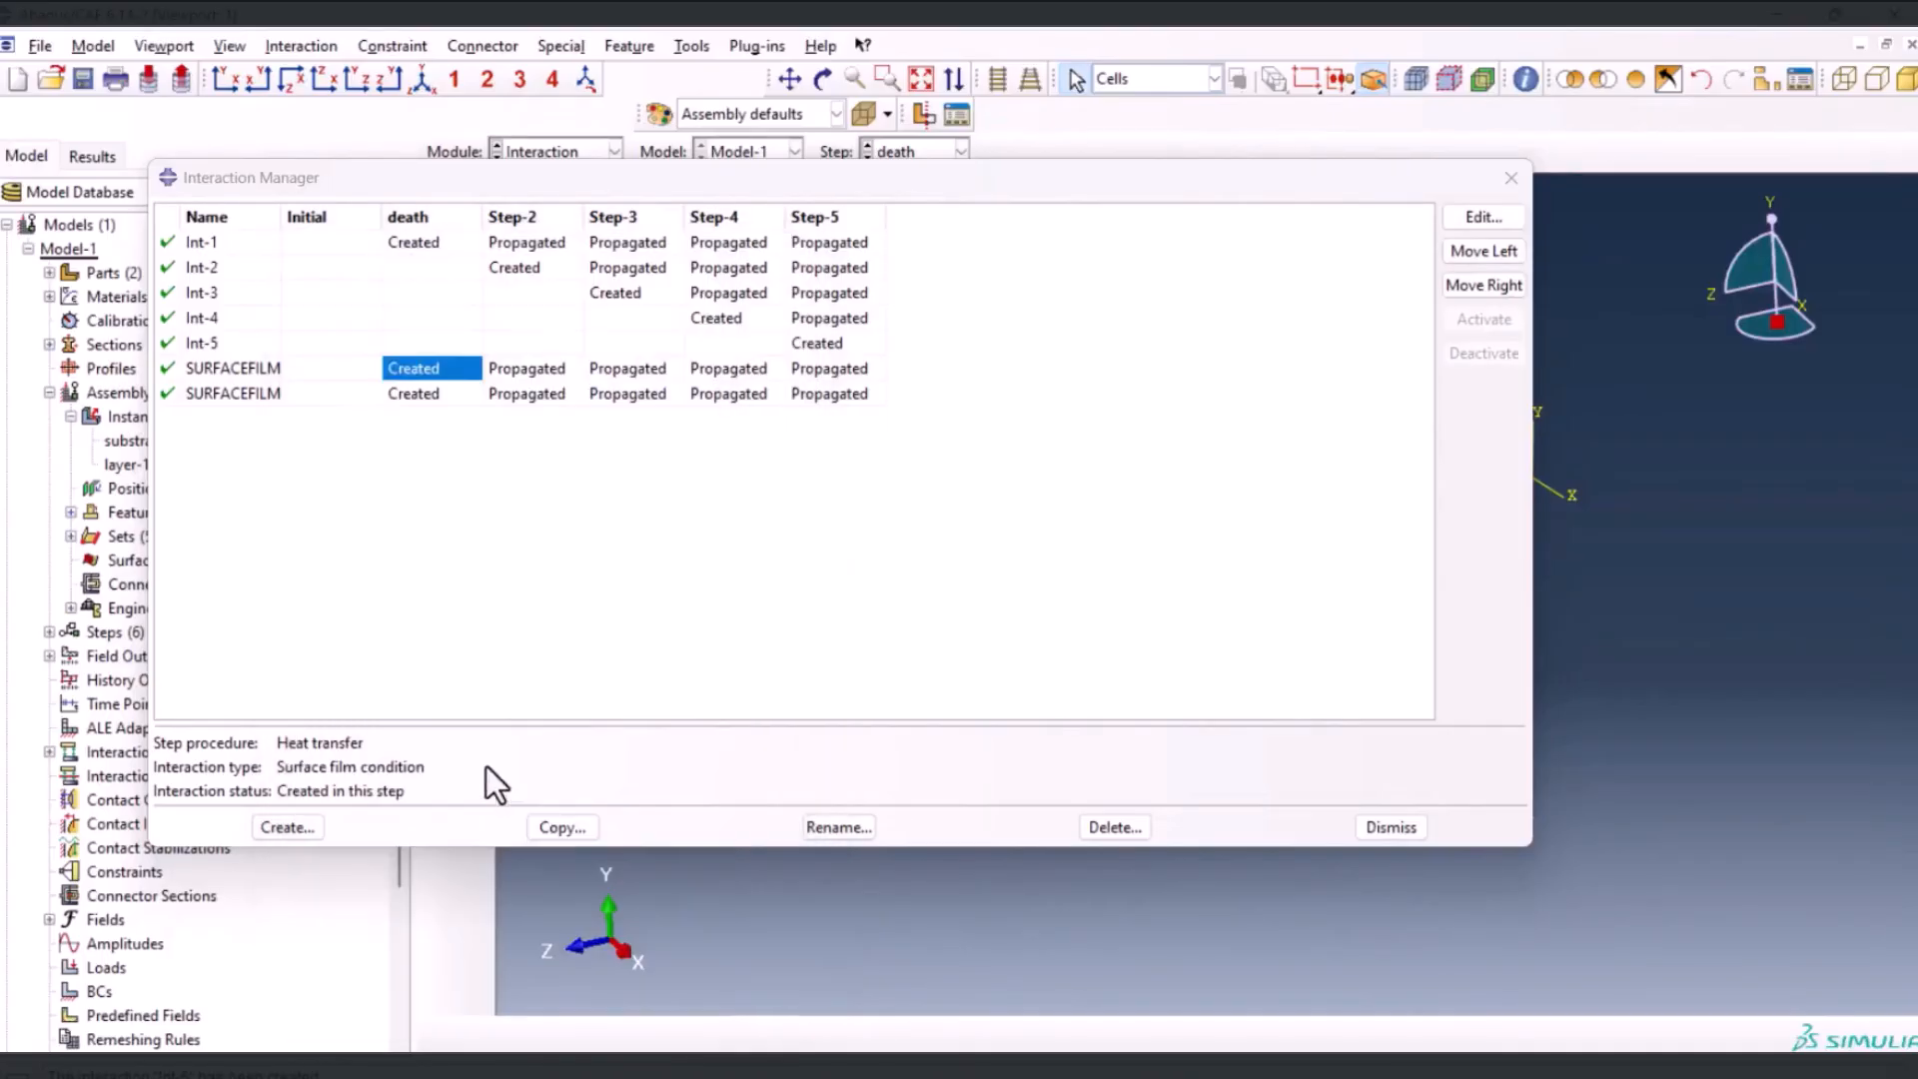
Start a surface radiation interaction named surfaceradiation in the death step
{"action": "left_click", "coordinate": [226, 919]}
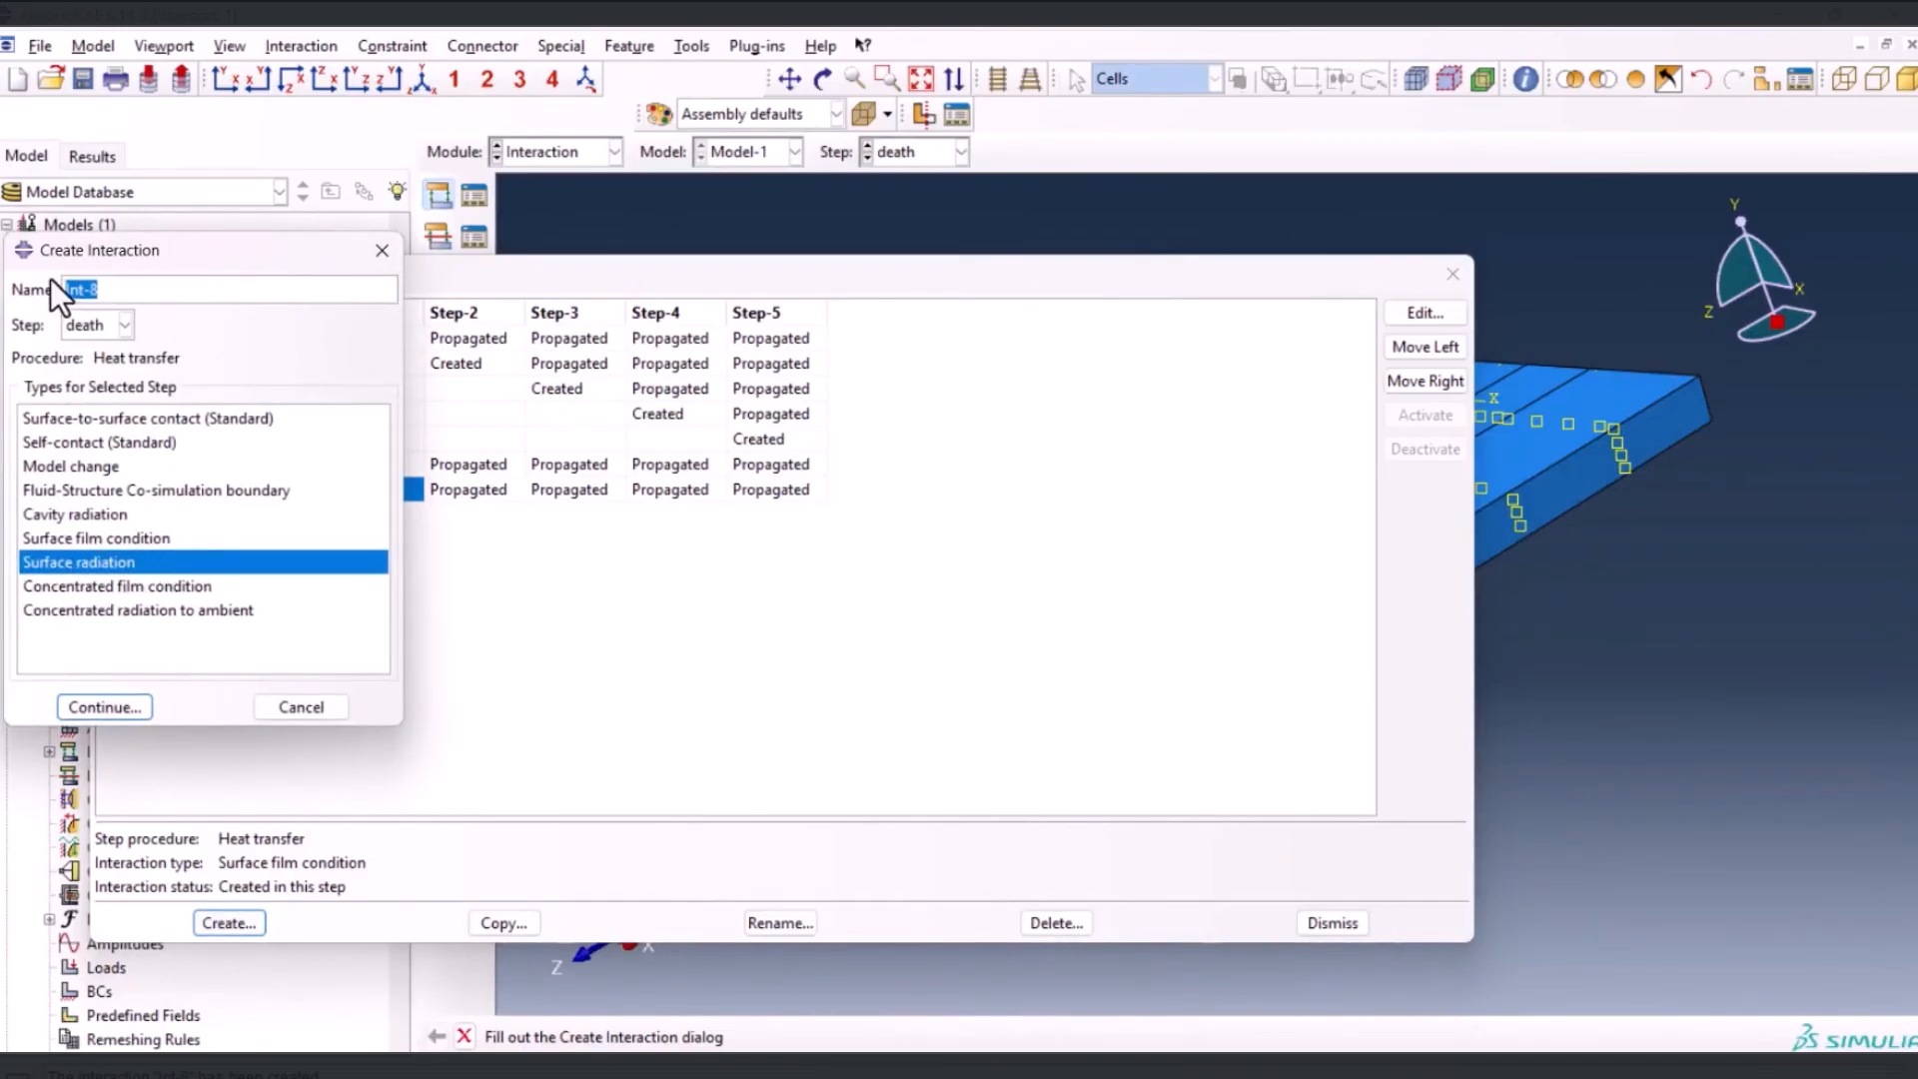
{"action": "type", "text": "surfaceradiation"}
{"action": "key", "text": "Return"}
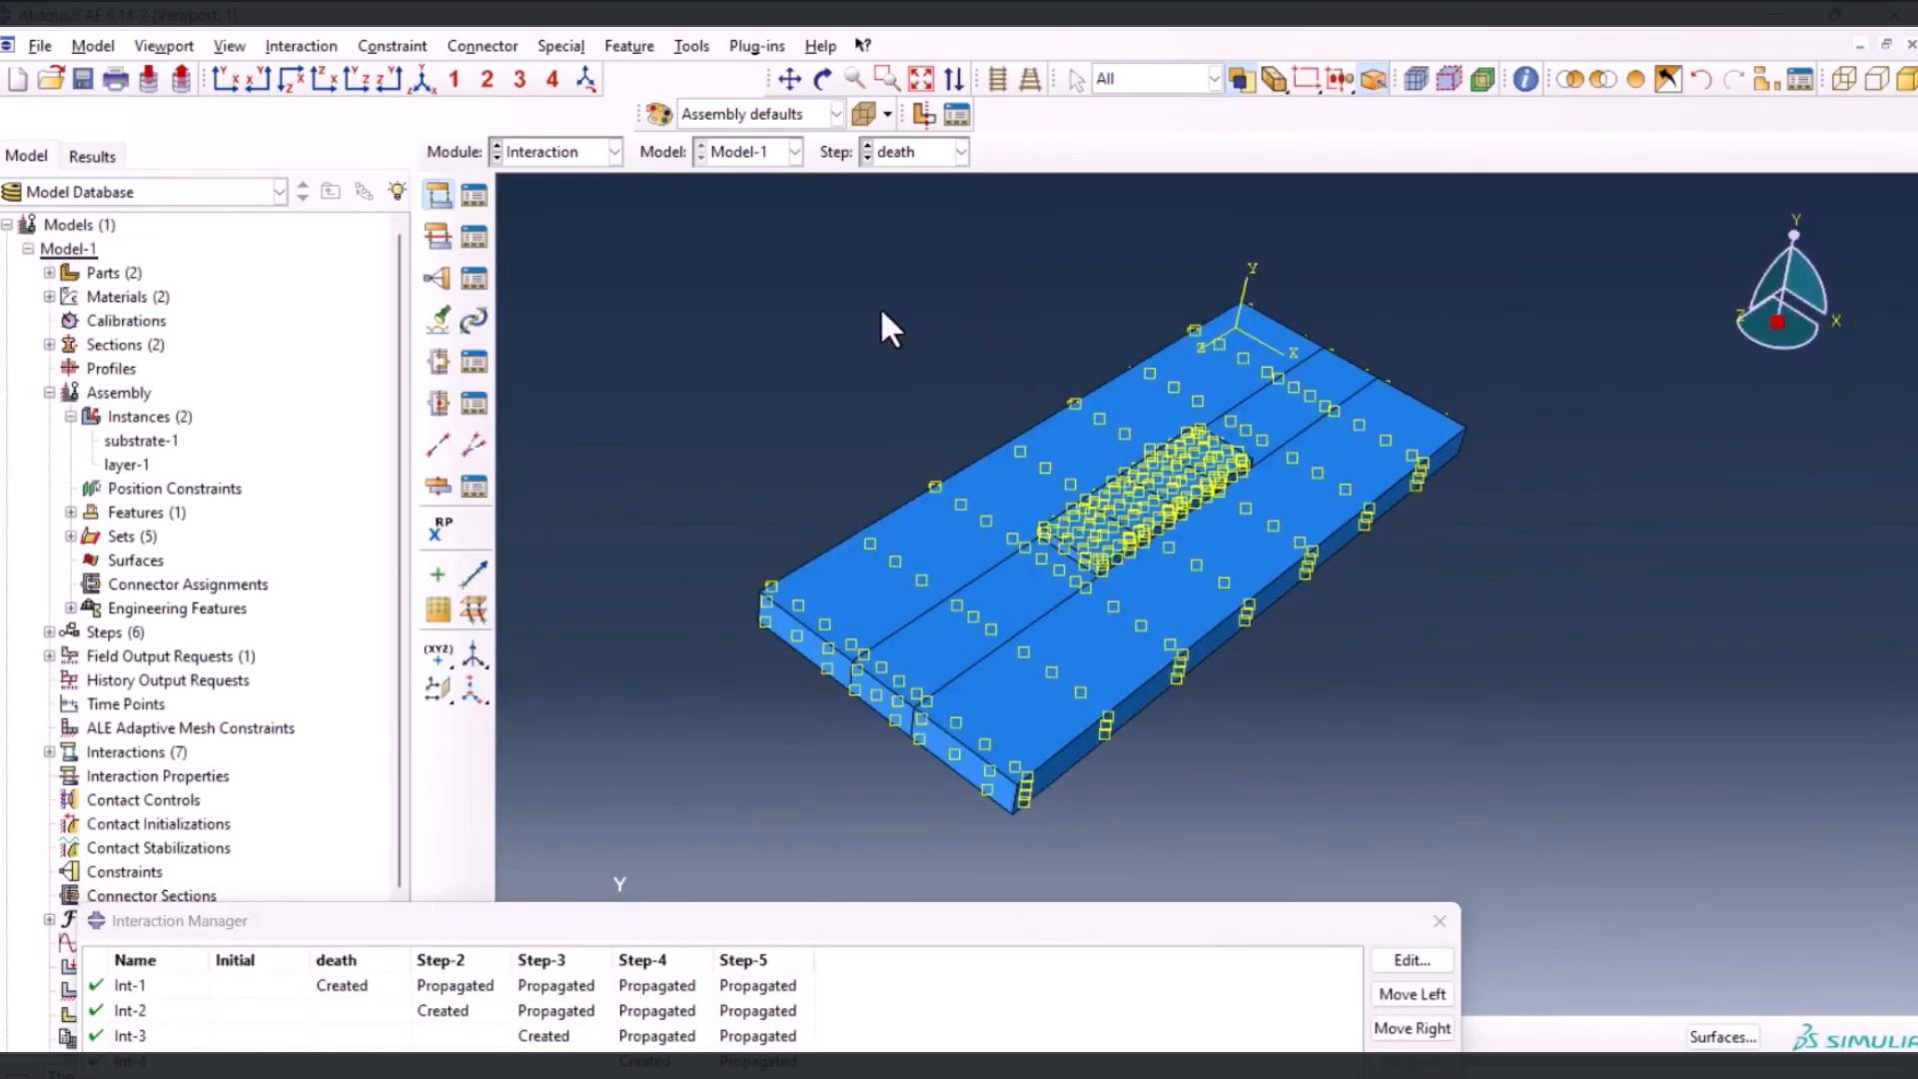
Assign the substrate and layer faces to the radiation interaction, leaving out the three faces on the substrate's underside
{"action": "left_click_drag", "start_coordinate": [881, 312], "coordinate": [1773, 901]}
{"action": "left_click_drag", "start_coordinate": [1307, 683], "coordinate": [1235, 302], "text": "ctrl+alt"}
{"action": "scroll", "coordinate": [1171, 425], "scroll_direction": "down", "scroll_amount": 4}
{"action": "left_click", "coordinate": [1159, 506], "text": "ctrl"}
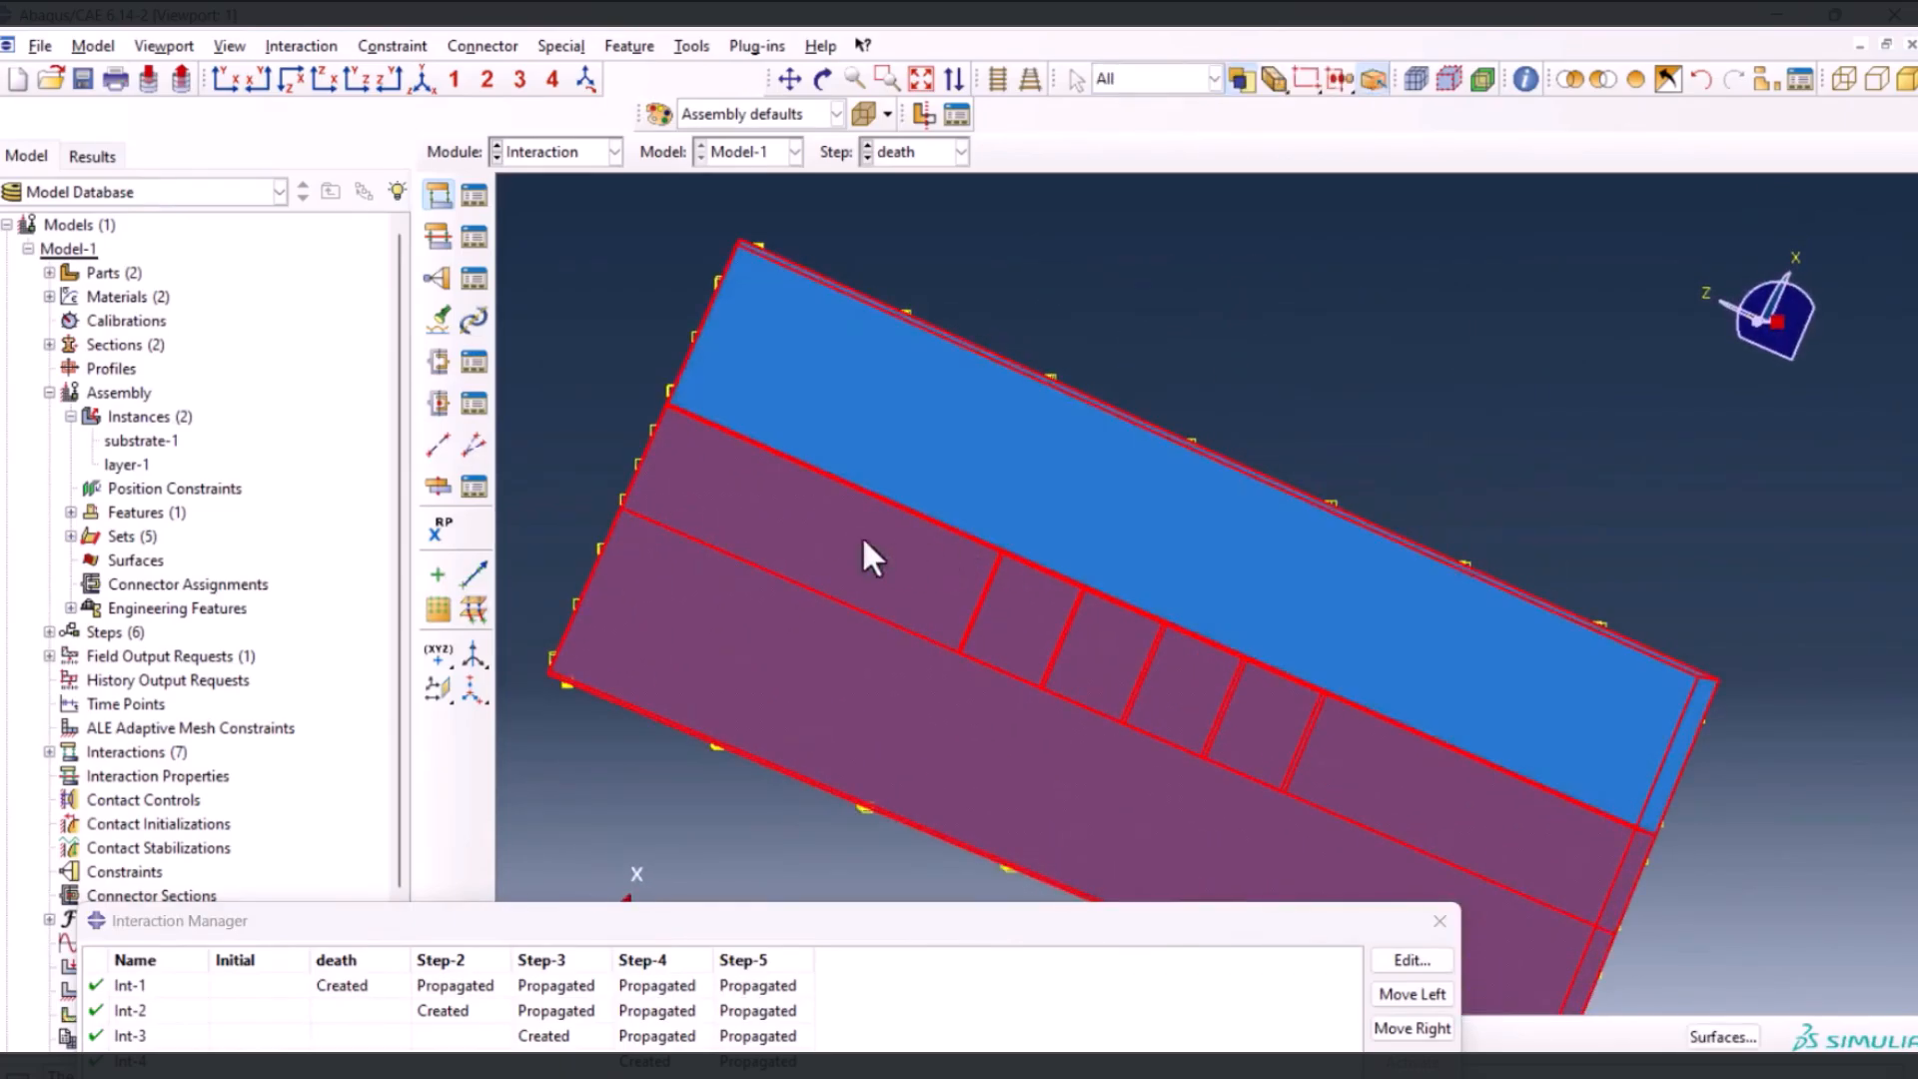
{"action": "left_click", "coordinate": [847, 658], "text": "ctrl"}
{"action": "left_click", "coordinate": [893, 715], "text": "ctrl"}
{"action": "left_click_drag", "start_coordinate": [1199, 271], "coordinate": [1132, 330], "text": "ctrl+alt"}
{"action": "middle_click", "coordinate": [1132, 345]}
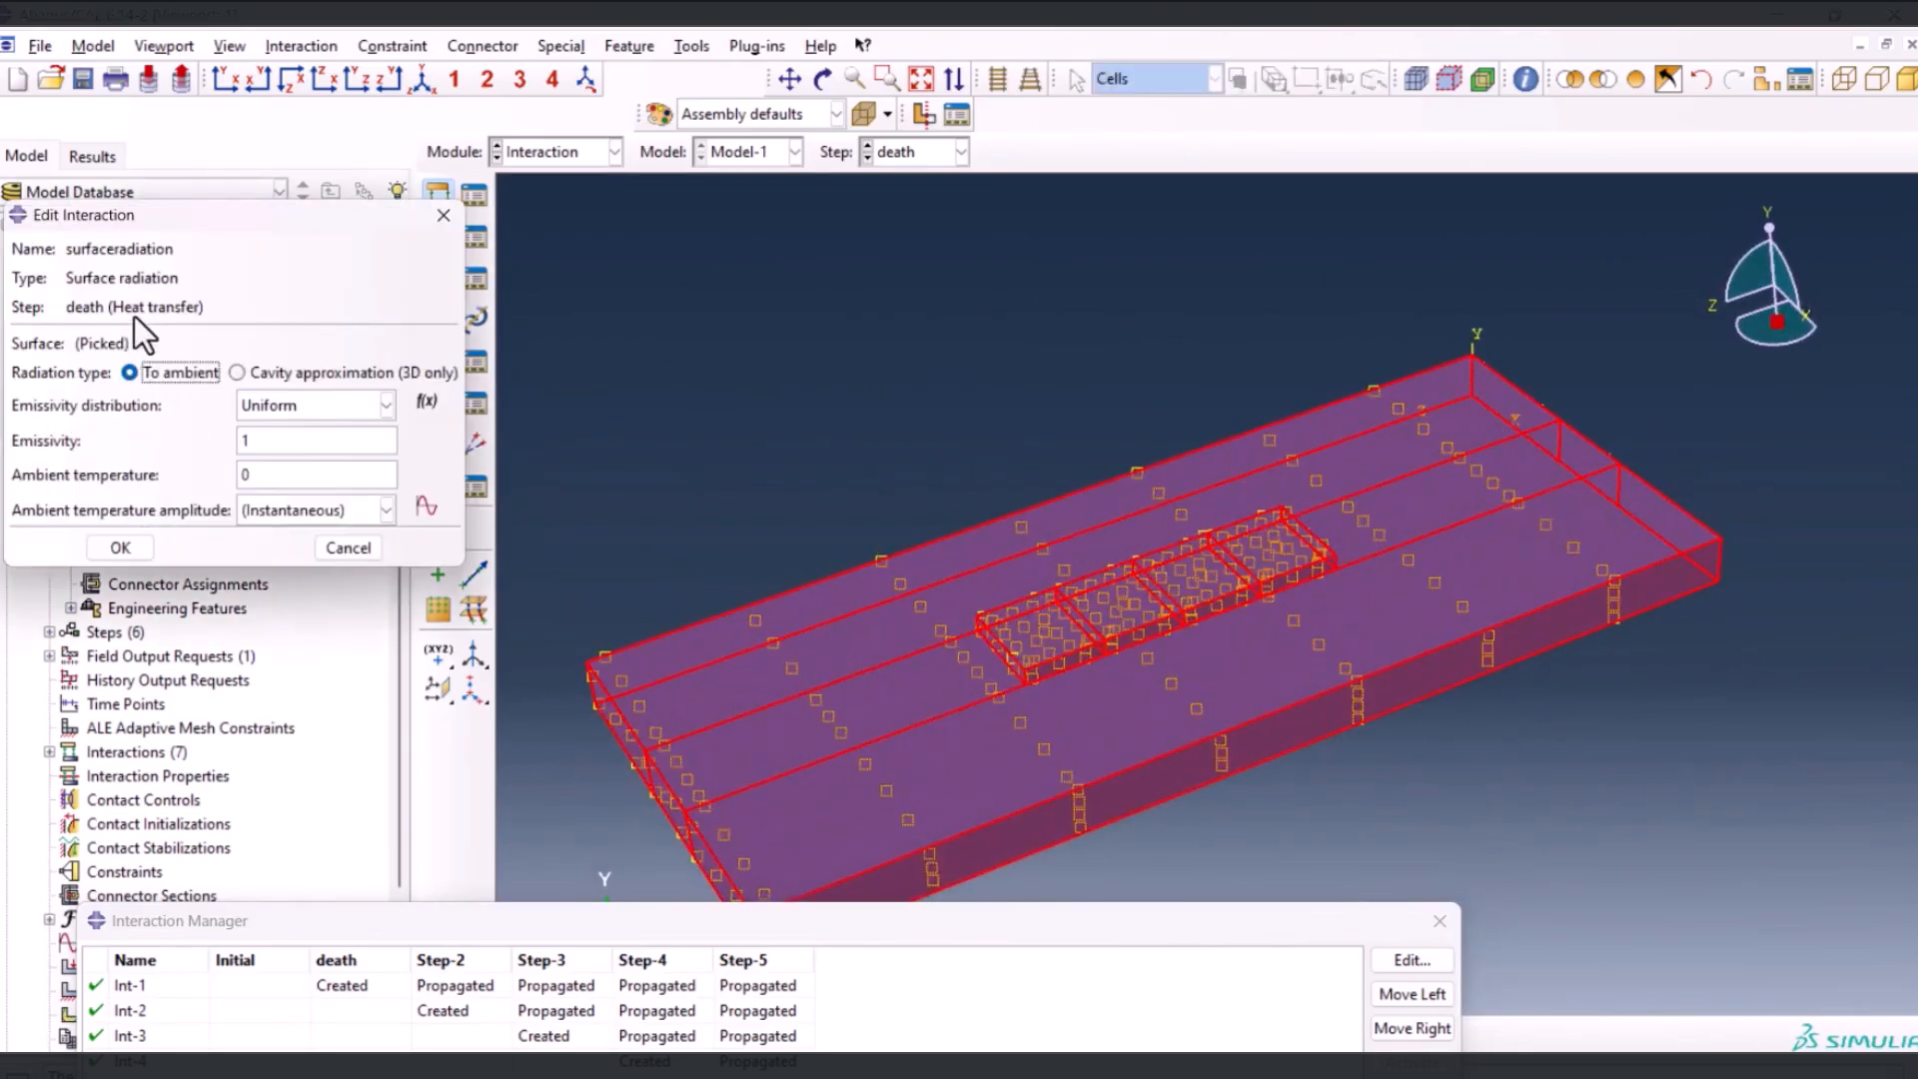
Set the surface radiation interaction's emissivity to 0.7 and its ambient temperature to 20, and accept the interaction
{"action": "double_click", "coordinate": [268, 441]}
{"action": "type", "text": "0.7"}
{"action": "left_click", "coordinate": [303, 474]}
{"action": "double_click", "coordinate": [303, 473]}
{"action": "type", "text": "20"}
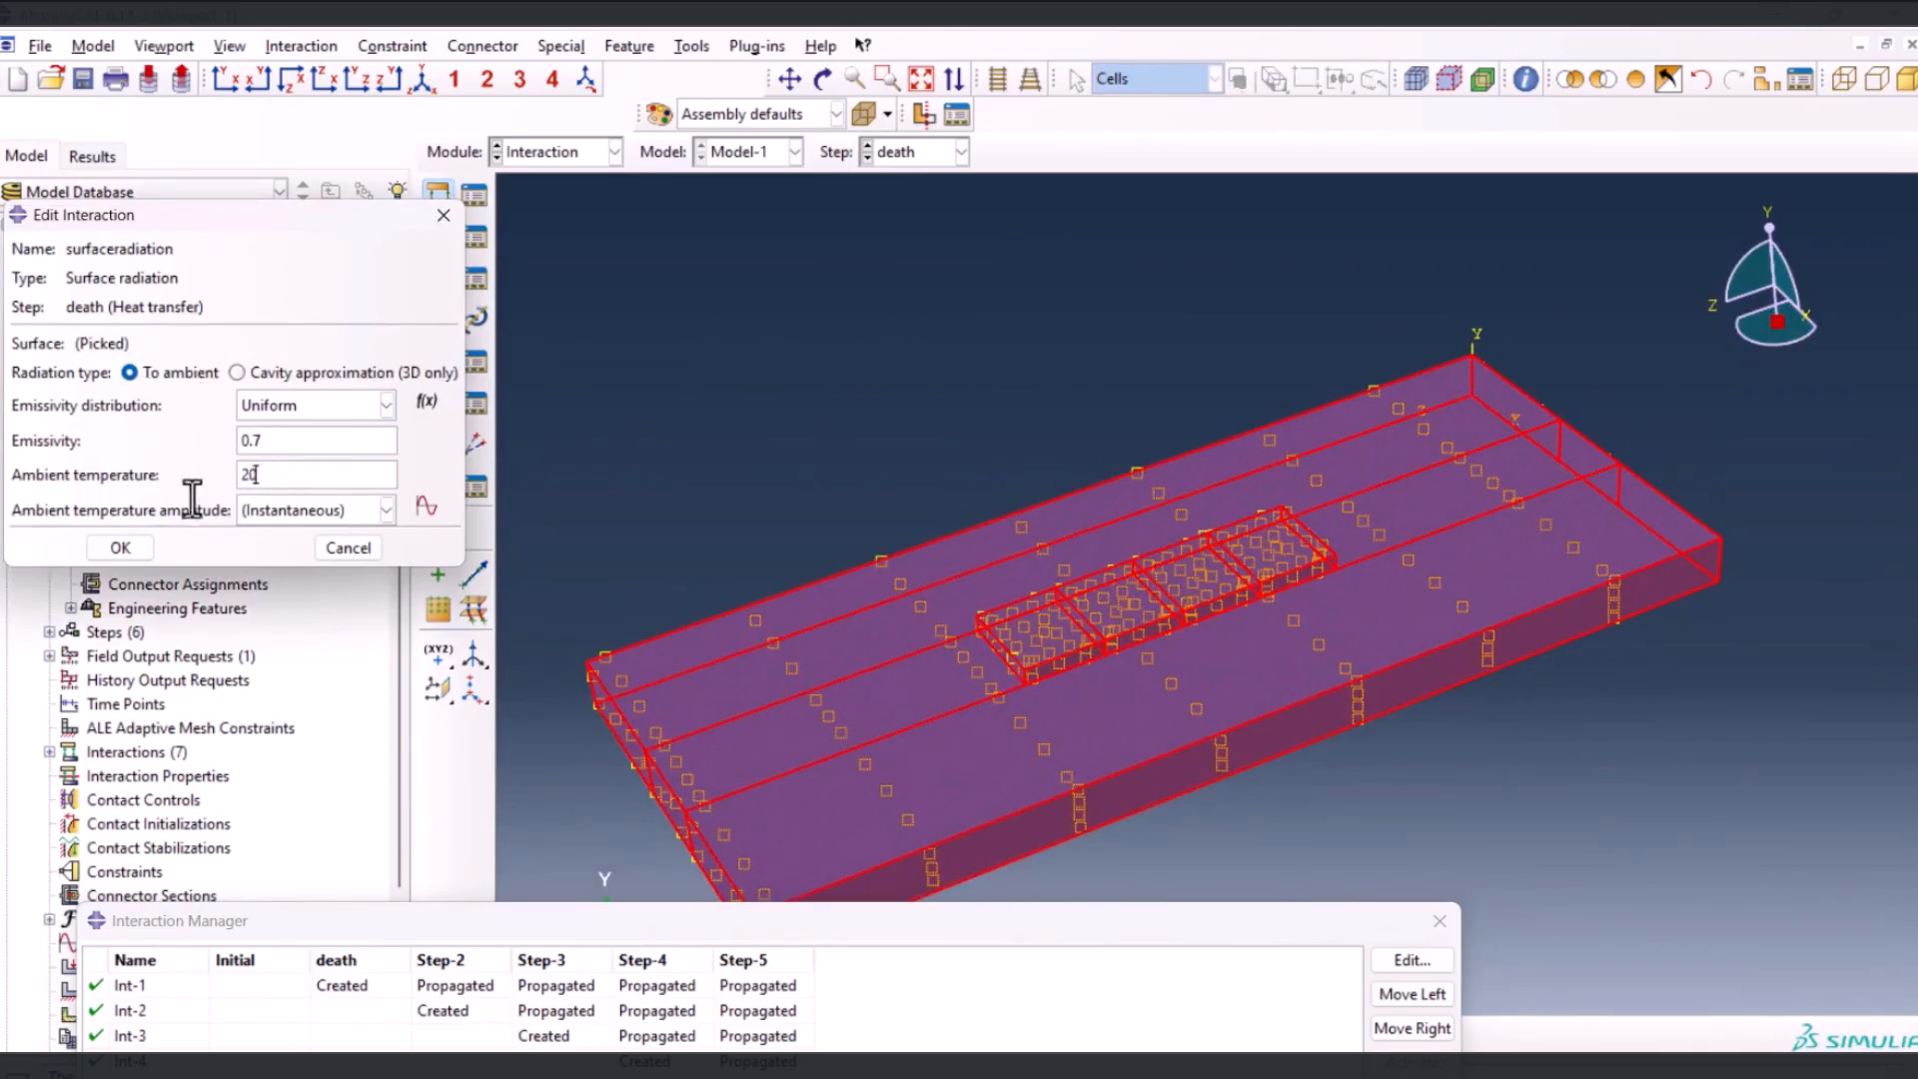
{"action": "left_click", "coordinate": [121, 547]}
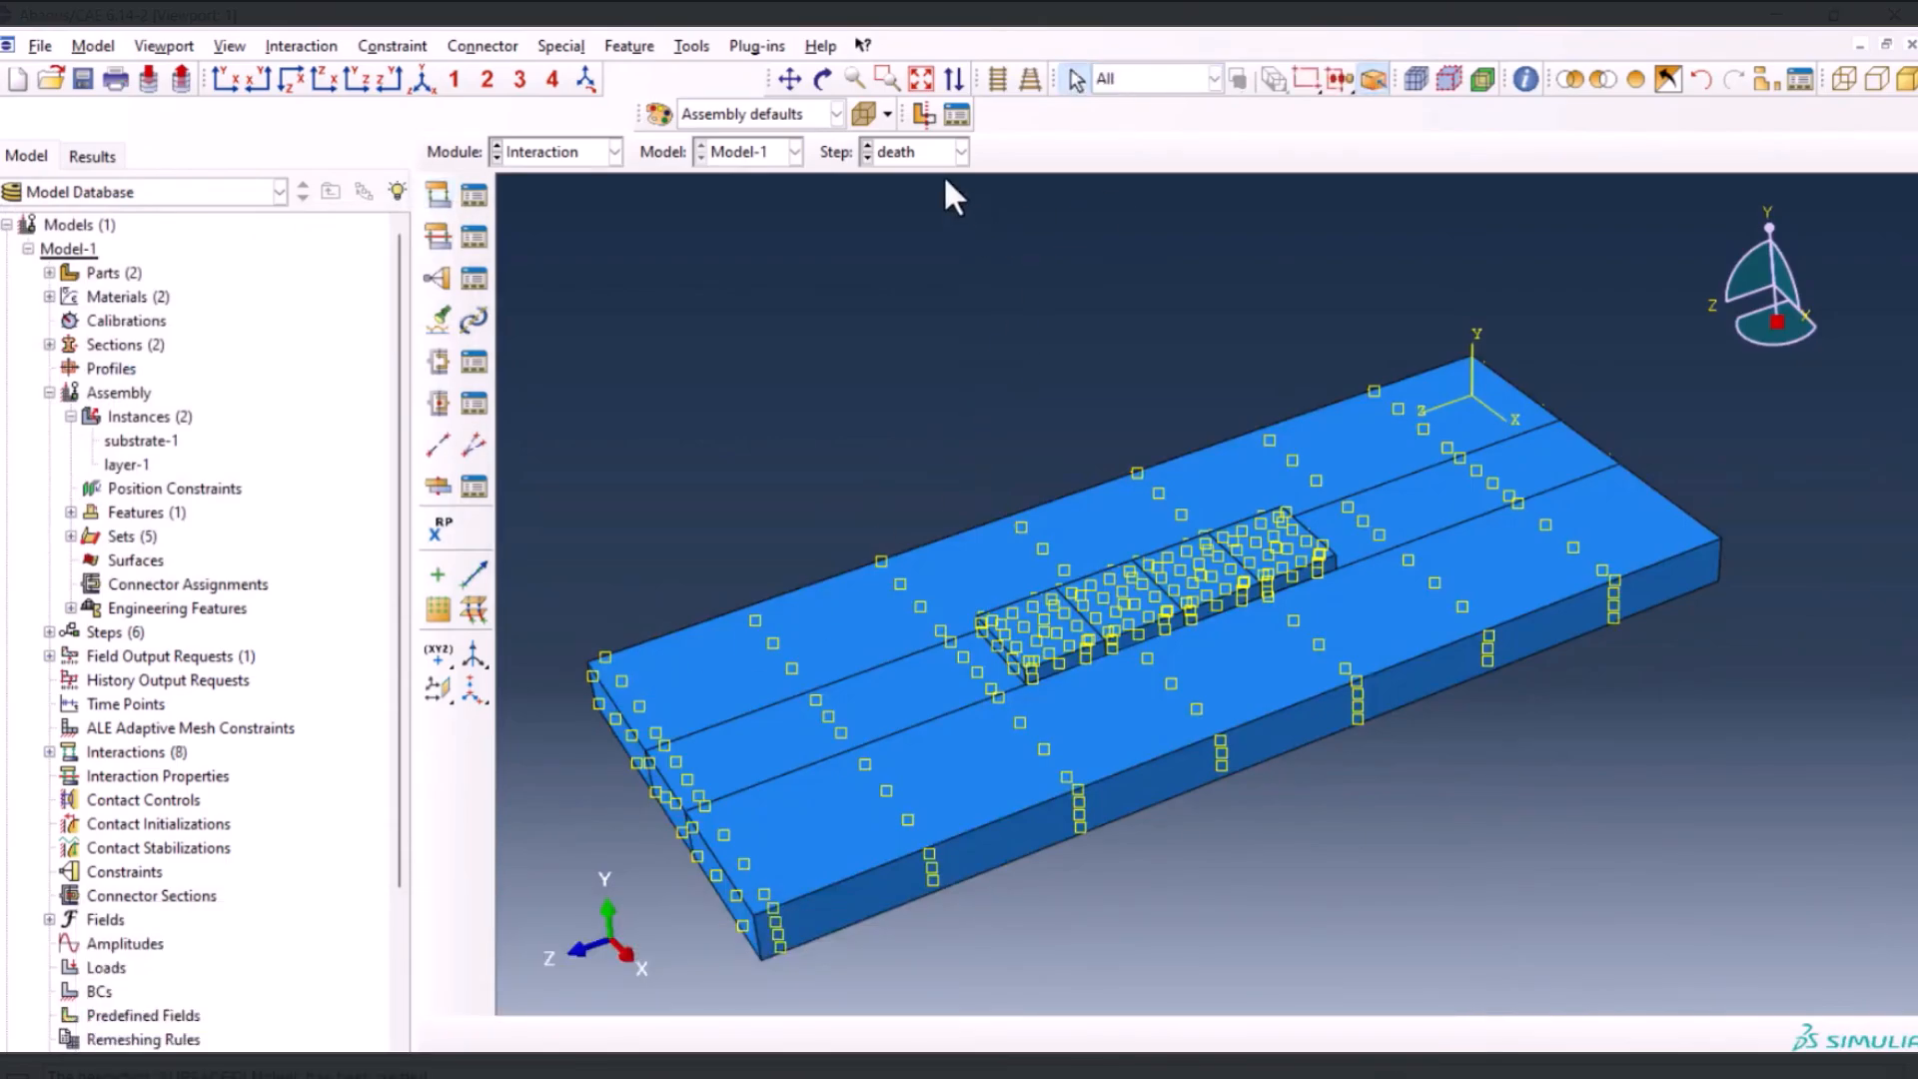
Switch to the Load module for Model-1
{"action": "left_click", "coordinate": [558, 170]}
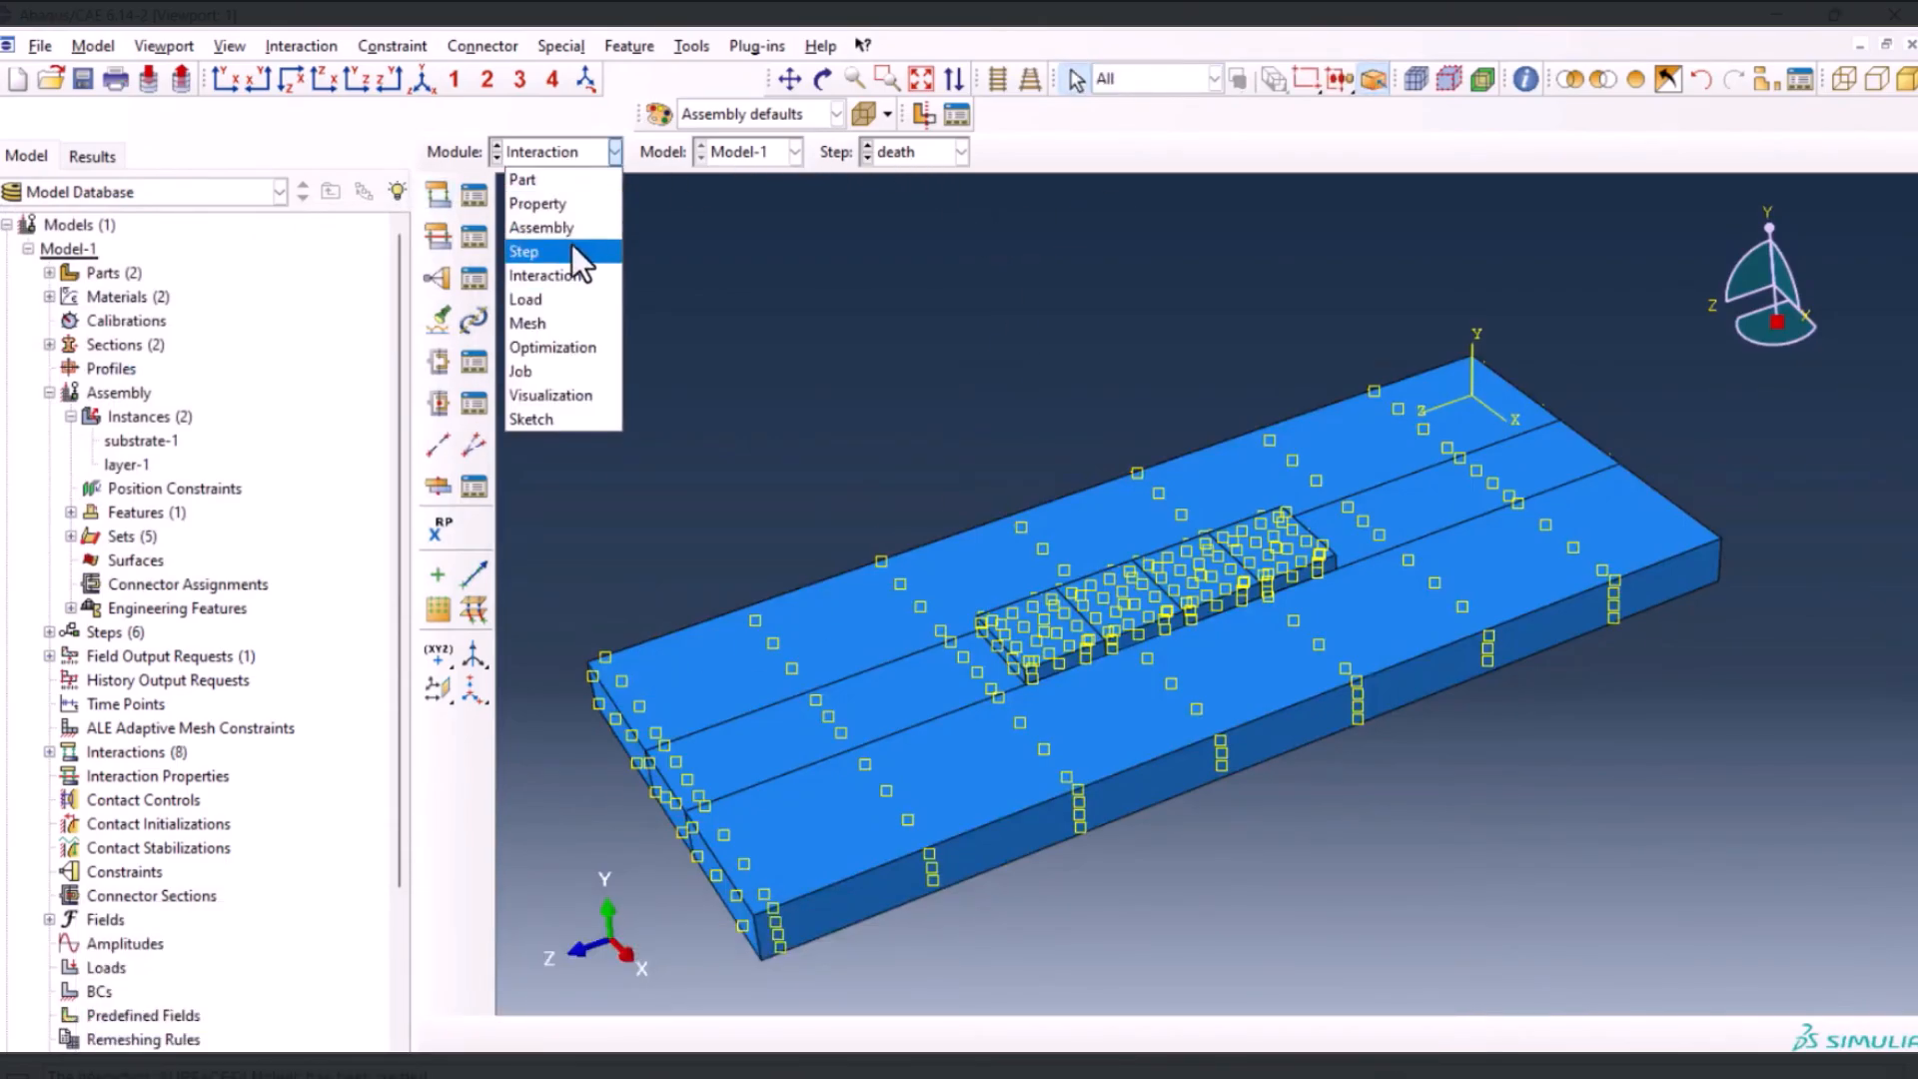
{"action": "left_click", "coordinate": [562, 300]}
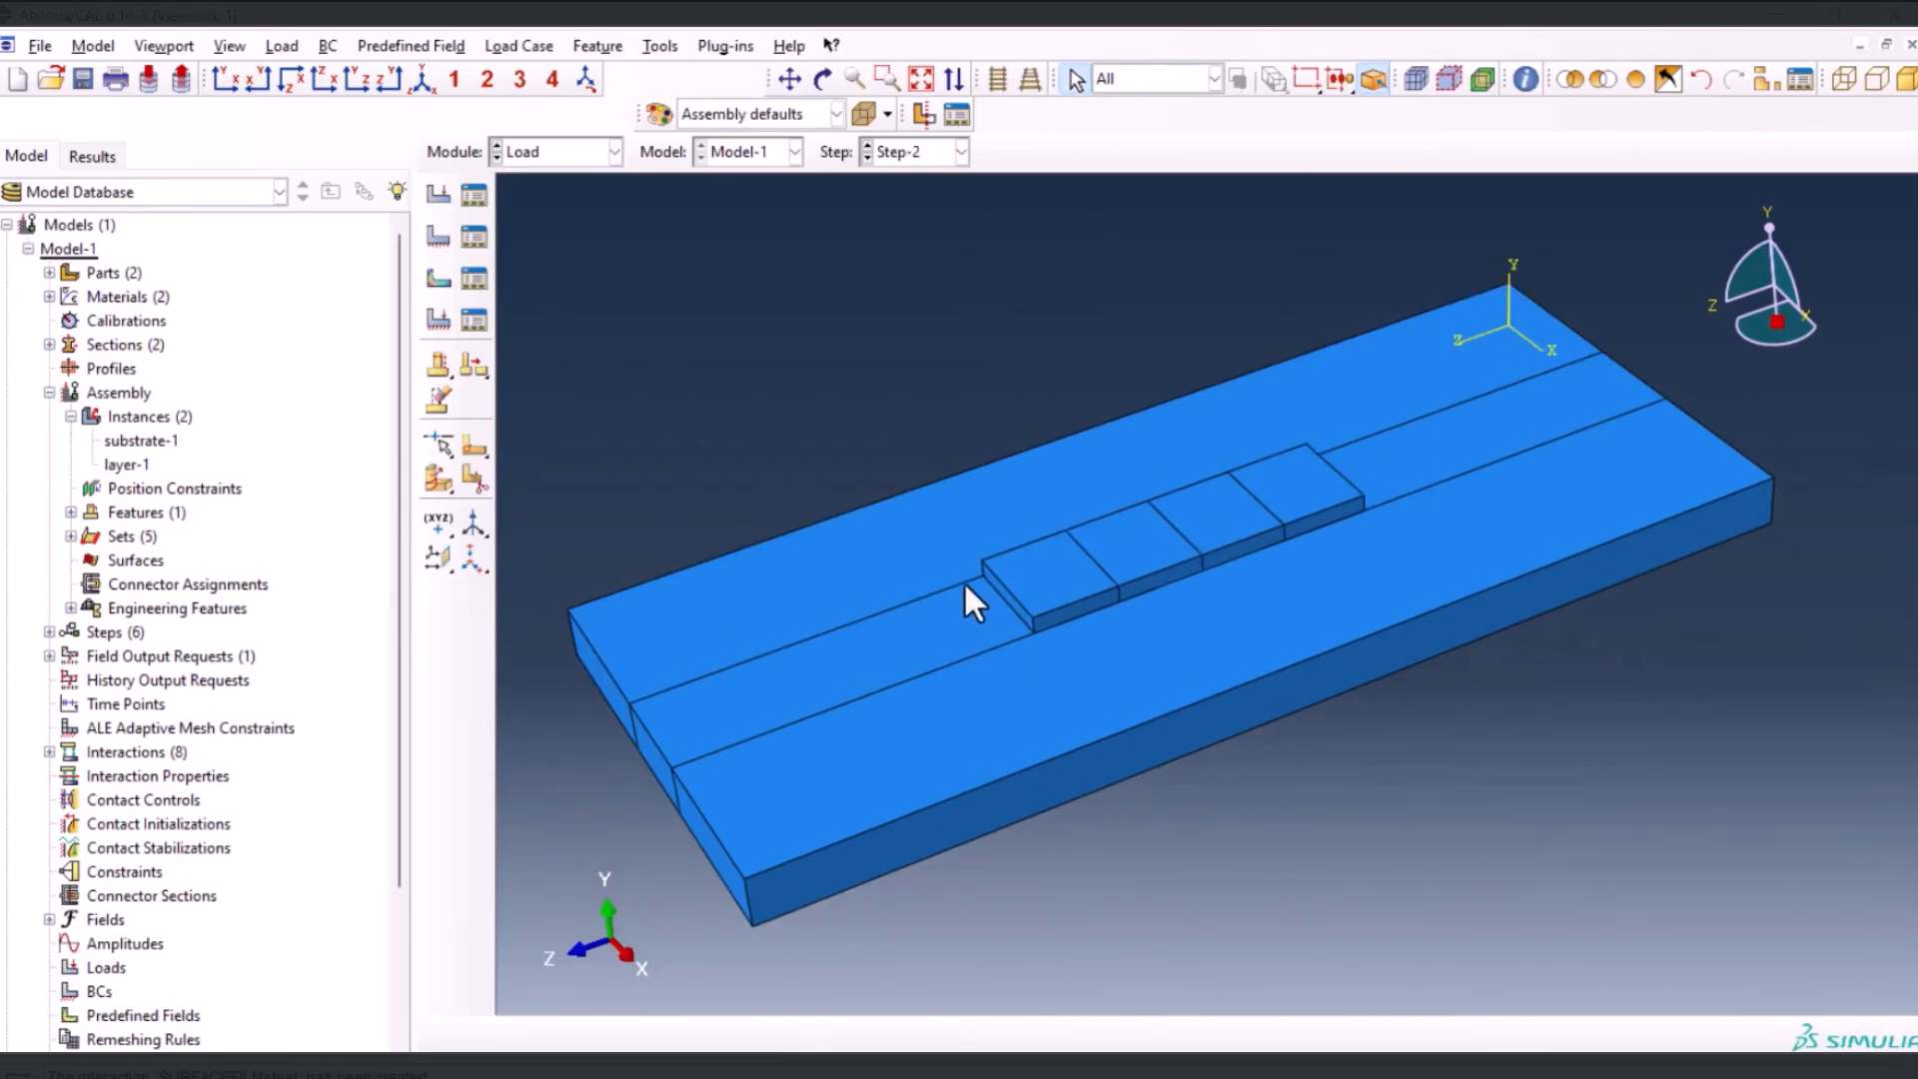
{"action": "left_click", "coordinate": [1024, 571]}
Create datum points at the centres of the four layer segments' top faces, each midway between the midpoints of opposite edges
{"action": "left_click", "coordinate": [658, 46]}
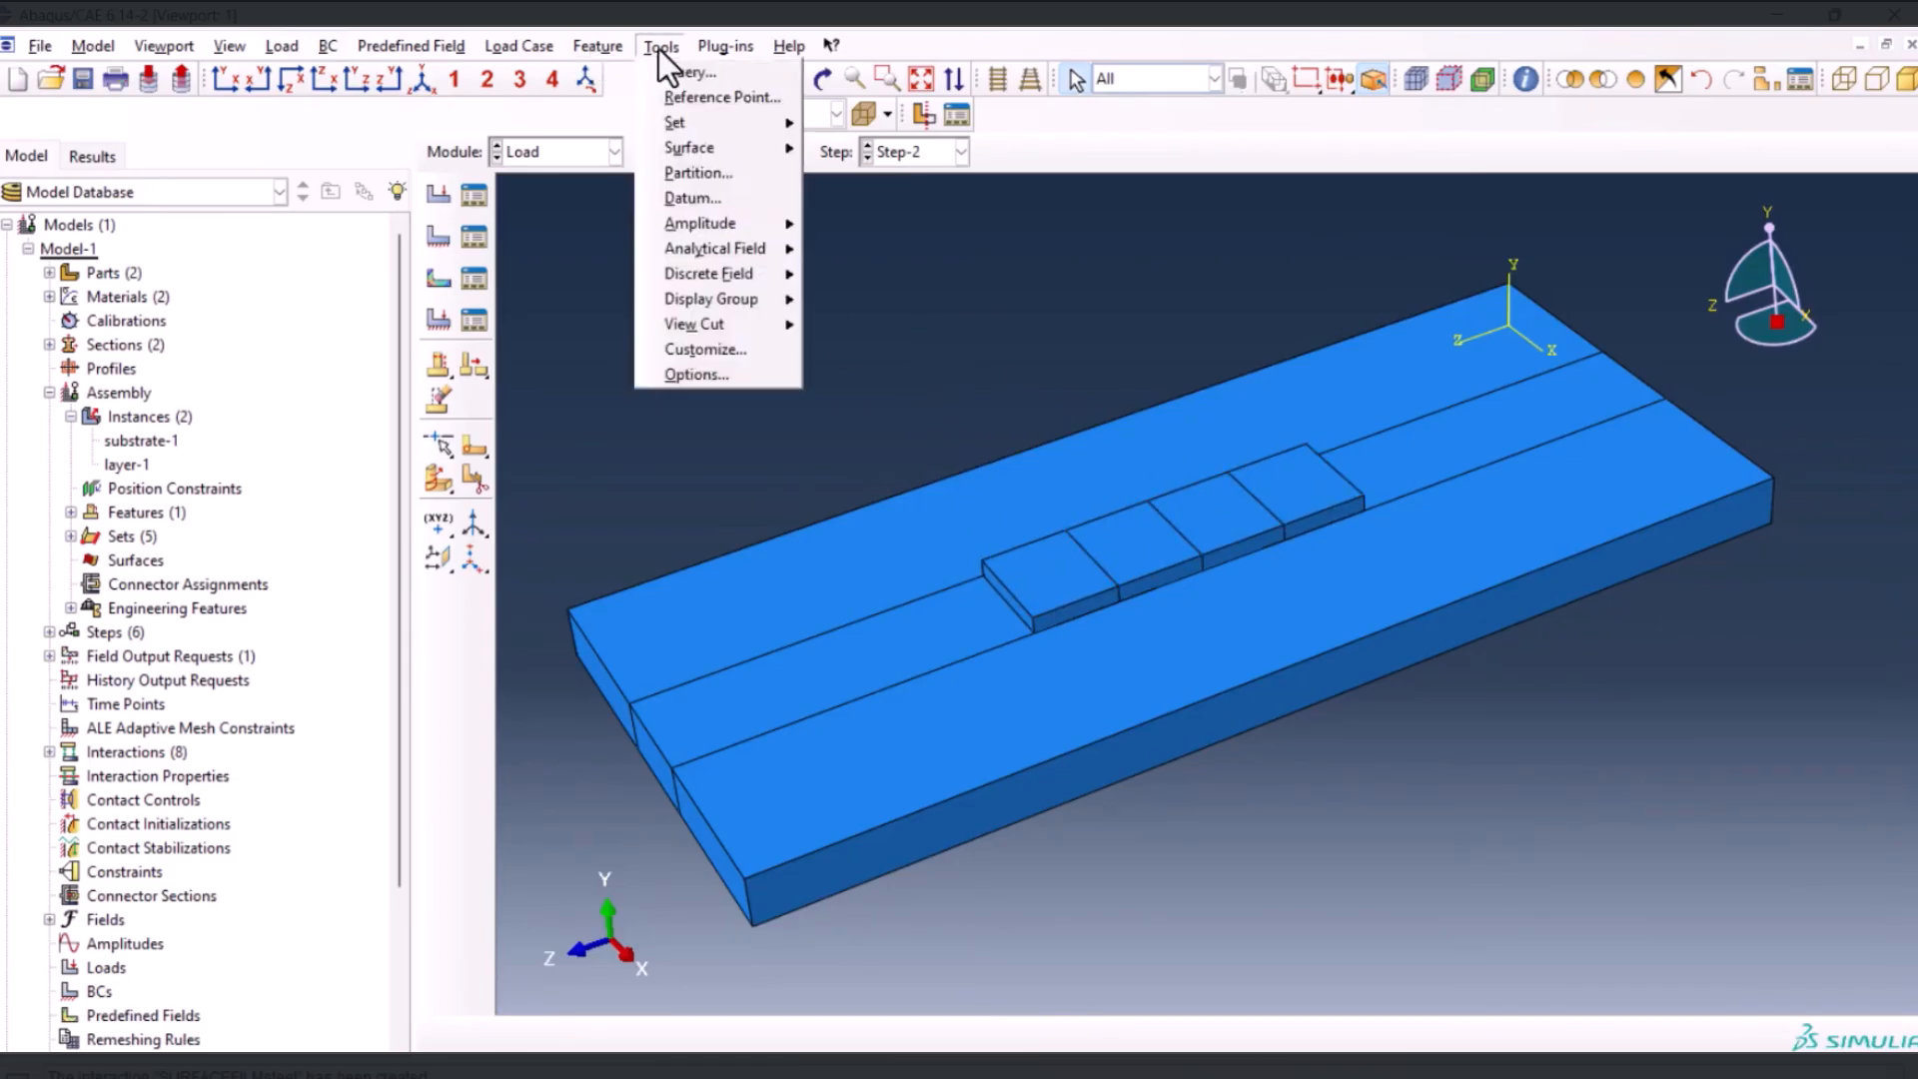
{"action": "left_click", "coordinate": [722, 199]}
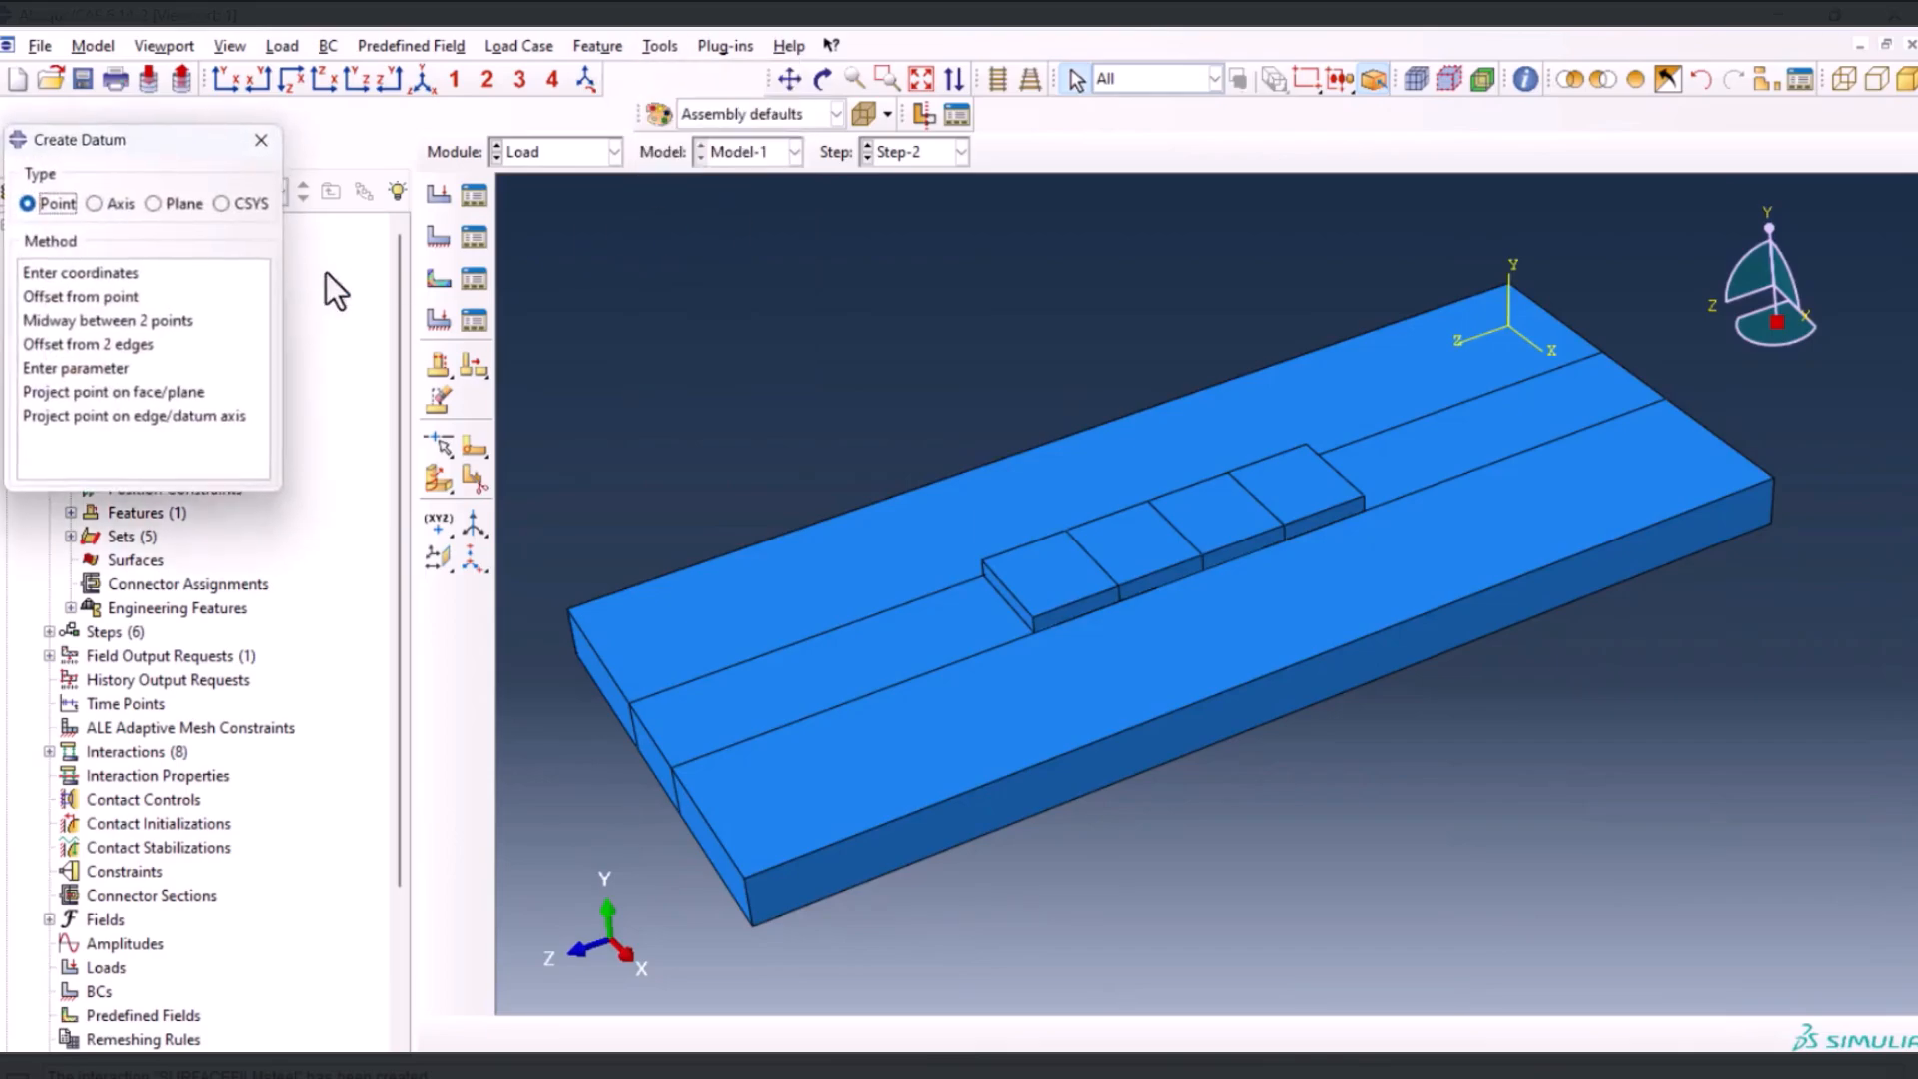
{"action": "left_click", "coordinate": [66, 321]}
{"action": "scroll", "coordinate": [943, 552], "scroll_direction": "down", "scroll_amount": 3}
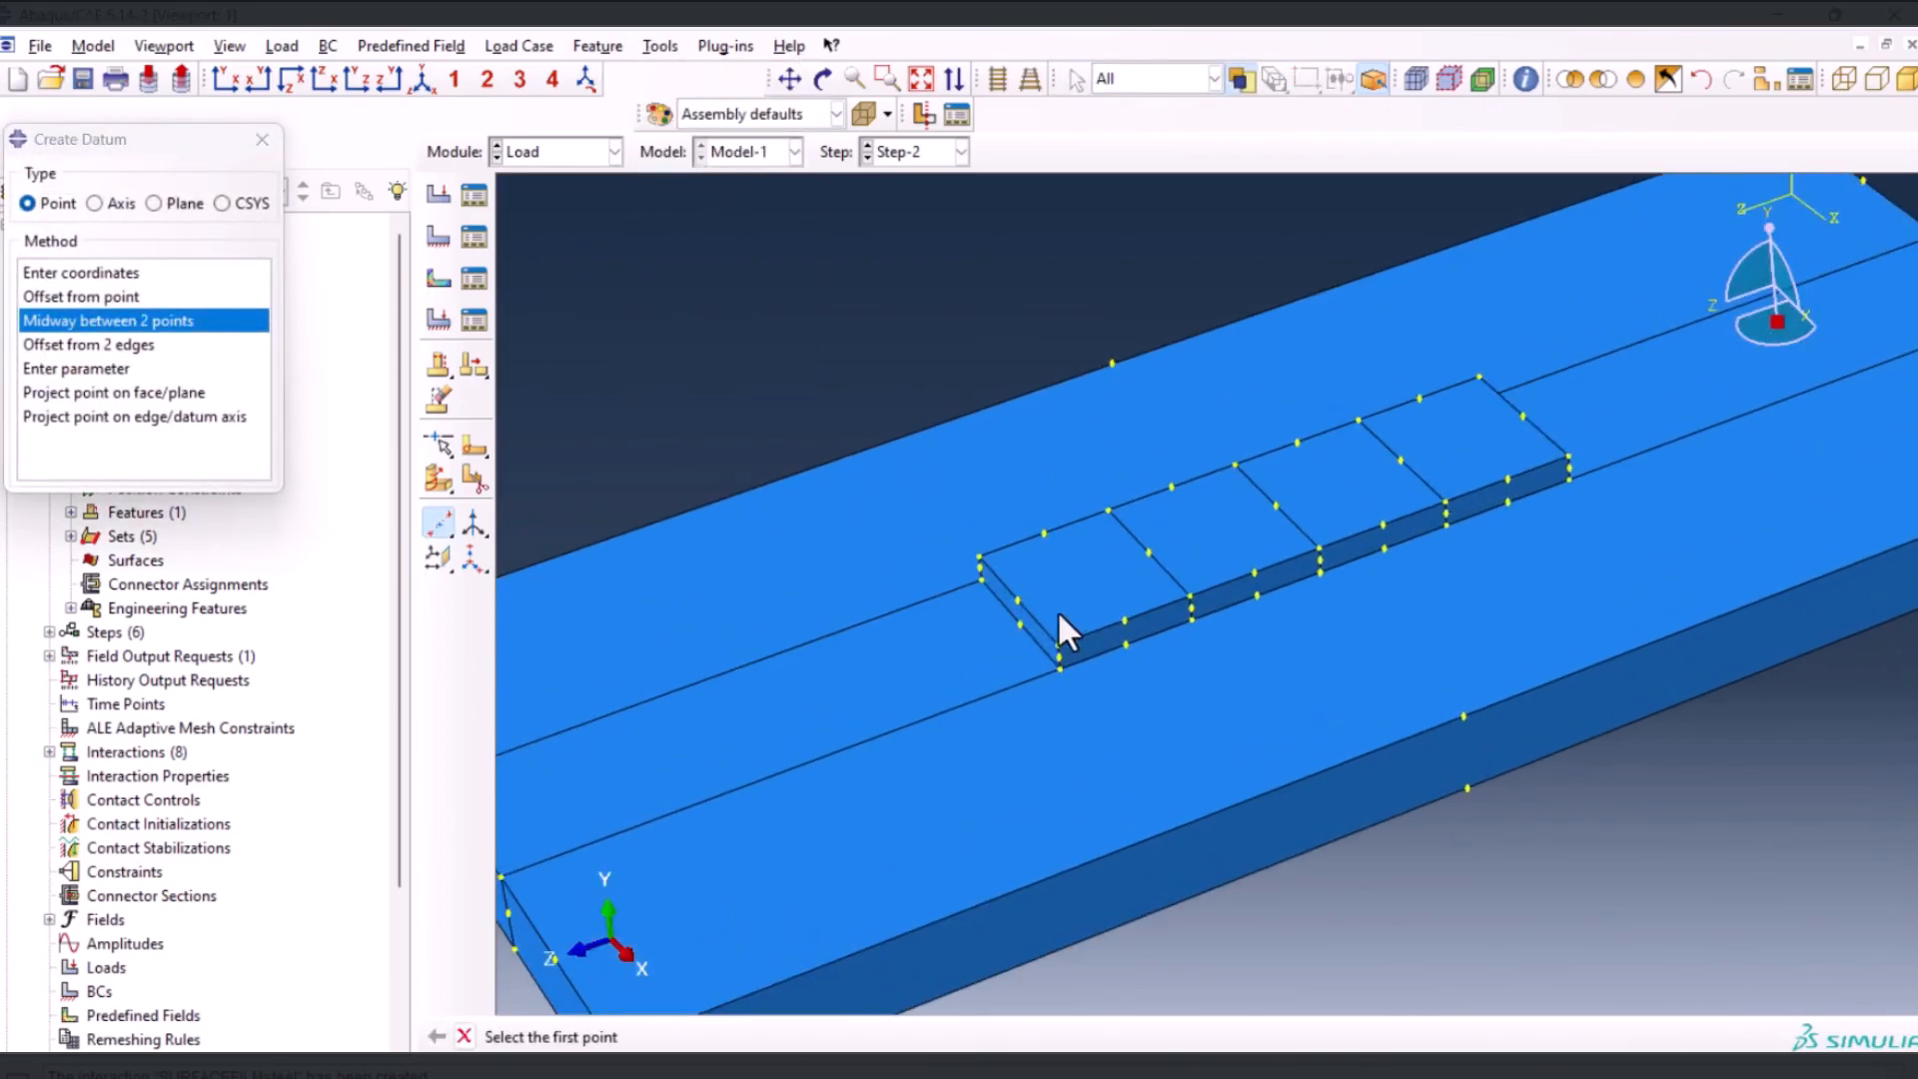
{"action": "left_click", "coordinate": [1016, 601]}
{"action": "left_click", "coordinate": [1148, 551]}
{"action": "left_click", "coordinate": [1148, 551]}
{"action": "left_click", "coordinate": [1276, 506]}
{"action": "left_click", "coordinate": [1275, 506]}
{"action": "left_click", "coordinate": [1400, 459]}
{"action": "left_click", "coordinate": [1400, 460]}
{"action": "left_click", "coordinate": [1523, 416]}
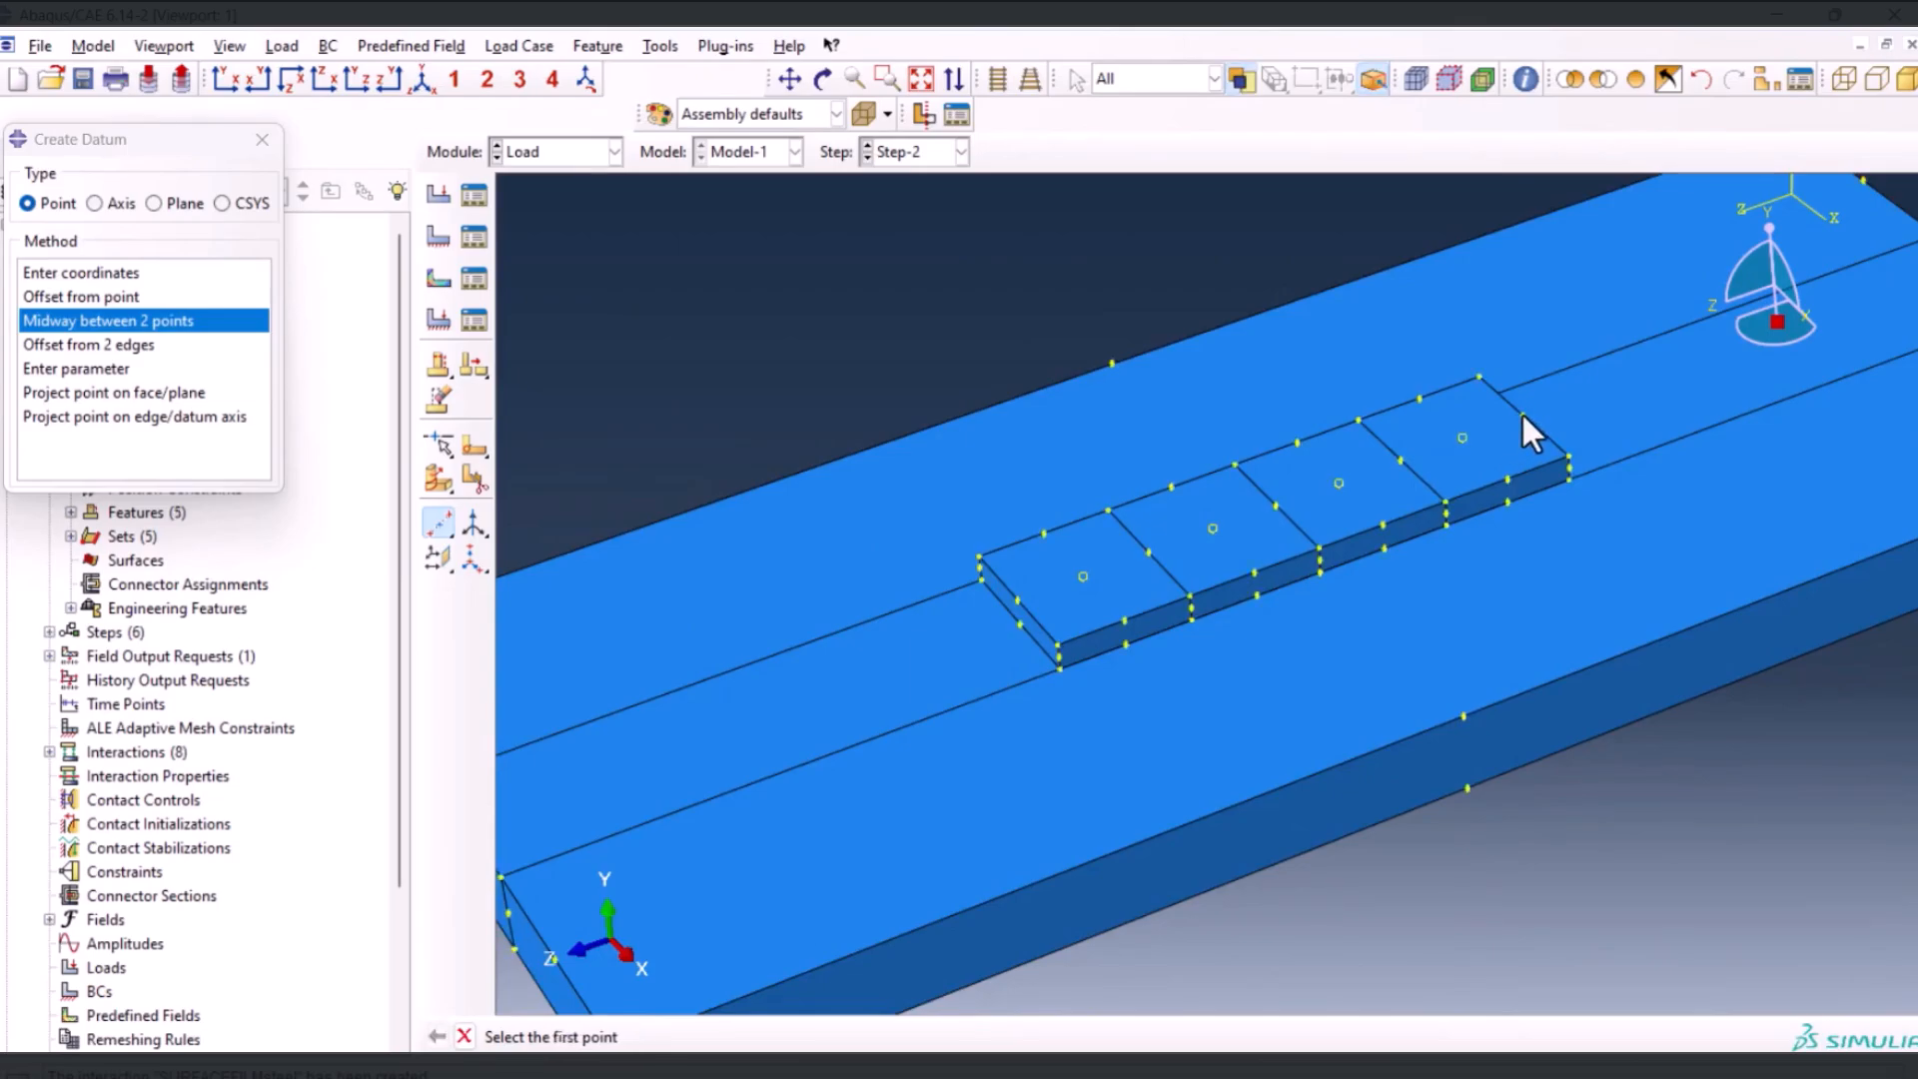
{"action": "left_click", "coordinate": [262, 140]}
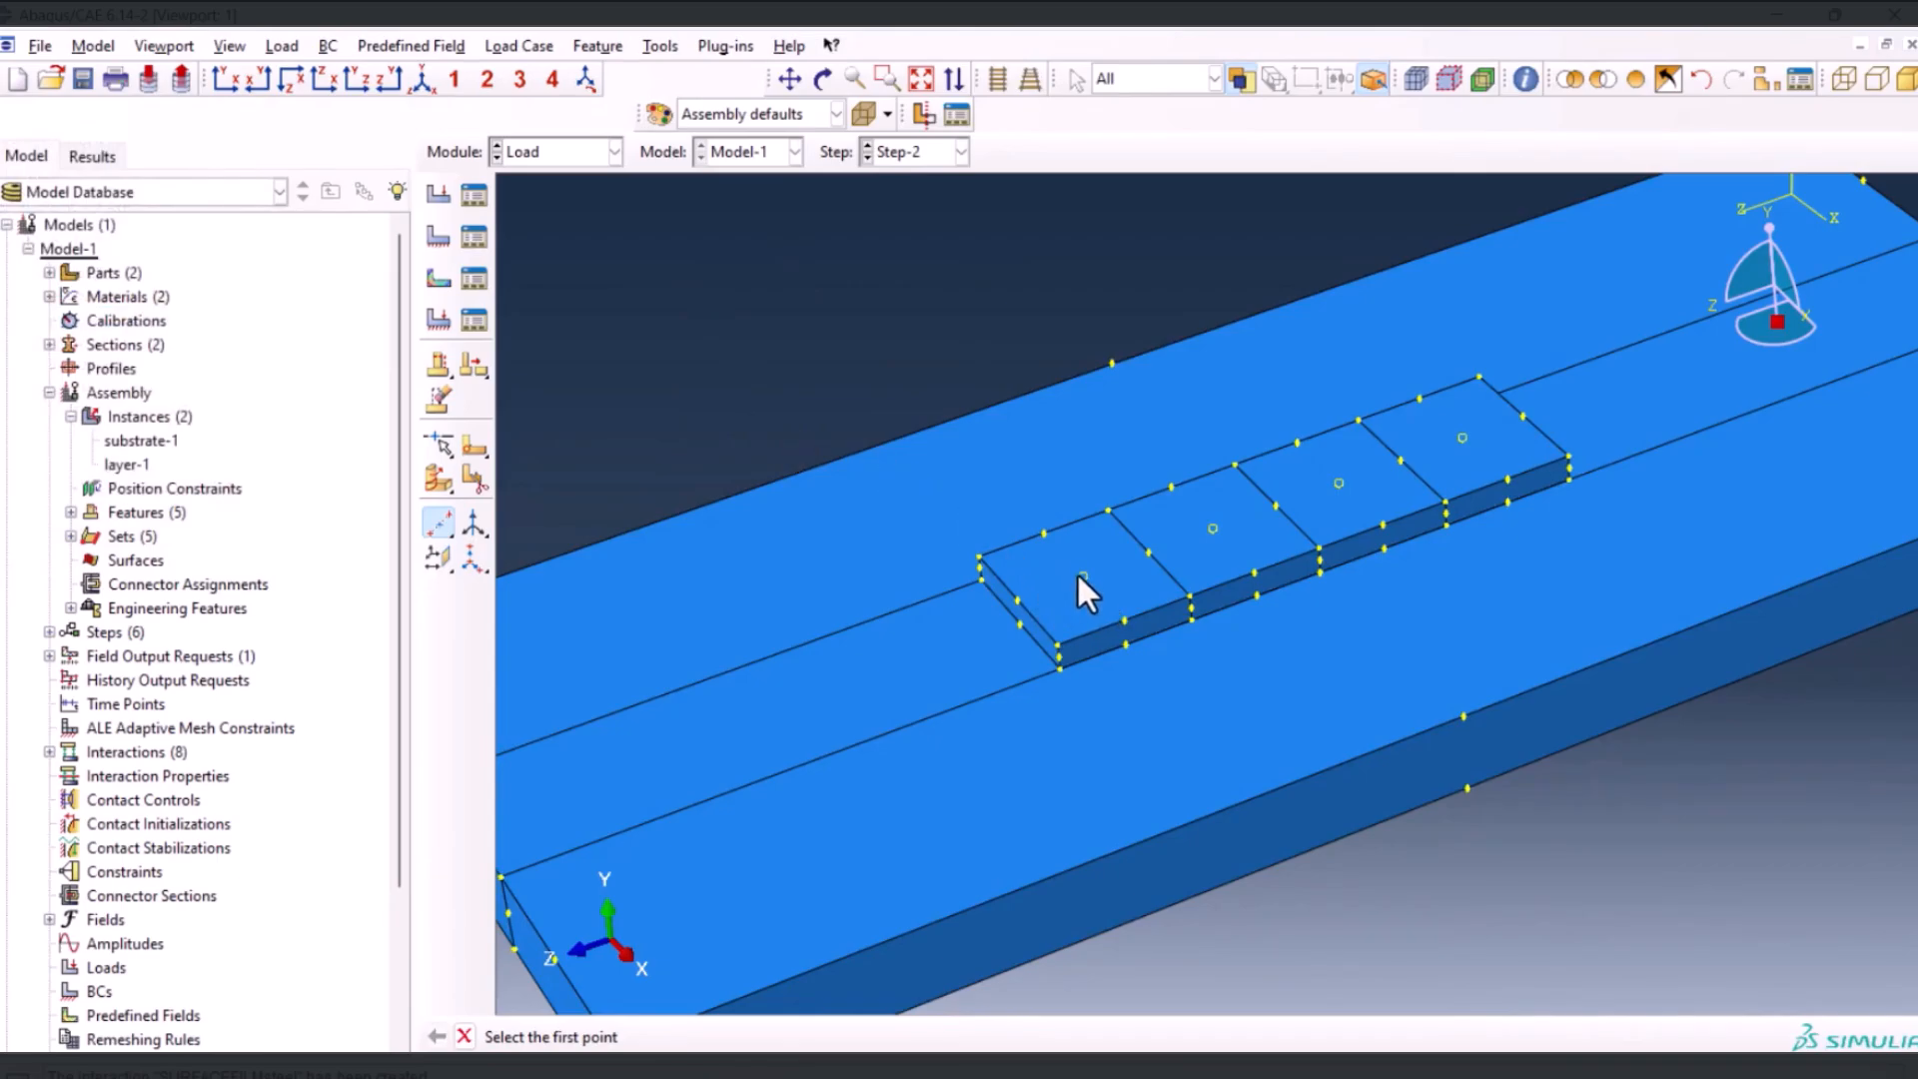
{"action": "key", "text": "Escape"}
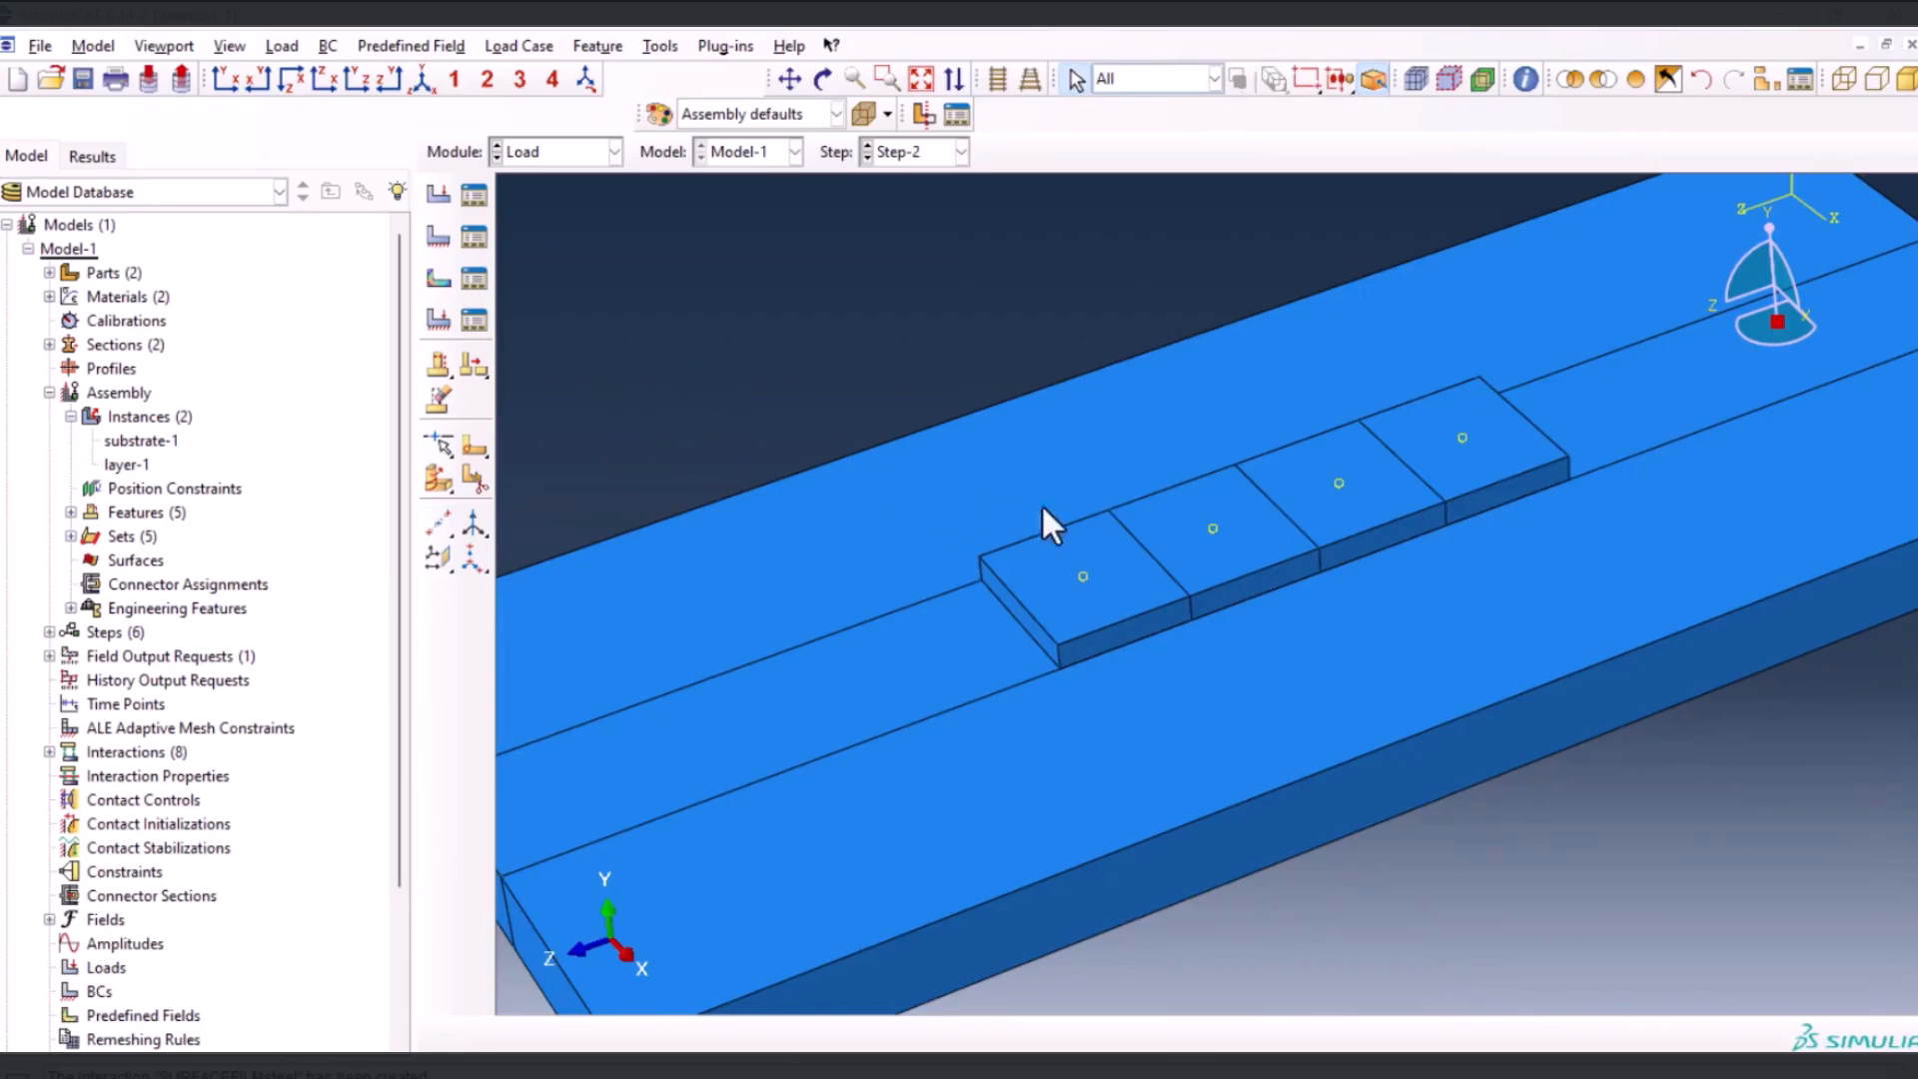
Create a rectangular datum coordinate system with default axis directions at each of the four datum points on the layer
{"action": "left_click", "coordinate": [471, 562]}
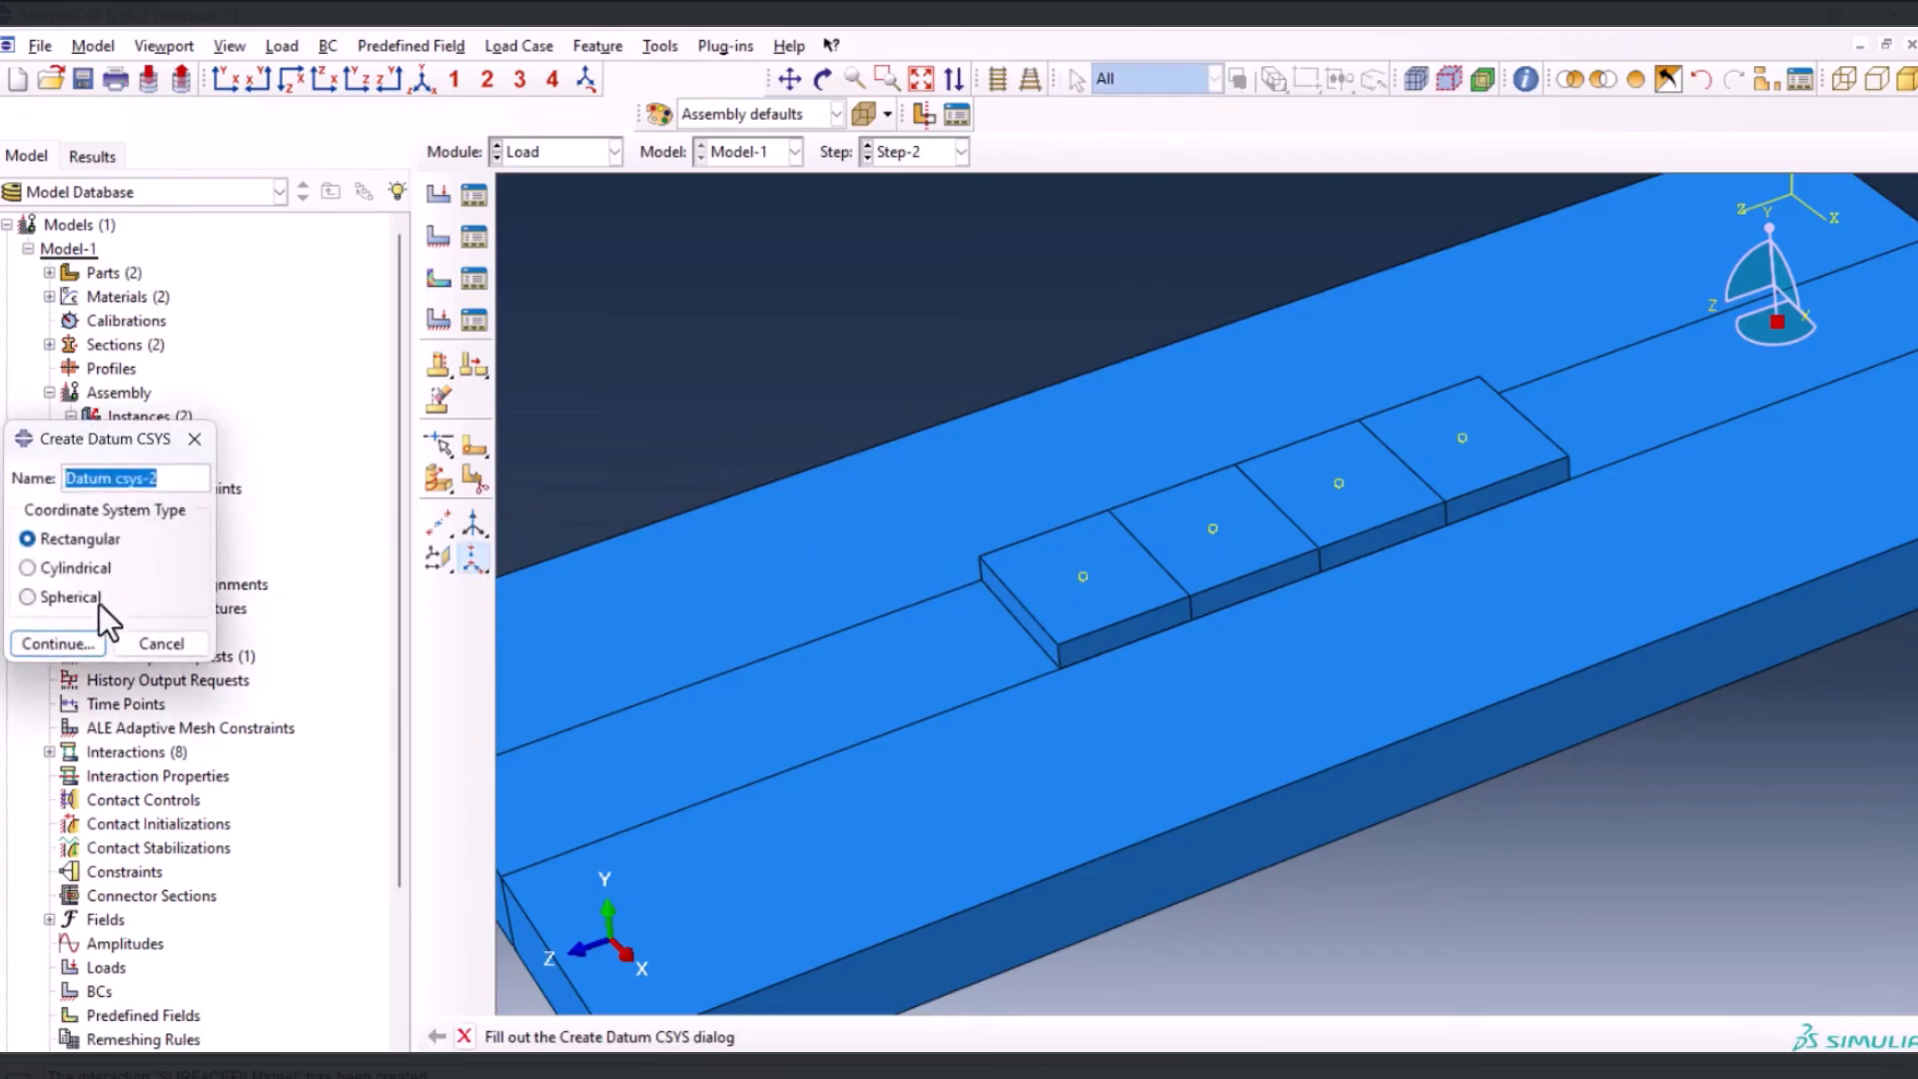
{"action": "left_click", "coordinate": [40, 645]}
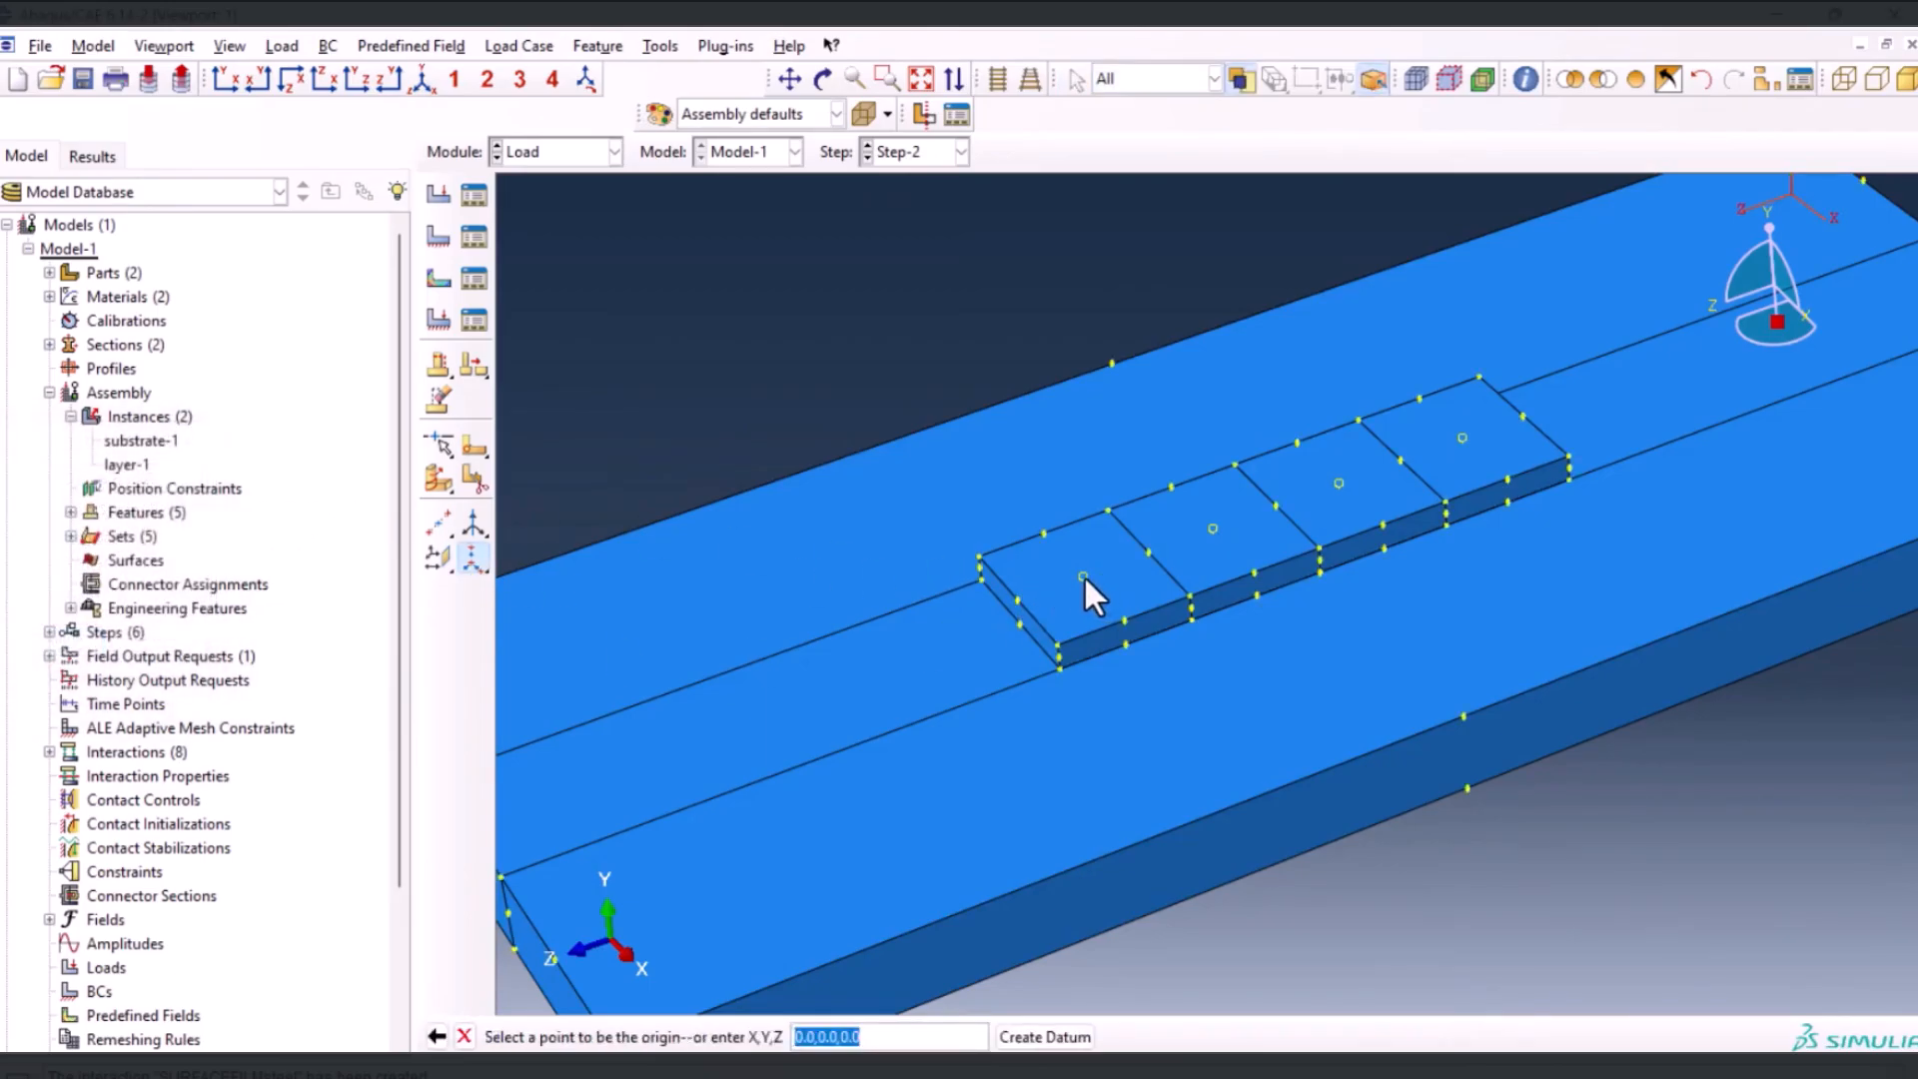
{"action": "left_click", "coordinate": [1083, 576]}
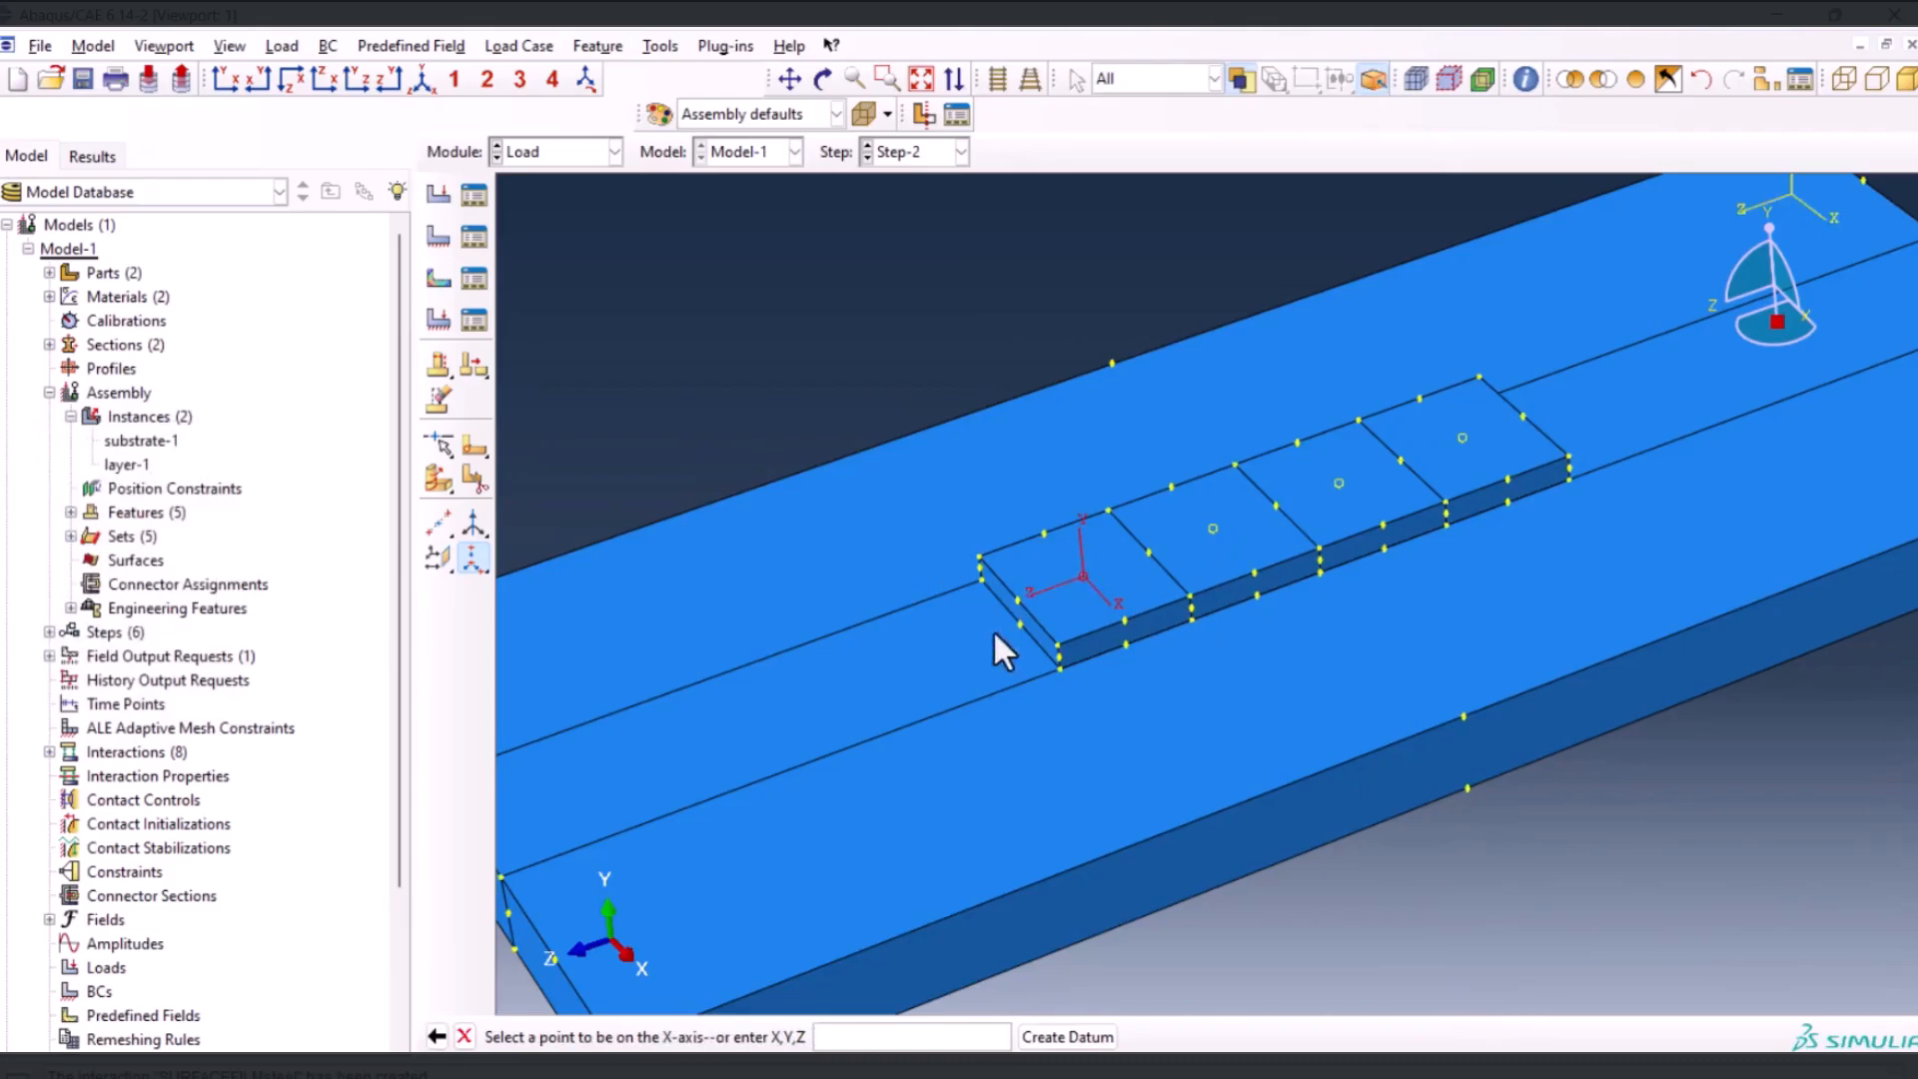
{"action": "left_click", "coordinate": [1067, 1036]}
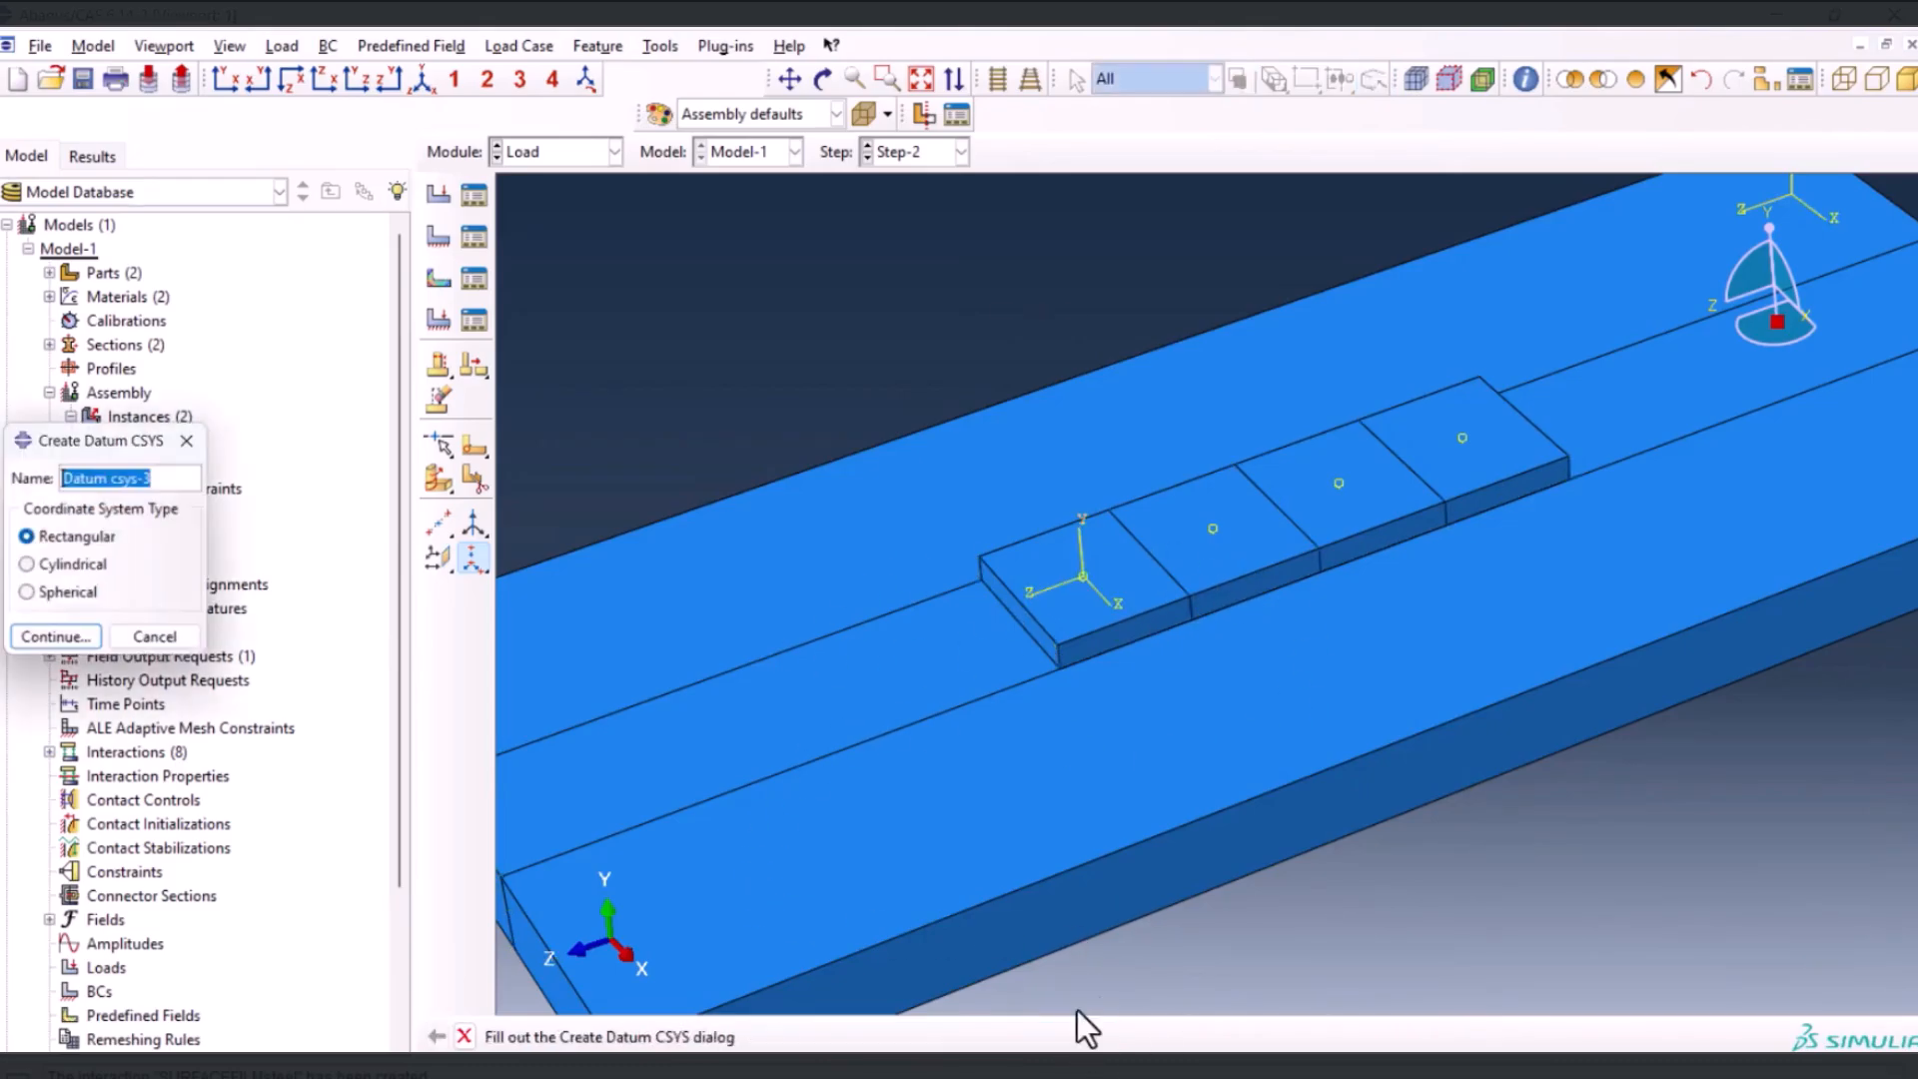
{"action": "left_click", "coordinate": [58, 645]}
{"action": "left_click", "coordinate": [1210, 528]}
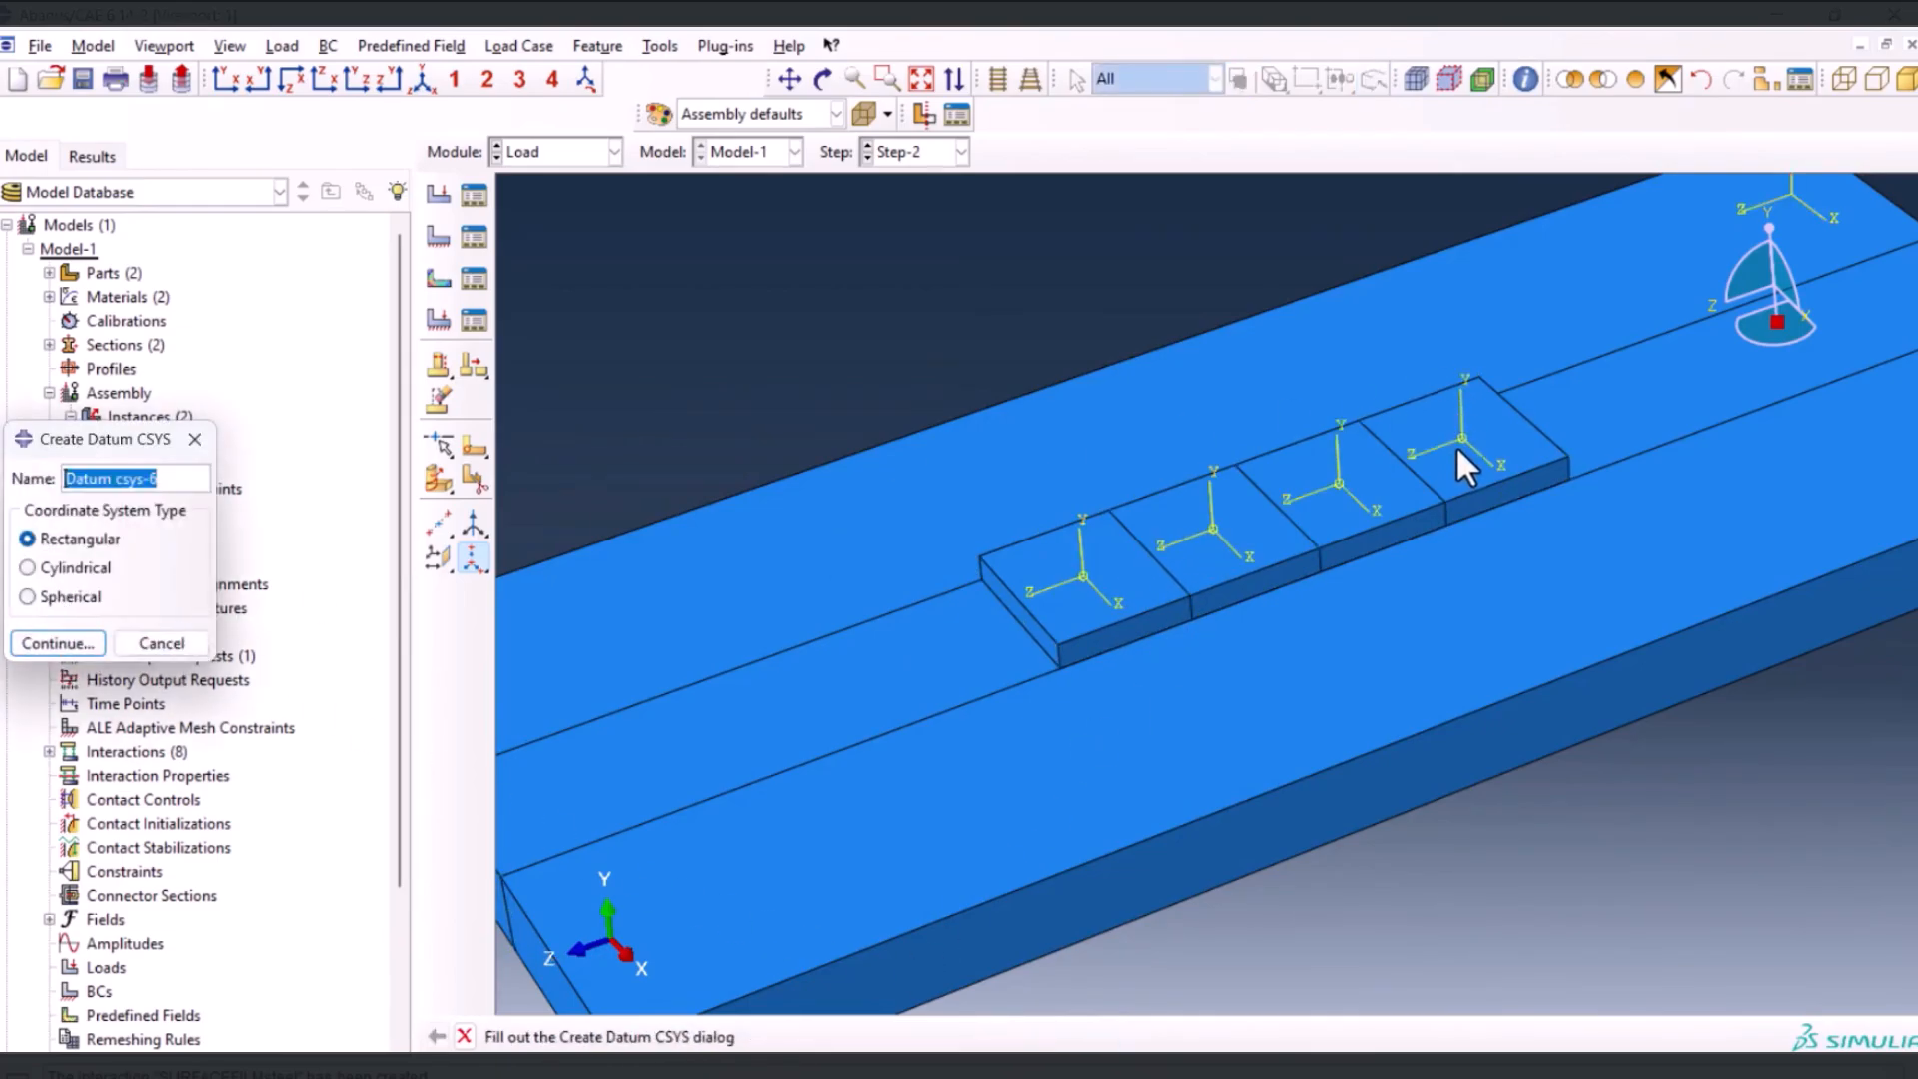
{"action": "key", "text": "Escape"}
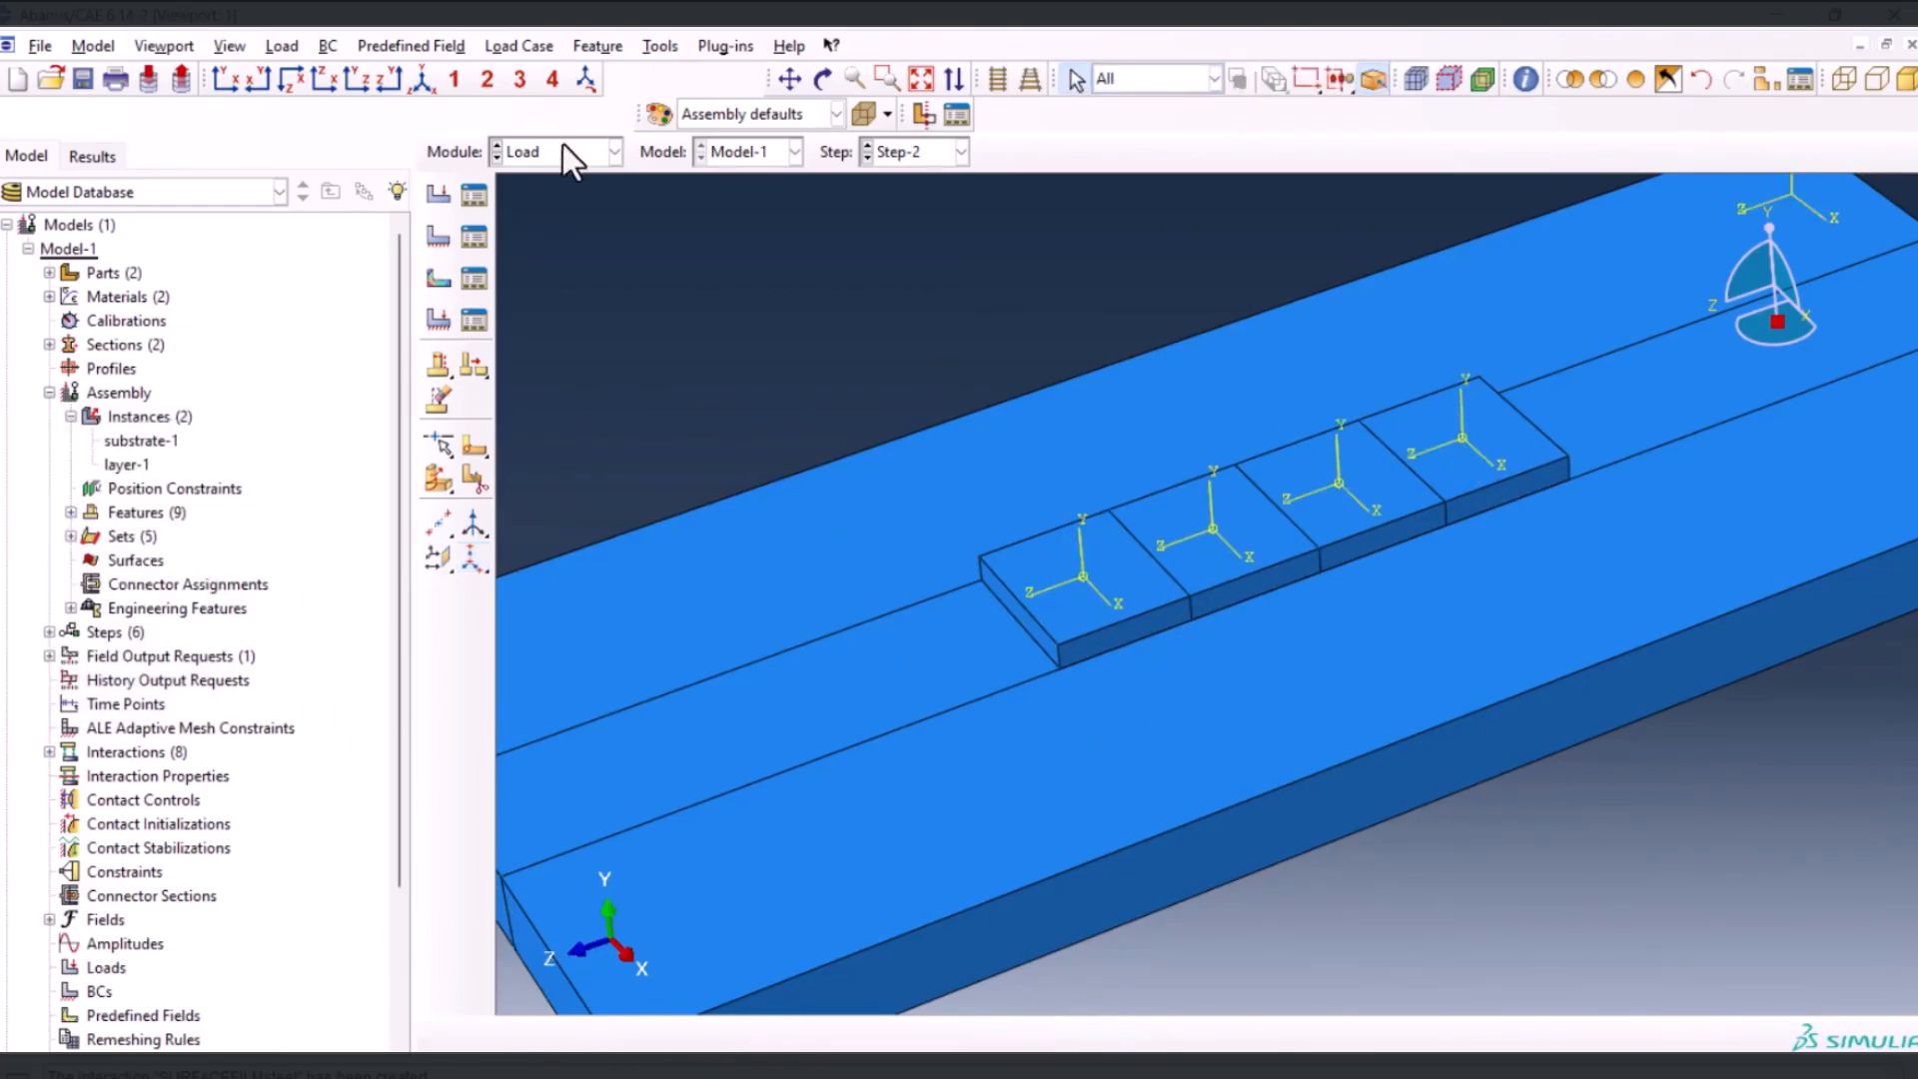
Create surface heat flux Load-1 in Step-2 on the first layer segment's top face, with magnitude 1.24933E+007
{"action": "left_click", "coordinate": [444, 194]}
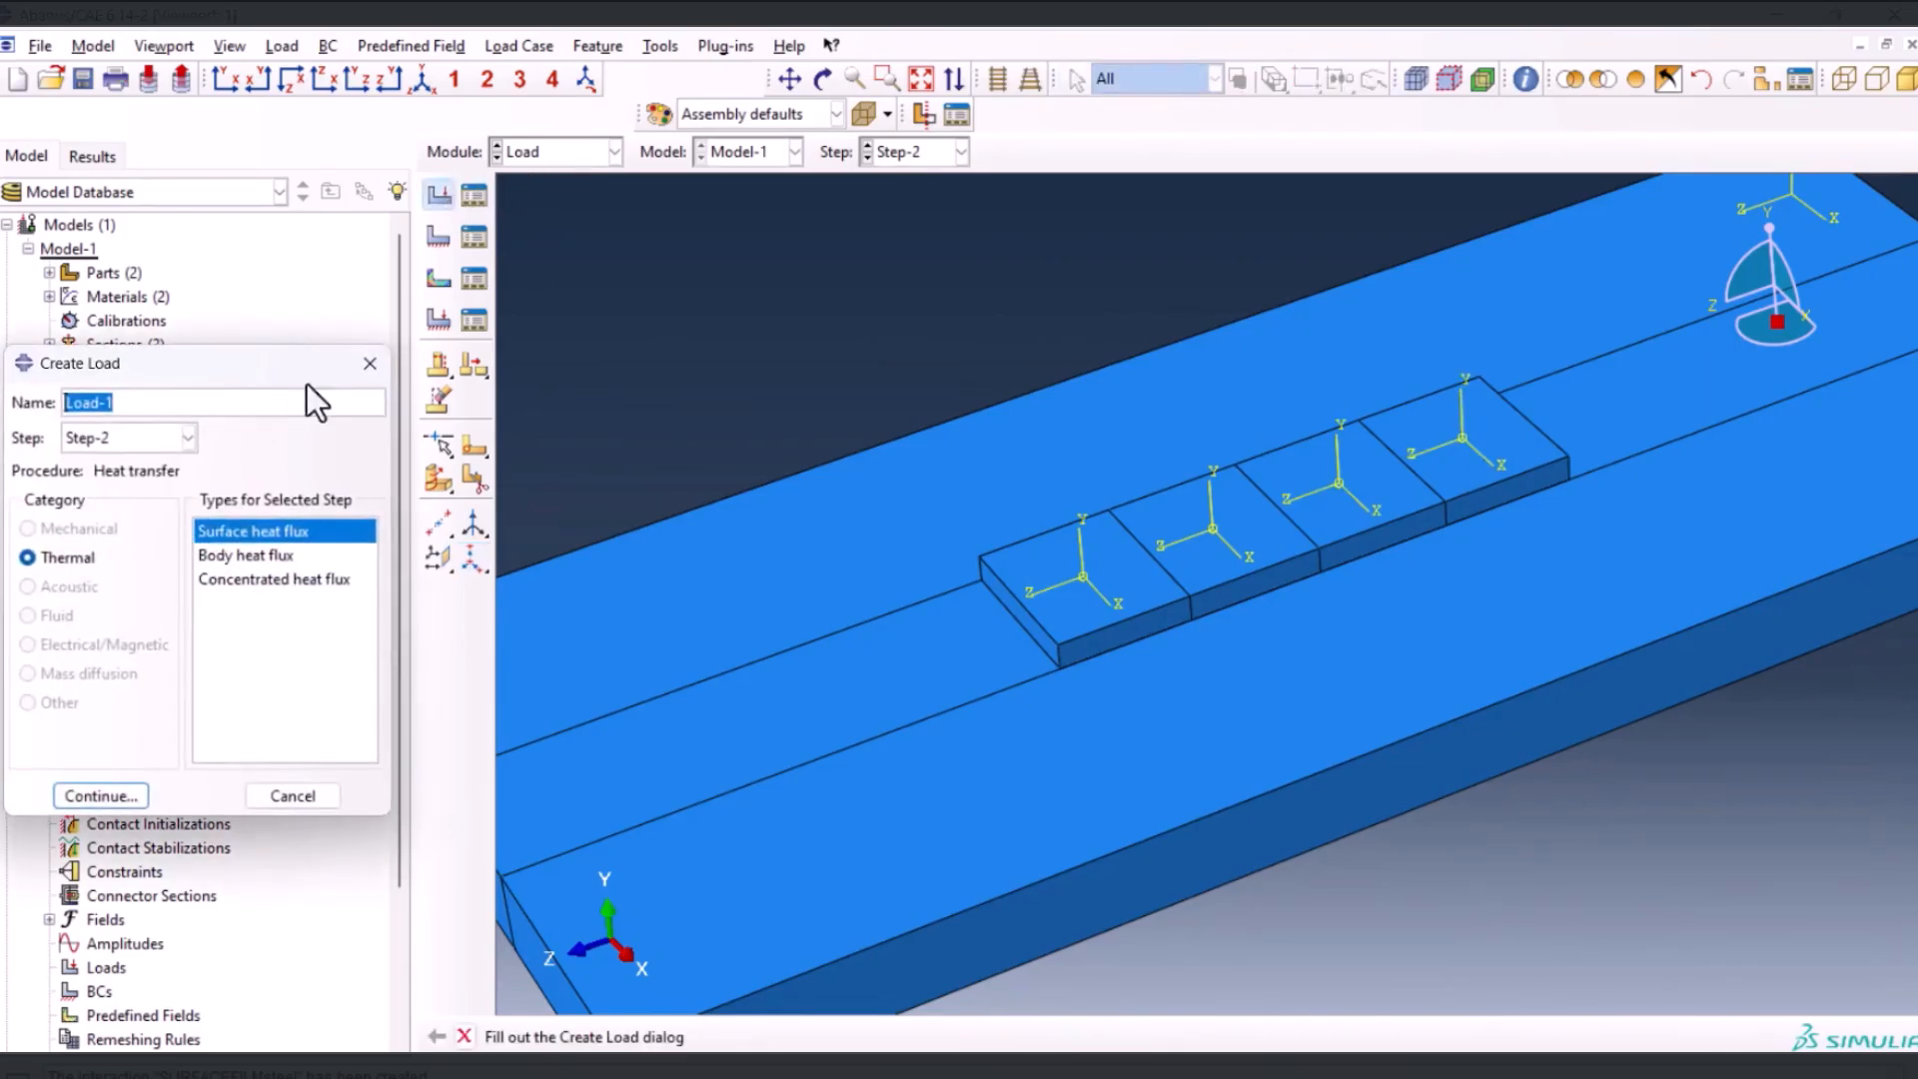
{"action": "left_click", "coordinate": [96, 795]}
{"action": "left_click", "coordinate": [1091, 589]}
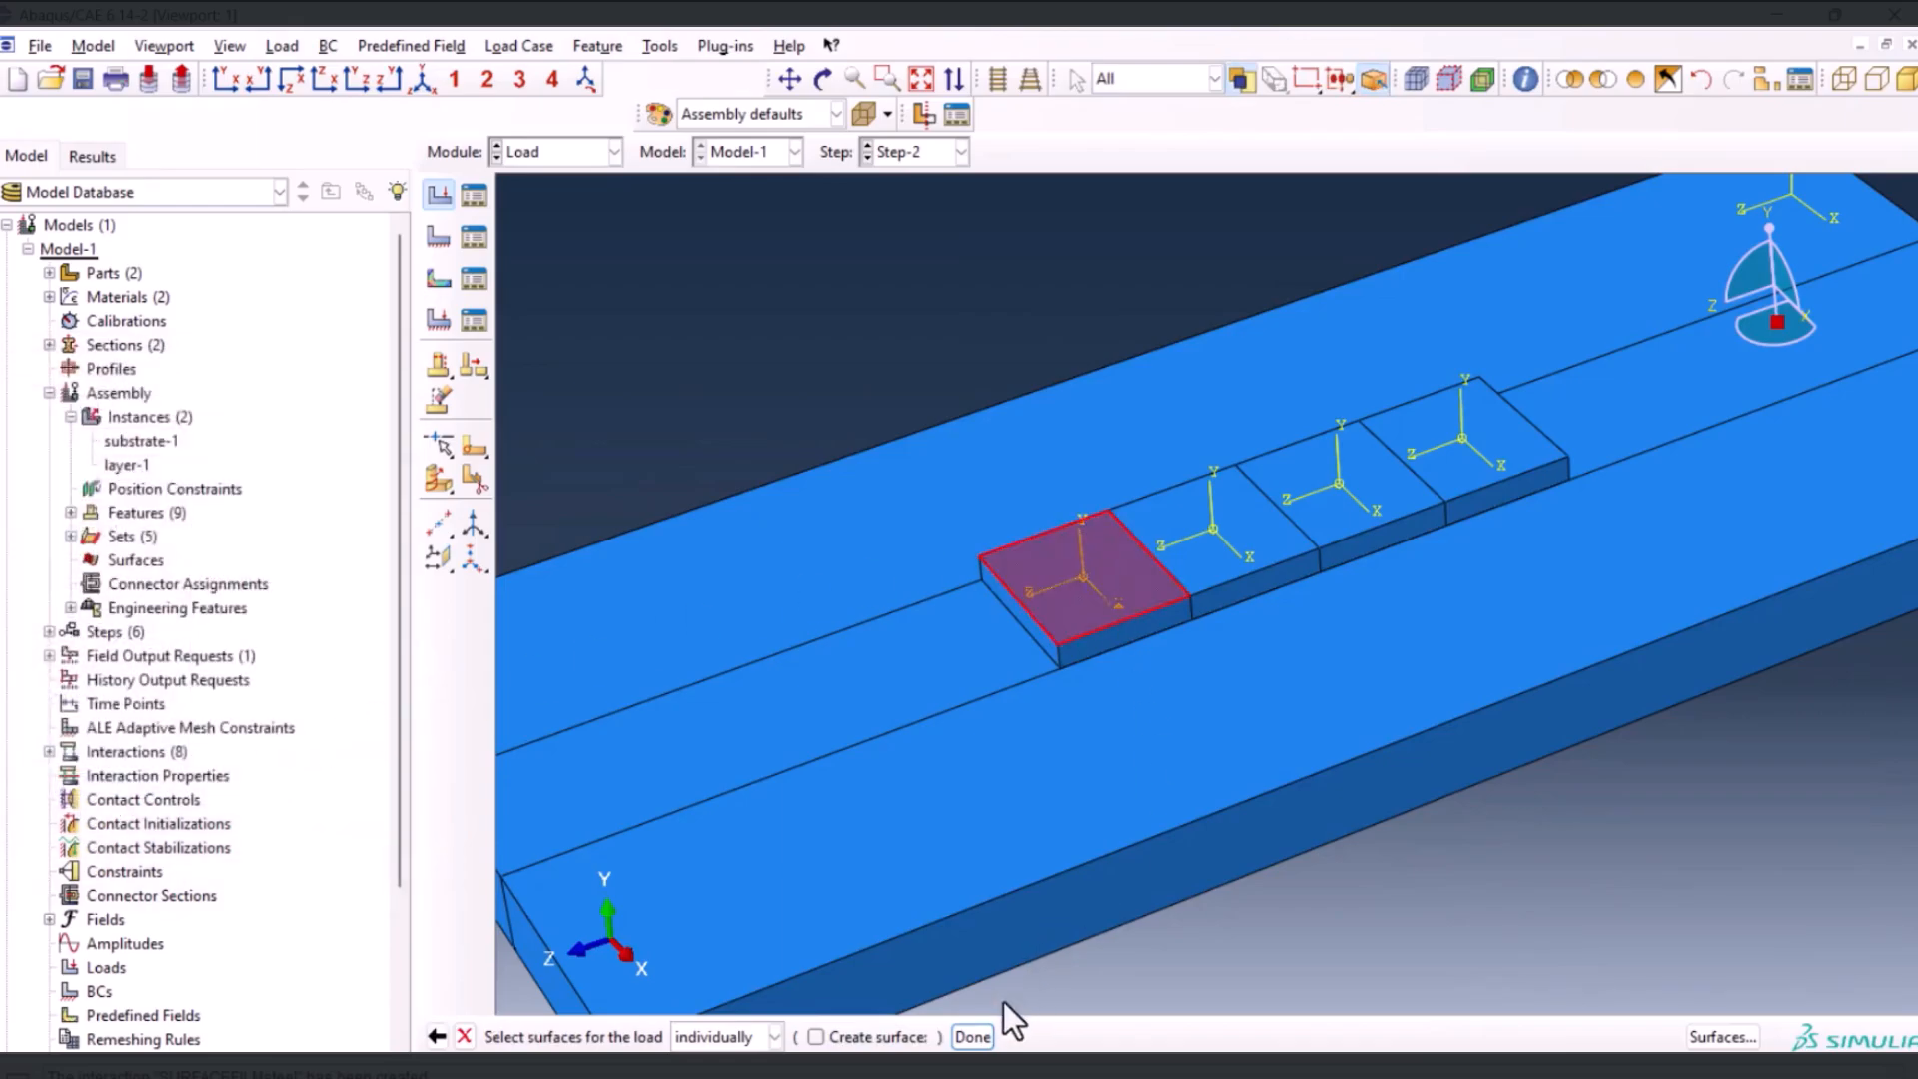
{"action": "left_click", "coordinate": [970, 1038]}
{"action": "left_click", "coordinate": [141, 334]}
{"action": "type", "text": "1.24933E+007"}
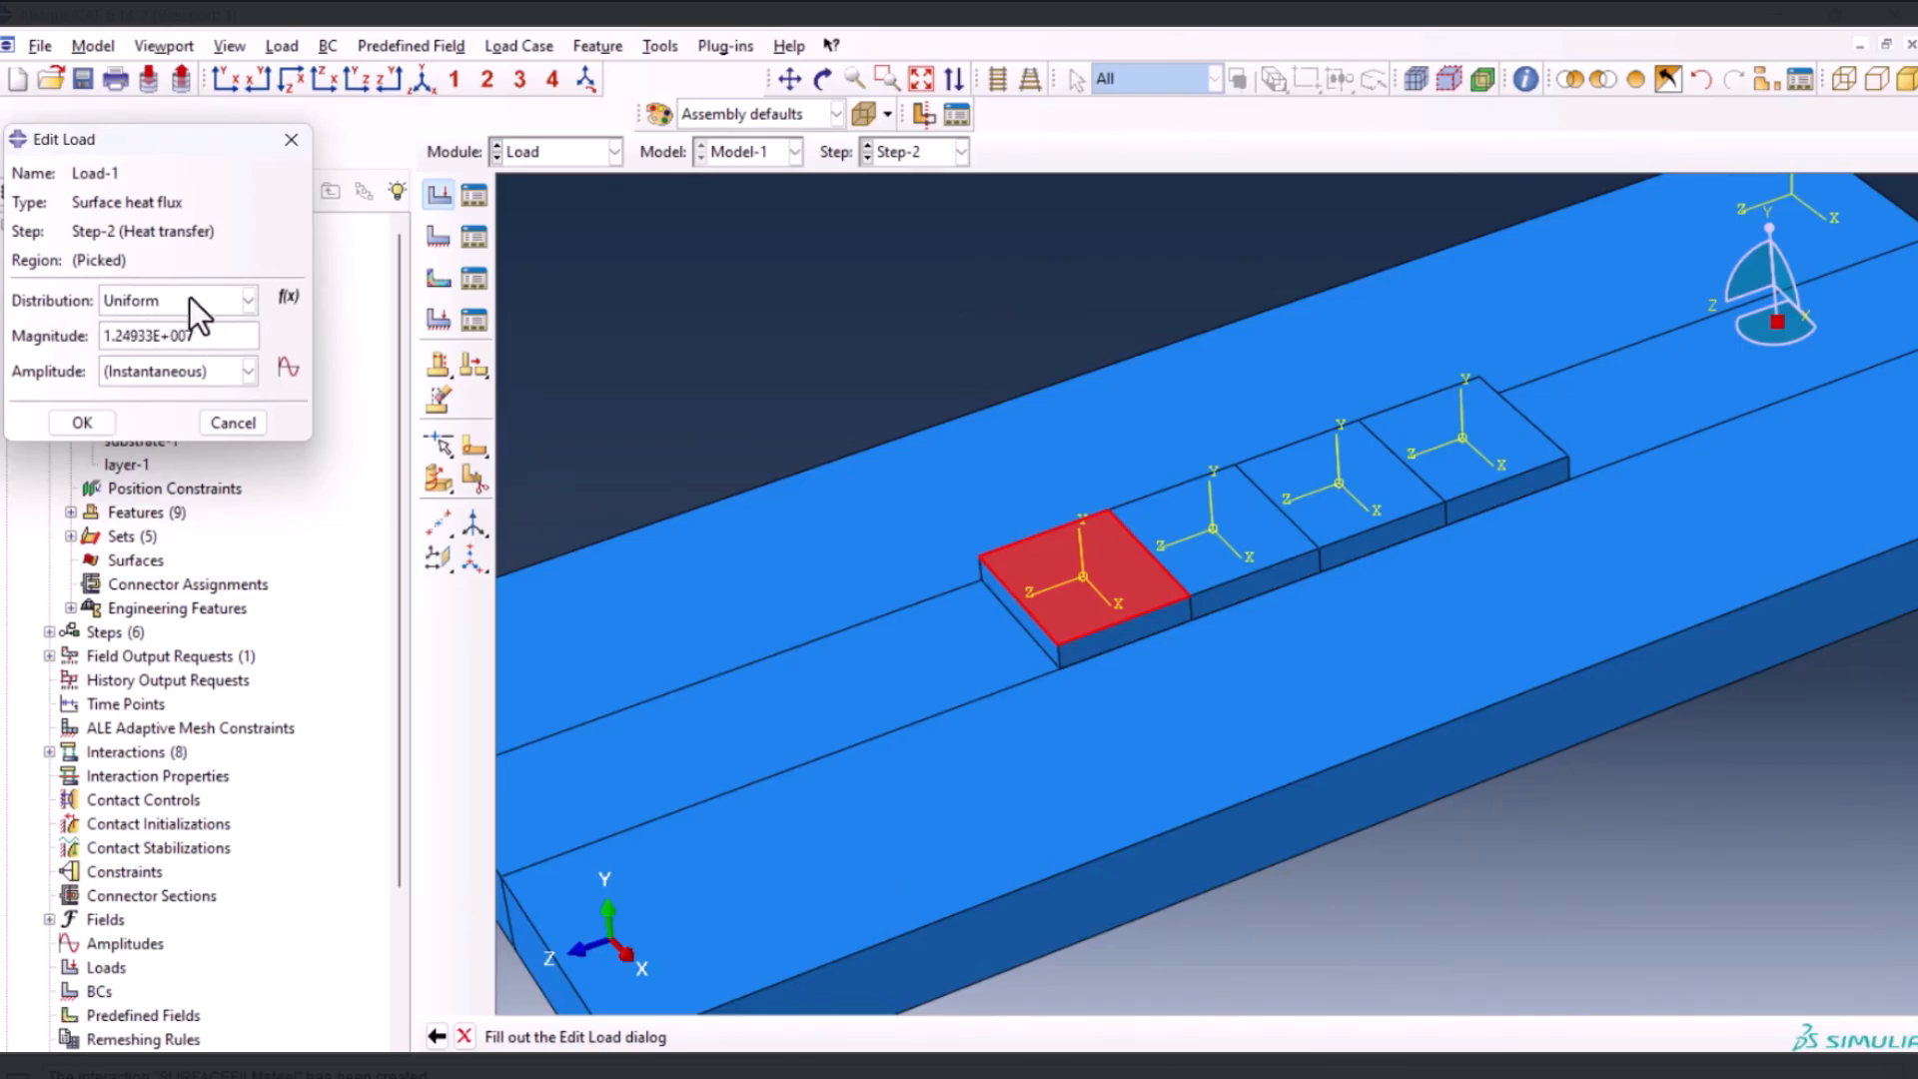
Start expression field AnalyticalField-1 with the expression pow(e,((-3)*((pow(Z,2))+pow(X ,2))/0.00002809)), copied from cell H18 of the Excel worksheet
{"action": "left_click", "coordinate": [288, 298]}
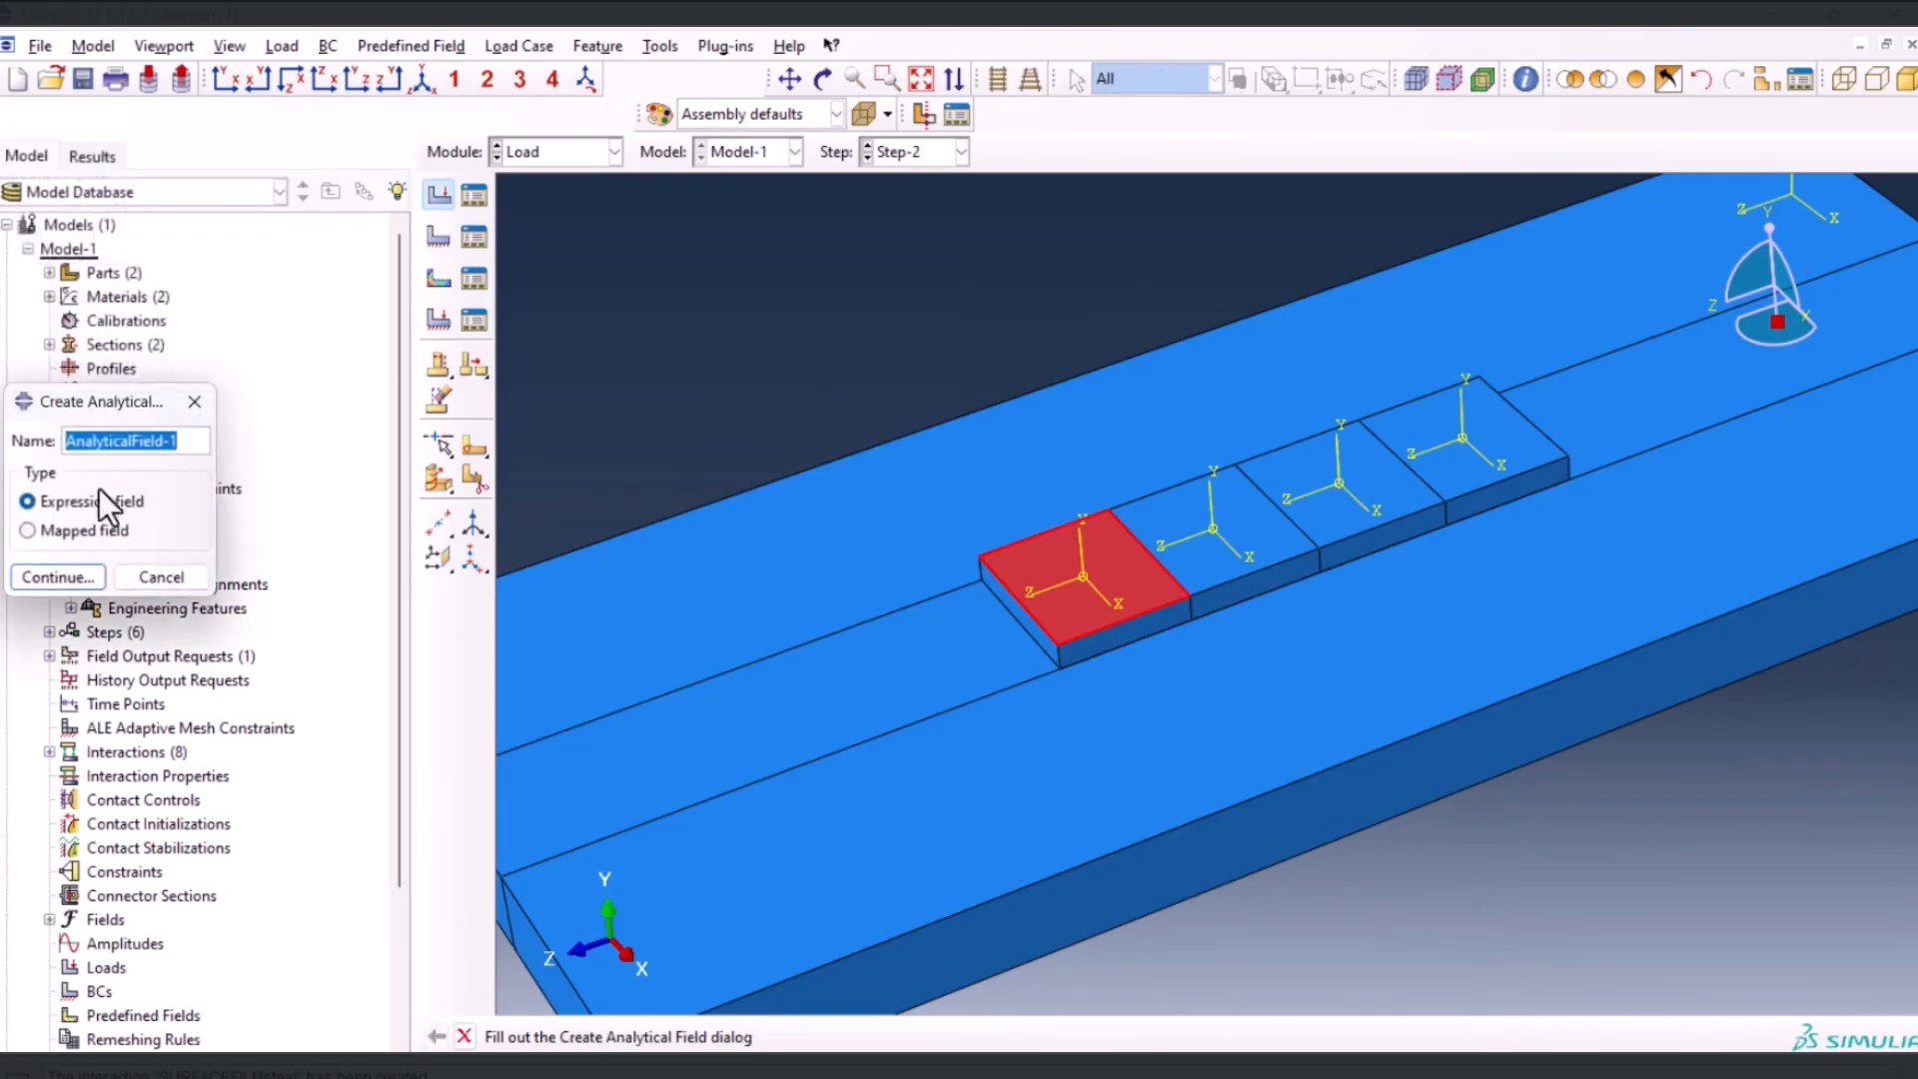
{"action": "left_click", "coordinate": [69, 584]}
{"action": "left_click", "coordinate": [537, 462]}
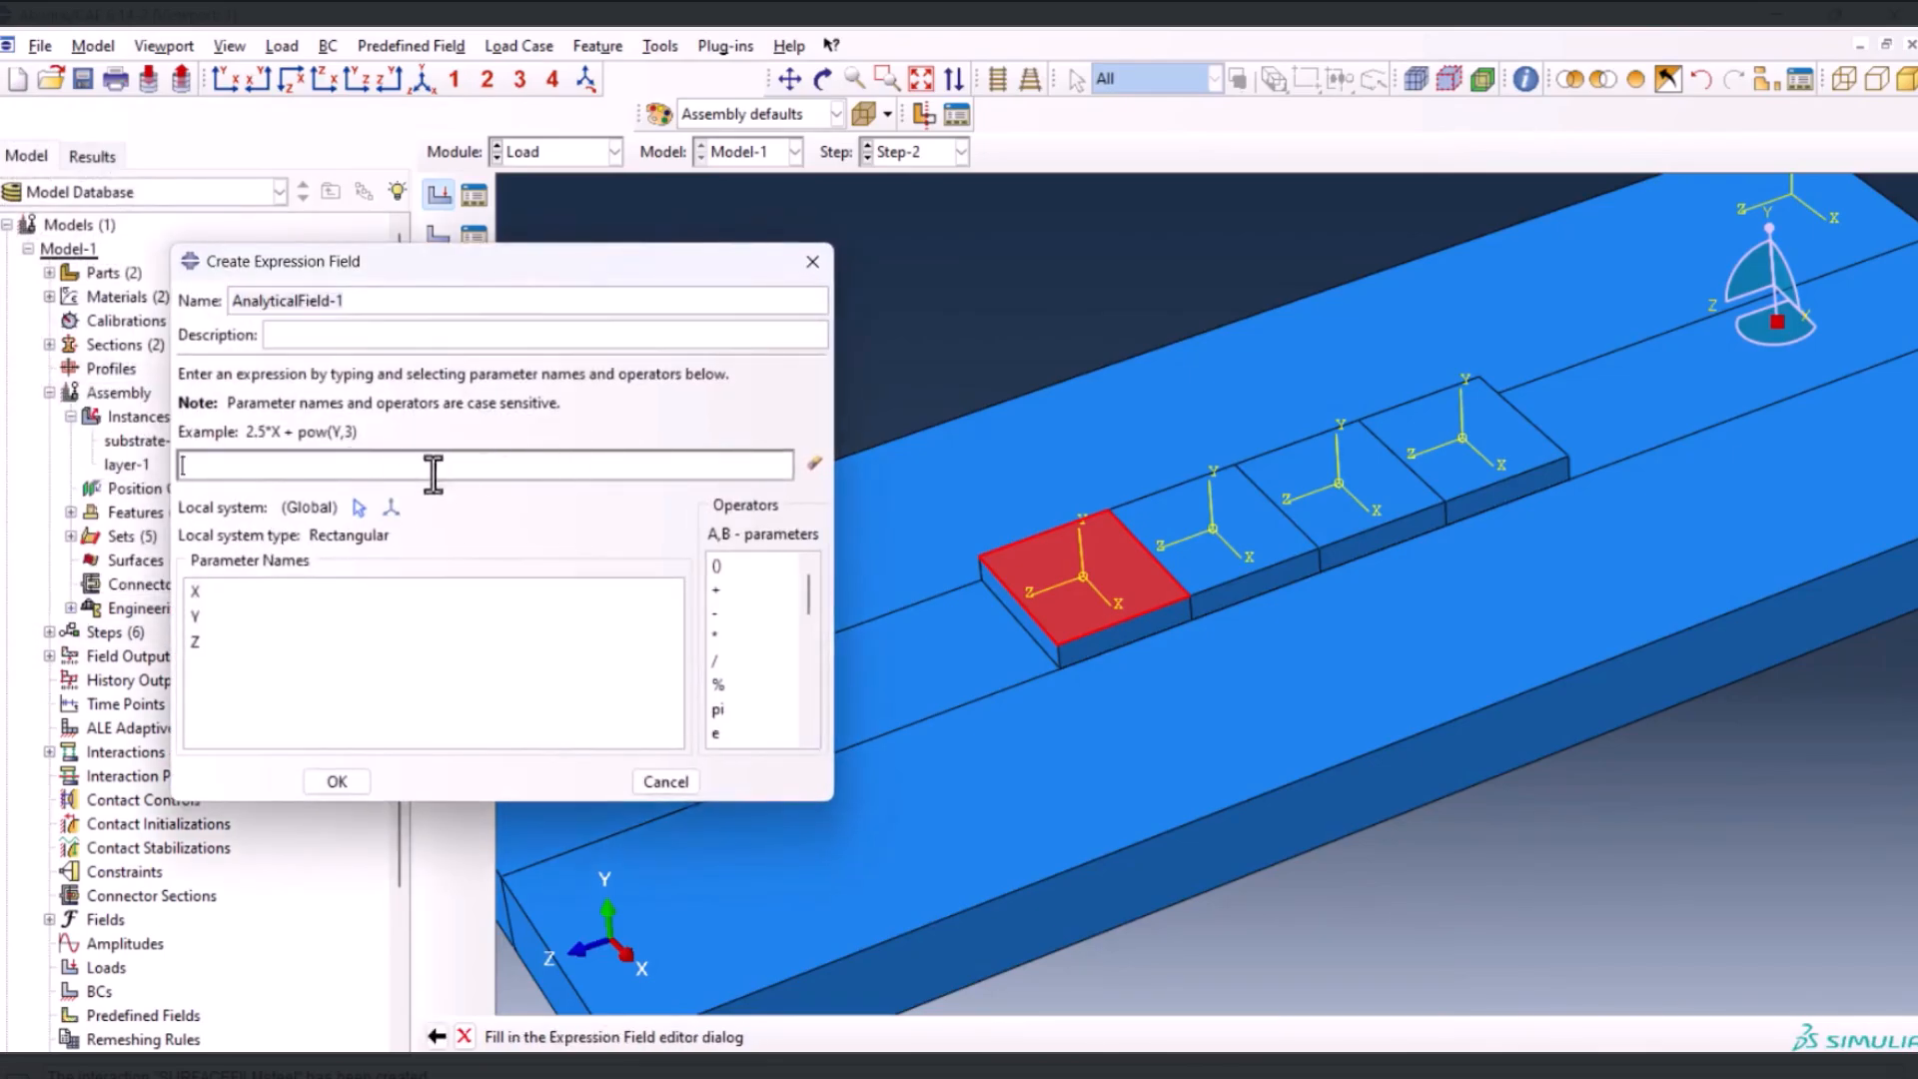
{"action": "left_click_drag", "start_coordinate": [289, 261], "coordinate": [247, 113]}
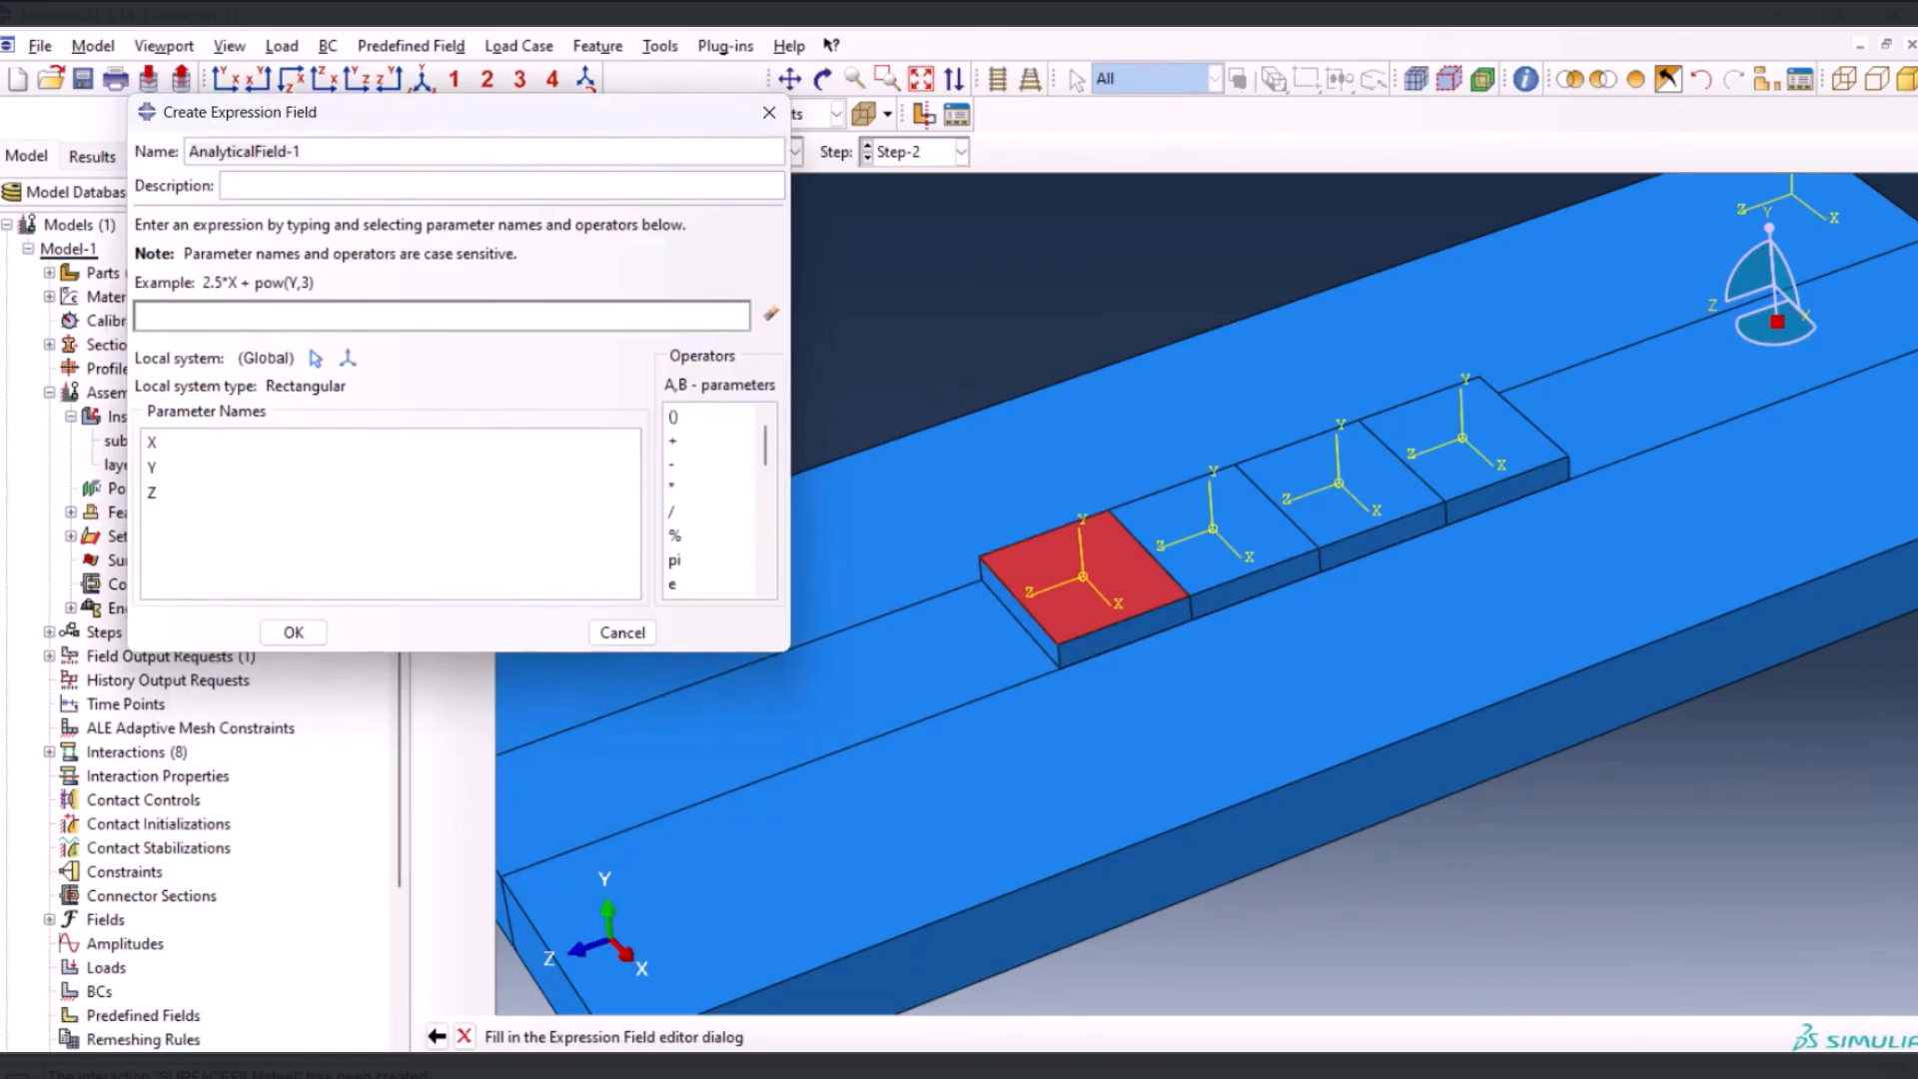
{"action": "key", "text": "alt+Tab"}
{"action": "left_click", "coordinate": [768, 936]}
{"action": "left_click", "coordinate": [633, 833]}
{"action": "left_click", "coordinate": [672, 722]}
{"action": "left_click_drag", "start_coordinate": [393, 250], "coordinate": [505, 320]}
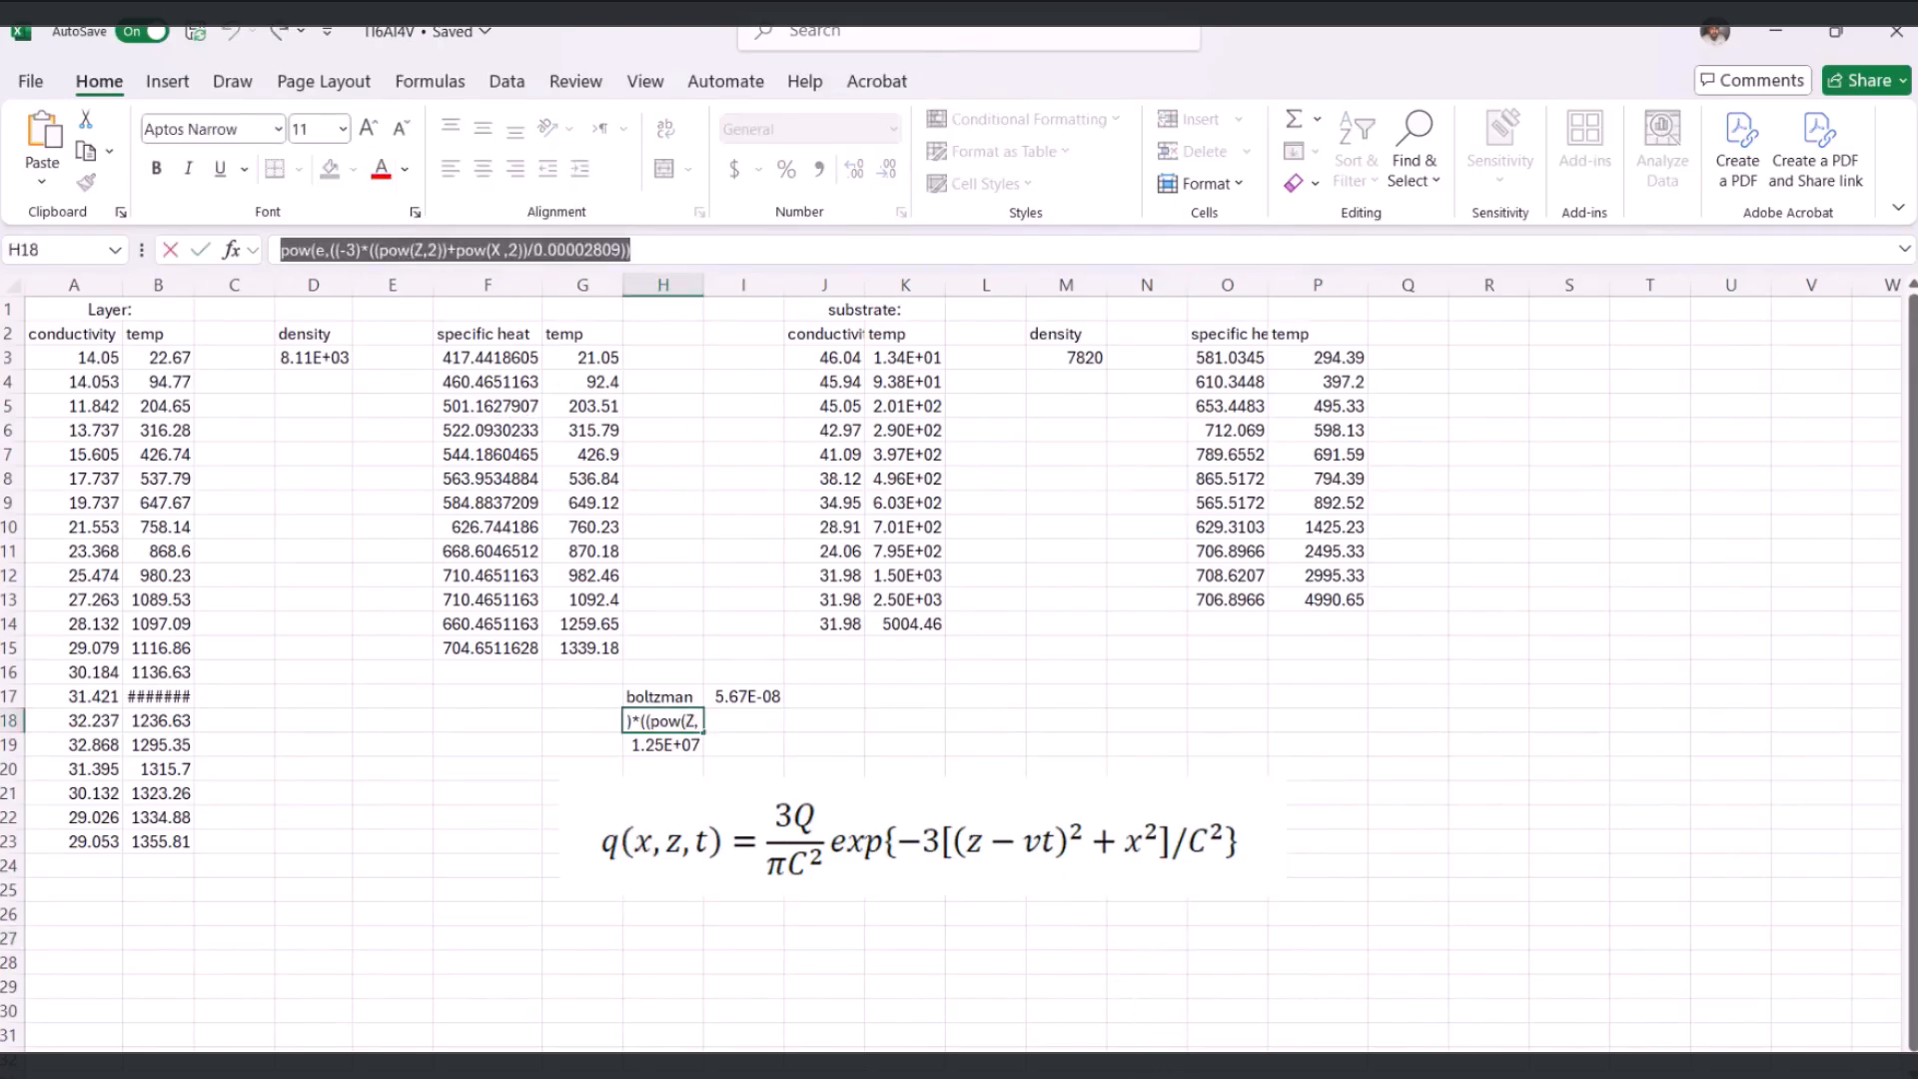
{"action": "key", "text": "ctrl+c"}
{"action": "left_click", "coordinate": [1010, 1022]}
{"action": "key", "text": "ctrl+v"}
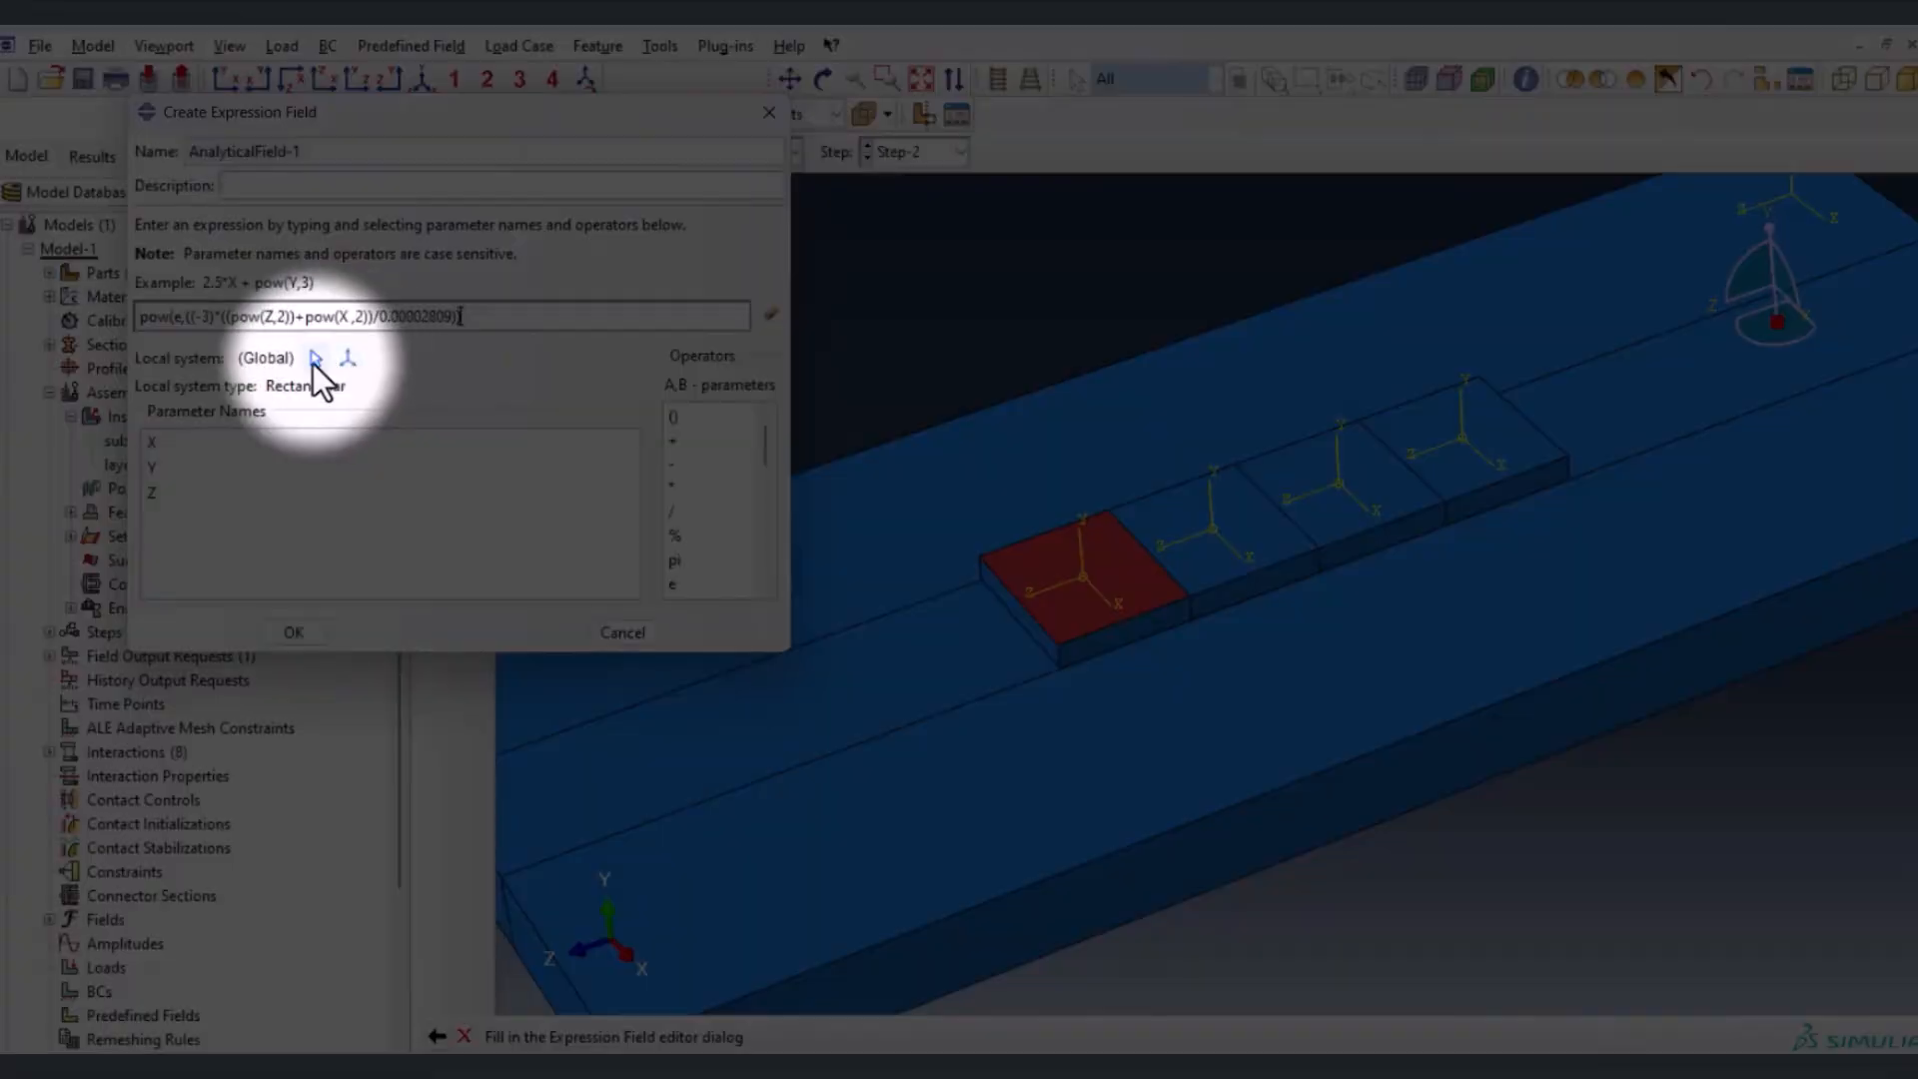
Use the first segment's Datum csys-2 as the field's local system and set Load-1's distribution to AnalyticalField-1
{"action": "left_click", "coordinate": [315, 359]}
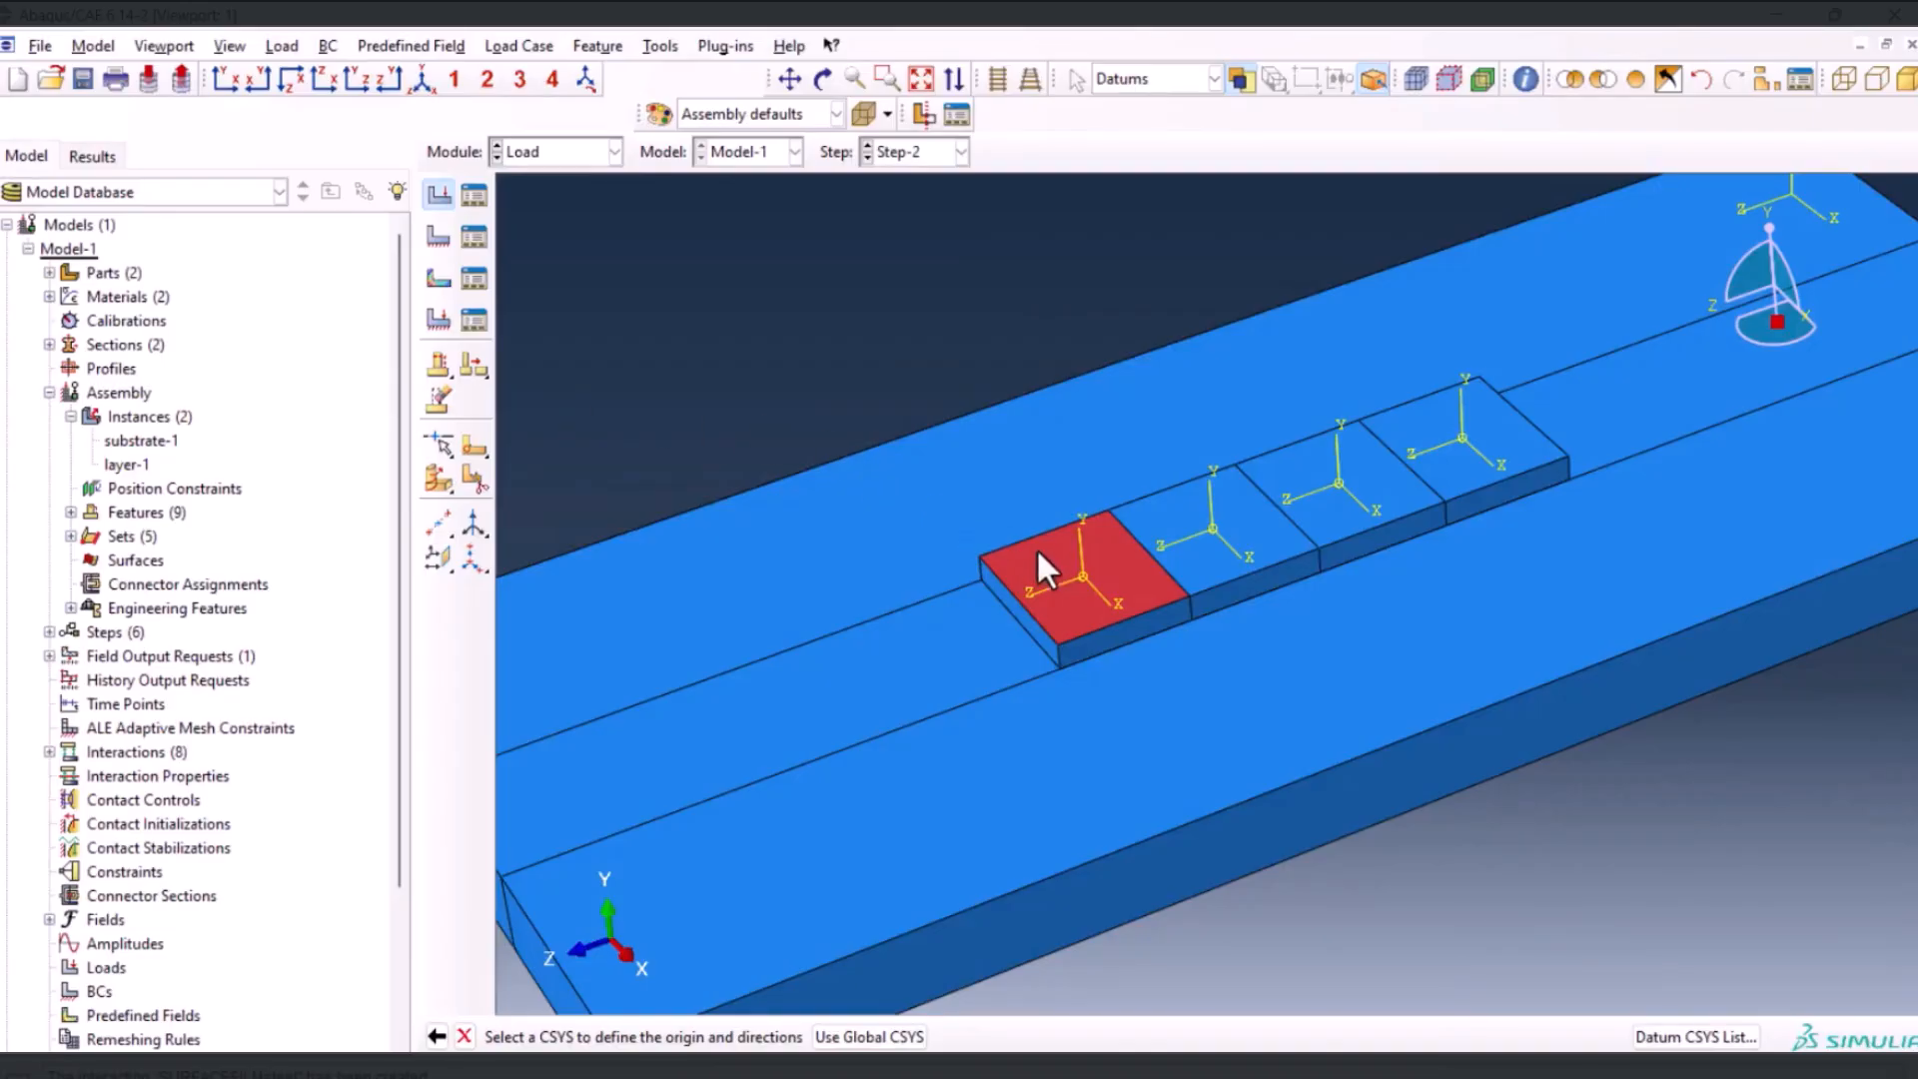
{"action": "left_click", "coordinate": [1083, 578]}
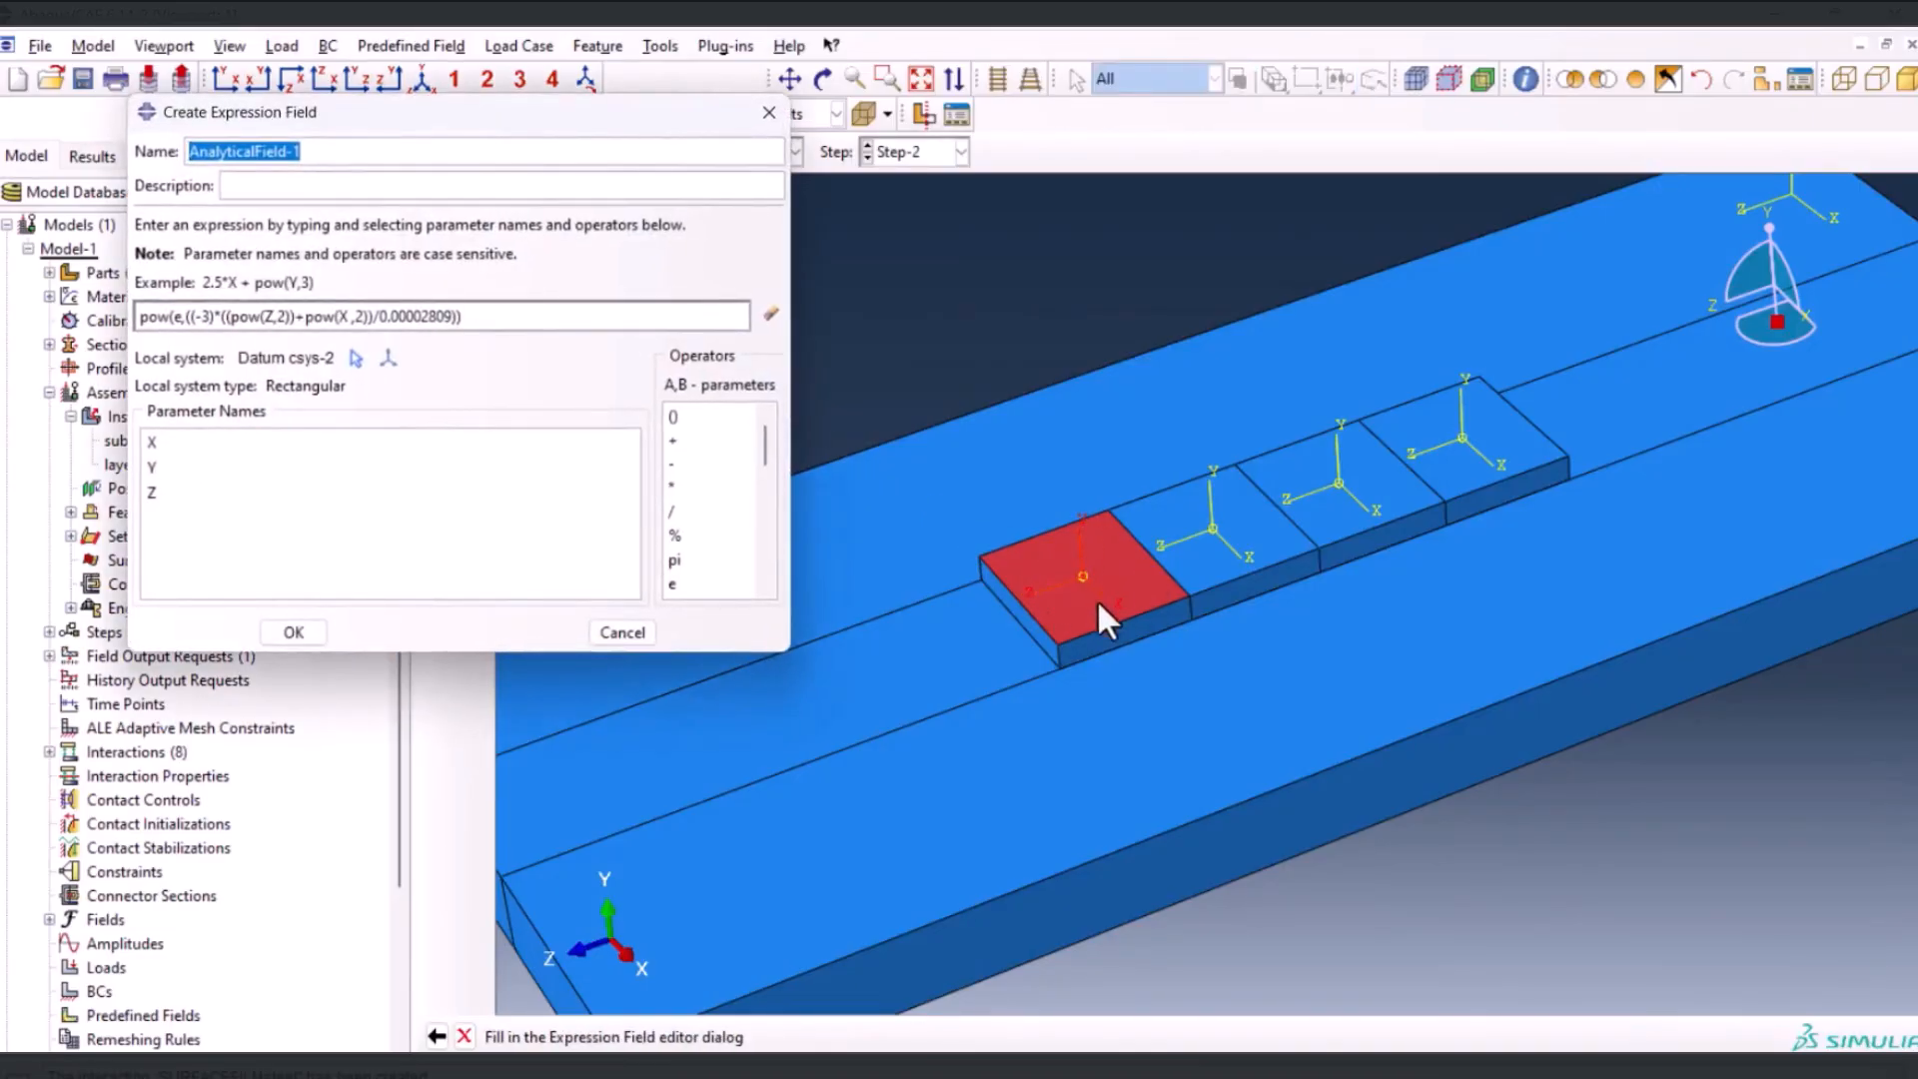
{"action": "left_click", "coordinate": [310, 633]}
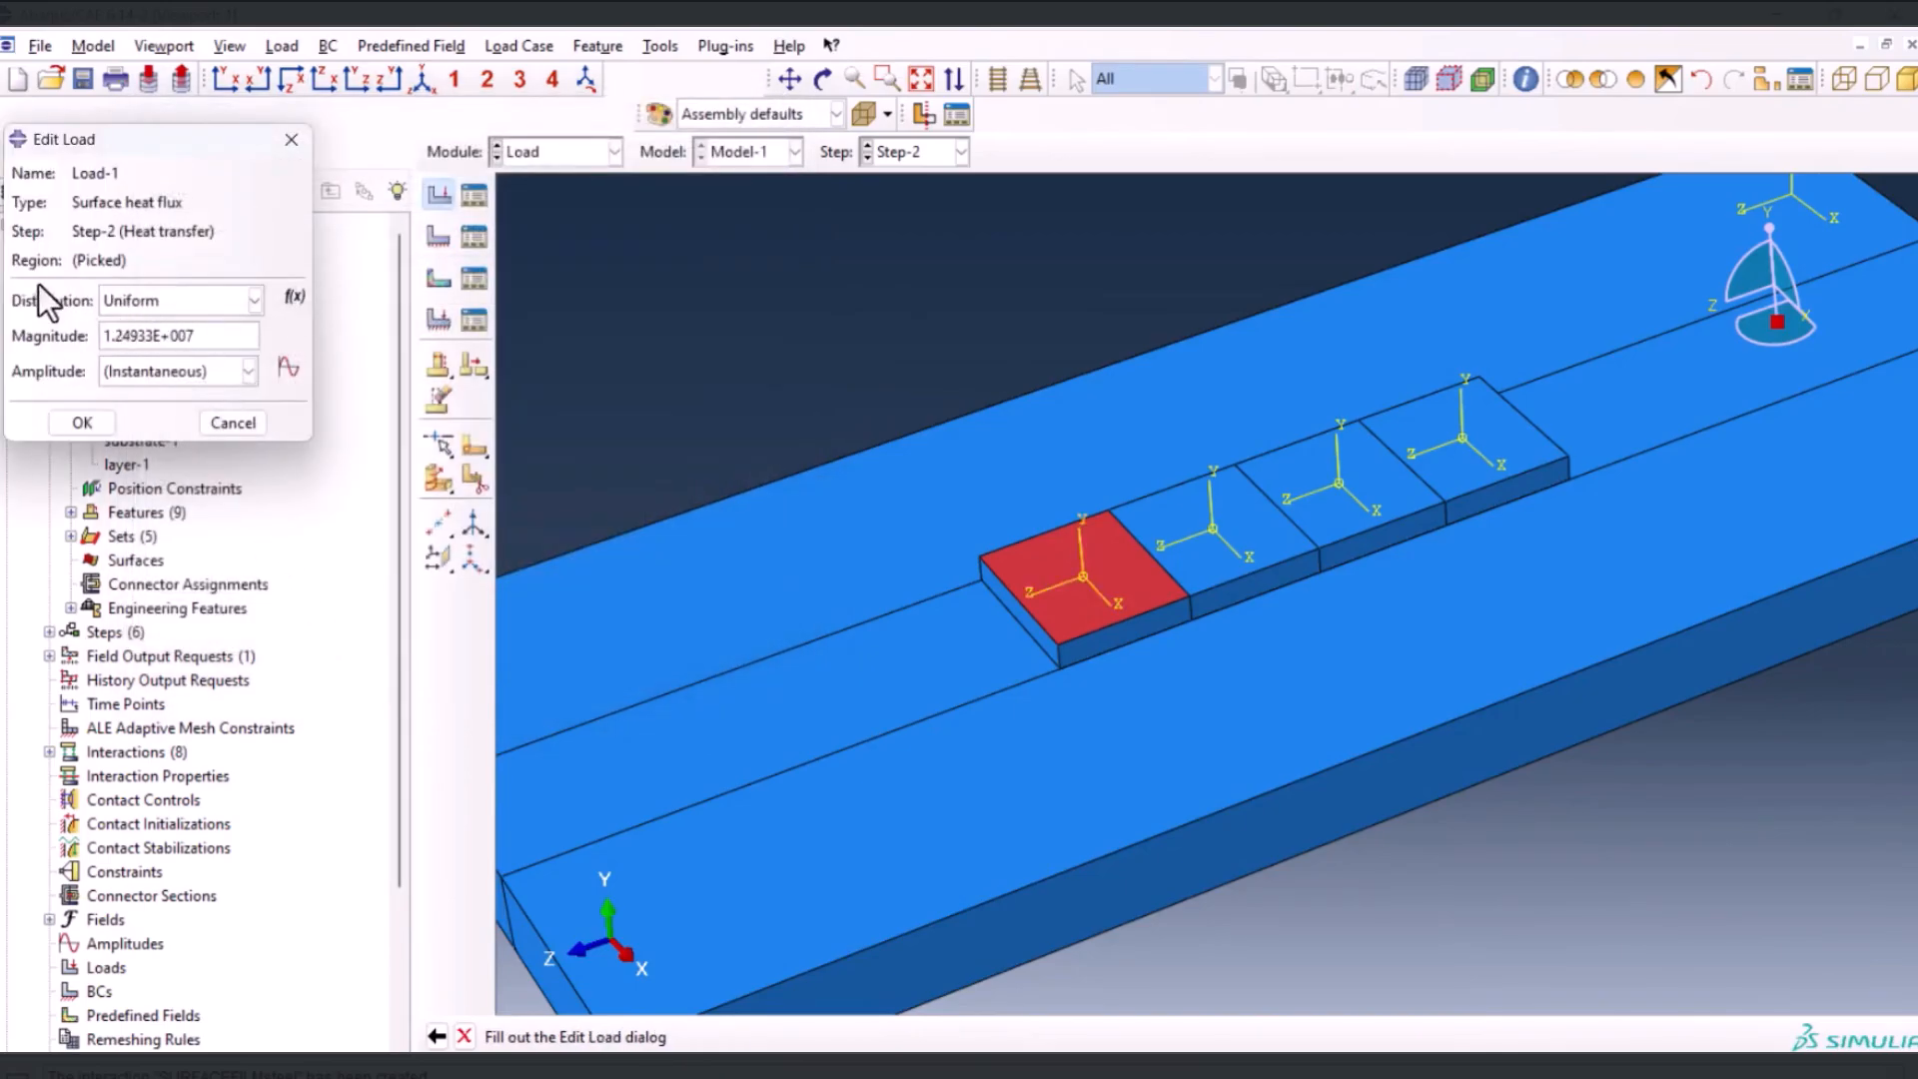
{"action": "left_click", "coordinate": [183, 309]}
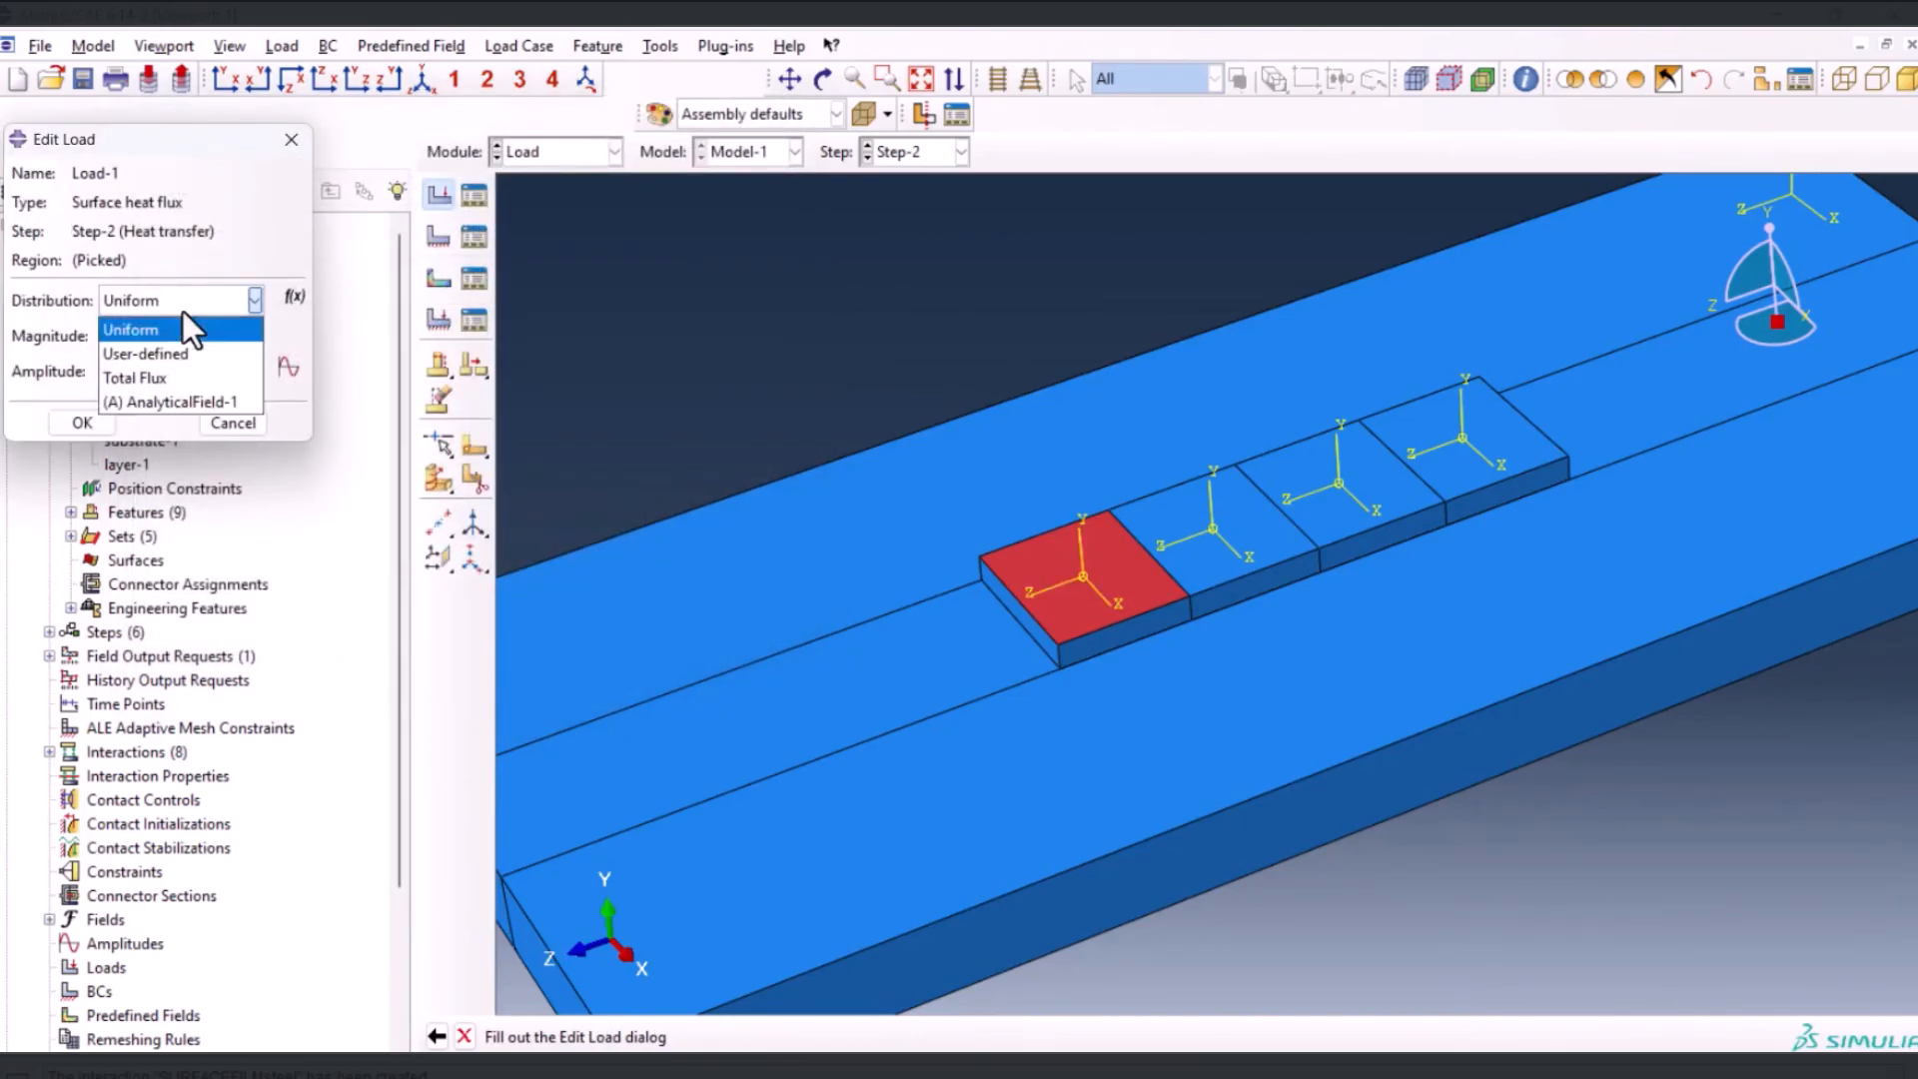
{"action": "left_click", "coordinate": [178, 402]}
{"action": "left_click", "coordinate": [82, 422]}
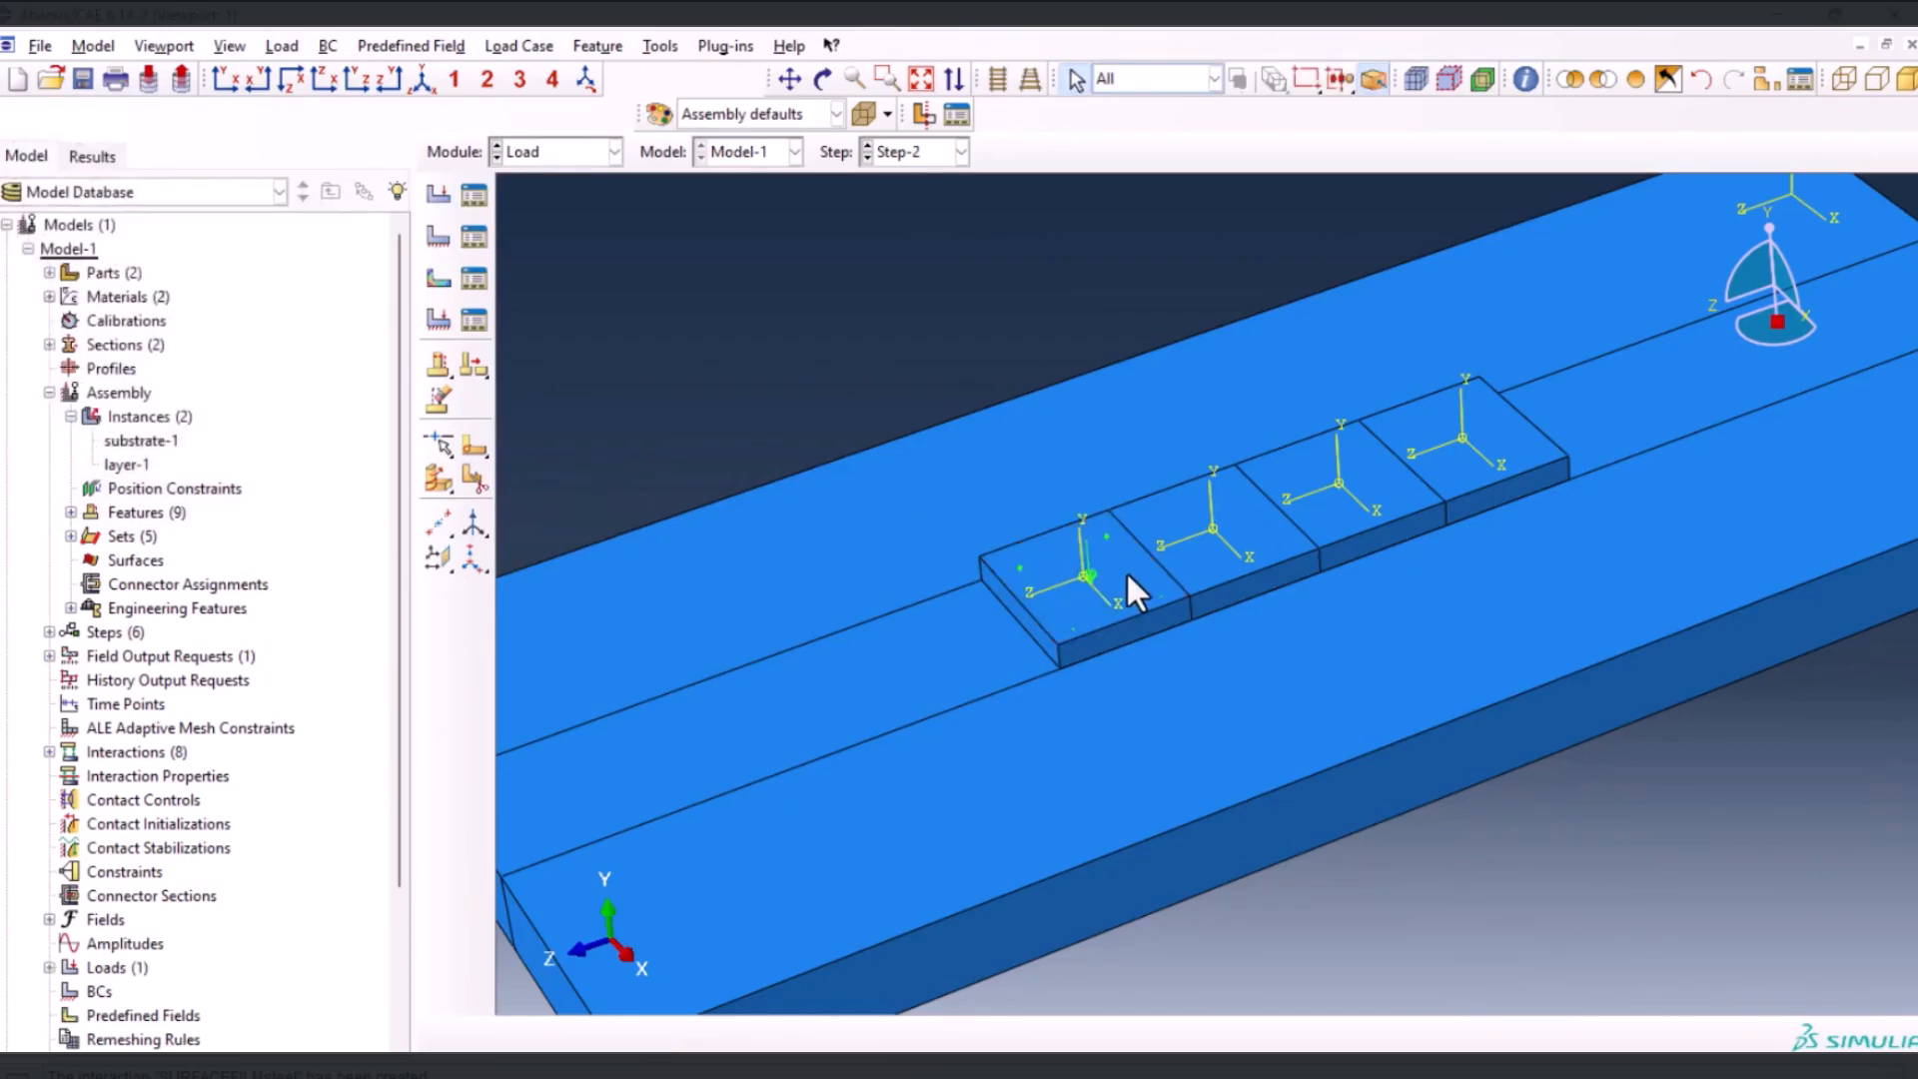
Deactivate Load-1 from Step-3 onward in the Load Manager
{"action": "left_click", "coordinate": [463, 196]}
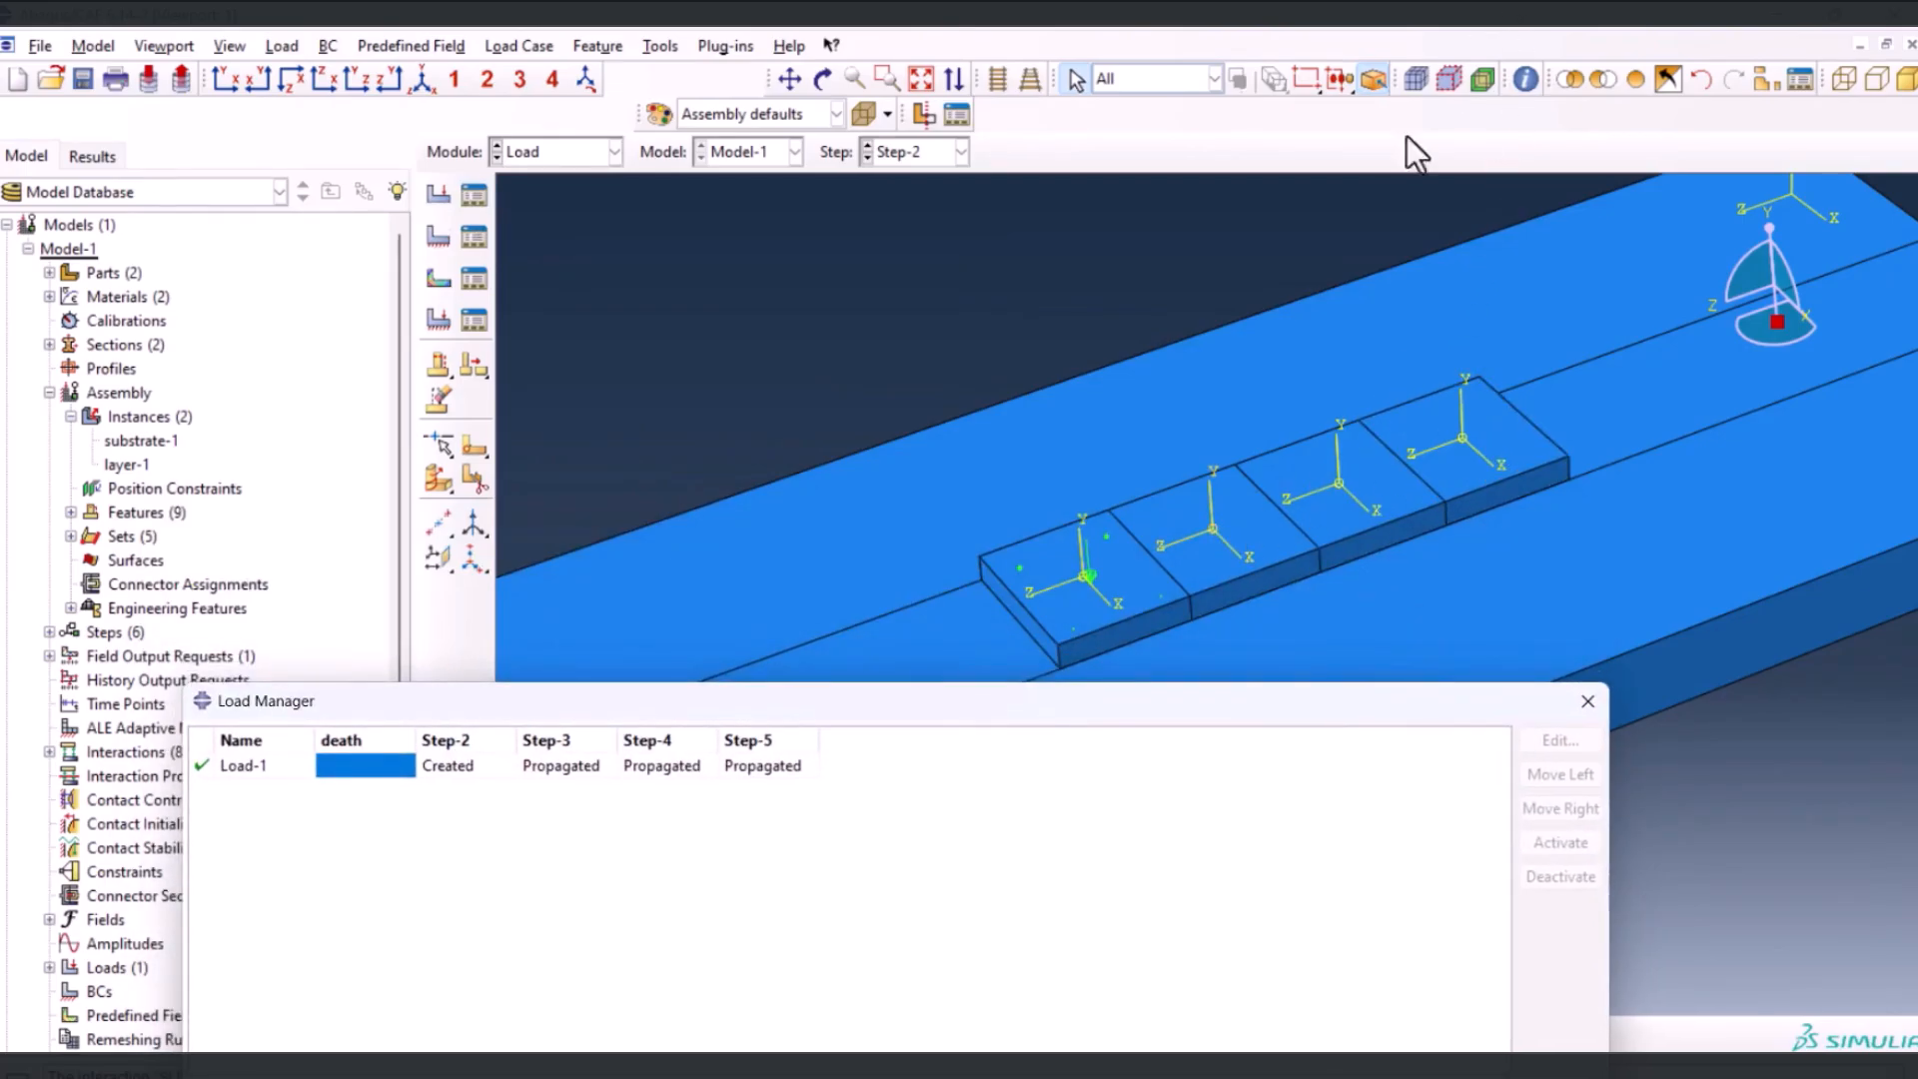
{"action": "left_click_drag", "start_coordinate": [914, 698], "coordinate": [908, 617]}
{"action": "left_click", "coordinate": [529, 688]}
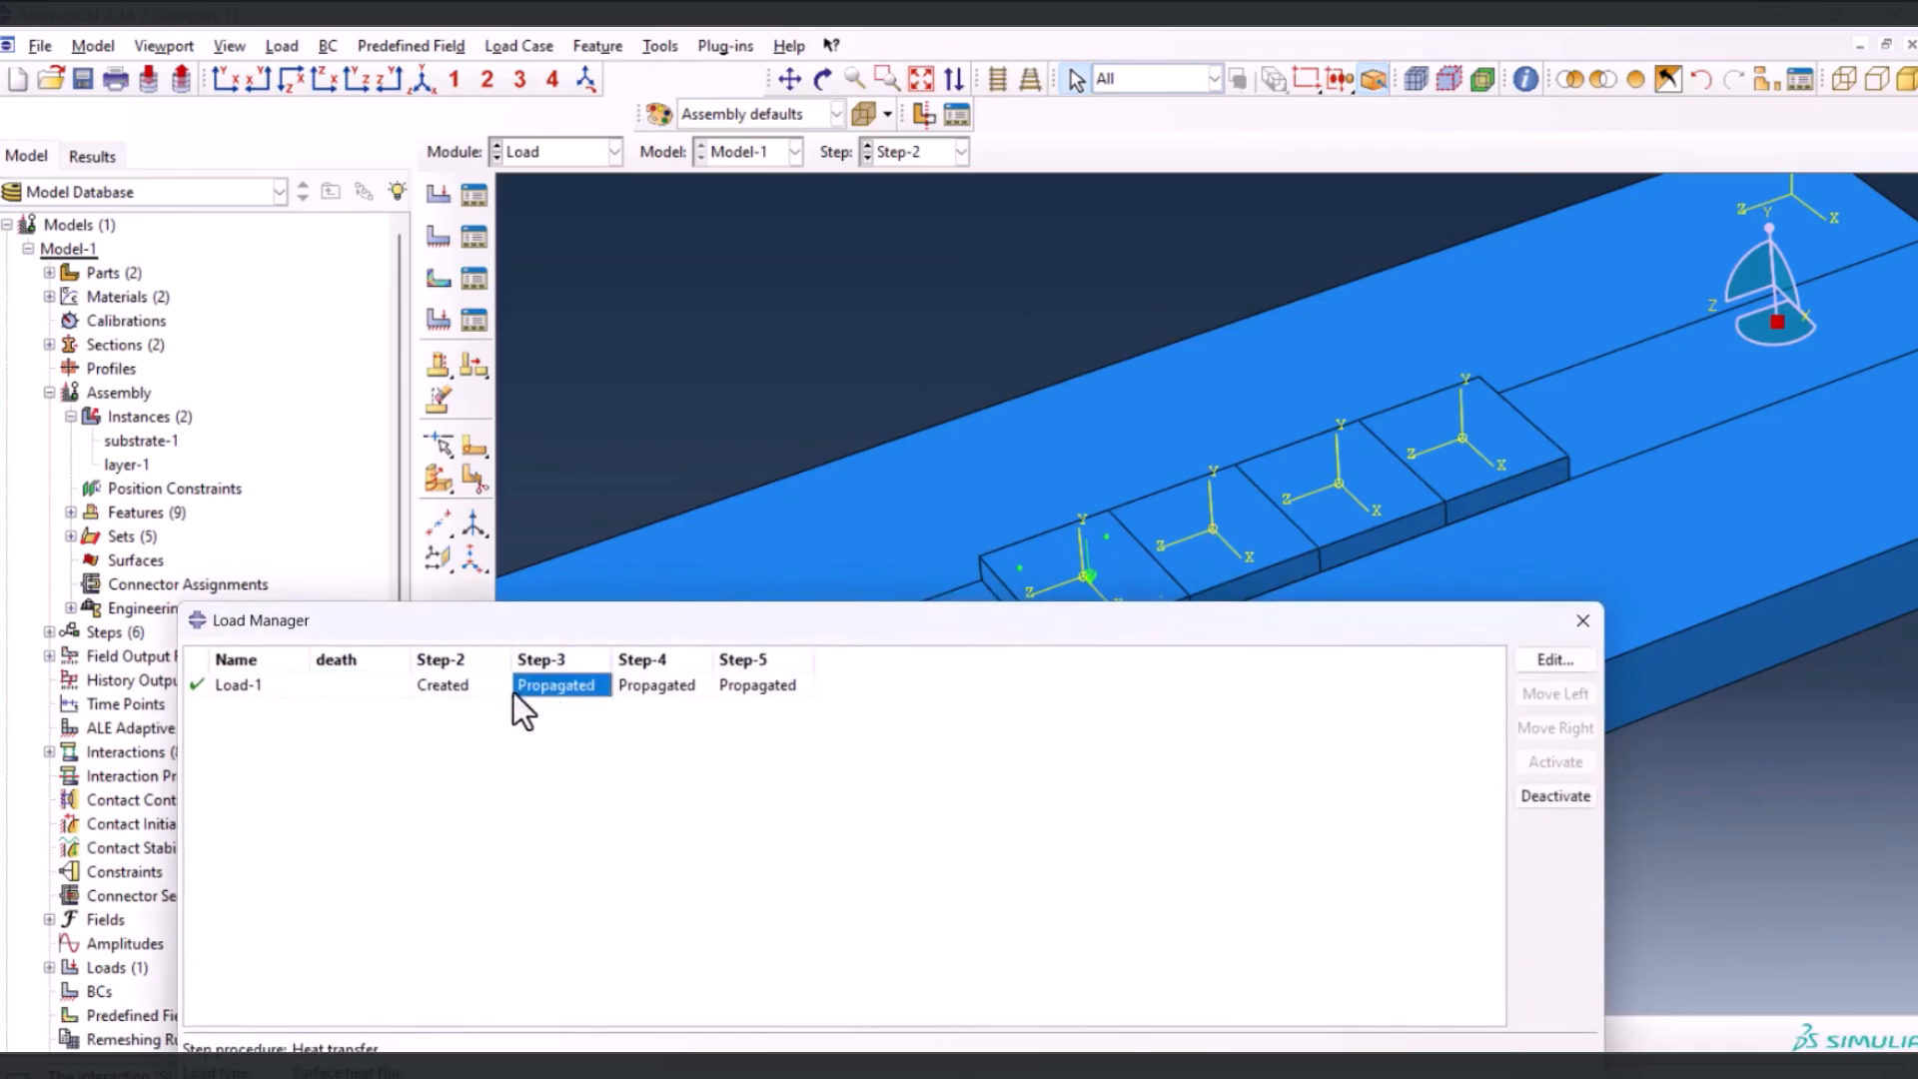
{"action": "left_click", "coordinate": [1544, 798]}
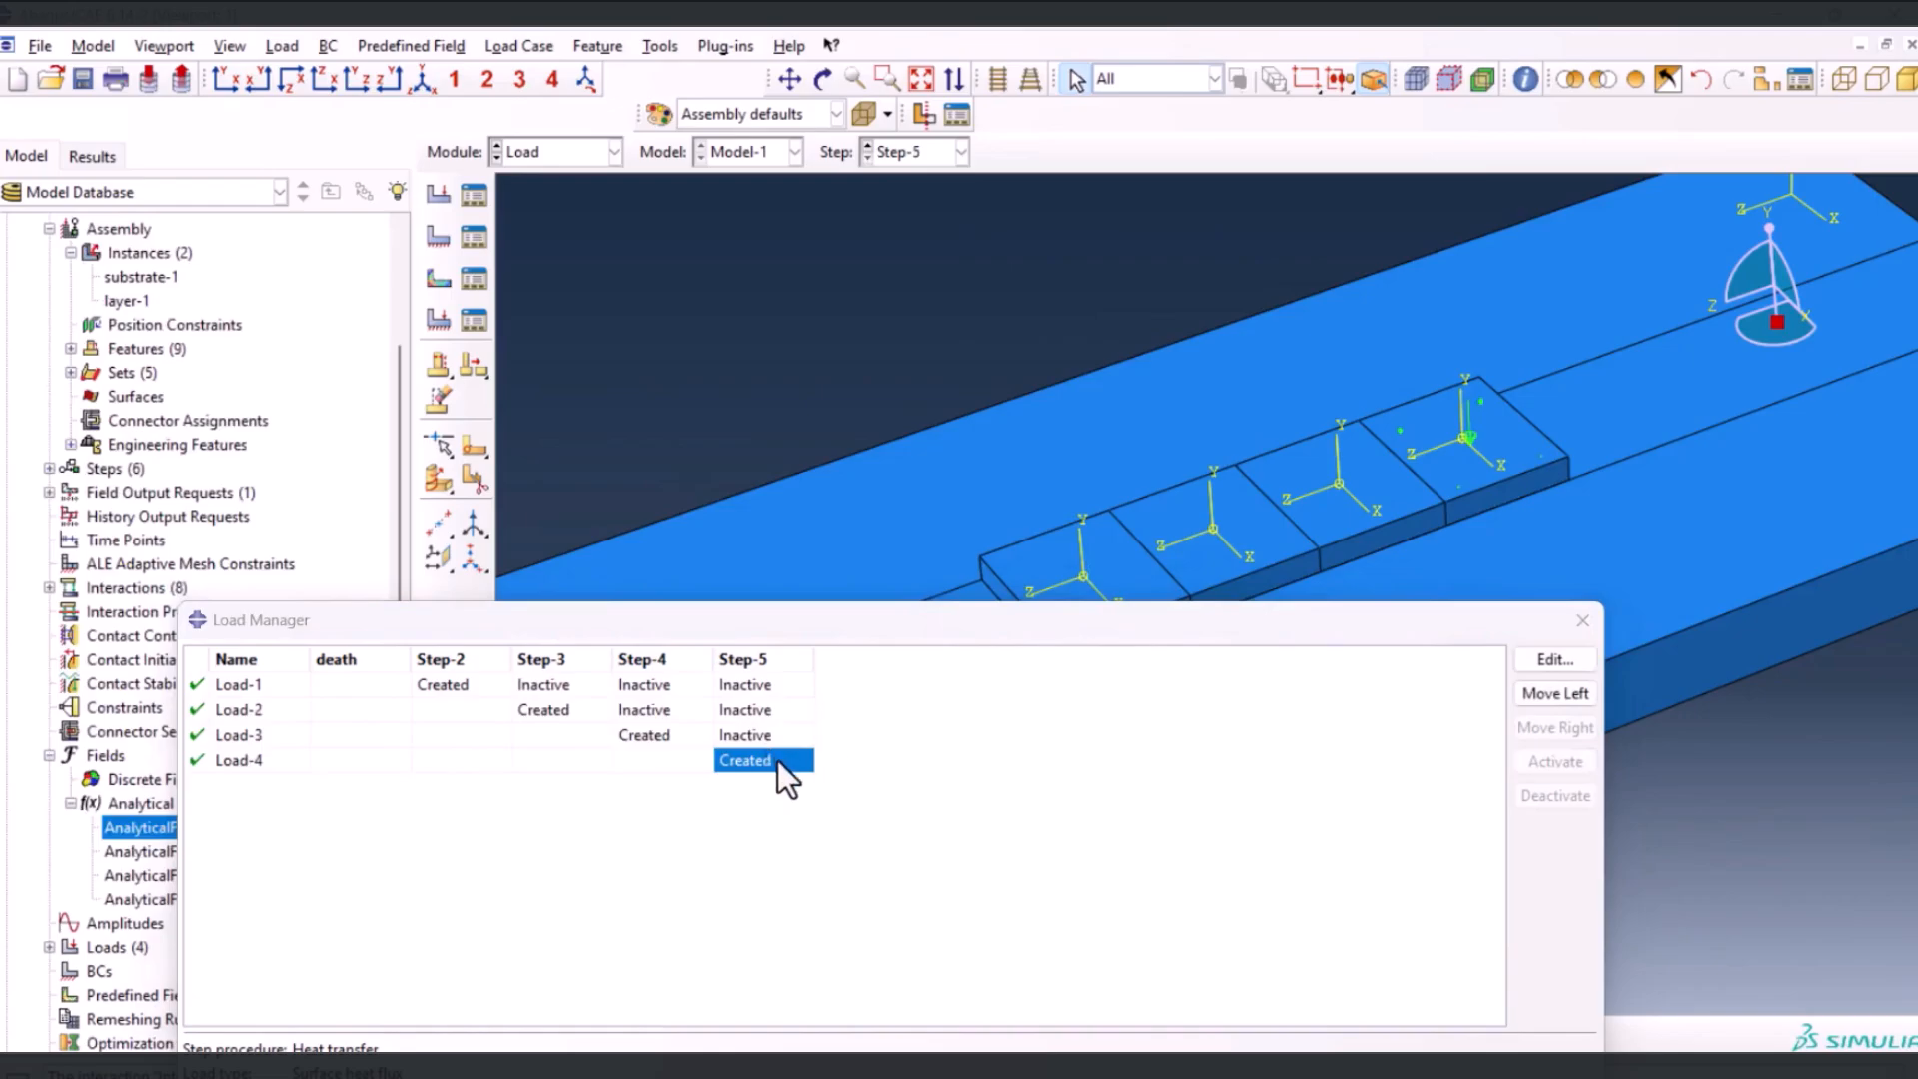
Review the region, distribution and magnitude of the heat flux loads created in Step-2 through Step-5
{"action": "double_click", "coordinate": [437, 685]}
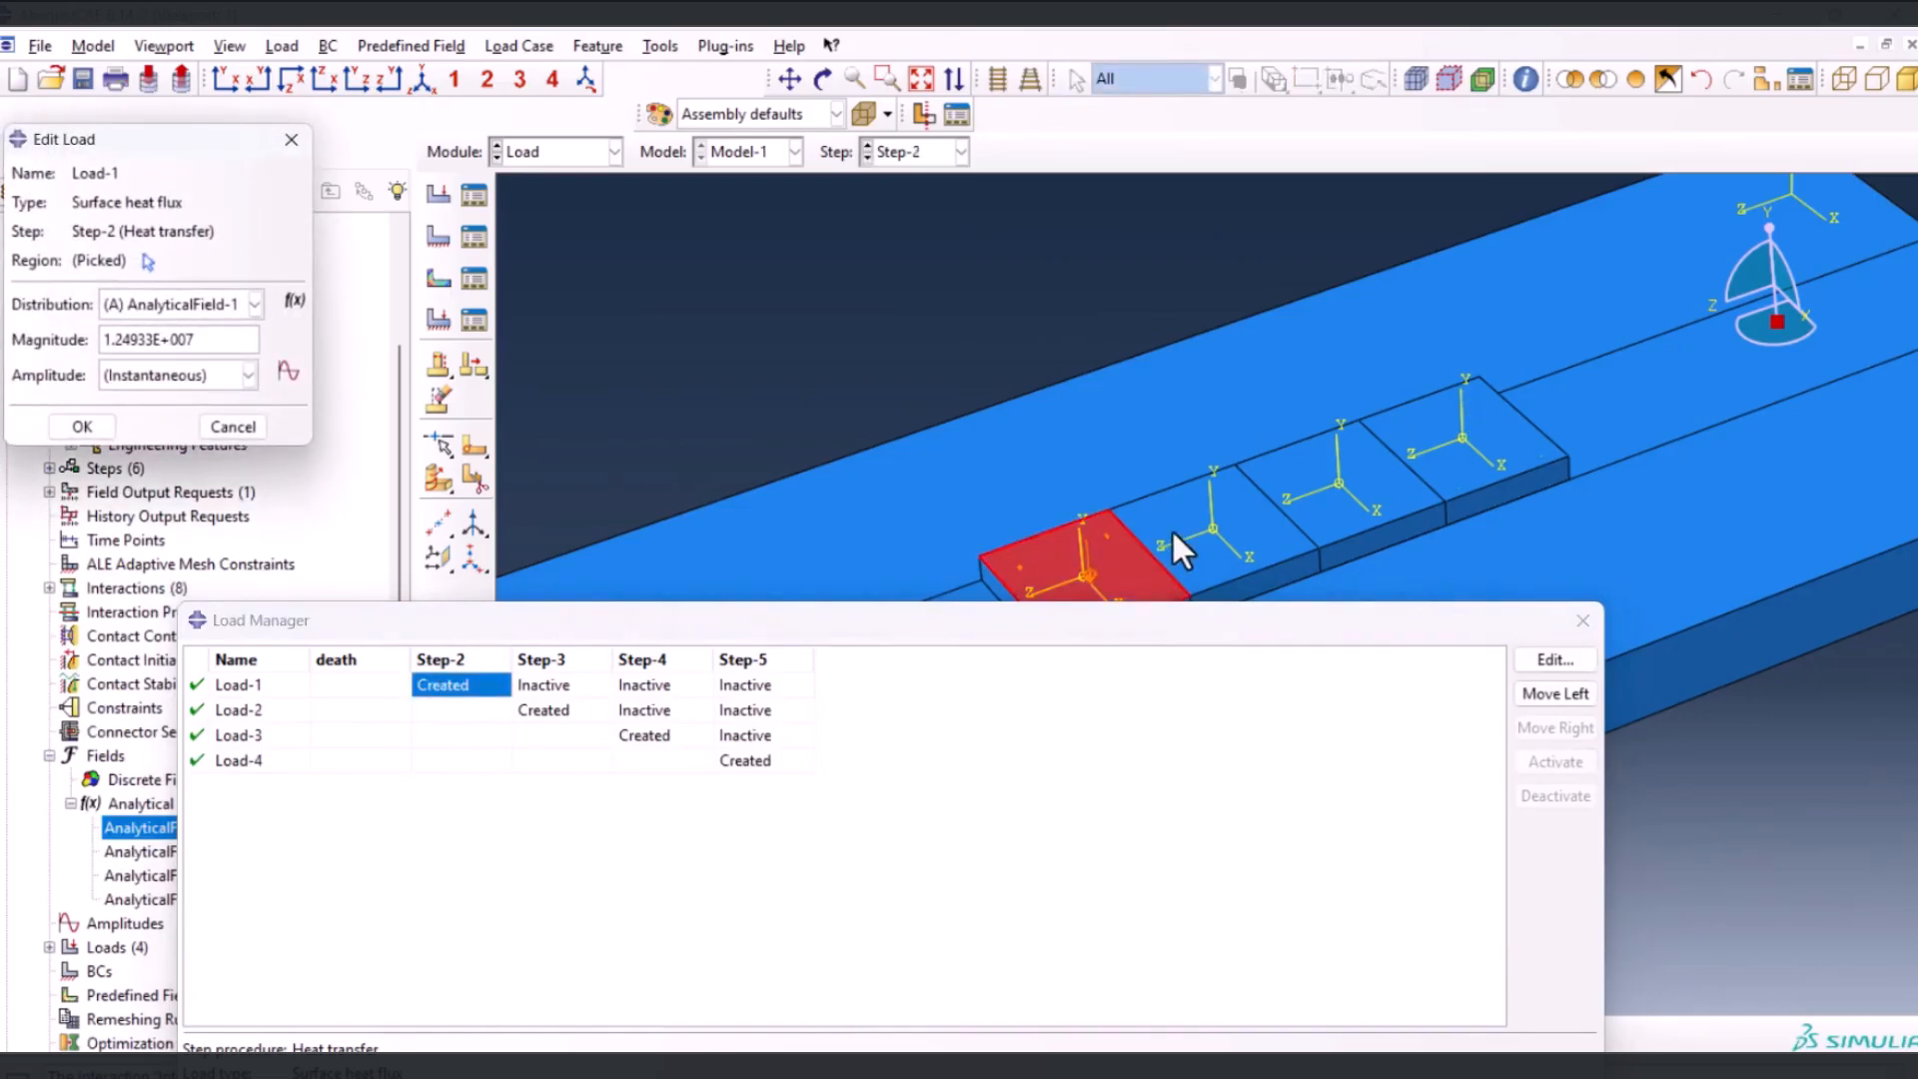
{"action": "double_click", "coordinate": [558, 711]}
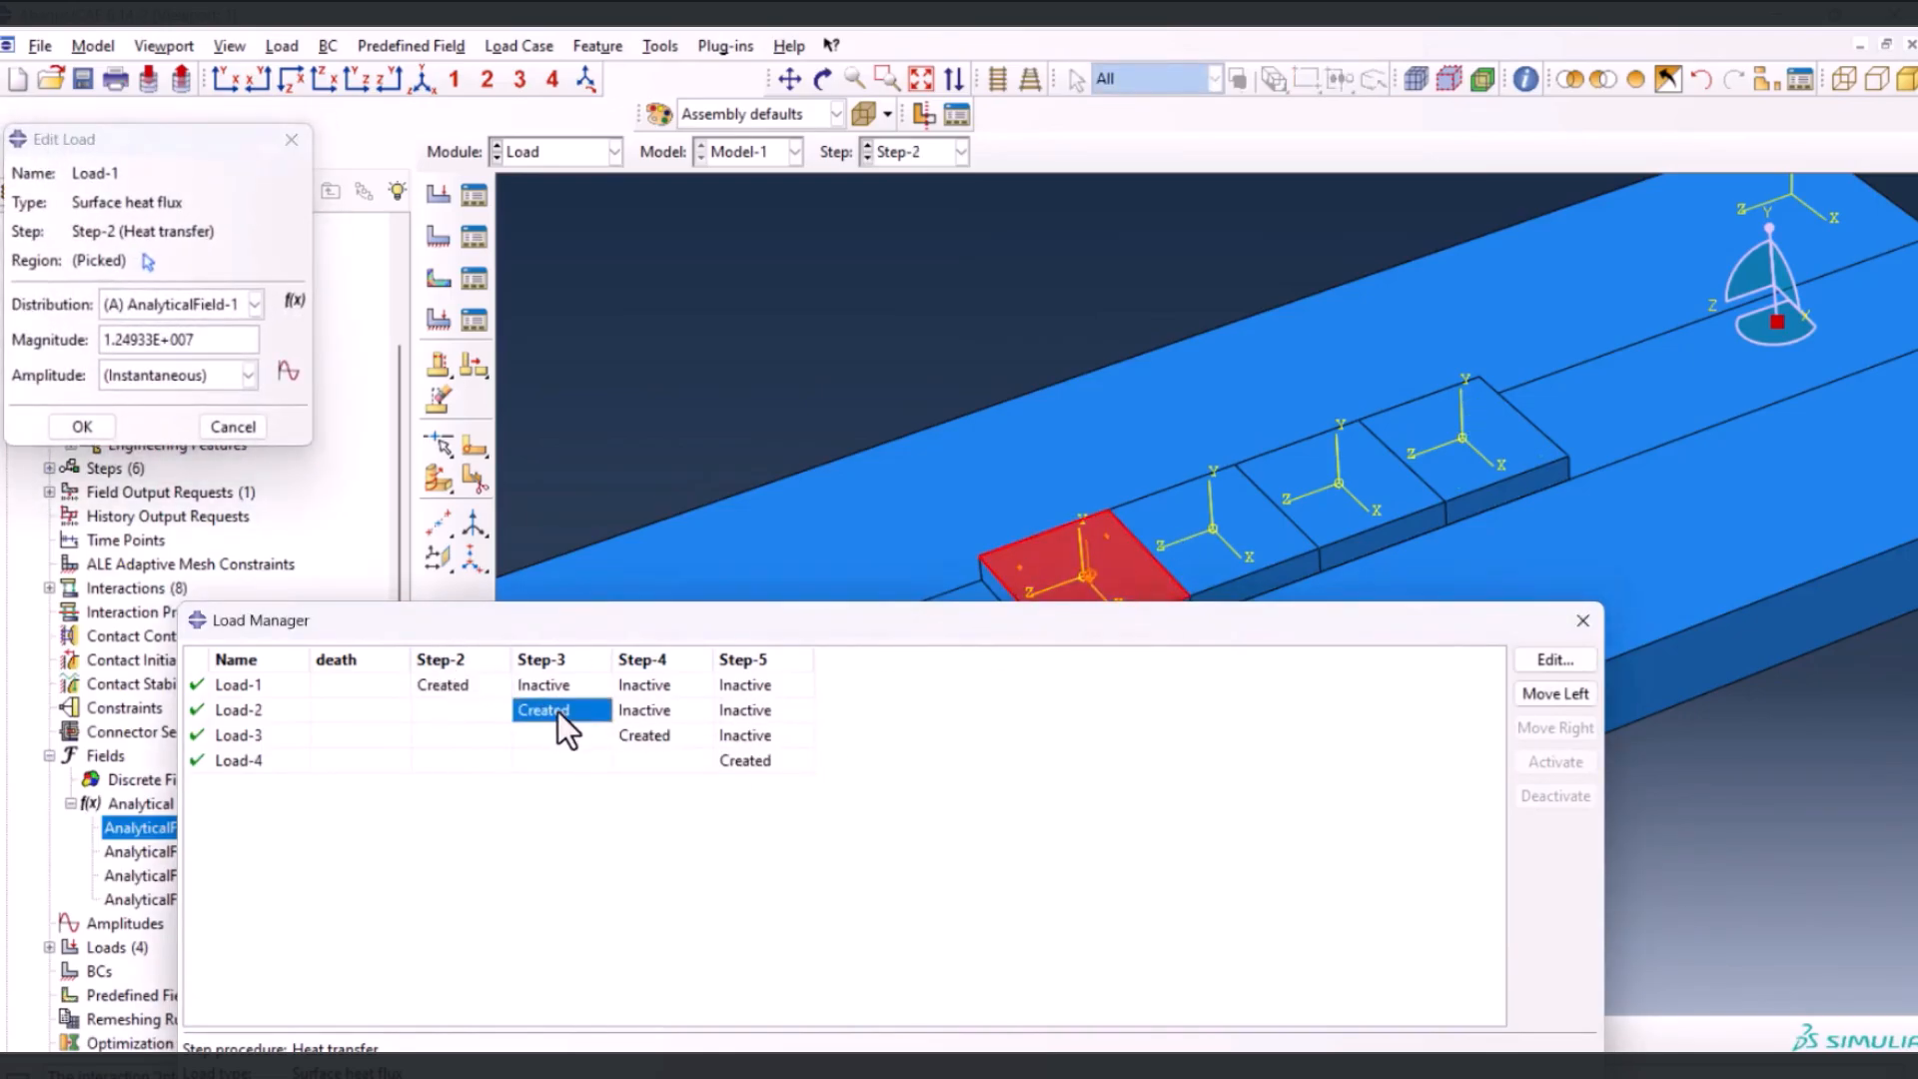
{"action": "double_click", "coordinate": [652, 738]}
{"action": "double_click", "coordinate": [751, 761]}
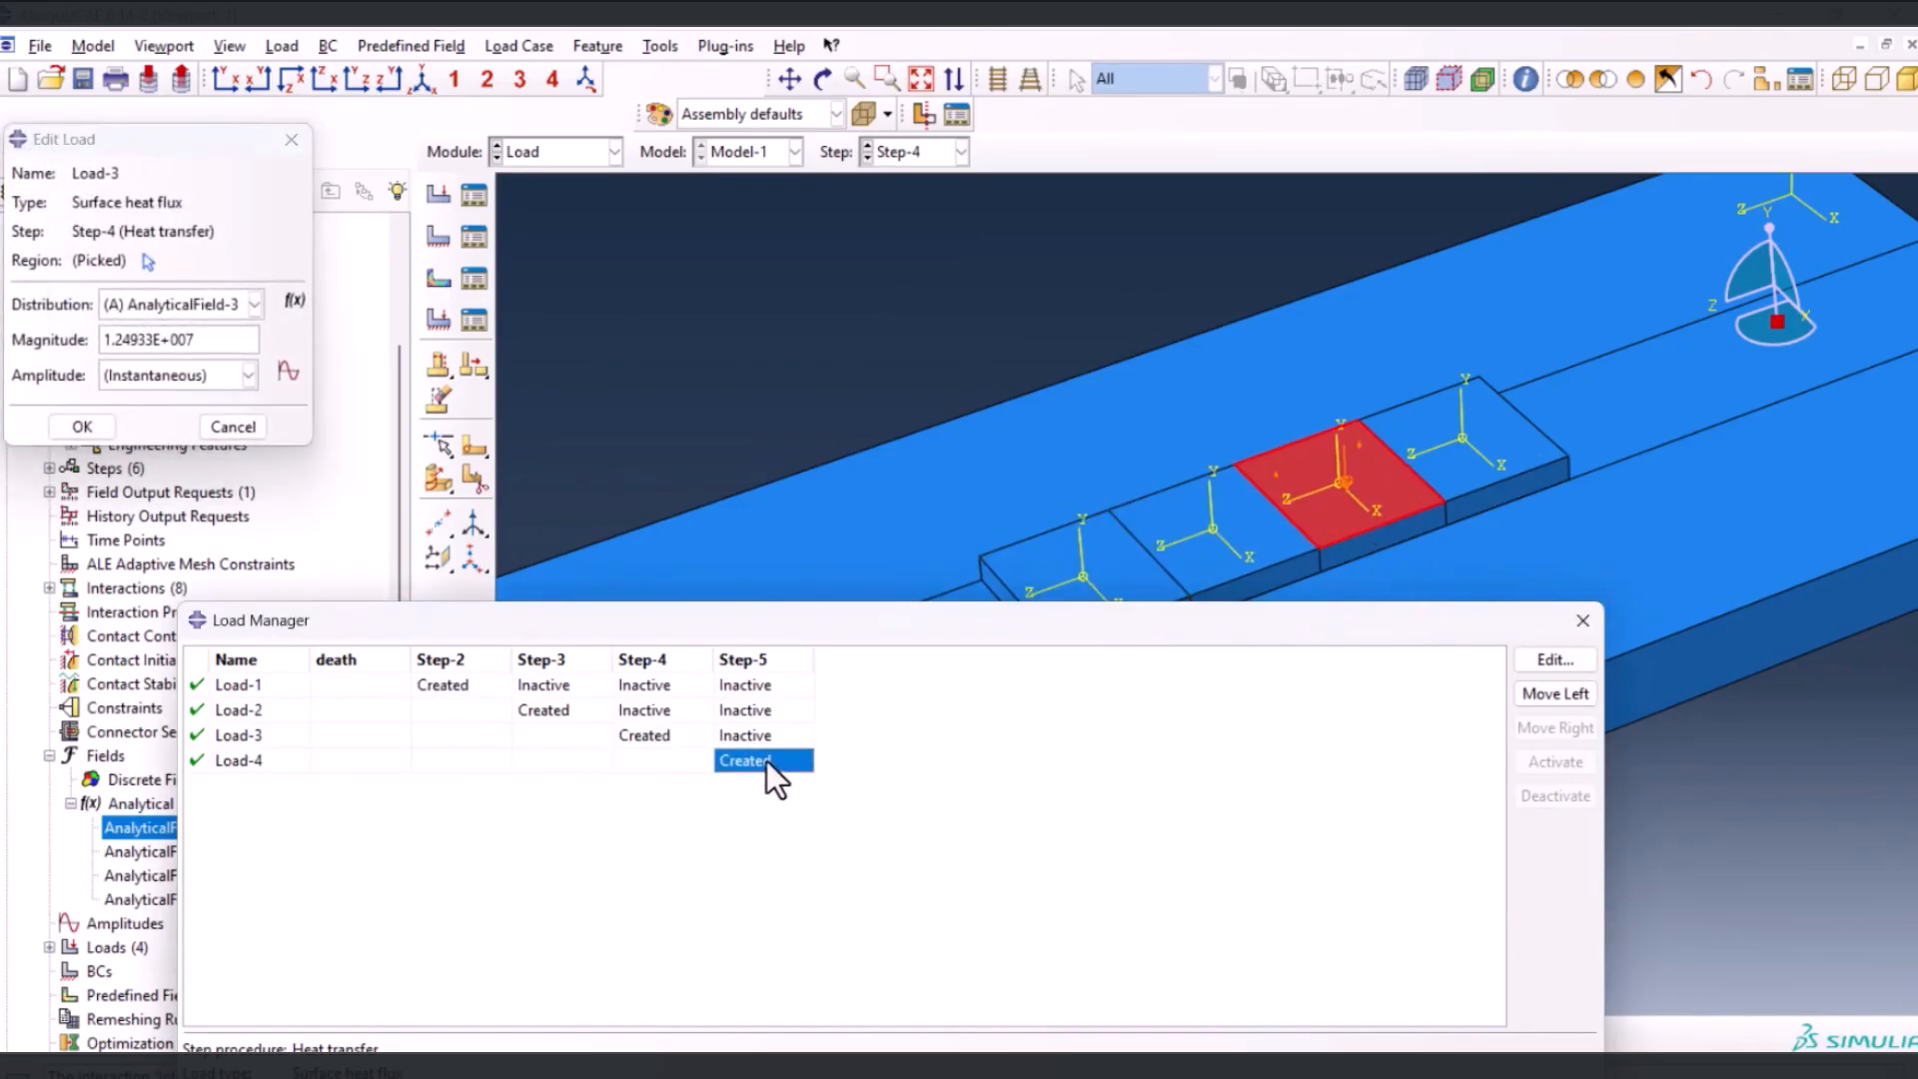
{"action": "left_click", "coordinate": [291, 139]}
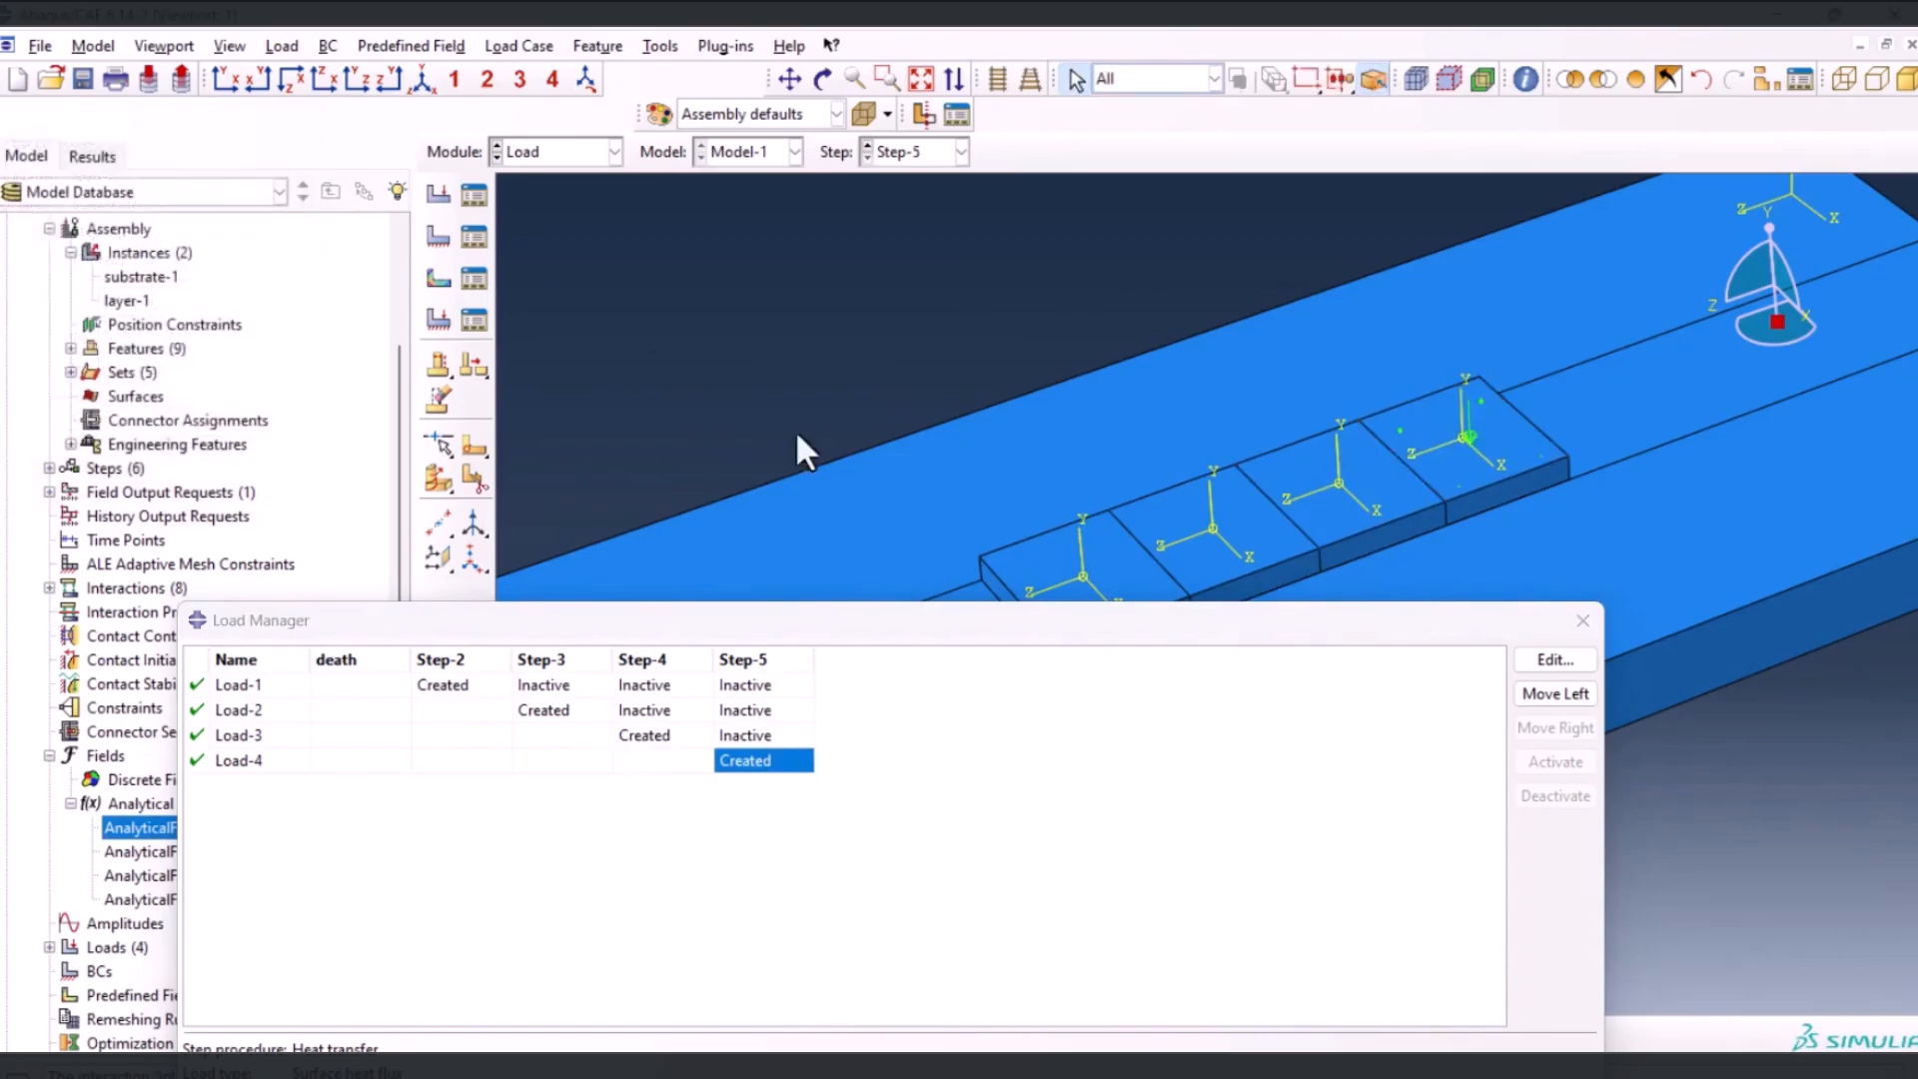
Close the Load Manager and start a Temperature predefined field of category Other in the Initial step
{"action": "left_click", "coordinate": [1582, 620]}
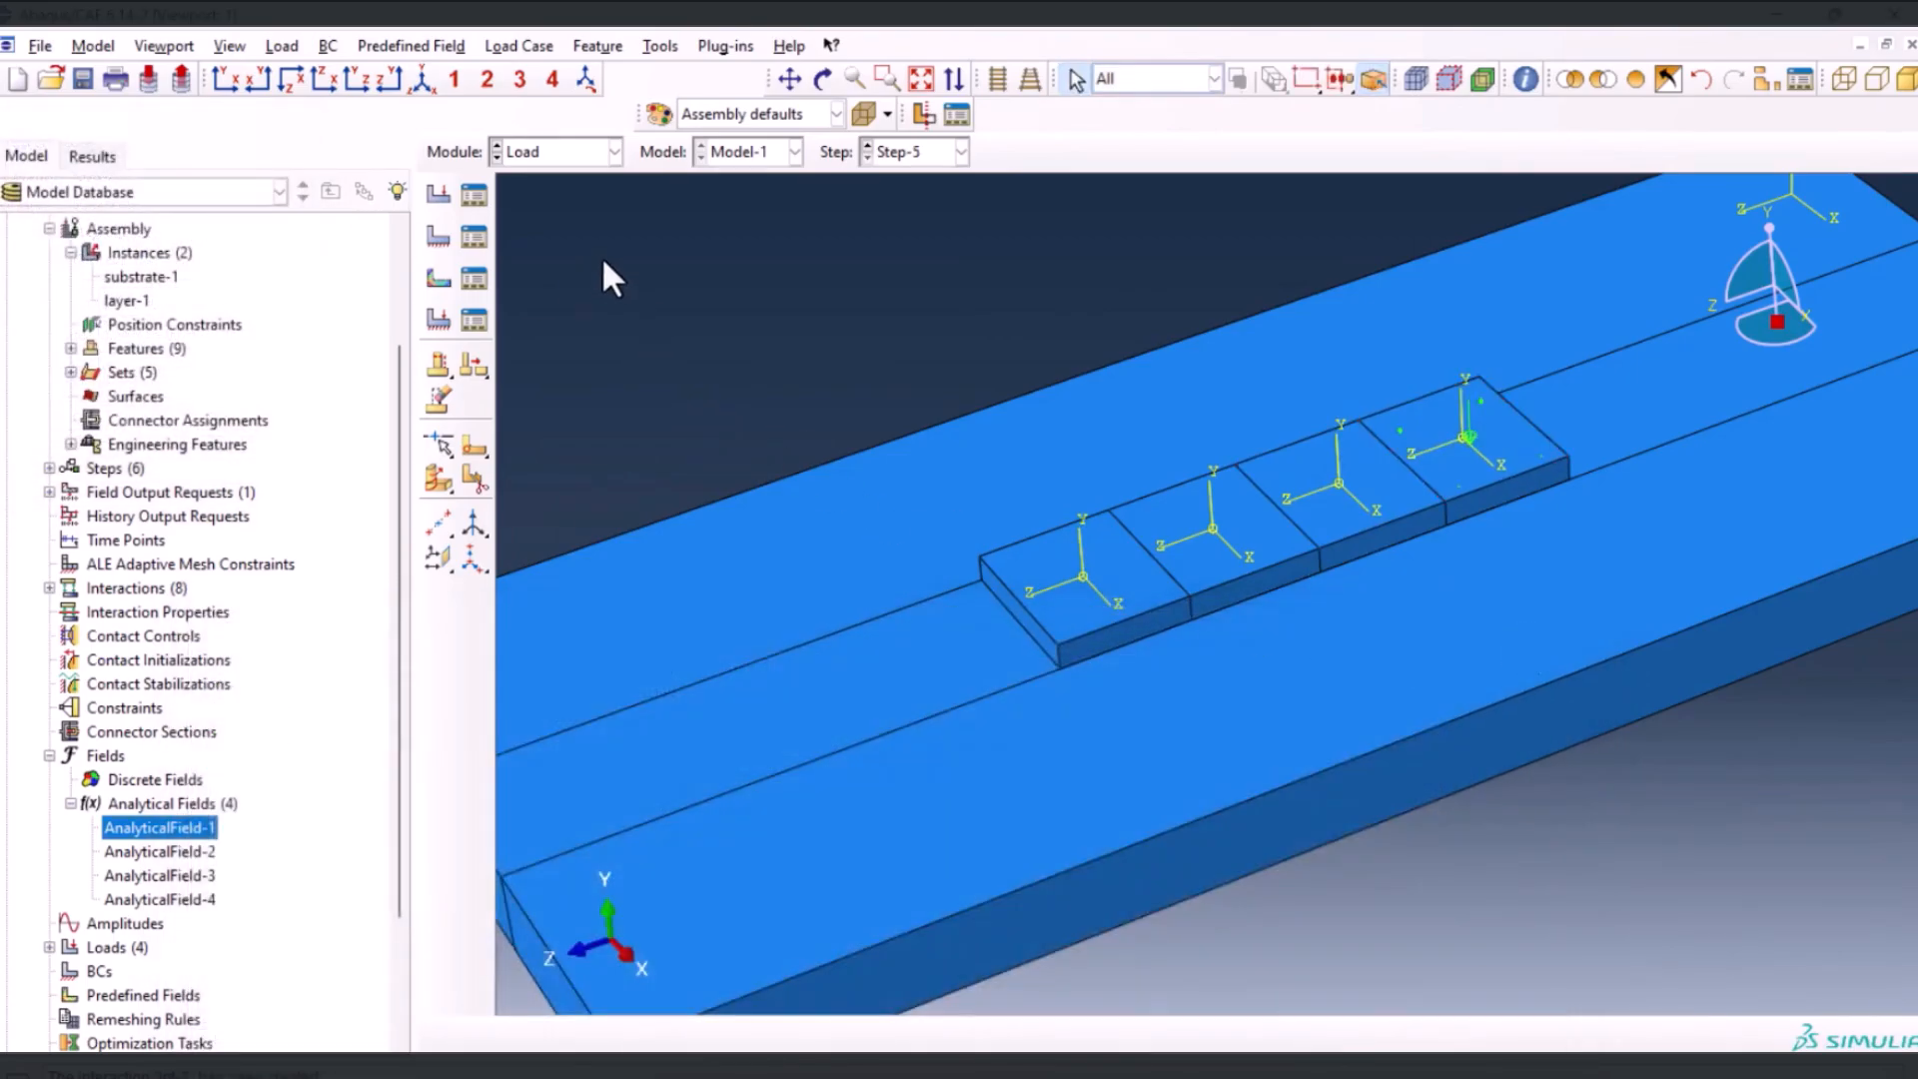
{"action": "left_click", "coordinate": [440, 280]}
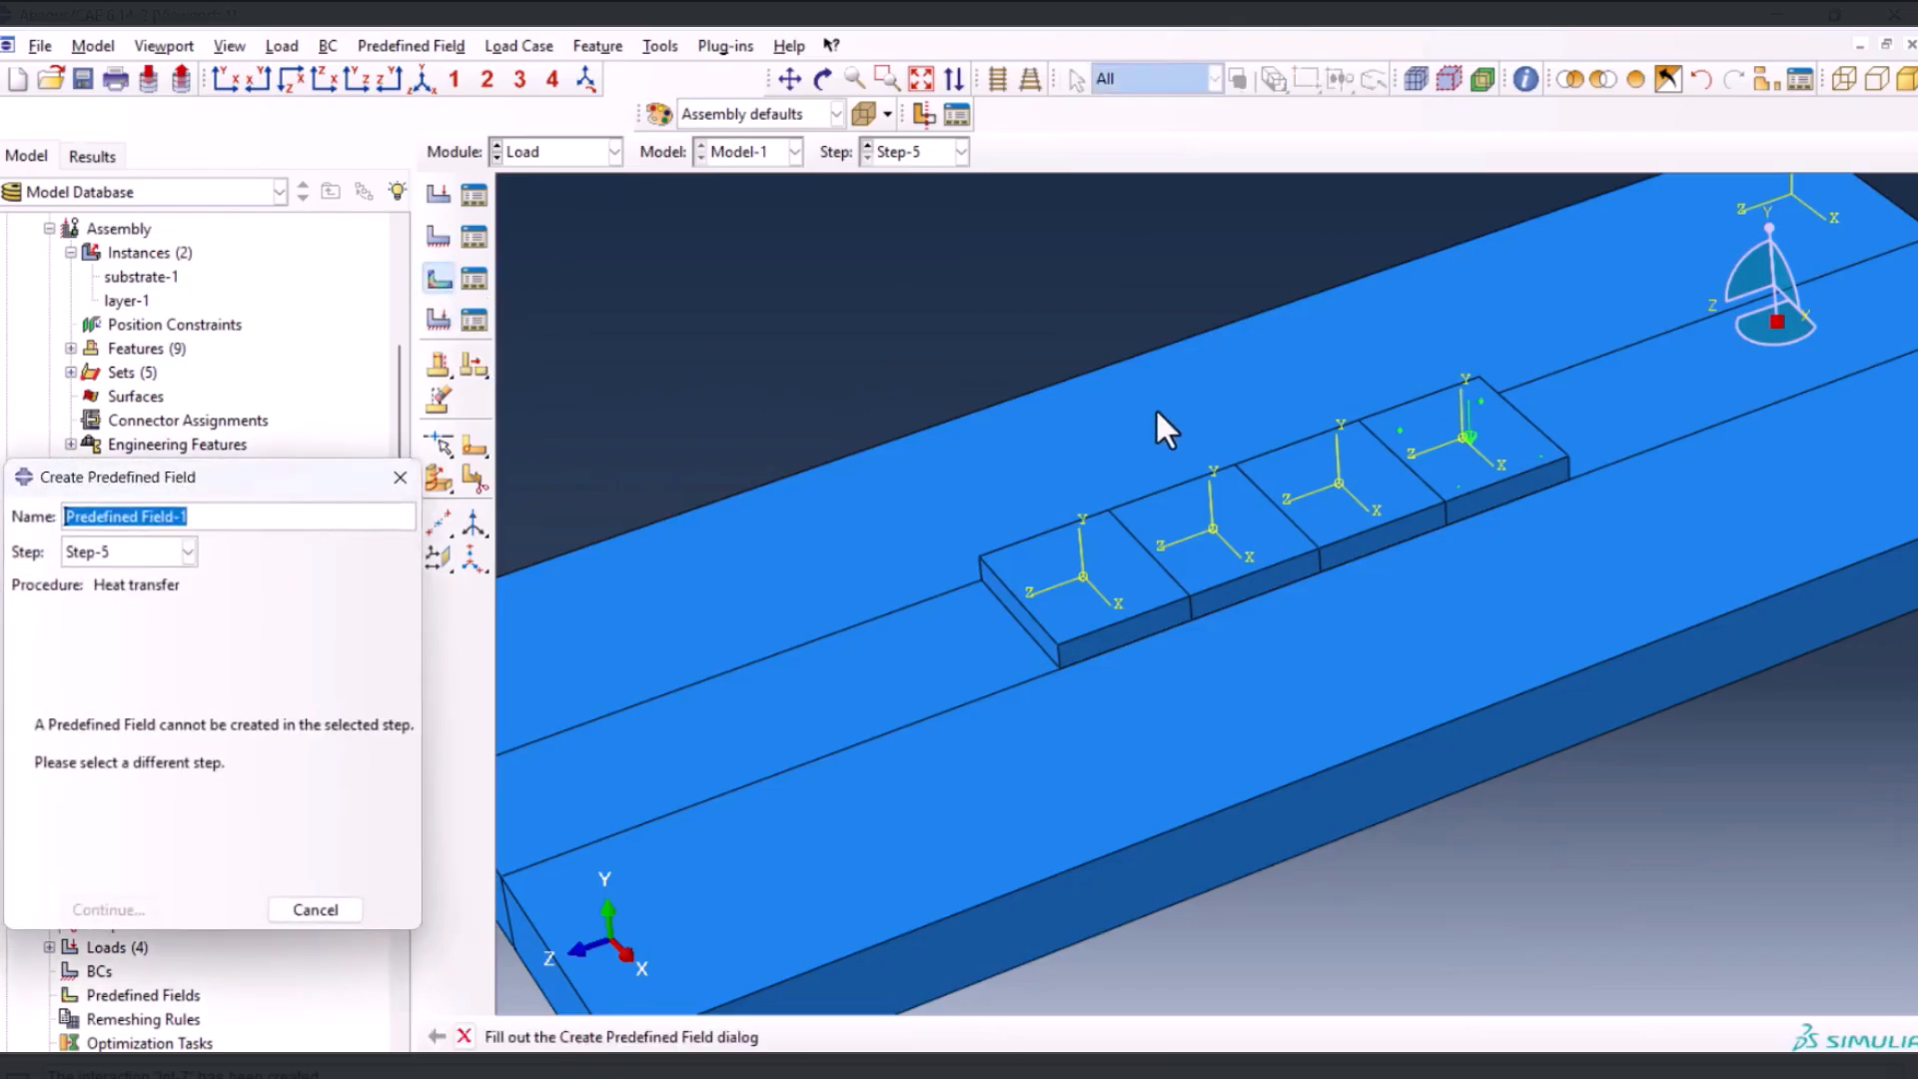
{"action": "scroll", "coordinate": [1155, 405], "scroll_direction": "up", "scroll_amount": 2}
{"action": "left_click", "coordinate": [351, 418]}
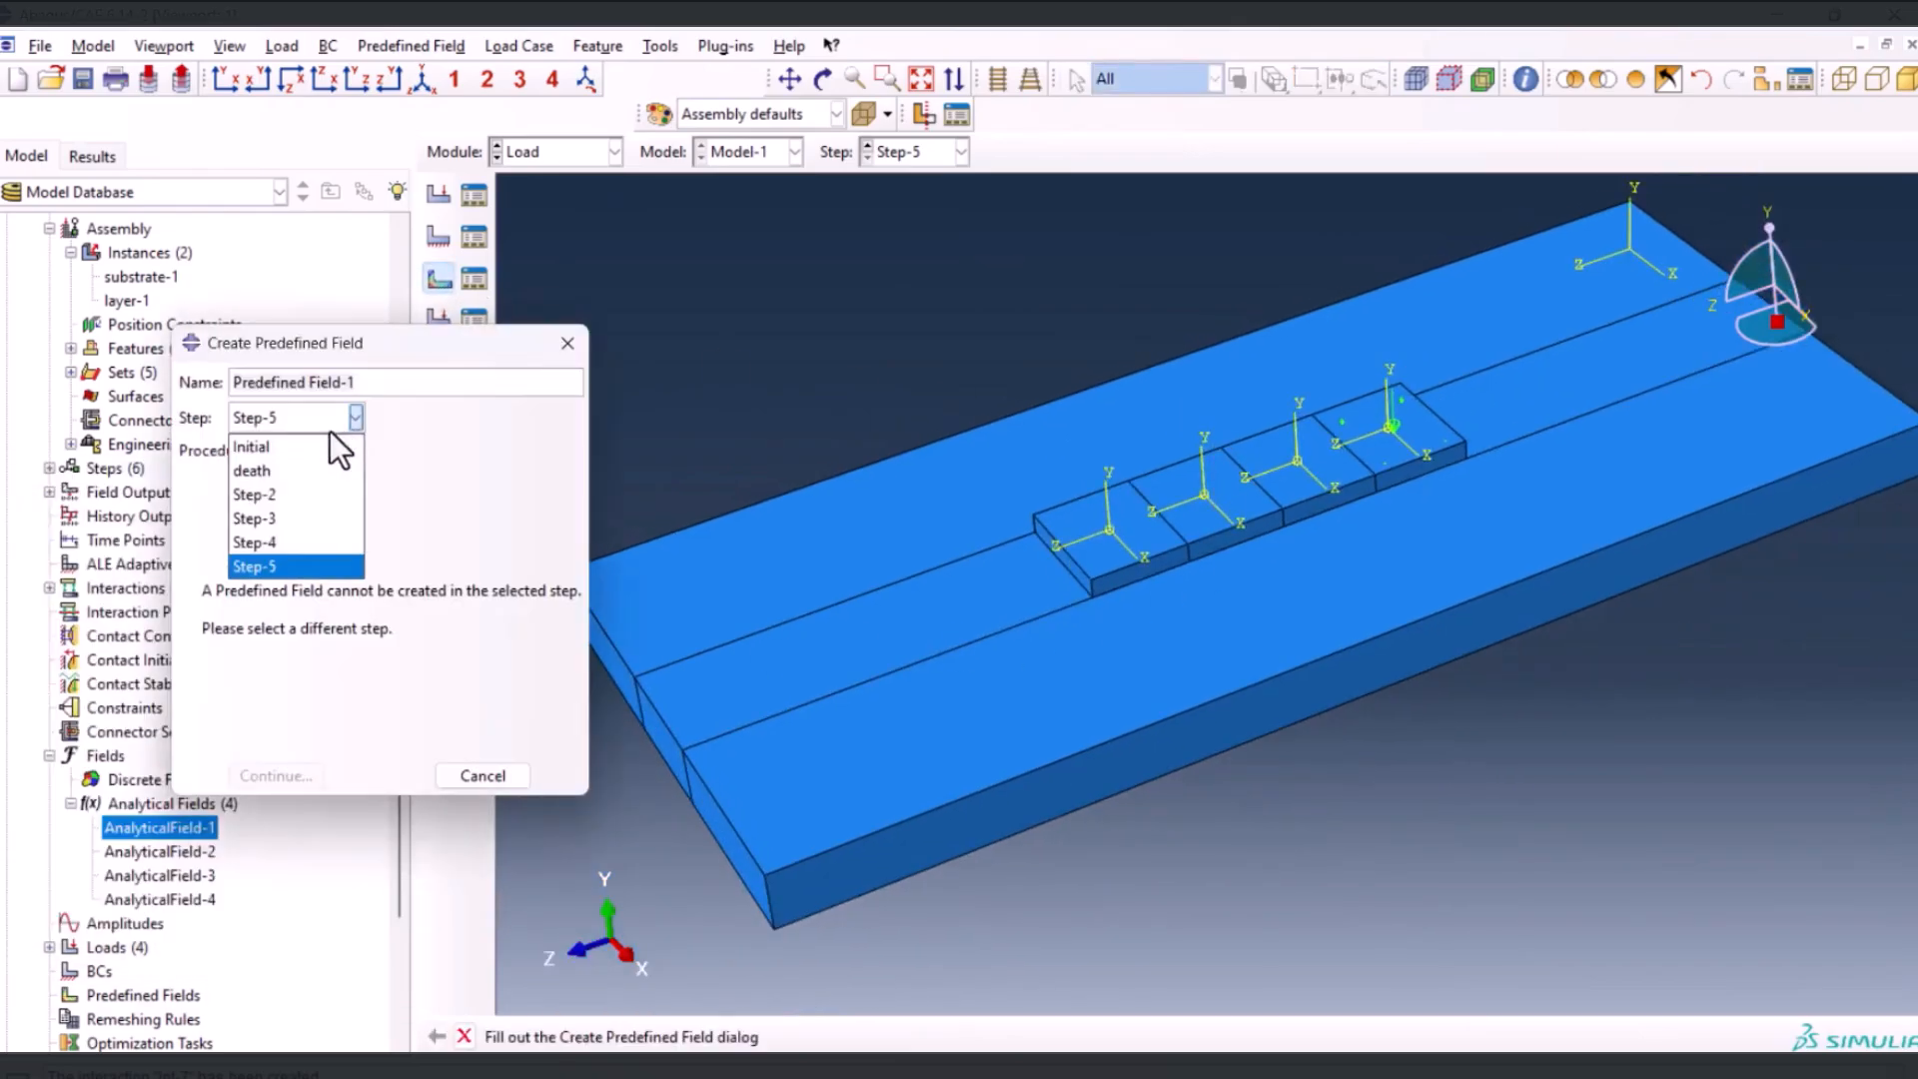
{"action": "left_click", "coordinate": [310, 441]}
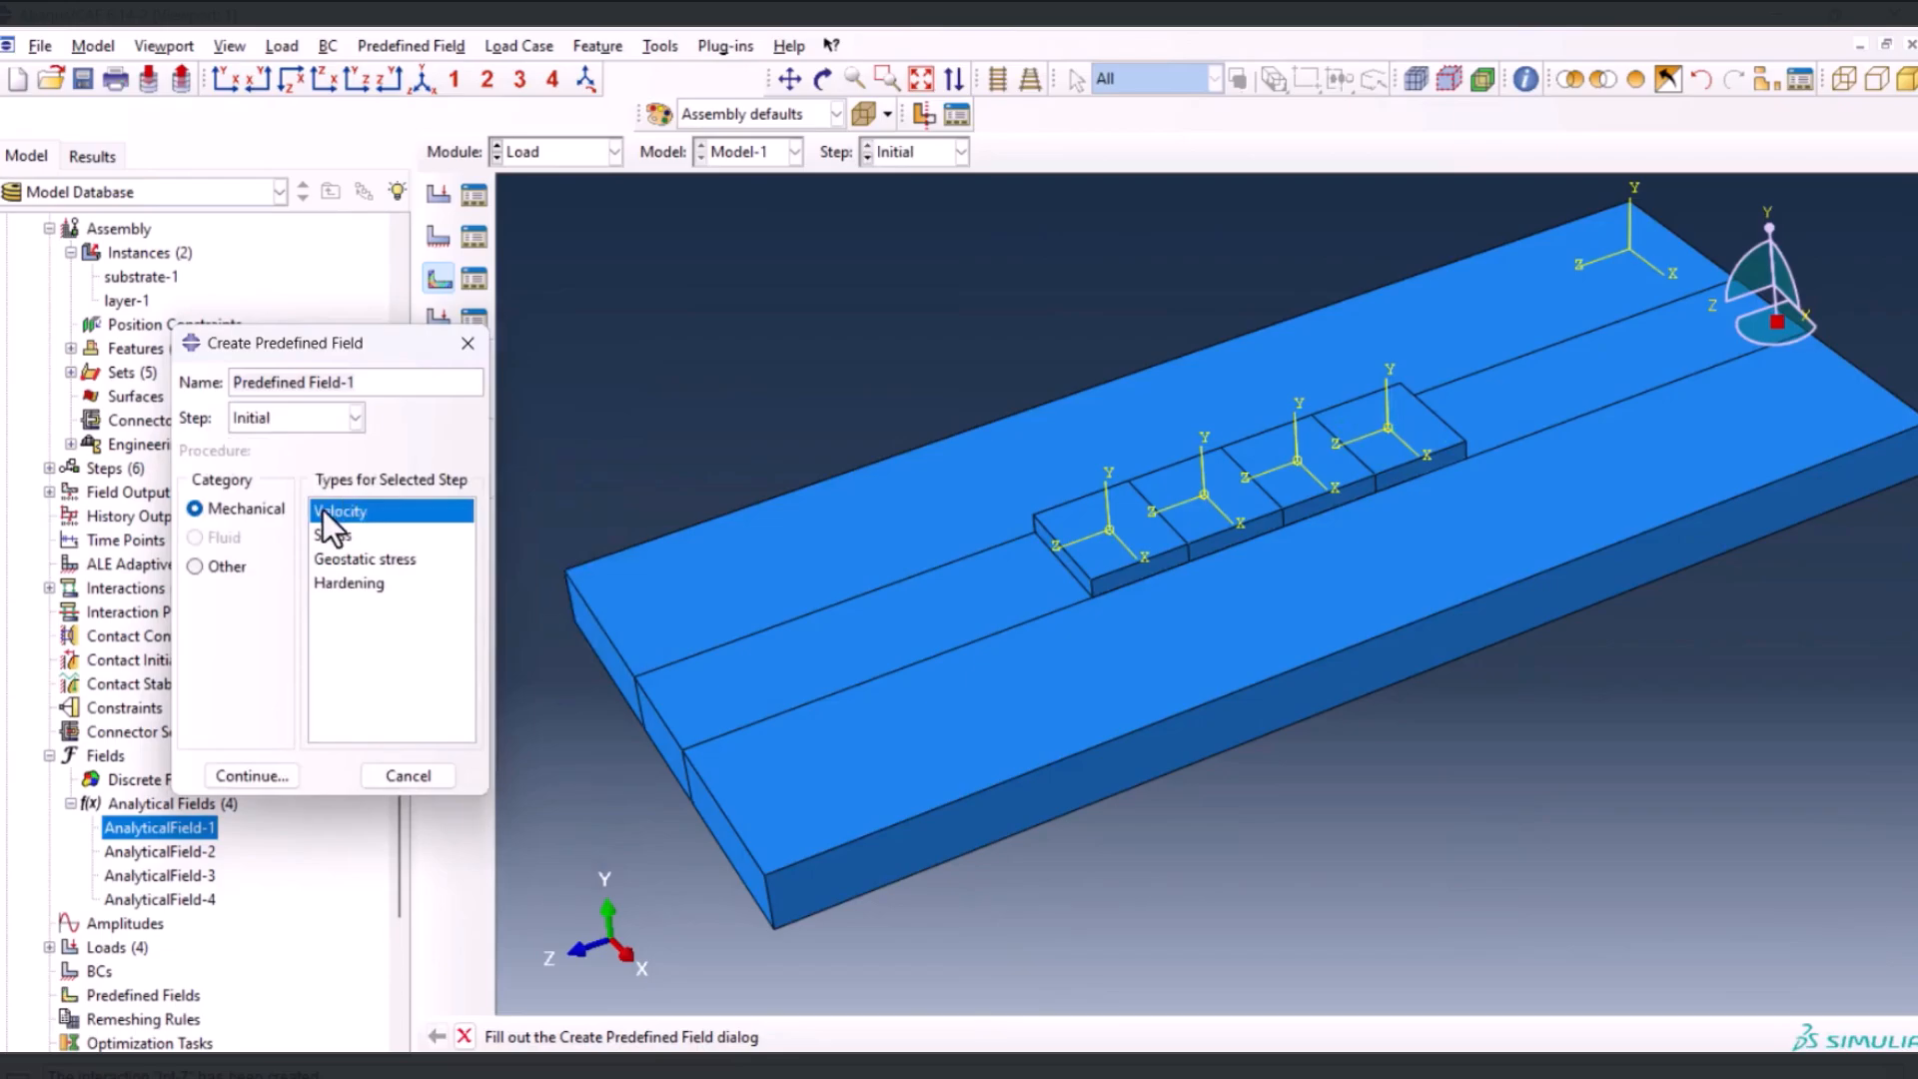
{"action": "left_click", "coordinate": [226, 567]}
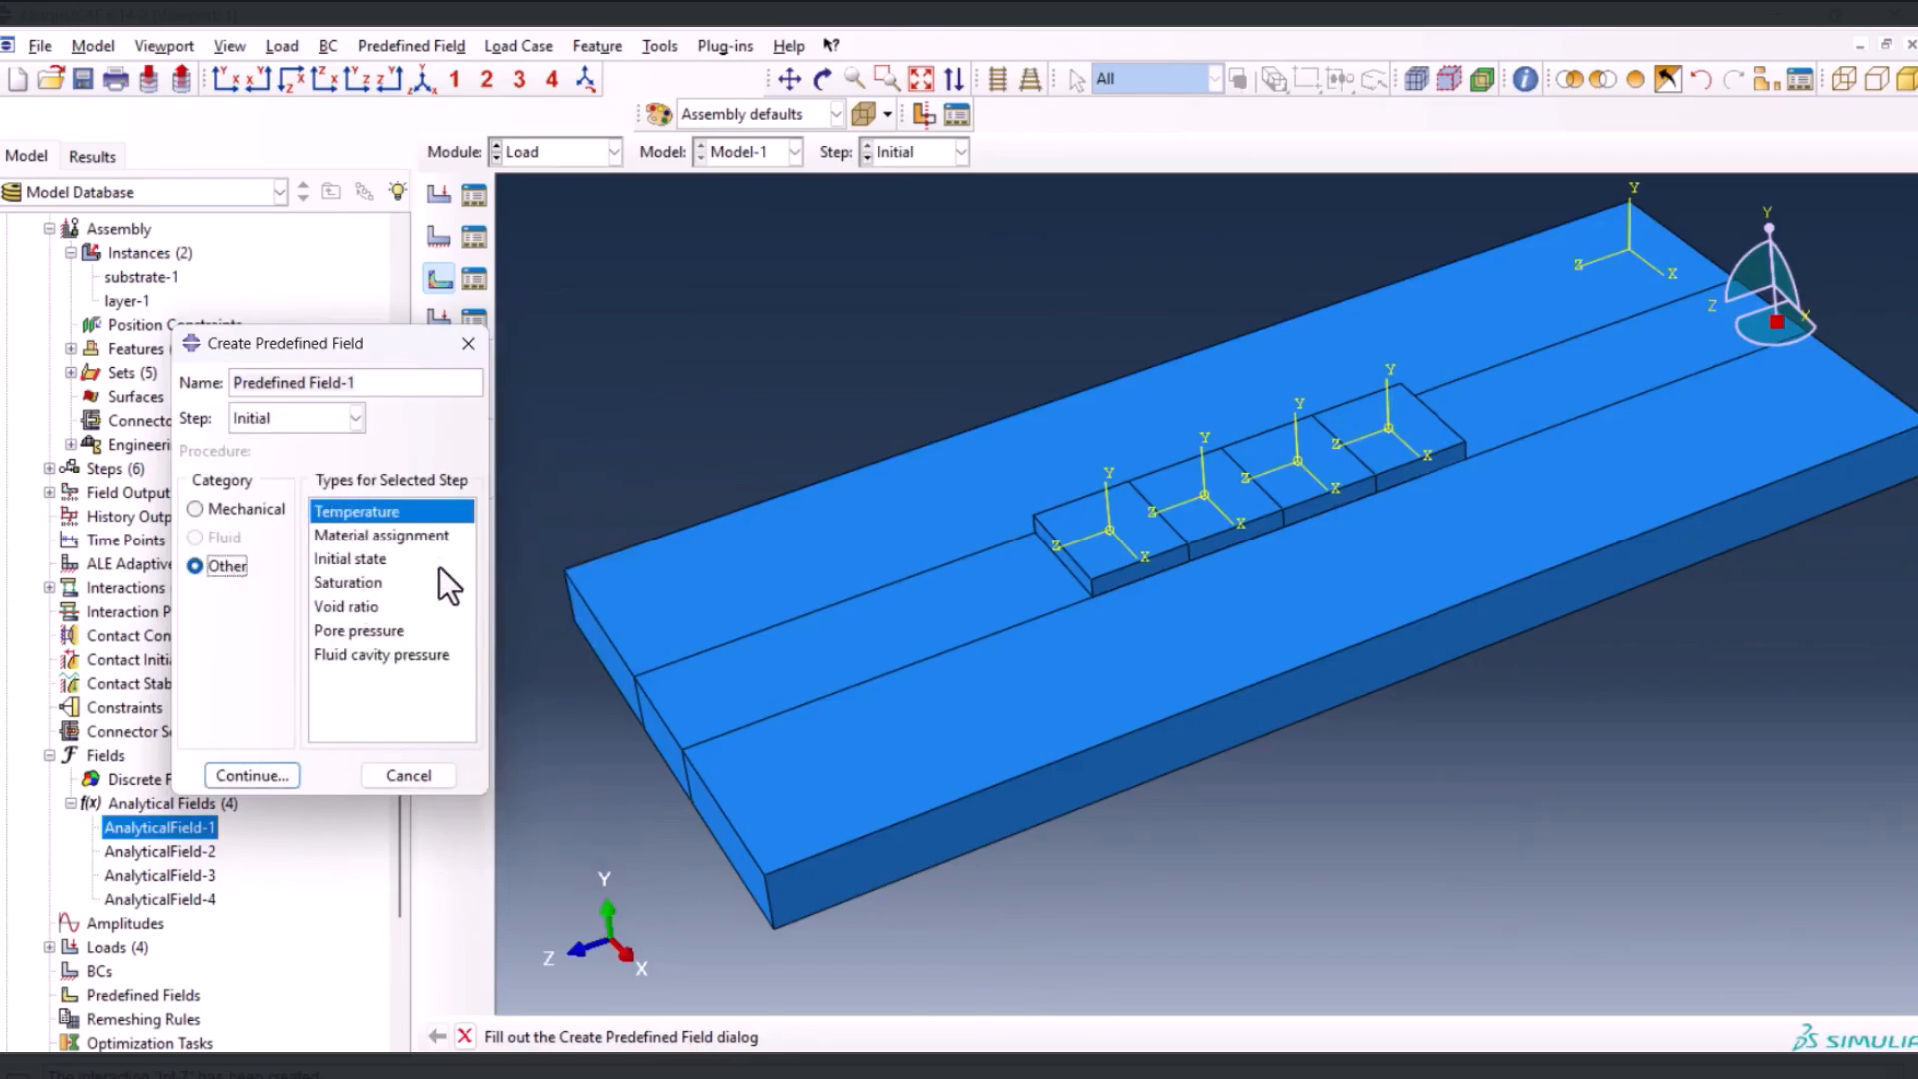
{"action": "left_click", "coordinate": [262, 777]}
Apply the initial temperature field to the whole substrate and layer assembly with a magnitude of 25
{"action": "scroll", "coordinate": [967, 697], "scroll_direction": "up", "scroll_amount": 3}
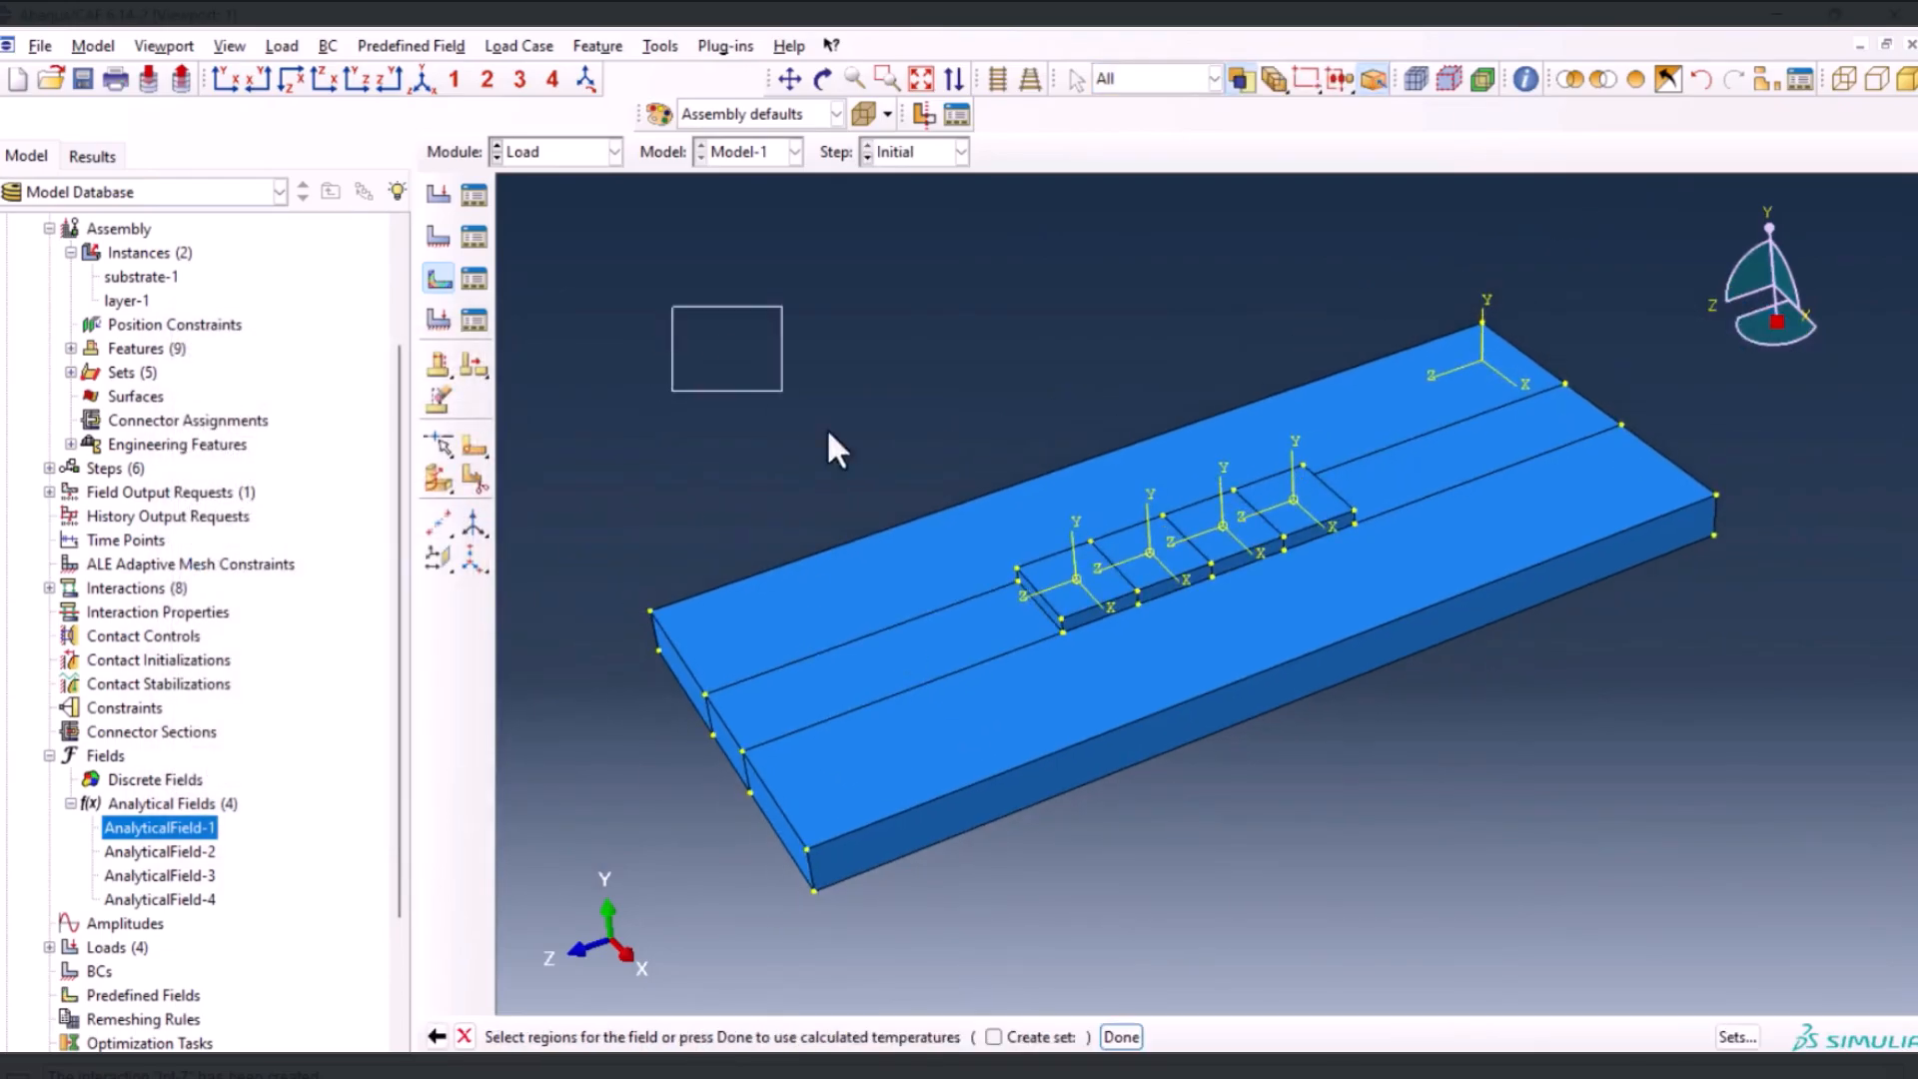
{"action": "left_click_drag", "start_coordinate": [784, 393], "coordinate": [1608, 902]}
{"action": "middle_click", "coordinate": [1279, 881]}
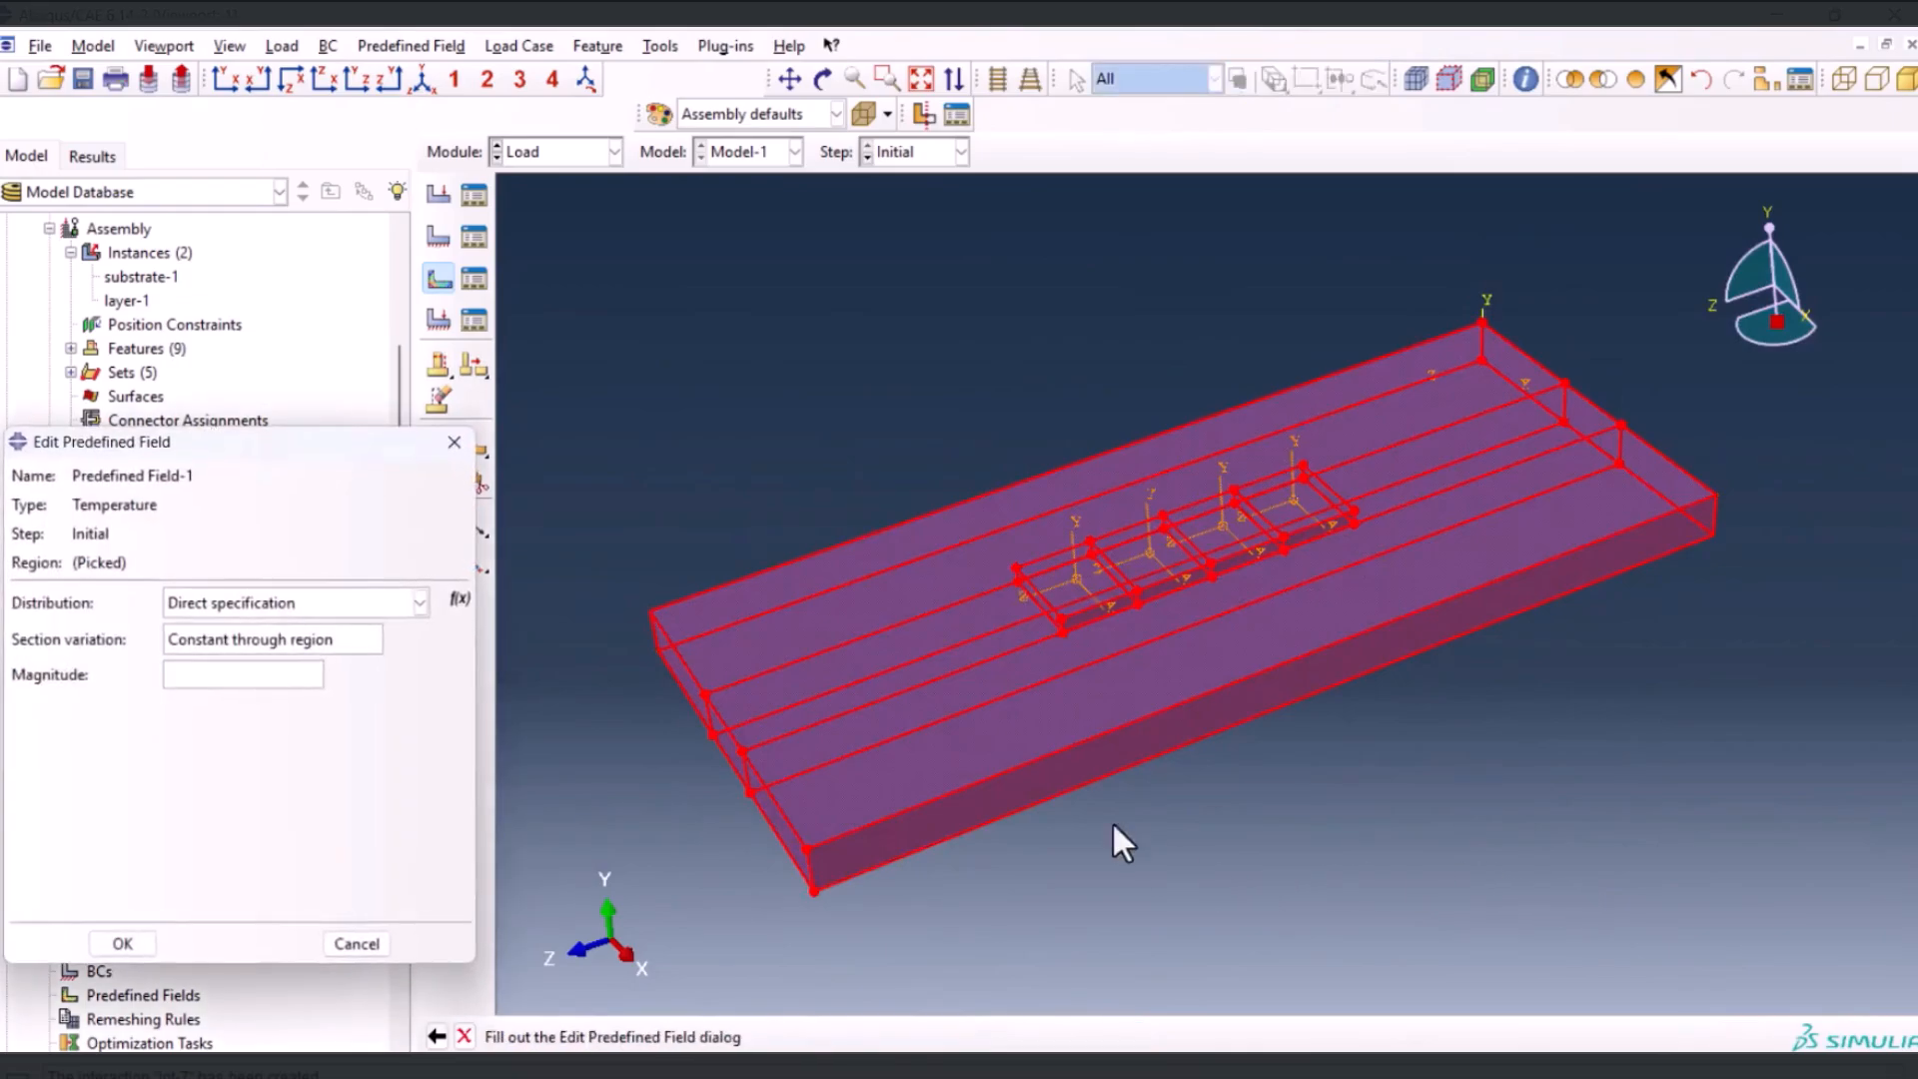
{"action": "left_click", "coordinate": [259, 674]}
{"action": "type", "text": "25"}
{"action": "left_click", "coordinate": [122, 943]}
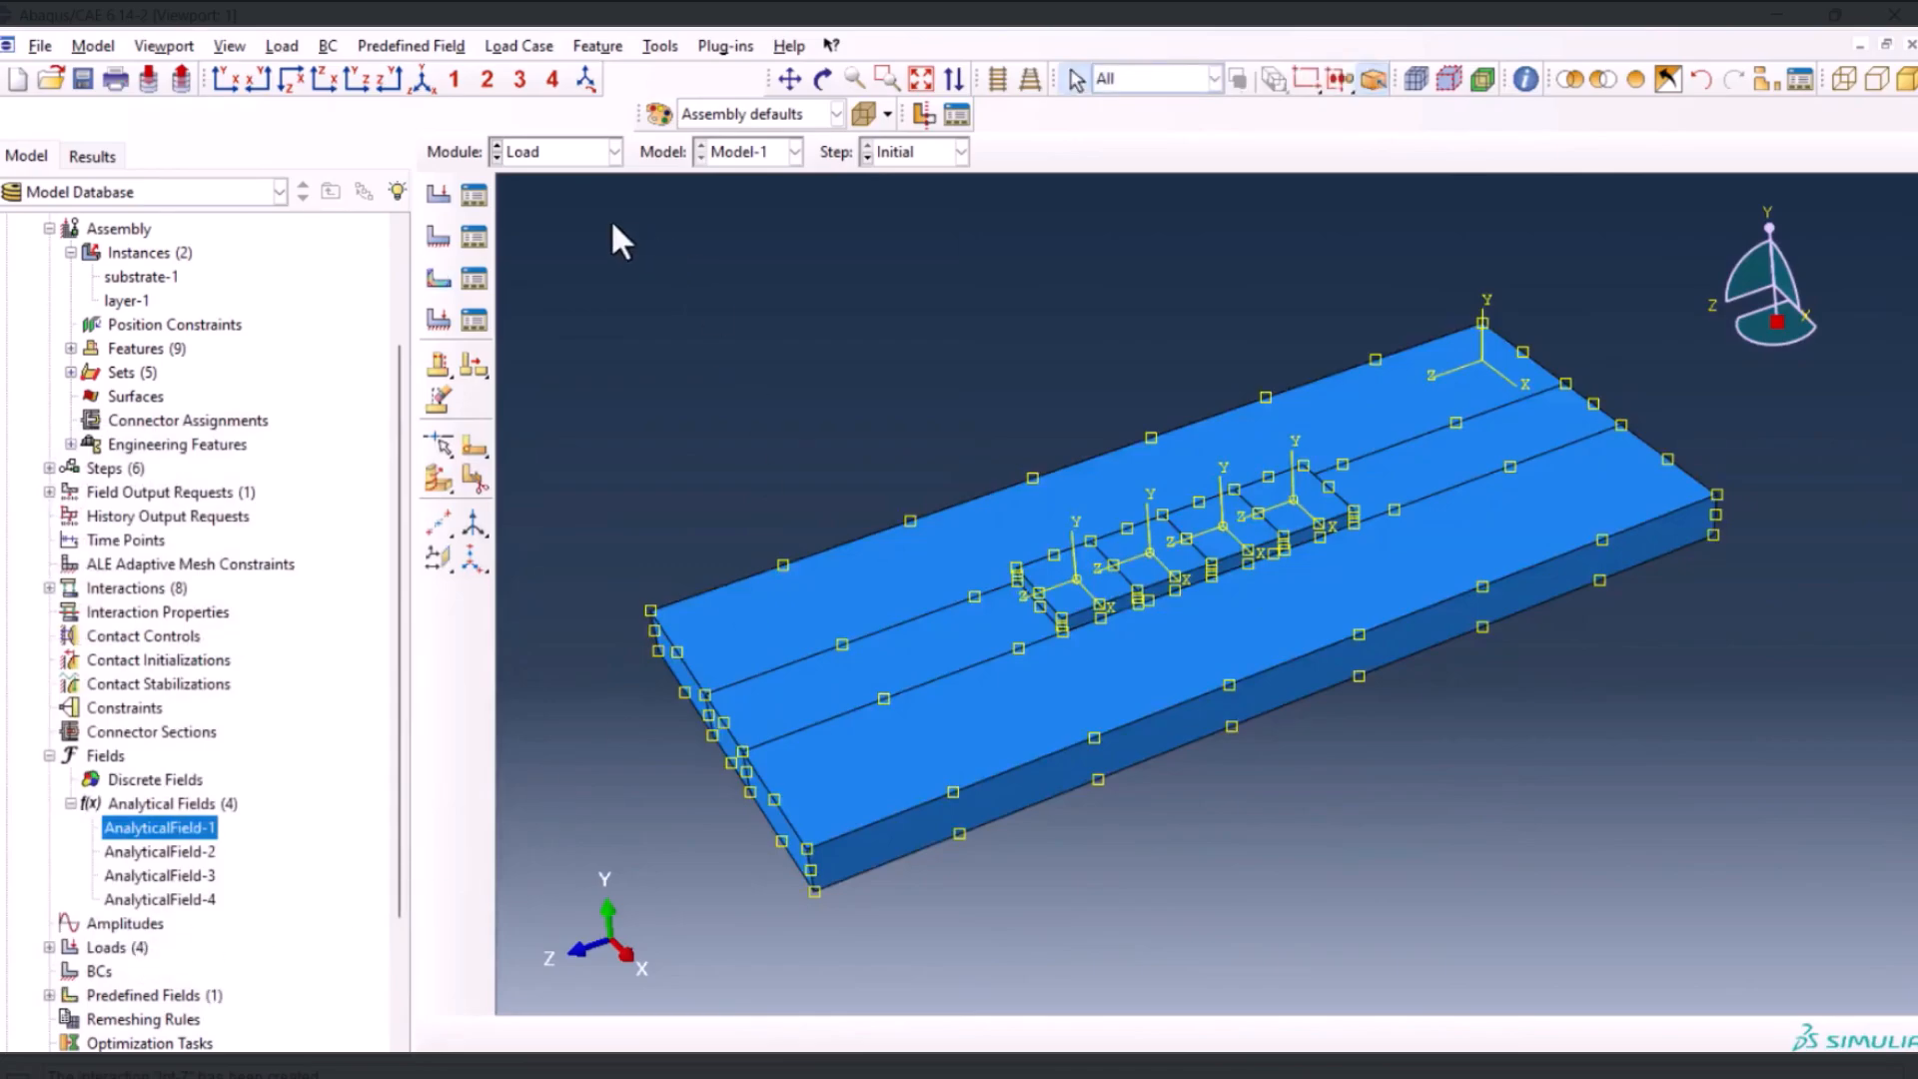
Create a transient heat transfer step named cooling after Step-5 with a time period of 420
{"action": "left_click", "coordinate": [585, 154]}
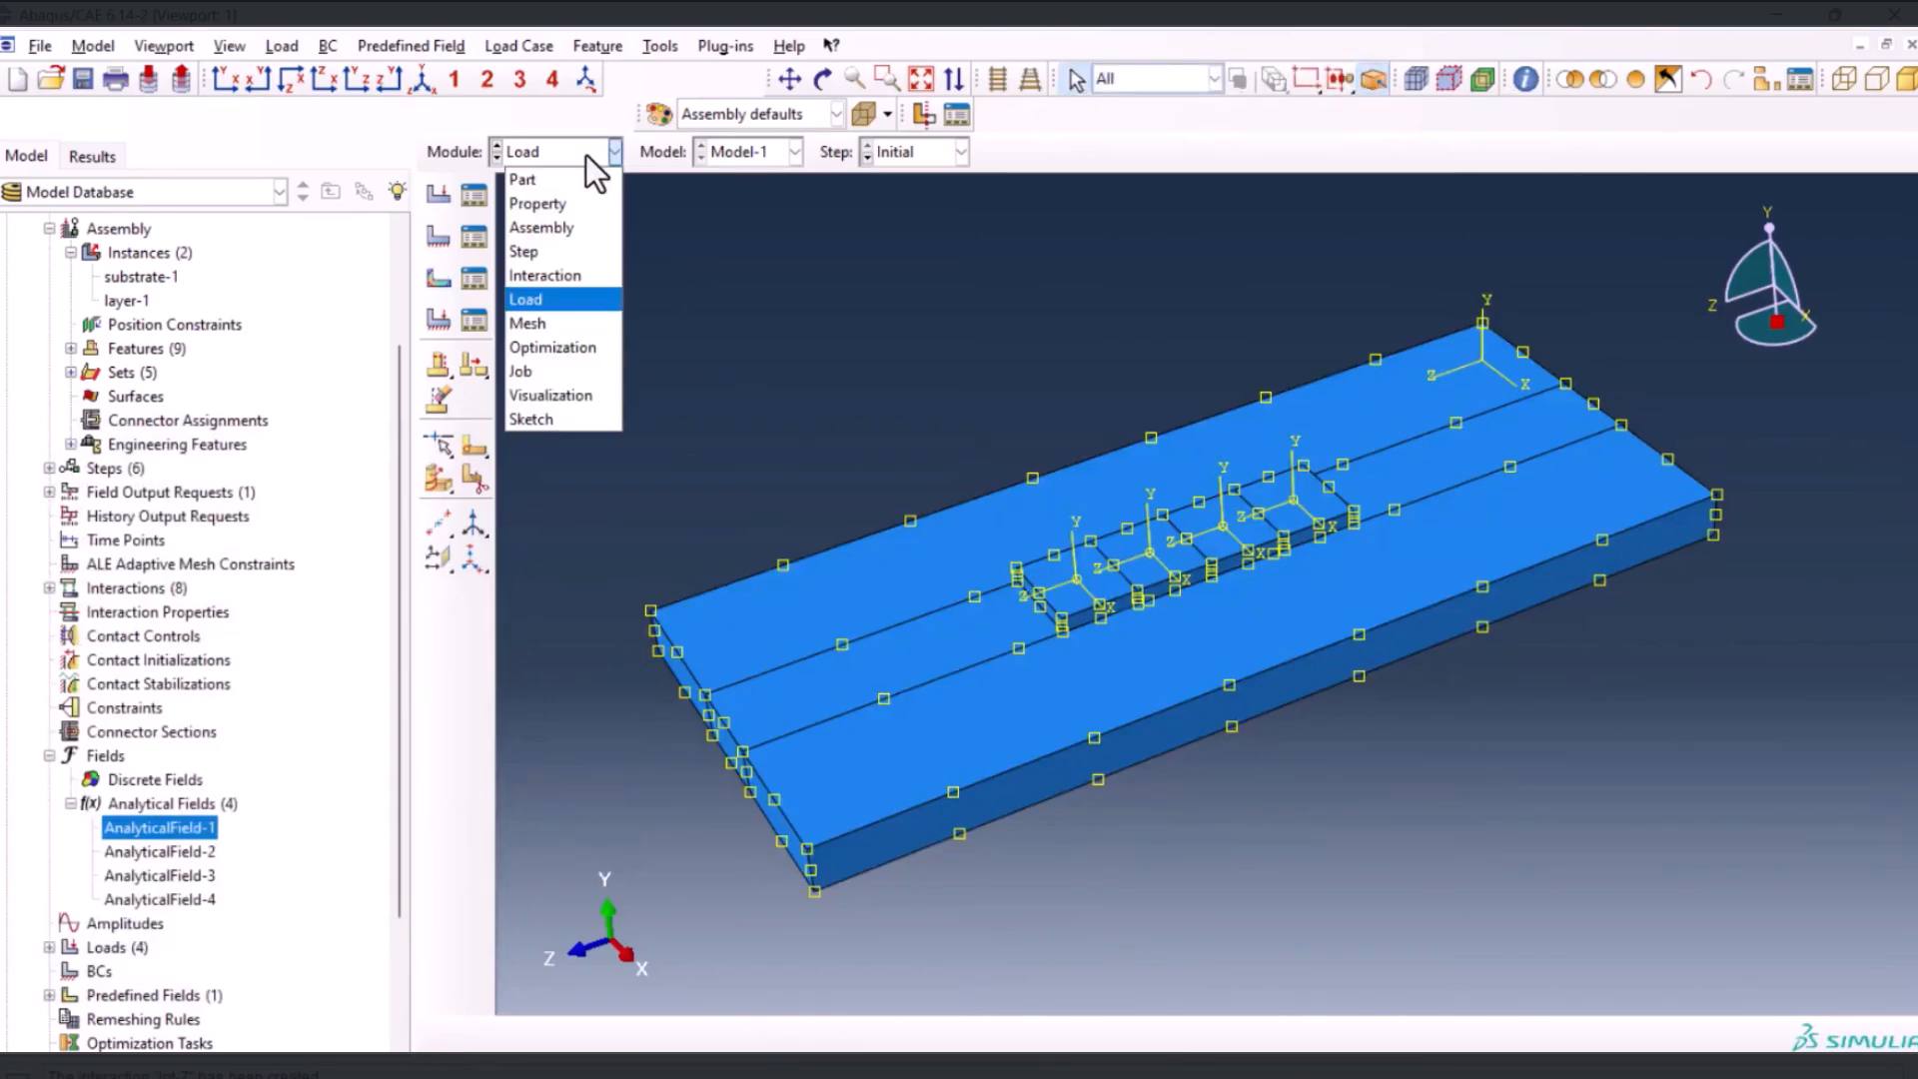
{"action": "left_click", "coordinate": [558, 251]}
{"action": "left_click", "coordinate": [441, 195]}
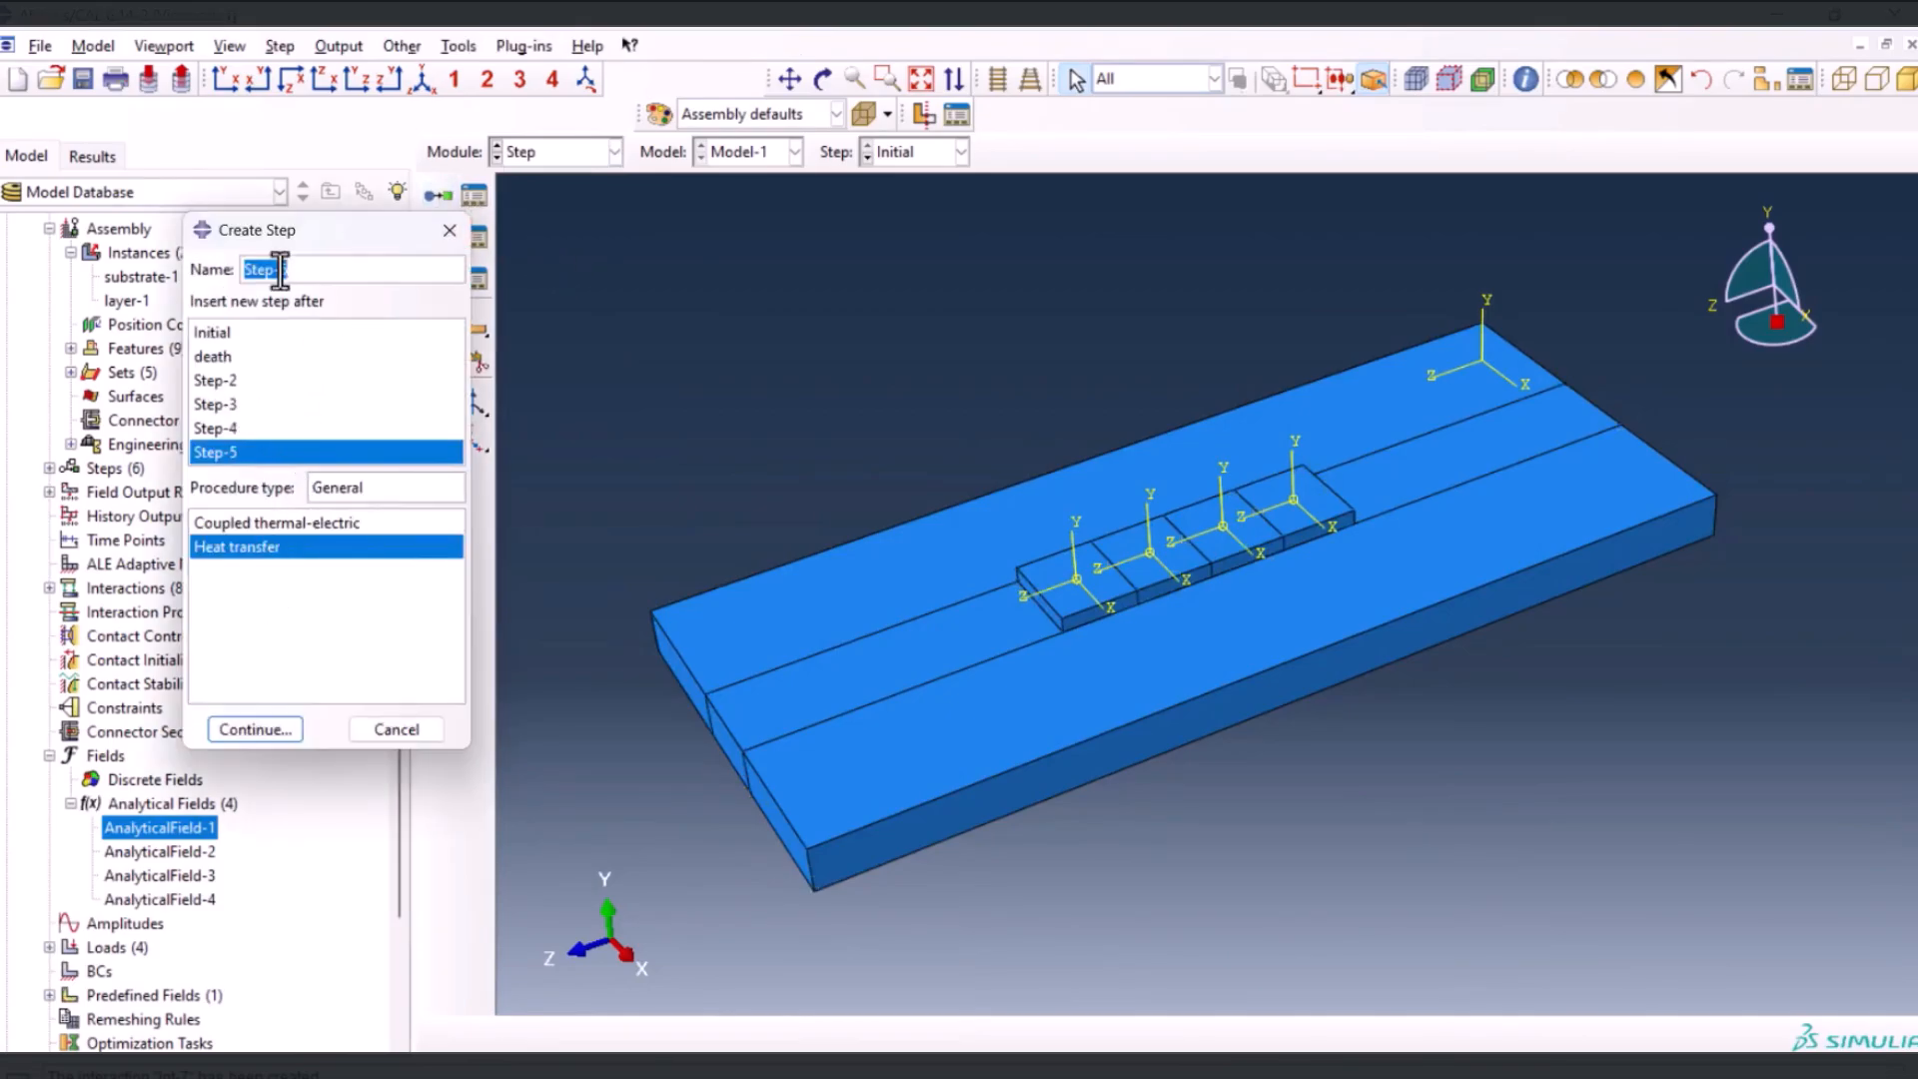
{"action": "type", "text": "cooling"}
{"action": "key", "text": "Return"}
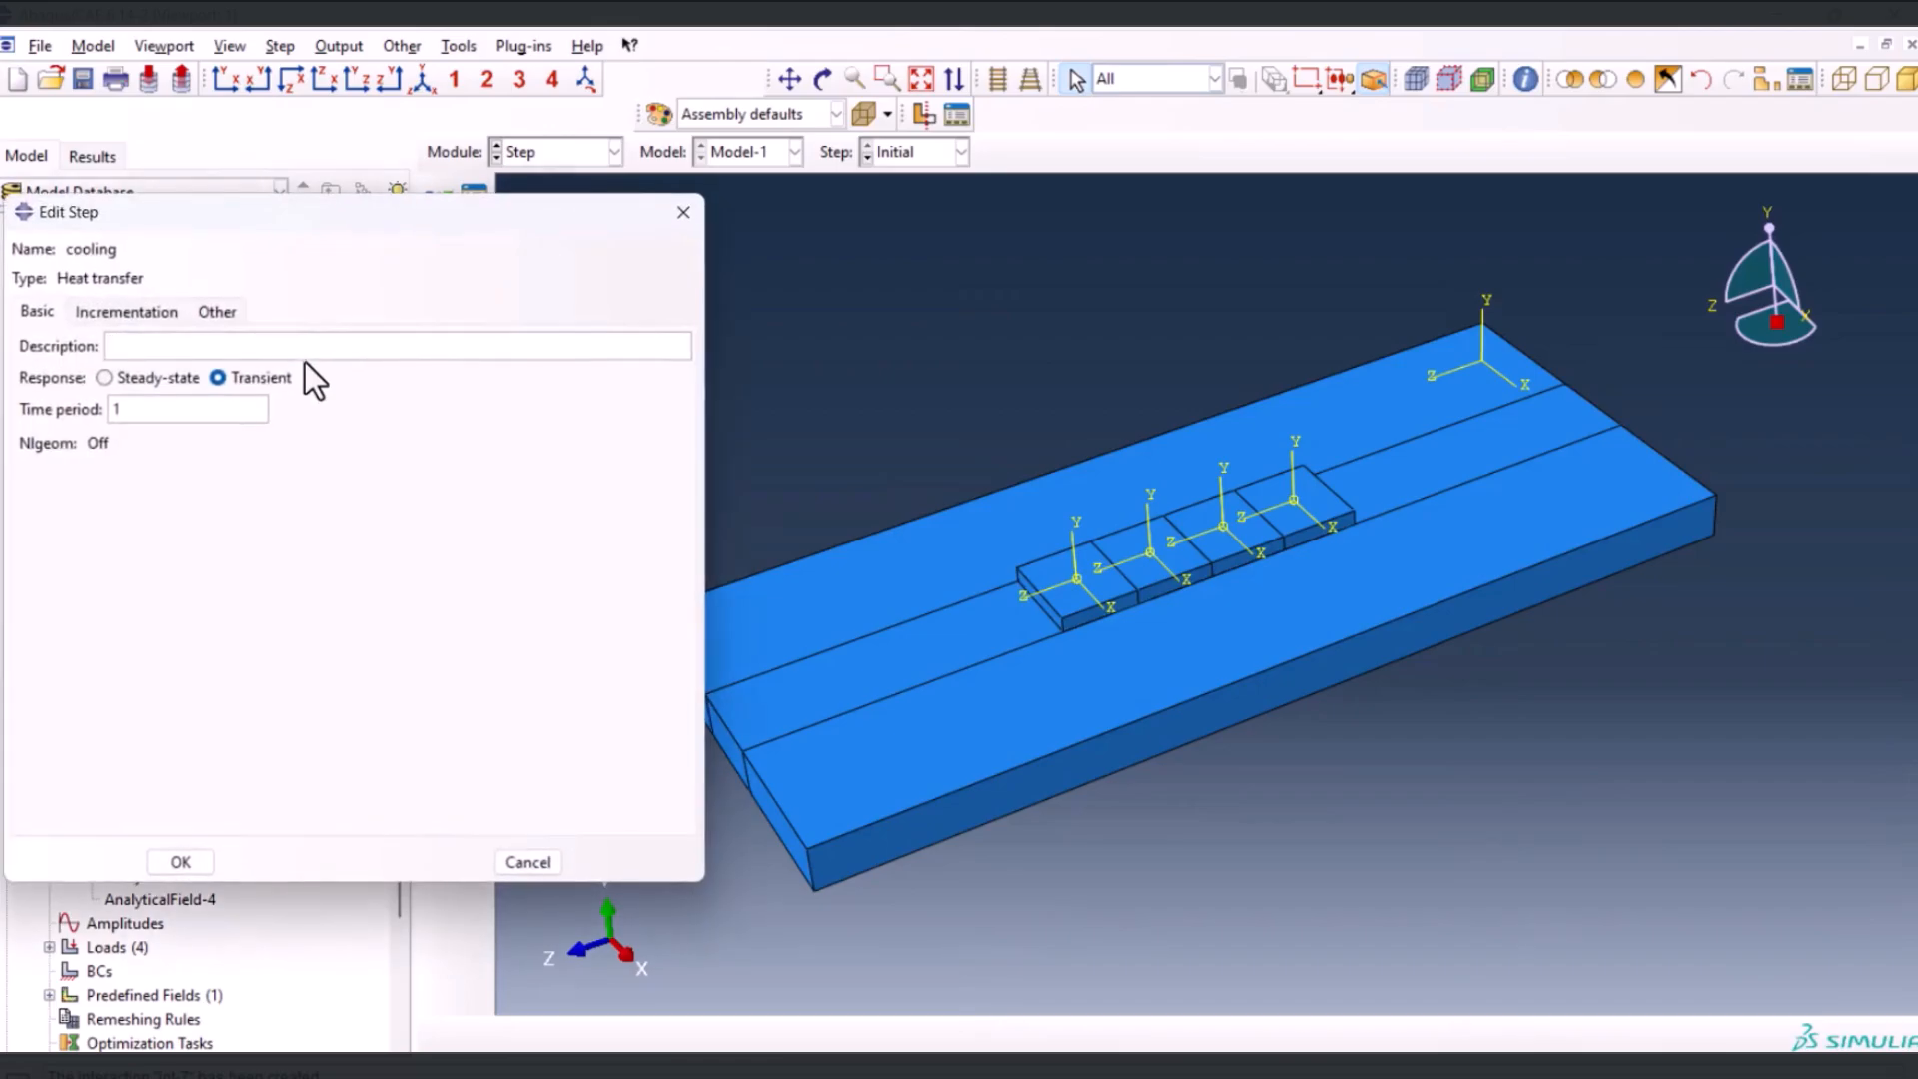
{"action": "double_click", "coordinate": [151, 407]}
{"action": "type", "text": "420"}
Set the cooling step's initial increment size and allowable temperature change, with at most 1000 increments and a maximum increment size of 120
{"action": "left_click", "coordinate": [126, 312]}
{"action": "double_click", "coordinate": [157, 434]}
{"action": "type", "text": "0.01"}
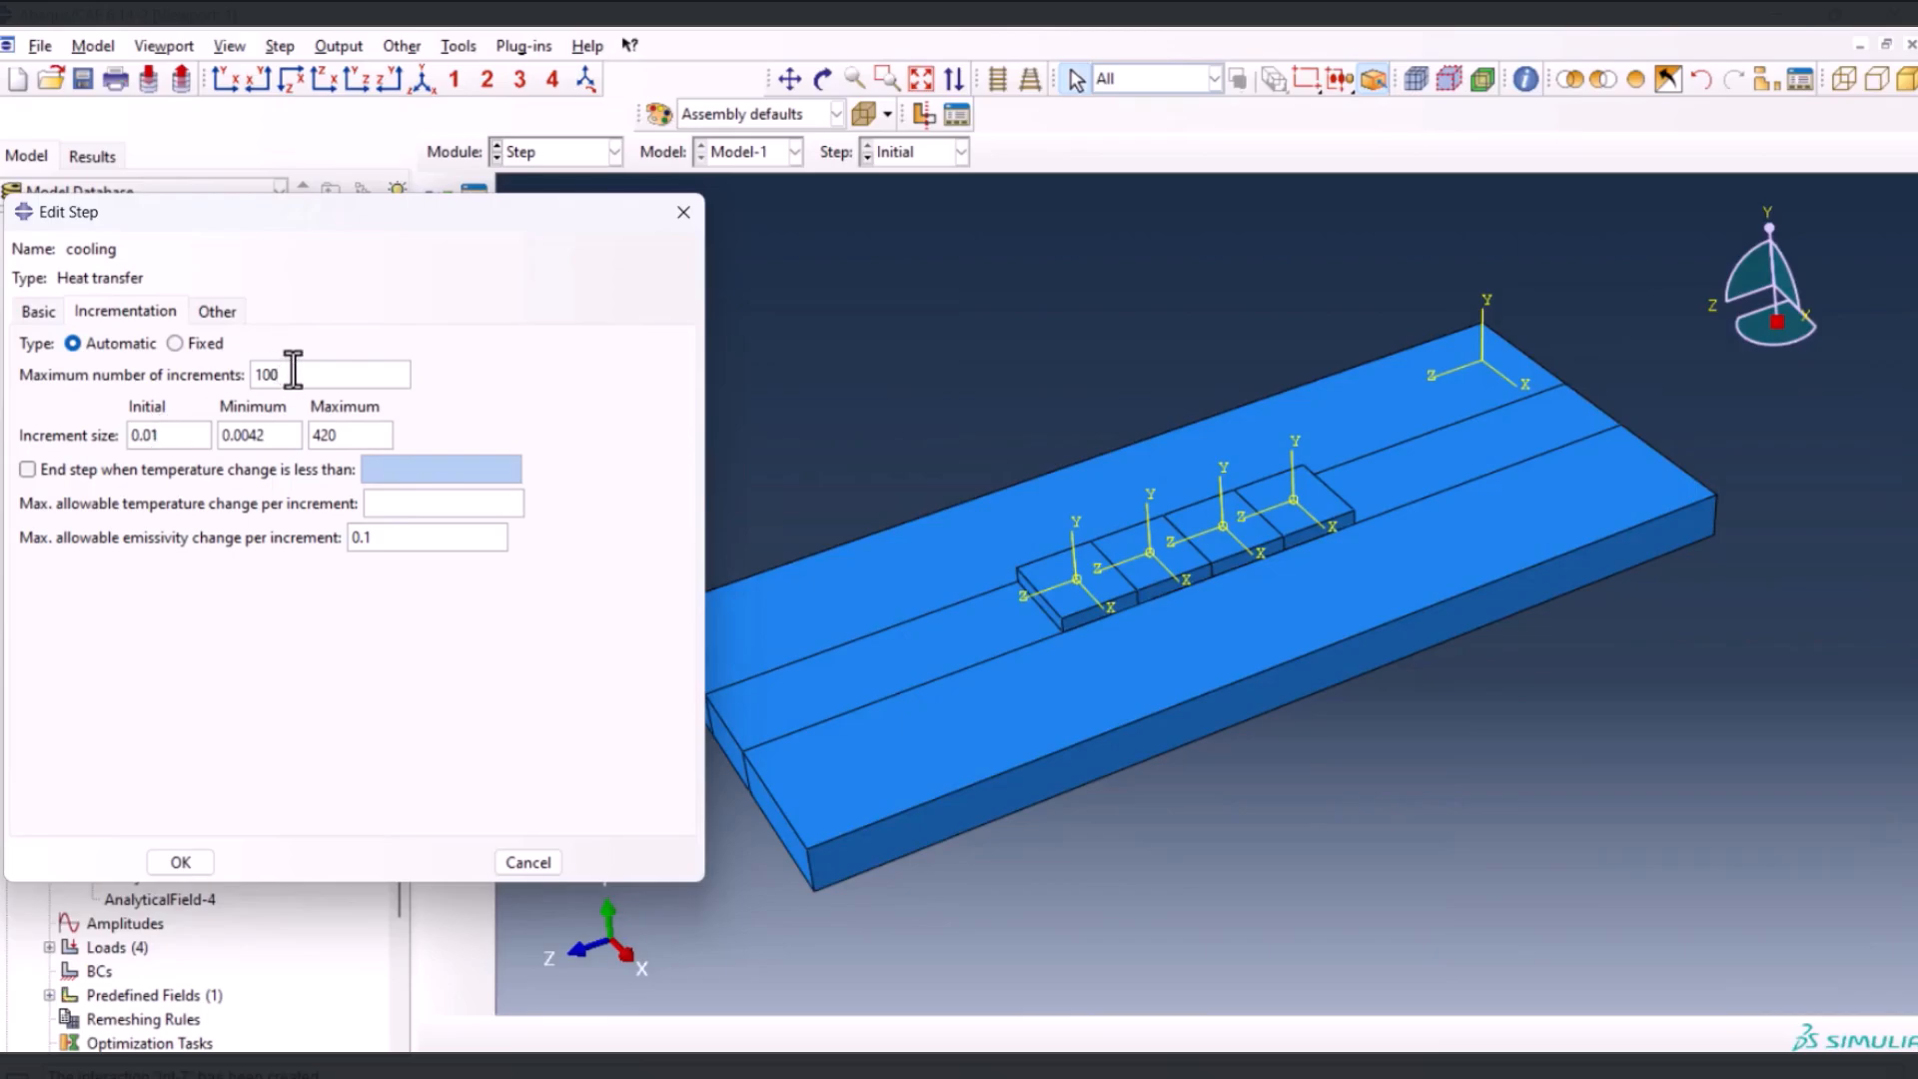
{"action": "left_click", "coordinate": [292, 373]}
{"action": "type", "text": "0"}
{"action": "double_click", "coordinate": [330, 434]}
{"action": "type", "text": "120"}
{"action": "left_click", "coordinate": [399, 496]}
{"action": "type", "text": "3"}
{"action": "left_click", "coordinate": [181, 861]}
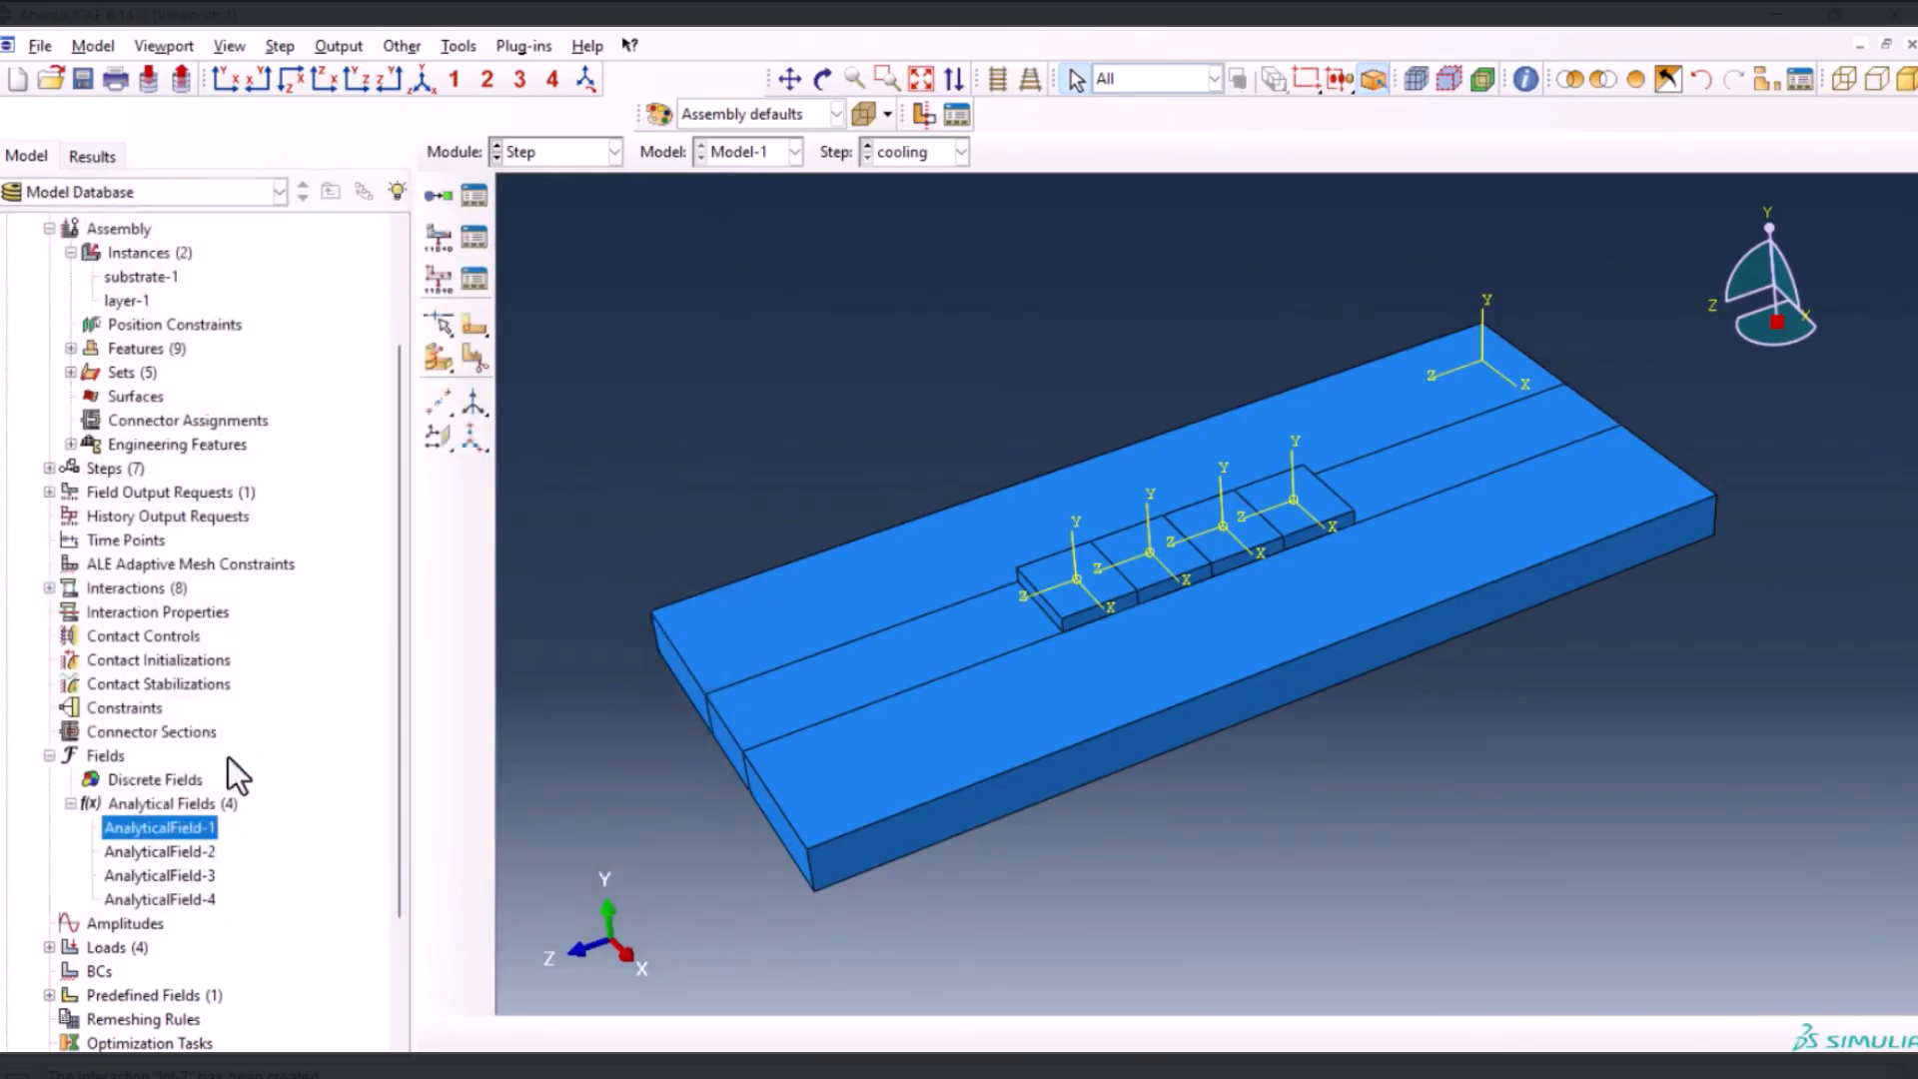
Deactivate Load-4 in the cooling step through the Load Manager
{"action": "left_click", "coordinate": [541, 150]}
{"action": "left_click", "coordinate": [544, 297]}
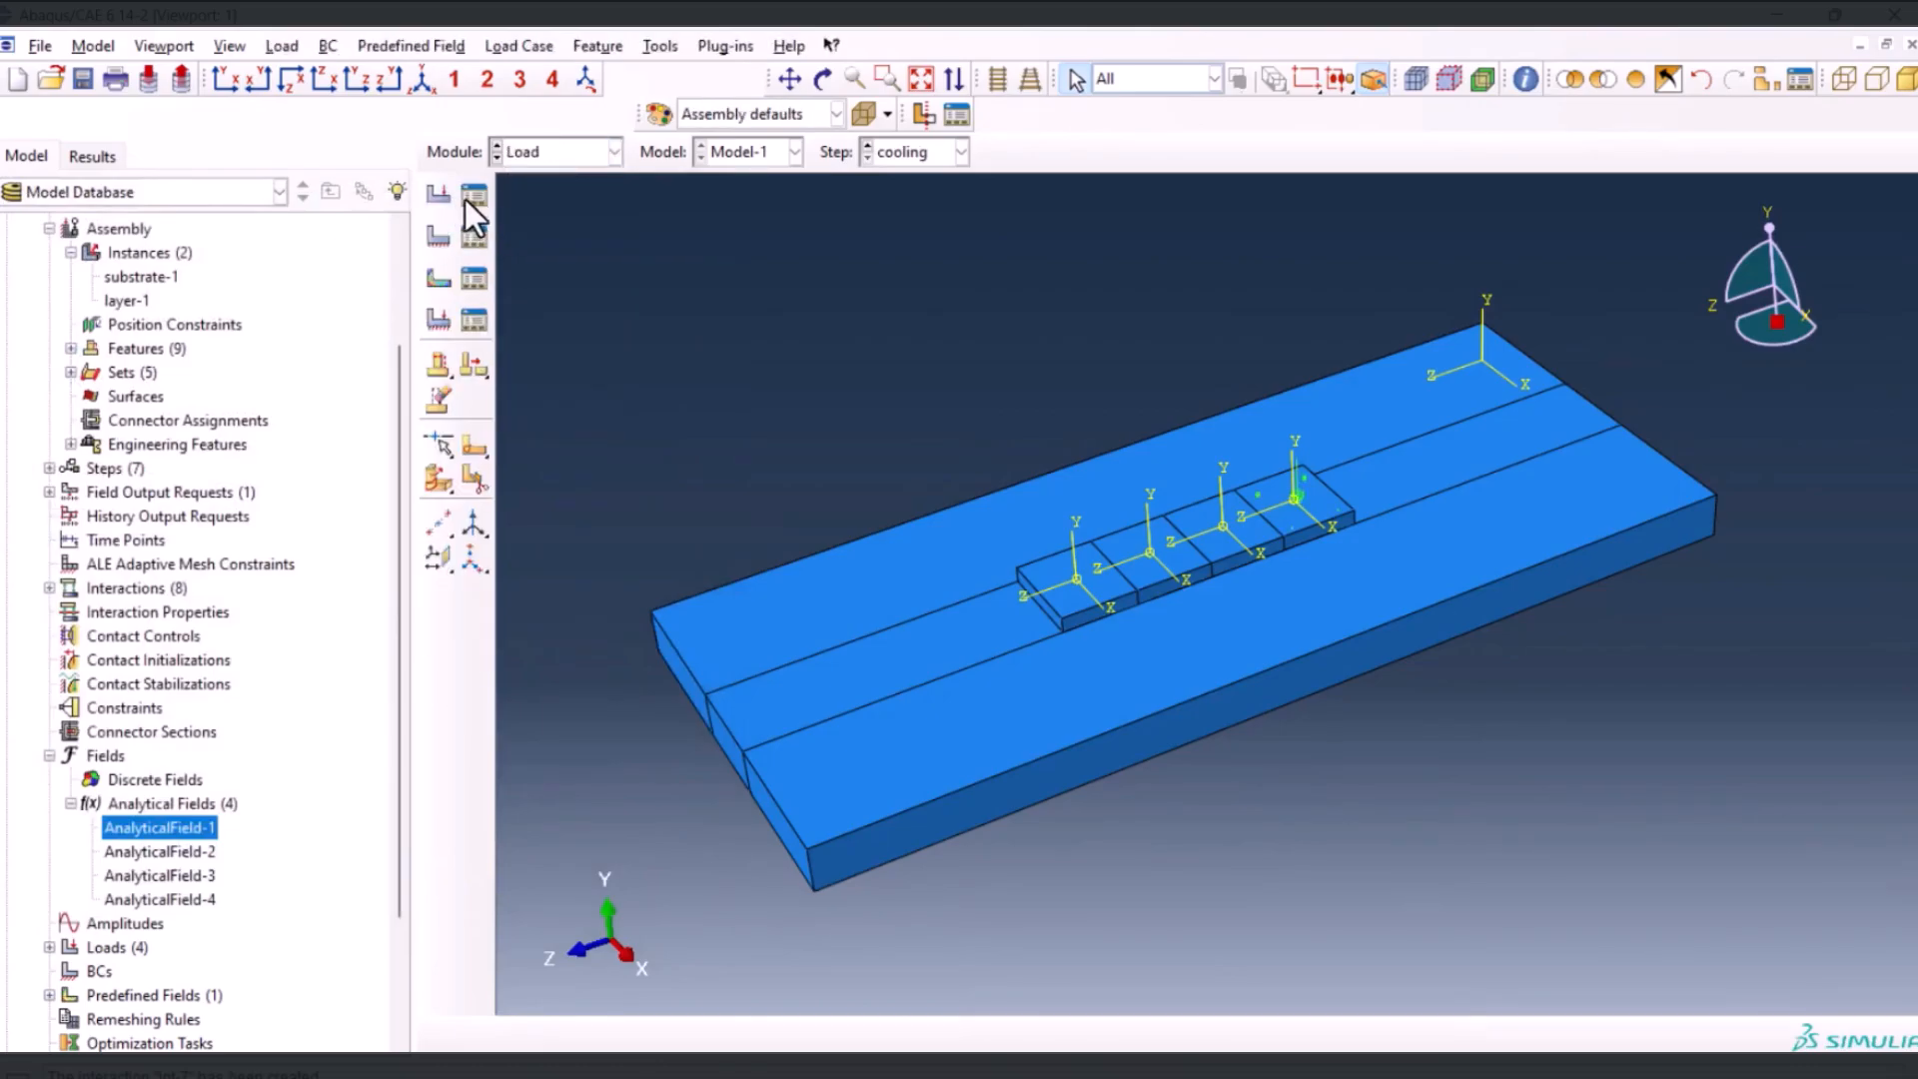
{"action": "left_click", "coordinate": [473, 196]}
{"action": "left_click", "coordinate": [861, 761]}
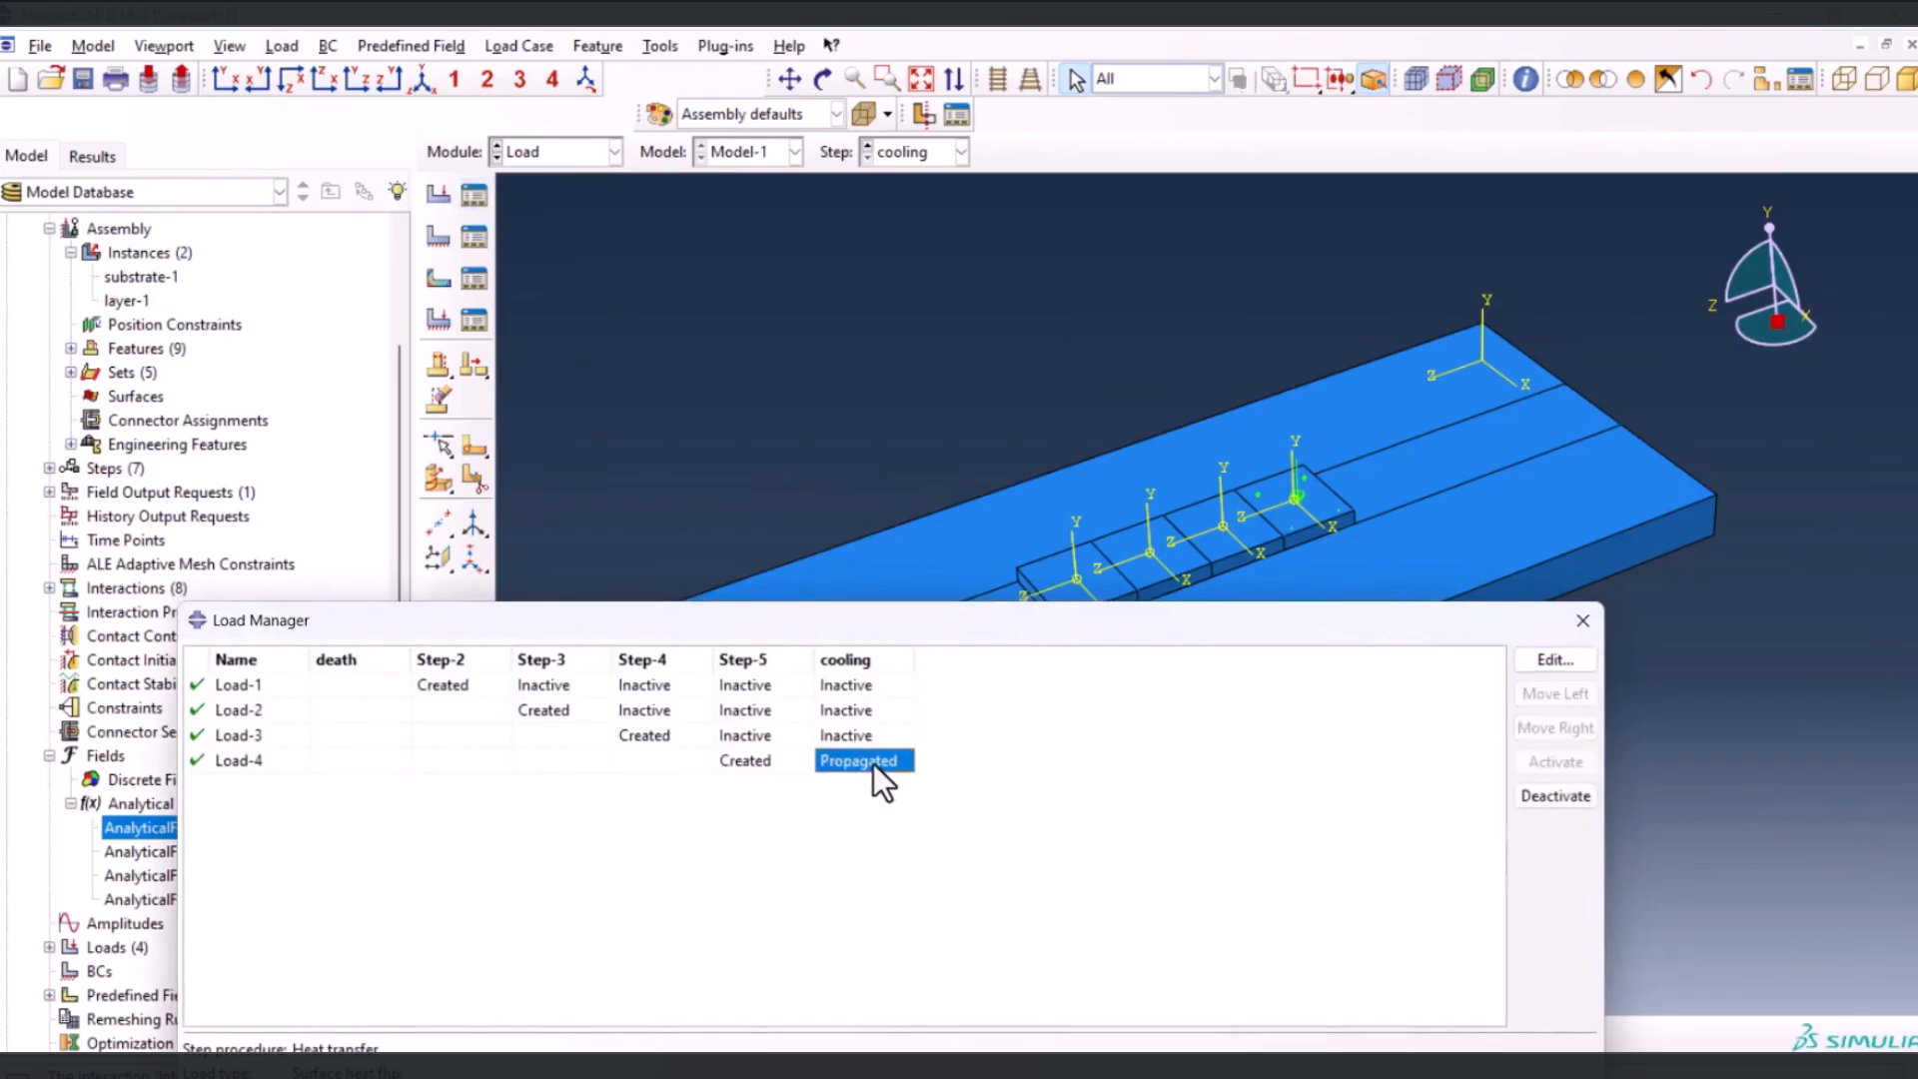
{"action": "left_click", "coordinate": [1550, 672]}
{"action": "left_click", "coordinate": [1465, 1011]}
Assign linear Heat Transfer elements with Convection/Diffusion to all cells of the layer part in the Mesh module
{"action": "left_click", "coordinate": [537, 155]}
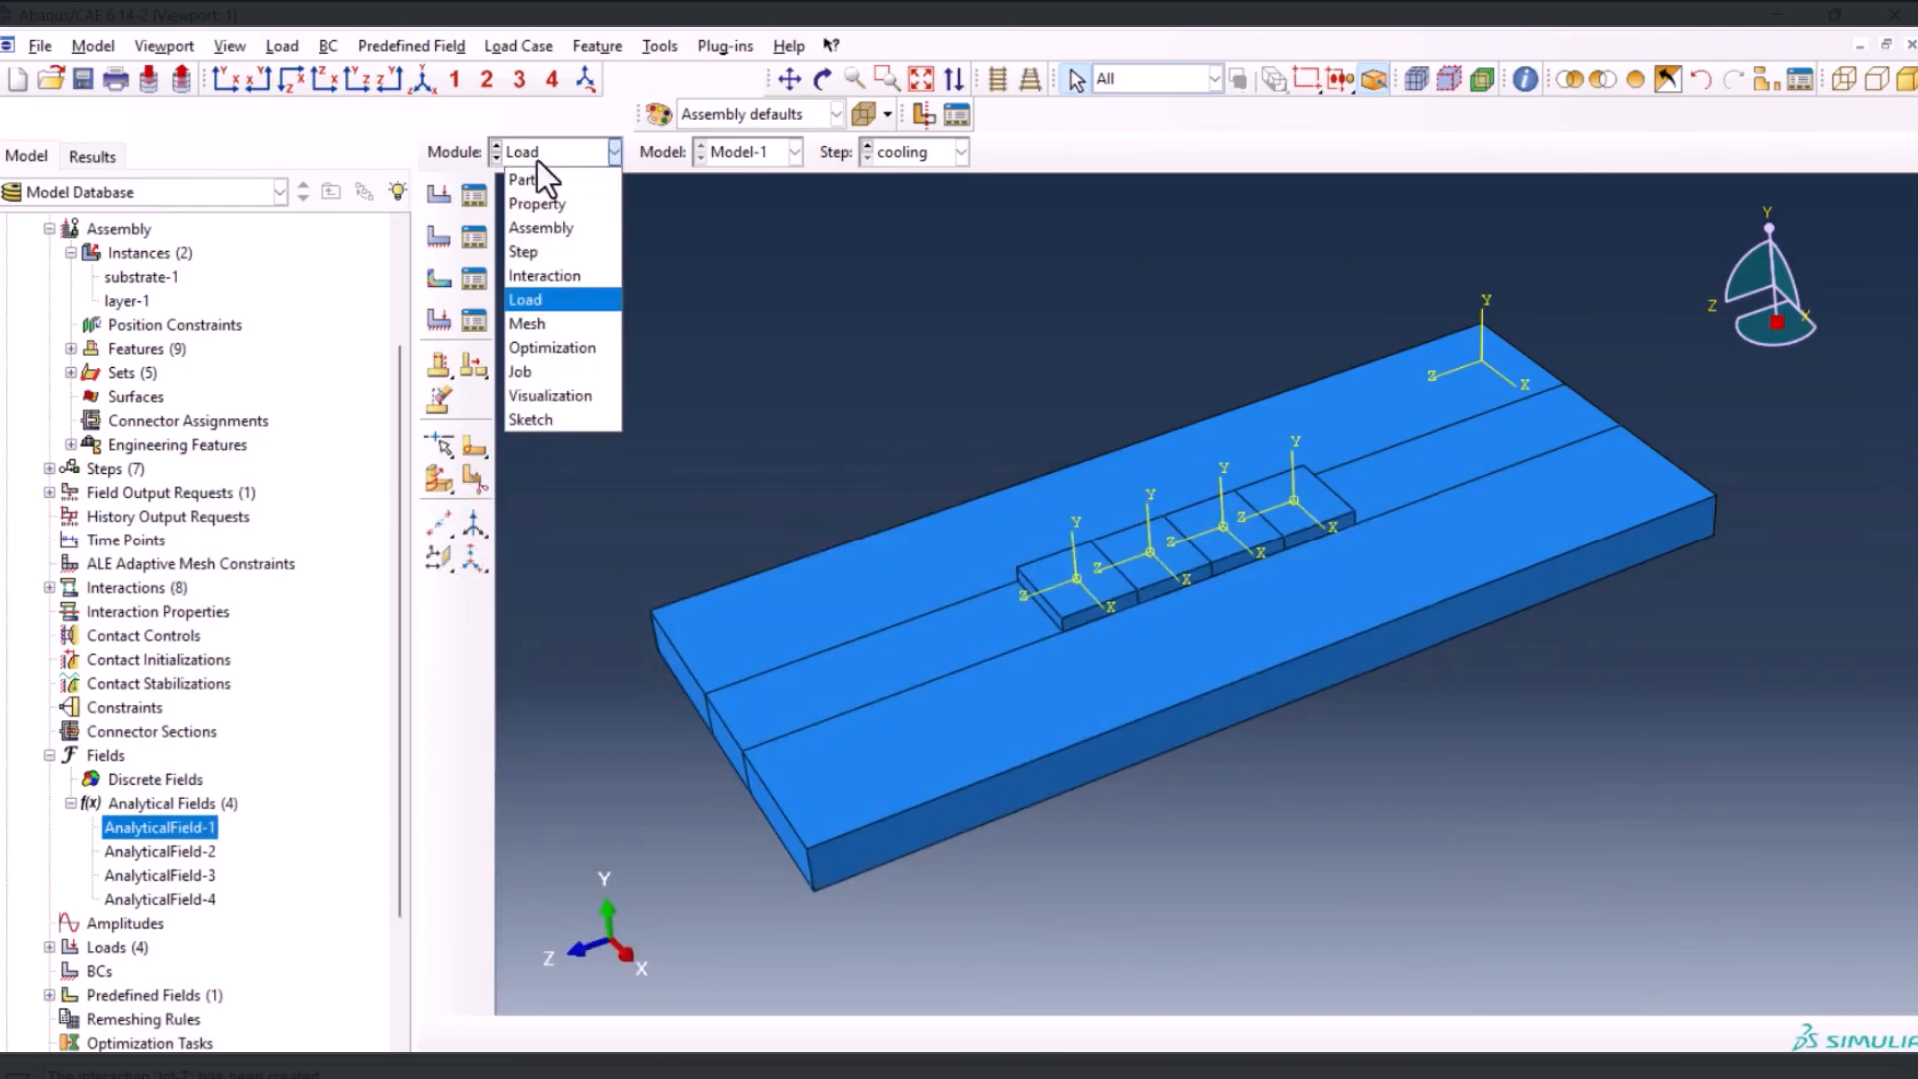
{"action": "left_click", "coordinate": [543, 325]}
{"action": "left_click", "coordinate": [983, 153]}
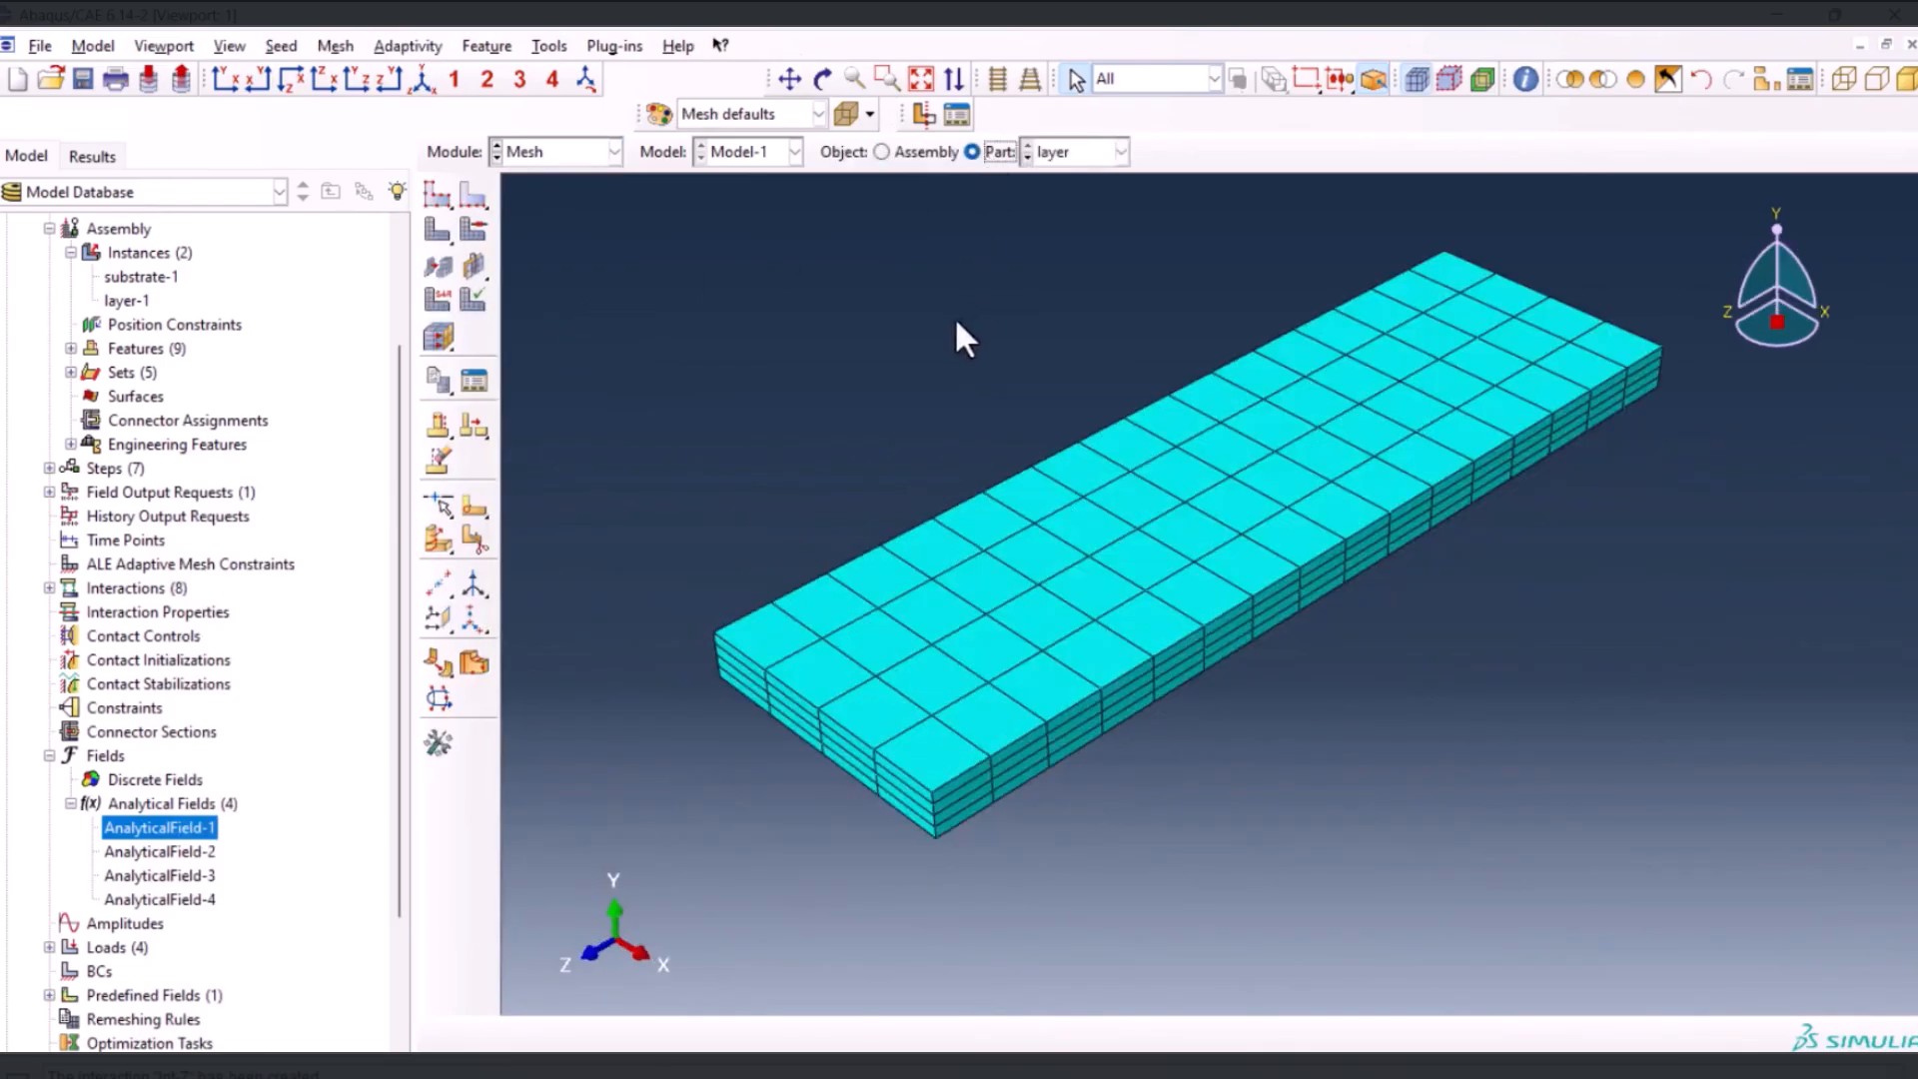
{"action": "left_click", "coordinate": [425, 298]}
{"action": "left_click_drag", "start_coordinate": [645, 235], "coordinate": [1551, 828]}
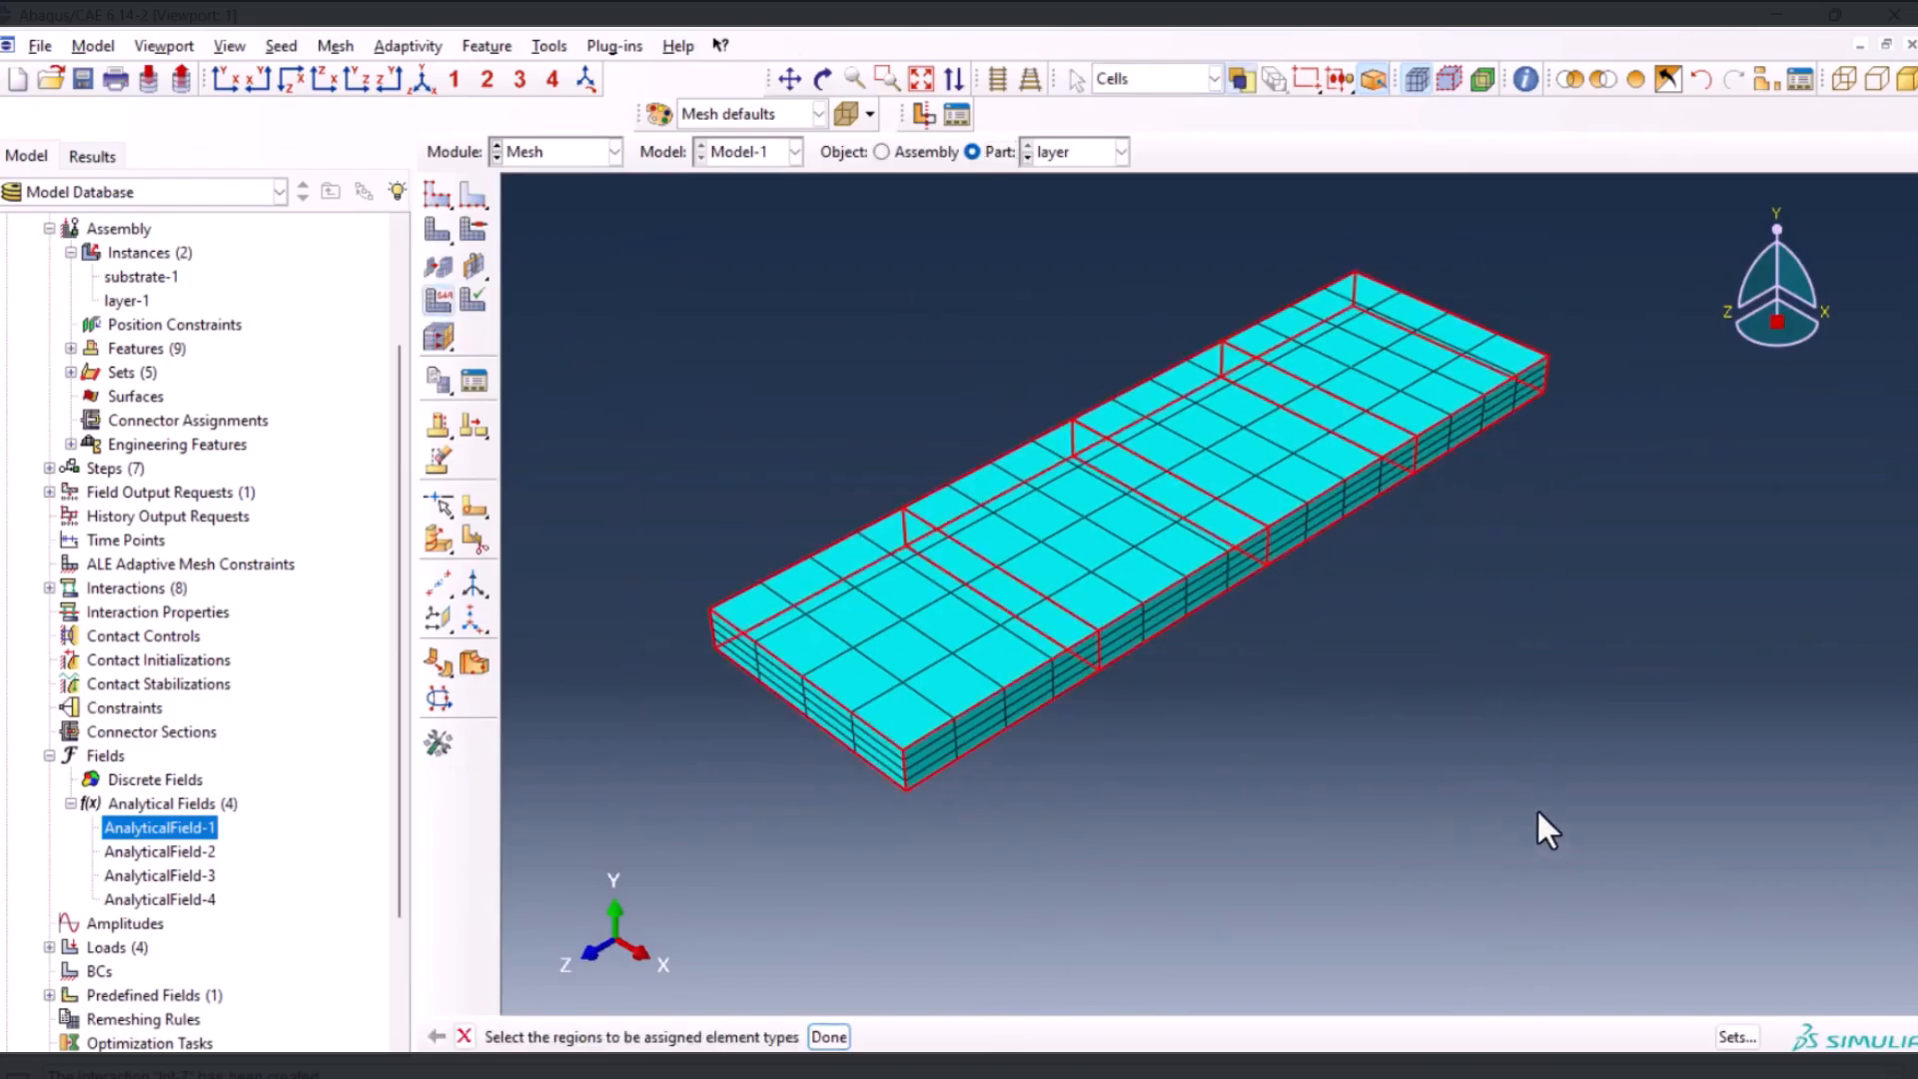
{"action": "middle_click", "coordinate": [1425, 727]}
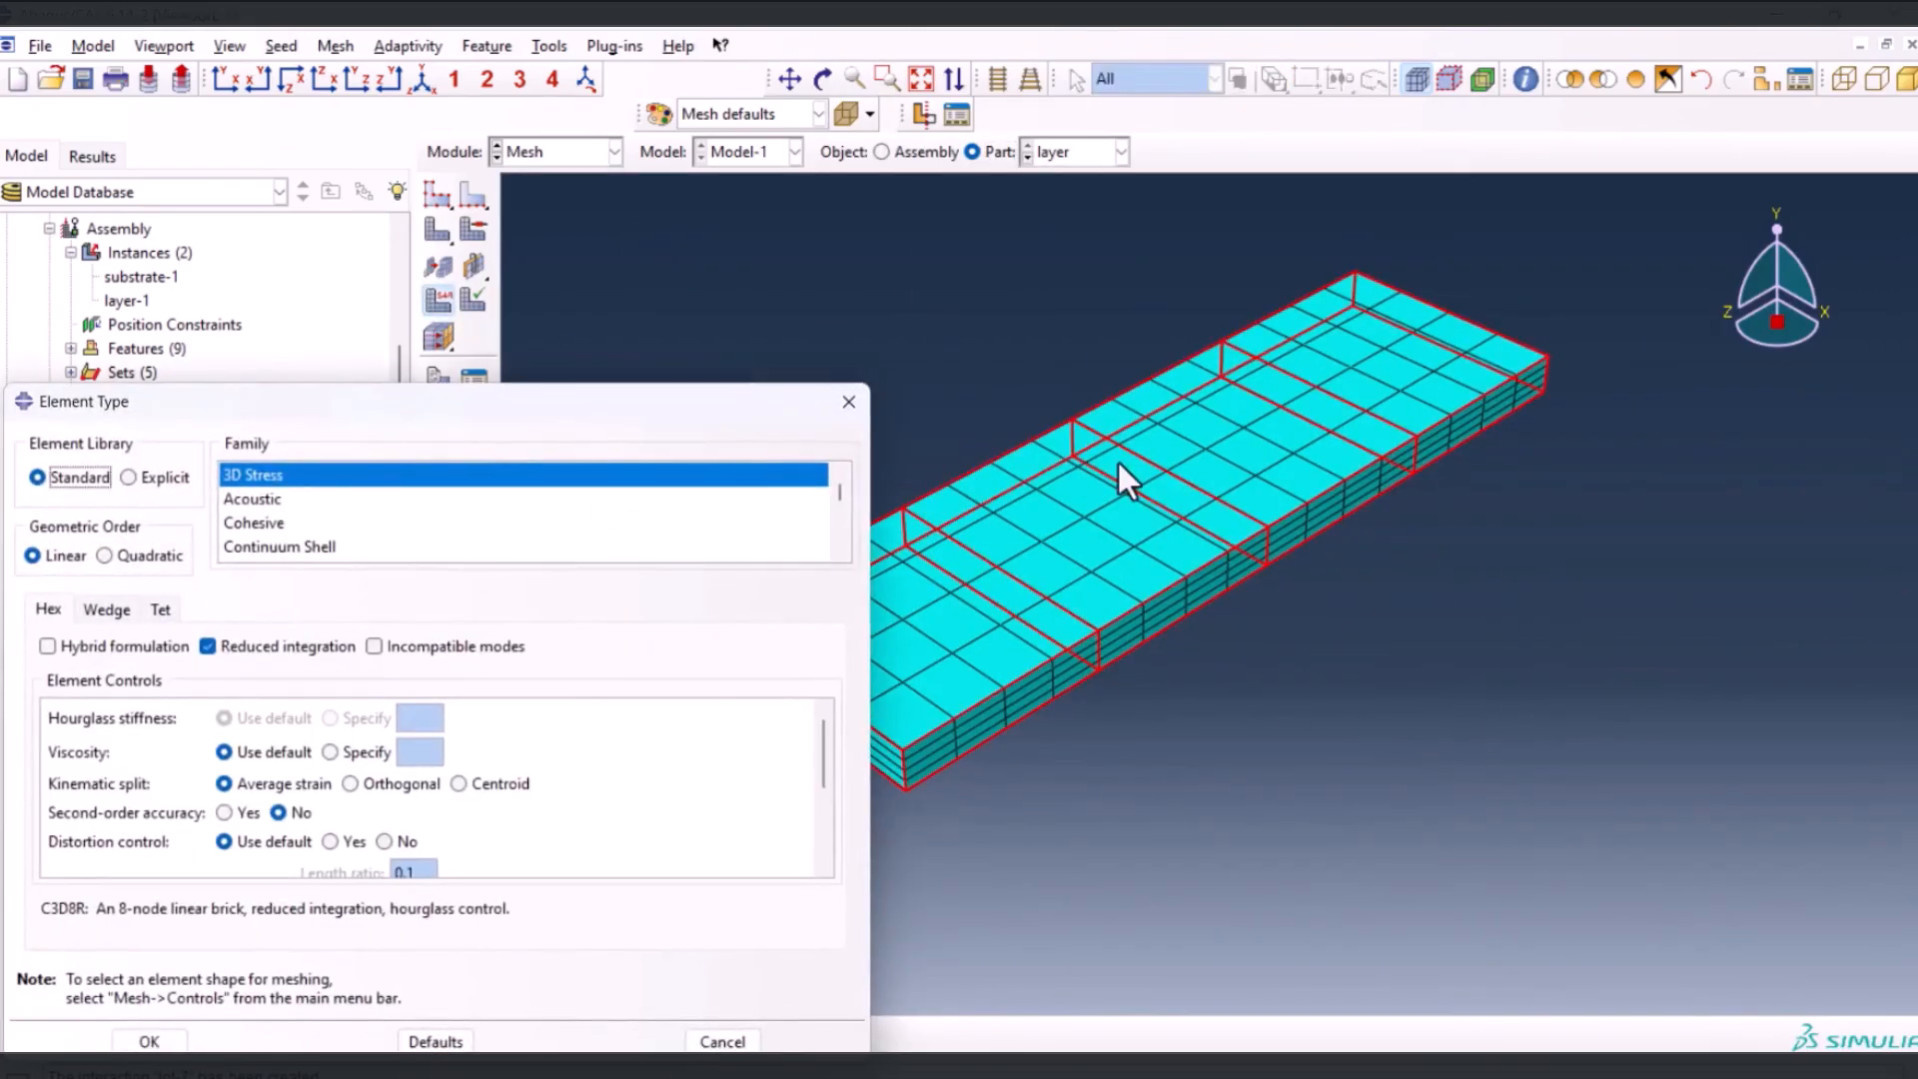
{"action": "scroll", "coordinate": [281, 510], "scroll_direction": "down", "scroll_amount": 3}
{"action": "scroll", "coordinate": [279, 508], "scroll_direction": "up", "scroll_amount": 1}
{"action": "left_click", "coordinate": [278, 525]}
{"action": "left_click", "coordinate": [66, 645]}
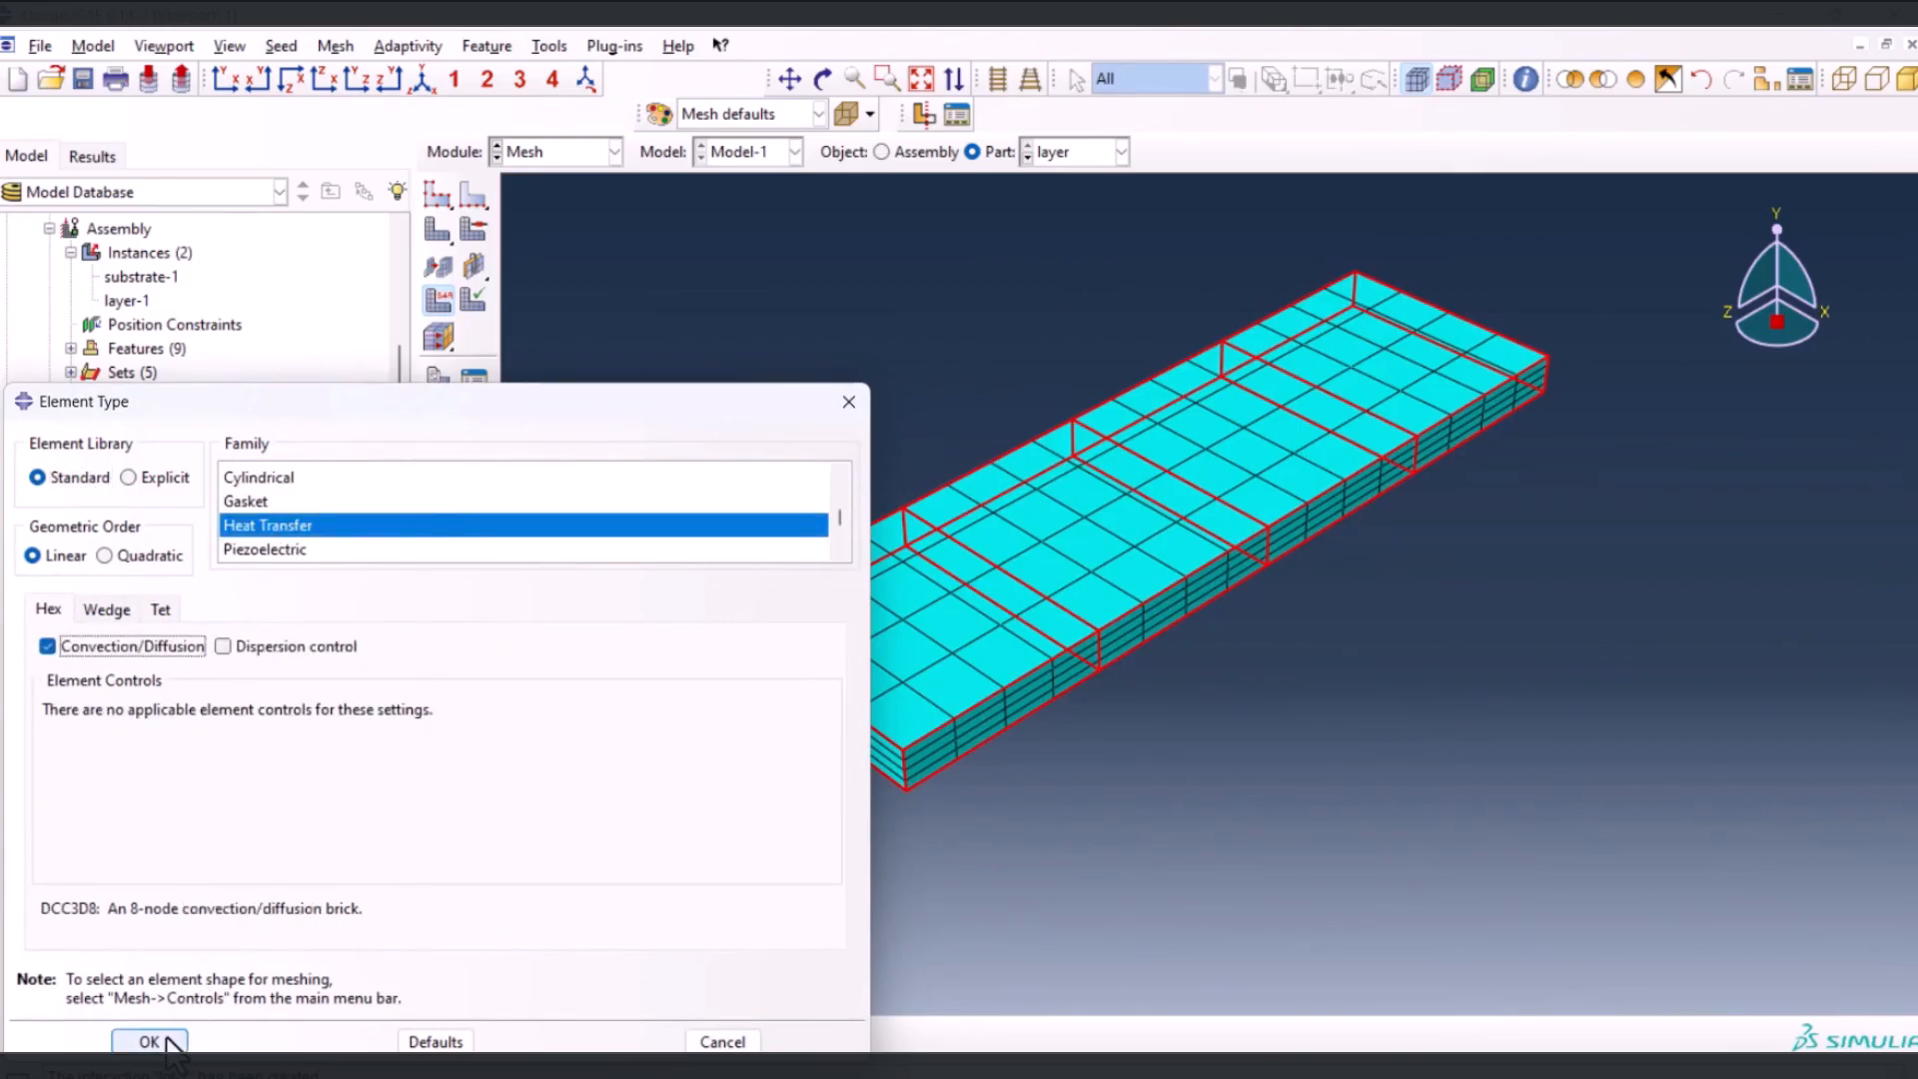
{"action": "left_click", "coordinate": [150, 1041]}
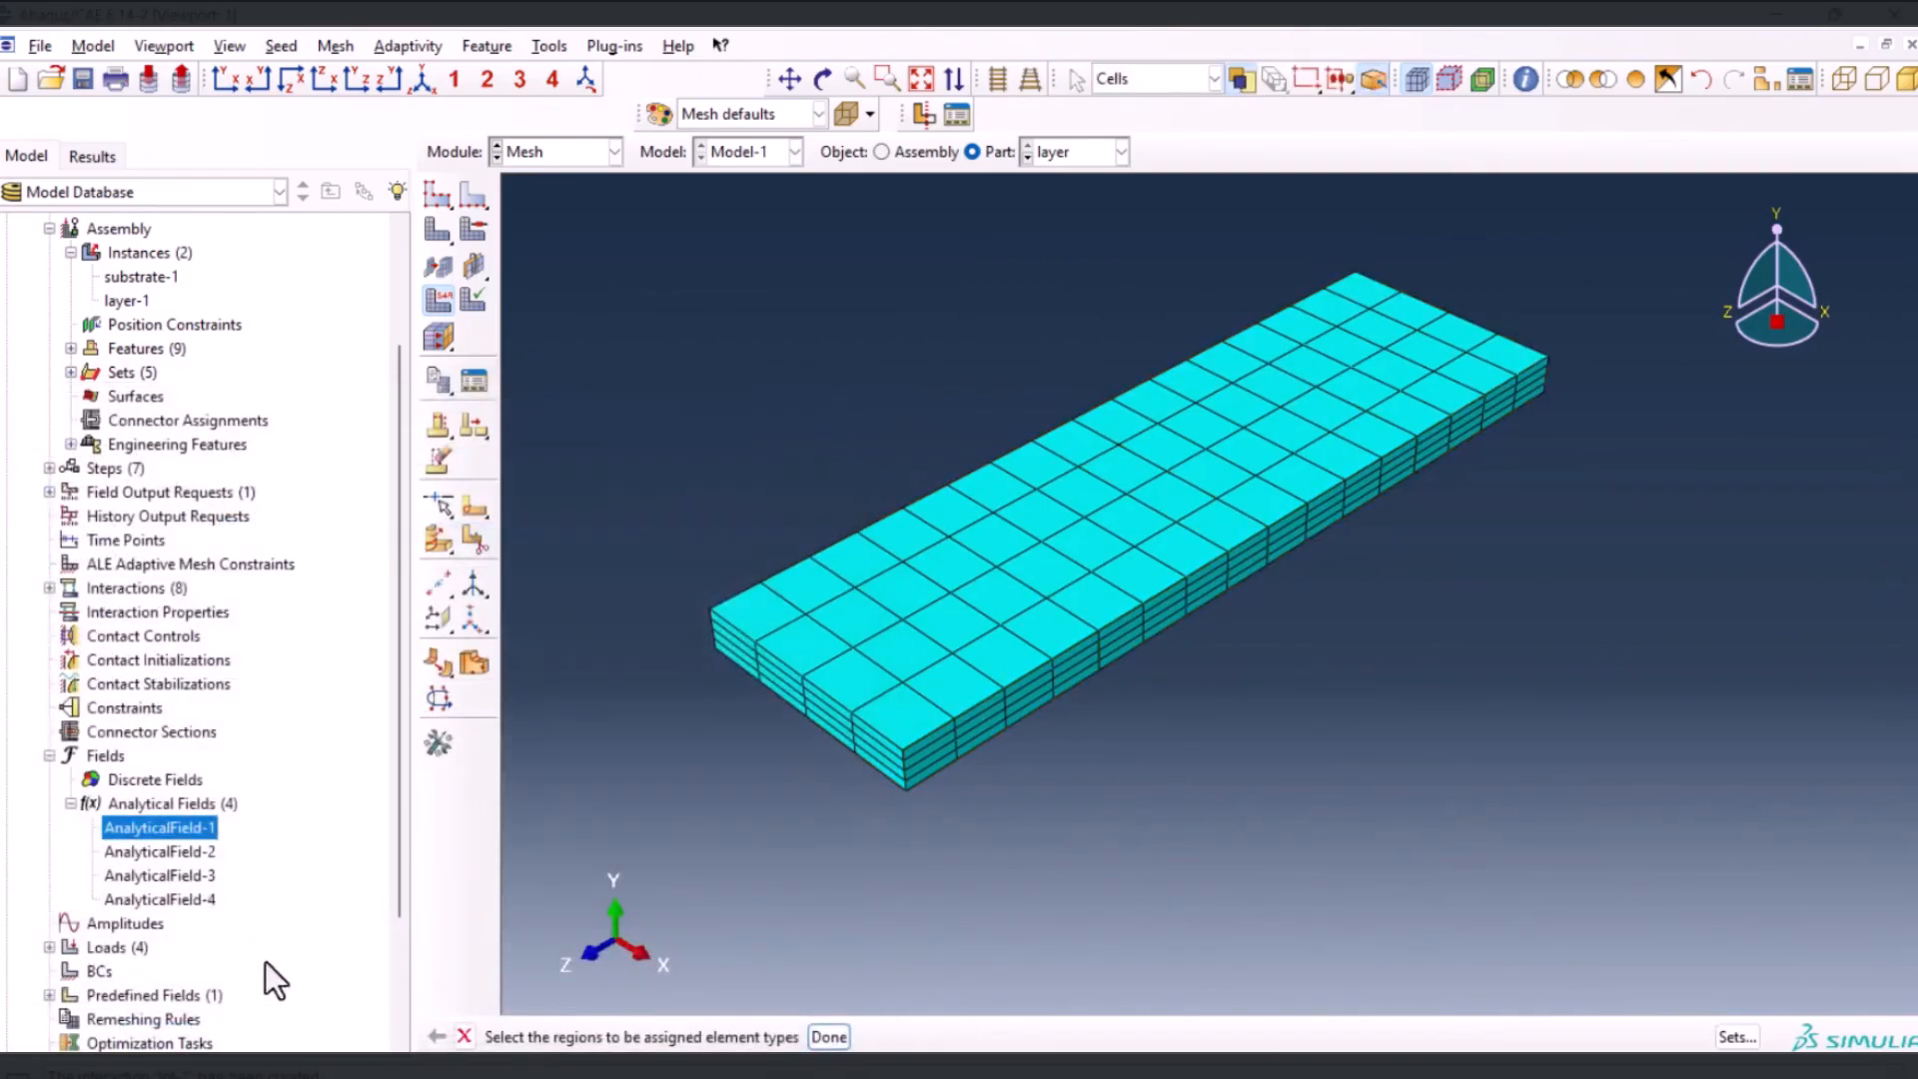
Assign Heat Transfer elements with Convection/Diffusion to all cells of the substrate part
{"action": "left_click", "coordinate": [1027, 158]}
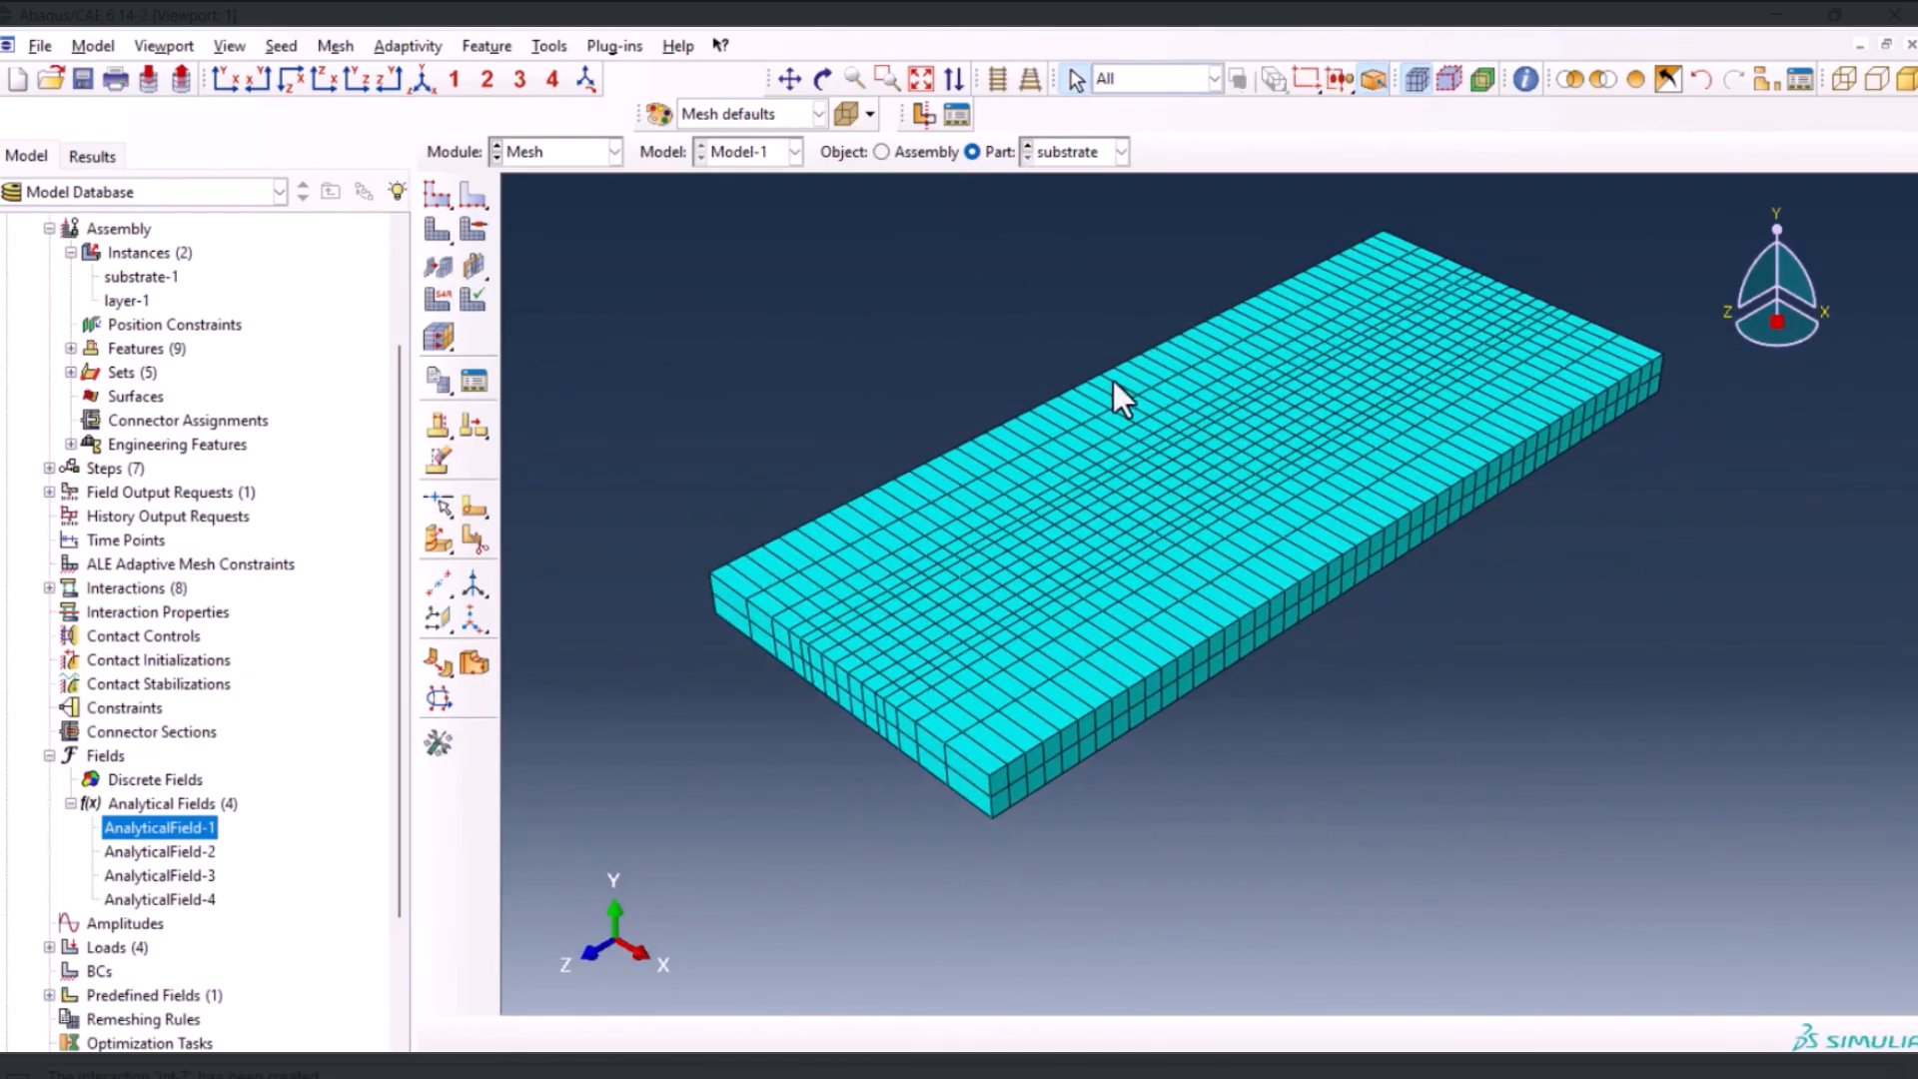
{"action": "left_click", "coordinate": [437, 299]}
{"action": "left_click_drag", "start_coordinate": [650, 207], "coordinate": [1544, 871]}
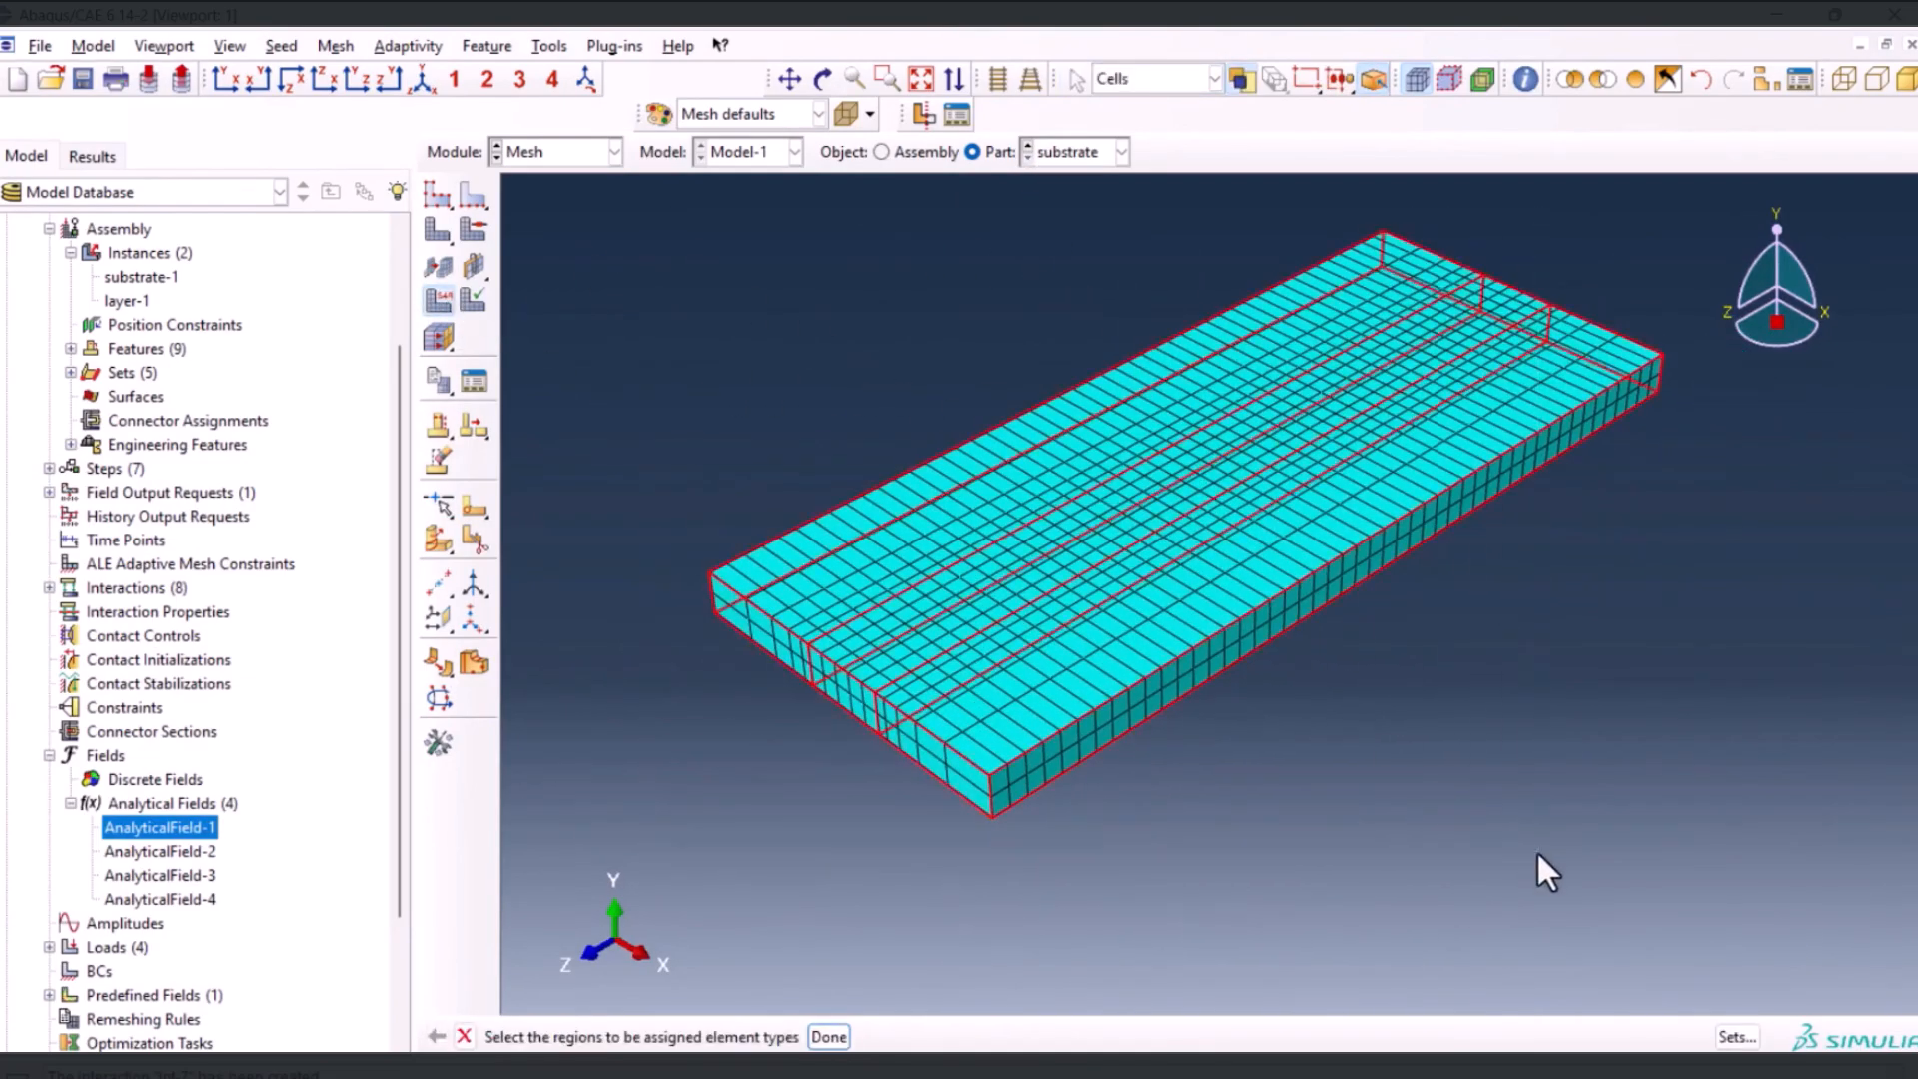
{"action": "middle_click", "coordinate": [1332, 739]}
{"action": "left_click", "coordinate": [299, 526]}
{"action": "left_click", "coordinate": [92, 650]}
{"action": "left_click", "coordinate": [149, 1042]}
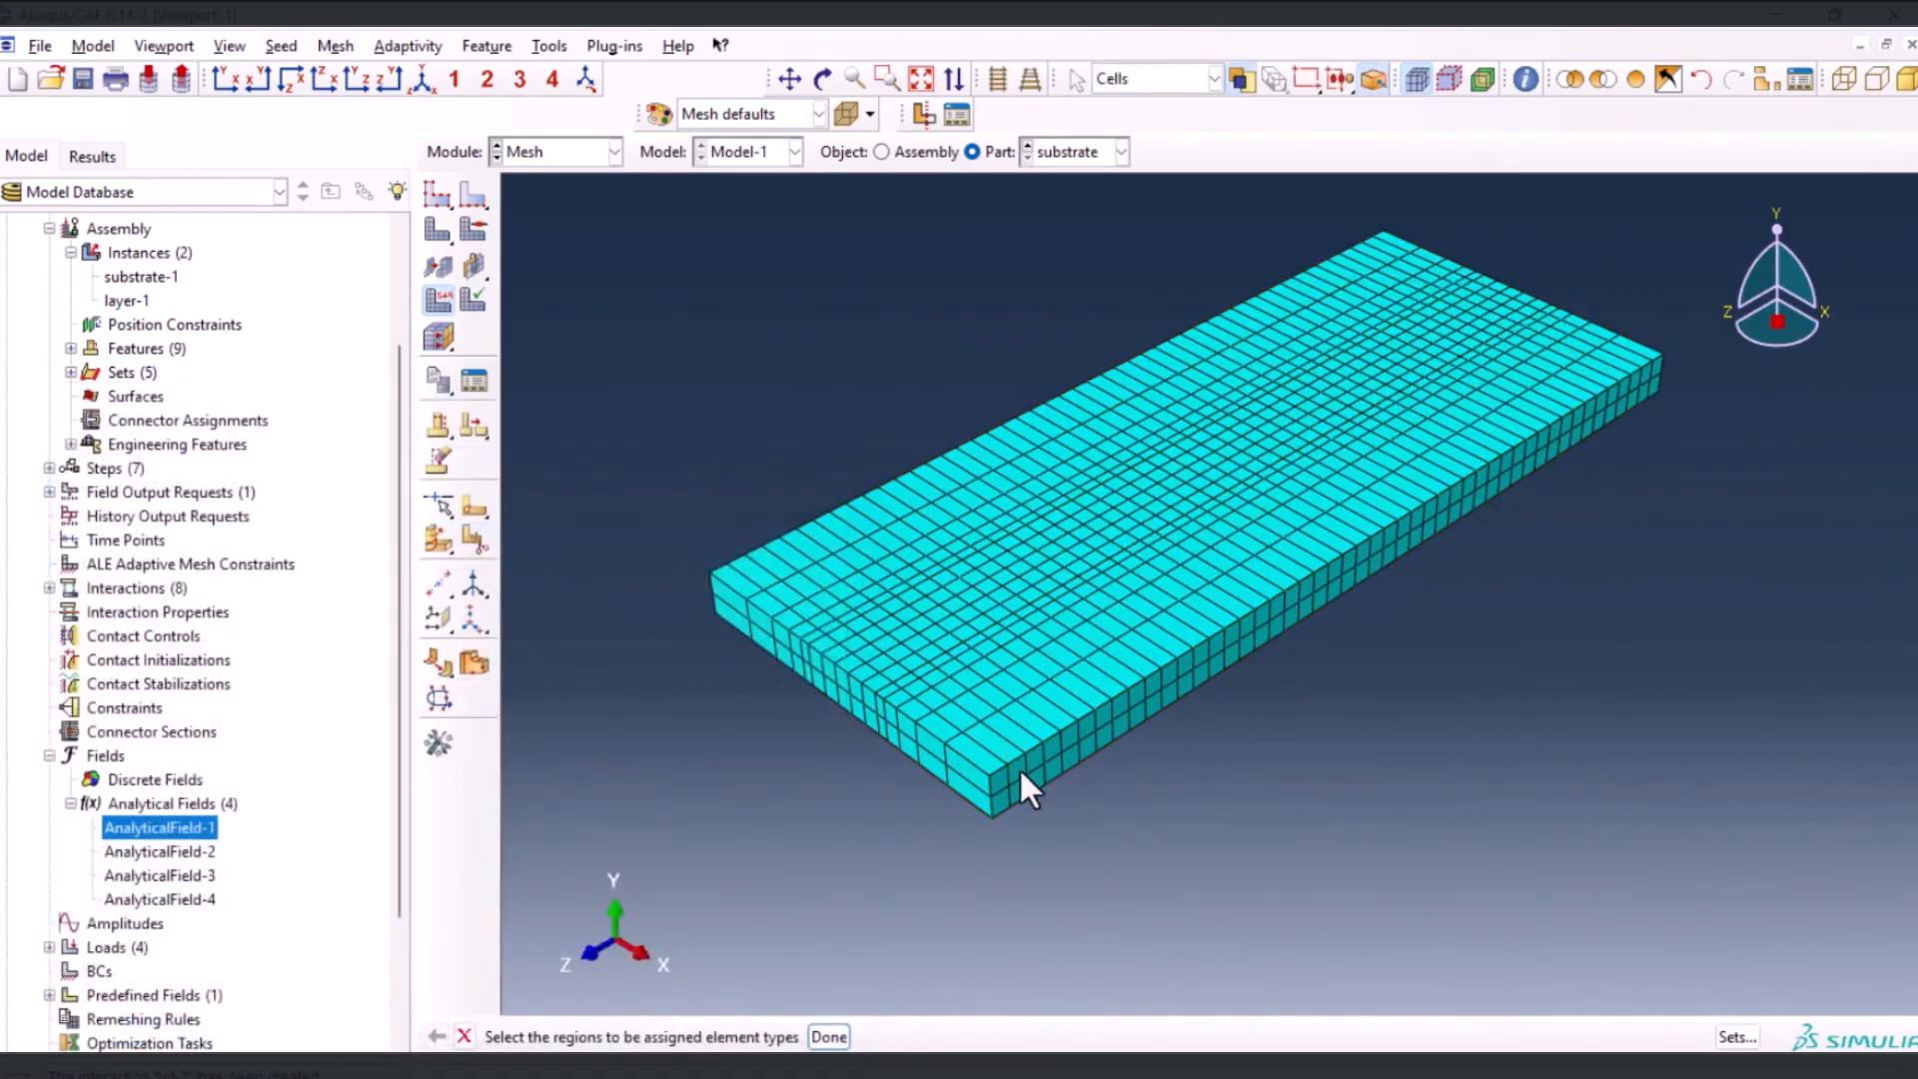
{"action": "scroll", "coordinate": [1021, 771], "scroll_direction": "down", "scroll_amount": 2}
{"action": "scroll", "coordinate": [1023, 773], "scroll_direction": "up", "scroll_amount": 1}
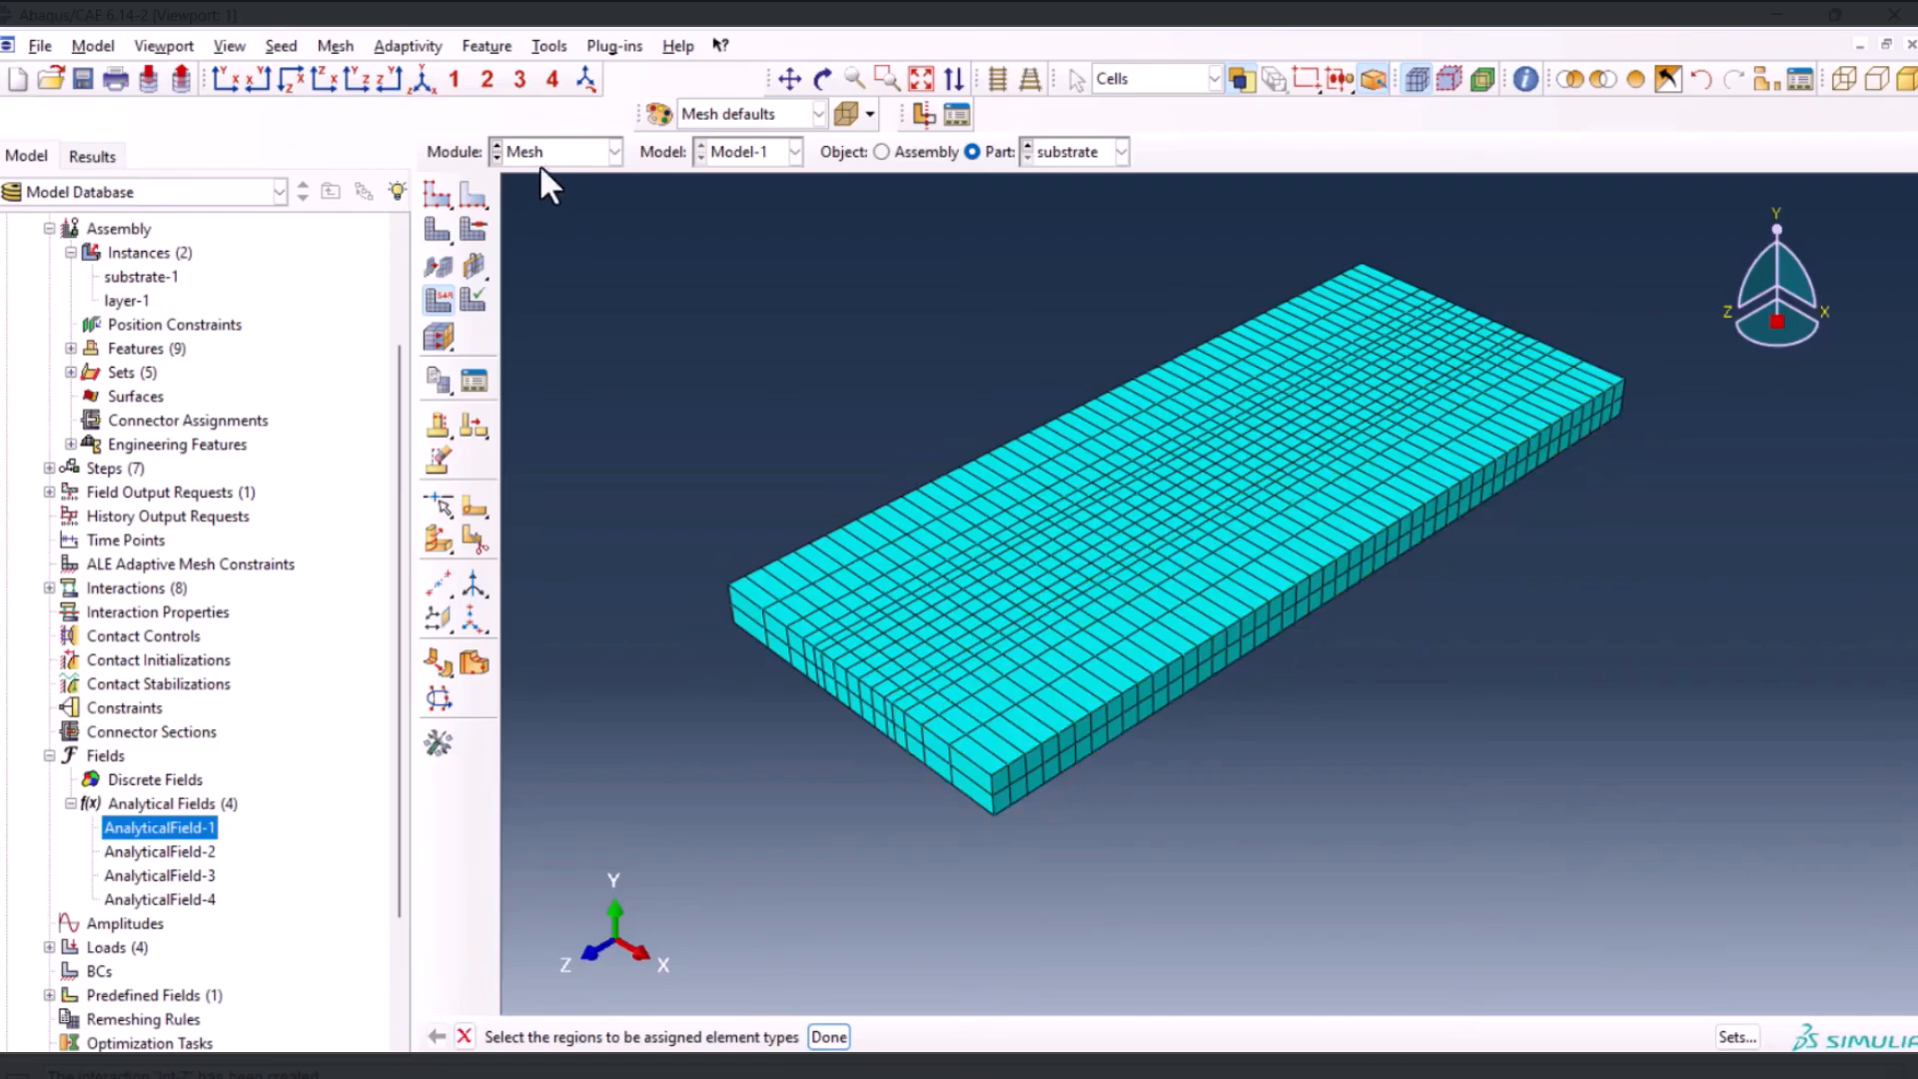
Create a full analysis job named slm from Model-1 with the default job settings
{"action": "left_click", "coordinate": [541, 162]}
{"action": "left_click", "coordinate": [537, 368]}
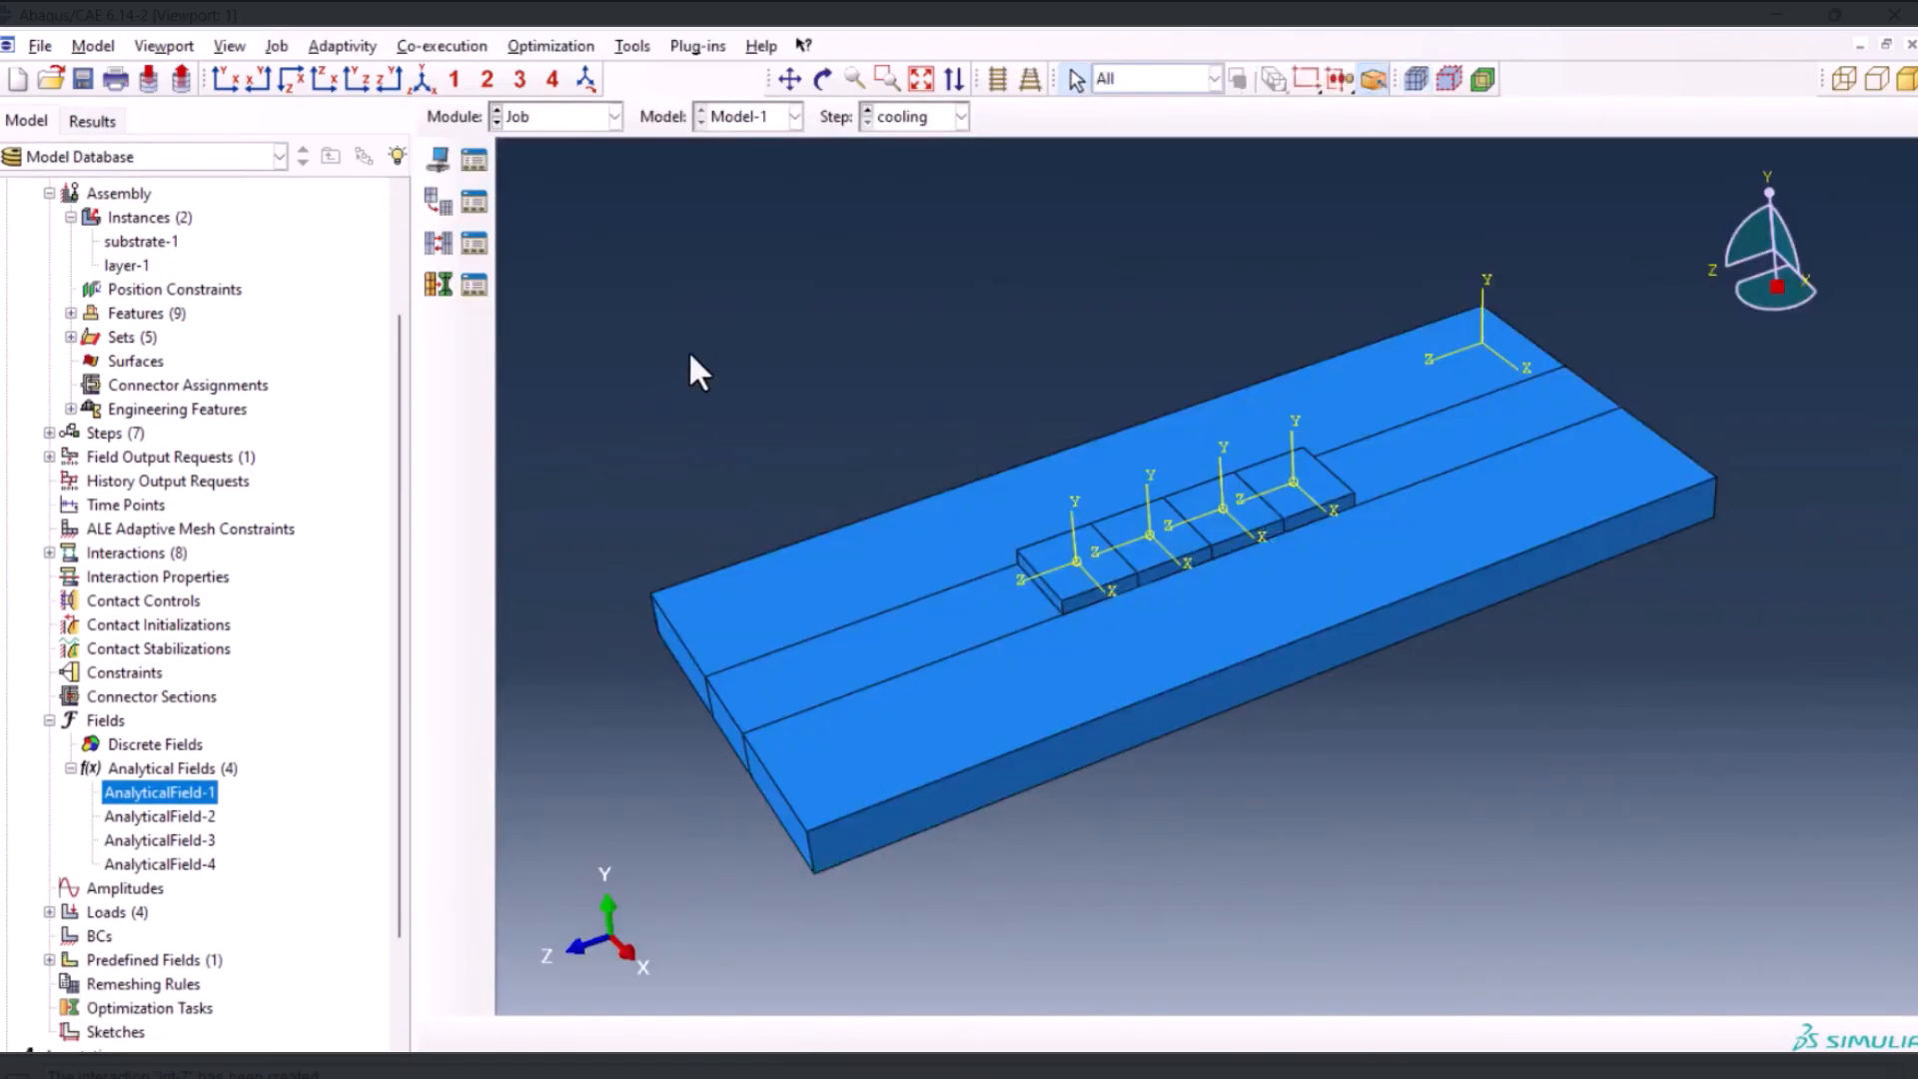
{"action": "left_click", "coordinate": [439, 158]}
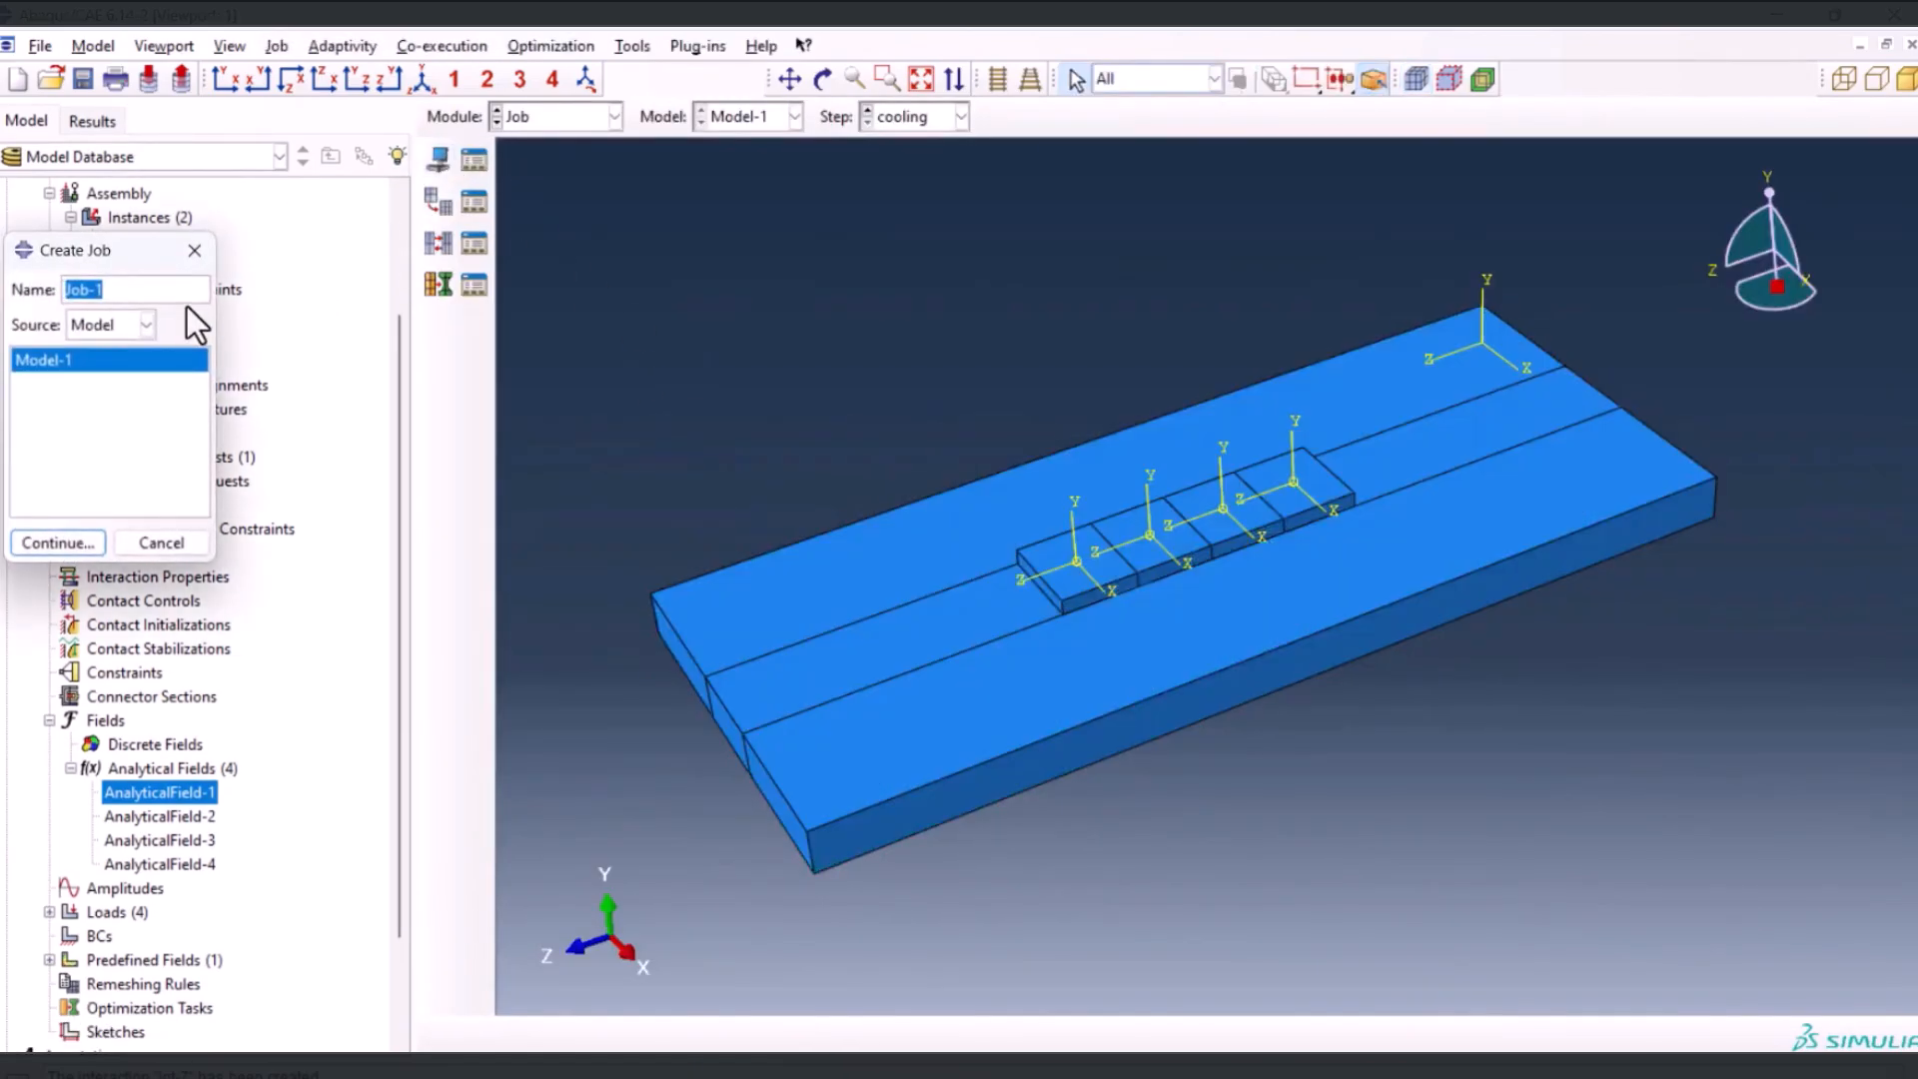
{"action": "type", "text": "slm"}
{"action": "left_click", "coordinate": [66, 541]}
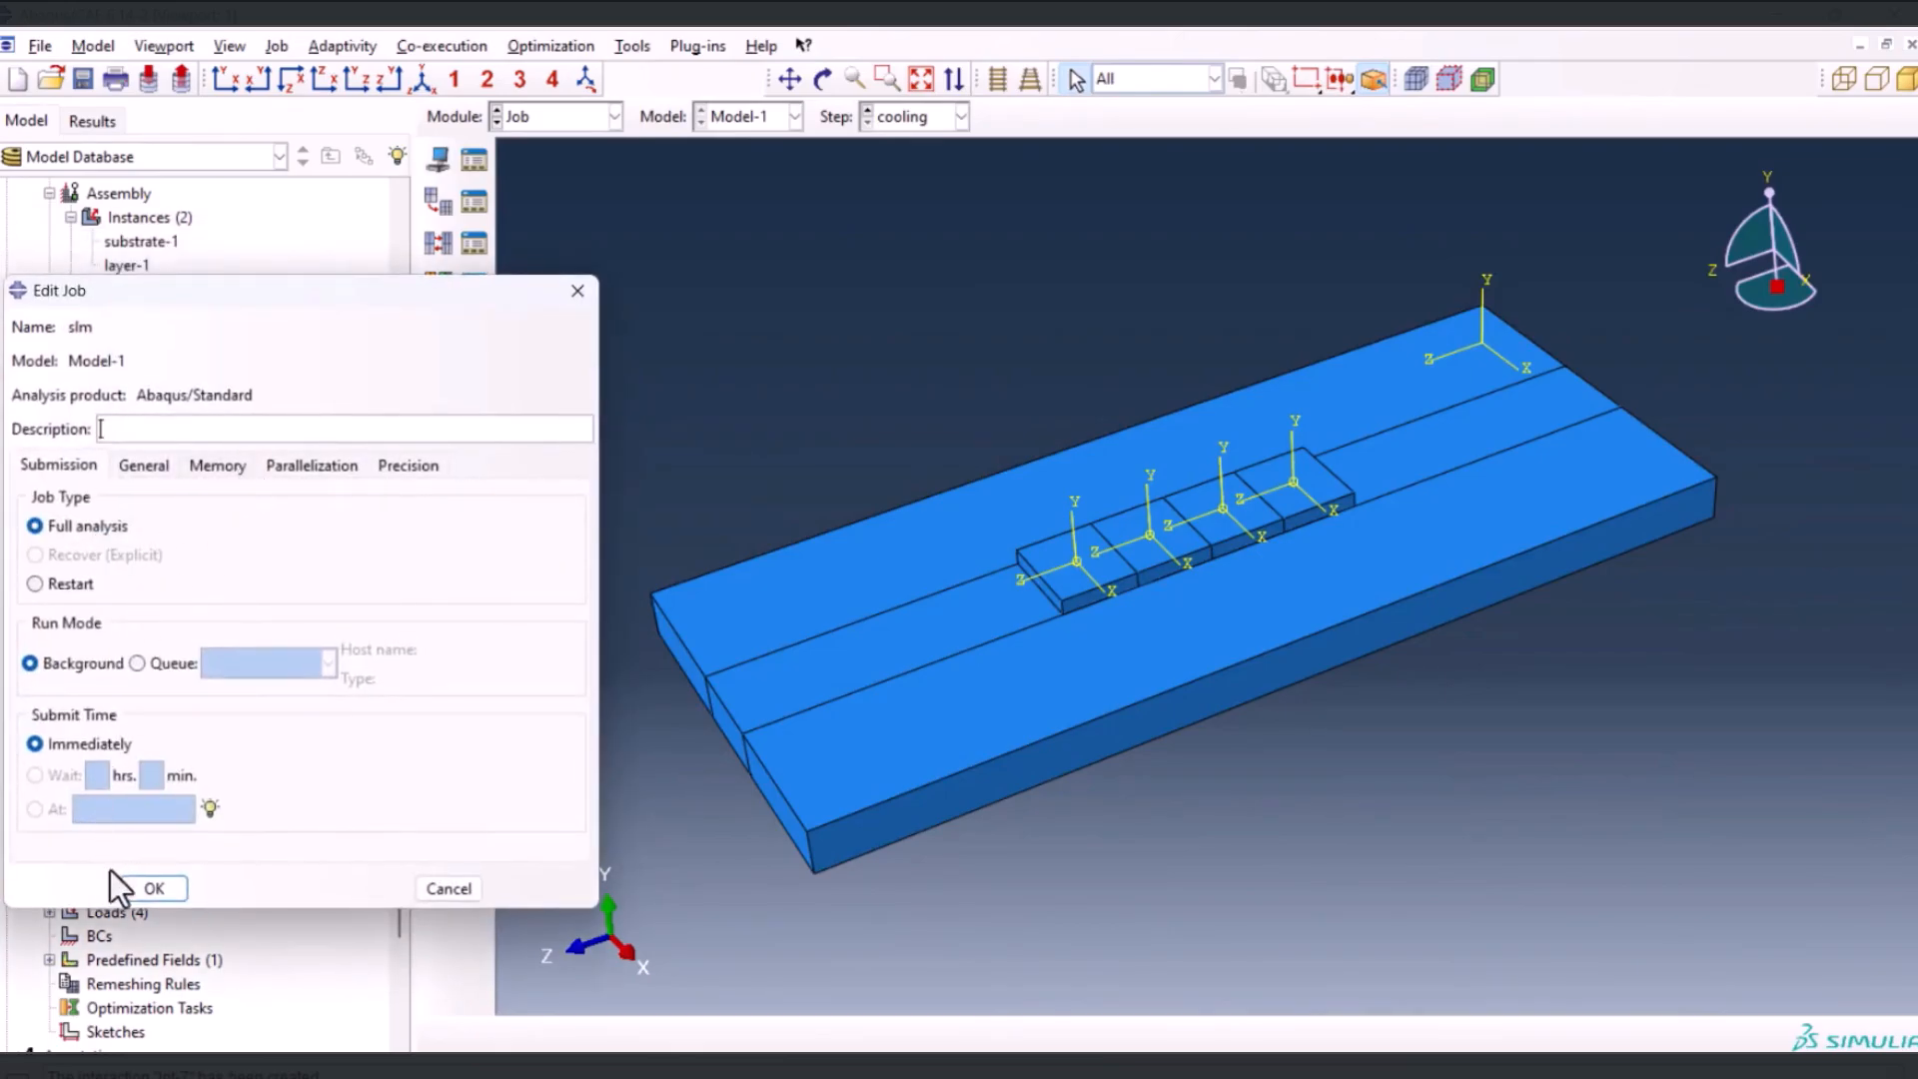
{"action": "left_click", "coordinate": [153, 888]}
Submit the slm job from the Job Manager and continue without history output requests
{"action": "left_click", "coordinate": [473, 160]}
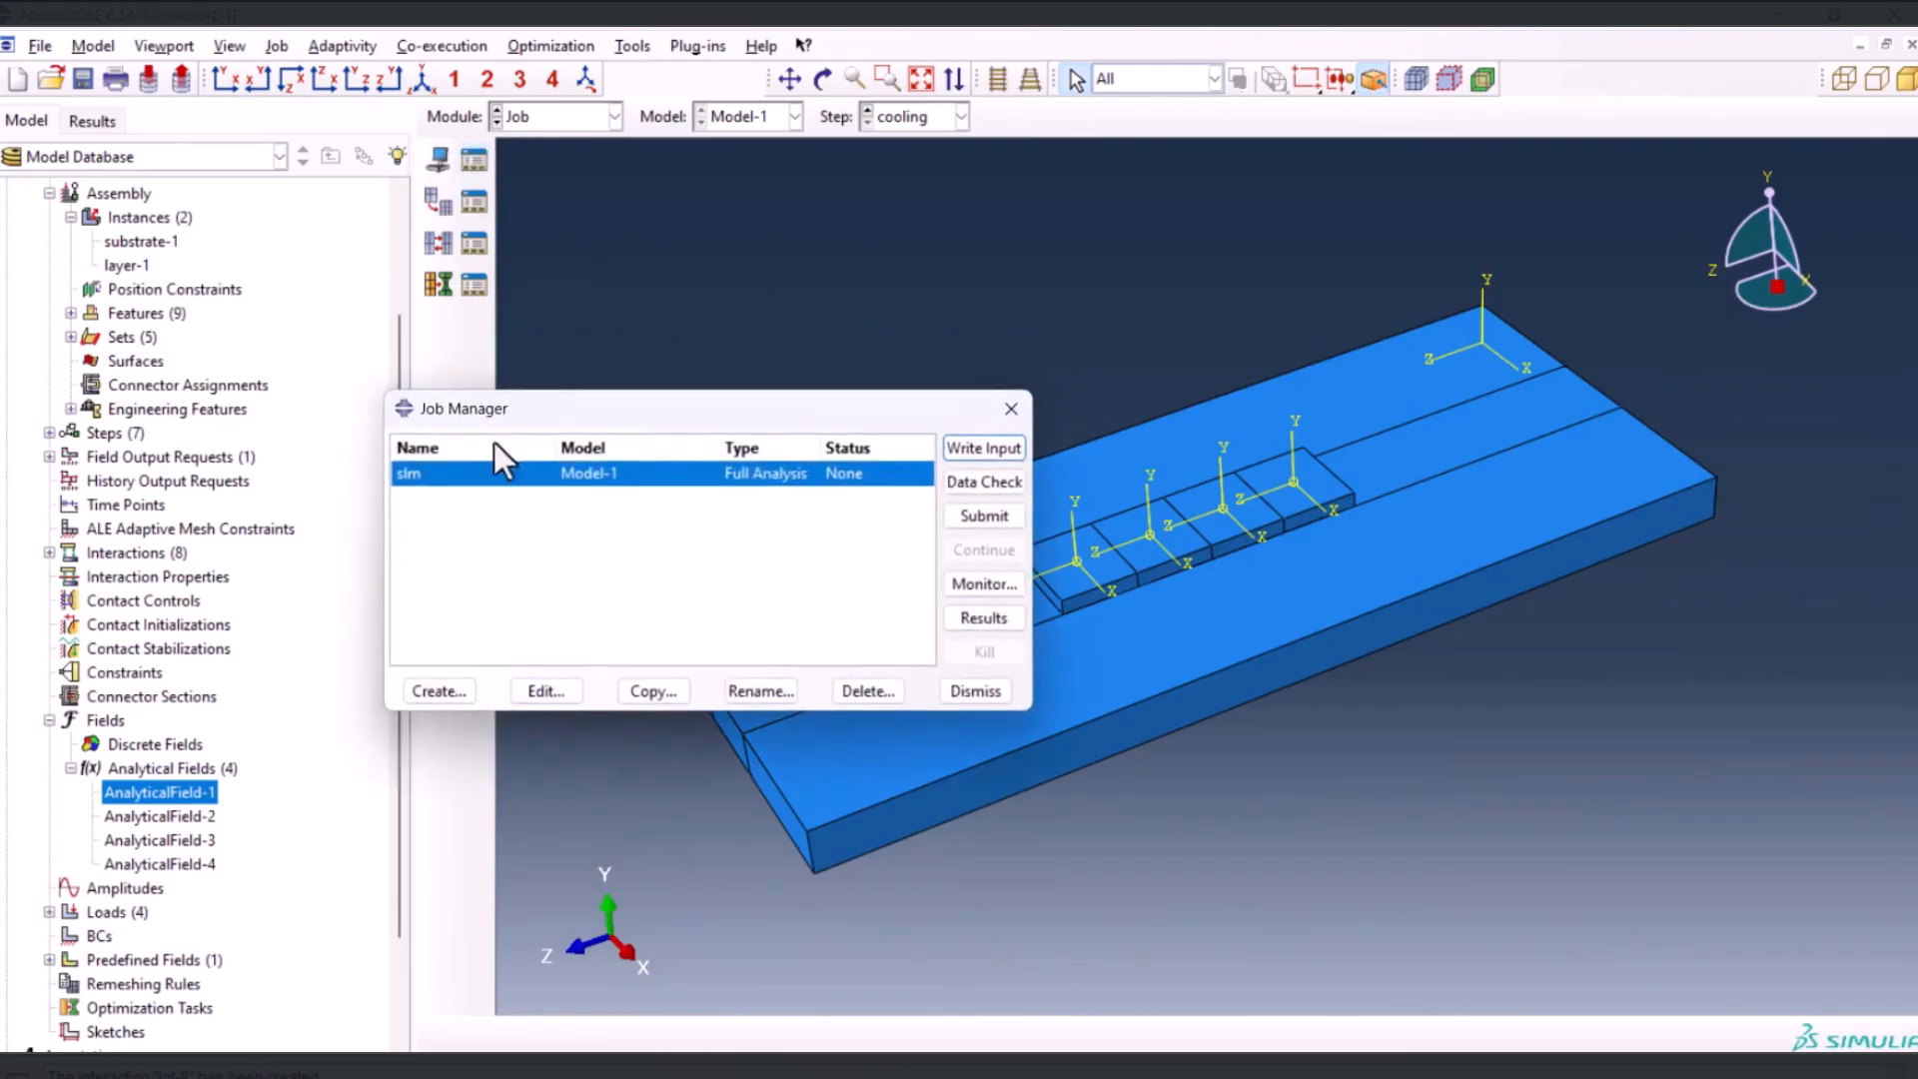
{"action": "left_click", "coordinate": [974, 516]}
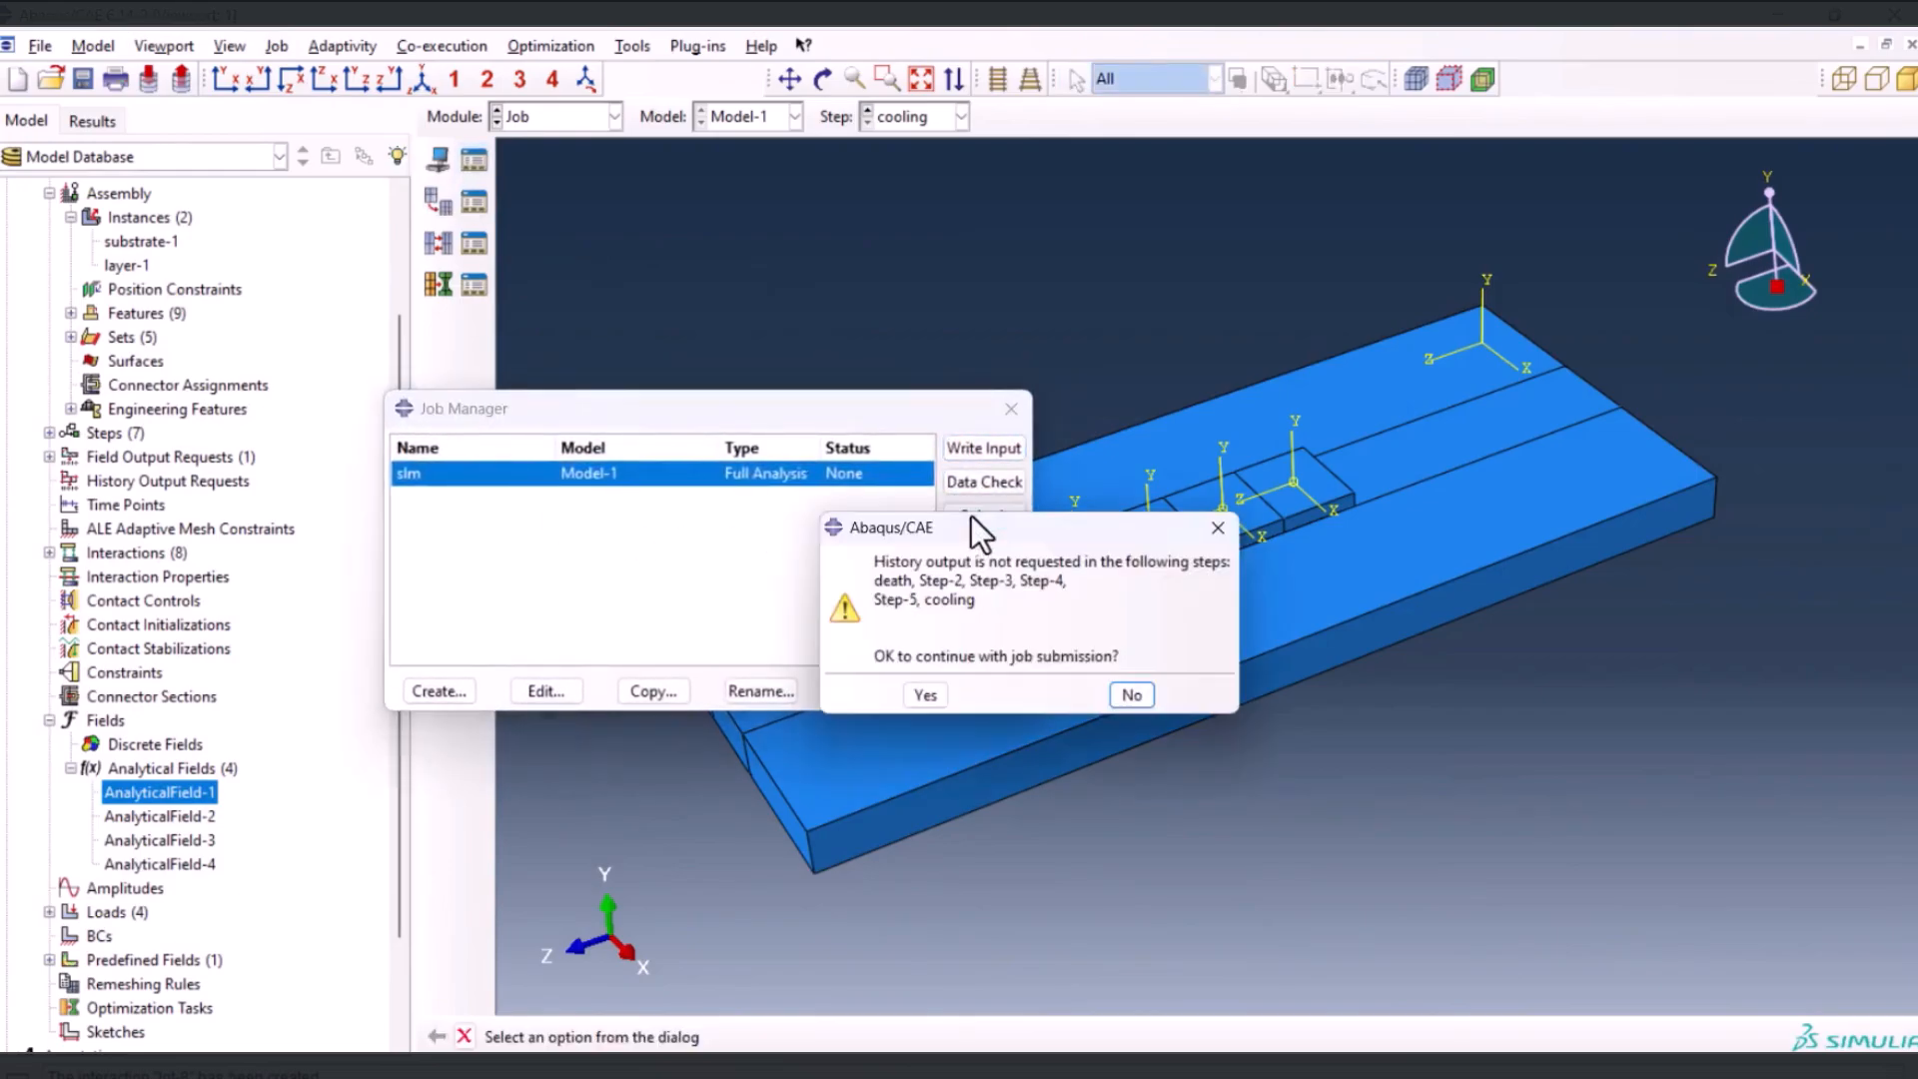
{"action": "left_click", "coordinate": [925, 696]}
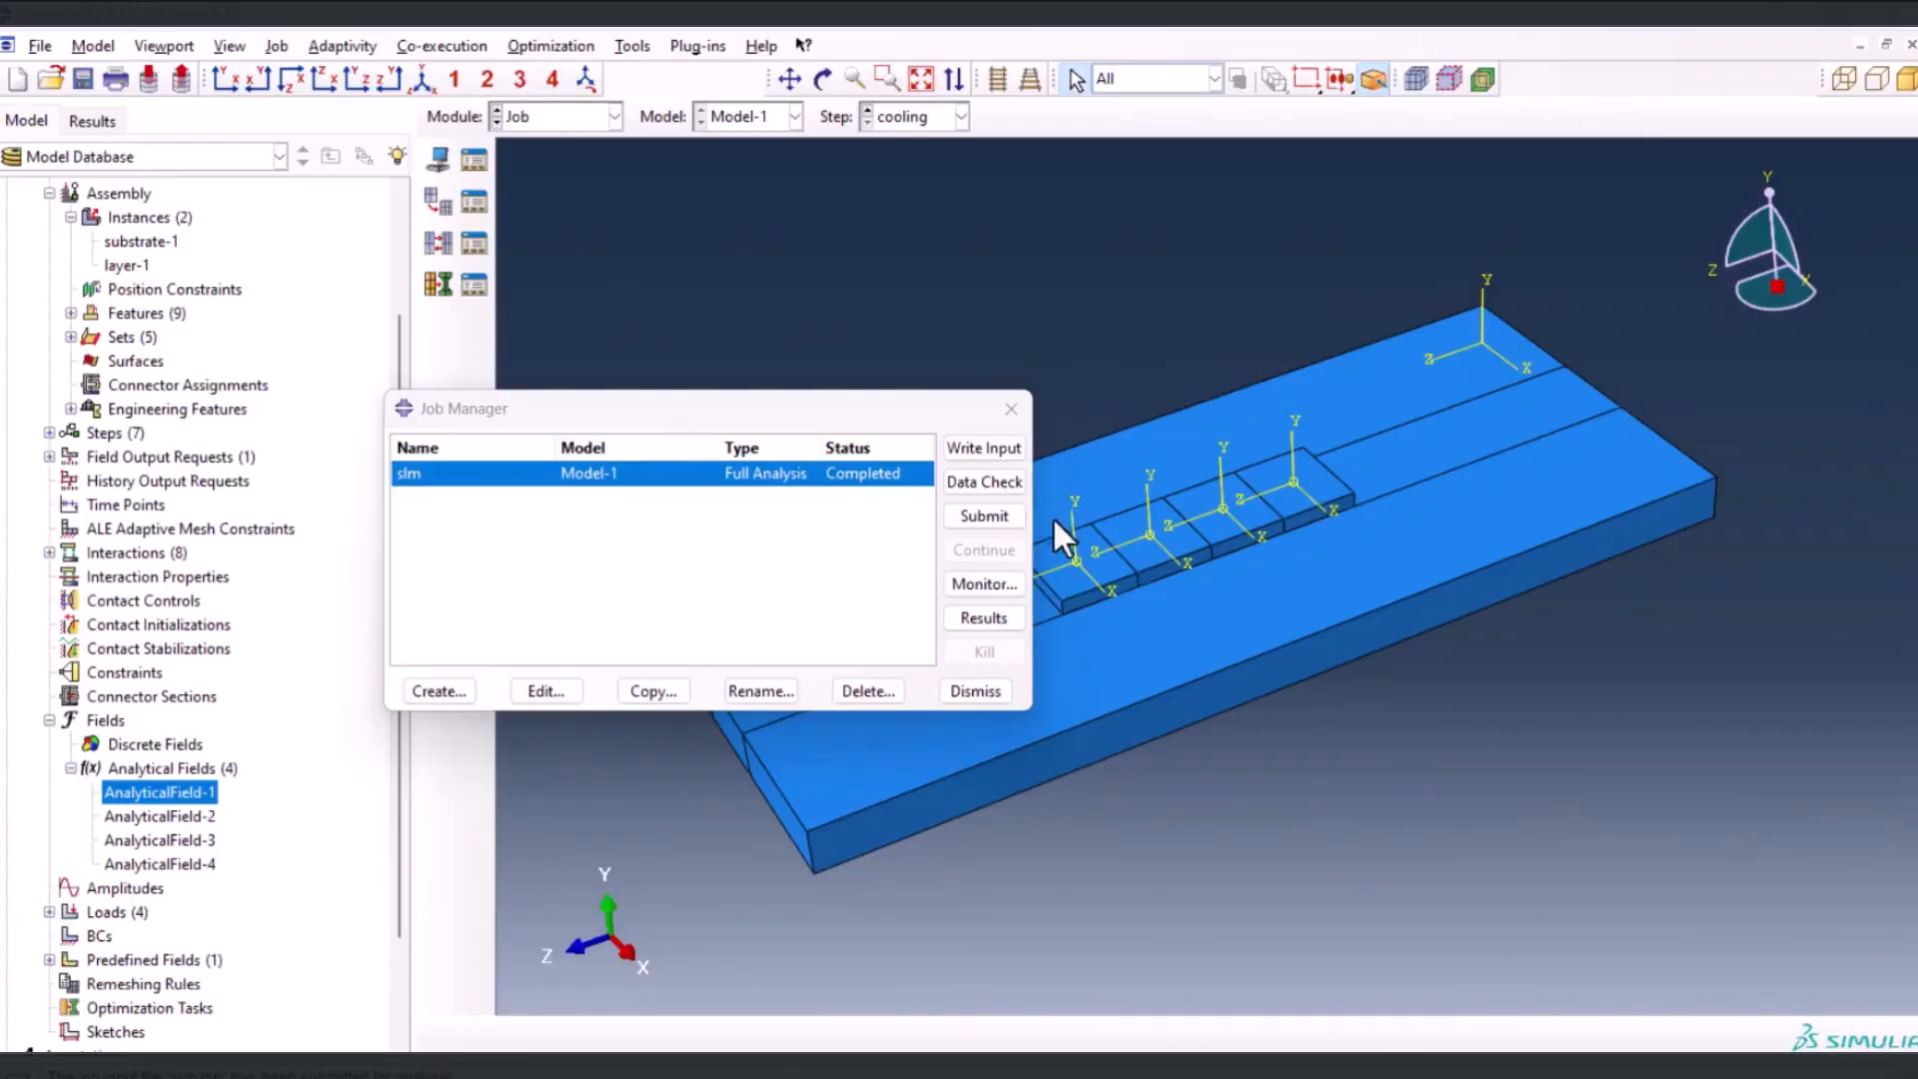
Open the slm job's results, plot the nodal temperature NT11 as contours and animate its time history
{"action": "left_click", "coordinate": [989, 618]}
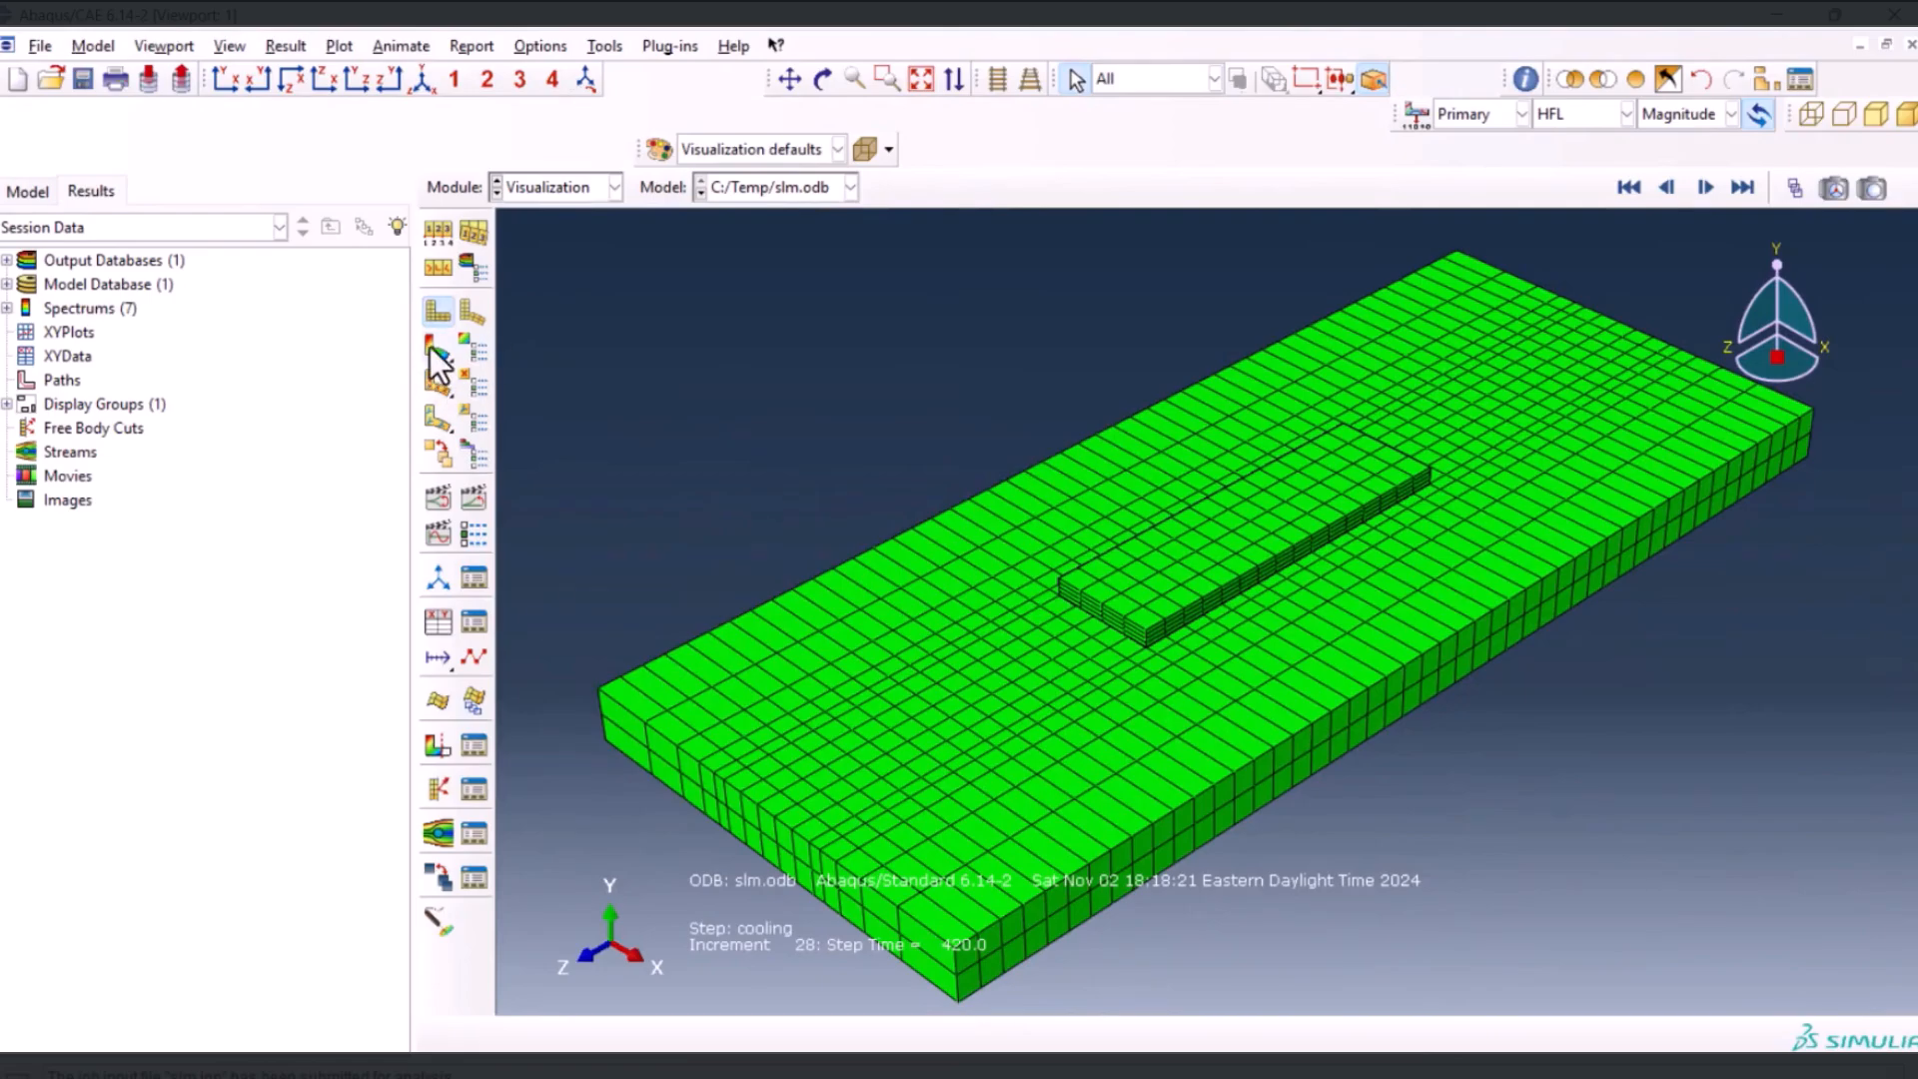
{"action": "left_click", "coordinate": [431, 348]}
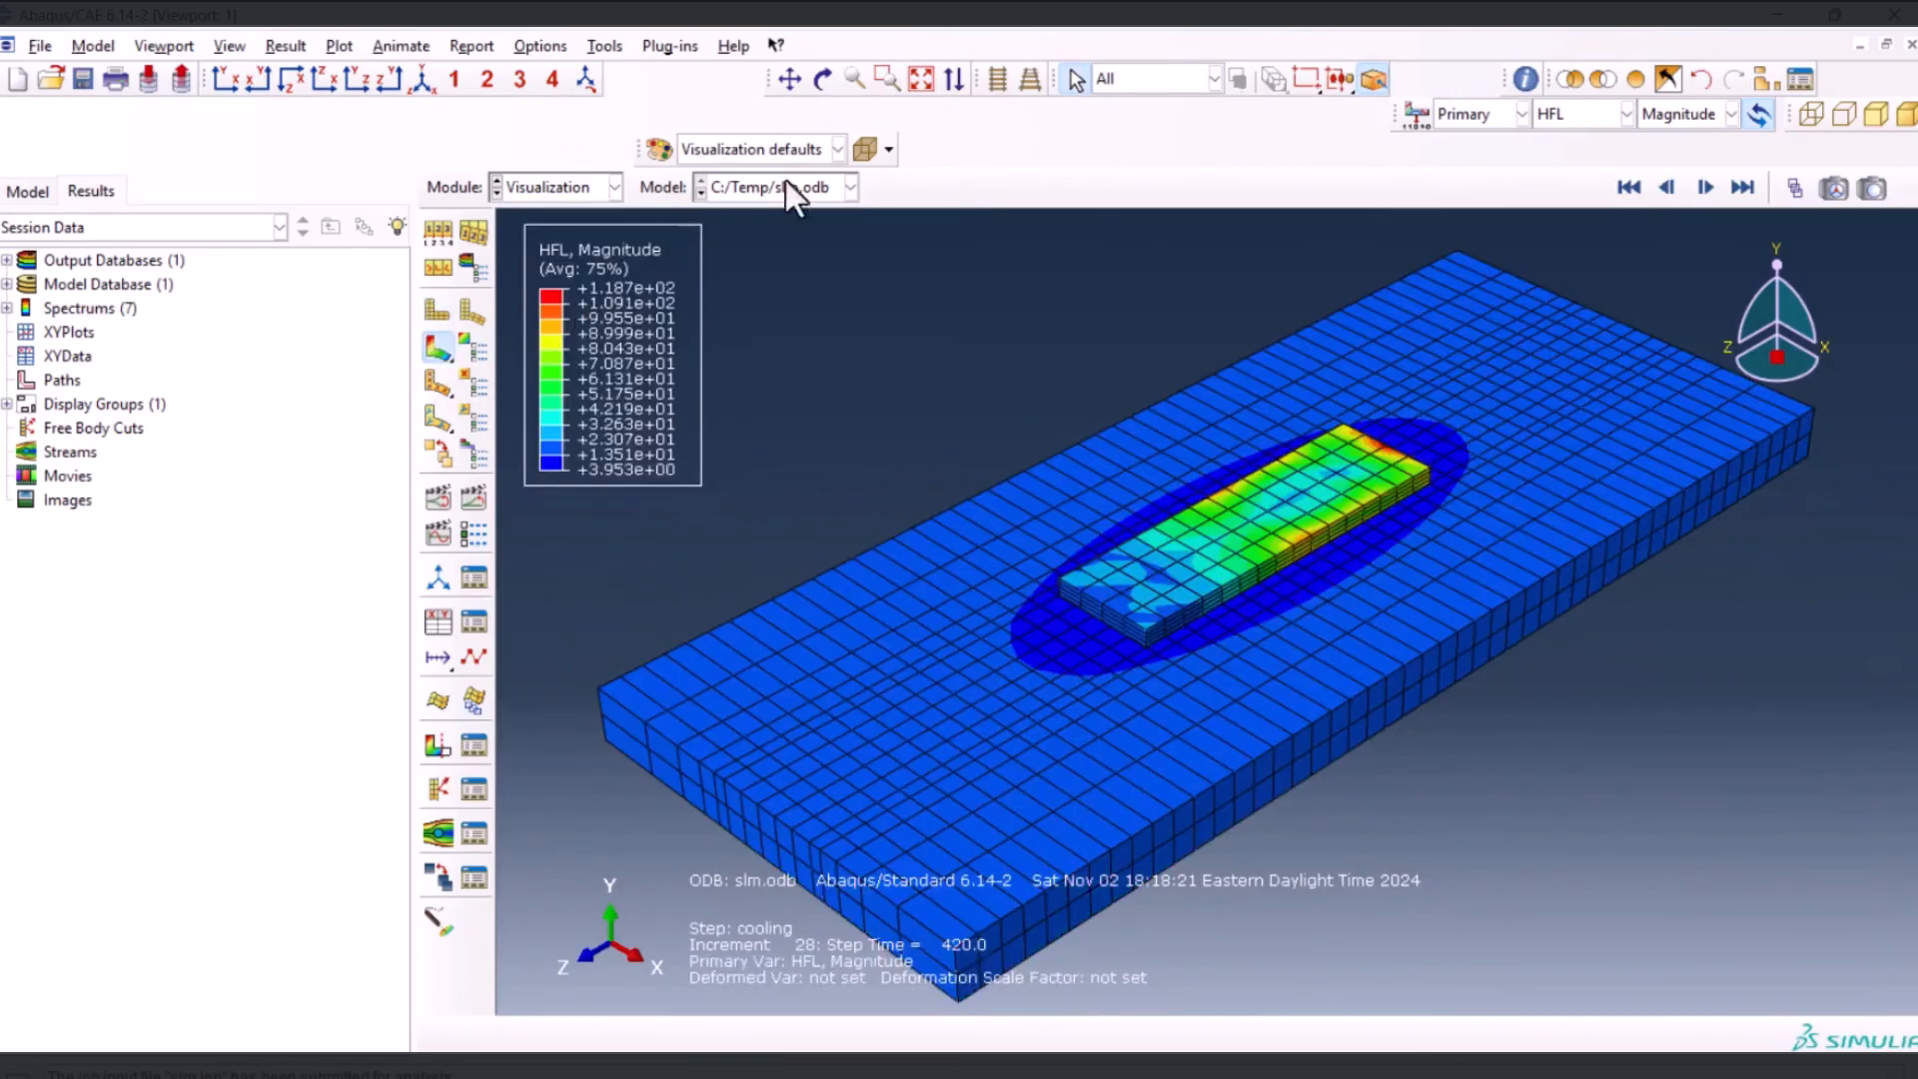
{"action": "left_click", "coordinate": [1583, 115]}
{"action": "left_click", "coordinate": [1561, 166]}
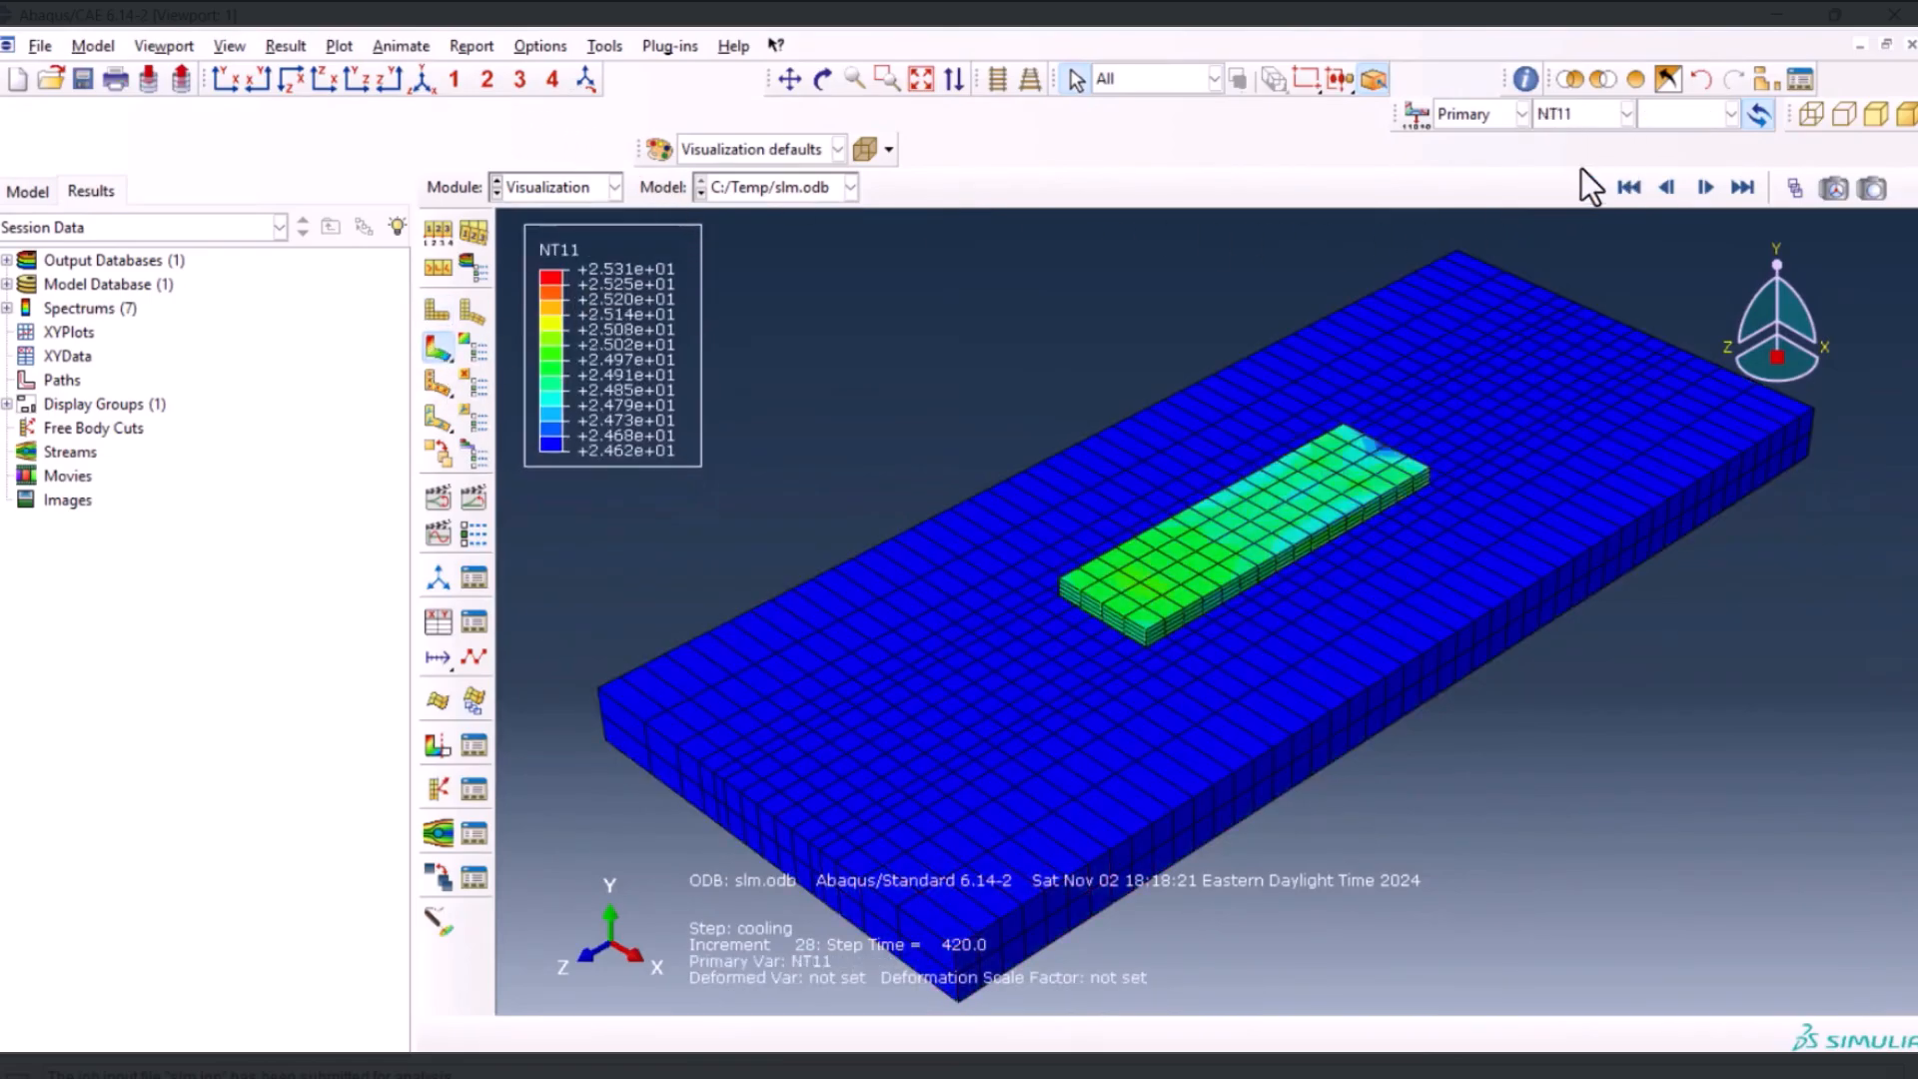
{"action": "left_click", "coordinate": [476, 498]}
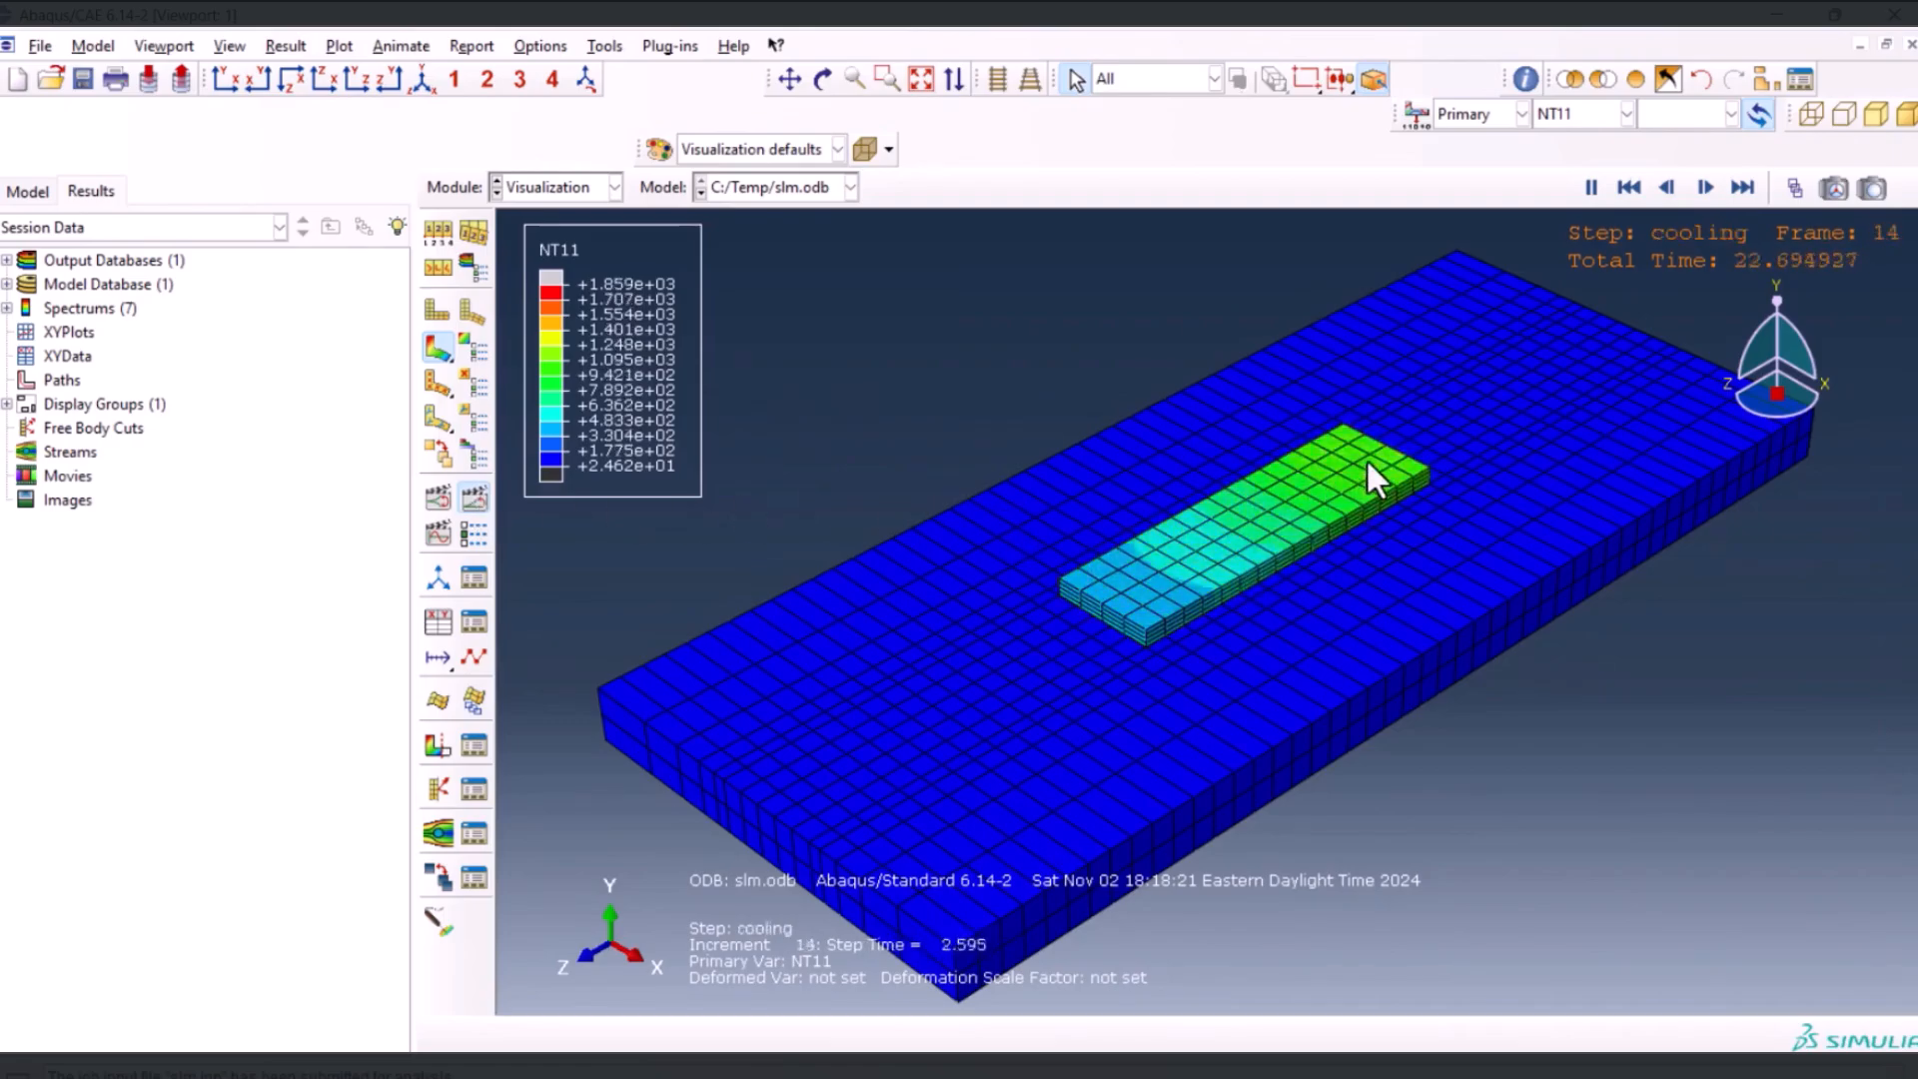
Apply looped playback at a medium frame rate with the frame counter shown and watch the temperature animation around the deposited layers
{"action": "left_click", "coordinate": [471, 534]}
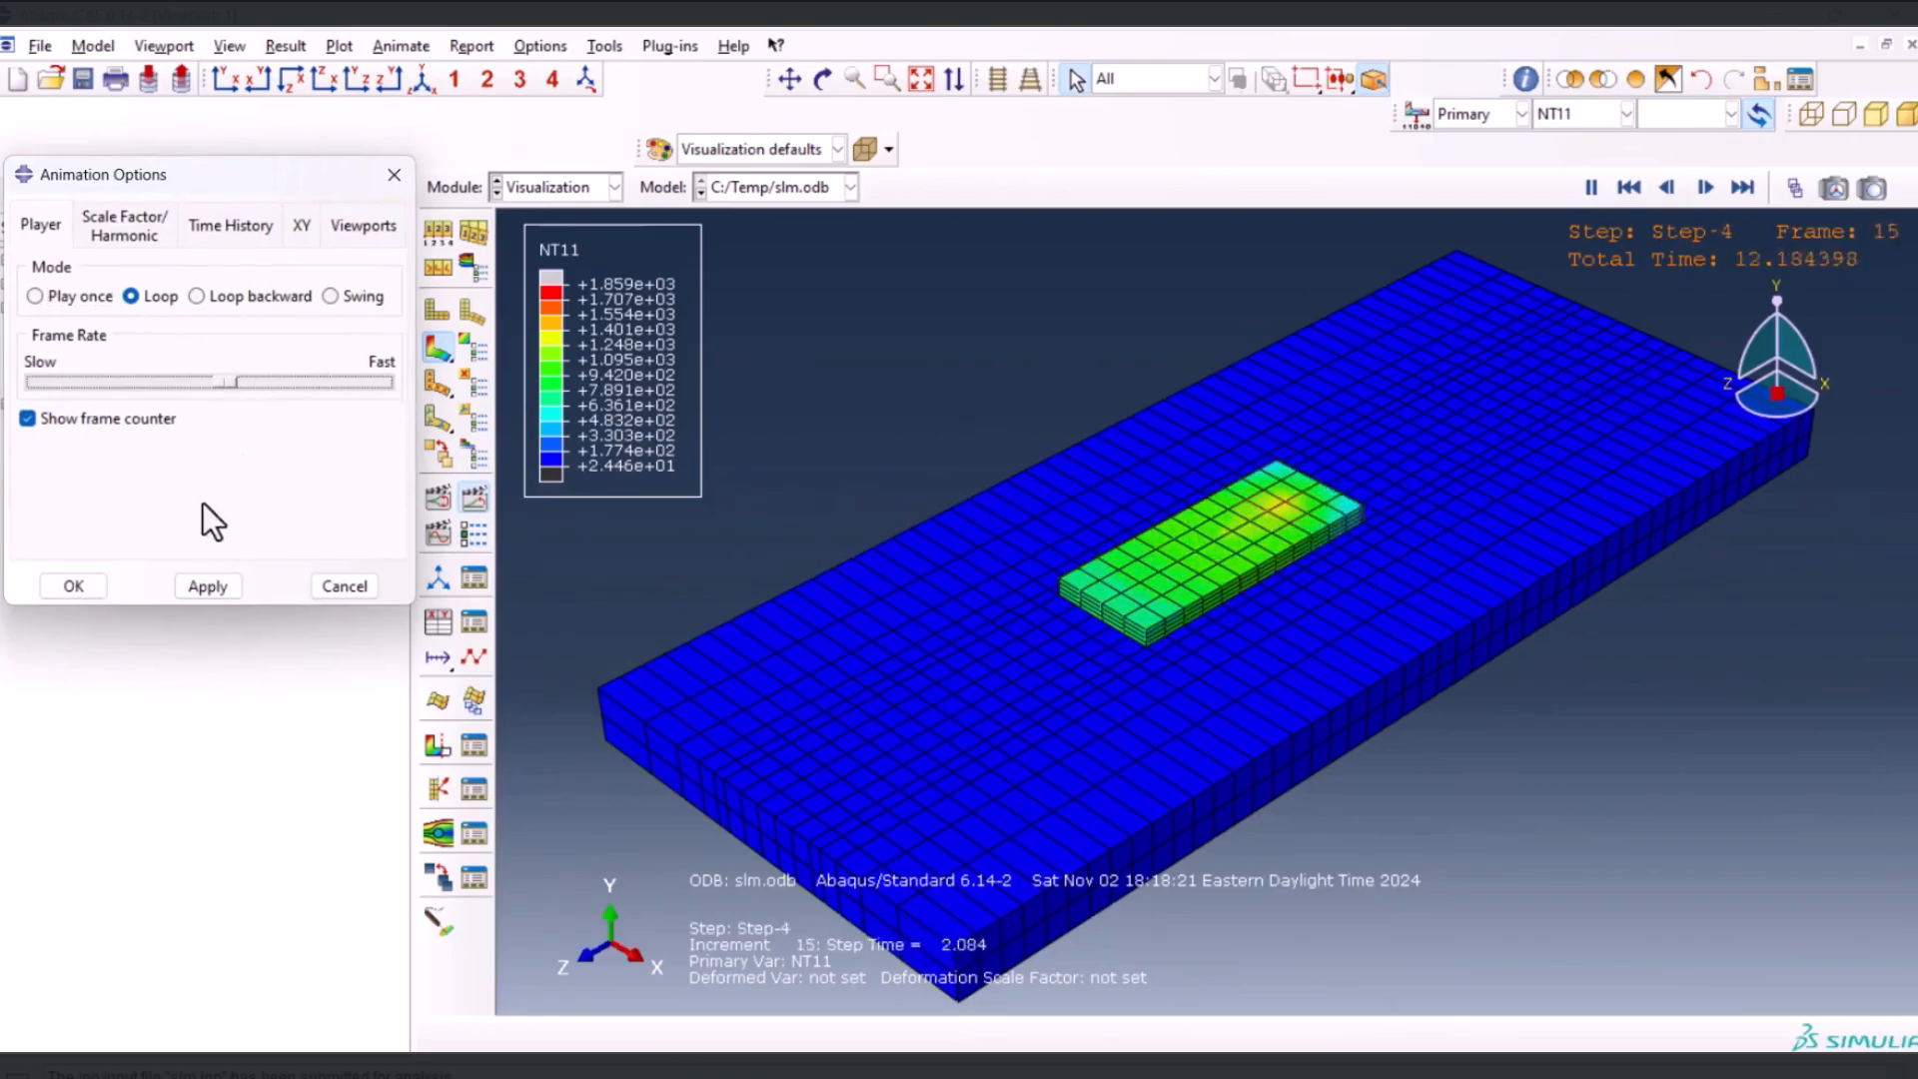
{"action": "left_click", "coordinate": [203, 587]}
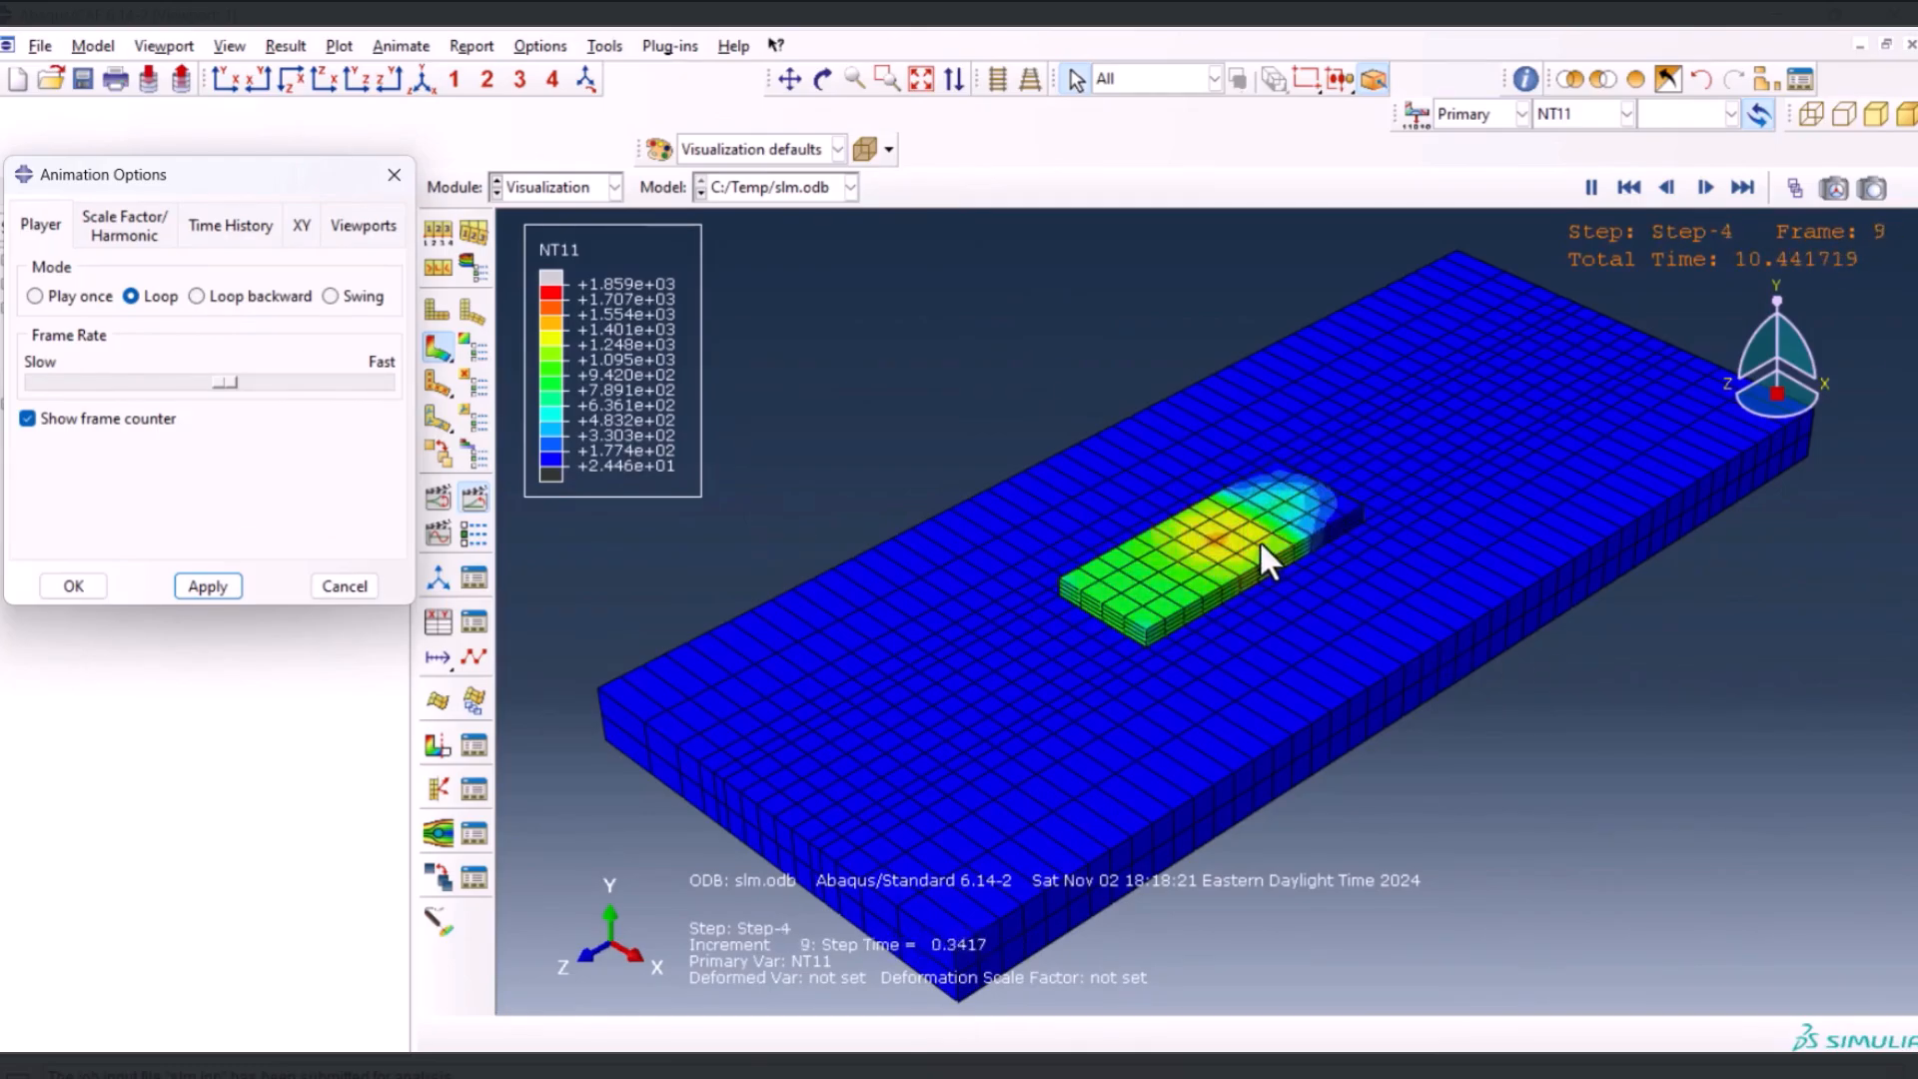
{"action": "scroll", "coordinate": [1259, 540], "scroll_direction": "up", "scroll_amount": 2}
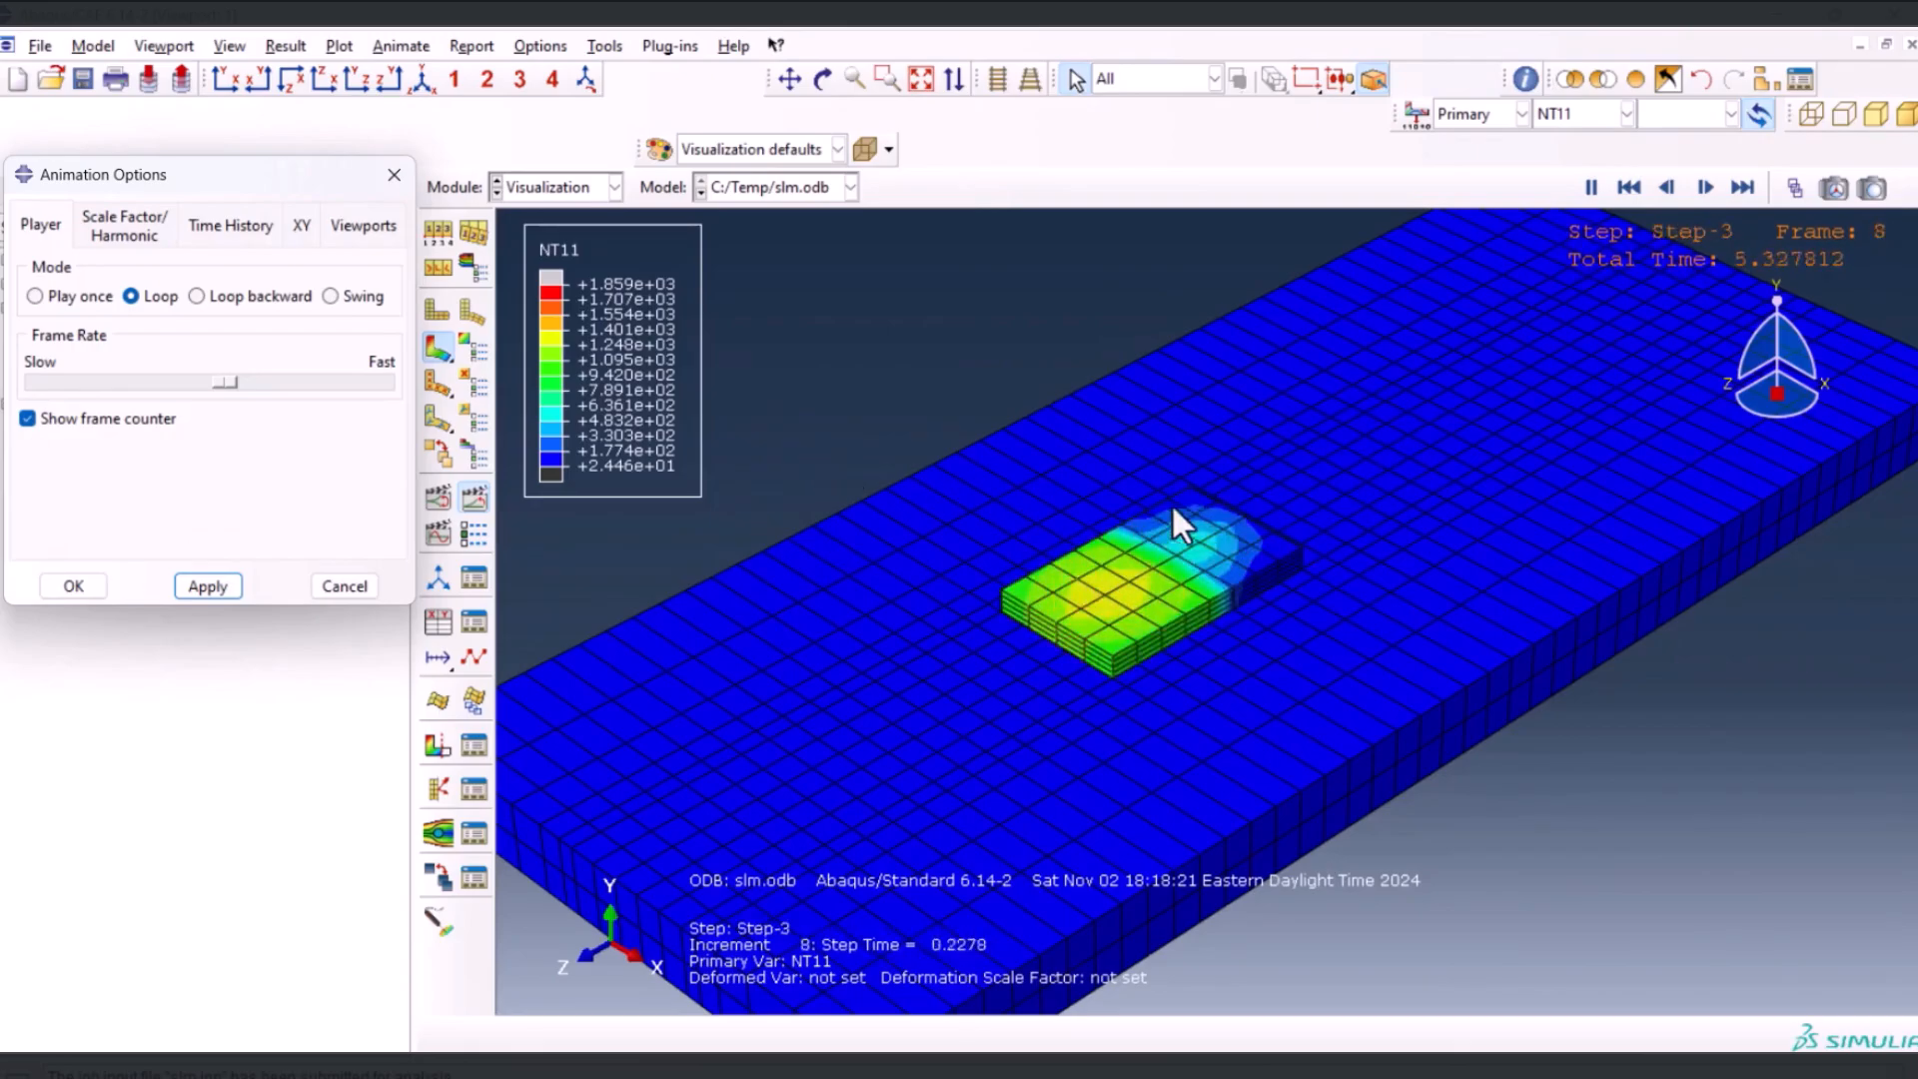
{"action": "left_click", "coordinate": [343, 583]}
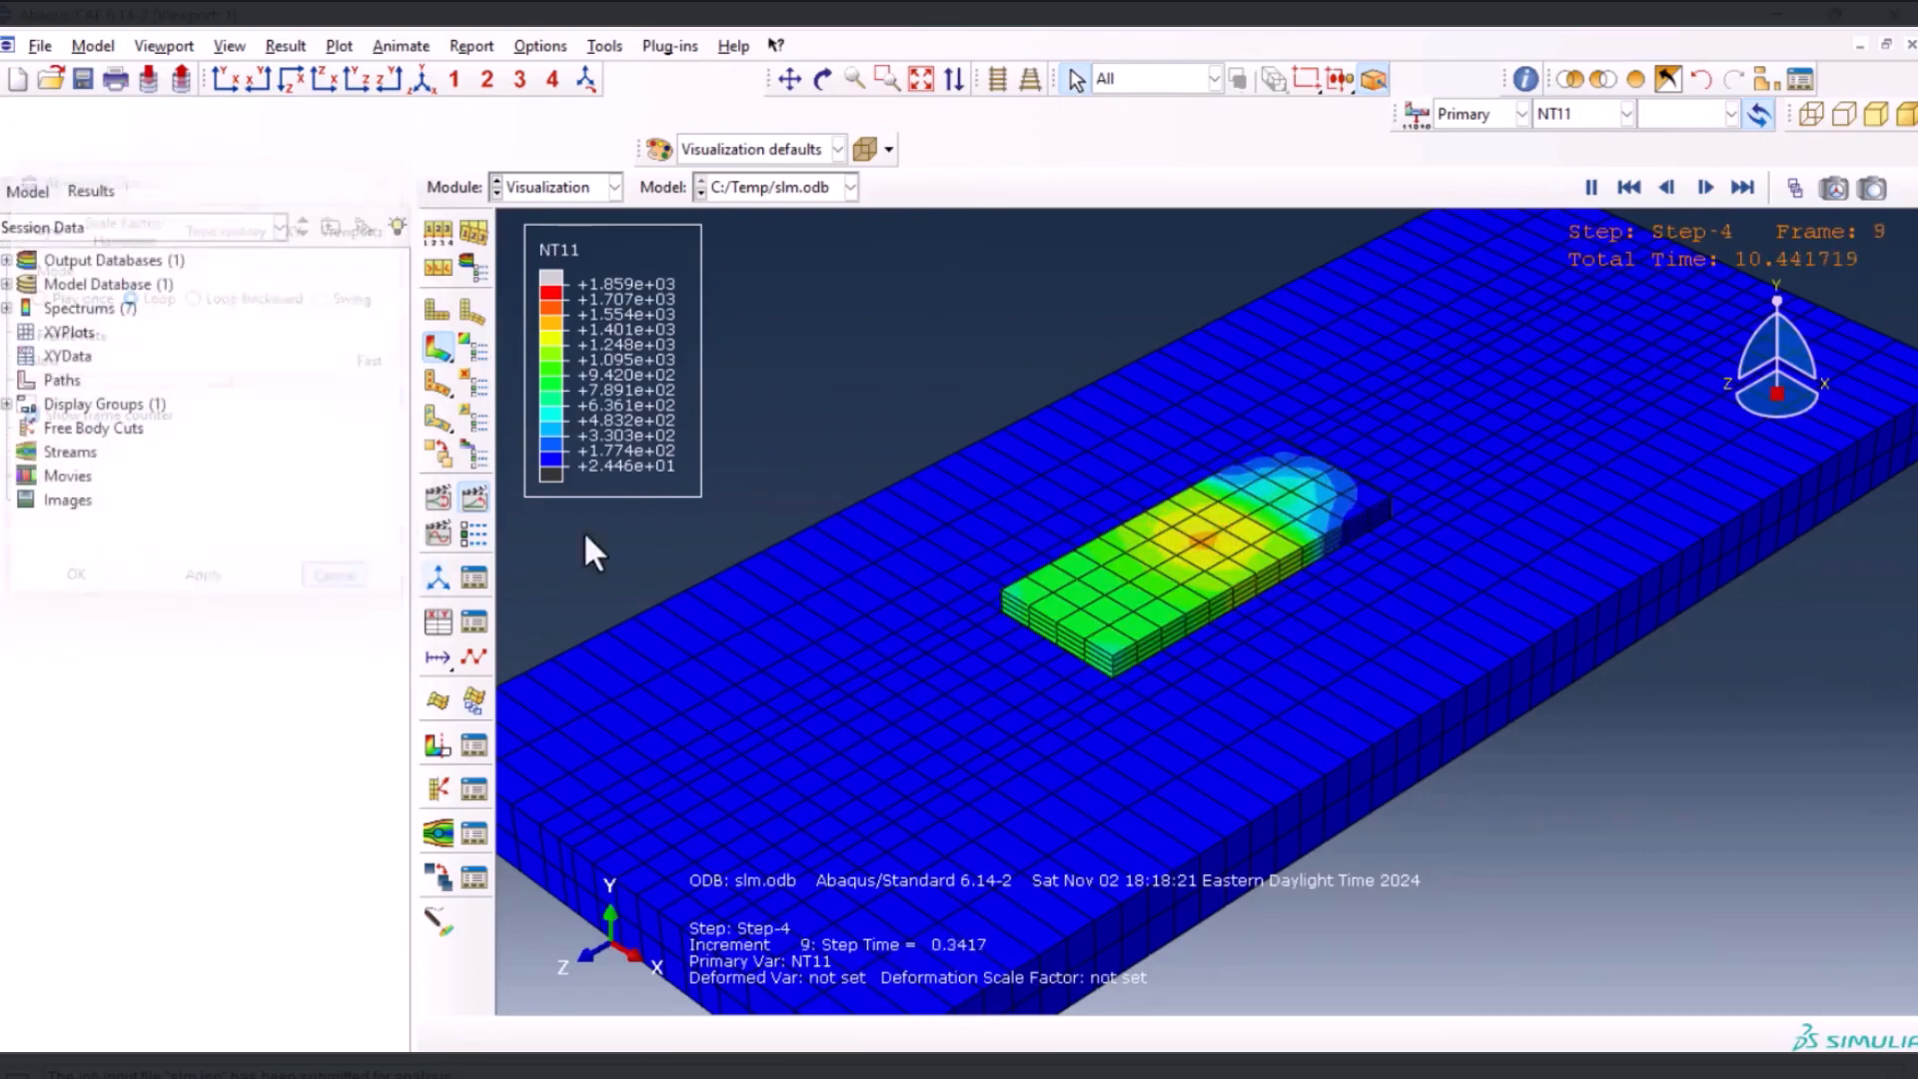
Stop the time-history animation and display frame 2 of Step-4 with the frame selector
{"action": "left_click", "coordinate": [481, 496]}
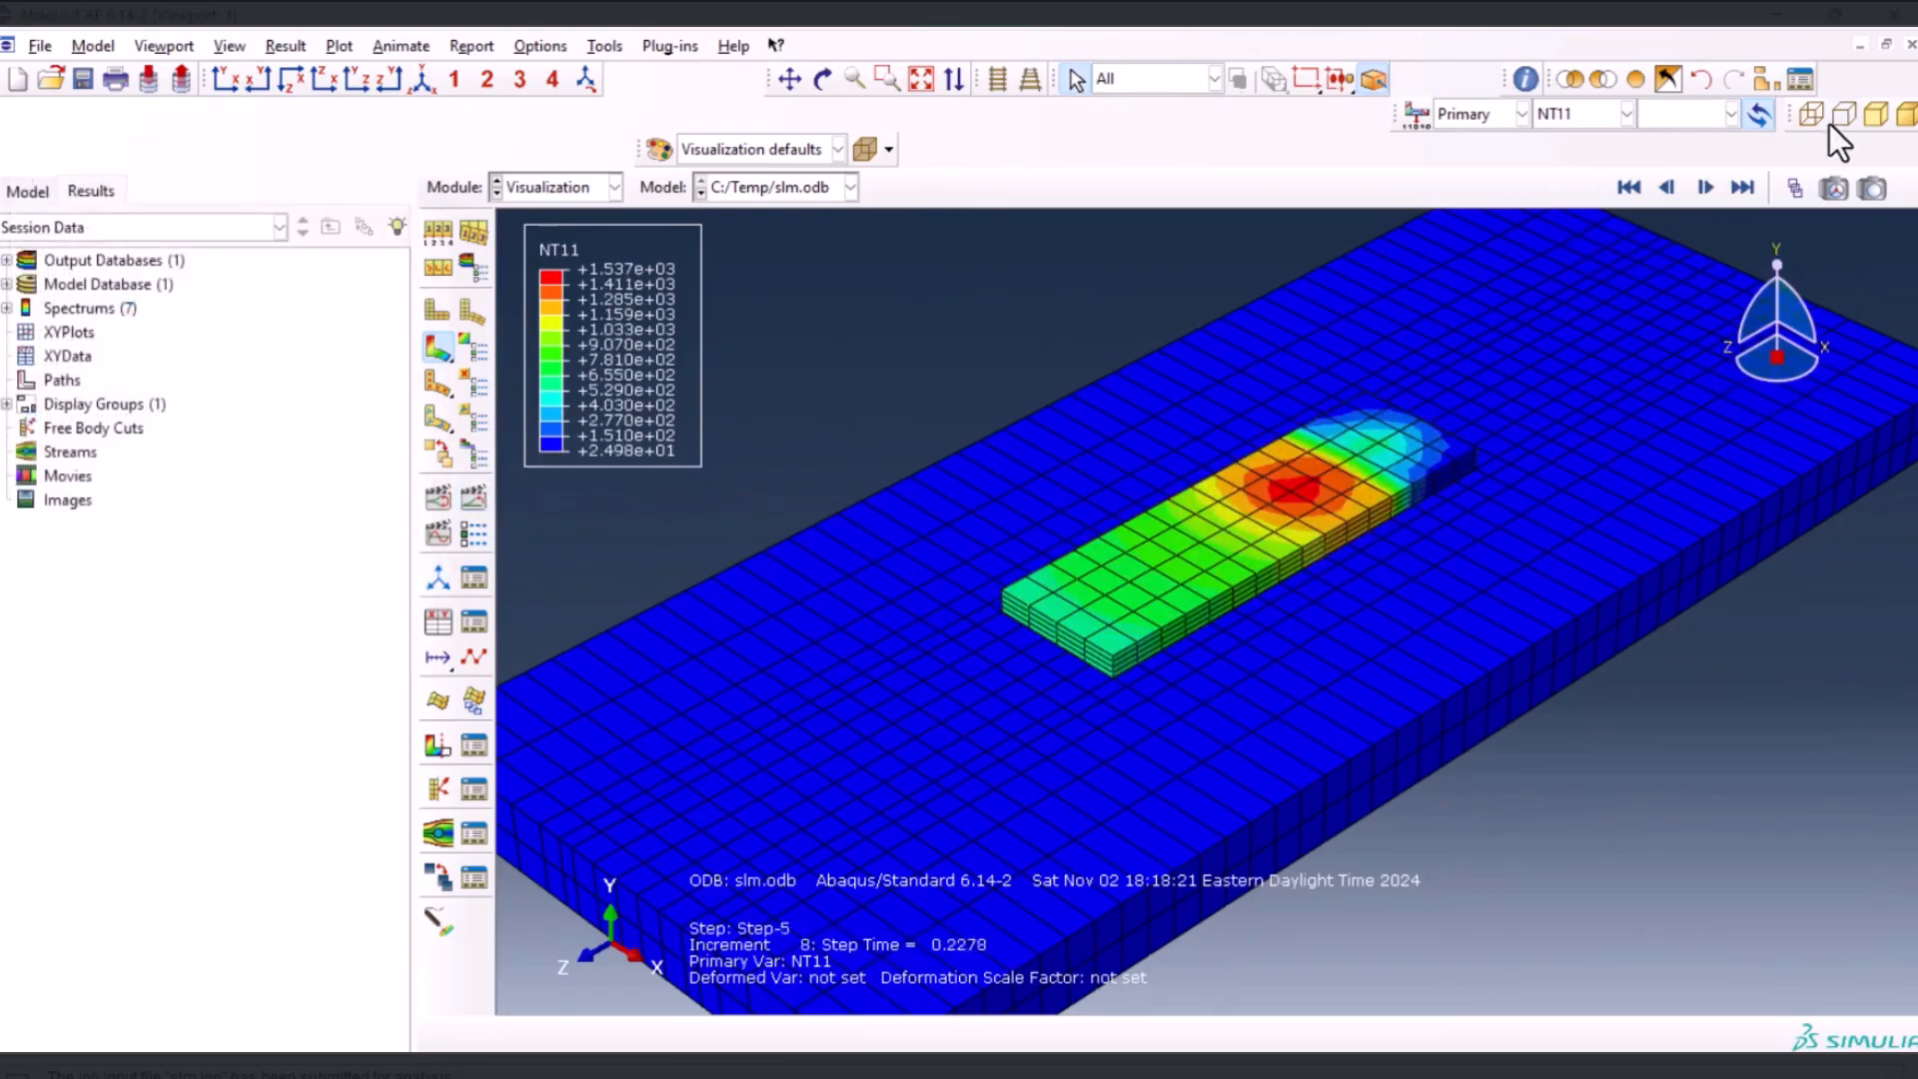
{"action": "left_click", "coordinate": [1796, 194]}
{"action": "left_click_drag", "start_coordinate": [272, 551], "coordinate": [218, 560]}
{"action": "scroll", "coordinate": [1241, 519], "scroll_direction": "up", "scroll_amount": 4}
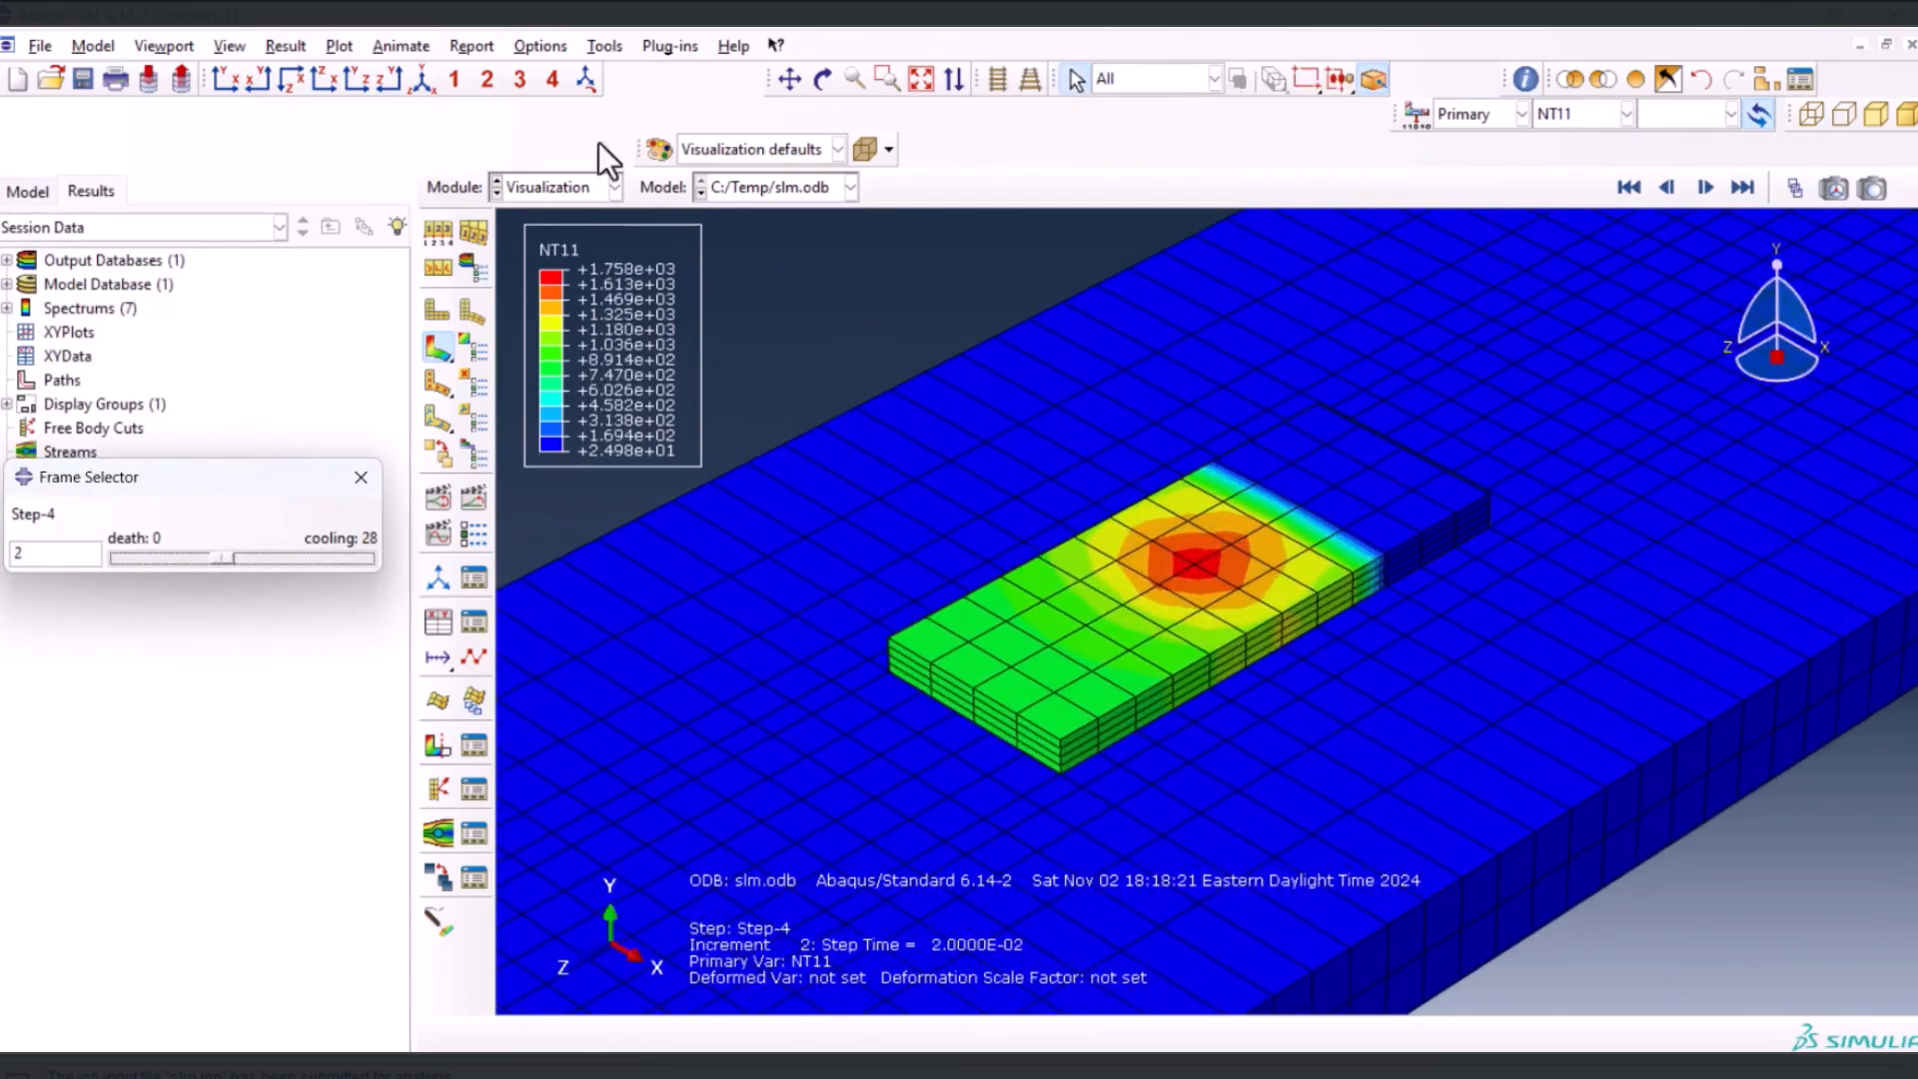
Probe the nodal NT11 values at the hot spot and at other nodes on the deposited layer's top surface
{"action": "left_click", "coordinate": [1517, 78]}
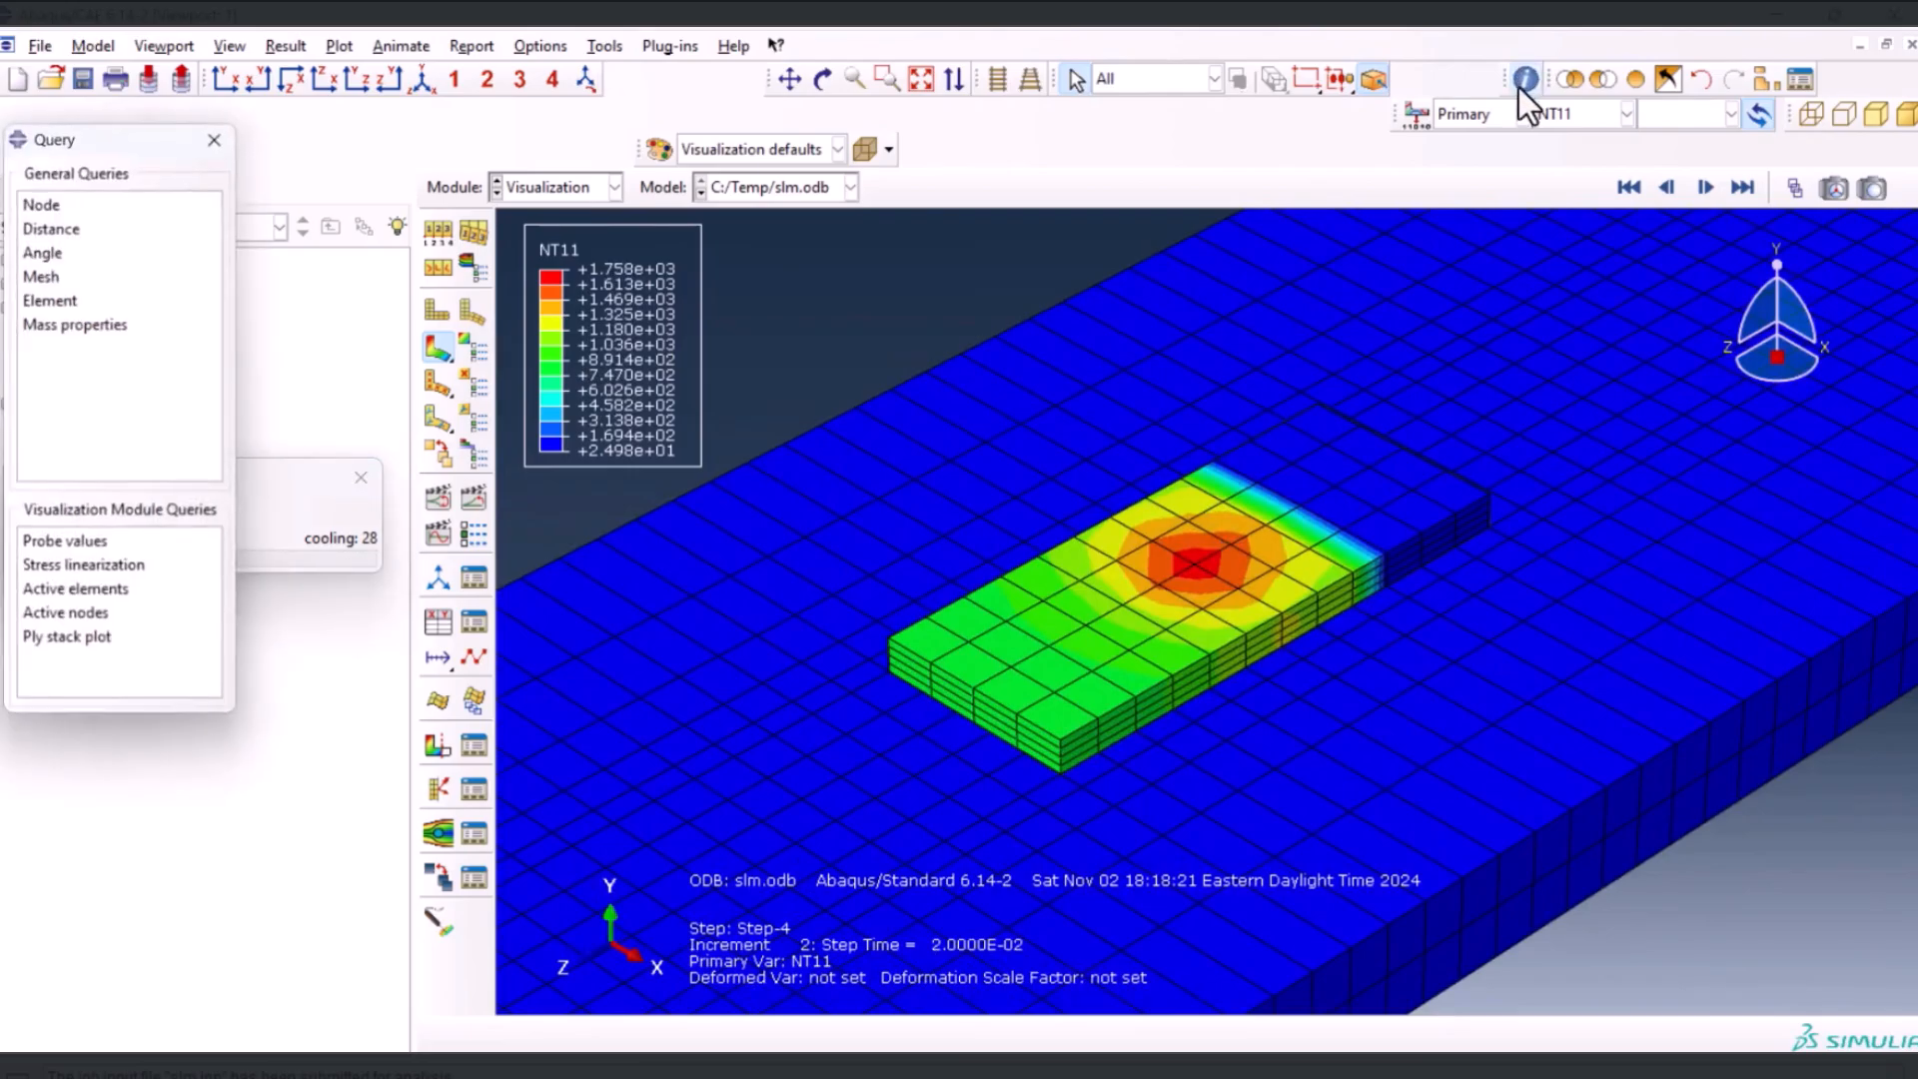
{"action": "left_click", "coordinate": [49, 204]}
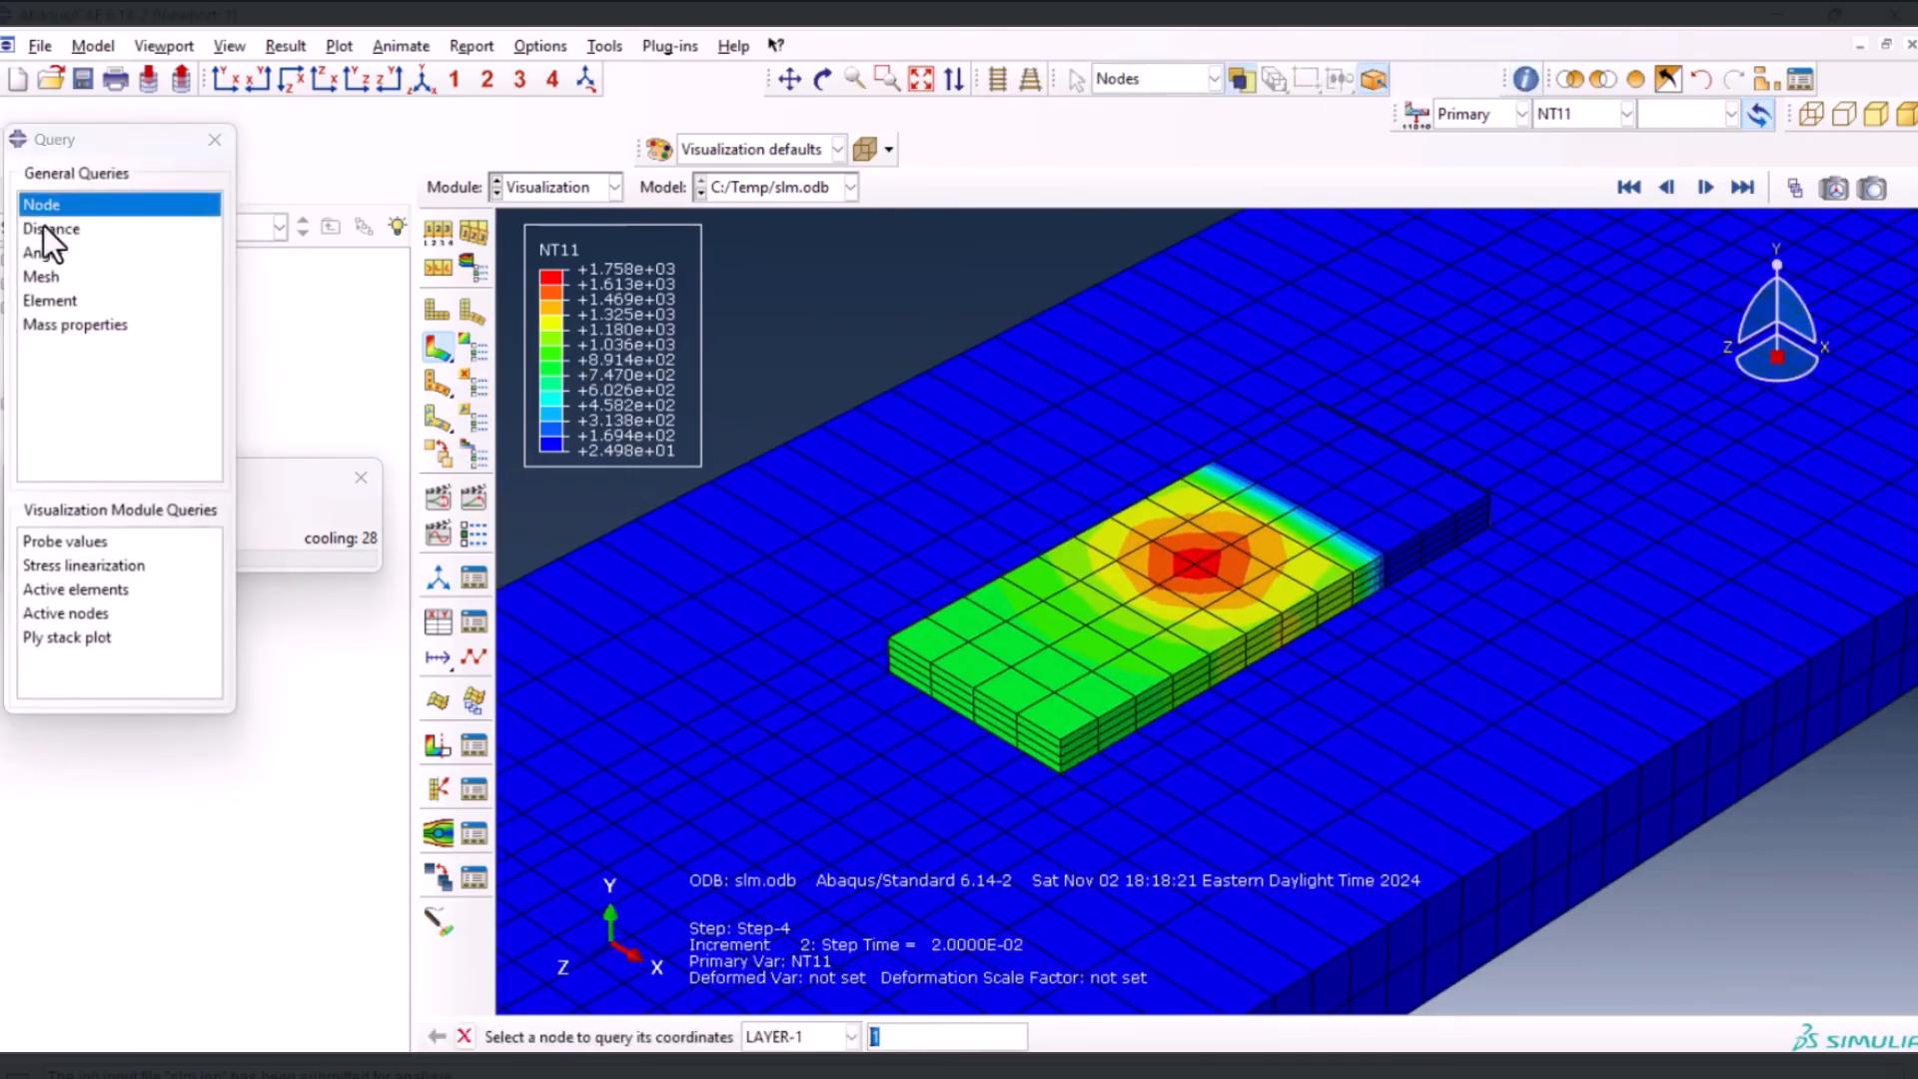
{"action": "left_click", "coordinate": [74, 548]}
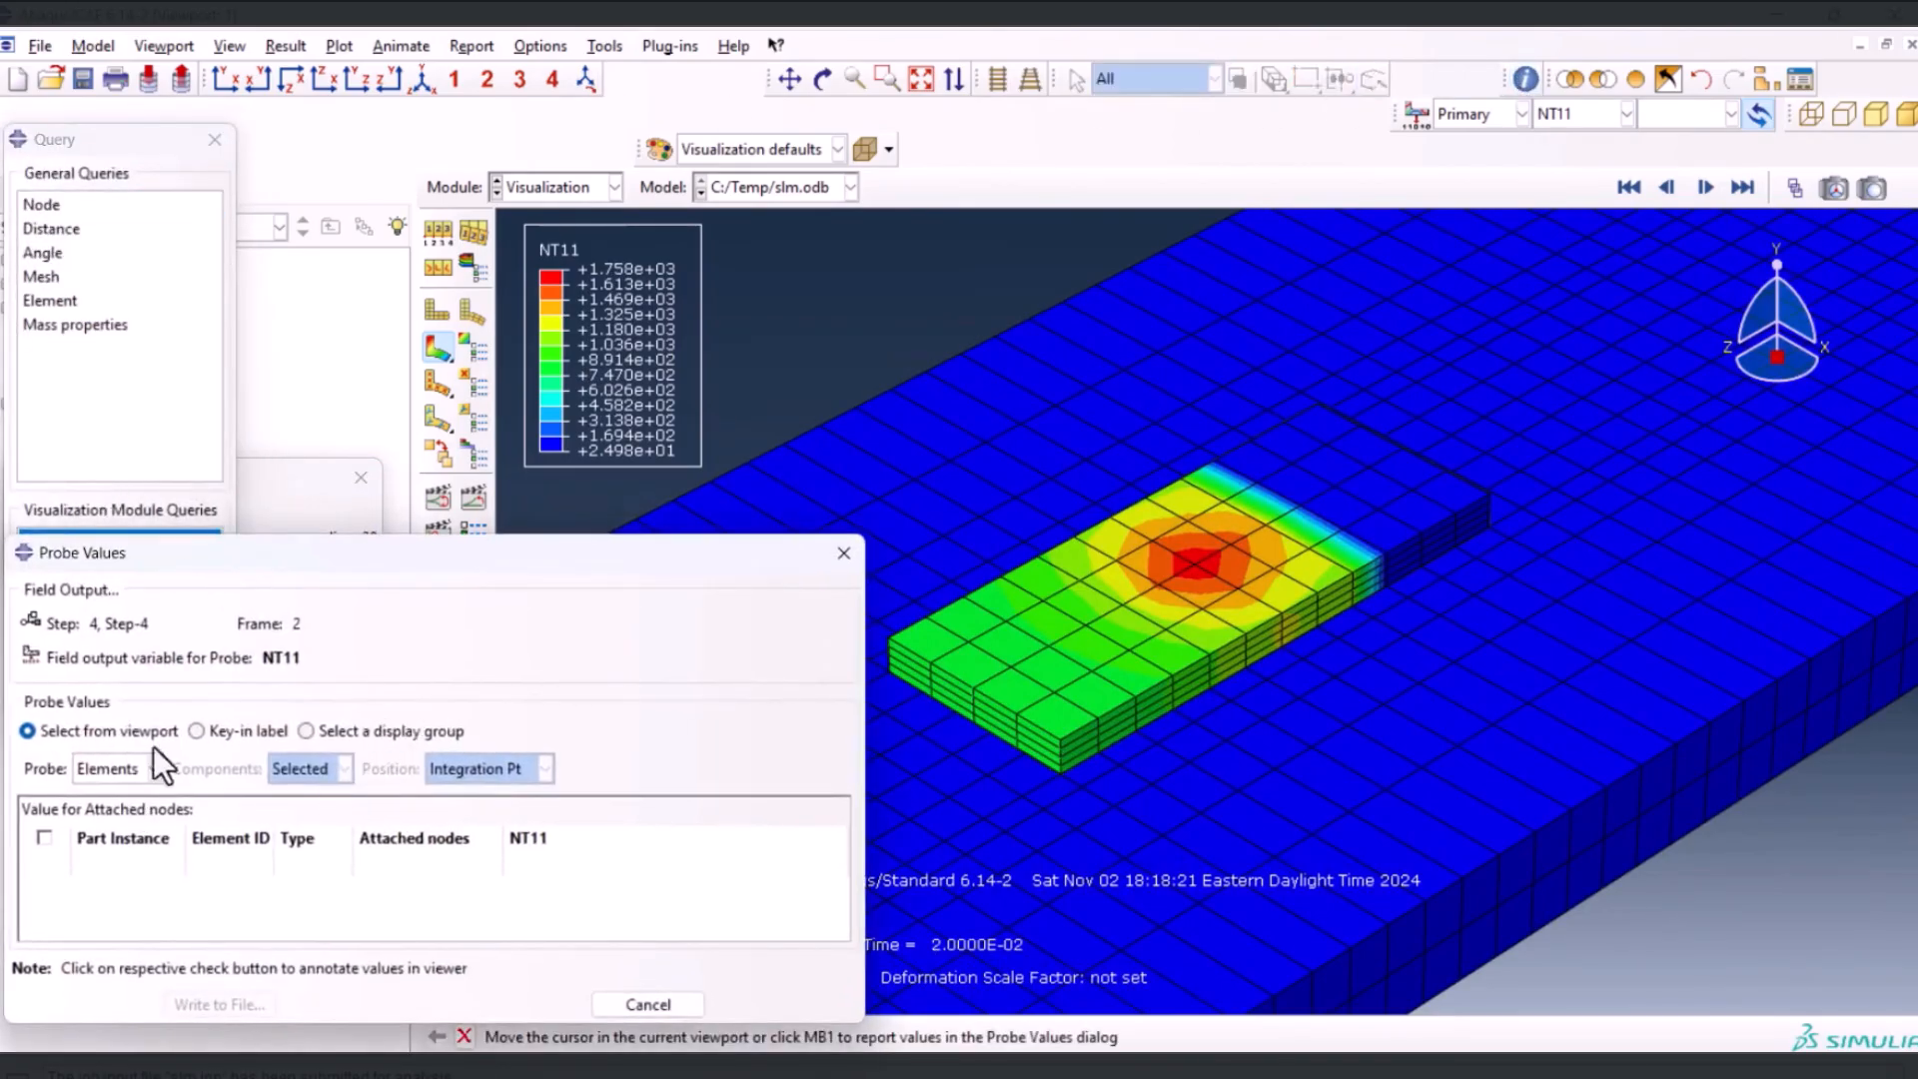
{"action": "left_click", "coordinate": [136, 770]}
{"action": "left_click", "coordinate": [120, 803]}
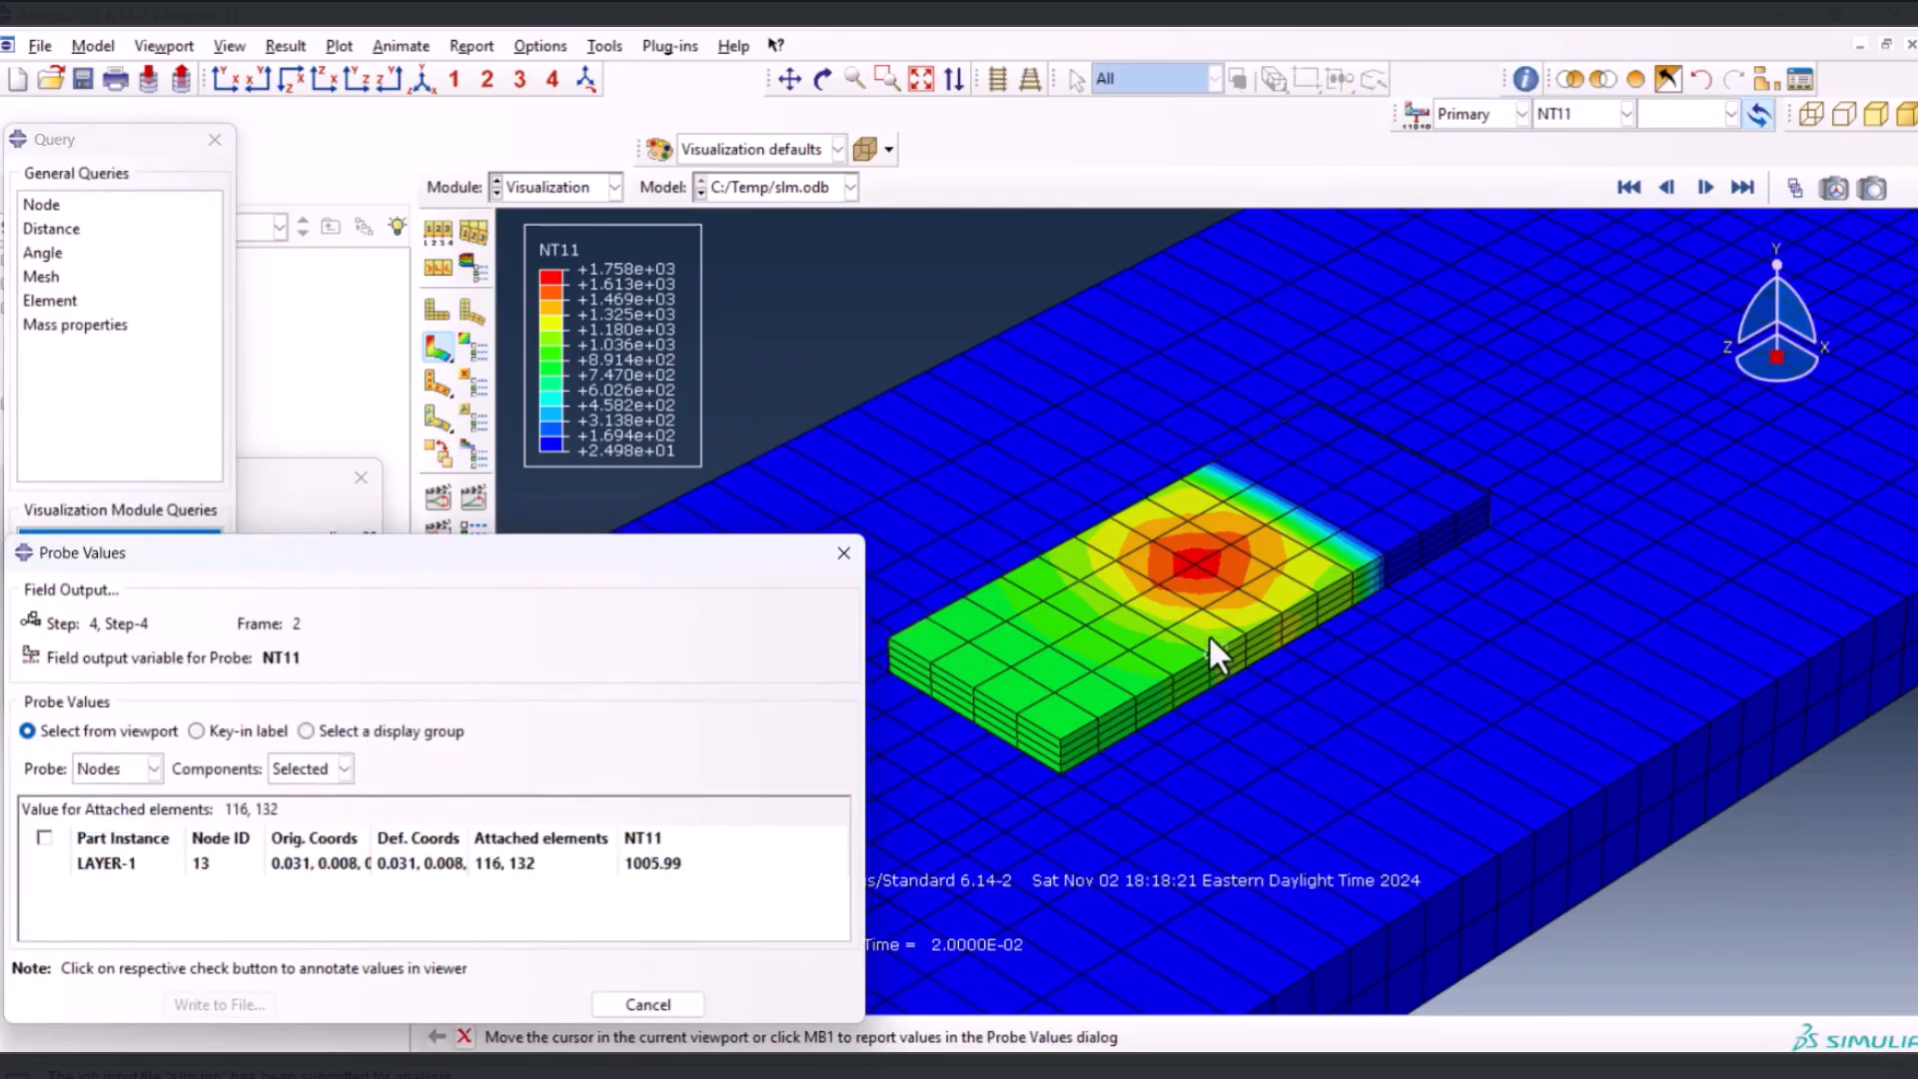
{"action": "left_click", "coordinate": [1194, 565]}
{"action": "left_click", "coordinate": [719, 888]}
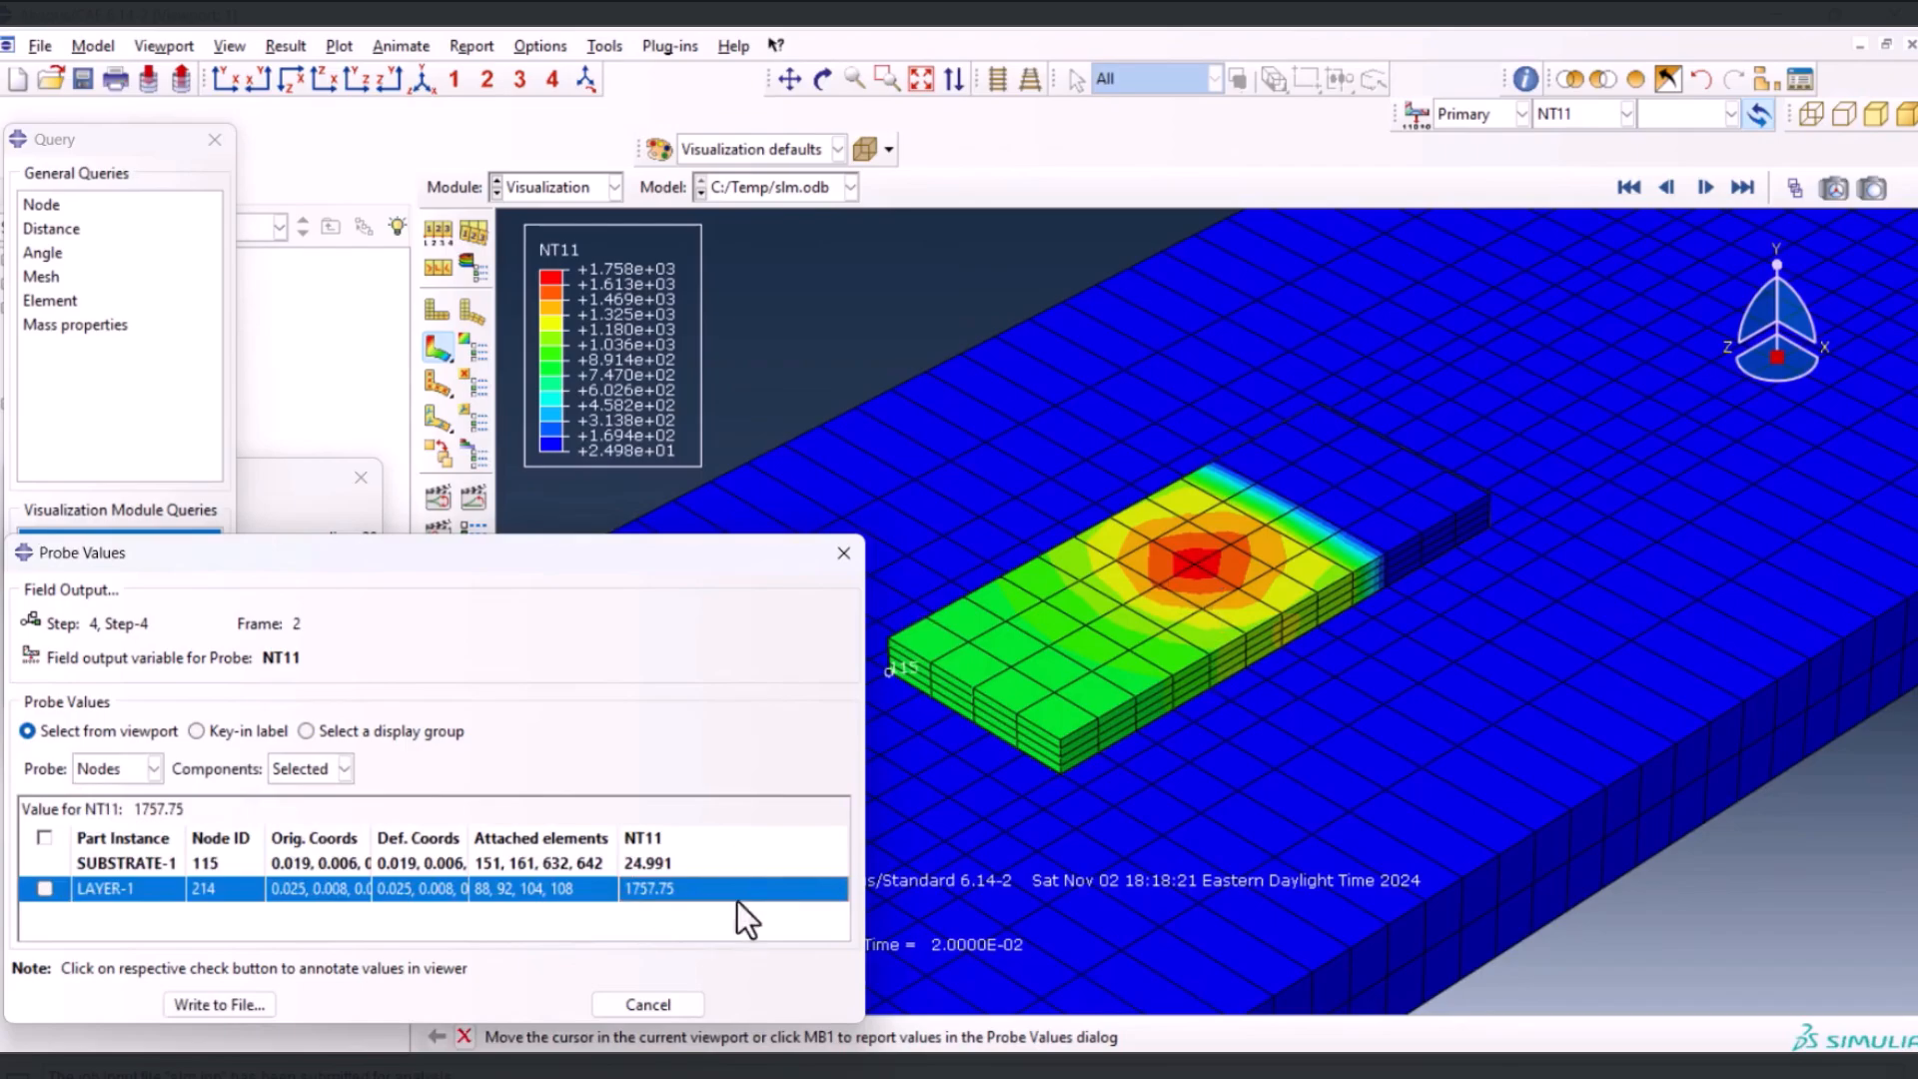
{"action": "left_click", "coordinate": [1111, 615]}
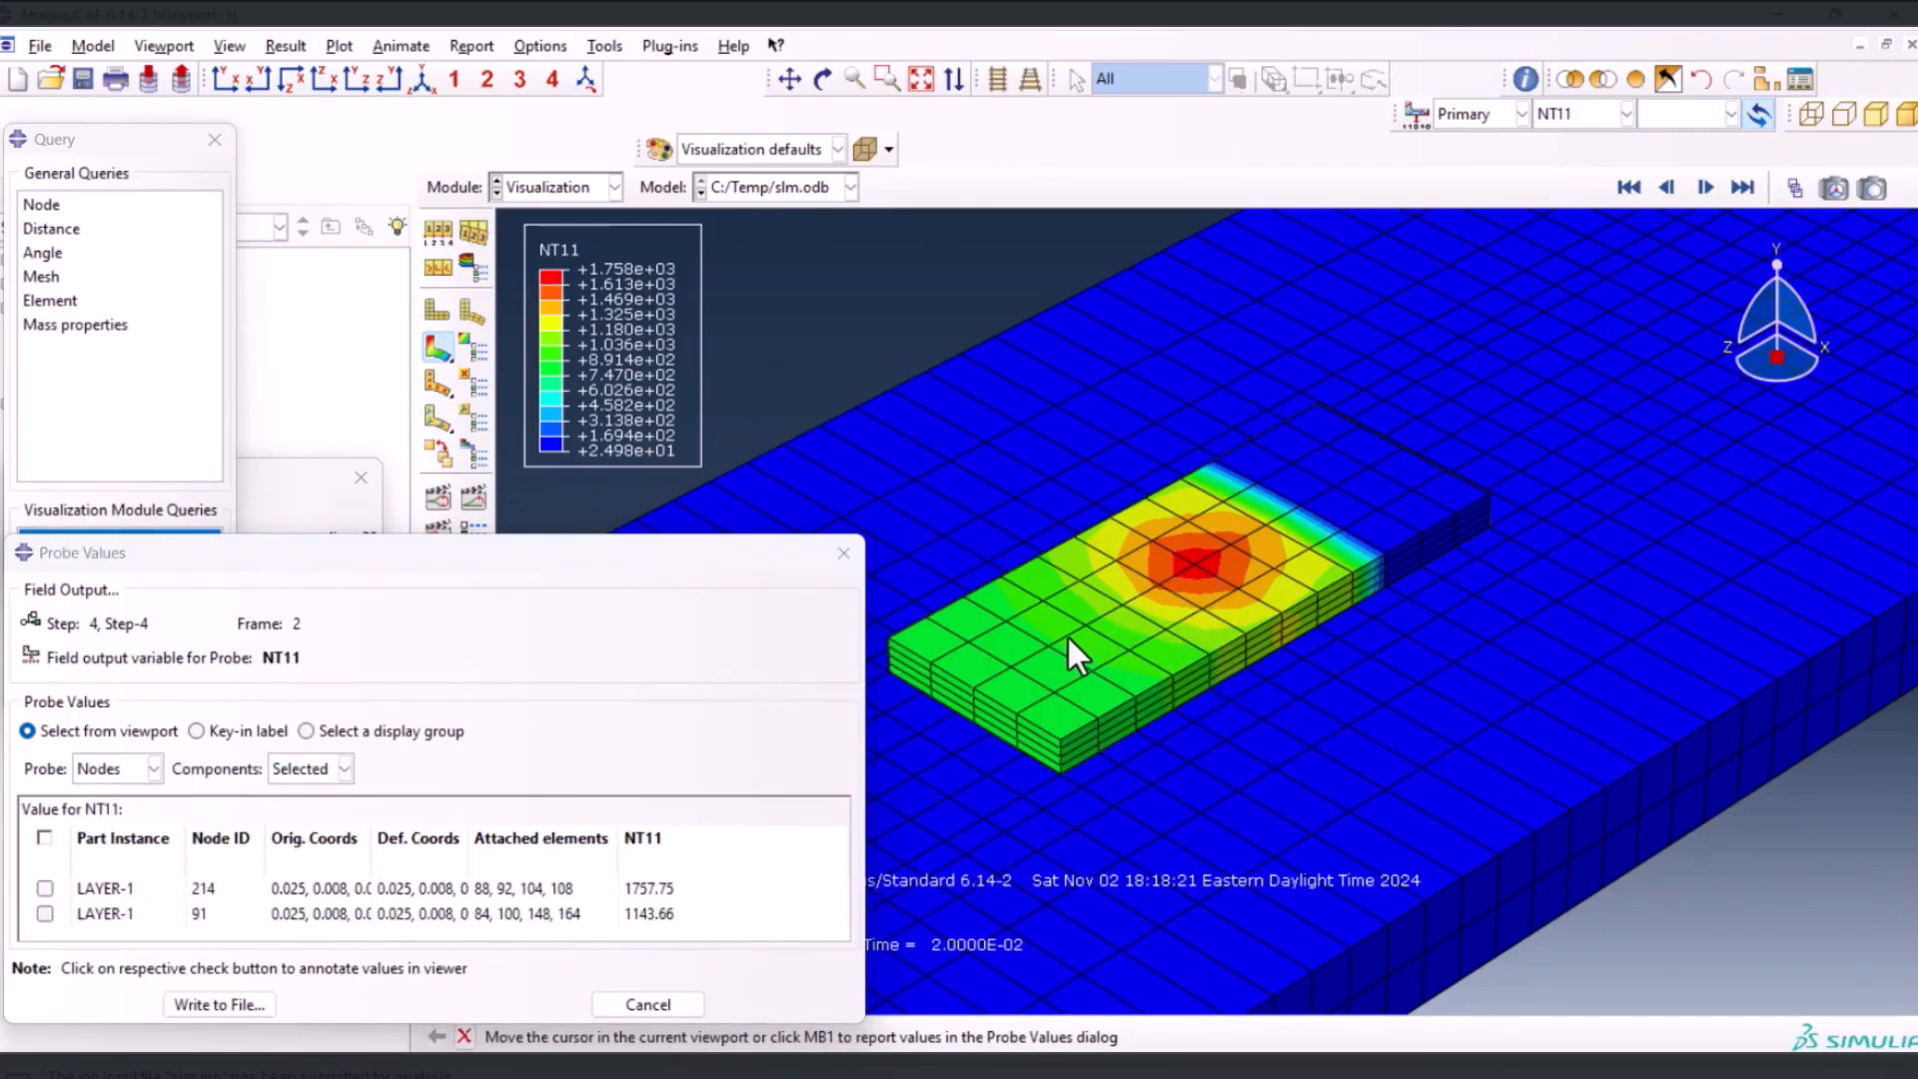
{"action": "left_click", "coordinate": [1067, 638]}
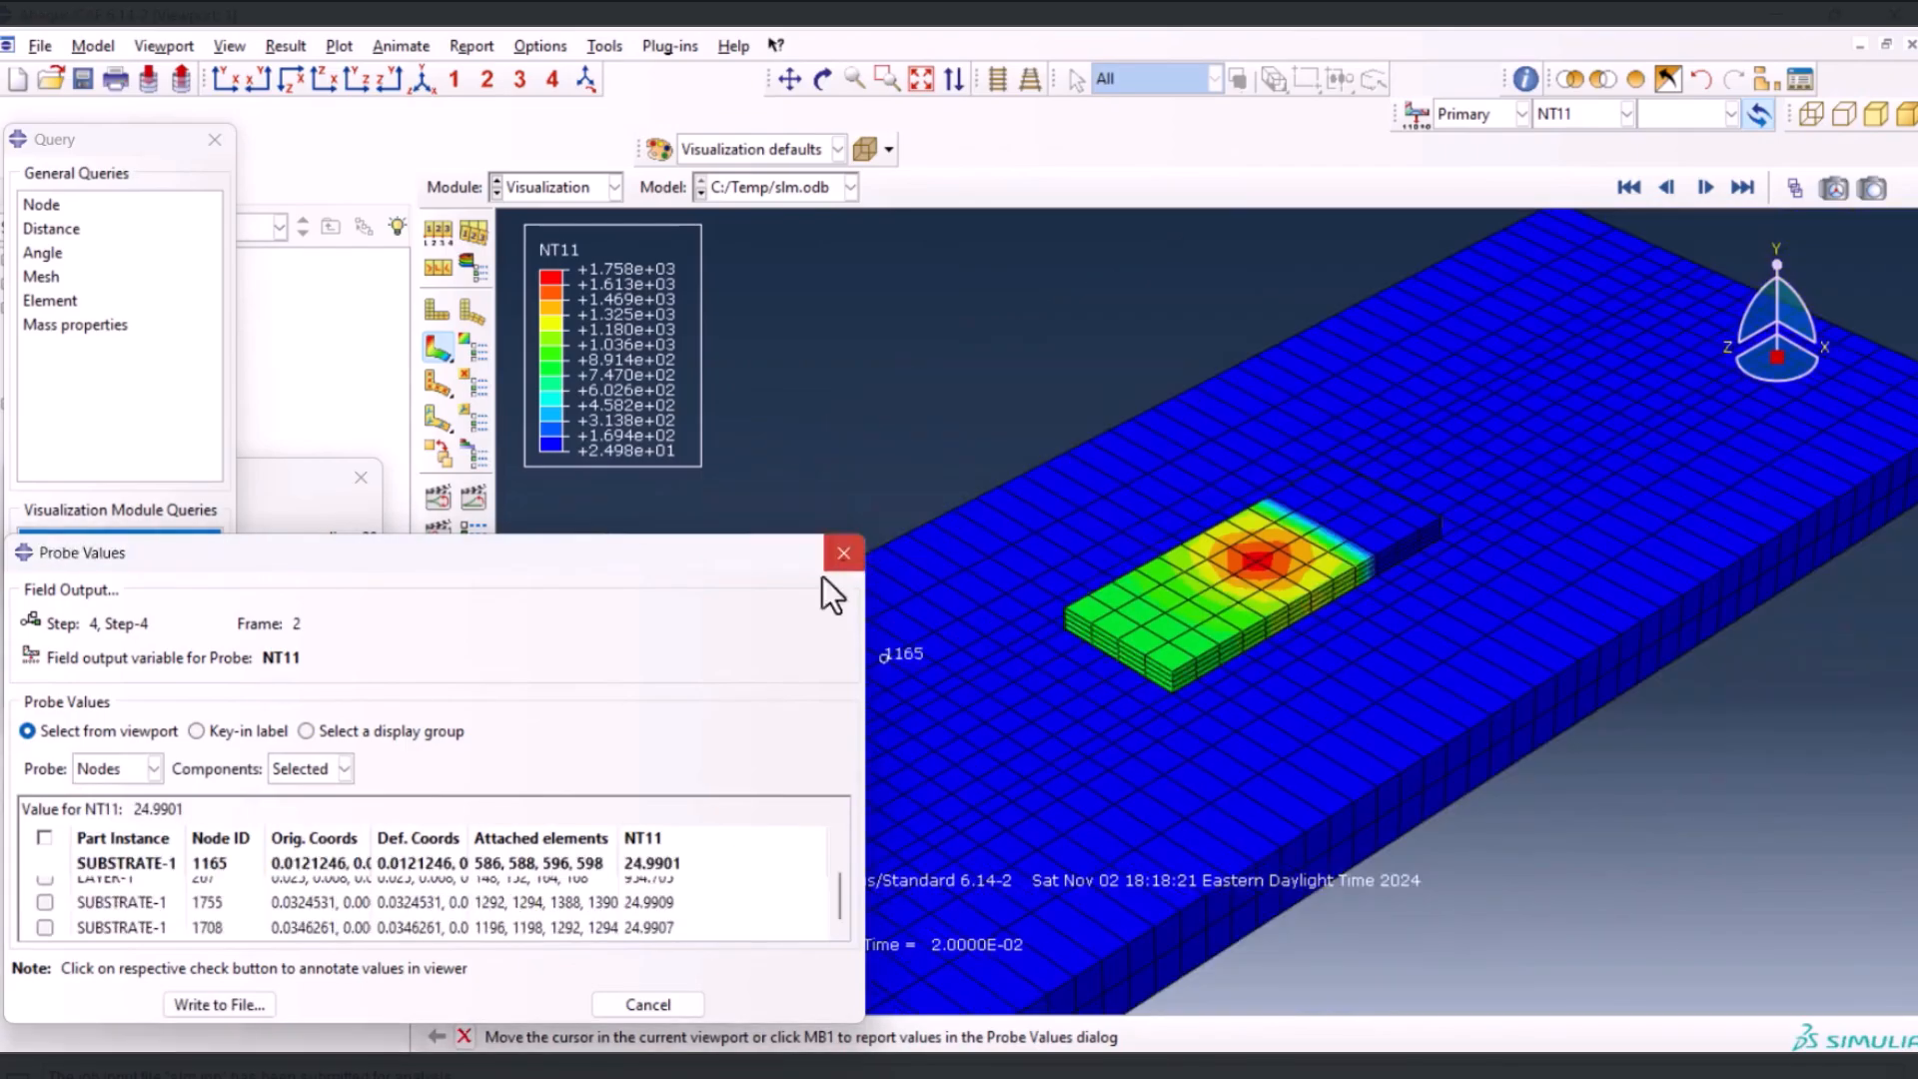
{"action": "left_click", "coordinate": [841, 554]}
{"action": "key", "text": "Return"}
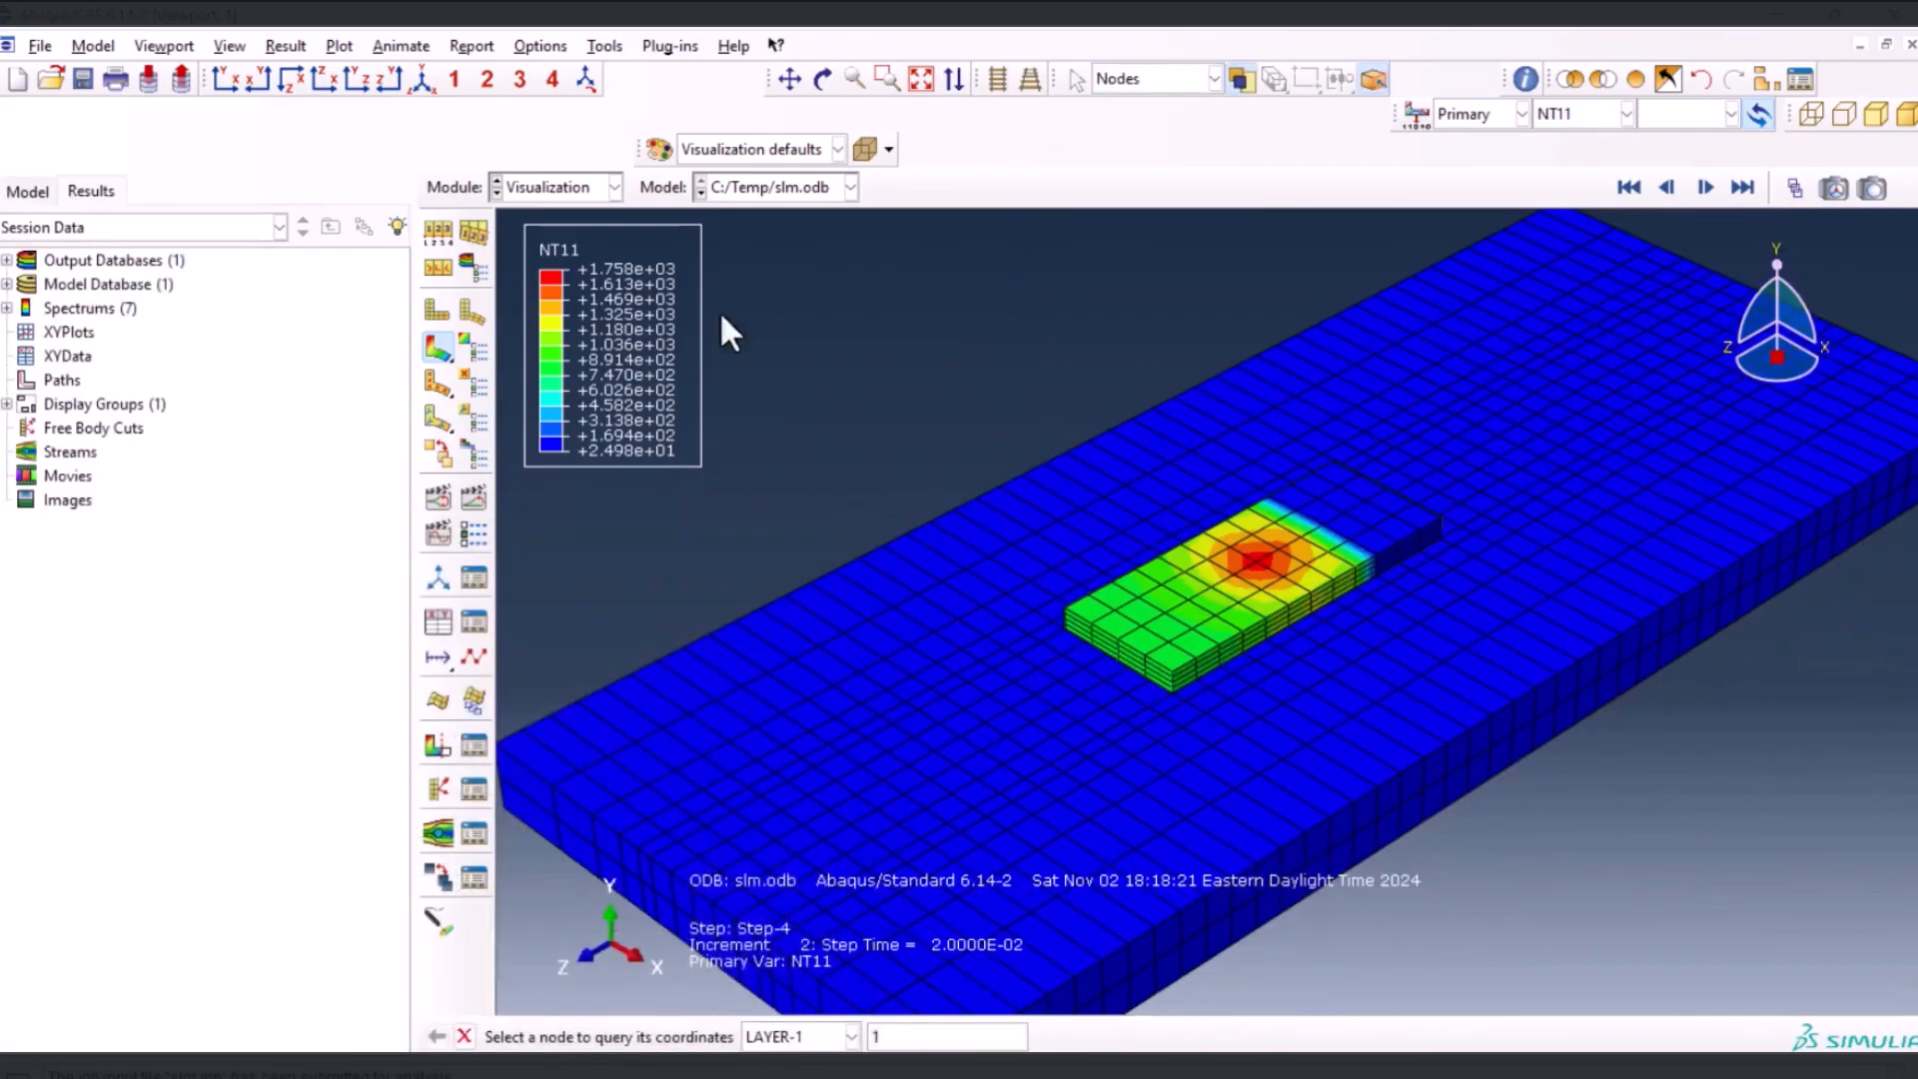
Create XY data from ODB field output, using the Unique Nodal position and the nodal temperature NT11
{"action": "left_click", "coordinate": [430, 629]}
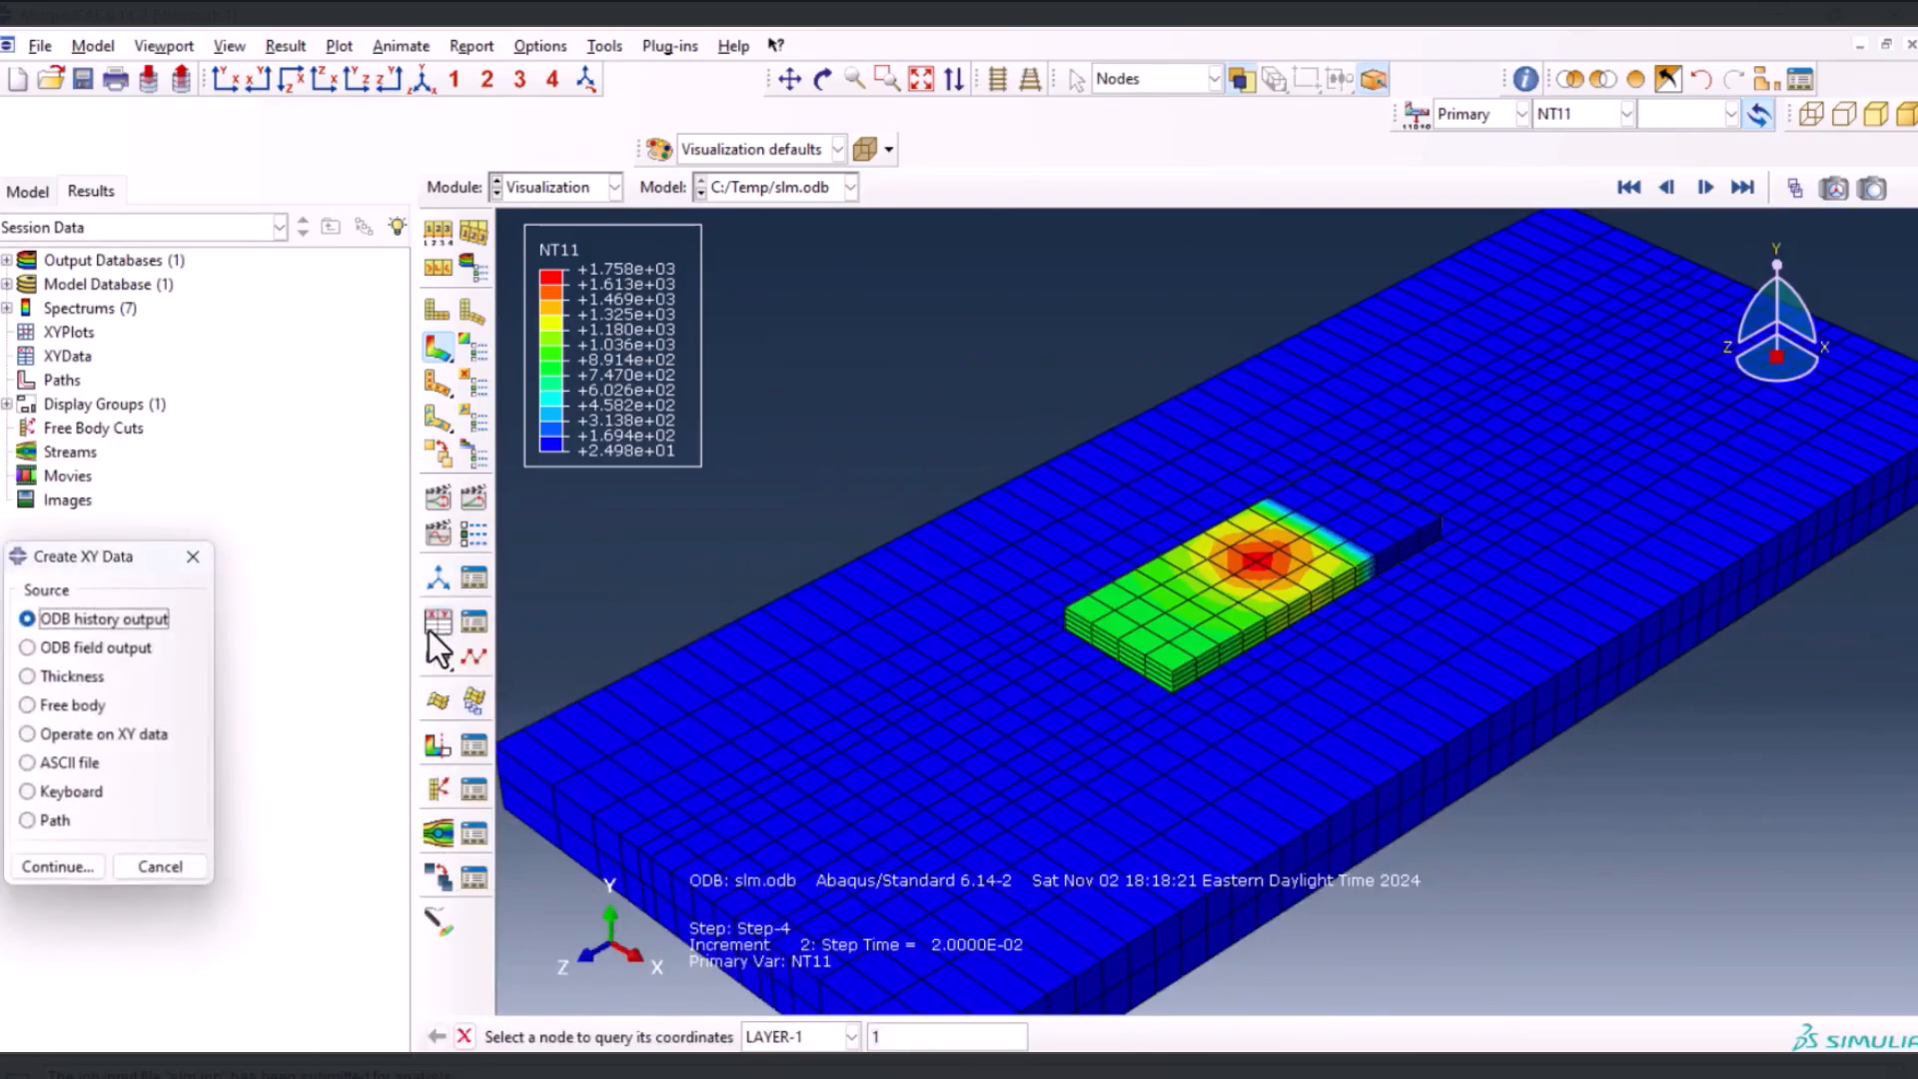
{"action": "left_click", "coordinate": [99, 648]}
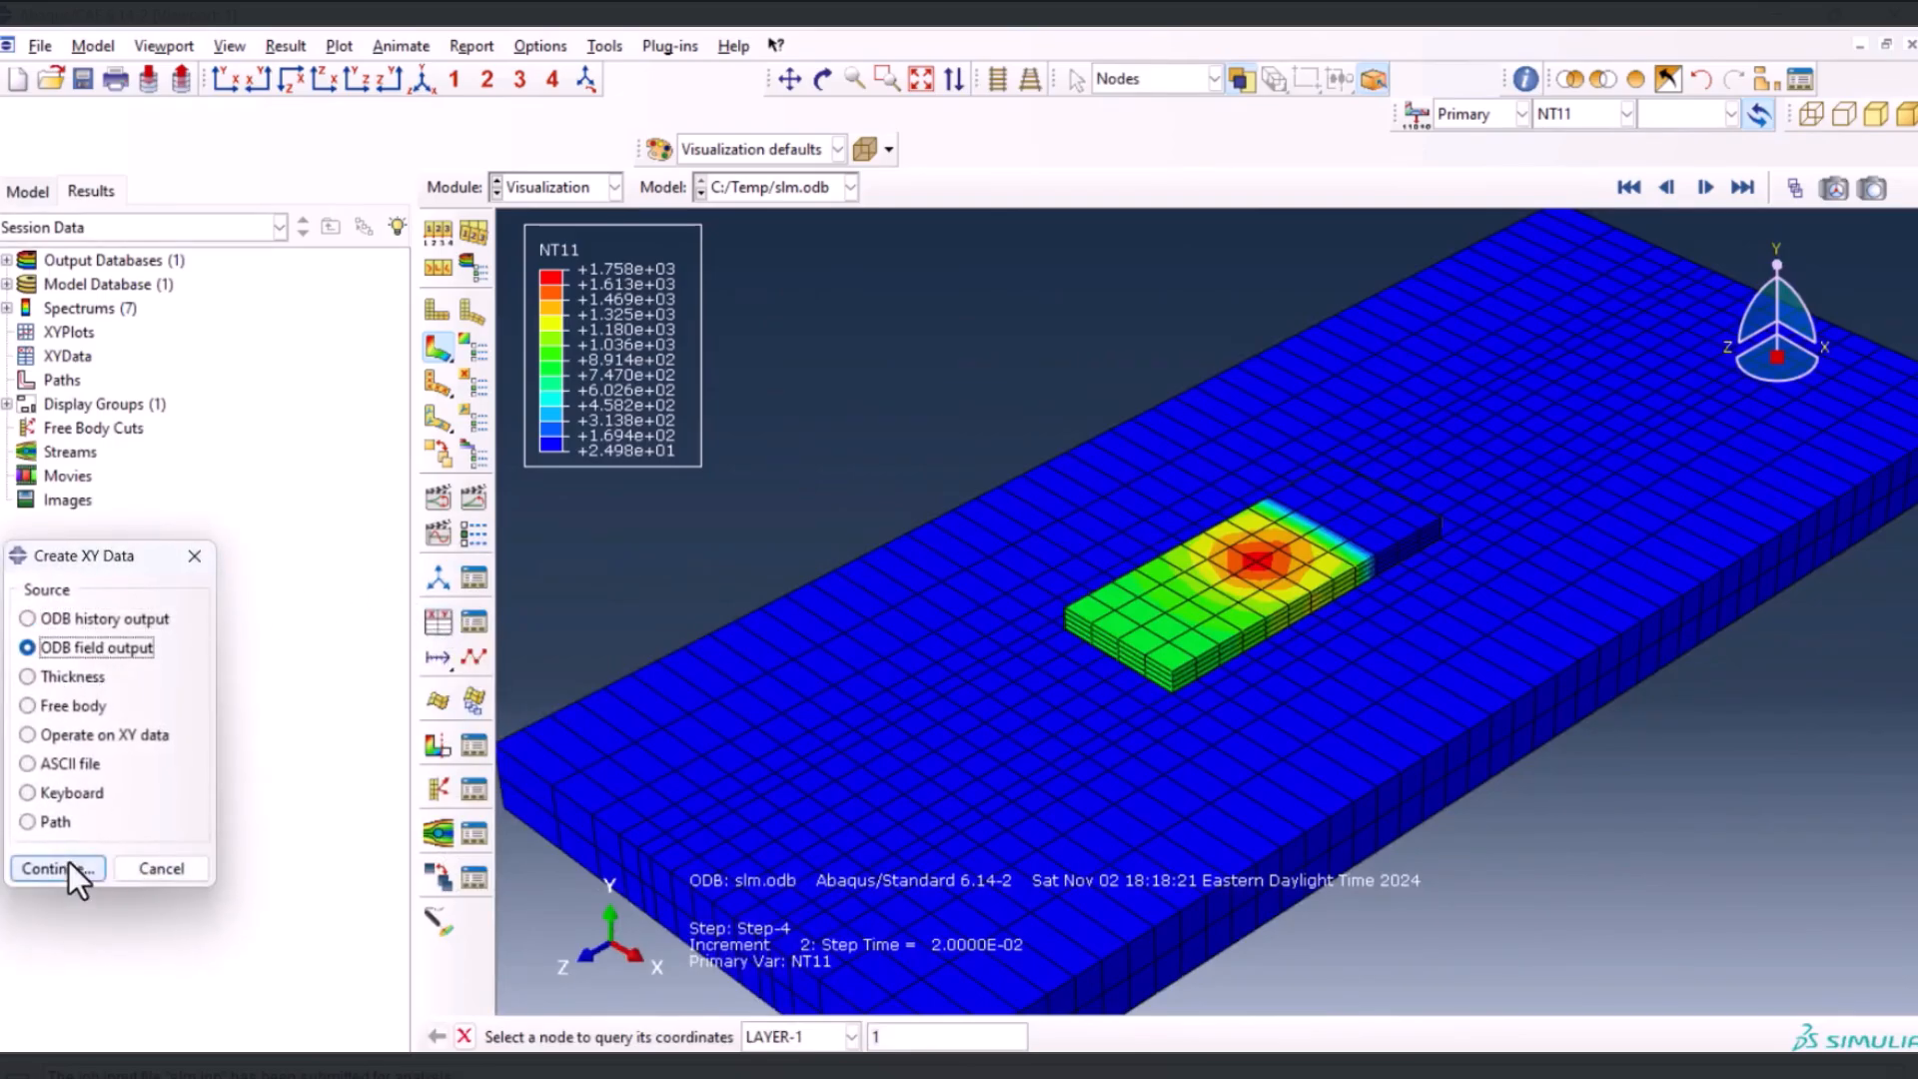
{"action": "left_click", "coordinate": [66, 868]}
{"action": "left_click", "coordinate": [129, 312]}
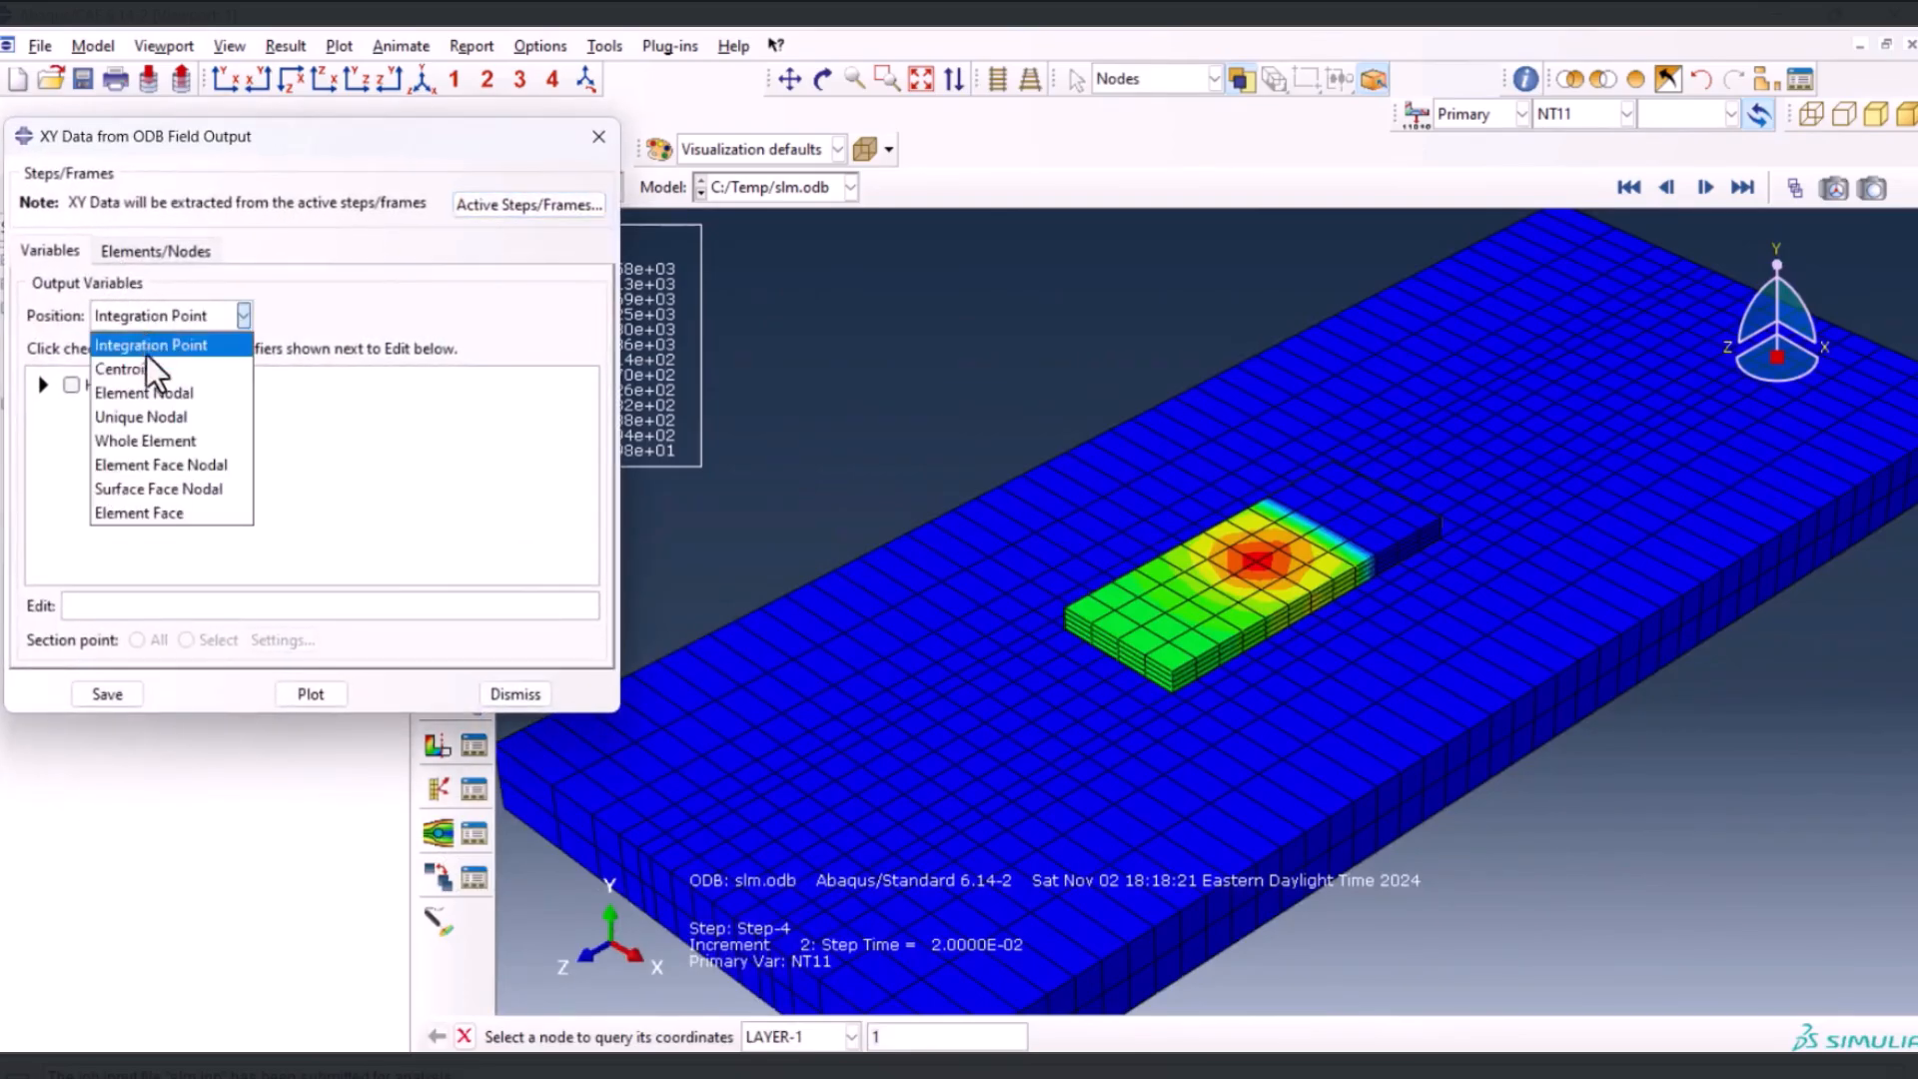
{"action": "left_click", "coordinate": [148, 415]}
{"action": "left_click", "coordinate": [204, 417]}
Pick five nodes in a line through the hot spot on the layer's top, plot their NT11 over time and inspect the curves
{"action": "left_click", "coordinate": [156, 251]}
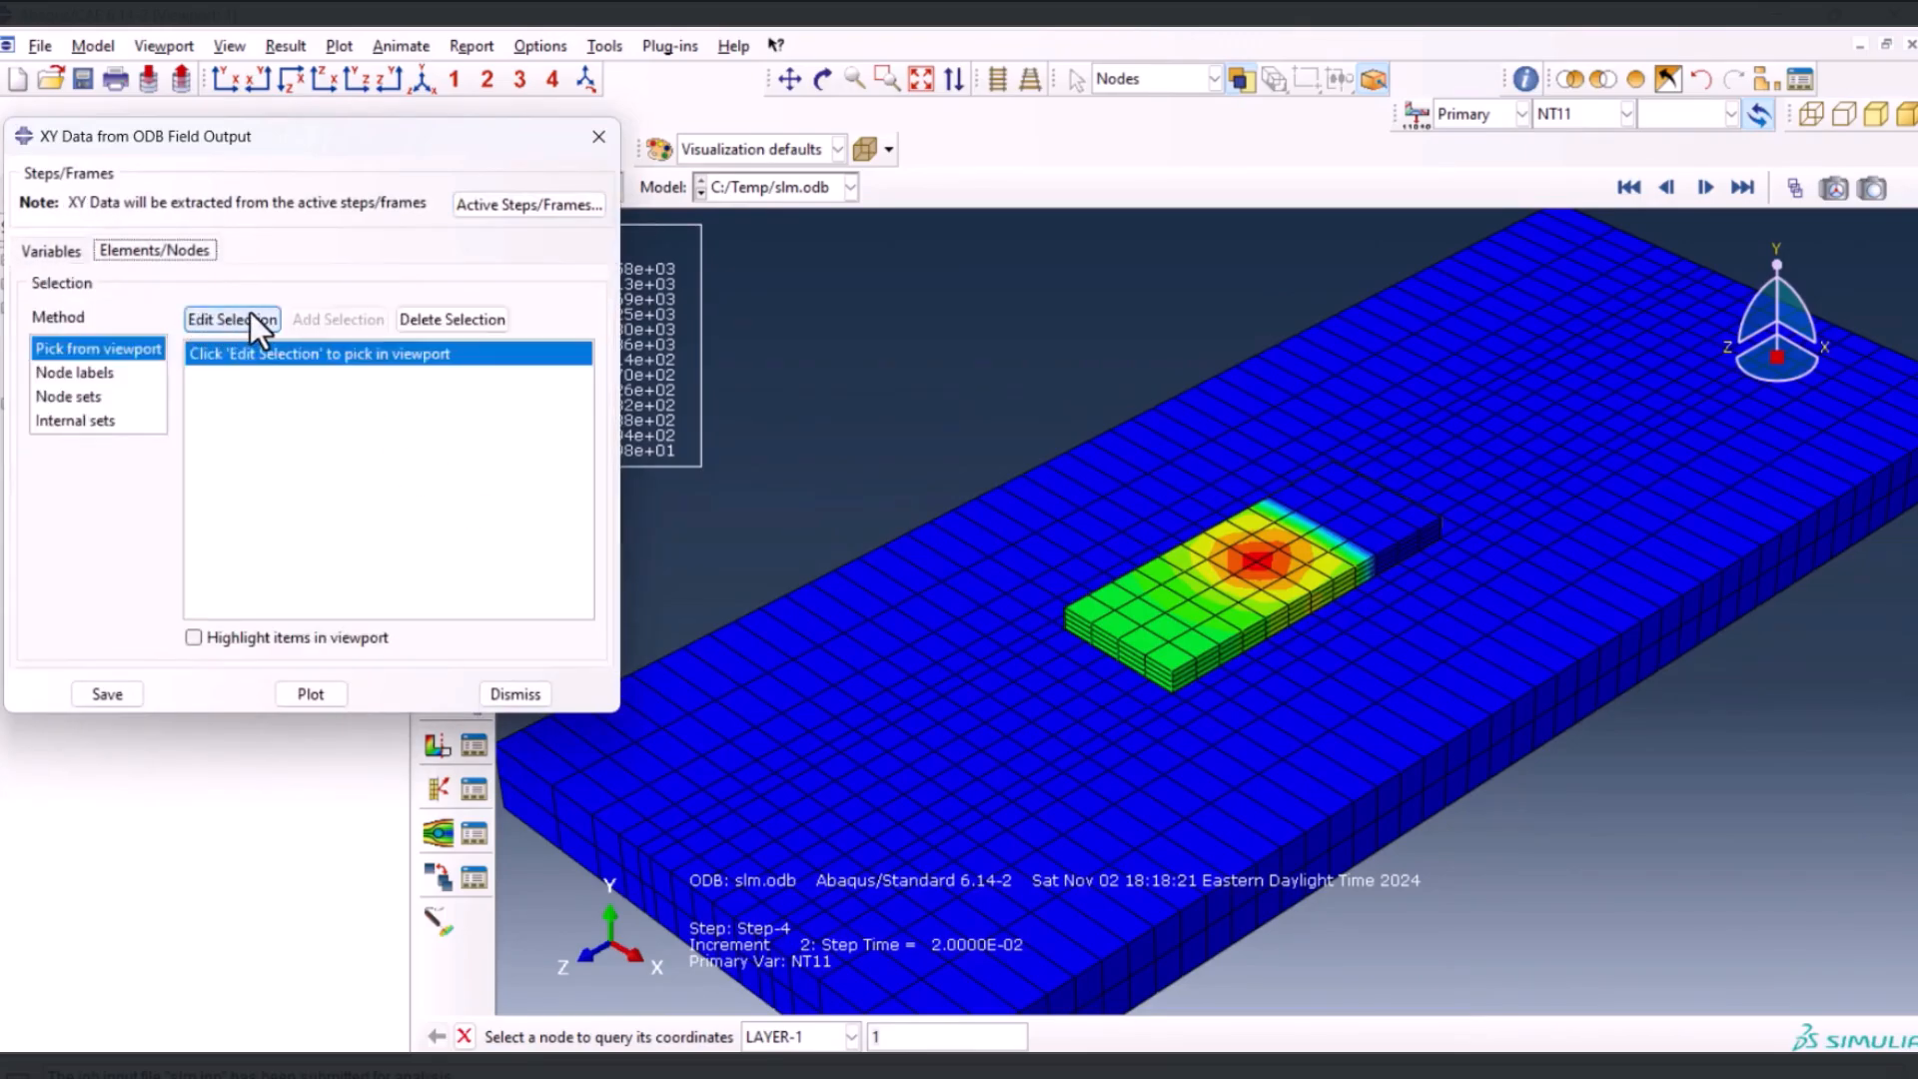
{"action": "left_click", "coordinate": [232, 319]}
{"action": "scroll", "coordinate": [1269, 563], "scroll_direction": "up", "scroll_amount": 3}
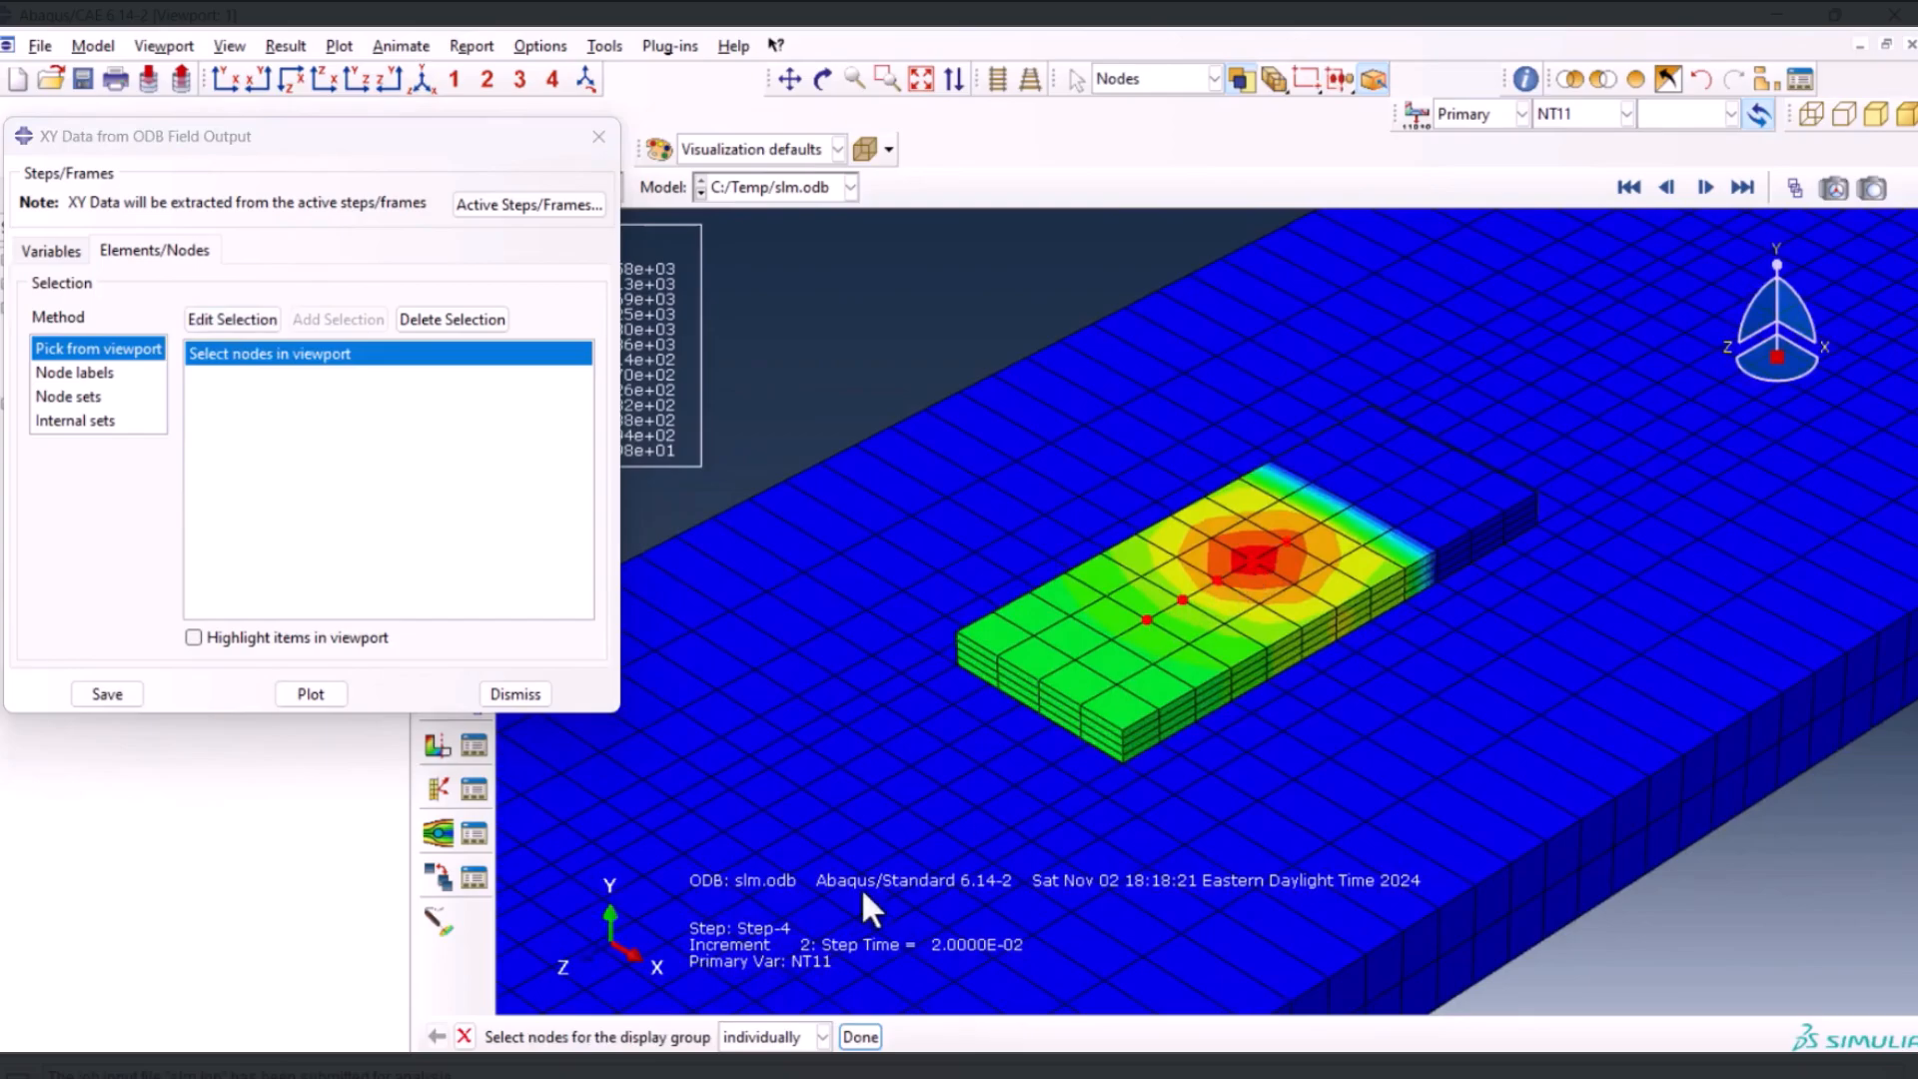
{"action": "left_click", "coordinate": [305, 689]}
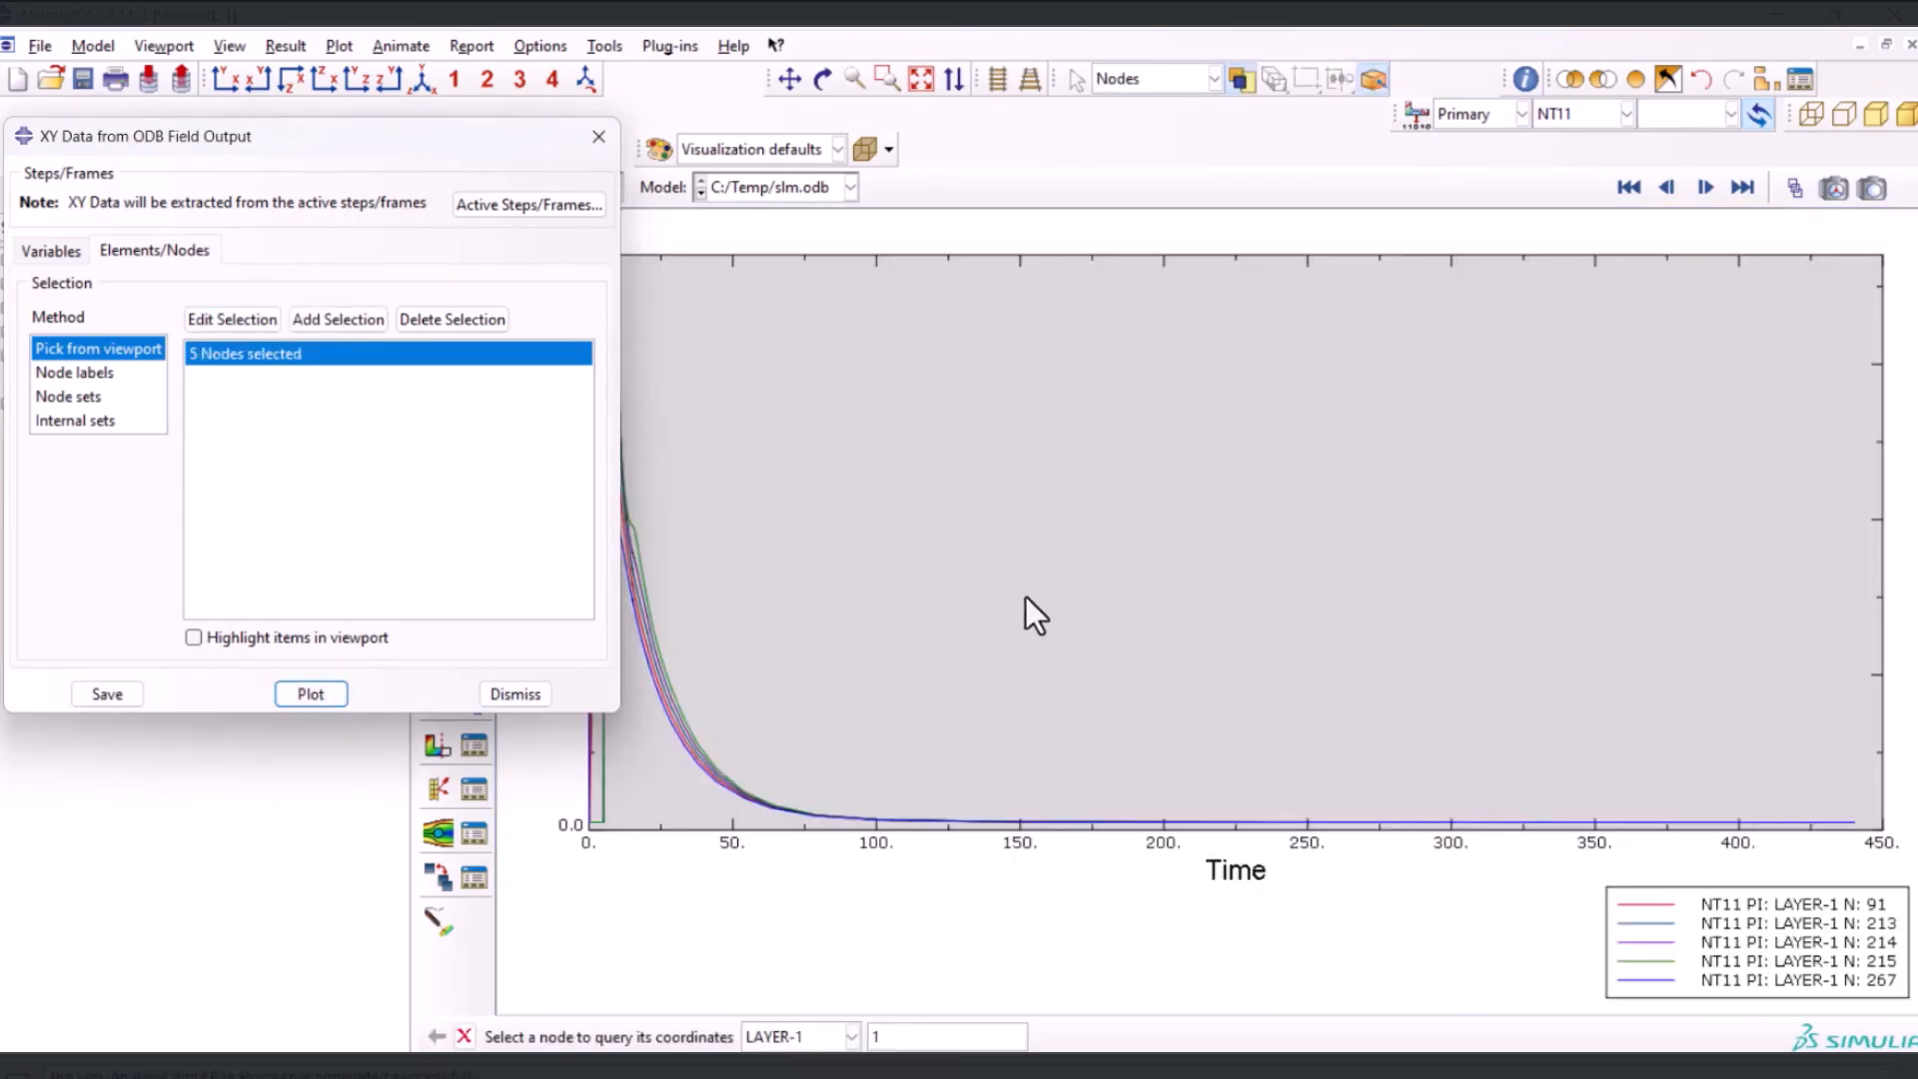
{"action": "left_click", "coordinate": [597, 135]}
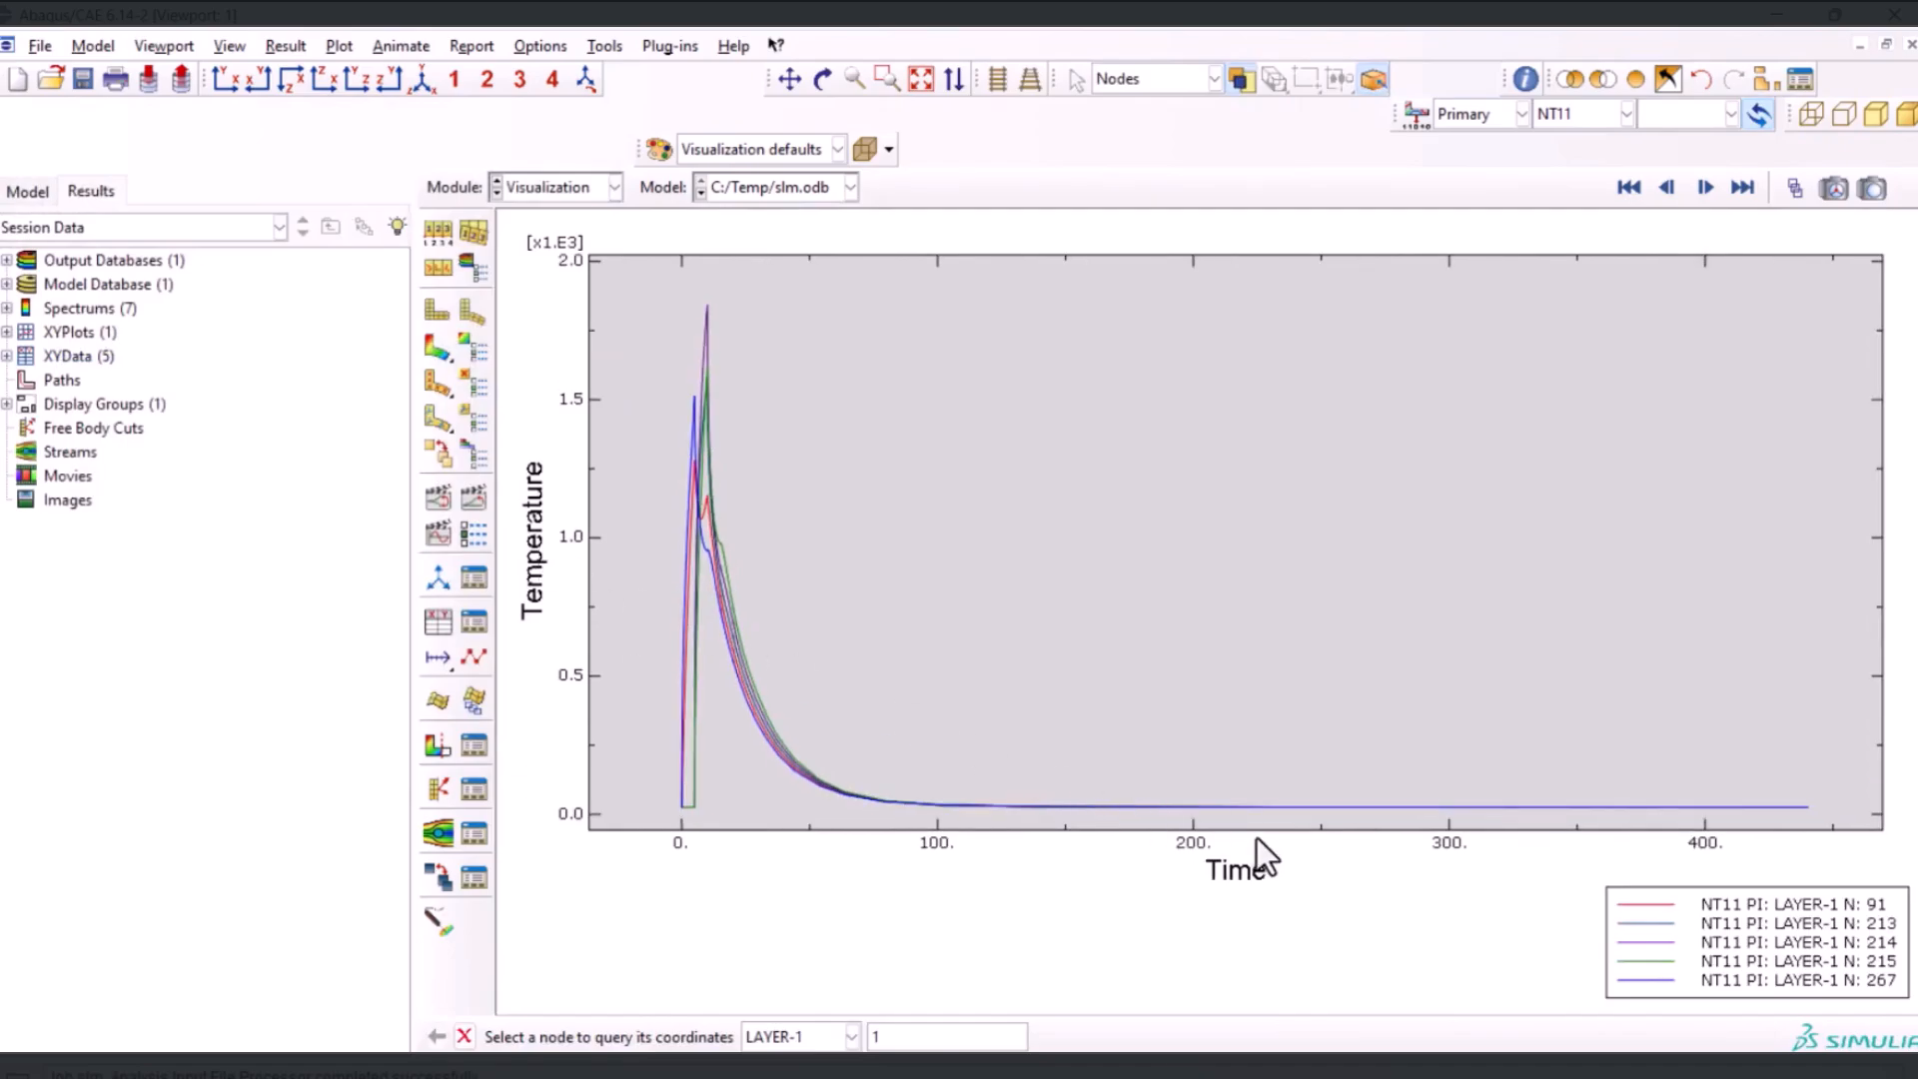
{"action": "scroll", "coordinate": [1604, 814], "scroll_direction": "down", "scroll_amount": 2}
{"action": "scroll", "coordinate": [740, 328], "scroll_direction": "down", "scroll_amount": 2}
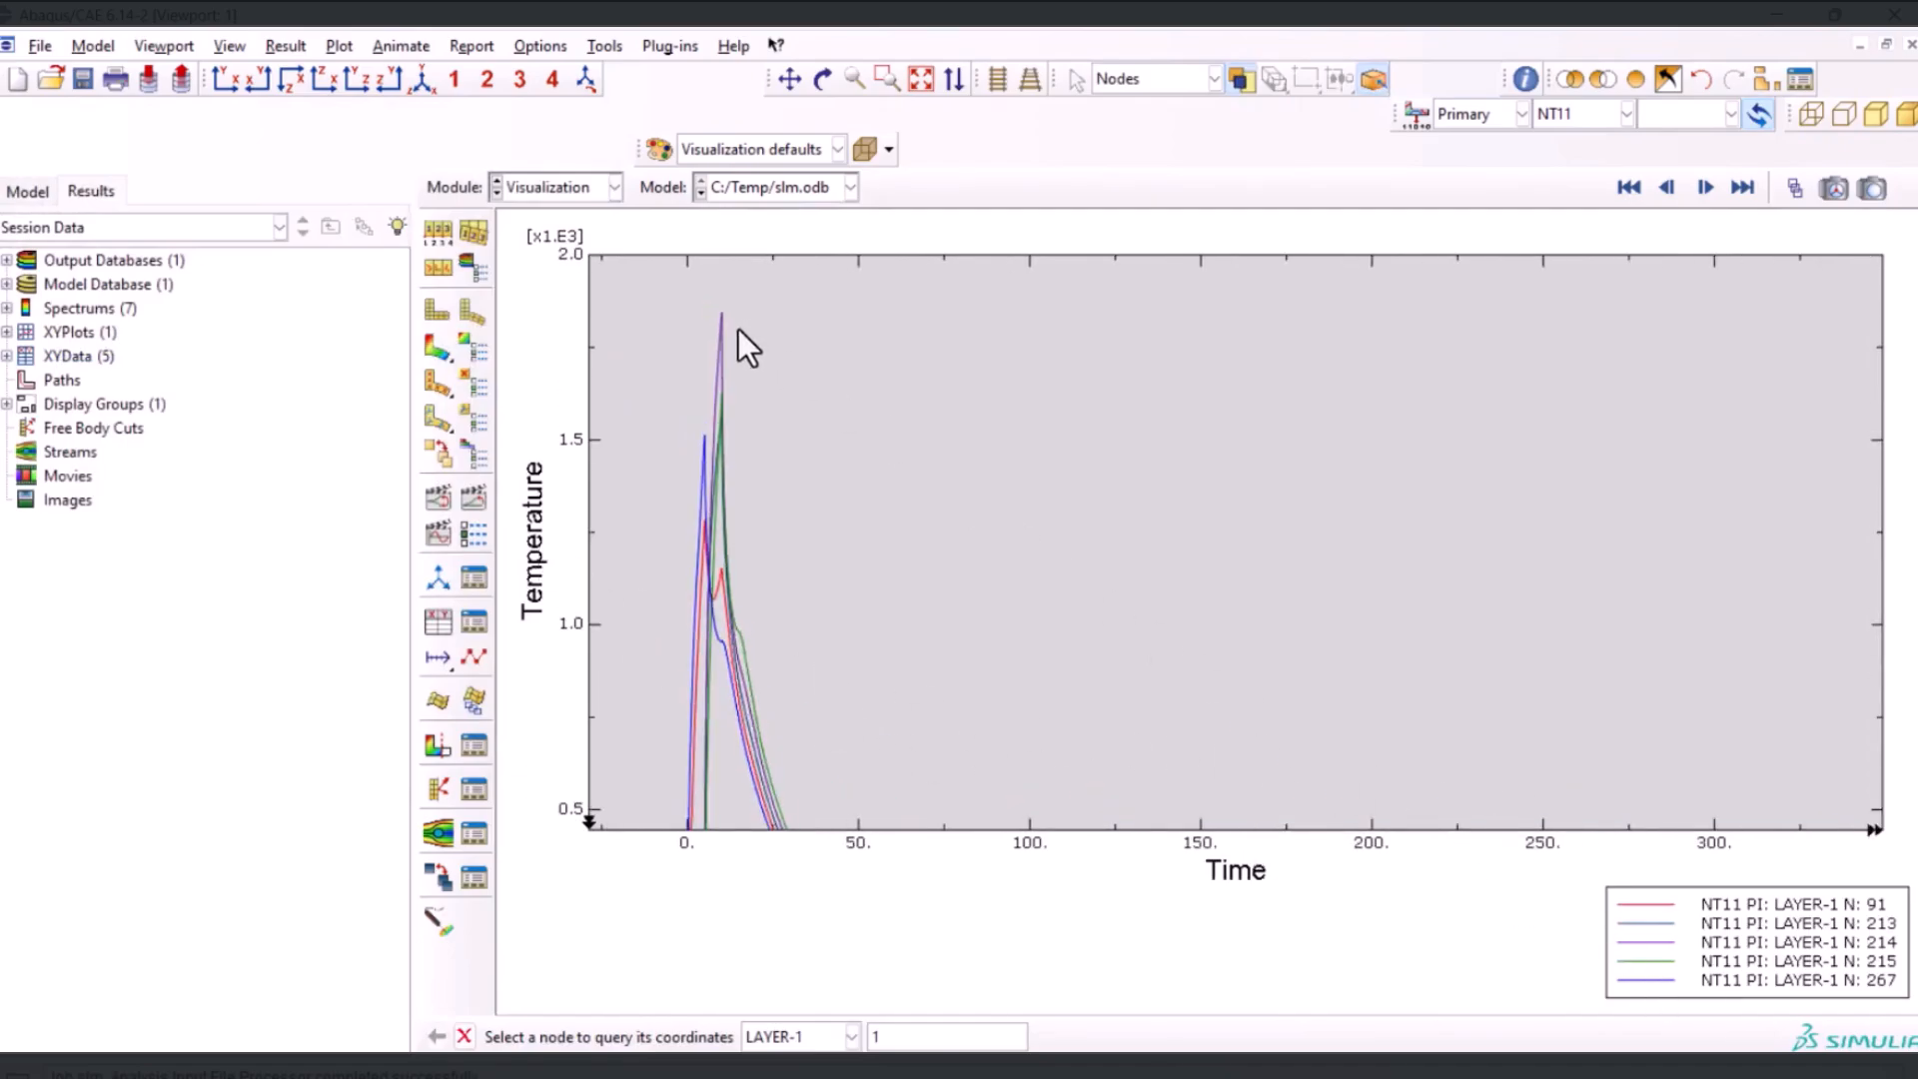
{"action": "scroll", "coordinate": [712, 333], "scroll_direction": "down", "scroll_amount": 1}
{"action": "scroll", "coordinate": [689, 325], "scroll_direction": "up", "scroll_amount": 5}
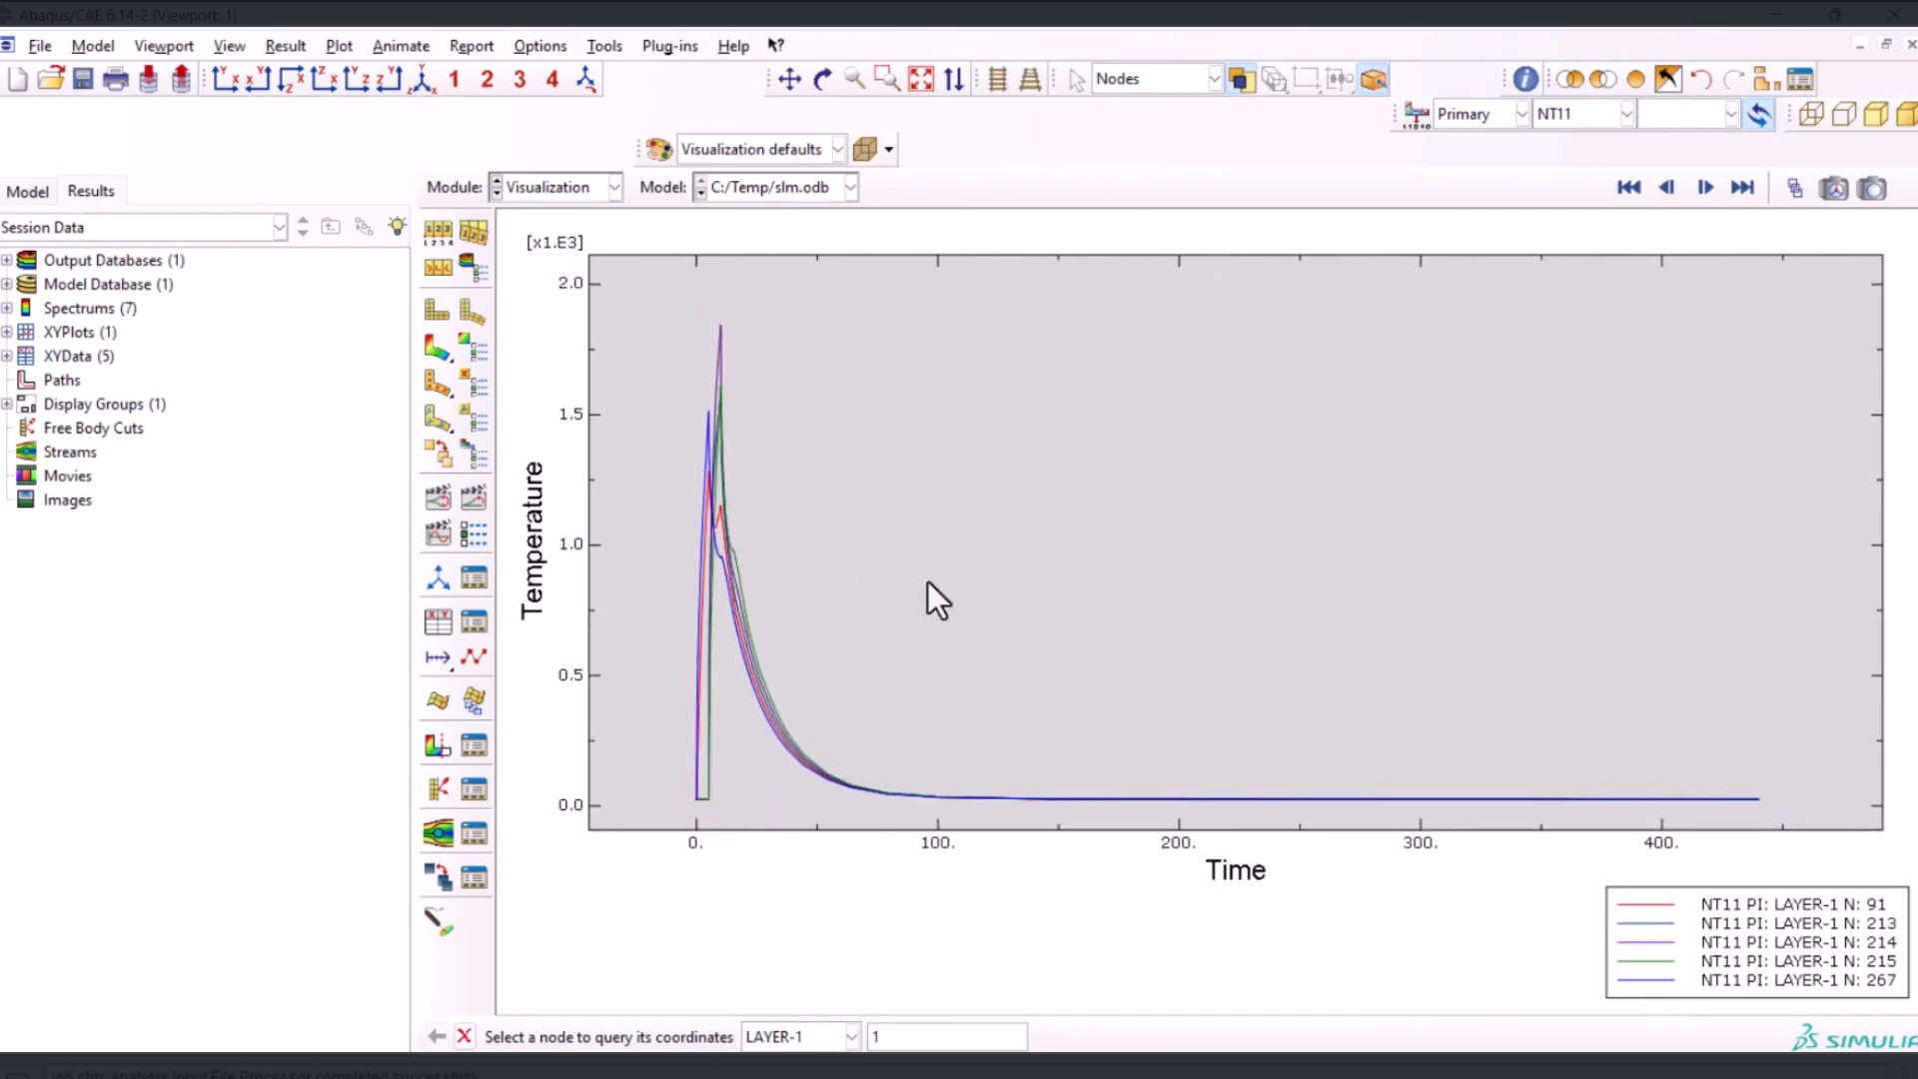
{"action": "scroll", "coordinate": [1039, 605], "scroll_direction": "down", "scroll_amount": 1}
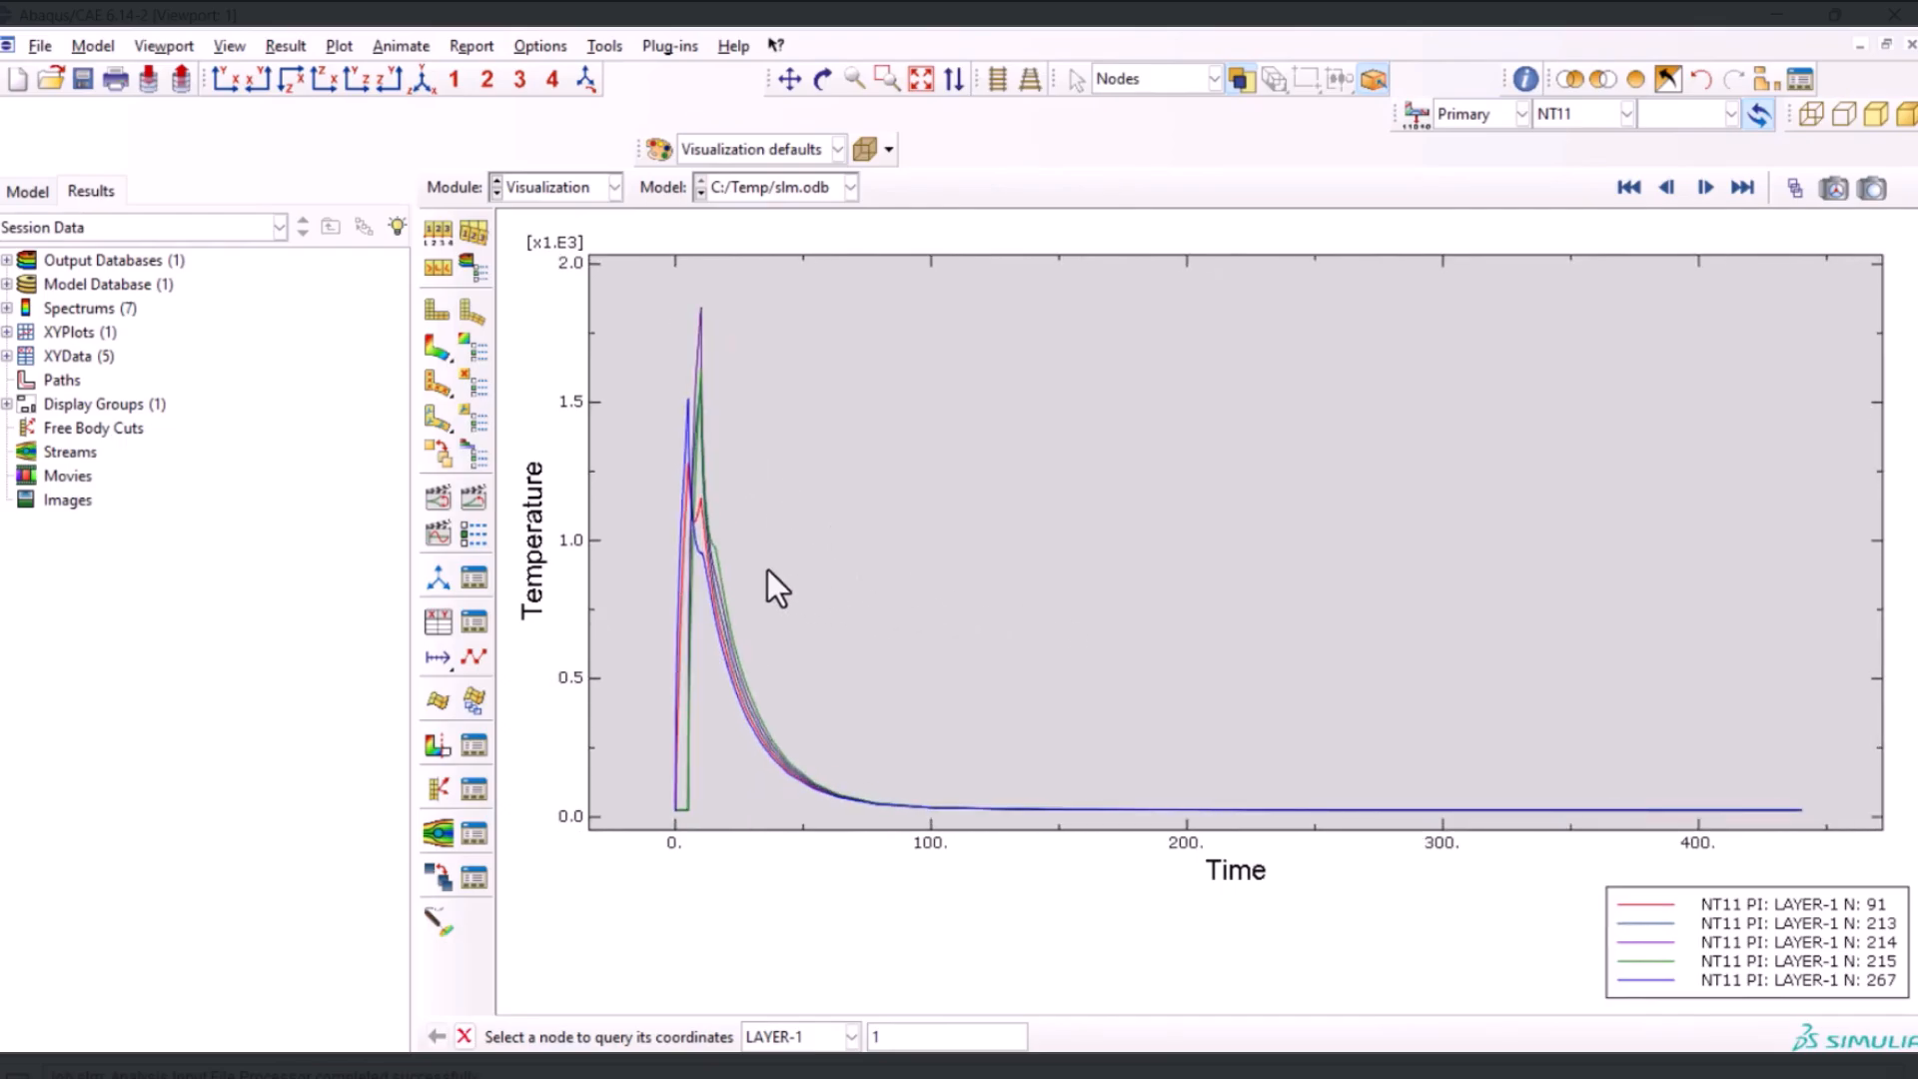